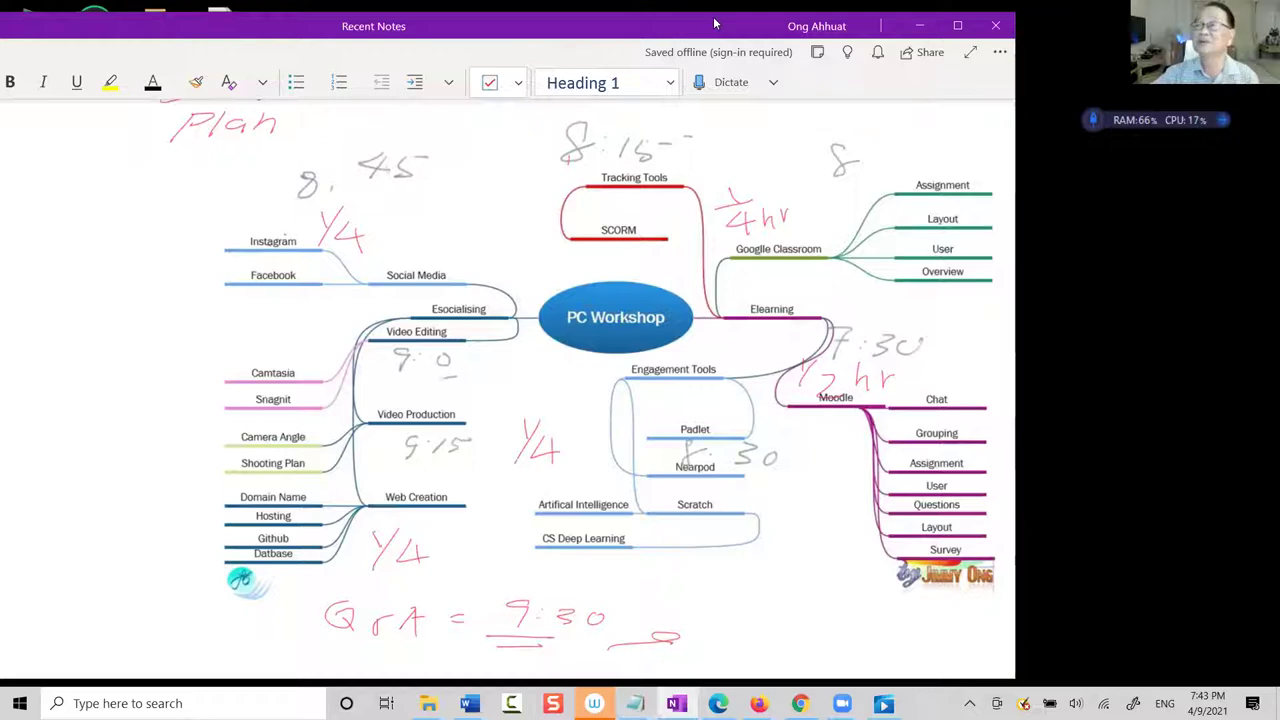
Move the OneNote window up and minimize it to reveal the desktop
drag(818, 12, 921, 0)
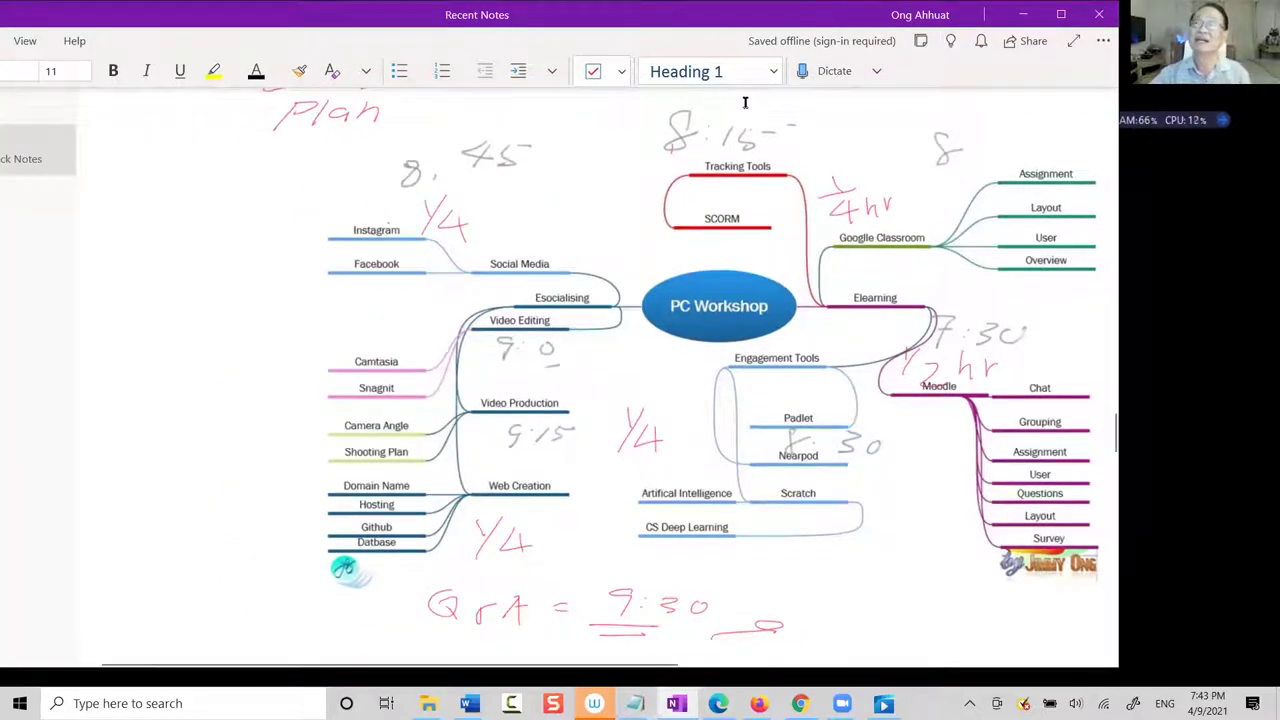
click(1023, 15)
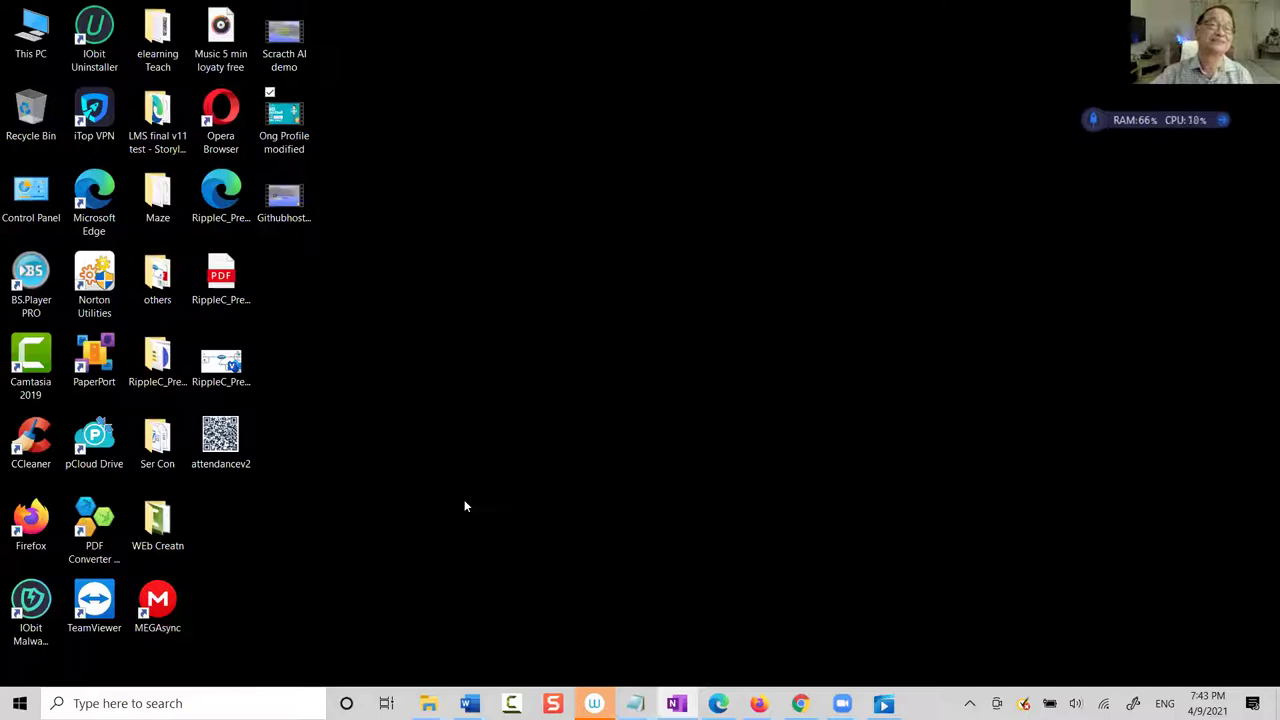
click(20, 703)
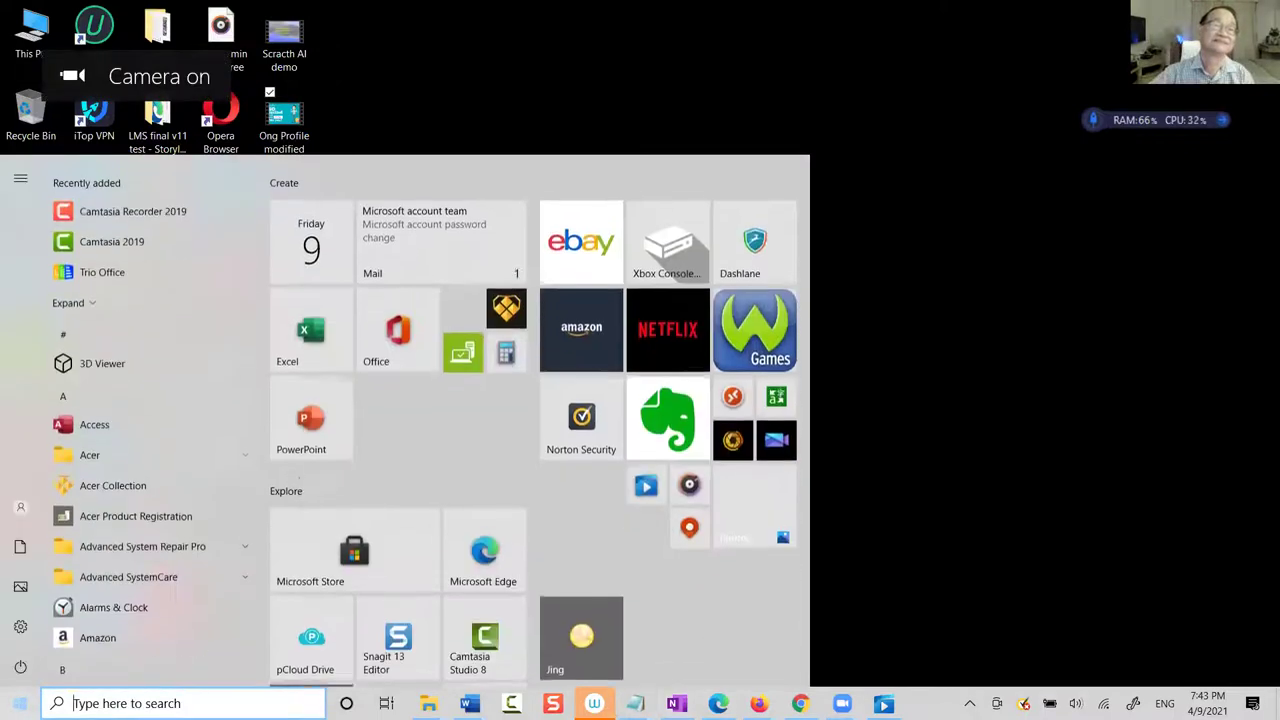
click(897, 128)
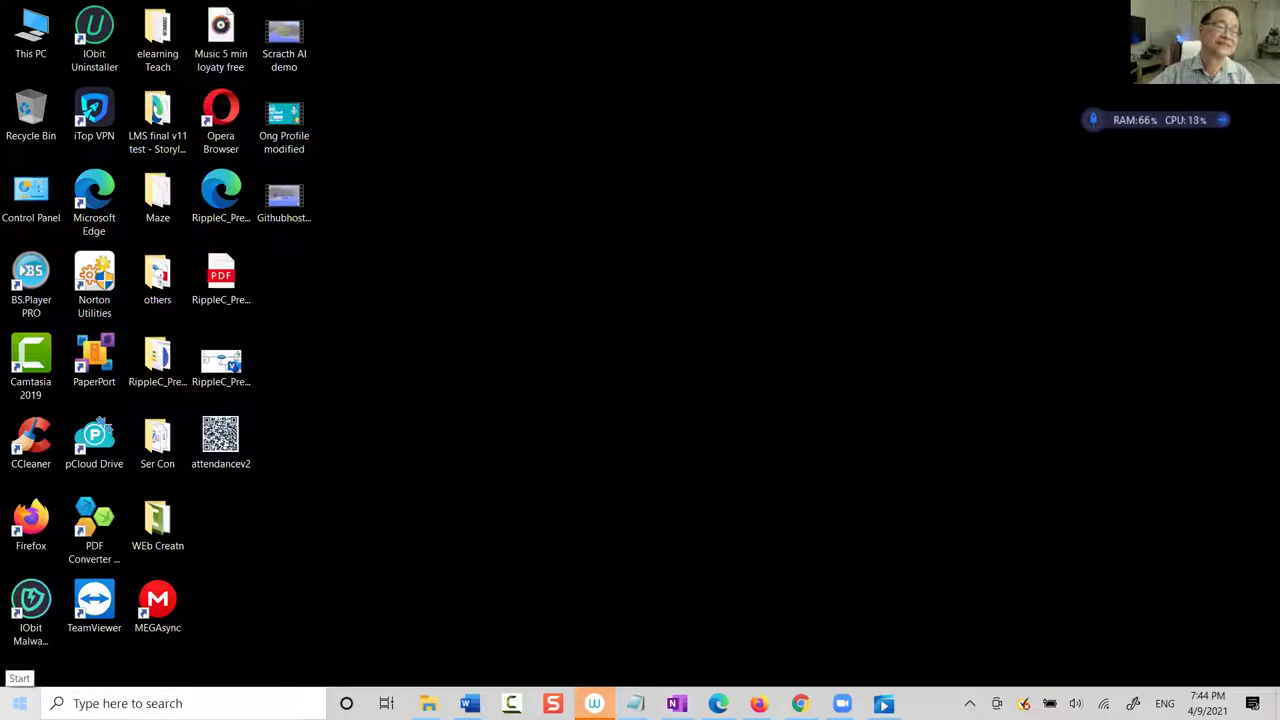
click(20, 703)
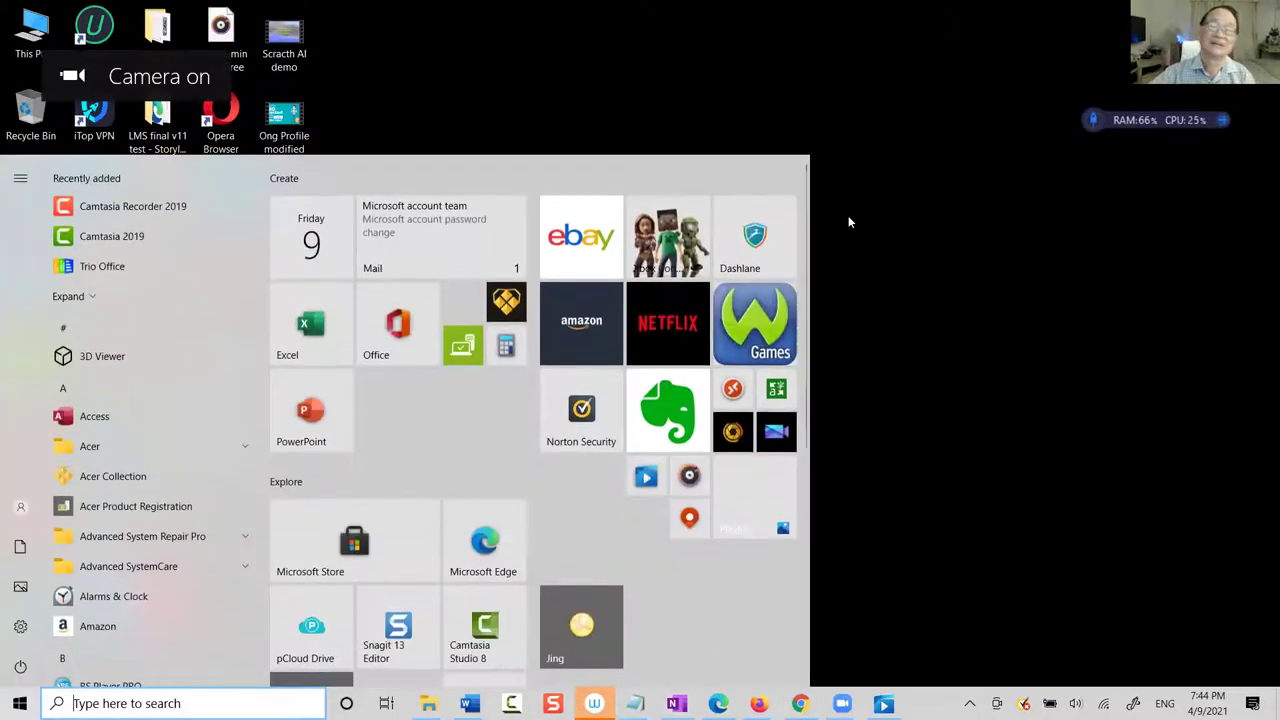
click(911, 204)
Launch Firefox, load the bookmarked Moodle site and decline logging out of the current account
click(33, 535)
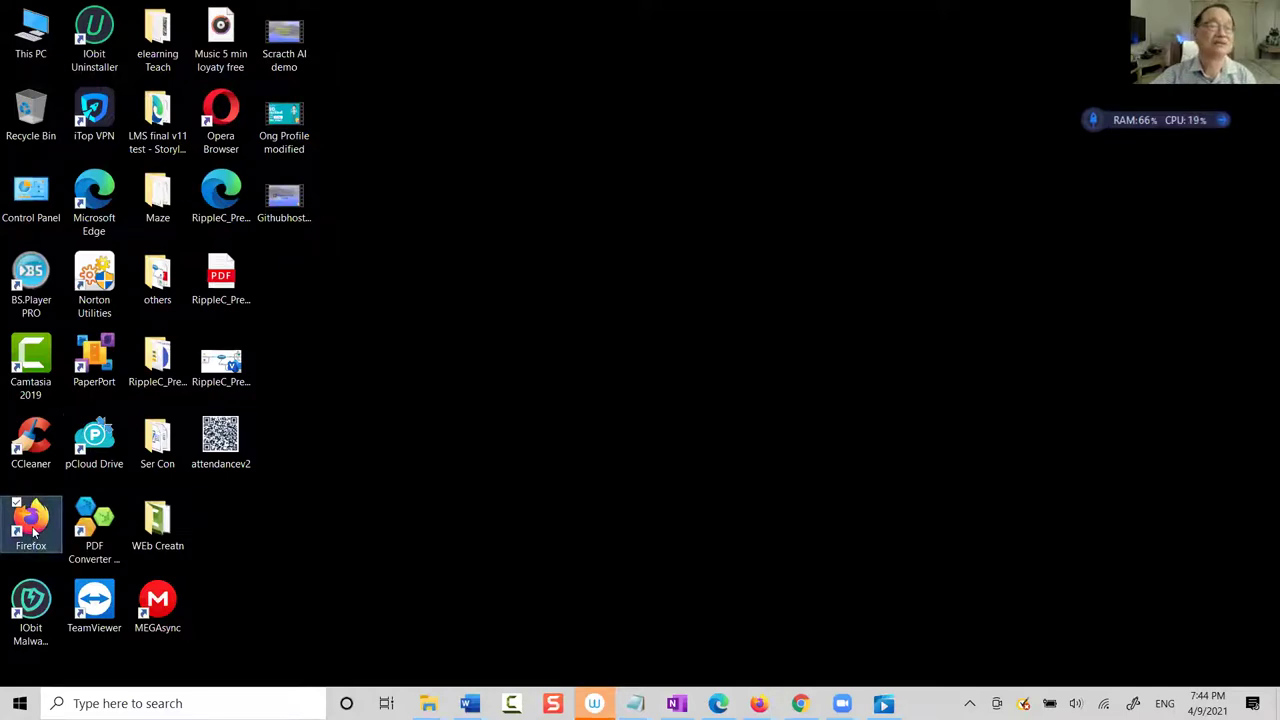
double_click(33, 533)
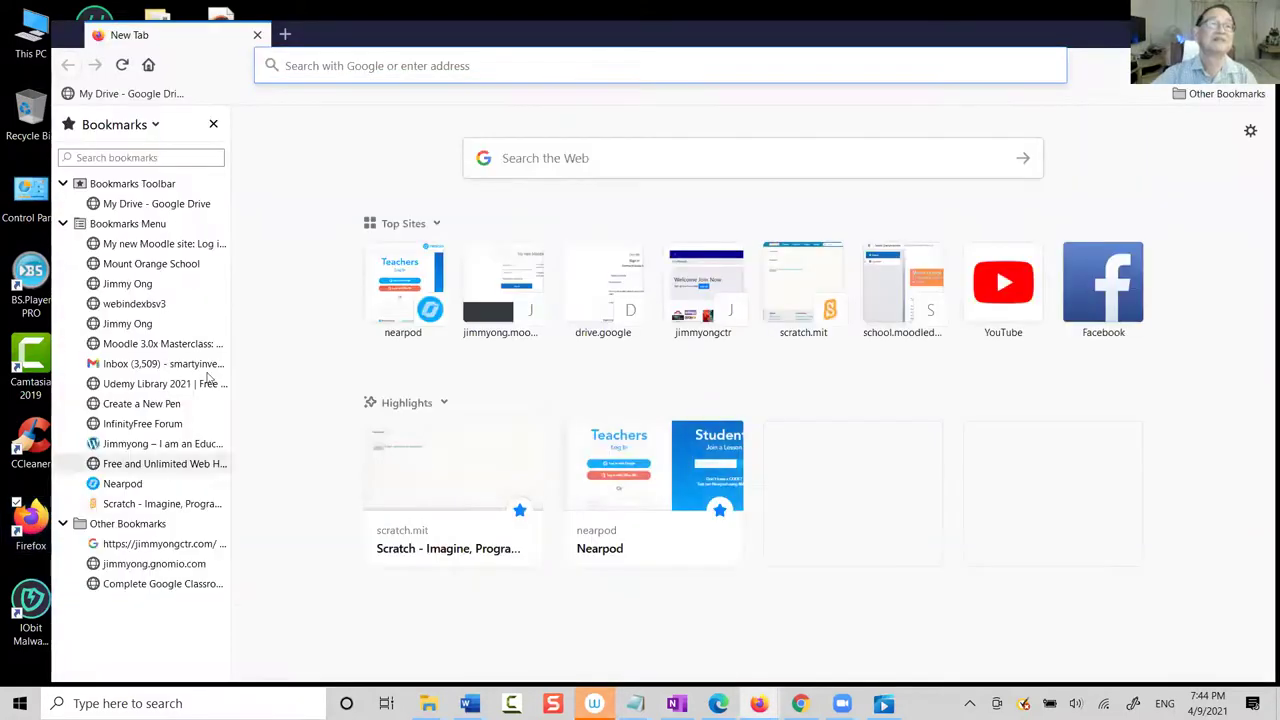
click(210, 247)
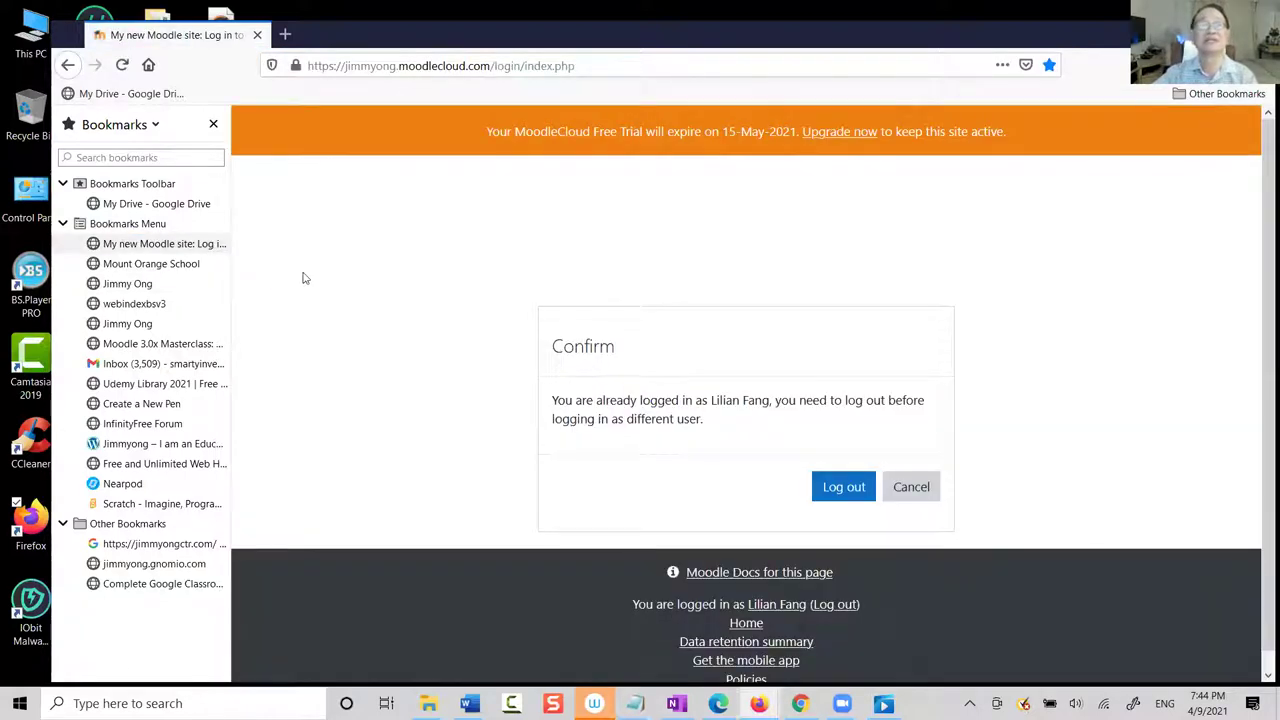
click(923, 487)
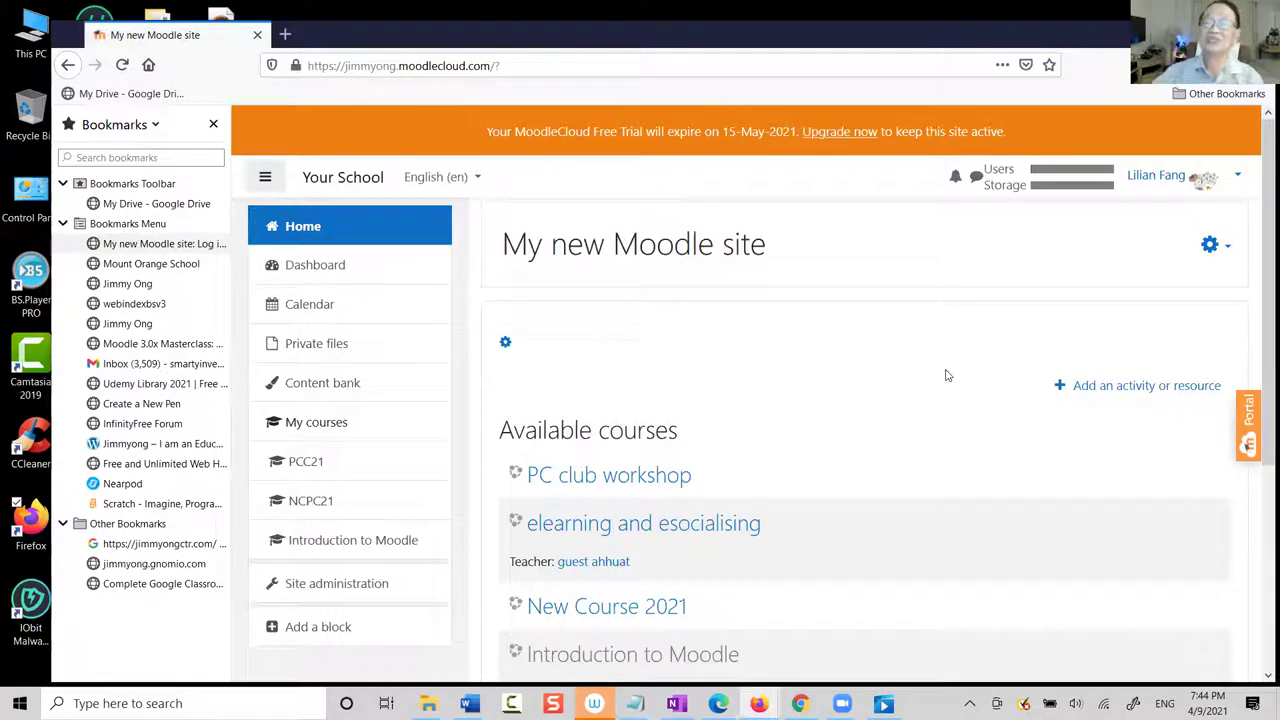
Examine the available courses on the Moodle site's home page
scroll(952, 386, down, 3)
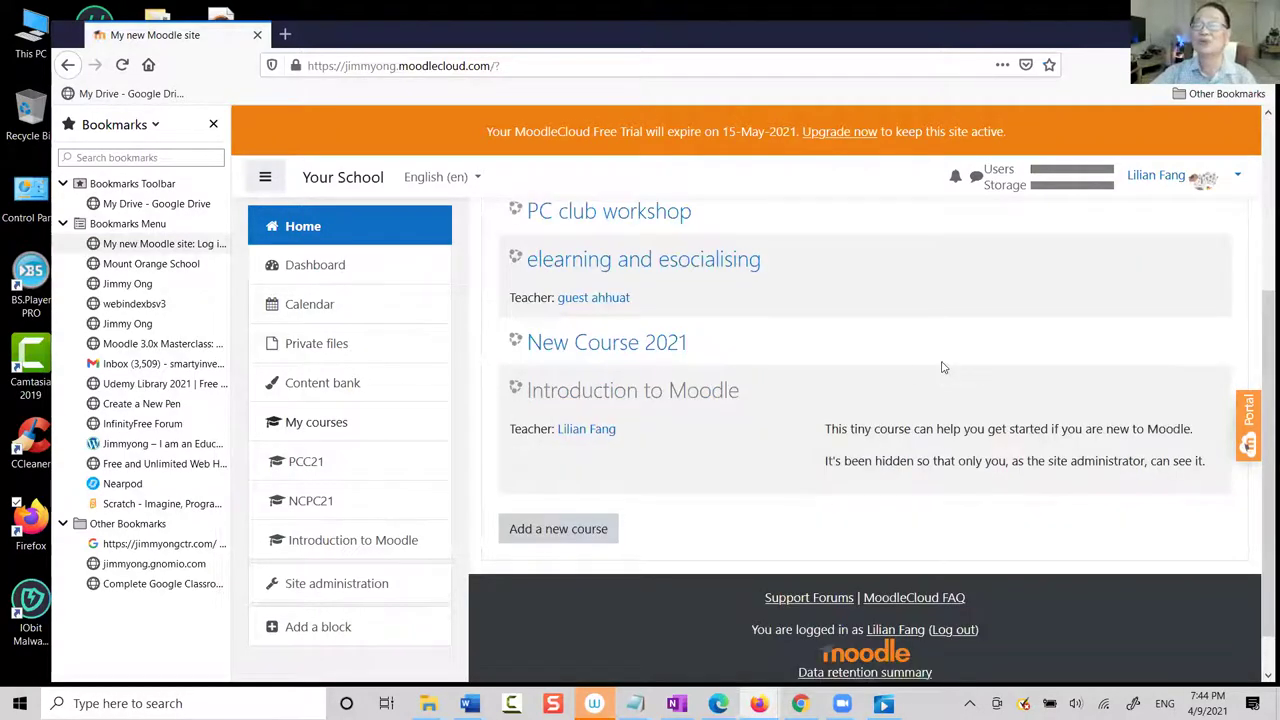
scroll(941, 367, up, 3)
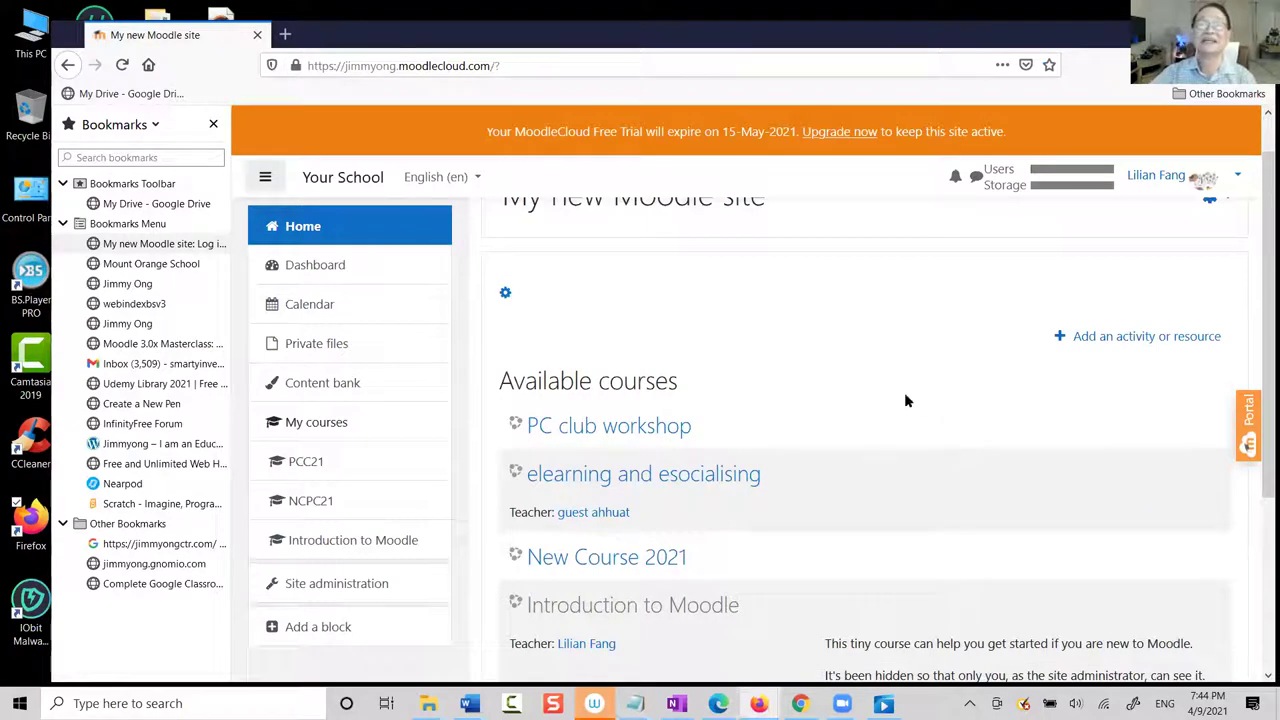
scroll(903, 402, down, 2)
scroll(899, 406, up, 1)
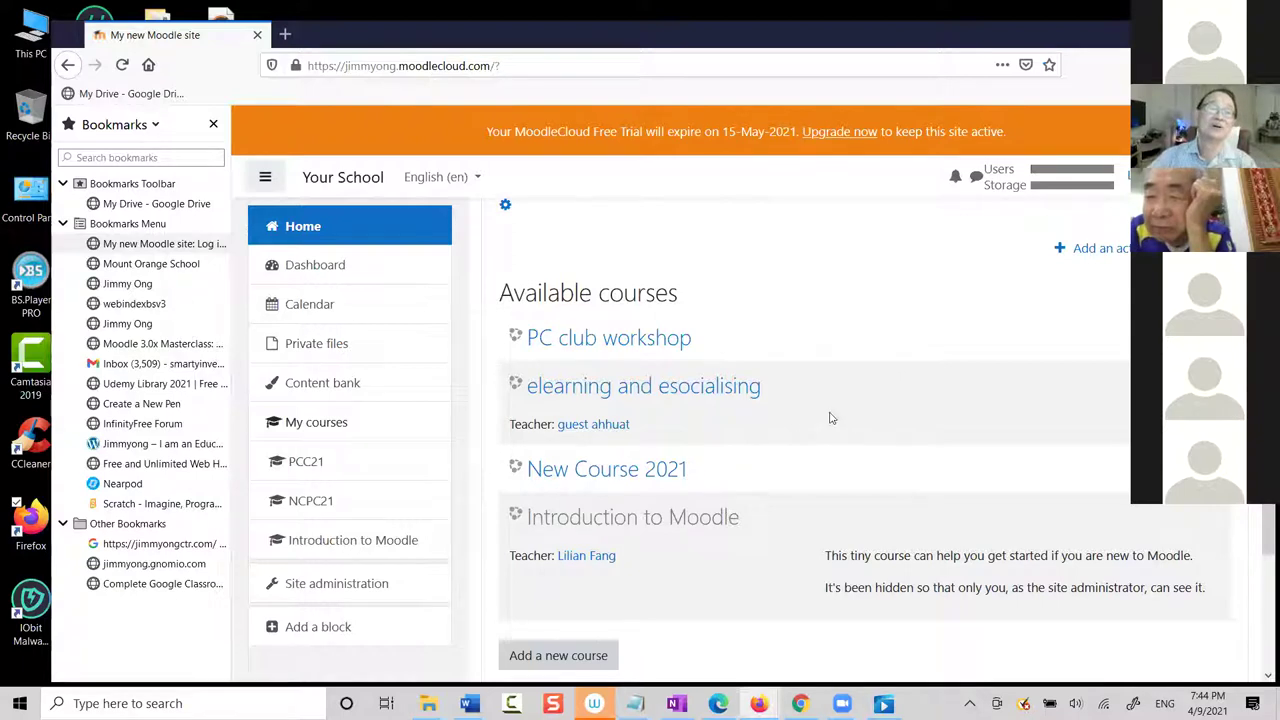
scroll(840, 410, down, 1)
scroll(846, 406, down, 1)
scroll(846, 409, up, 1)
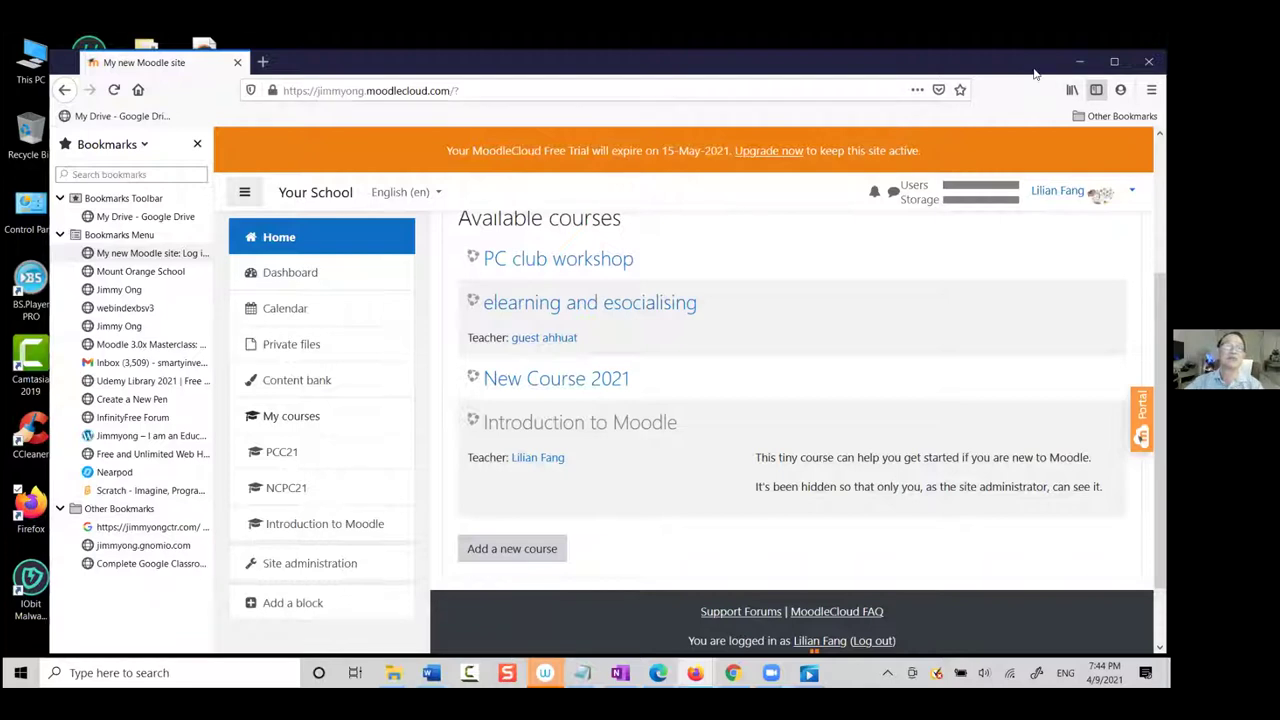
Load the bookmarked webindexbsv3 page and follow the image link below the Fox News logo to the Weebly home page
click(155, 314)
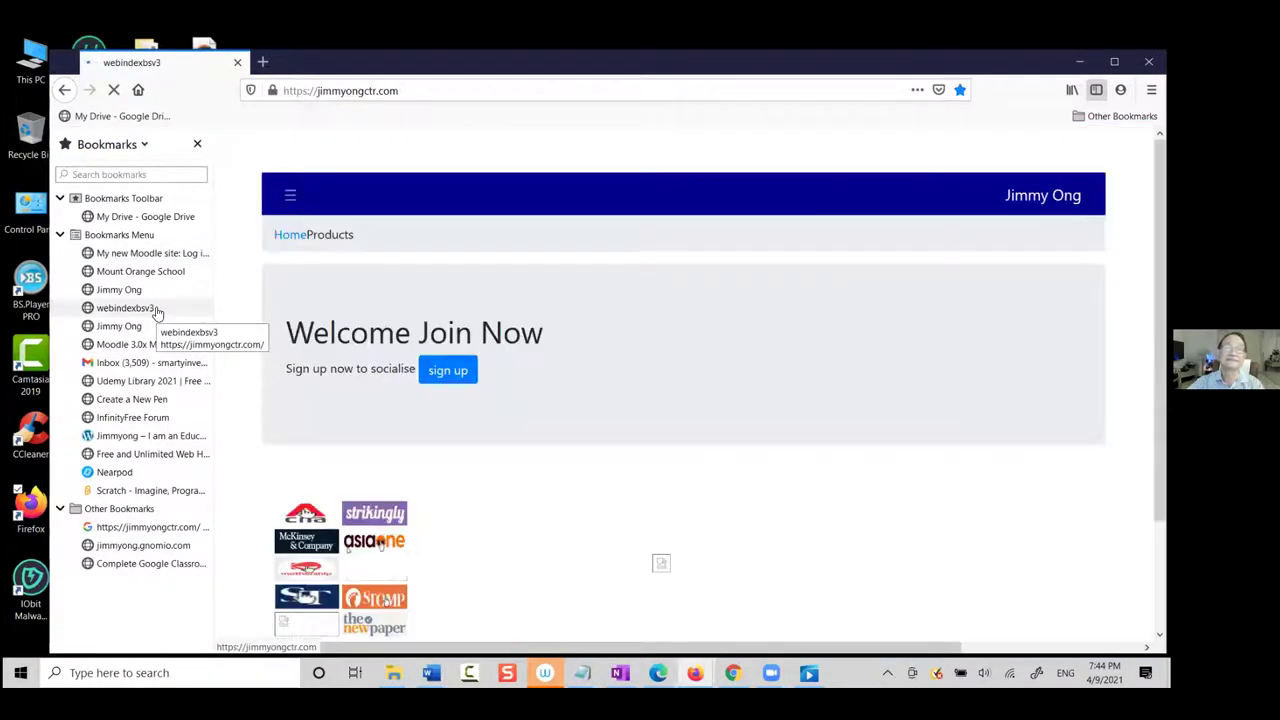
scroll(490, 428, down, 2)
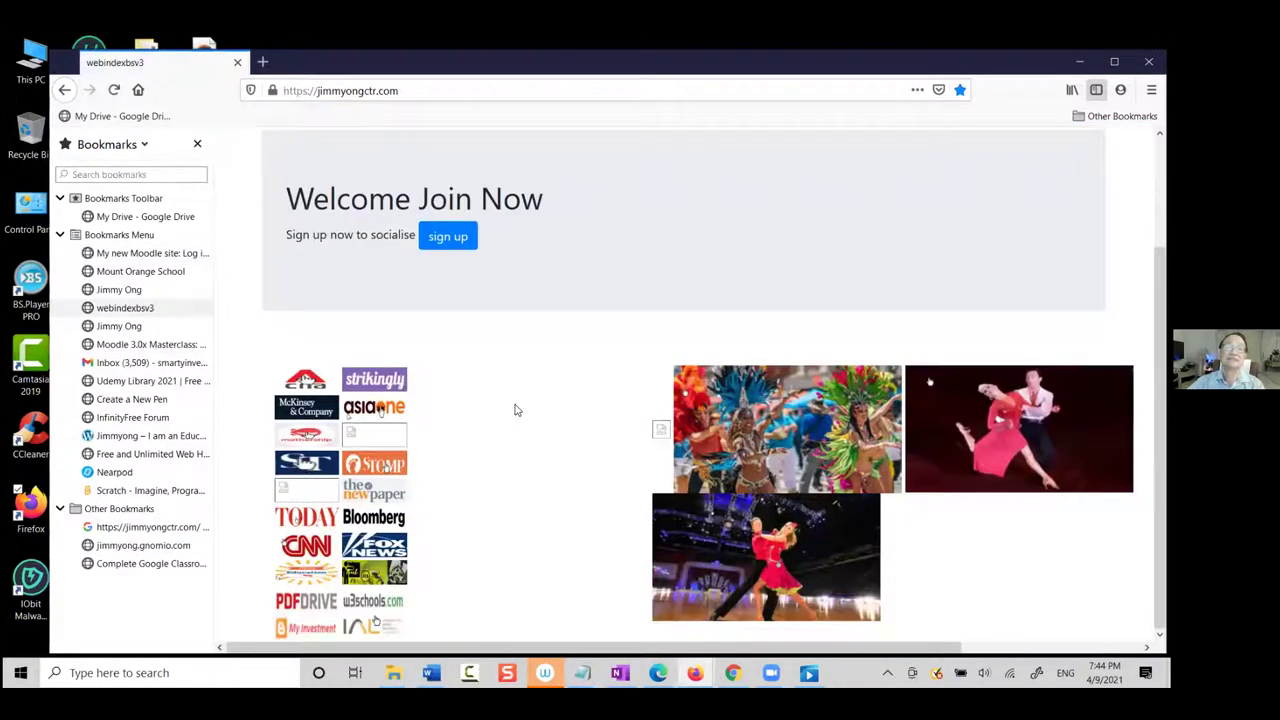
click(395, 572)
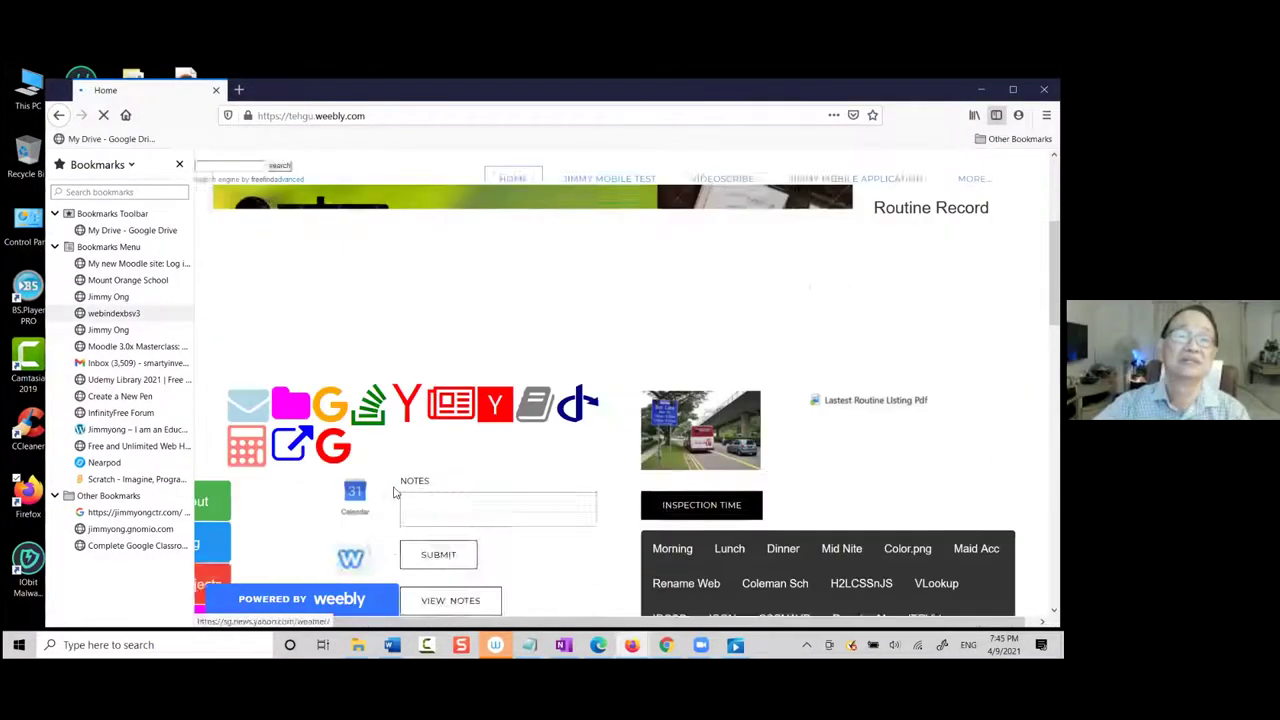
Examine the icons, tool links and resource buttons along the whole Weebly home page
scroll(437, 503, down, 4)
scroll(397, 490, down, 5)
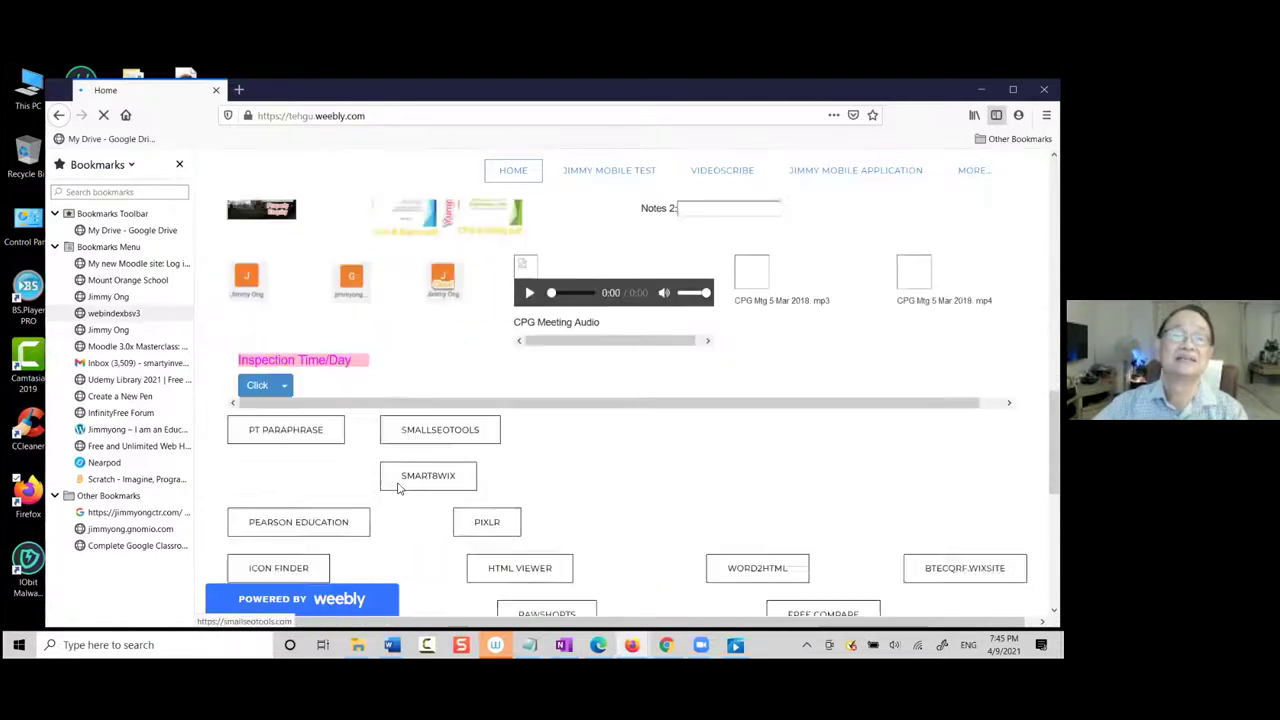
scroll(397, 489, down, 2)
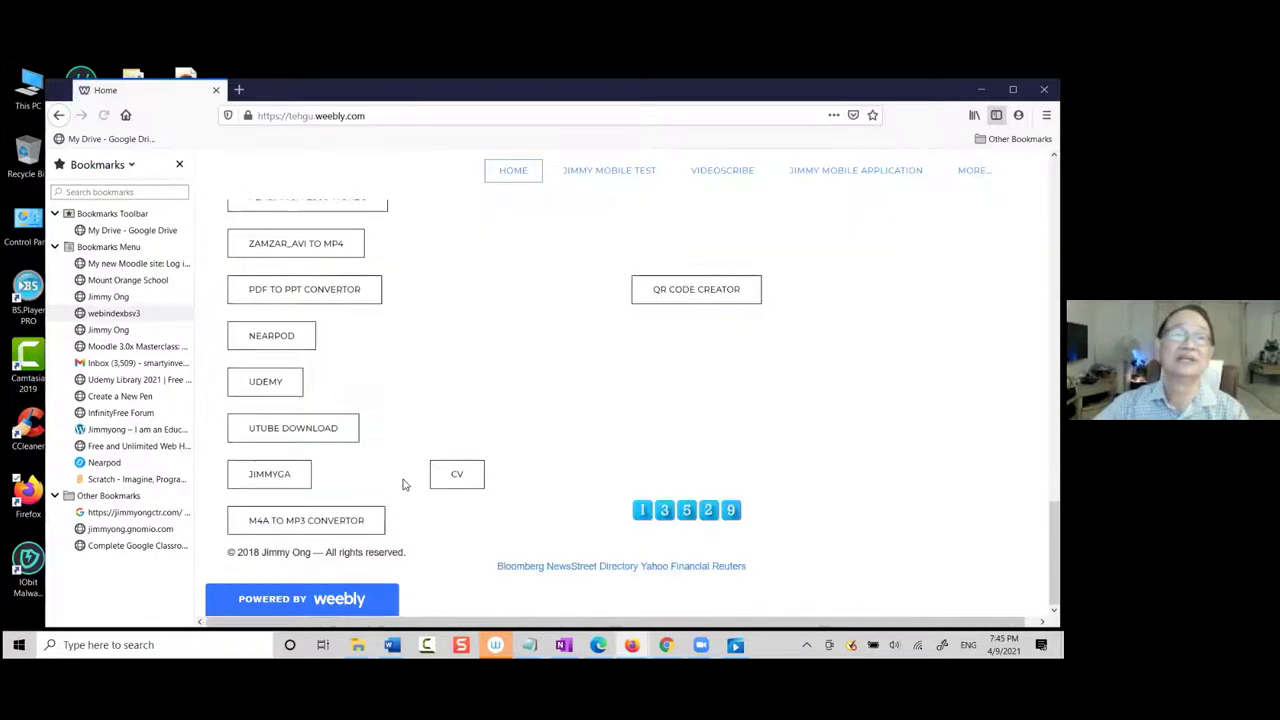
scroll(405, 484, up, 5)
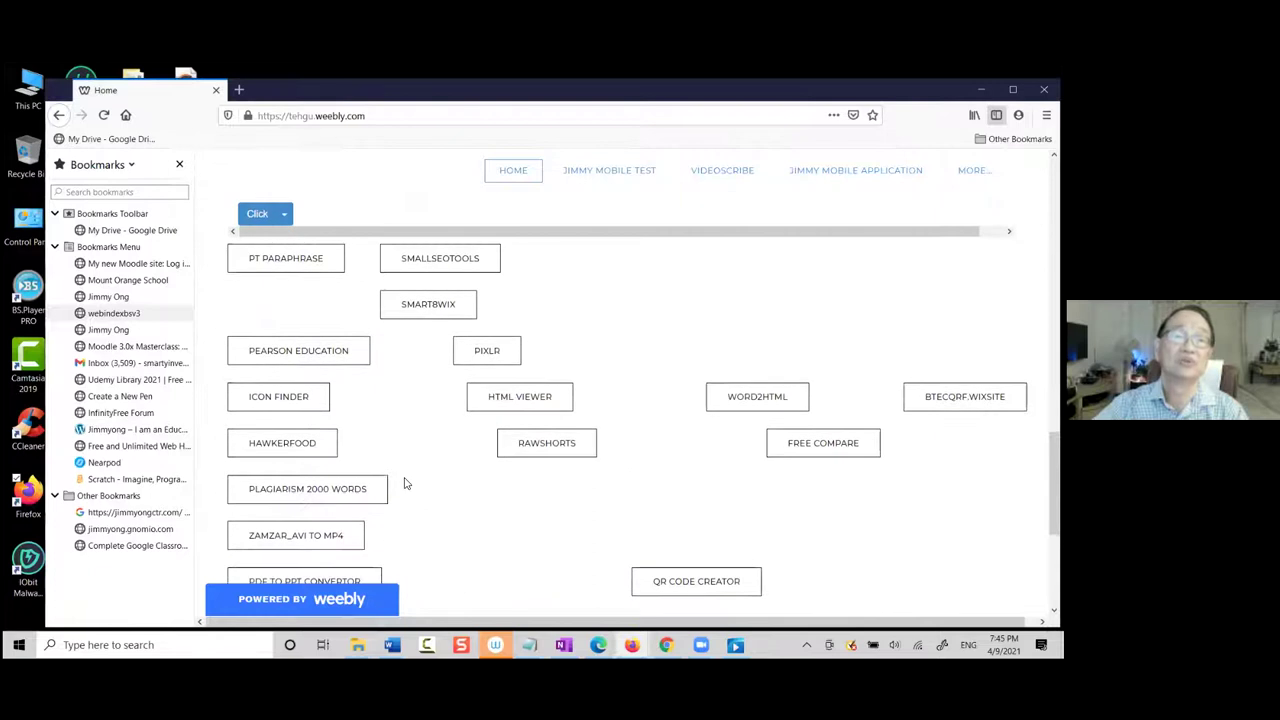
scroll(405, 484, down, 1)
scroll(438, 379, down, 4)
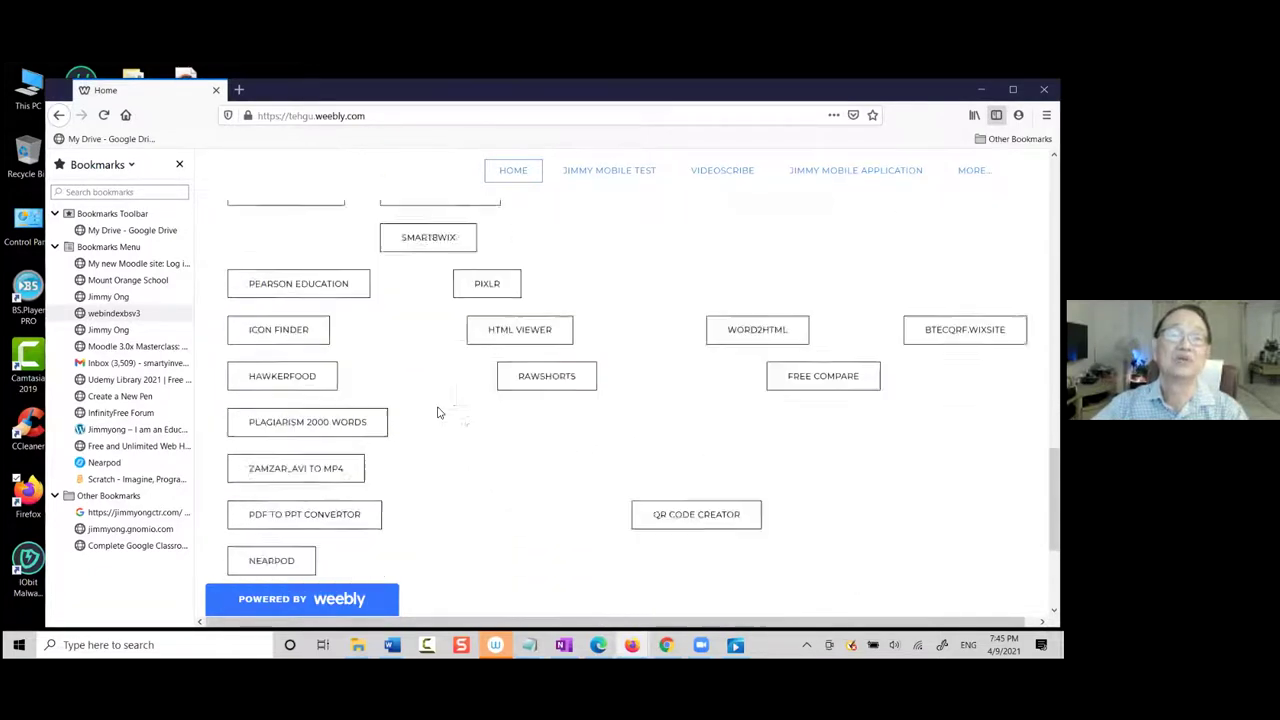
scroll(437, 430, down, 1)
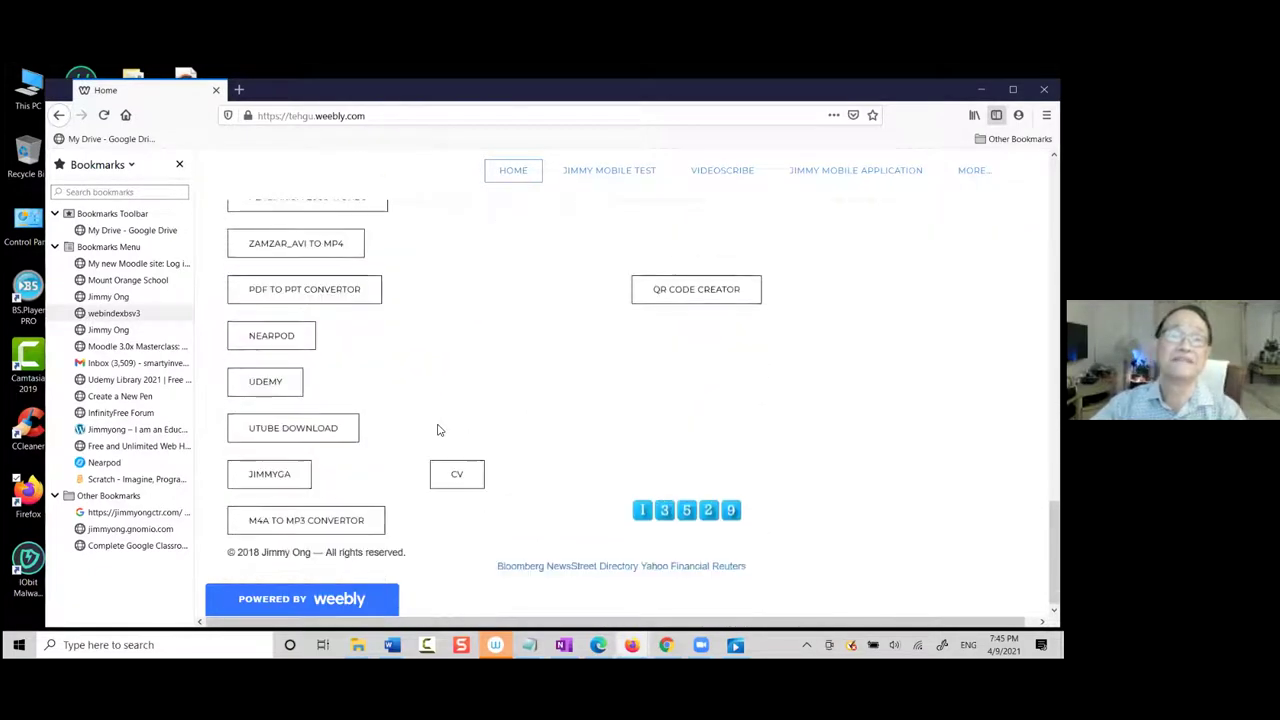
scroll(440, 425, up, 10)
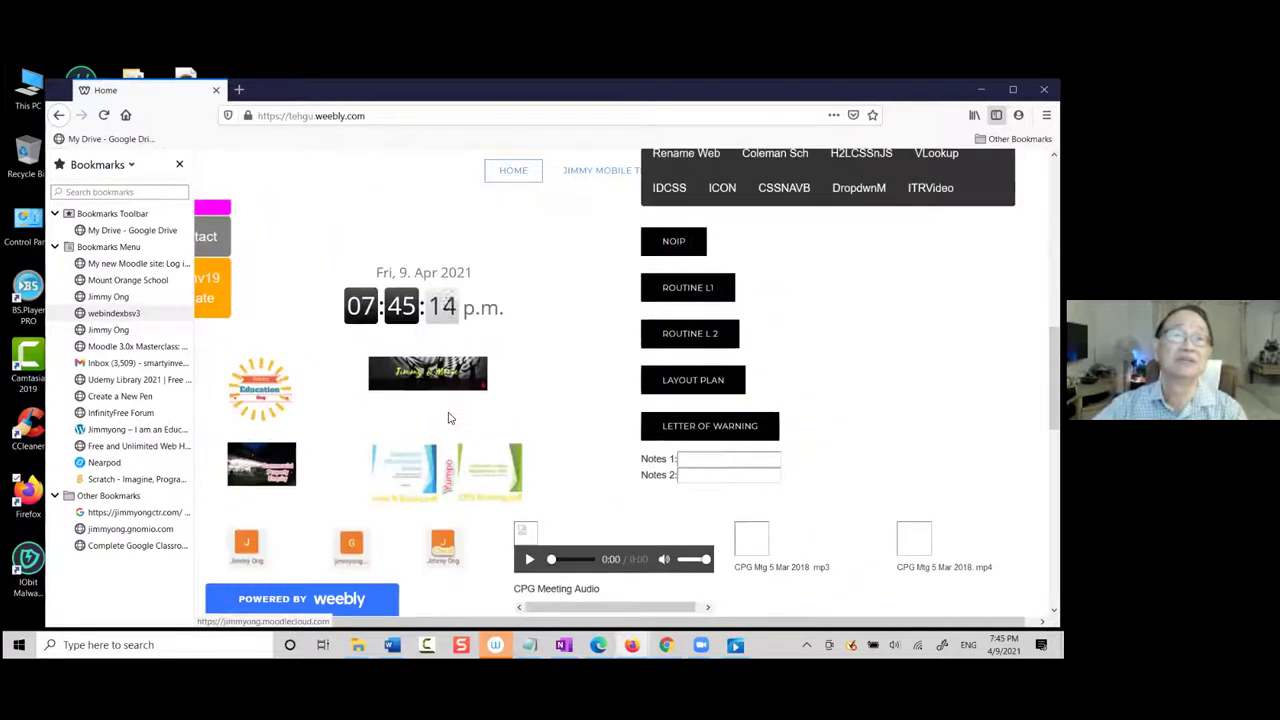
scroll(450, 415, up, 4)
scroll(450, 414, down, 5)
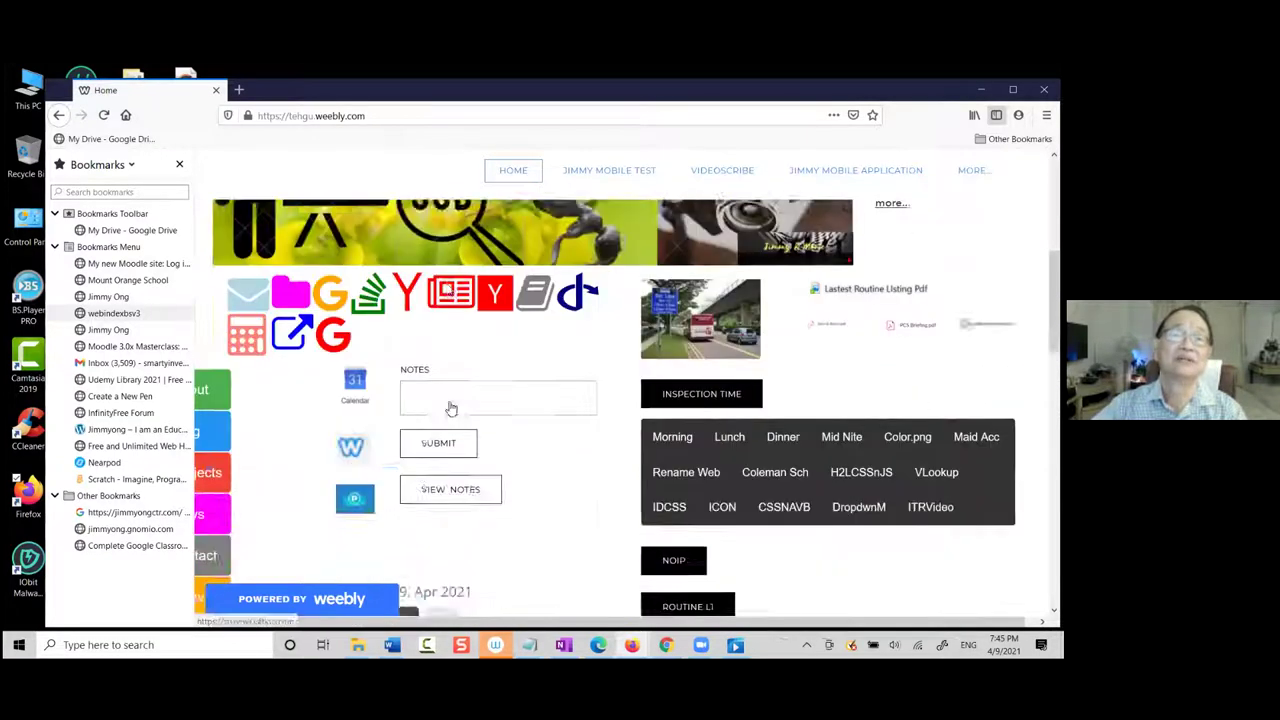
Follow the Education logo to the education site, then its Gnomio link, and look through the Gnomio site's course list
click(255, 326)
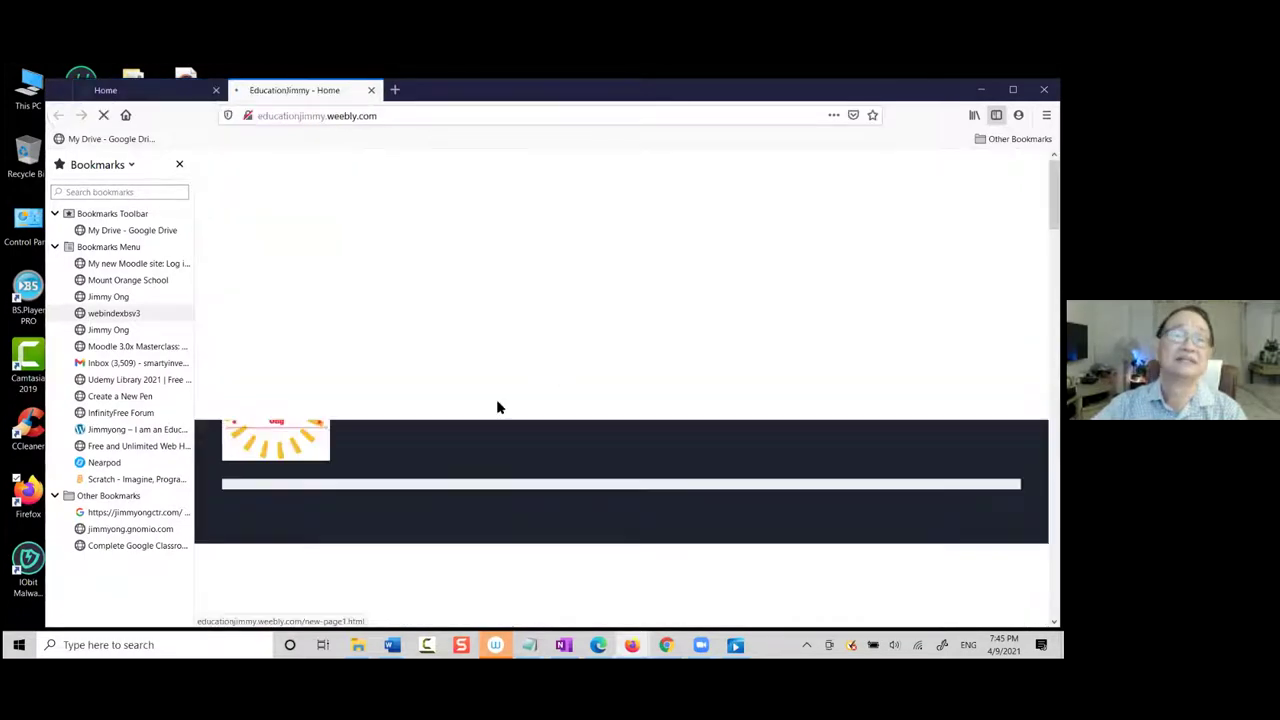
scroll(500, 420, down, 5)
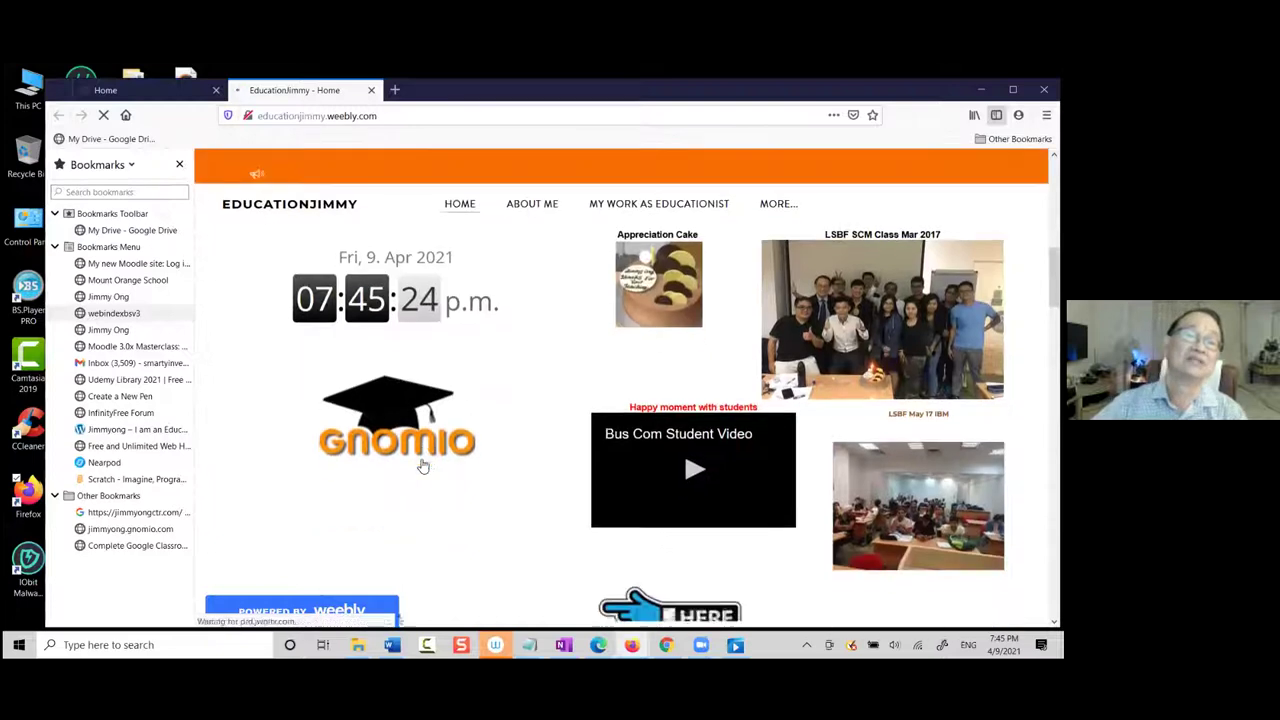
click(414, 420)
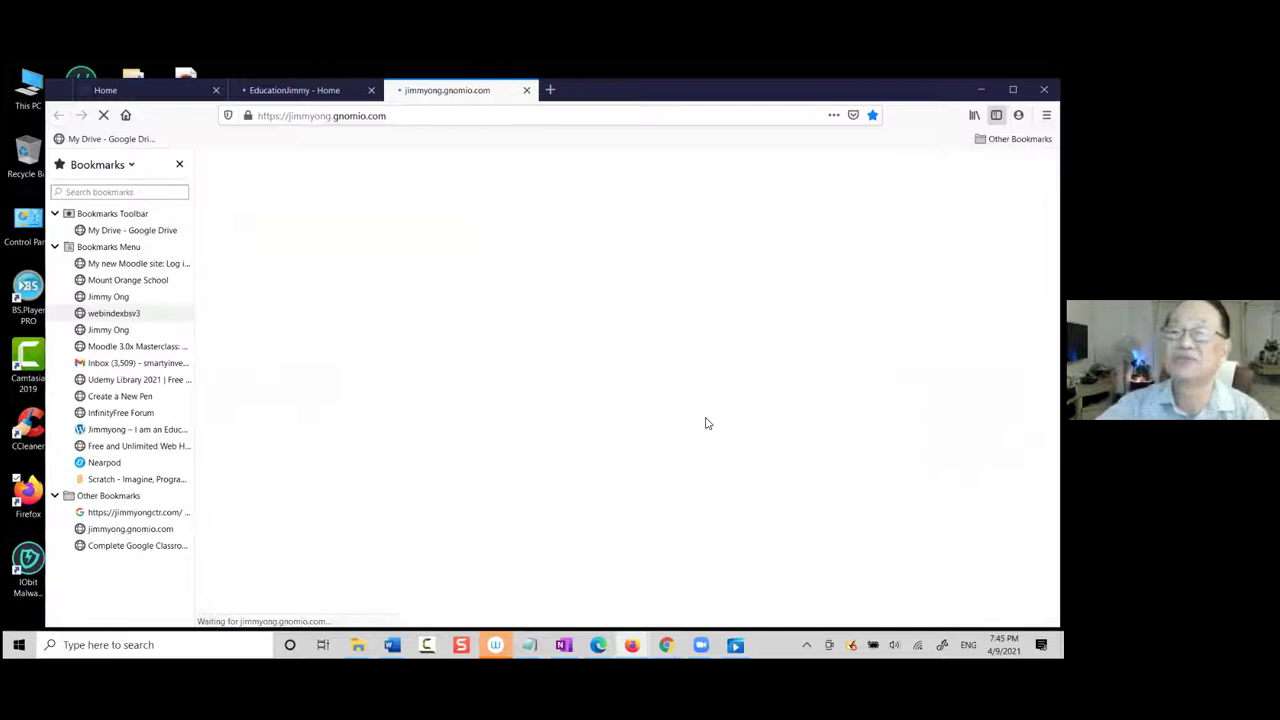
scroll(720, 415, down, 10)
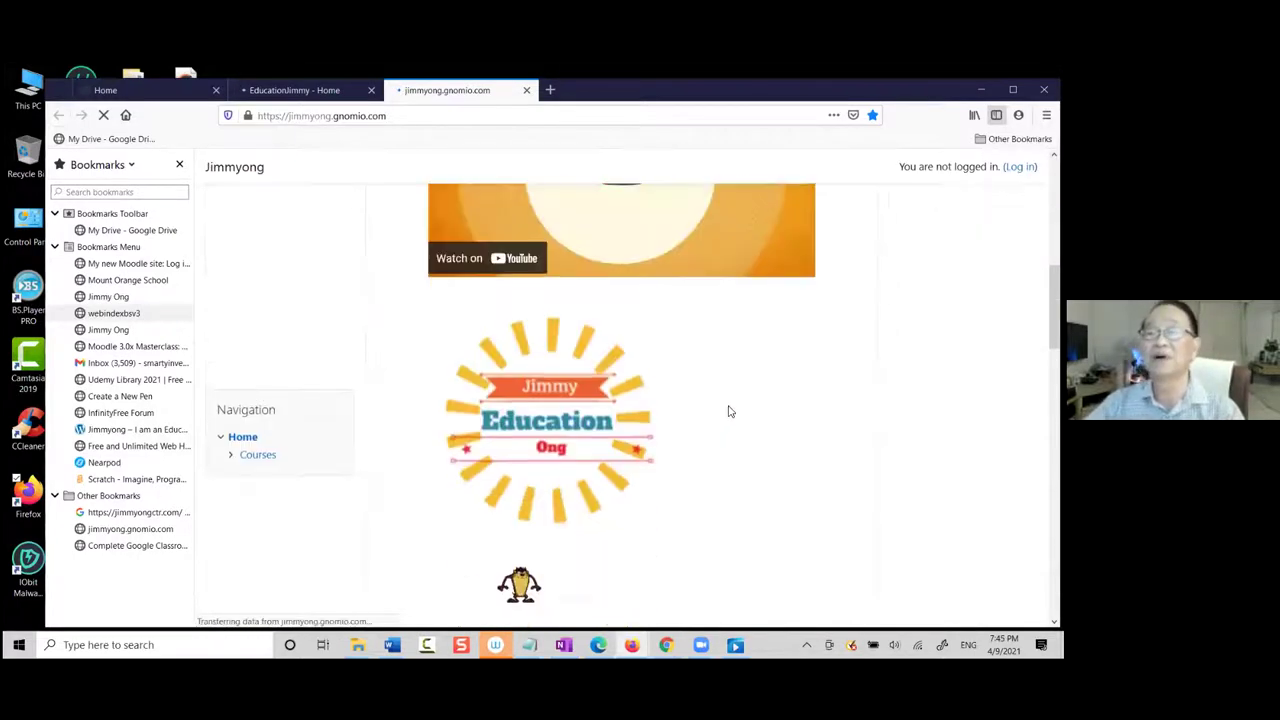
scroll(732, 402, down, 5)
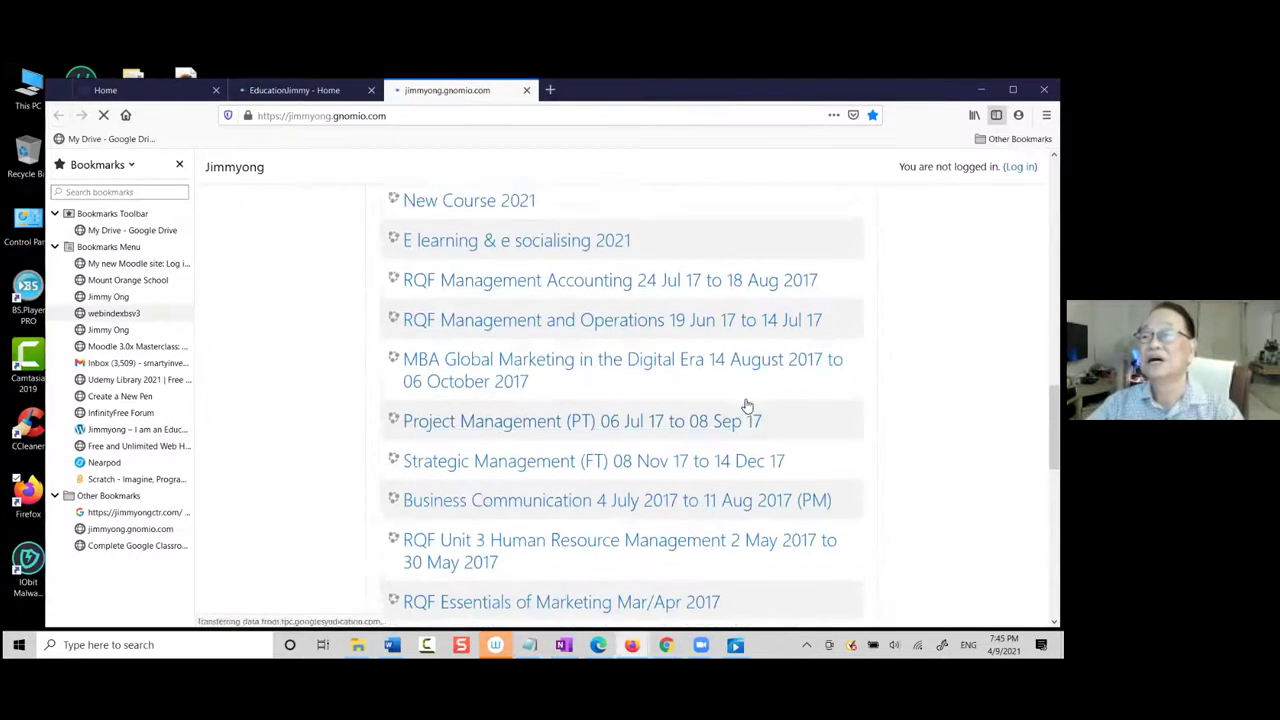
scroll(760, 400, up, 1)
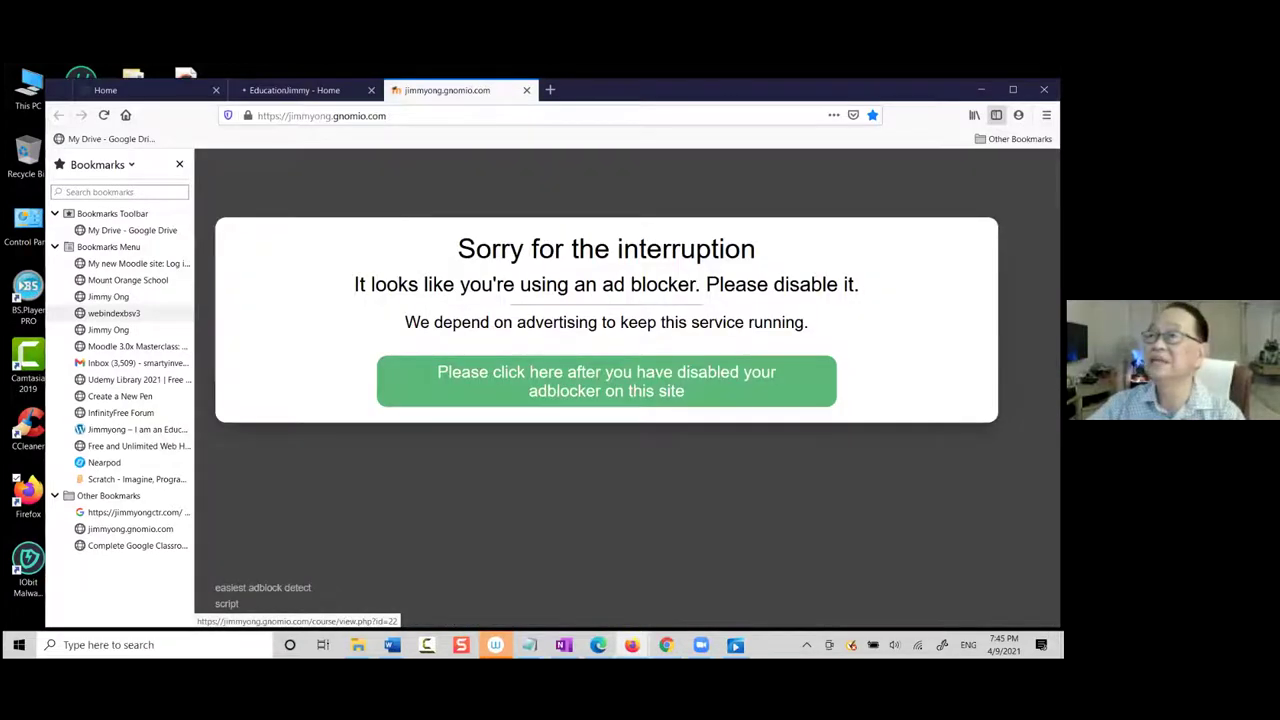
Close the Firefox window together with all its open tabs
click(1044, 90)
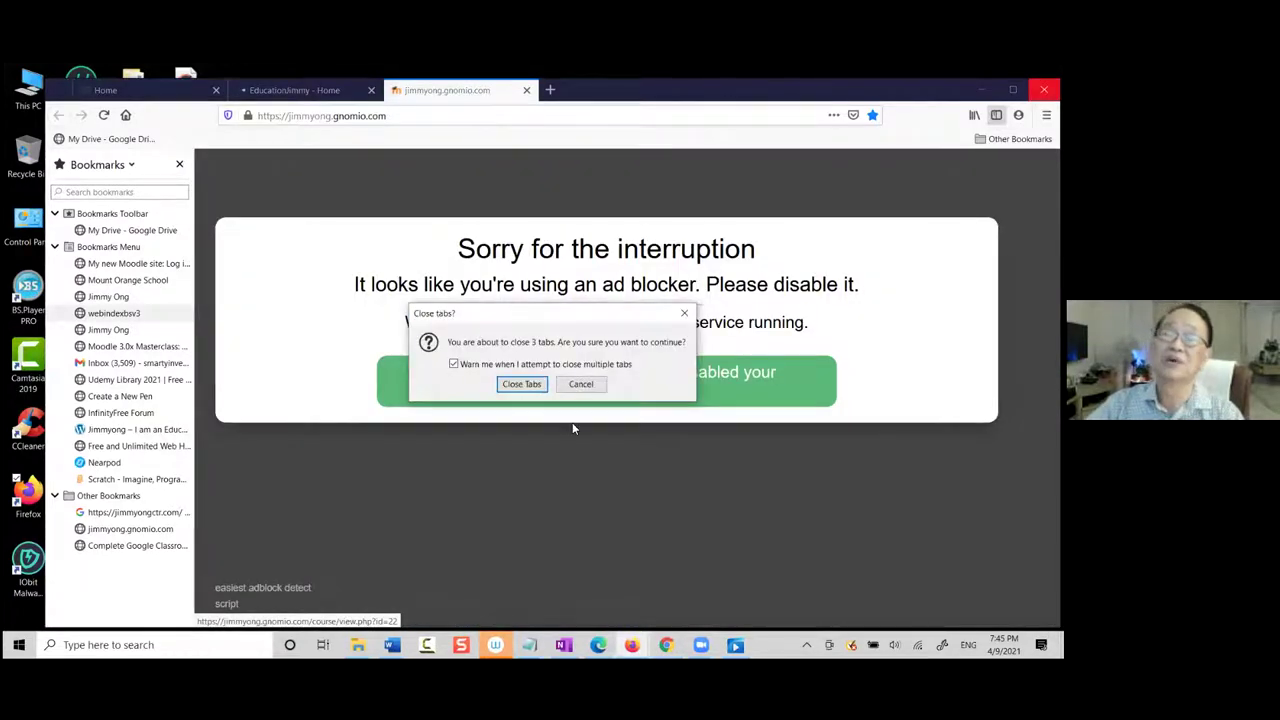
click(580, 384)
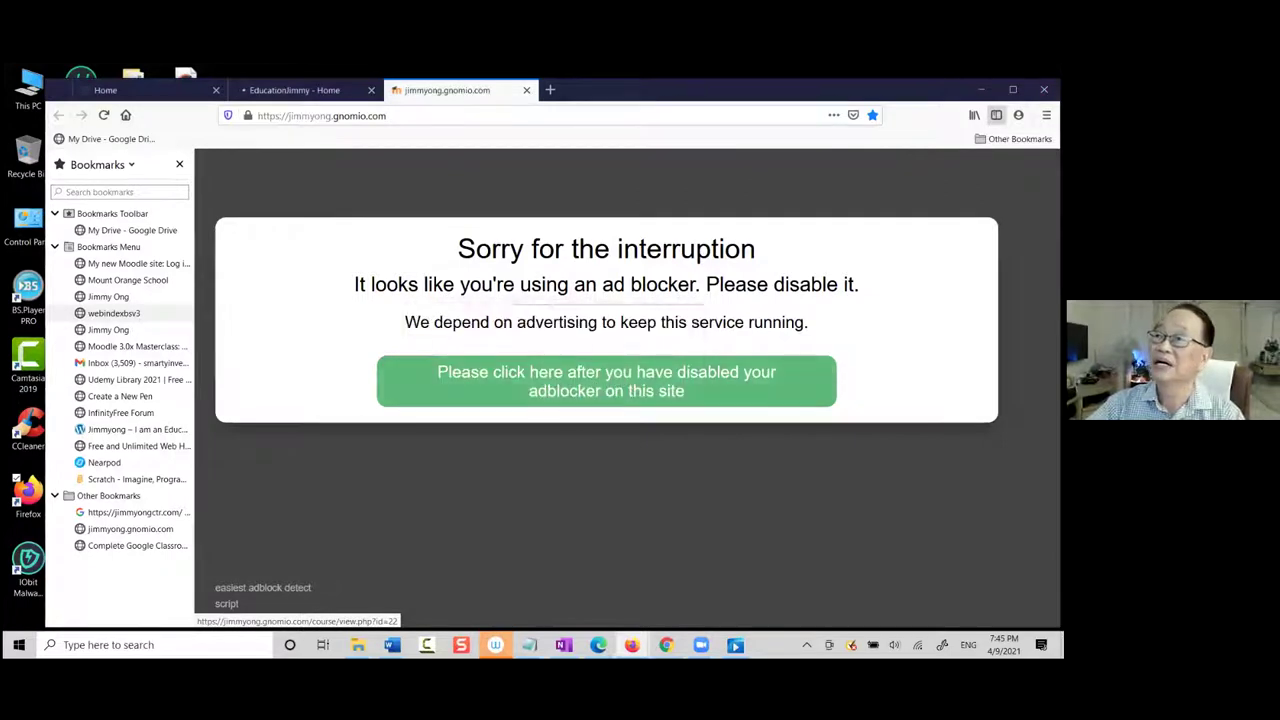
key(alt+F4)
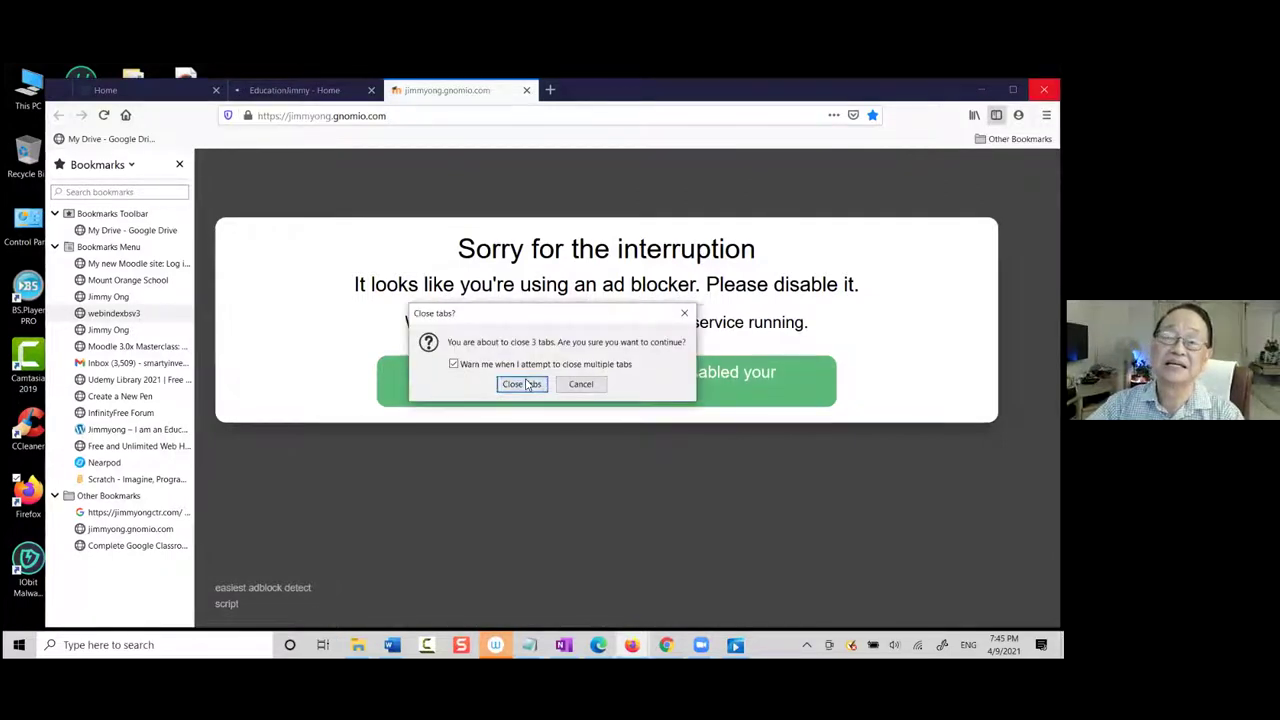
key(Return)
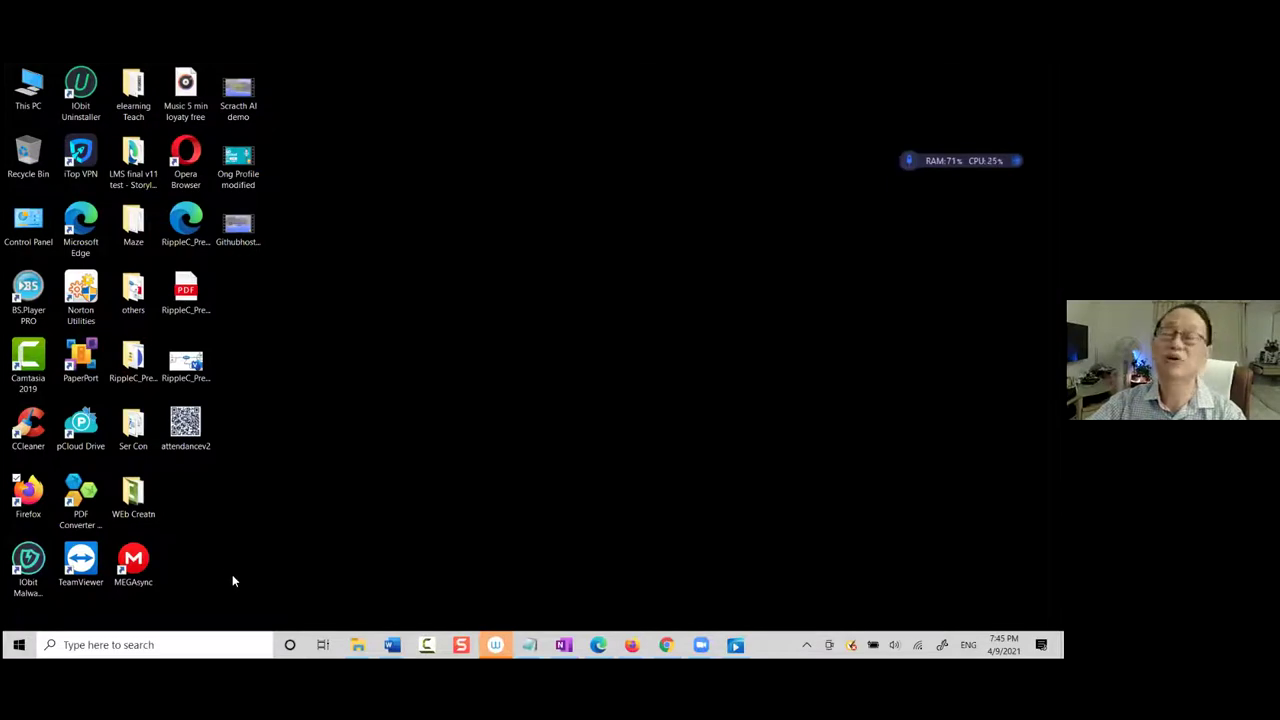
Launch Google Chrome, load the bookmarked Wix Unit 9 assignment page, and replace it with the bookmarked education Weebly site
click(19, 645)
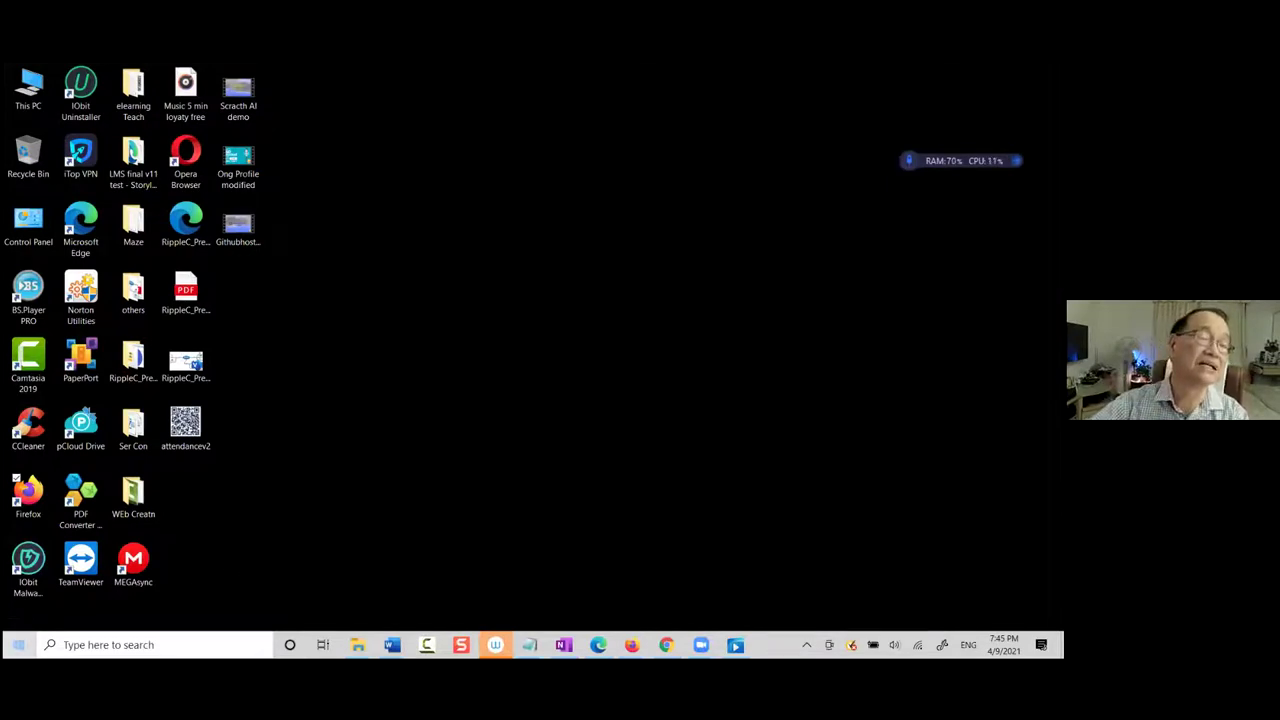
scroll(437, 409, down, 5)
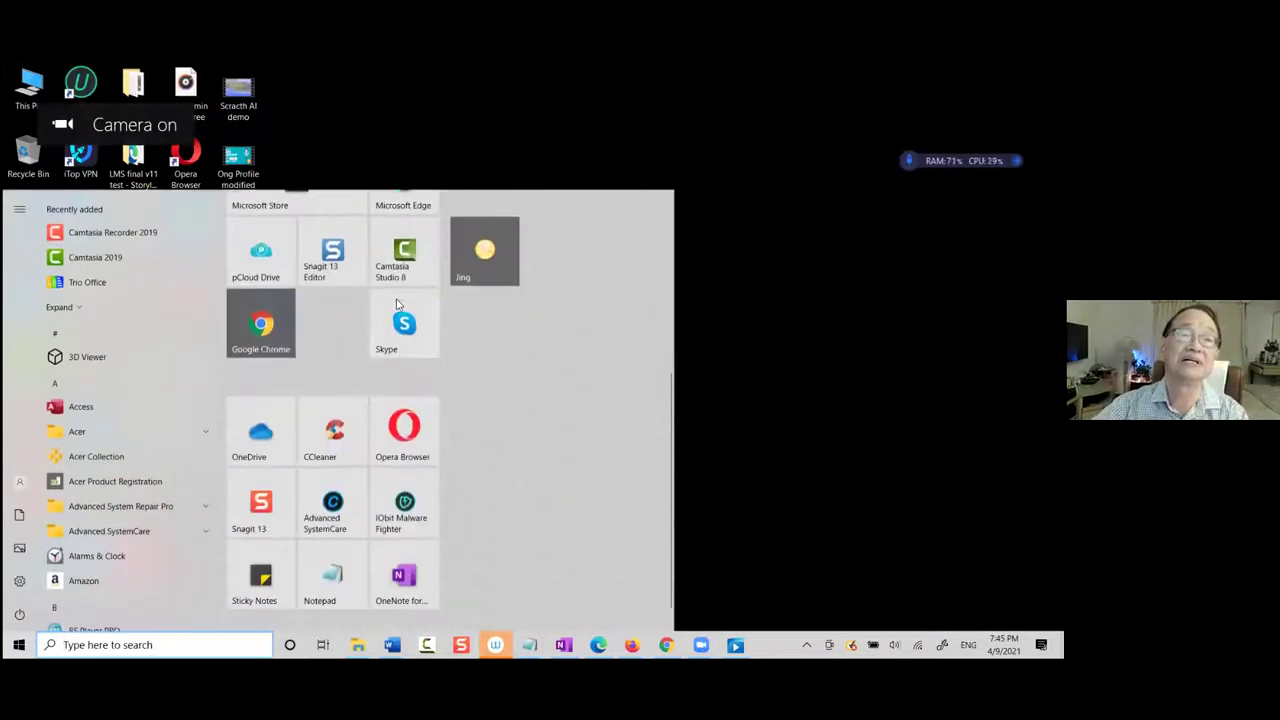
click(282, 330)
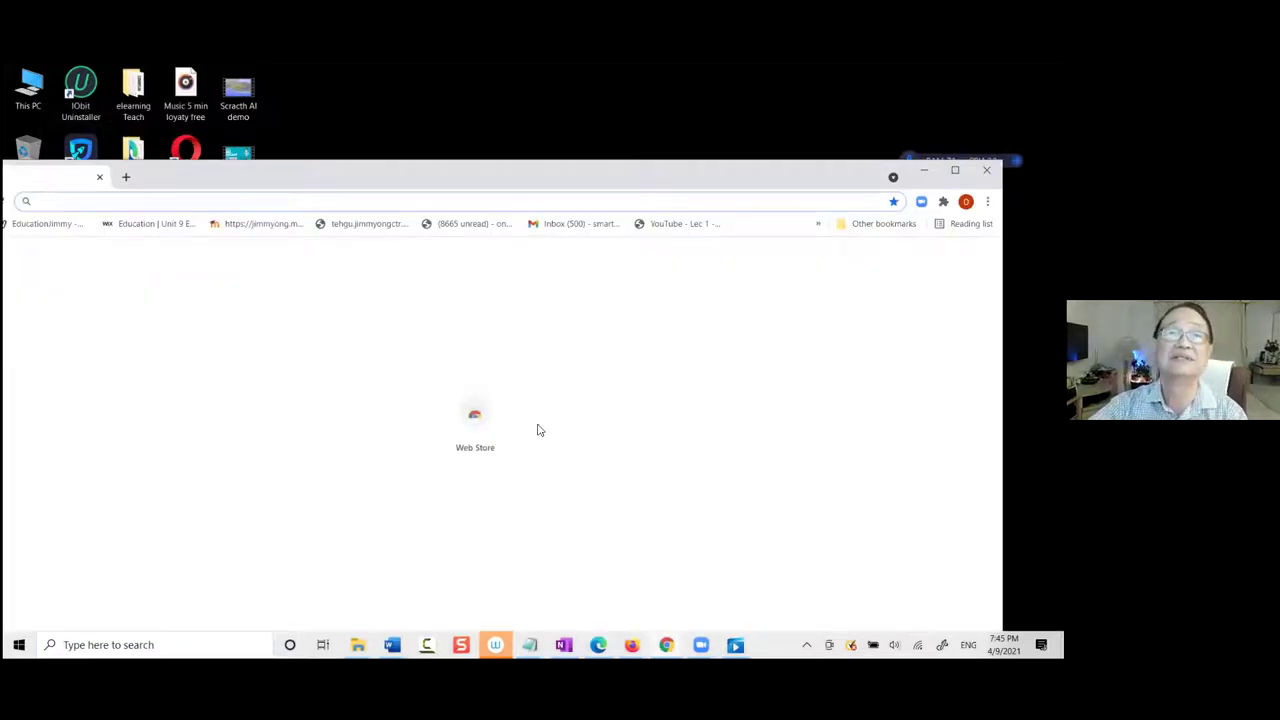
click(157, 224)
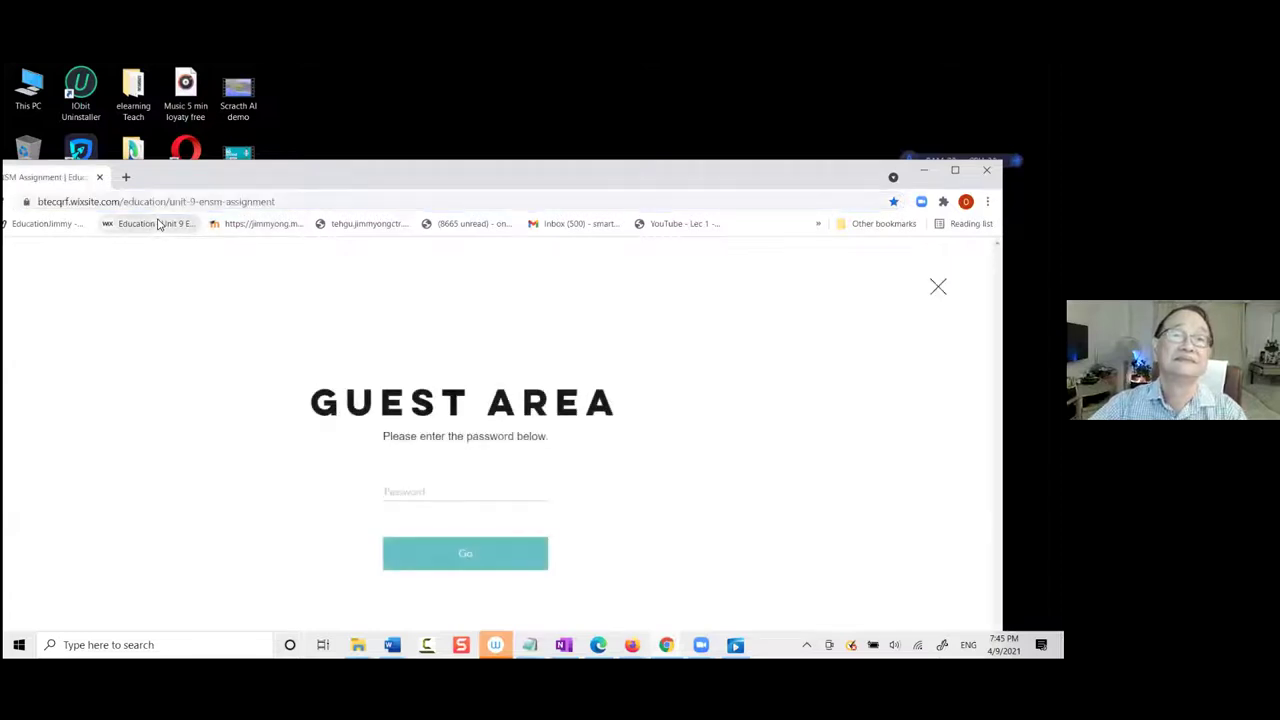
click(45, 225)
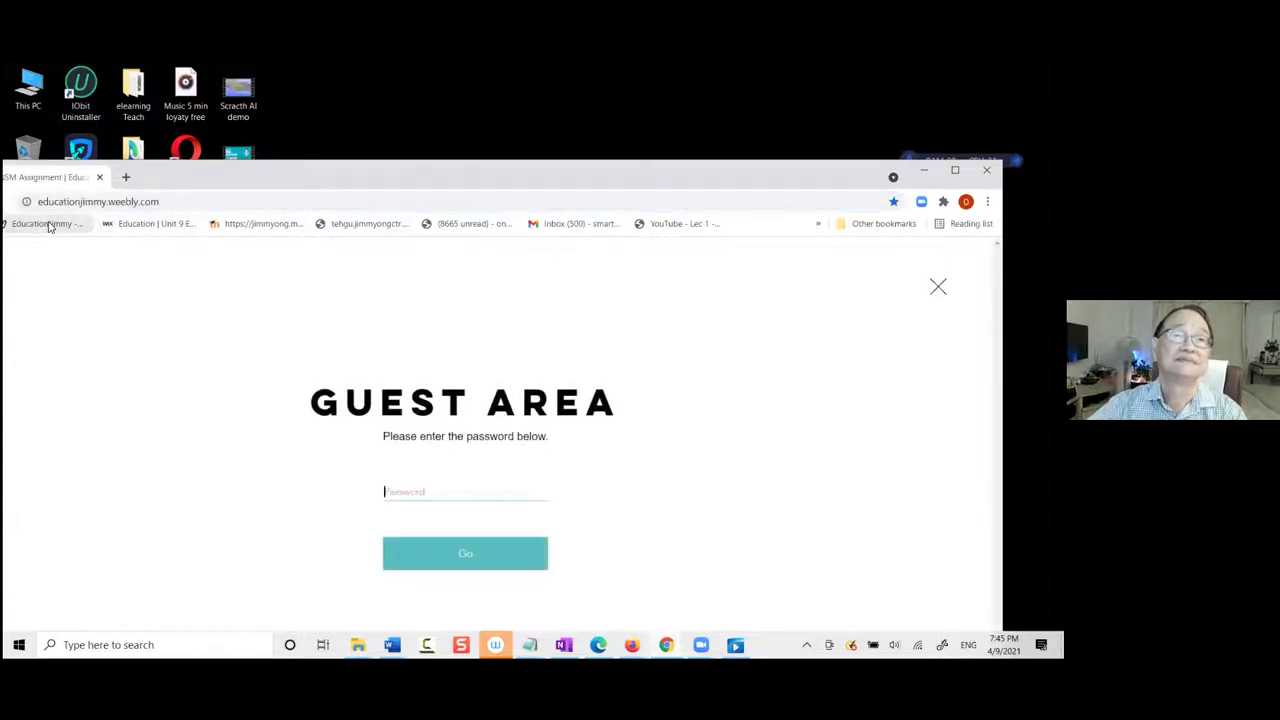
Examine the education site's home page, including the class photos, Moodle login section, resource logos and downloadable files
scroll(397, 277, down, 3)
scroll(417, 266, up, 3)
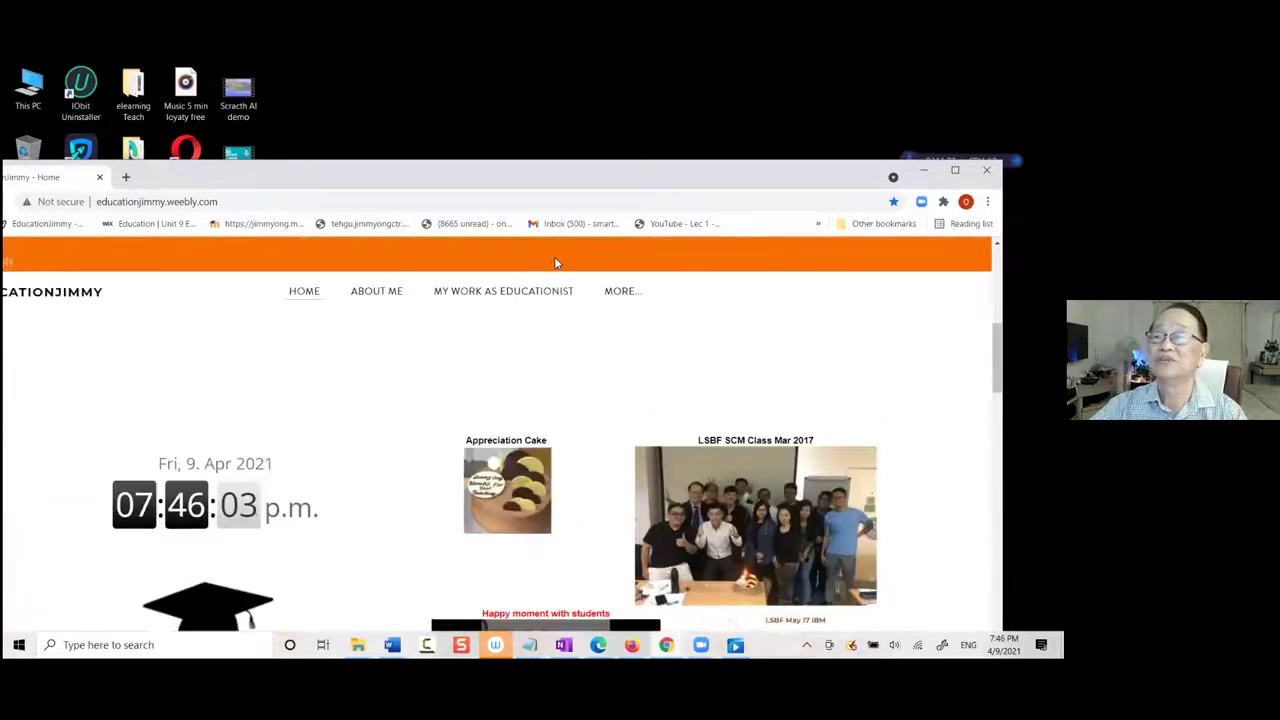
scroll(580, 278, down, 1)
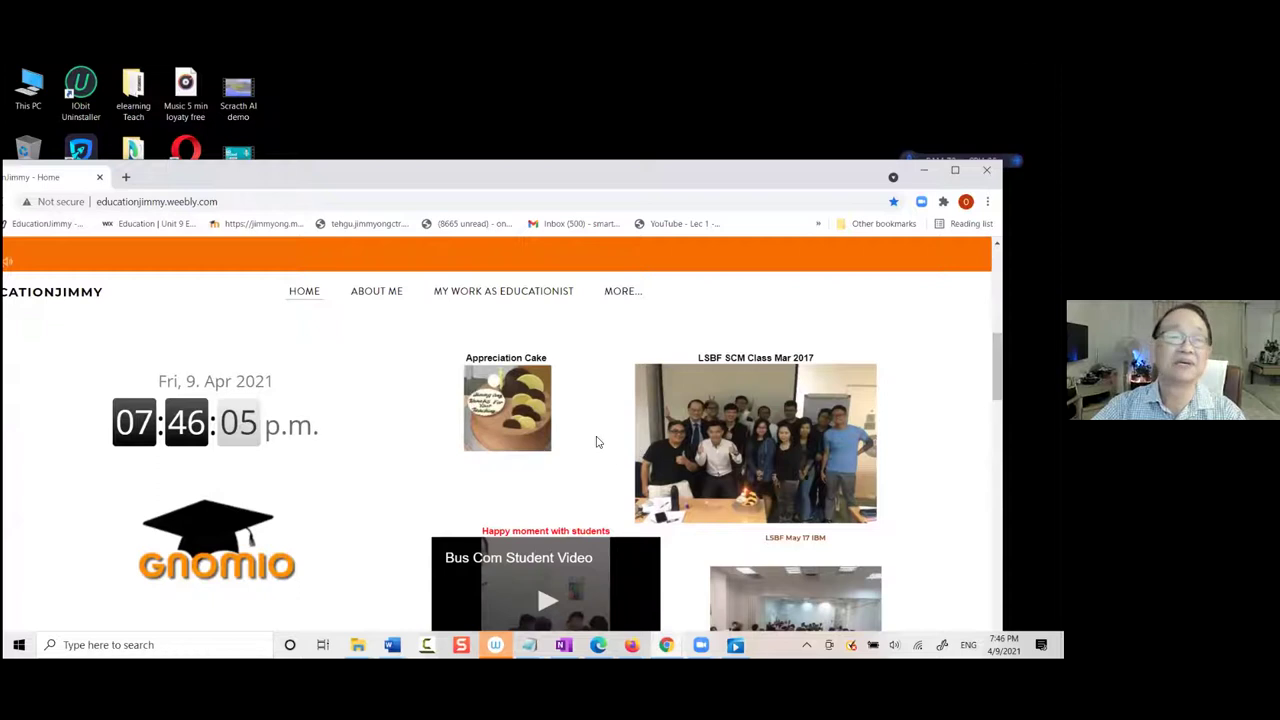
scroll(600, 440, down, 3)
scroll(700, 420, down, 3)
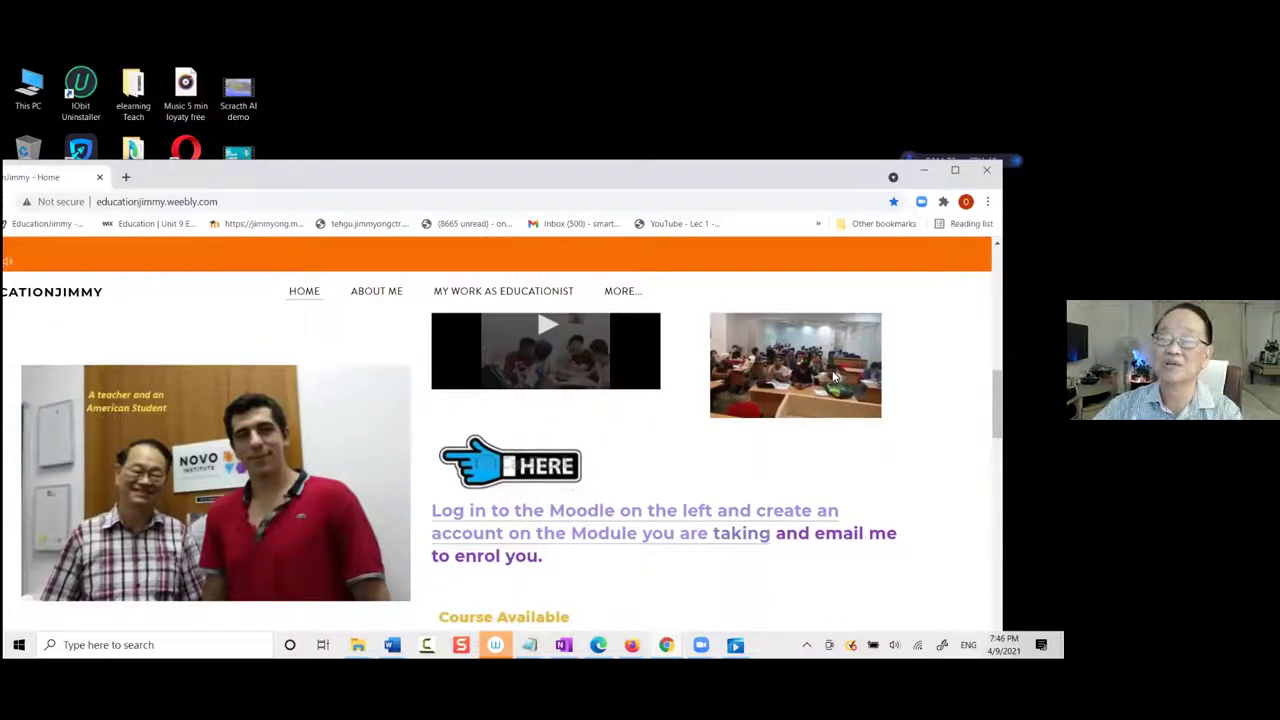
mouse_move(43, 473)
scroll(163, 473, down, 10)
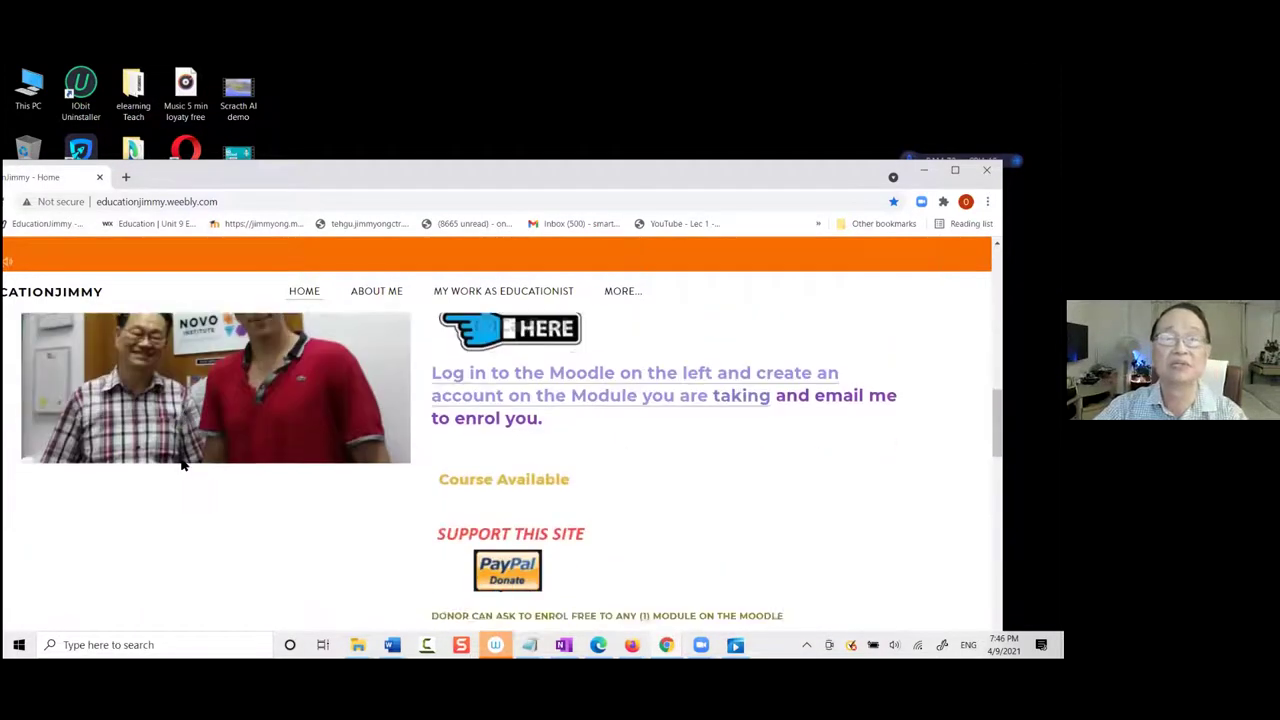
scroll(191, 457, down, 1)
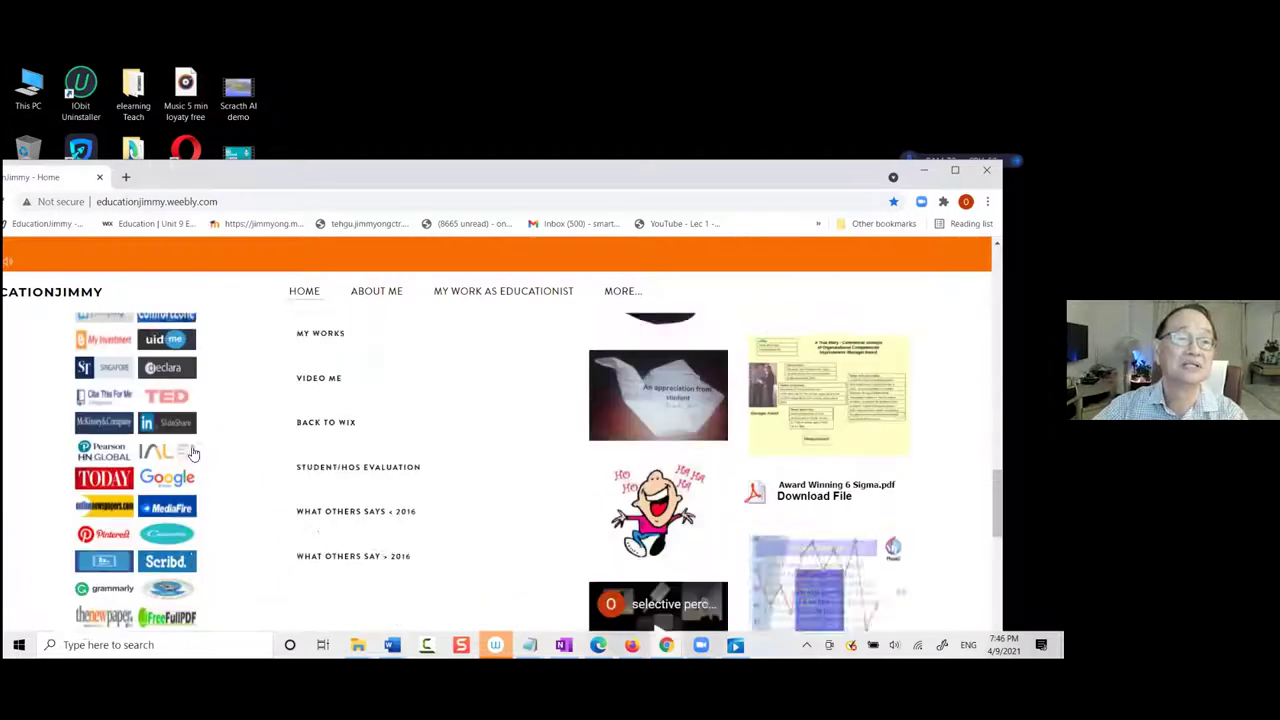
scroll(193, 445, up, 2)
scroll(195, 430, down, 3)
scroll(197, 438, up, 2)
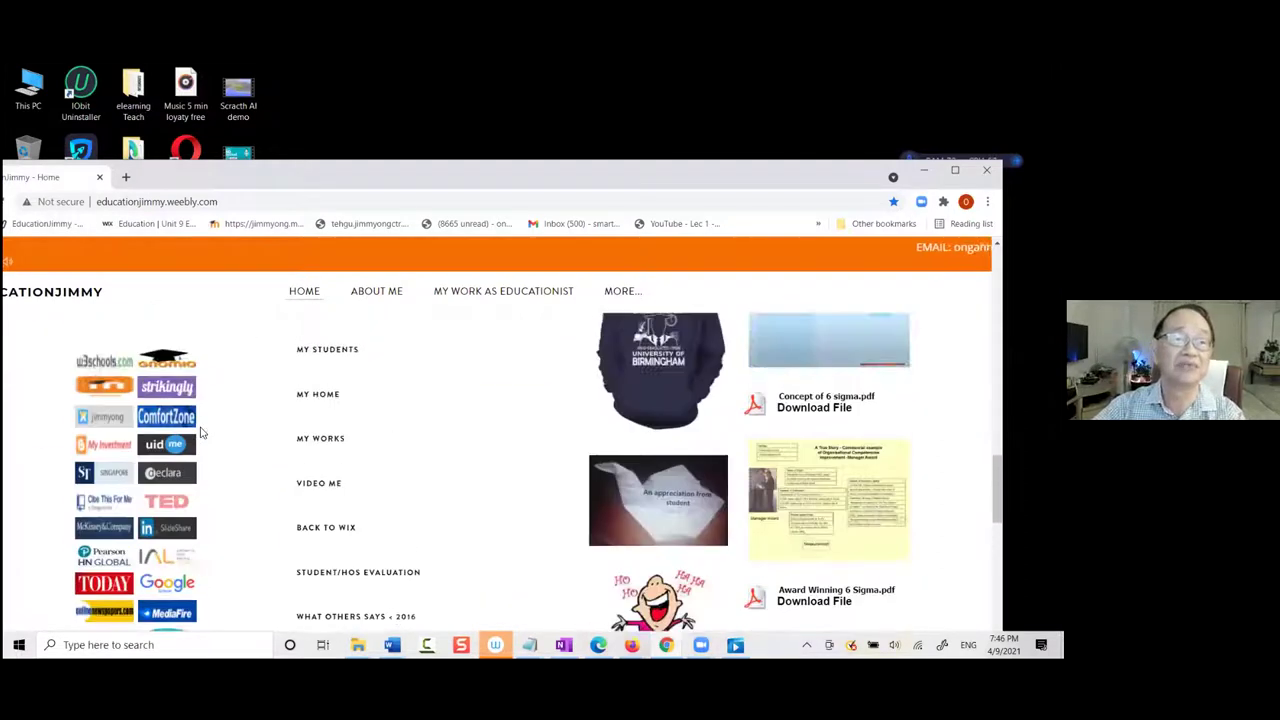
Follow the Gnomio logo among the resource links and look through the LMS site's welcome section and available courses
click(185, 362)
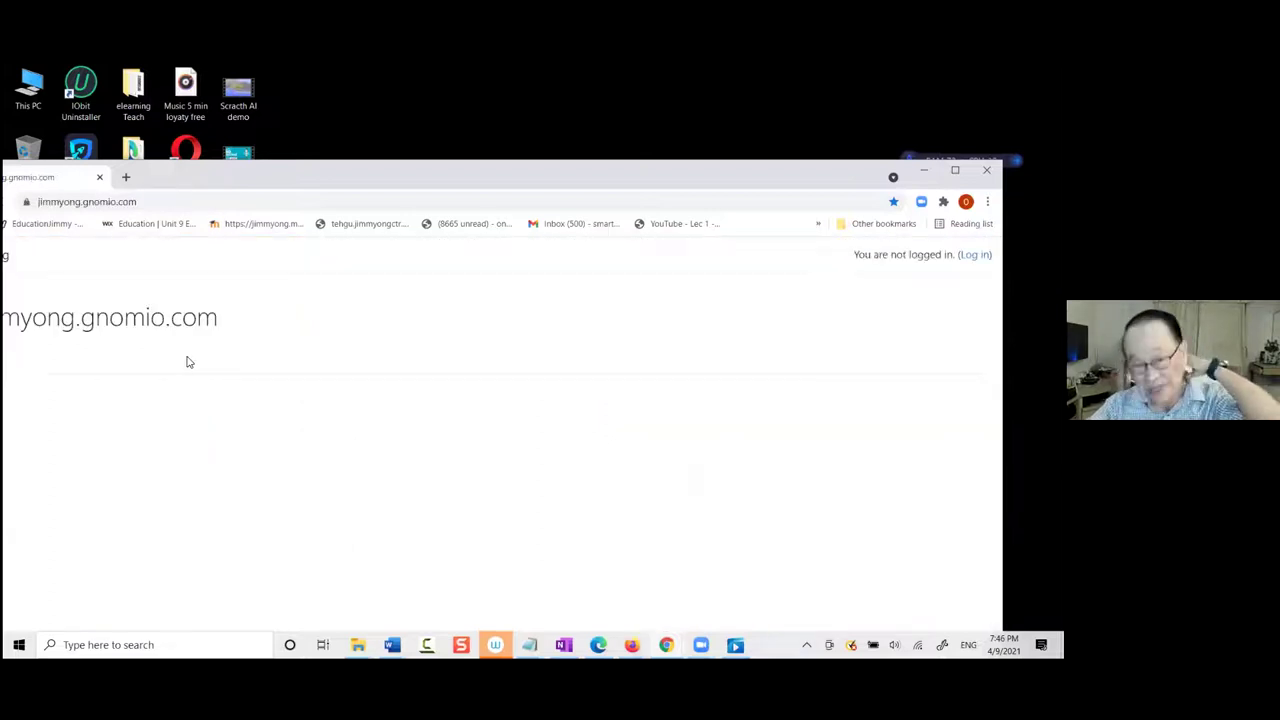
scroll(360, 394, down, 5)
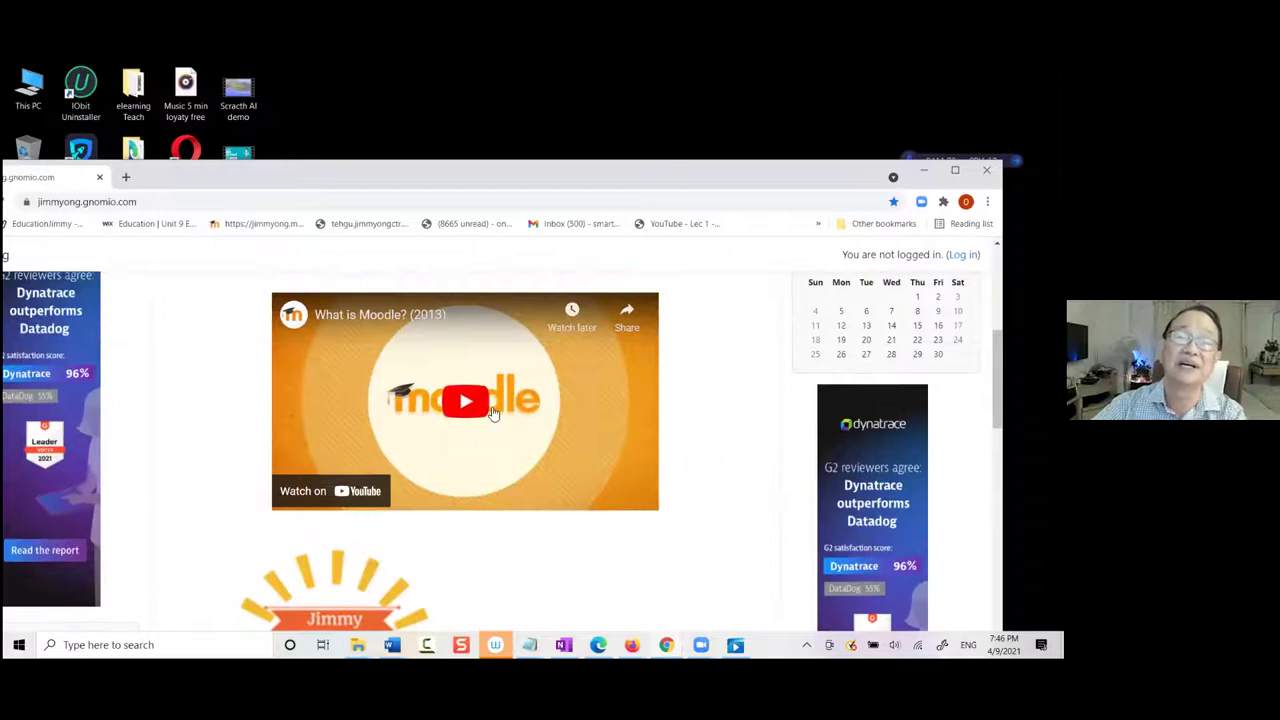
scroll(493, 413, down, 8)
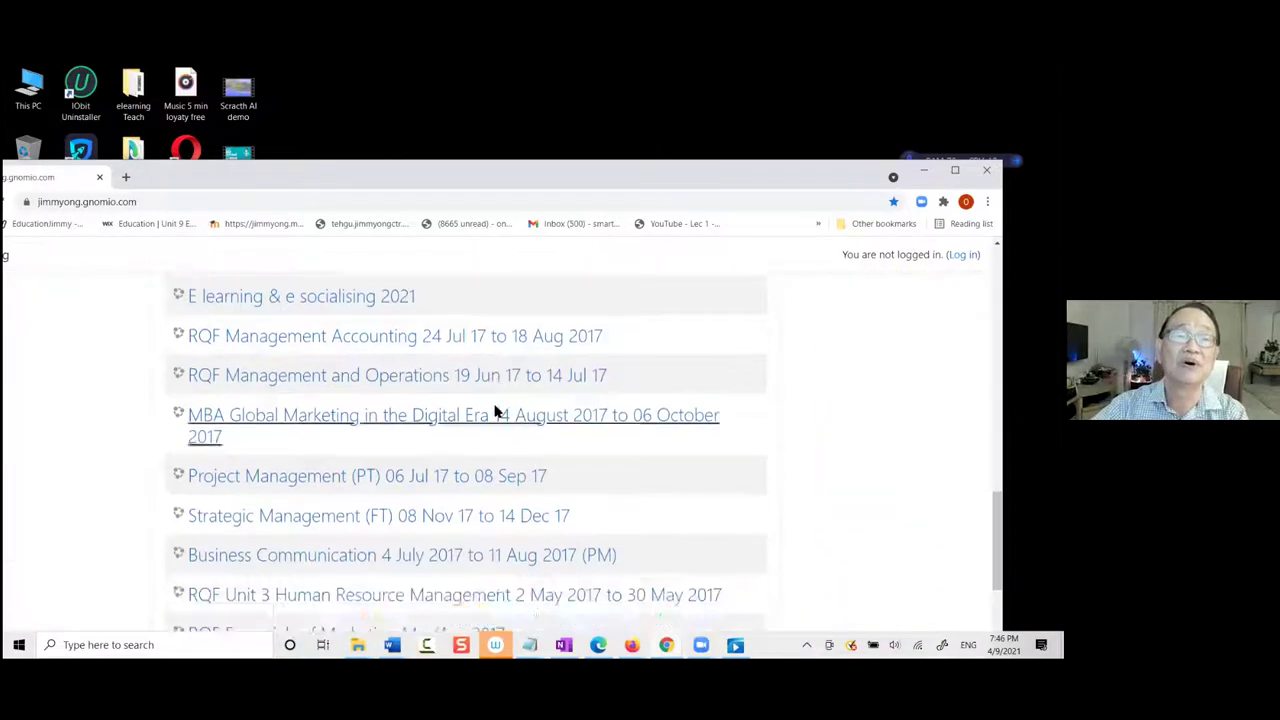
scroll(493, 412, up, 5)
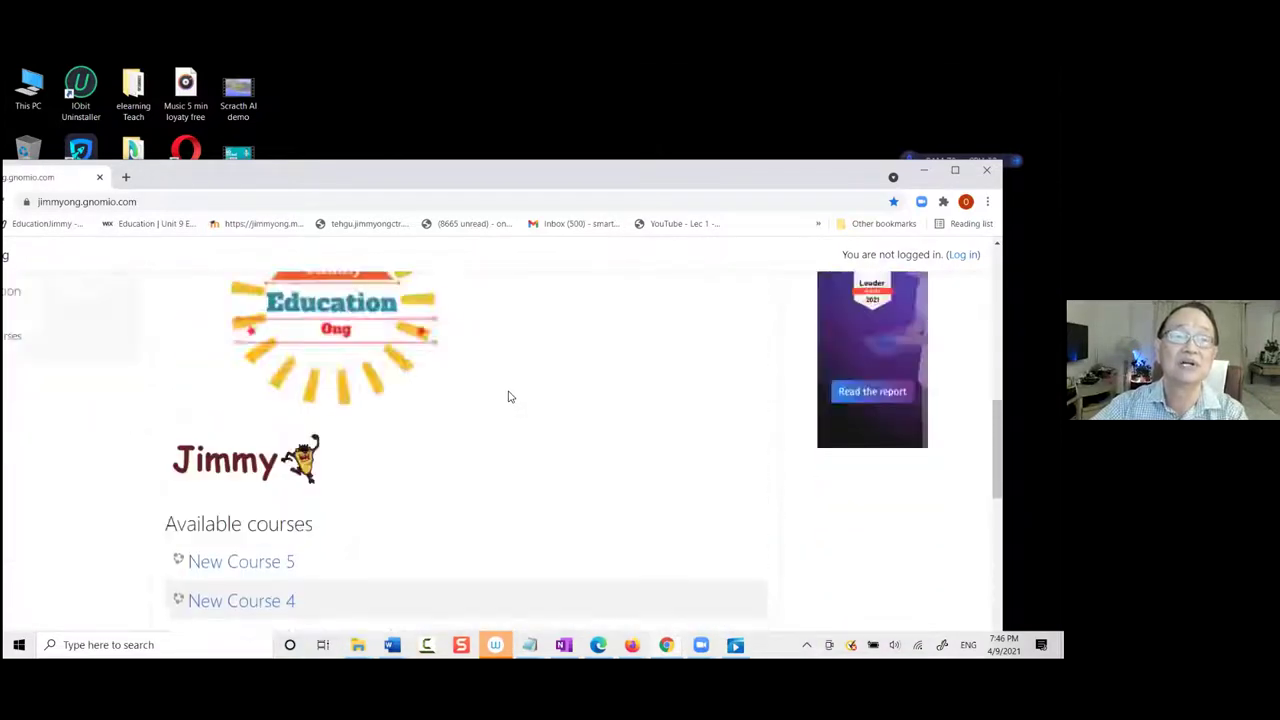
scroll(510, 395, down, 4)
scroll(513, 394, up, 5)
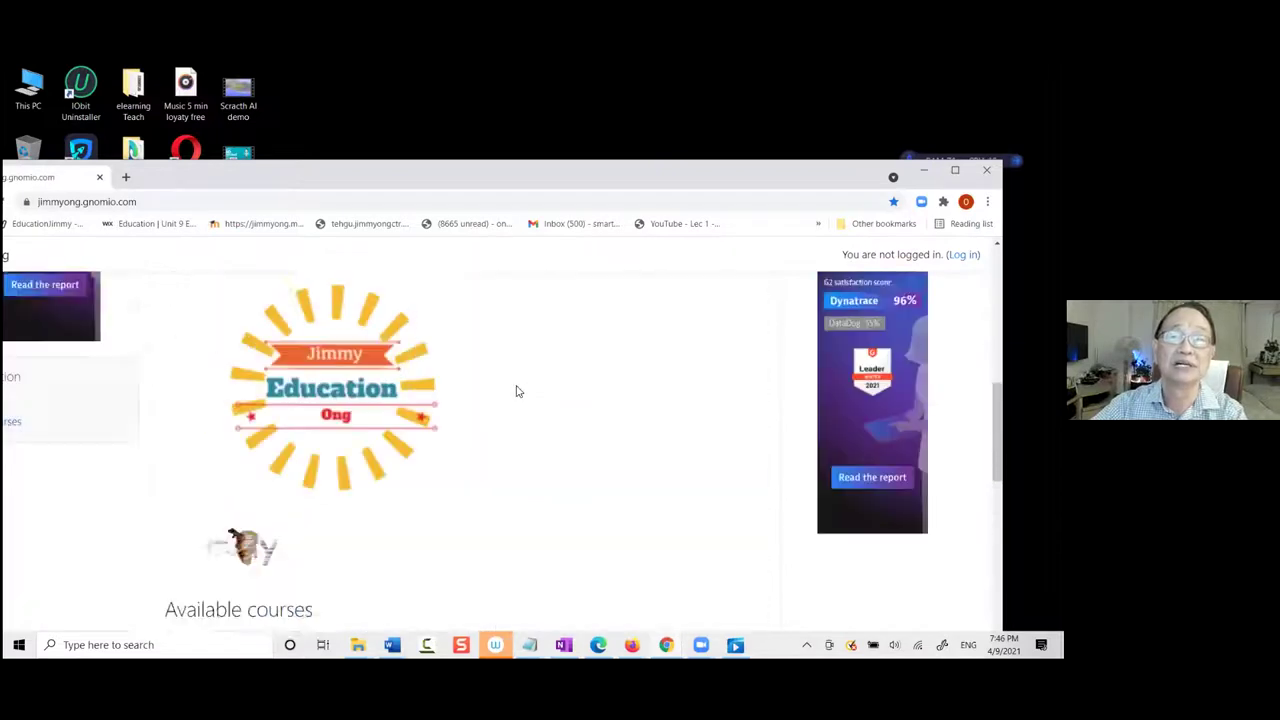
scroll(516, 391, up, 3)
scroll(515, 393, down, 4)
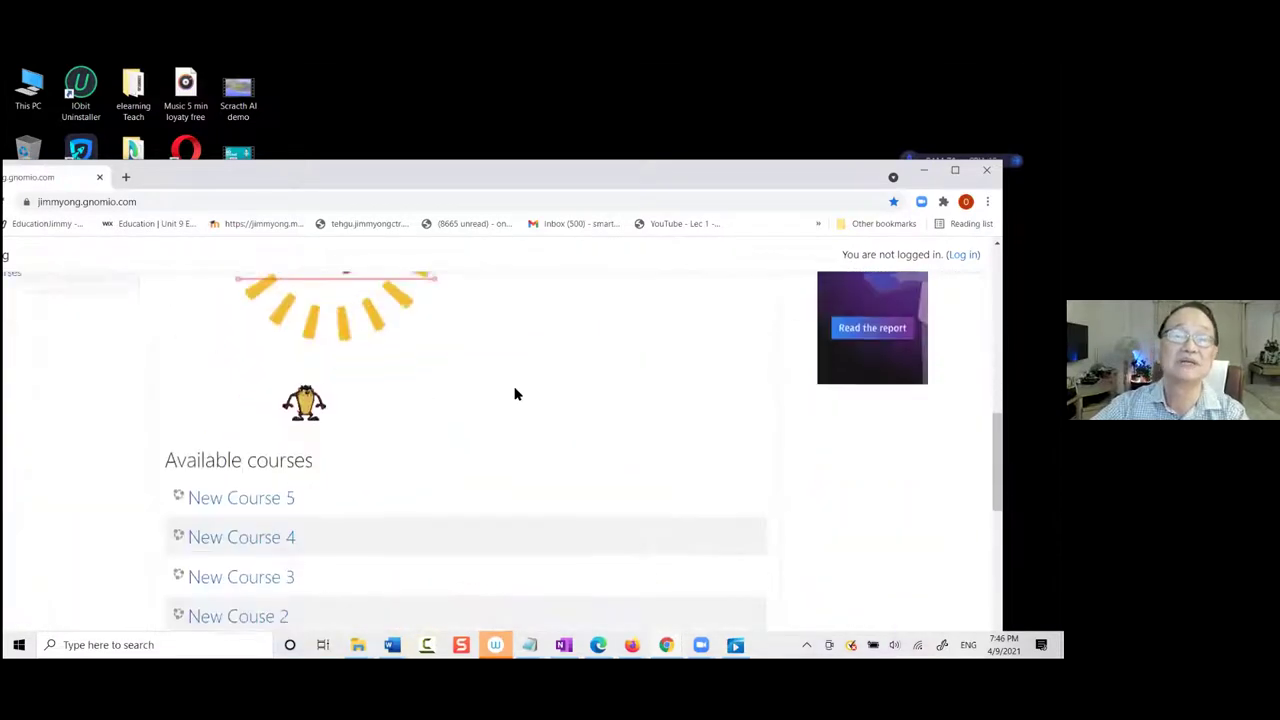
scroll(515, 393, down, 3)
scroll(518, 388, up, 5)
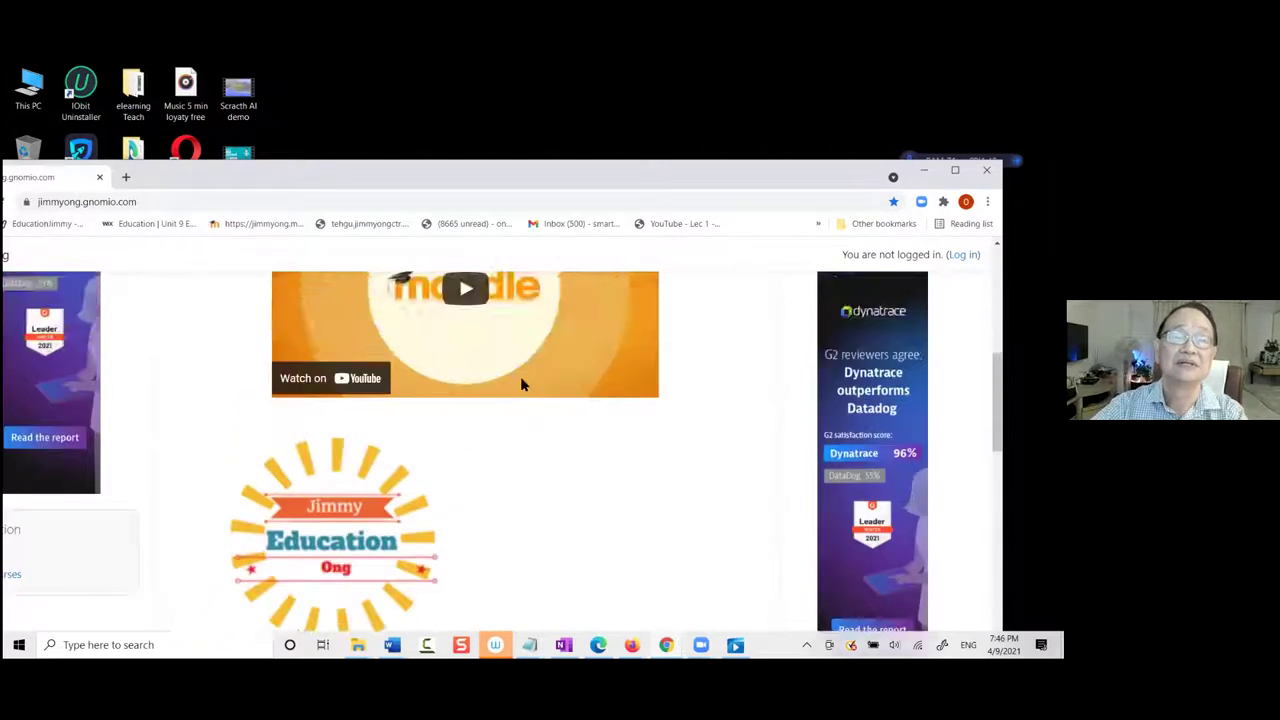
scroll(520, 384, down, 3)
scroll(523, 380, up, 5)
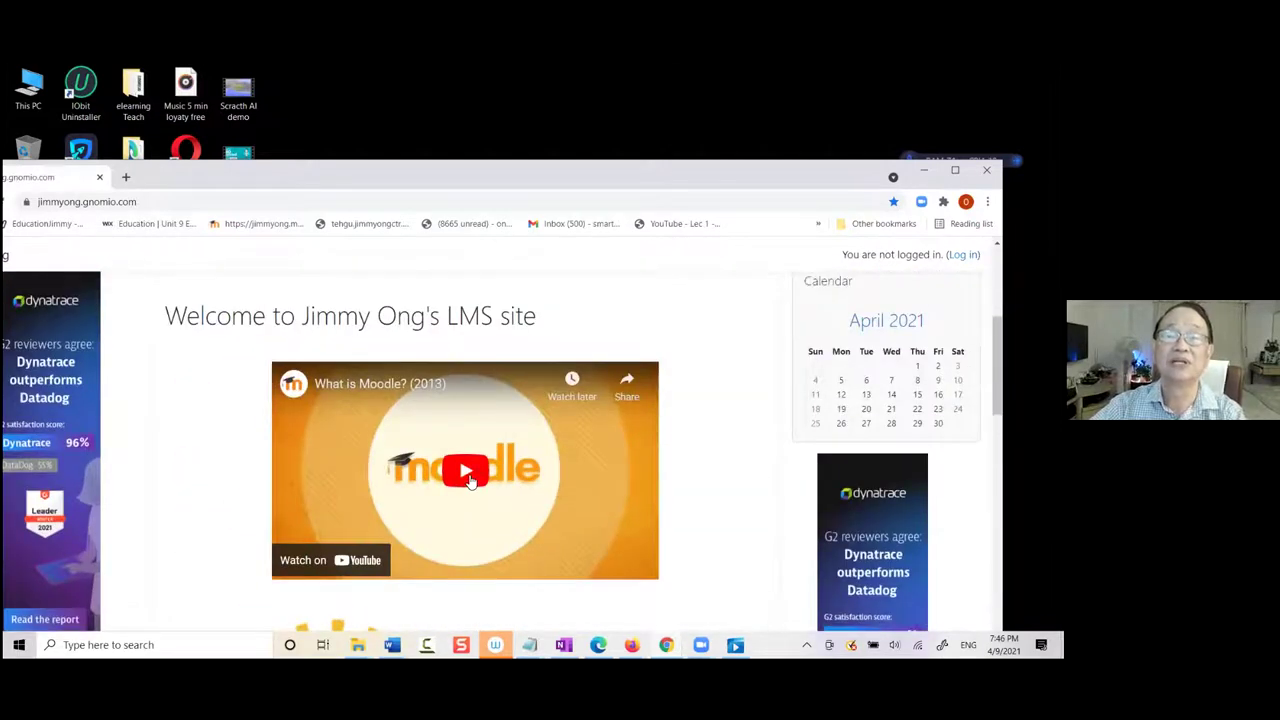
Play the embedded "What is Moodle? (2013)" video in the LMS site's welcome section
click(469, 477)
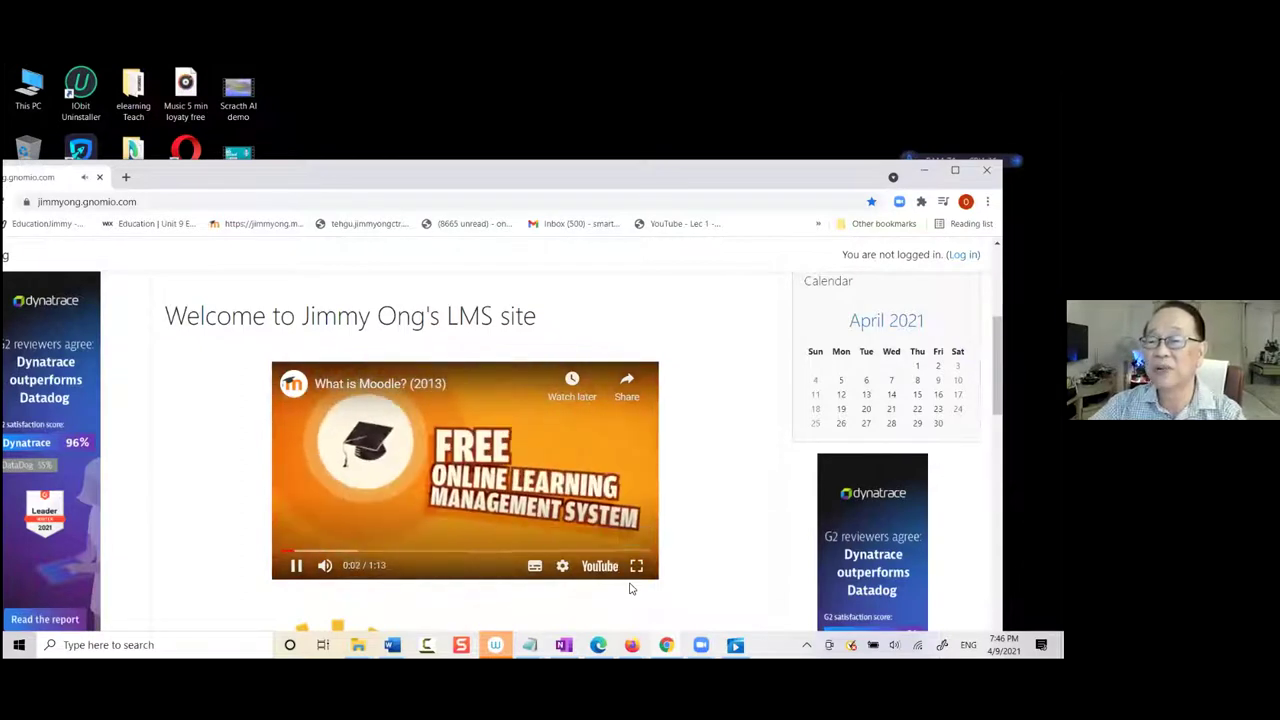
scroll(660, 520, down, 2)
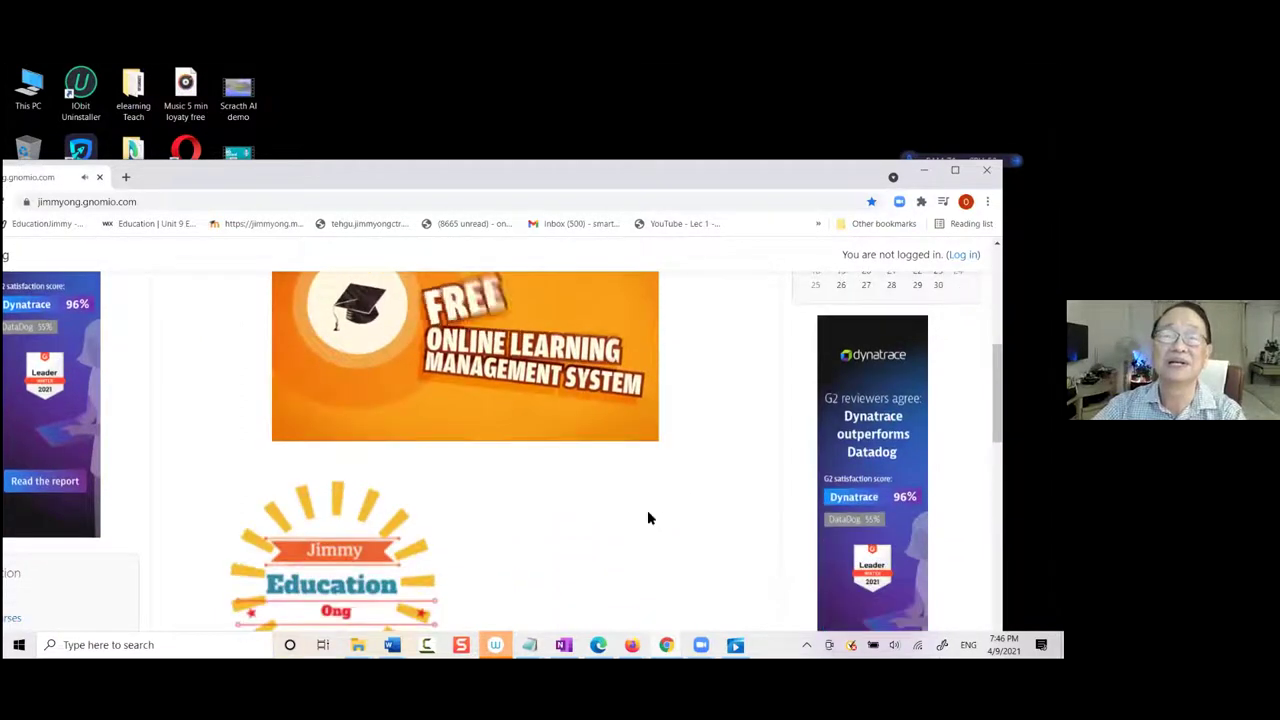
scroll(649, 517, up, 1)
mouse_move(640, 506)
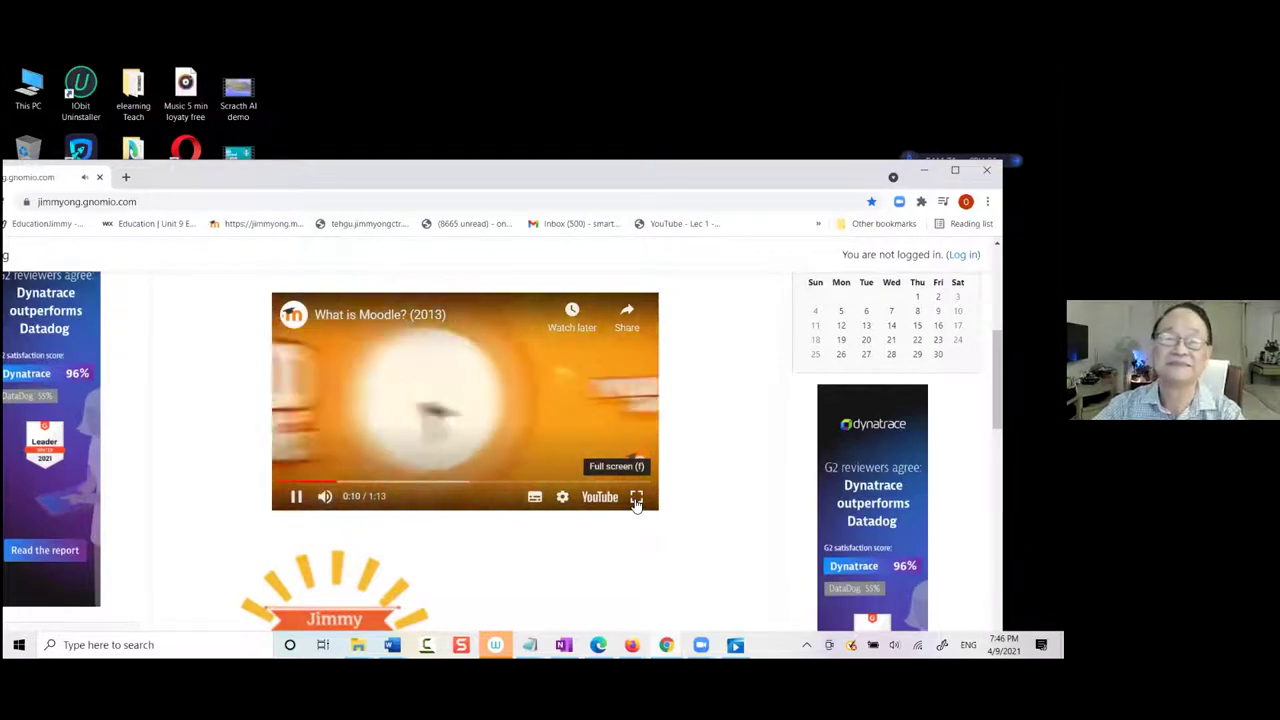
mouse_move(650, 472)
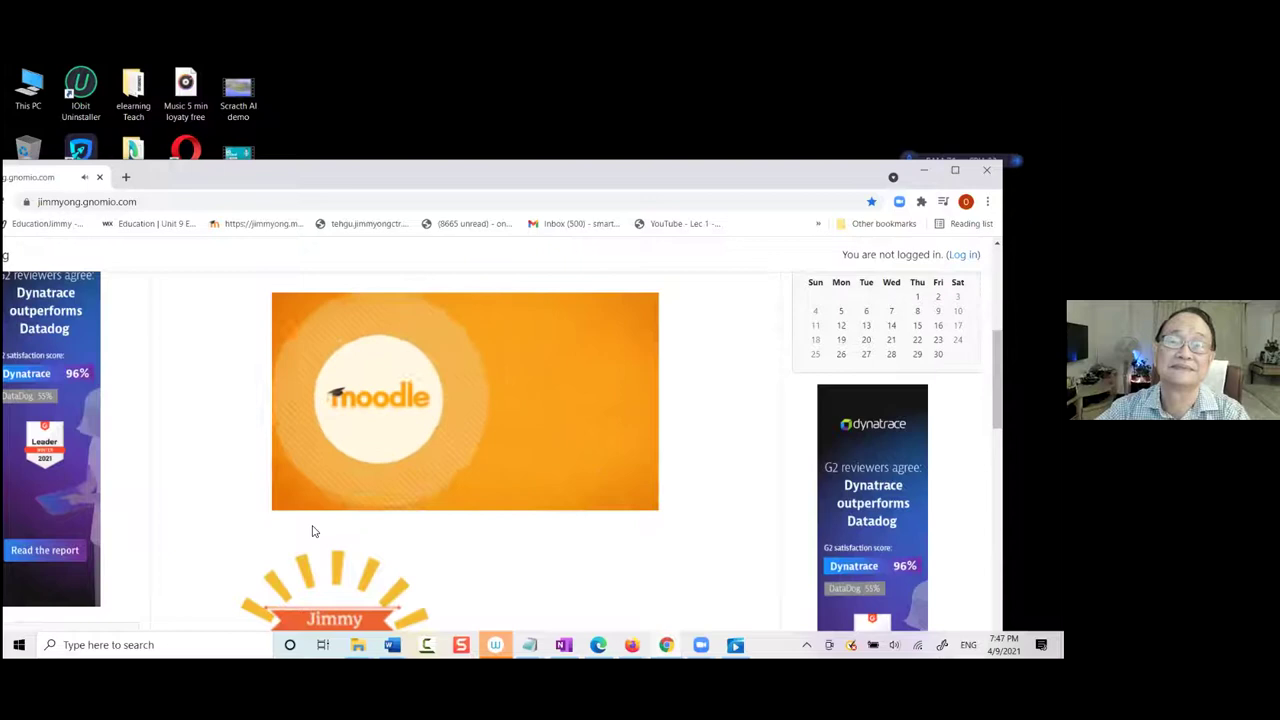
Open the E learning & e socialising 2021 course, dismissing the advertisement and logging in with the prefilled admin credentials
scroll(311, 522, down, 3)
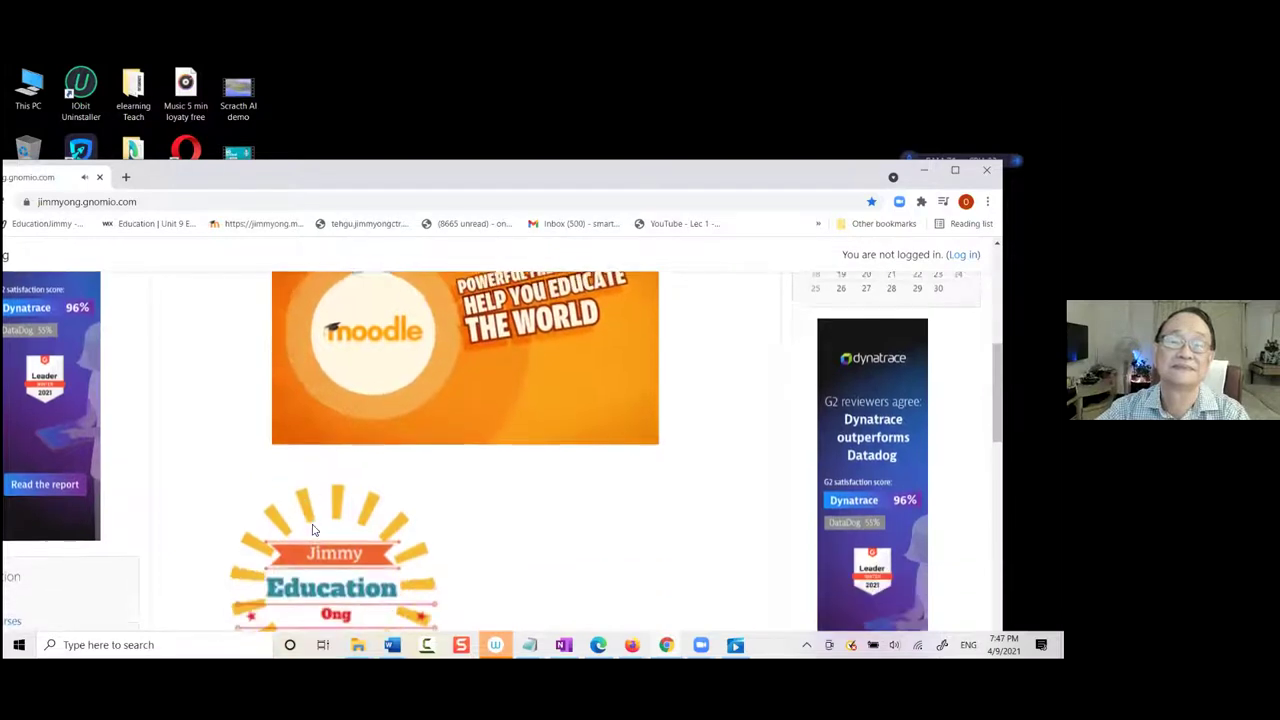
scroll(316, 520, down, 5)
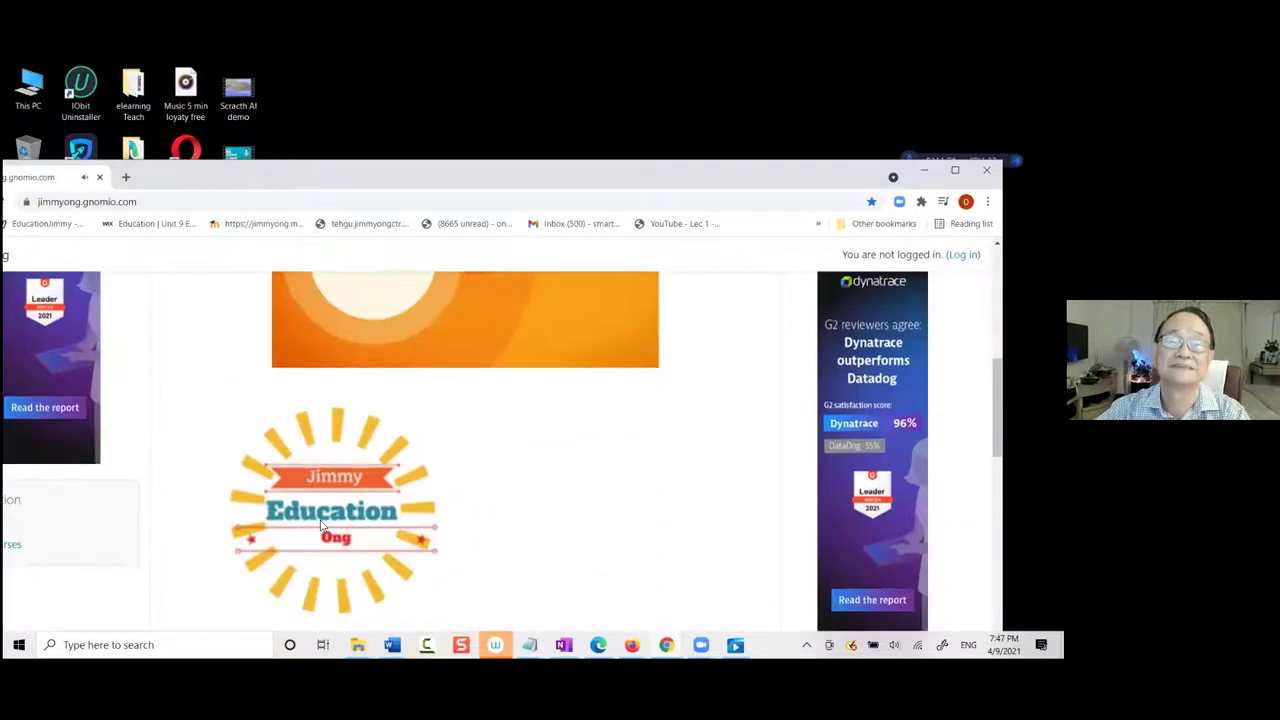
scroll(321, 522, up, 8)
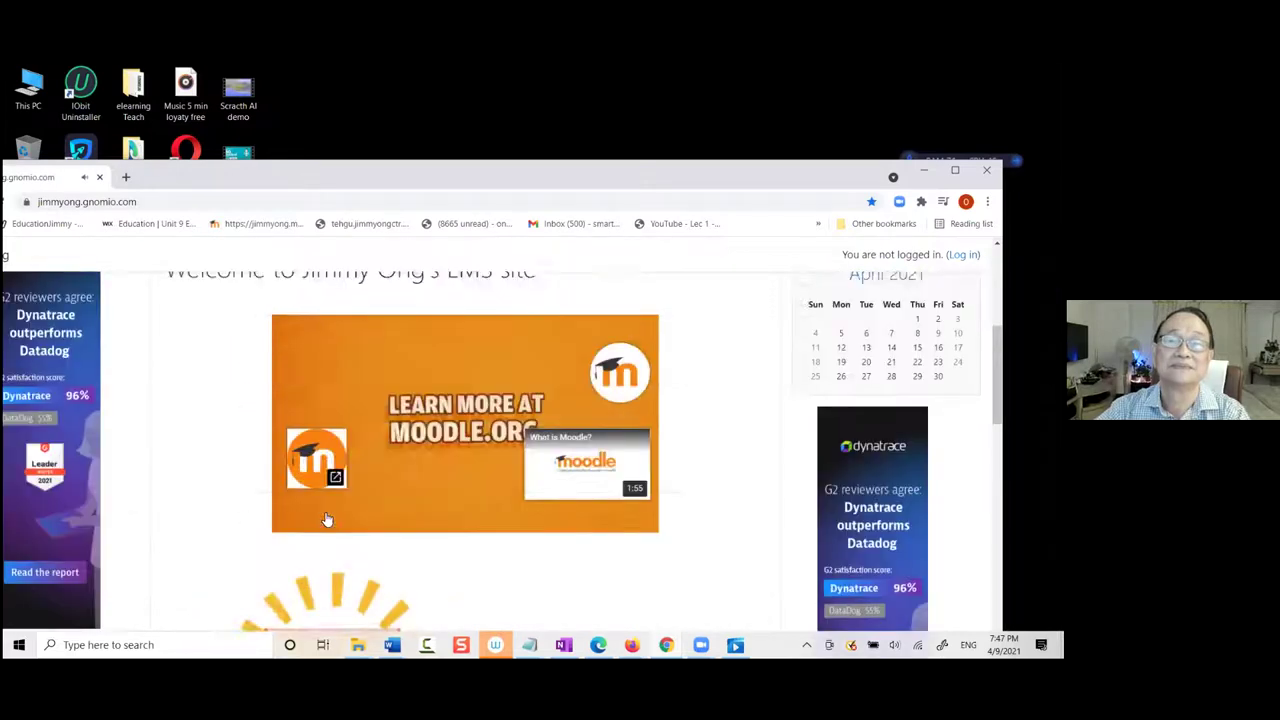
scroll(331, 515, down, 4)
scroll(331, 515, down, 5)
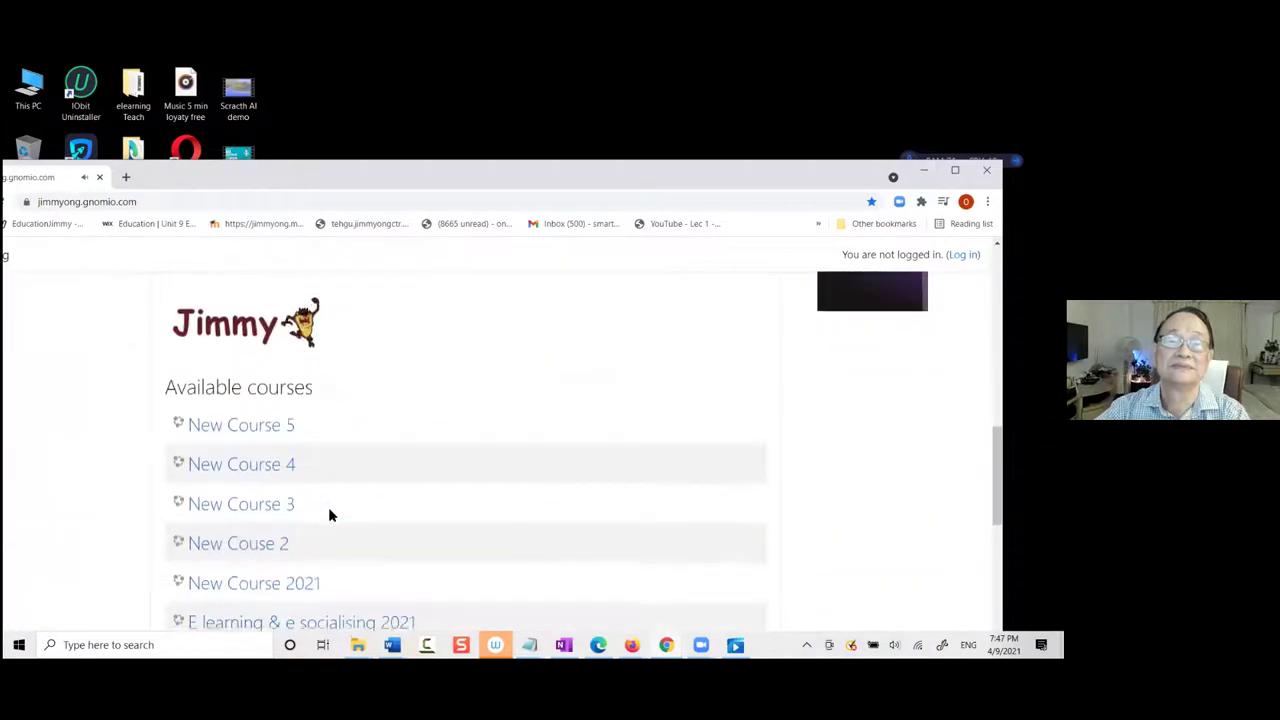
scroll(329, 507, down, 2)
scroll(329, 506, up, 1)
click(360, 425)
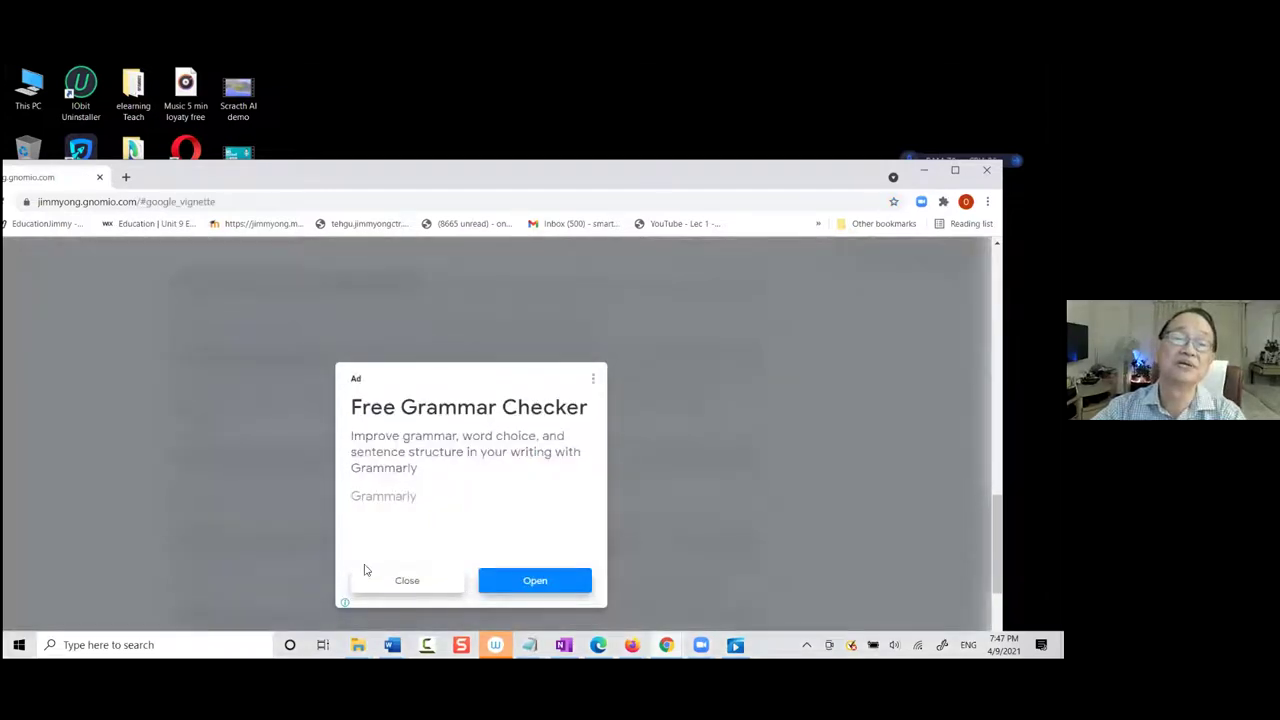
click(403, 585)
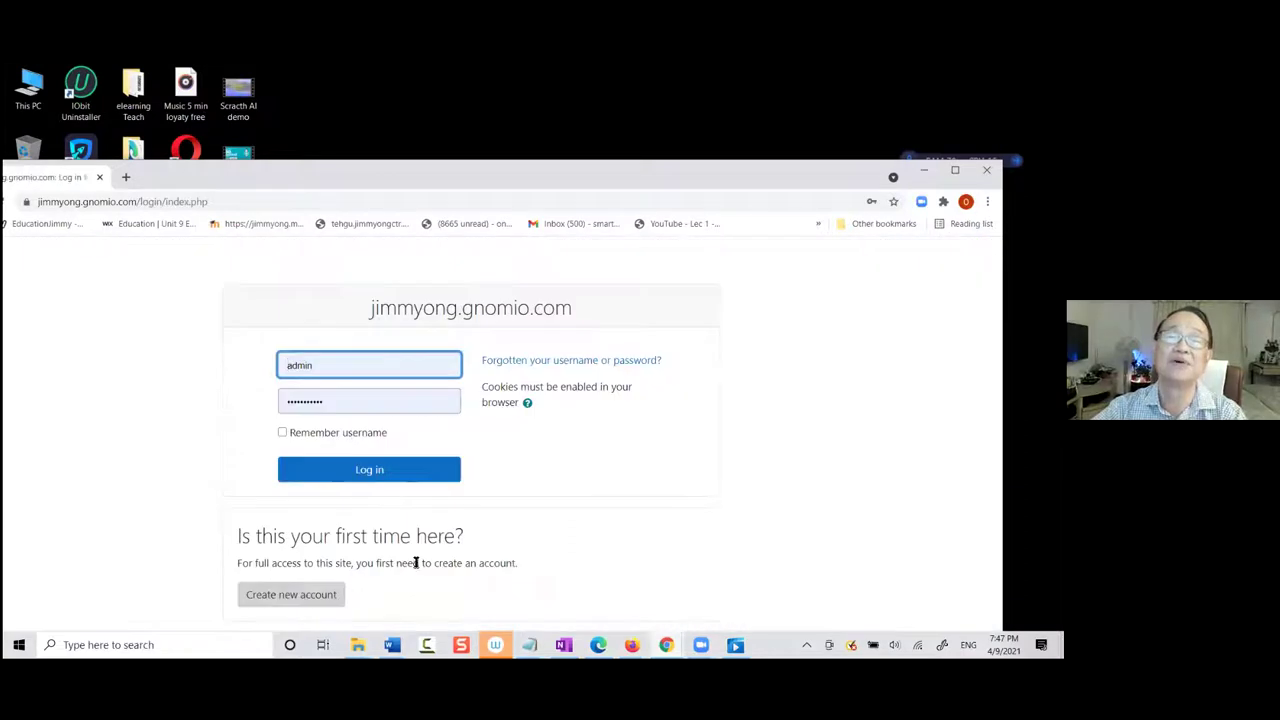
click(384, 480)
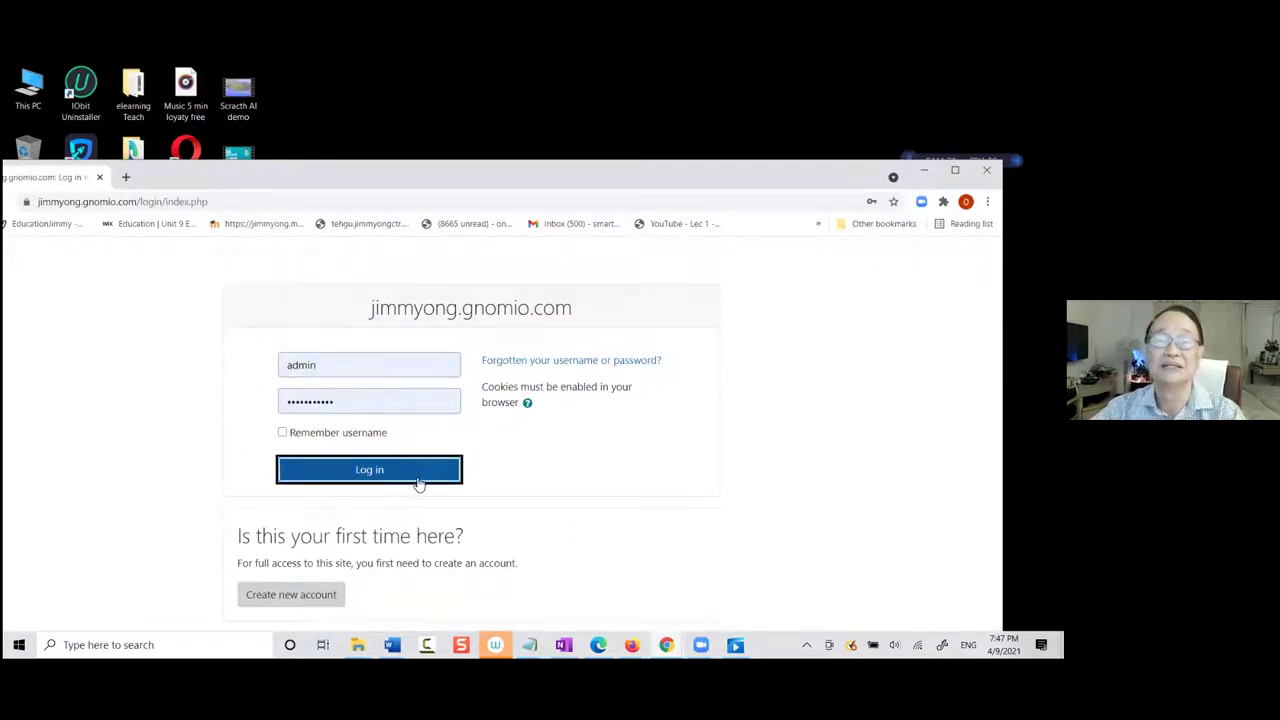
Open the LMS11 package in the course's General section and view its attempt and grading information
scroll(426, 483, down, 3)
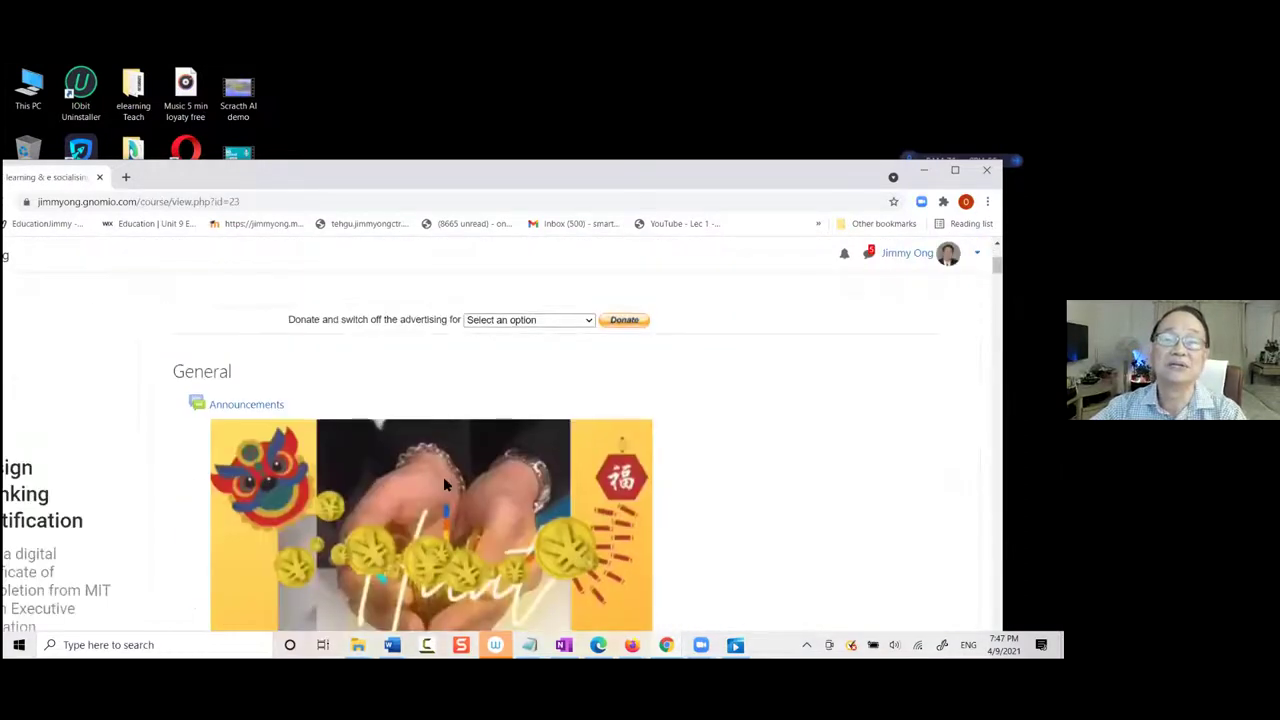
scroll(443, 476, down, 10)
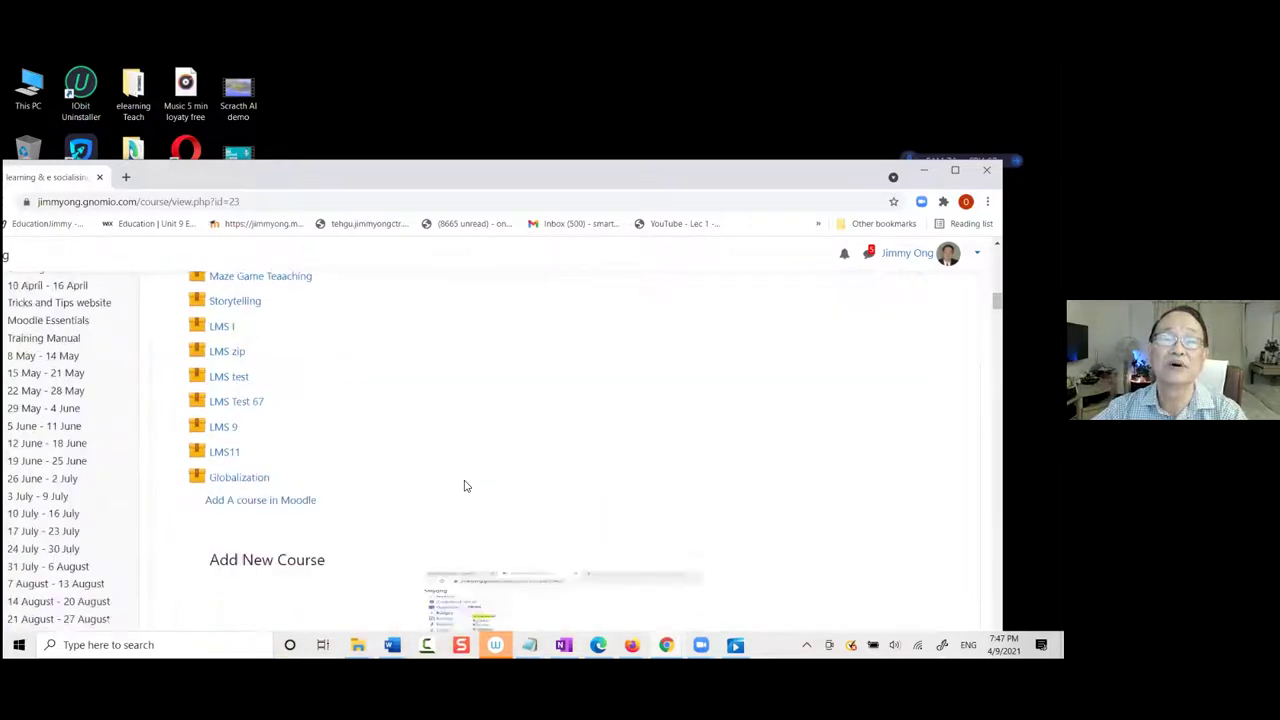
scroll(464, 486, down, 1)
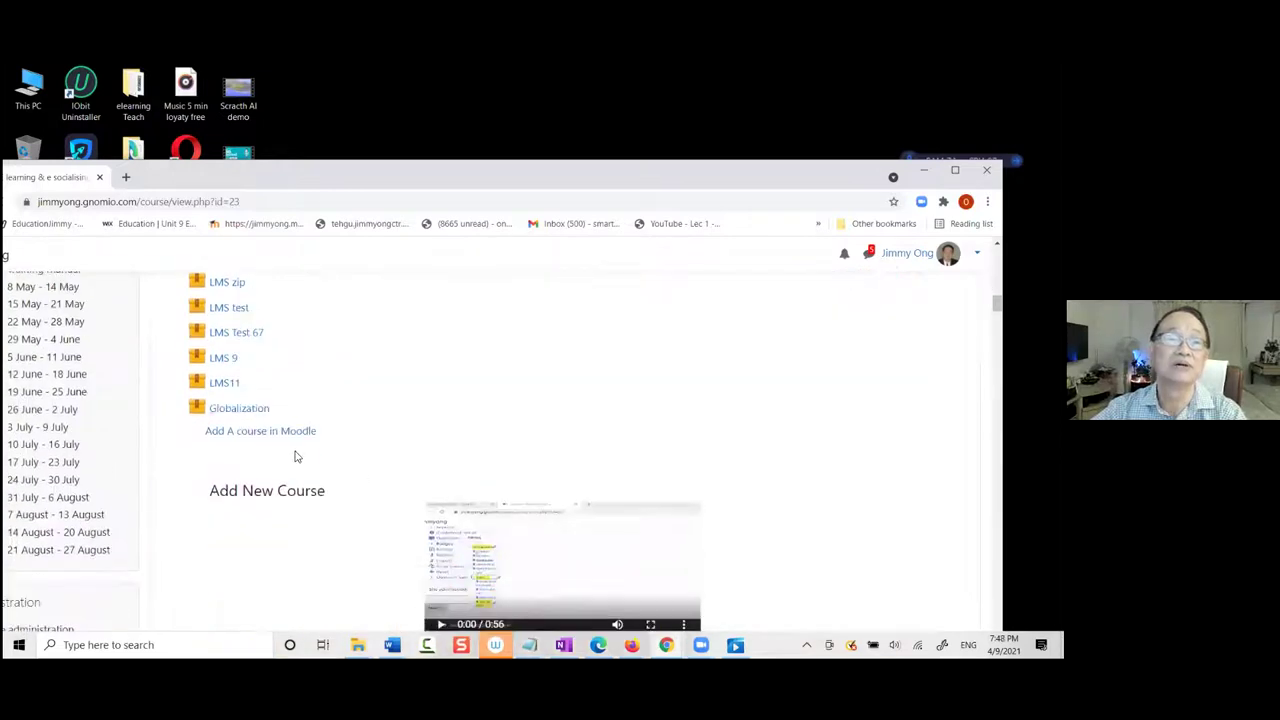
click(226, 383)
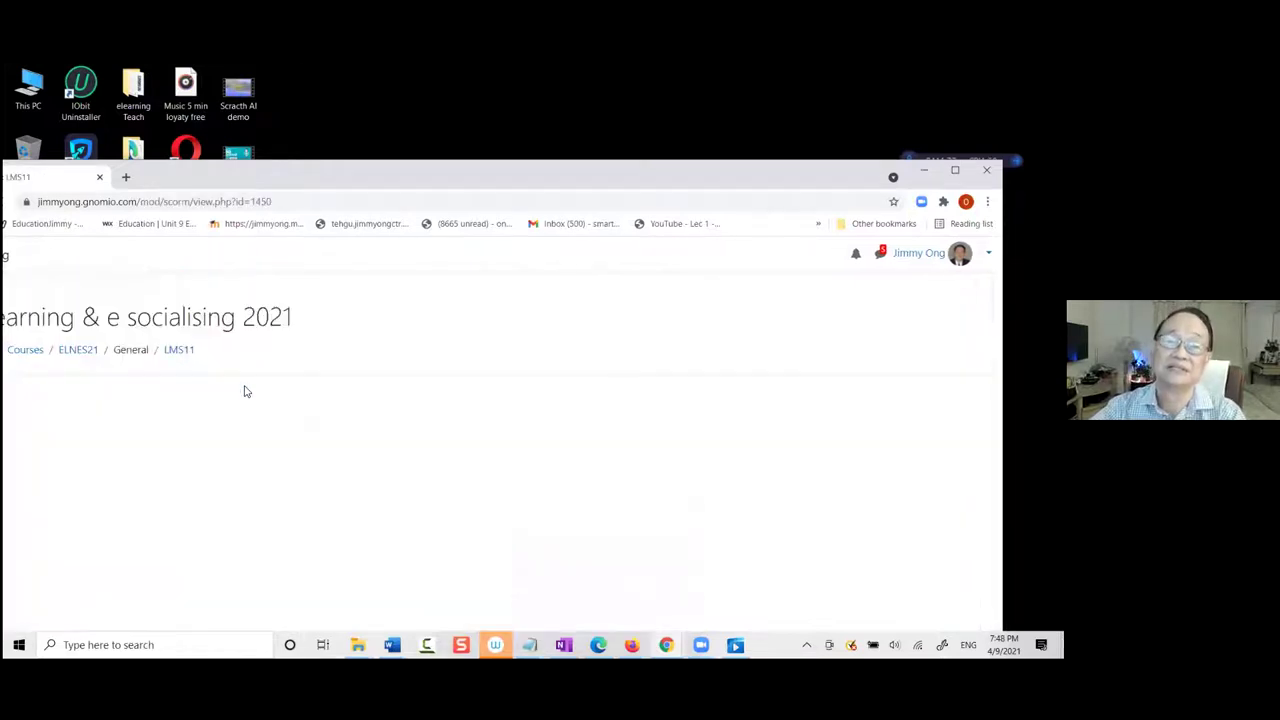
scroll(275, 430, down, 5)
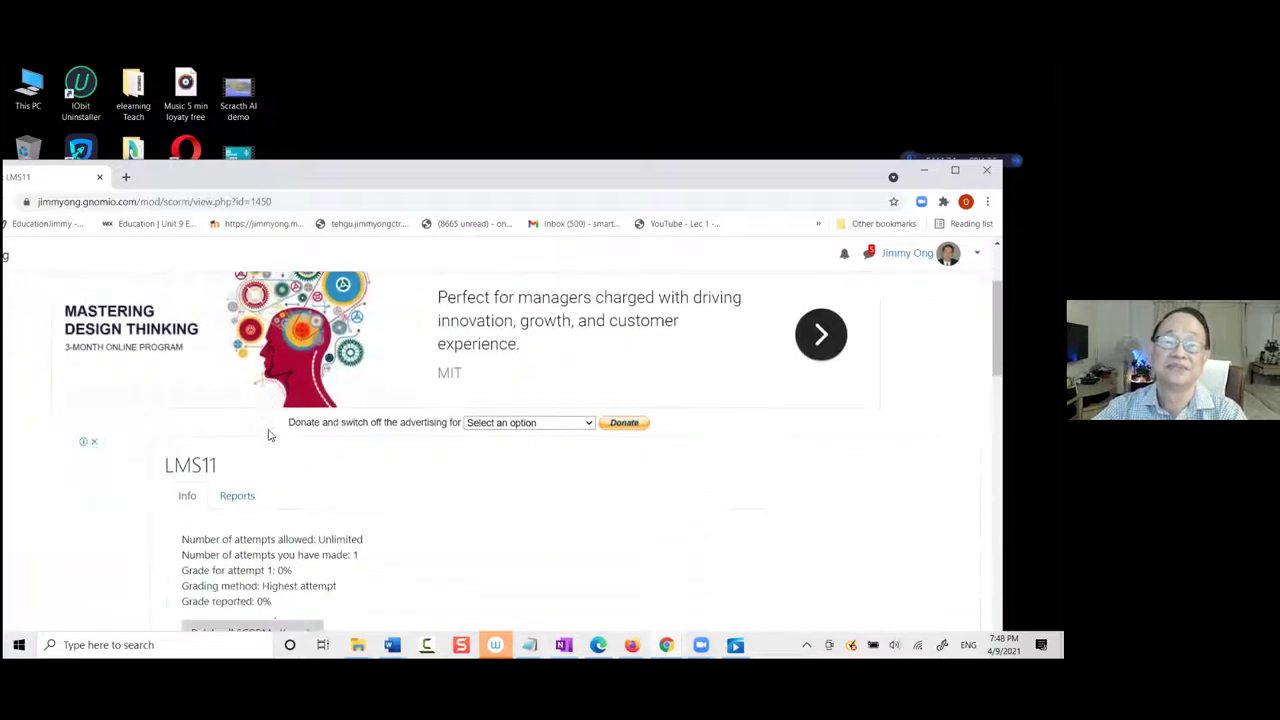
Enter the LMS11 package in Normal mode and collapse the package's own structure list beside the player
scroll(288, 427, up, 1)
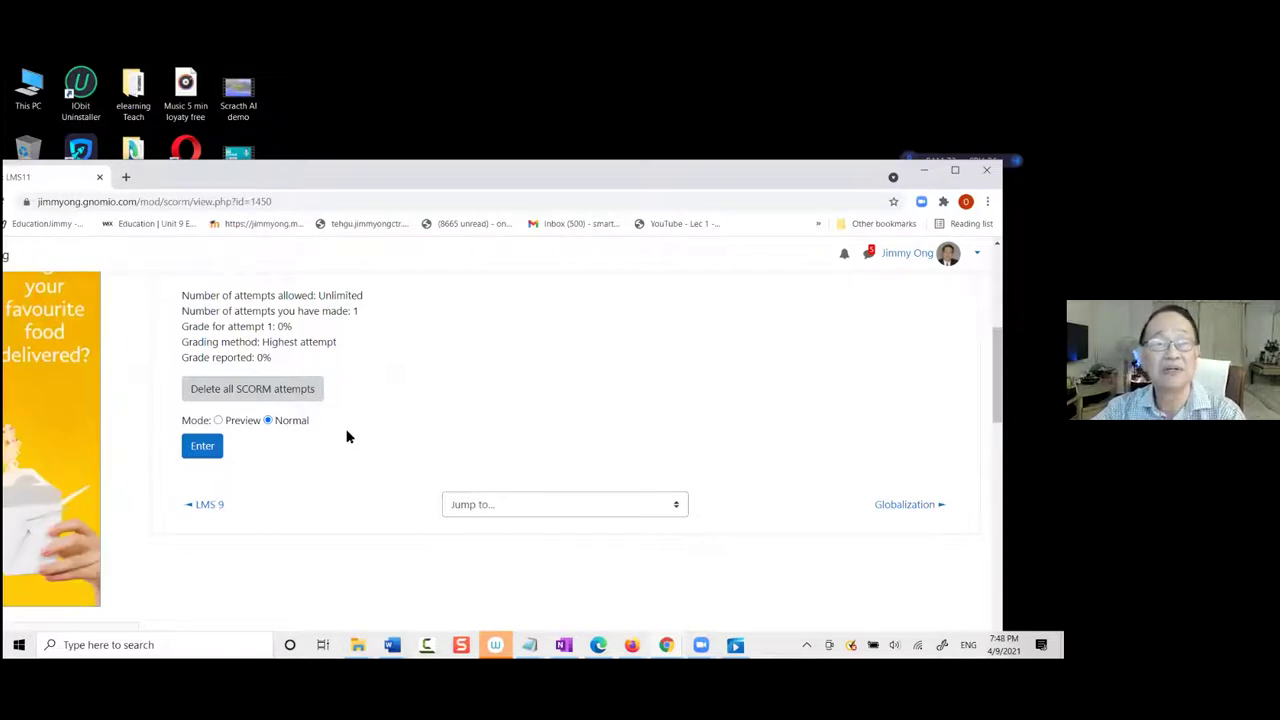
scroll(355, 432, up, 3)
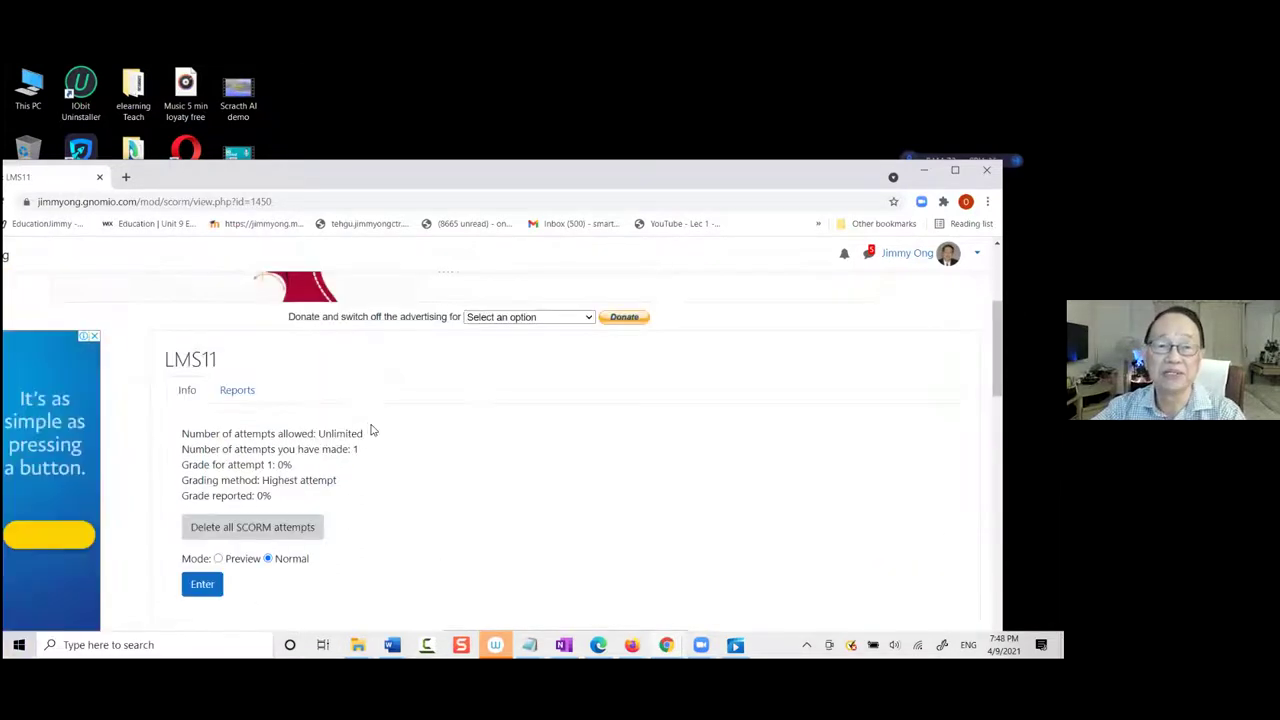
scroll(385, 440, down, 2)
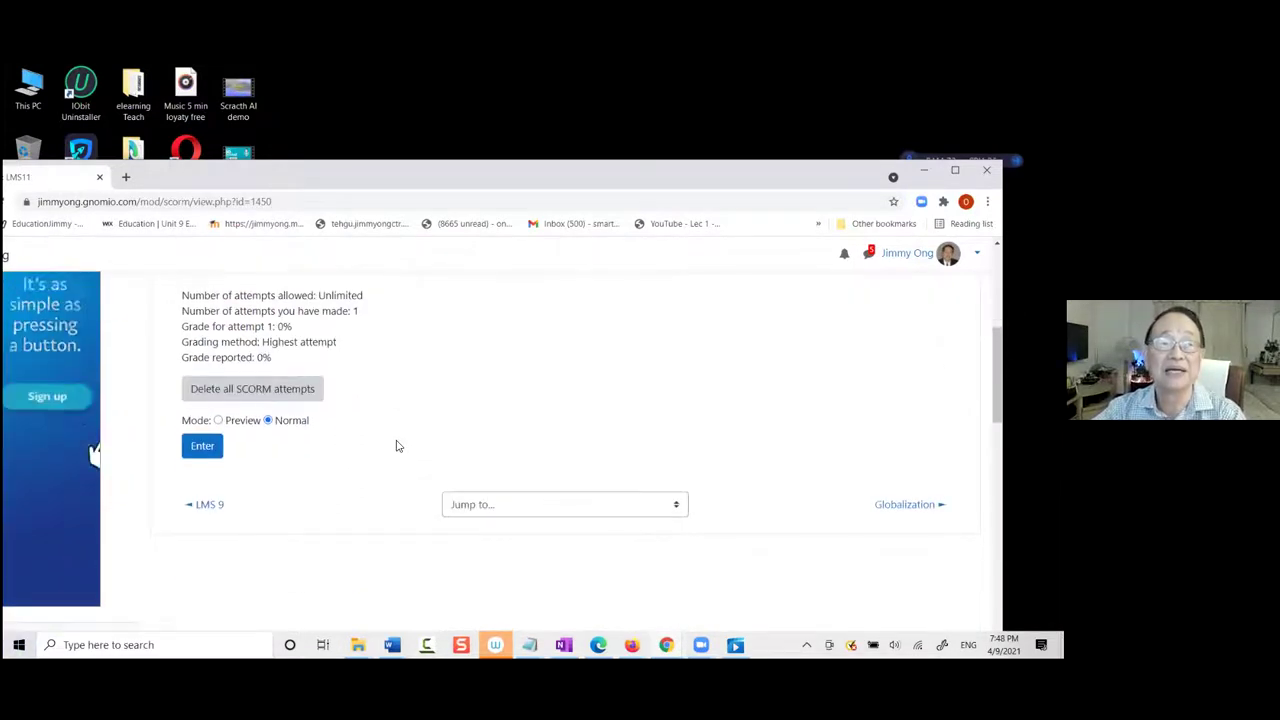
scroll(390, 445, up, 1)
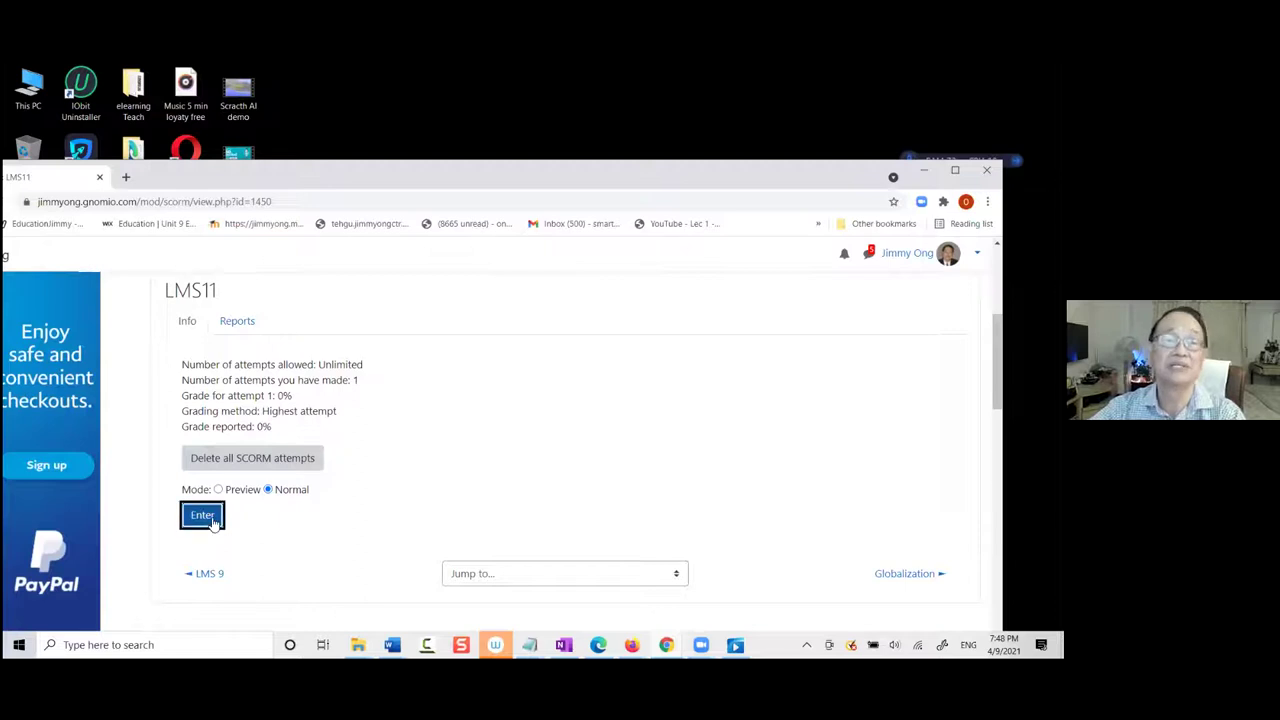
scroll(523, 462, down, 3)
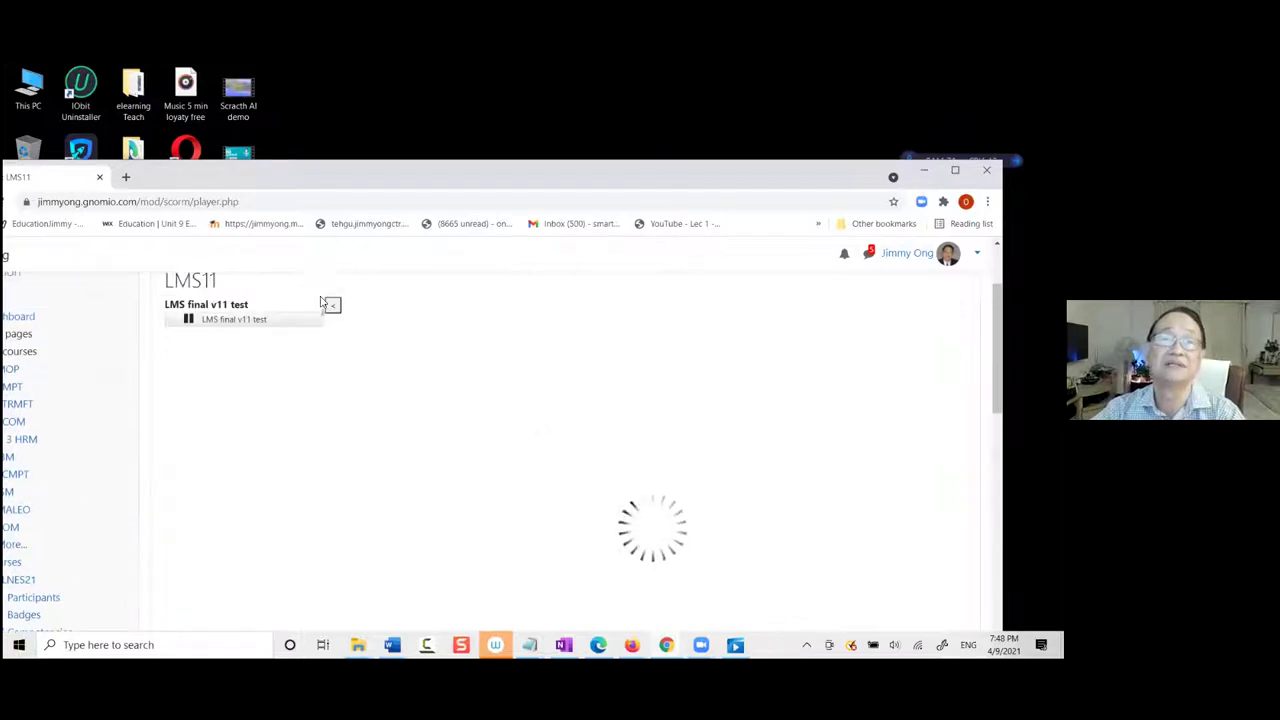
click(332, 307)
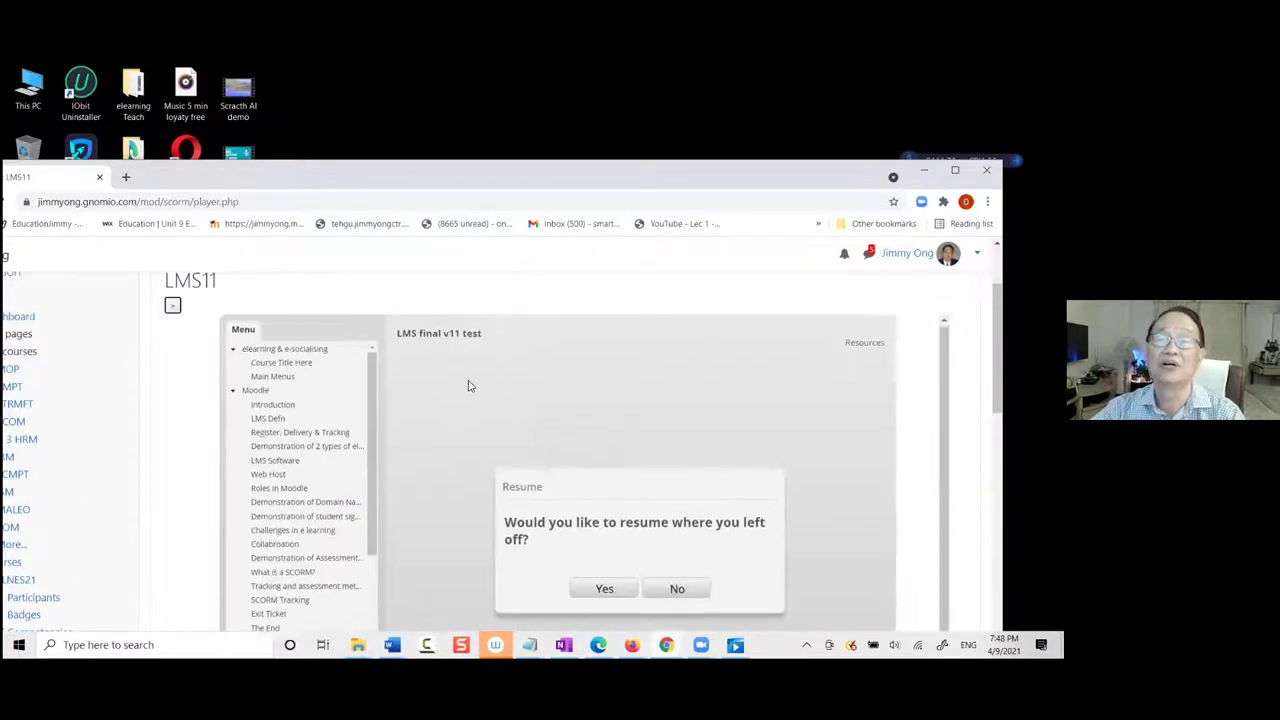
Look over the lesson outline of LMS final v11 test and decline resuming, so the package starts from its title slide
scroll(472, 380, down, 1)
scroll(430, 405, up, 1)
scroll(423, 405, down, 2)
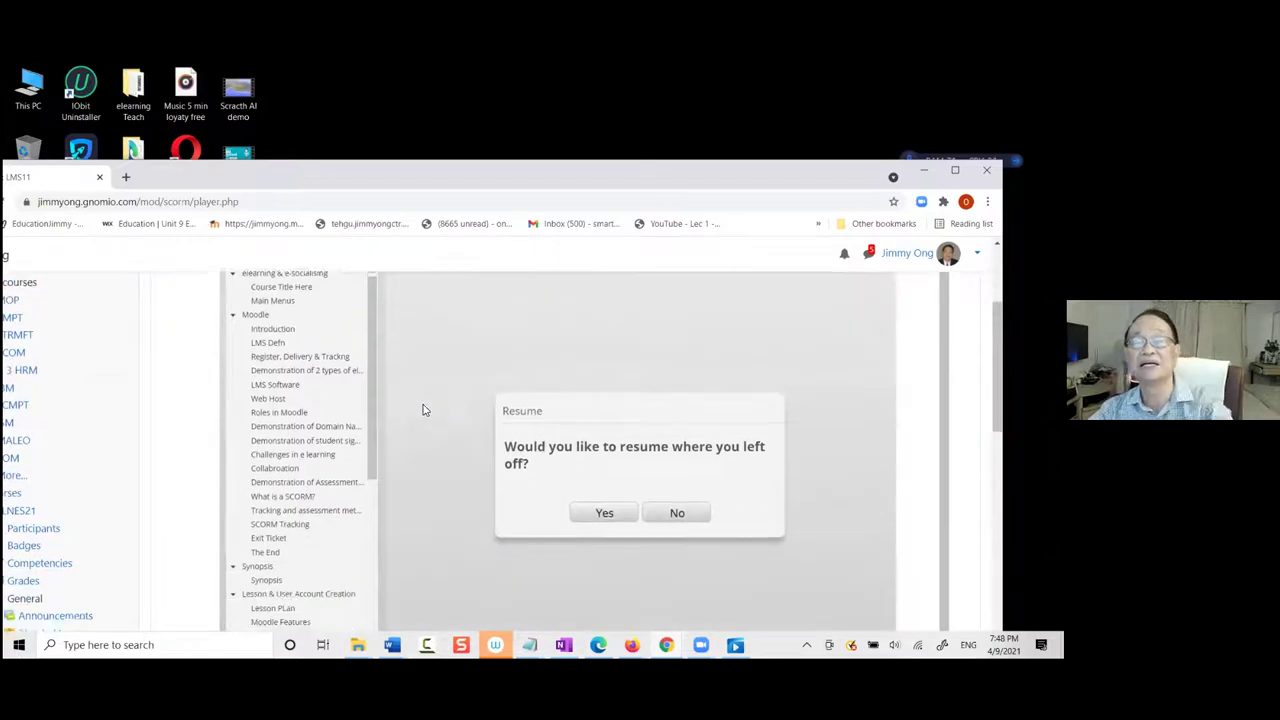
scroll(376, 357, down, 4)
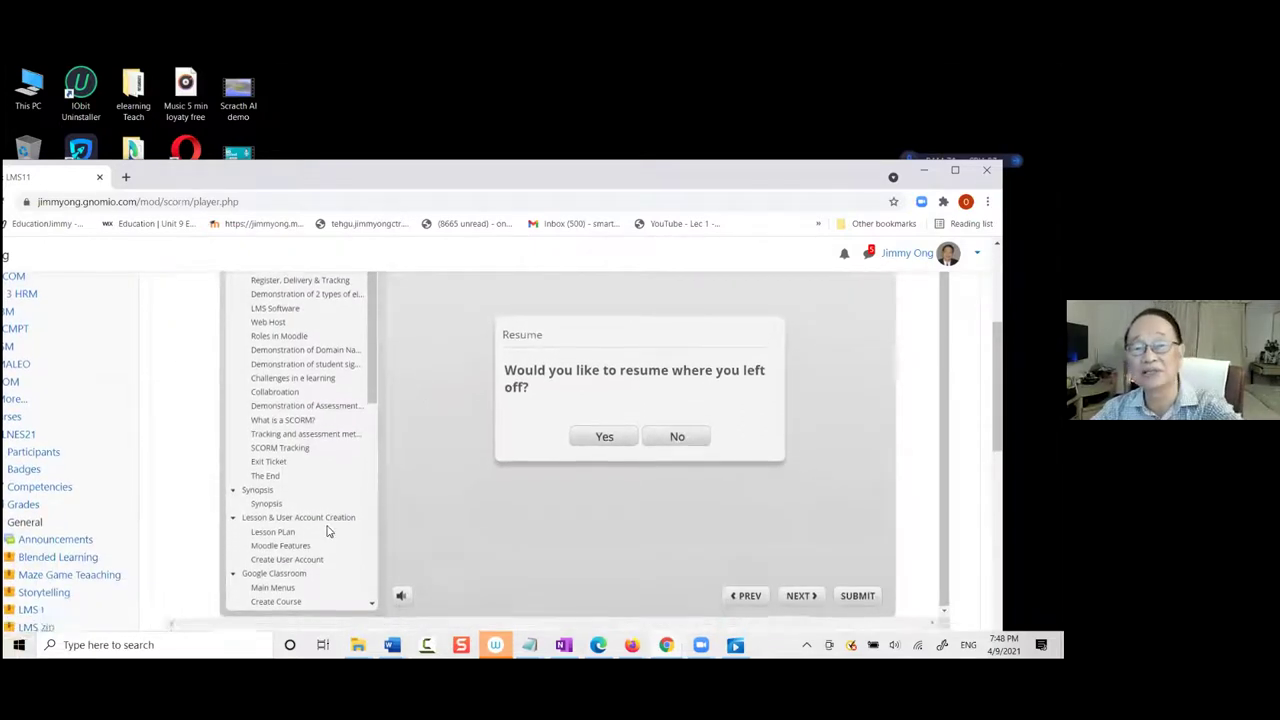
scroll(342, 480, up, 3)
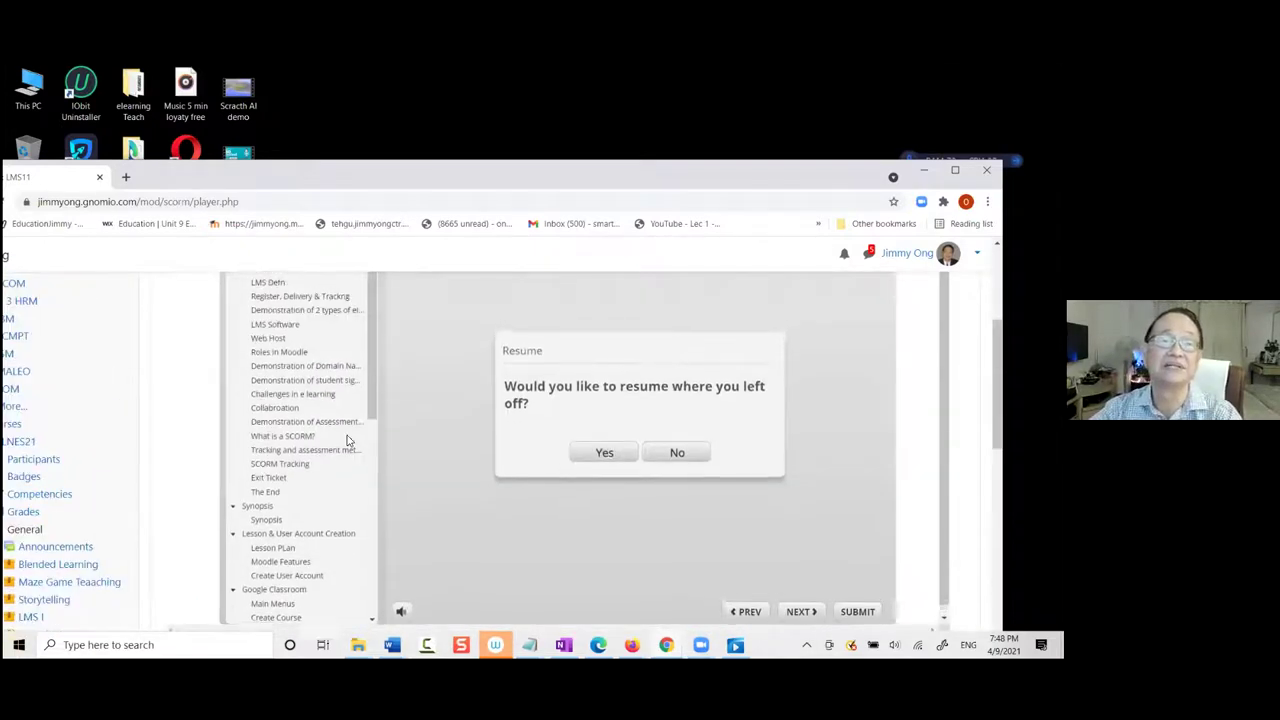
scroll(358, 400, up, 2)
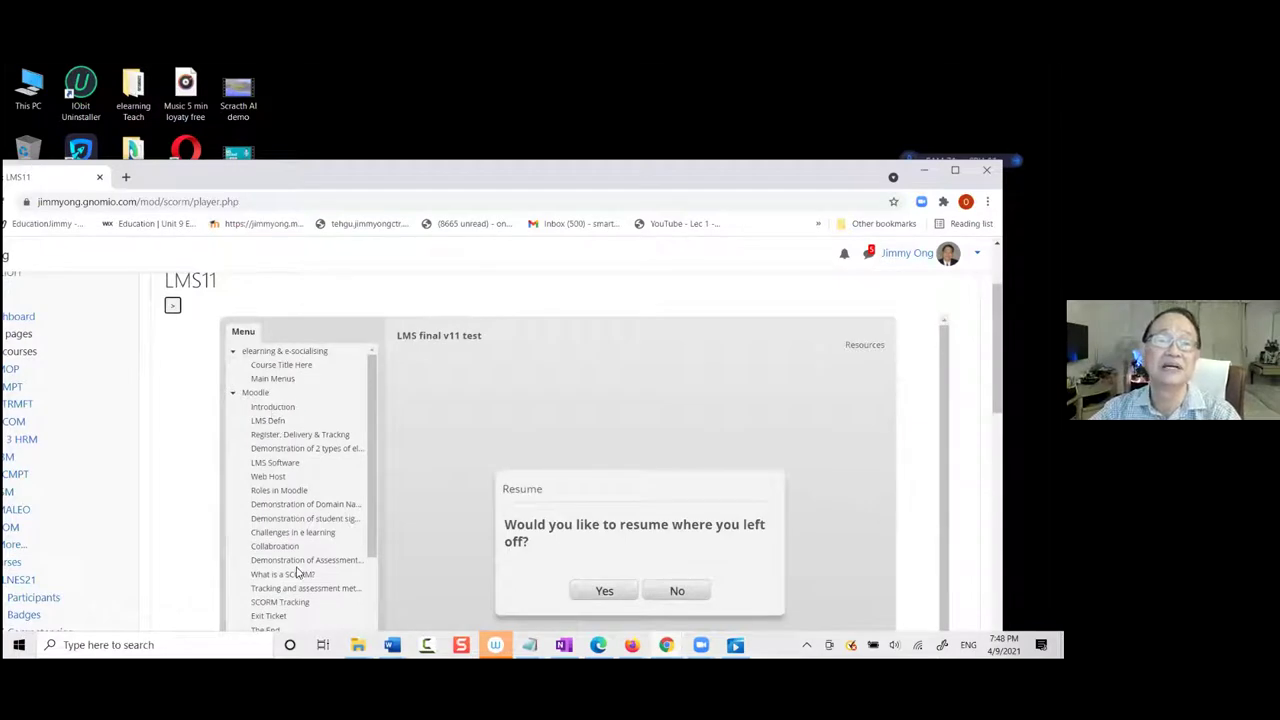
scroll(310, 555, down, 2)
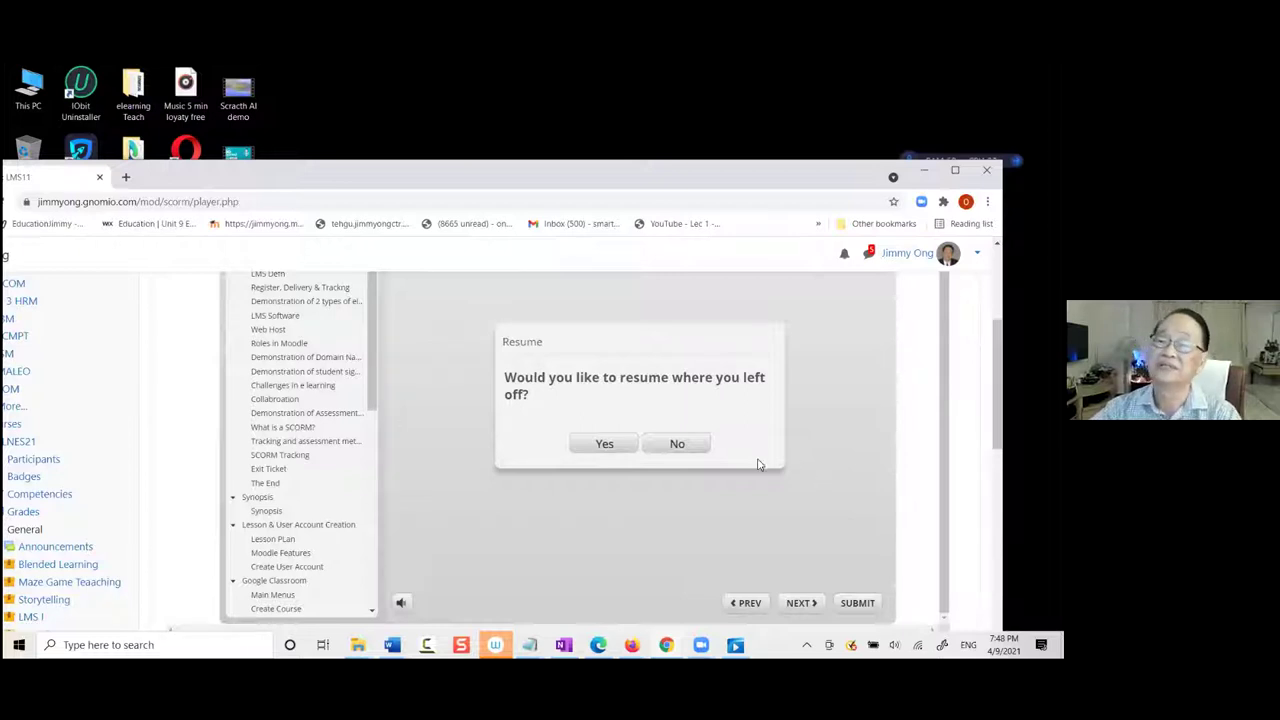
click(679, 445)
scroll(560, 450, down, 1)
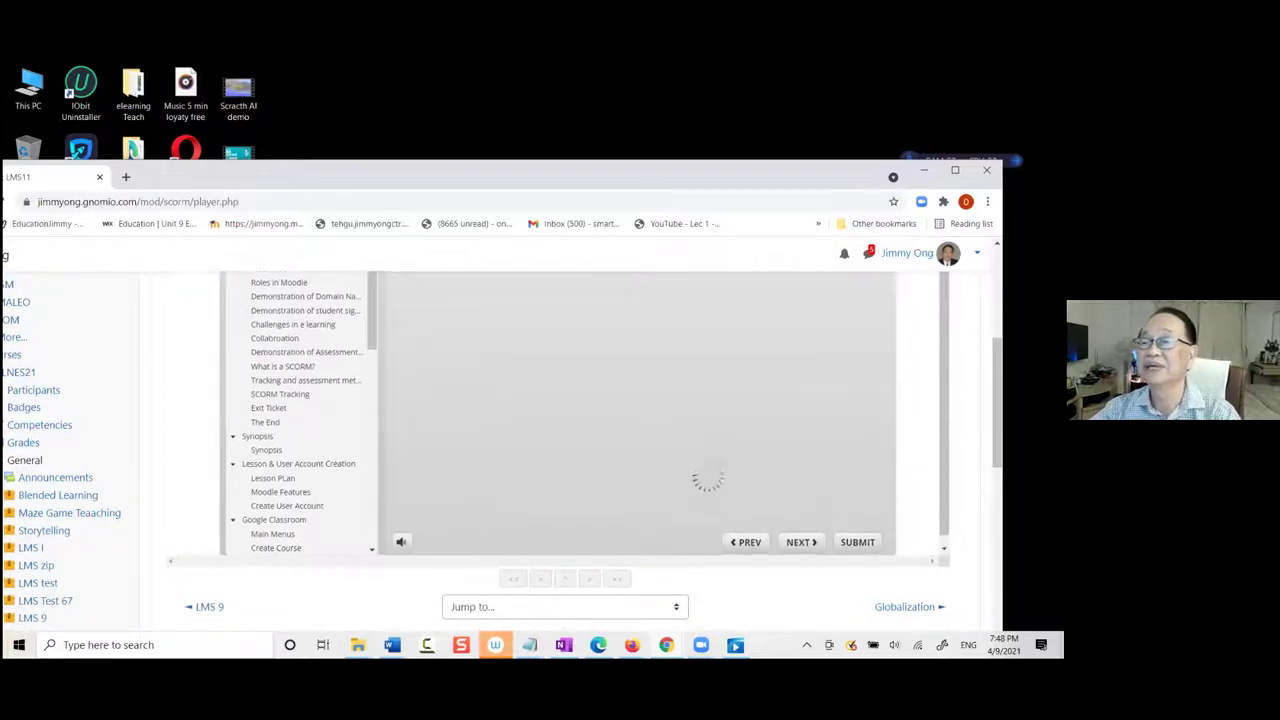
scroll(704, 475, up, 1)
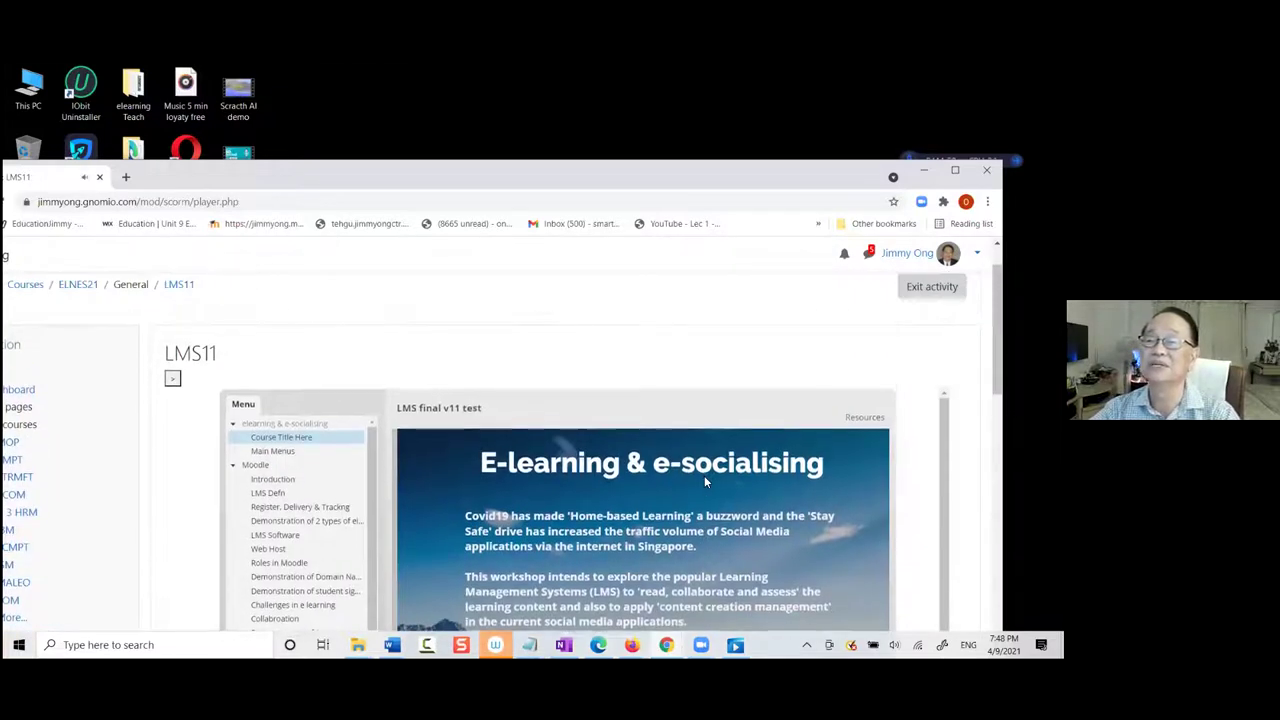
Start the course from the E-learning & e-socialising title slide and look over the topics on the Main Menus slide
scroll(851, 379, down, 2)
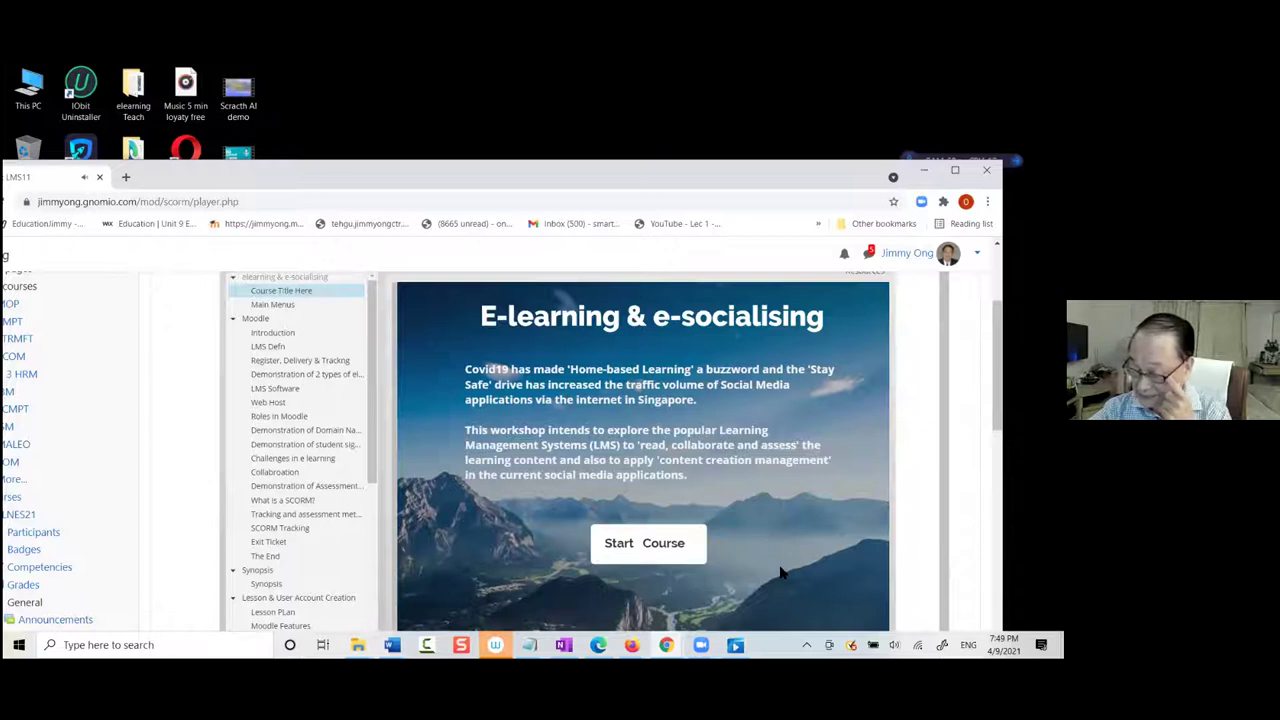
click(704, 560)
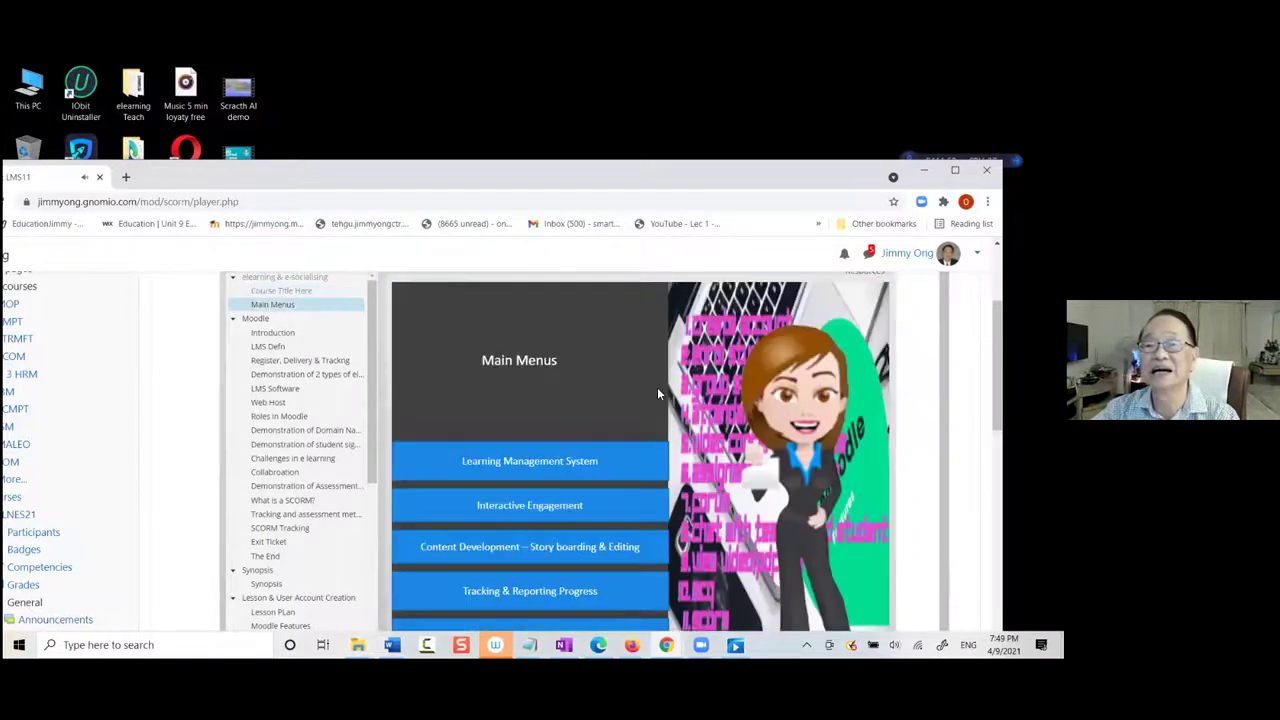
scroll(650, 431, up, 1)
scroll(700, 440, down, 1)
scroll(726, 420, down, 3)
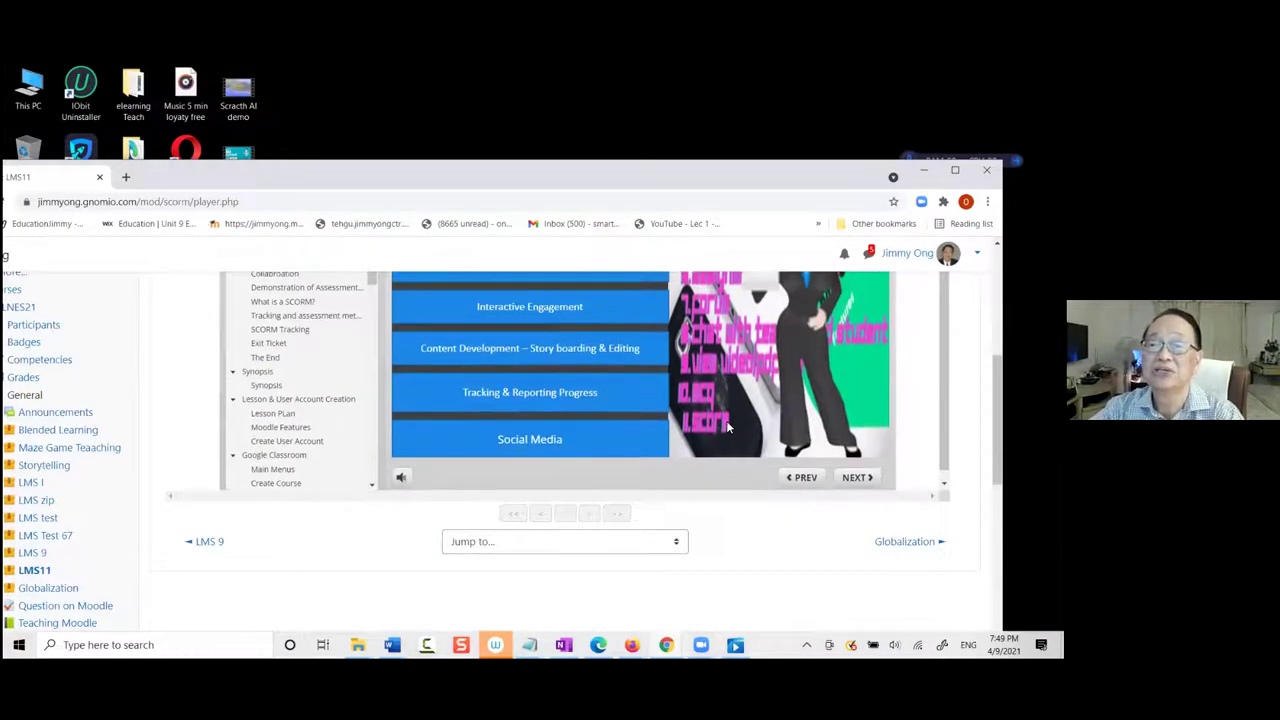
scroll(730, 470, up, 3)
scroll(755, 468, down, 1)
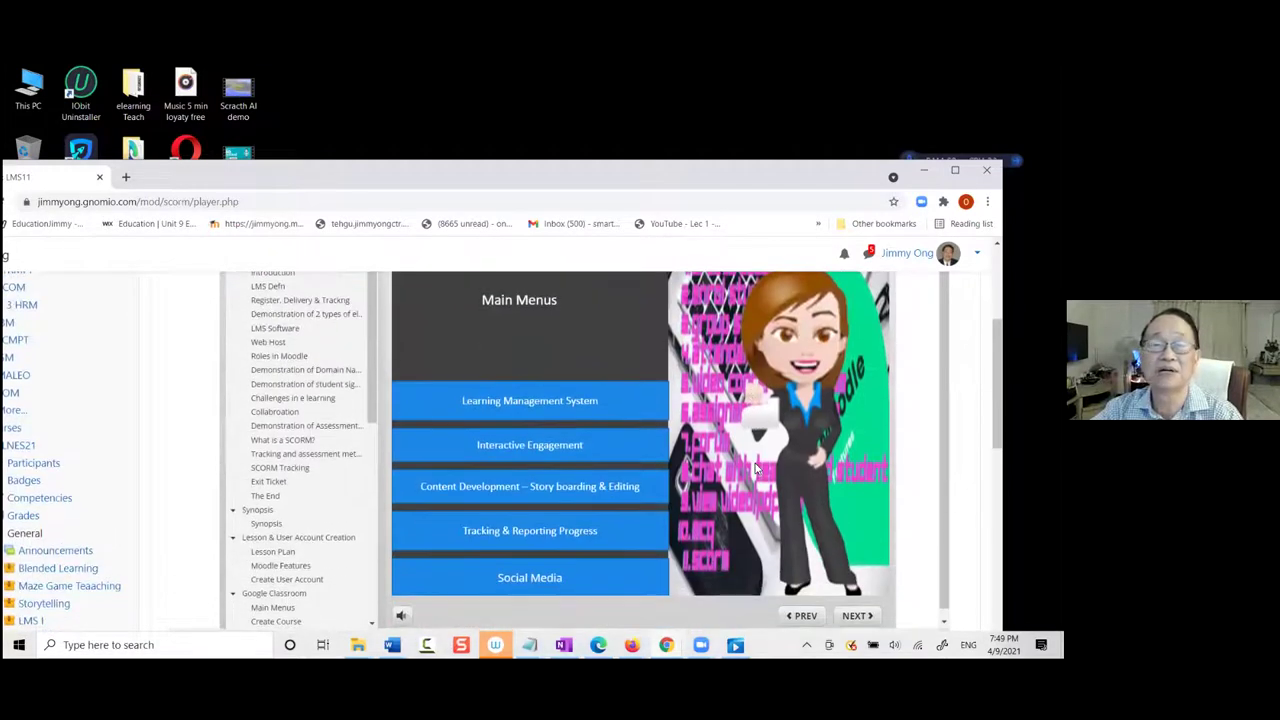
Open the Learning Management System topic from the Main Menus slide and enter its Moodle lesson
click(557, 413)
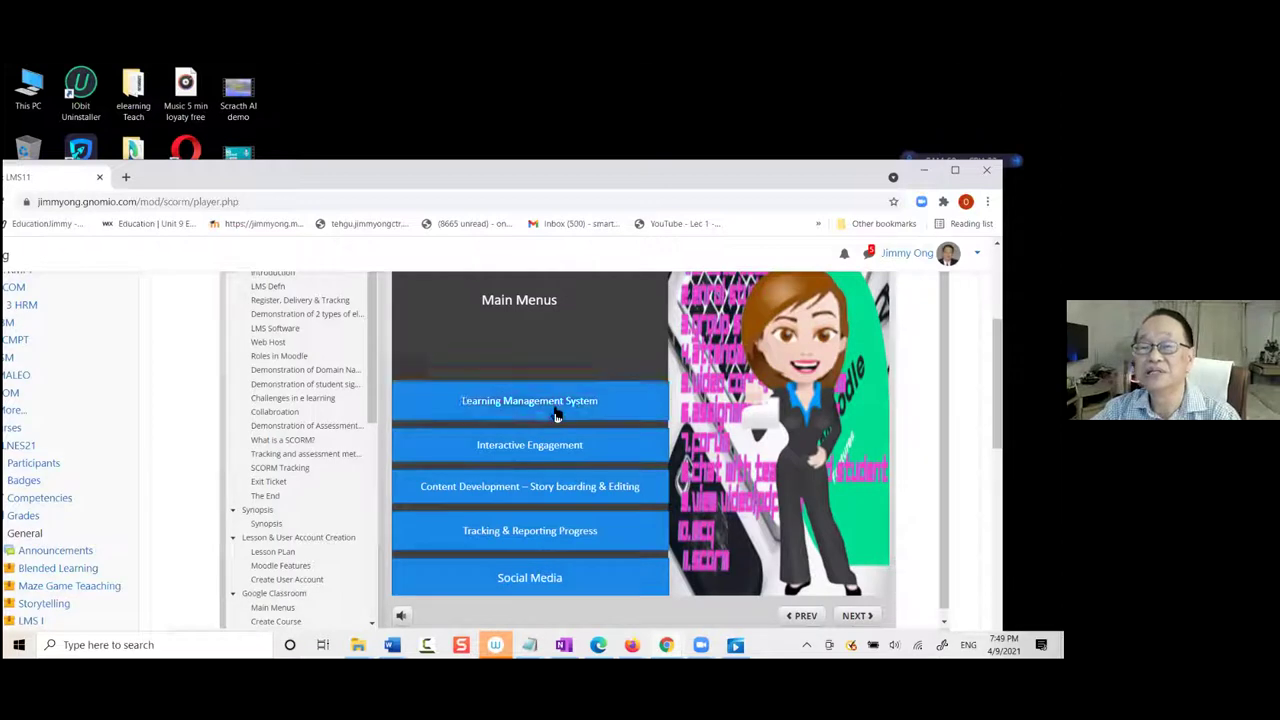
scroll(640, 485, down, 1)
scroll(640, 480, down, 1)
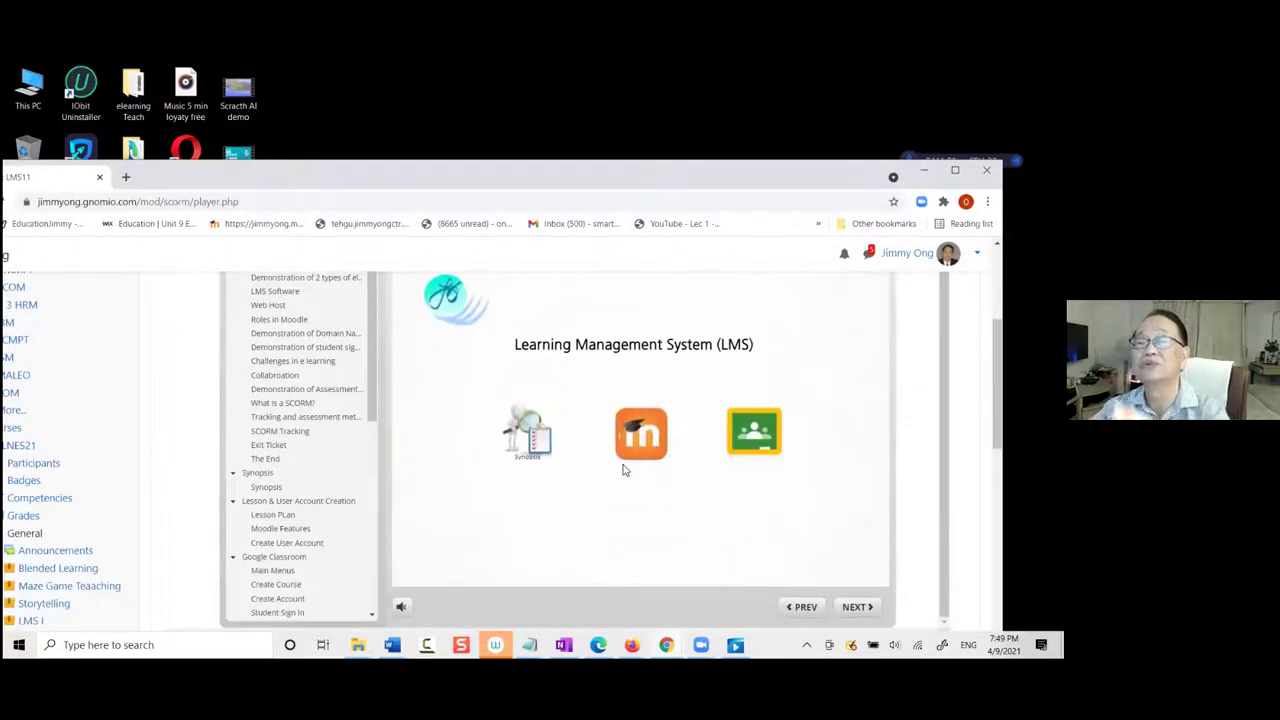
click(645, 430)
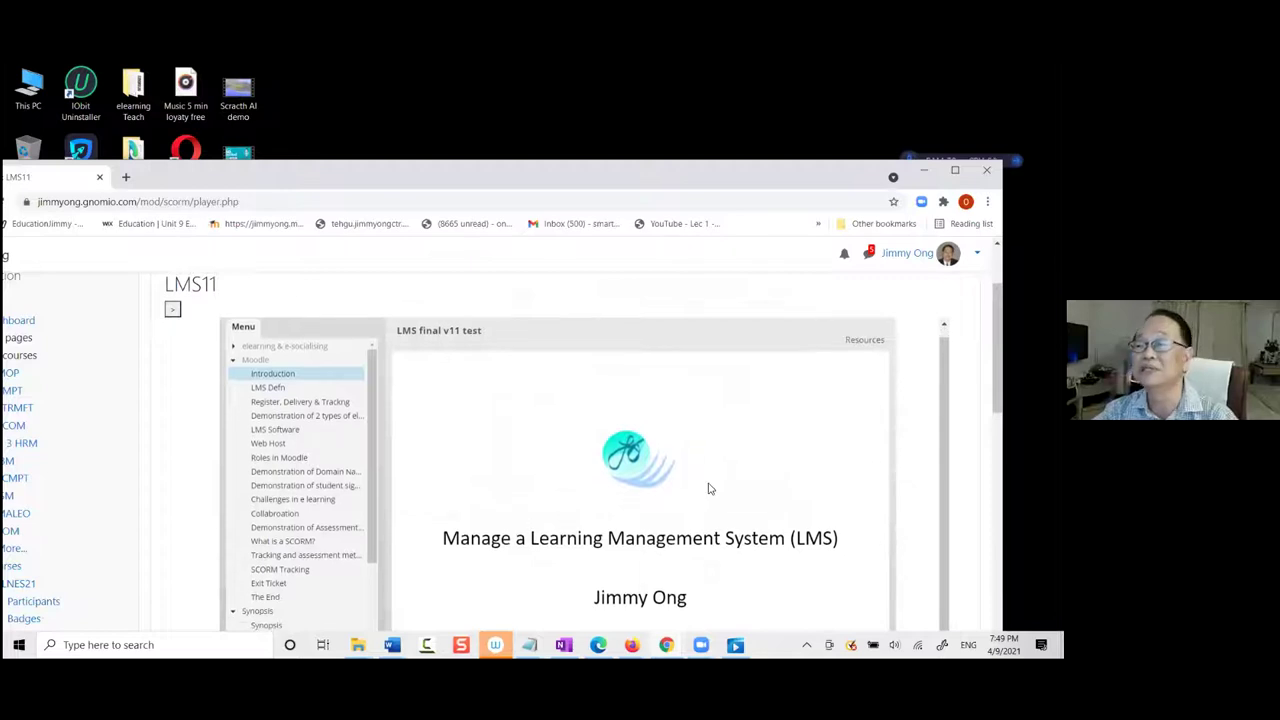
scroll(766, 474, down, 4)
scroll(790, 460, up, 1)
scroll(814, 434, up, 2)
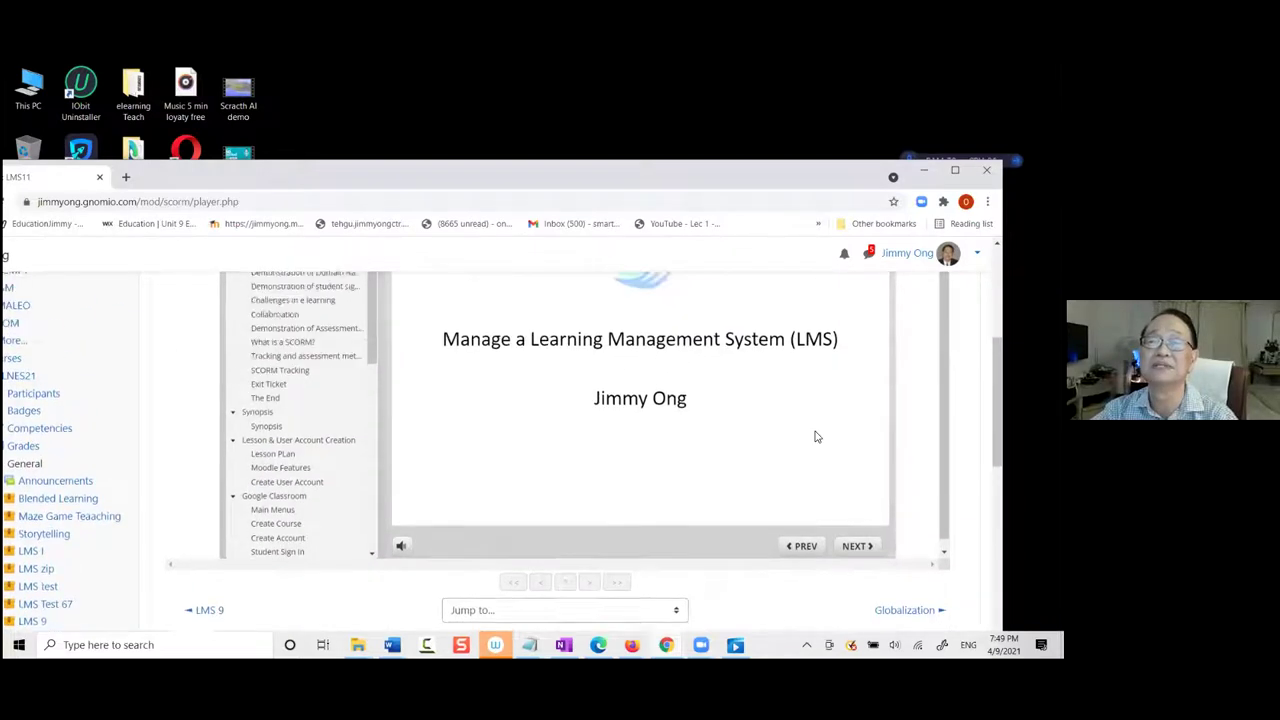
Advance from the Moodle lesson's introduction to the LMS definition slide and read it
scroll(814, 434, down, 2)
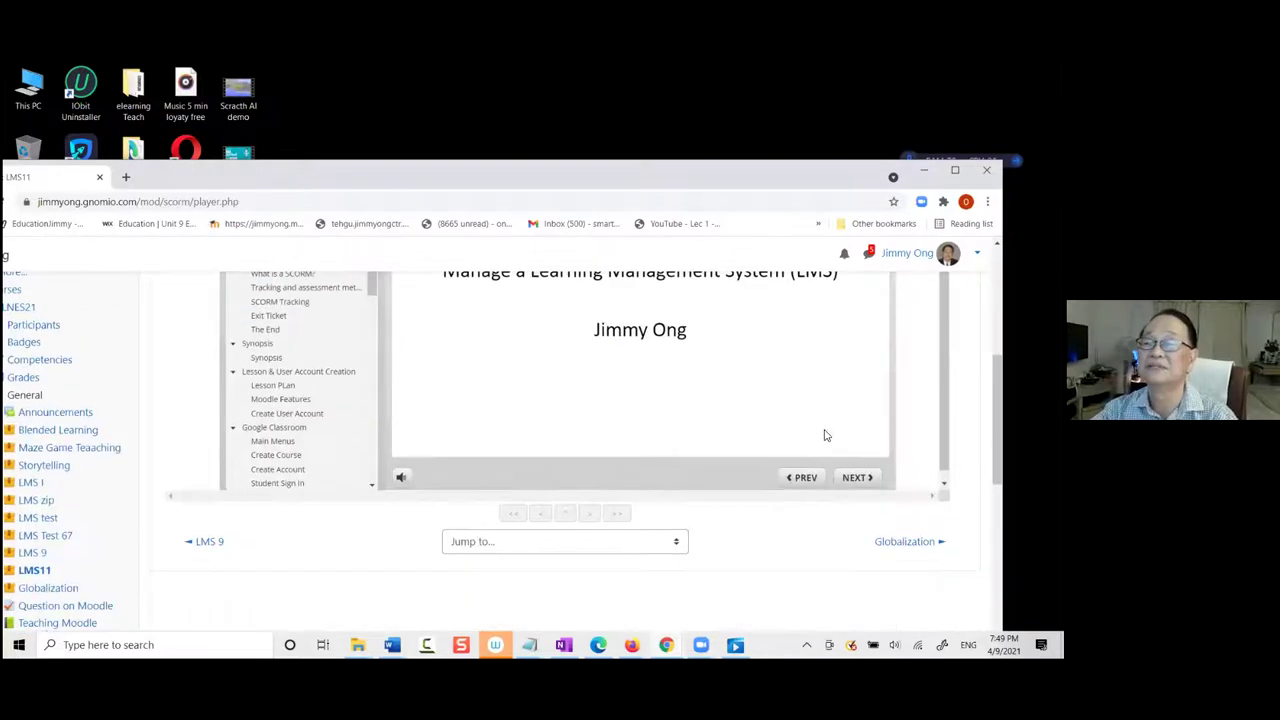
click(857, 478)
scroll(832, 482, down, 2)
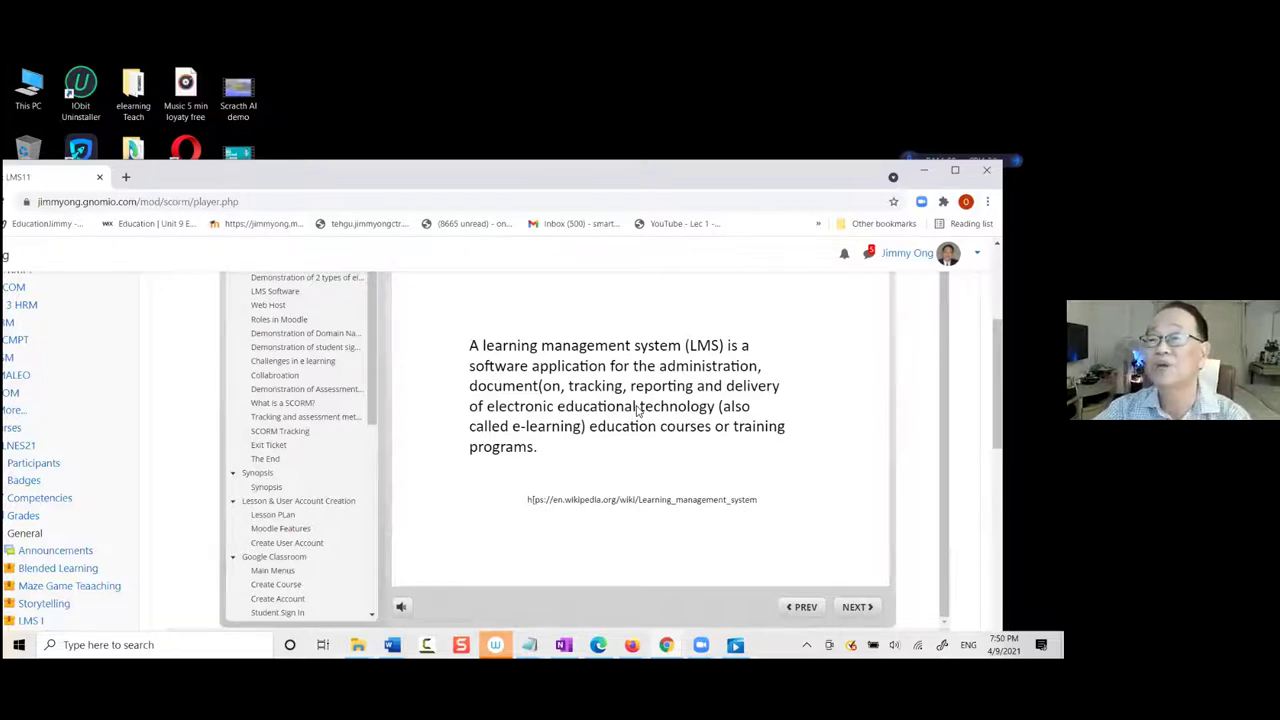
scroll(645, 410, down, 1)
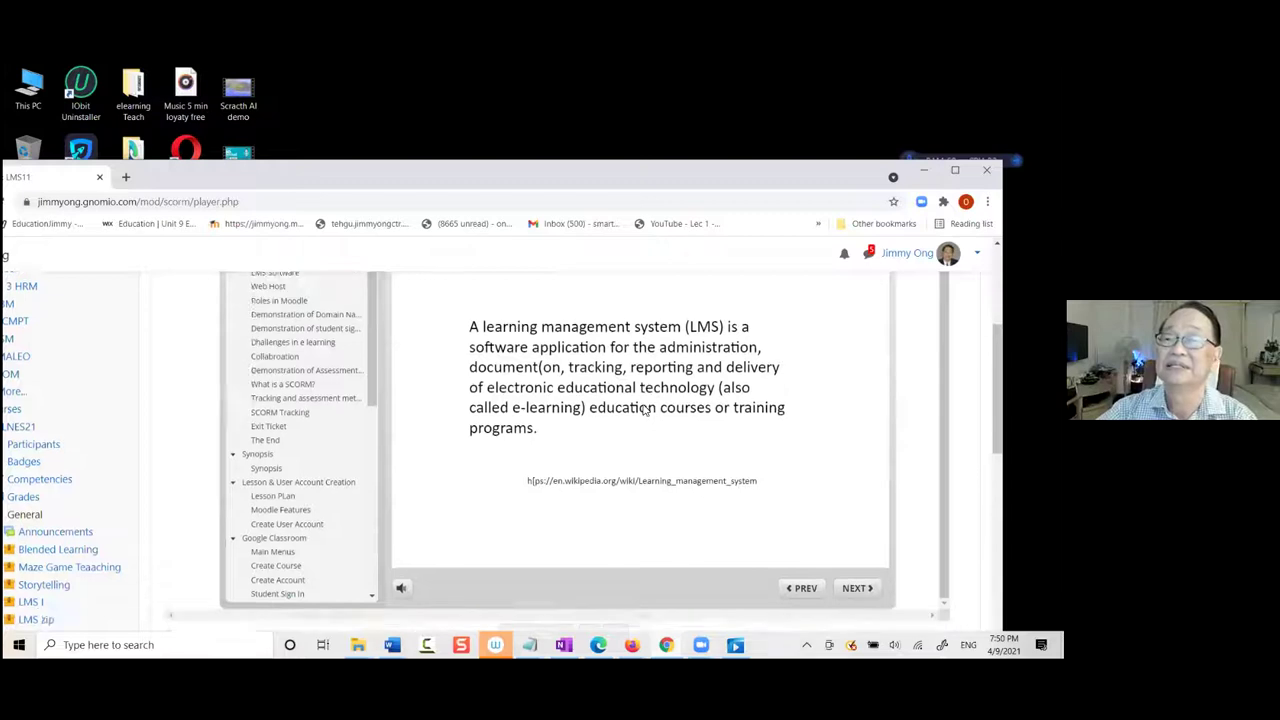
scroll(691, 397, up, 1)
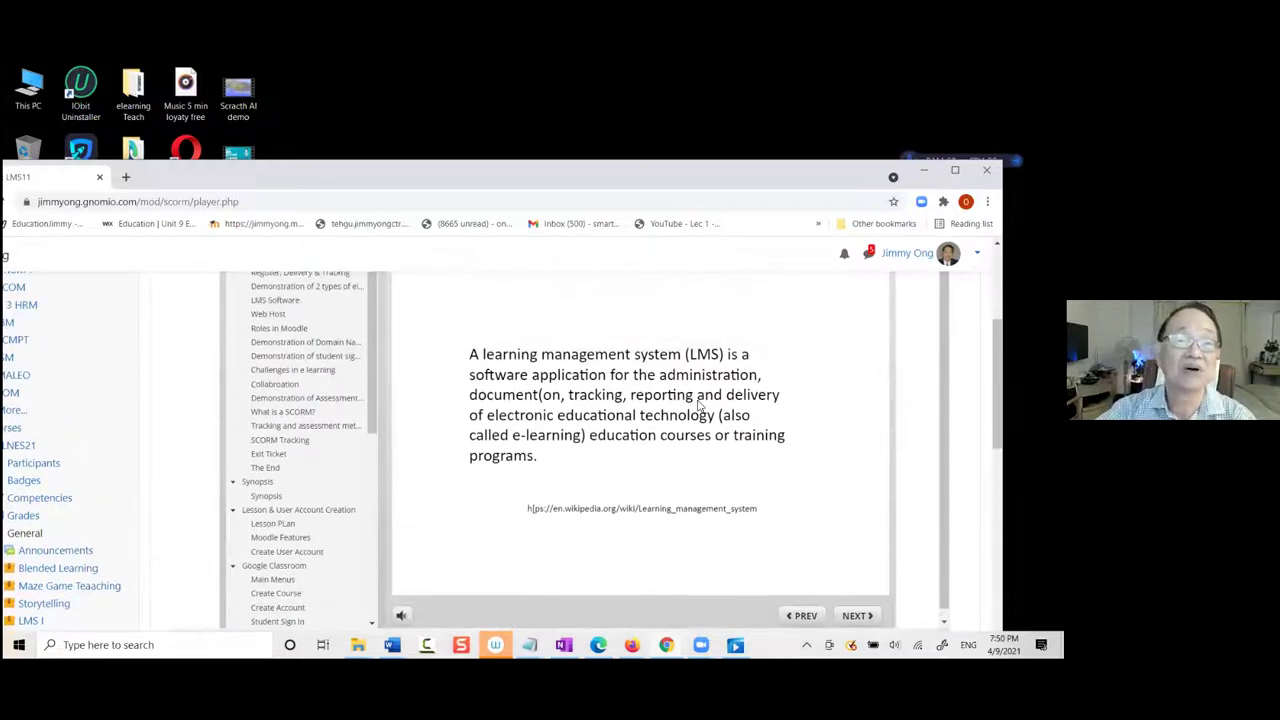
Go to the "What is a SCORM?" slide and continue to the Tracking and assessment methods slide
click(320, 411)
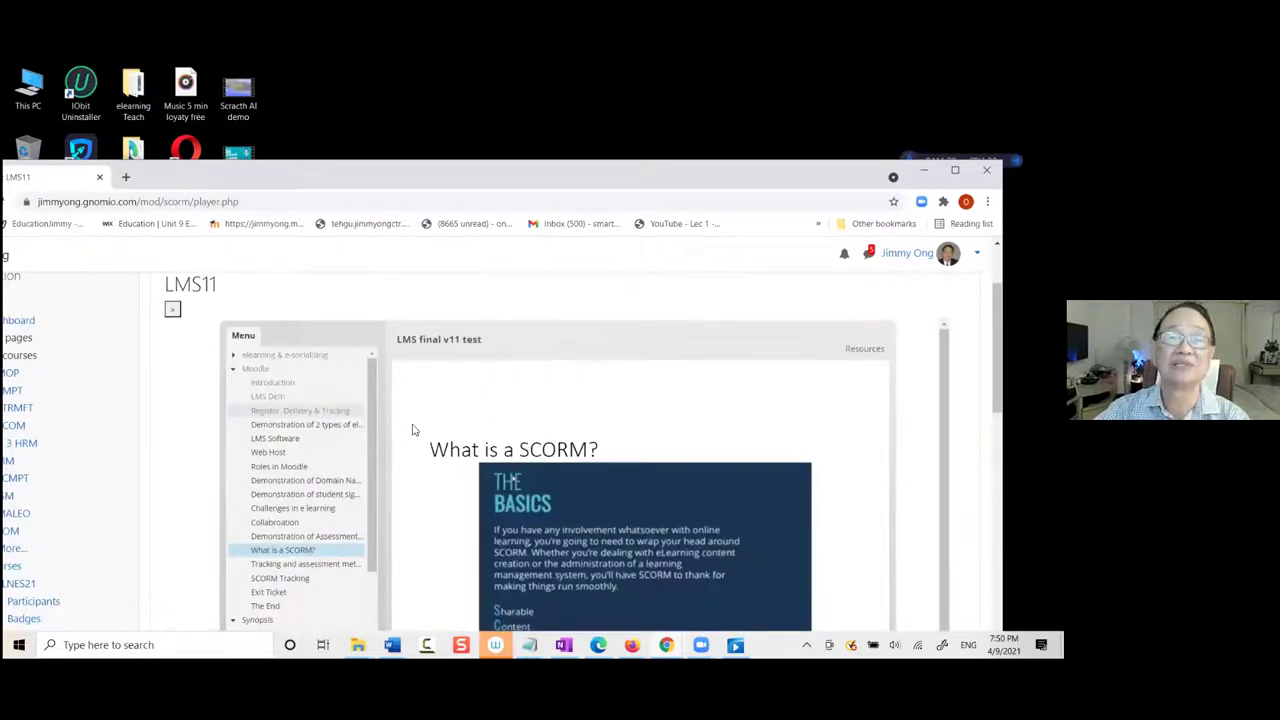
scroll(676, 465, down, 1)
scroll(674, 475, down, 2)
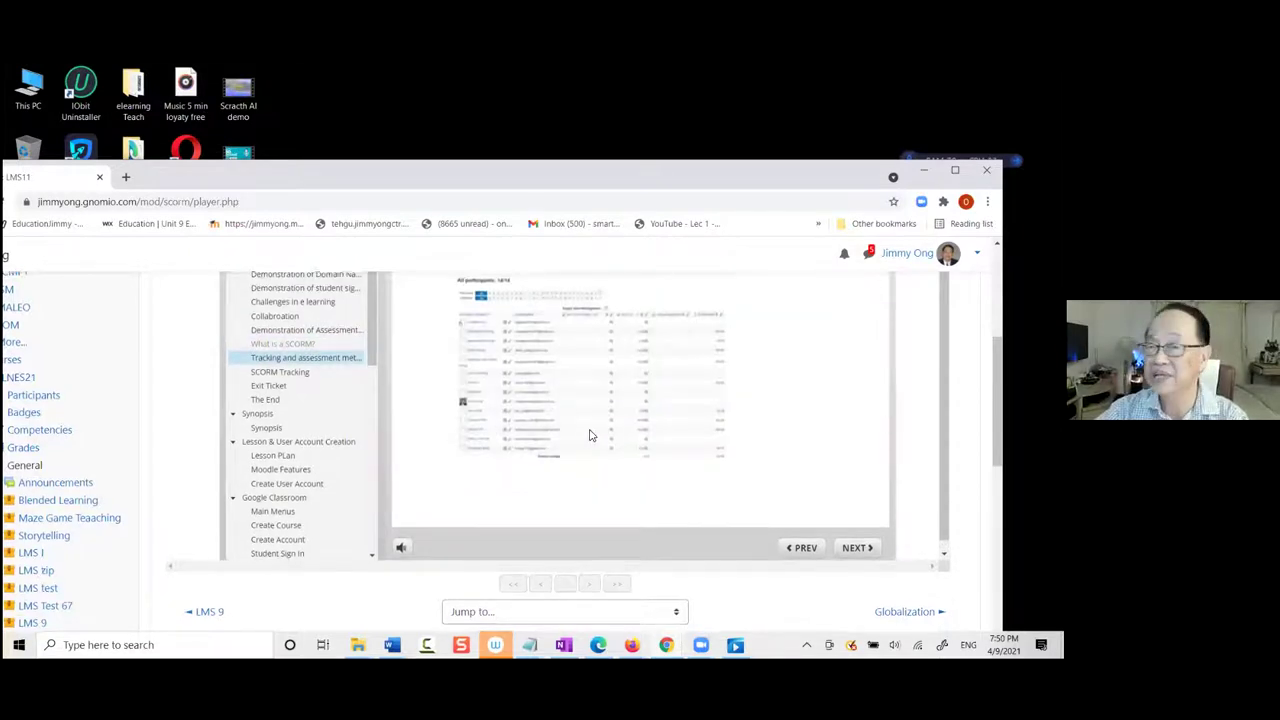
scroll(588, 434, up, 1)
scroll(592, 434, up, 1)
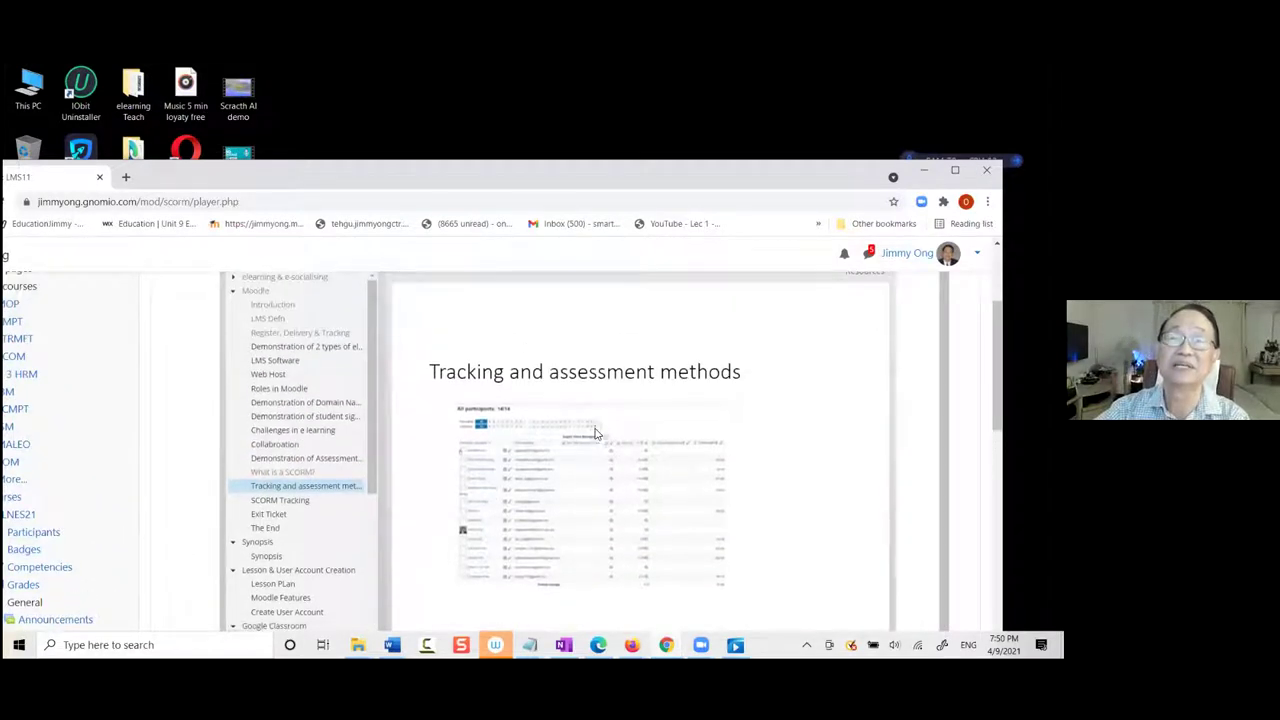
Page through the SCORM Tracking and Exit Ticket slides to The End slide of the Moodle lesson
scroll(634, 500, down, 1)
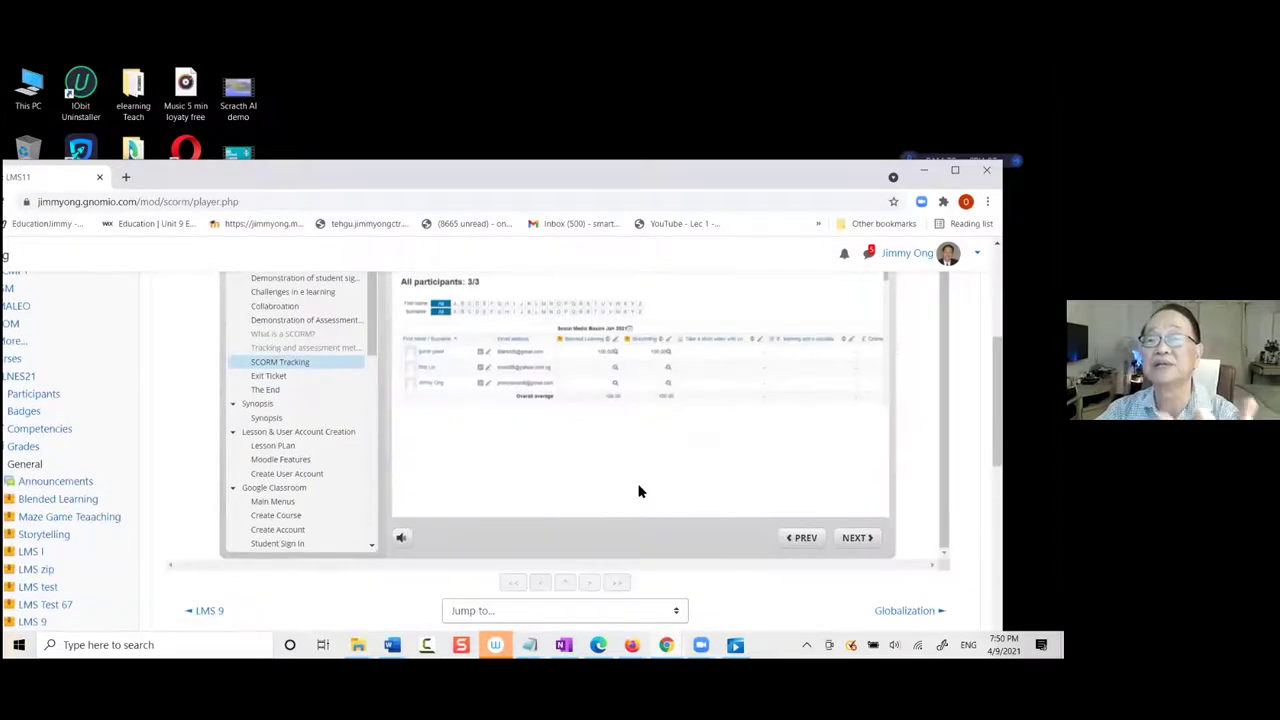
scroll(645, 483, up, 1)
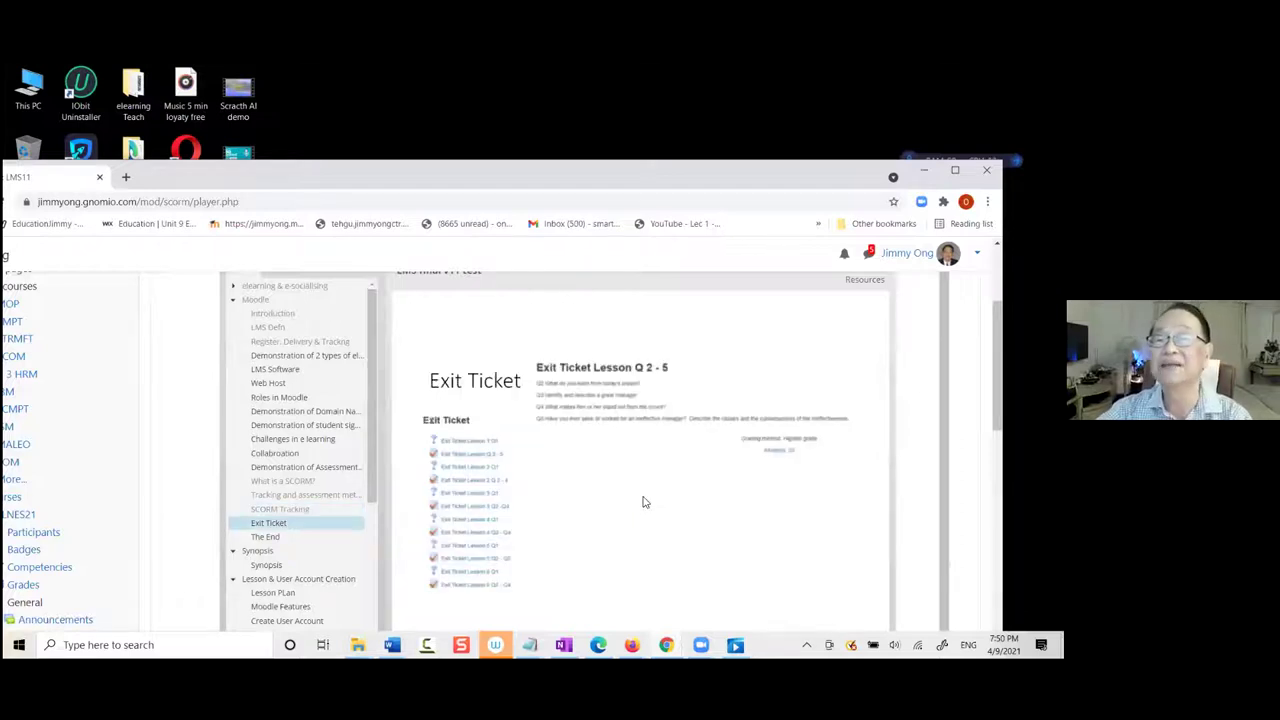
scroll(645, 502, down, 1)
scroll(640, 492, up, 1)
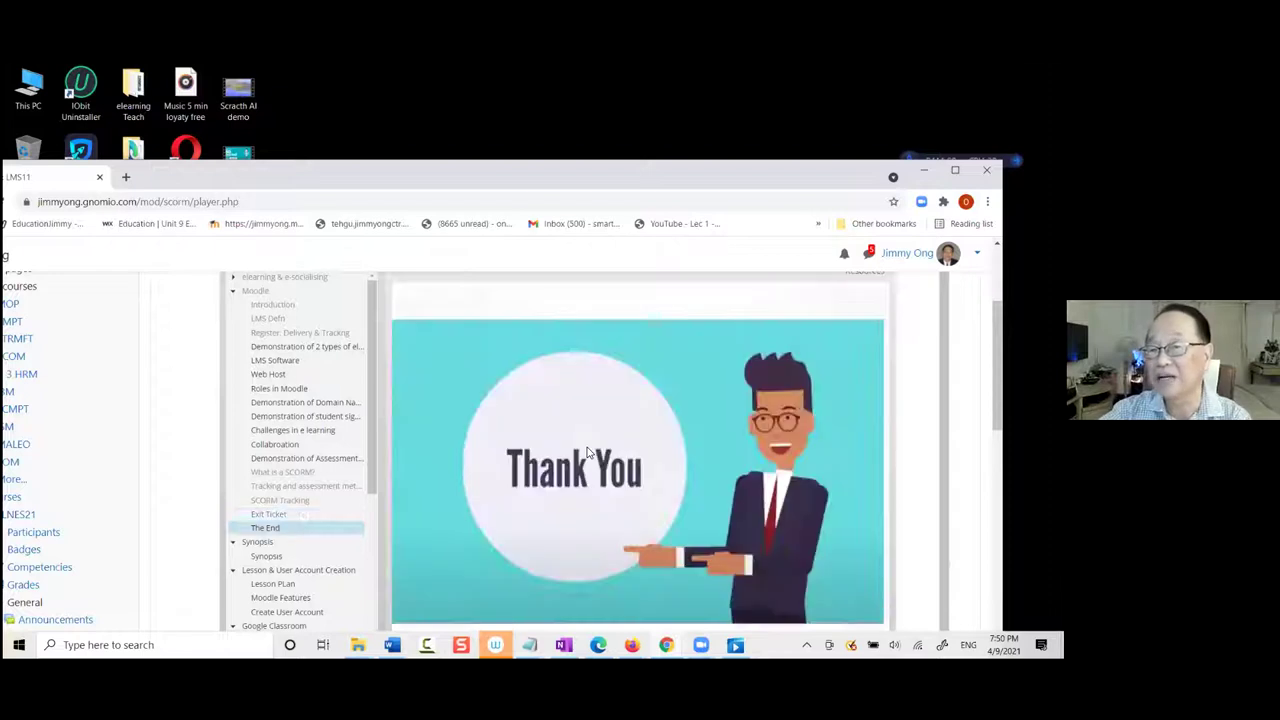
Return to the Register, Delivery & Tracking slide in the Moodle lesson and view its LMS illustration
scroll(309, 409, up, 3)
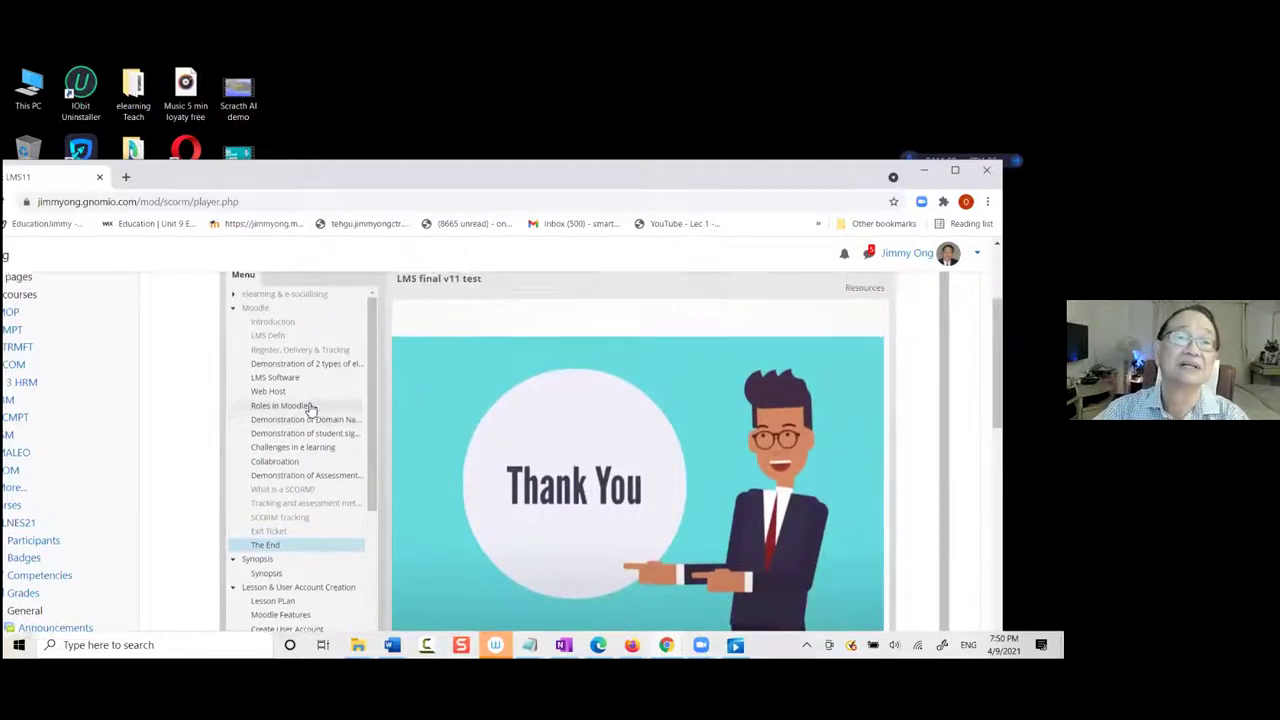
scroll(327, 466, down, 2)
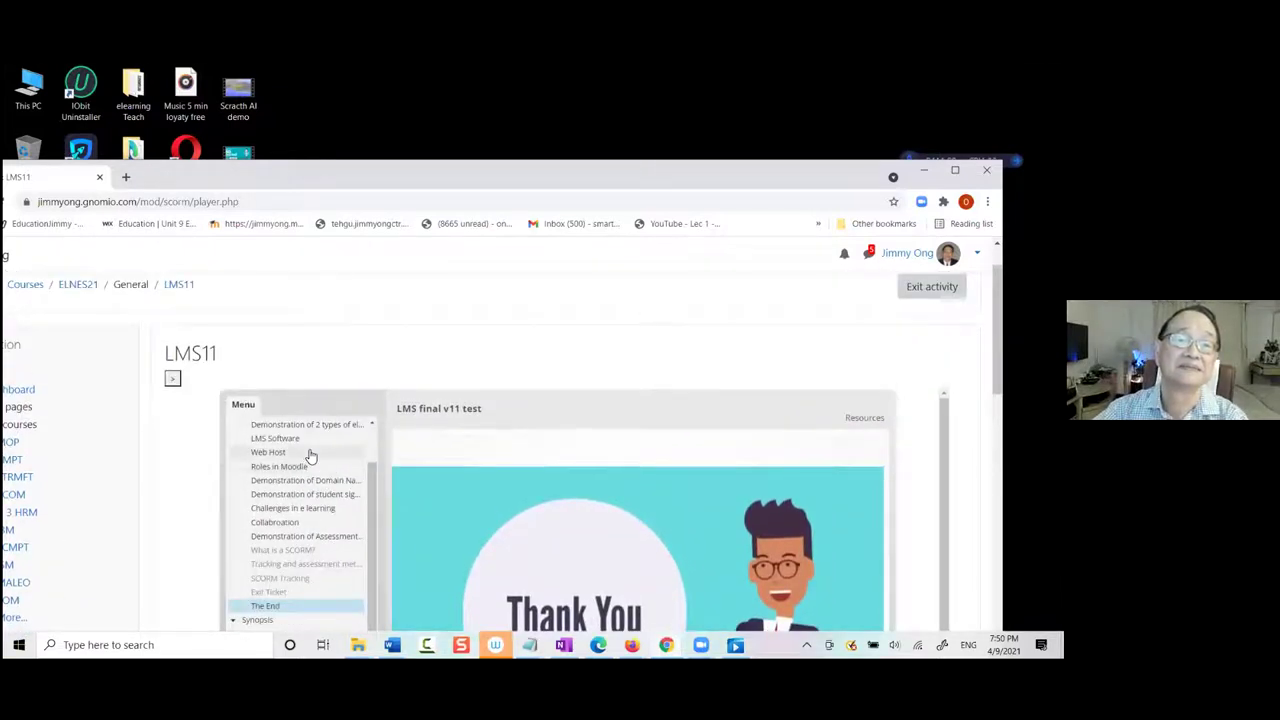
scroll(309, 449, up, 2)
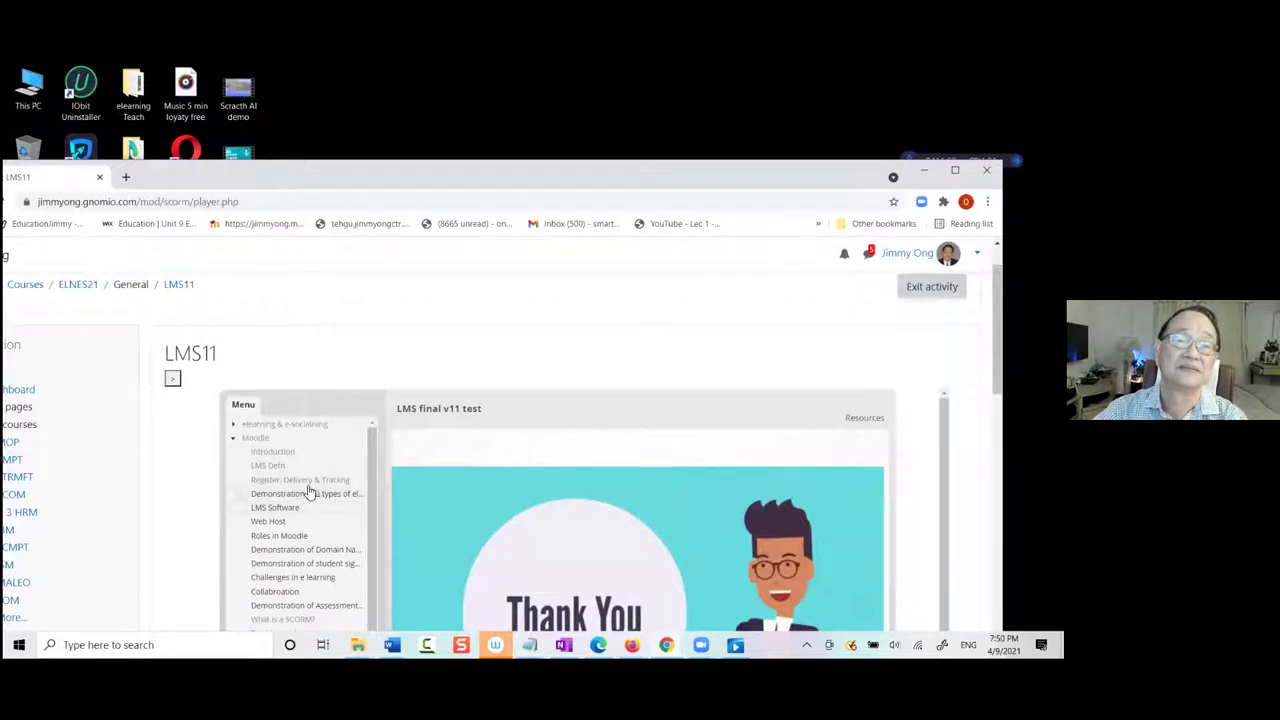
click(312, 480)
scroll(640, 460, down, 2)
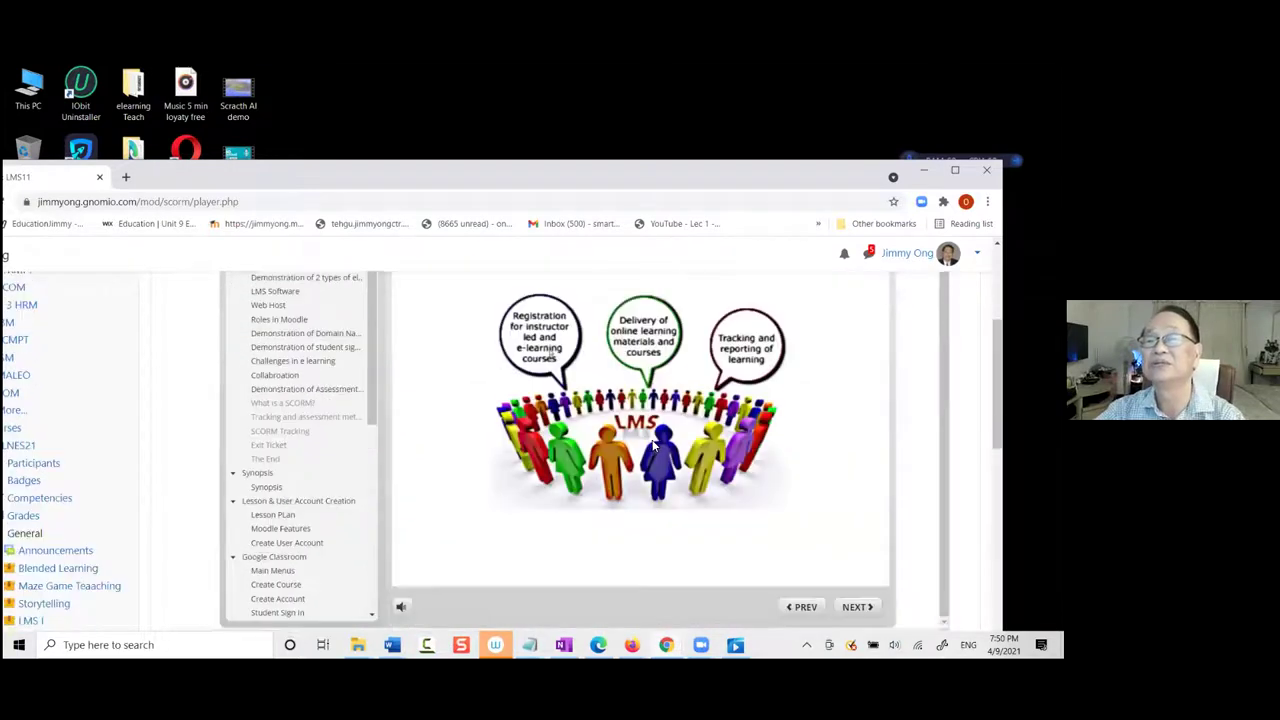
View the Register, Delivery & Tracking illustration, then continue past the LMS Software ranking to the Web Host slide
scroll(797, 526, up, 1)
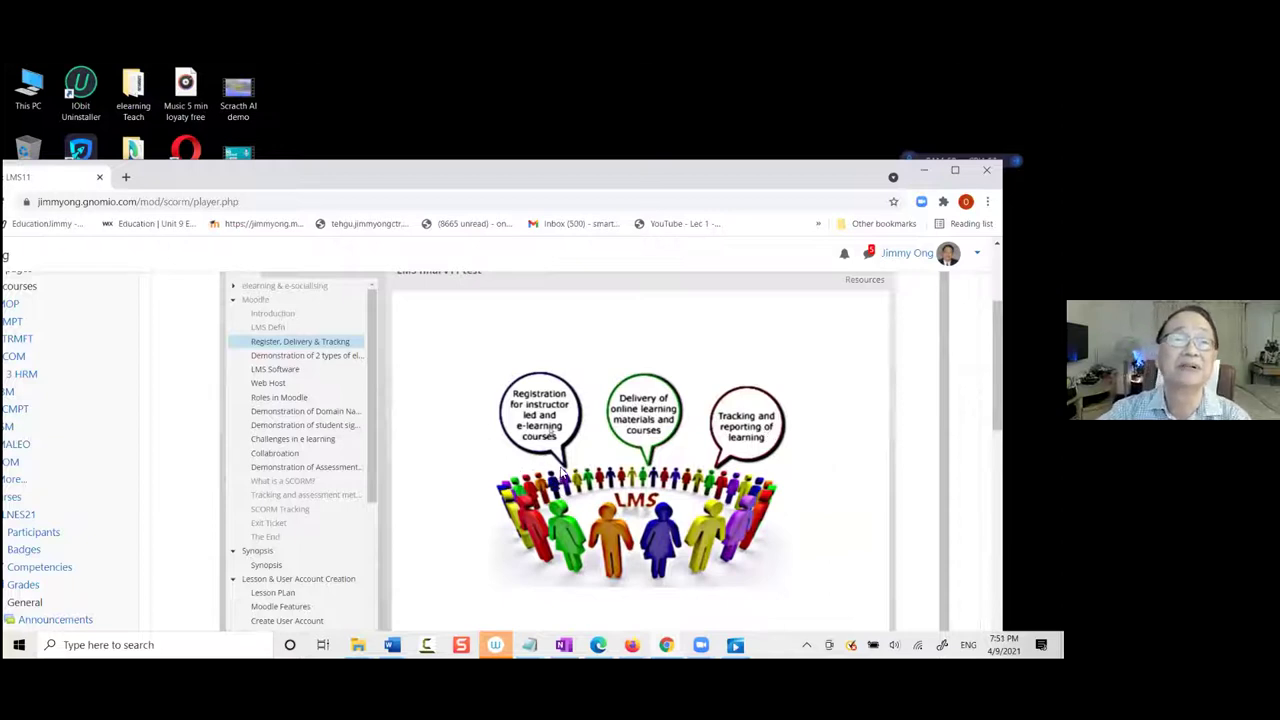
scroll(562, 470, down, 1)
scroll(572, 462, up, 1)
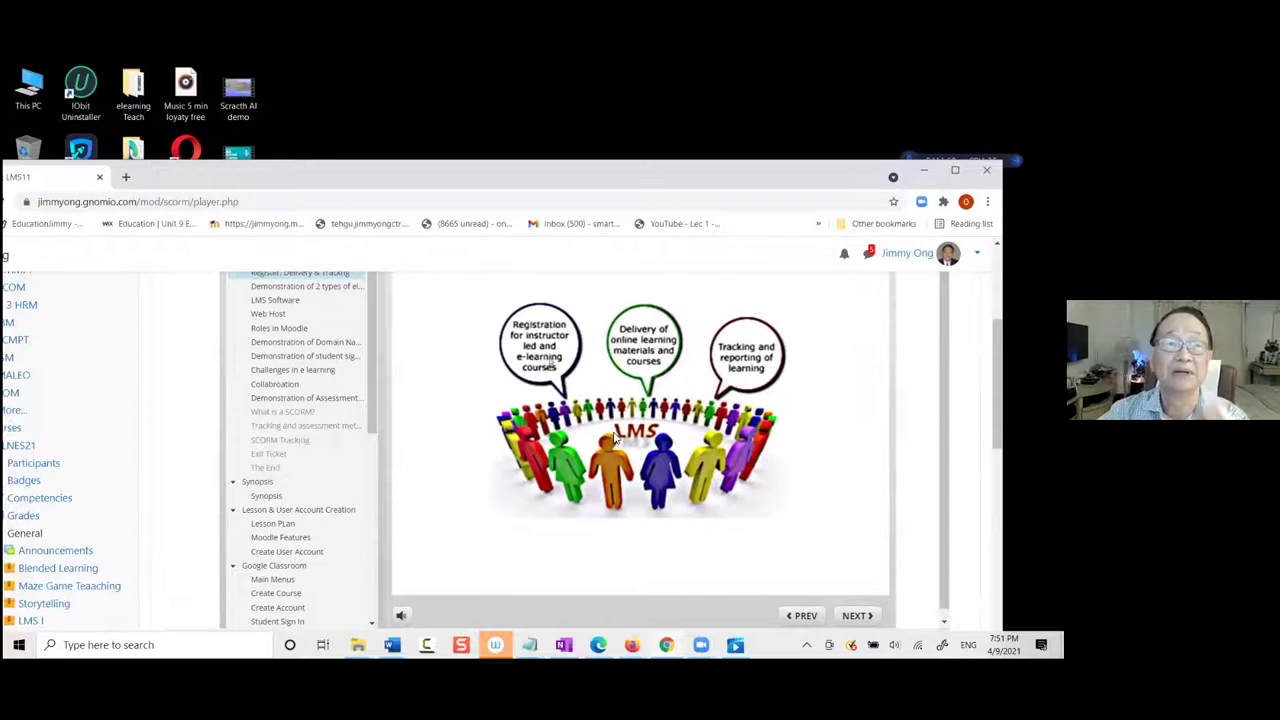
scroll(612, 438, up, 1)
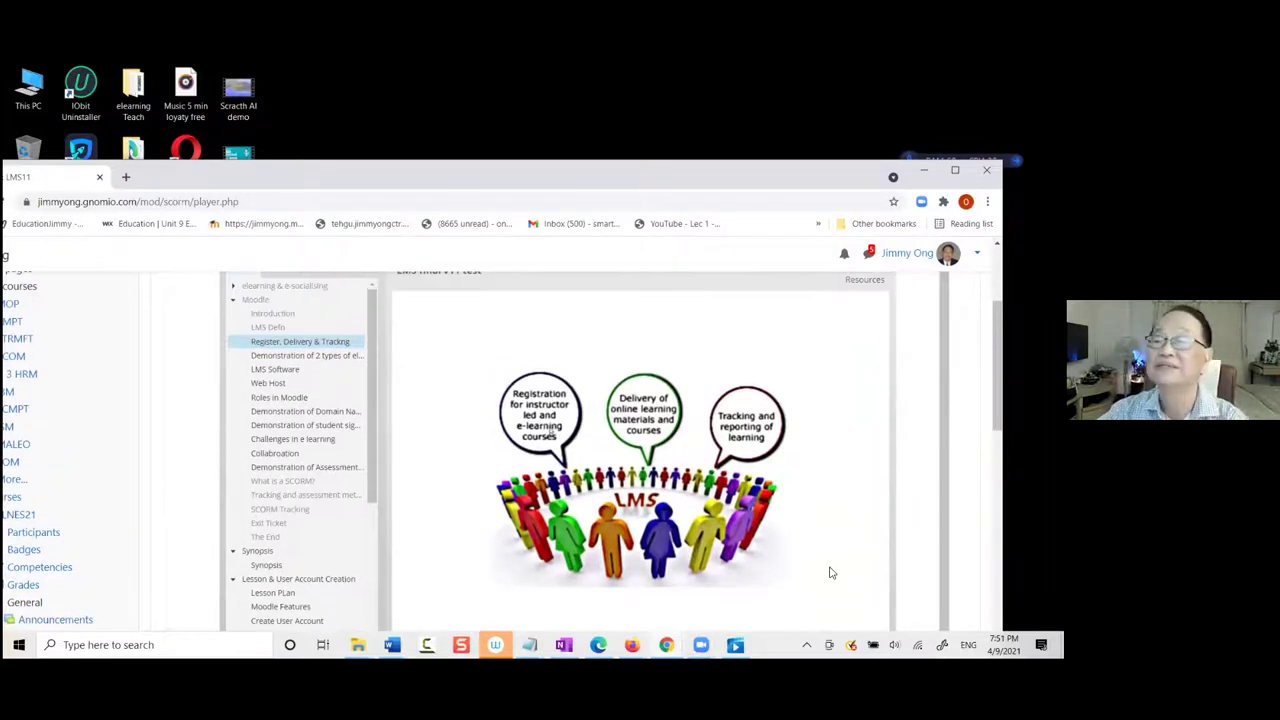
scroll(850, 470, down, 5)
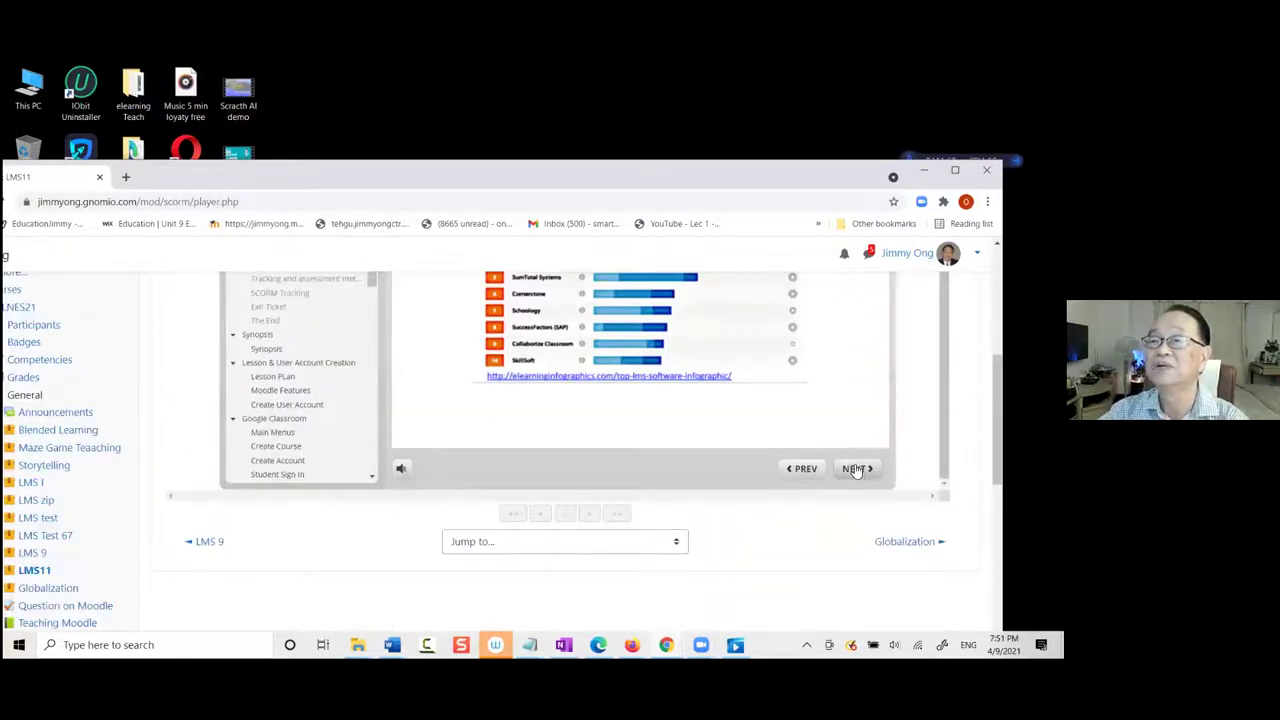
click(851, 466)
scroll(838, 512, down, 1)
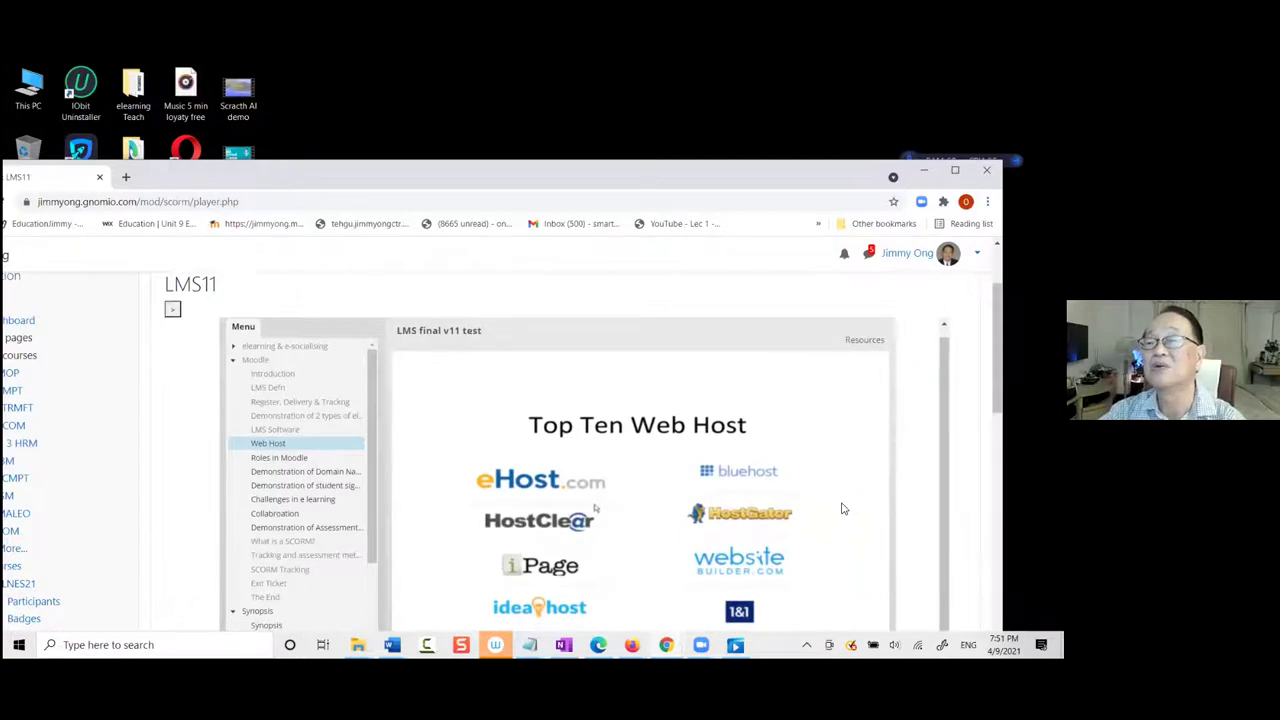
Review the Top Ten Web Host slide, then page through Roles in Moodle to the Demonstration of student signing in slide
scroll(843, 509, down, 2)
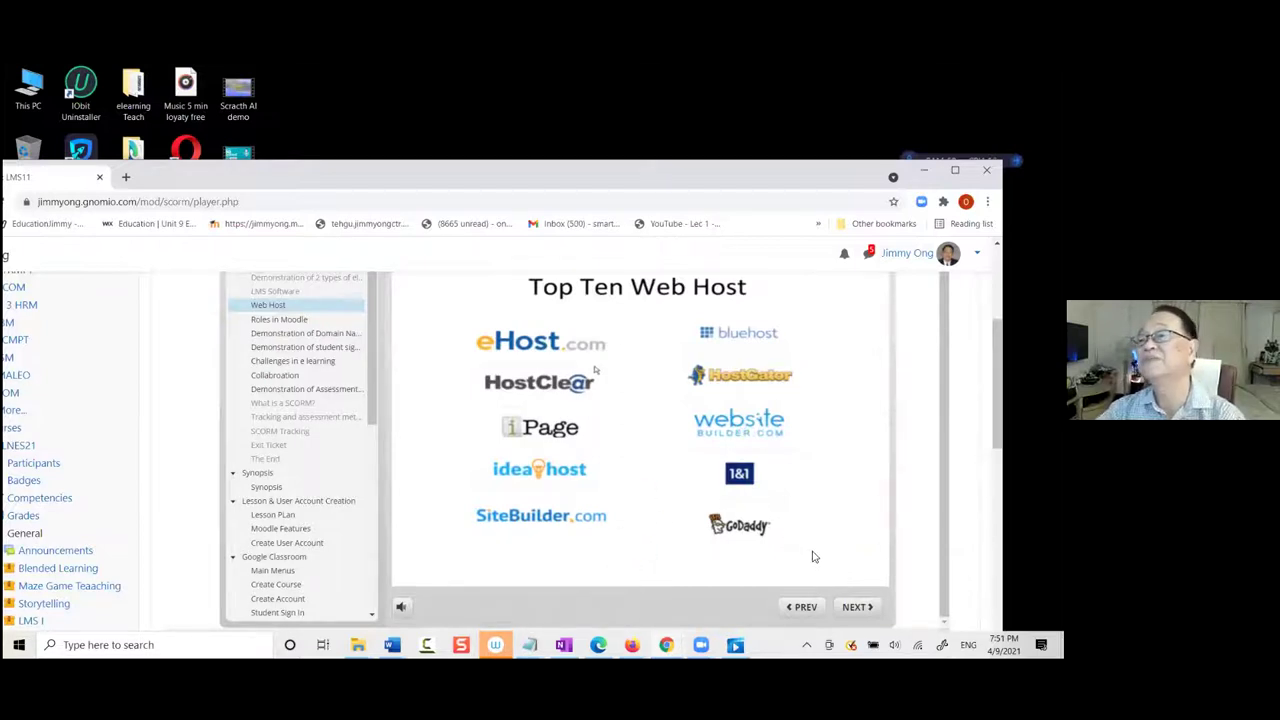
click(855, 608)
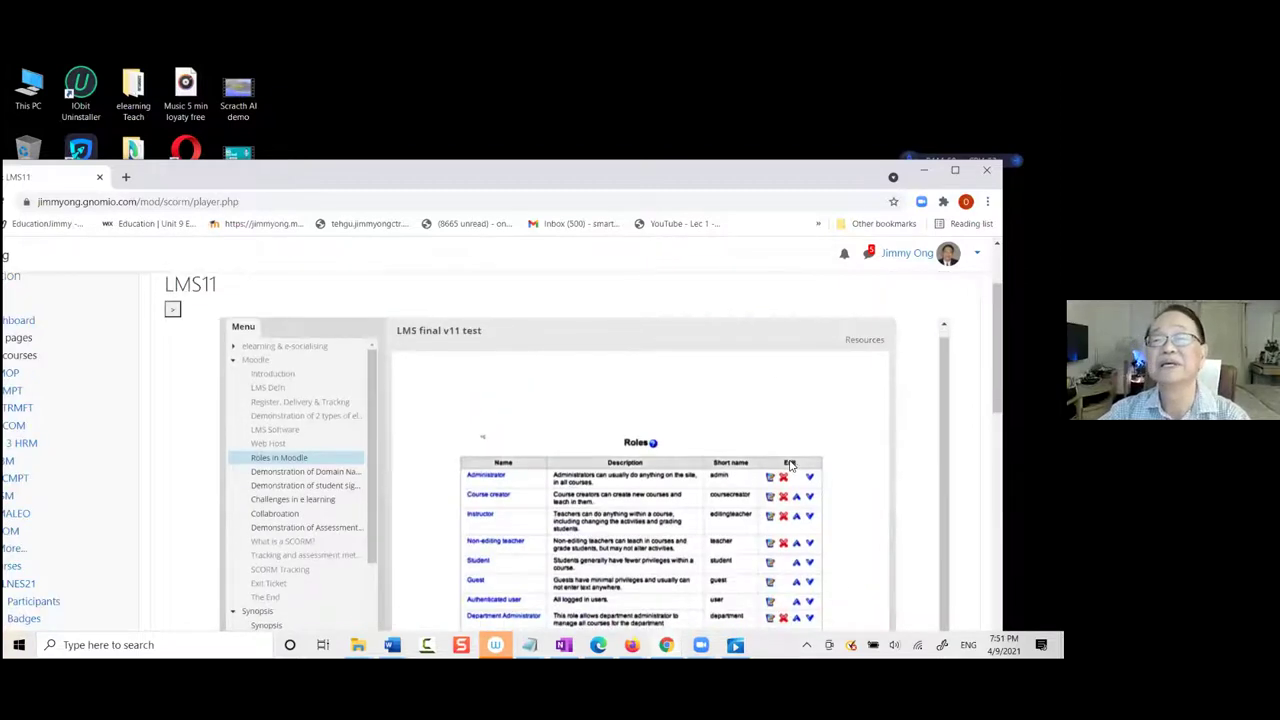
scroll(789, 463, down, 4)
scroll(789, 463, up, 2)
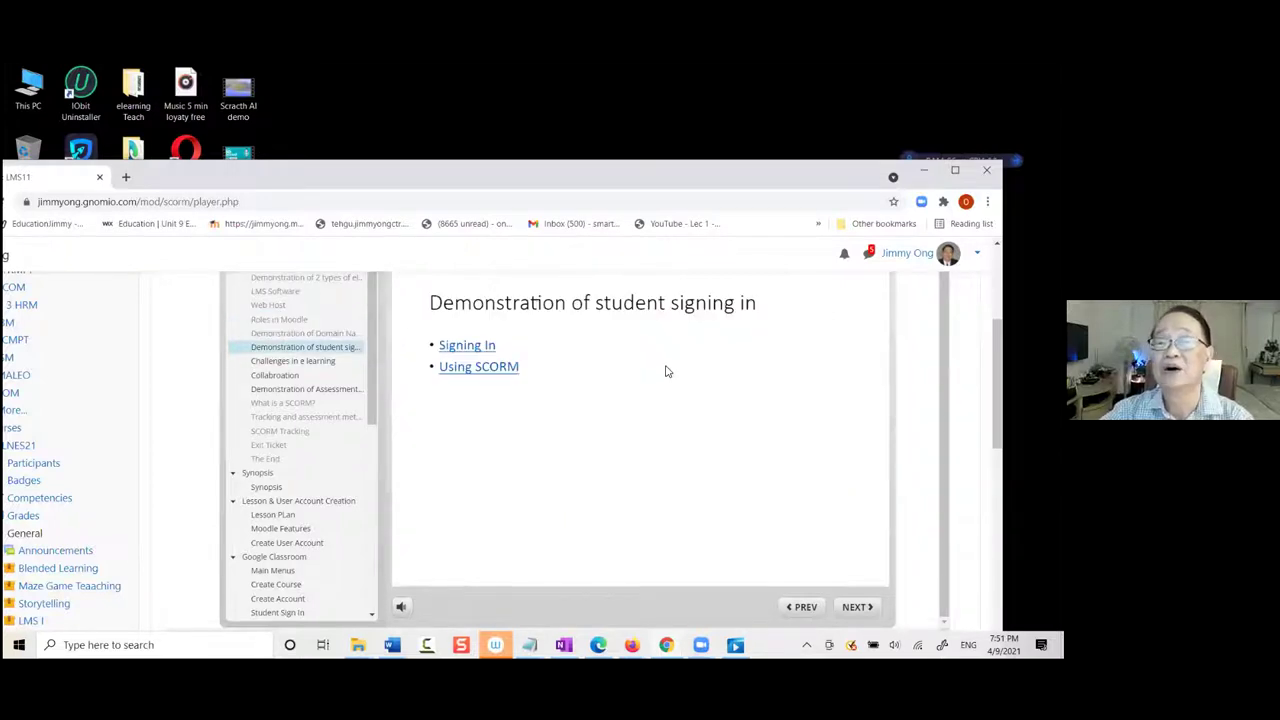
View the student signing in slide and advance to the Challenges in e learning slide
scroll(669, 366, down, 1)
scroll(674, 363, up, 1)
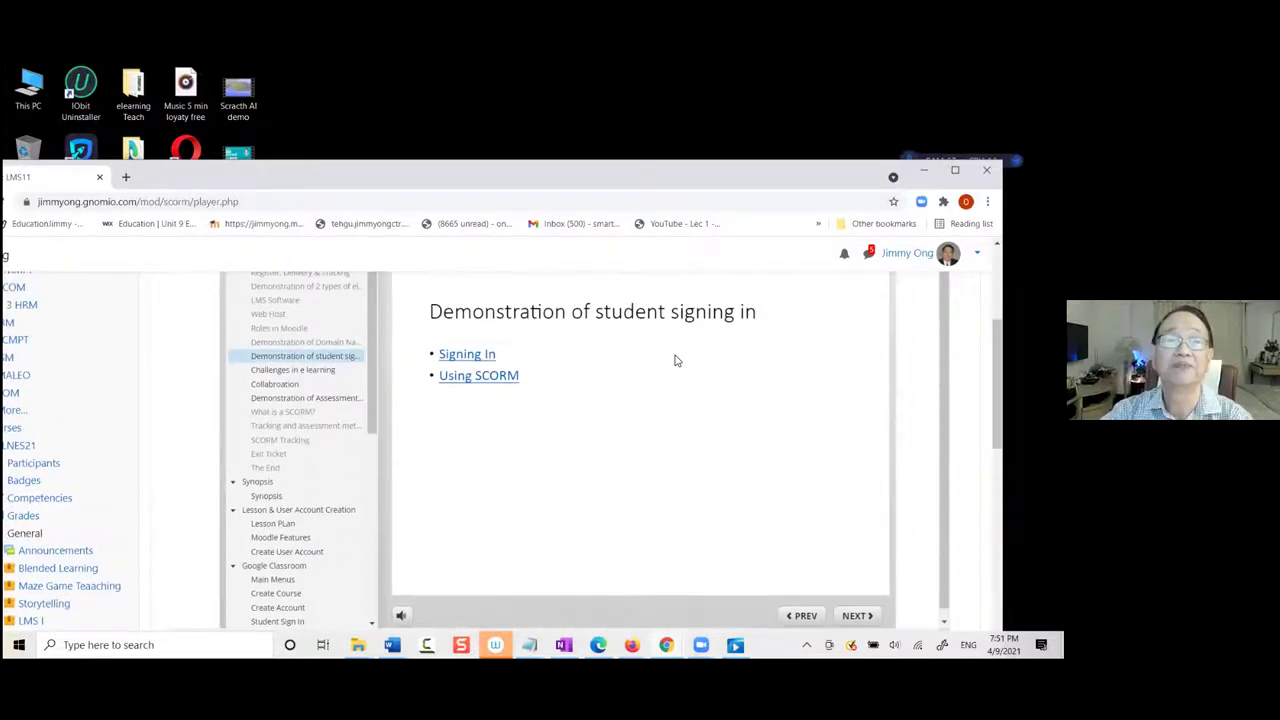
scroll(675, 358, up, 2)
scroll(674, 358, down, 2)
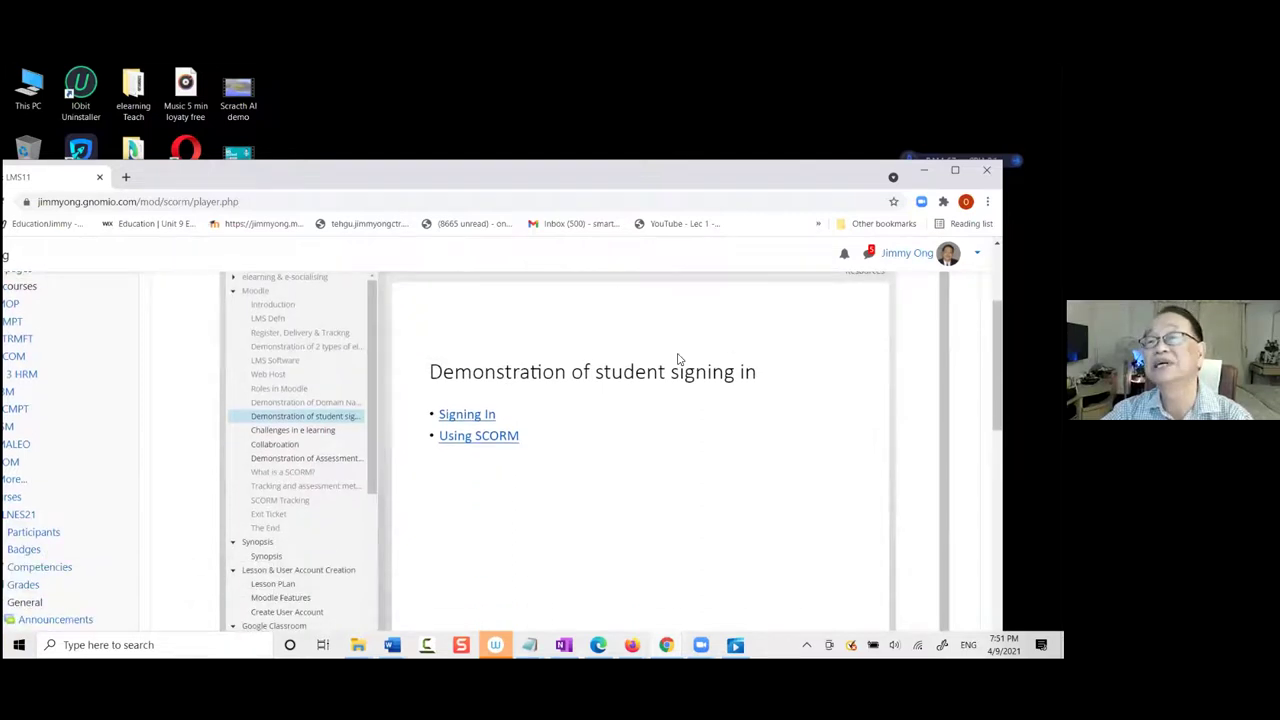
scroll(678, 355, down, 2)
scroll(690, 360, up, 1)
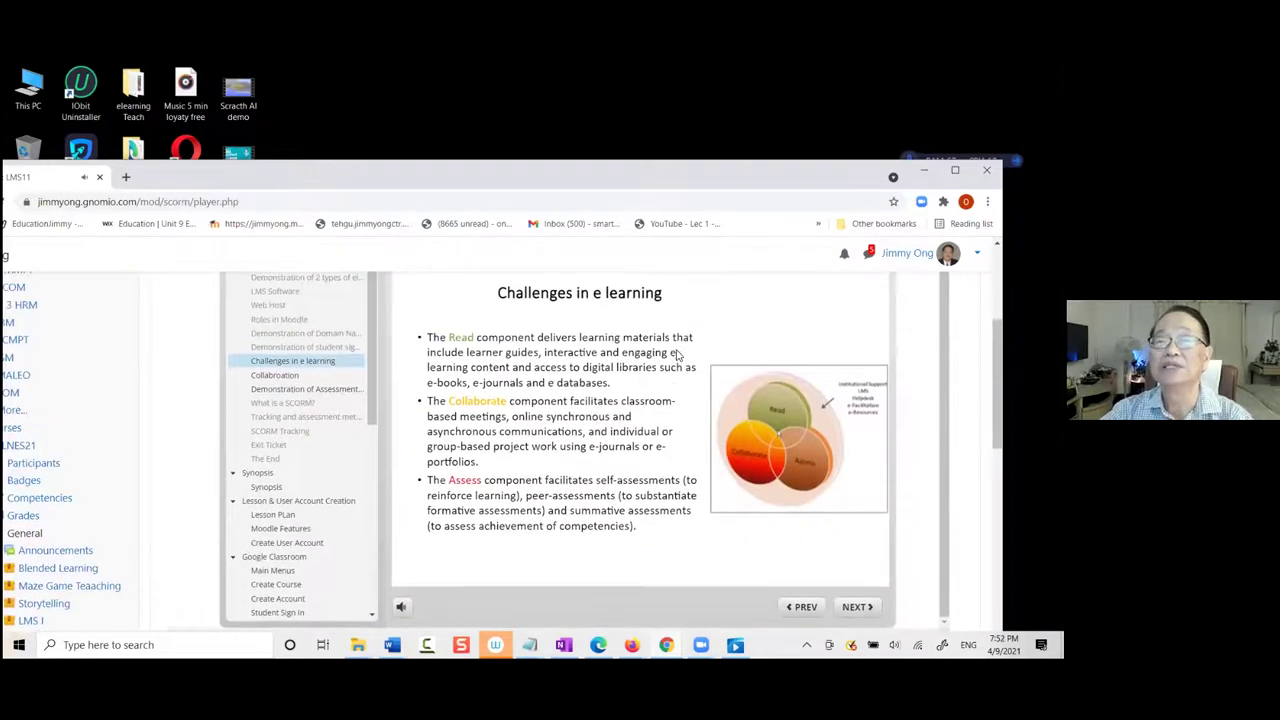
Read the Read, Collaborate and Assess components on the Challenges in e learning slide and continue to the Collaboration slide
scroll(700, 366, up, 1)
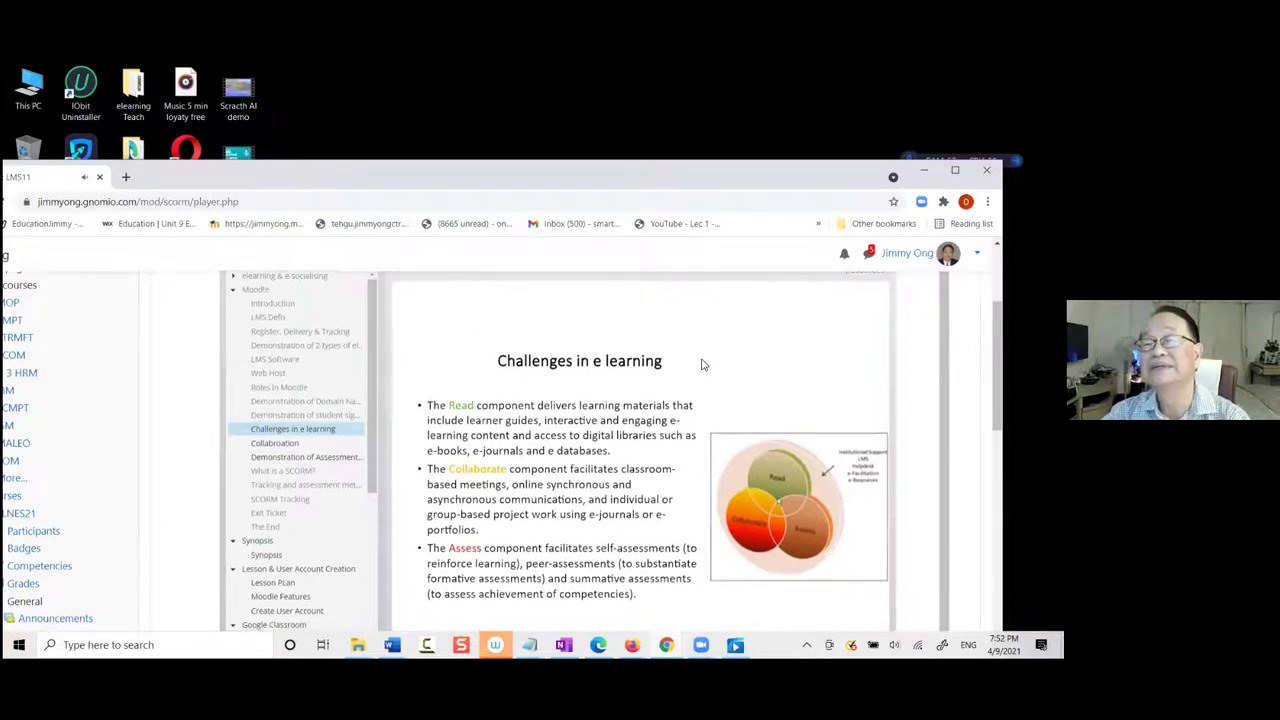
scroll(702, 362, down, 2)
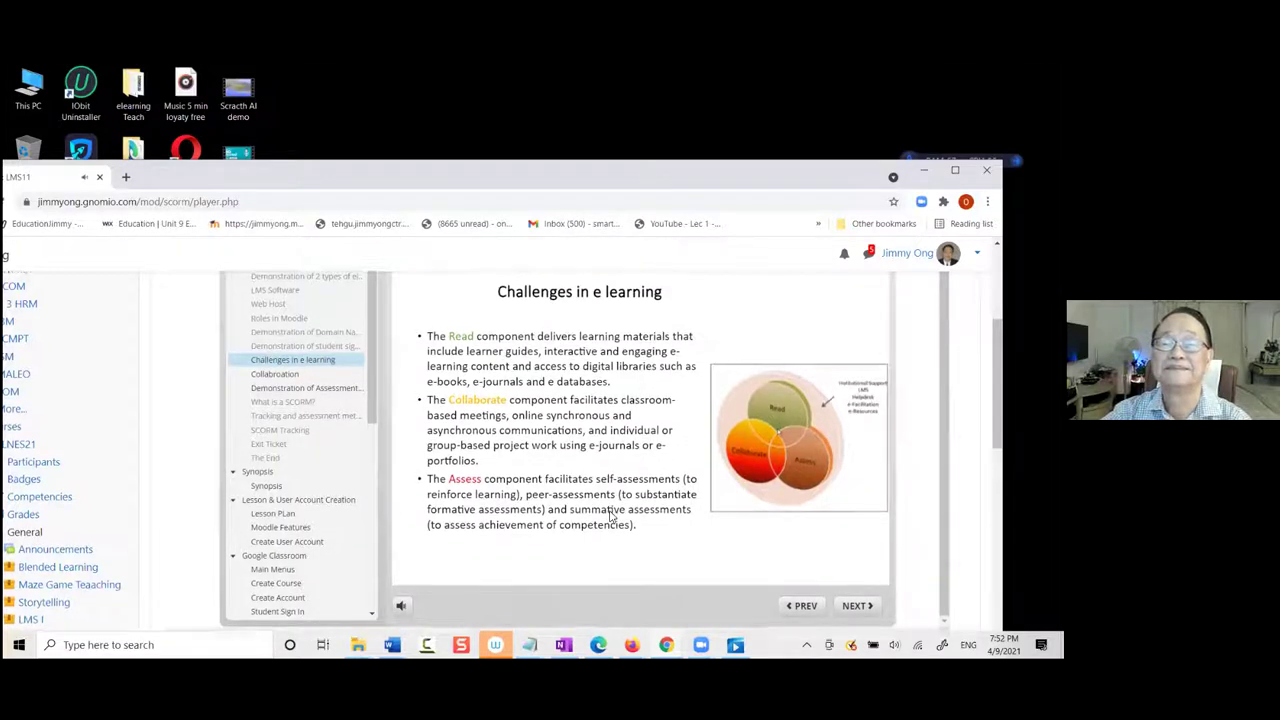
scroll(612, 505, down, 1)
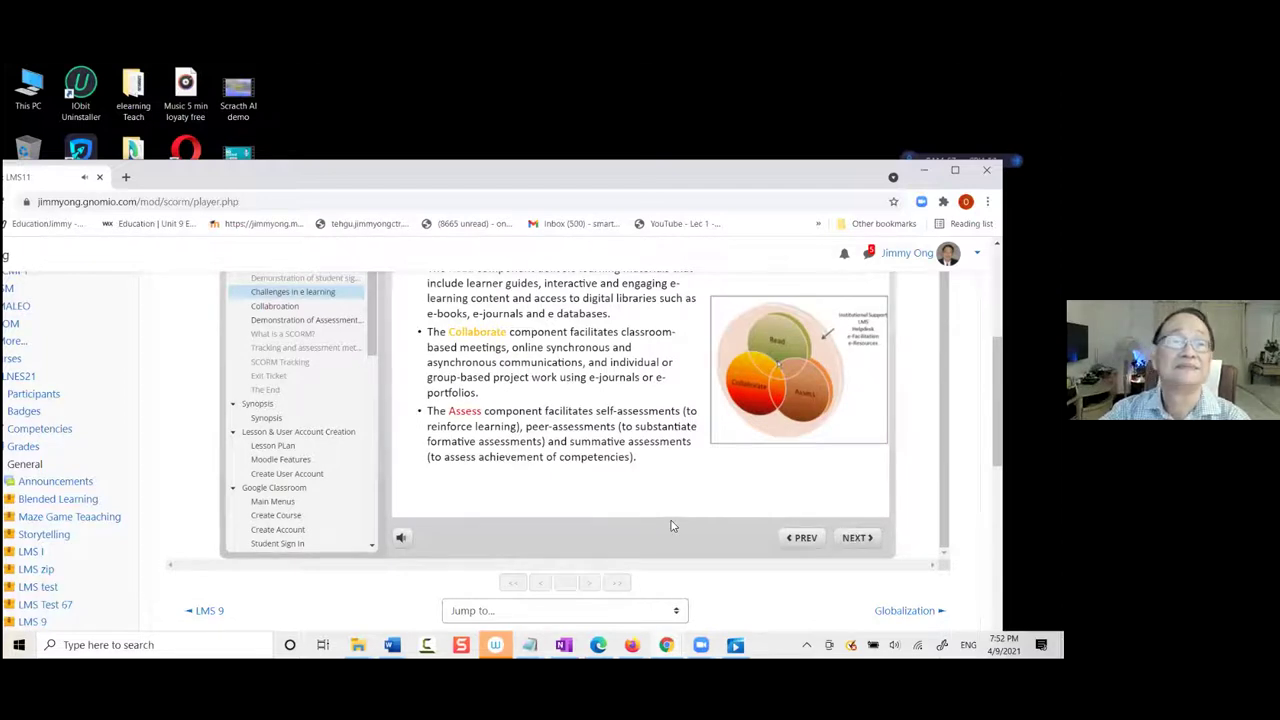
scroll(656, 518, down, 2)
scroll(660, 516, up, 2)
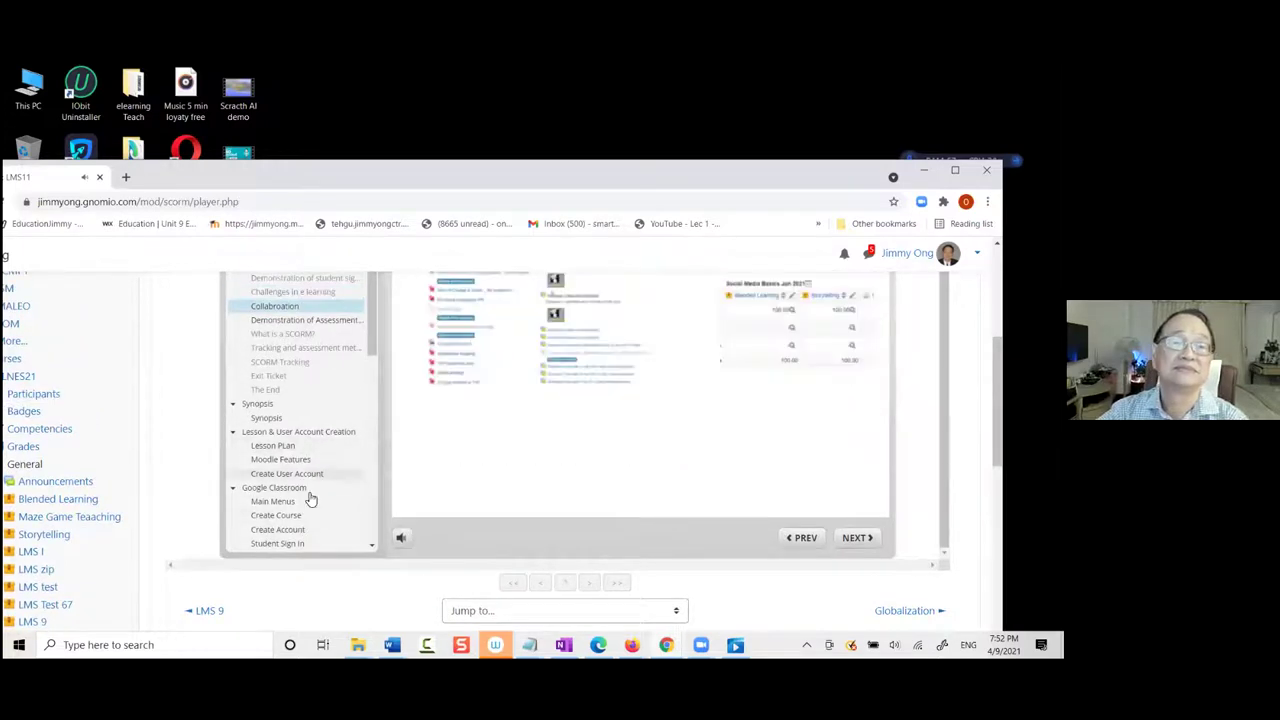
Examine the Read, Collaborate and Assess examples on the Collaboration slide and advance to Demonstration of Assessment Method
scroll(337, 514, down, 2)
scroll(342, 510, up, 1)
scroll(351, 497, up, 2)
scroll(514, 506, up, 5)
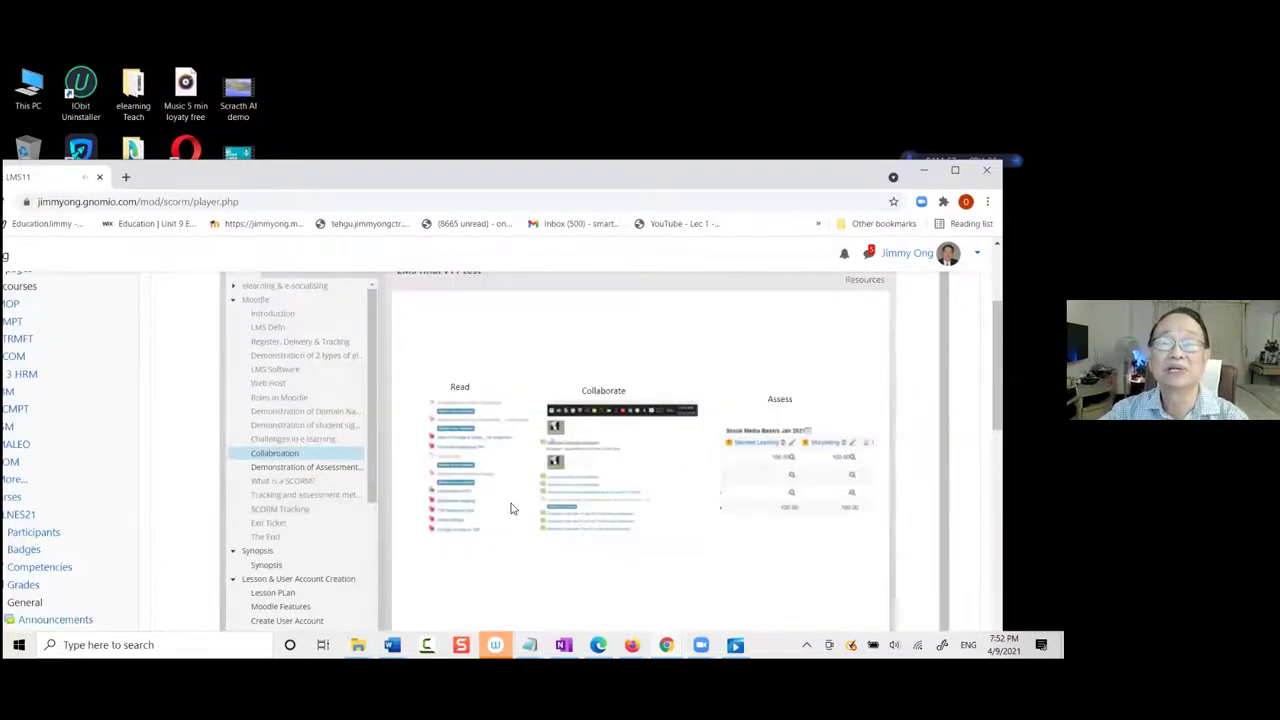
scroll(514, 510, down, 4)
scroll(540, 460, up, 3)
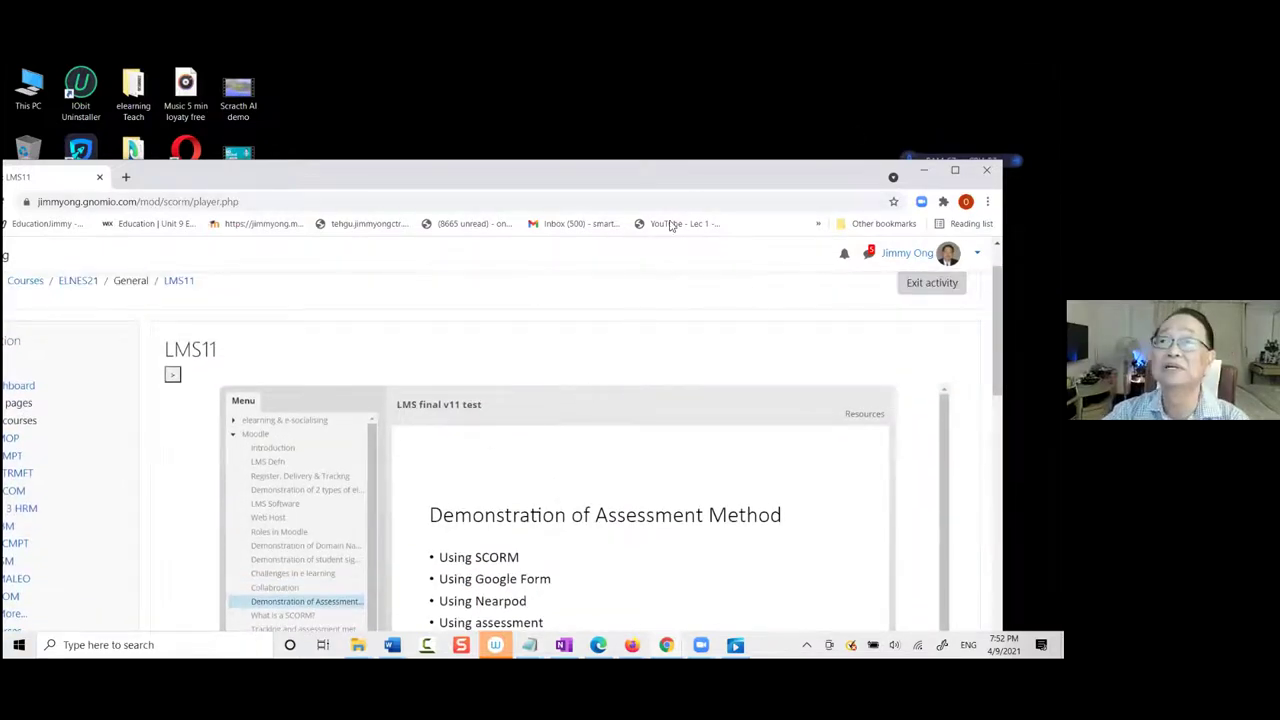
Minimize the LMS11 lesson window and open the bookmarked My new Moodle site in Firefox, keeping the current account logged in
drag(815, 180, 705, 211)
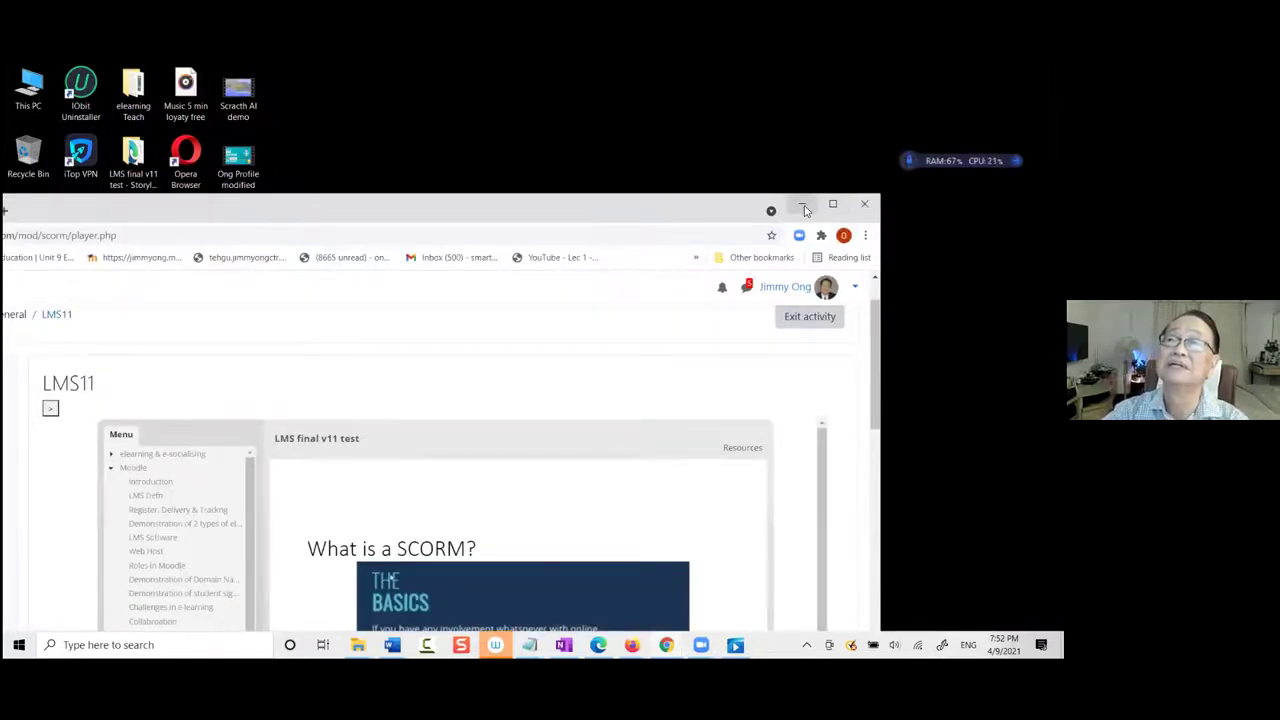
click(803, 205)
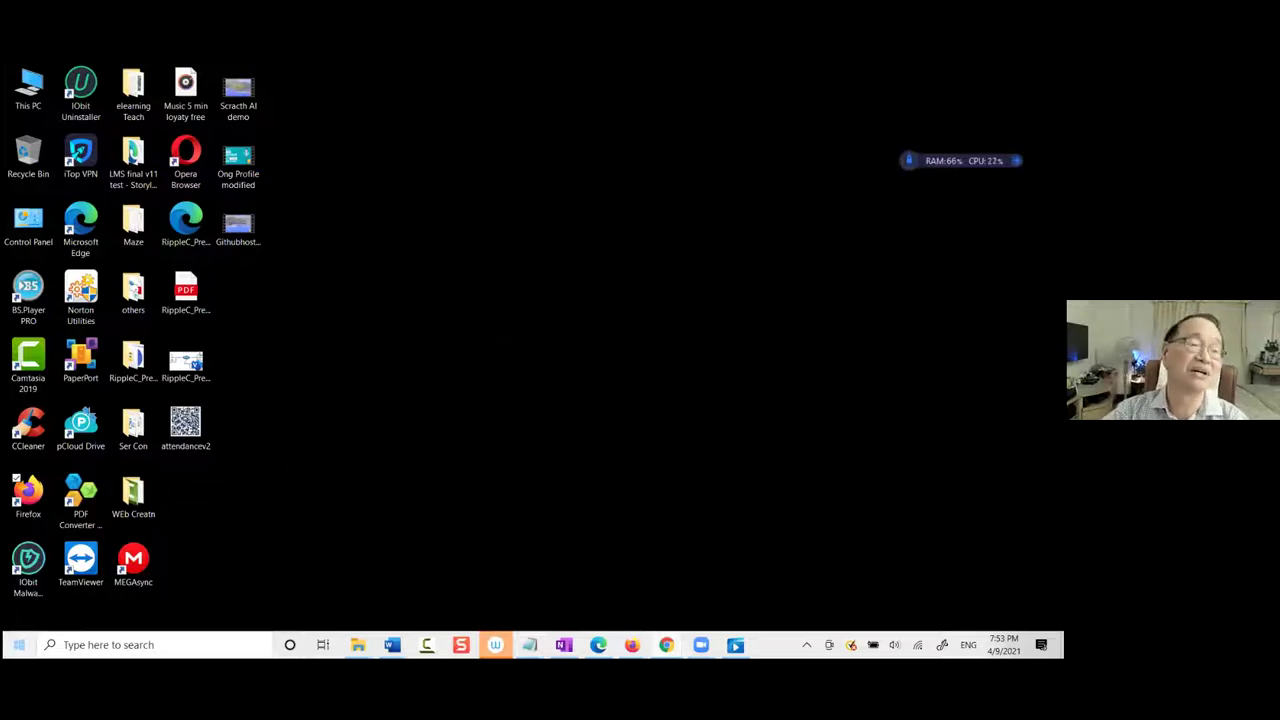
double_click(42, 497)
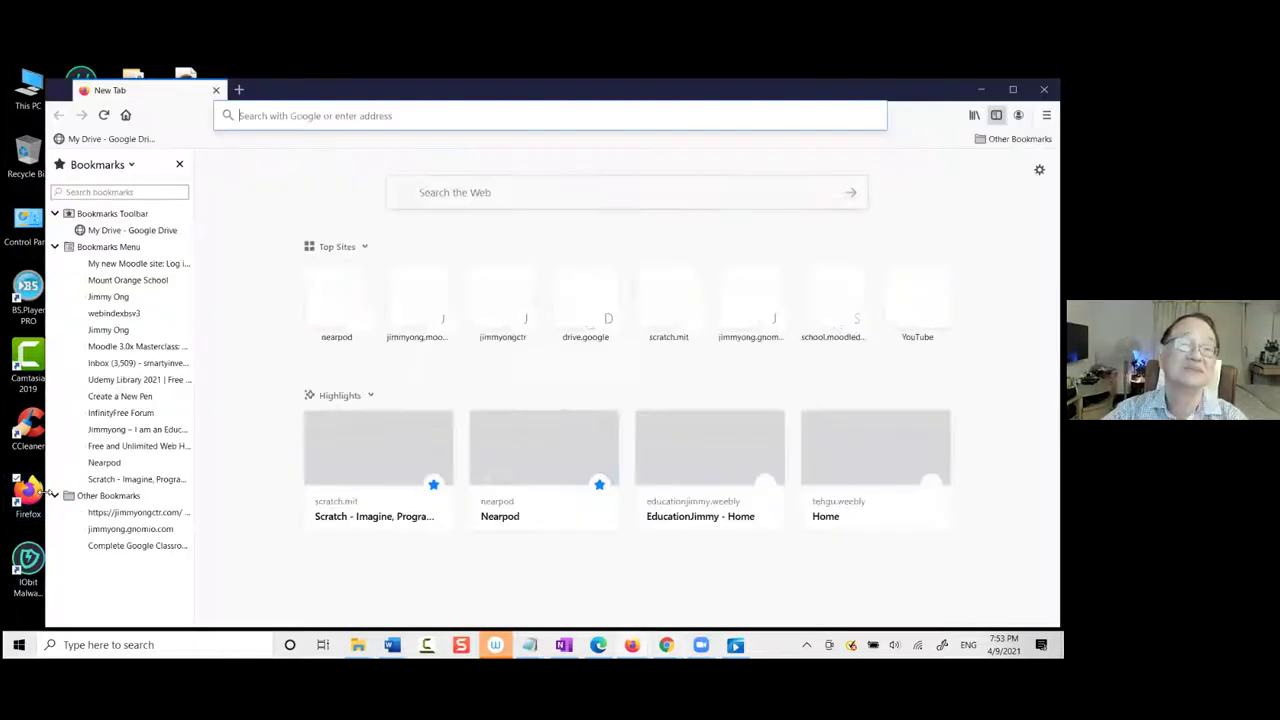
click(157, 263)
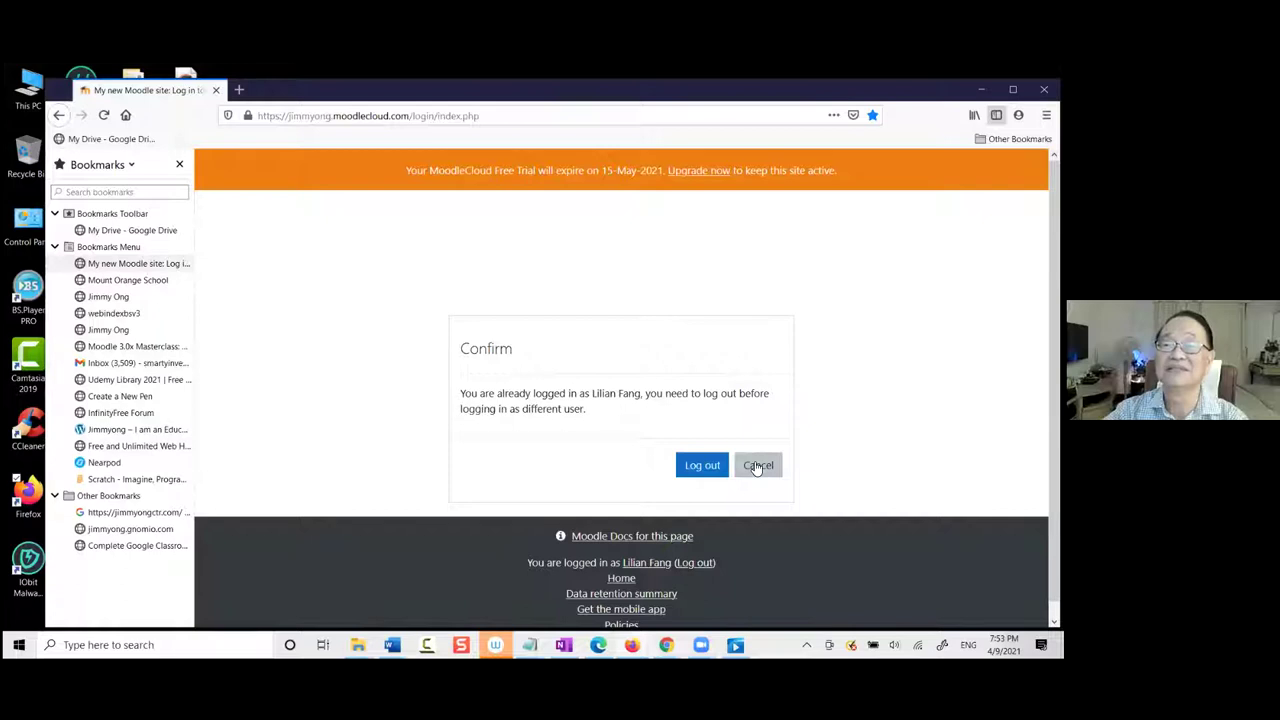
click(758, 466)
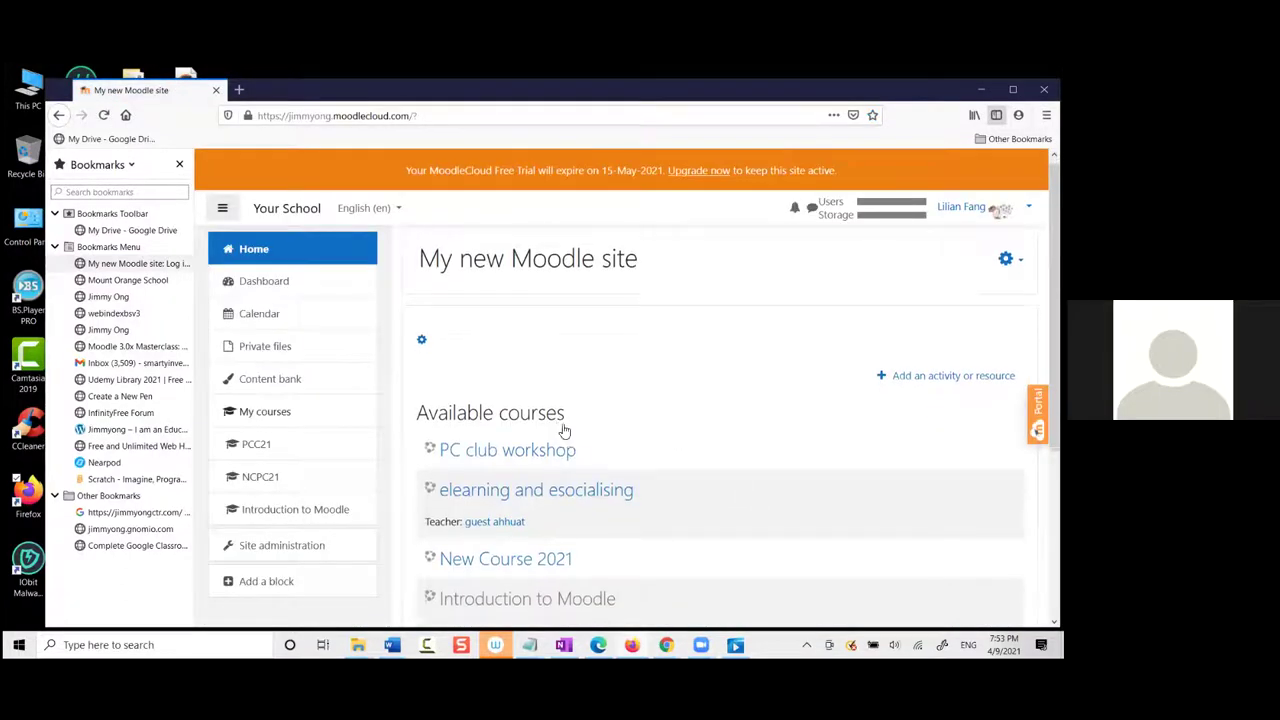
Open the elearning and esocialising course from the site's available courses
scroll(575, 423, down, 1)
scroll(575, 421, up, 1)
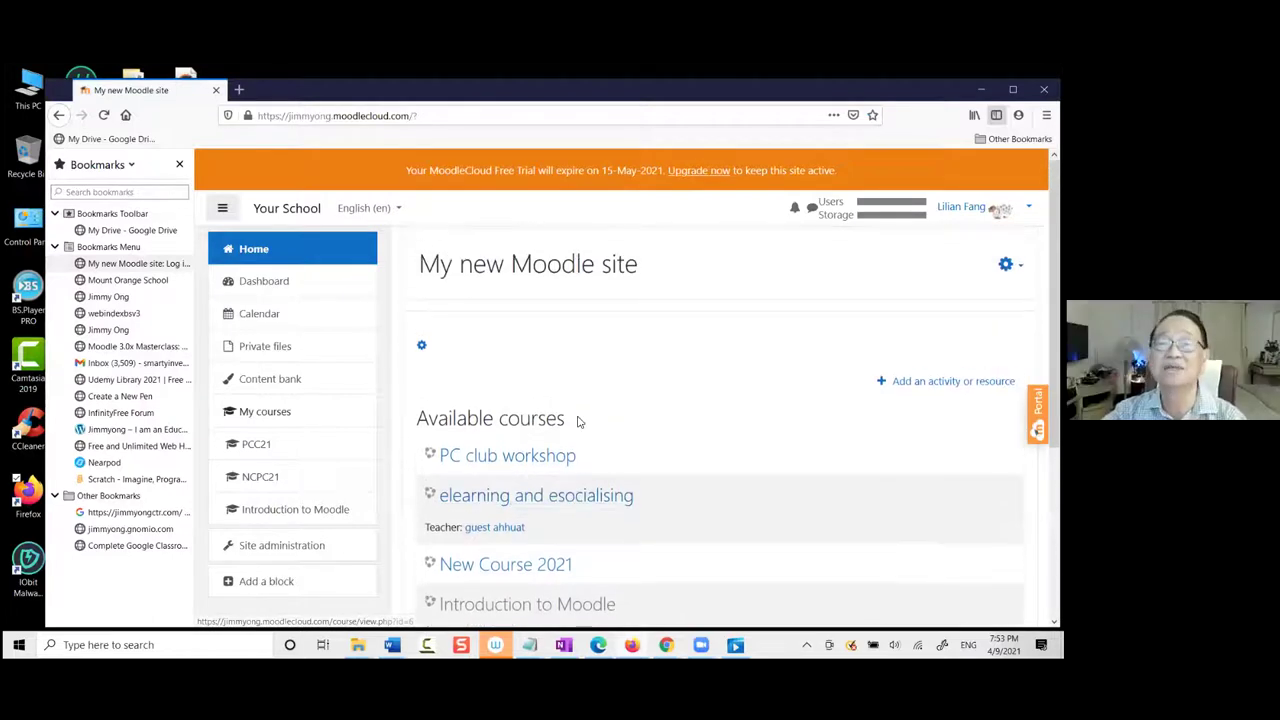
scroll(578, 424, down, 1)
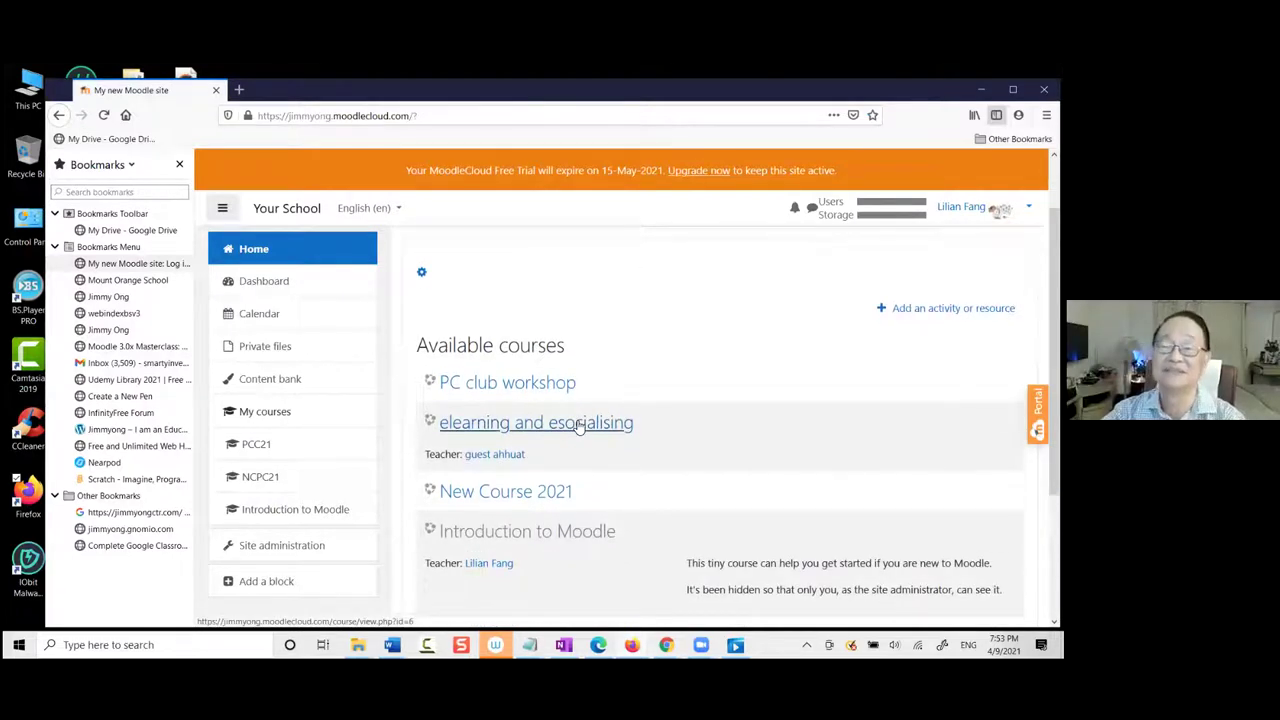
click(578, 425)
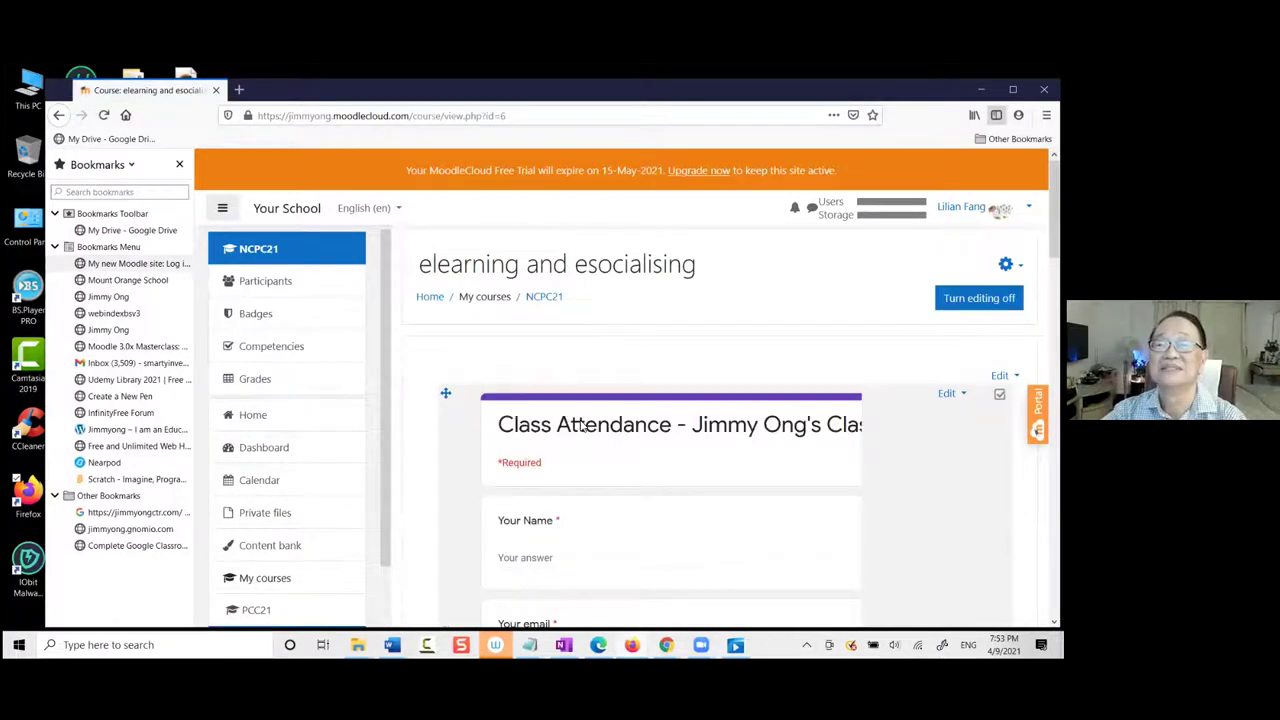
Examine the Class Attendance Google Form embedded in the course, from its title down to the submission area
scroll(585, 425, down, 1)
scroll(594, 400, up, 2)
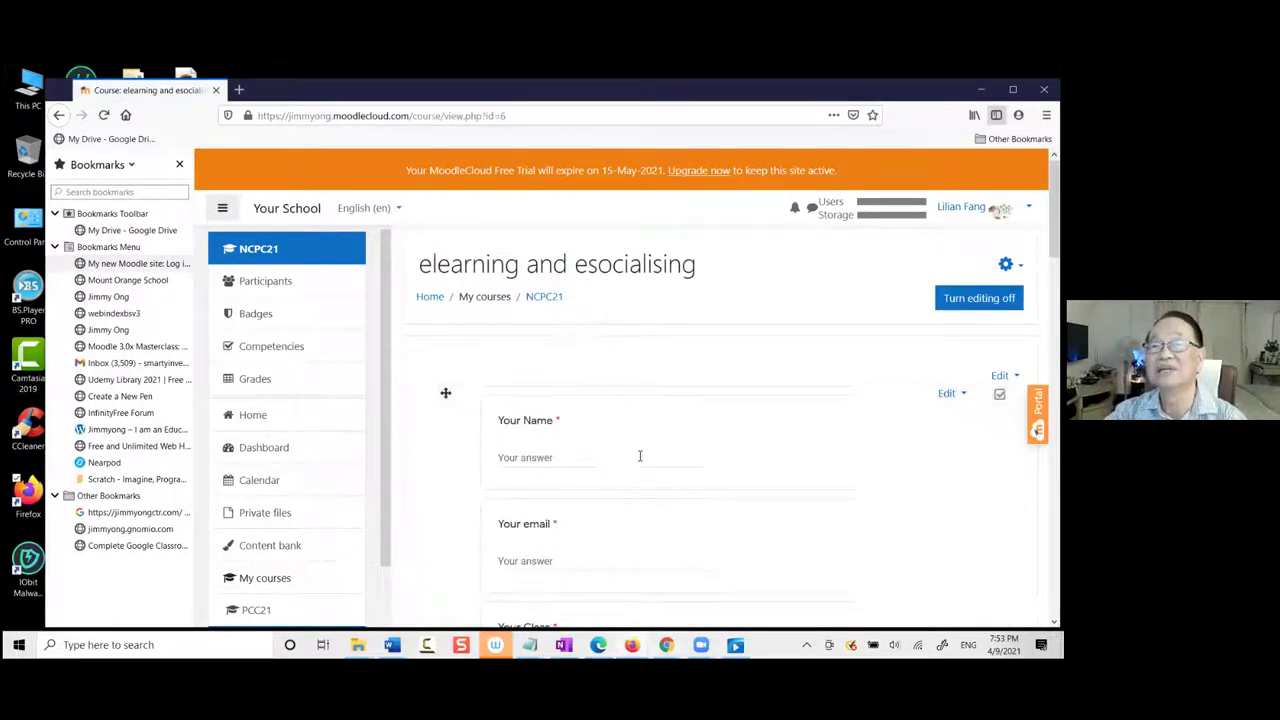
scroll(620, 440, up, 1)
scroll(600, 431, down, 3)
scroll(600, 431, up, 3)
scroll(608, 428, down, 2)
scroll(608, 428, up, 2)
scroll(605, 430, down, 2)
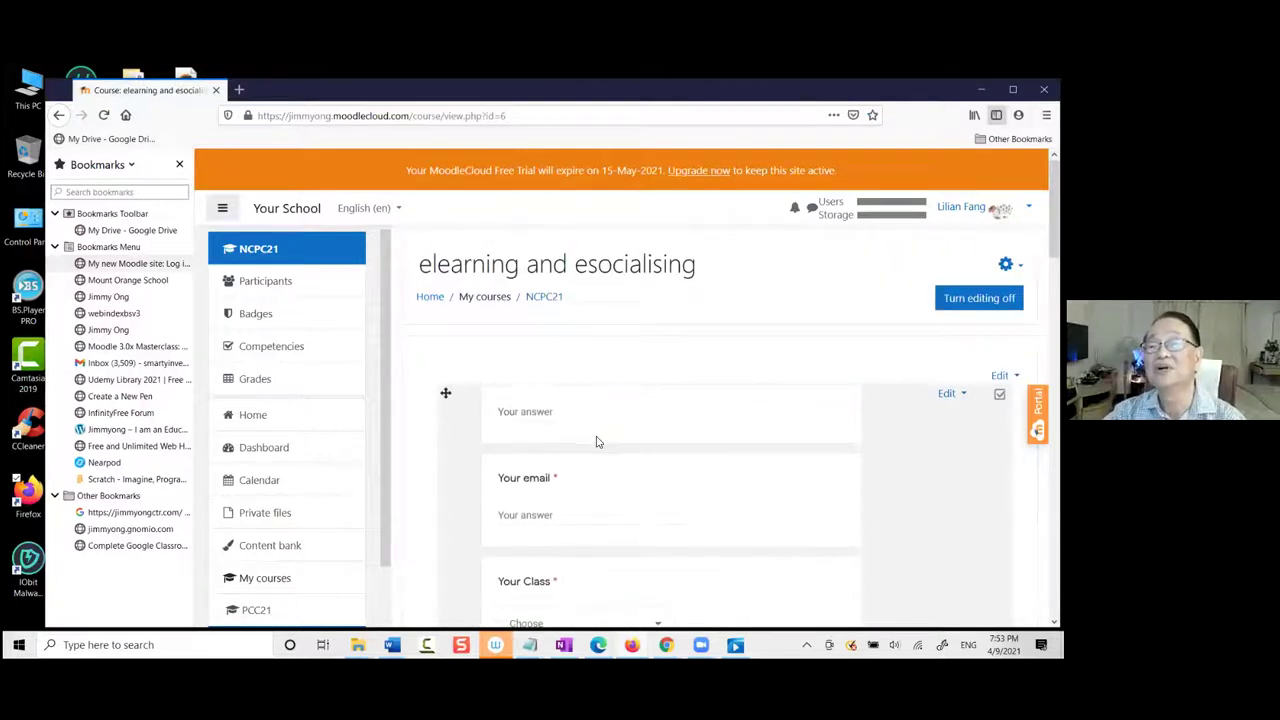
scroll(620, 440, down, 5)
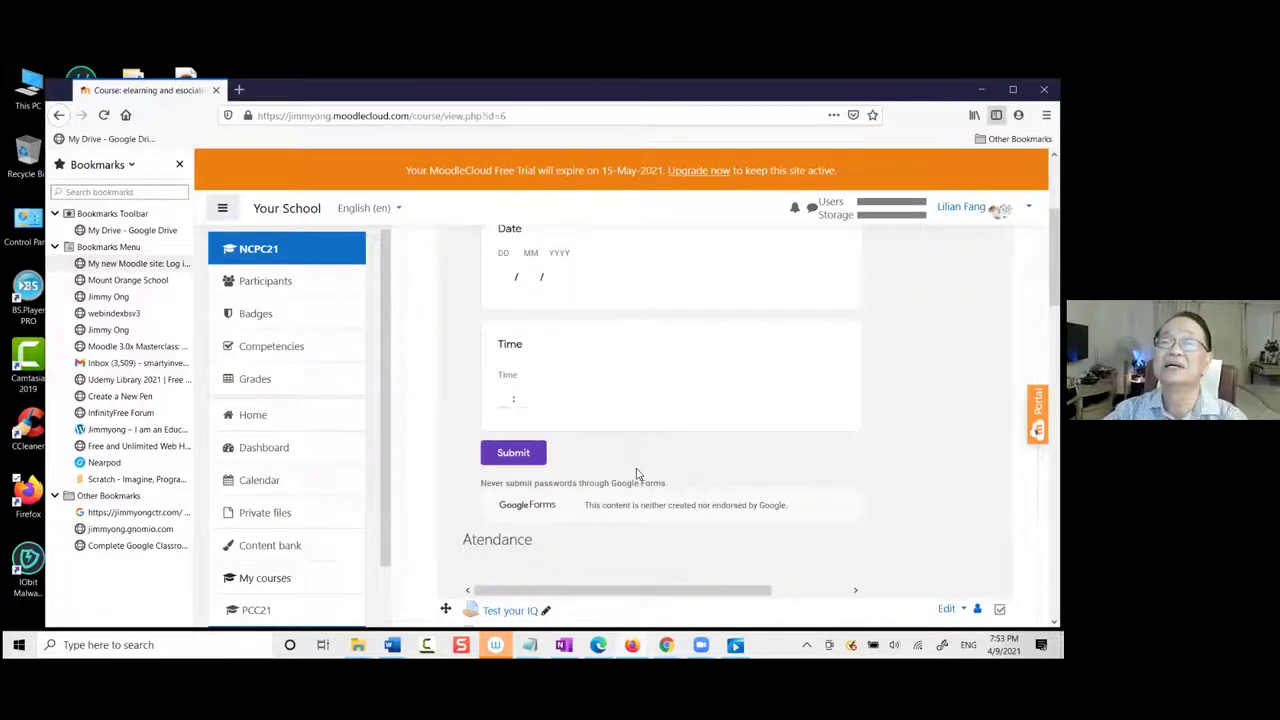
scroll(643, 462, up, 5)
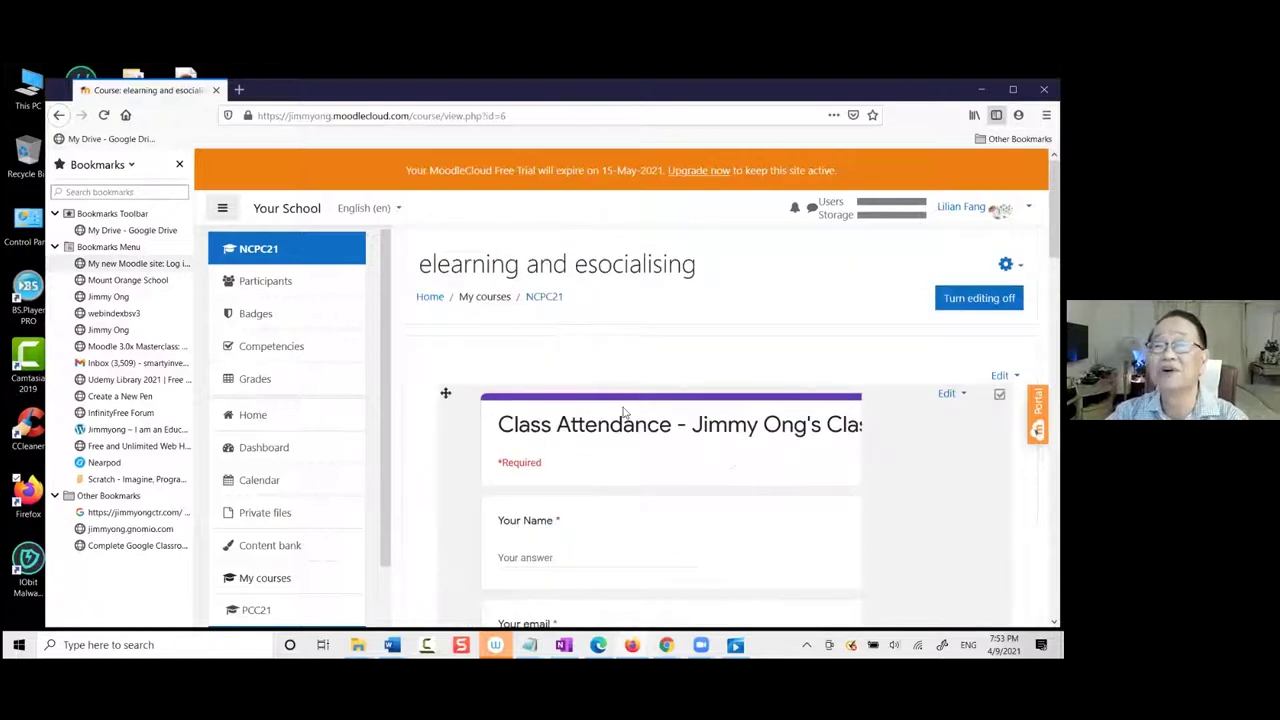
scroll(572, 280, down, 2)
scroll(578, 279, down, 4)
scroll(577, 290, up, 6)
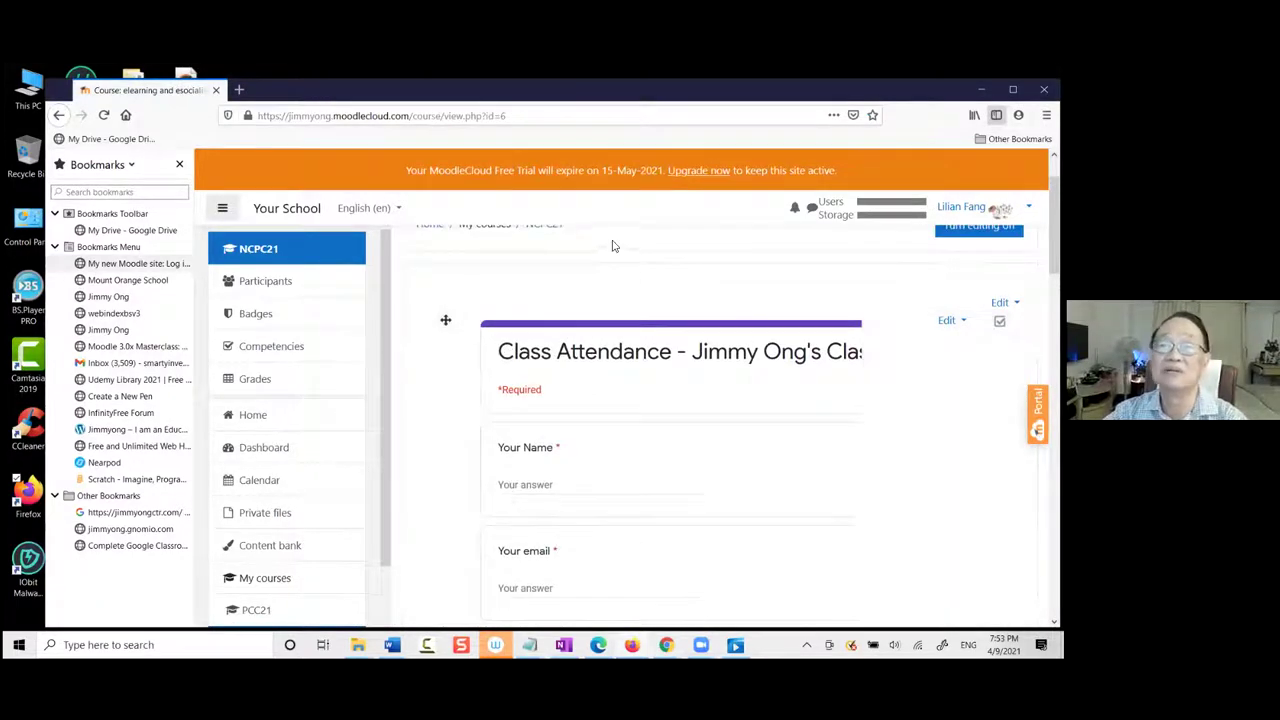
Open the NCPC21 course's participants list and review the enrolled users' roles, groups and last access
click(284, 289)
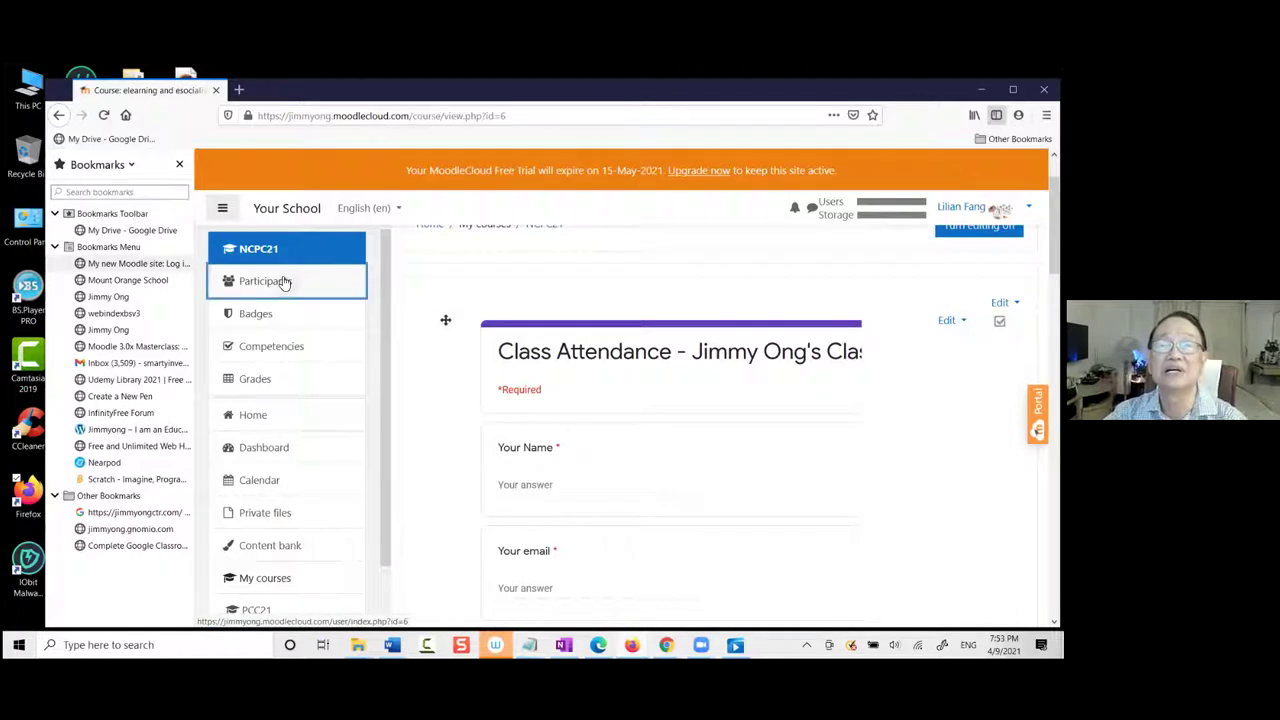
scroll(768, 386, down, 3)
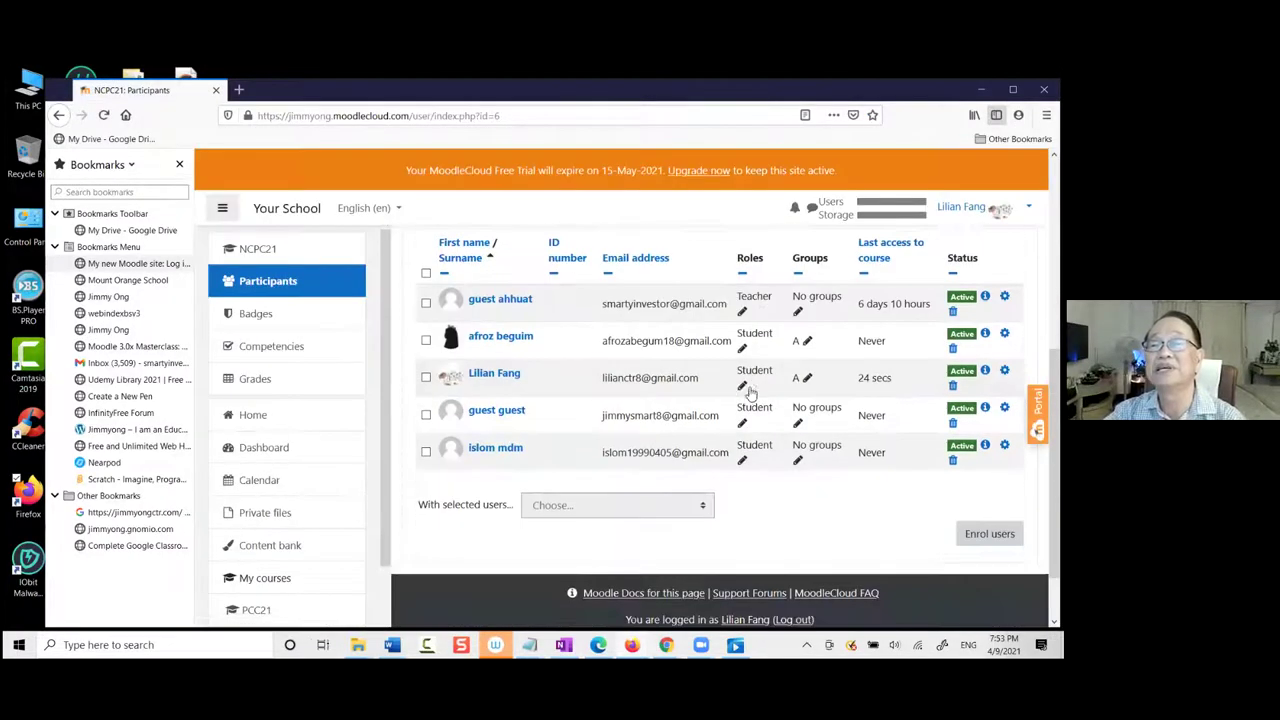
scroll(713, 369, up, 2)
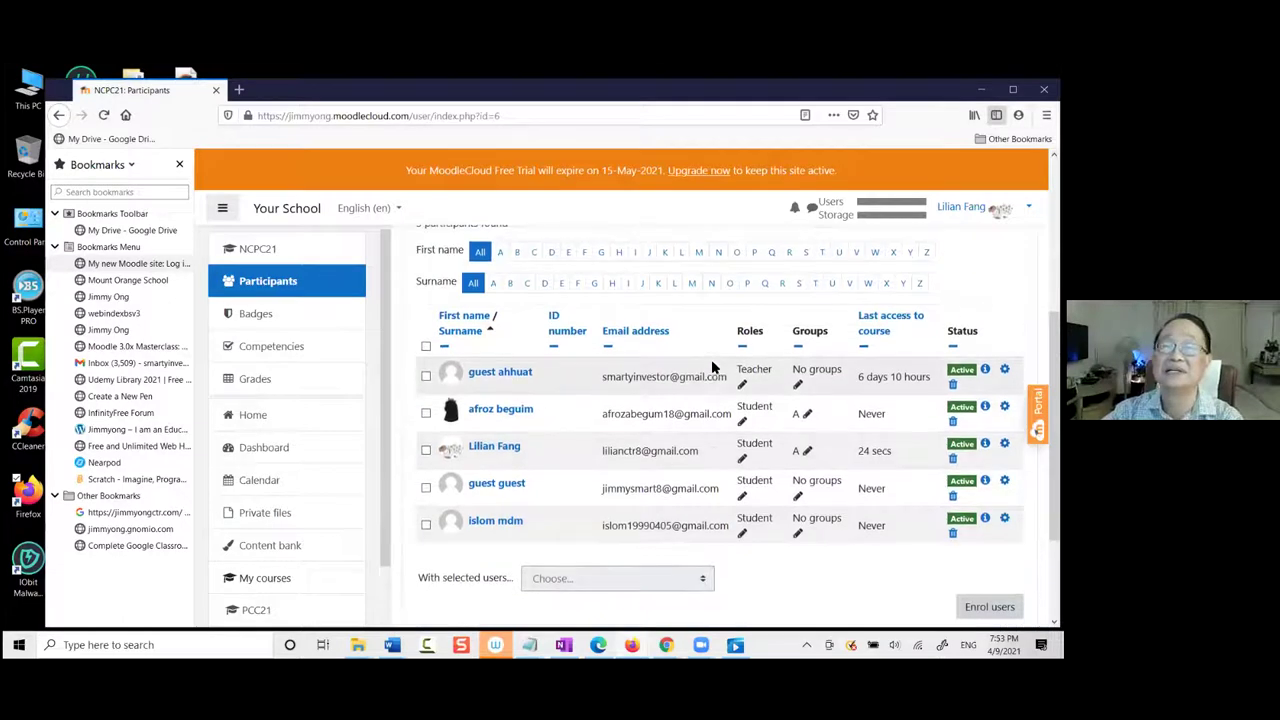
scroll(804, 393, down, 3)
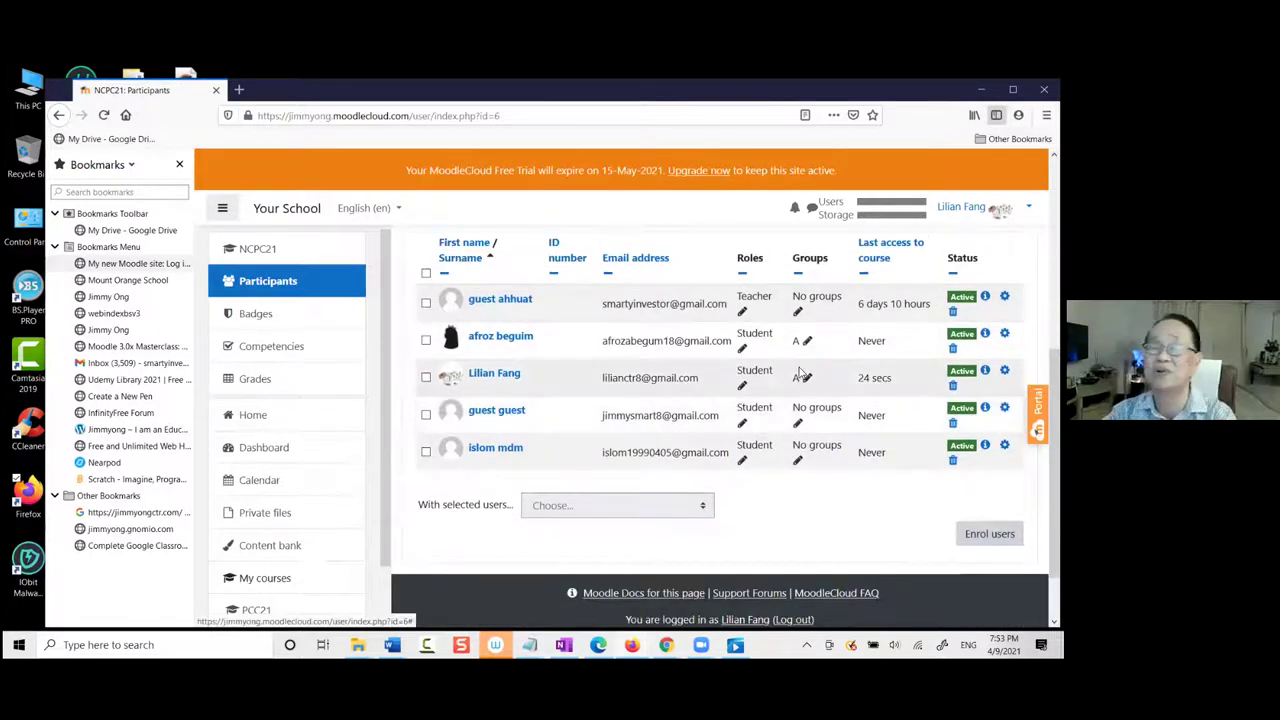
scroll(785, 368, up, 2)
scroll(537, 385, up, 2)
scroll(537, 385, down, 2)
scroll(316, 332, down, 2)
scroll(316, 332, down, 2)
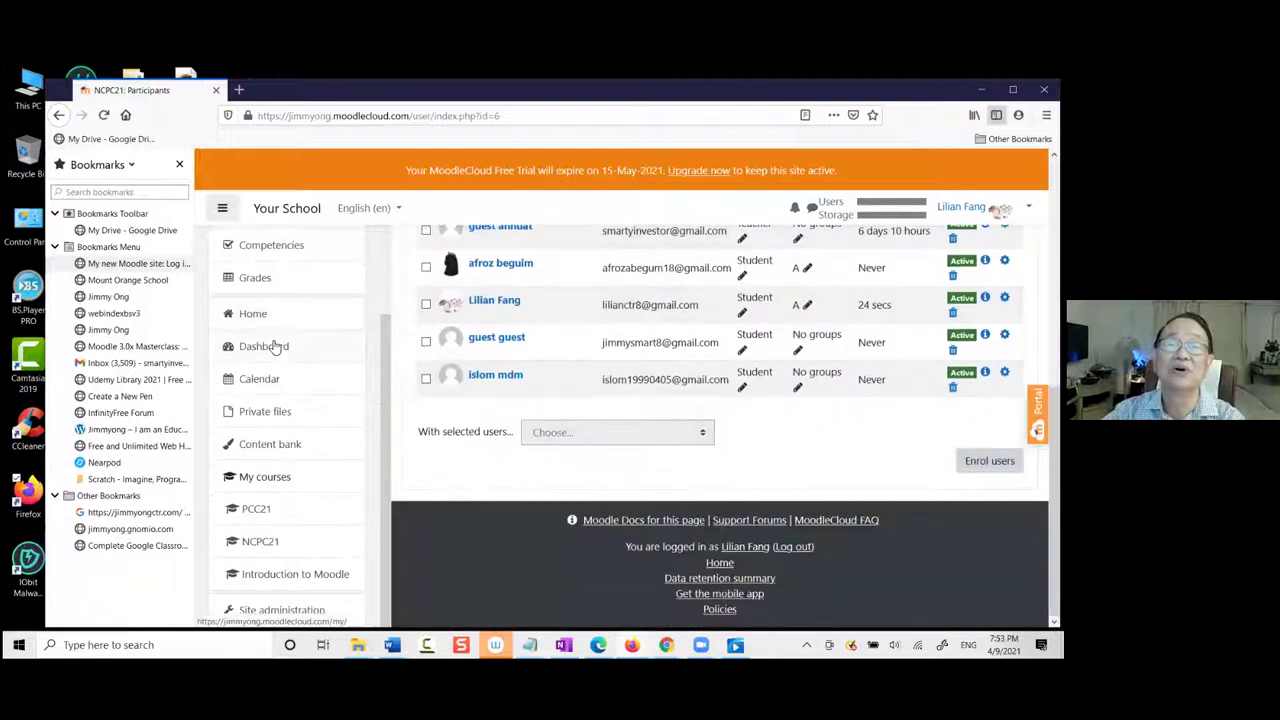
Look over the NCPC21 participants page once more and open the site administration page
scroll(280, 375, up, 2)
scroll(703, 308, up, 5)
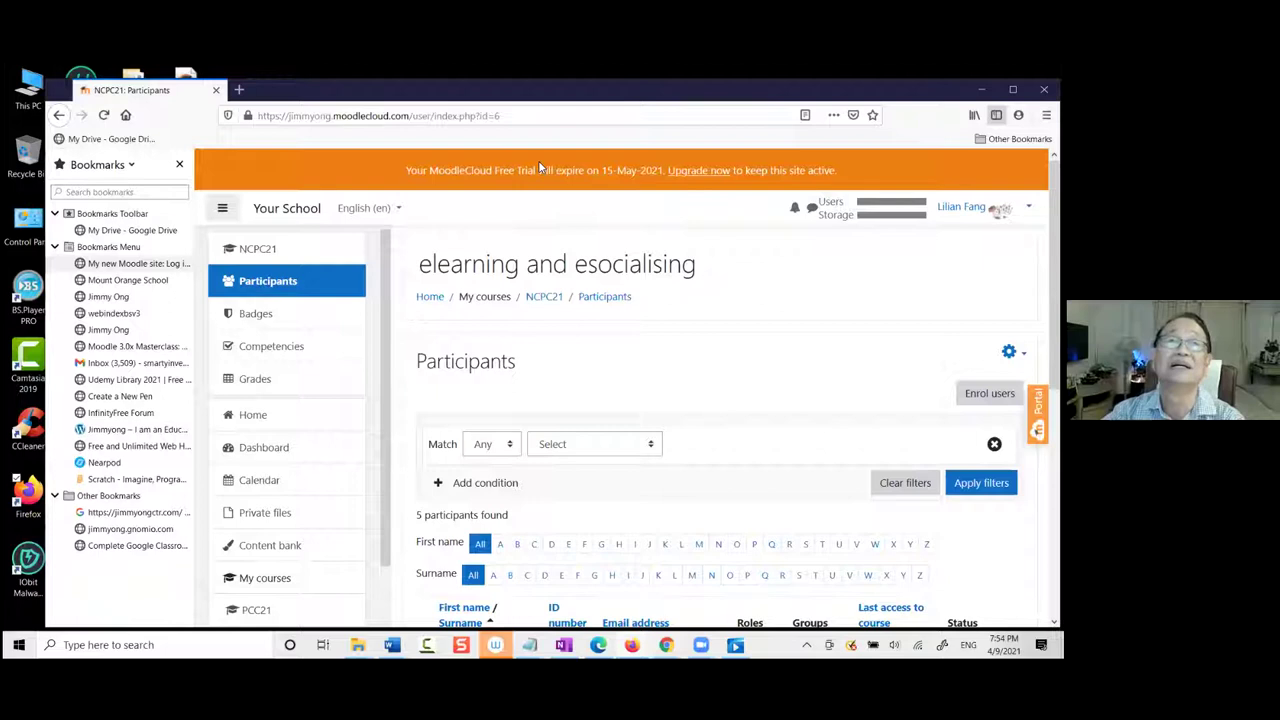
scroll(687, 326, down, 3)
scroll(687, 326, down, 3)
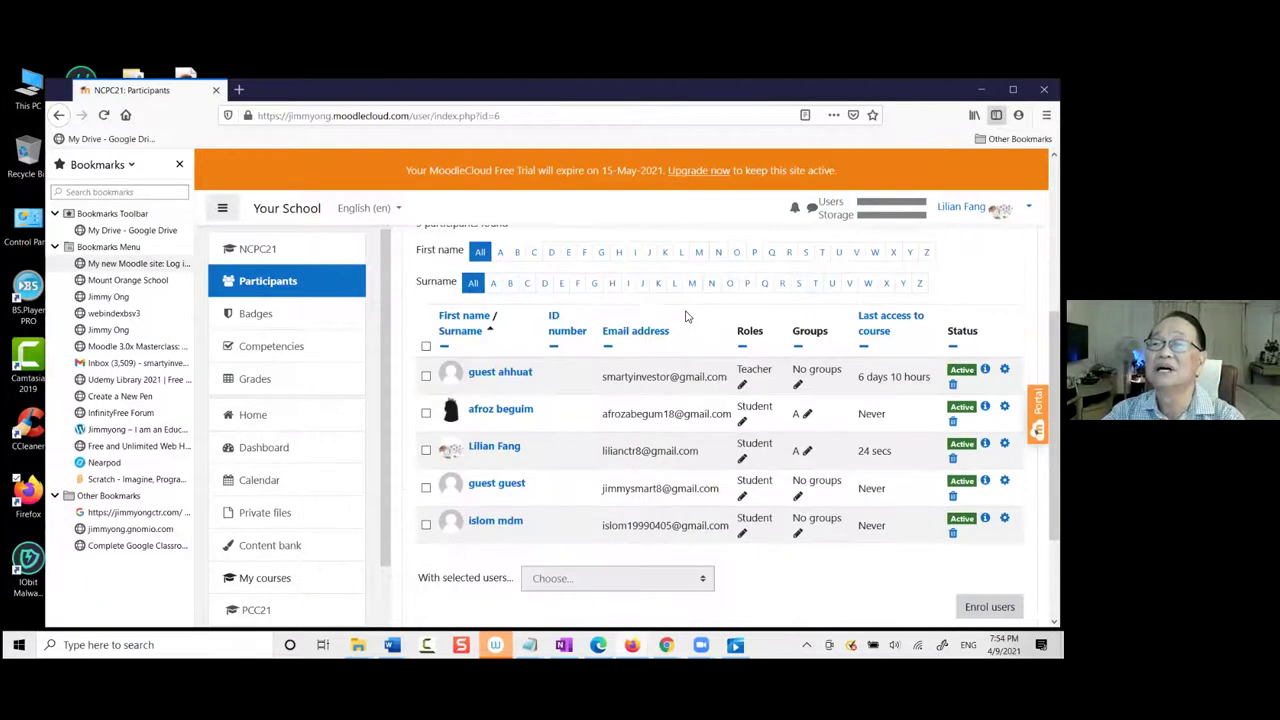
scroll(688, 318, up, 3)
scroll(285, 418, down, 6)
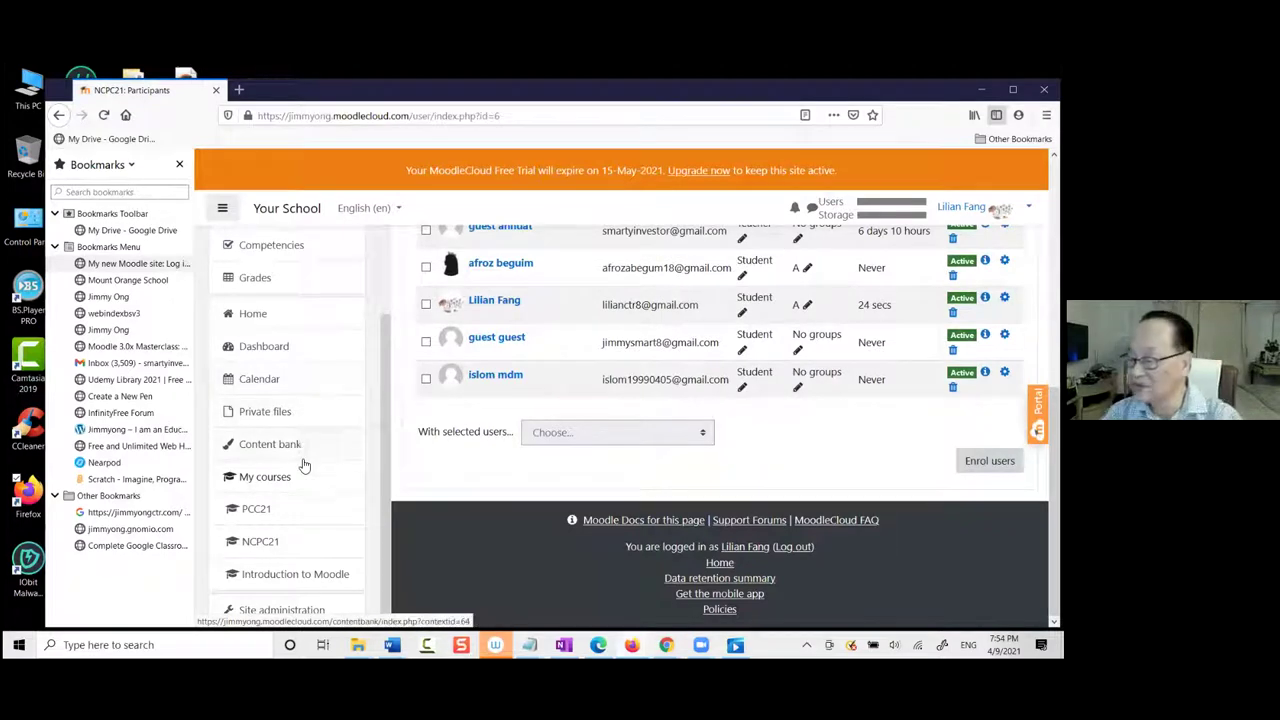
click(270, 611)
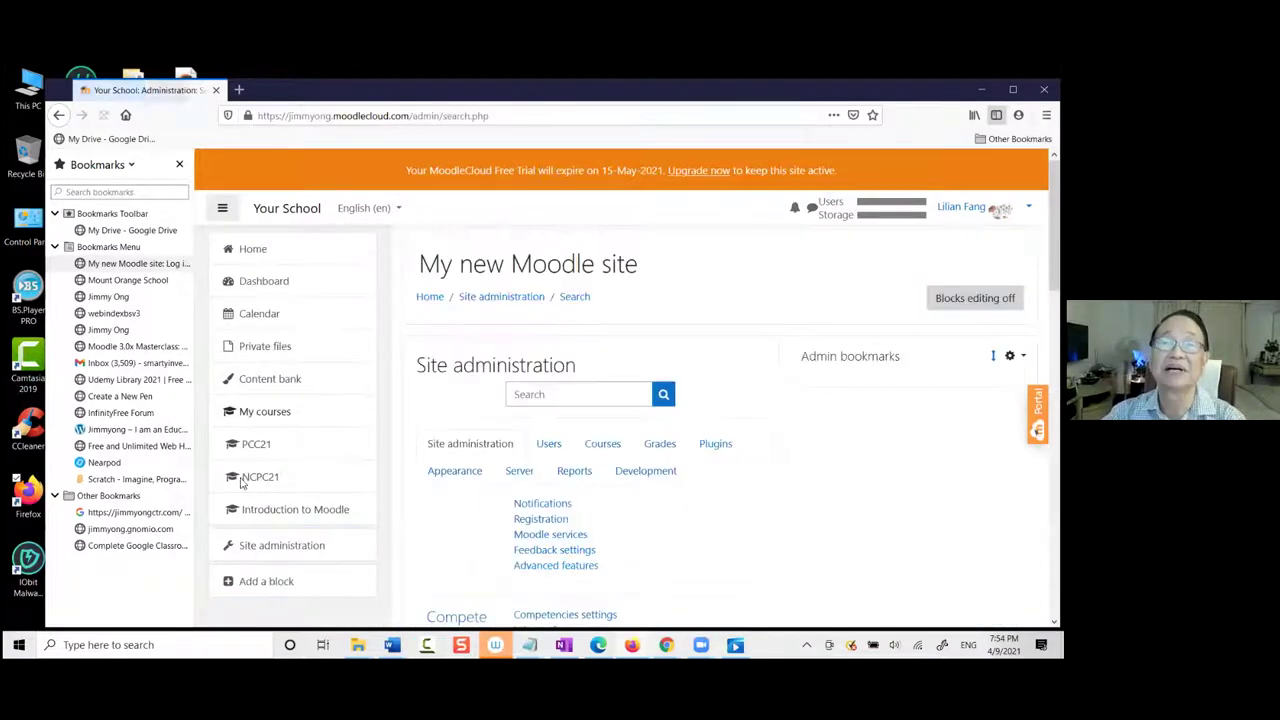
Show the course management options within site administration
scroll(305, 372, down, 3)
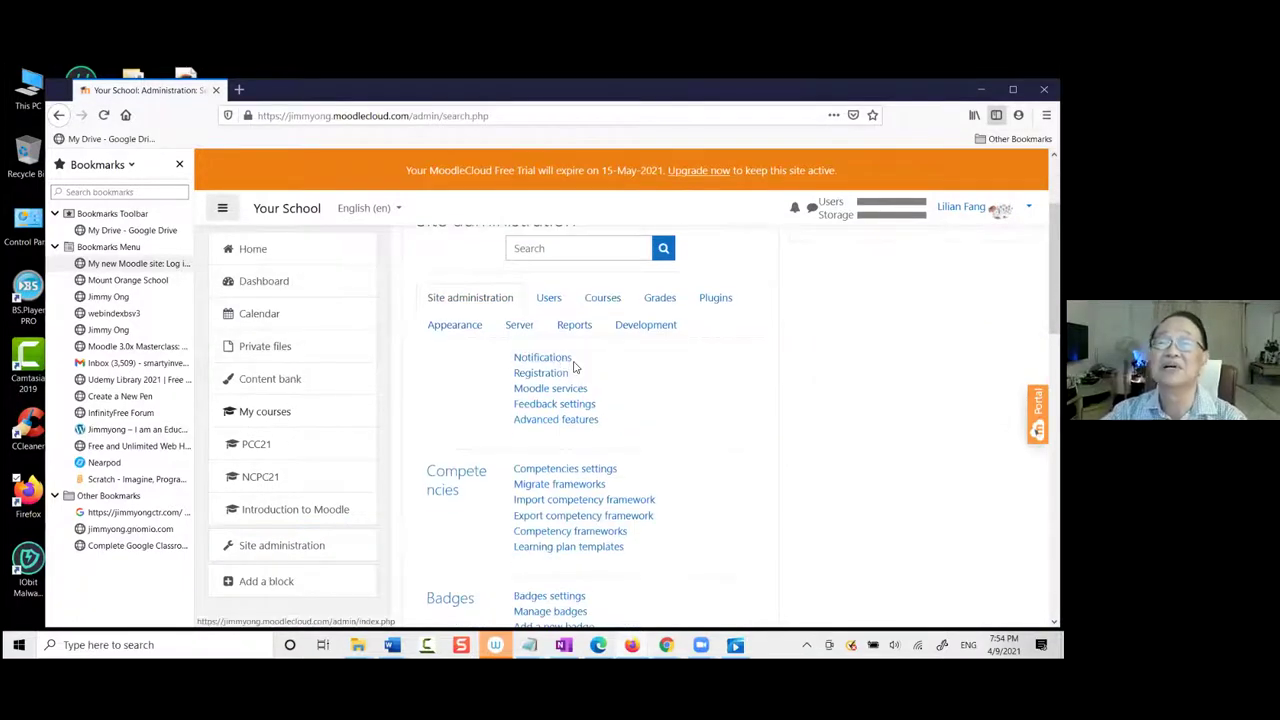
click(603, 297)
scroll(594, 381, down, 3)
scroll(594, 381, up, 3)
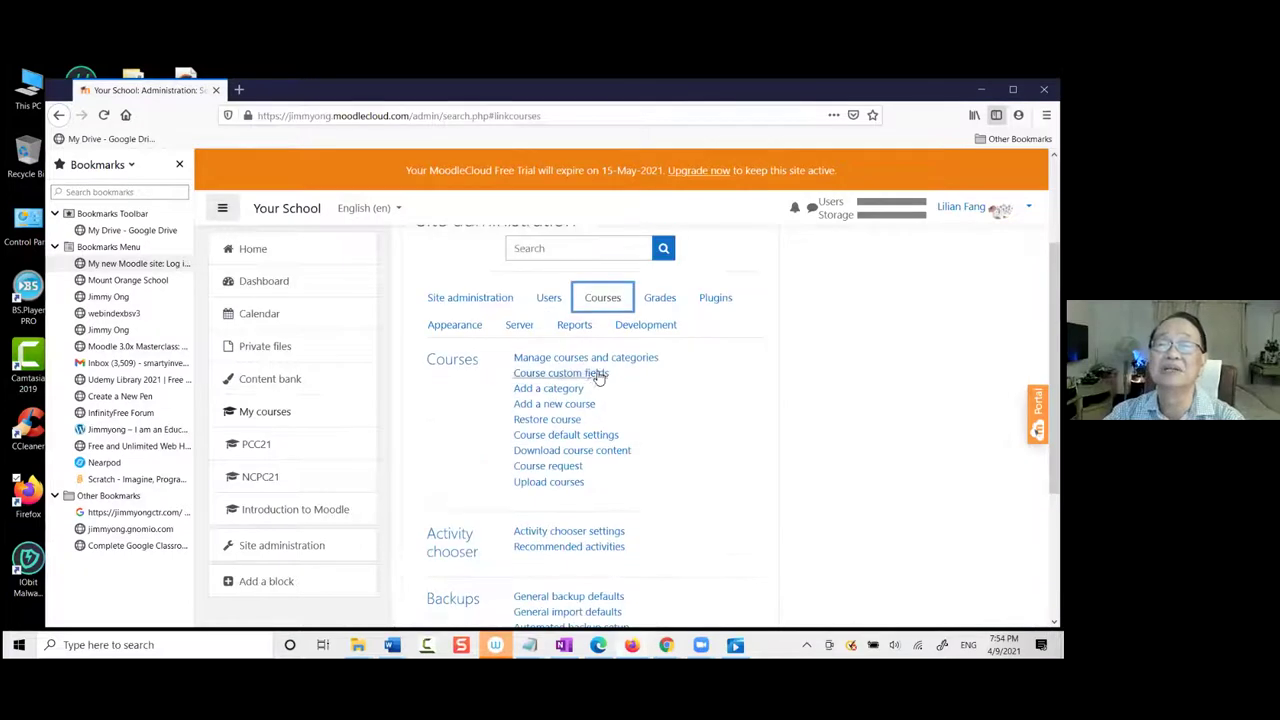
click(575, 406)
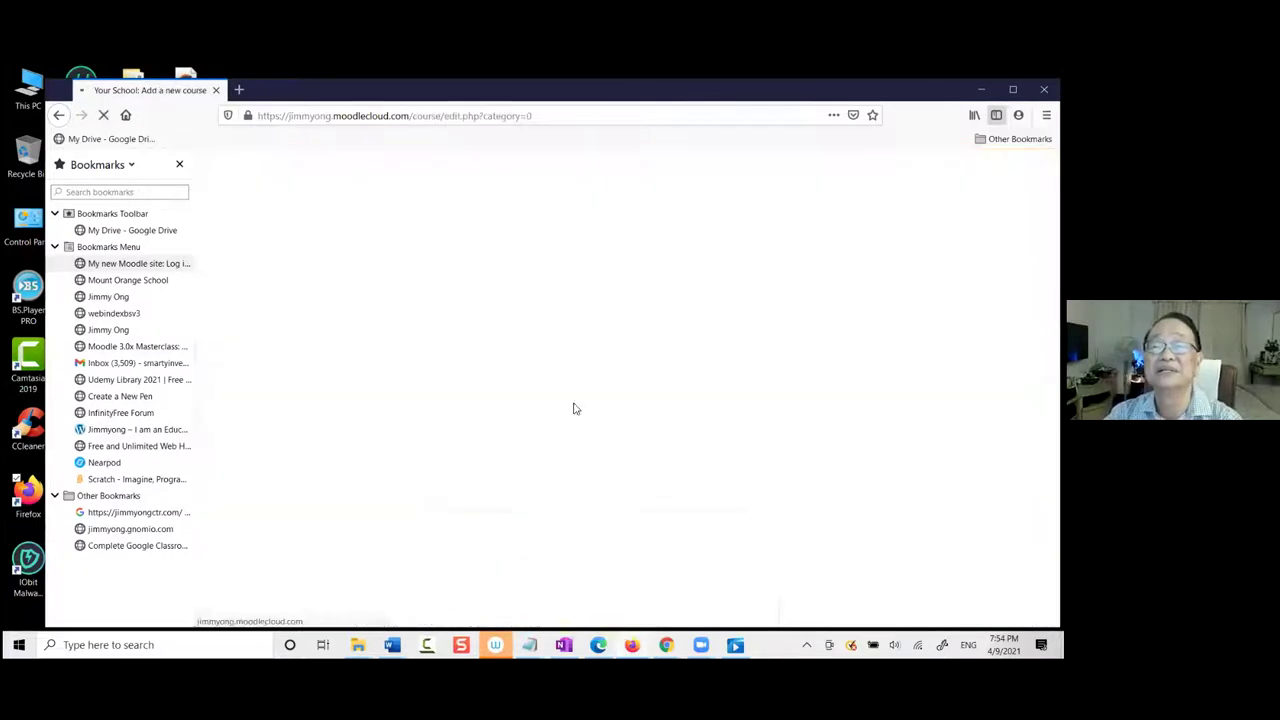
click(605, 435)
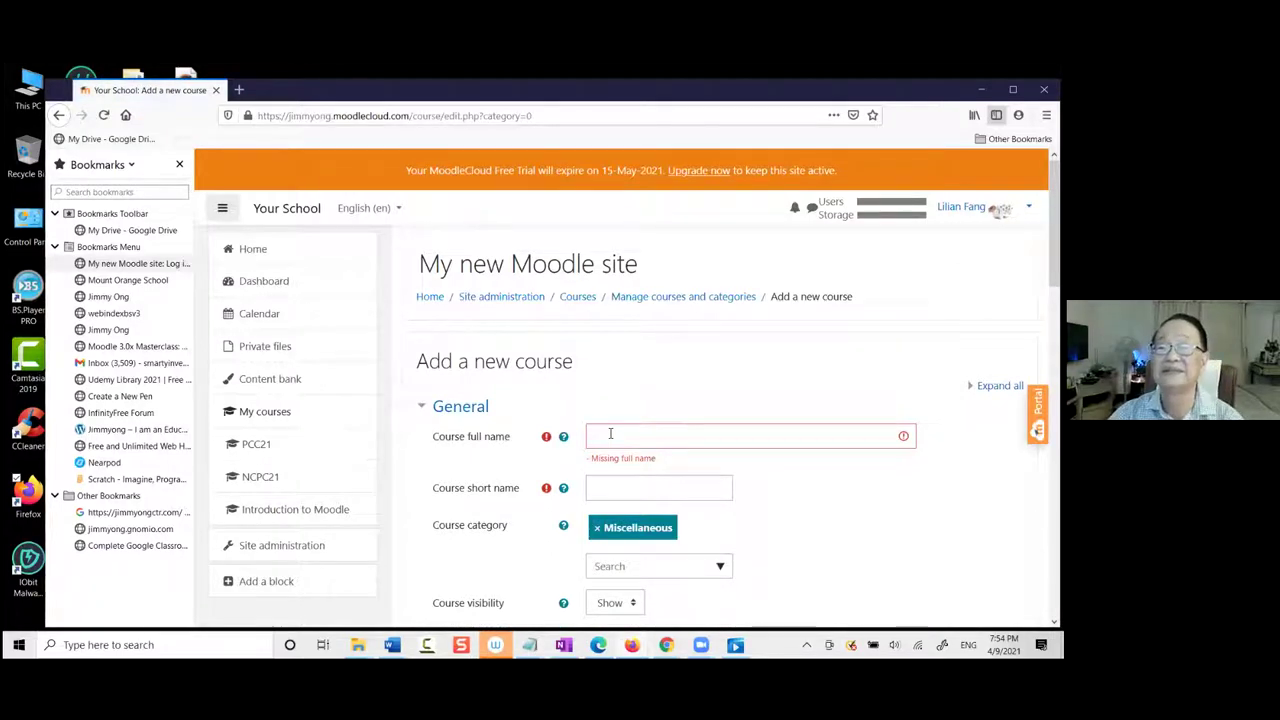
click(601, 432)
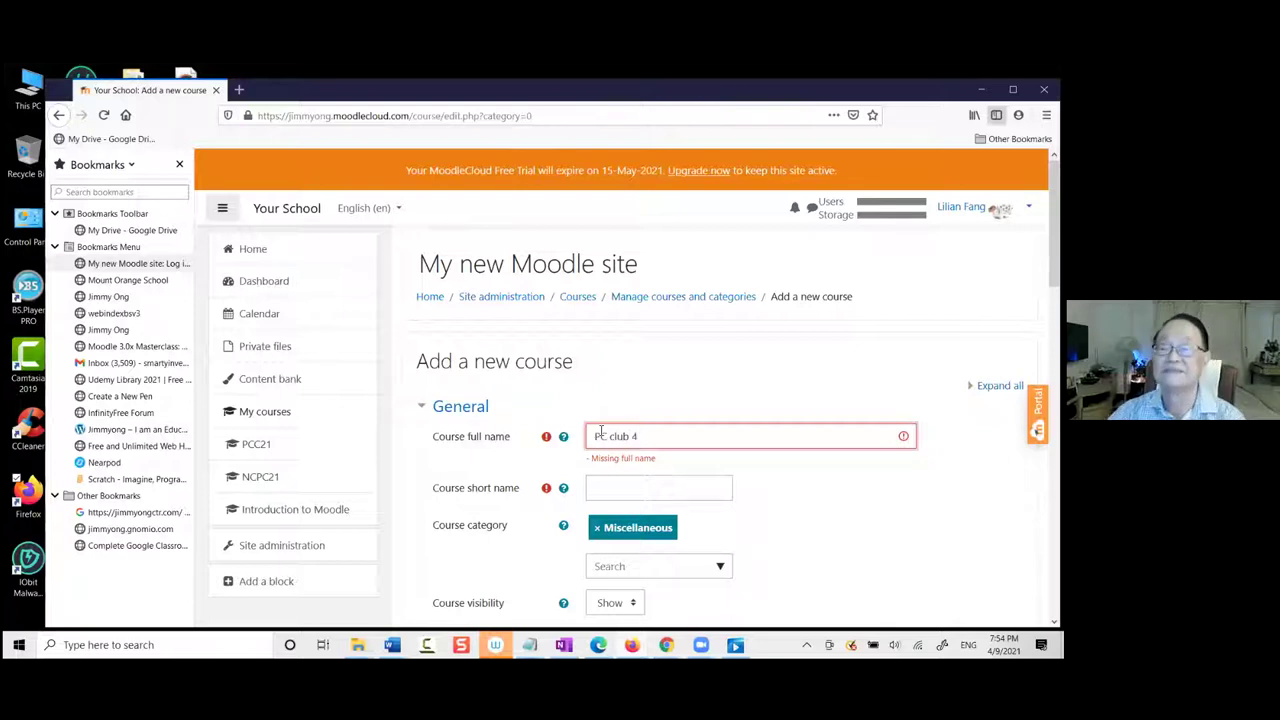
click(606, 490)
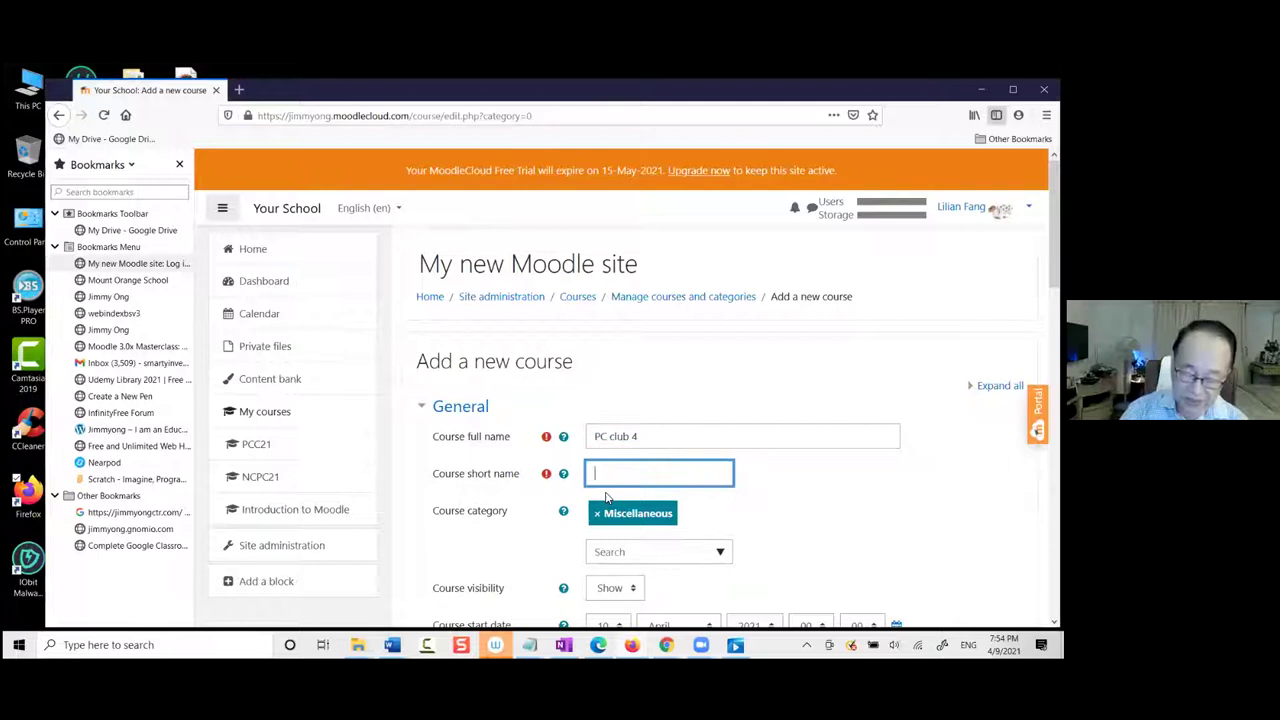
key(ctrl+p)
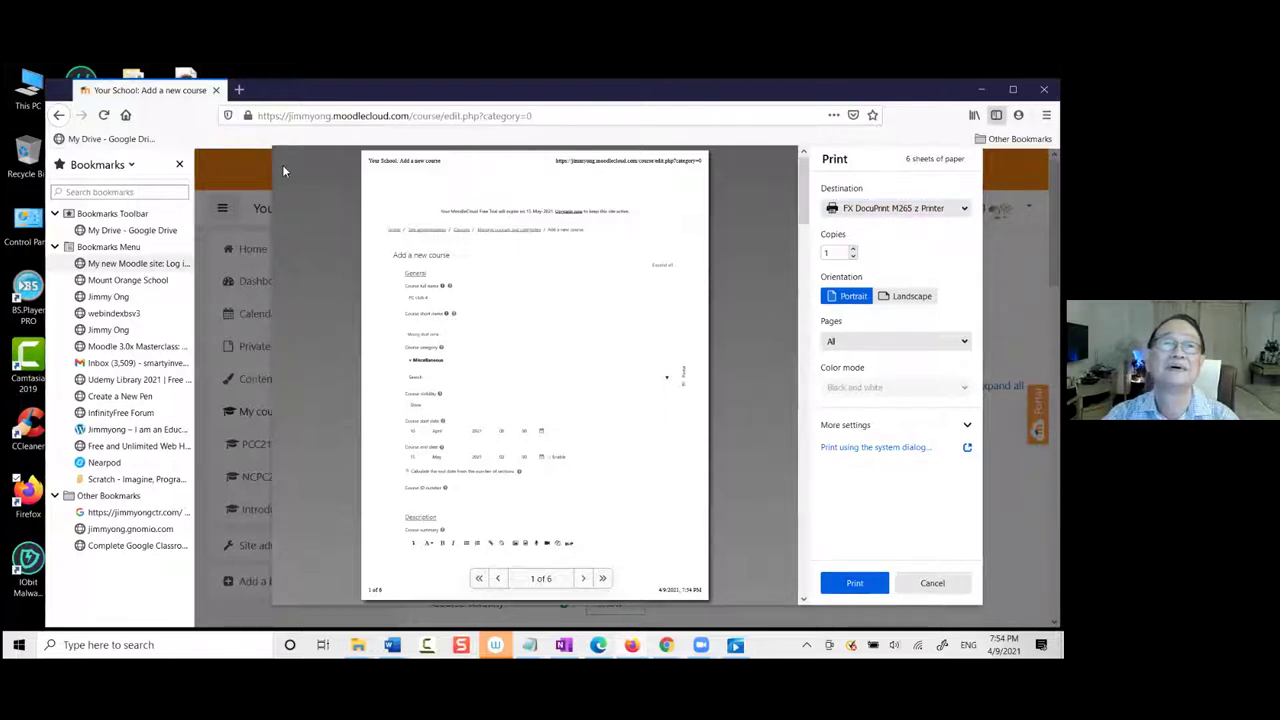
scroll(643, 500, down, 10)
scroll(718, 412, up, 10)
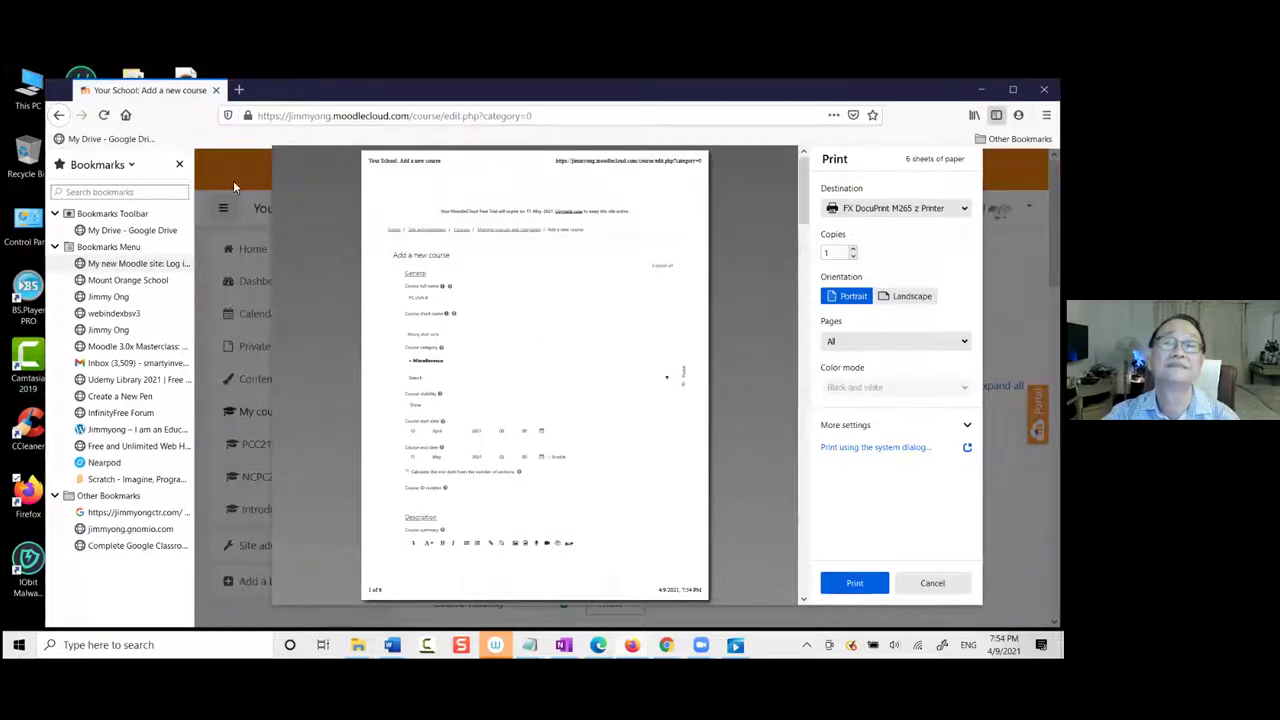
scroll(781, 540, down, 6)
scroll(776, 520, up, 6)
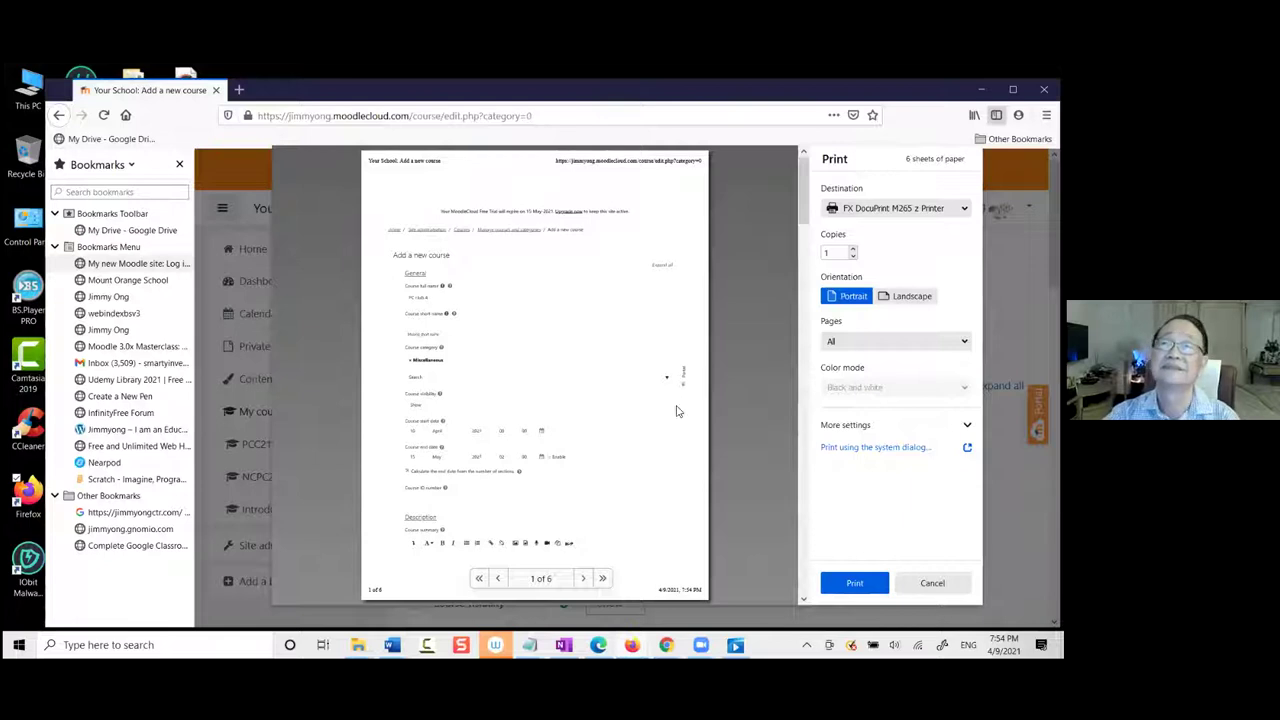
scroll(337, 500, down, 20)
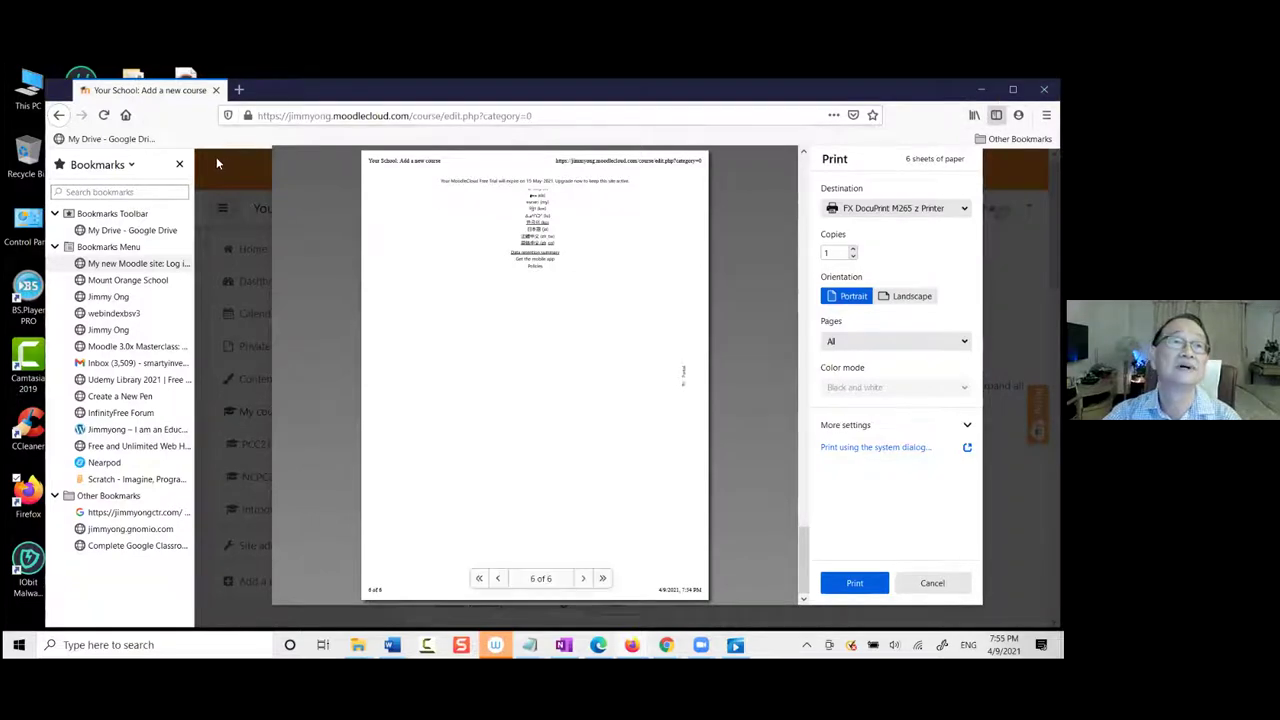
click(140, 263)
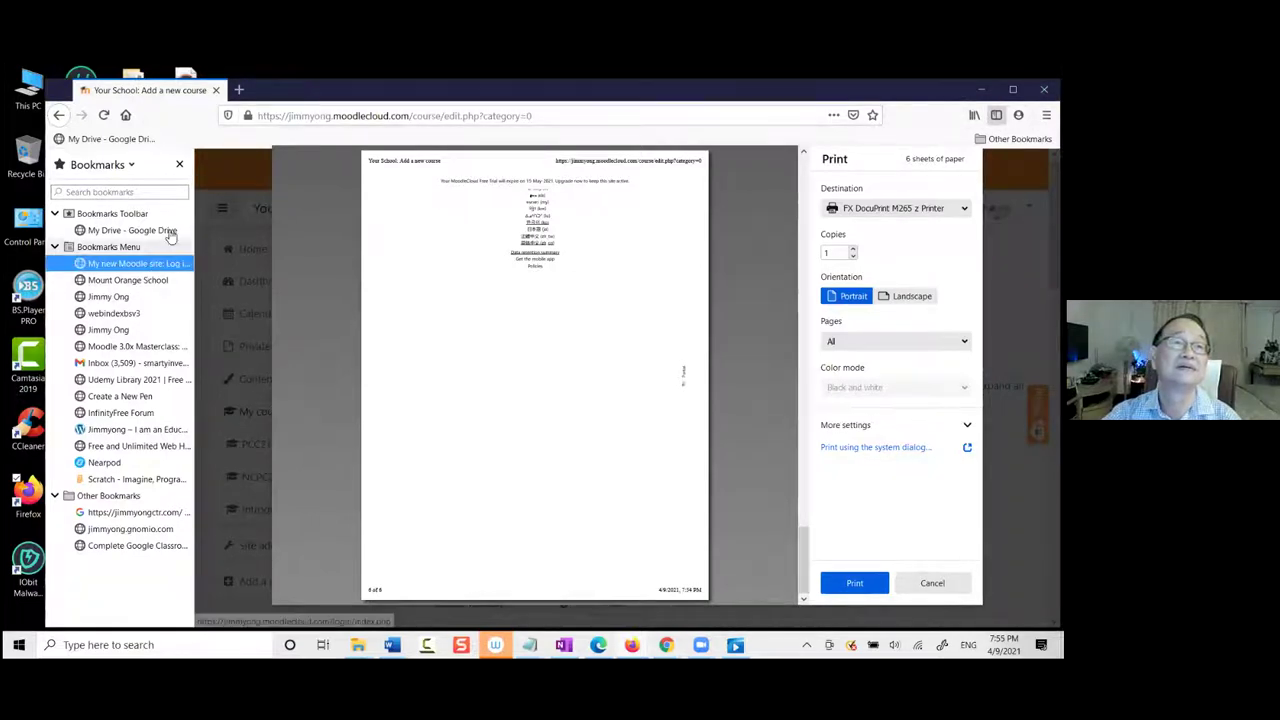
Close the bookmarks sidebar, and leave the print preview for a fresh Add a new course form
click(180, 164)
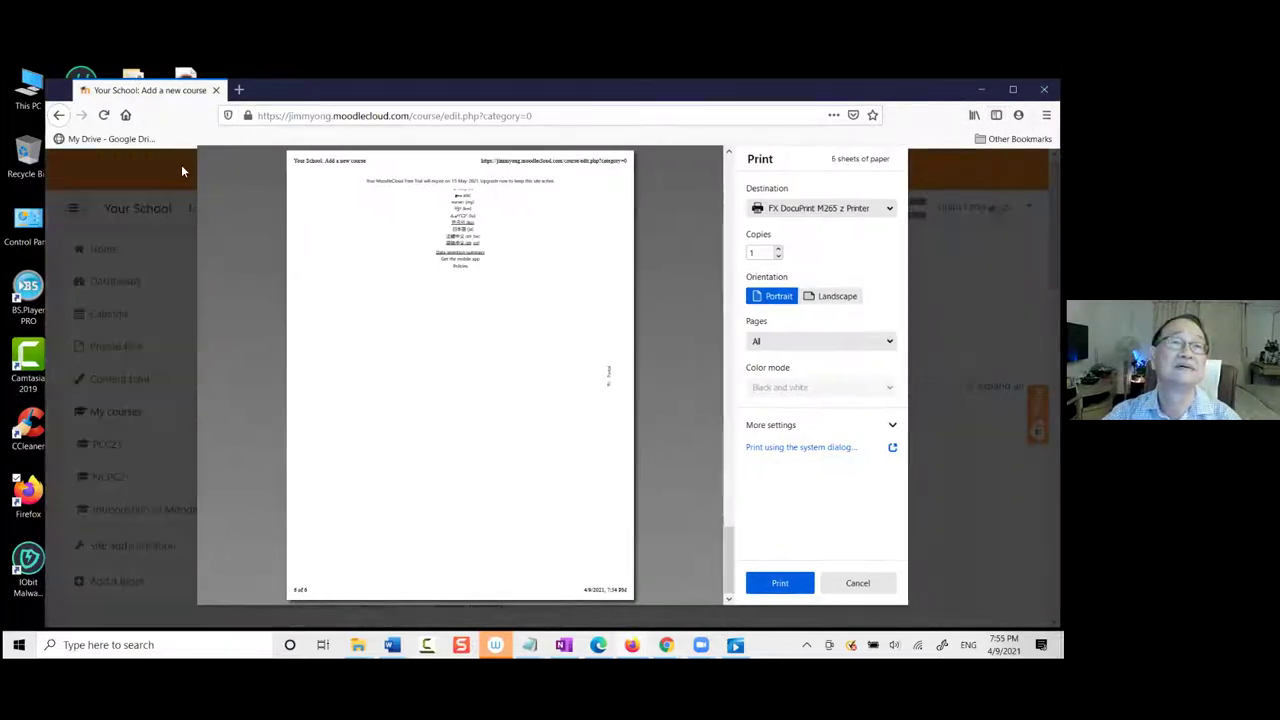
click(58, 115)
click(451, 406)
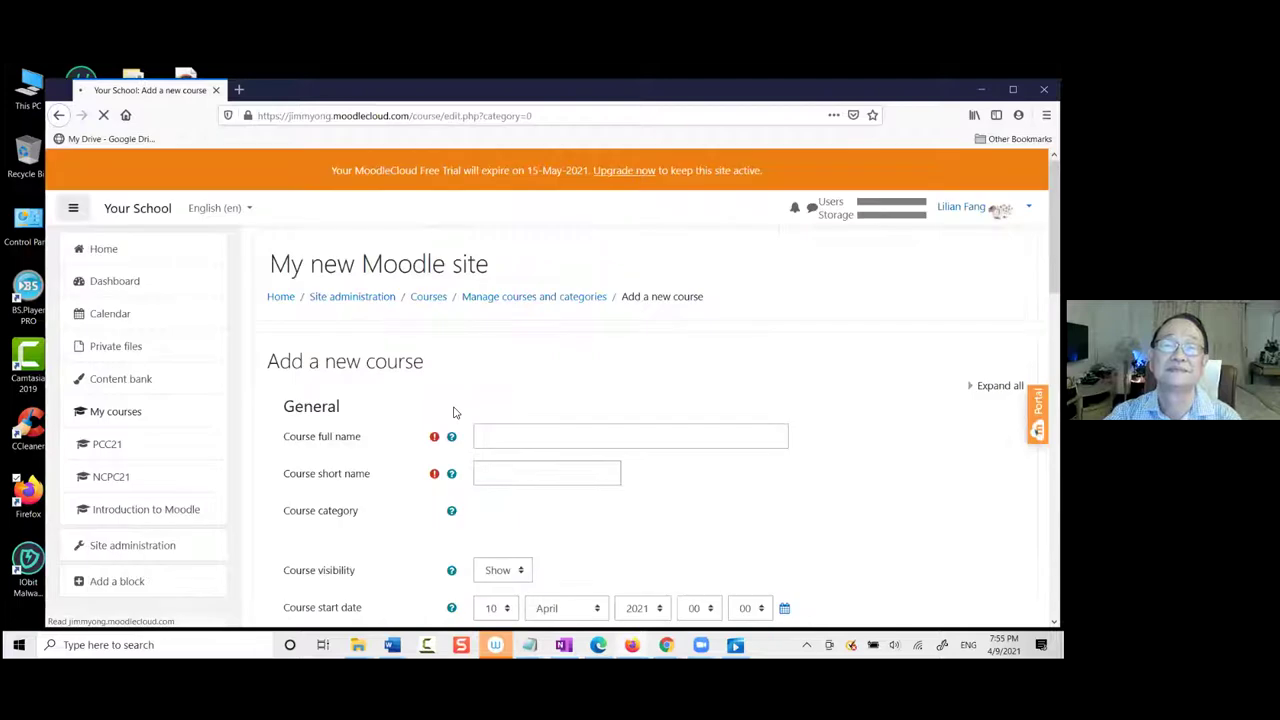
Create a course with the full name PC club 4 and short name PC421, saving and displaying it
click(500, 434)
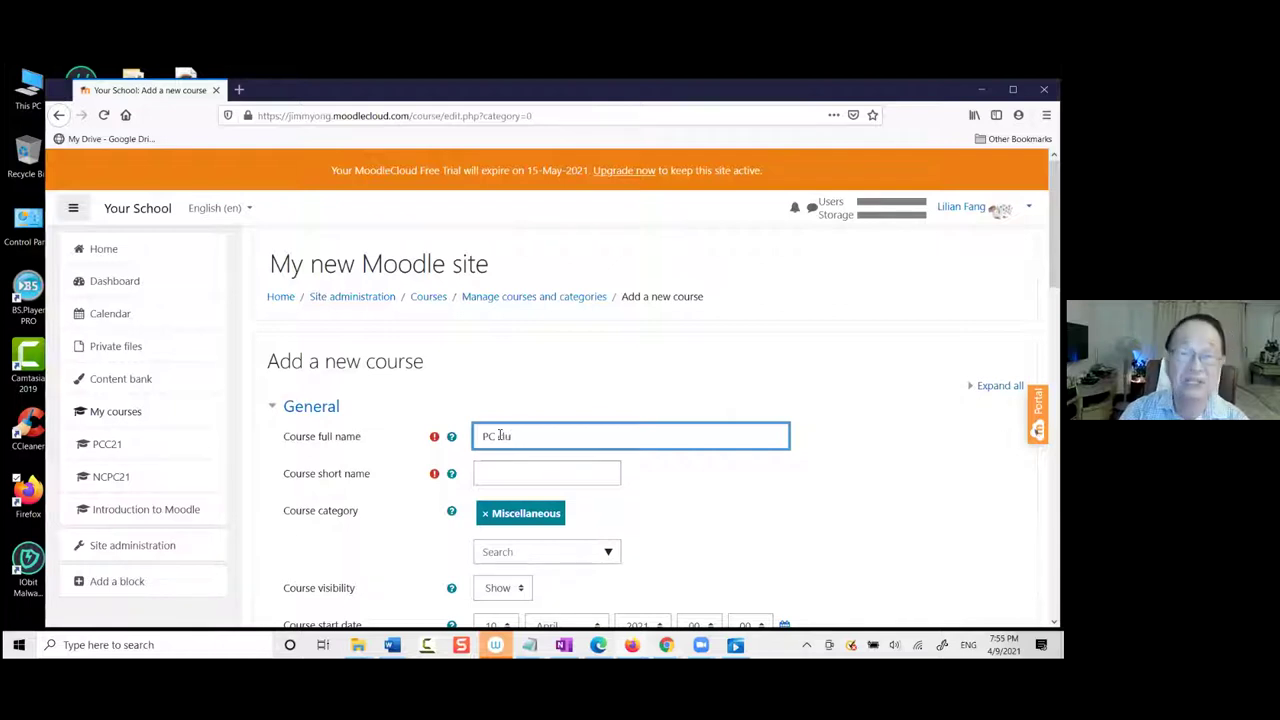
text(PC Club 4)
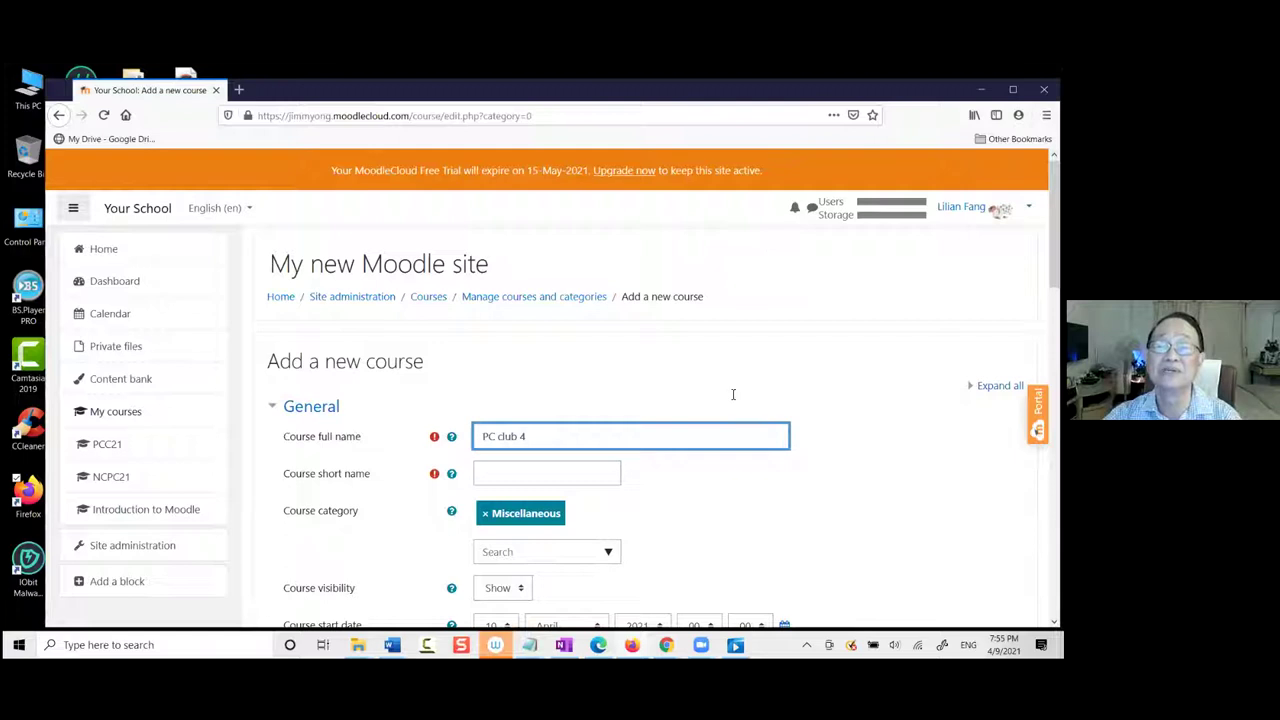
click(520, 470)
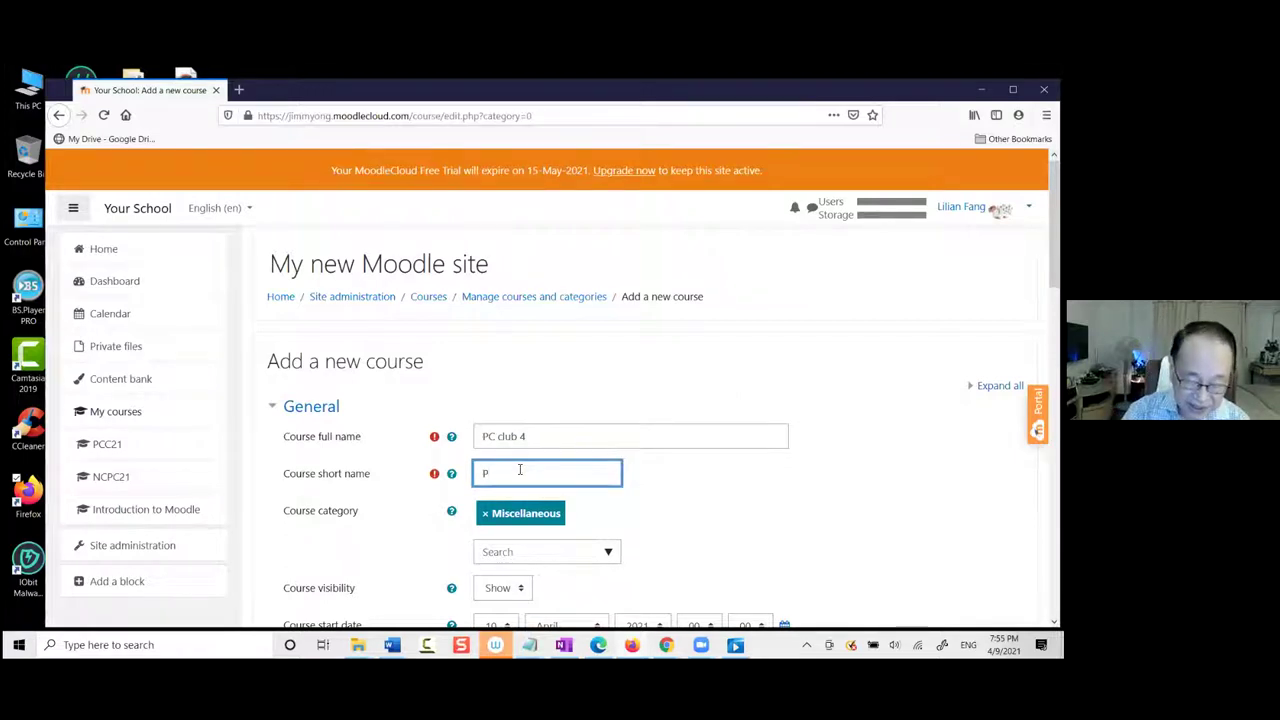
text(PC421)
scroll(612, 272, down, 10)
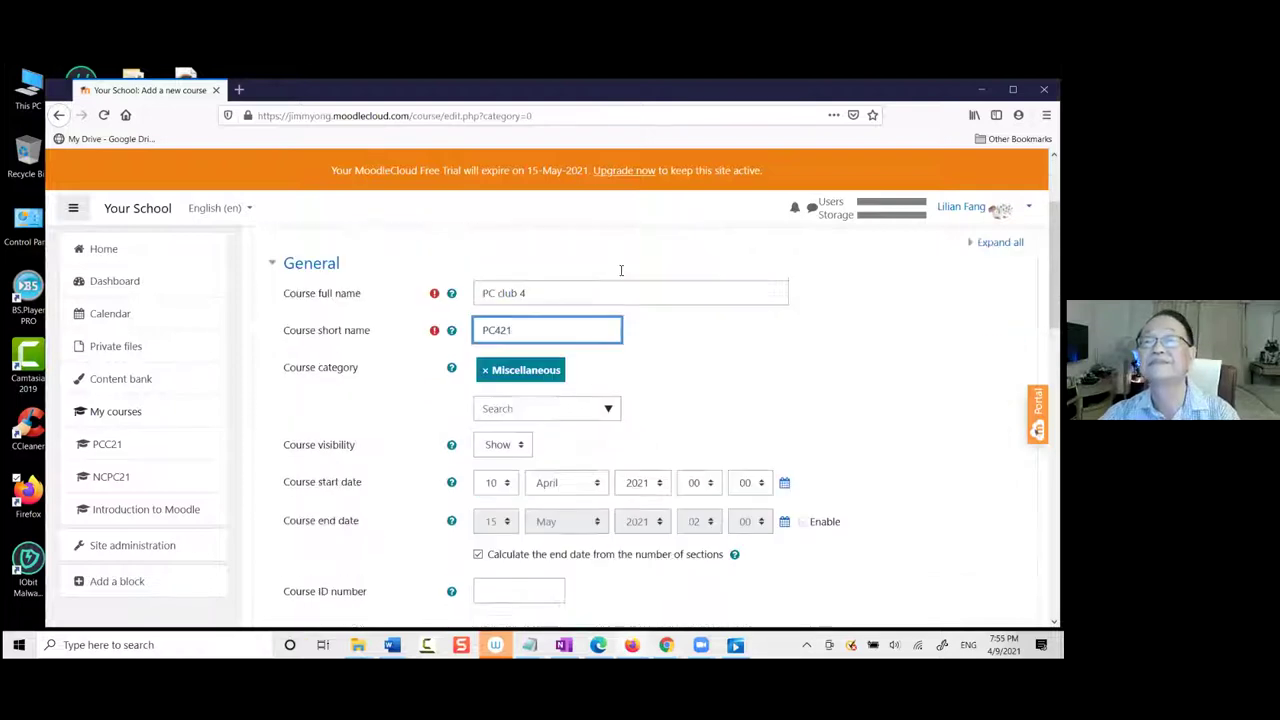
scroll(586, 378, down, 5)
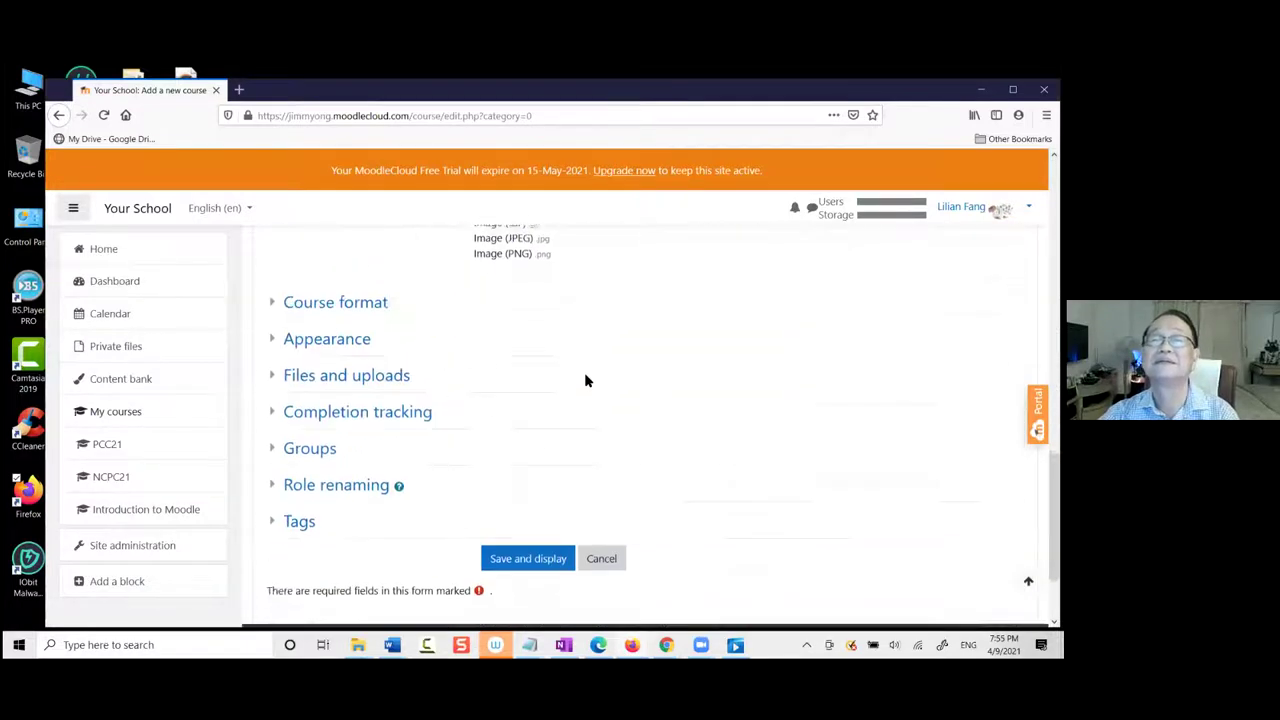
click(536, 434)
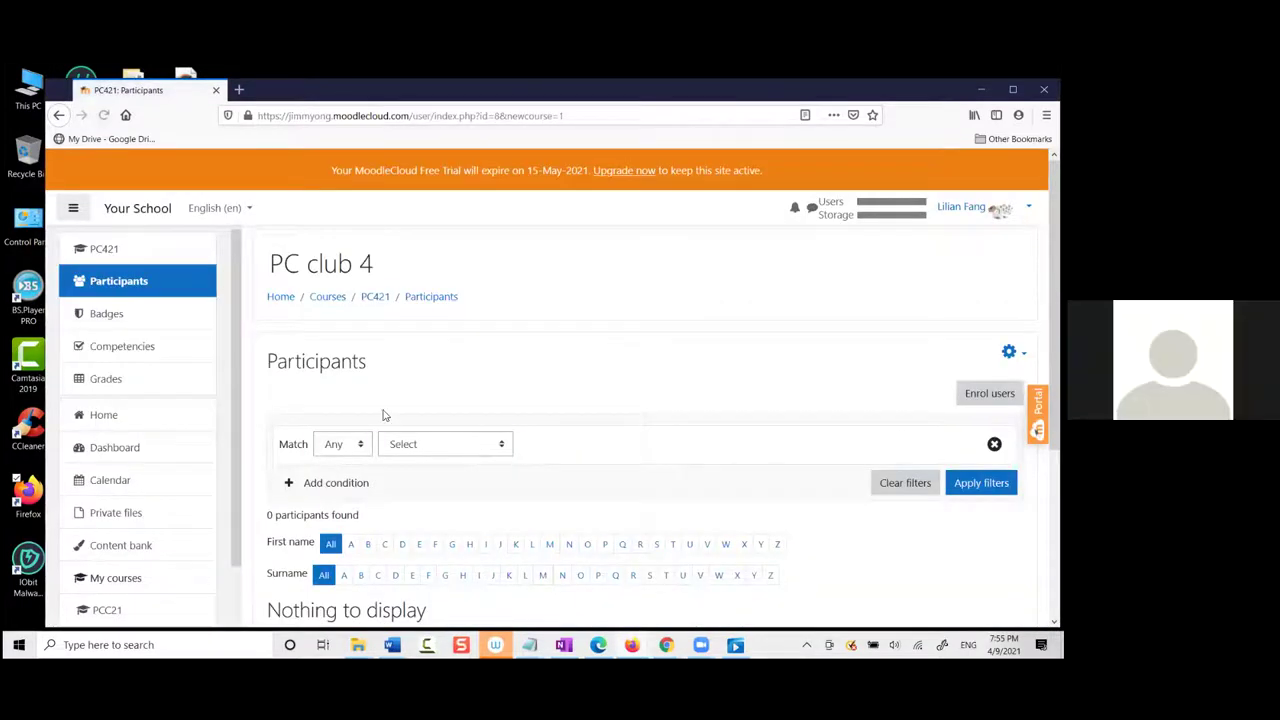
Open the site's list of all courses and review the listed courses and their teachers
click(327, 298)
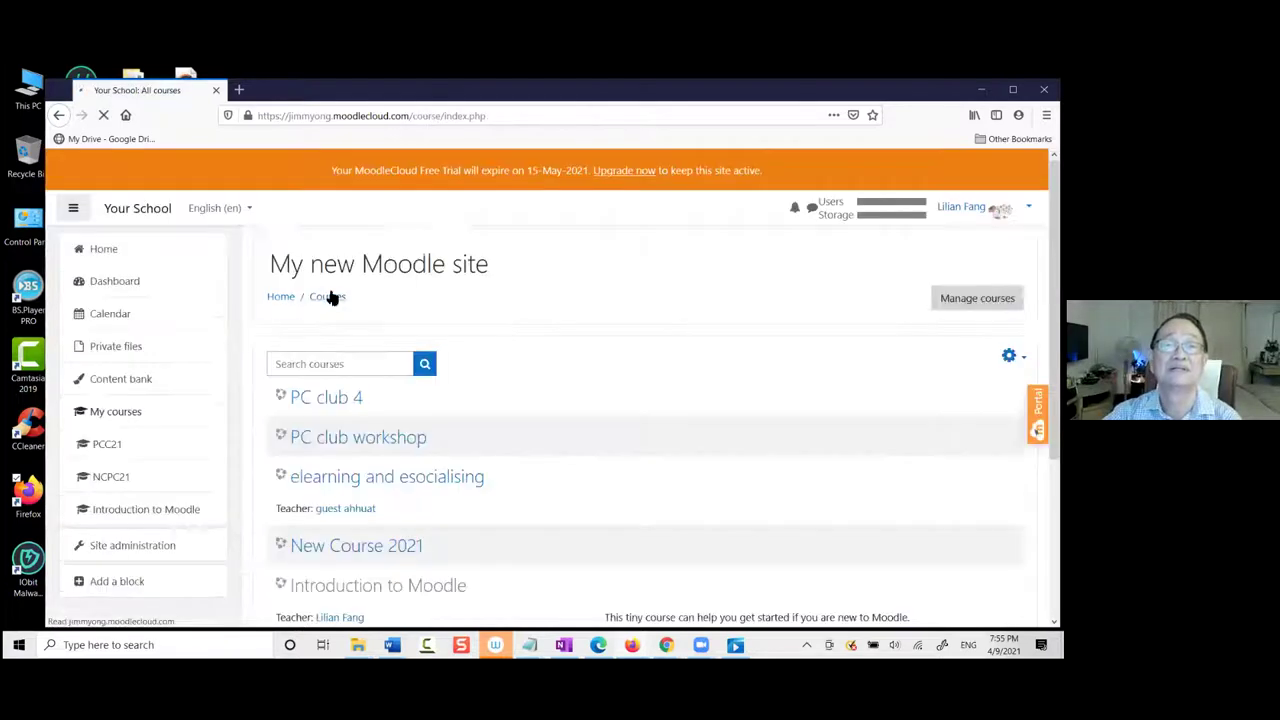
scroll(330, 335, down, 1)
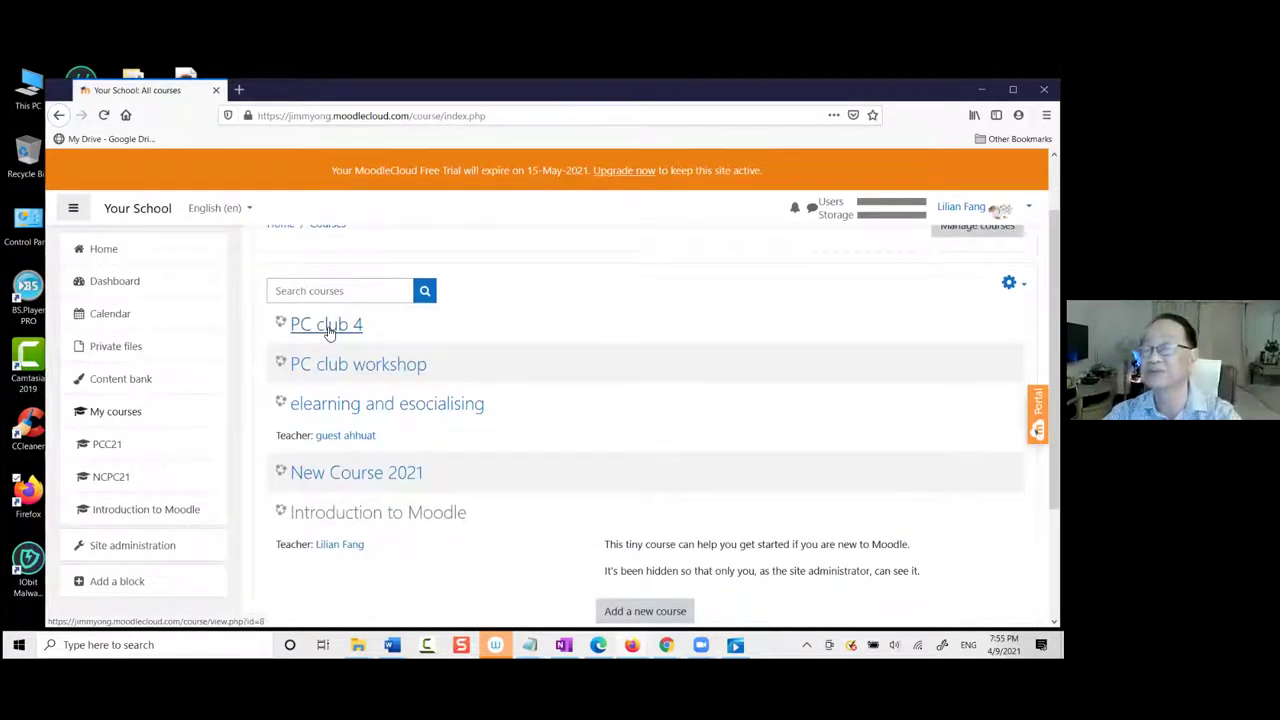
scroll(331, 332, down, 3)
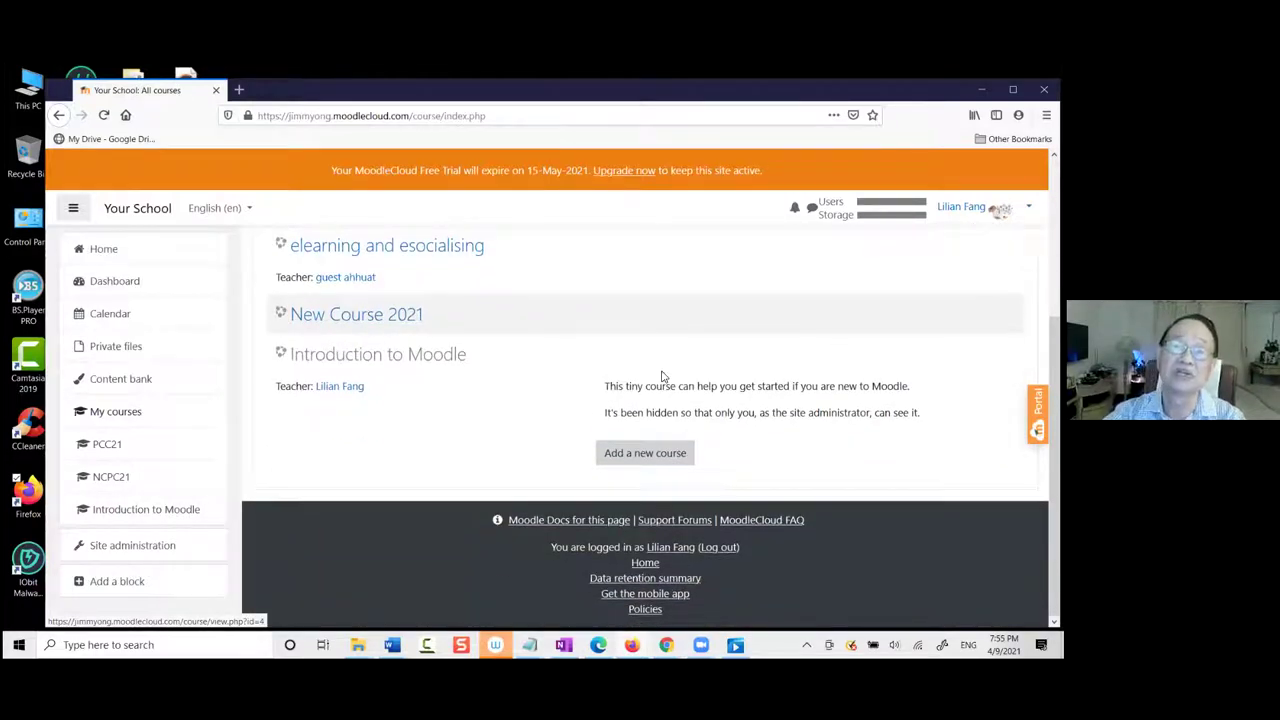
scroll(664, 377, up, 3)
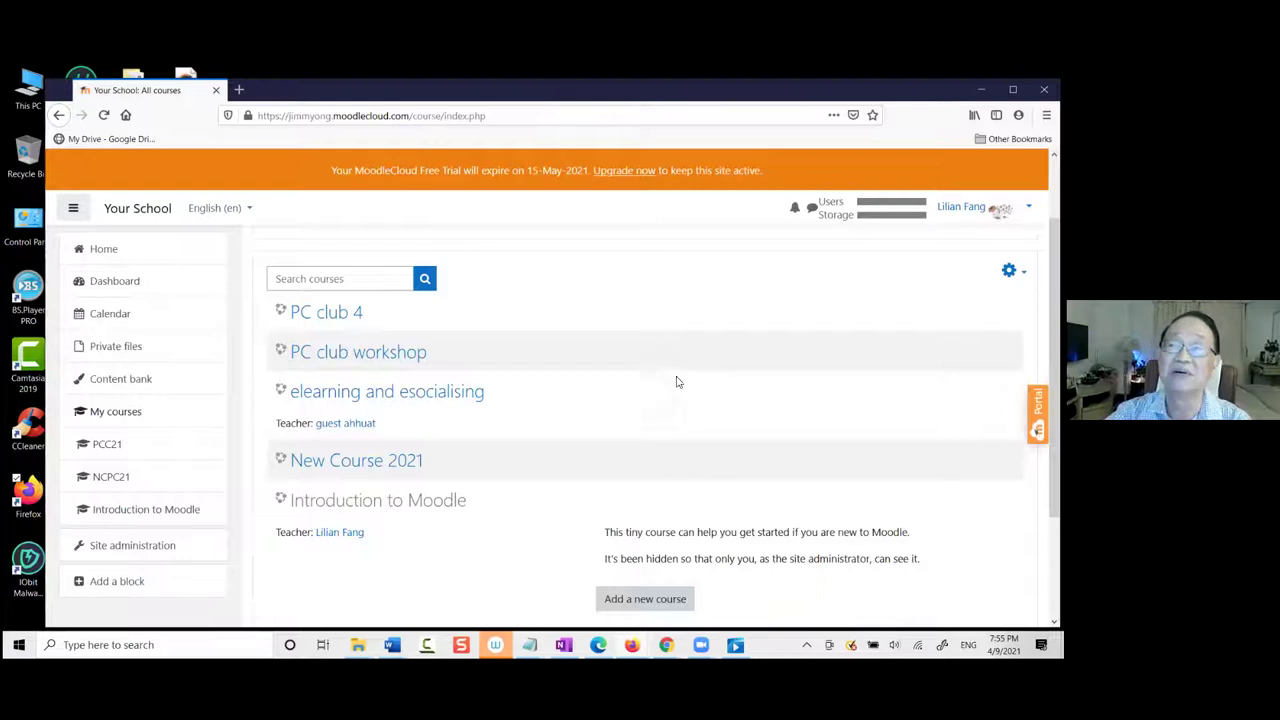
scroll(676, 382, down, 3)
scroll(519, 384, up, 5)
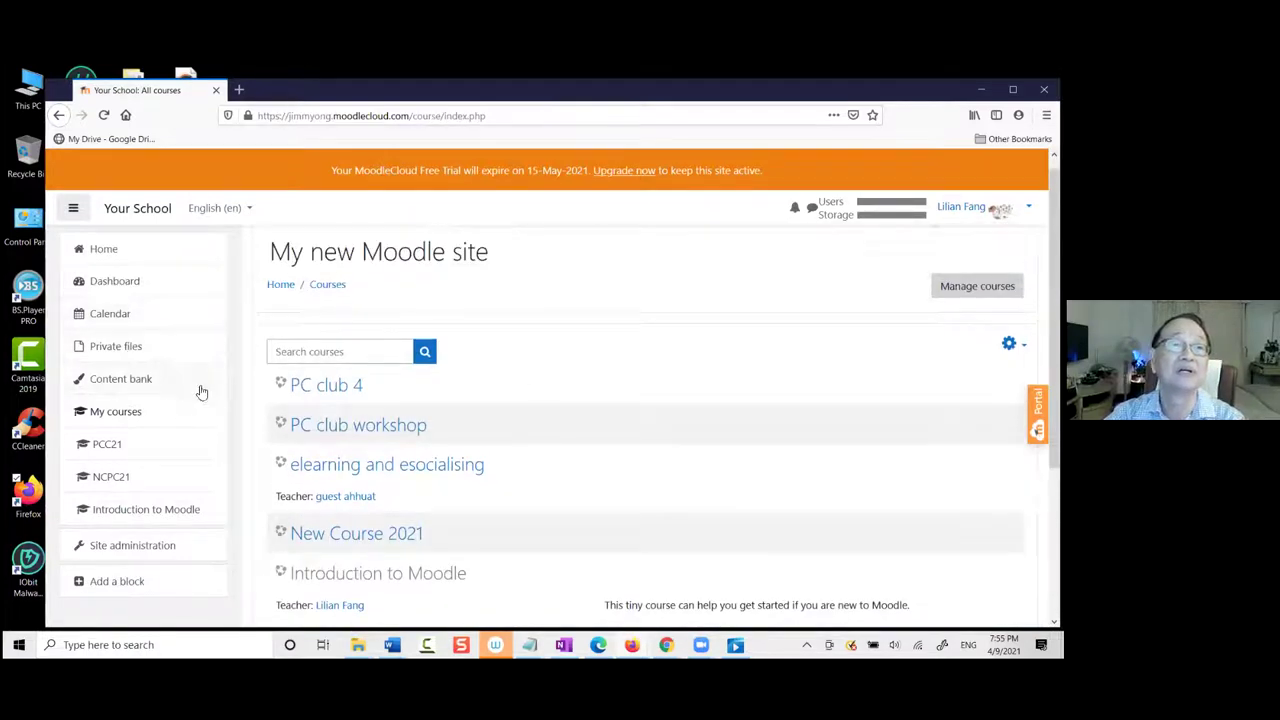
scroll(200, 395, down, 5)
scroll(717, 406, up, 4)
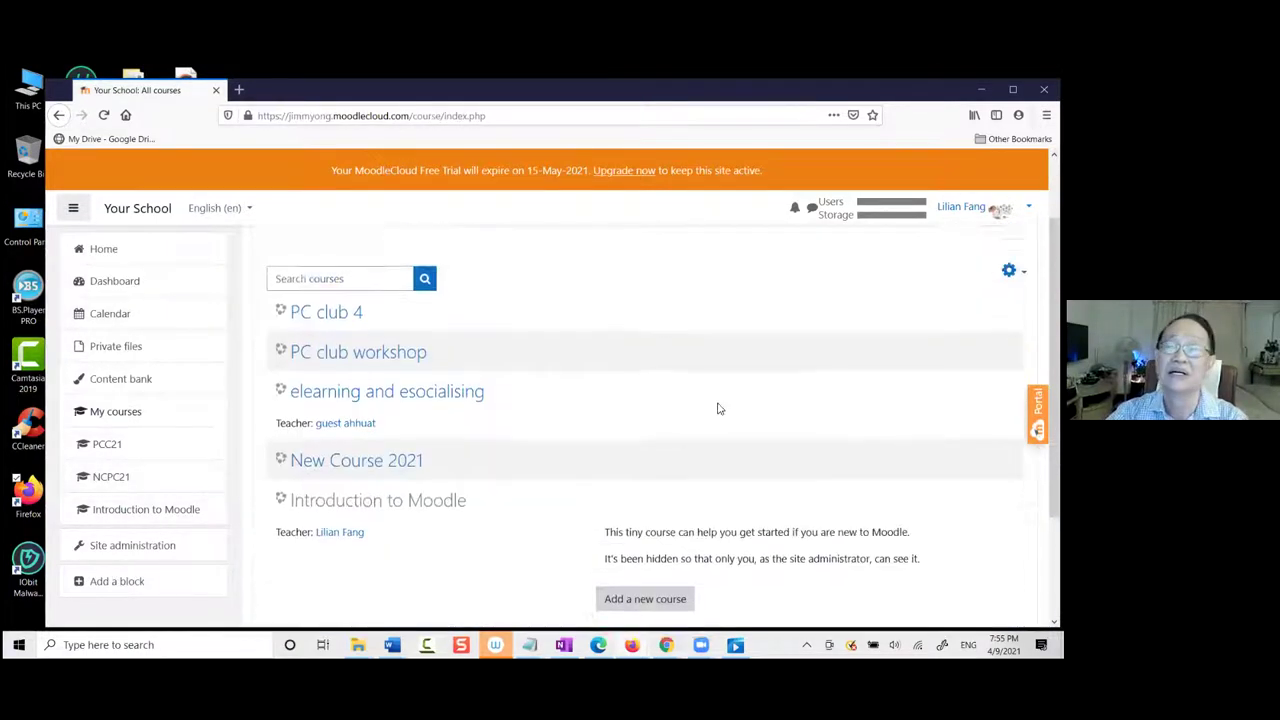
scroll(600, 480, down, 1)
scroll(603, 480, up, 1)
scroll(608, 477, down, 3)
scroll(617, 468, up, 1)
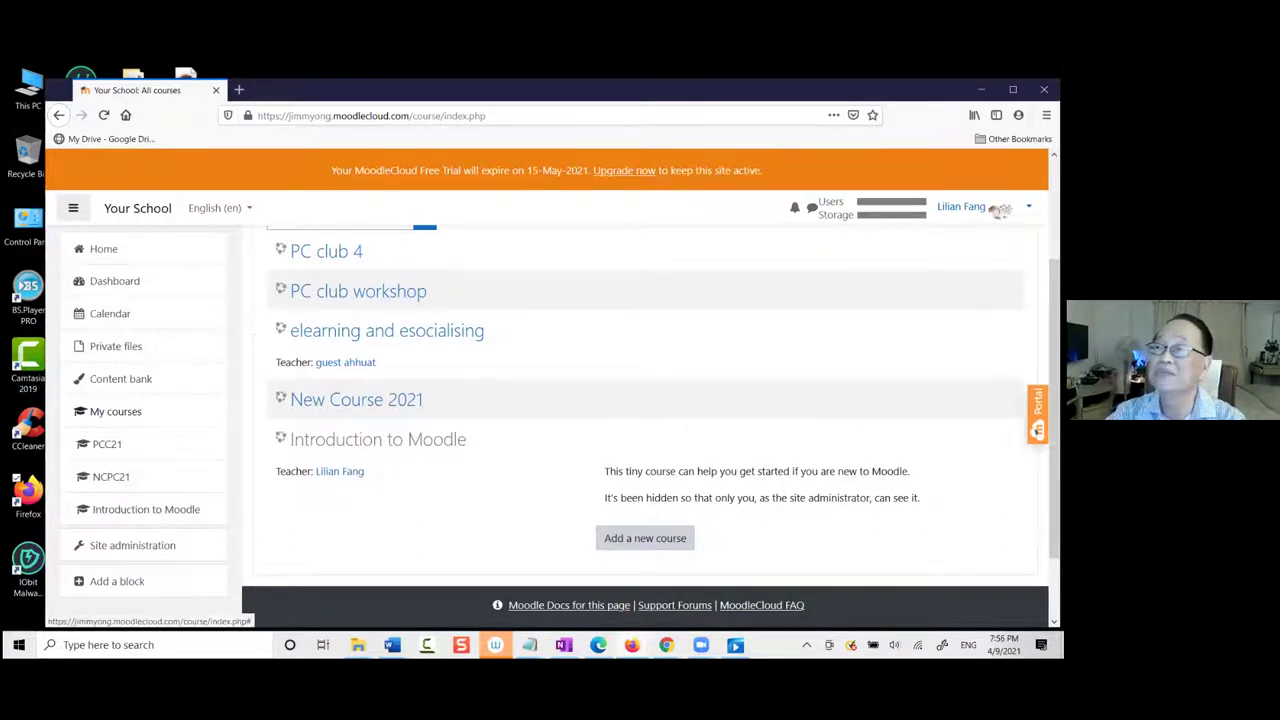
Preview the Moodle site in the Student role and return to the normal role
click(1003, 210)
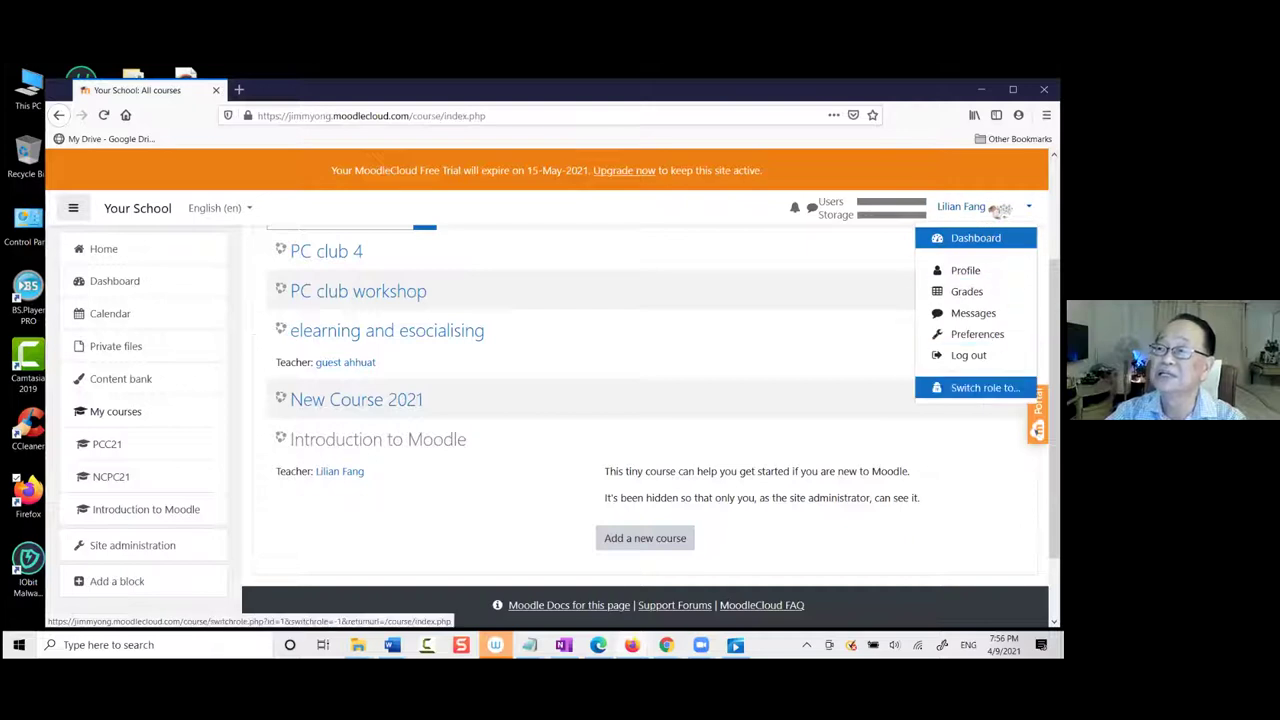
click(985, 387)
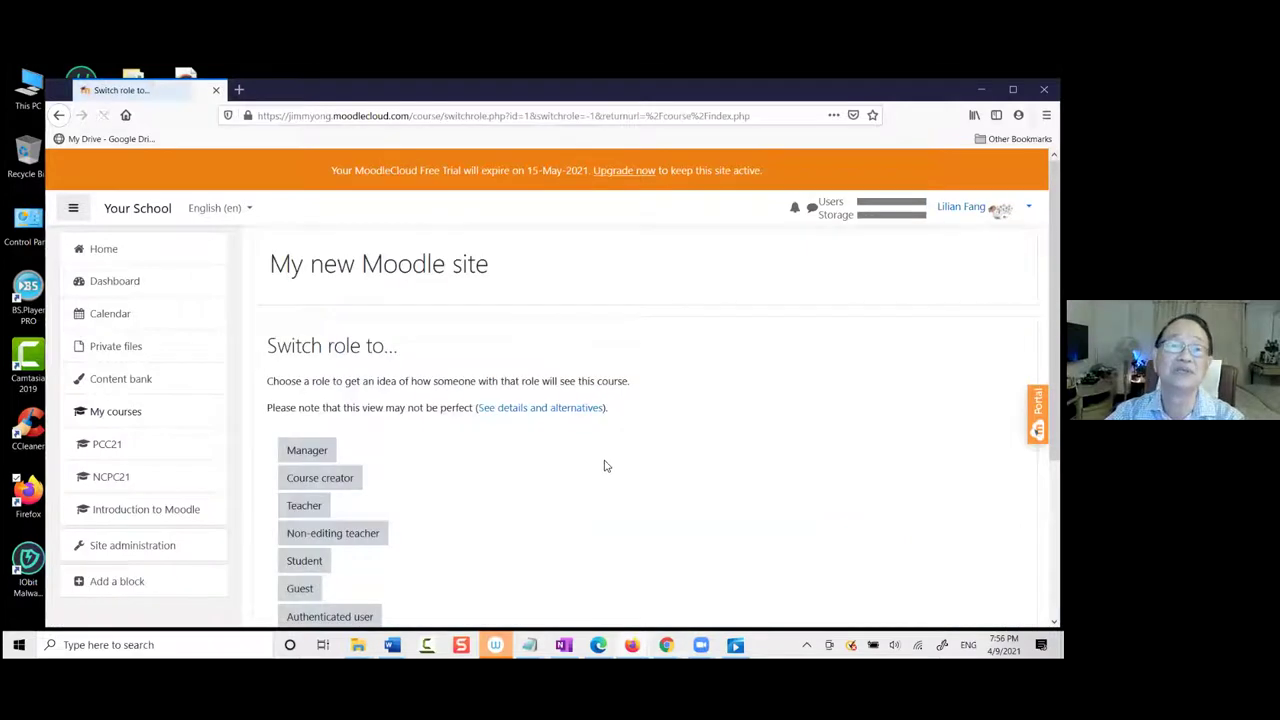
click(314, 492)
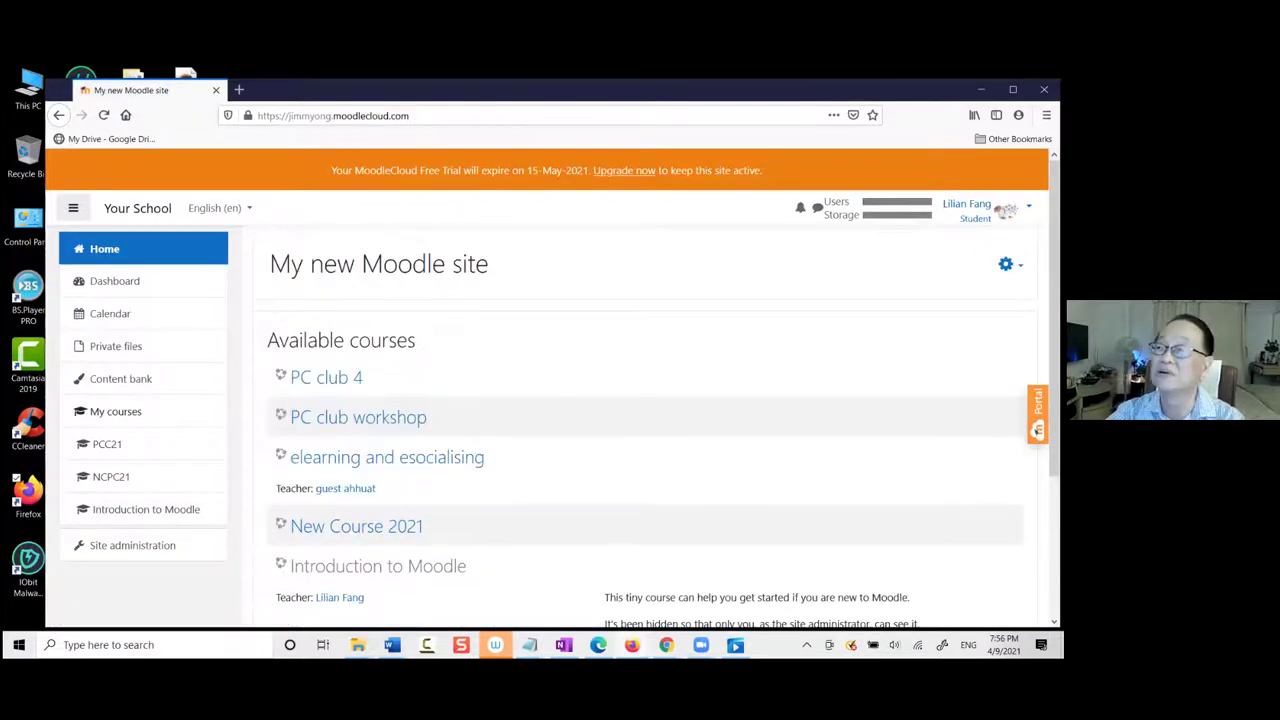
click(985, 208)
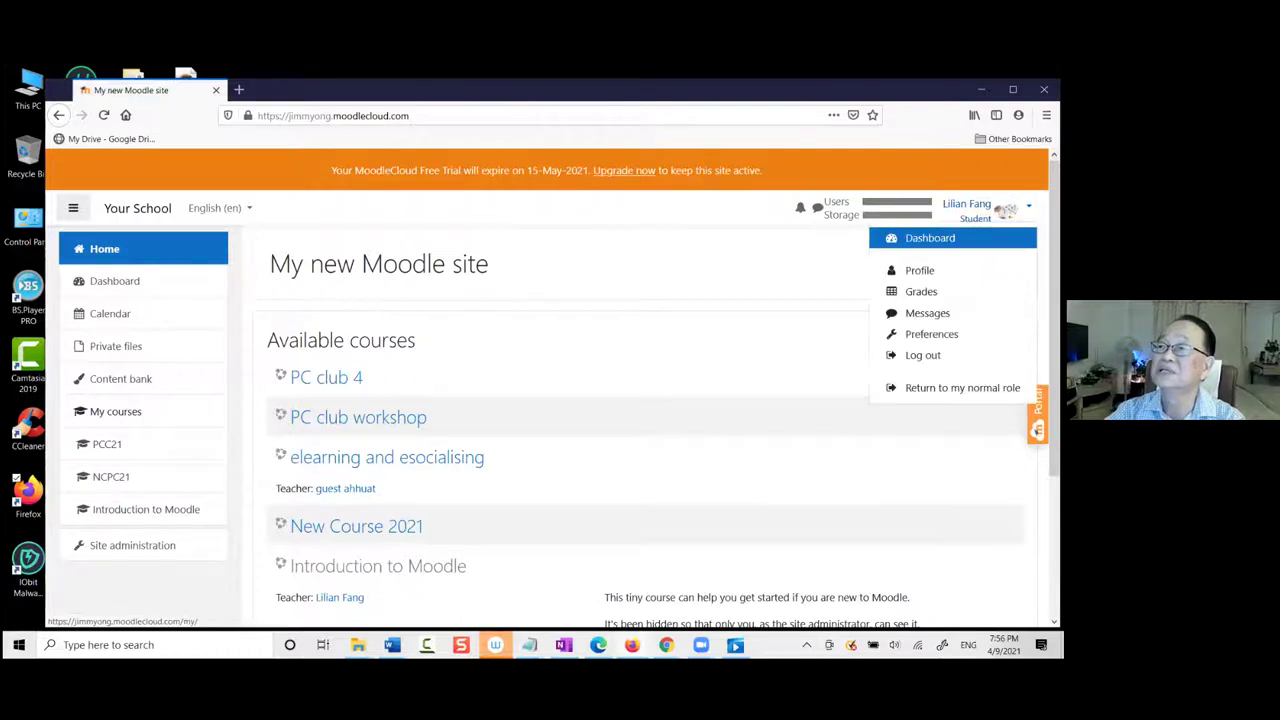
click(962, 388)
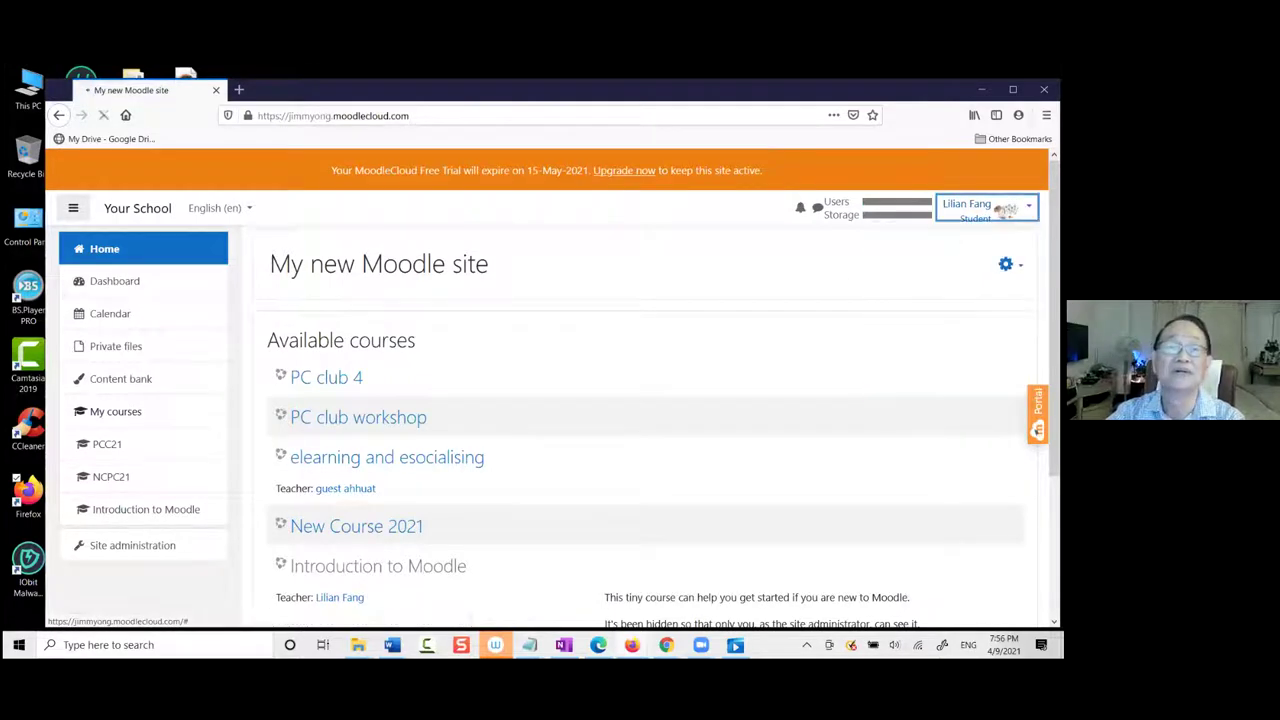
Open the PC club 4 course from the available courses and turn on editing for it
scroll(700, 455, down, 3)
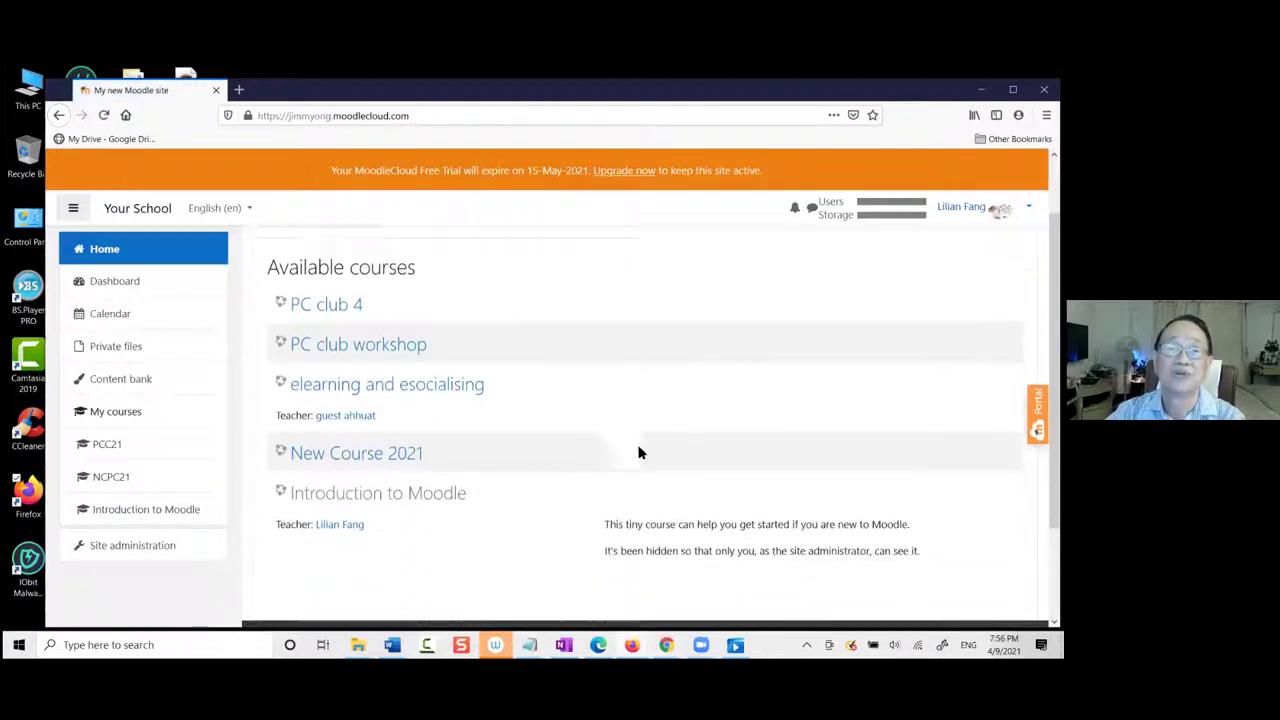
scroll(655, 447, up, 2)
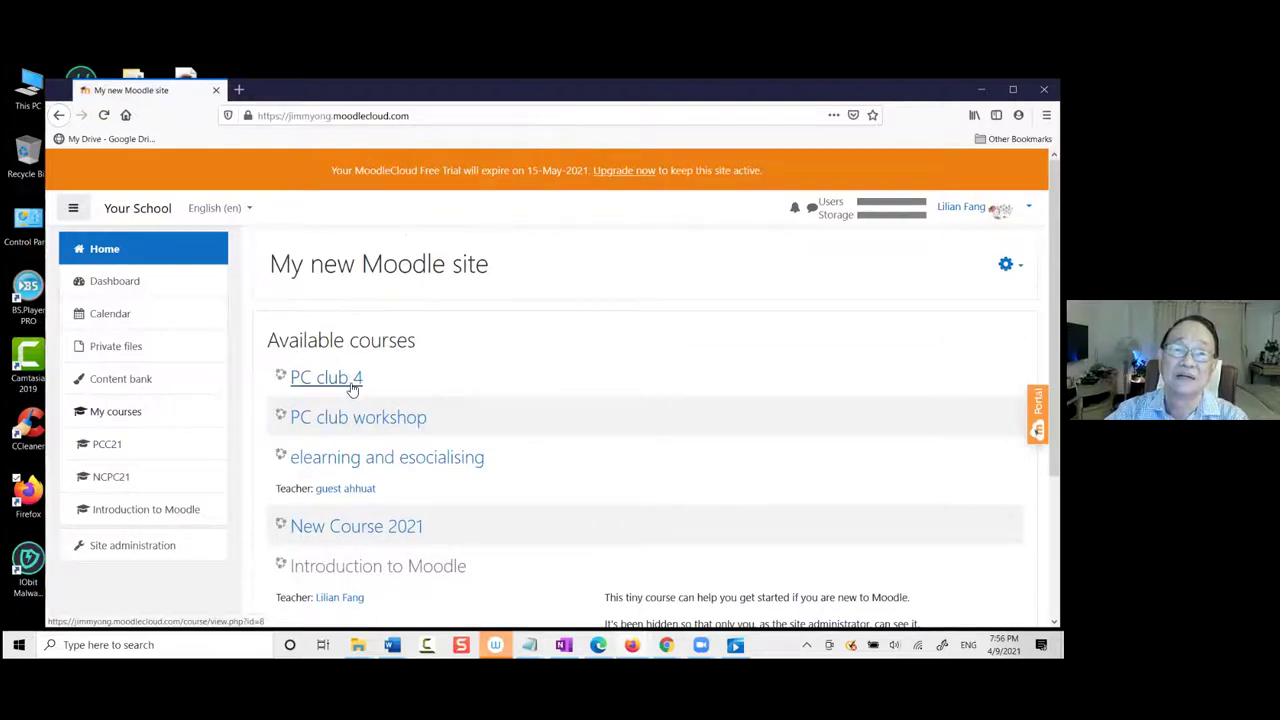
click(351, 387)
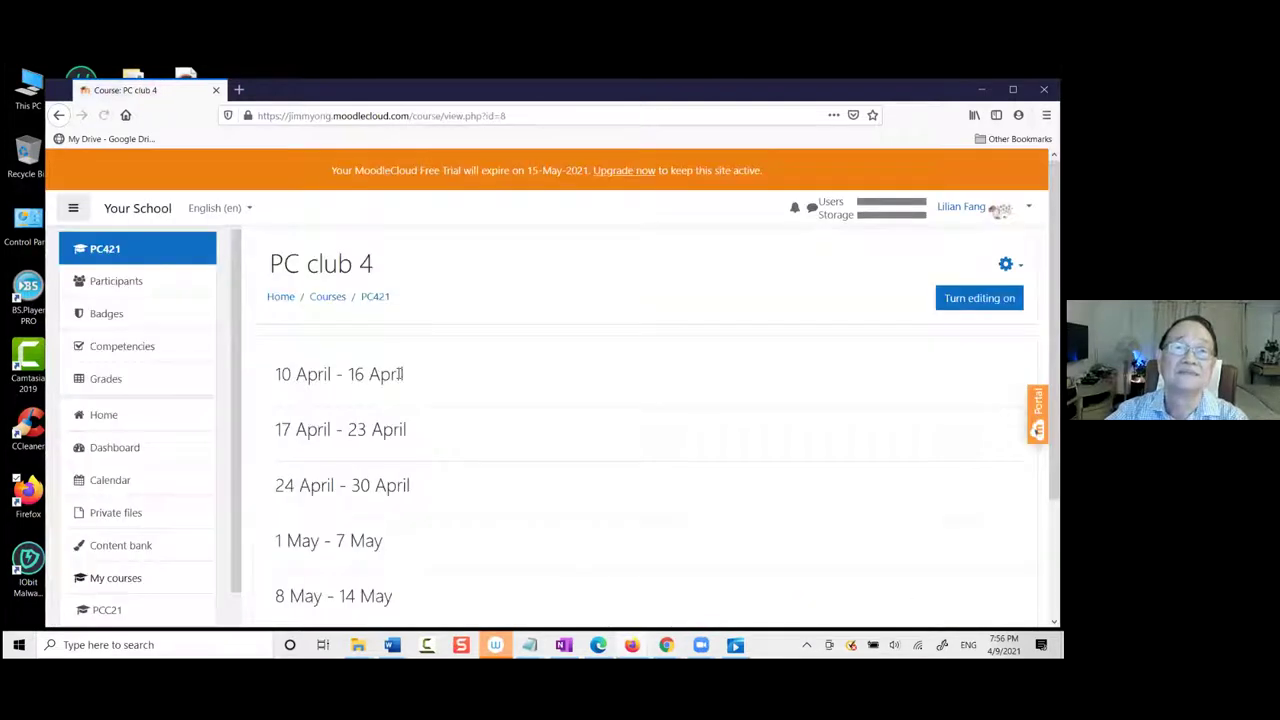
scroll(577, 423, down, 3)
scroll(583, 429, up, 3)
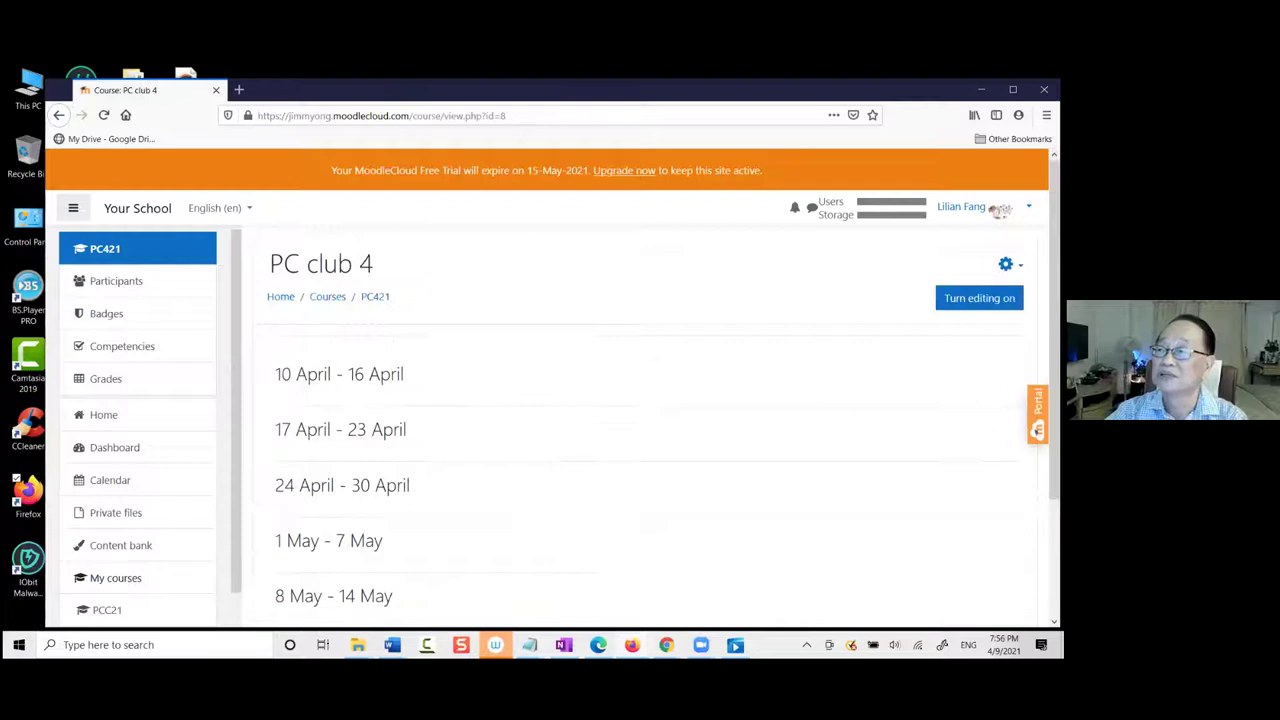
click(979, 298)
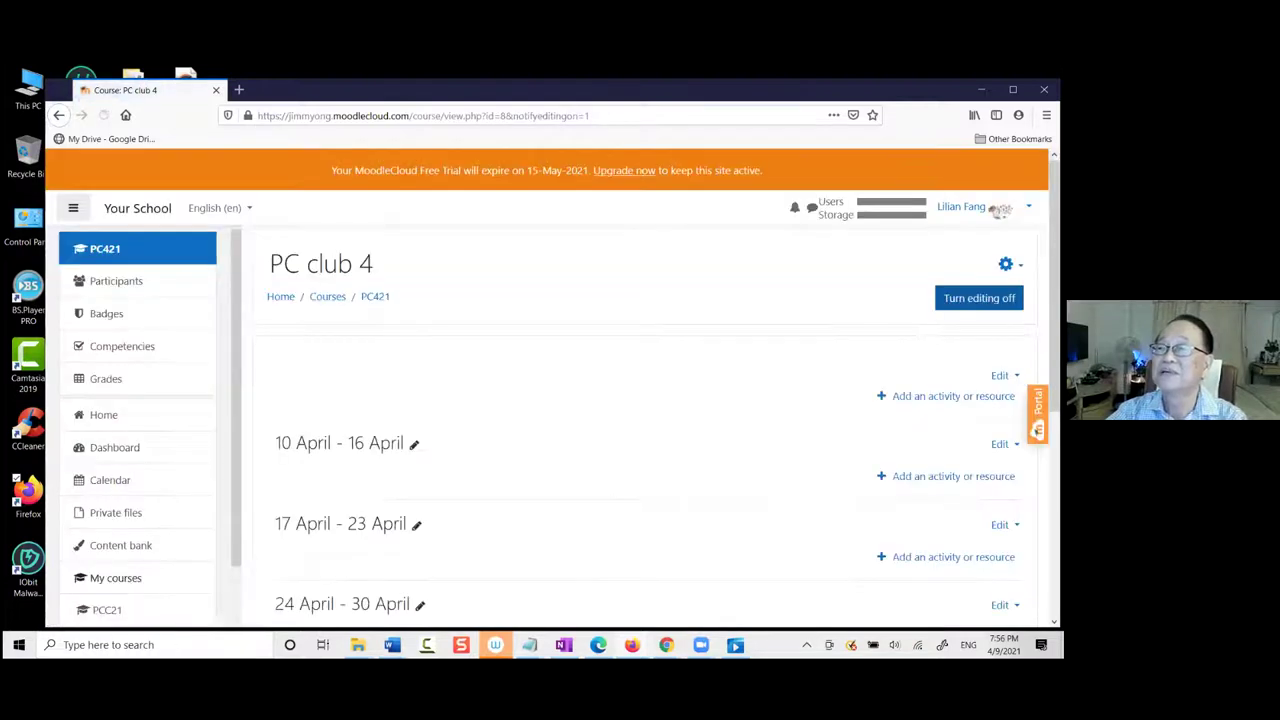
Open the activity and resource chooser for the general section above the weekly ones and review all the available types
click(953, 396)
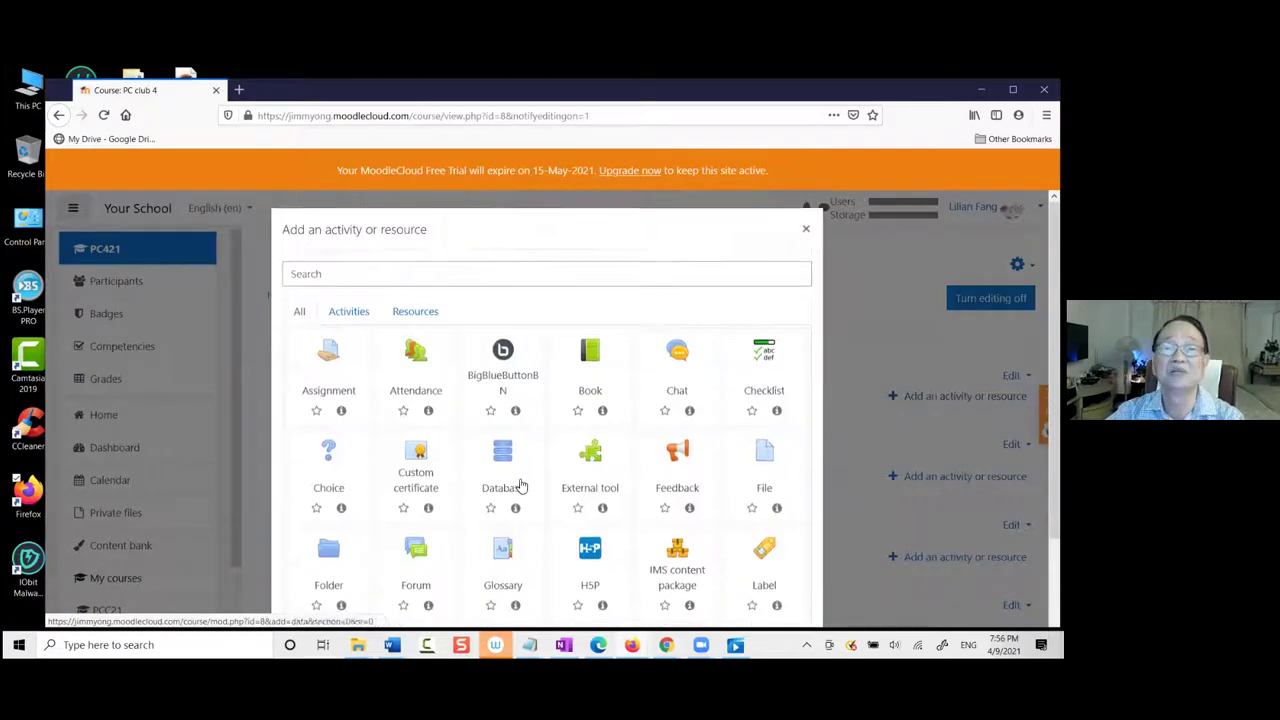
scroll(522, 482, down, 2)
scroll(520, 452, down, 2)
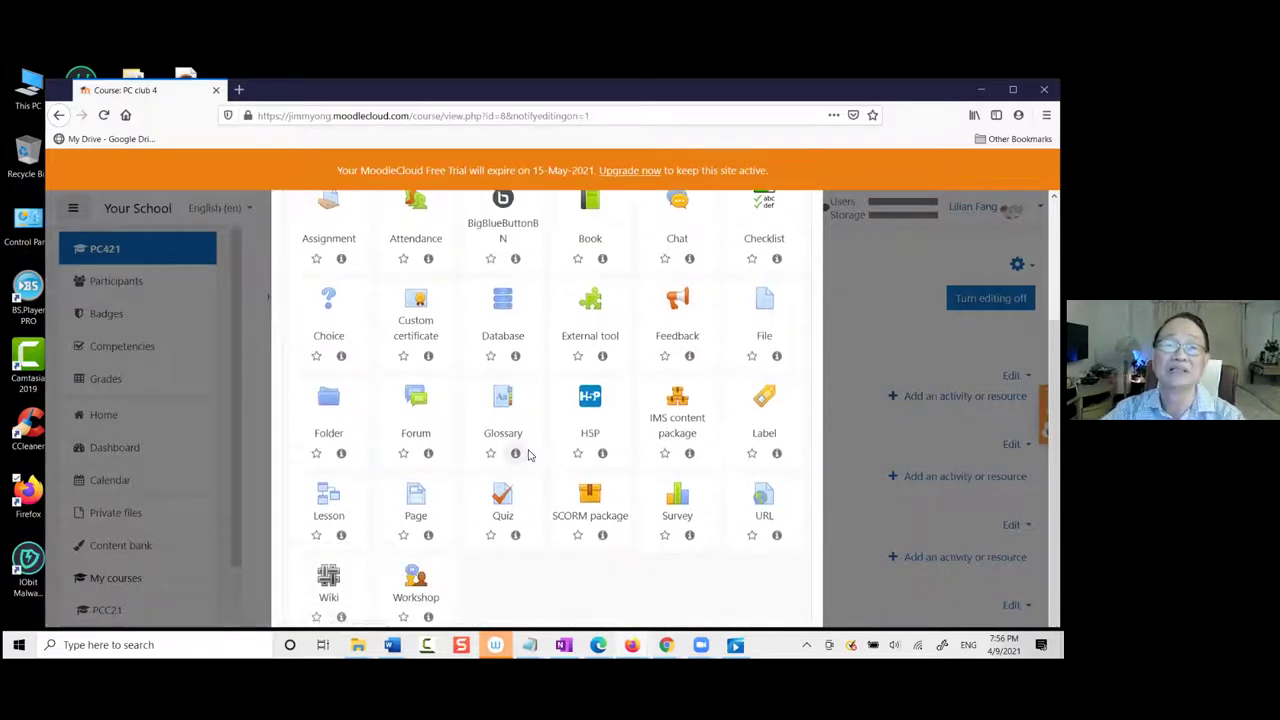
scroll(531, 455, up, 2)
scroll(630, 432, down, 2)
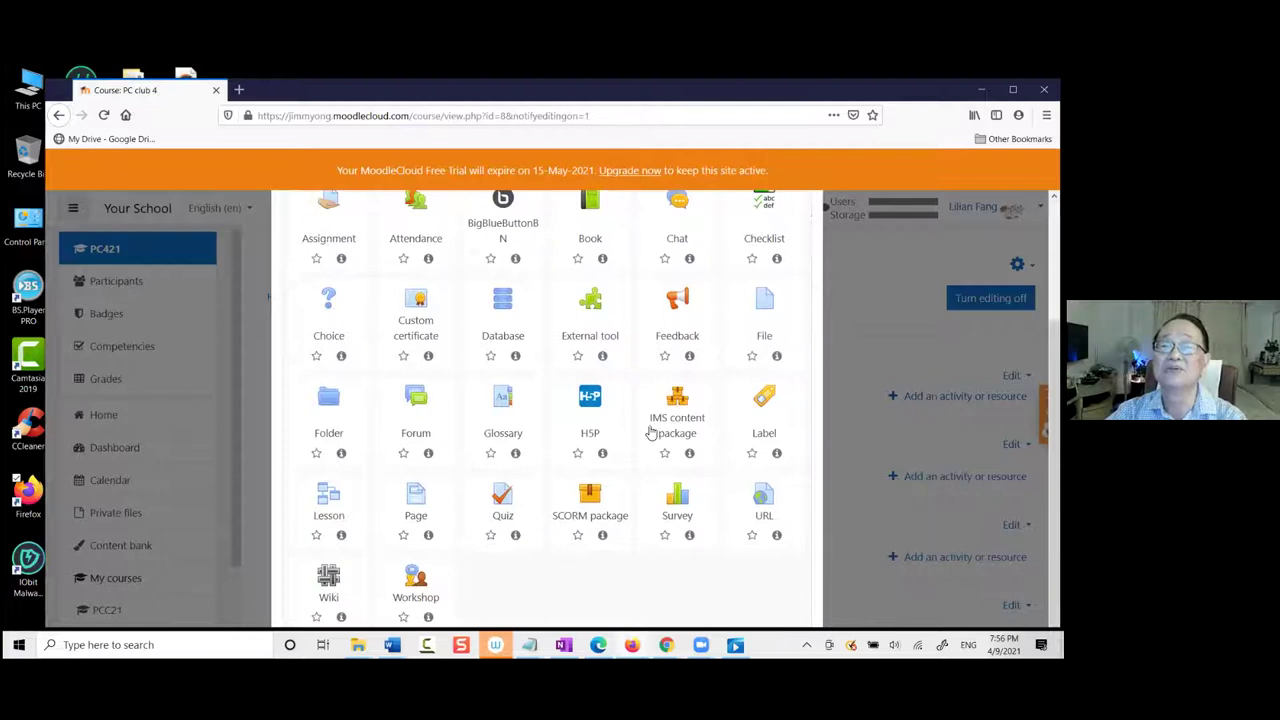
scroll(519, 497, up, 2)
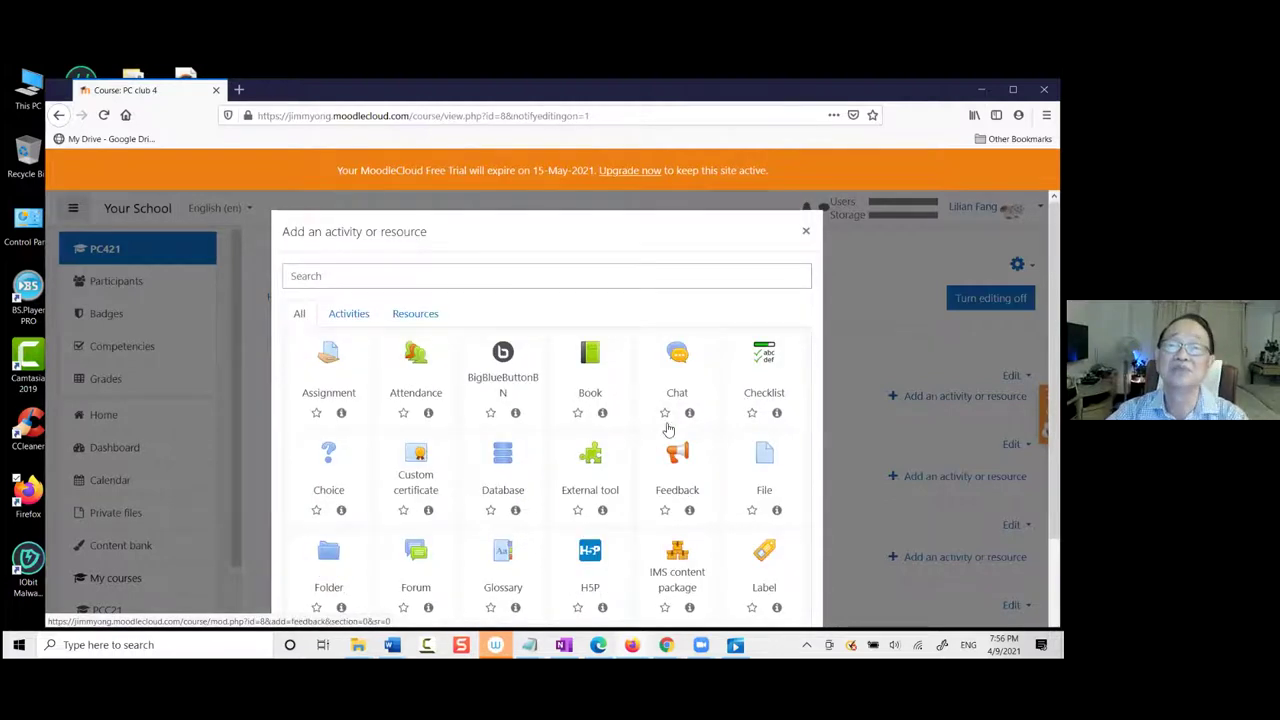
scroll(680, 425, down, 2)
scroll(505, 360, up, 2)
Add an Assignment activity named PC assignment with the default settings, saving it and returning to the course
click(338, 364)
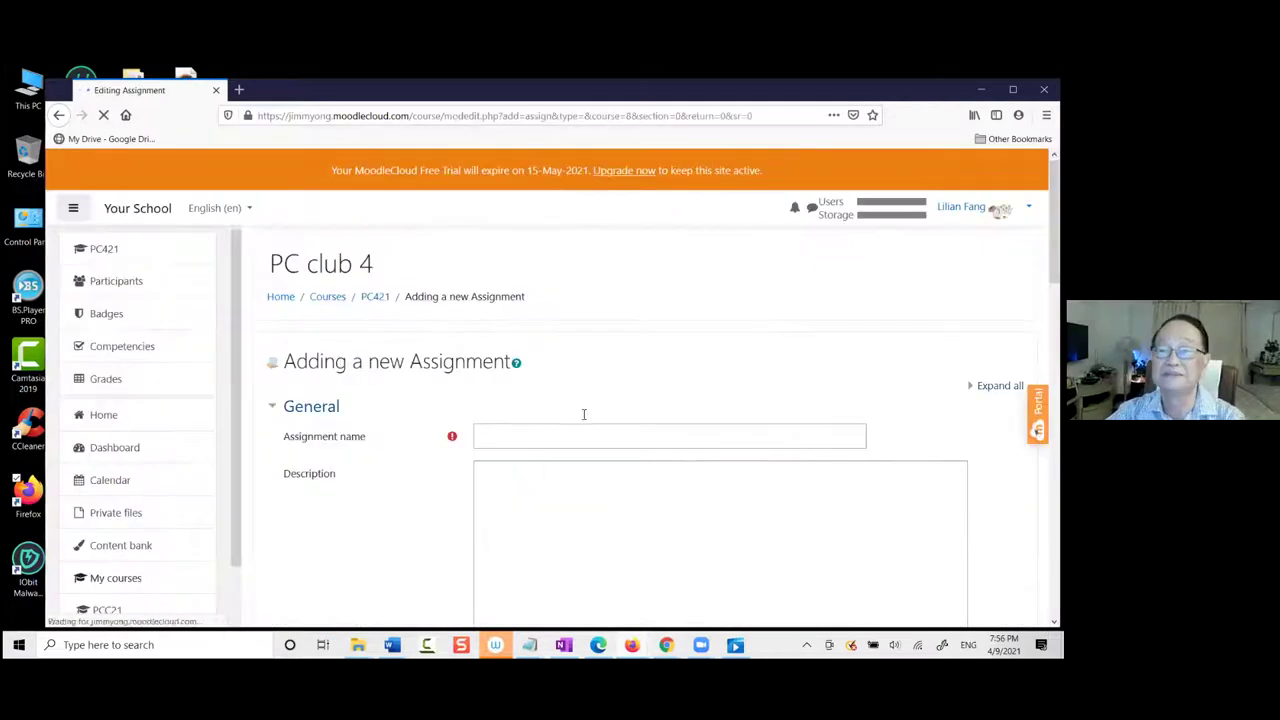
click(497, 435)
text(P)
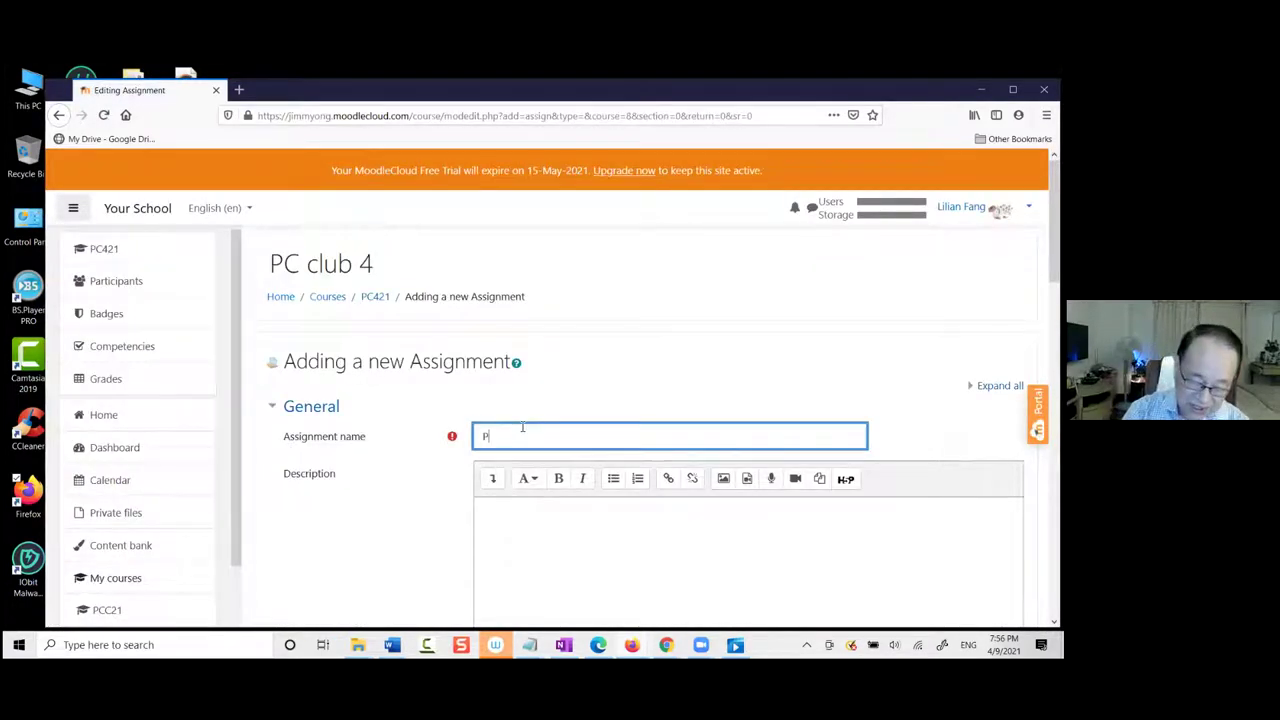
text(C assignment)
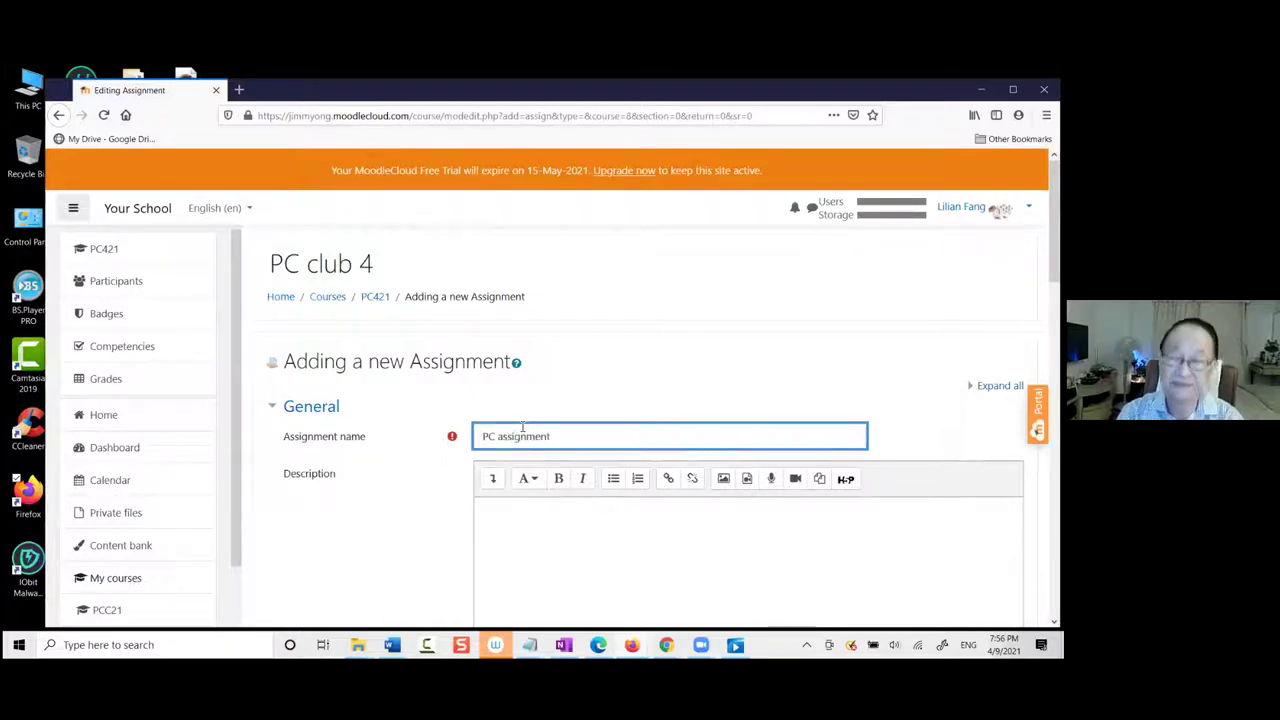
scroll(777, 244, down, 15)
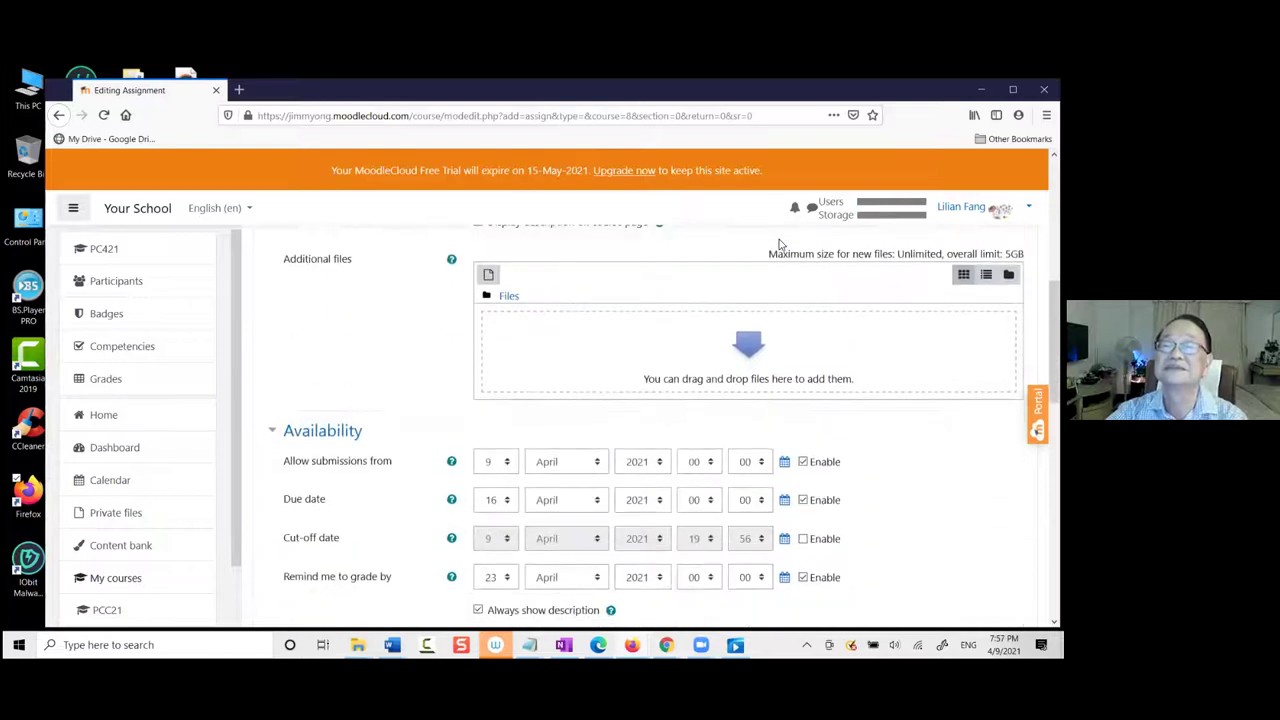
scroll(783, 244, down, 3)
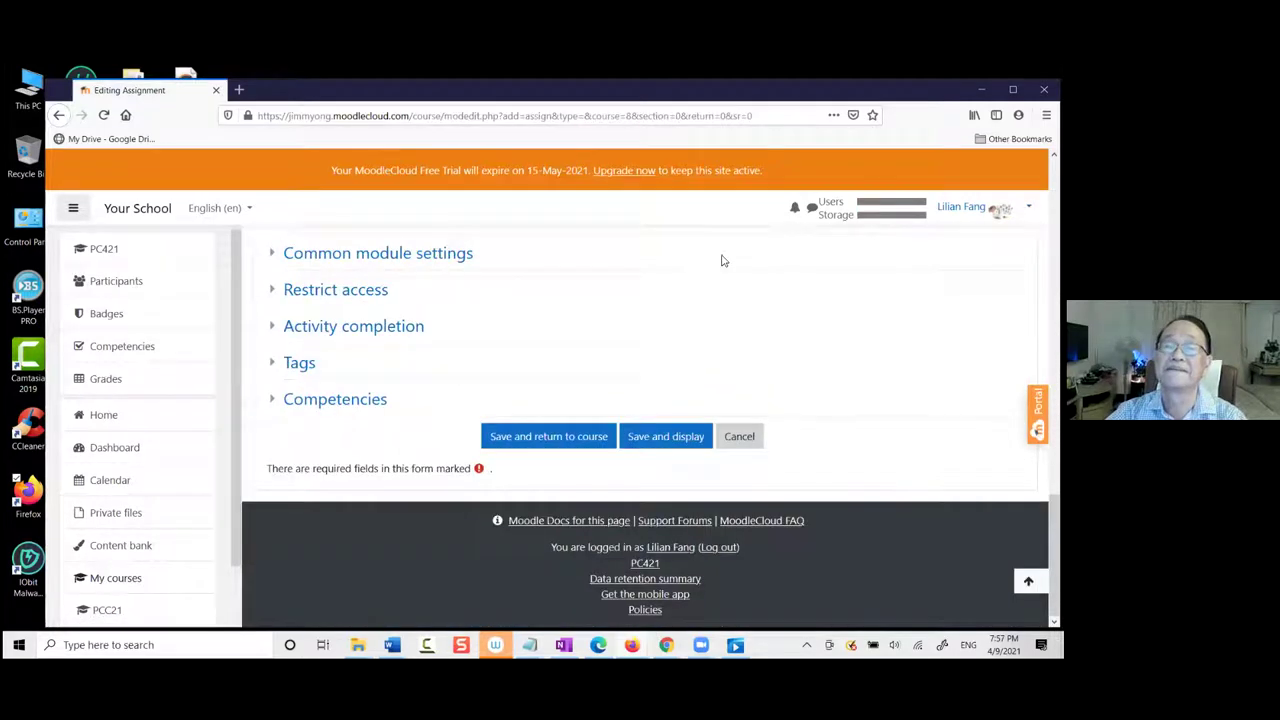
click(575, 436)
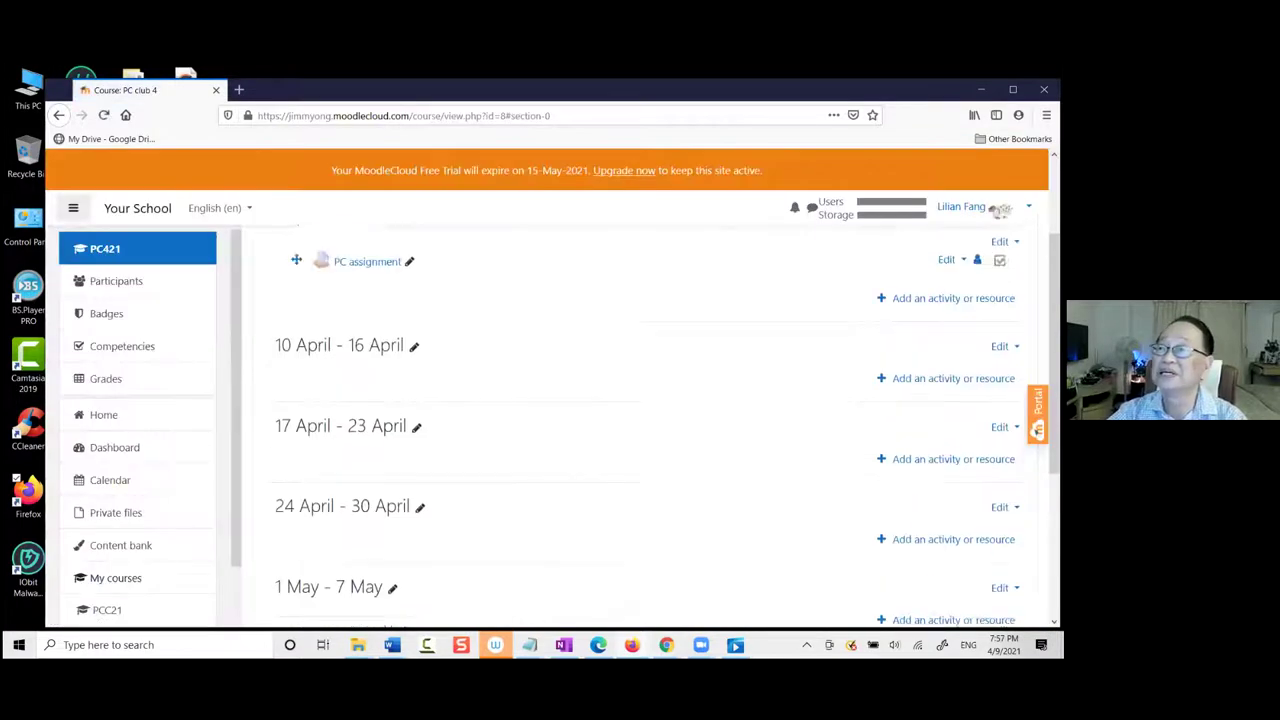
Preview the PC club 4 course in the Student role and open the PC assignment as a student sees it
click(1000, 208)
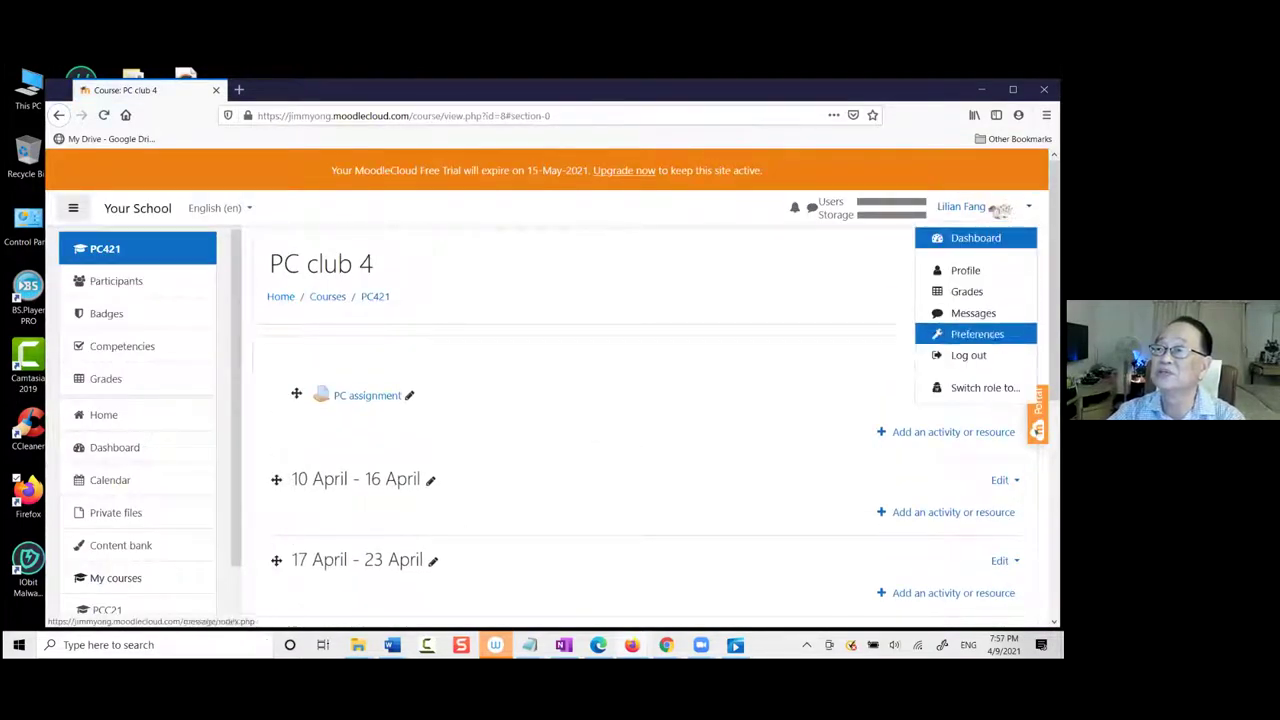
click(980, 390)
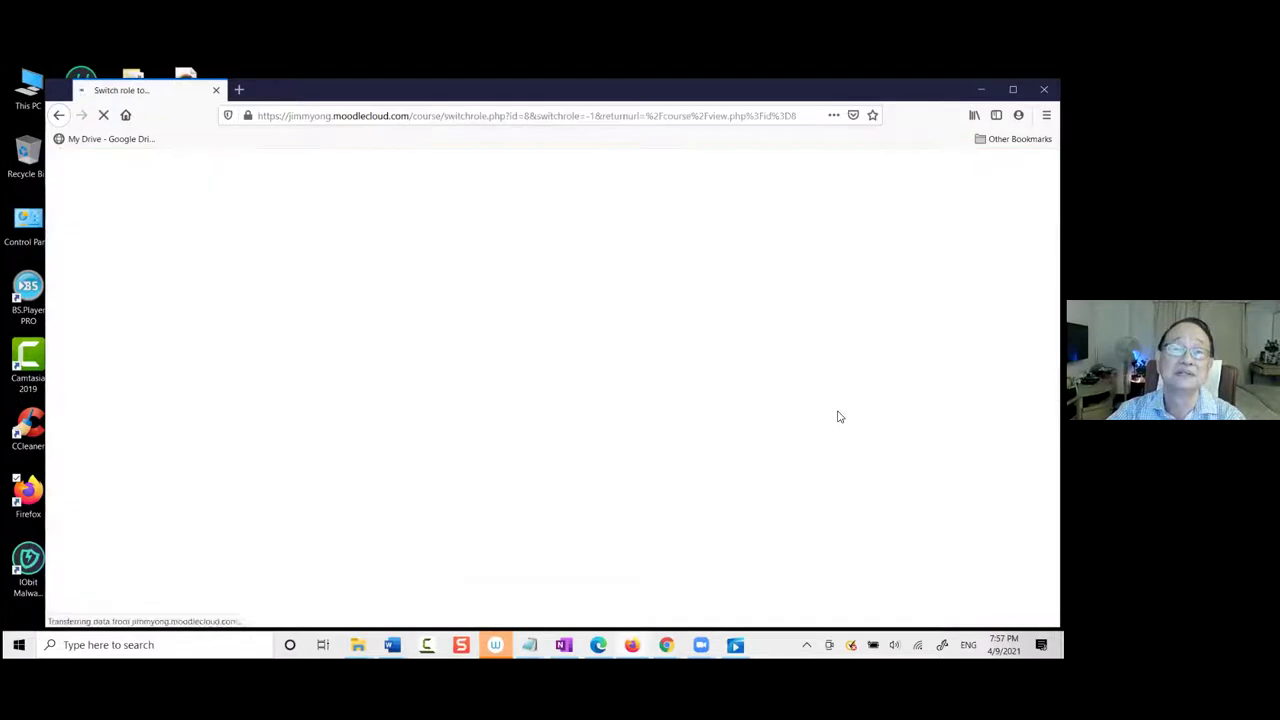
scroll(423, 466, down, 1)
click(315, 508)
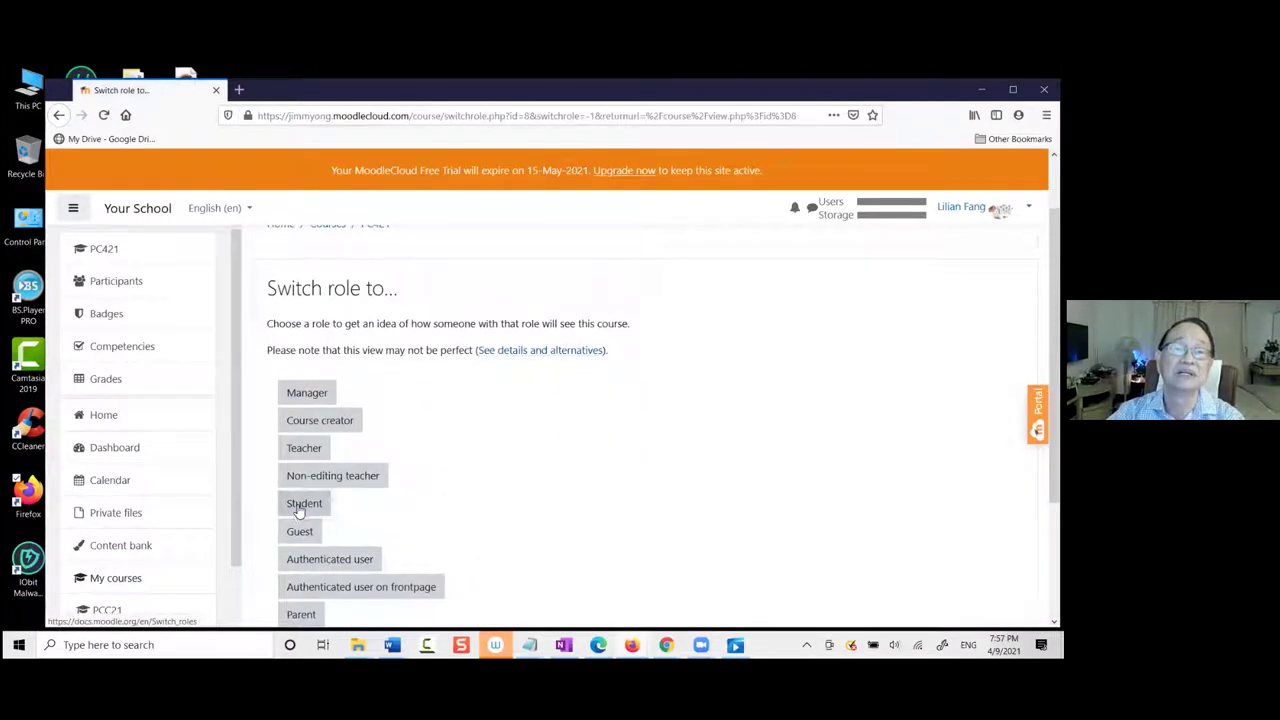
scroll(742, 406, down, 3)
scroll(742, 406, up, 3)
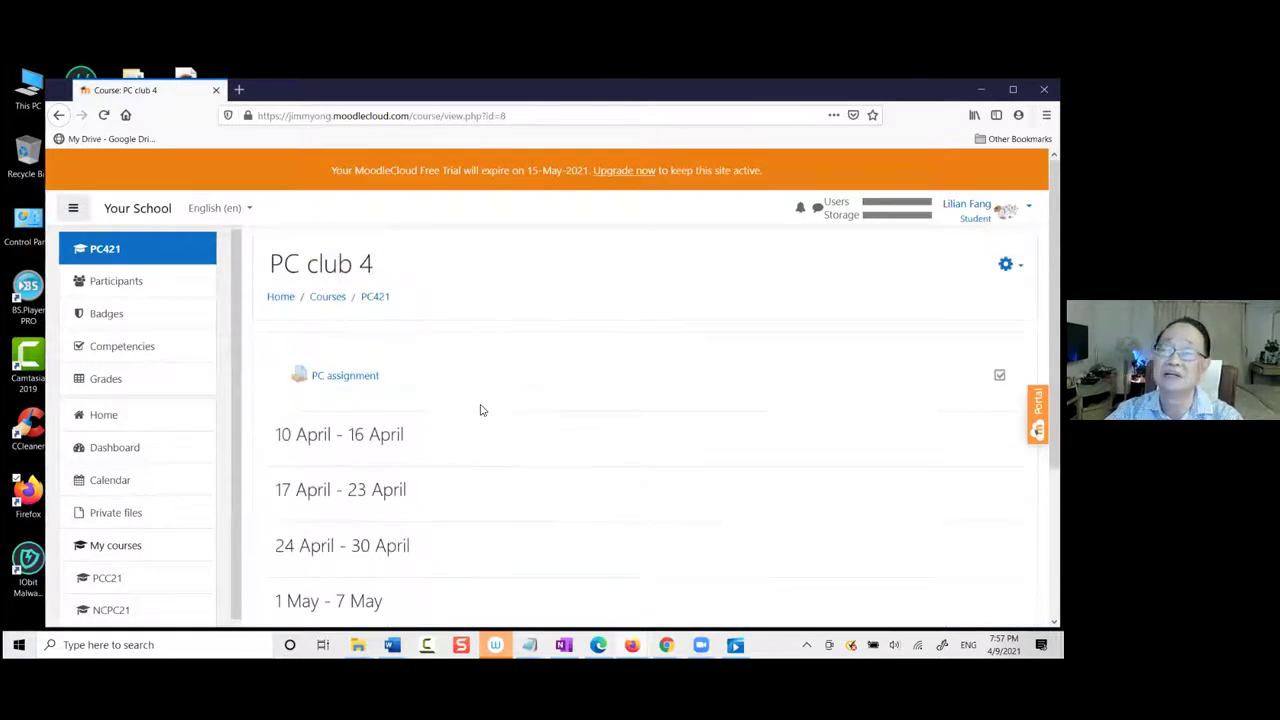
click(350, 379)
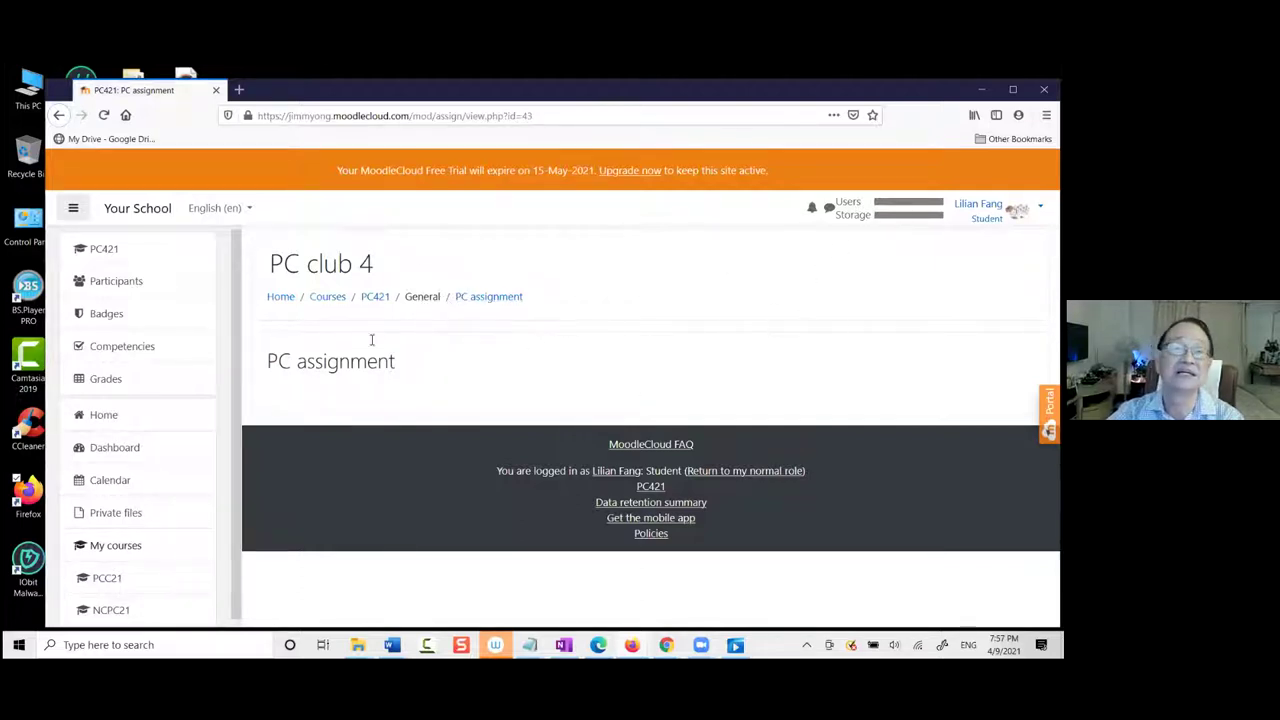
click(510, 298)
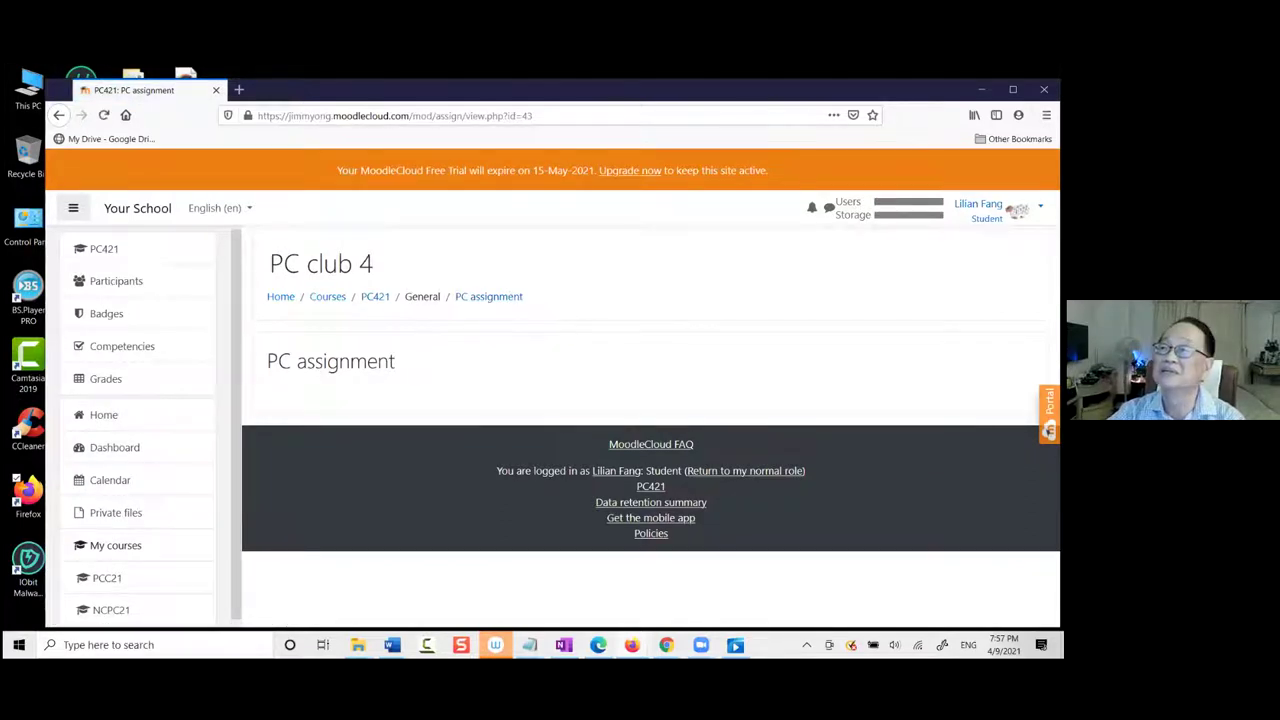
Return to the normal role and view the grading summary of the PC assignment
click(1000, 210)
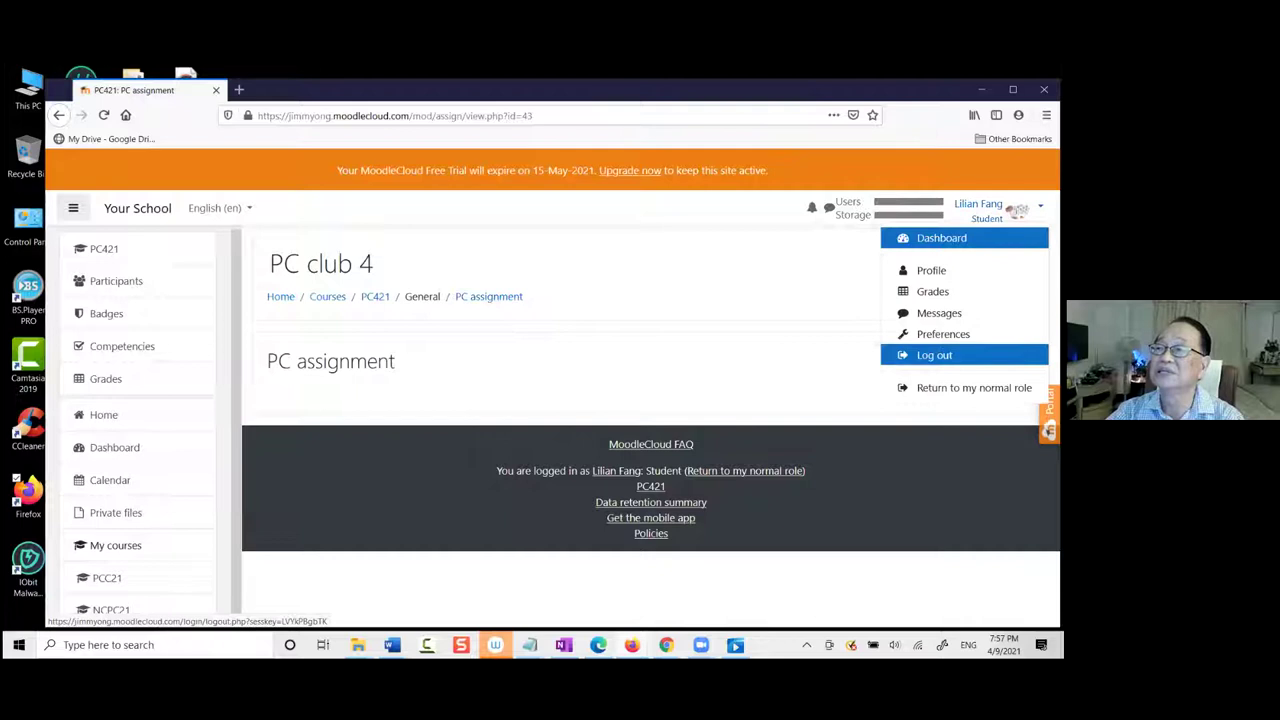
click(974, 387)
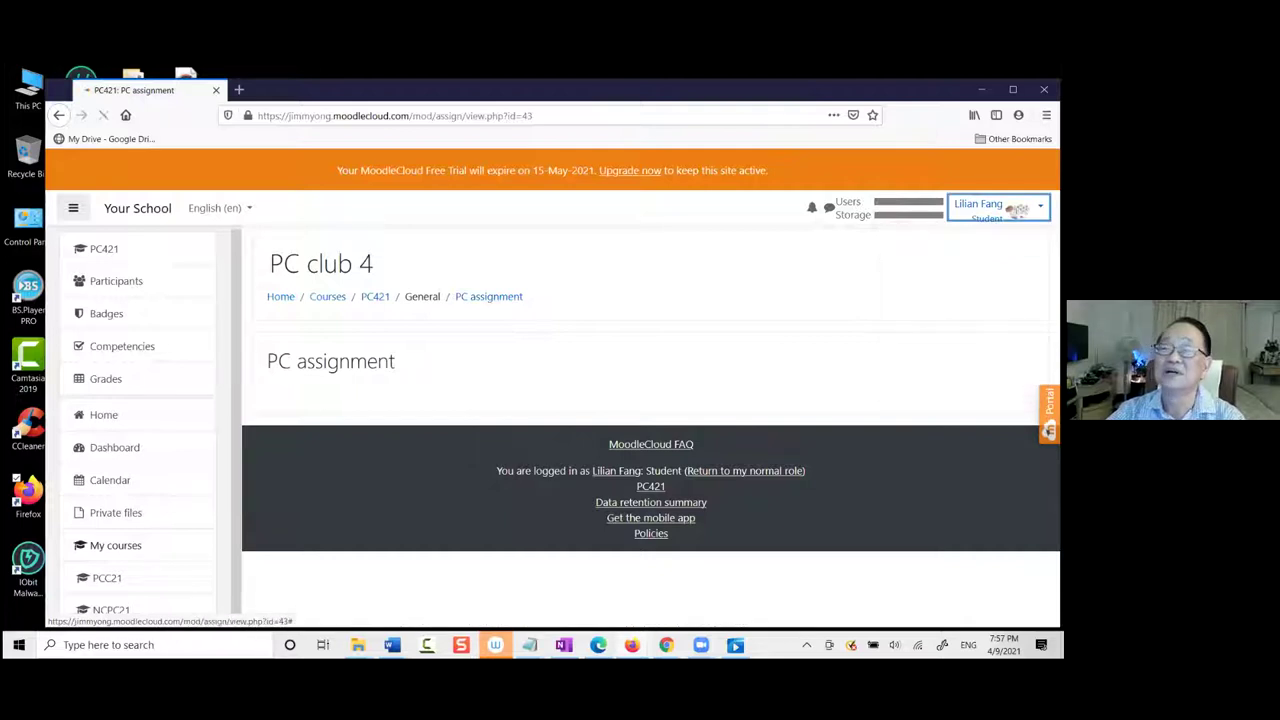
scroll(650, 385, down, 1)
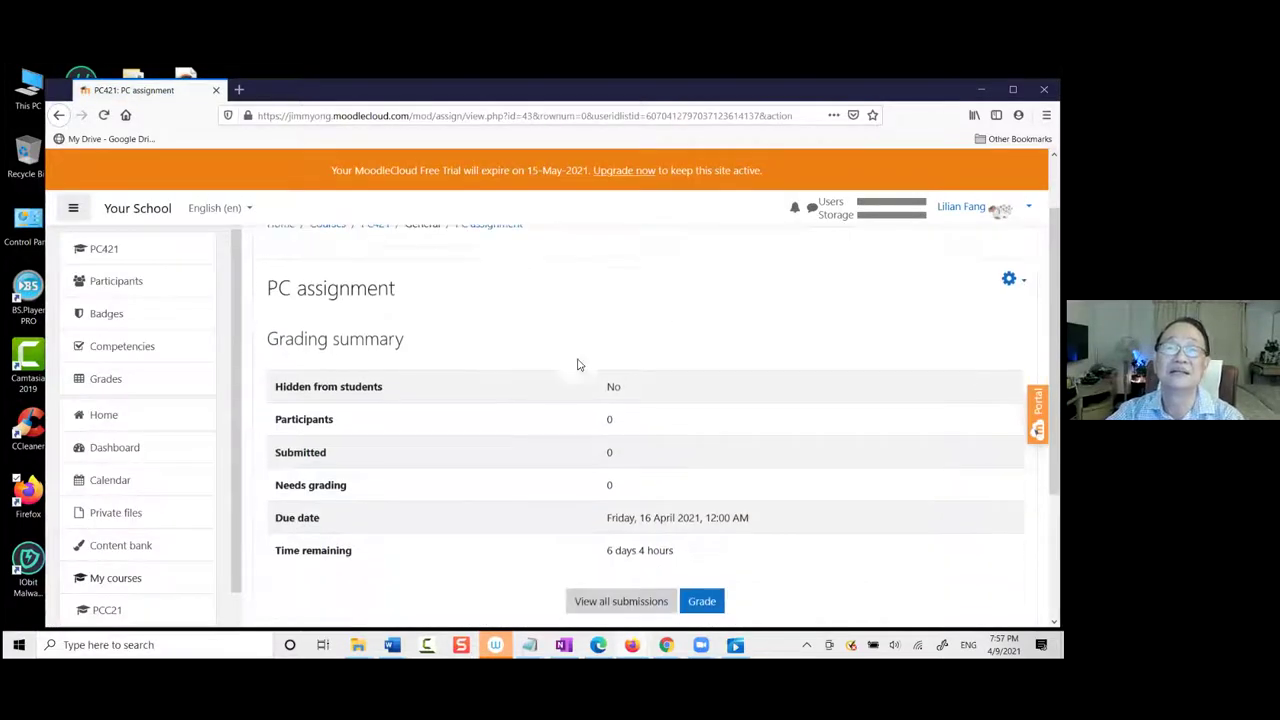
scroll(508, 300, up, 1)
click(505, 296)
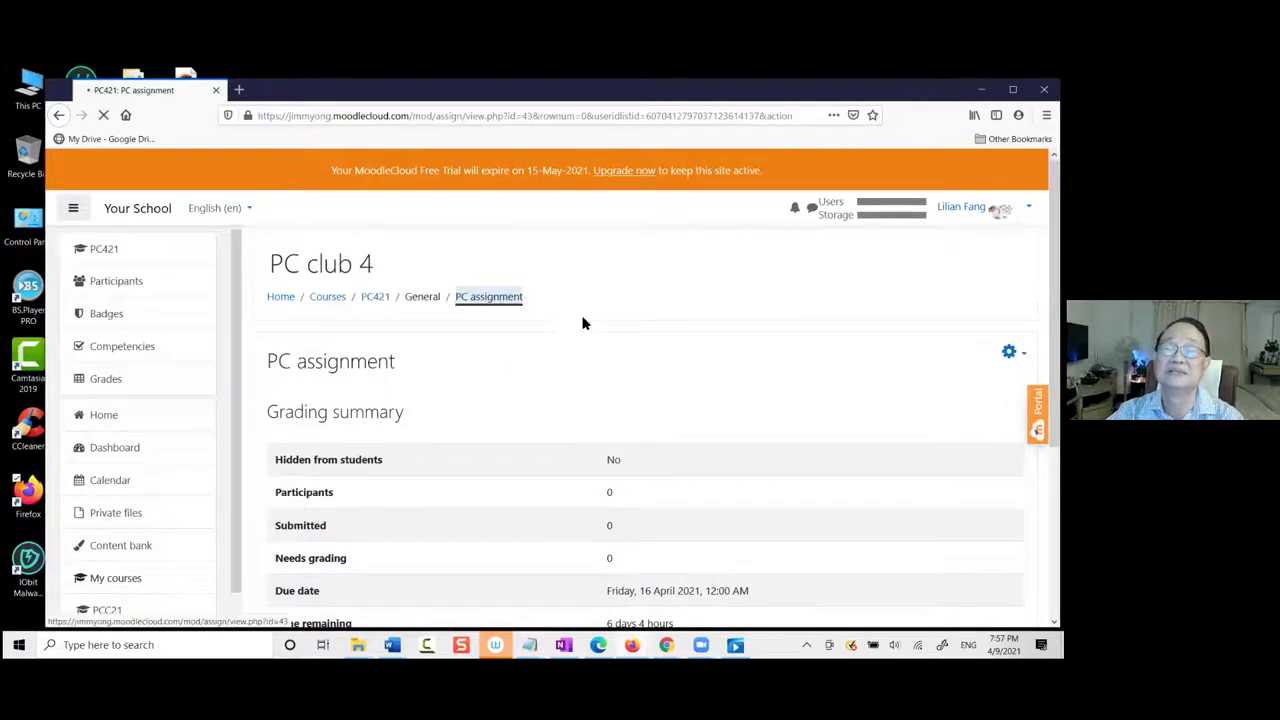
View all submissions for the PC assignment and look over the grading page and its options
scroll(700, 429, down, 3)
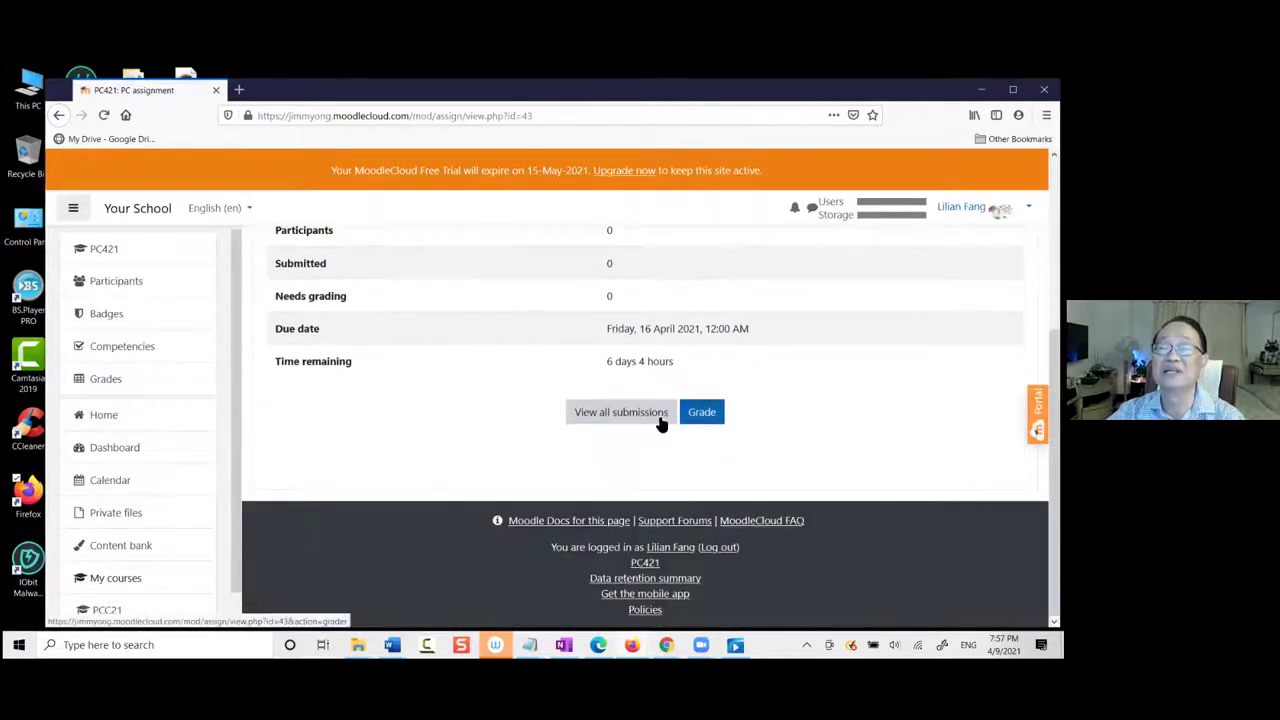
click(640, 410)
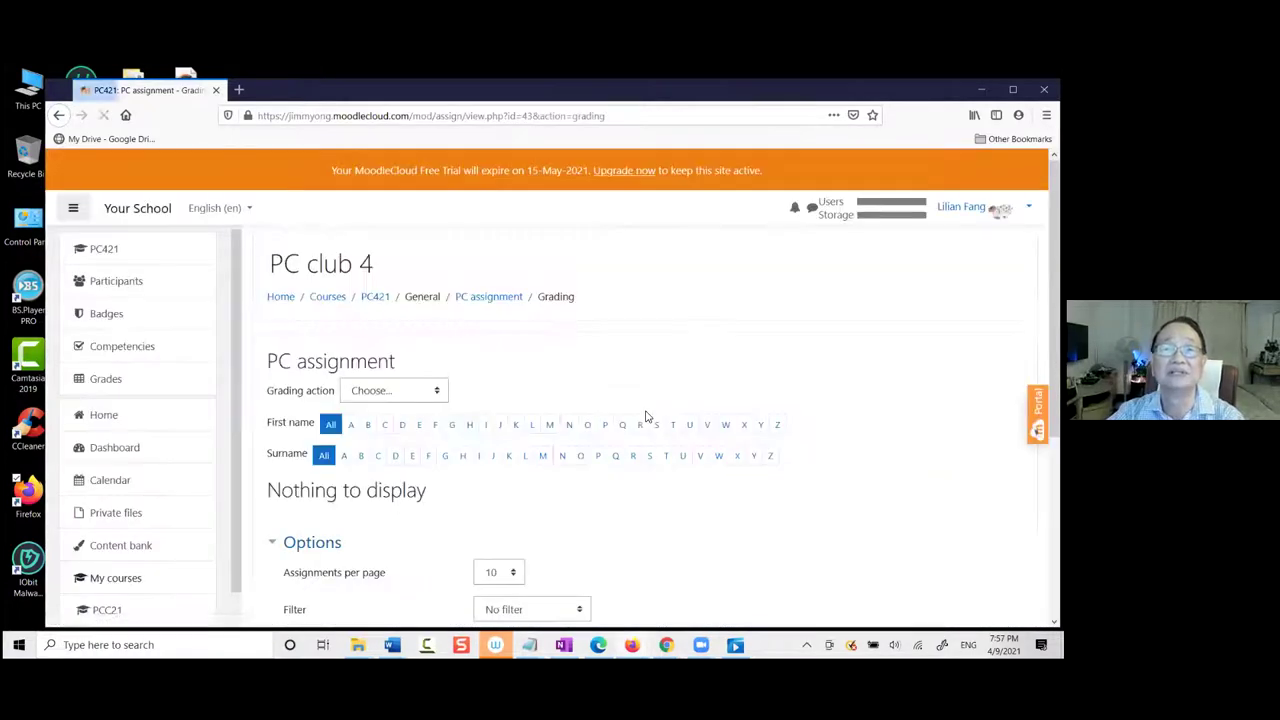
scroll(649, 427, down, 3)
scroll(590, 402, up, 3)
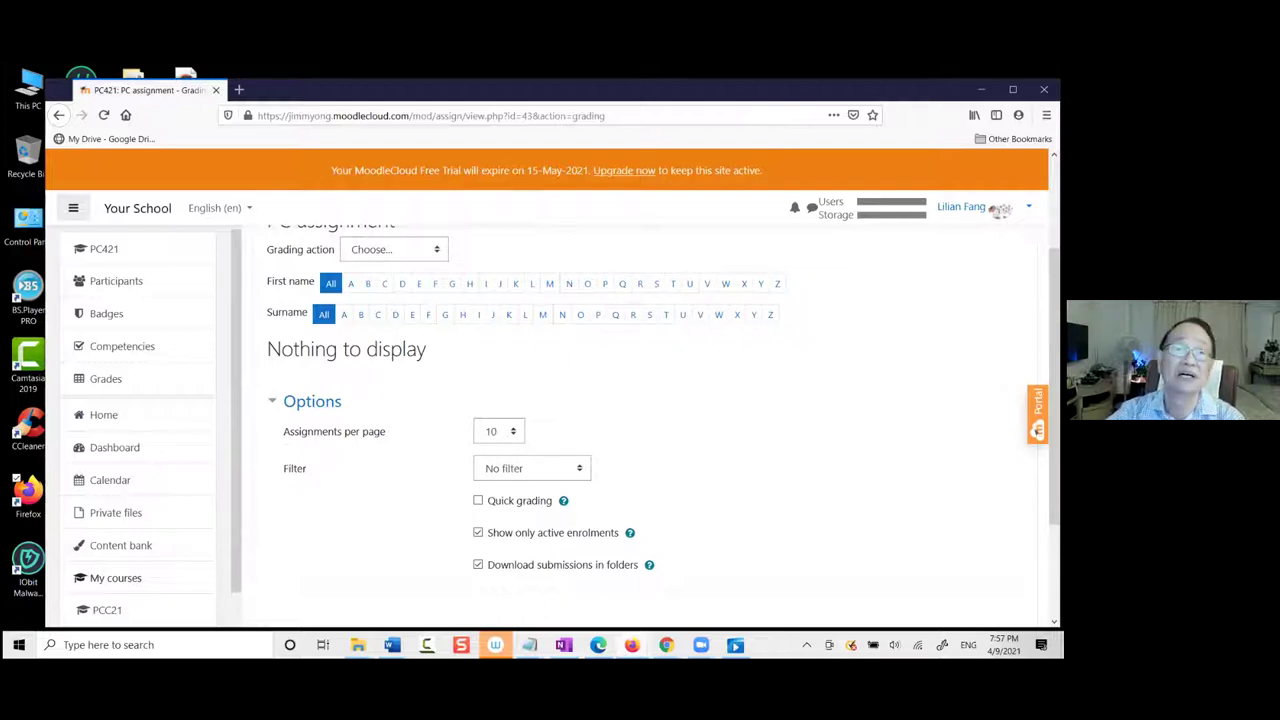
scroll(451, 368, up, 3)
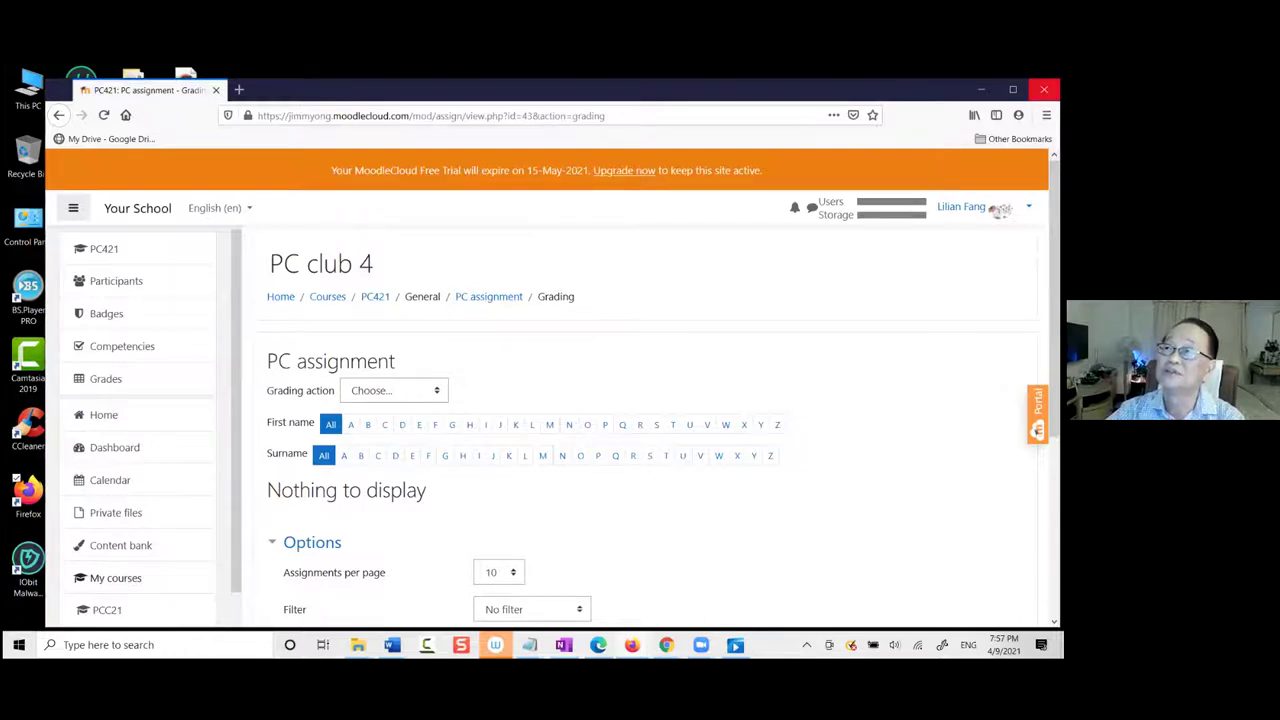
Close the Moodle browser window and launch Firefox again from the desktop
click(1044, 89)
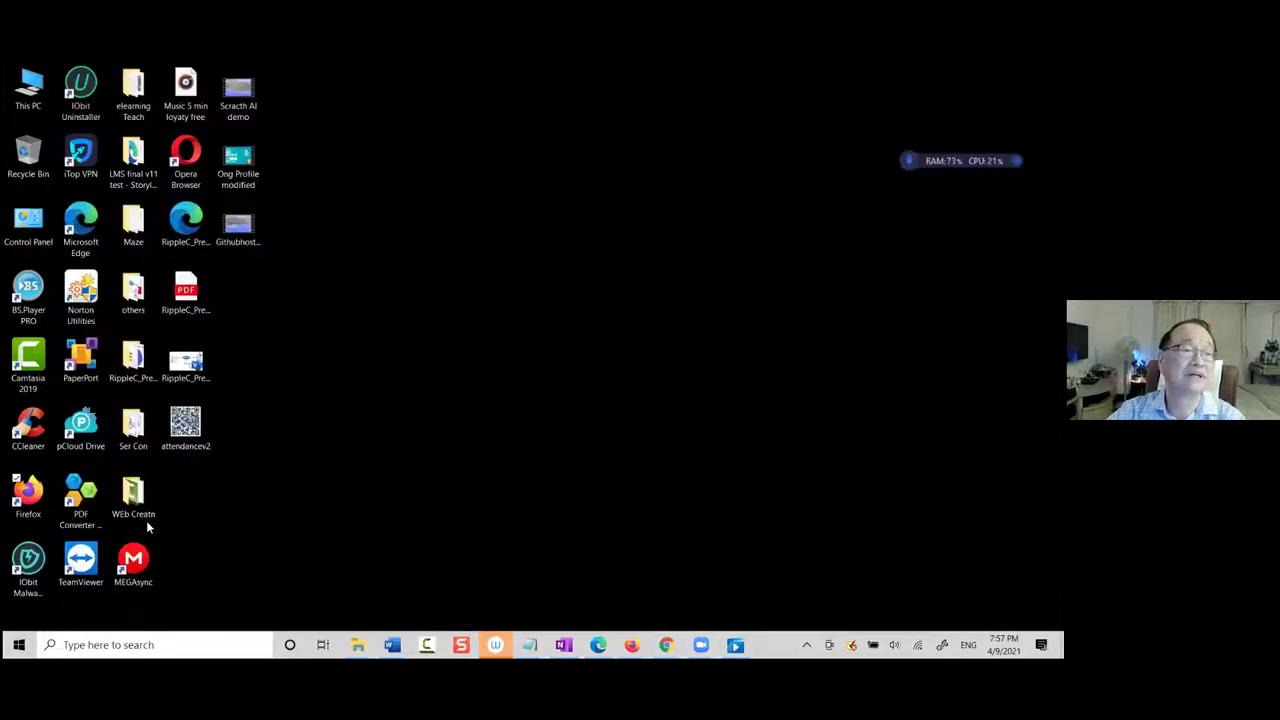
click(20, 513)
double_click(27, 510)
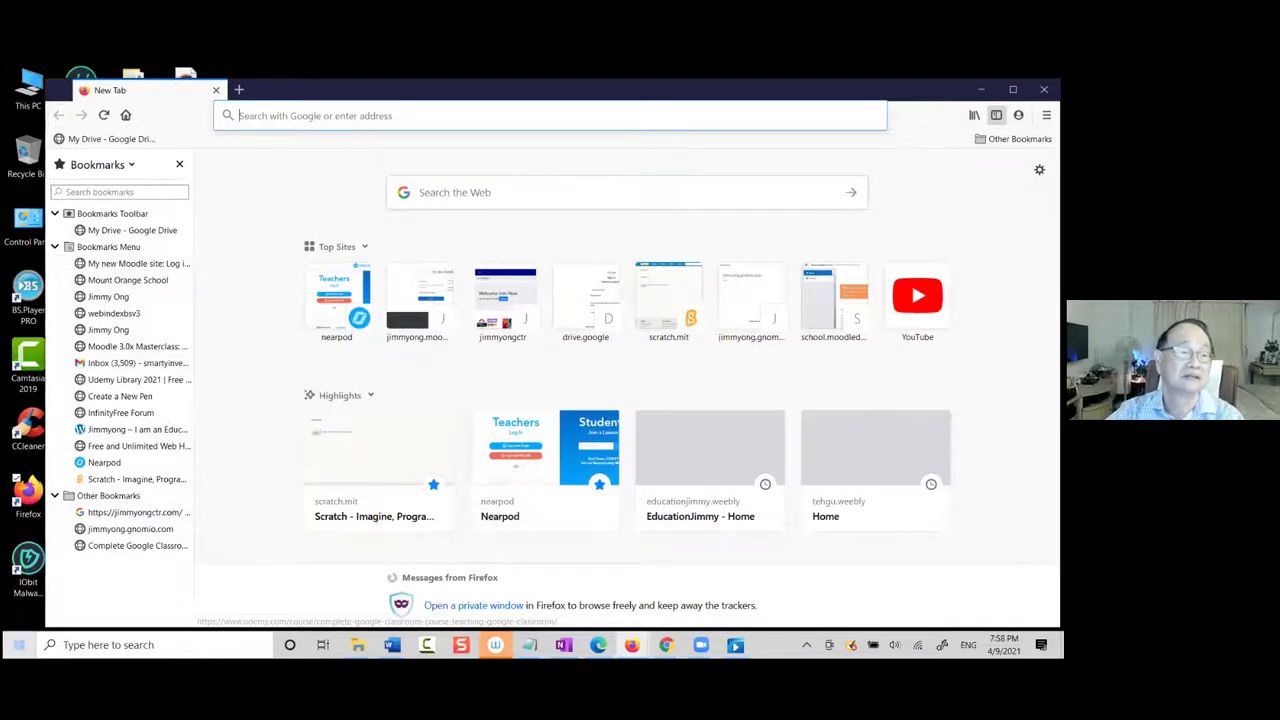
Clear the open windows from the desktop and switch to OneNote
click(18, 644)
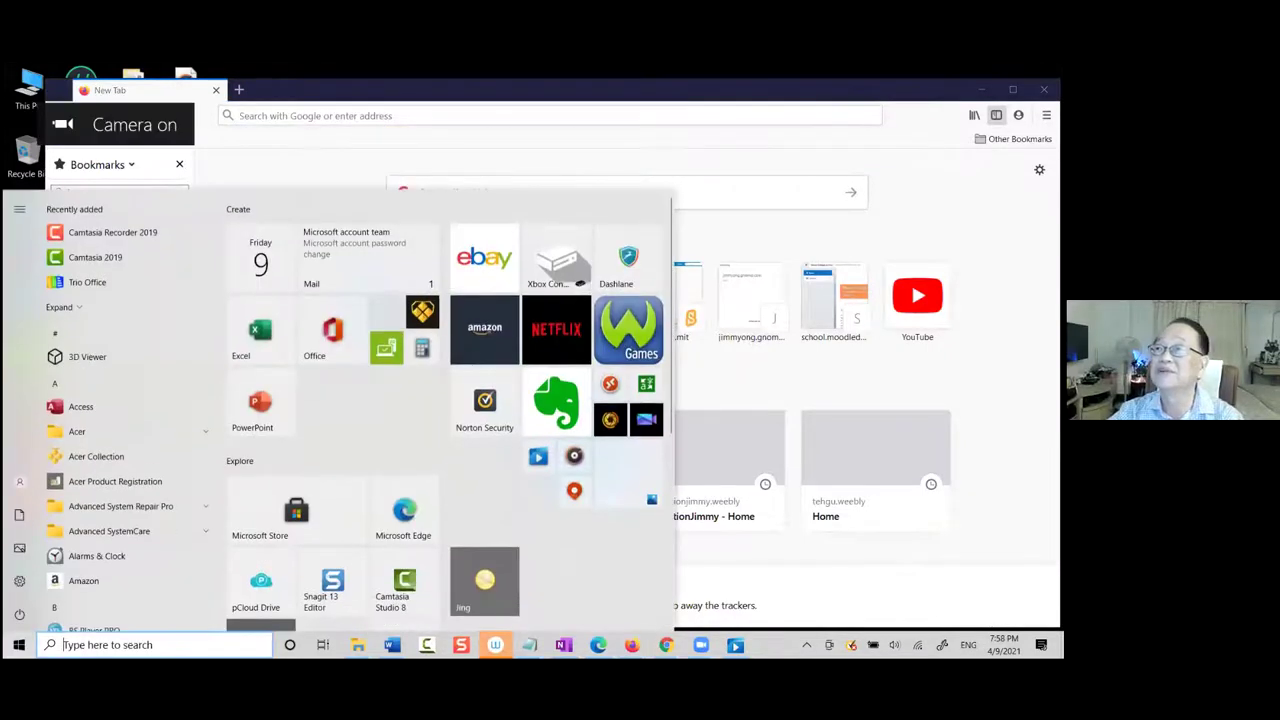
key(super+d)
key(super)
scroll(594, 437, down, 3)
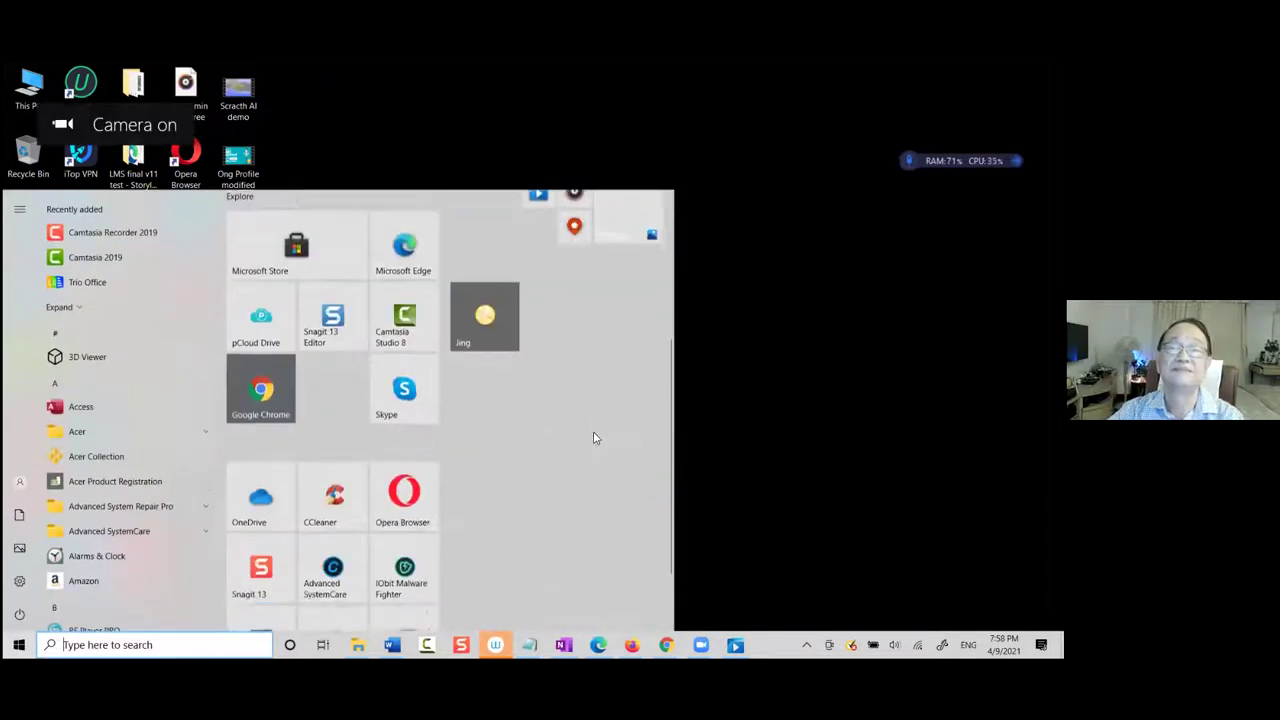
scroll(520, 490, down, 2)
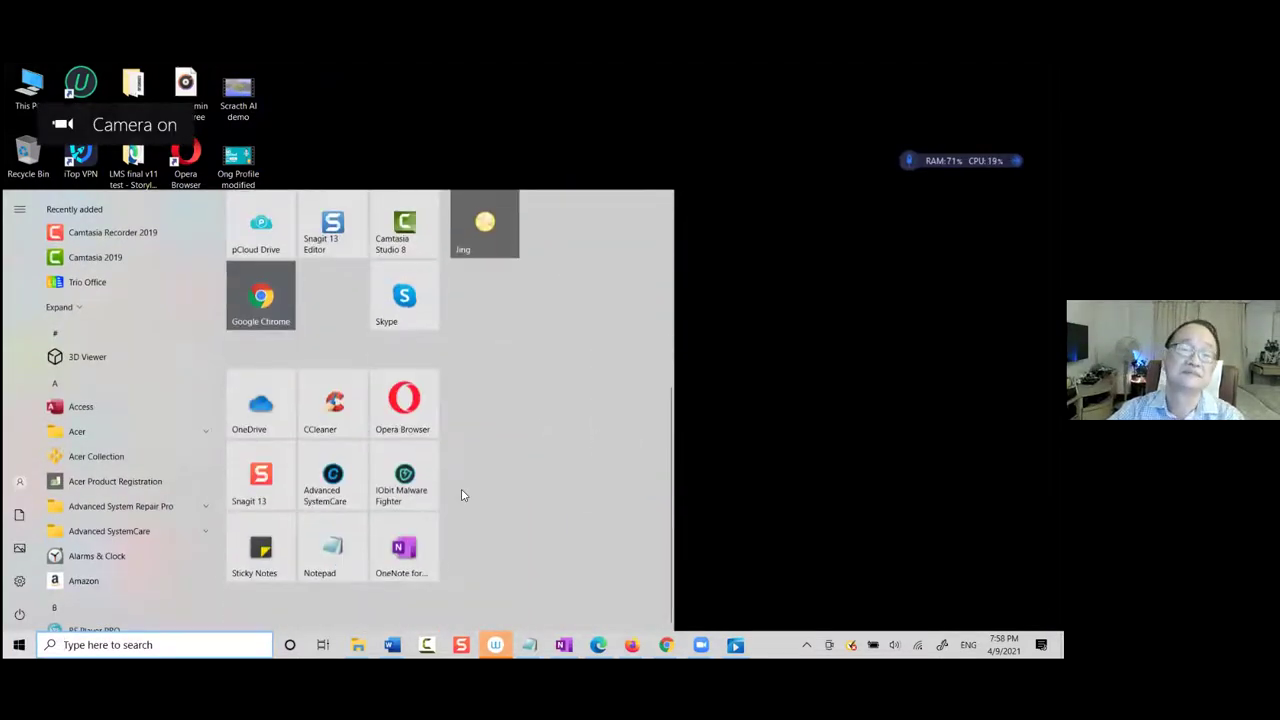
click(415, 545)
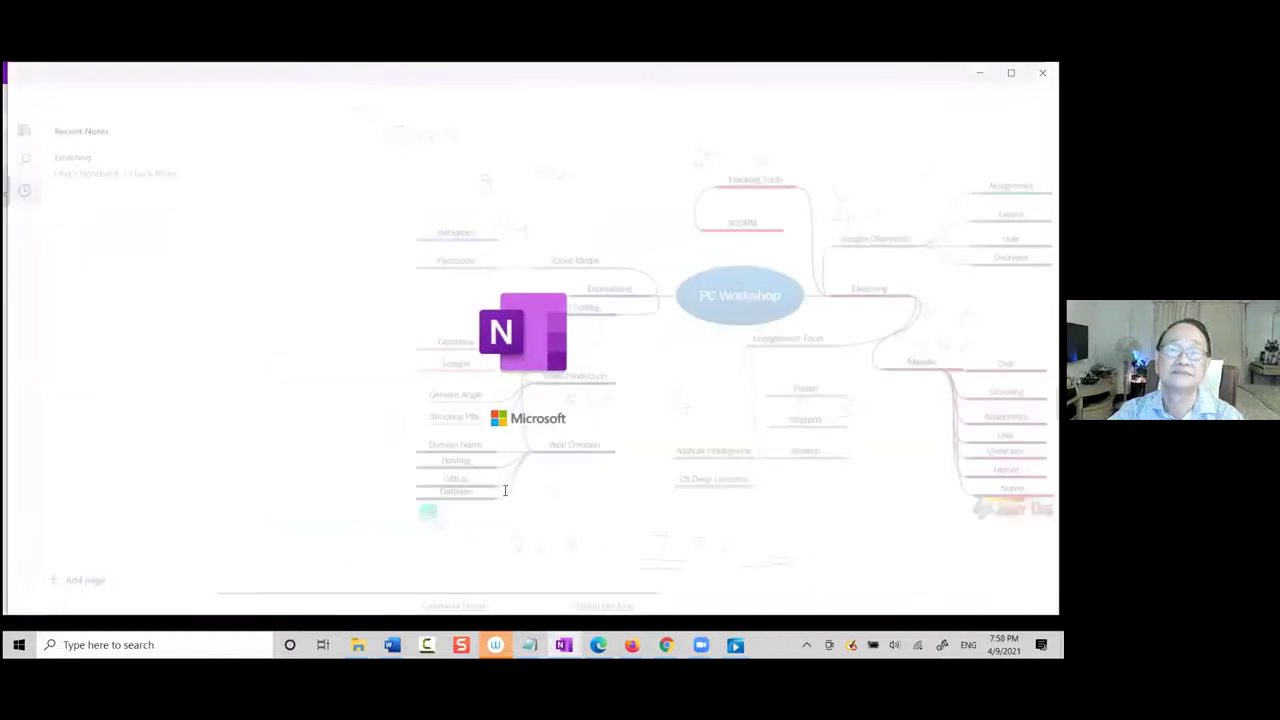
Find the Moodle links in the Elearning notes and open the Moodle Registration link
scroll(469, 474, down, 2)
scroll(480, 465, down, 15)
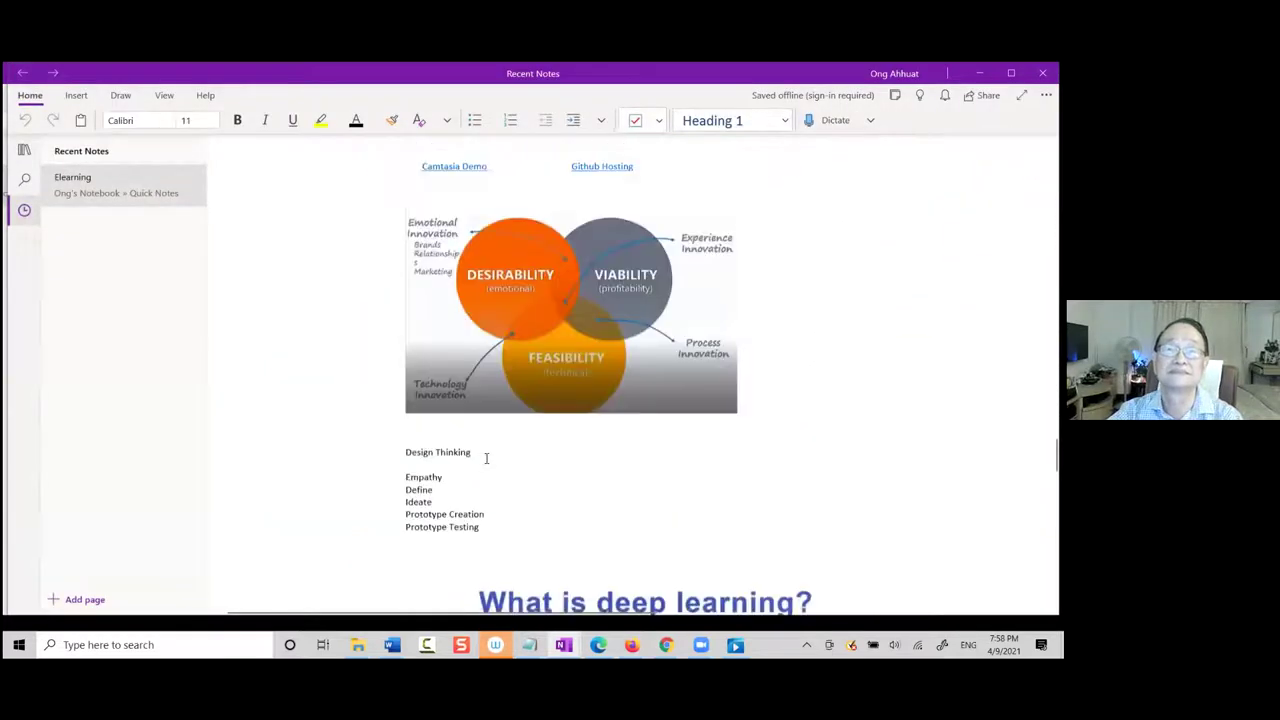
scroll(494, 456, up, 15)
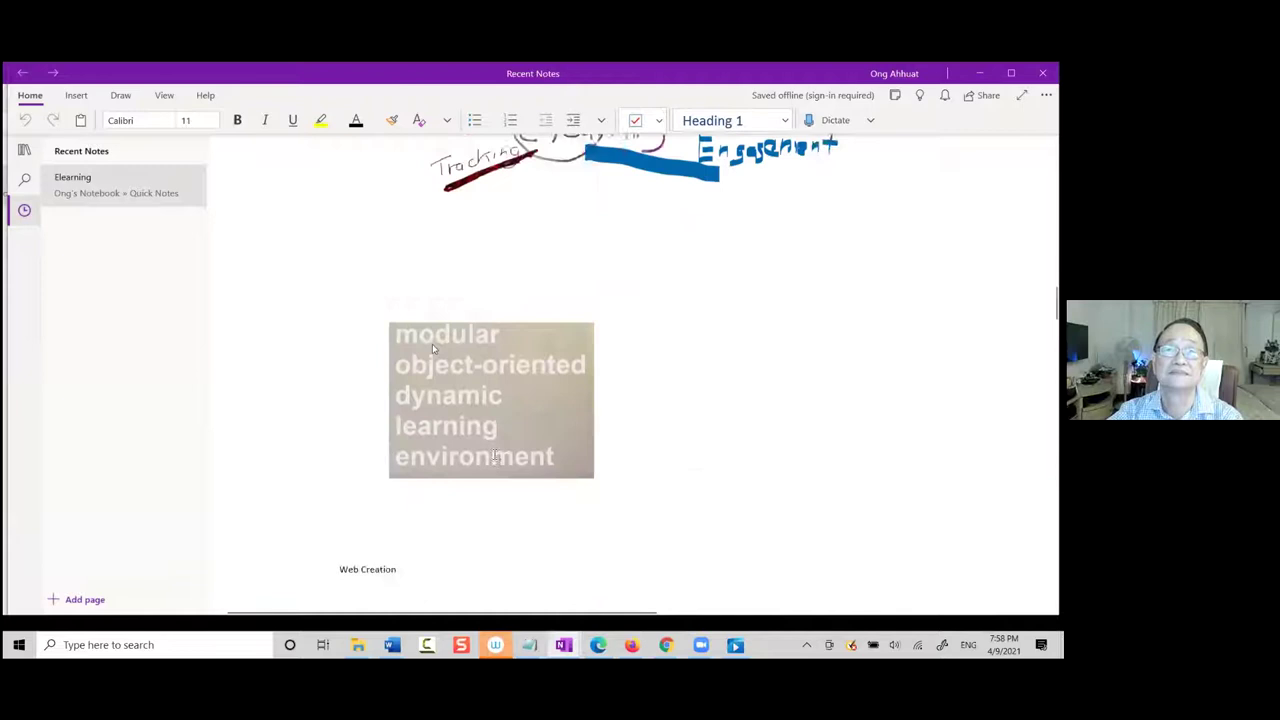
scroll(496, 453, up, 8)
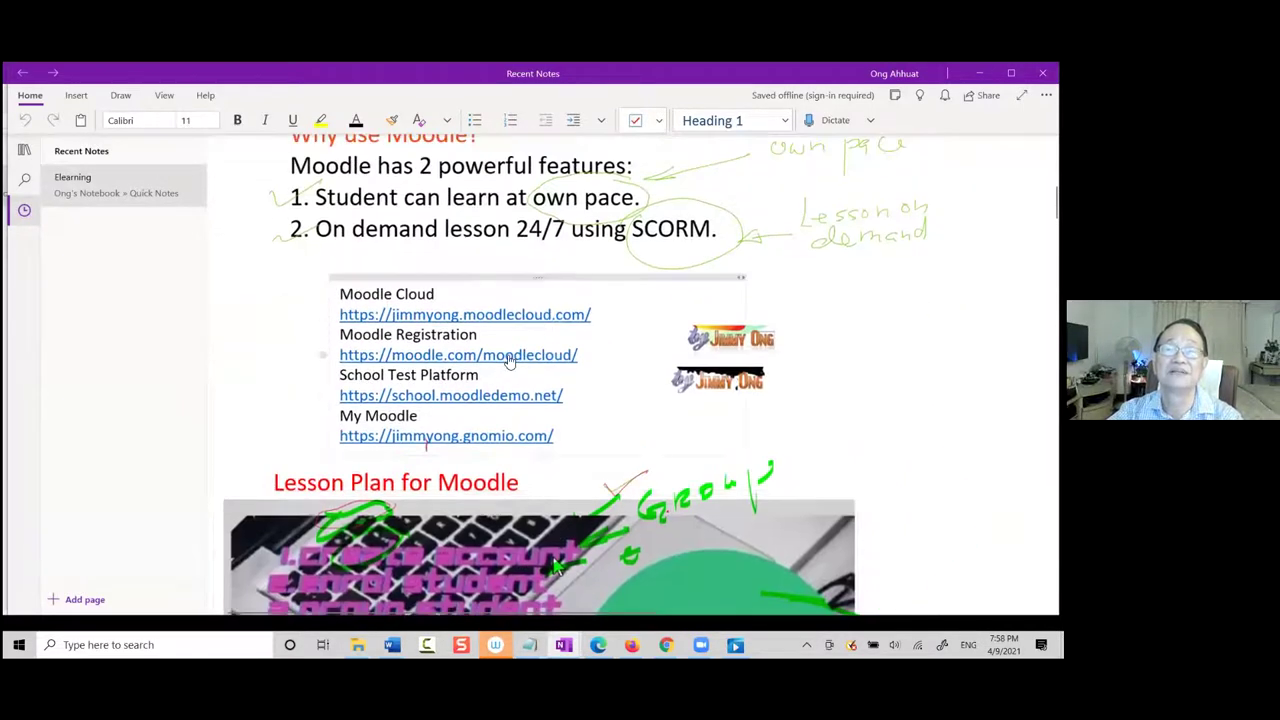
click(512, 358)
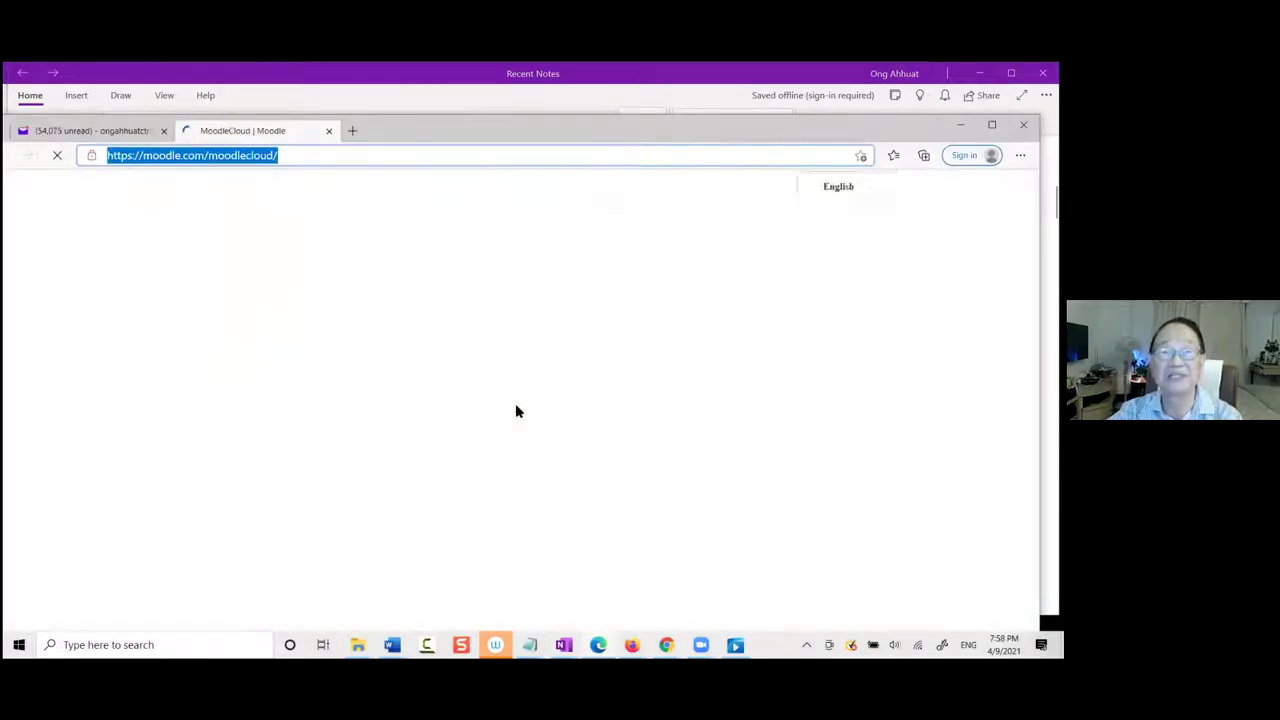
Examine the MoodleCloud key features, the yearly plans from Starter to Large, and the 45-day free trial offer
scroll(522, 430, down, 10)
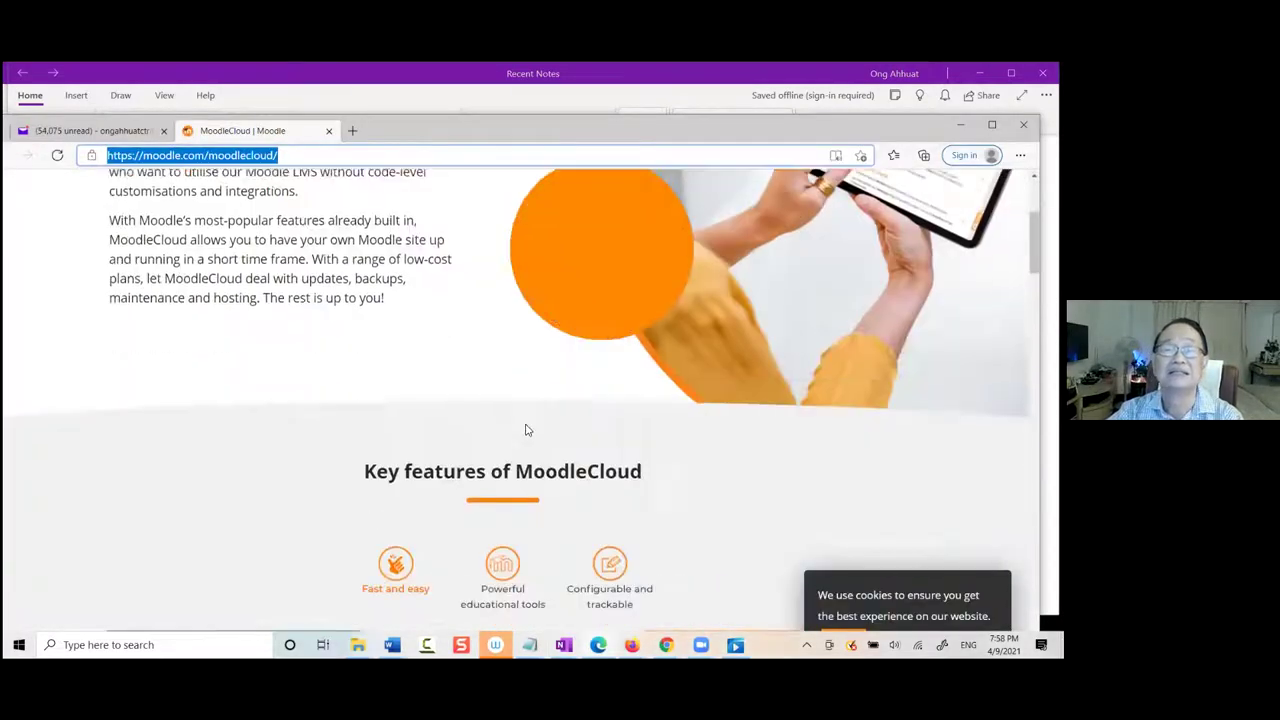
scroll(516, 432, down, 6)
scroll(520, 432, up, 2)
scroll(528, 432, down, 2)
scroll(500, 440, up, 1)
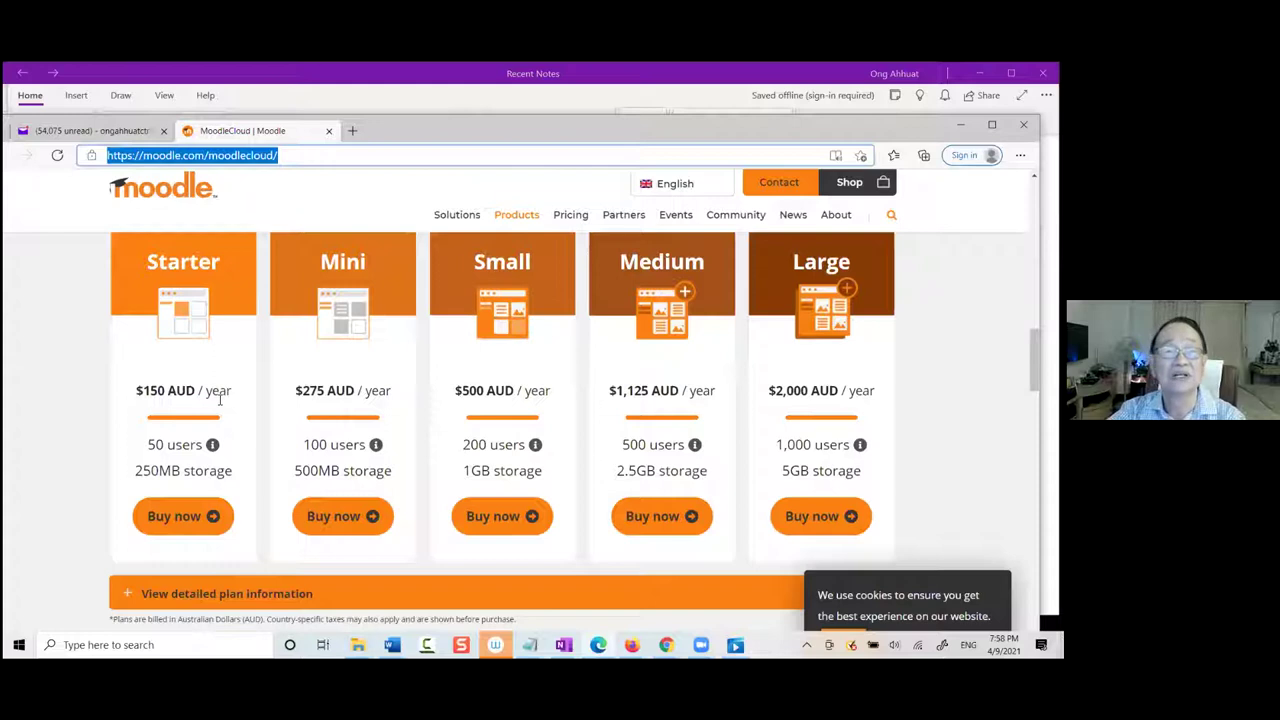
scroll(221, 399, down, 2)
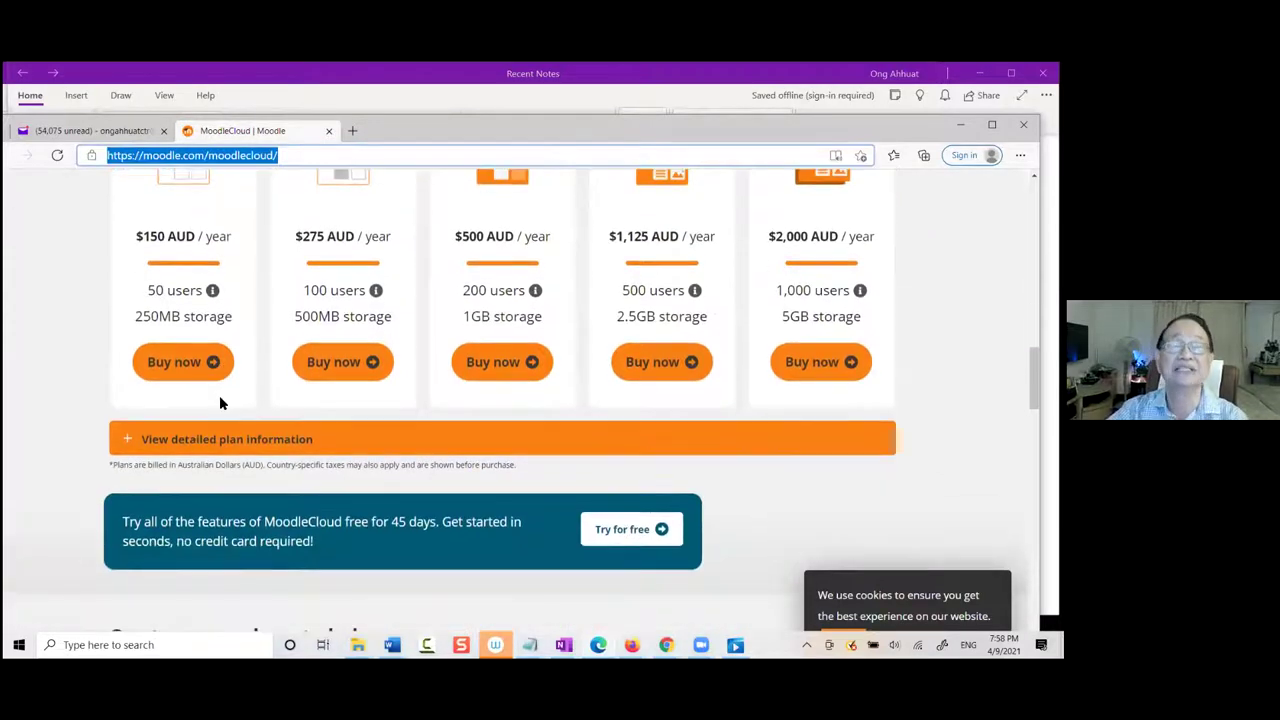
scroll(221, 399, down, 3)
scroll(233, 390, down, 2)
scroll(403, 371, up, 2)
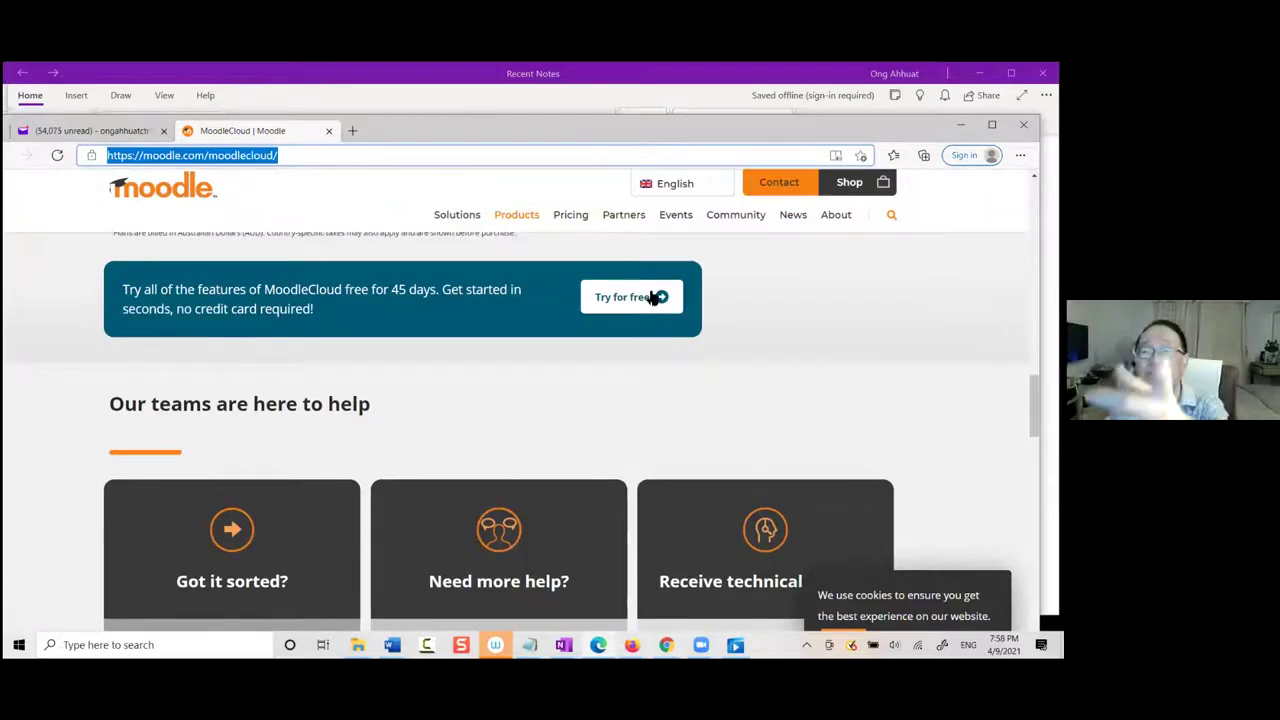
Start the MoodleCloud free trial sign-up, confirm the age requirement, accept all three agreements and continue to the personal details
click(640, 297)
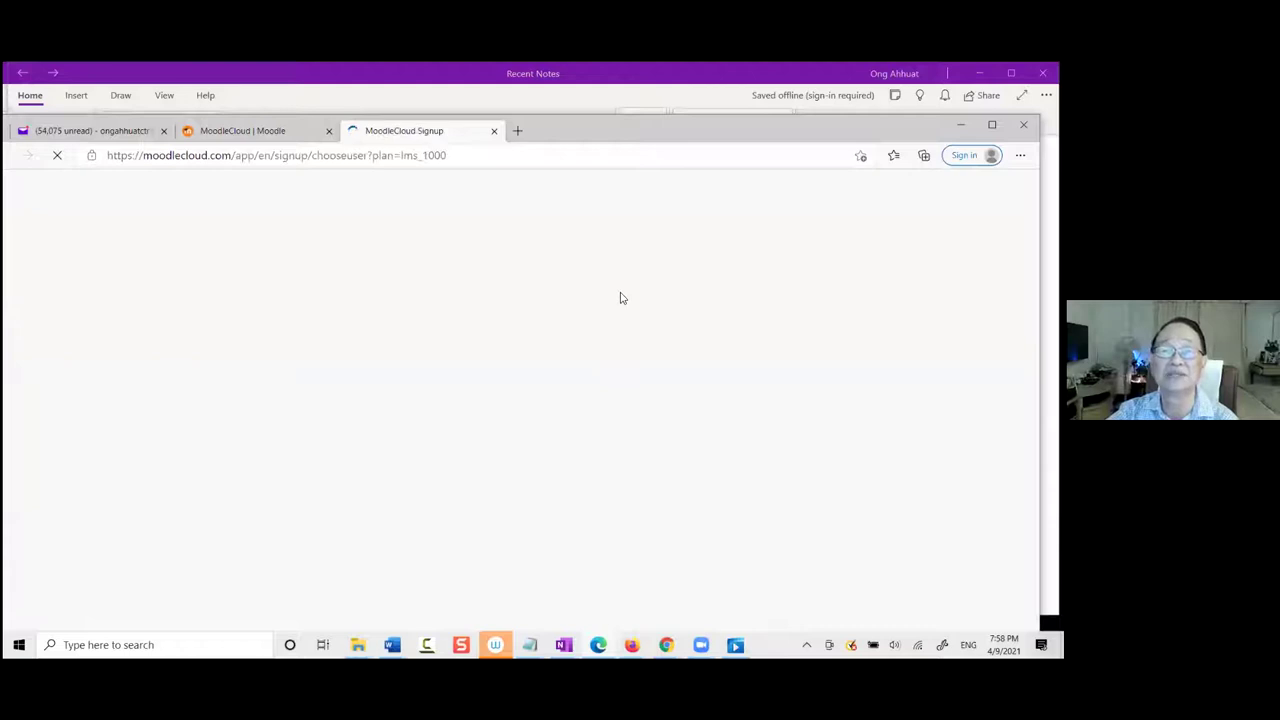
click(425, 393)
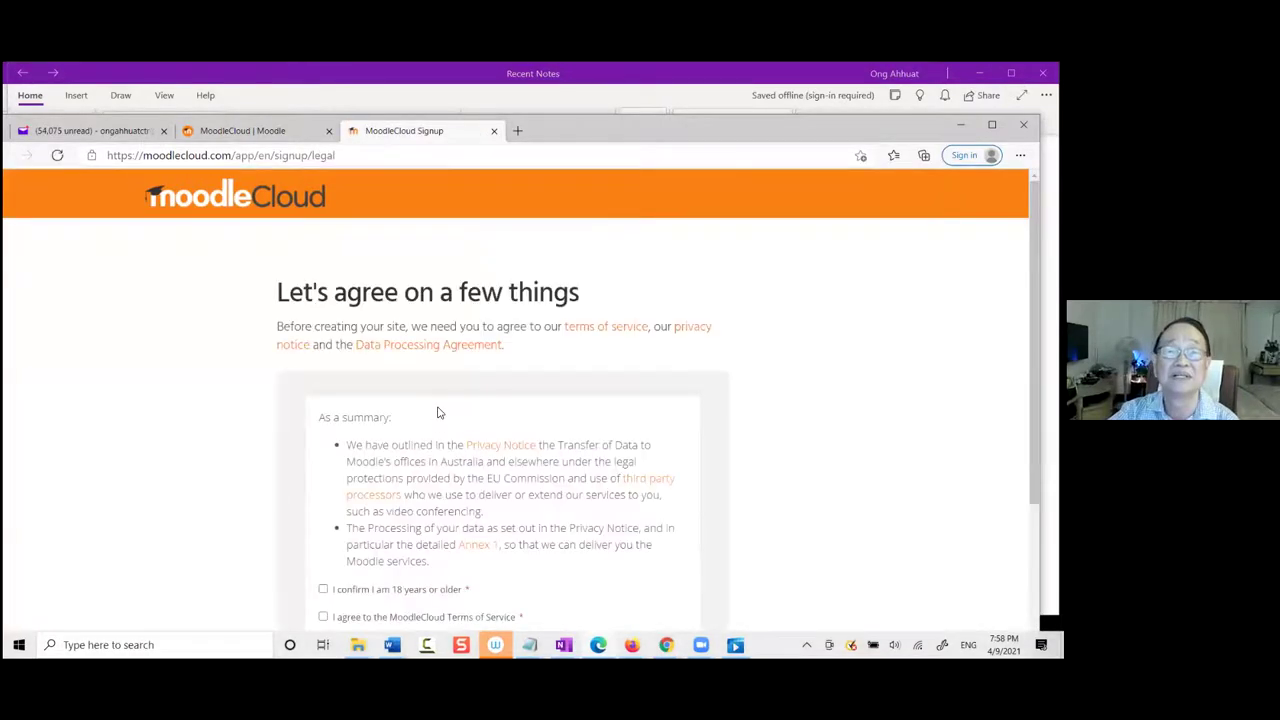
scroll(437, 413, down, 3)
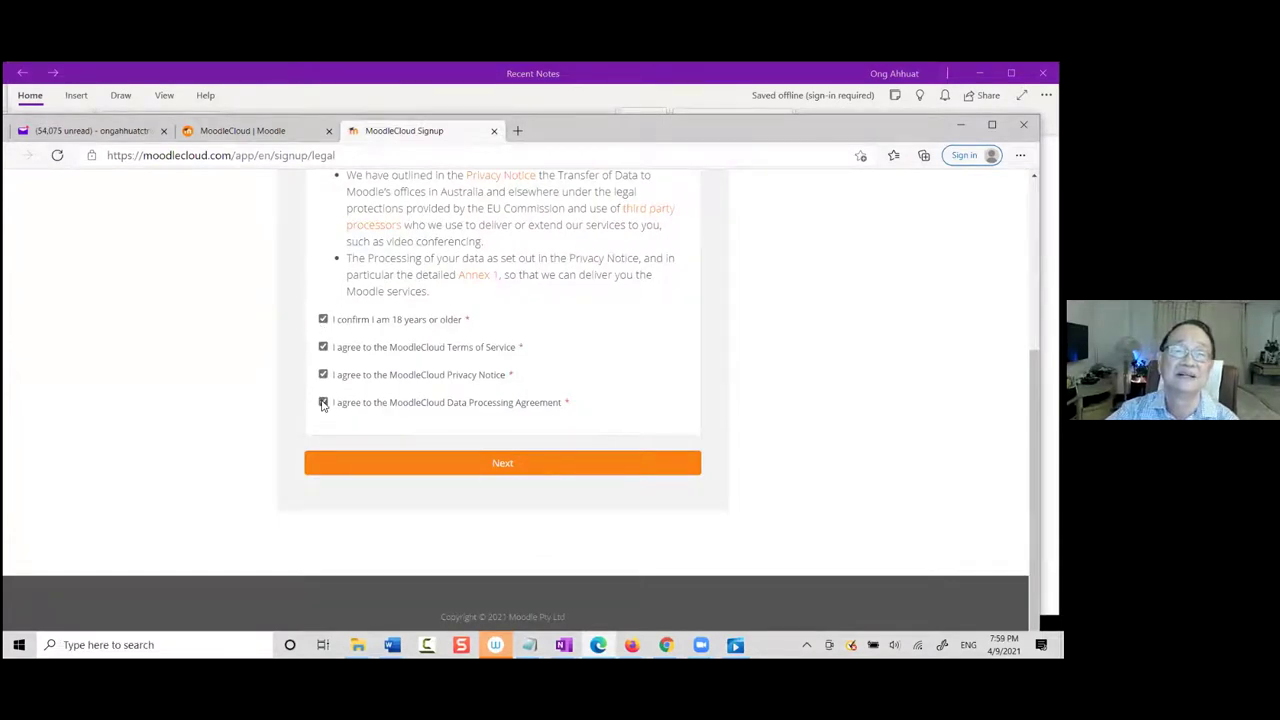
click(519, 466)
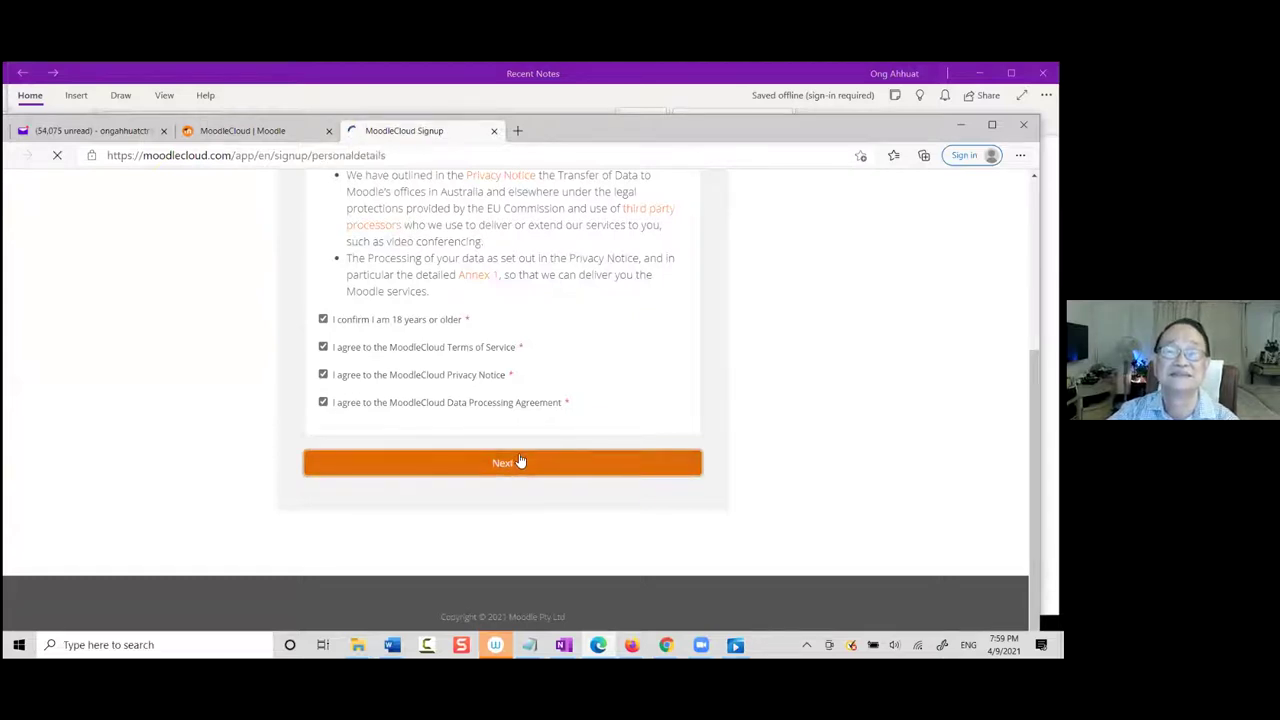
Look over the fields of the sign-up details form and try to continue with the form left blank
scroll(490, 420, down, 4)
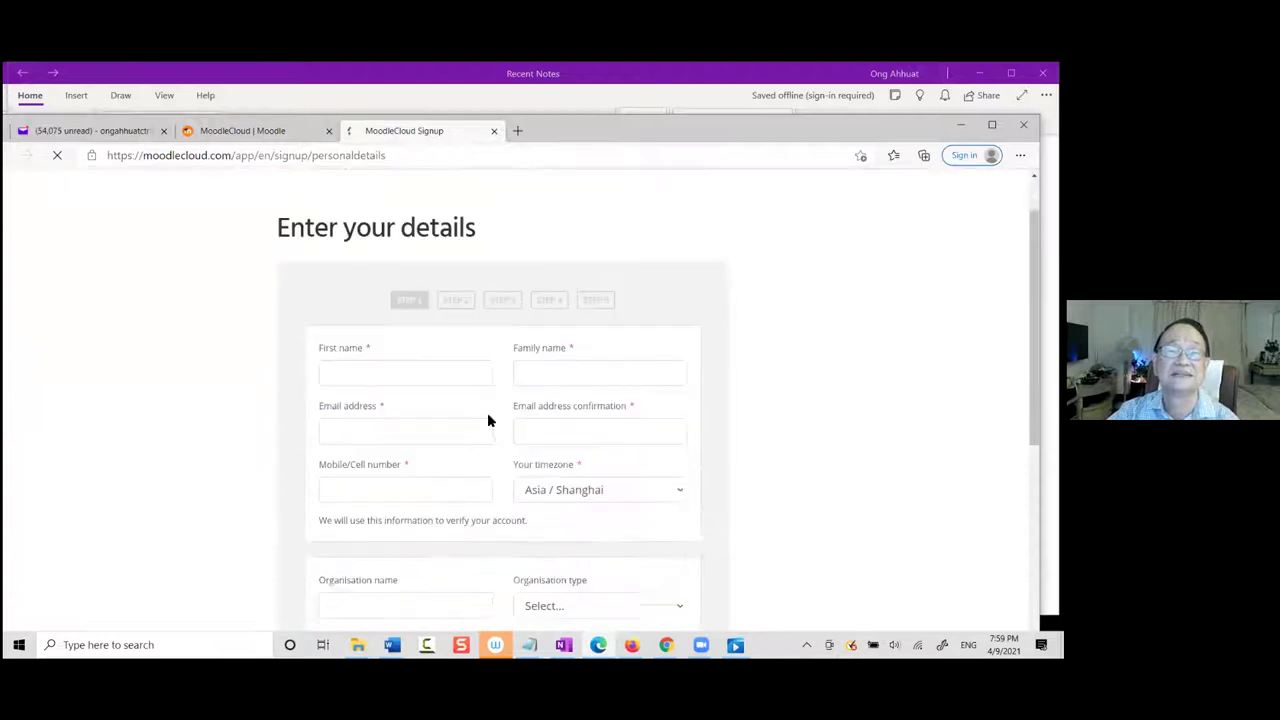
scroll(428, 371, down, 2)
scroll(428, 366, up, 2)
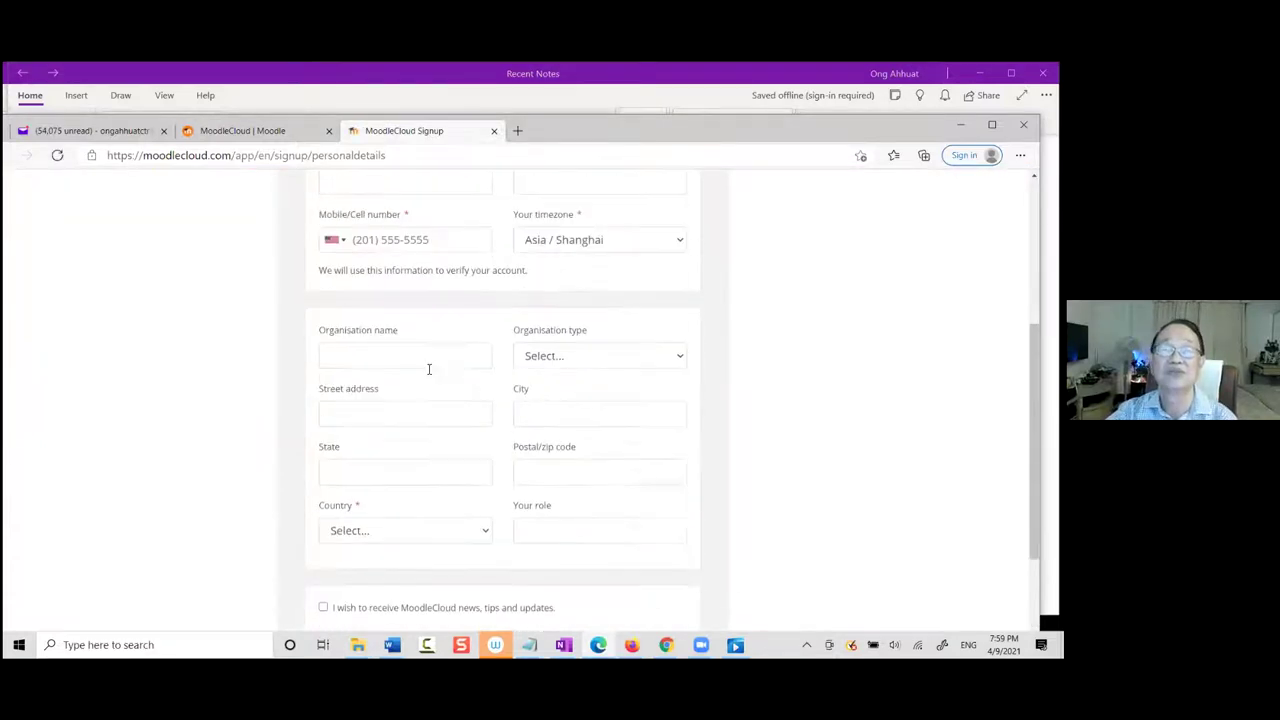
scroll(414, 323, down, 2)
scroll(418, 331, up, 2)
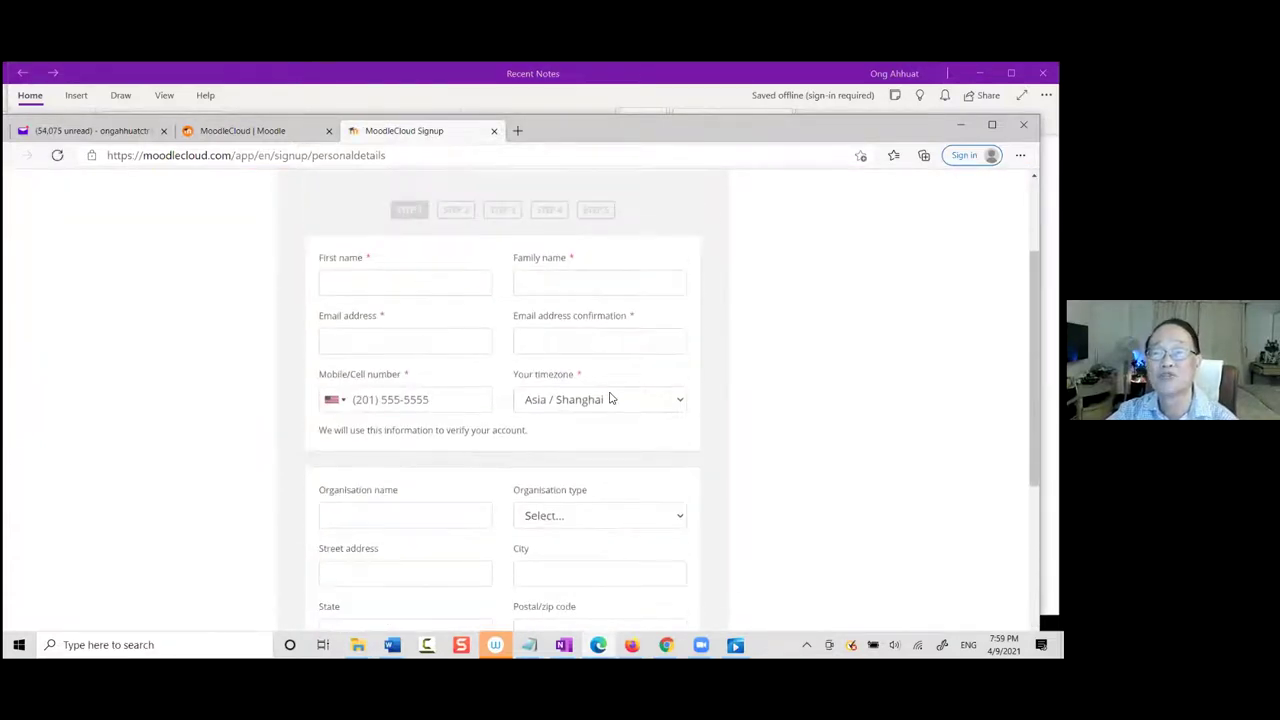
scroll(568, 352, down, 2)
scroll(568, 350, up, 2)
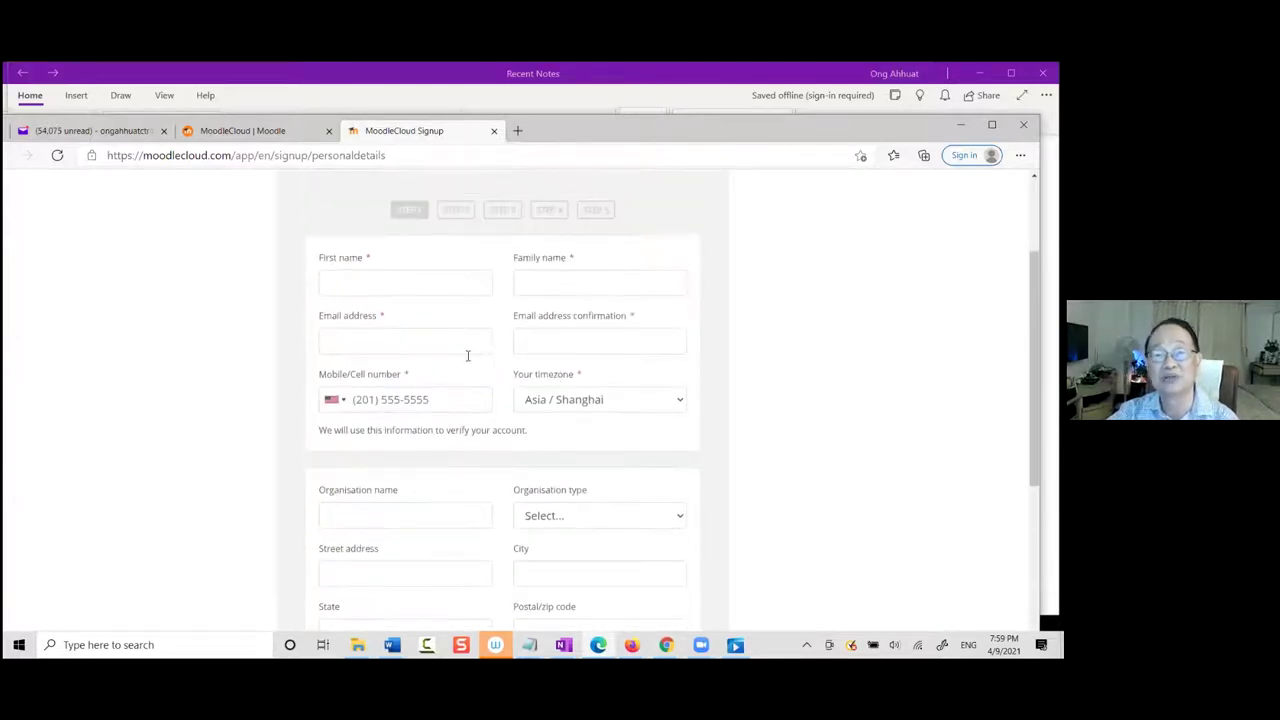
scroll(551, 346, down, 5)
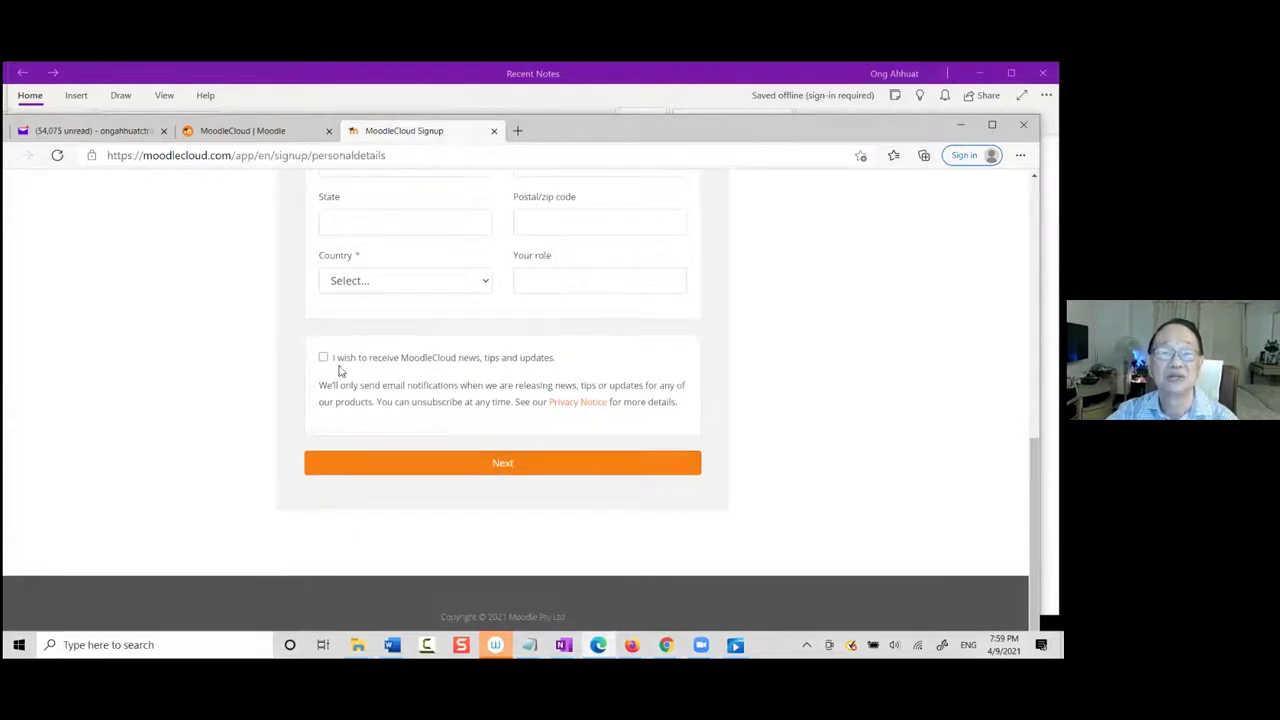
click(508, 464)
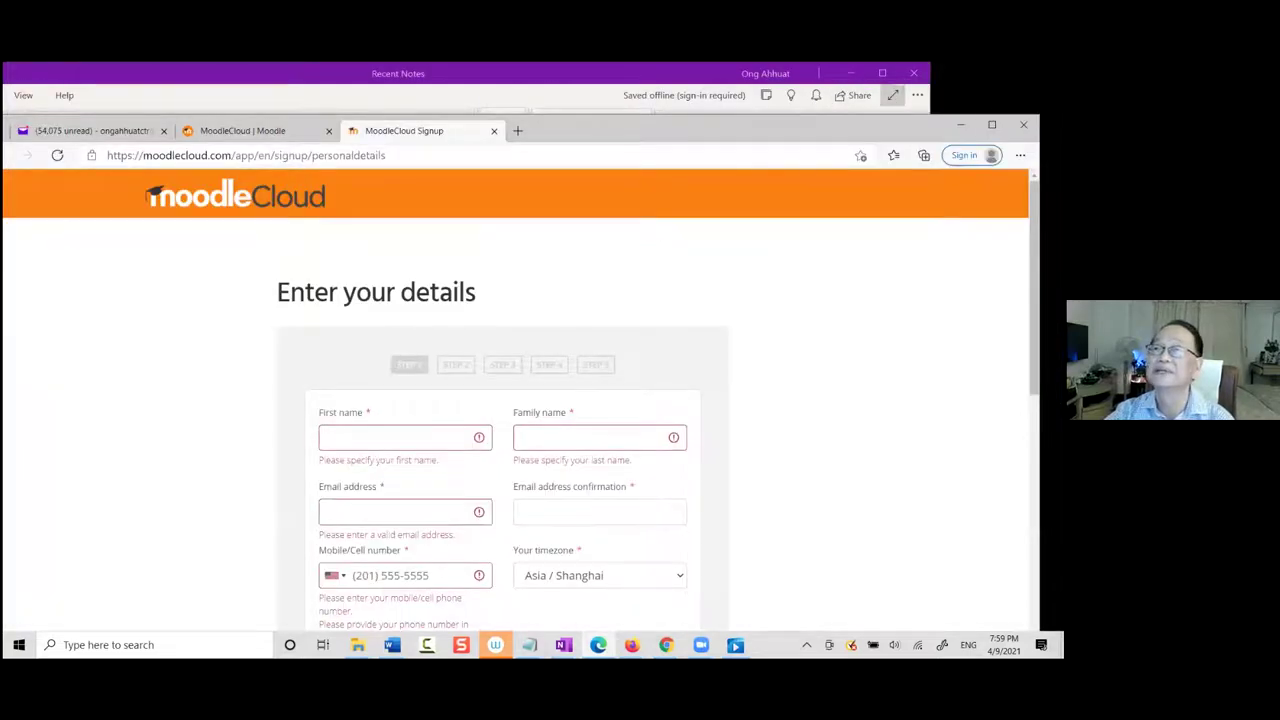
Leave the sign-up browser window and minimize OneNote to reach the desktop
click(991, 124)
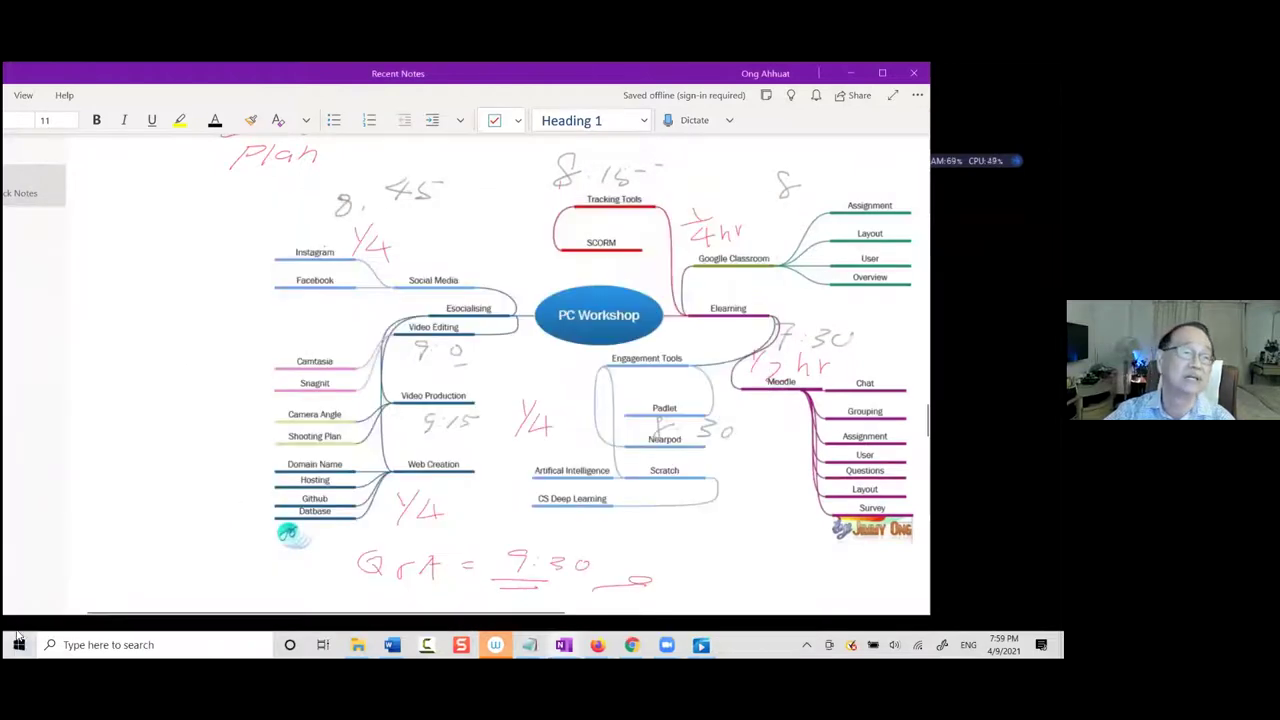
click(18, 644)
scroll(155, 421, down, 3)
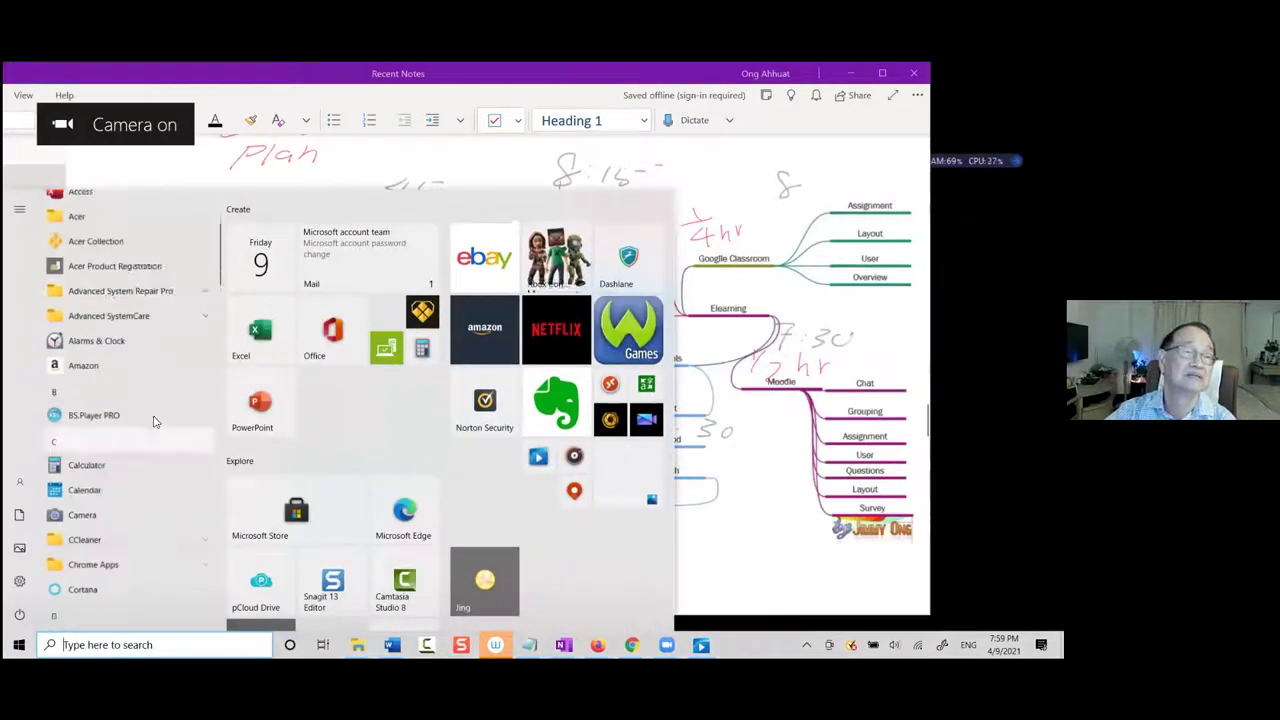
double_click(740, 70)
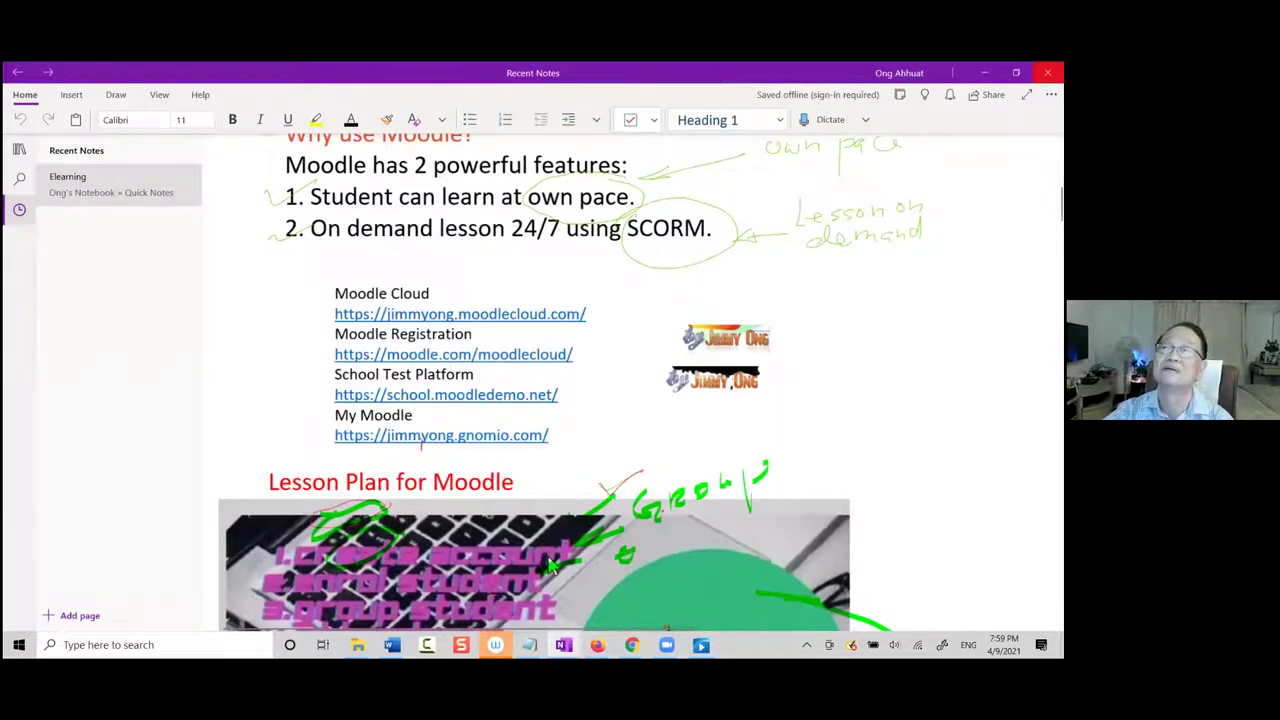
click(984, 72)
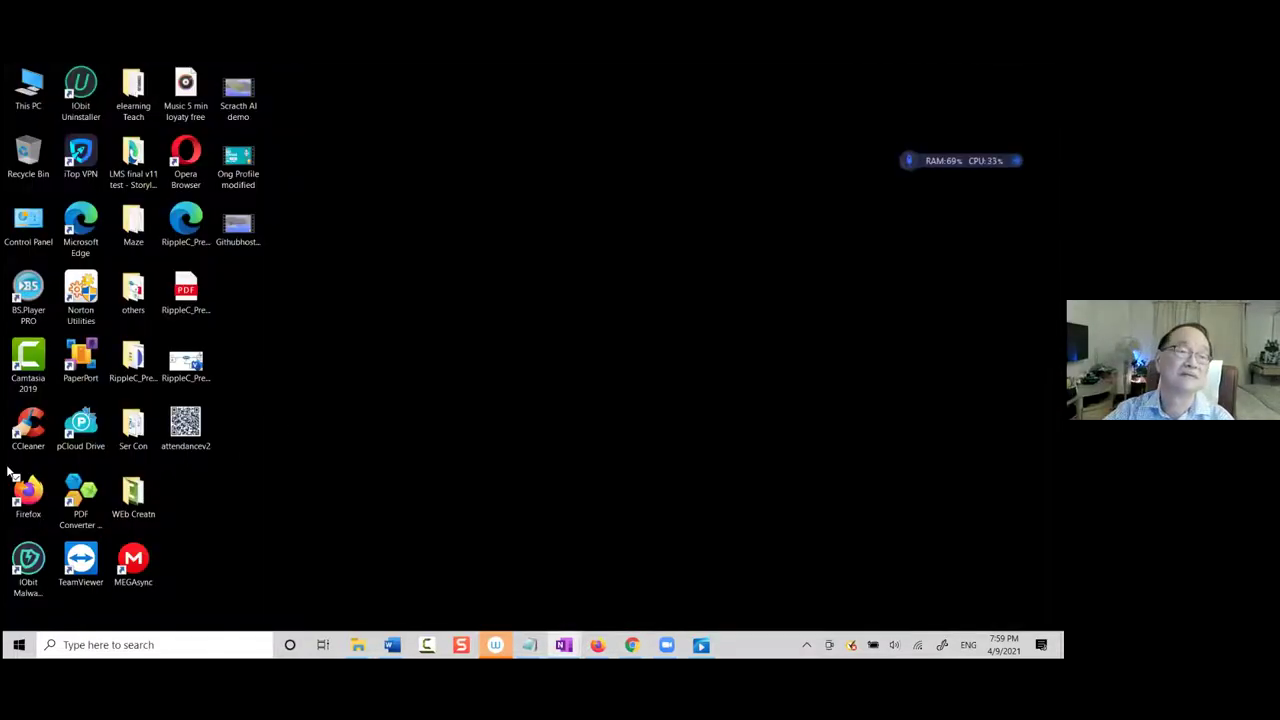
Launch Firefox, open the bookmarked Moodle site and decline logging out to stay signed in
double_click(28, 490)
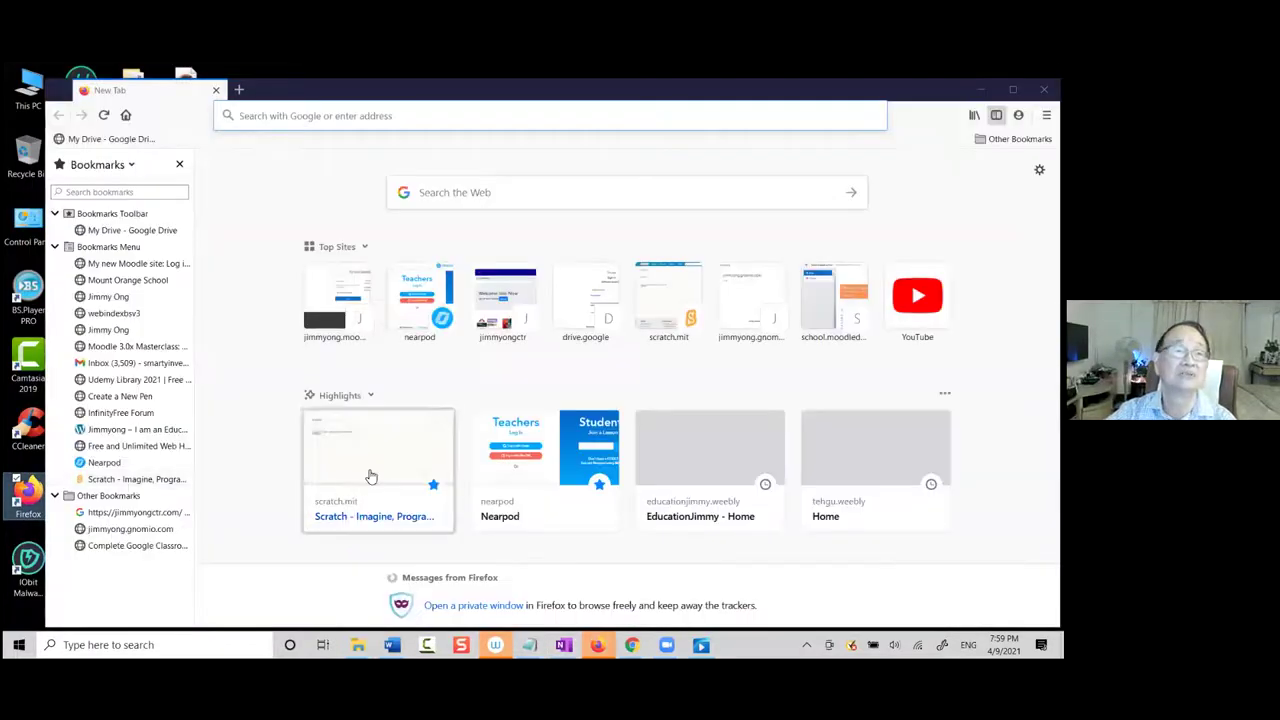
click(168, 263)
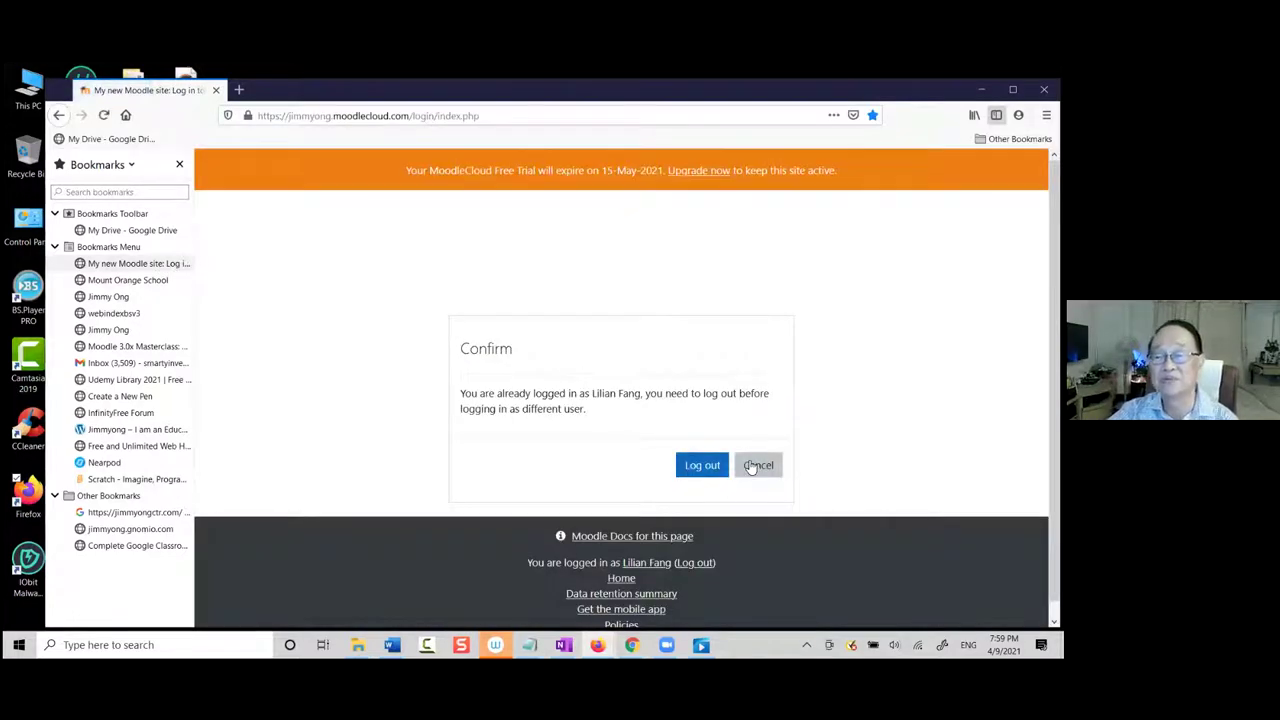
click(752, 467)
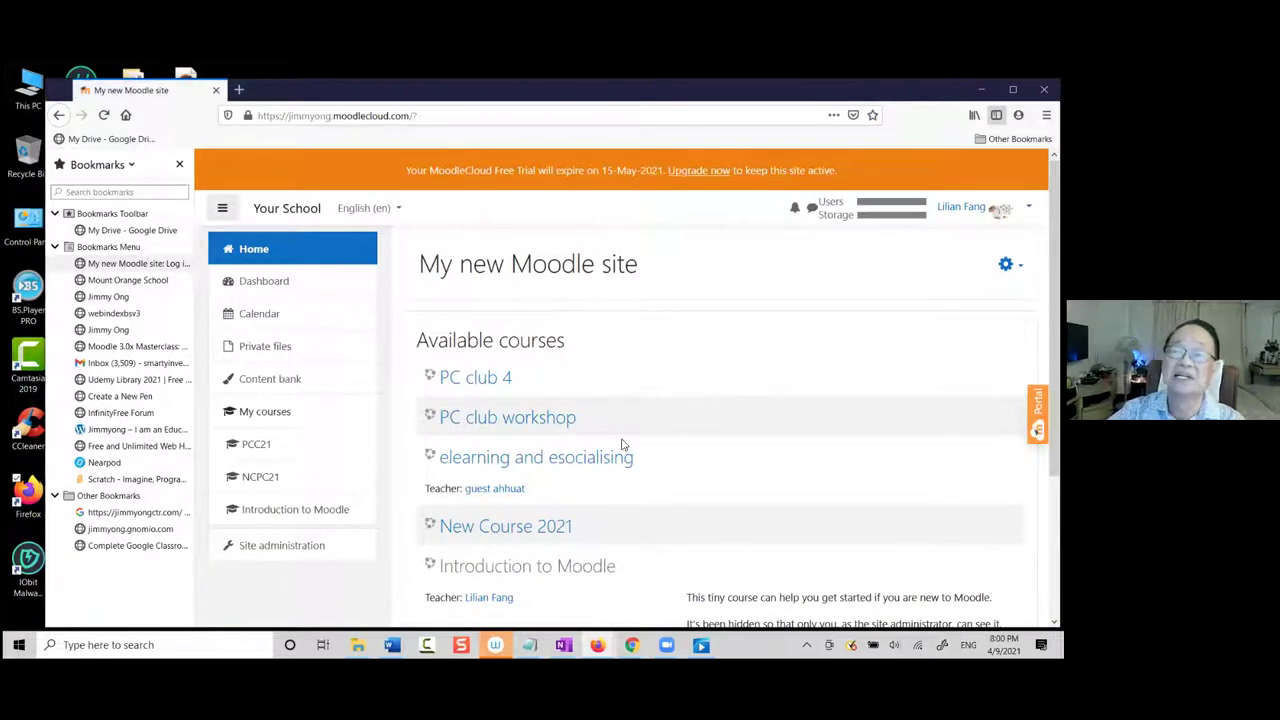
Look over the available courses on the Moodle home page and the full list of front page settings
scroll(614, 437, down, 3)
scroll(617, 429, up, 3)
scroll(620, 428, down, 3)
scroll(620, 429, up, 3)
scroll(625, 429, down, 1)
scroll(635, 429, up, 1)
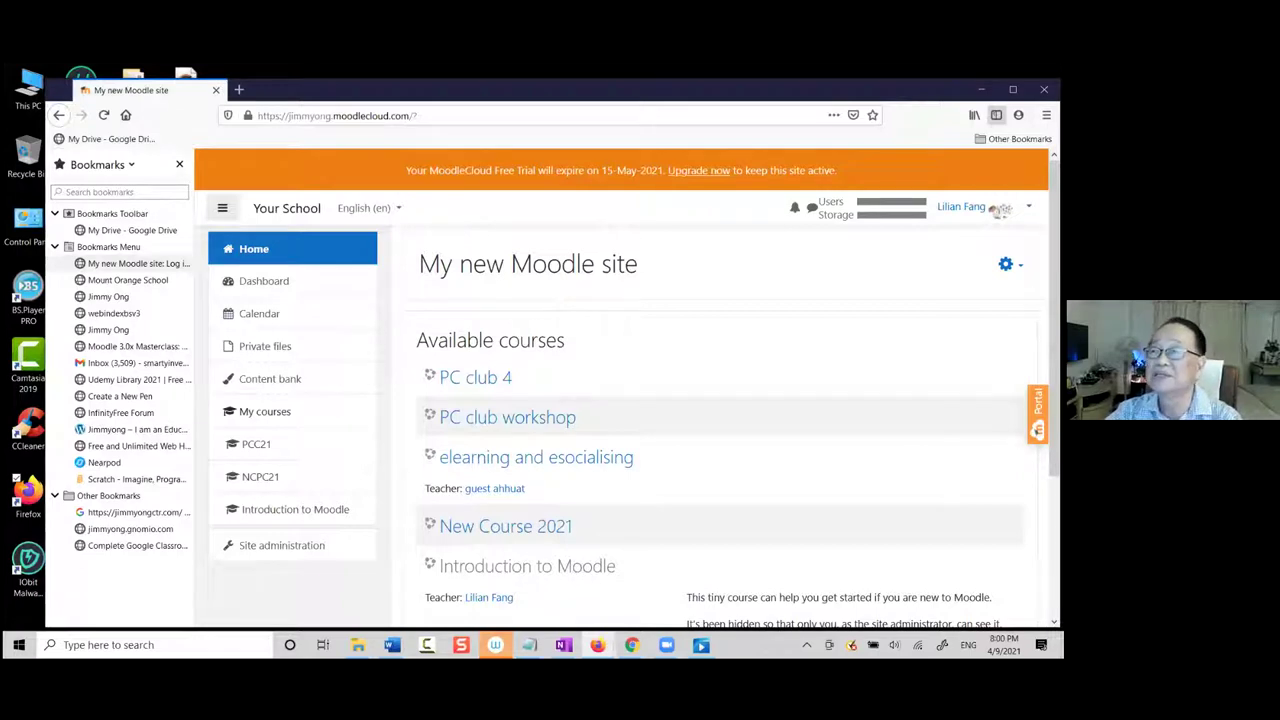
click(1007, 264)
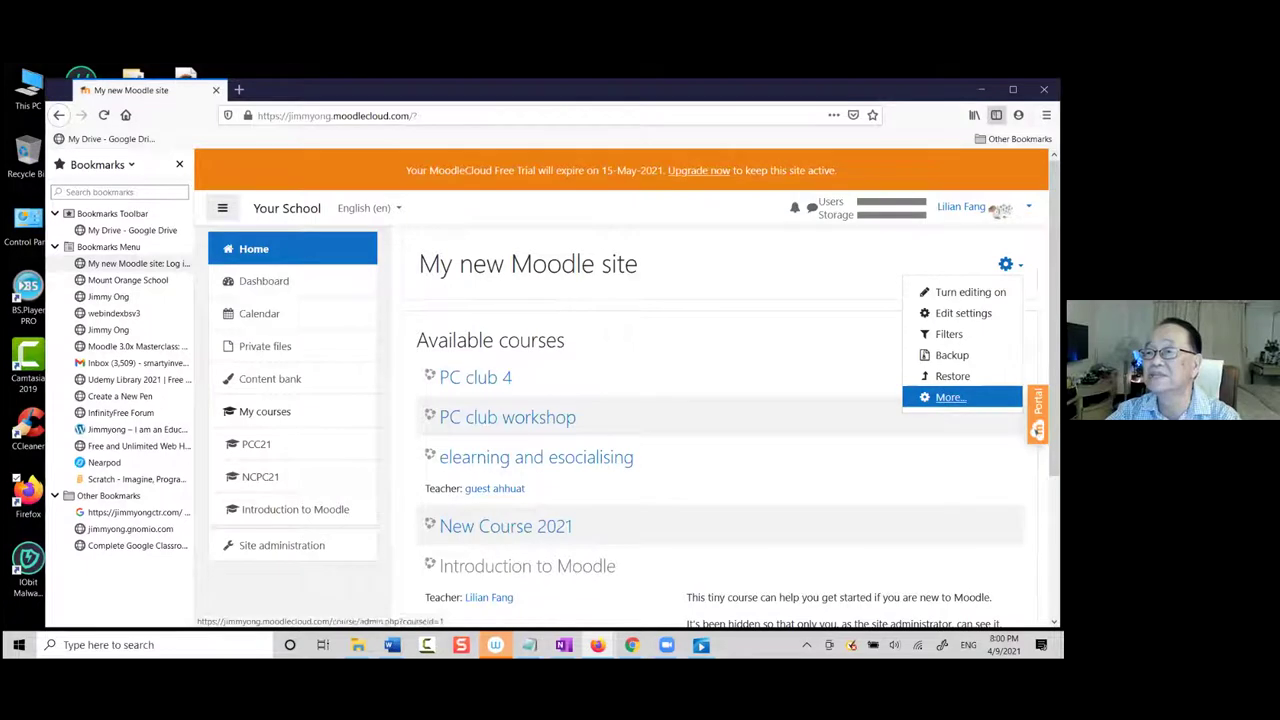
click(950, 397)
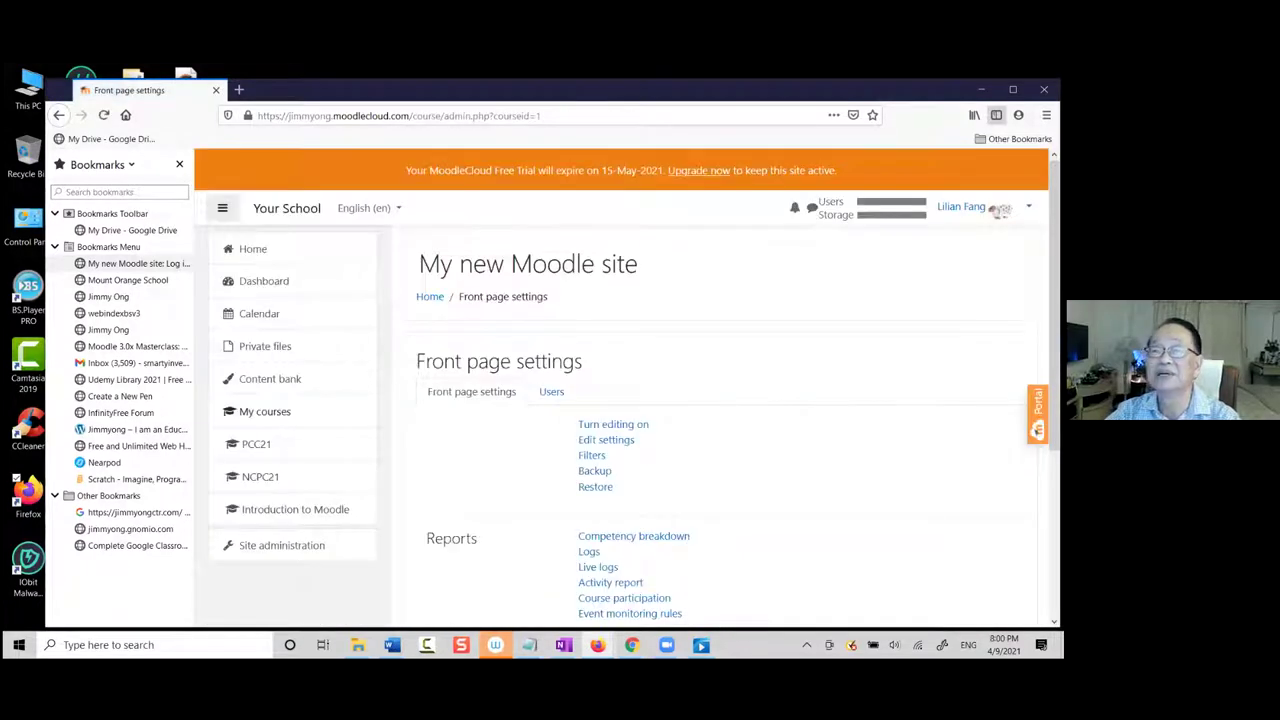
scroll(725, 390, down, 3)
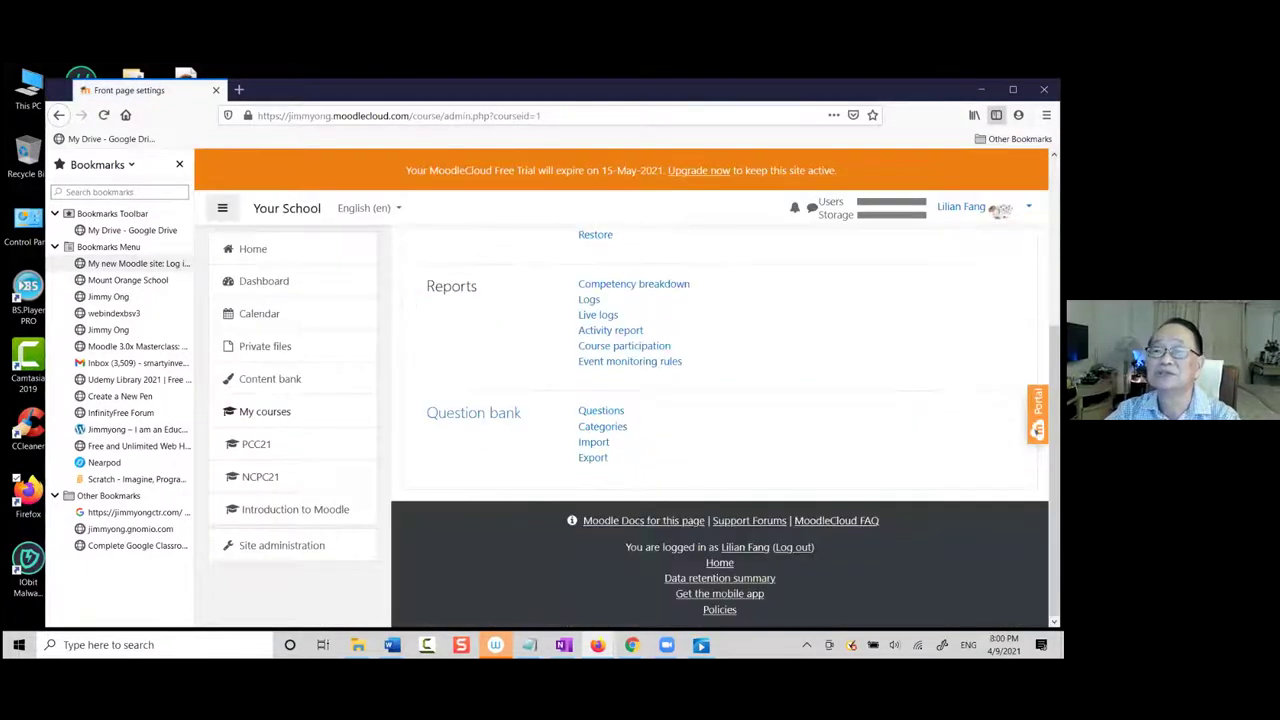
scroll(725, 390, up, 3)
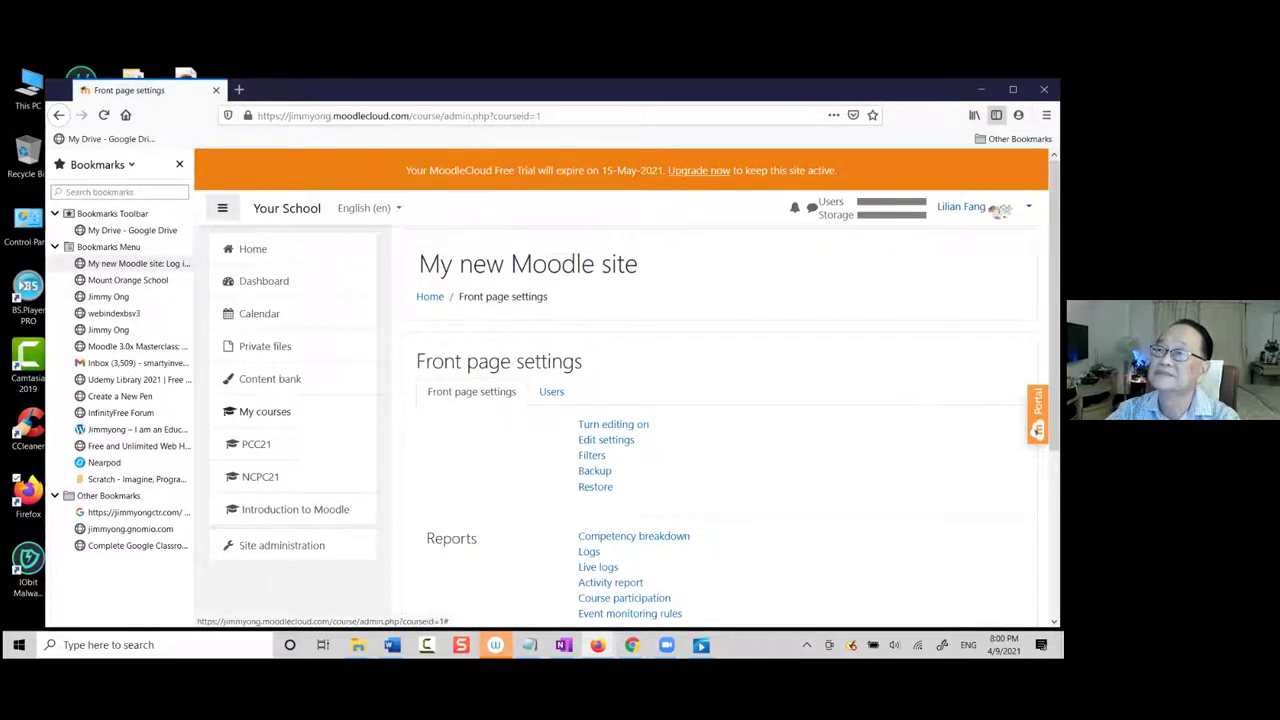
Check the account options in Moodle, dismiss them and close the Firefox window
click(986, 207)
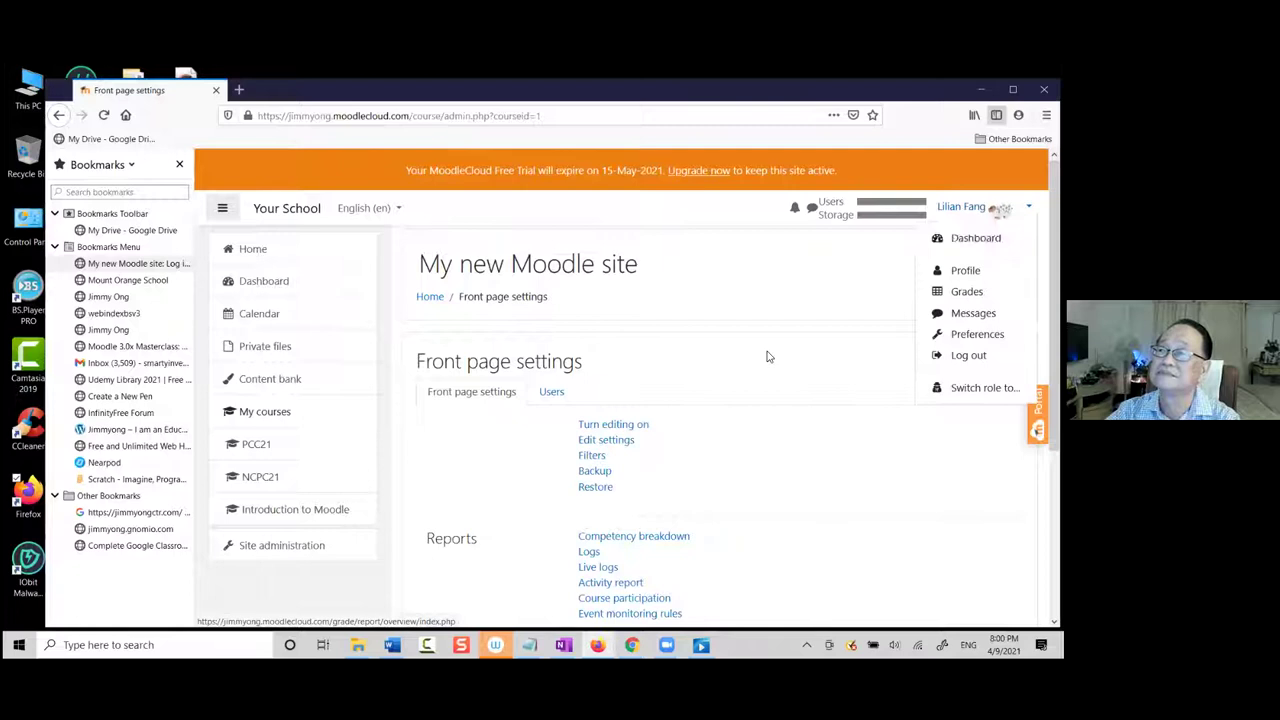
key(Escape)
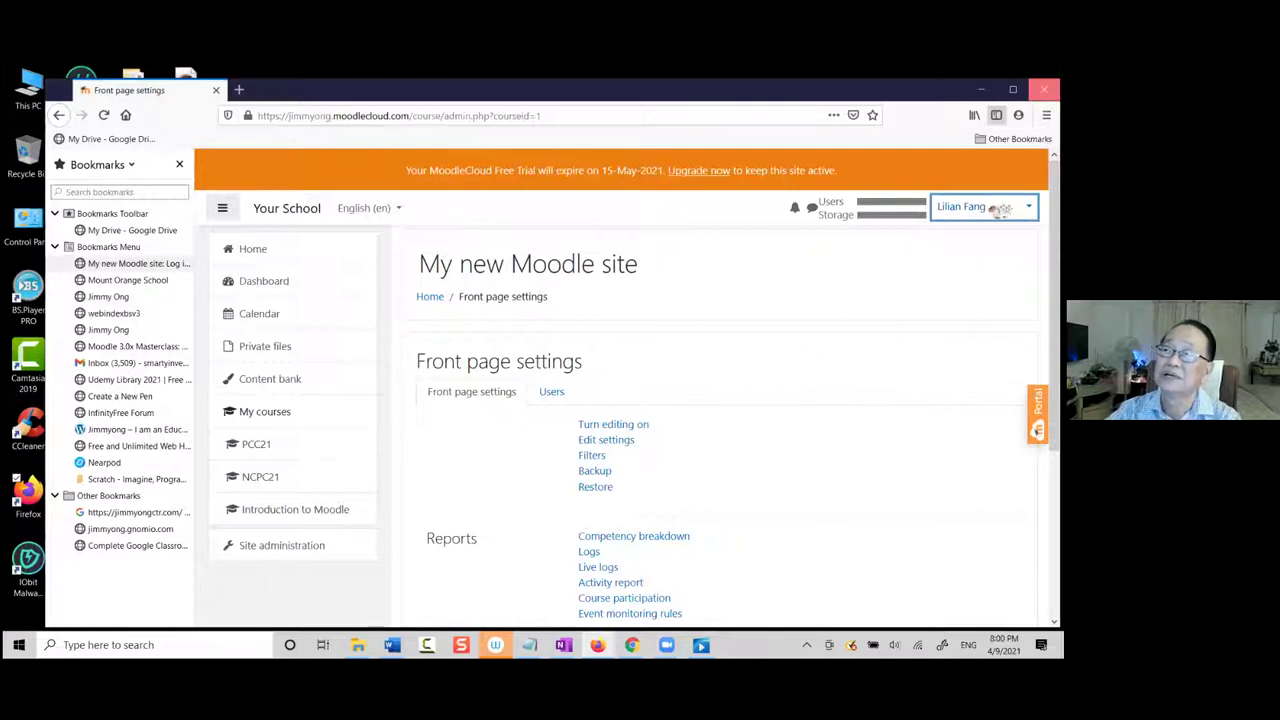
click(1044, 89)
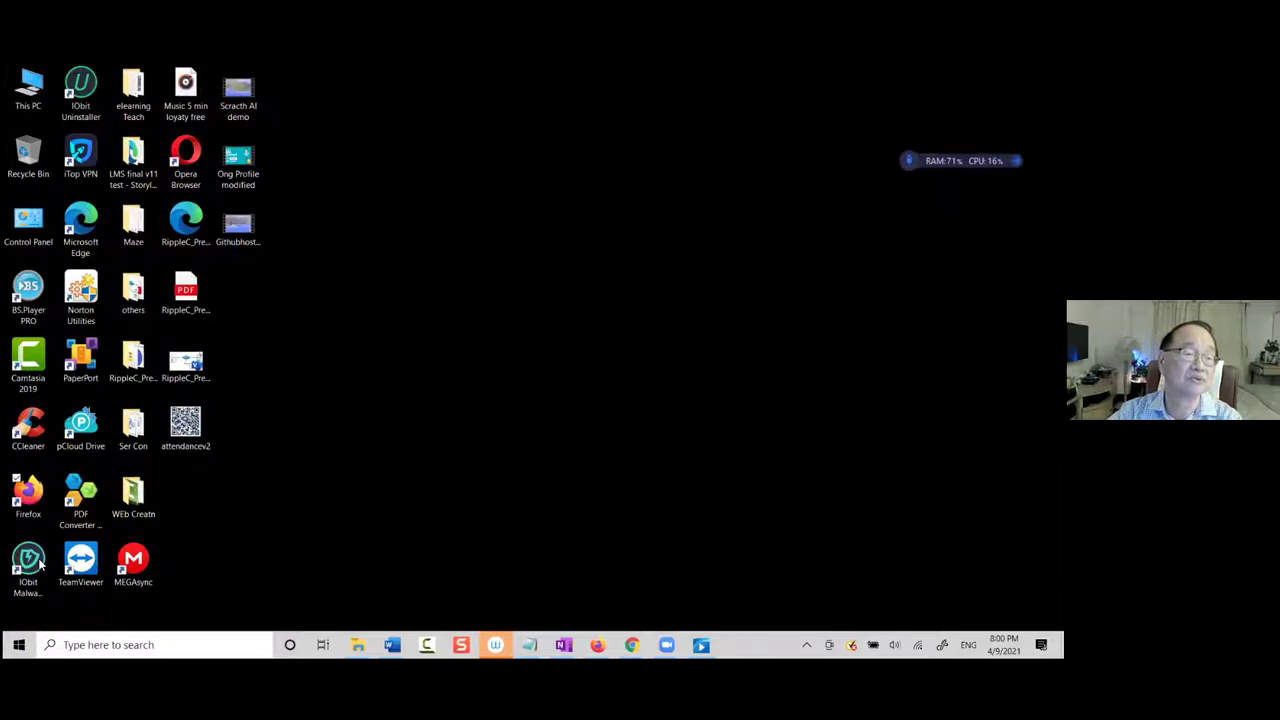
Launch Google Chrome from the pinned apps
click(18, 644)
scroll(177, 531, down, 5)
scroll(346, 531, down, 4)
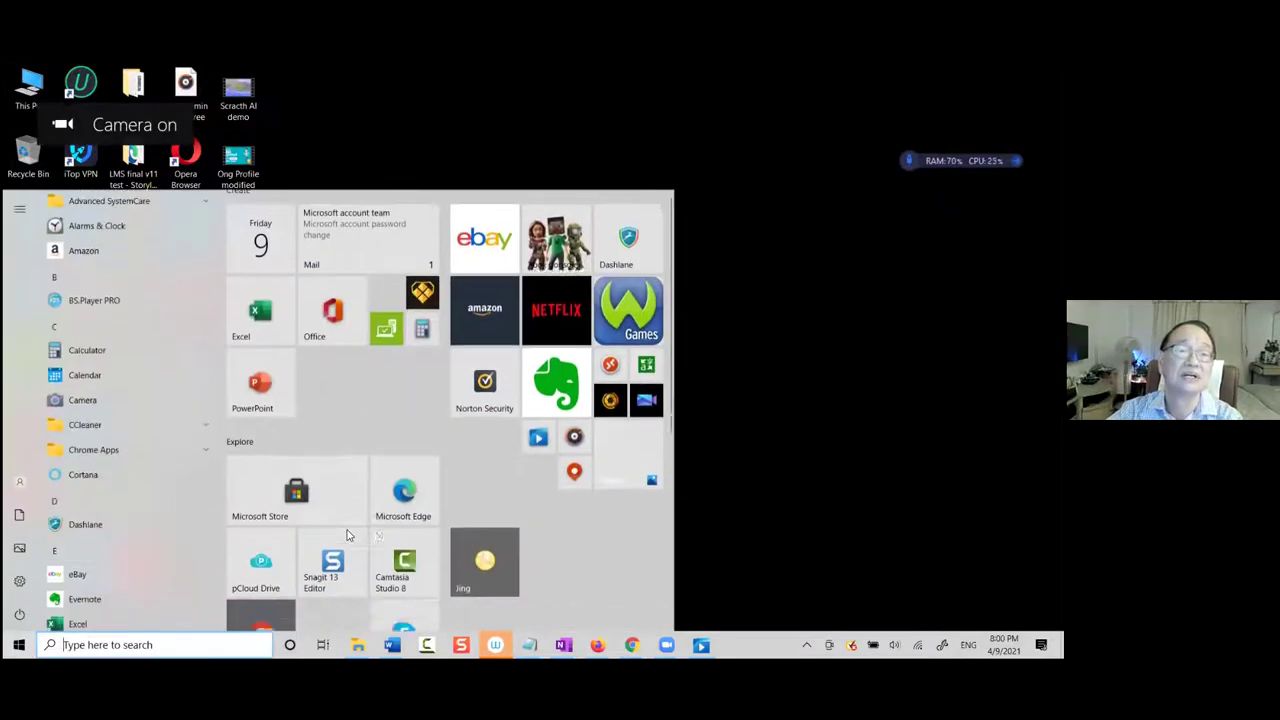
scroll(295, 490, up, 1)
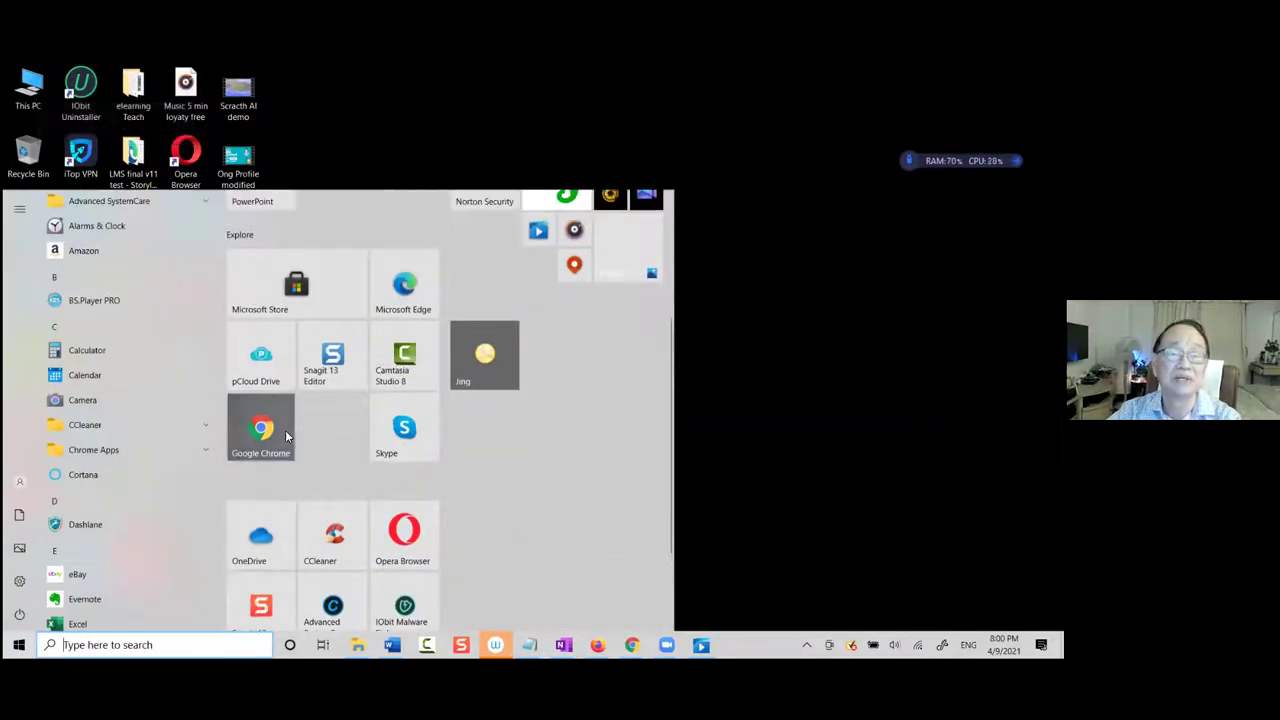
click(262, 428)
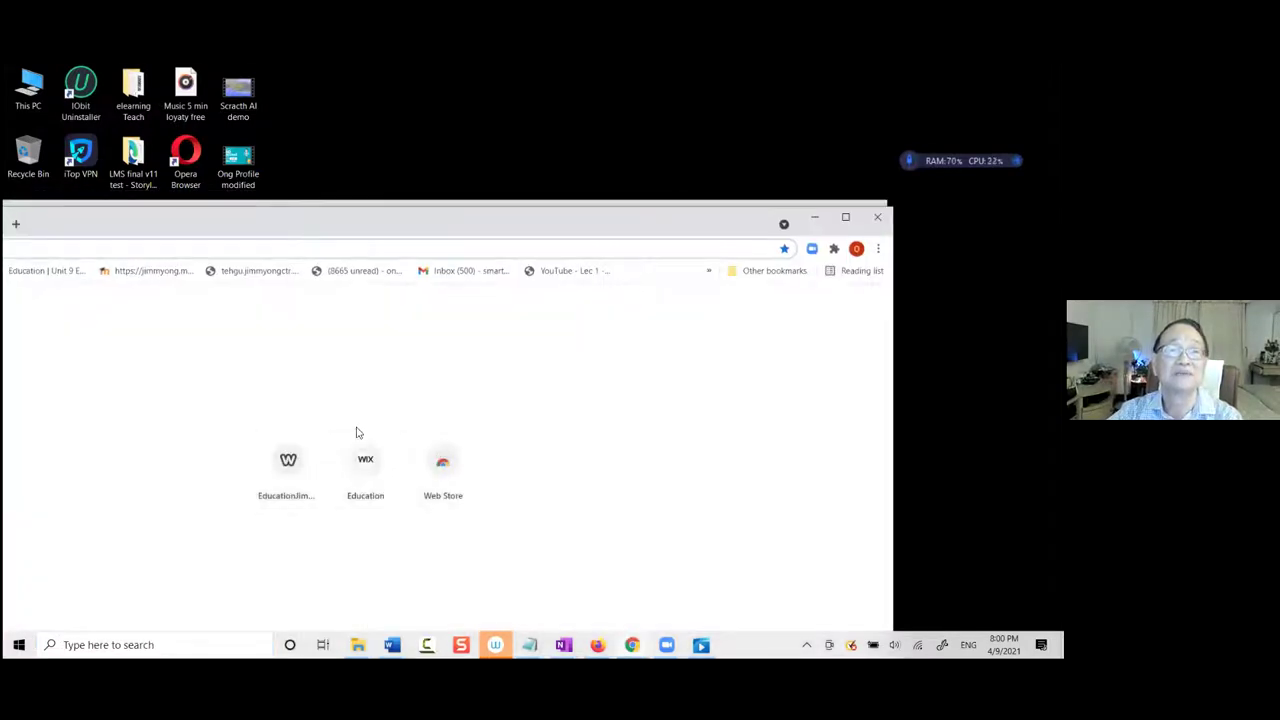
Open the bookmarked Weebly education site and reposition the browser window so more of the page fits on the desktop
click(51, 276)
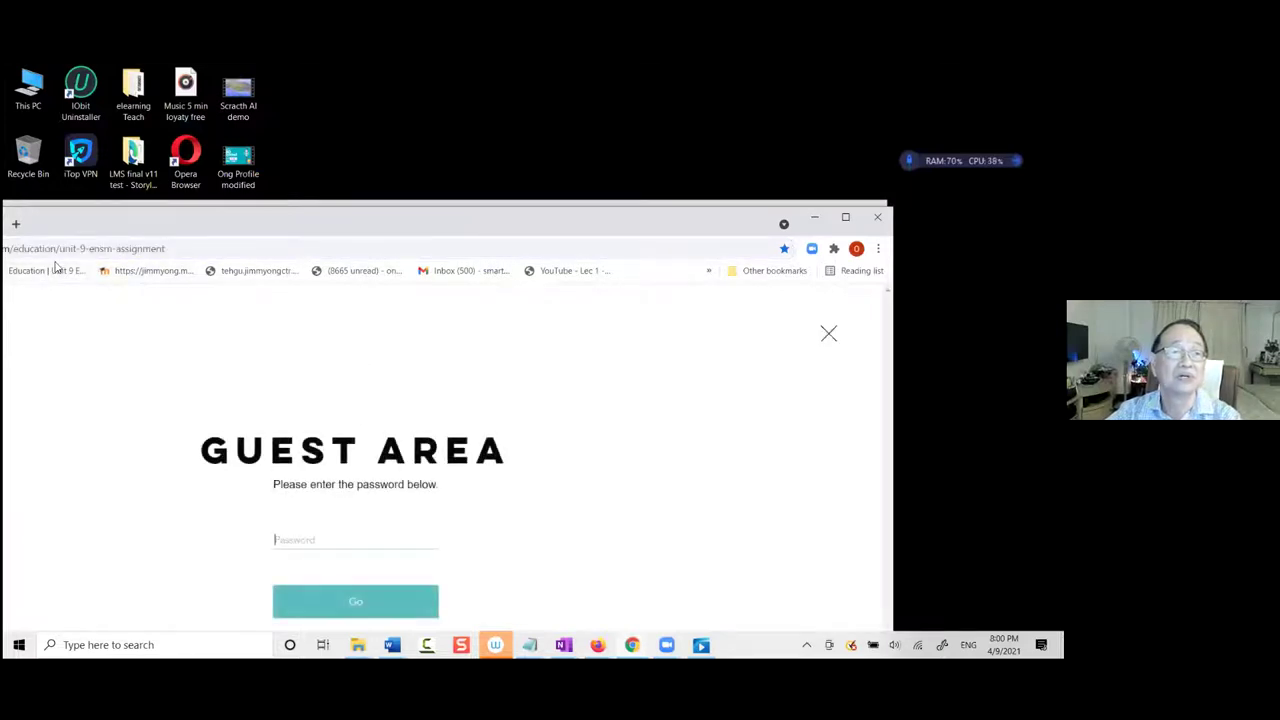
drag(263, 221, 550, 196)
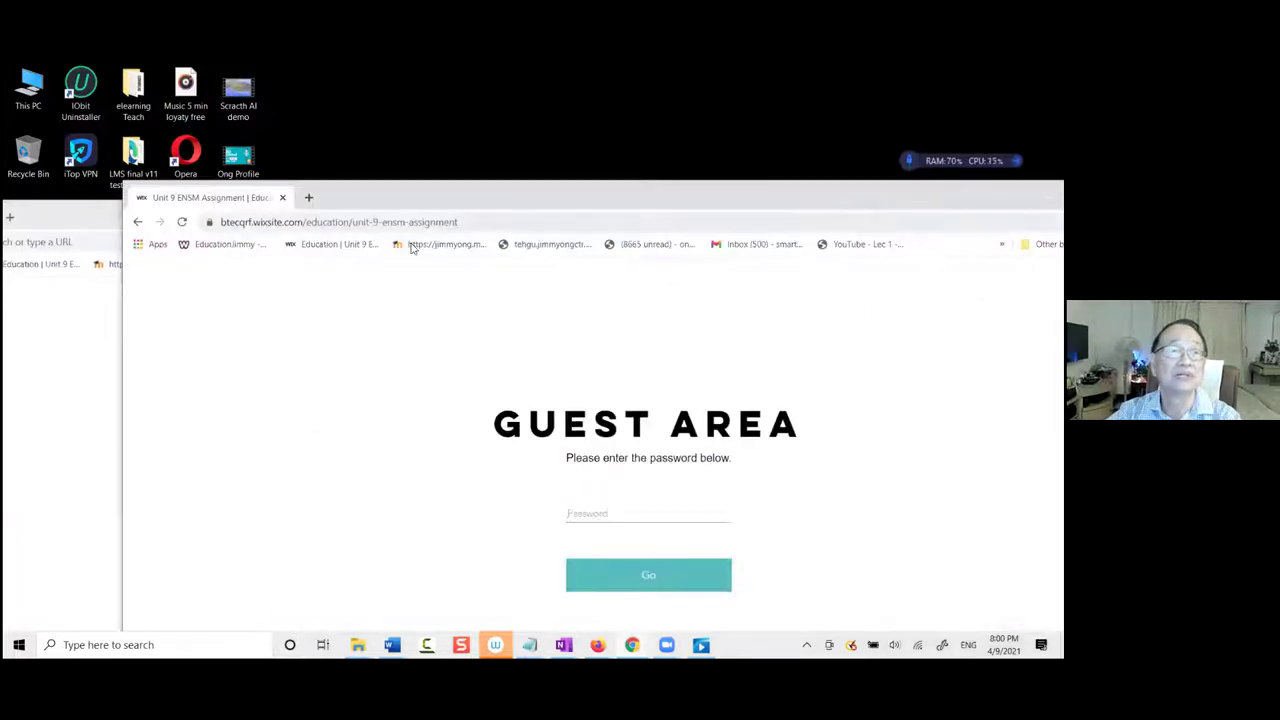
click(231, 244)
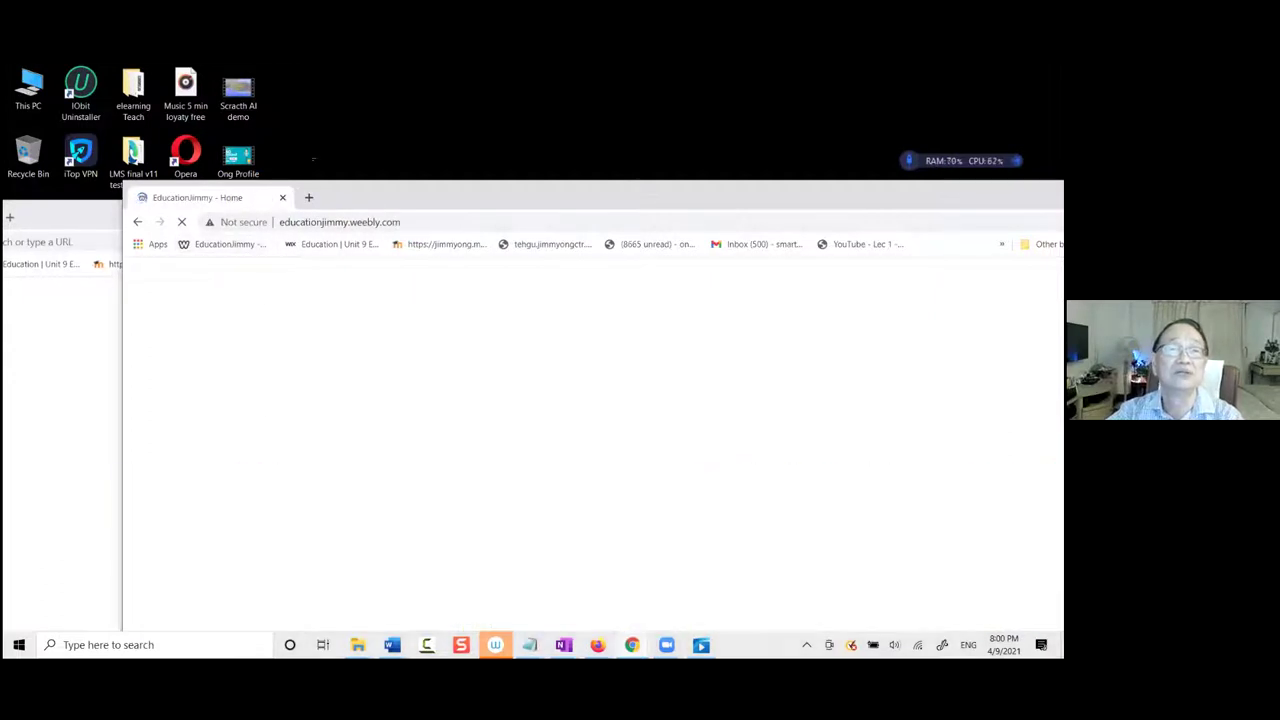
drag(414, 197, 420, 79)
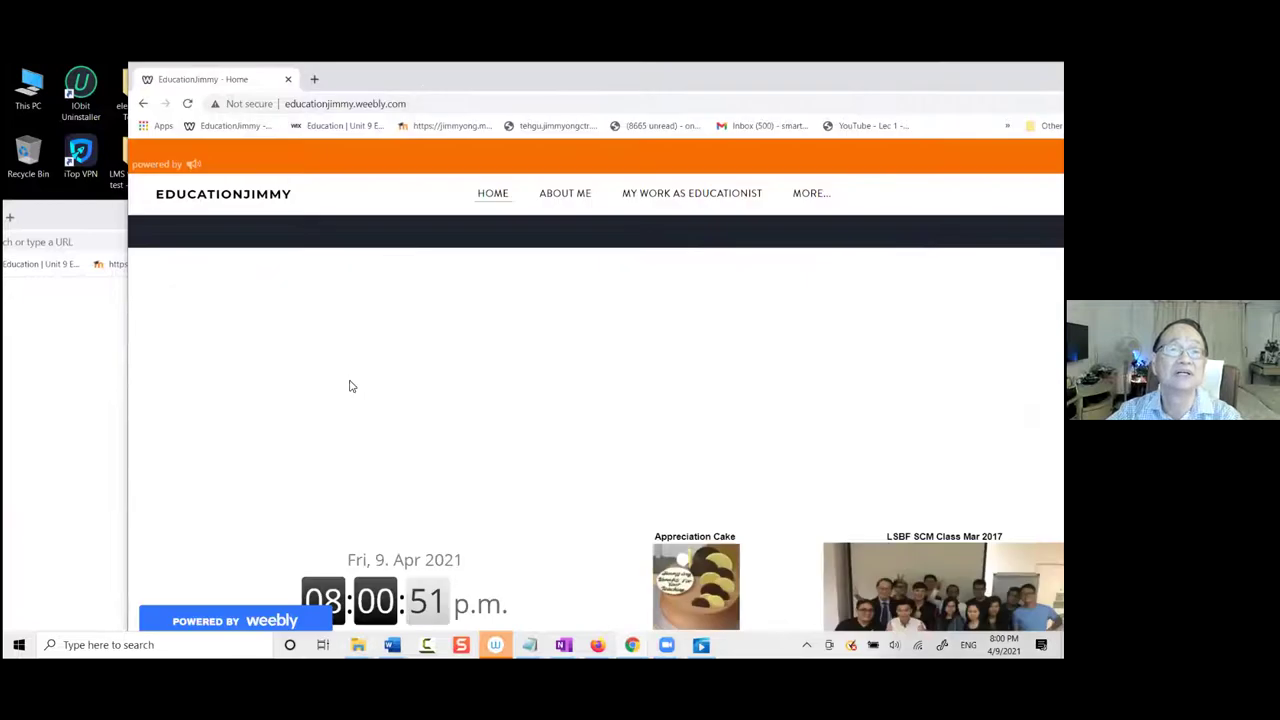
Follow the Gnomio logo link on the Weebly home page to open the linked Moodle site
scroll(350, 430, down, 2)
scroll(405, 345, up, 2)
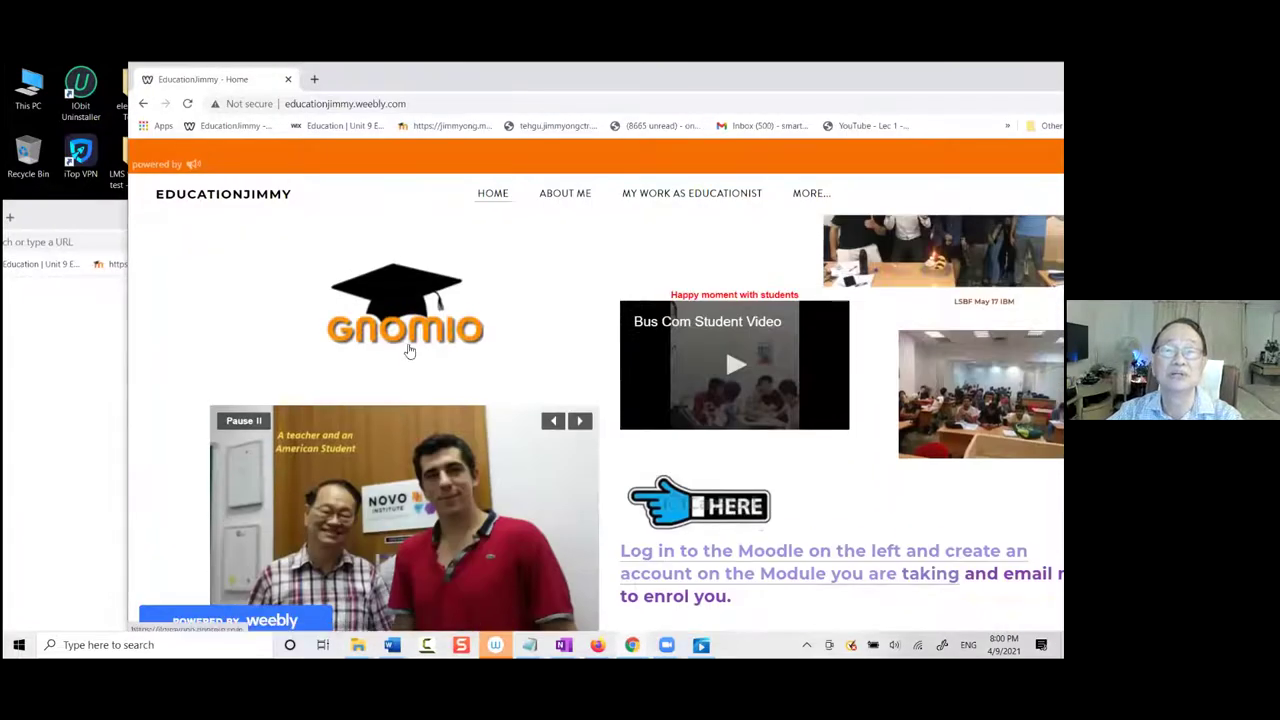
click(403, 333)
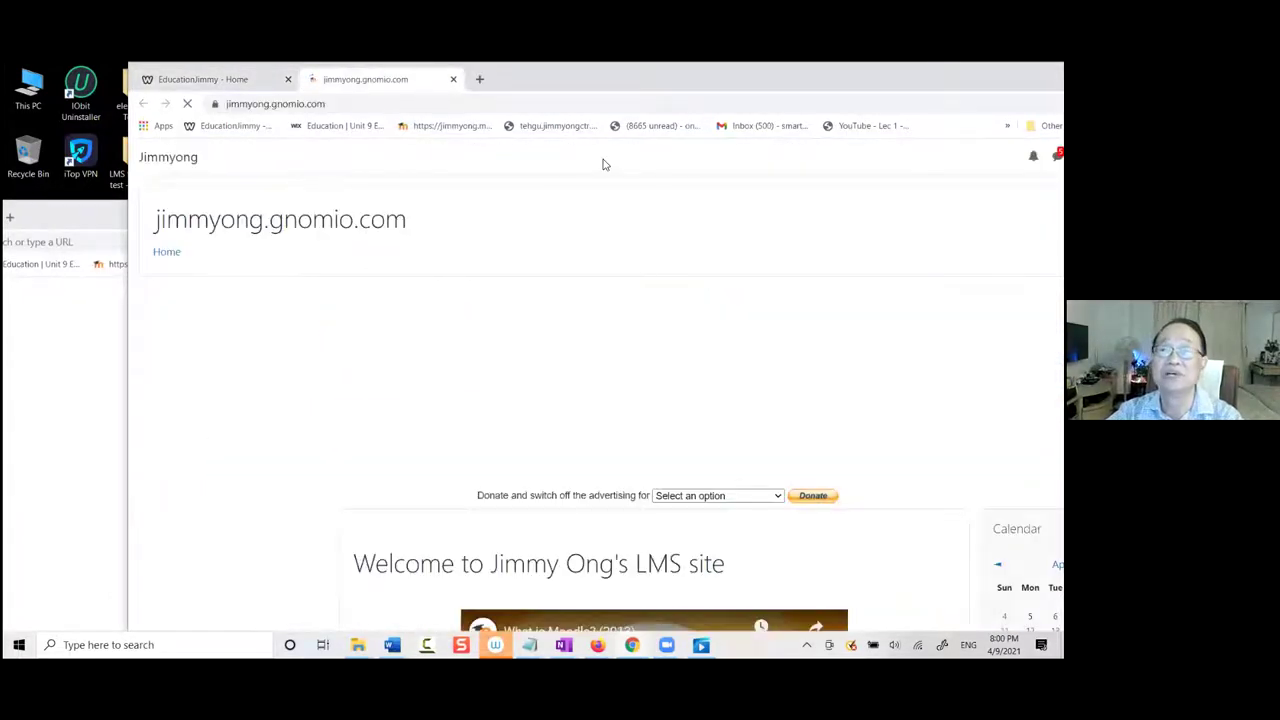
Look through the available courses and My courses lists, and open the course Principles of Marketing Oct 2016 PT Add on
scroll(515, 395, down, 15)
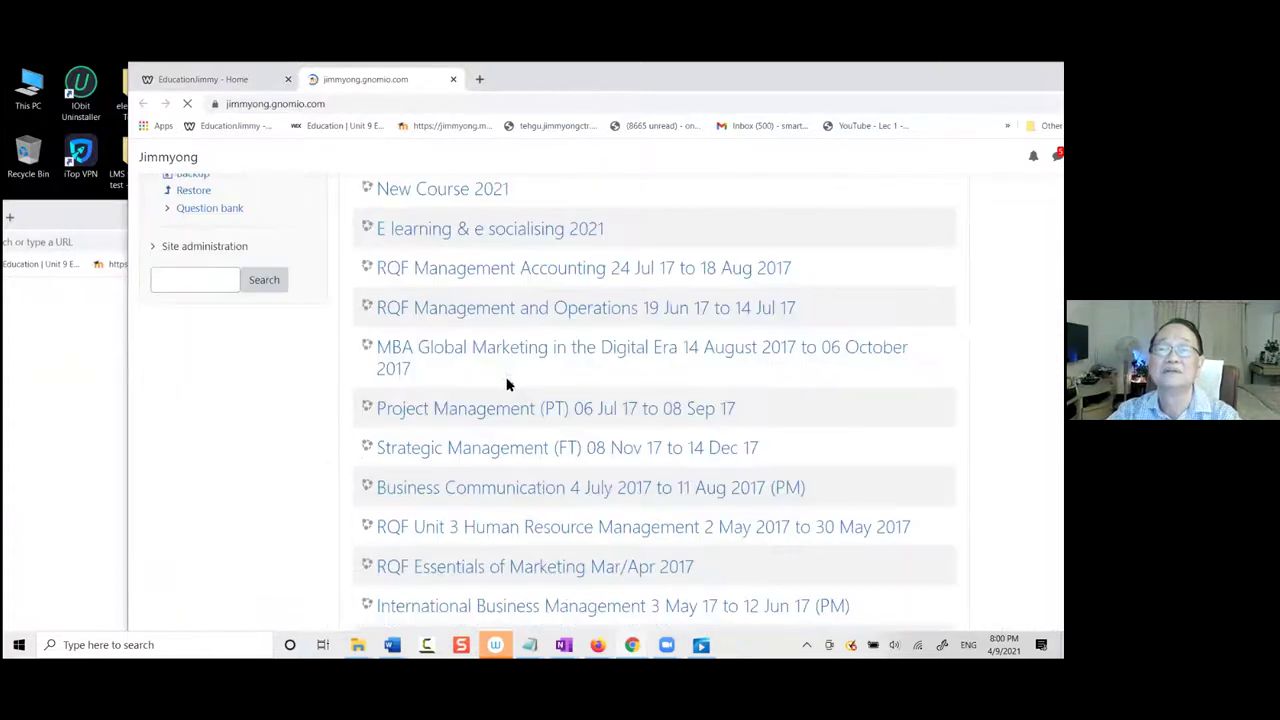
scroll(429, 390, down, 2)
scroll(503, 346, up, 1)
scroll(546, 340, down, 2)
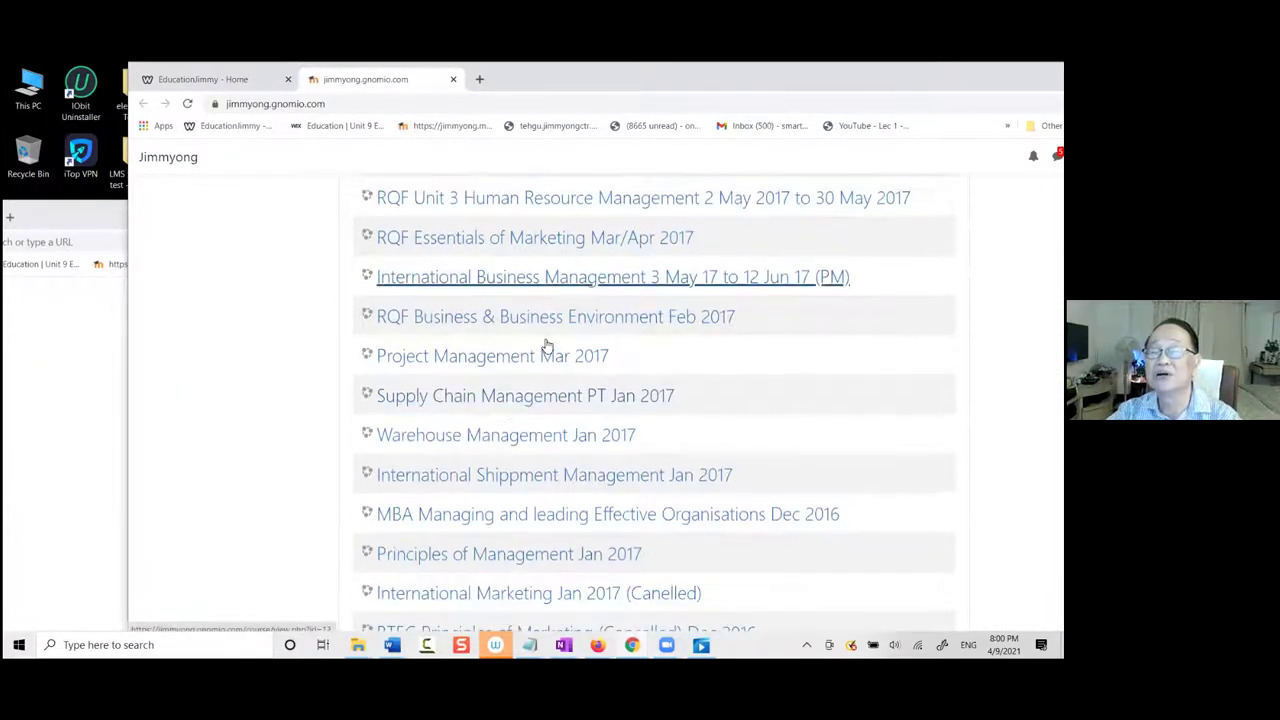
scroll(546, 369, down, 3)
scroll(552, 366, up, 4)
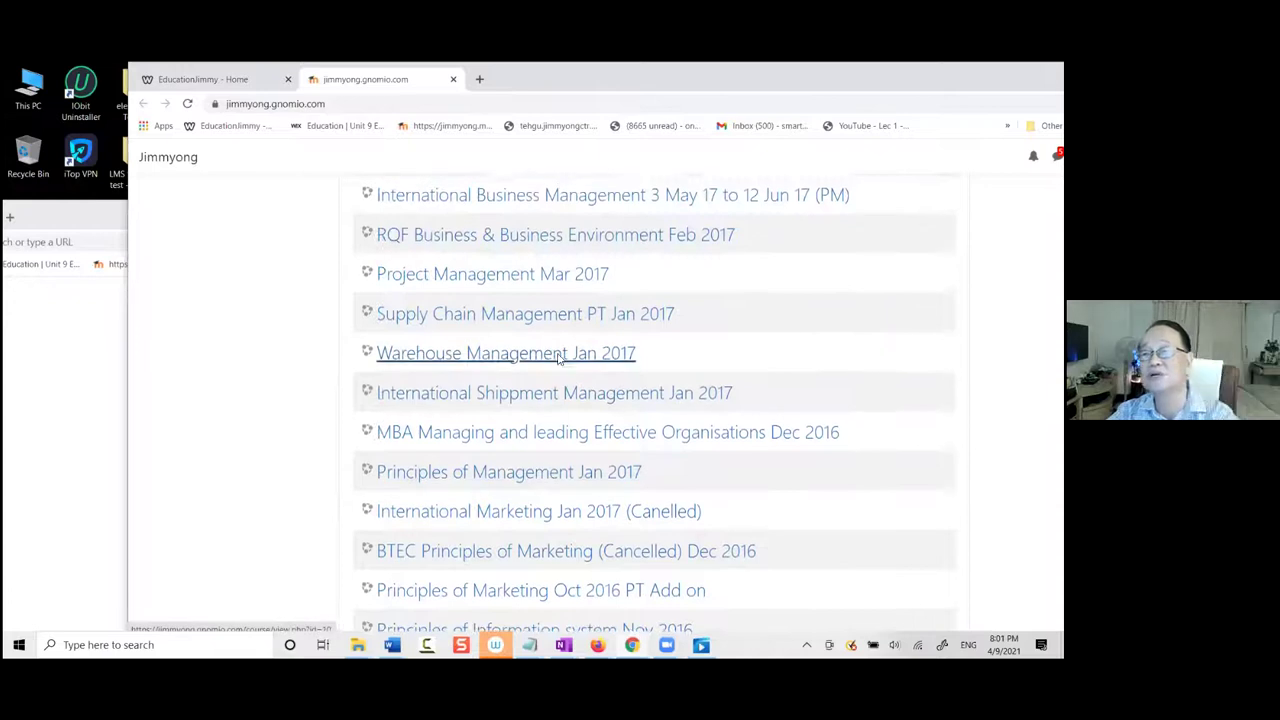
scroll(558, 360, down, 8)
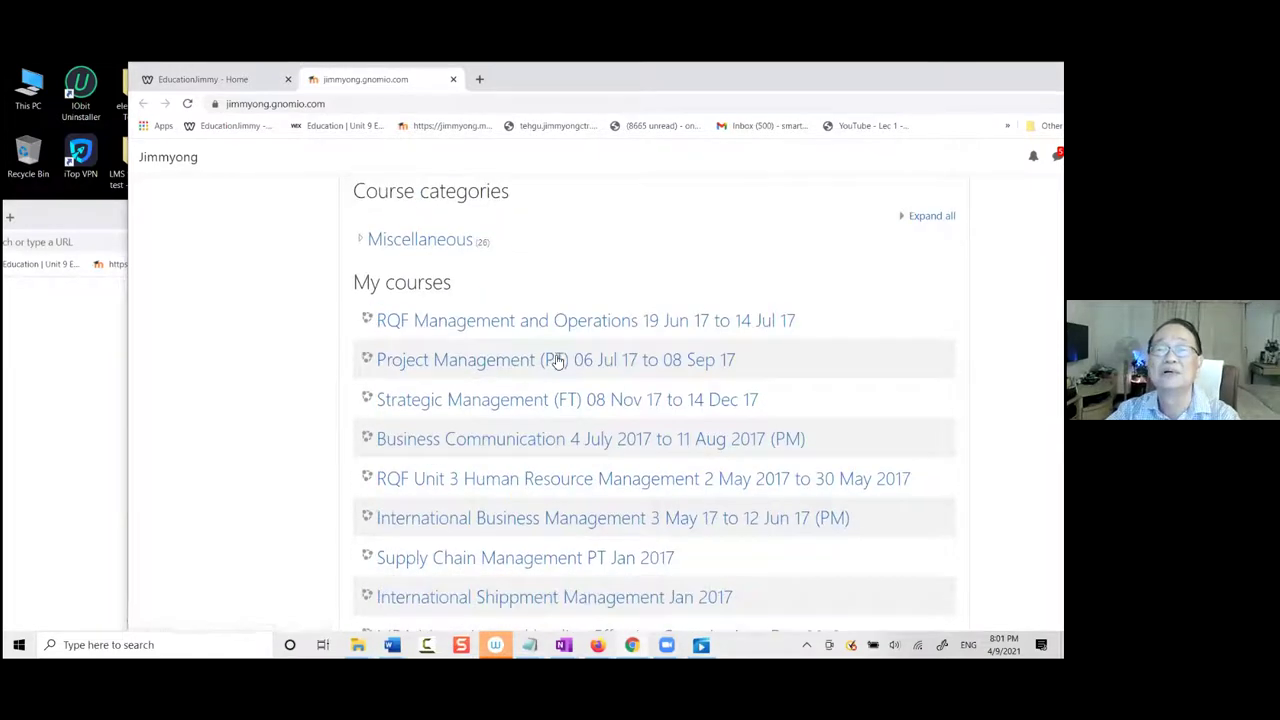
scroll(558, 367, down, 1)
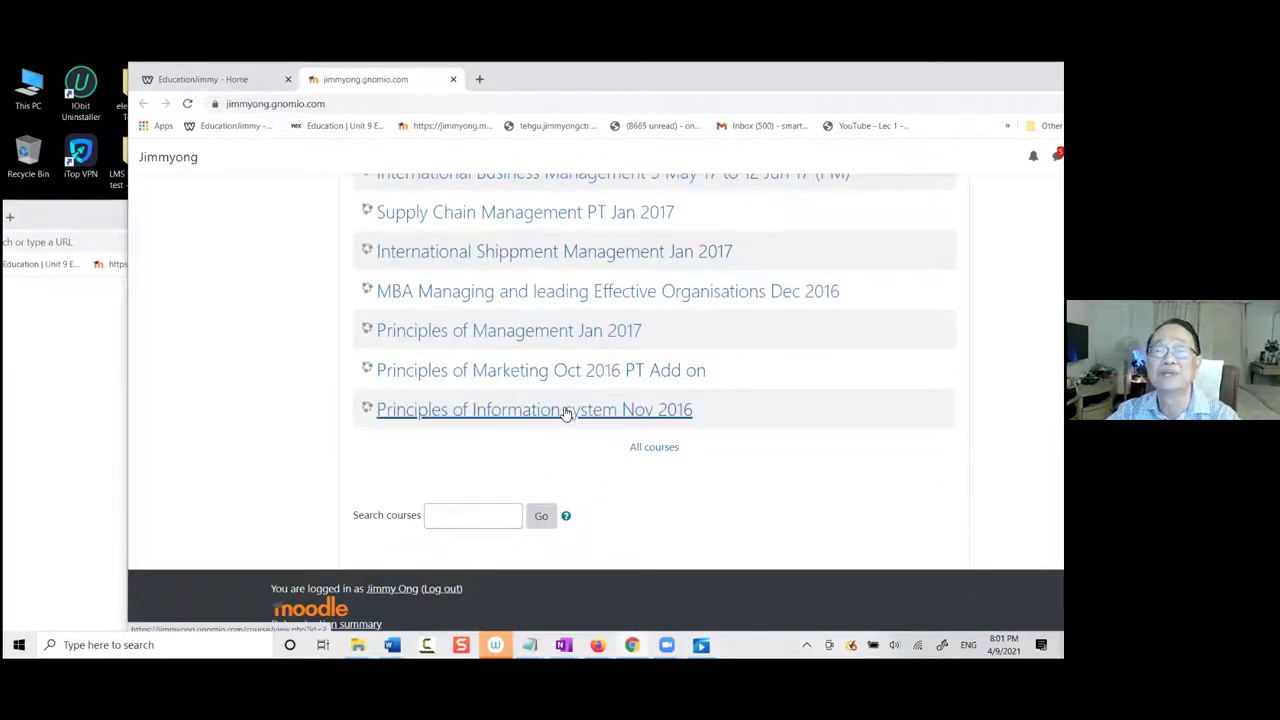
click(579, 380)
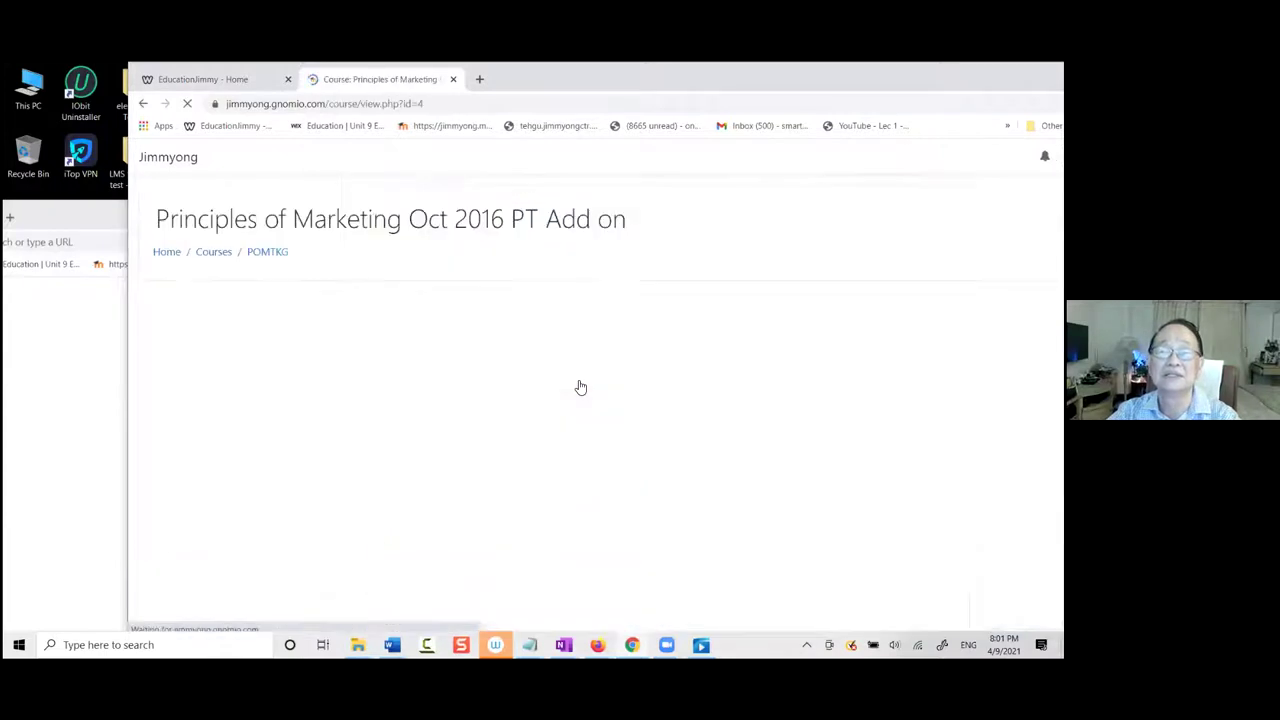
Review the student thank-you message, lecturer evaluation scores and class photos in the Principles of Marketing course
scroll(577, 384, down, 2)
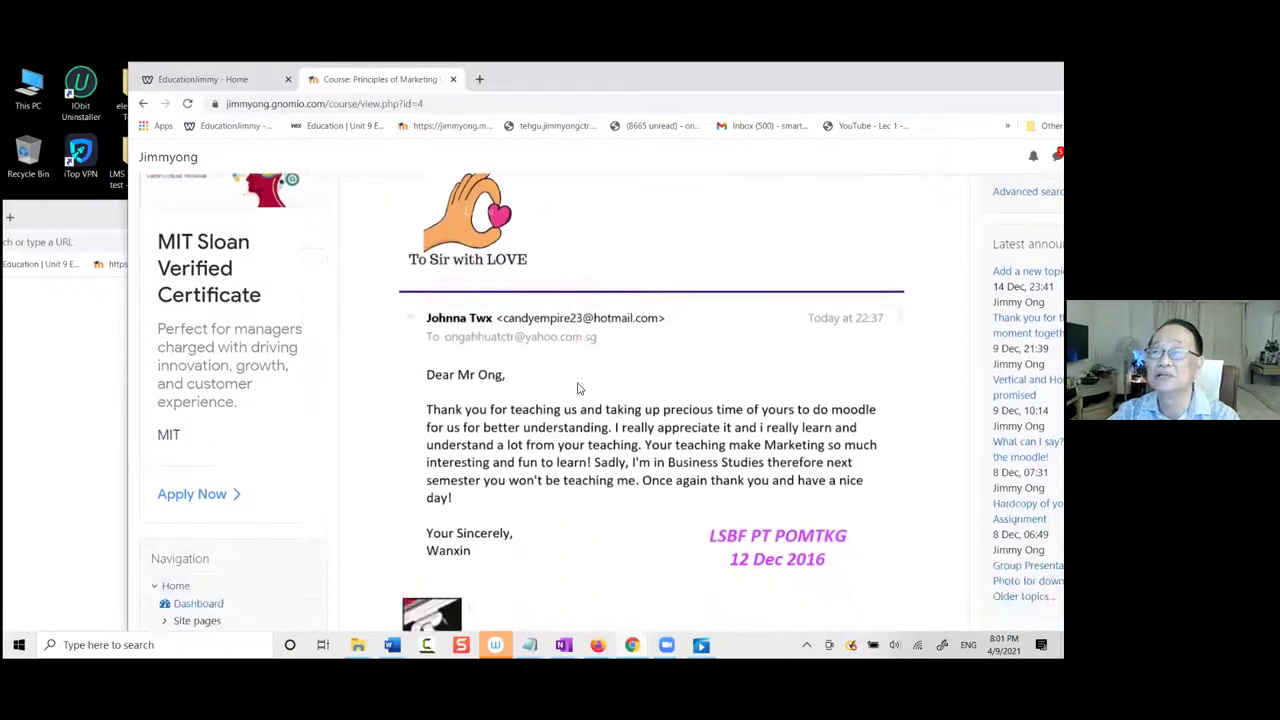
scroll(700, 330, down, 2)
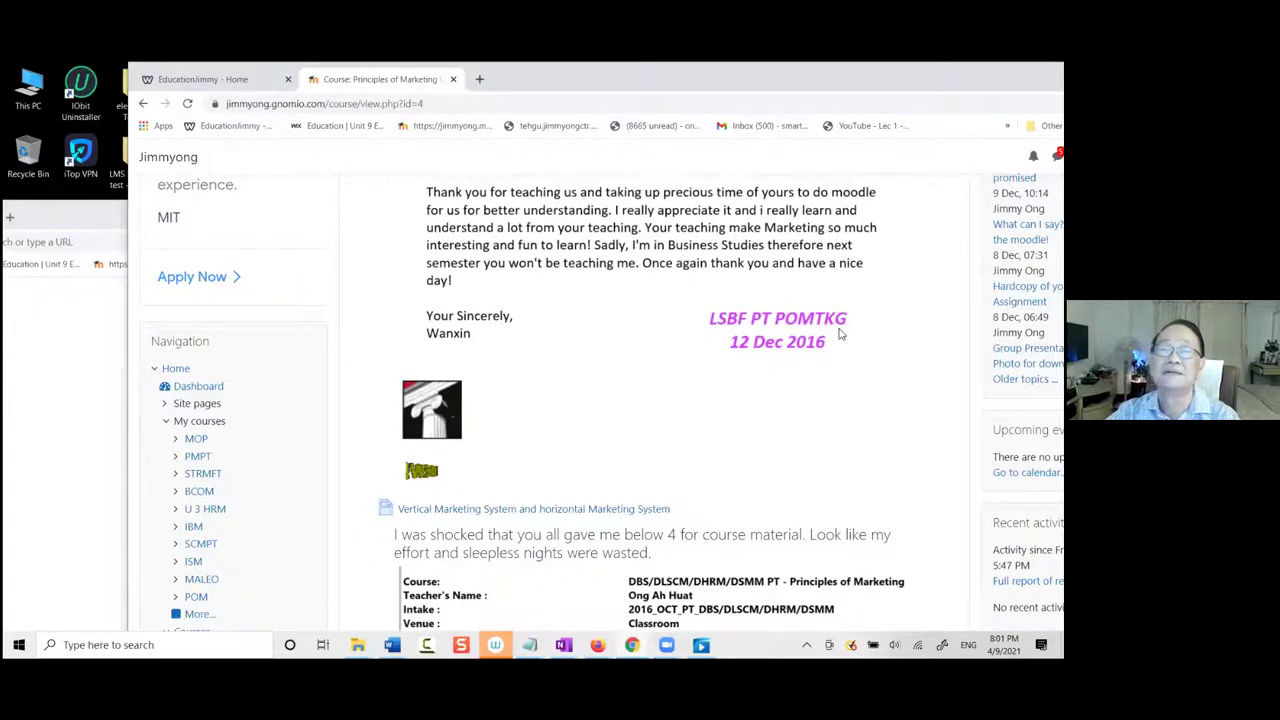
scroll(838, 335, down, 3)
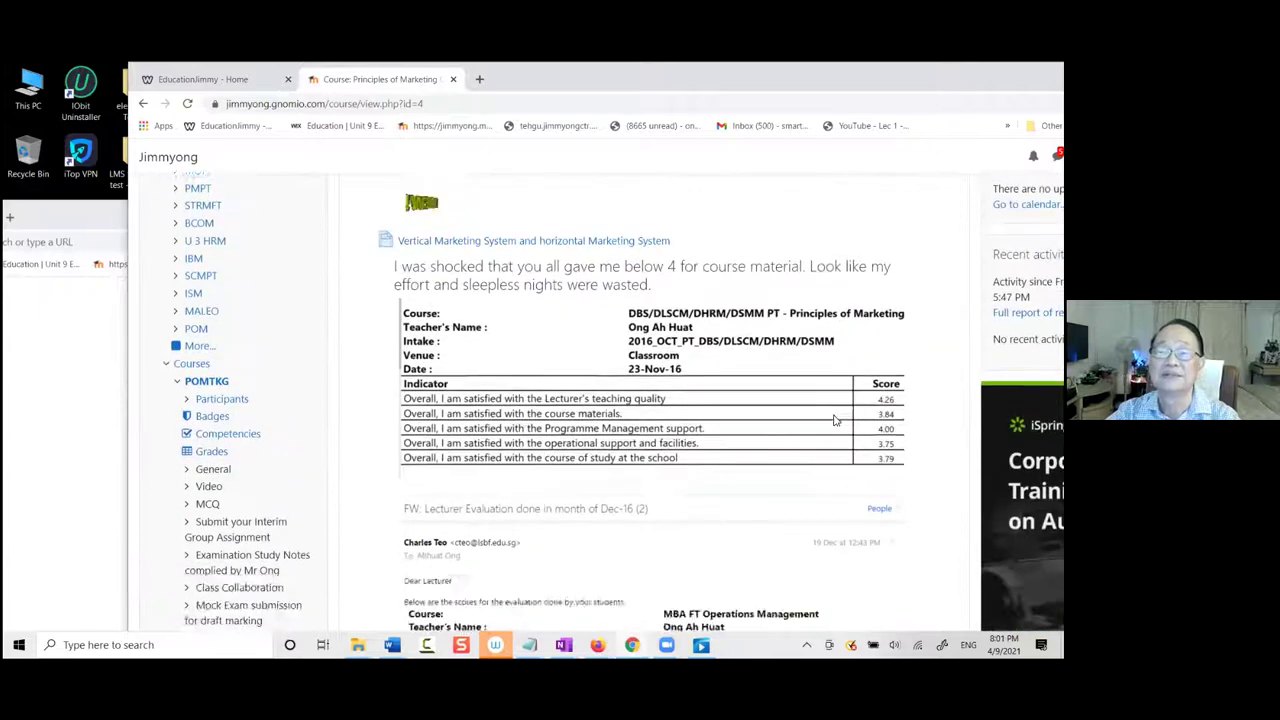
scroll(835, 420, down, 15)
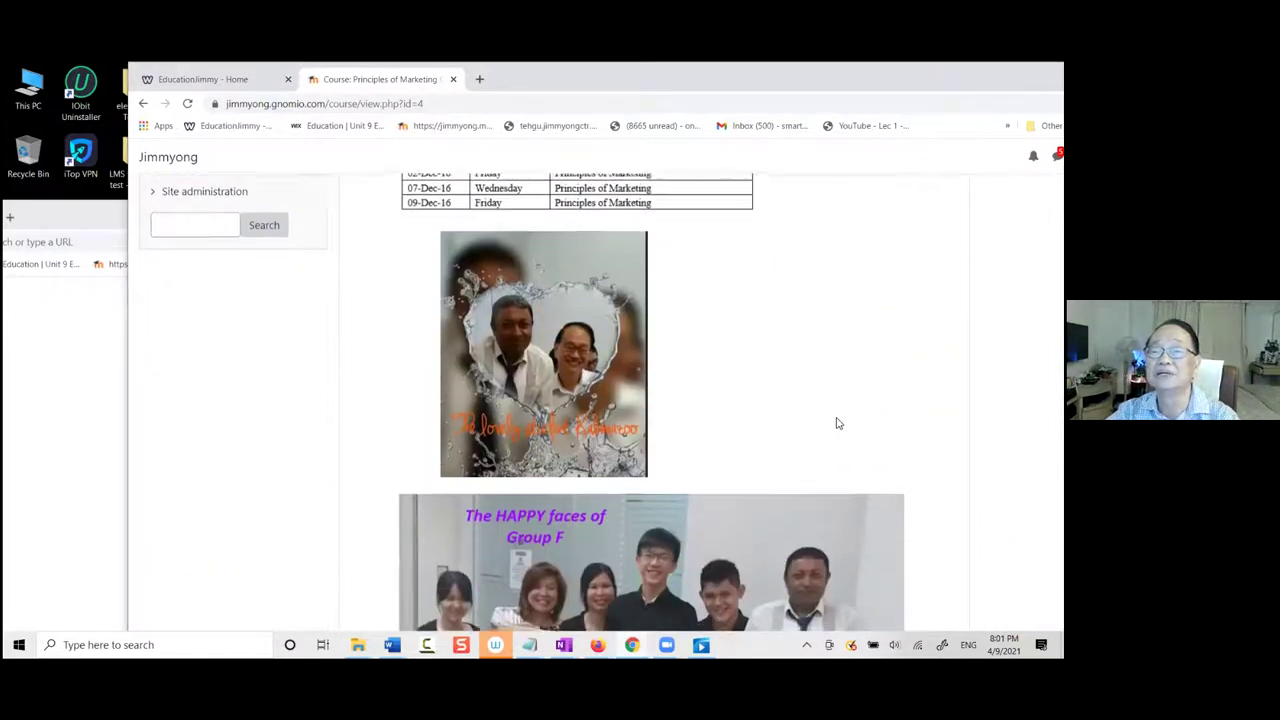
scroll(838, 423, down, 8)
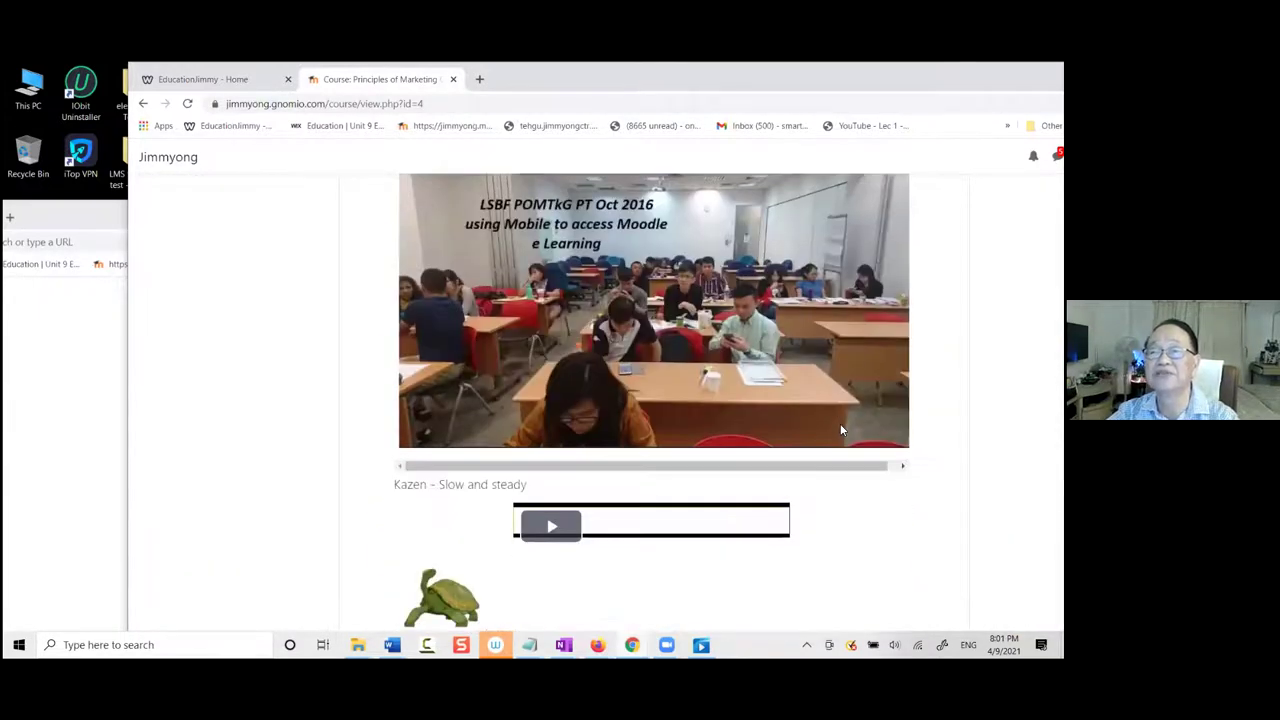
scroll(840, 430, up, 1)
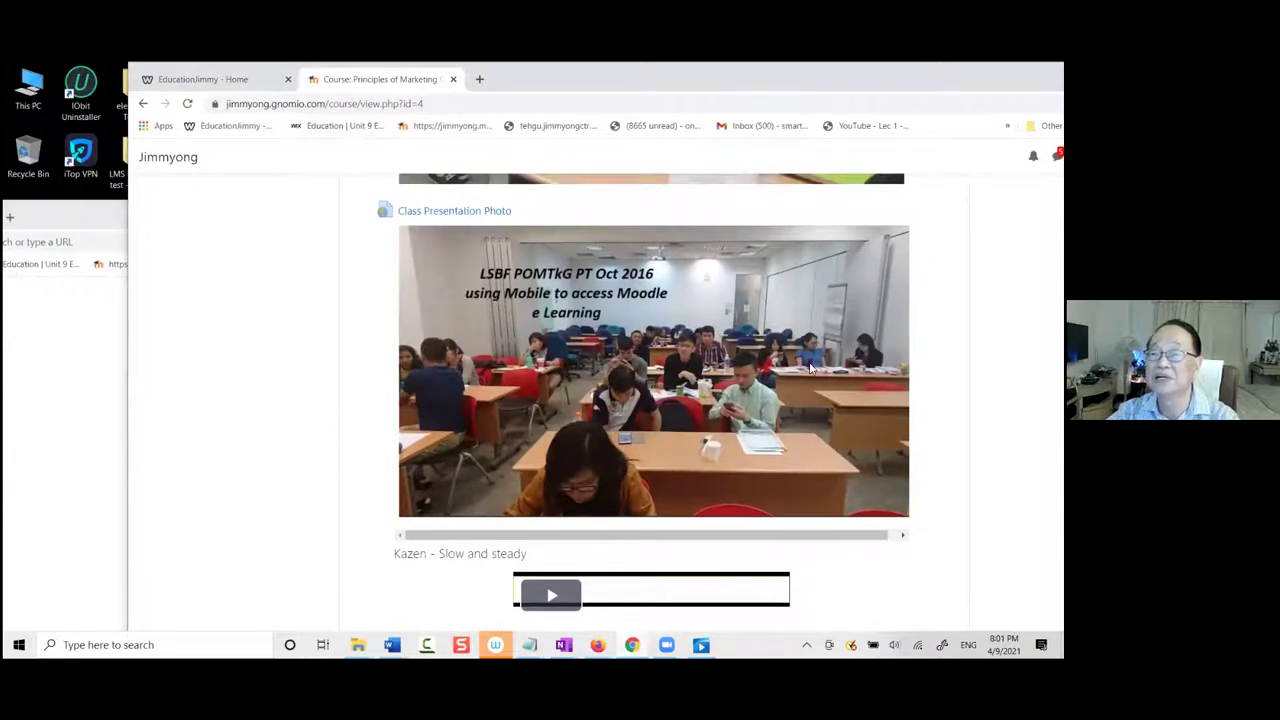
scroll(810, 369, down, 1)
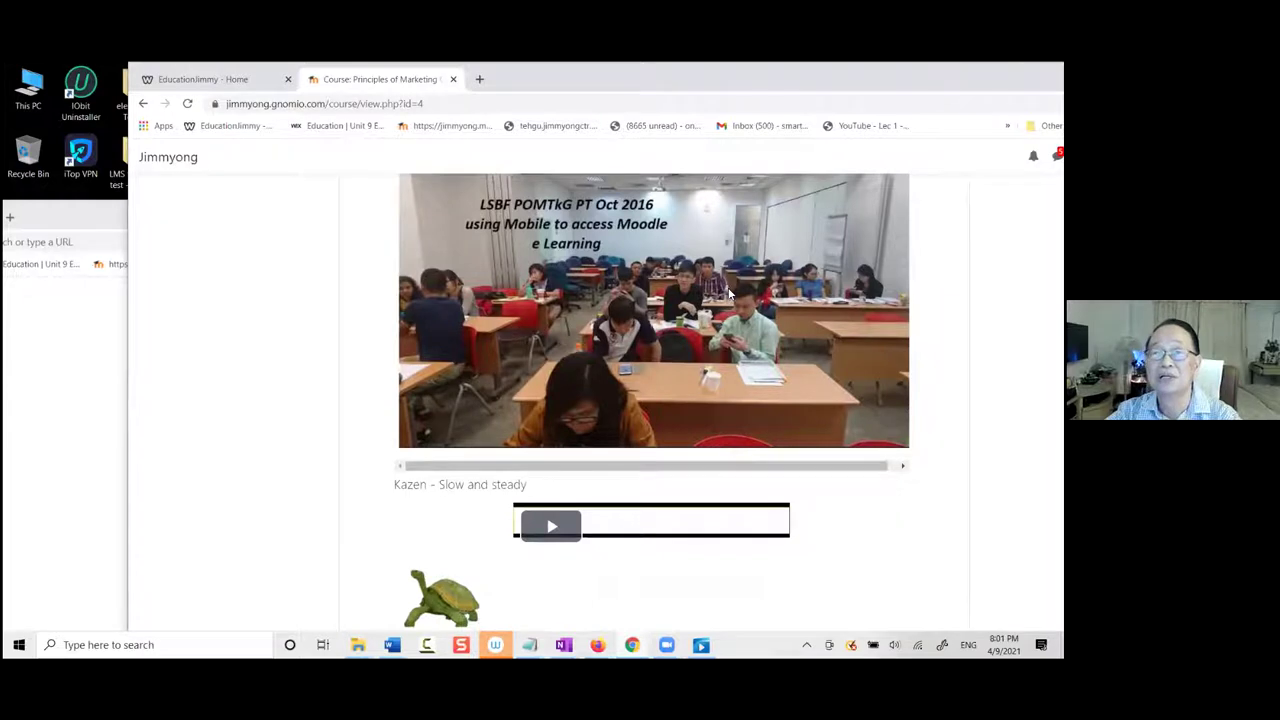
Look over the course's presentation guidance, e-examination paper and list of hidden lesson resources
scroll(760, 270, down, 10)
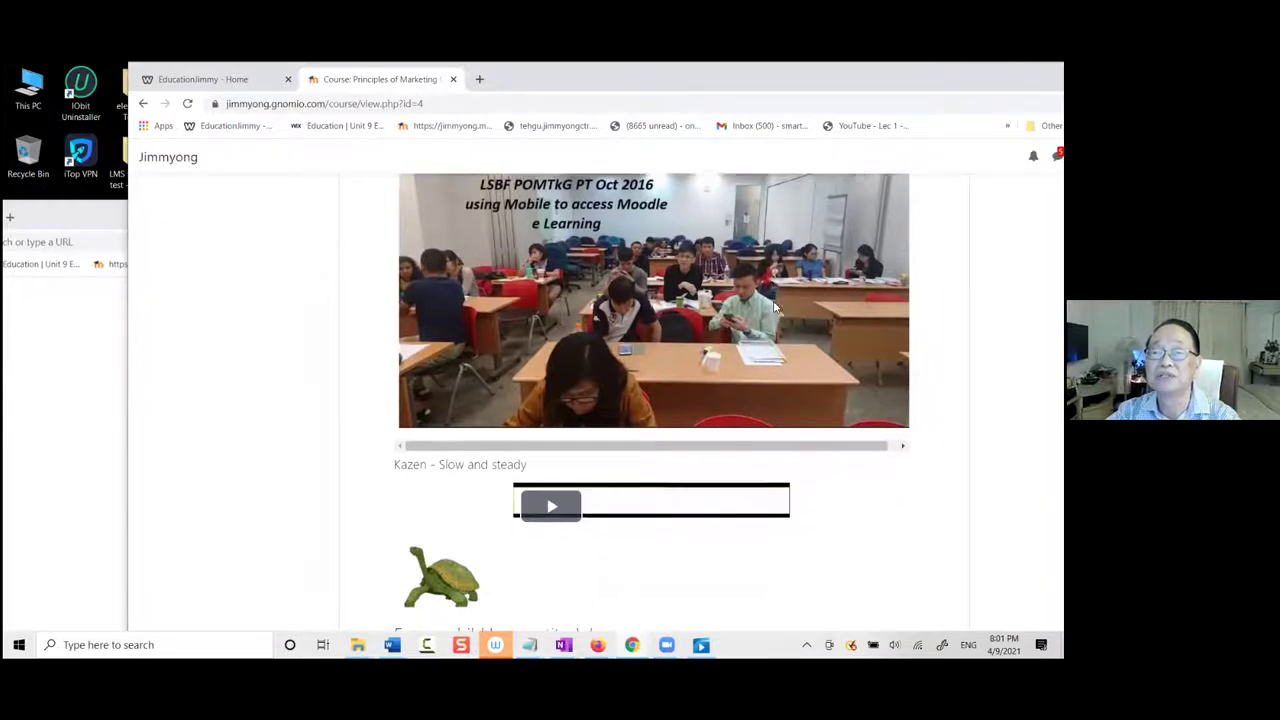
scroll(776, 306, down, 12)
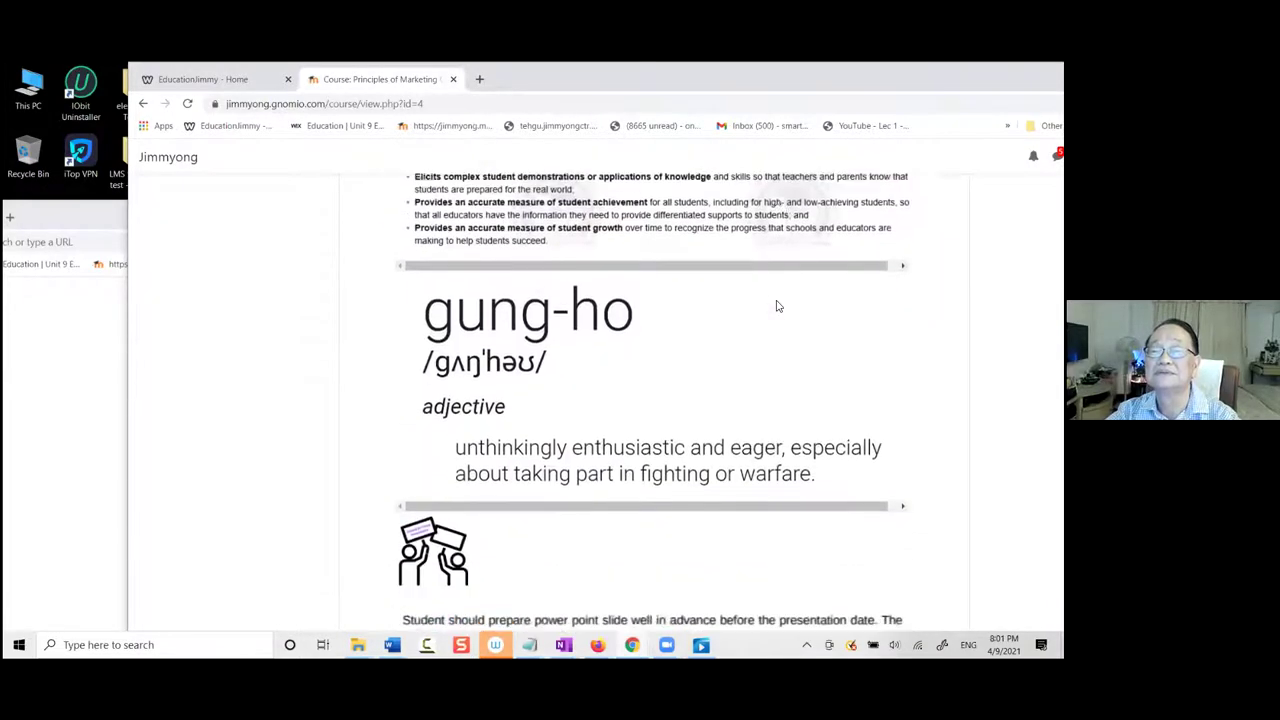
scroll(776, 306, down, 10)
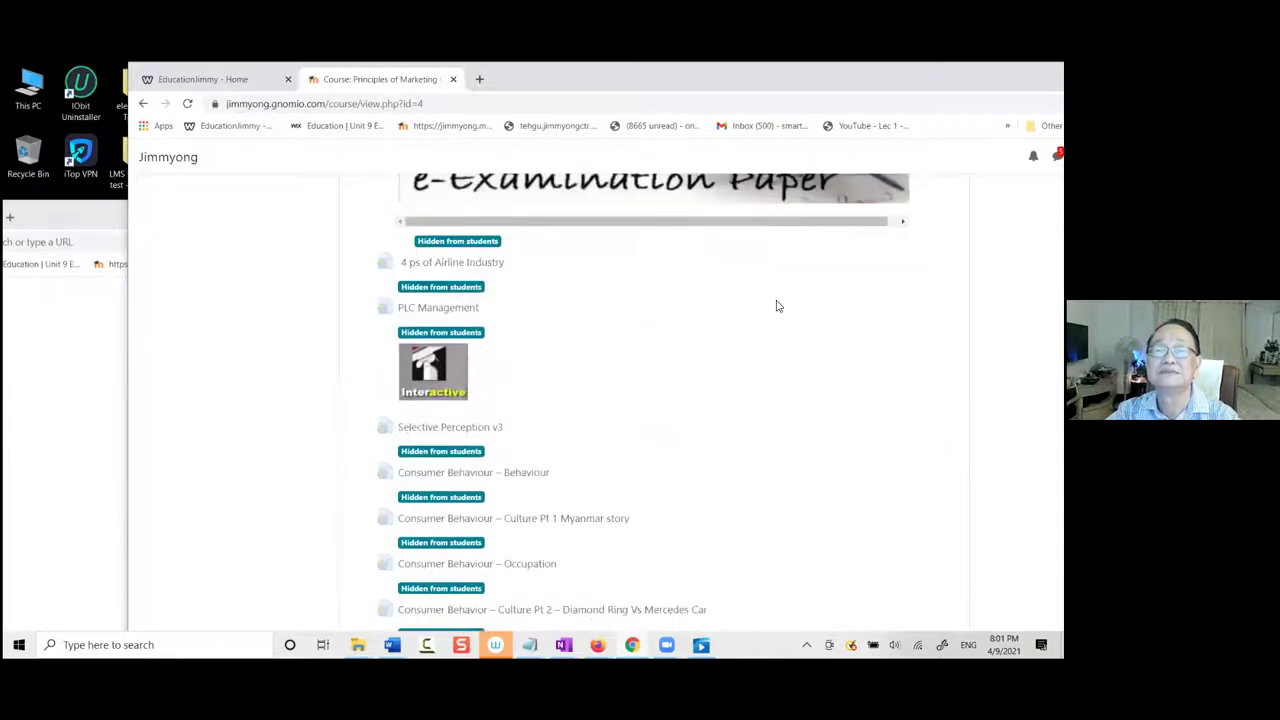
scroll(778, 309, down, 10)
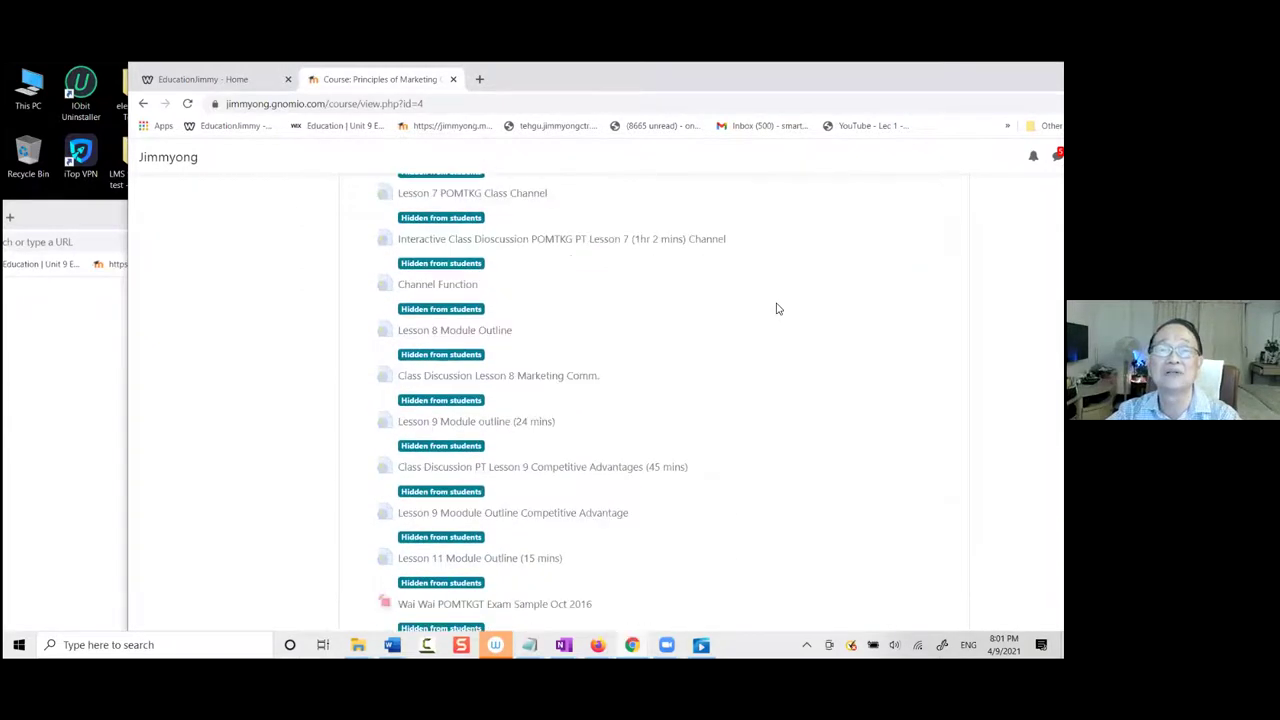
Examine the MCQ student assessment section, the students' quiz scores and the My groups overview
scroll(740, 330, up, 1)
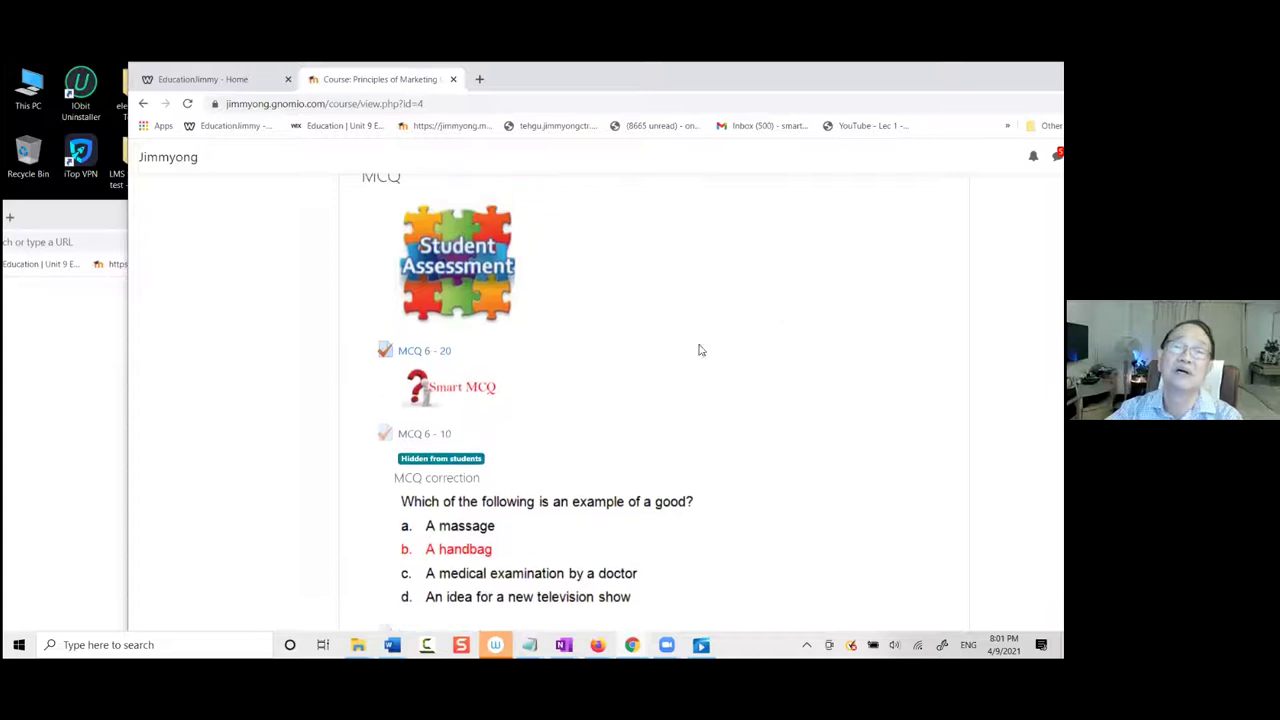
scroll(600, 390, down, 5)
scroll(621, 392, down, 10)
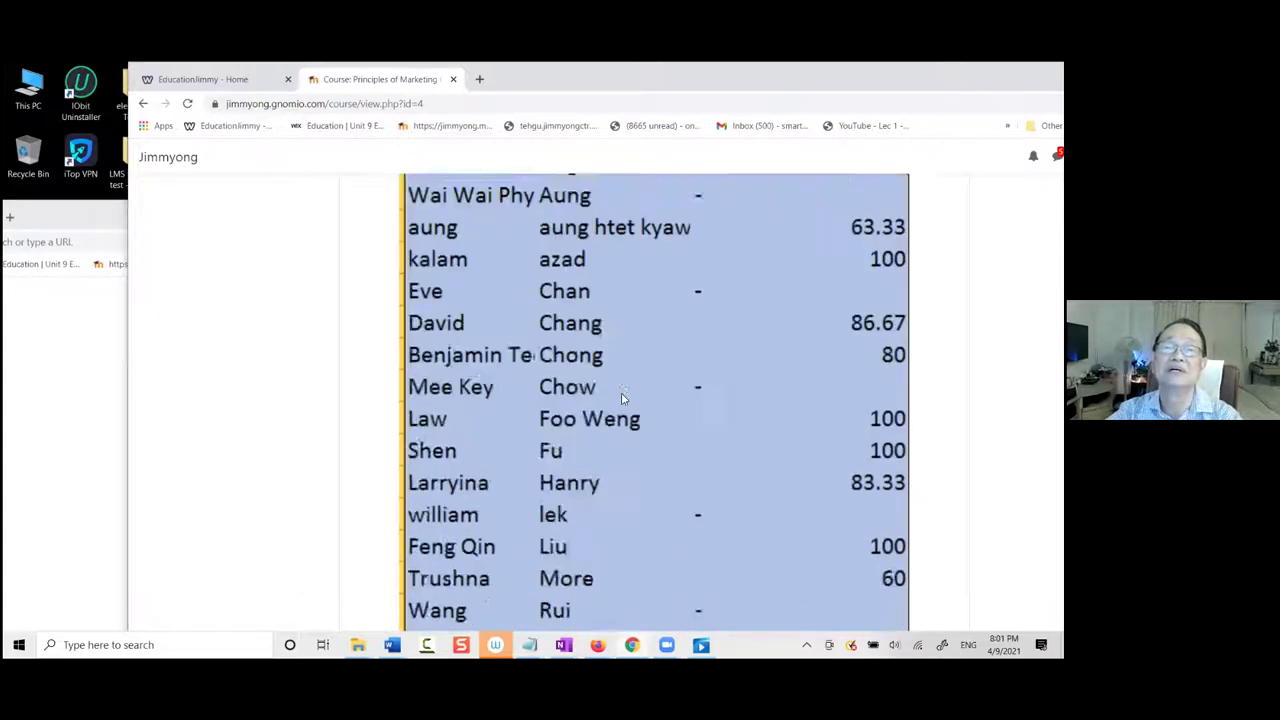
scroll(620, 415, down, 10)
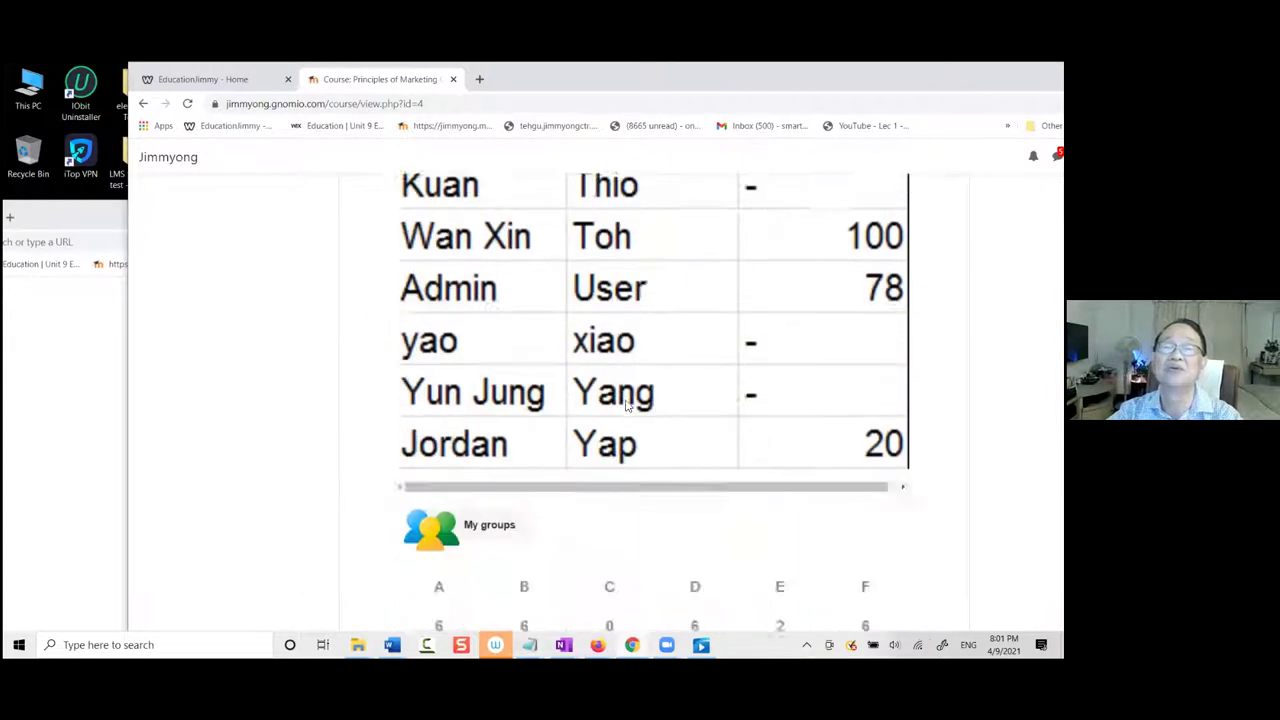
scroll(680, 420, up, 2)
scroll(725, 420, down, 1)
scroll(731, 435, up, 2)
scroll(730, 447, down, 2)
scroll(729, 452, up, 1)
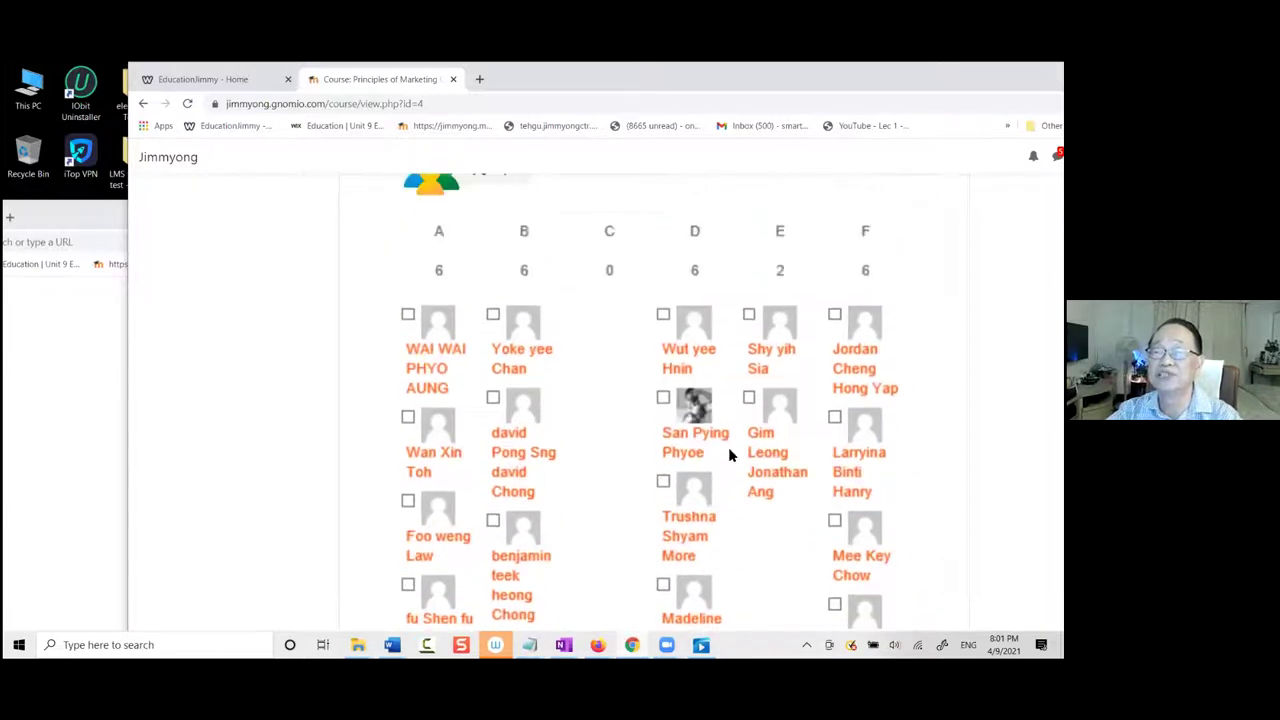
Look over the examination study notes, Class Collaboration and Mock Exam sections, and the course totals table under What?
scroll(733, 459, down, 1)
scroll(735, 459, down, 6)
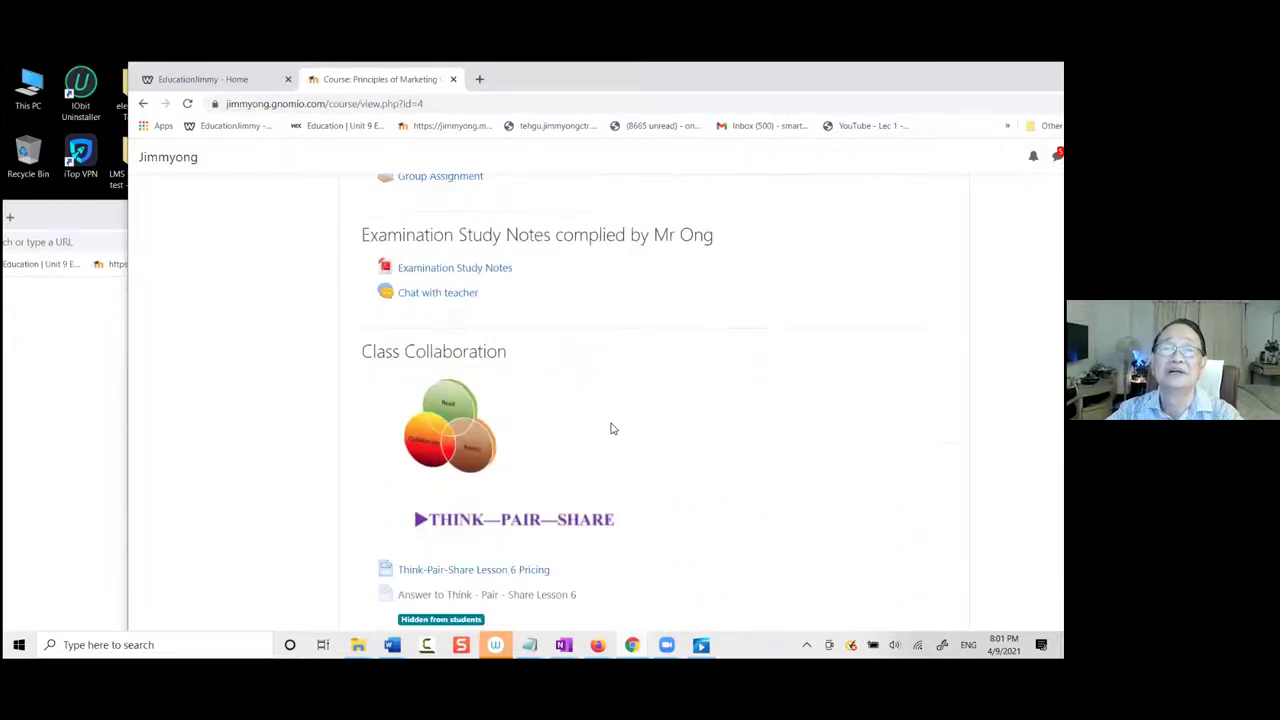
scroll(643, 425, down, 3)
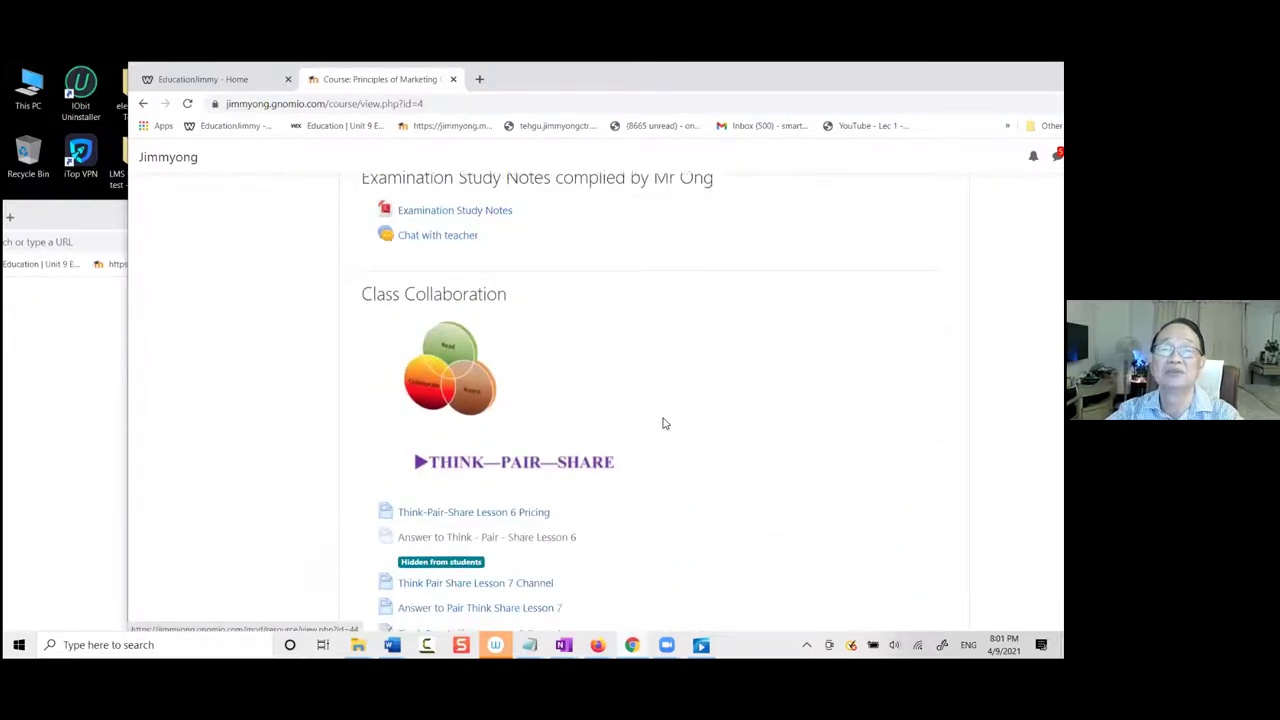
scroll(645, 425, up, 1)
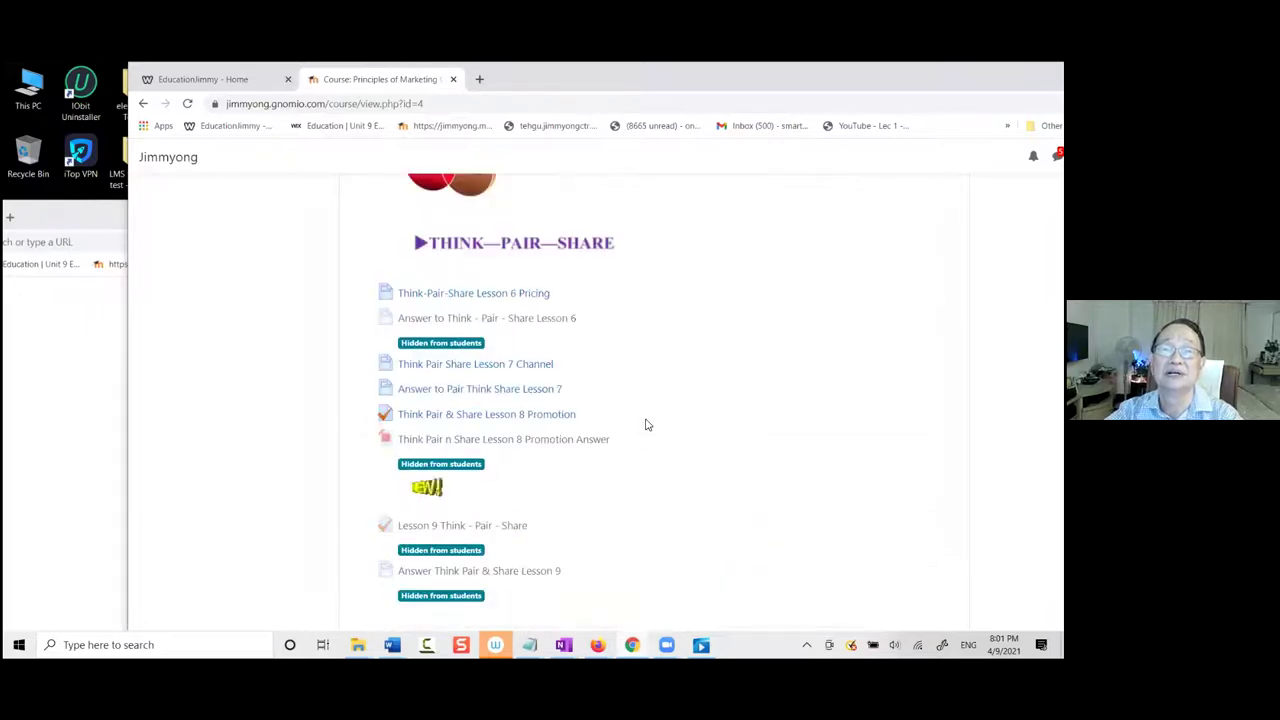
scroll(717, 358, down, 3)
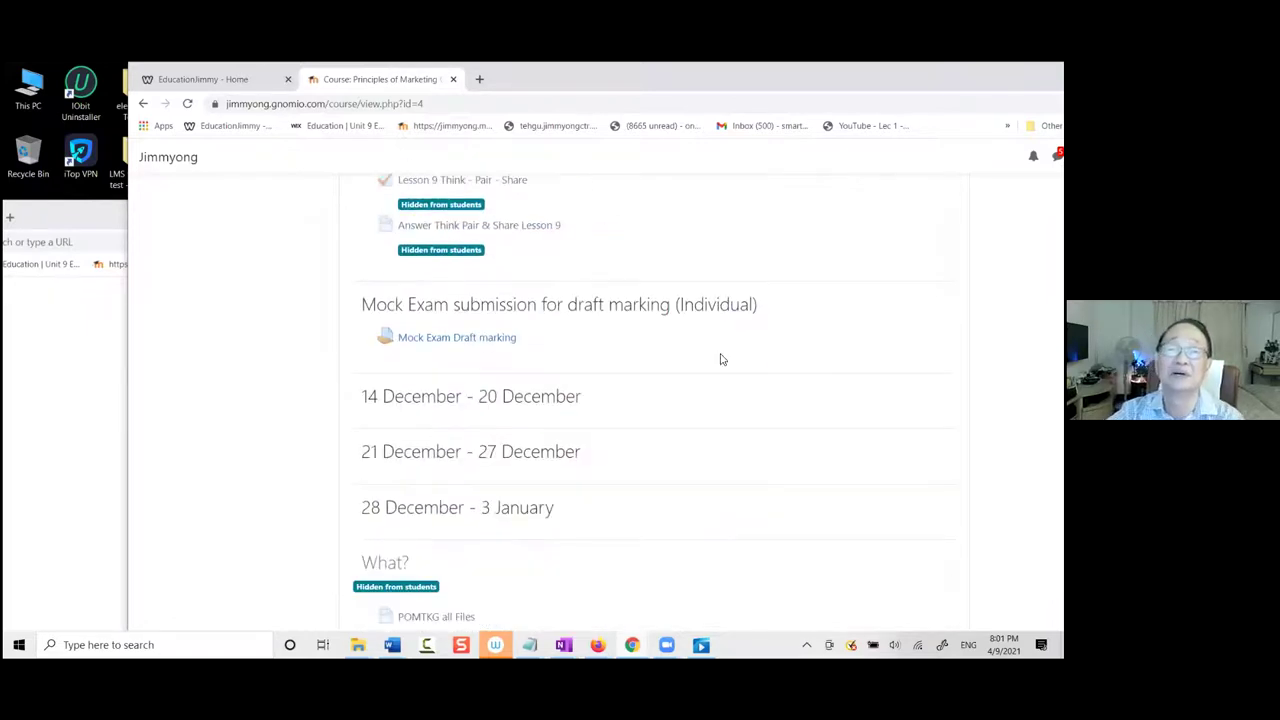
scroll(534, 386, down, 7)
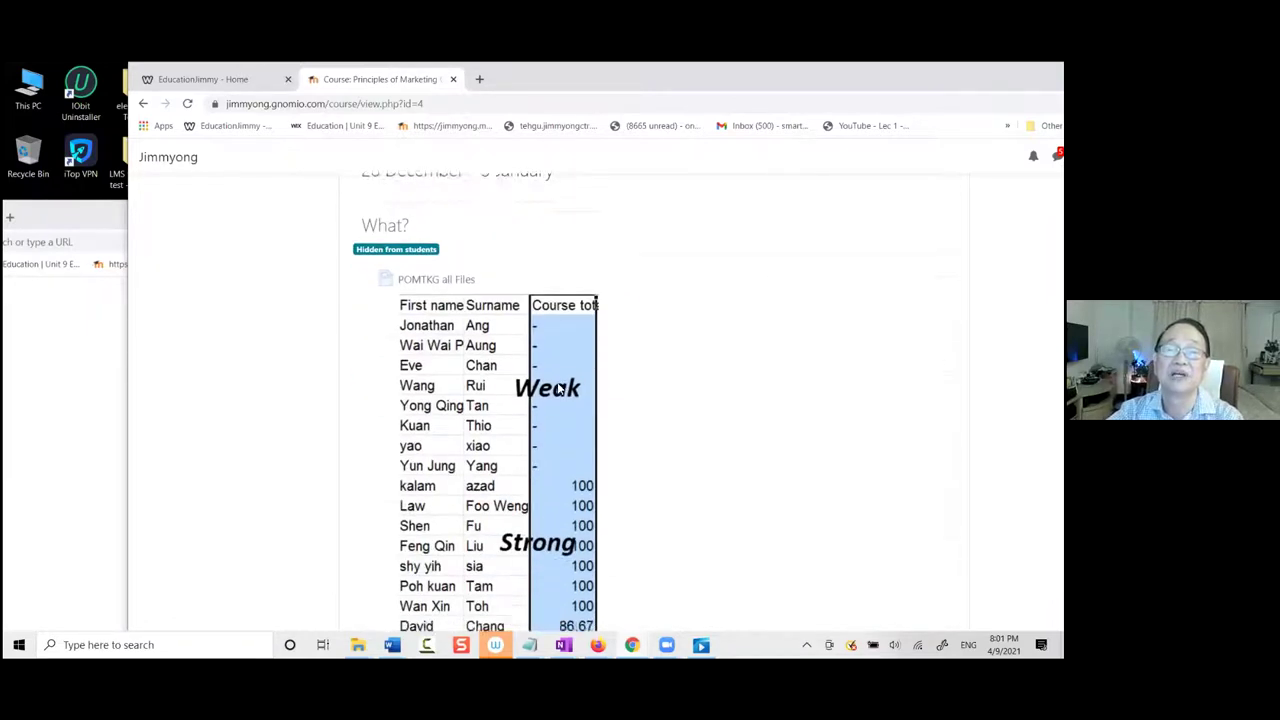
scroll(617, 428, up, 10)
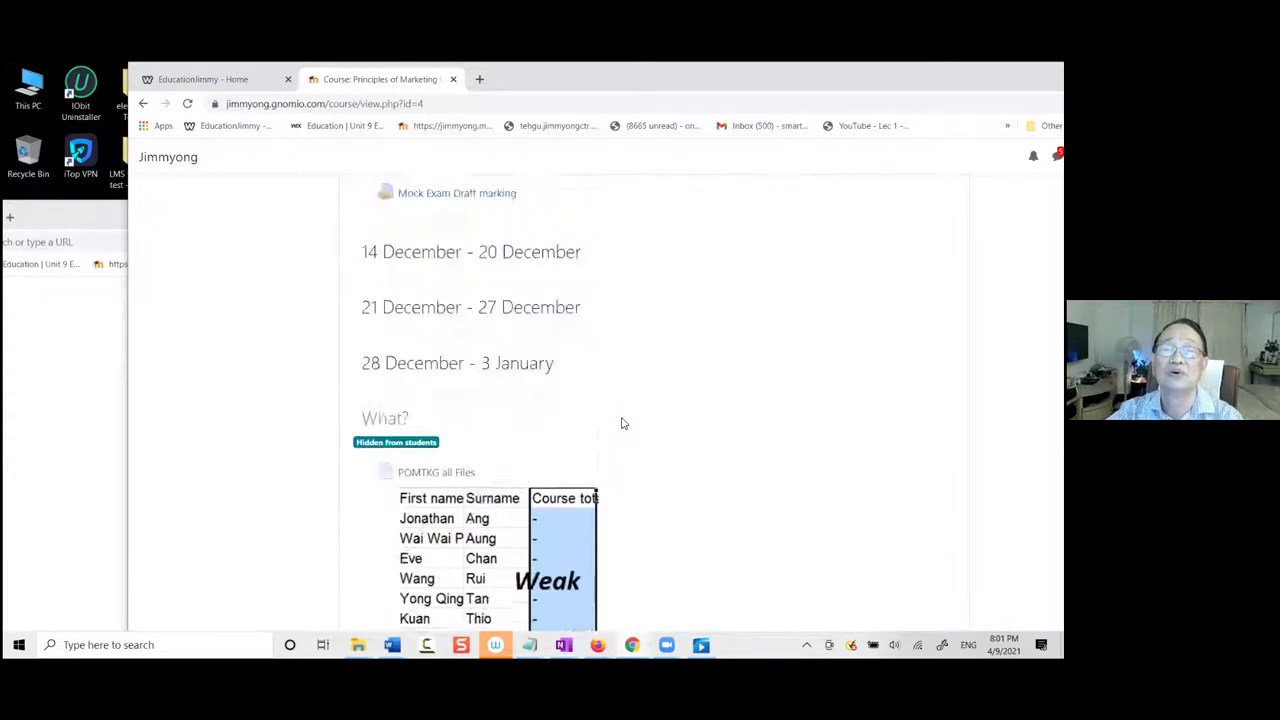
Look back up through the Principles of Marketing course page, from the weekly sections to the student lists
scroll(621, 423, up, 4)
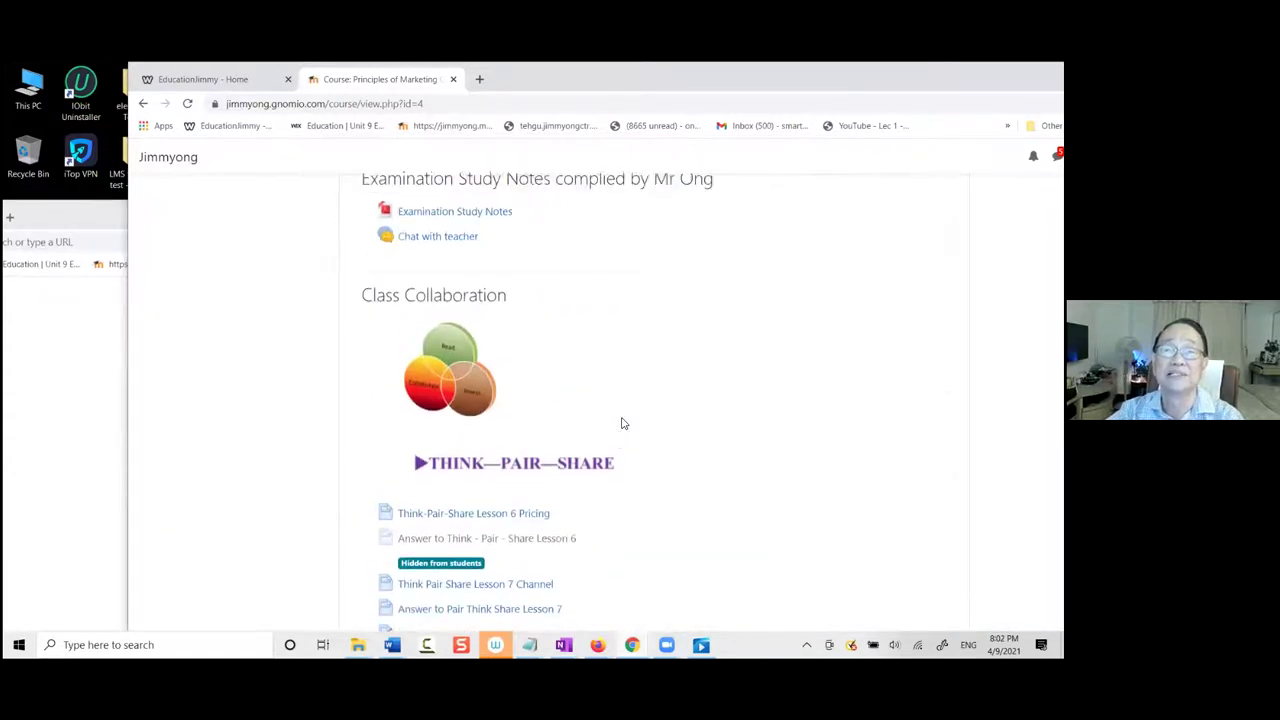
scroll(621, 423, up, 1)
scroll(629, 420, down, 2)
scroll(571, 491, up, 2)
scroll(601, 458, up, 2)
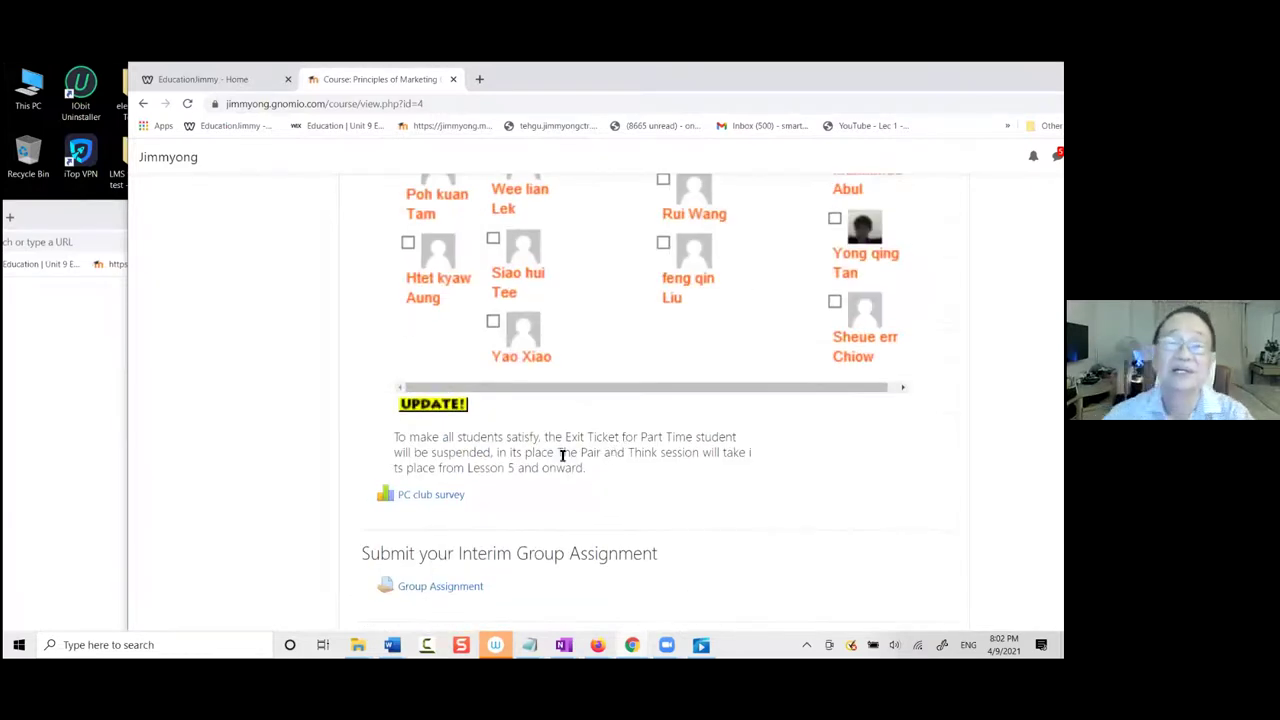
scroll(580, 485, up, 8)
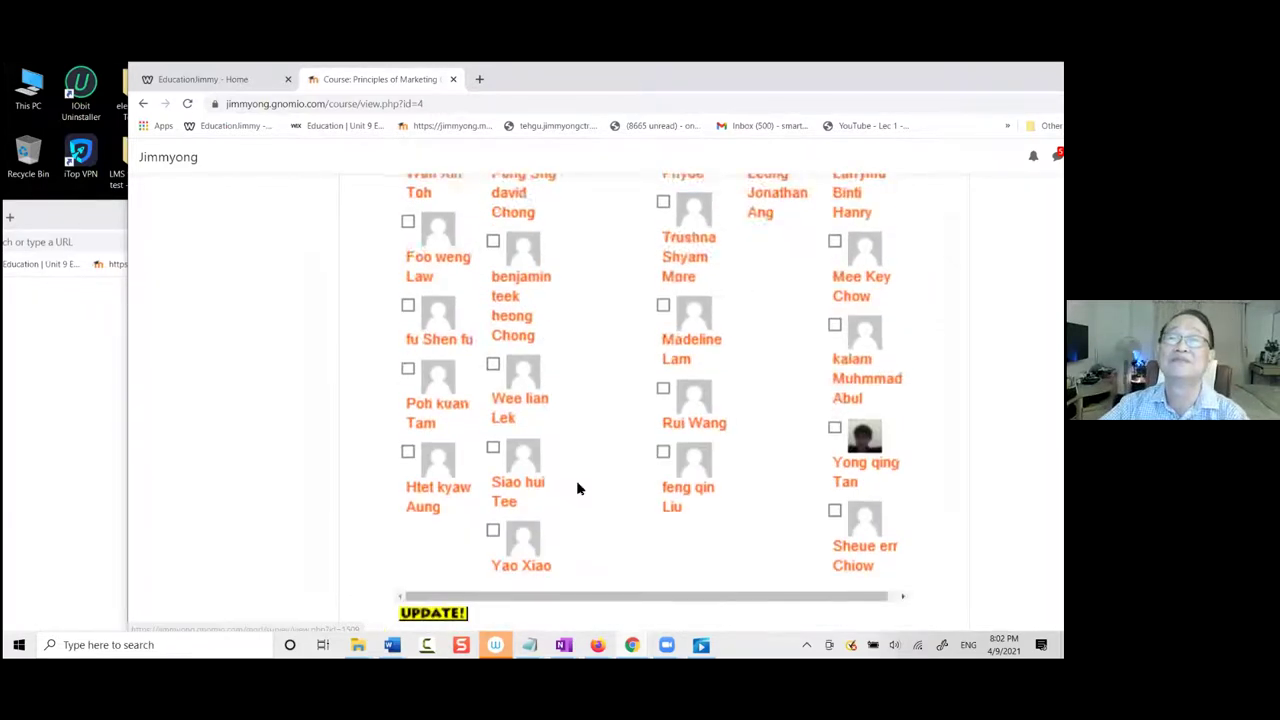
scroll(585, 478, up, 5)
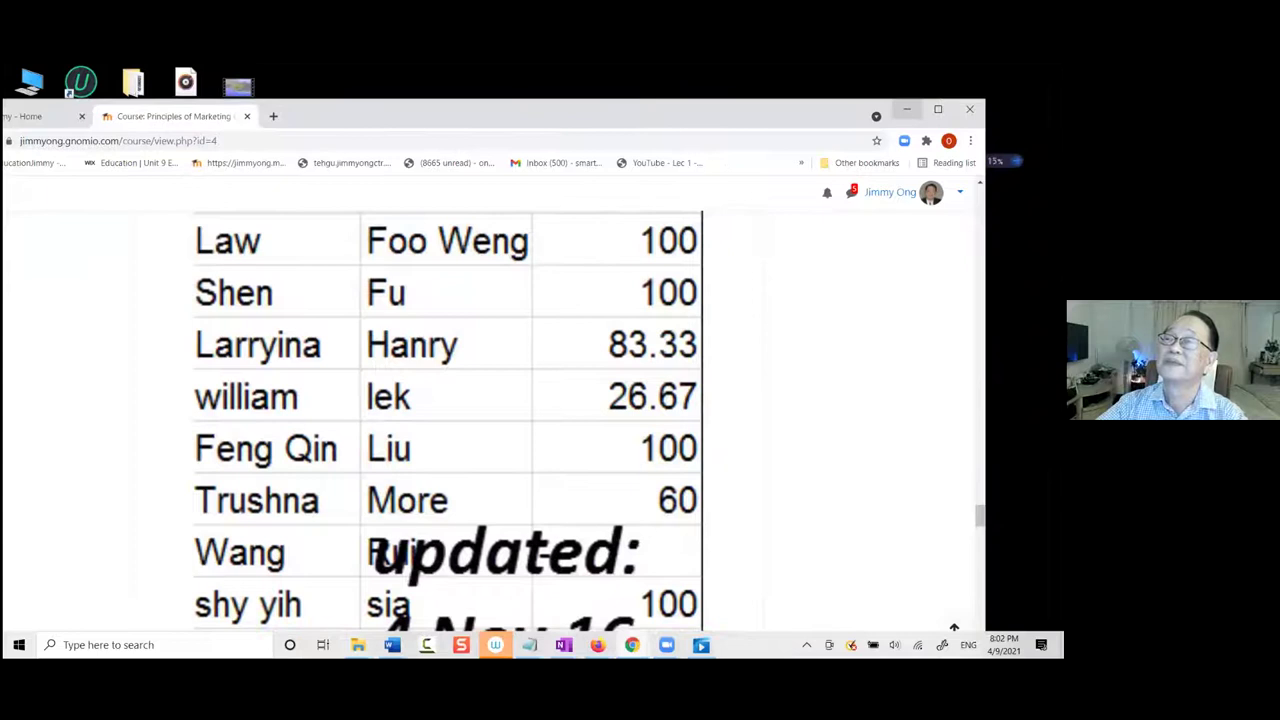
Minimise both browser windows and switch to OneNote
click(907, 110)
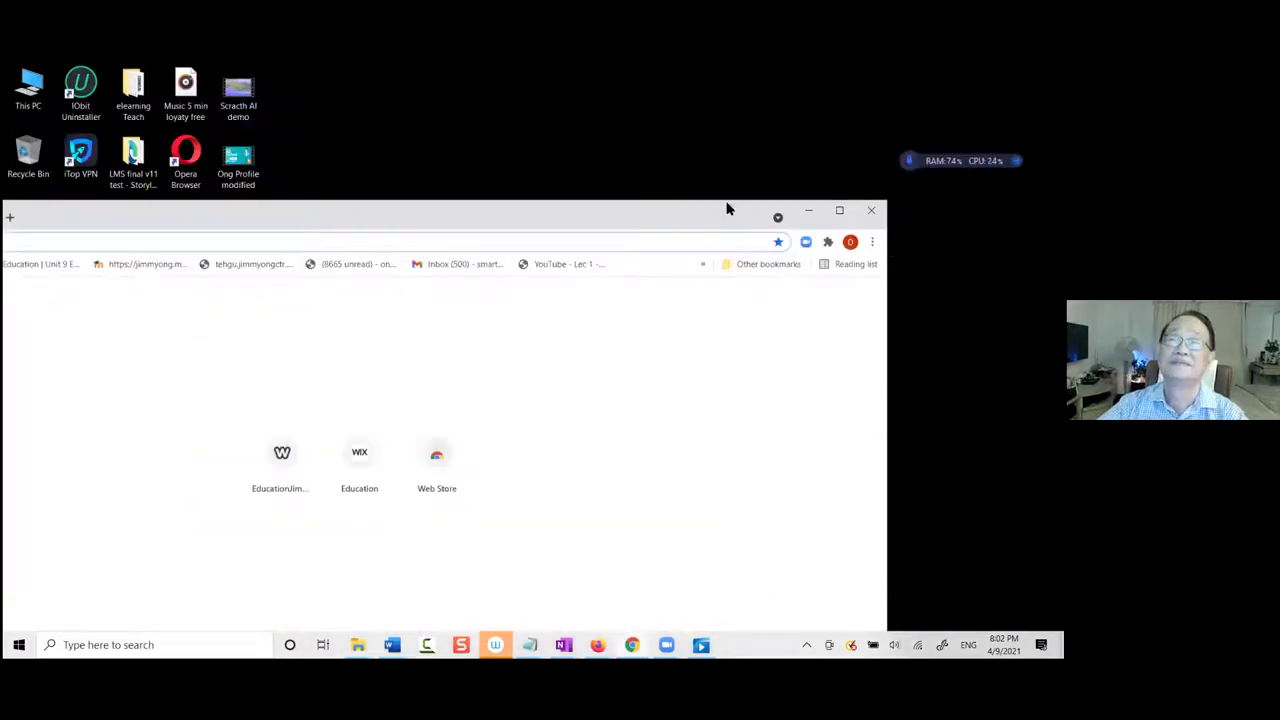
click(807, 214)
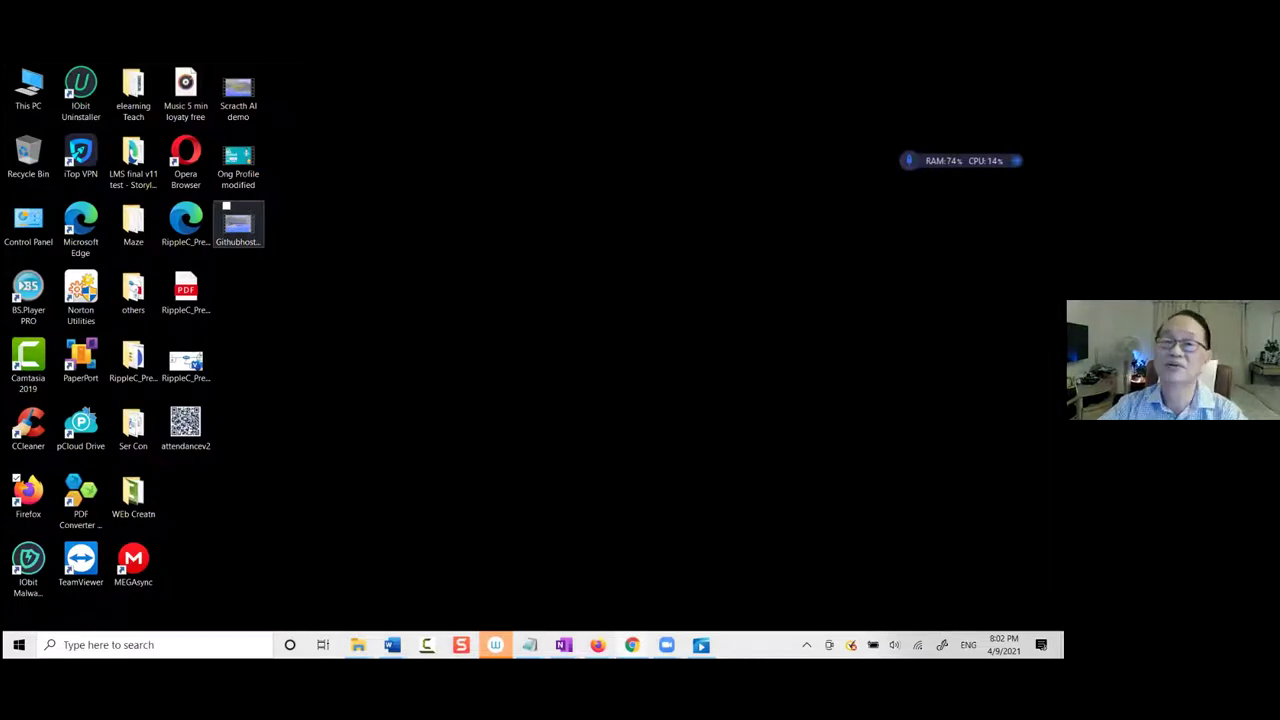
key(super)
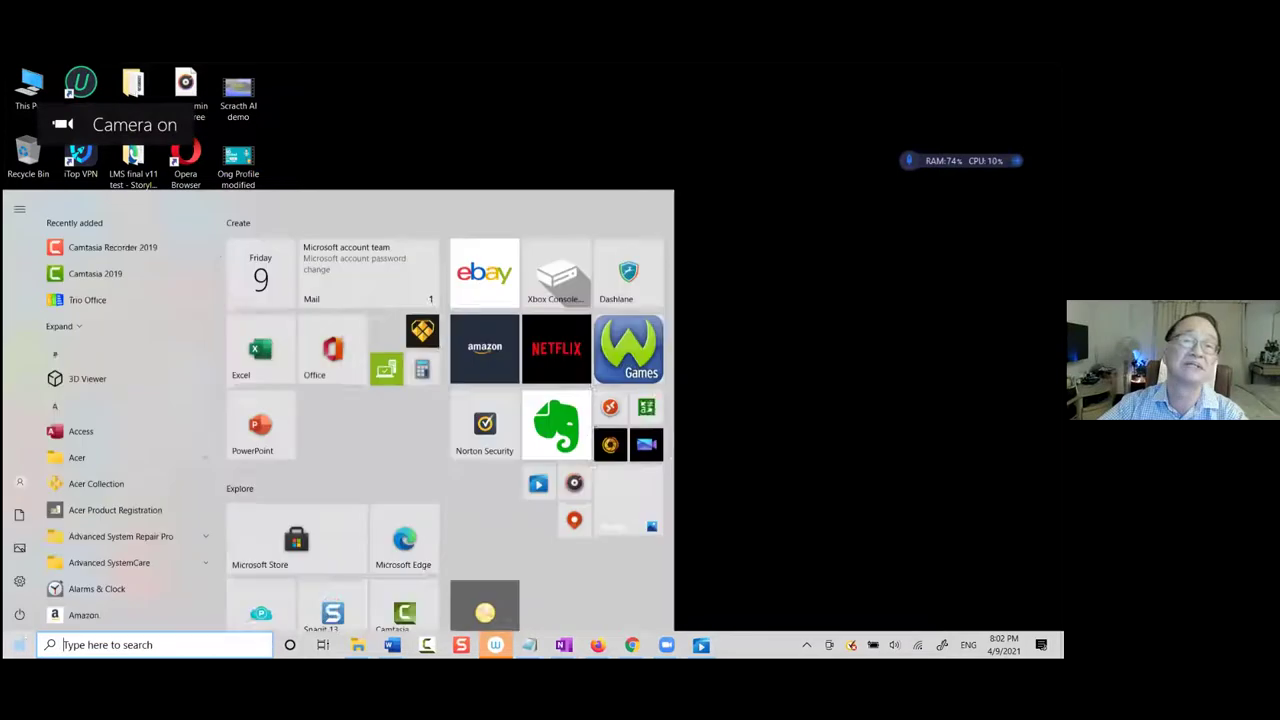
scroll(393, 540, down, 5)
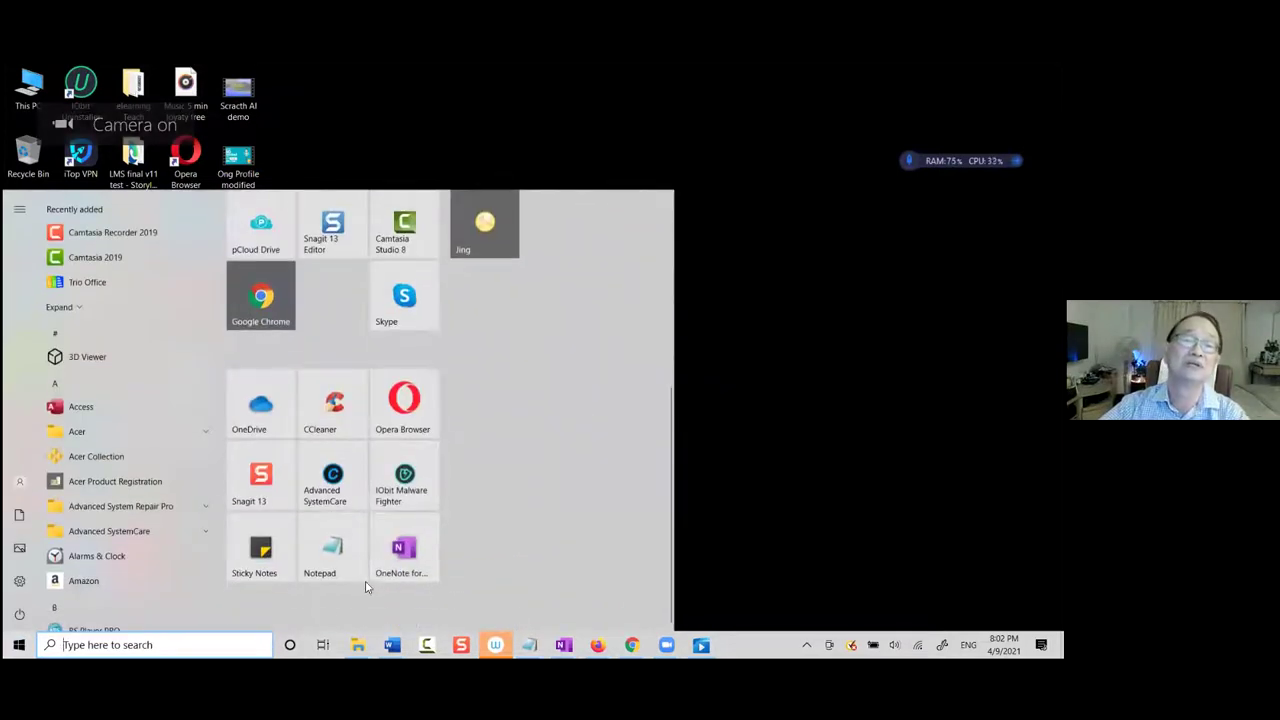
click(396, 545)
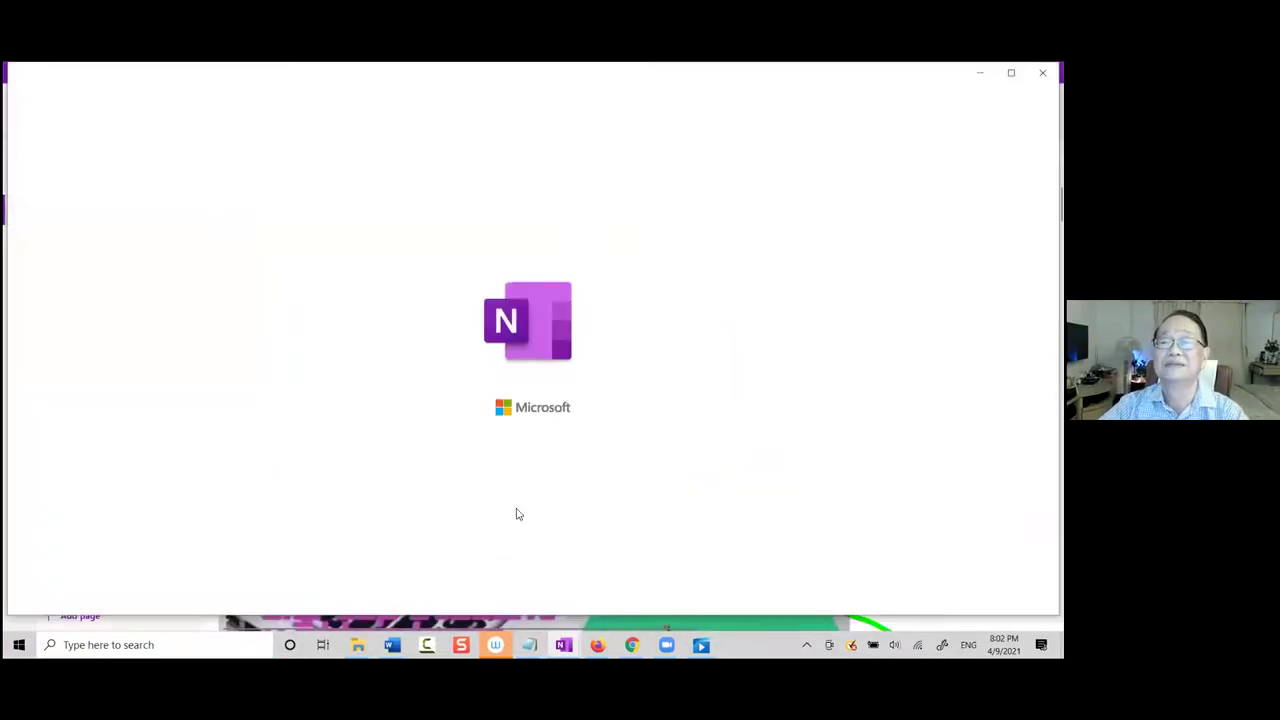
Read through the Elearning notes, examining the PC Workshop lesson plan mind map and the Moodle features and links
scroll(707, 488, down, 15)
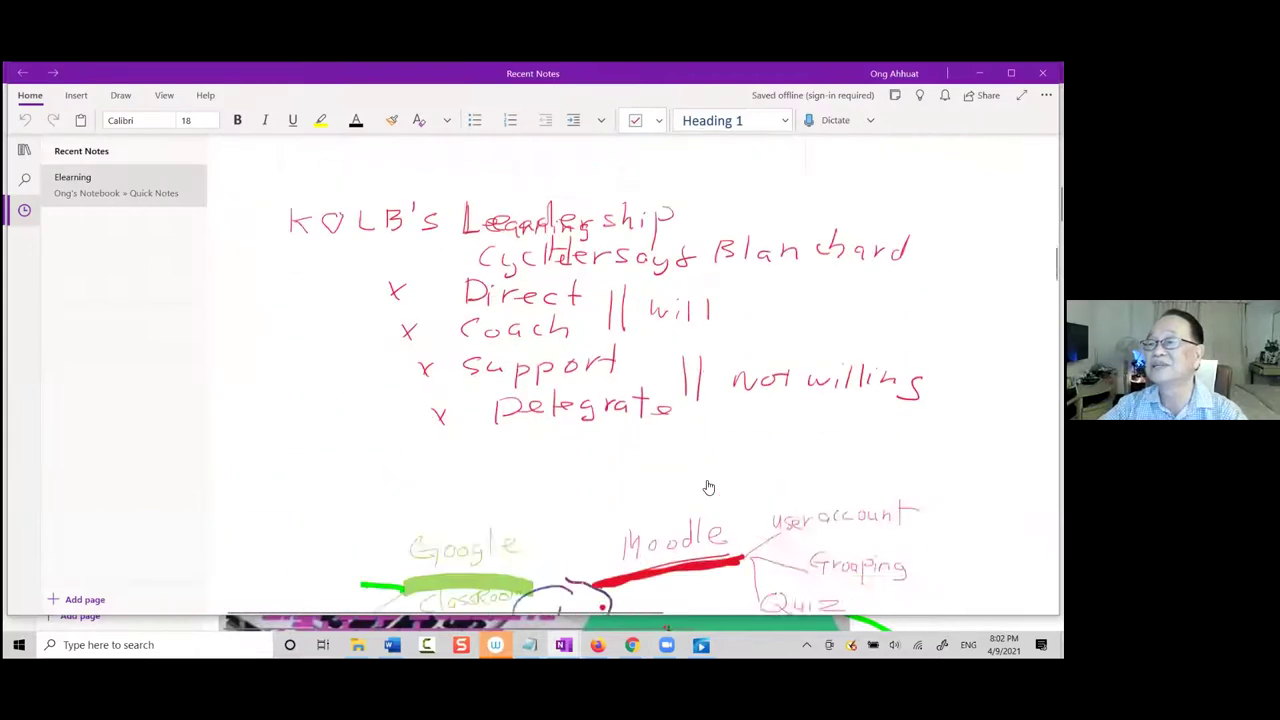
scroll(709, 483, down, 4)
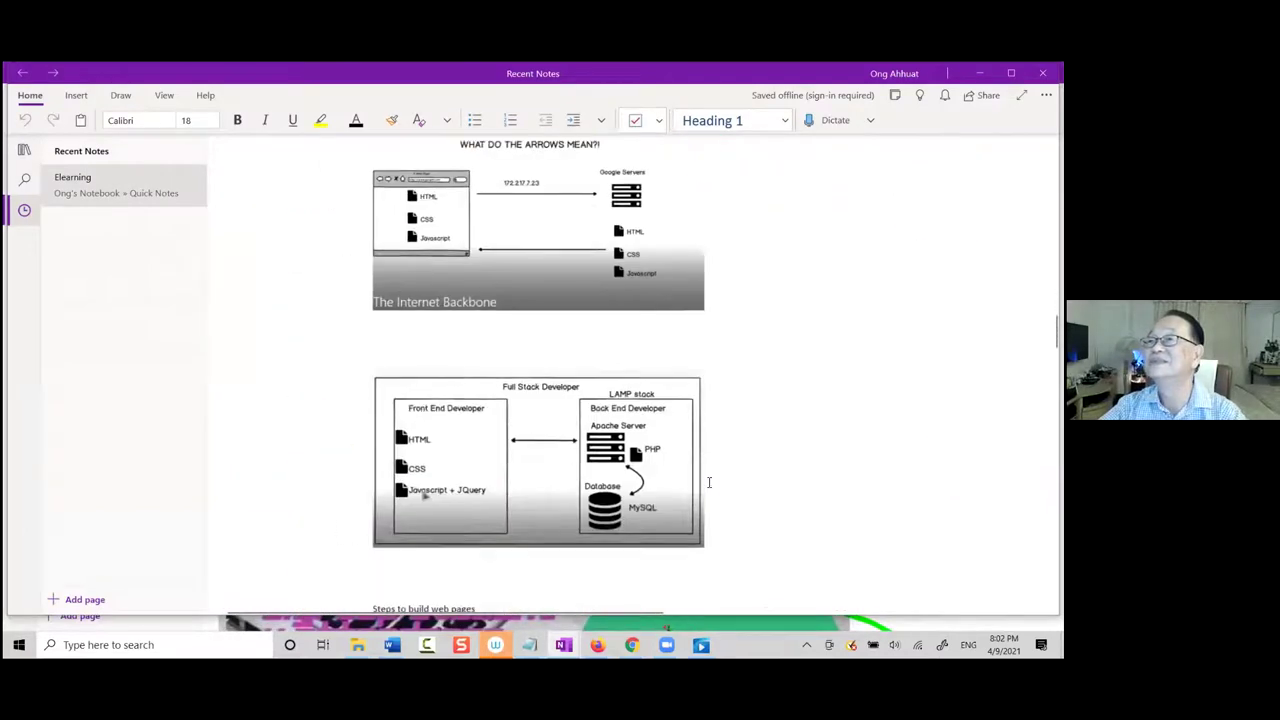
scroll(709, 483, down, 10)
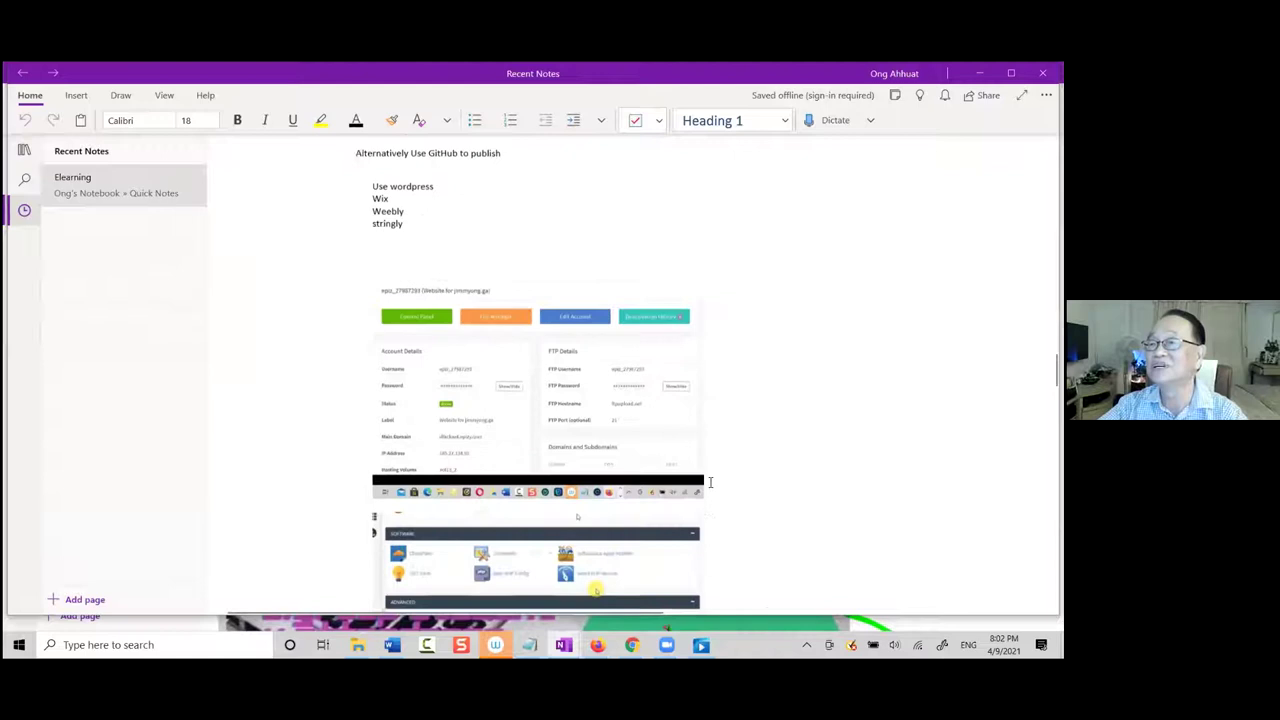
scroll(711, 484, down, 5)
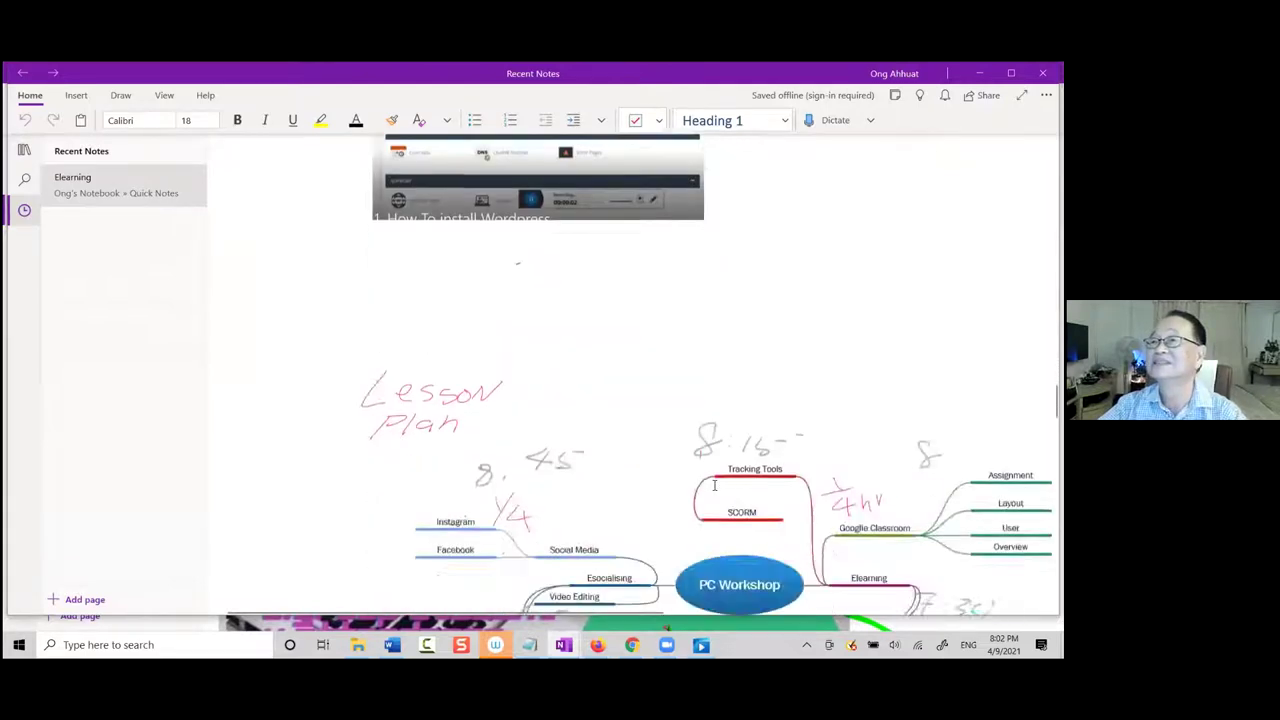
scroll(714, 485, down, 3)
scroll(714, 485, up, 1)
scroll(714, 487, down, 3)
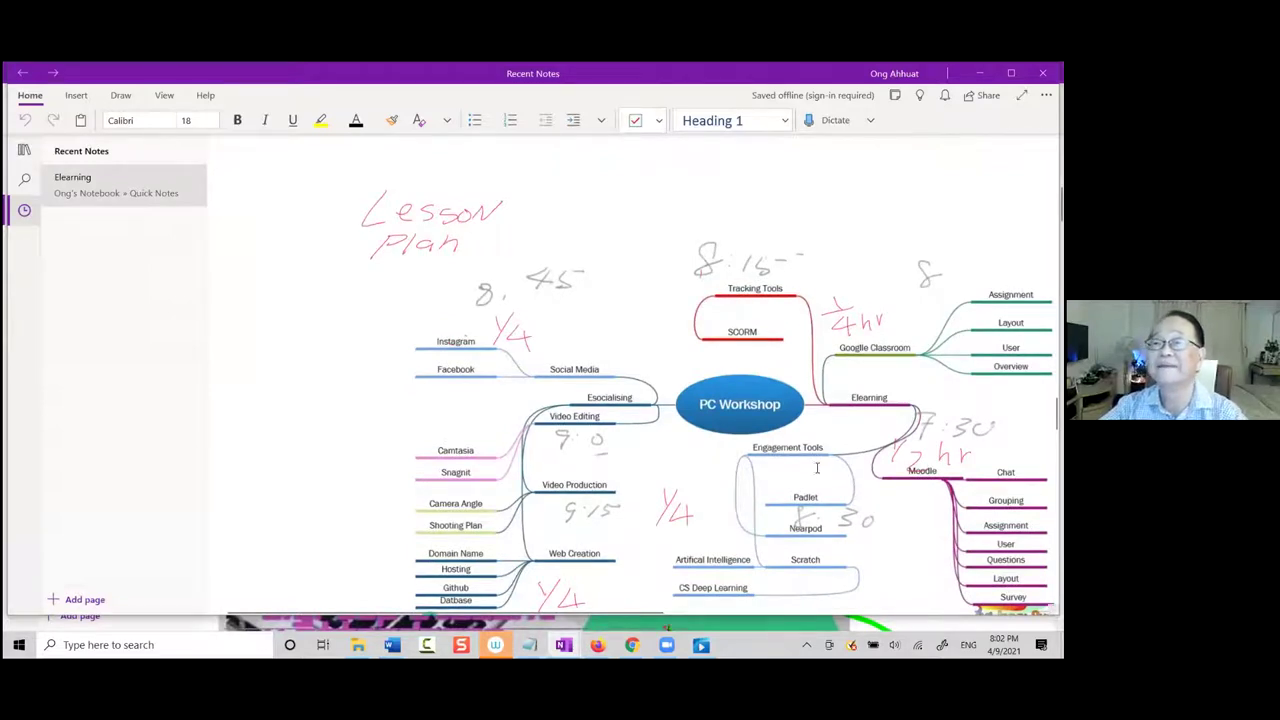
scroll(812, 465, down, 2)
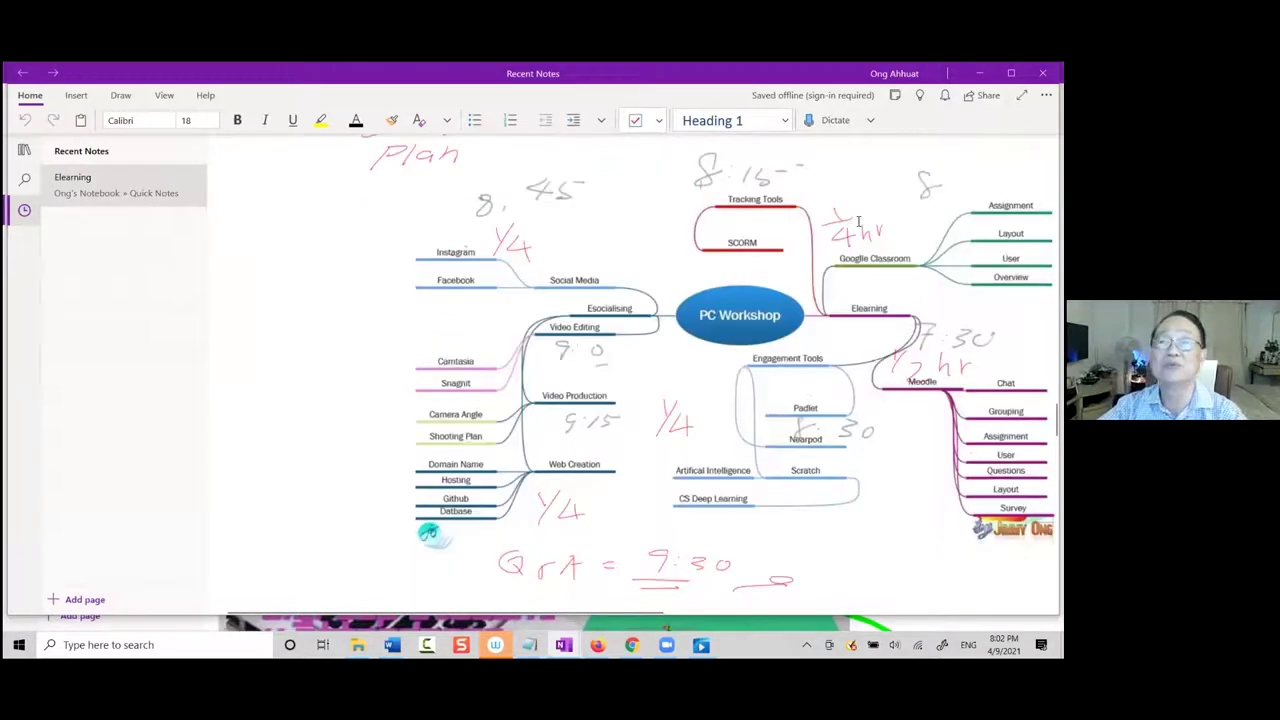
scroll(838, 285, up, 2)
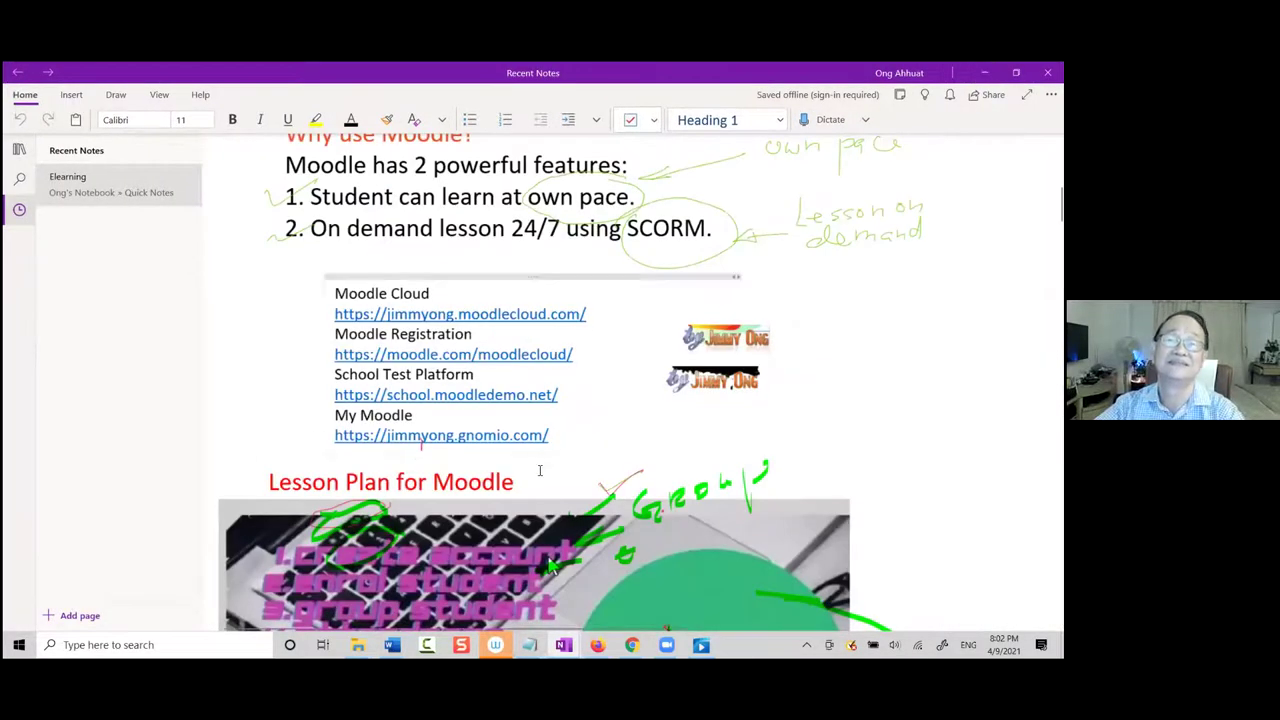
scroll(421, 533, down, 2)
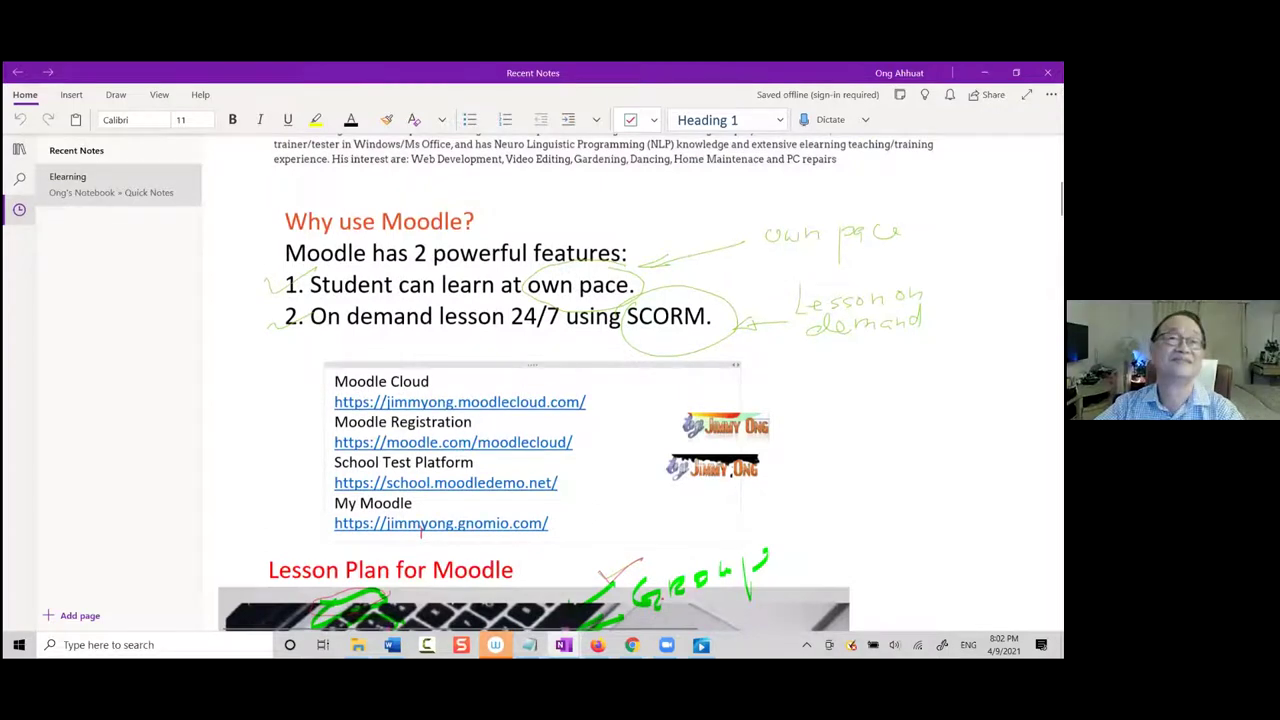
Clear the desktop, switch to Firefox and open the bookmarked My Drive page
key(super+d)
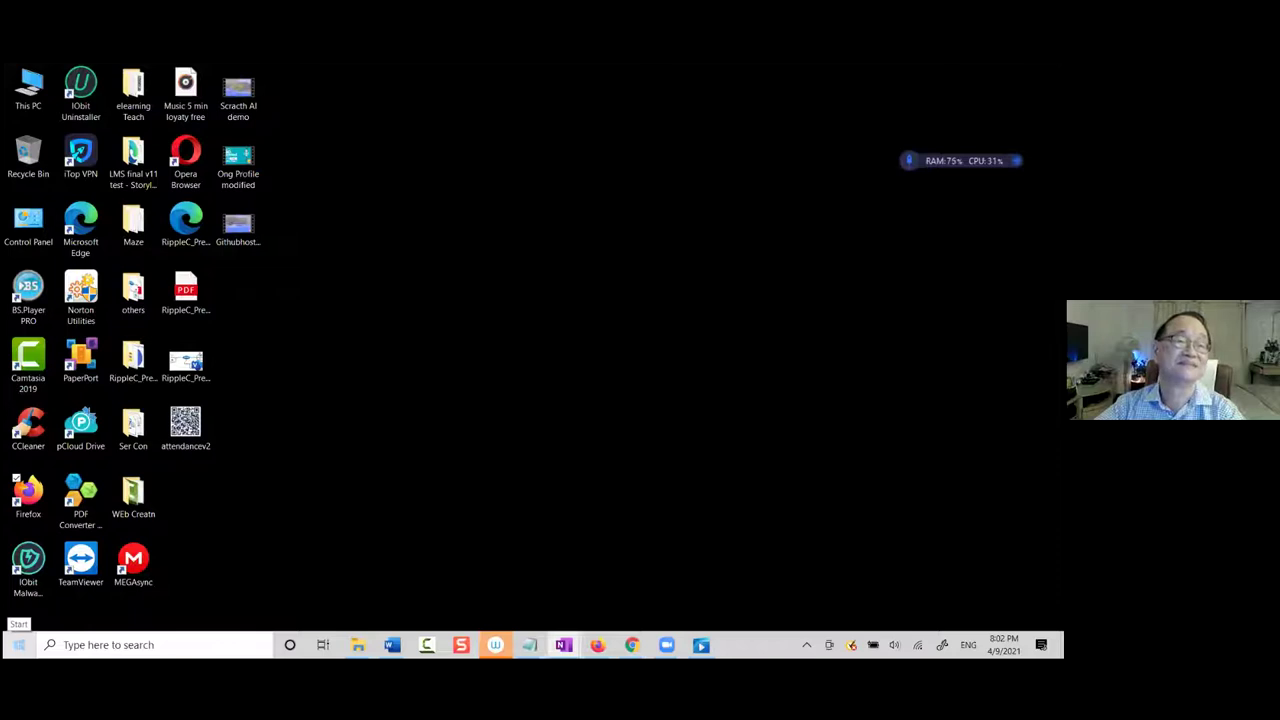
click(696, 155)
double_click(28, 490)
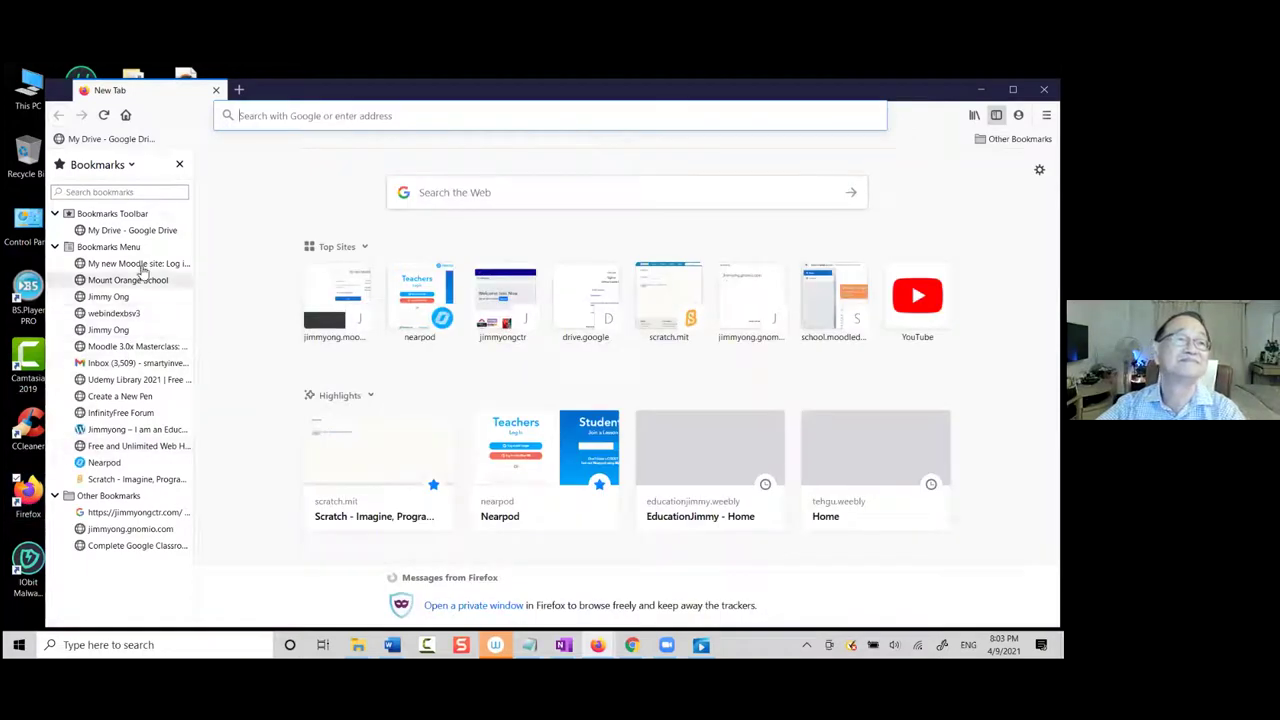
click(136, 233)
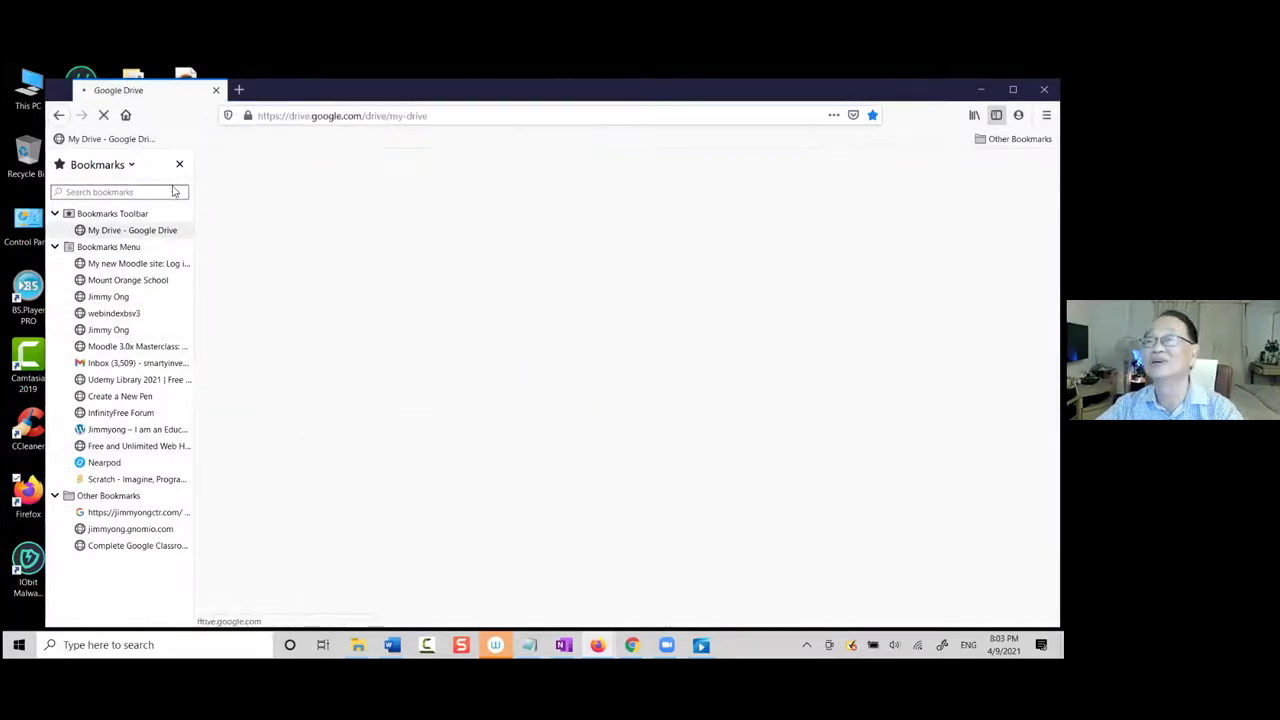
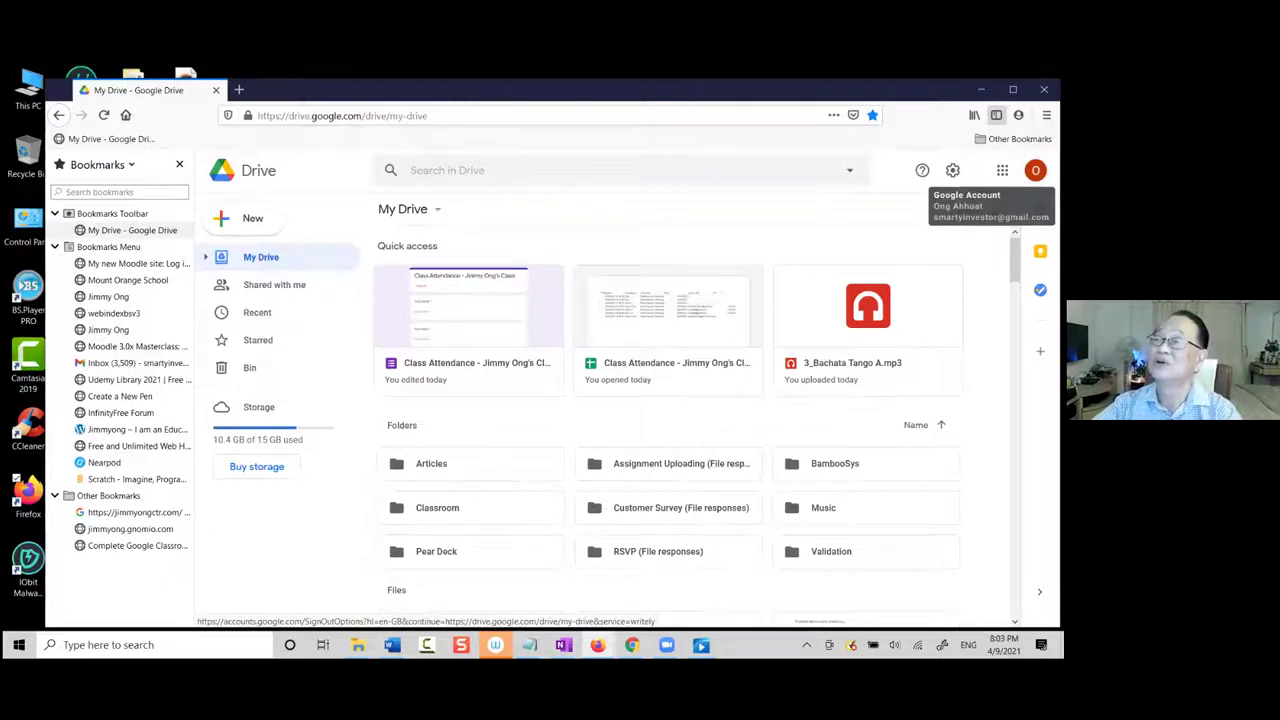
Go from Google Drive to Google Classroom and open the Test Classroom class
click(1002, 170)
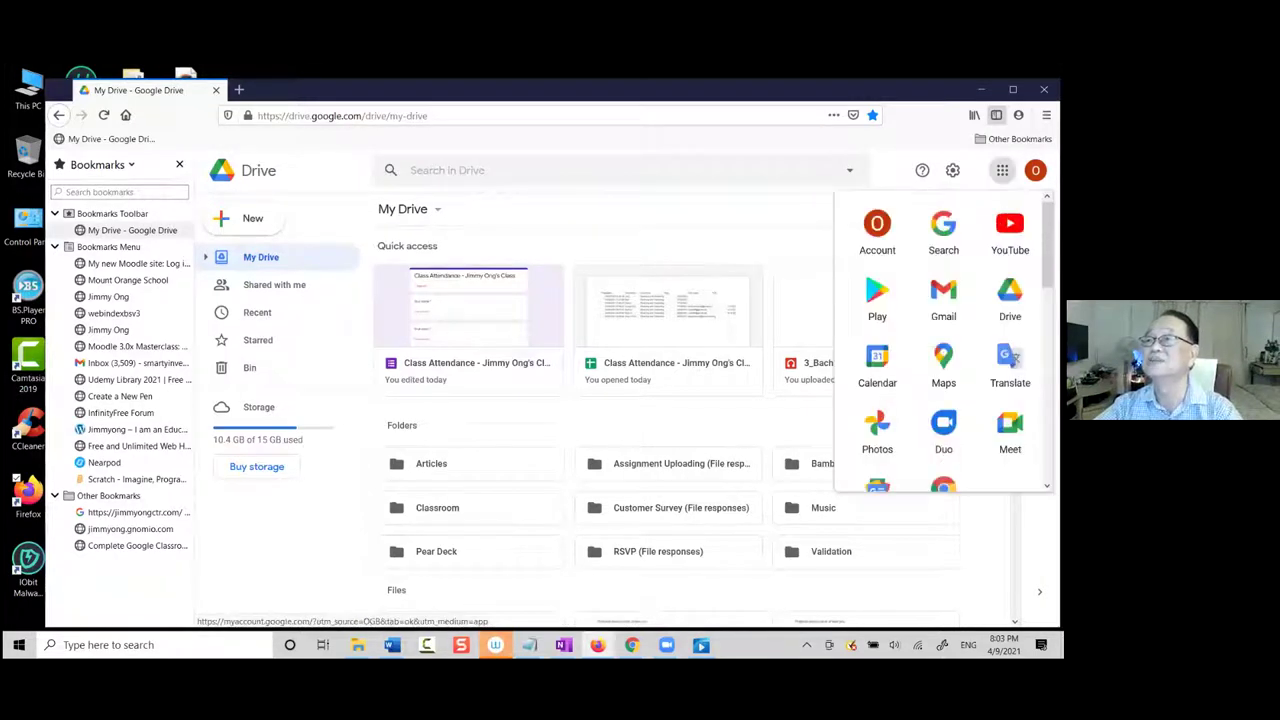
scroll(943, 300, down, 3)
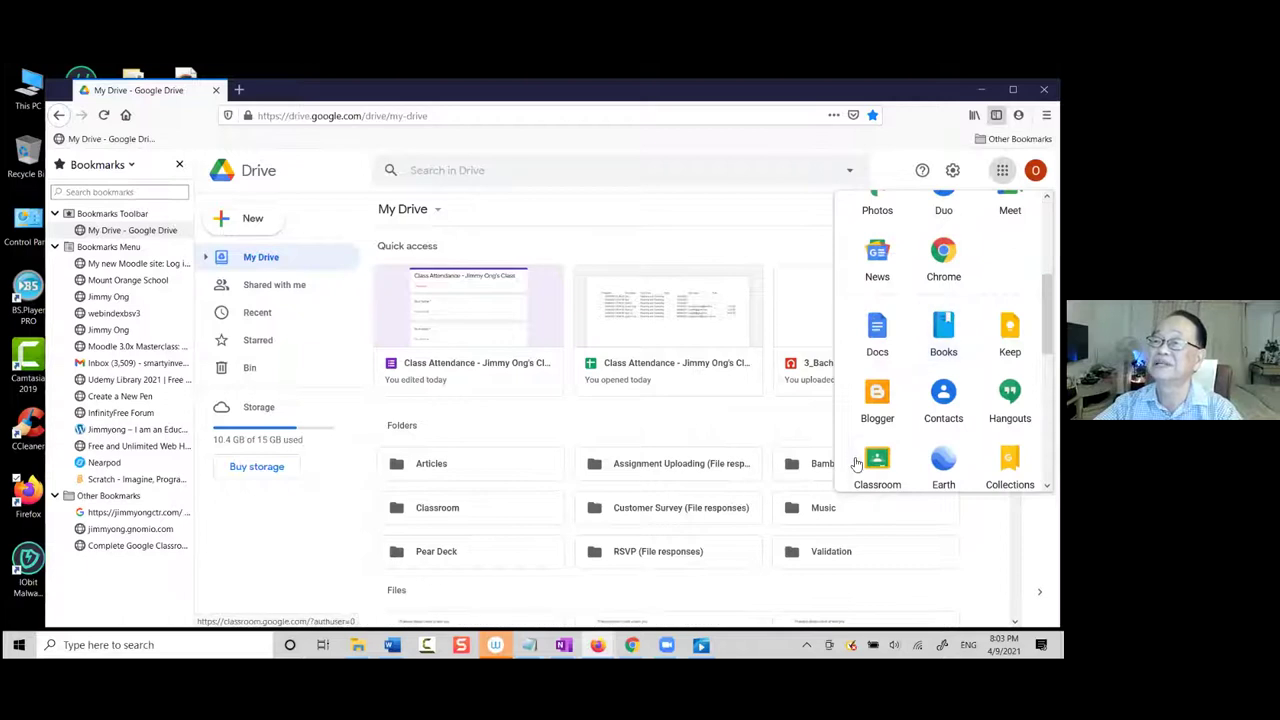
click(877, 462)
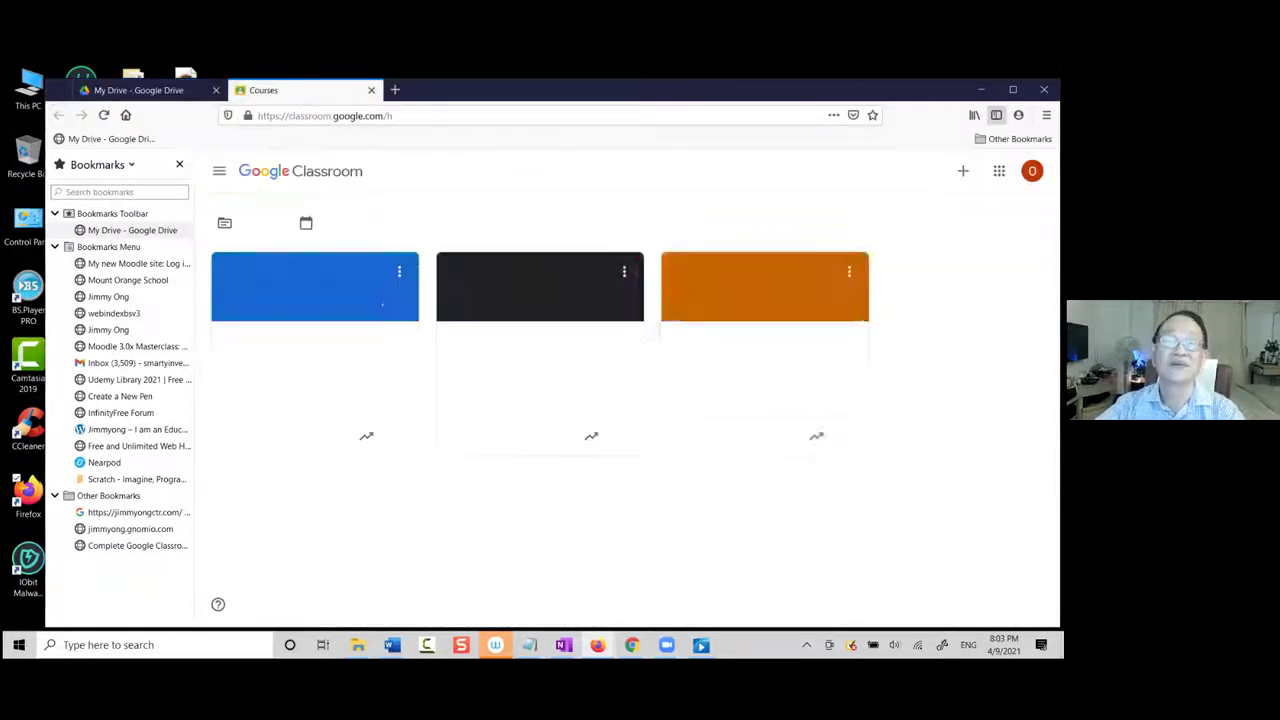
click(306, 282)
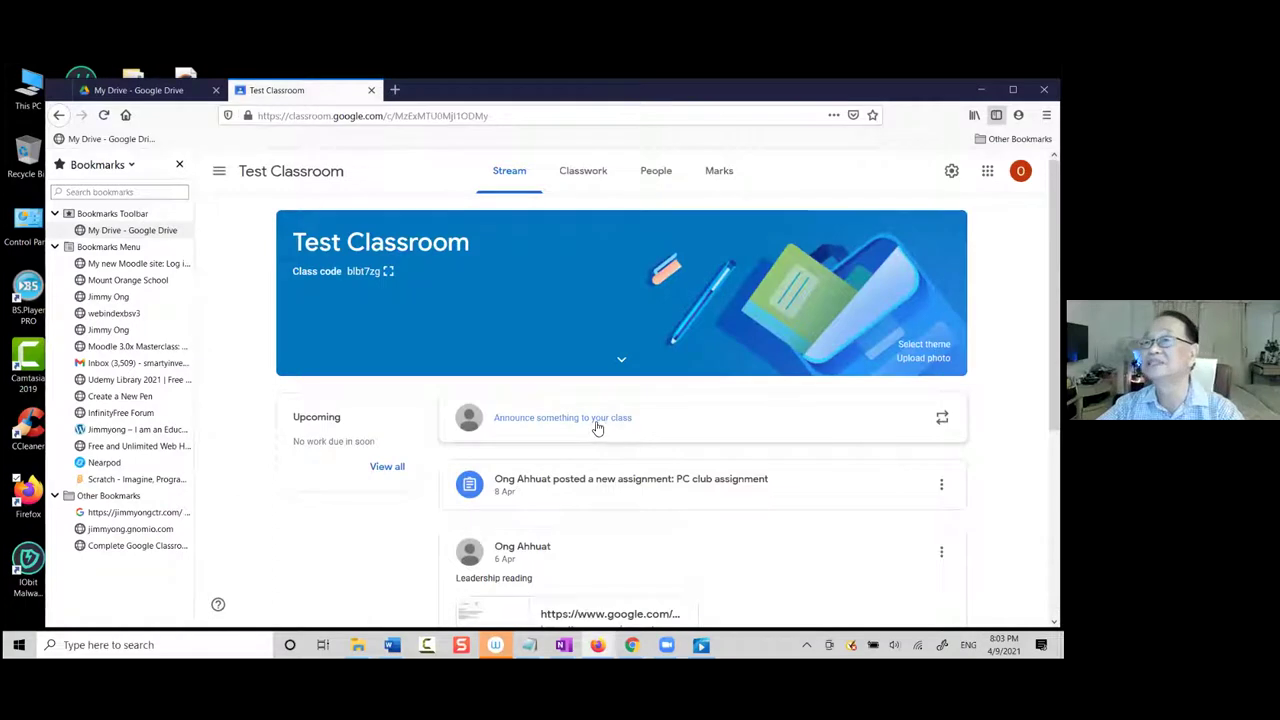
View the people enrolled in Test Classroom and its classwork list
click(667, 178)
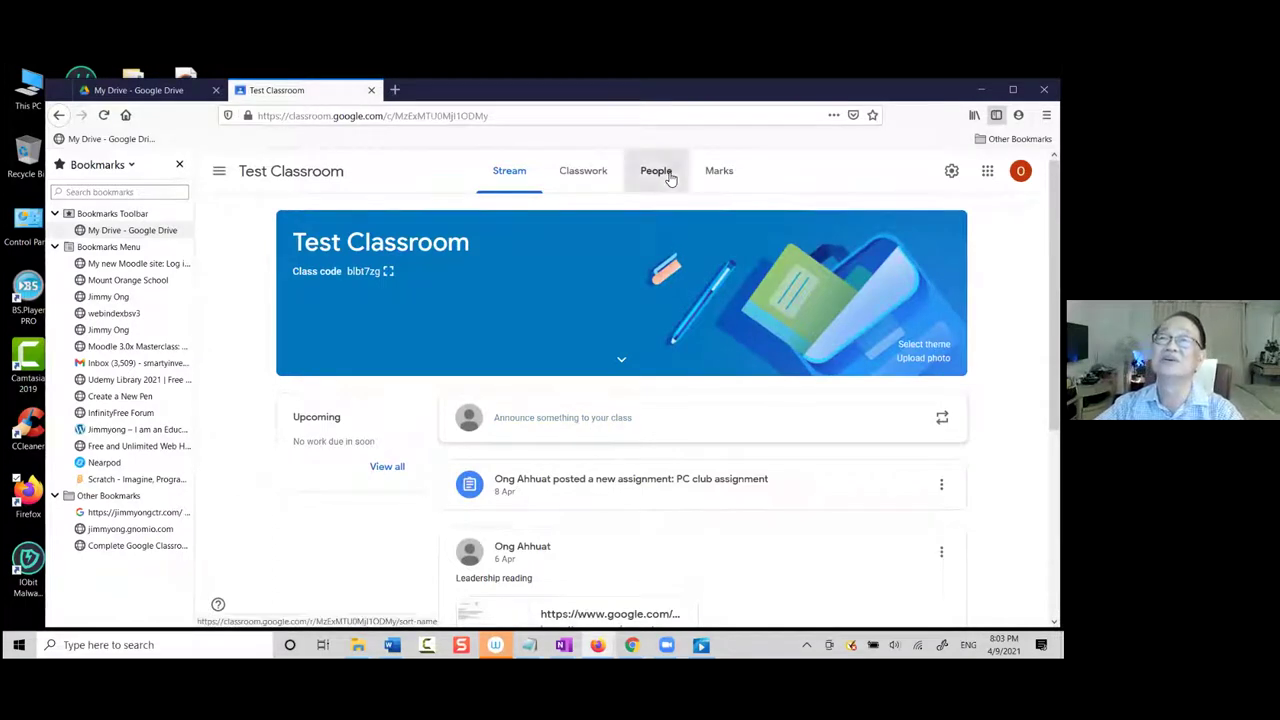
scroll(671, 376, down, 1)
scroll(672, 386, up, 1)
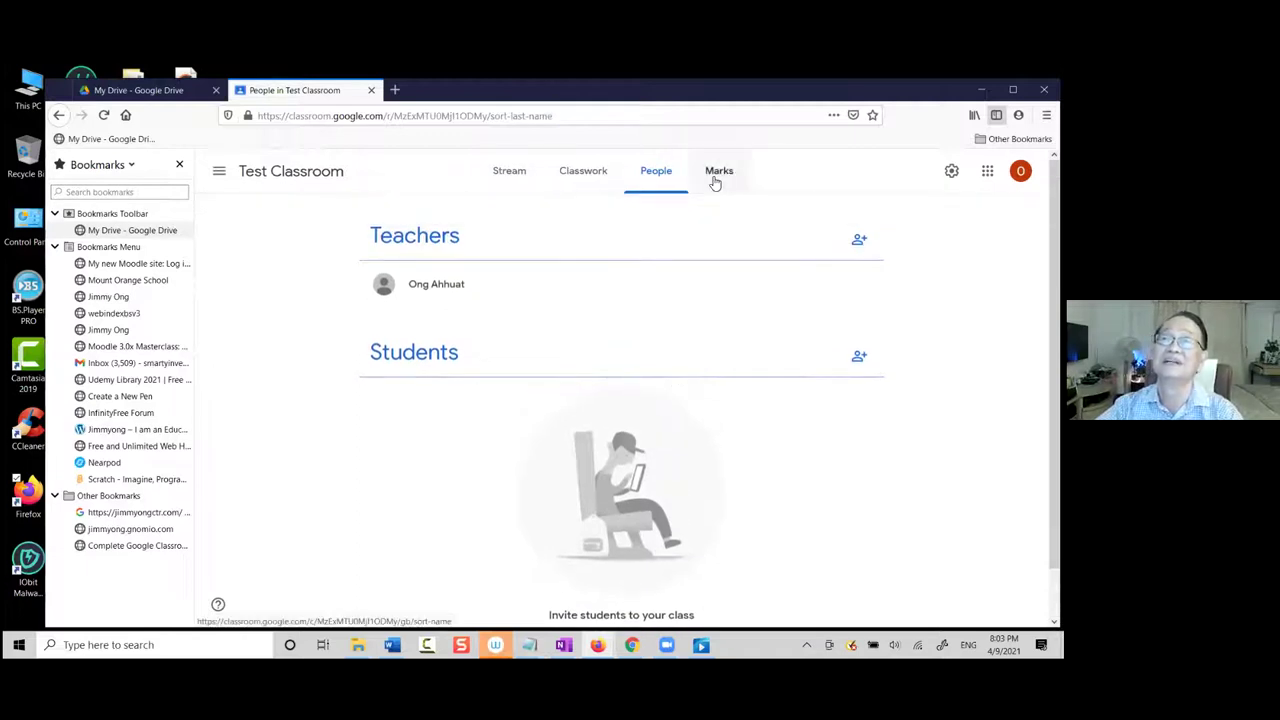
click(583, 171)
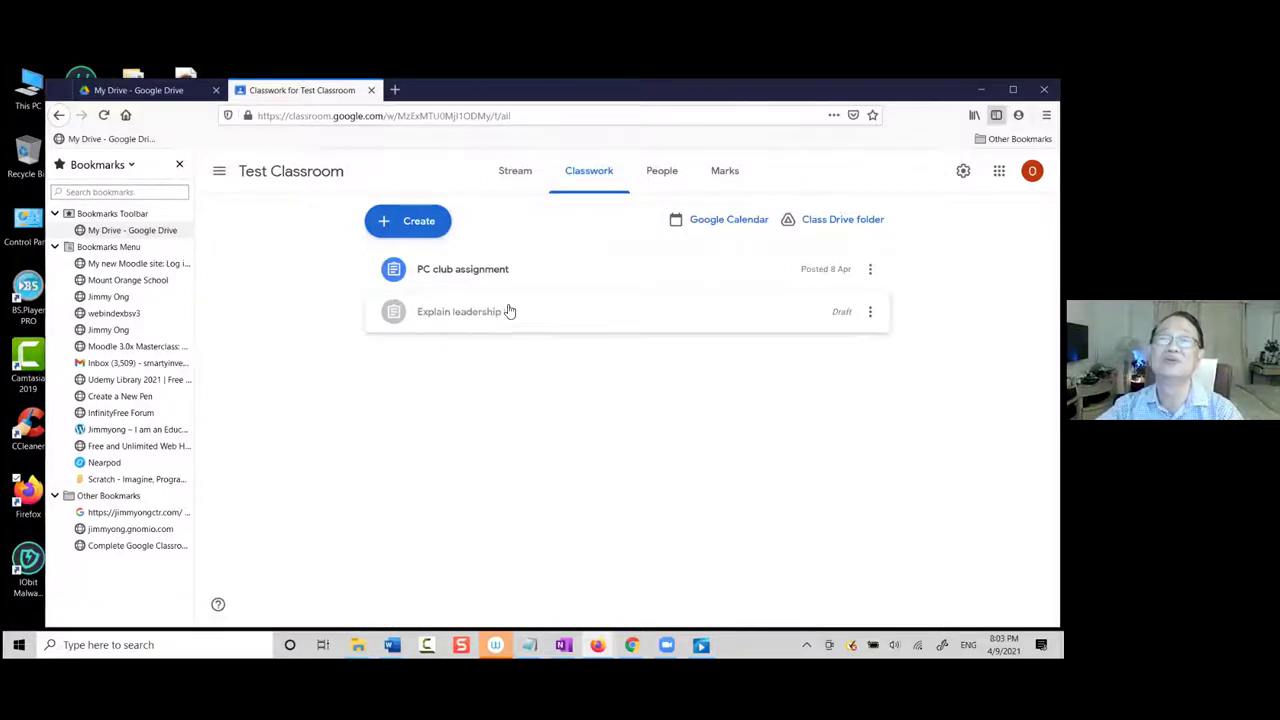
Check the Classroom navigation and the signed-in Google account's details, closing each again
click(222, 174)
click(560, 451)
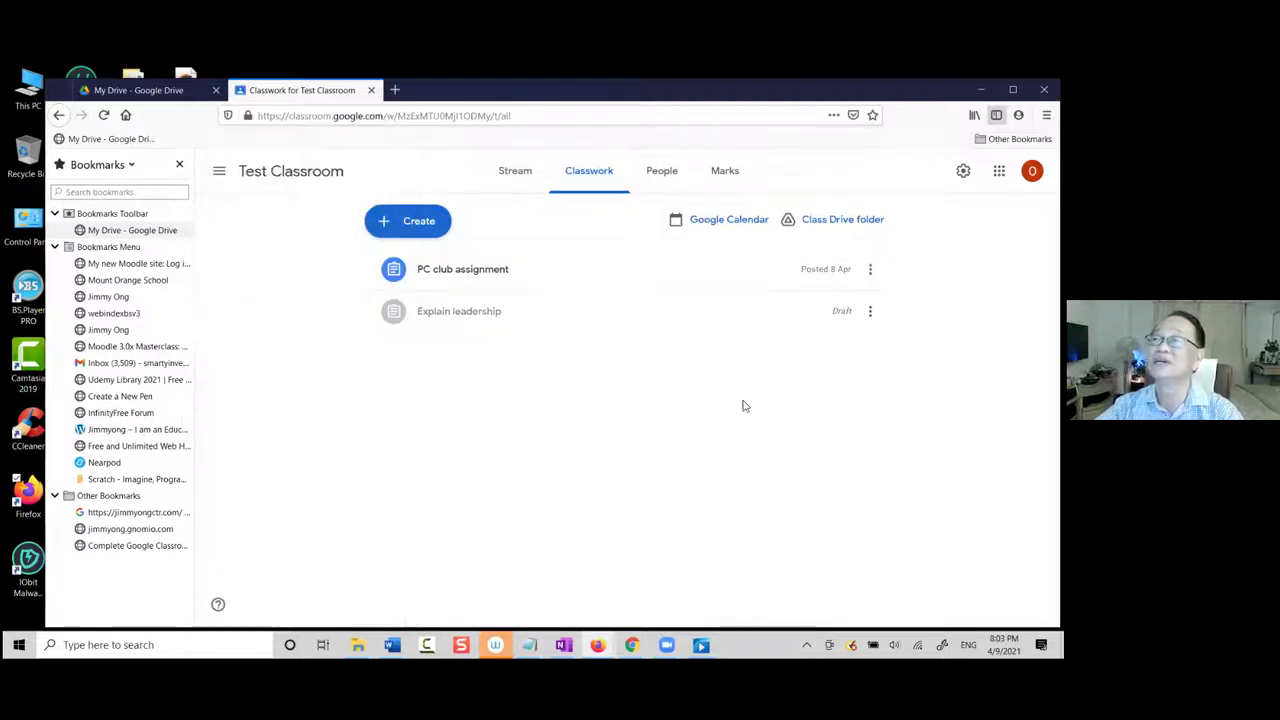
click(1032, 171)
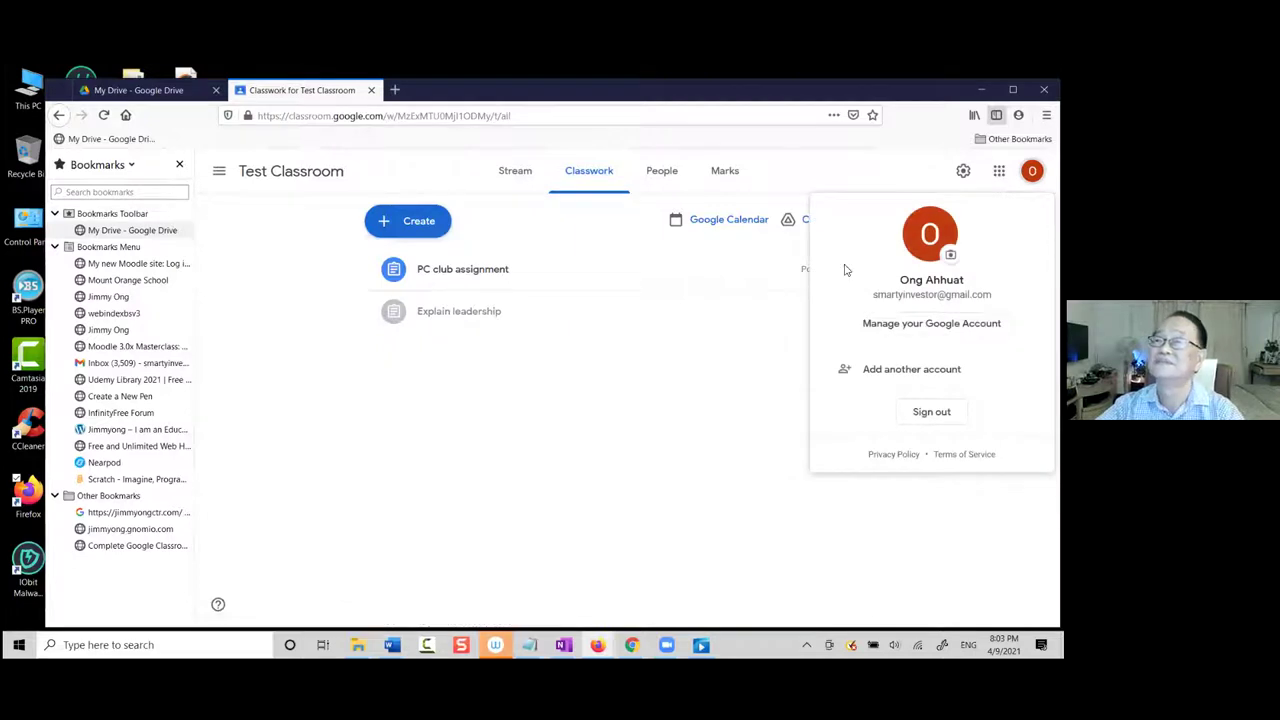
click(600, 372)
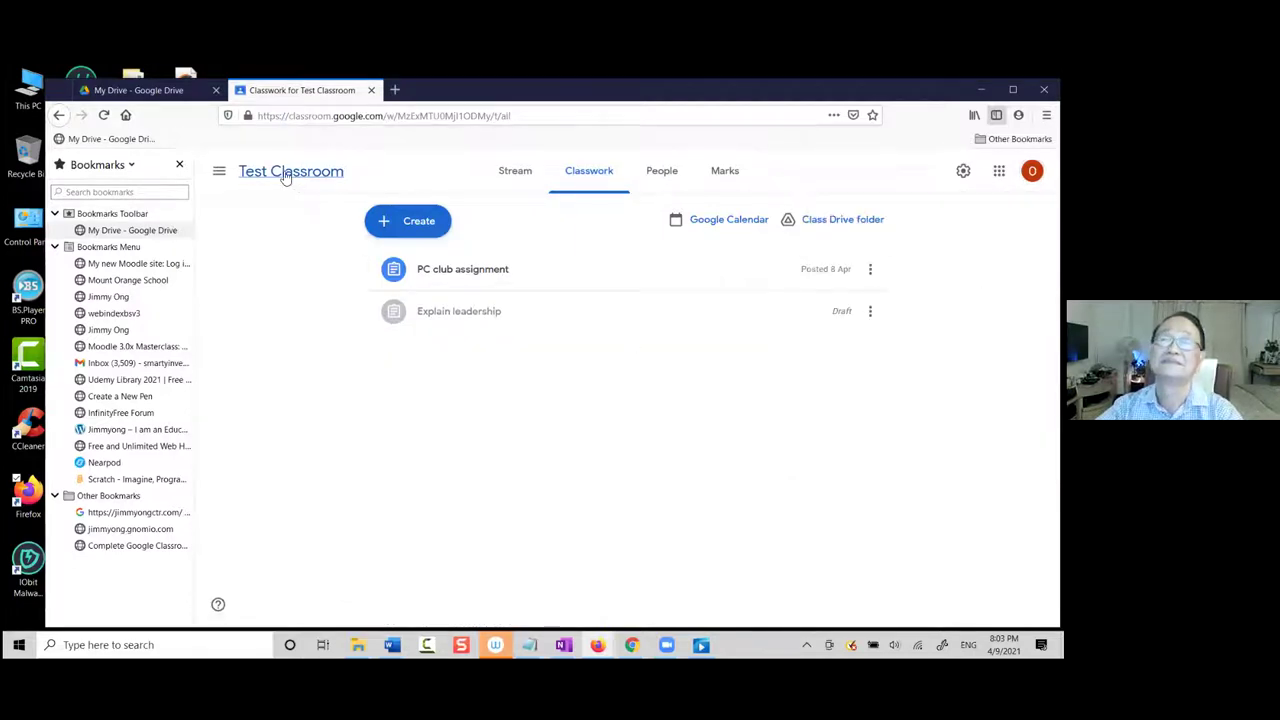
Go to the Test Classroom stream, display the class code enlarged, copy it and close the display
click(245, 172)
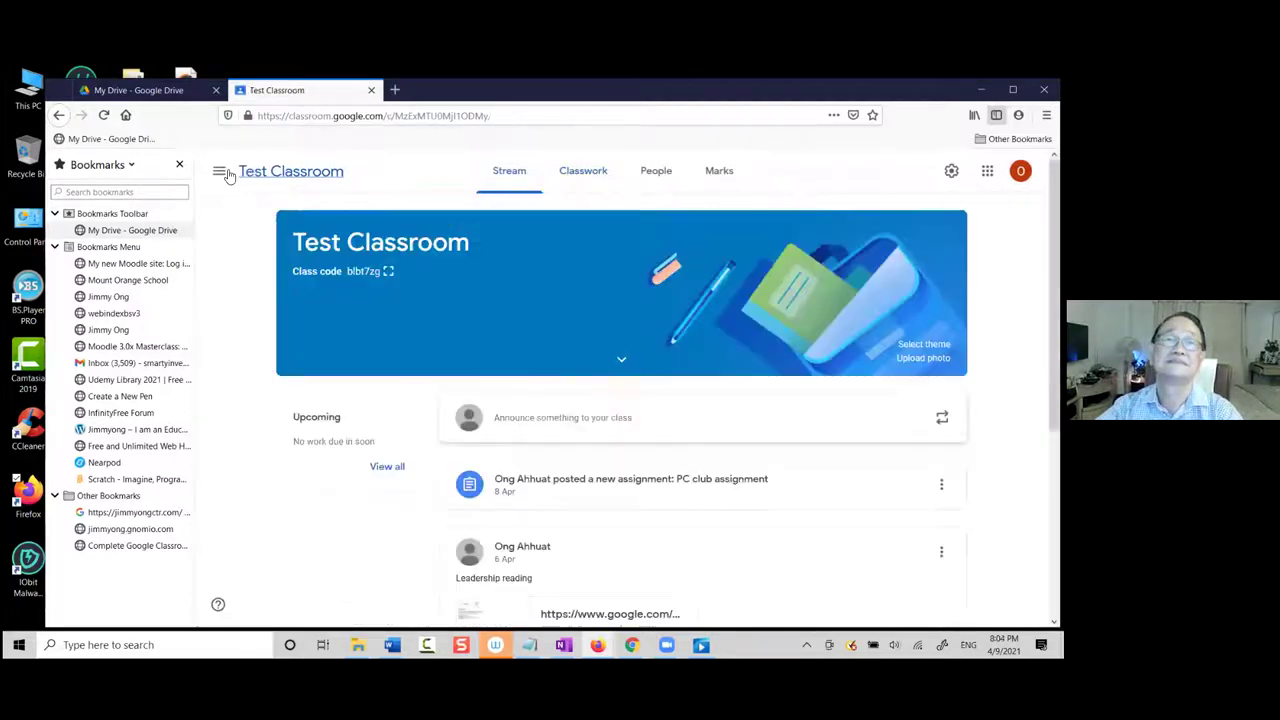
click(389, 272)
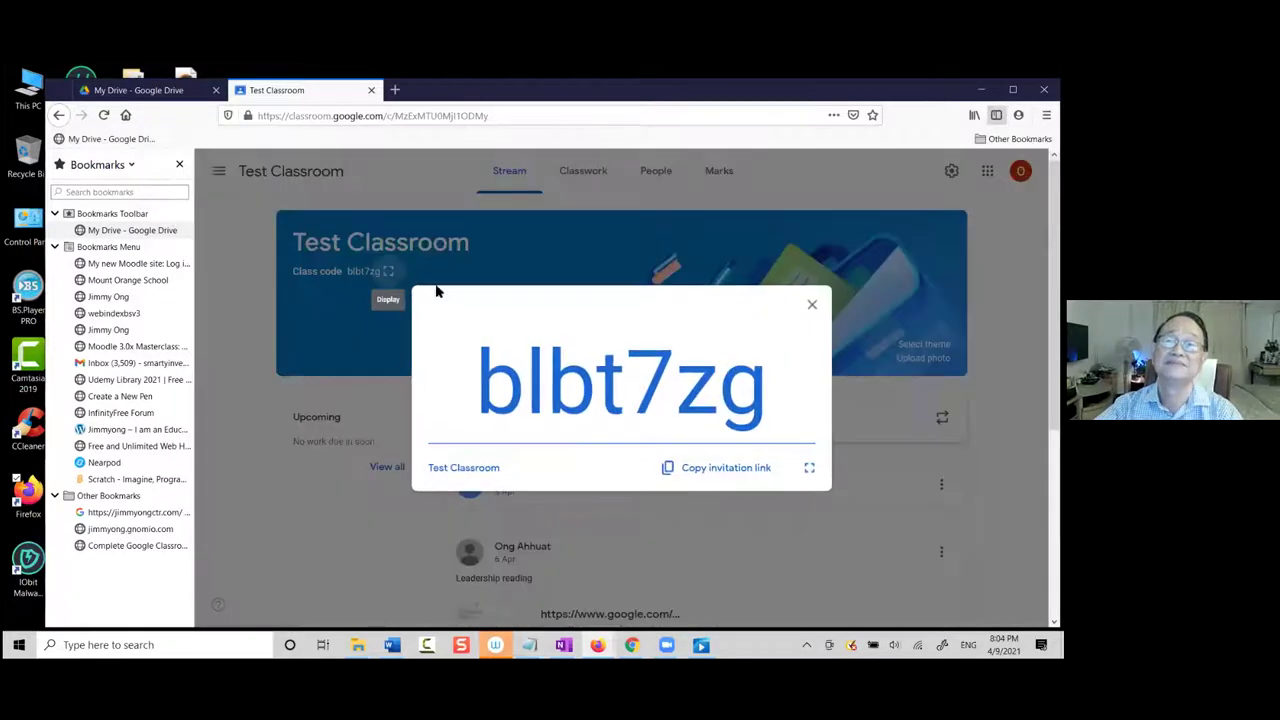
drag(476, 382, 770, 398)
key(super+c)
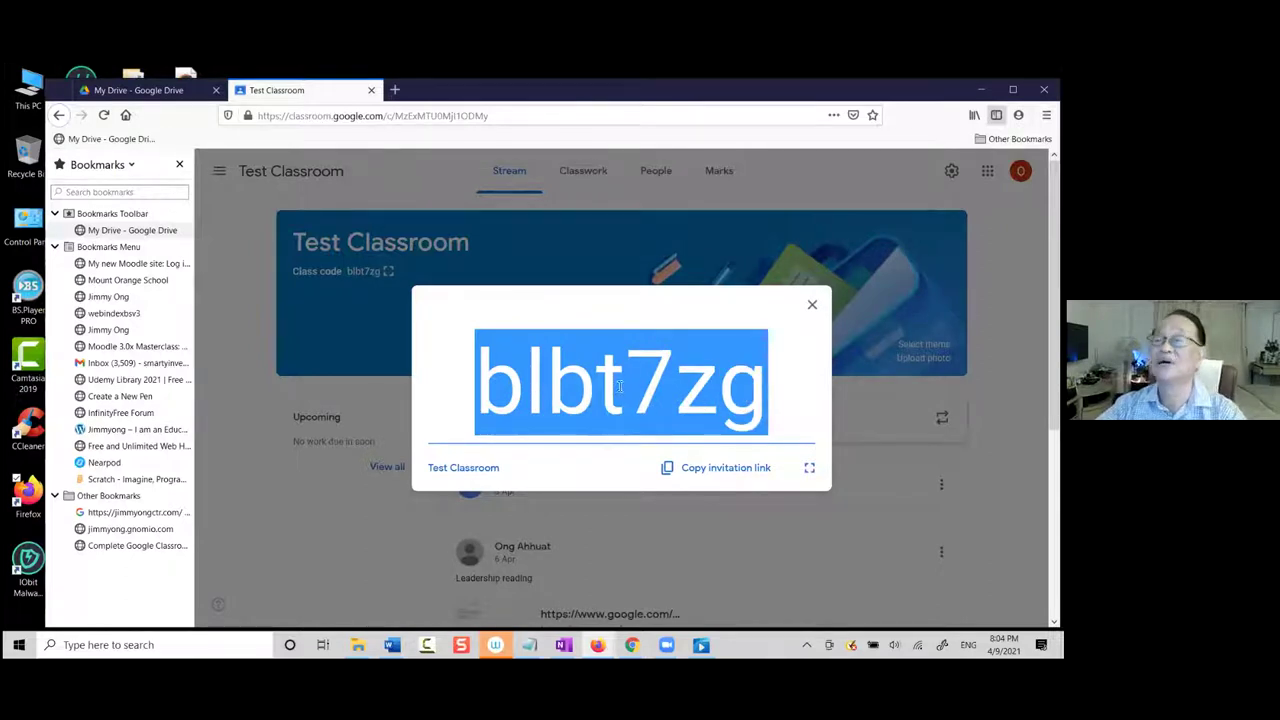
right_click(660, 385)
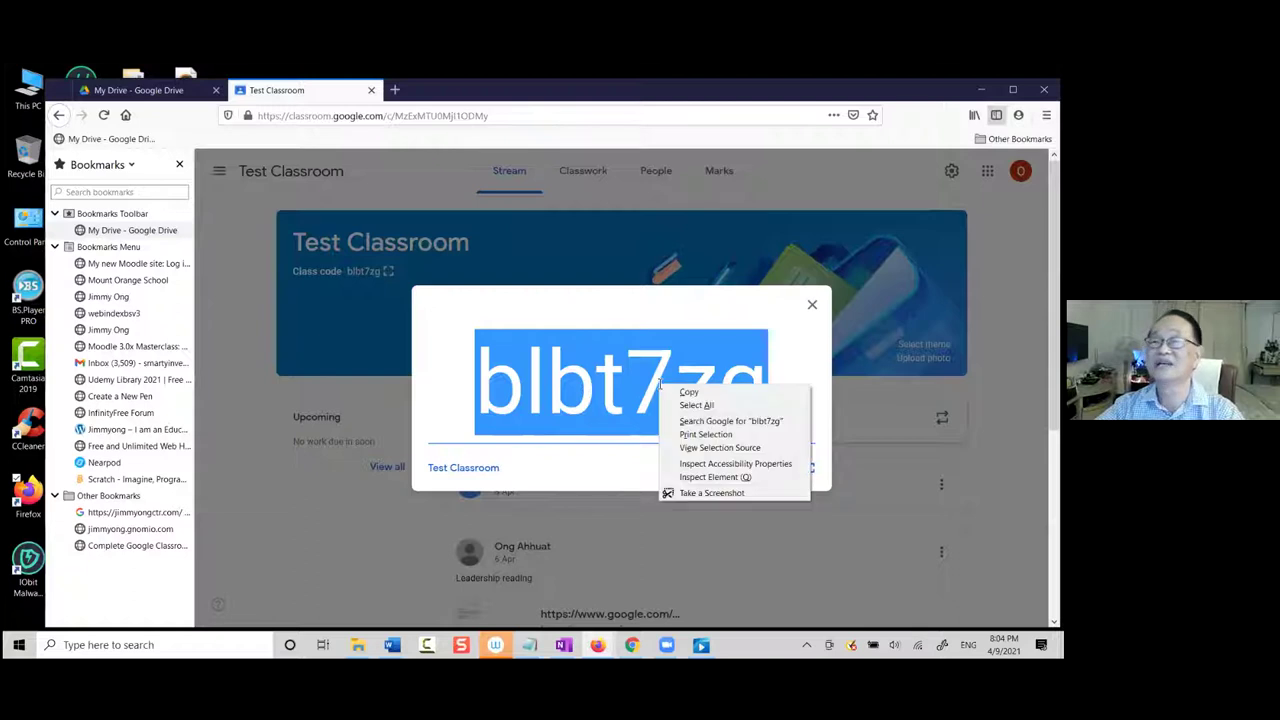
click(686, 392)
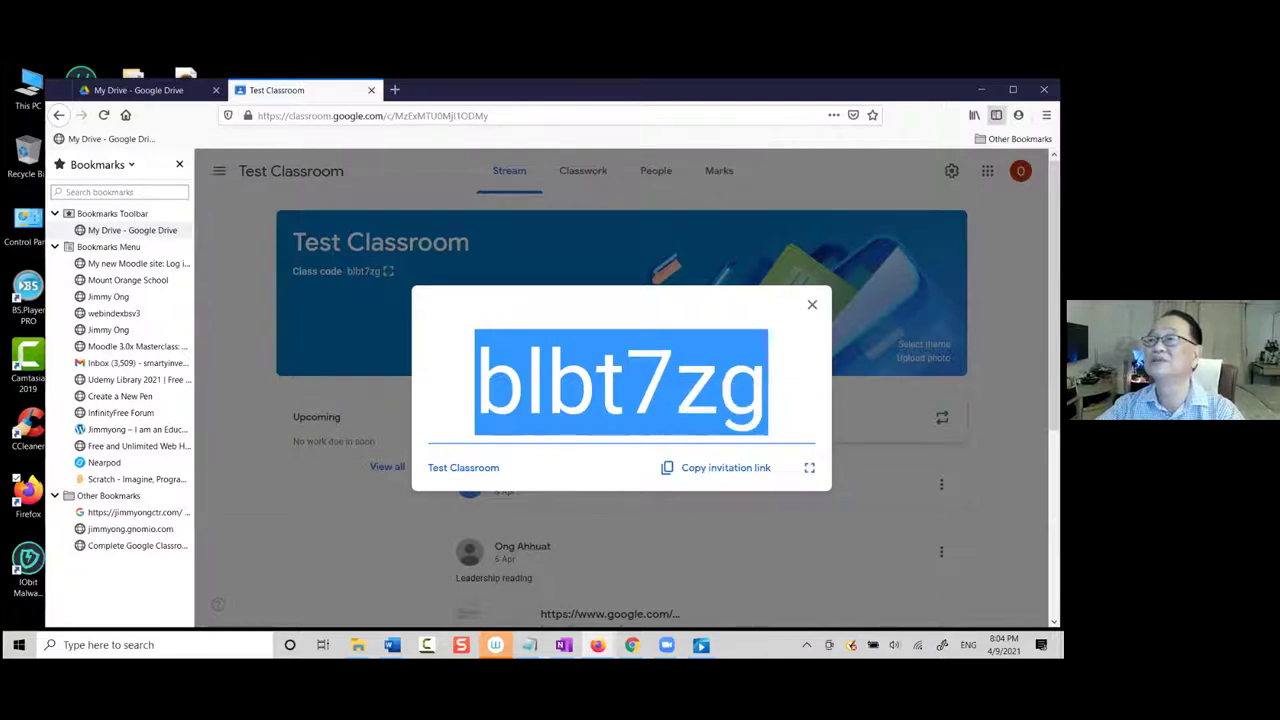
click(812, 304)
Add another Google account to Classroom, signing in with the saved student e-mail and its account password
click(1020, 171)
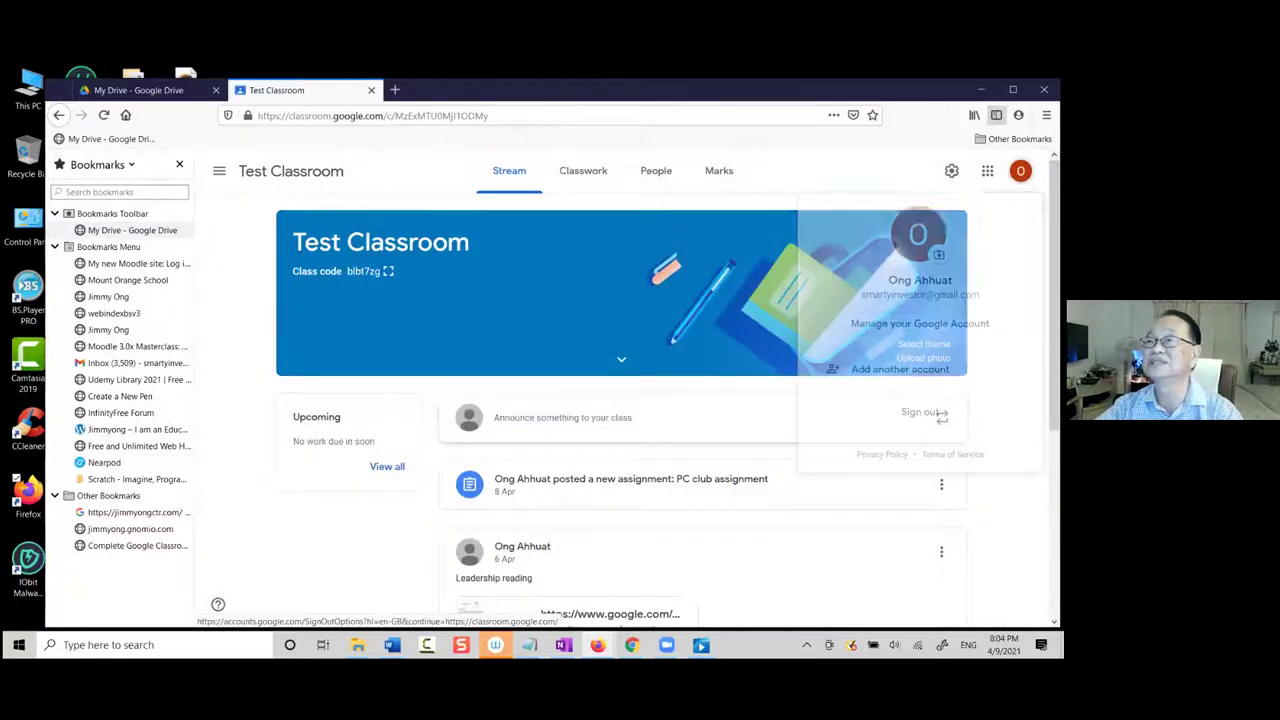
click(890, 369)
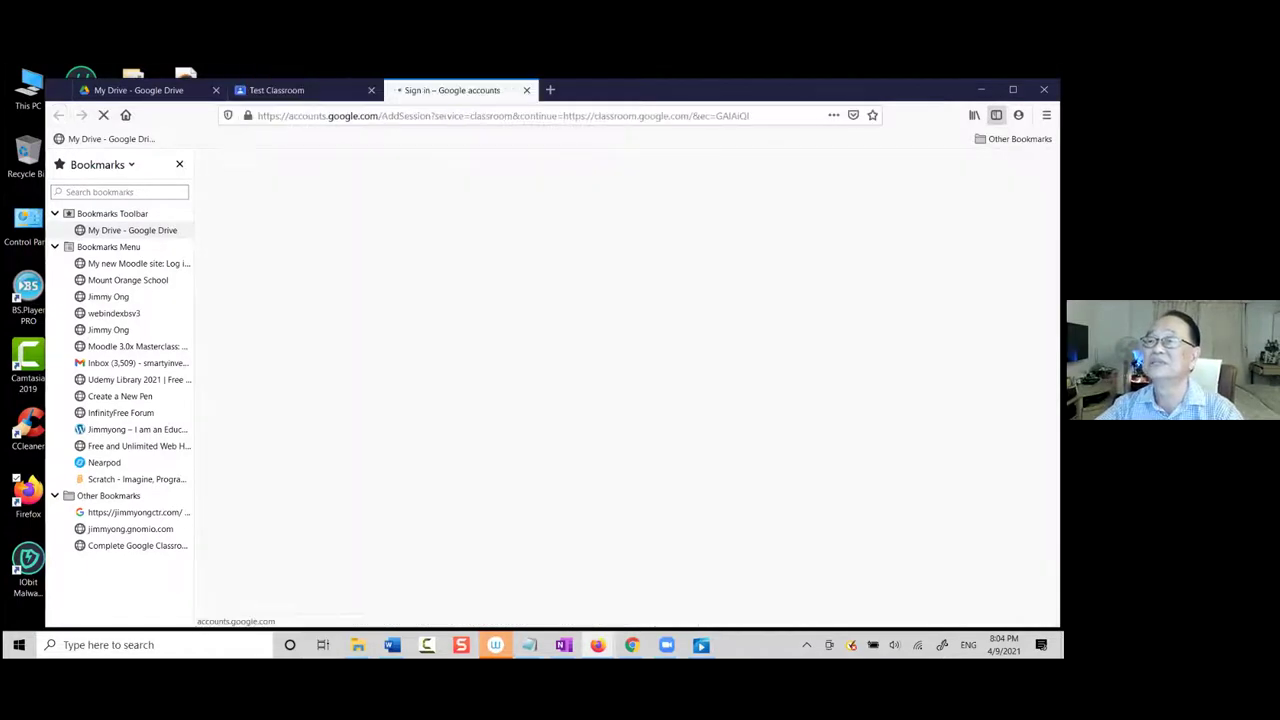
click(637, 366)
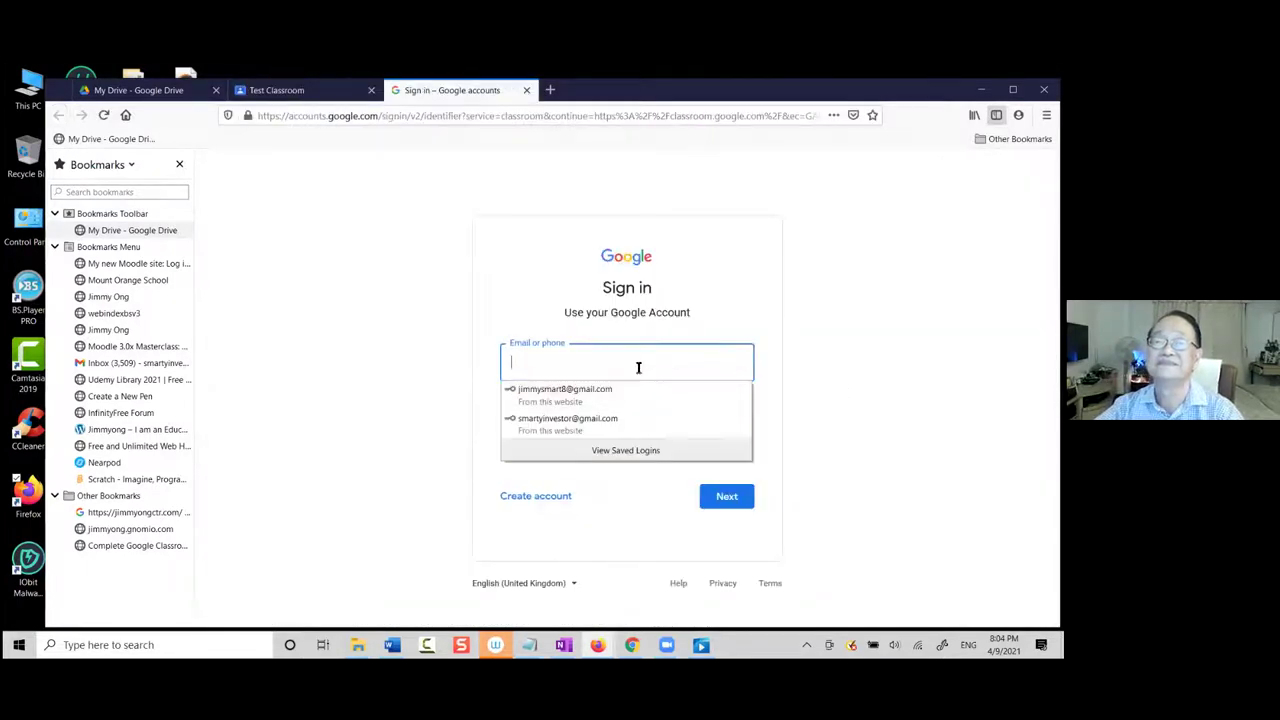
click(577, 398)
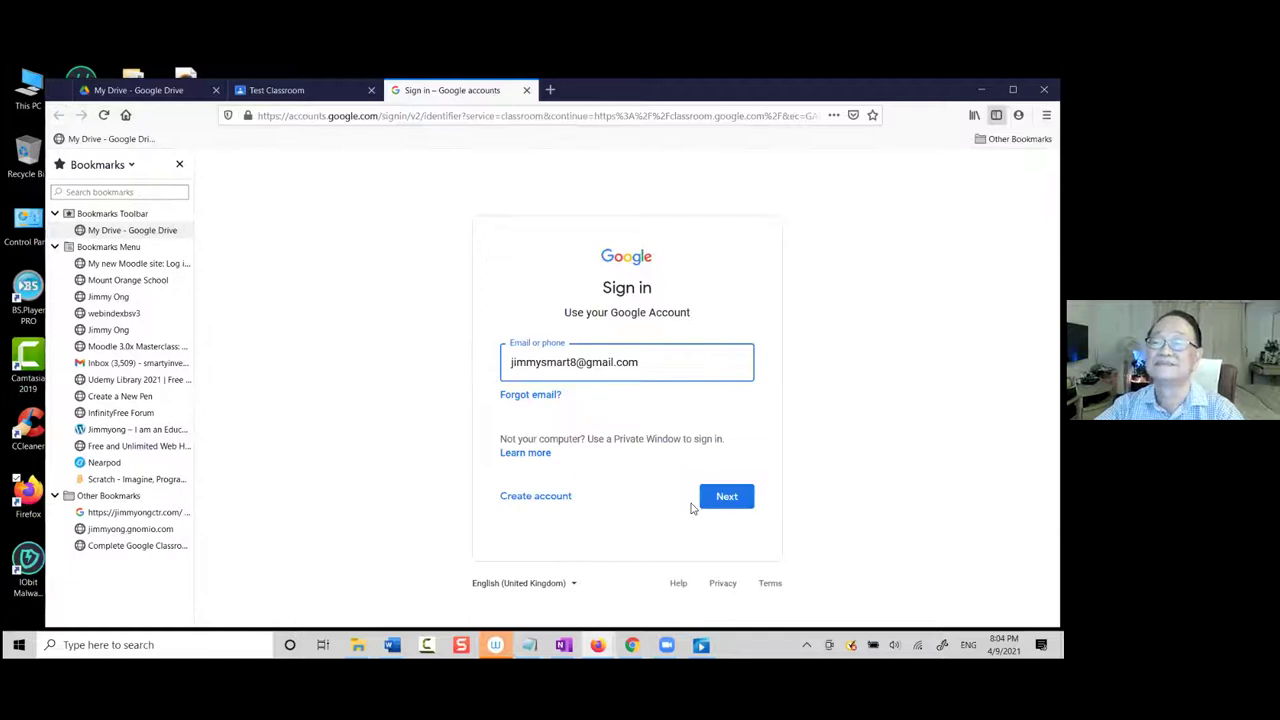
click(727, 496)
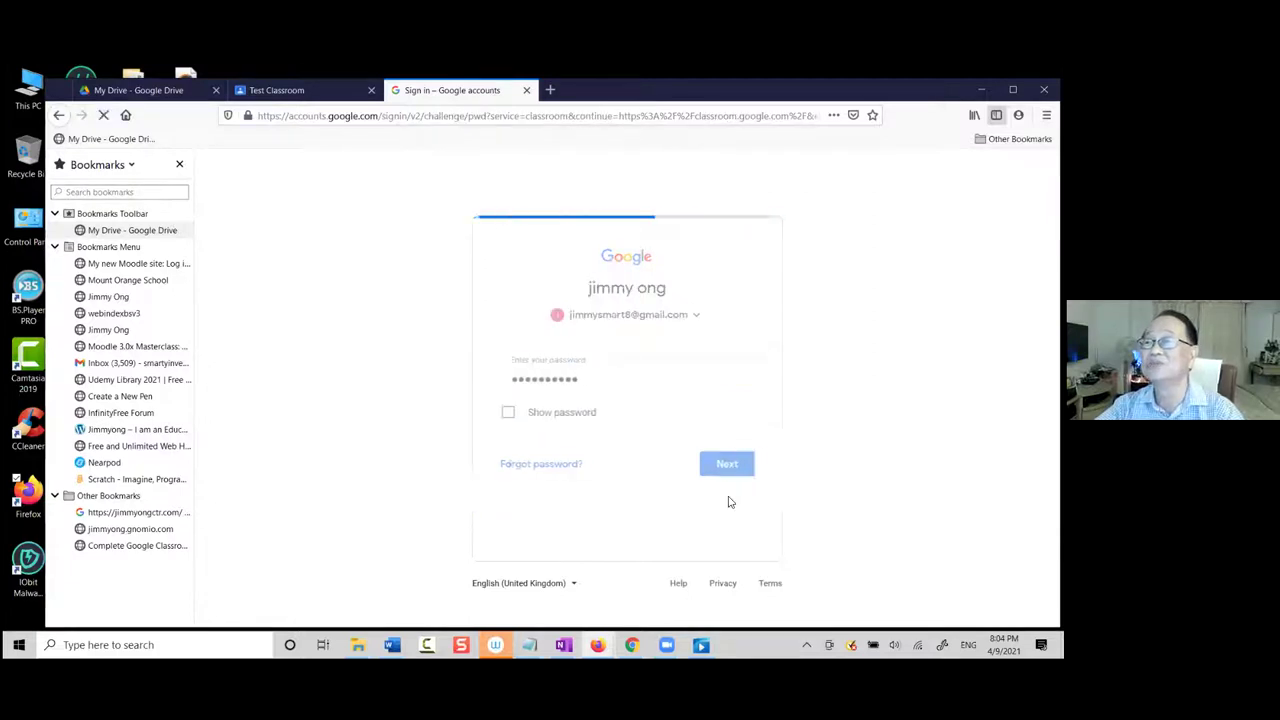
click(735, 463)
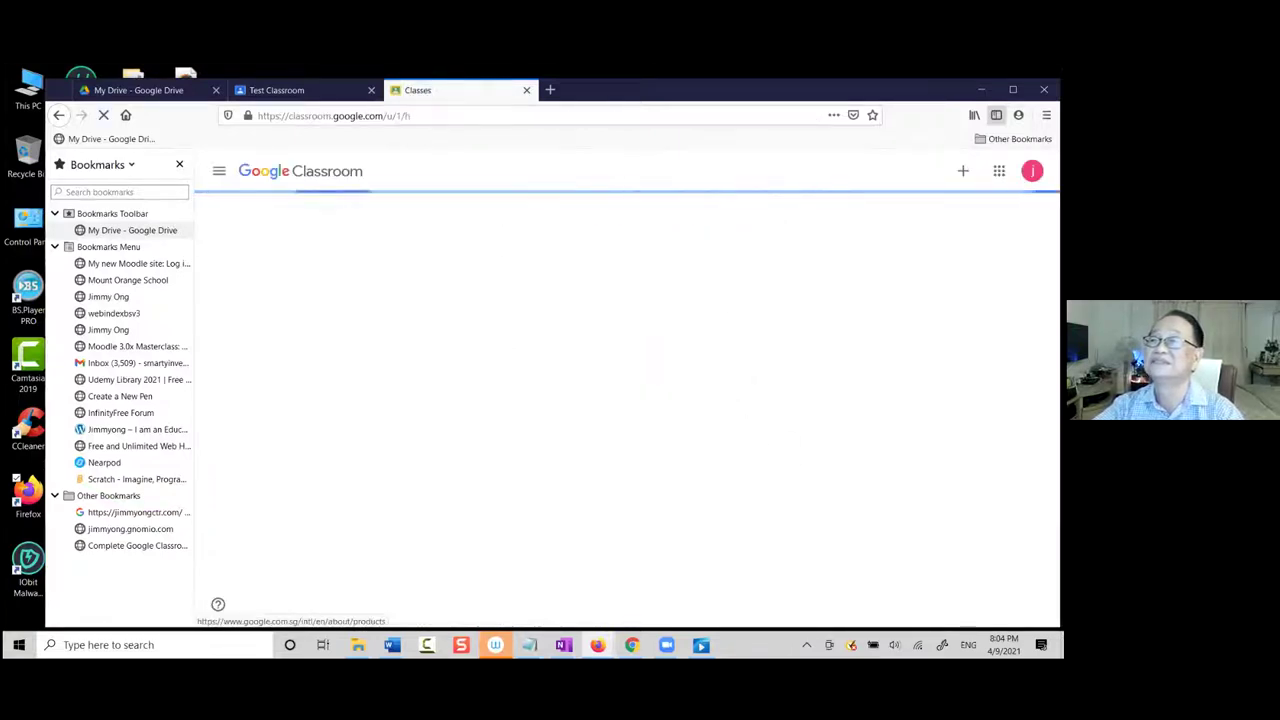
Join Test Classroom as a student by pasting the copied class code
click(963, 171)
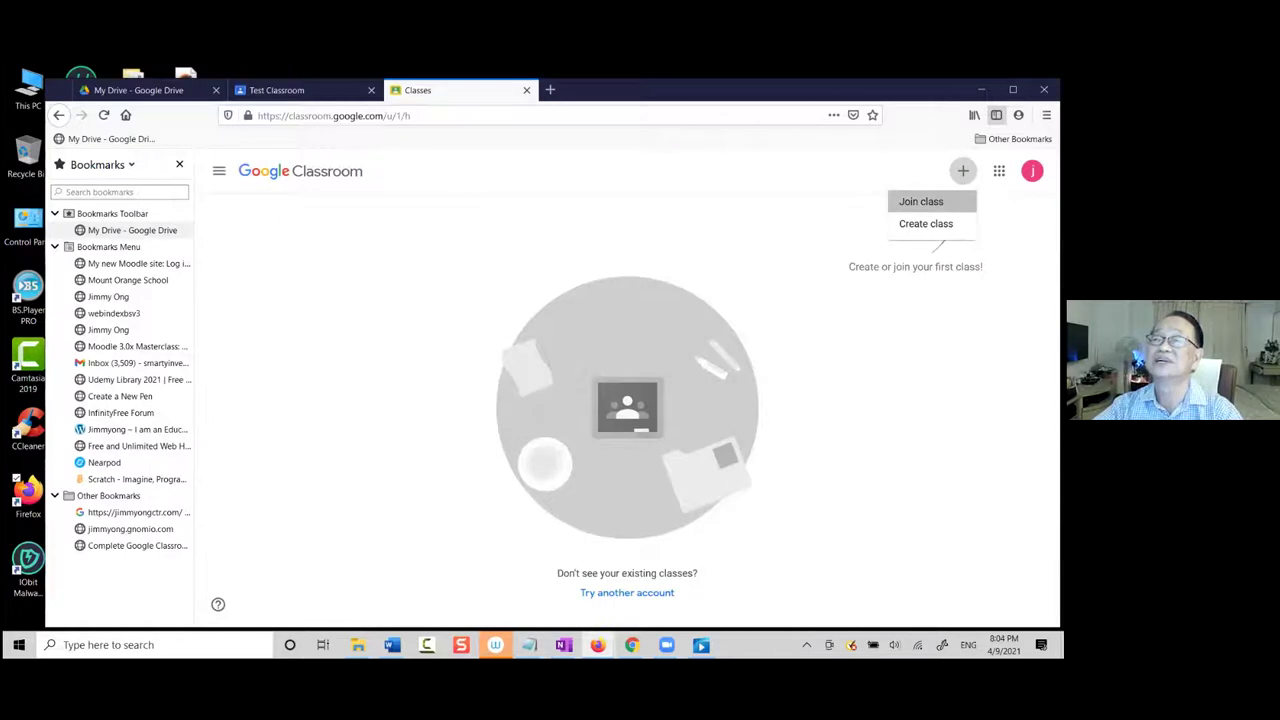
click(921, 201)
click(534, 372)
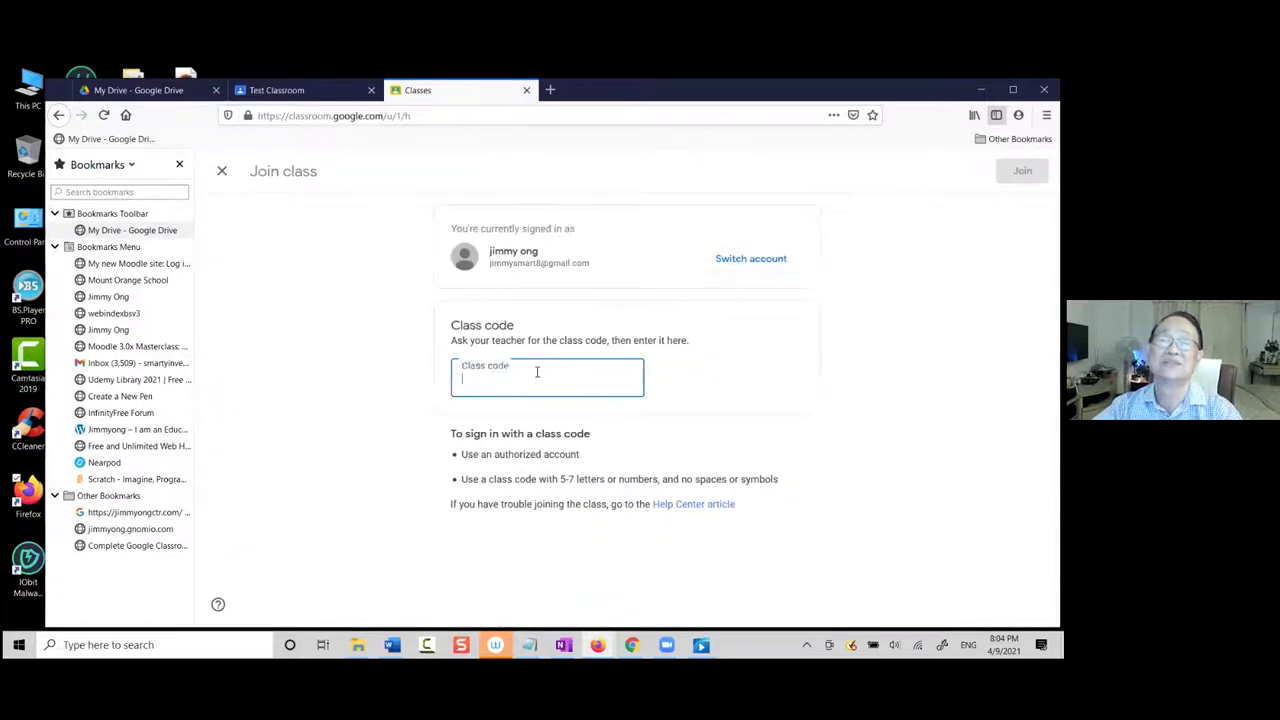
right_click(537, 371)
click(573, 425)
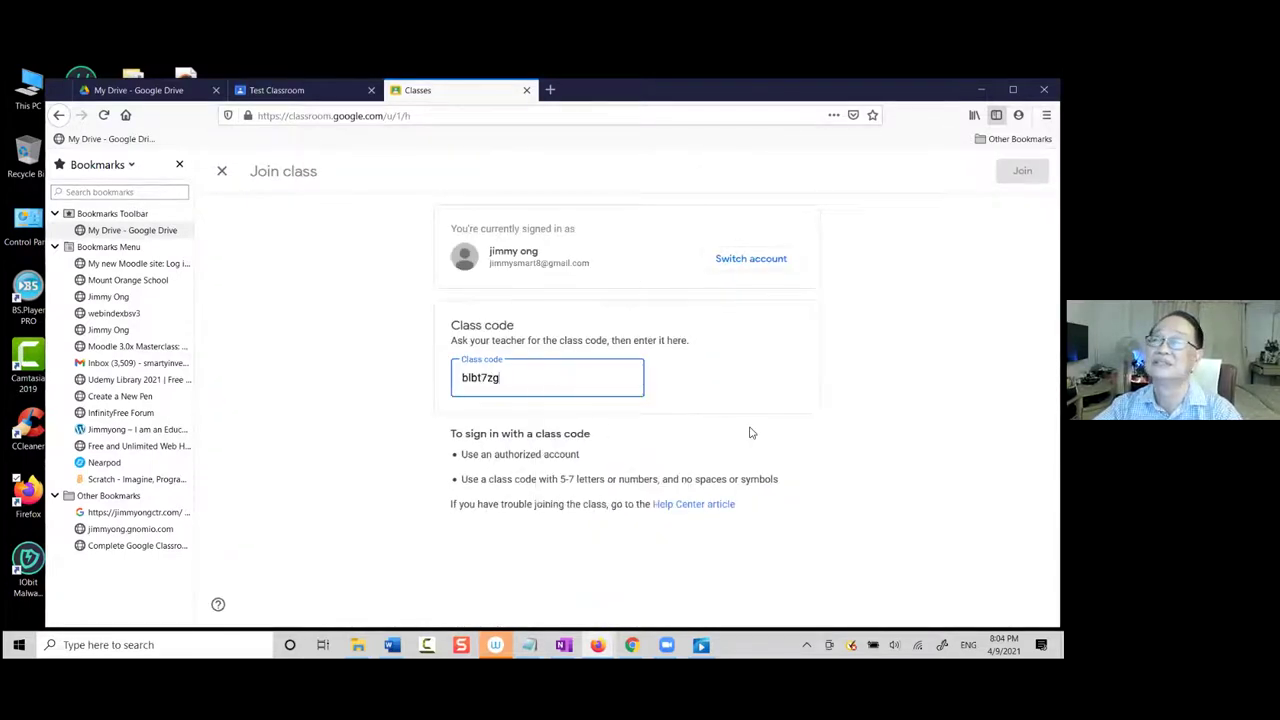
click(1022, 171)
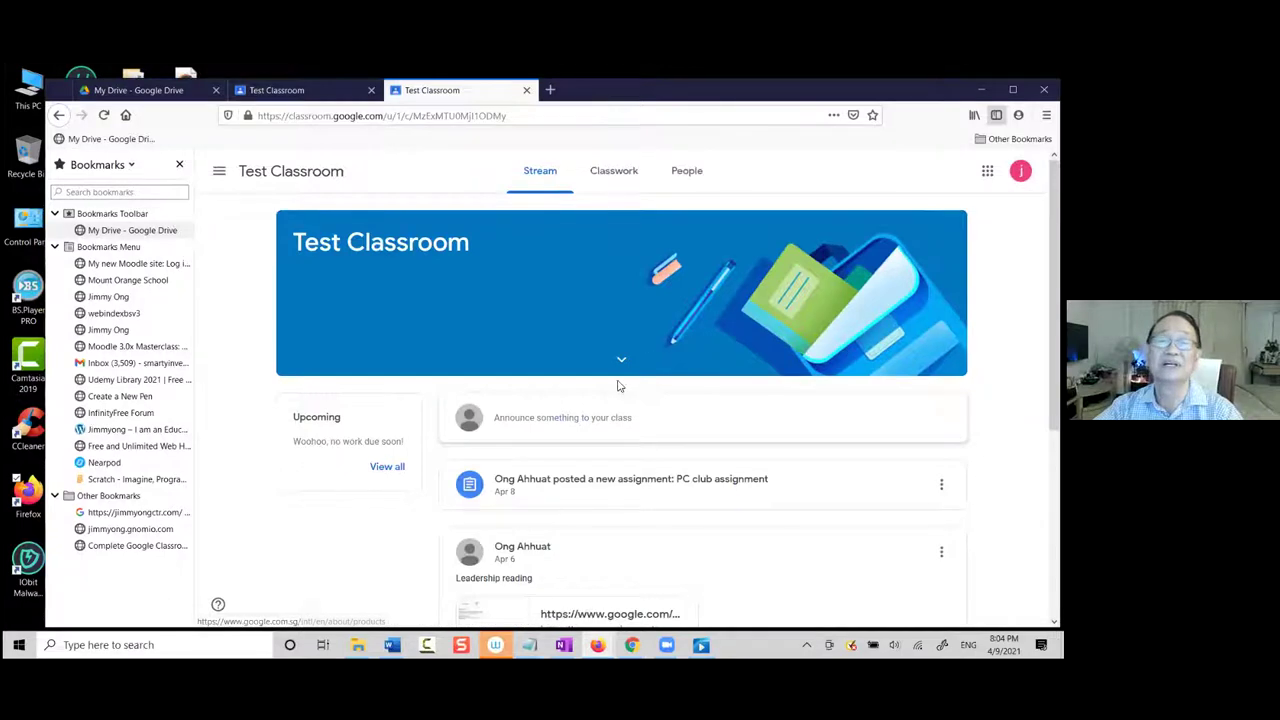
Look over the joined class's stream and switch Classroom back to the default teacher account
scroll(420, 389, down, 3)
scroll(603, 397, up, 4)
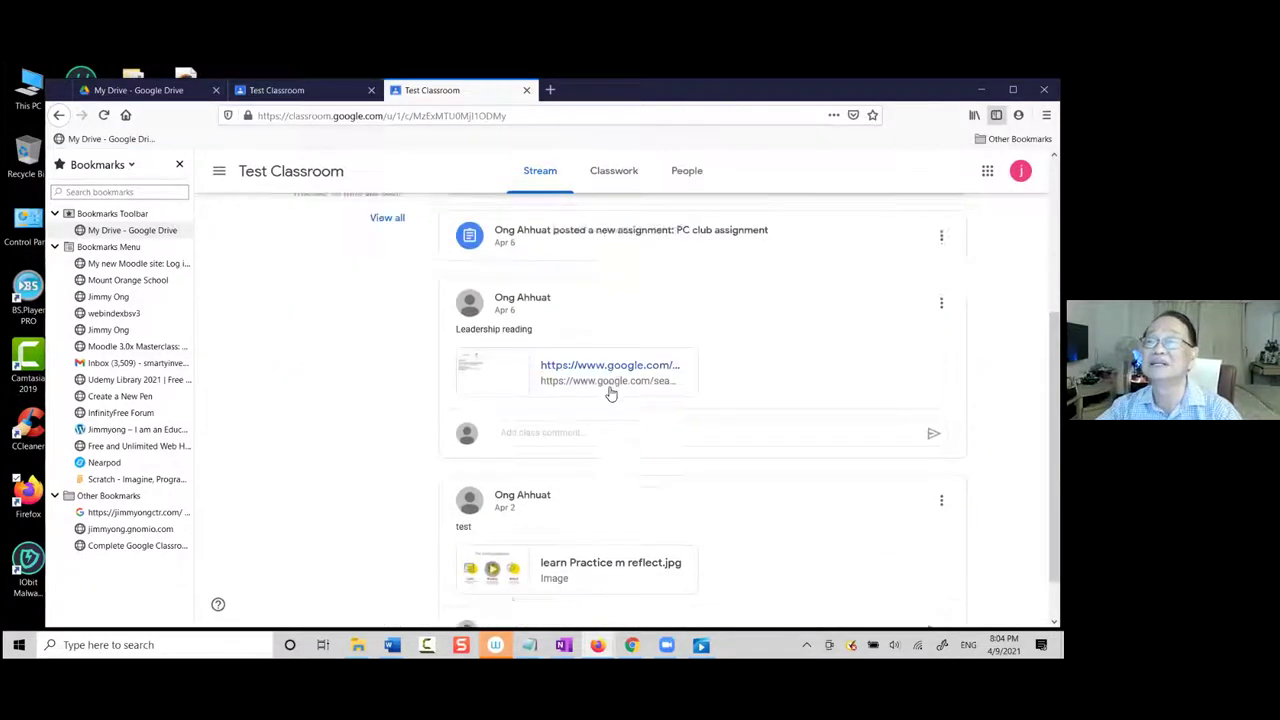
click(1020, 171)
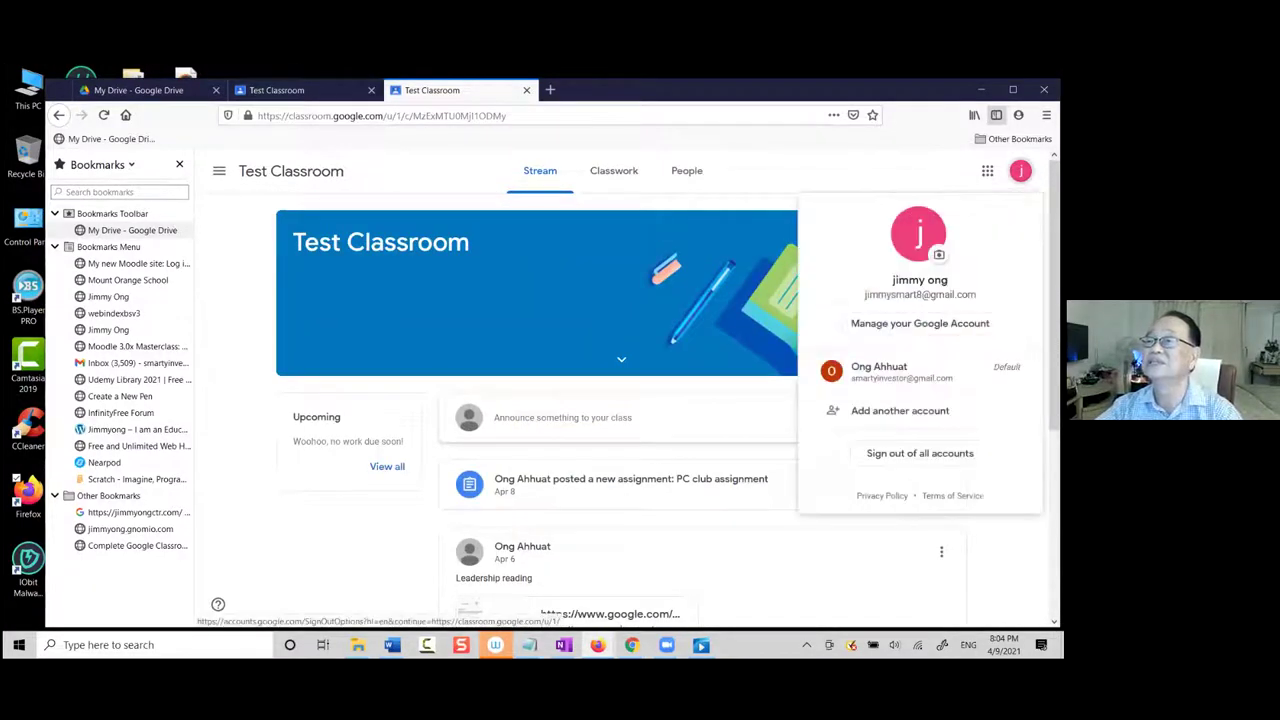
click(940, 368)
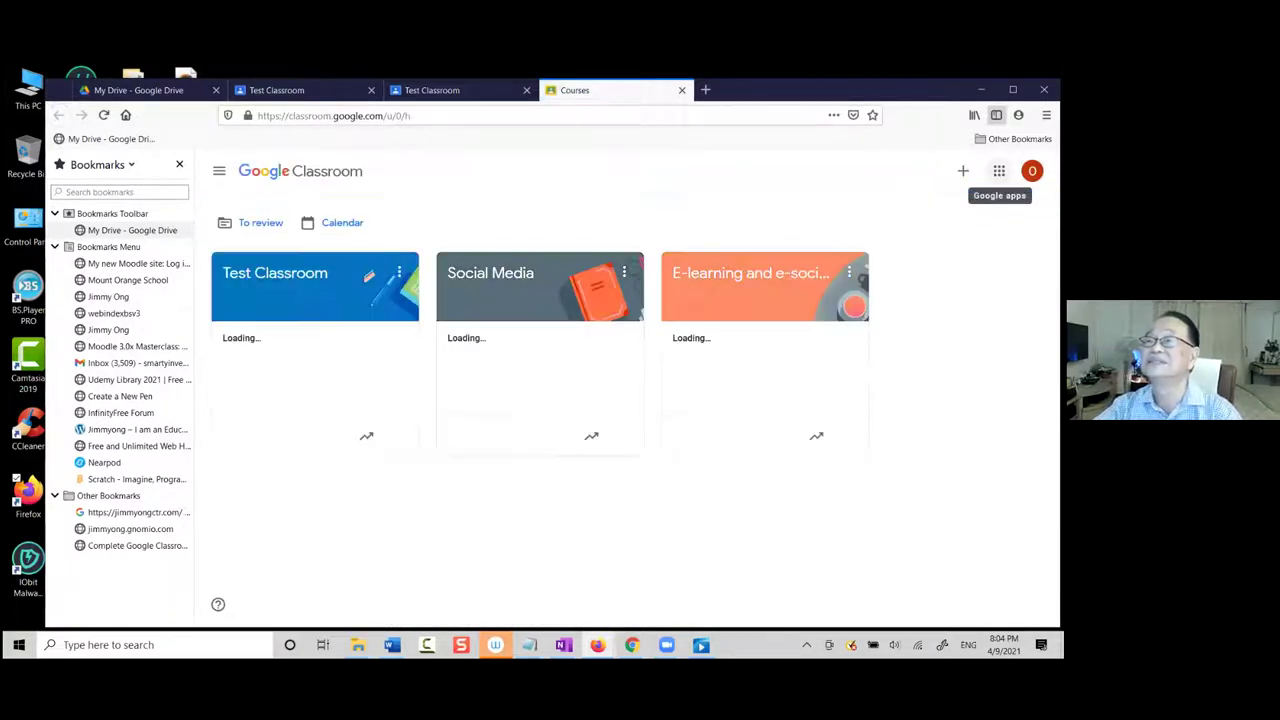
click(999, 171)
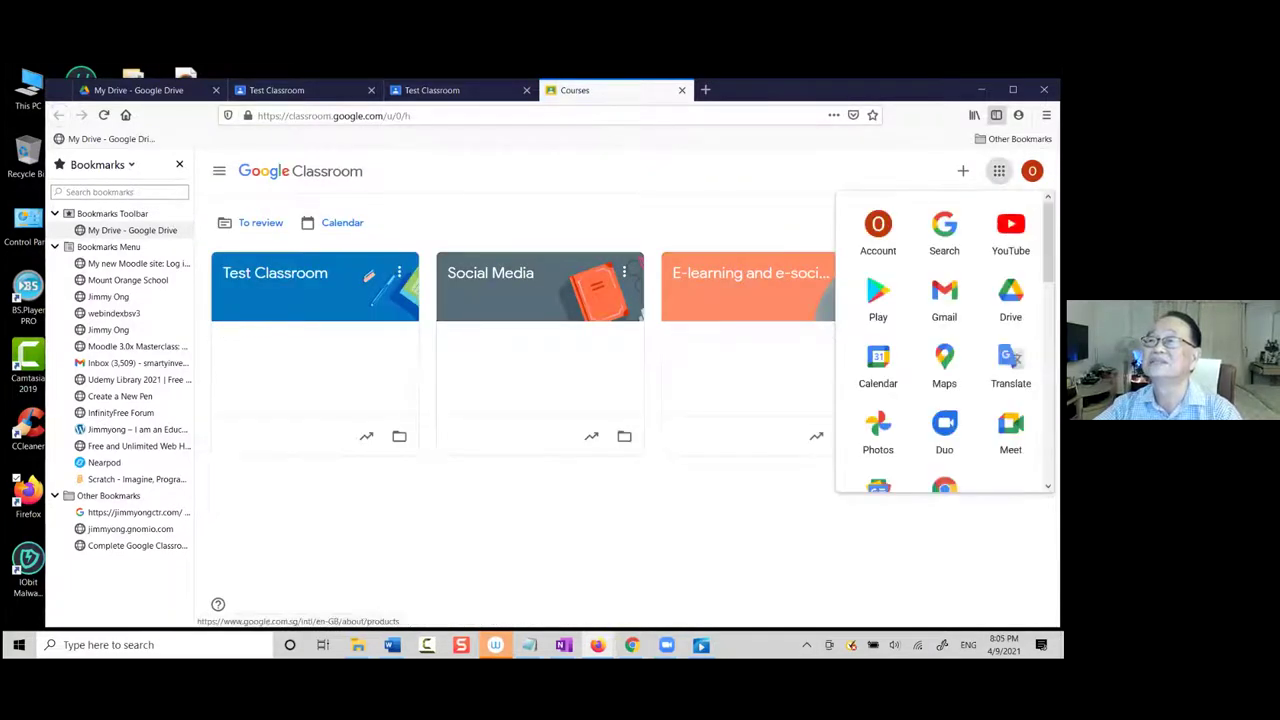
click(999, 172)
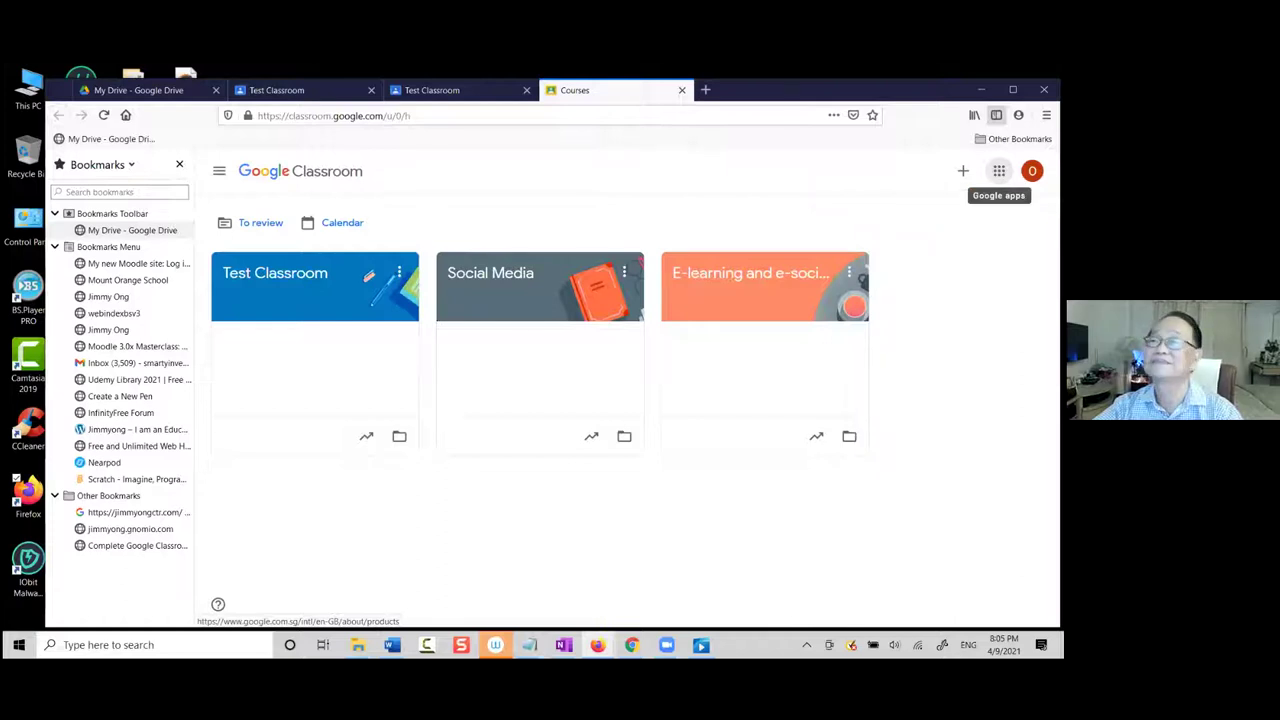
click(963, 171)
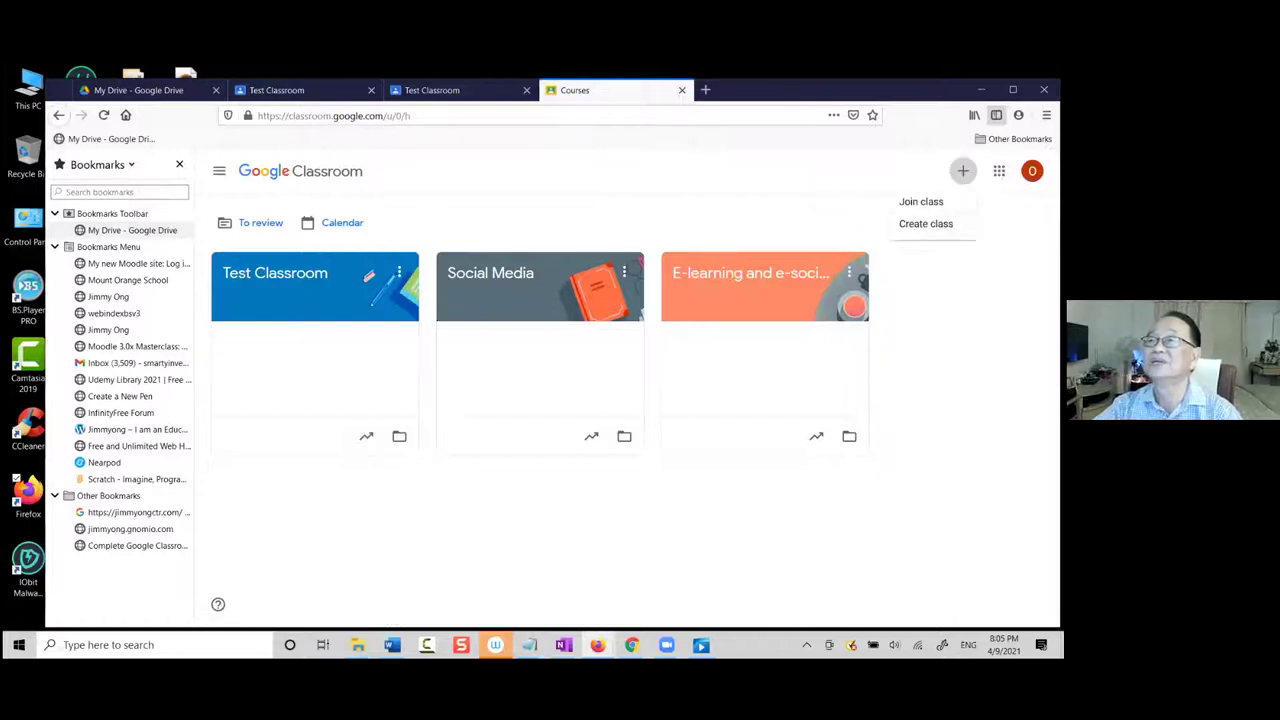
click(926, 223)
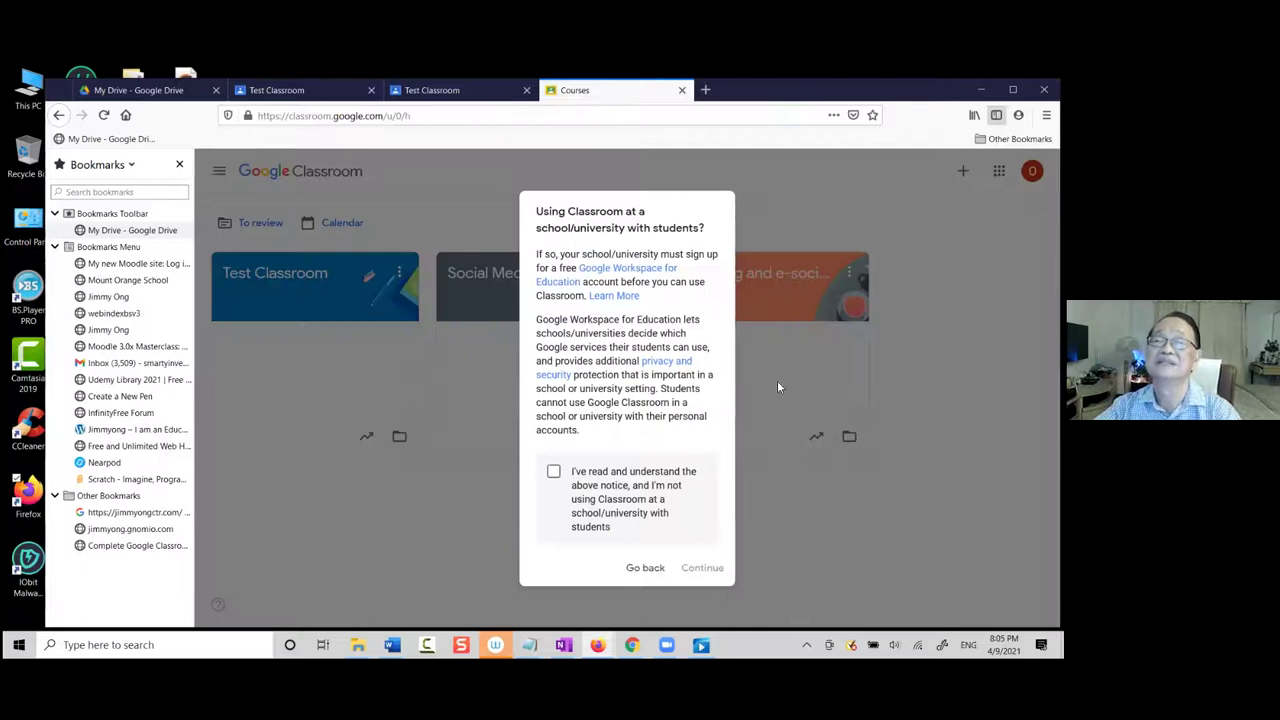
click(554, 473)
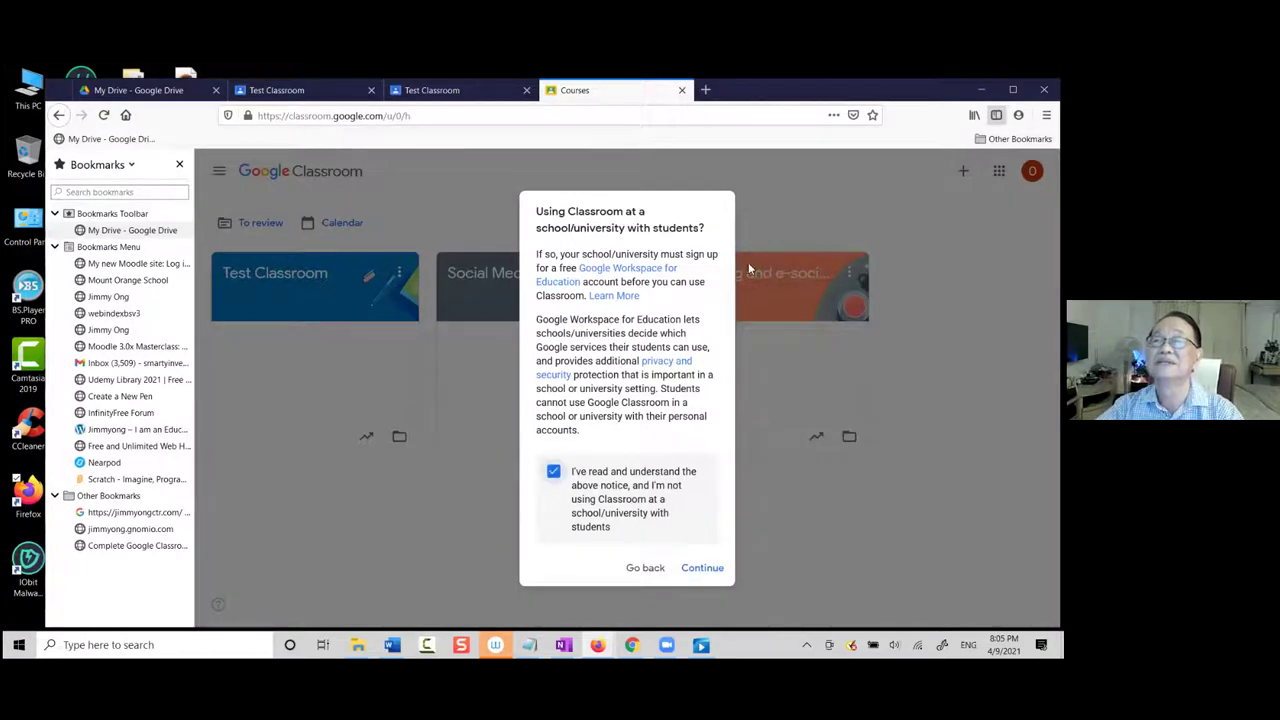
click(856, 322)
Open the Social Media class and look over the posts in its stream
click(500, 296)
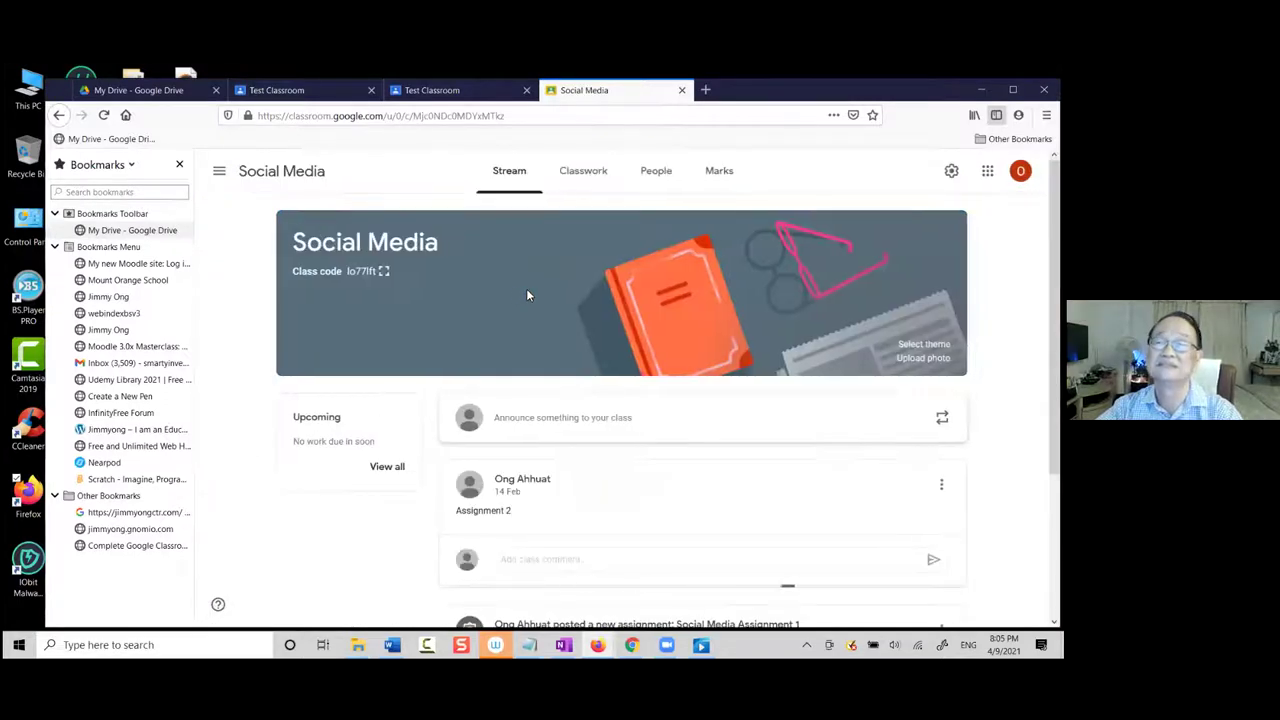
scroll(560, 440, down, 3)
scroll(575, 430, up, 3)
scroll(577, 380, down, 1)
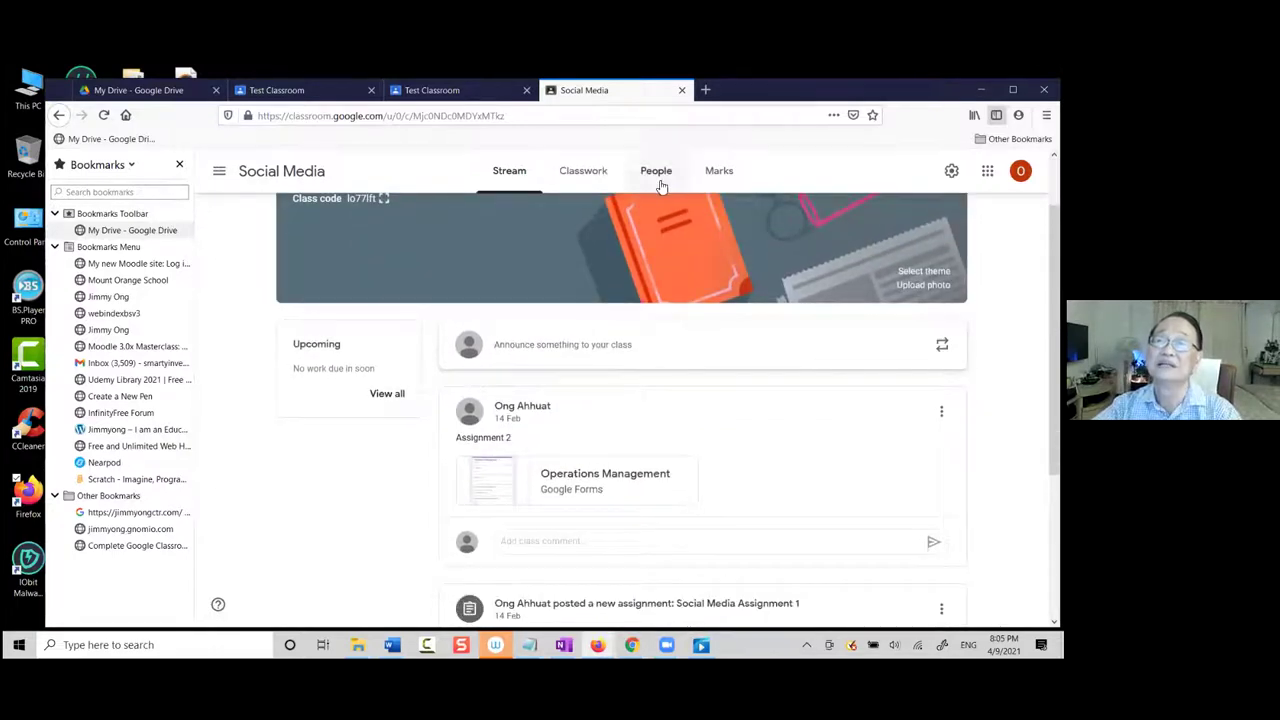
scroll(617, 331, down, 1)
scroll(608, 303, up, 2)
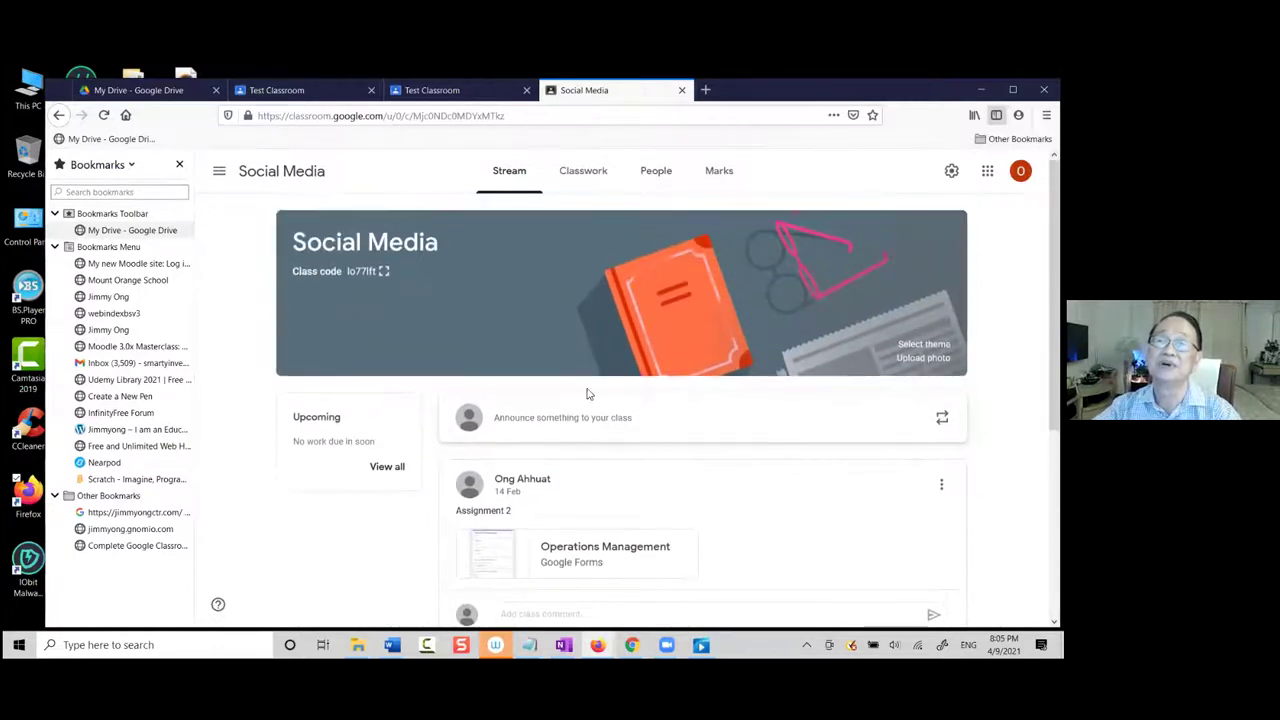
Start an announcement for the Social Media class and attach the HTML file RippleC_Prestnv2 from the Desktop
click(567, 425)
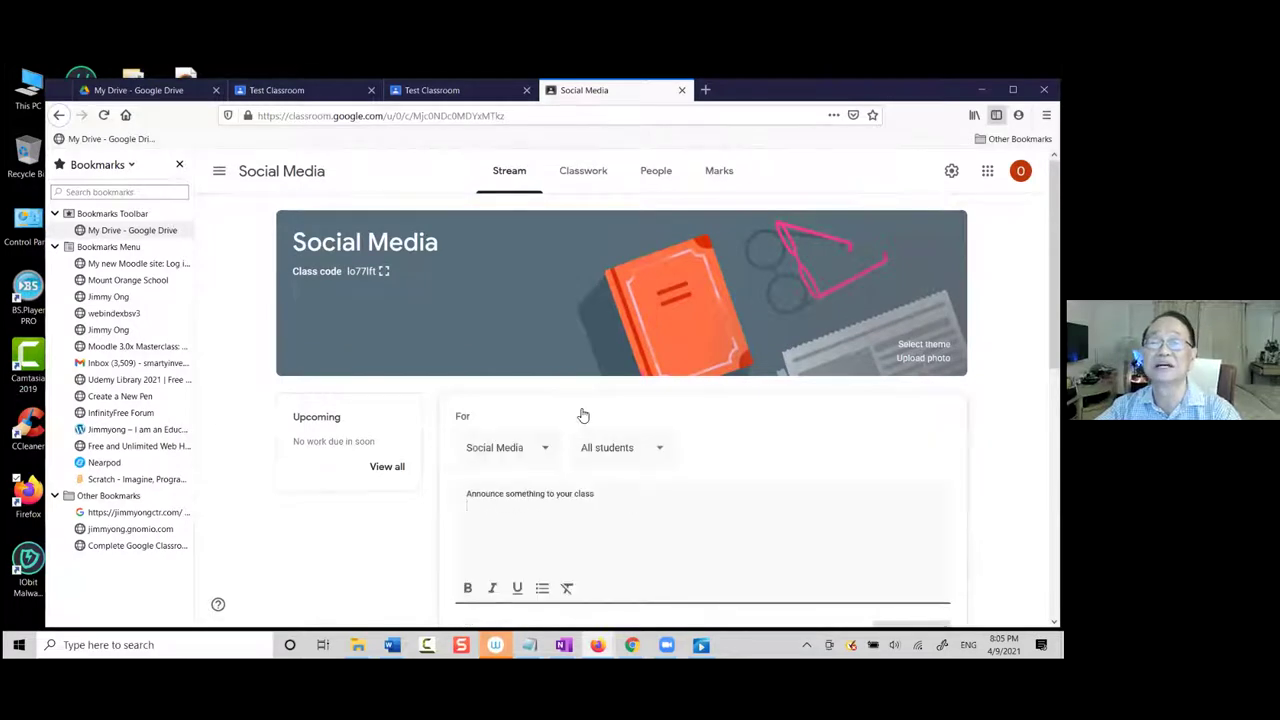
scroll(580, 410, down, 2)
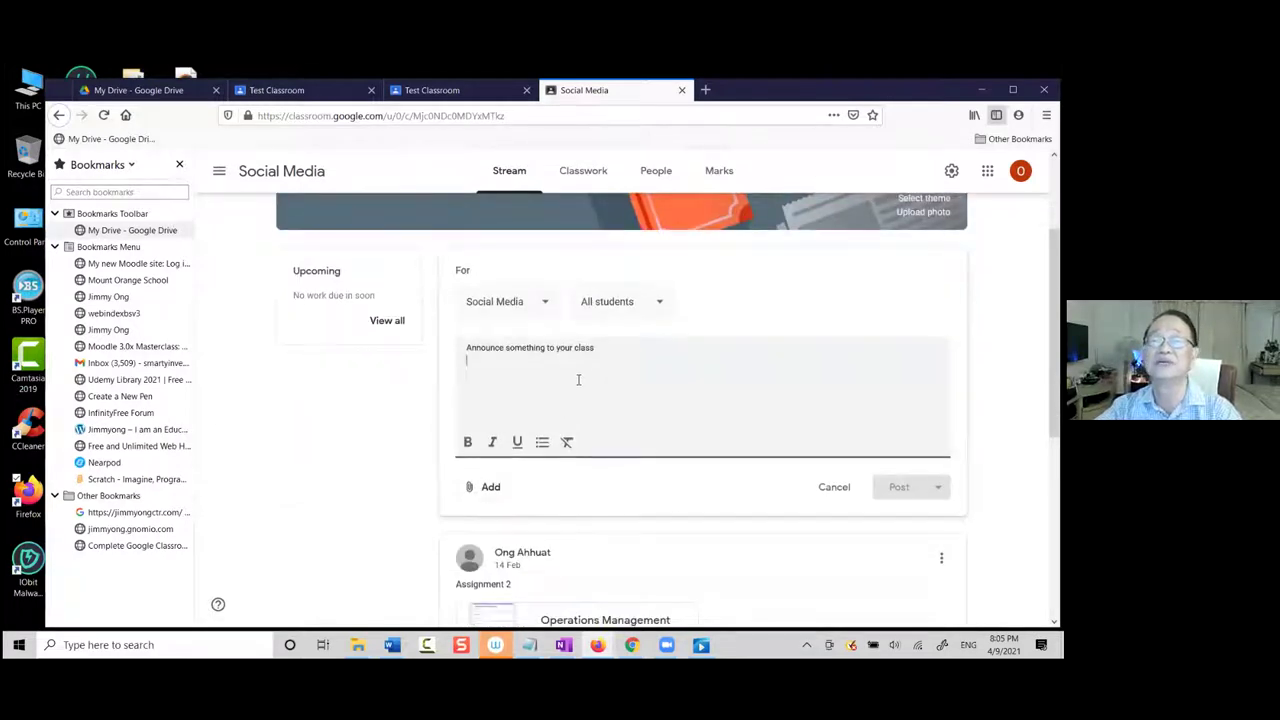
scroll(577, 380, down, 2)
click(477, 345)
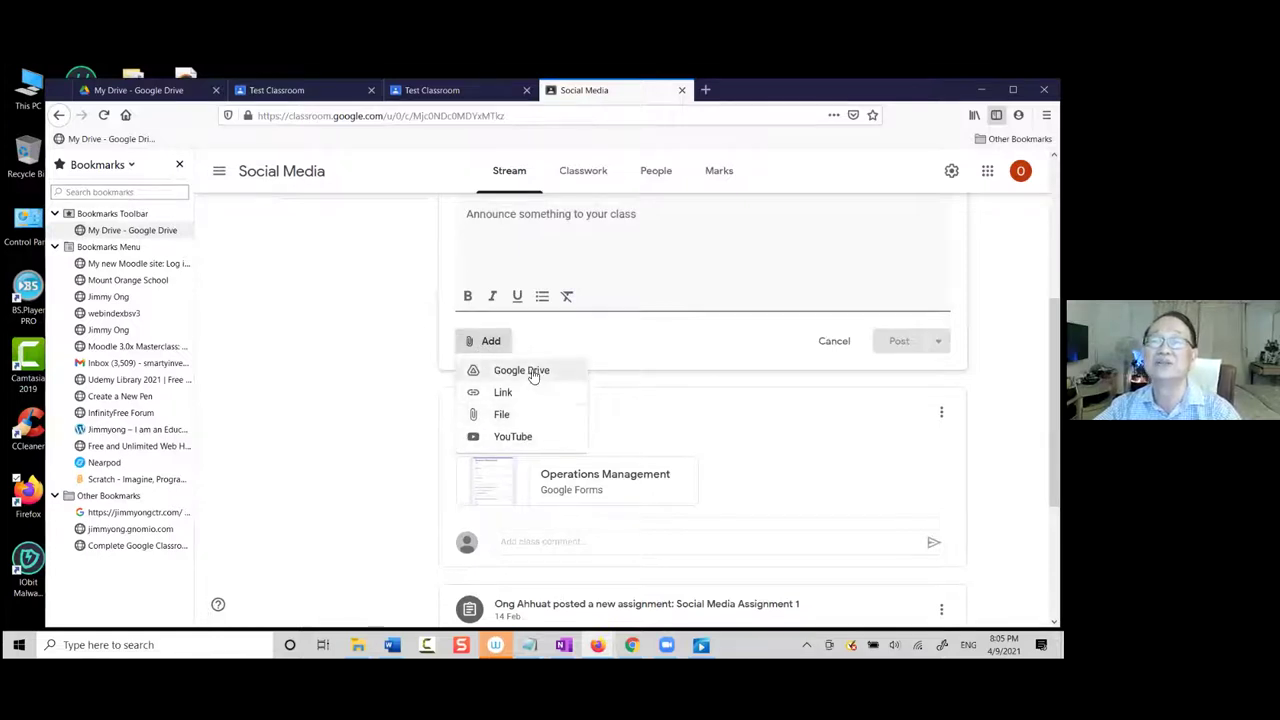
click(506, 418)
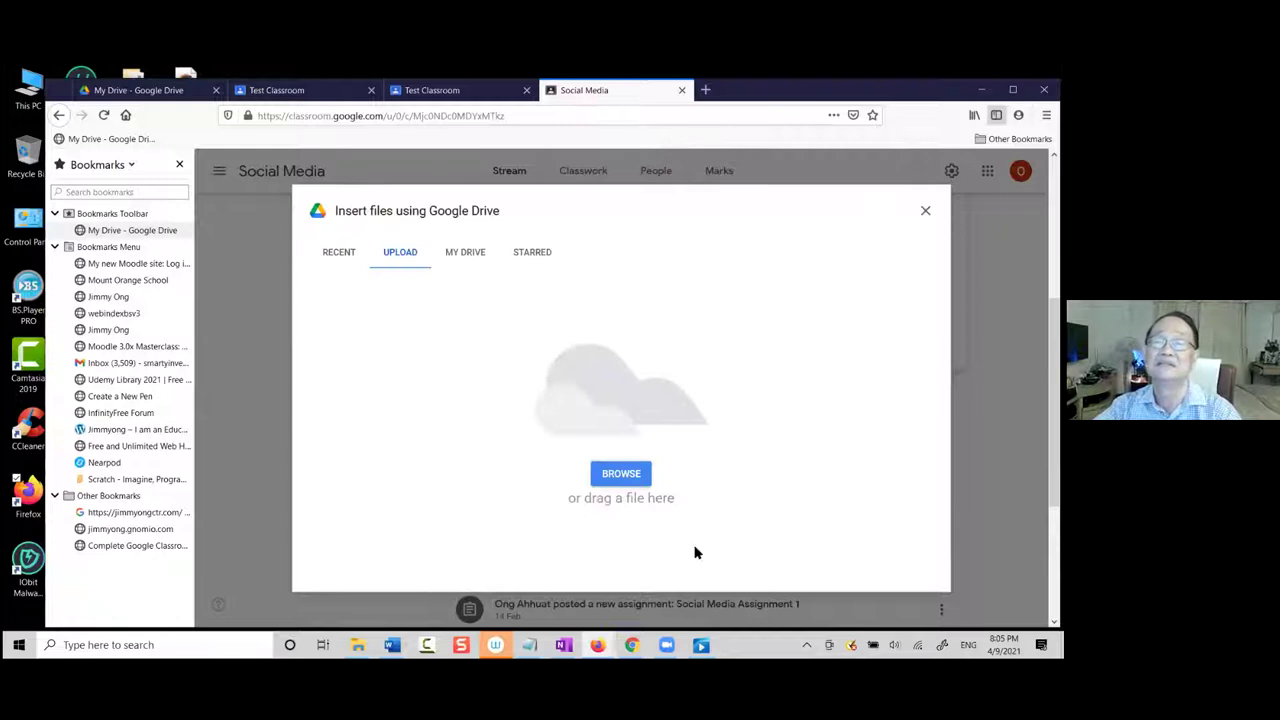
click(634, 480)
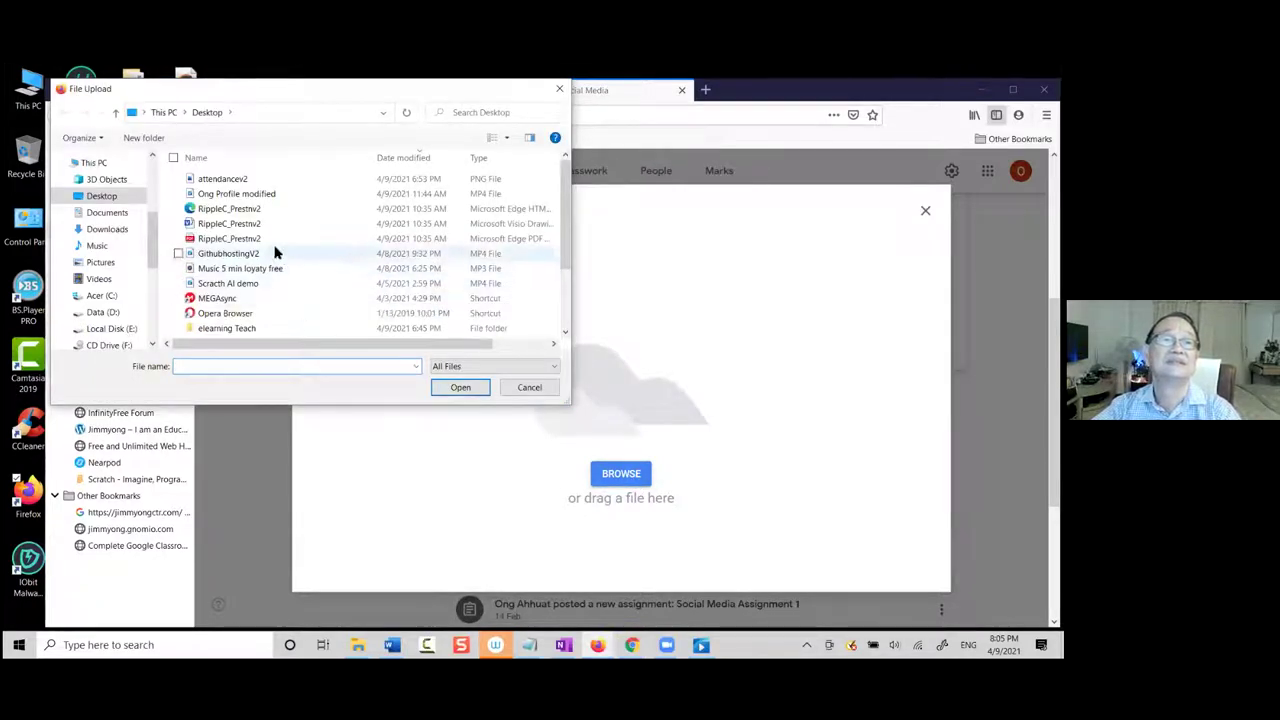
click(258, 209)
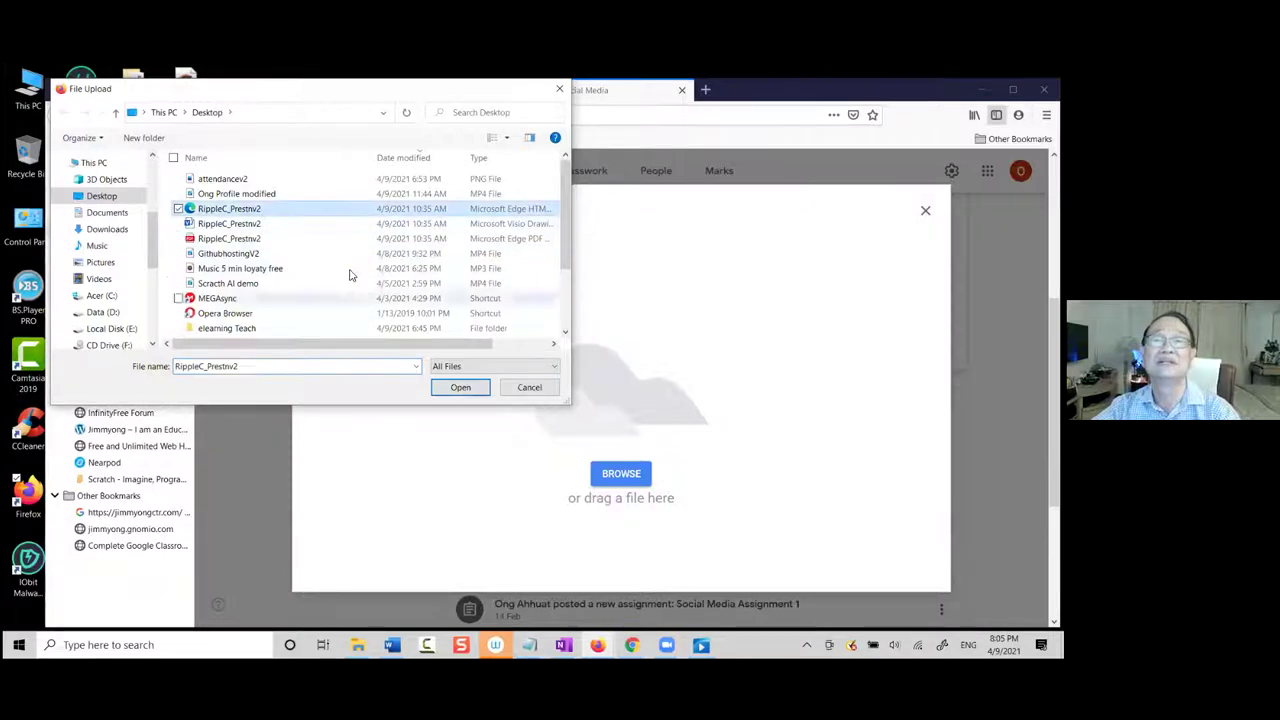
click(460, 387)
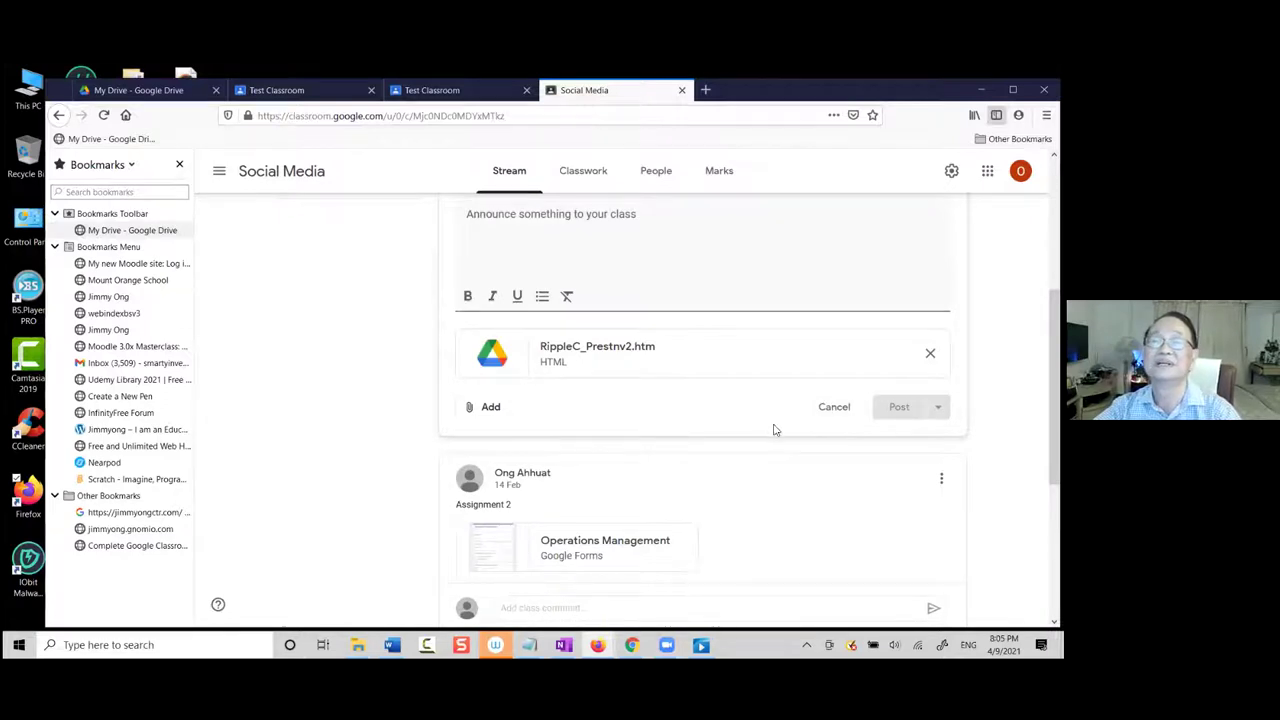
Open the YouTube video search for the announcement's attachments and close it without adding a video
scroll(771, 420, up, 2)
scroll(783, 429, down, 3)
scroll(789, 434, up, 2)
scroll(787, 437, down, 2)
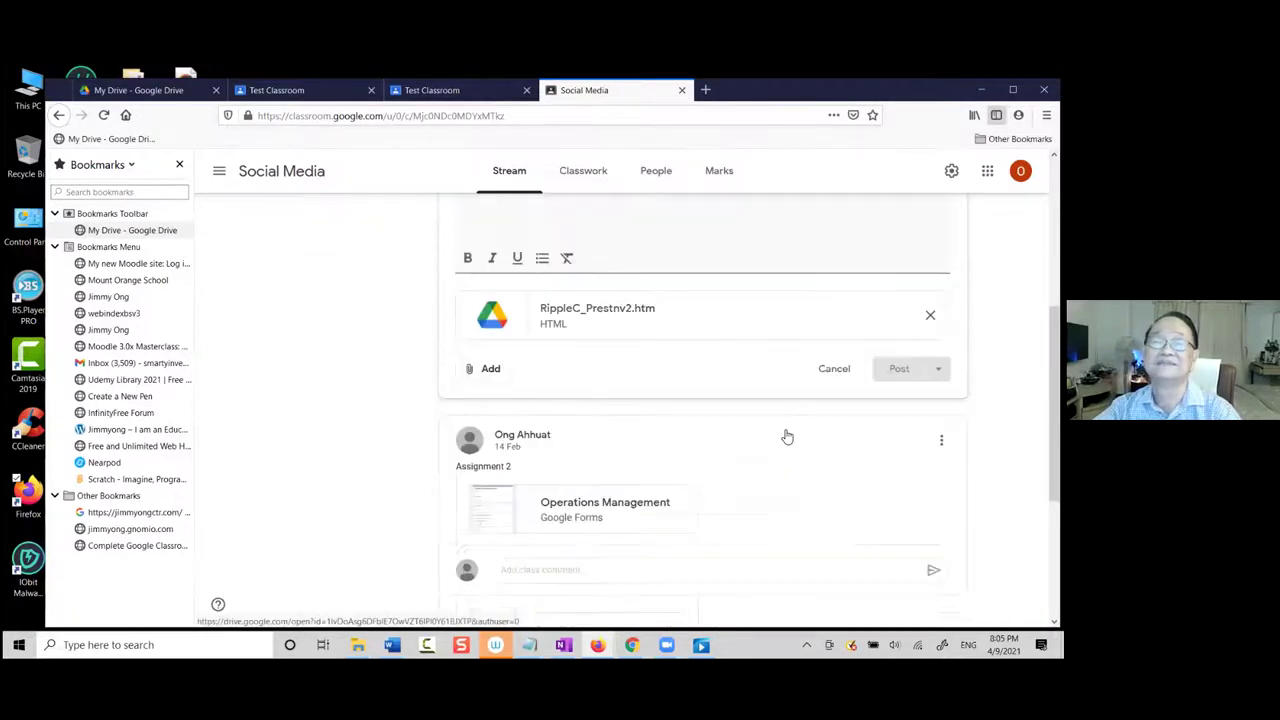
scroll(787, 437, down, 1)
click(490, 334)
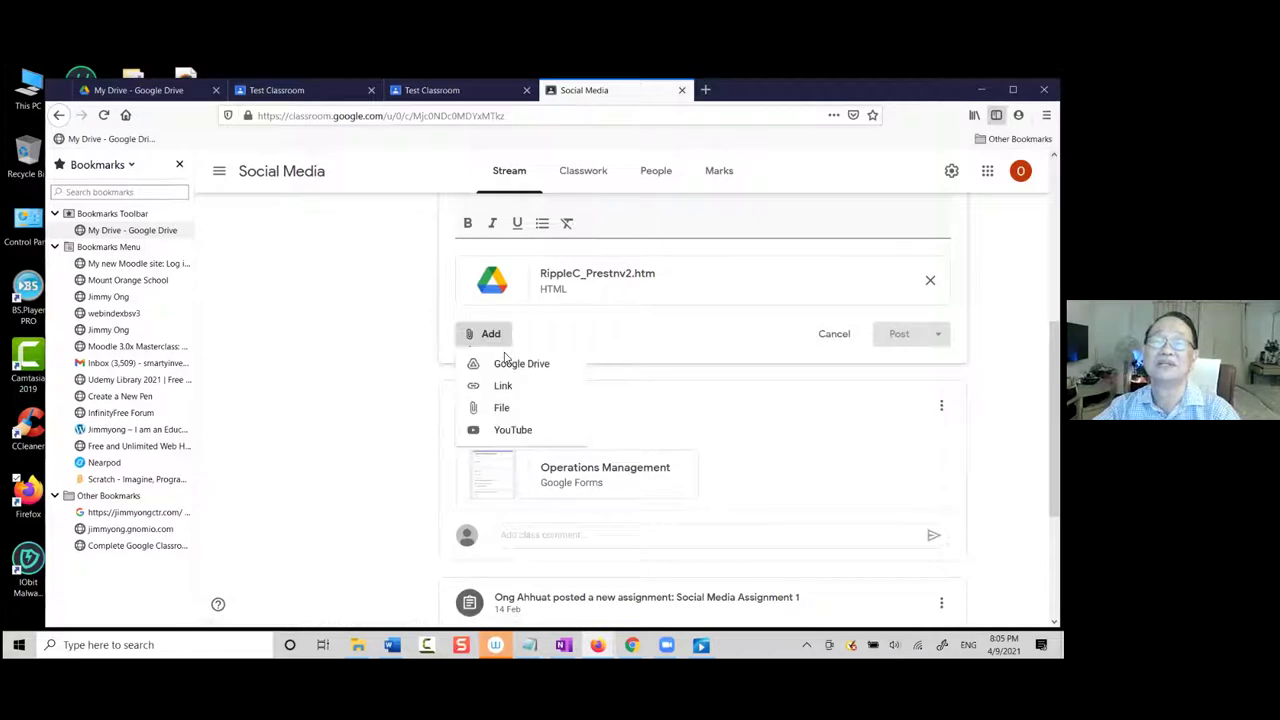
click(505, 430)
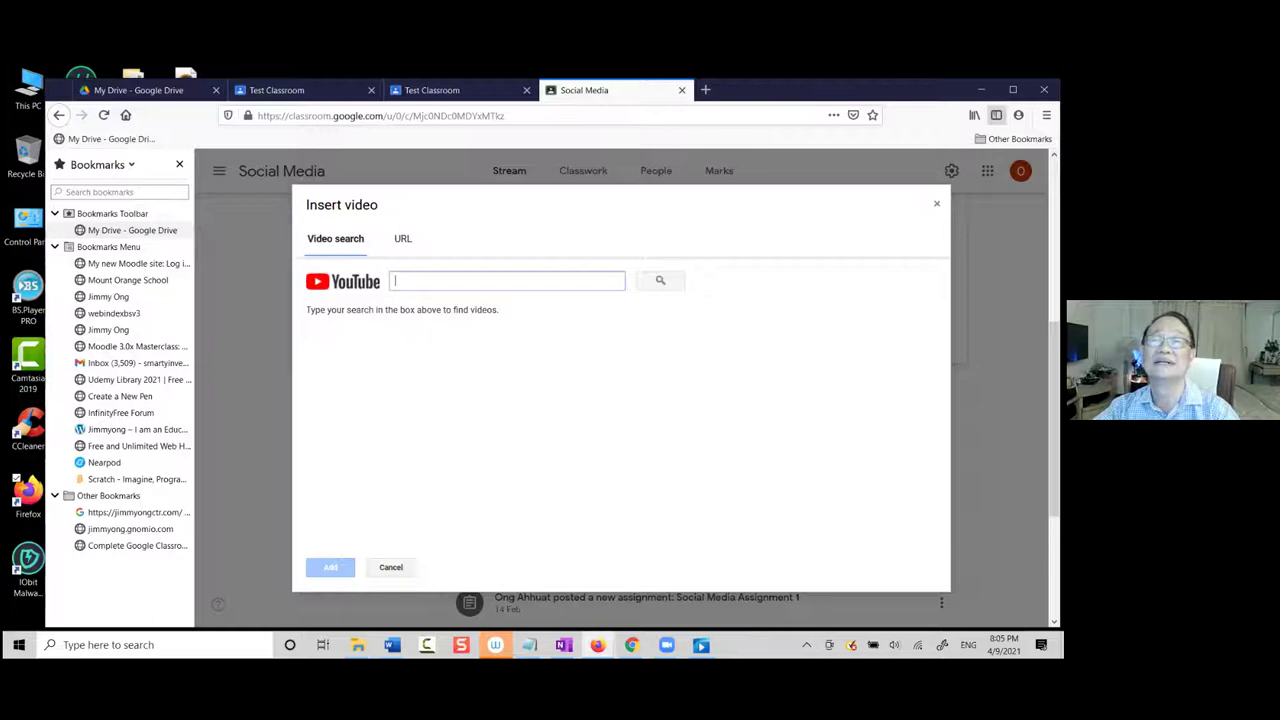
click(936, 203)
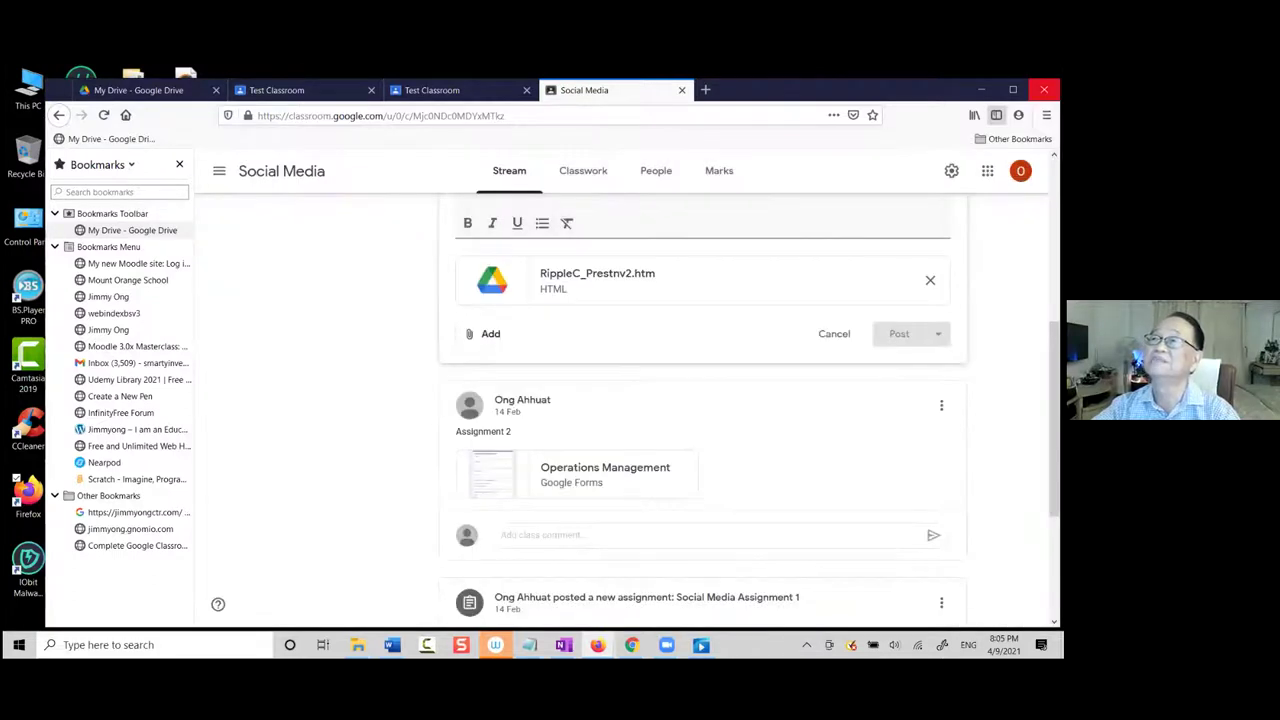
Close the browser with all its tabs and switch to the Elearning notes in OneNote
click(1044, 90)
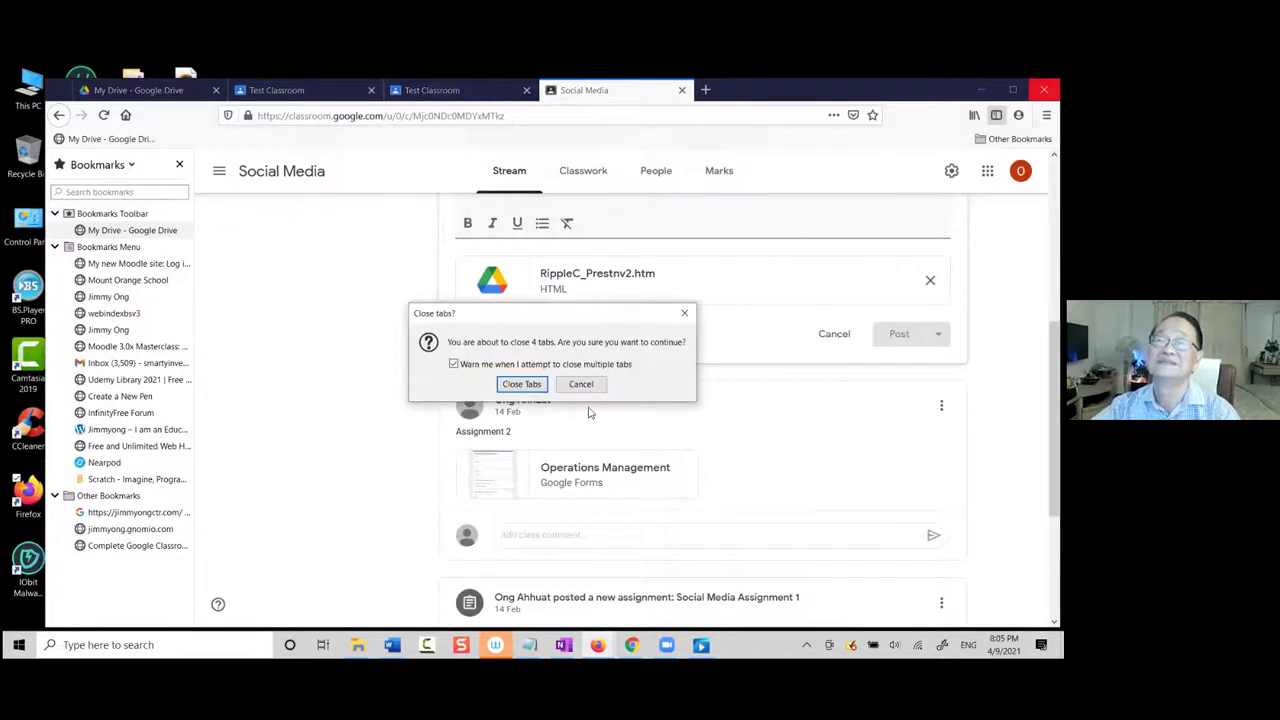
click(520, 384)
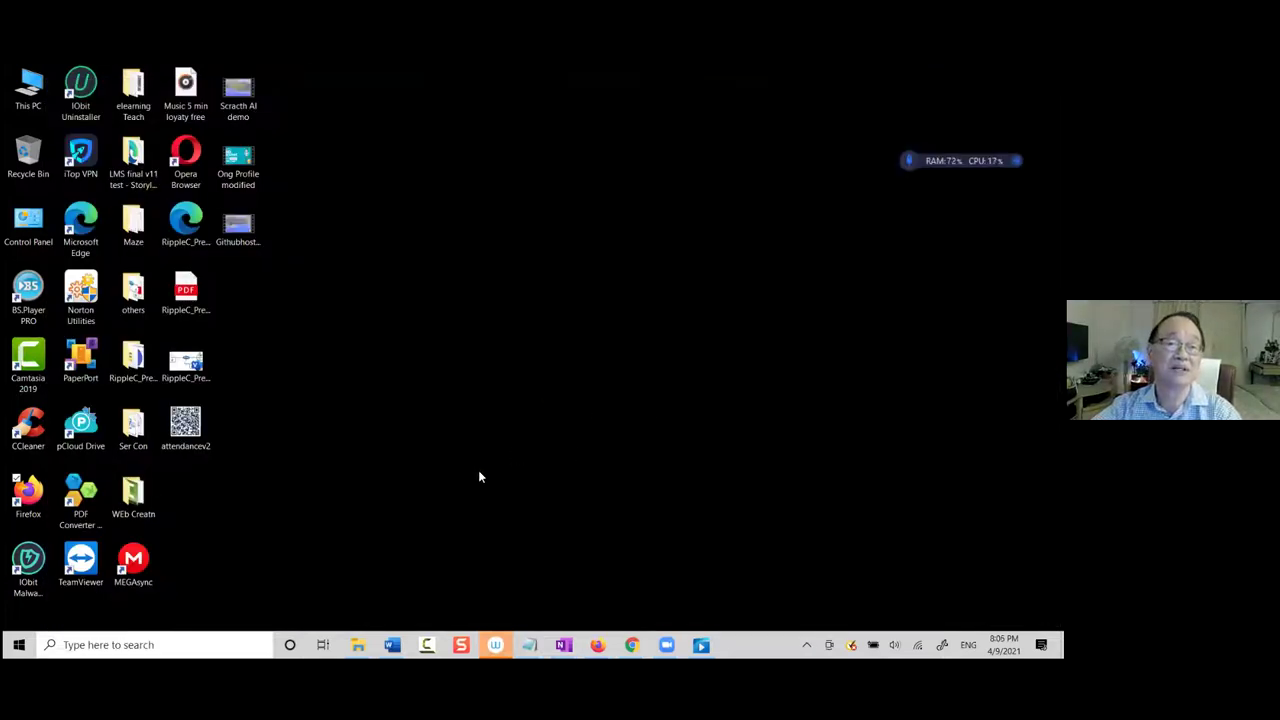
click(19, 644)
click(752, 443)
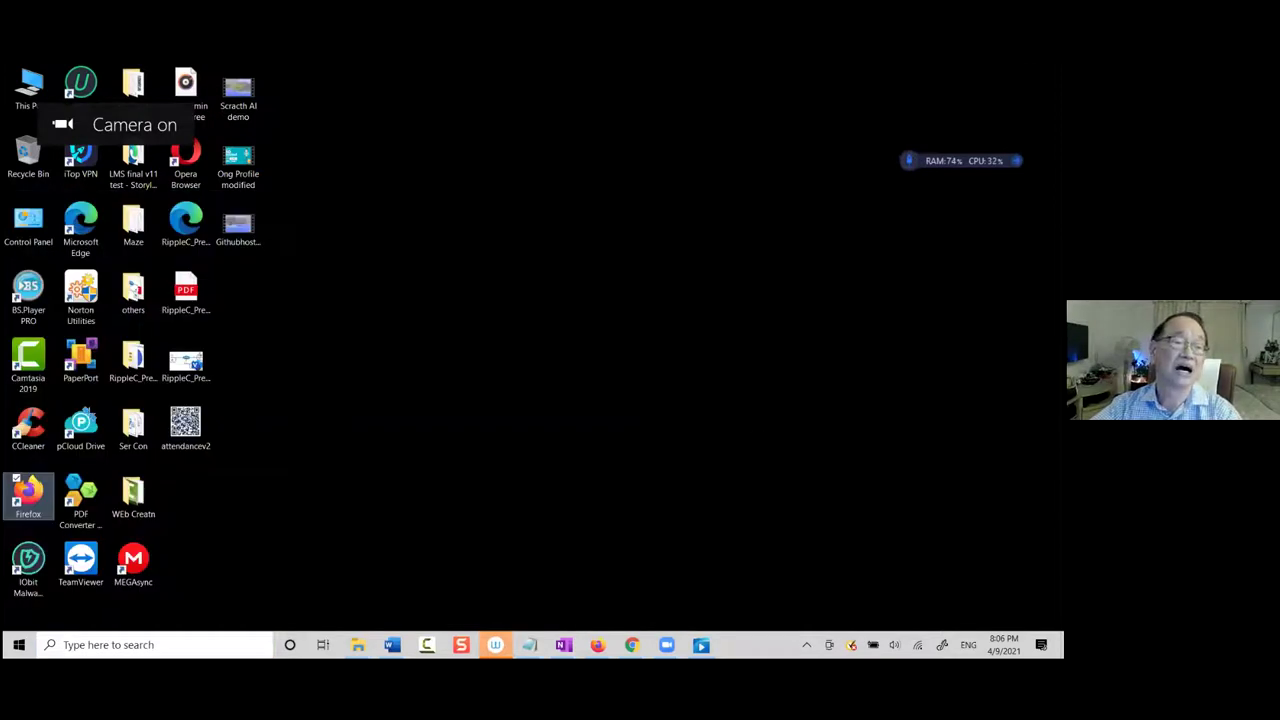
key(super)
scroll(533, 356, down, 5)
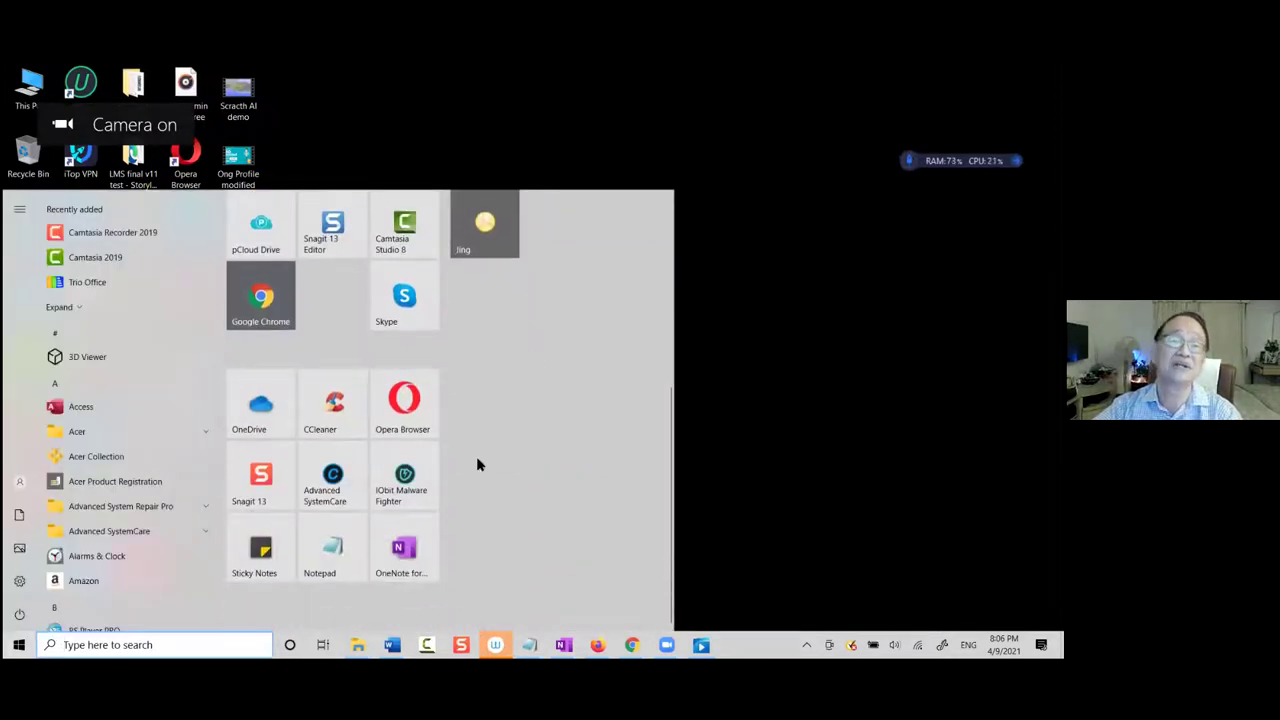
click(408, 558)
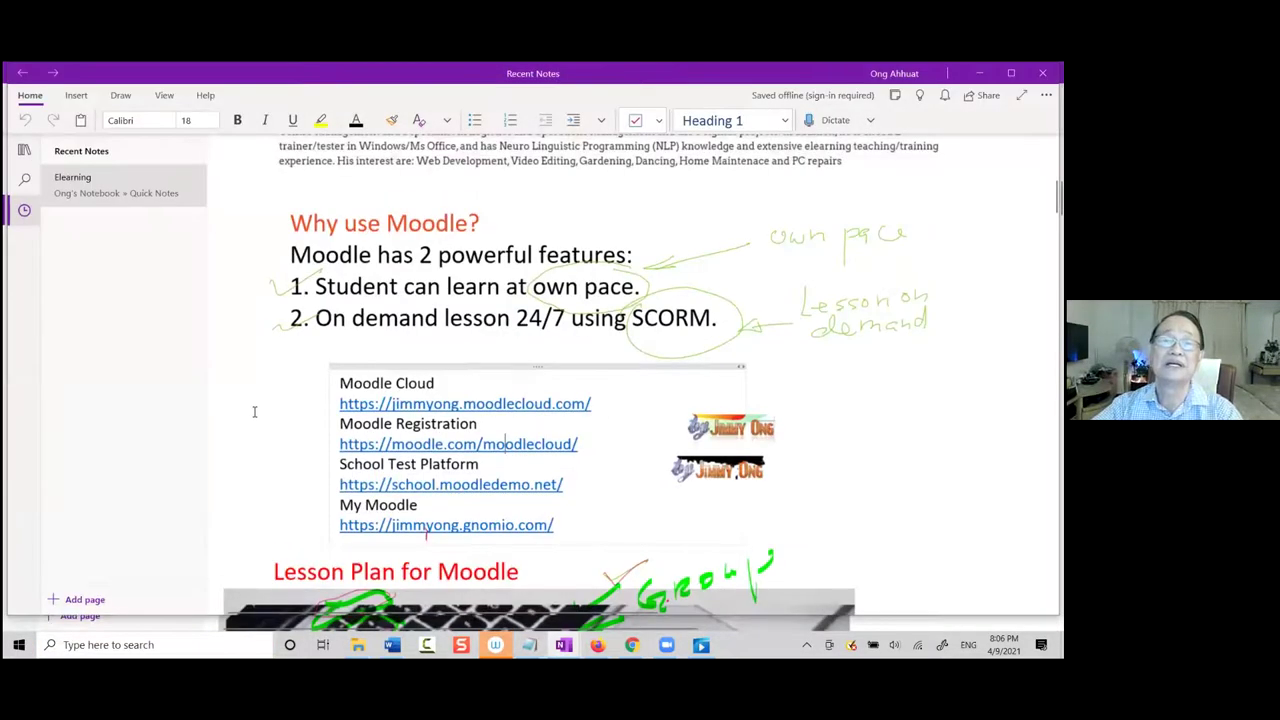
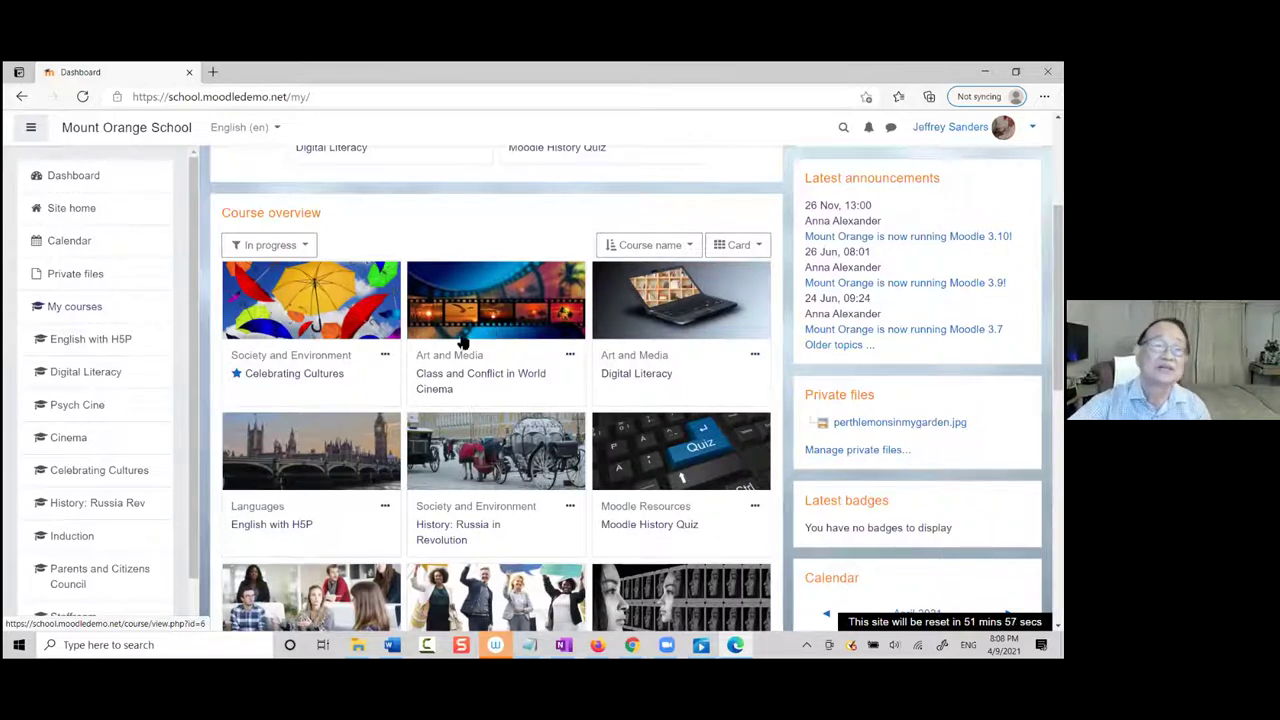
Open the Digital Literacy course from the Mount Orange School dashboard and look over its sections
scroll(462, 342, down, 1)
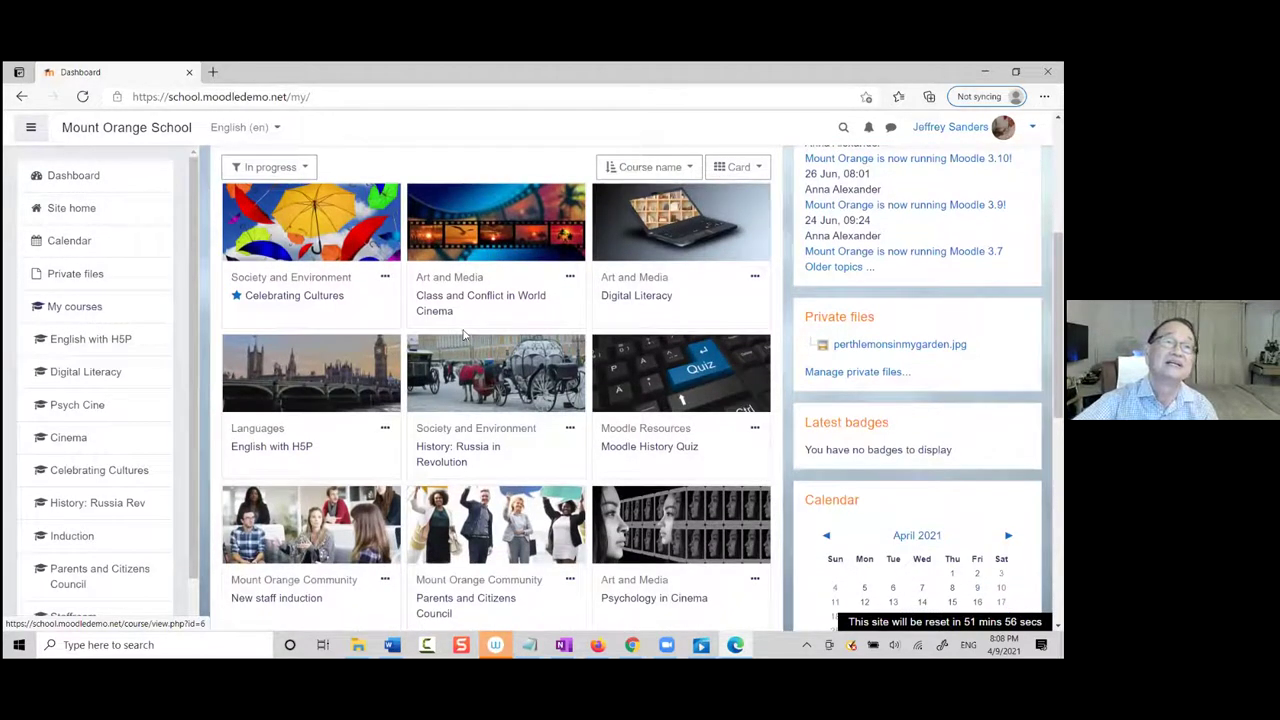
click(72, 372)
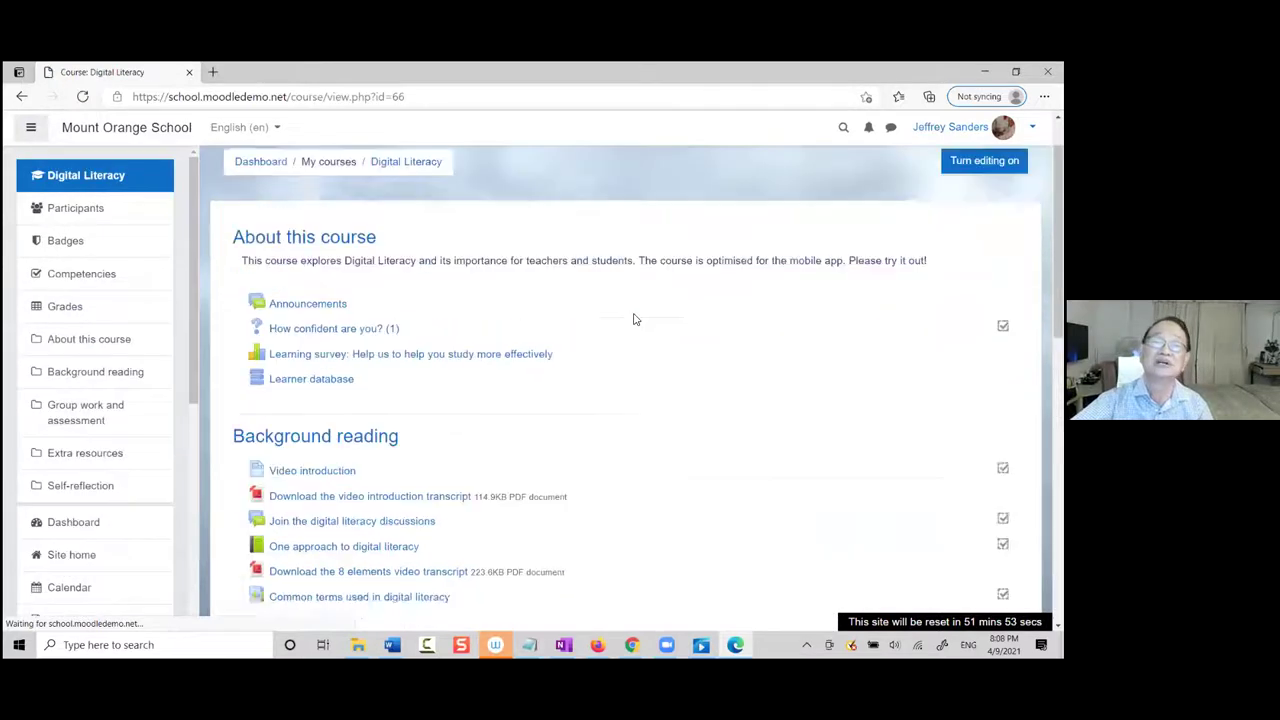
scroll(633, 319, down, 3)
scroll(640, 310, down, 4)
scroll(647, 304, up, 6)
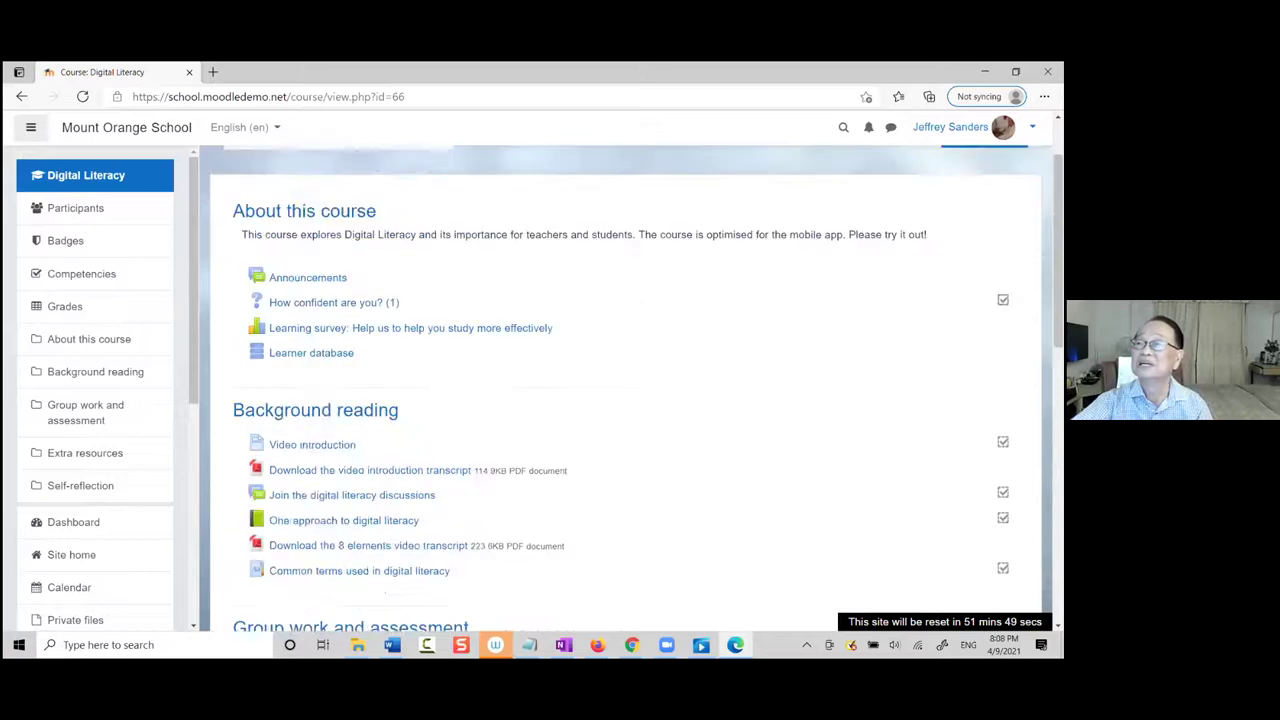
scroll(626, 390, up, 1)
Turn on editing in the Digital Literacy course and view the new SCORM package form for the About this course section
click(984, 224)
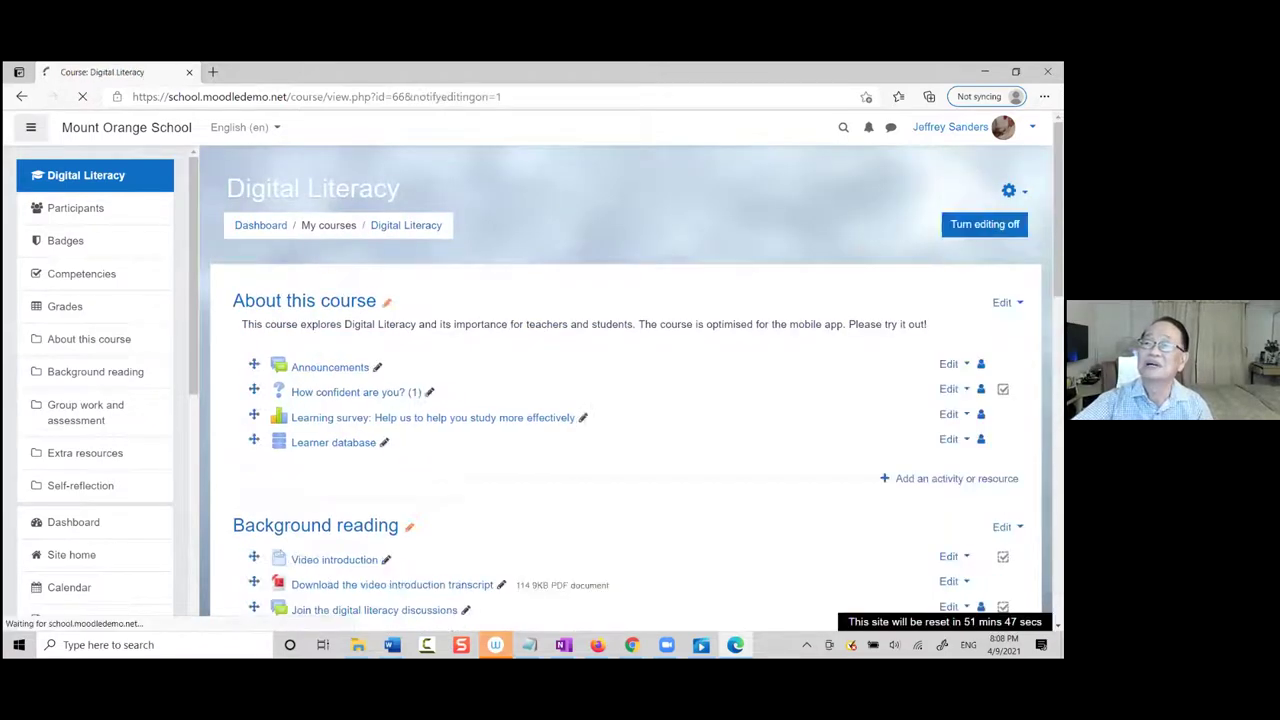
scroll(637, 385, down, 1)
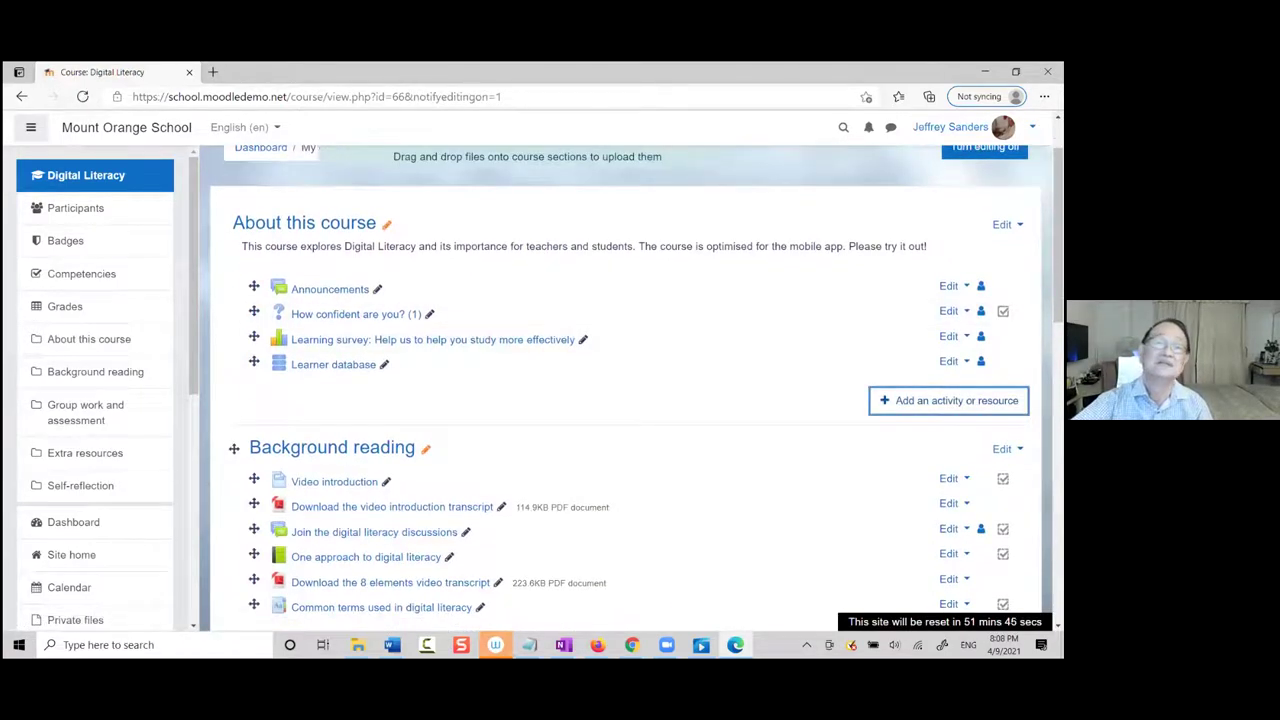
click(948, 400)
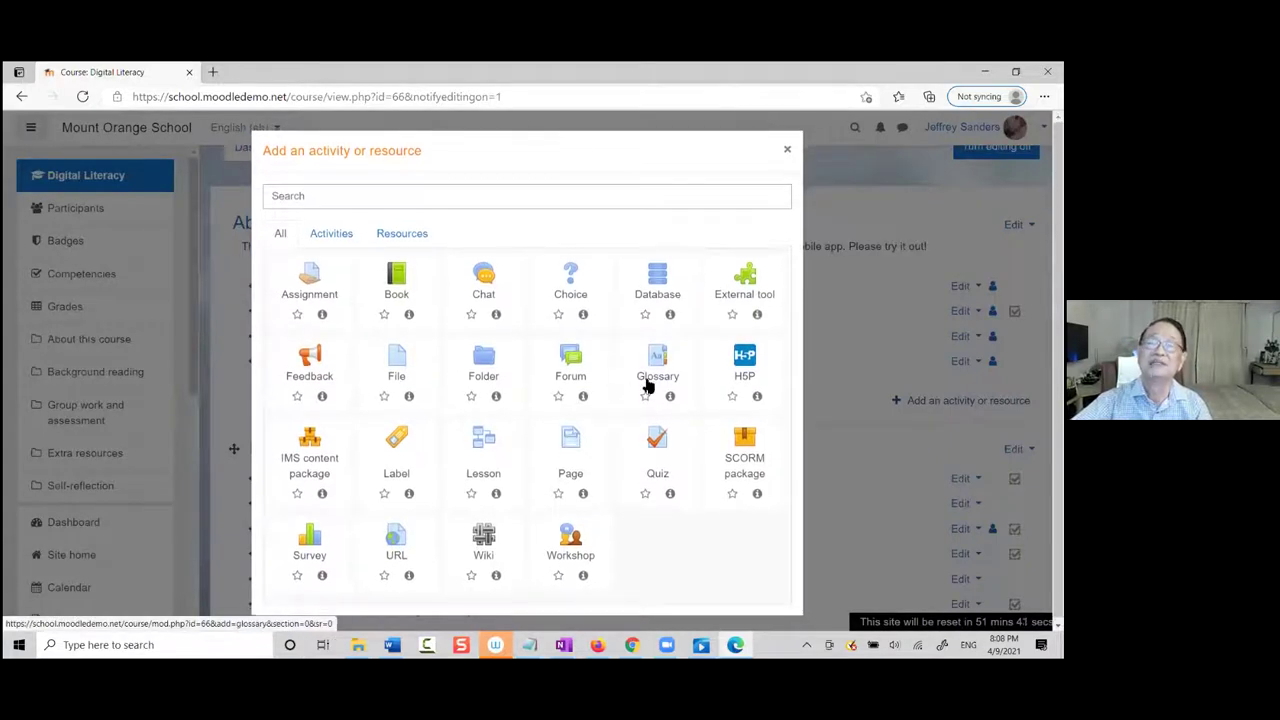
click(755, 446)
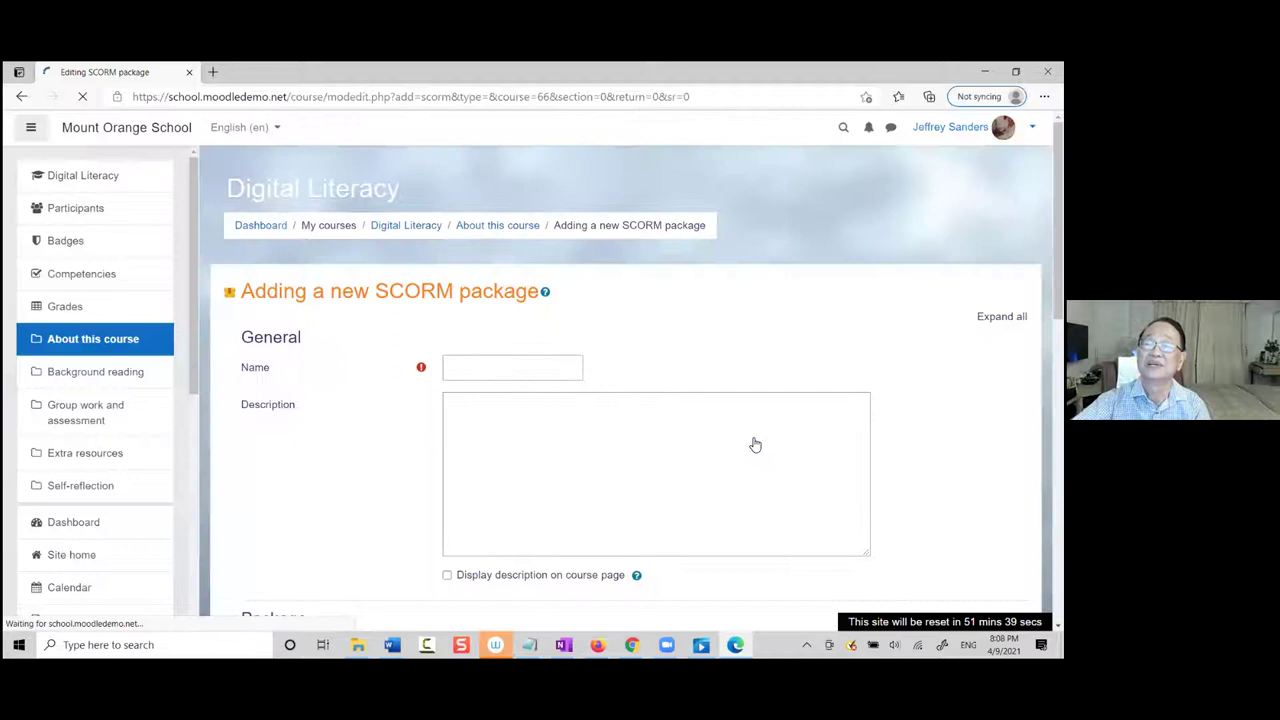
click(21, 97)
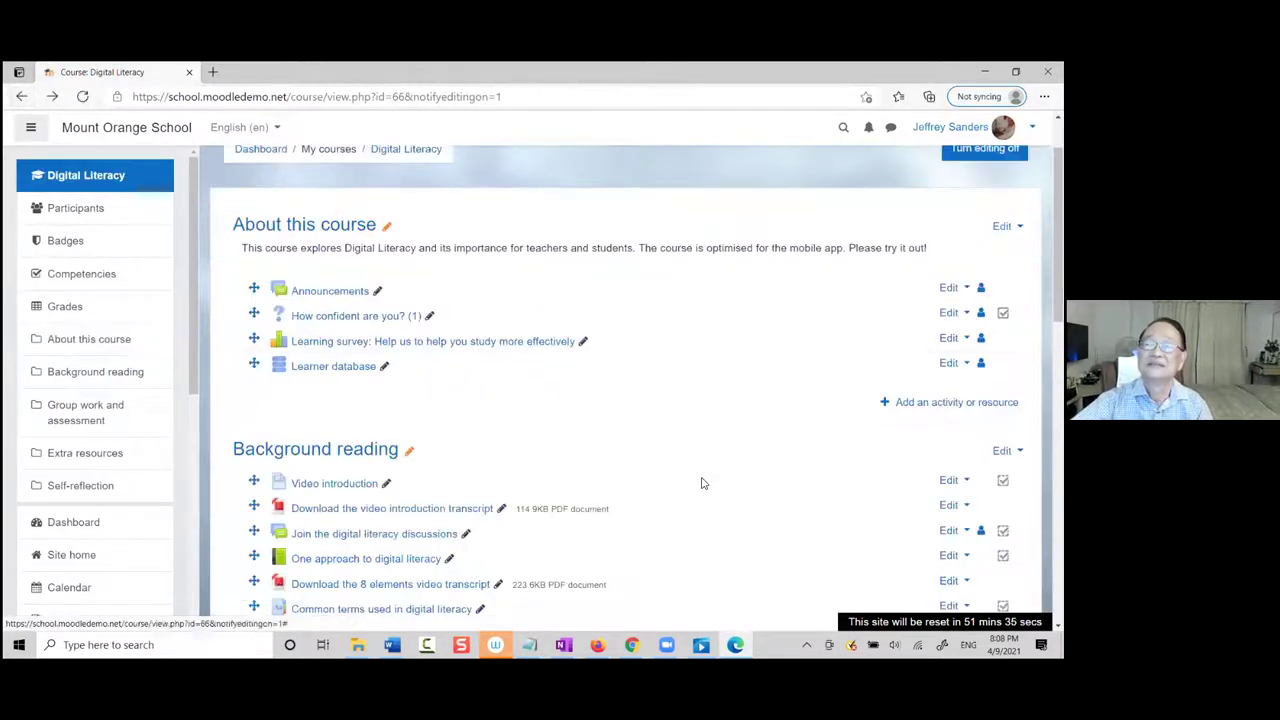
scroll(603, 440, down, 2)
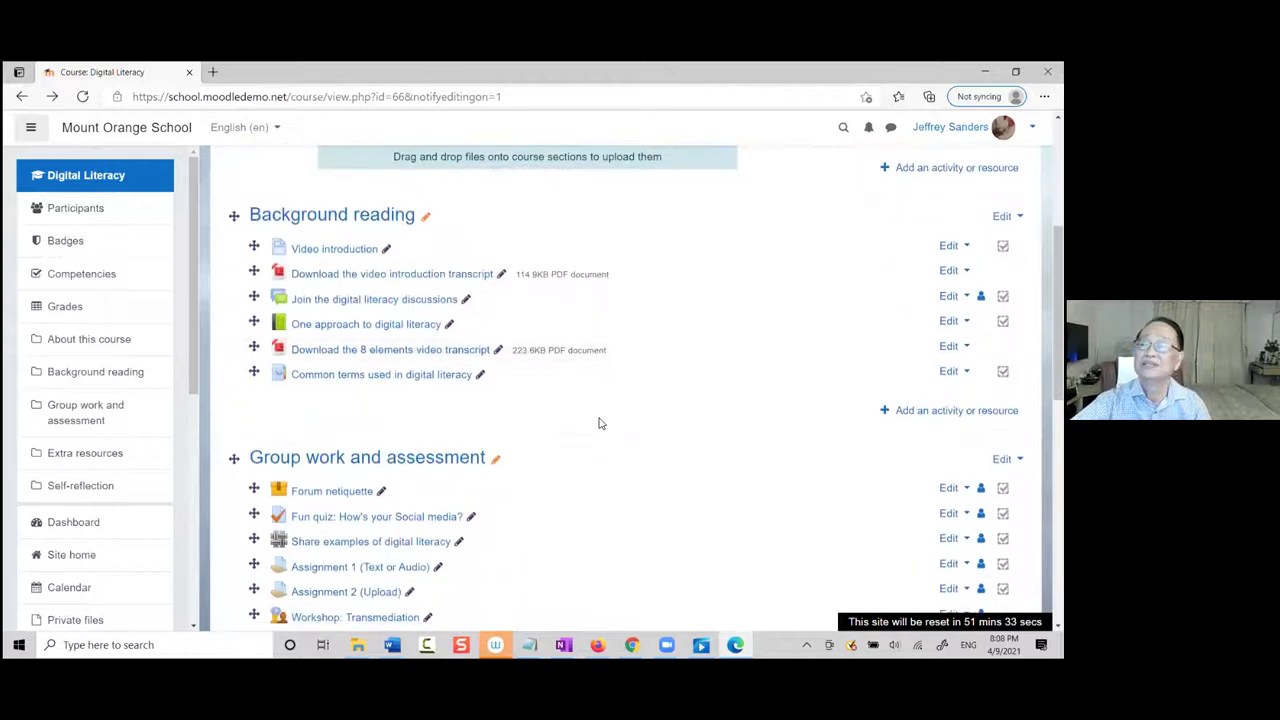
scroll(620, 410, up, 1)
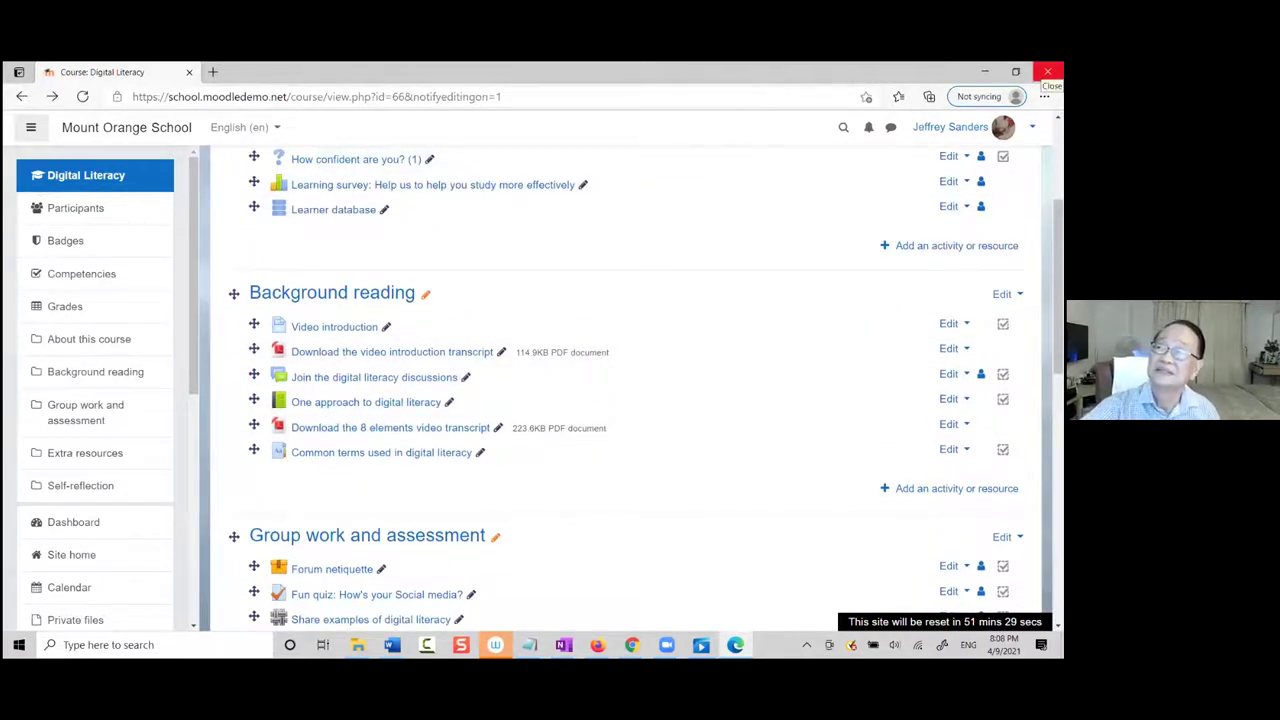
Close the Mount Orange School site, open the Moodle Cloud link in the notes and log in with the saved admin credentials
click(1047, 71)
scroll(608, 423, down, 3)
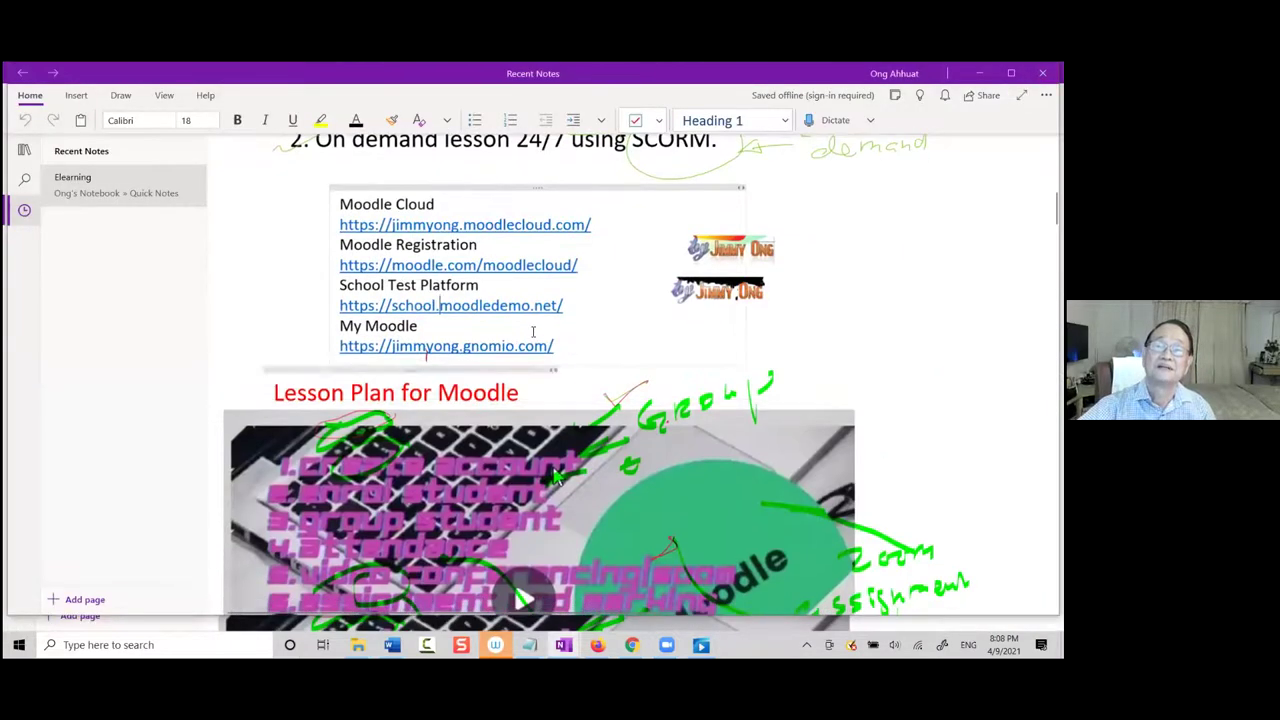
click(512, 229)
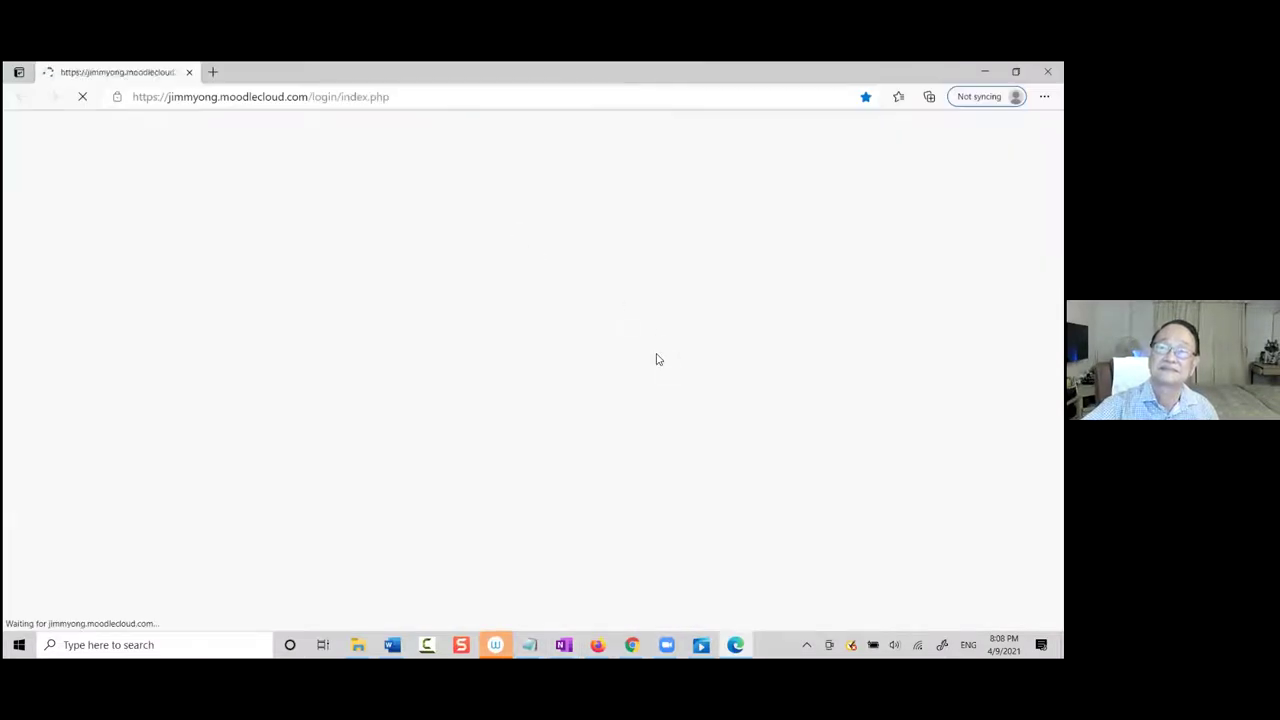
click(428, 336)
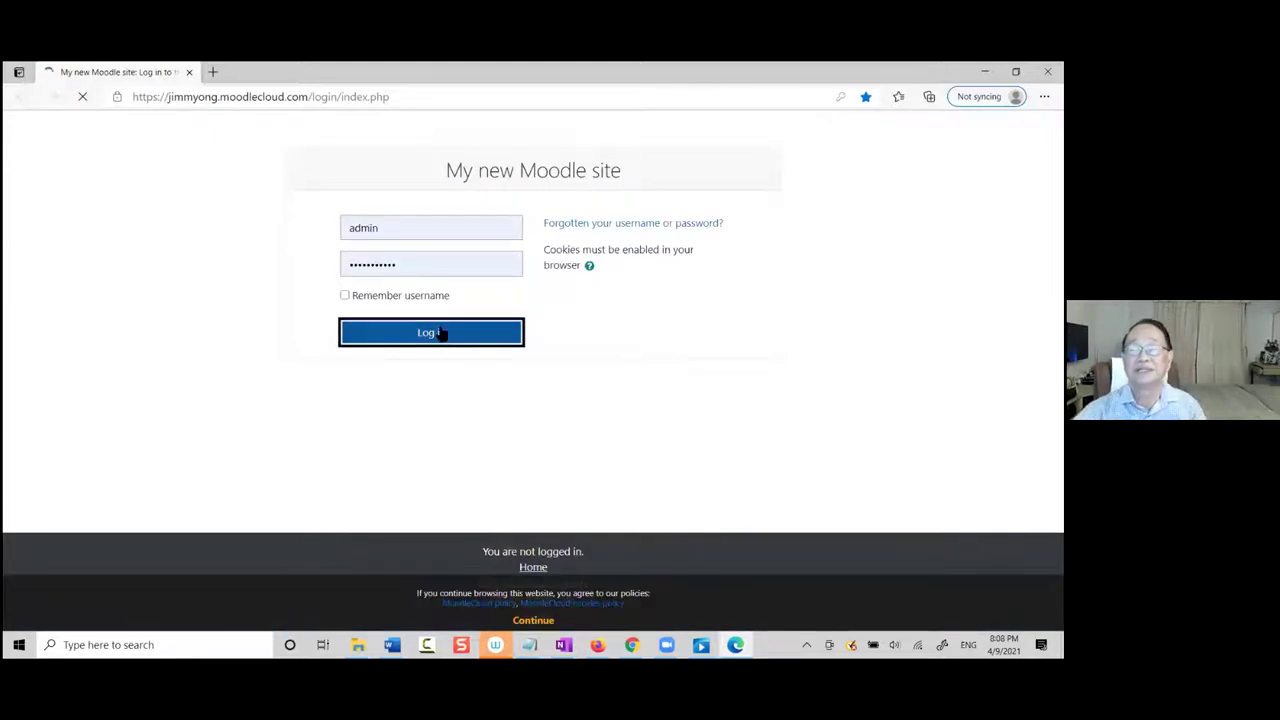
Open the elearning and esocialising course and turn its editing on
scroll(458, 336, down, 2)
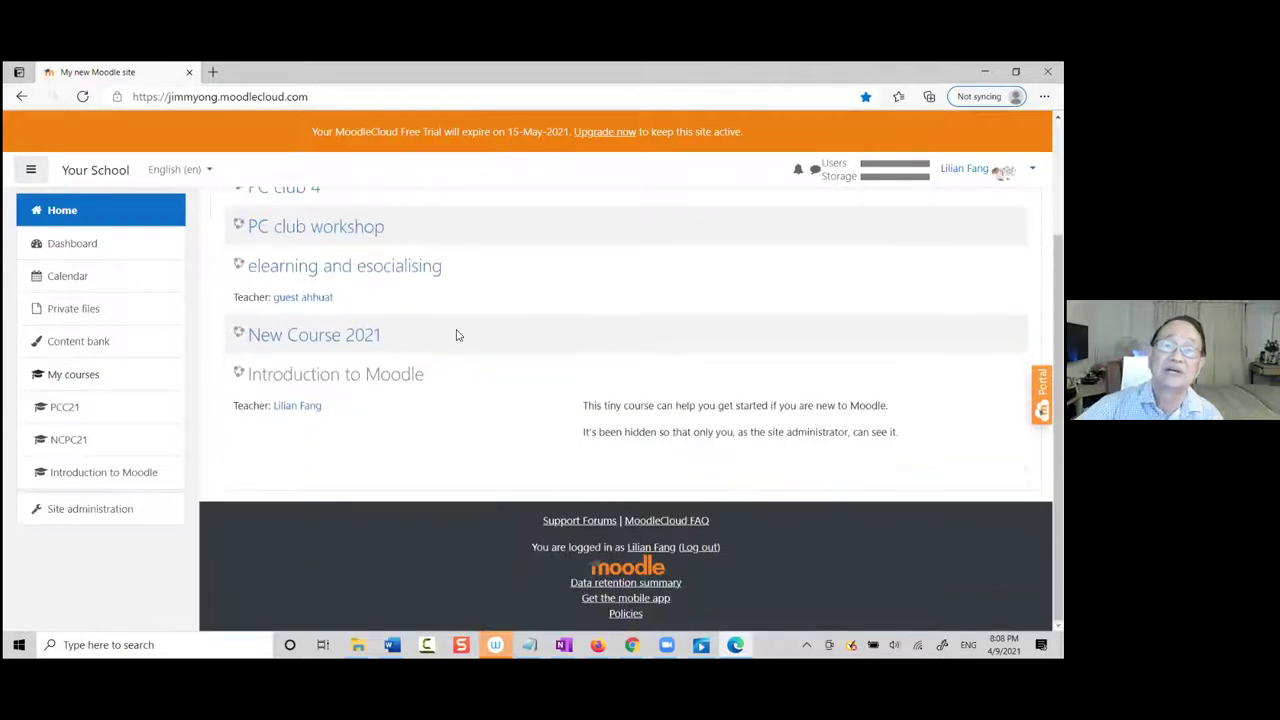
scroll(458, 336, up, 2)
click(435, 421)
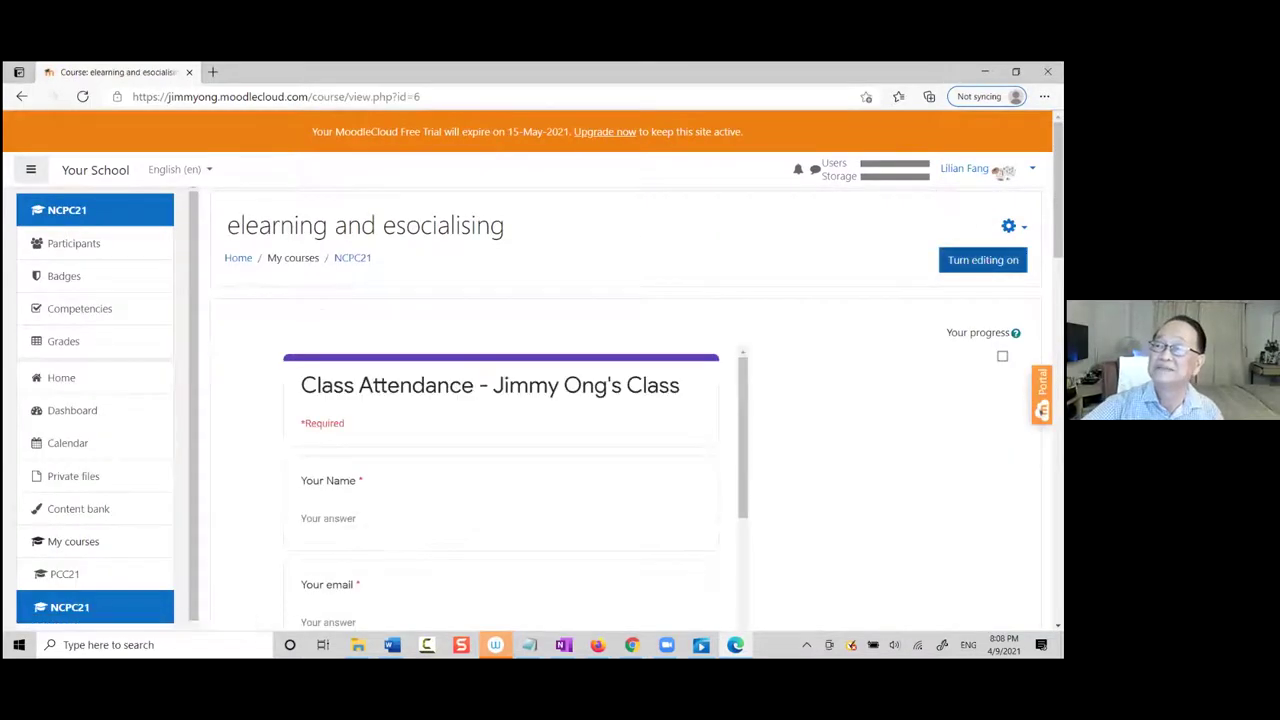
click(983, 260)
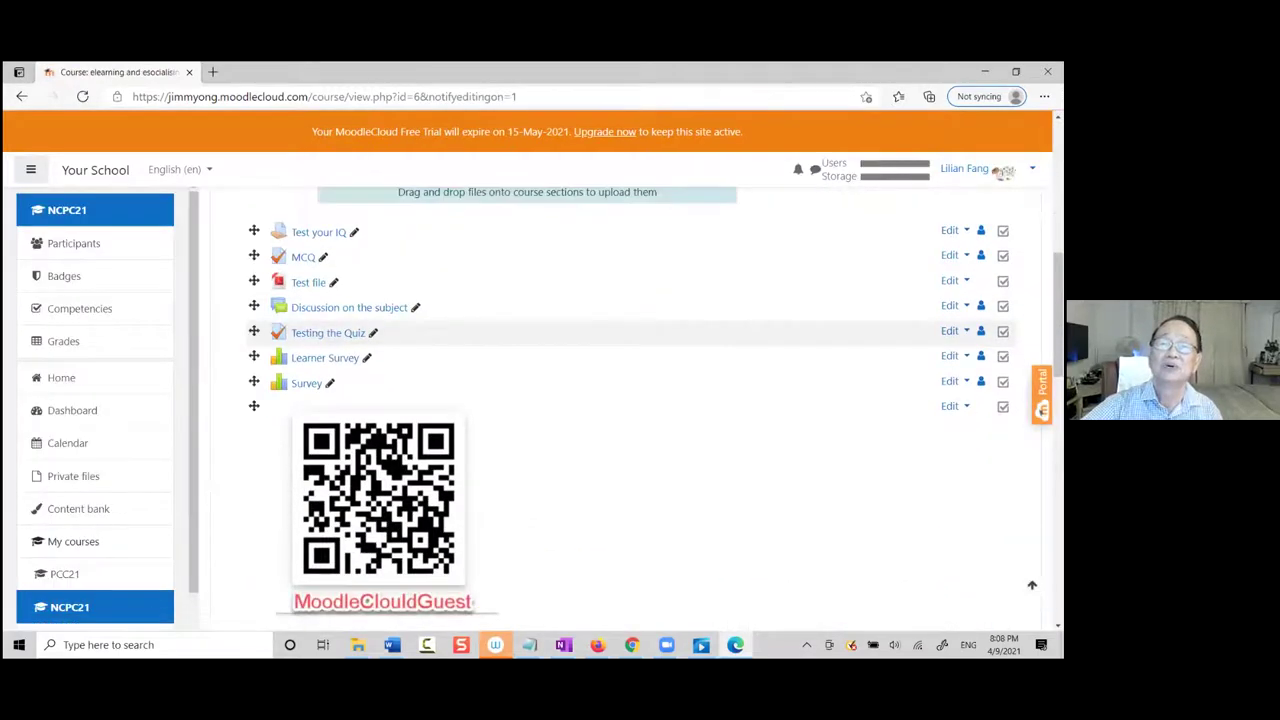
Start a new Quiz activity in the section above Create a Moodle student account and name it PC club MCQ
scroll(630, 410, down, 3)
scroll(632, 320, down, 1)
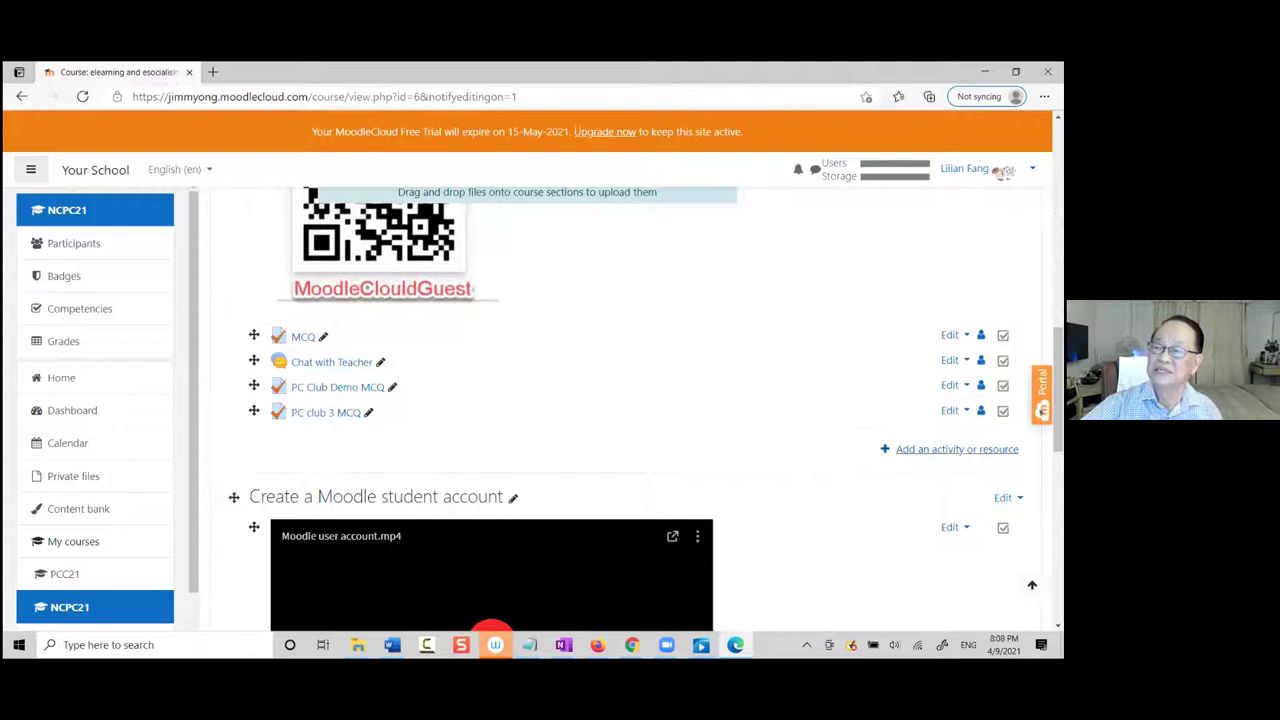
click(948, 449)
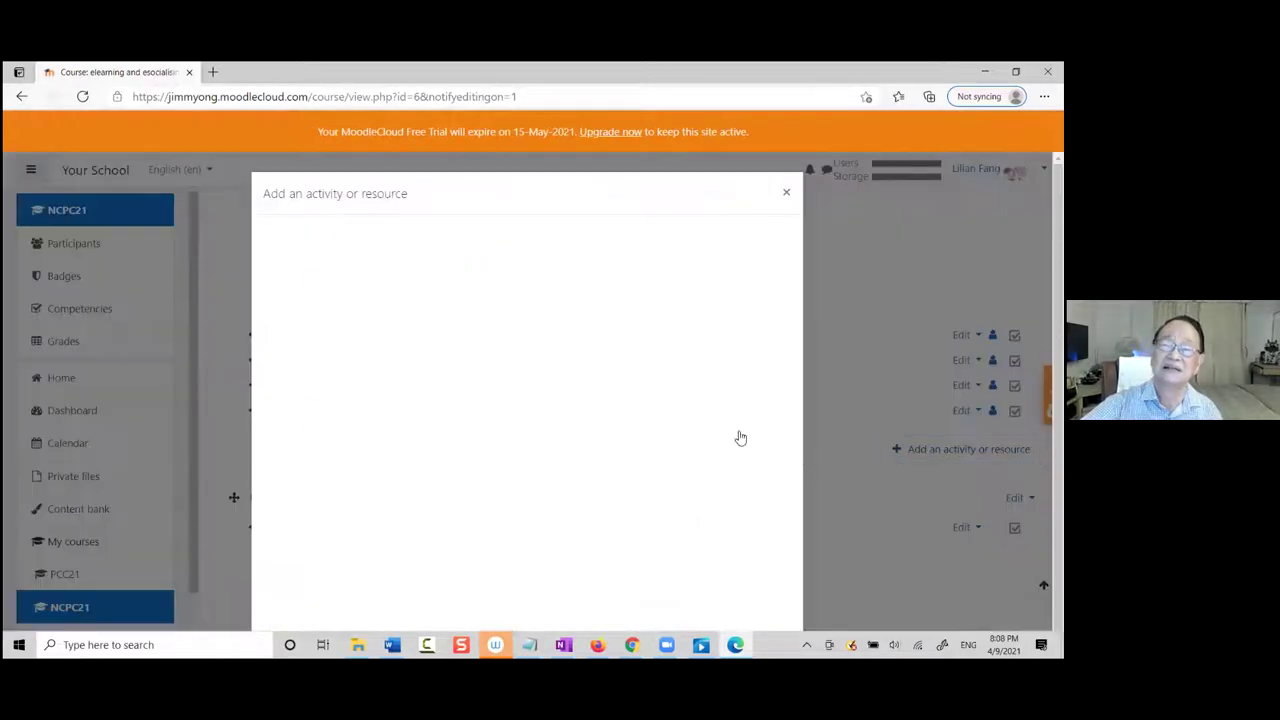
scroll(616, 401, down, 1)
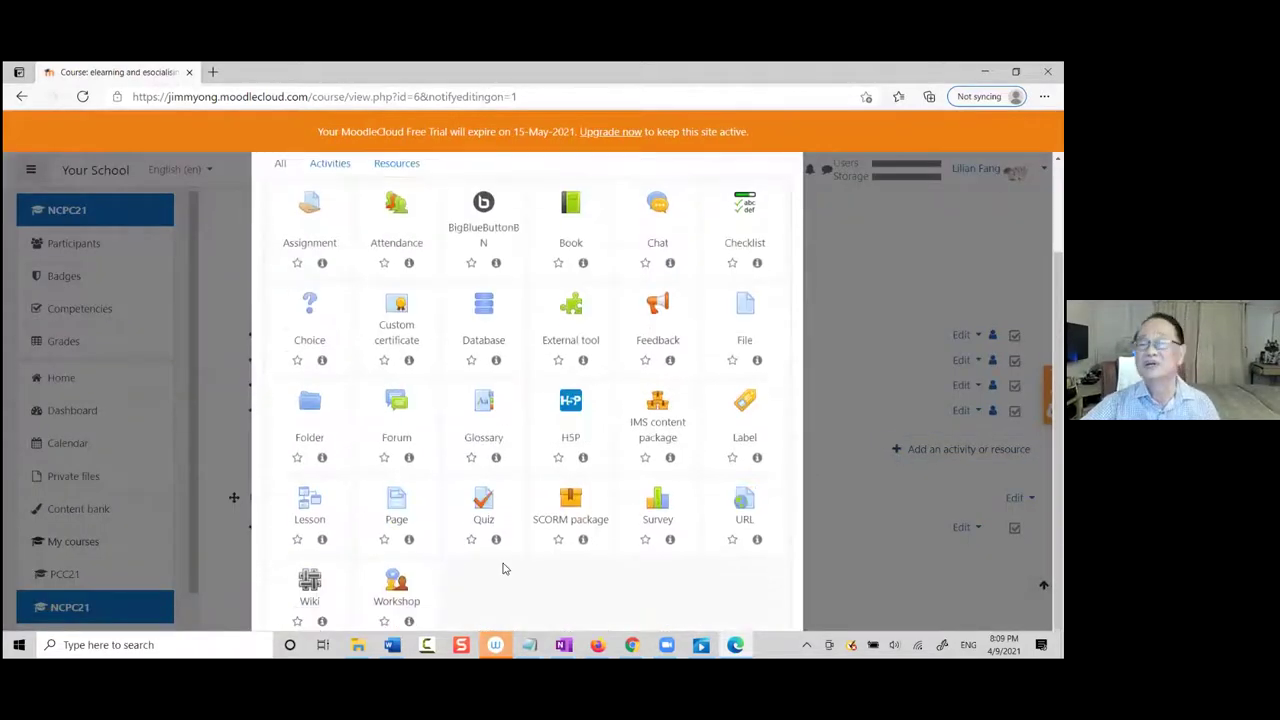
click(484, 502)
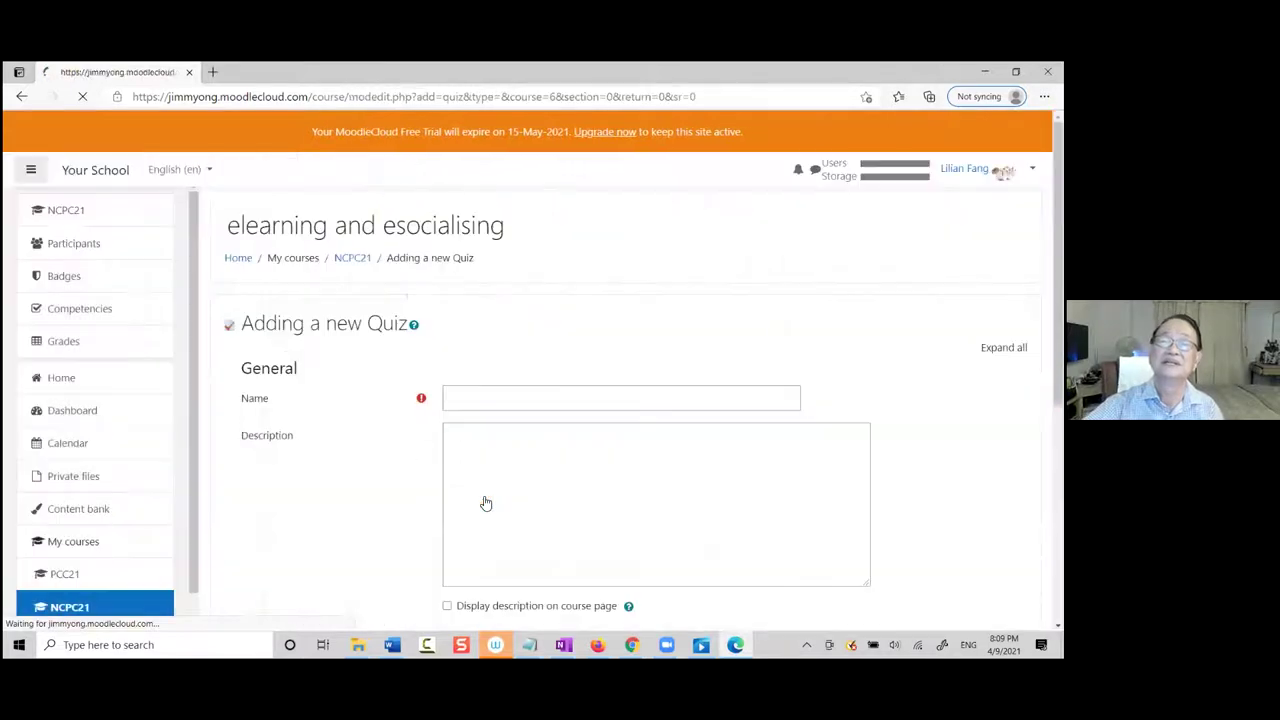
click(486, 396)
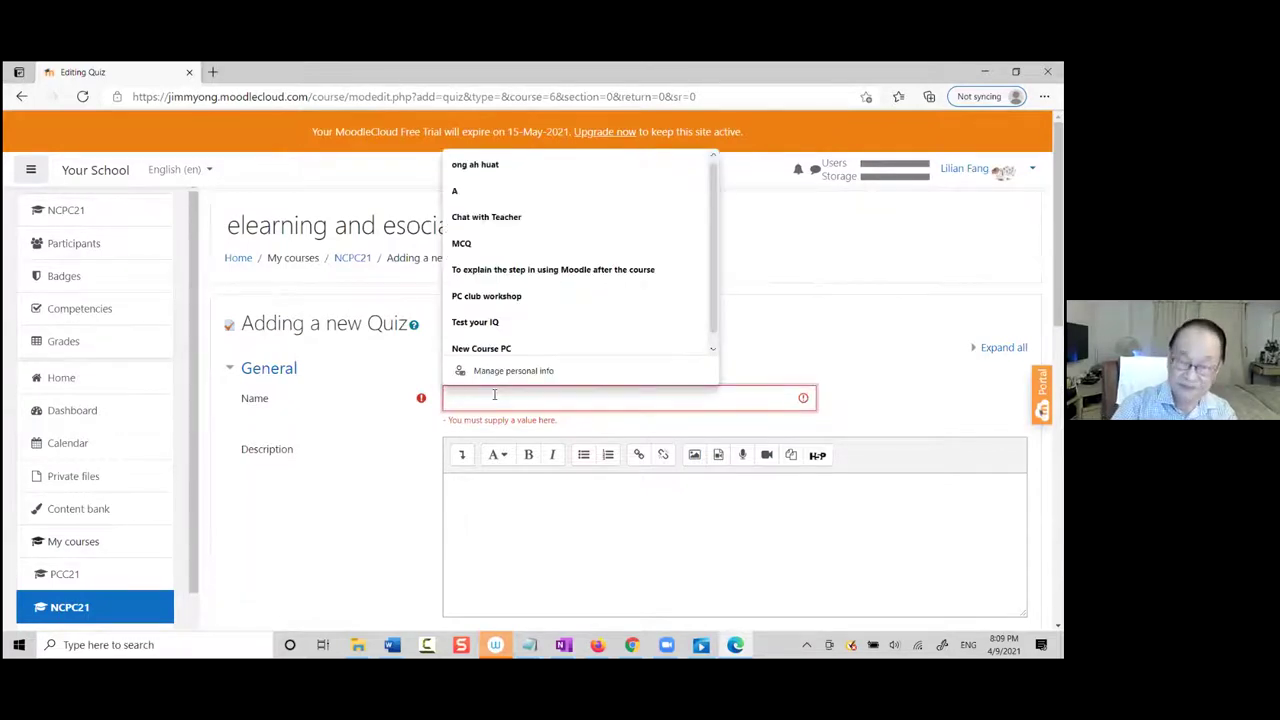
text(PC clu)
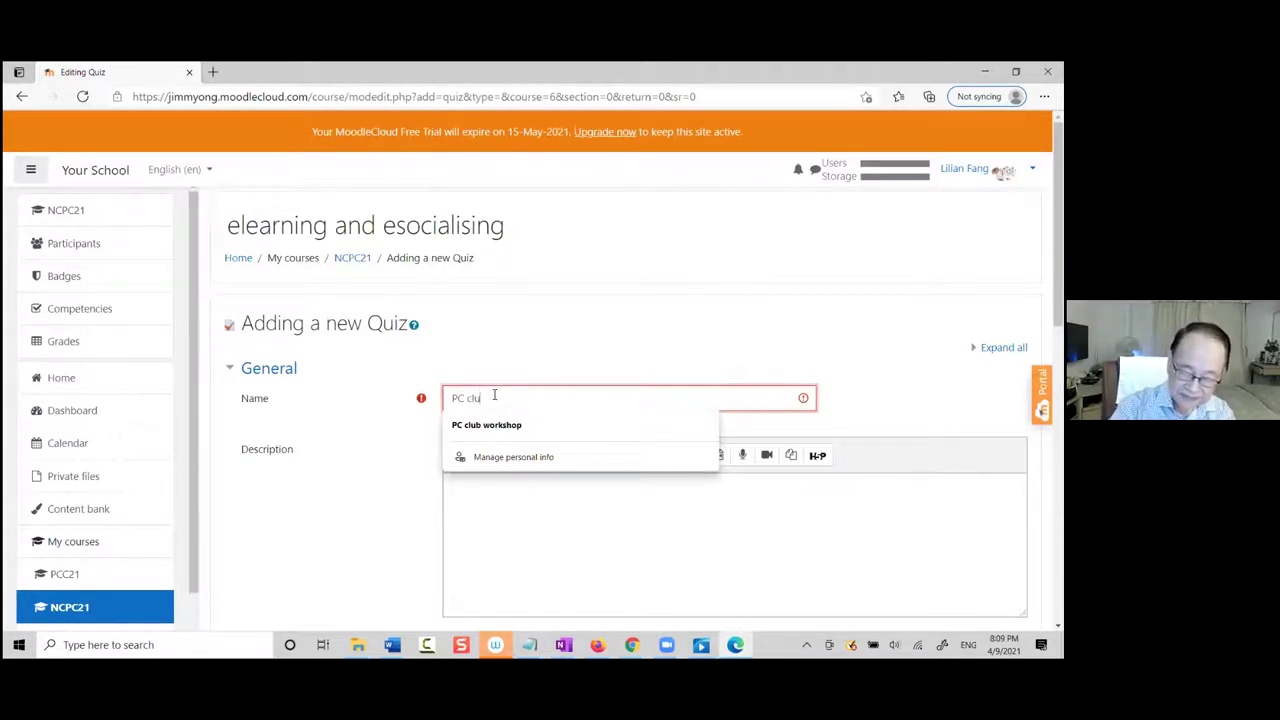
text(b N)
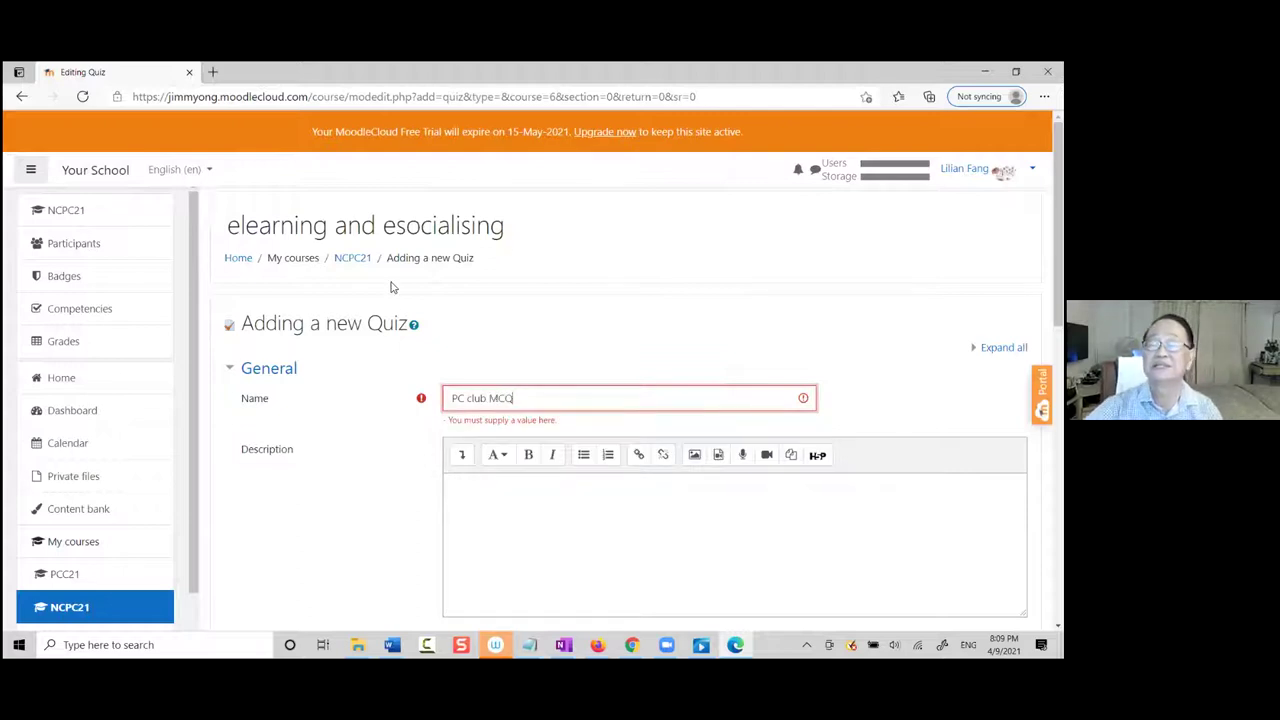
Look over the quiz form's settings sections, from Description and Timing down to Competencies and the save options
scroll(509, 383, down, 2)
scroll(514, 383, up, 1)
scroll(590, 392, down, 1)
scroll(594, 394, up, 1)
scroll(594, 396, down, 1)
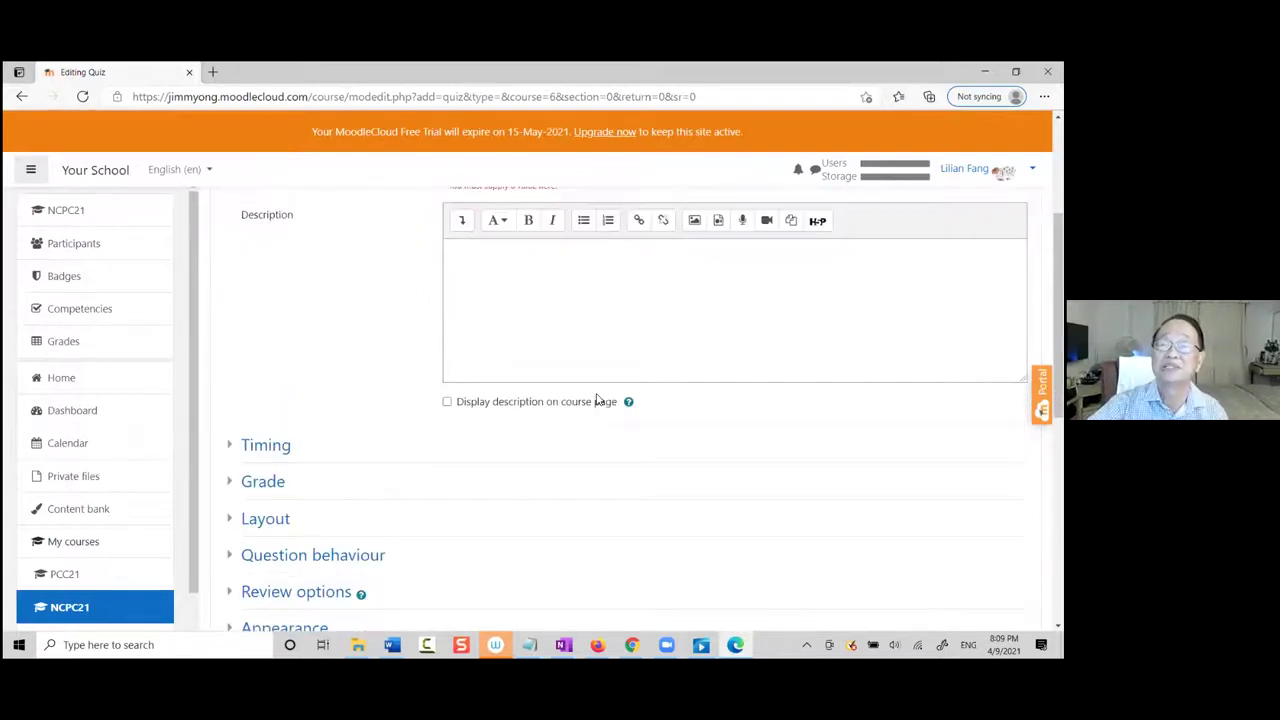
scroll(597, 397, up, 1)
scroll(597, 397, down, 5)
scroll(597, 397, up, 4)
scroll(592, 395, down, 4)
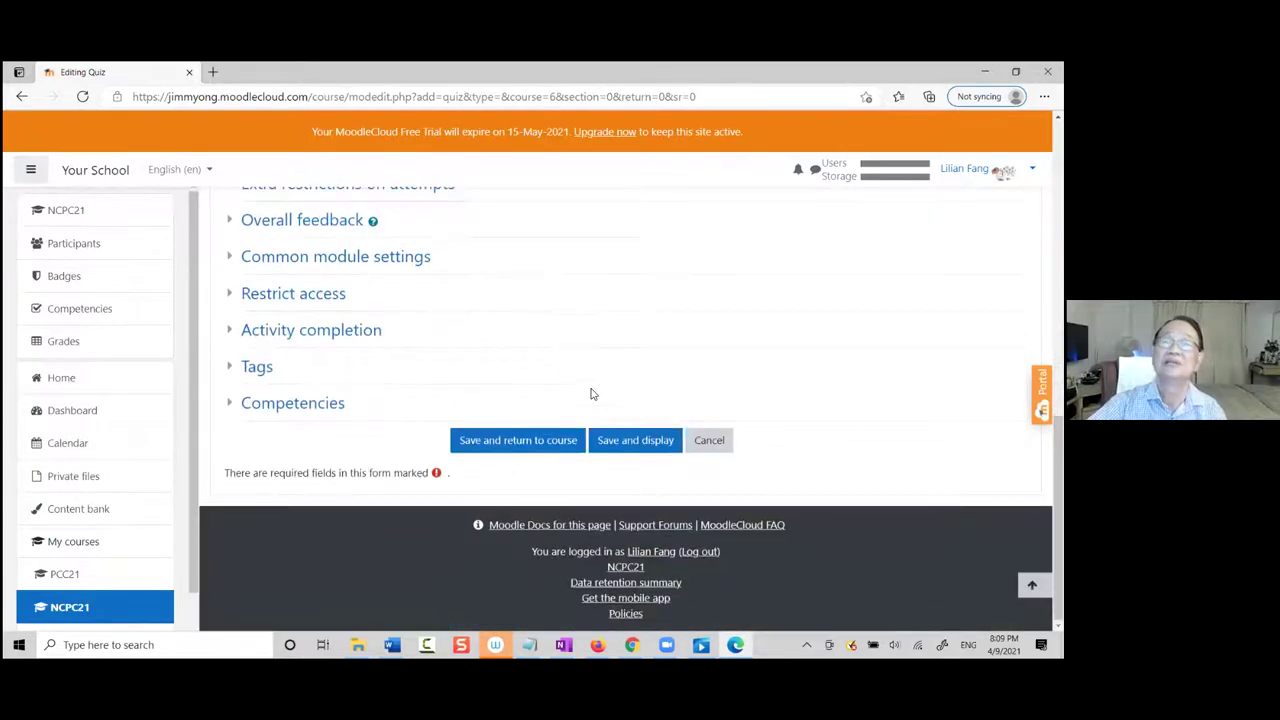
Save the new PC club MCQ quiz, return to the course and open the quiz's settings for editing
click(555, 440)
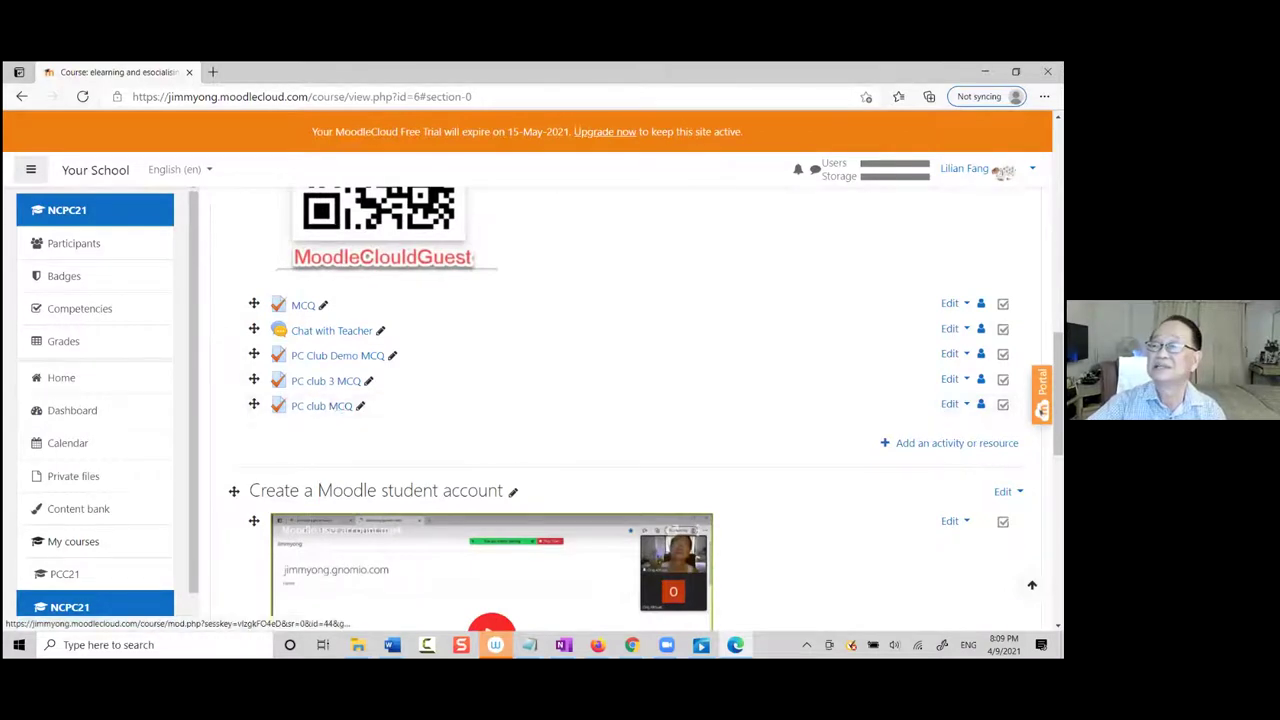
click(952, 404)
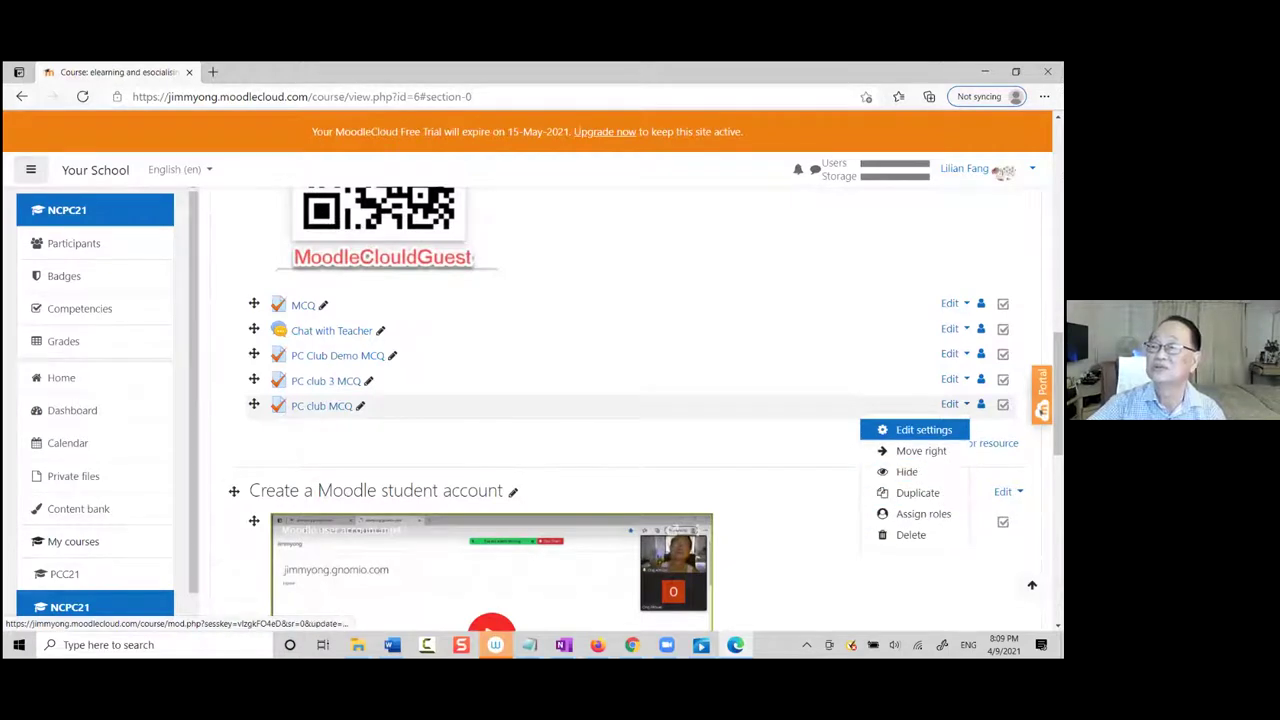
click(924, 429)
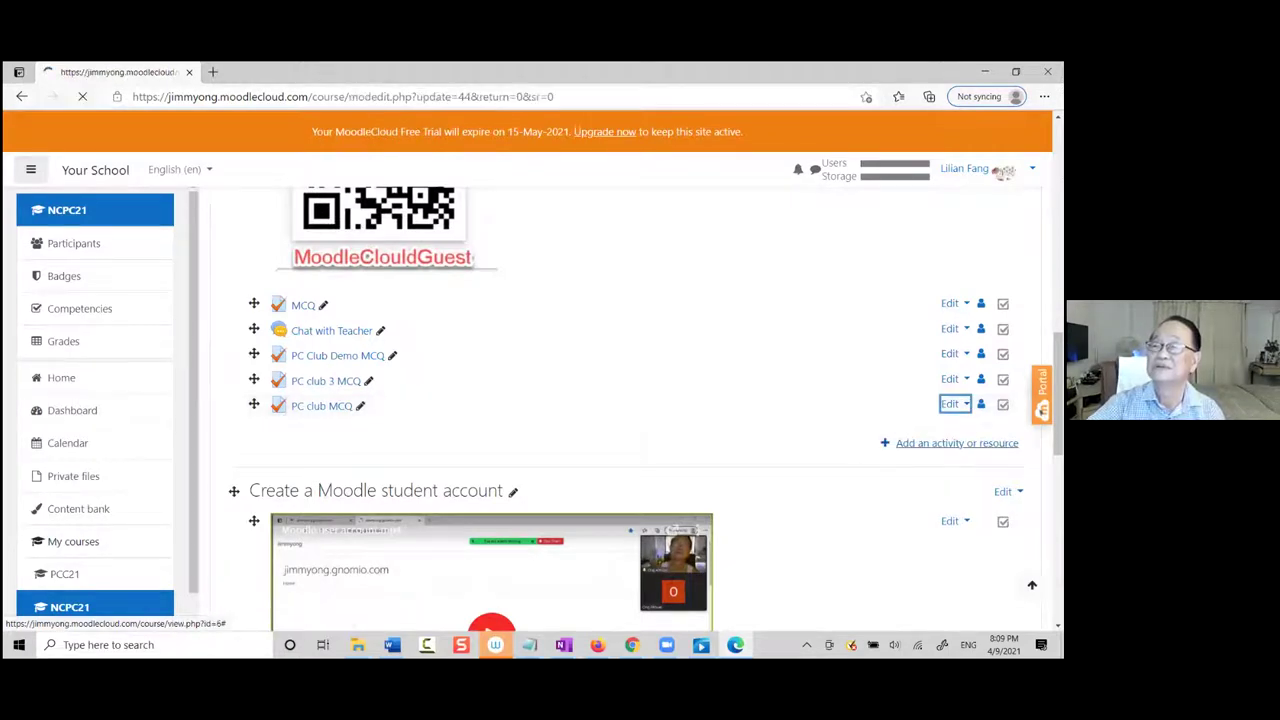
Examine the PC club MCQ edit form from its name and description down to Competencies, the save options and the site navigation
scroll(607, 409, down, 3)
scroll(600, 414, up, 3)
scroll(617, 409, down, 1)
scroll(617, 411, down, 3)
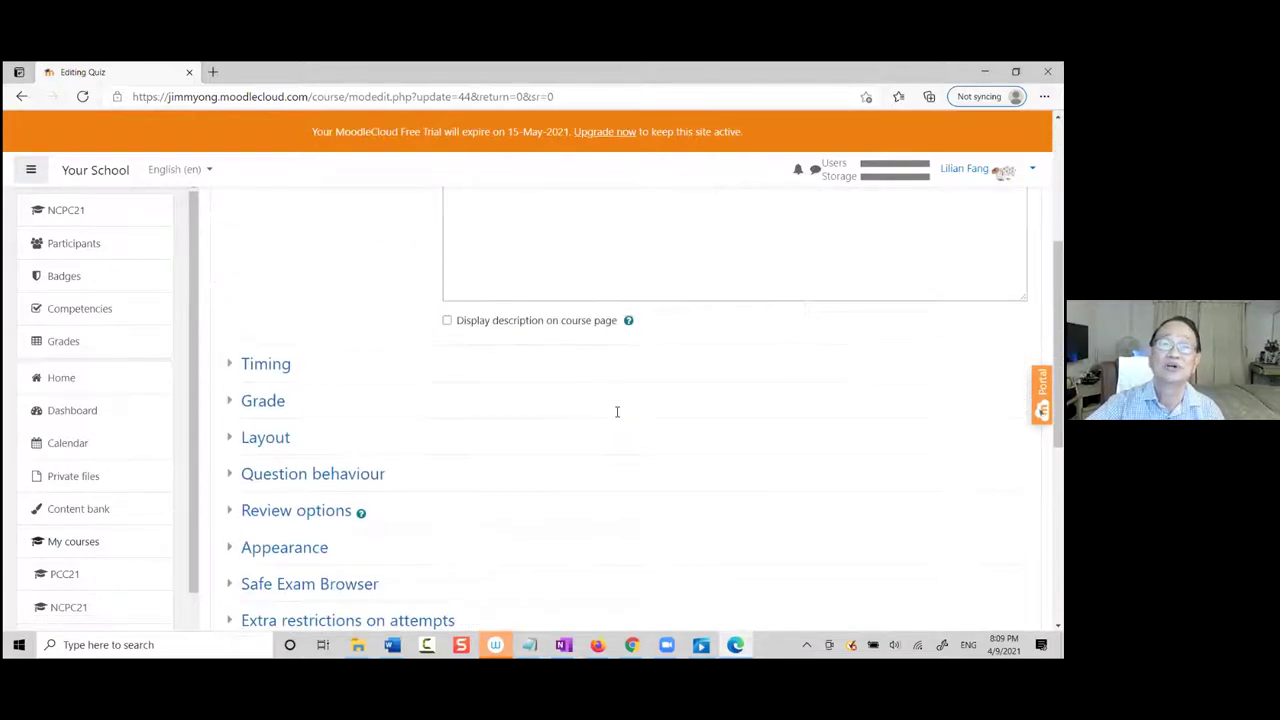
scroll(614, 409, up, 4)
scroll(620, 410, down, 3)
scroll(620, 410, up, 3)
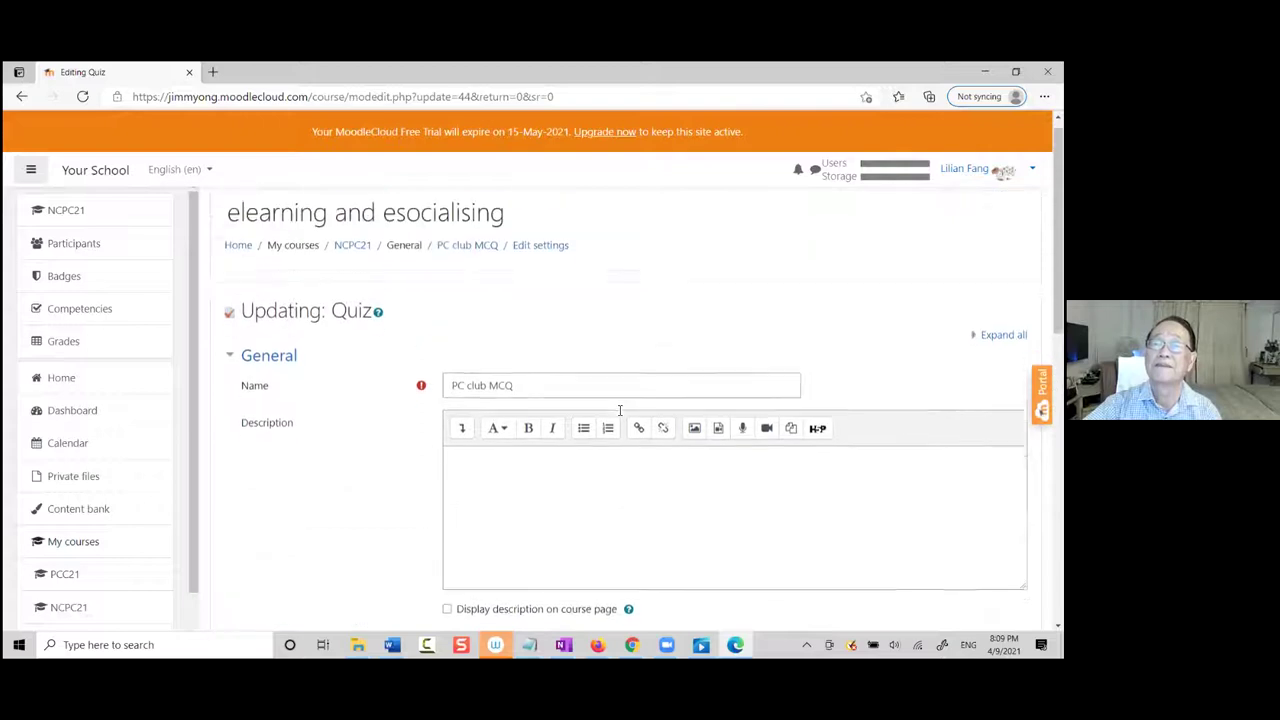
click(541, 258)
scroll(720, 408, down, 8)
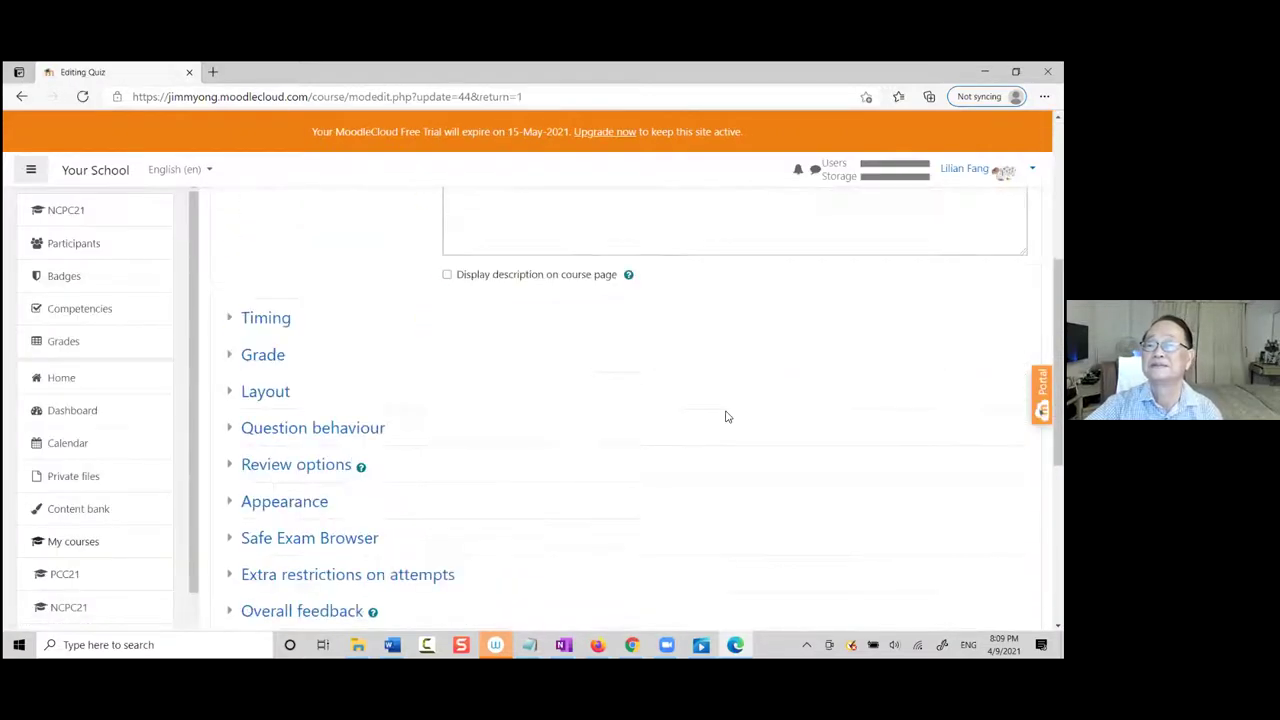
scroll(728, 414, up, 3)
scroll(728, 410, down, 3)
scroll(162, 444, down, 1)
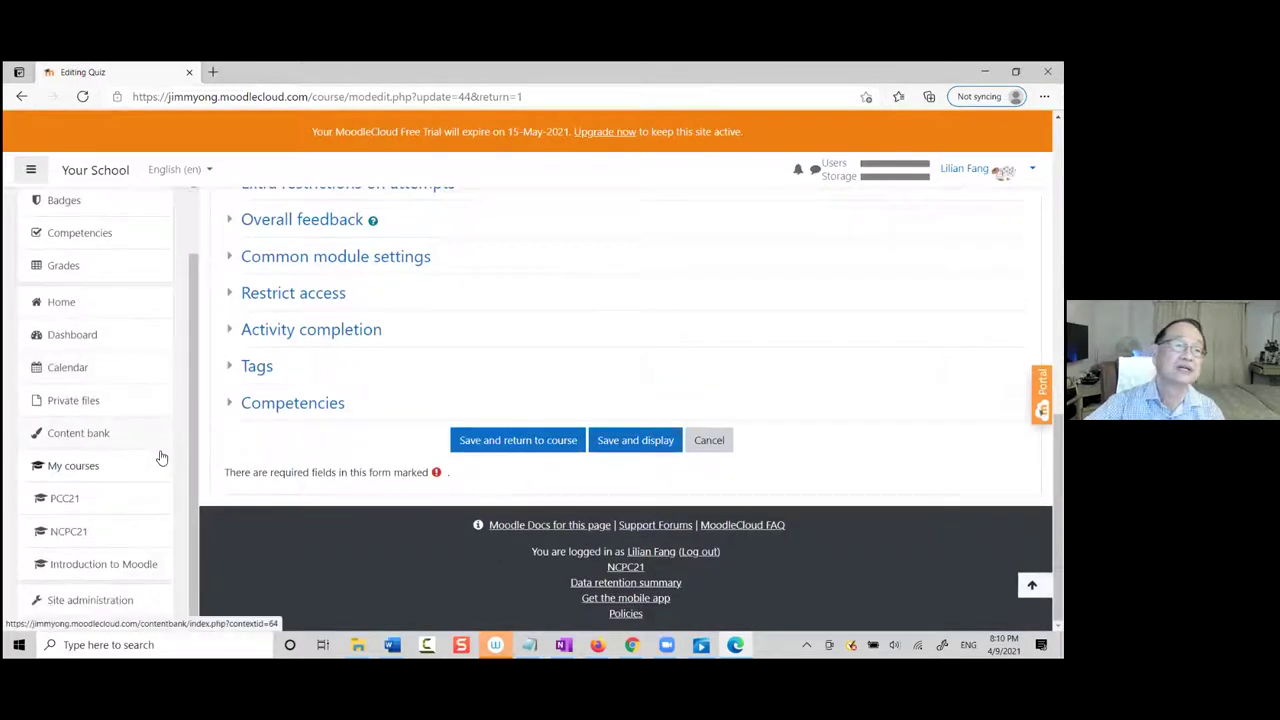
scroll(142, 444, up, 1)
scroll(732, 425, up, 1)
scroll(732, 425, down, 1)
scroll(732, 425, up, 3)
scroll(640, 410, up, 4)
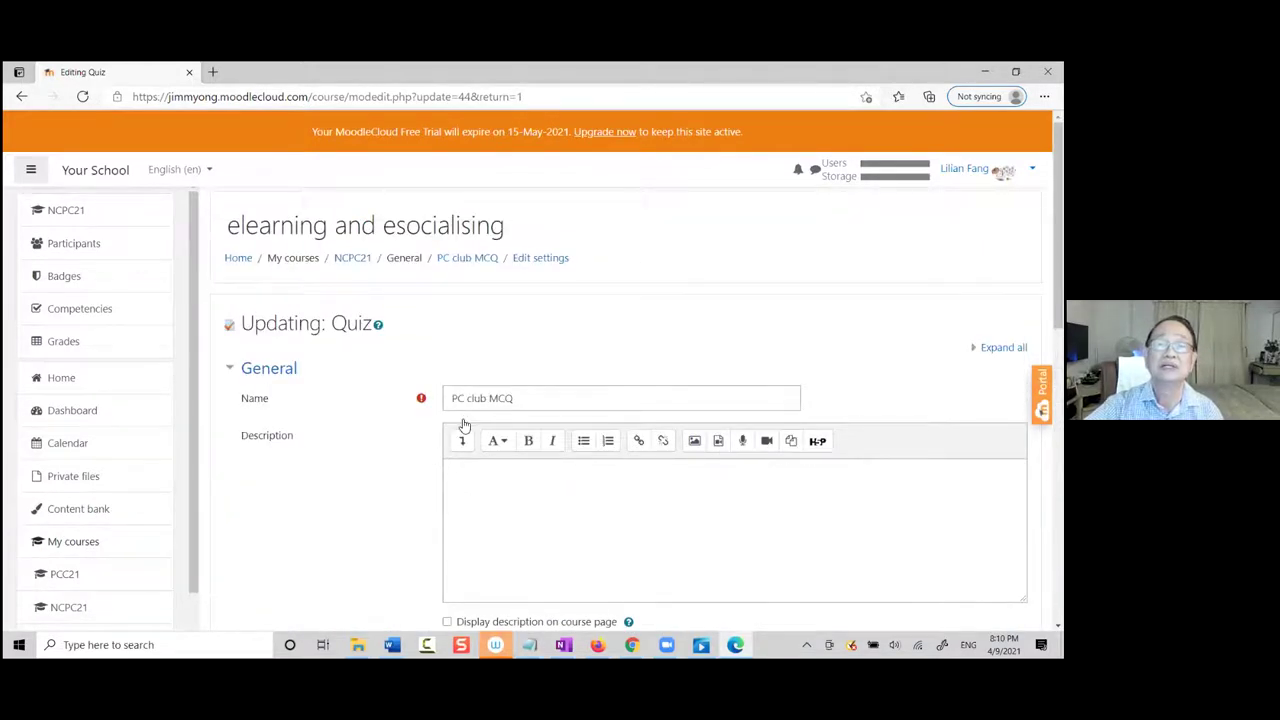
scroll(466, 424, down, 10)
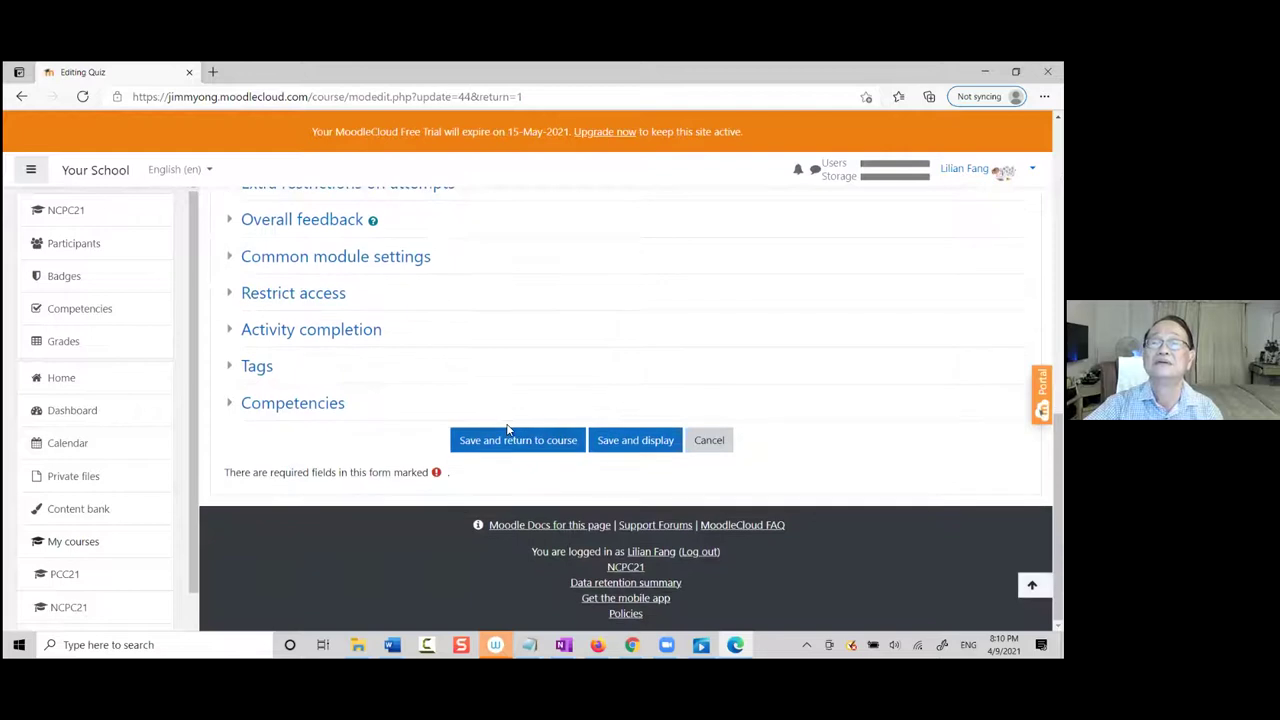
Save the quiz settings, return to the course and reopen the settings of PC club MCQ
click(504, 438)
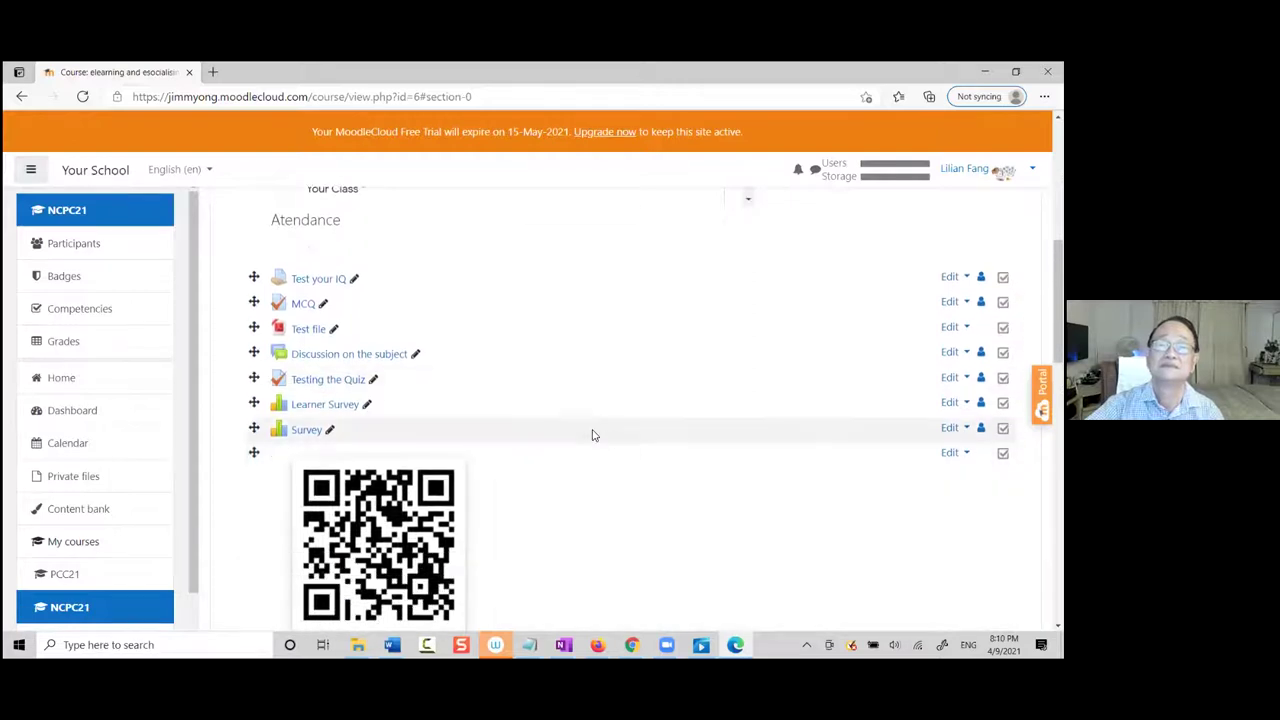
scroll(594, 434, down, 5)
scroll(655, 470, up, 1)
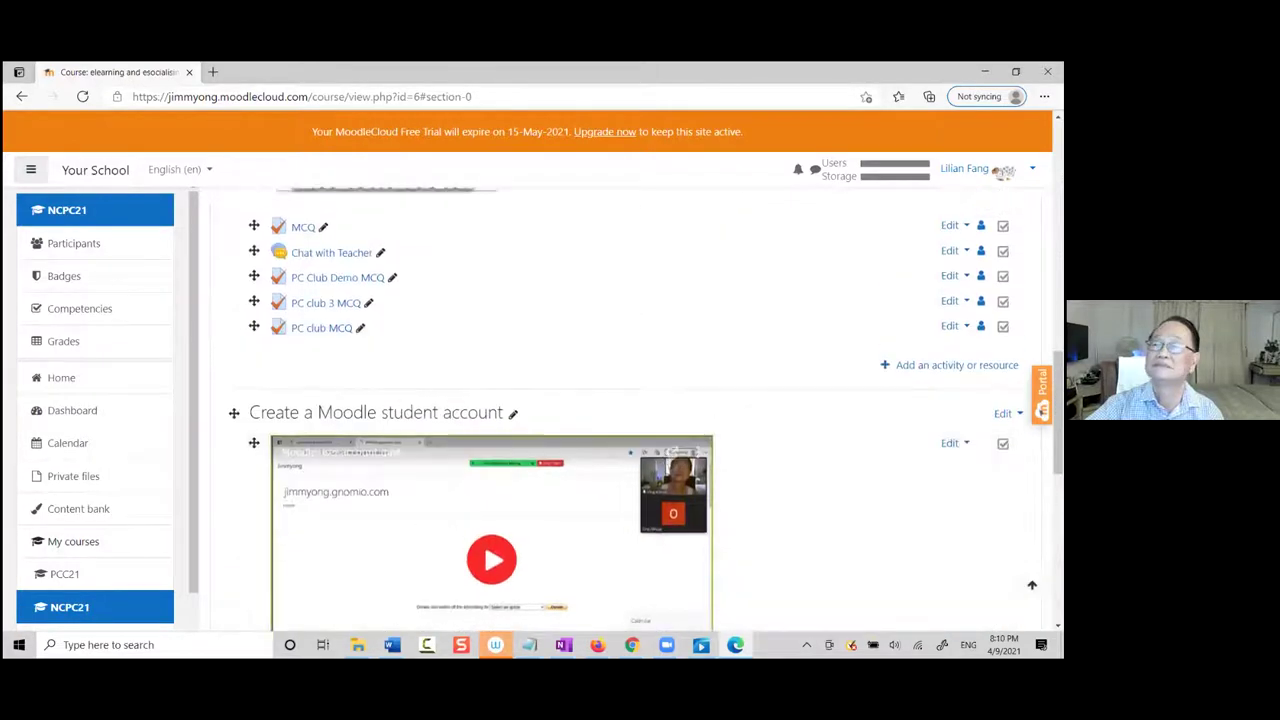
key(Return)
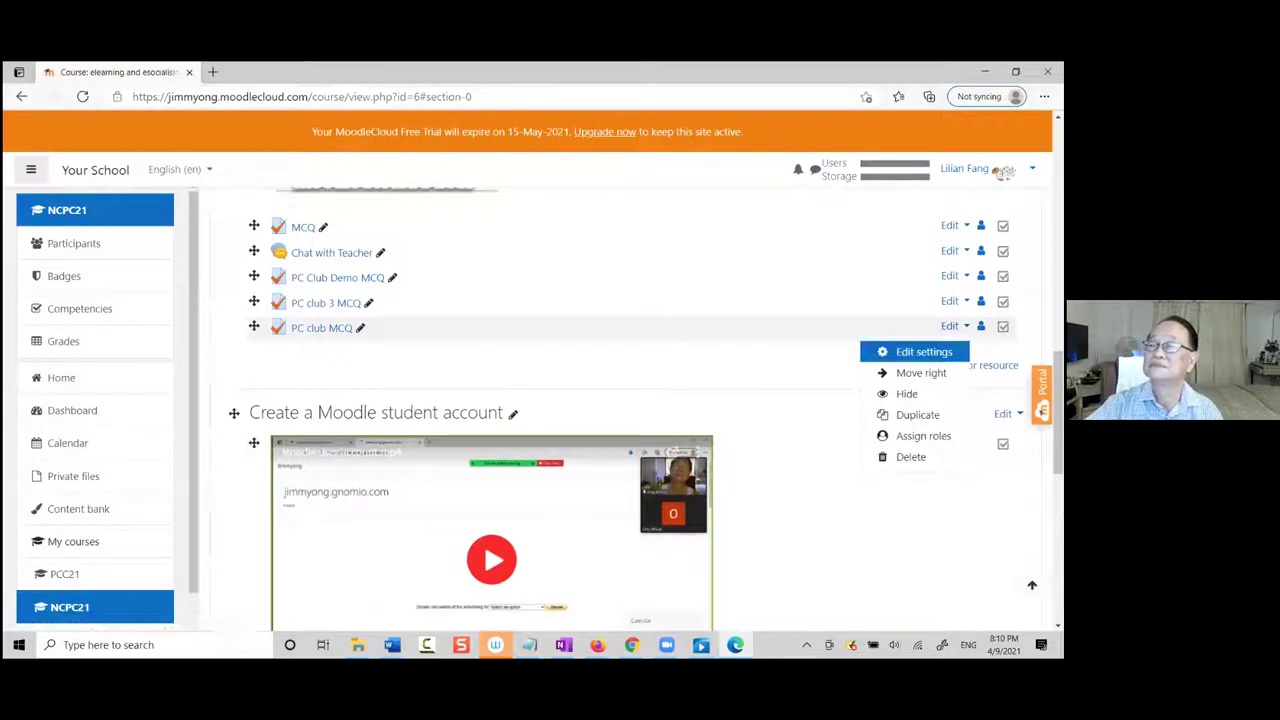
key(Return)
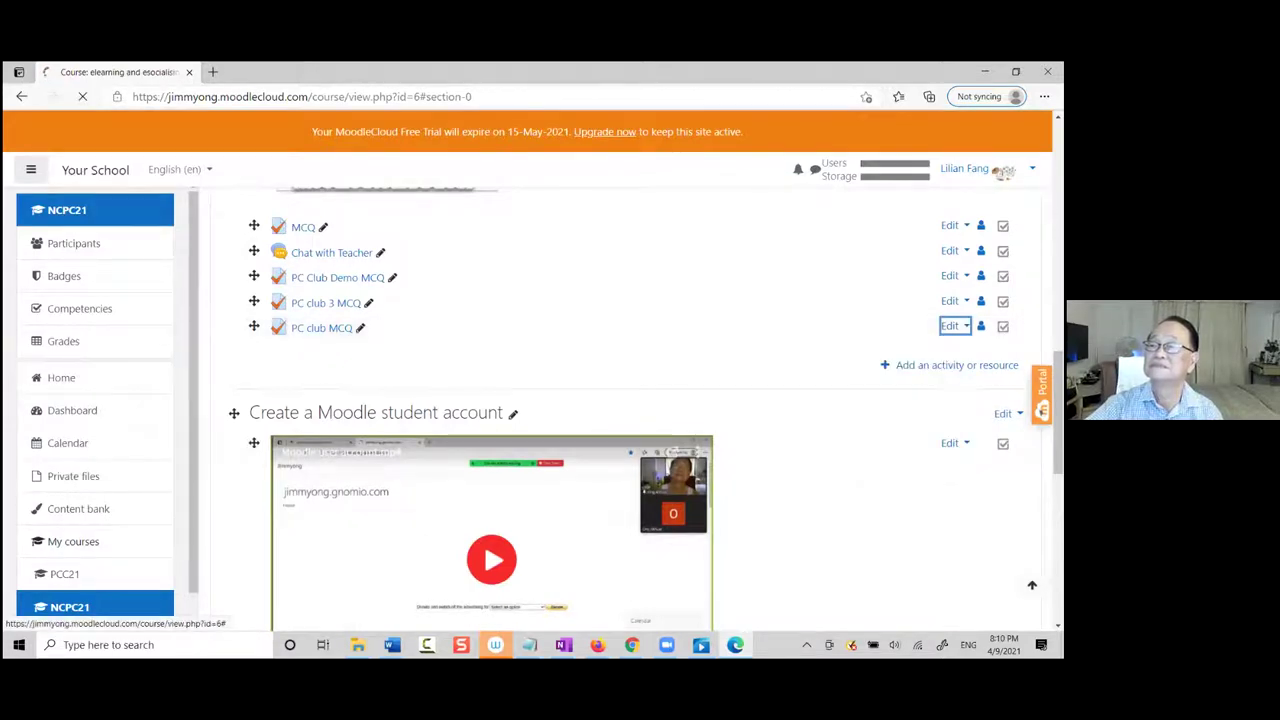
Look over the reopened quiz form's sections and close the MoodleCloud browser window
scroll(635, 410, down, 5)
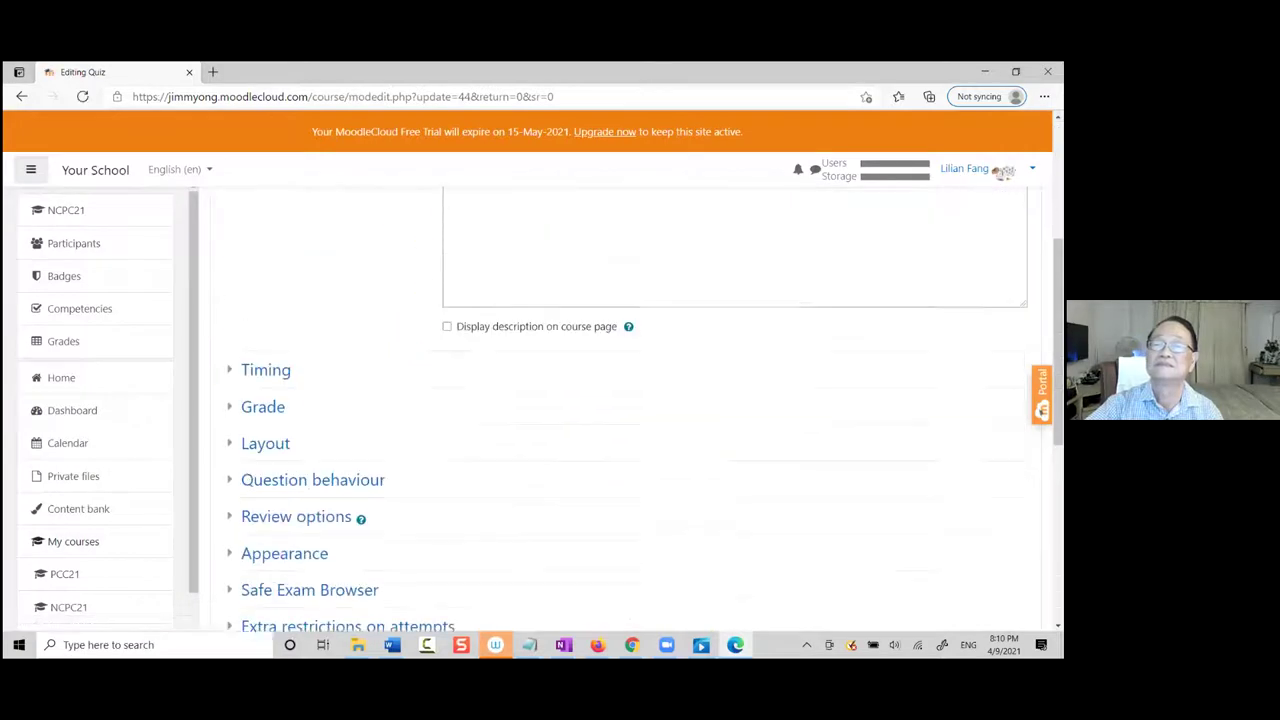
scroll(630, 408, down, 4)
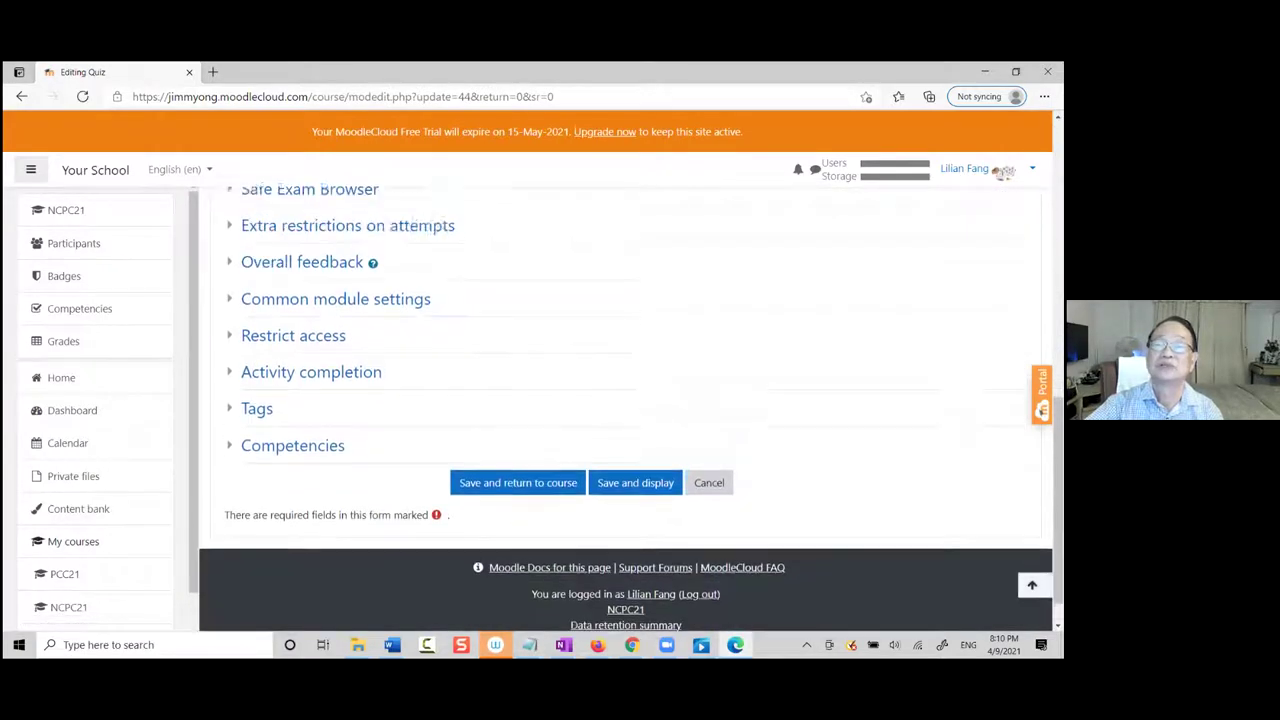
scroll(630, 408, up, 6)
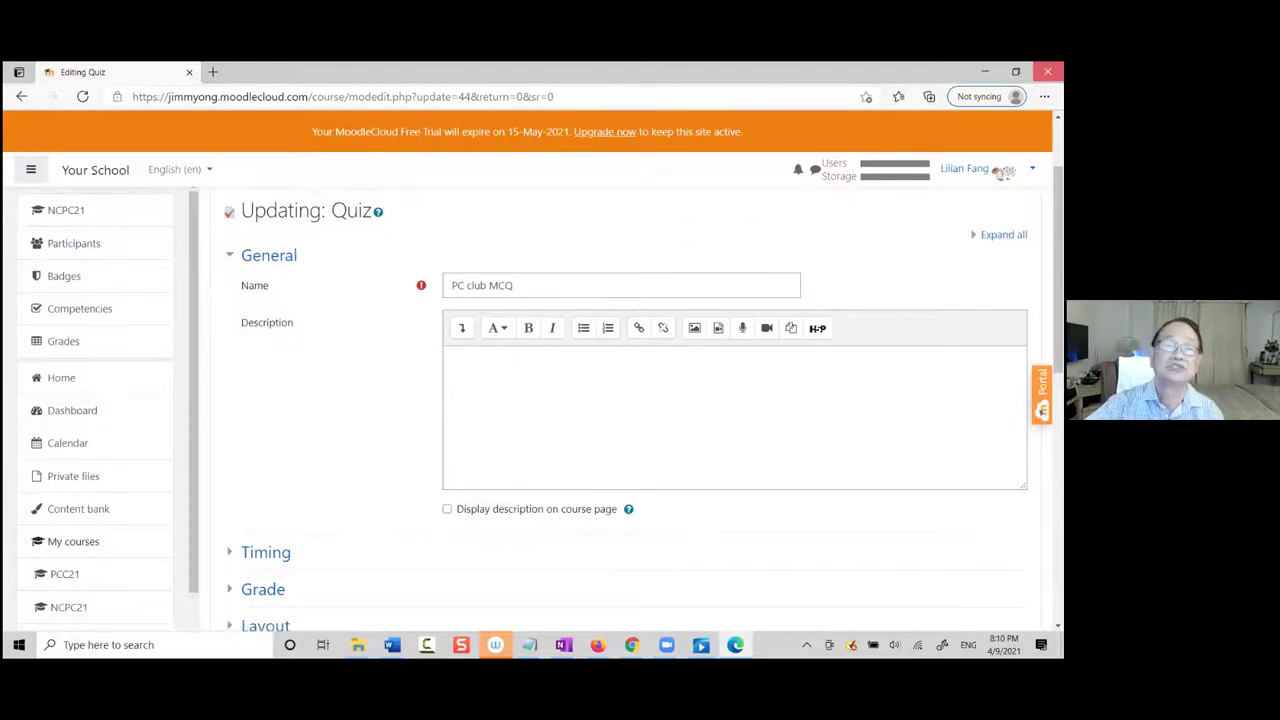
click(1047, 71)
Minimize the Elearning notes, launch Firefox from the desktop and minimize its window again
scroll(796, 484, up, 10)
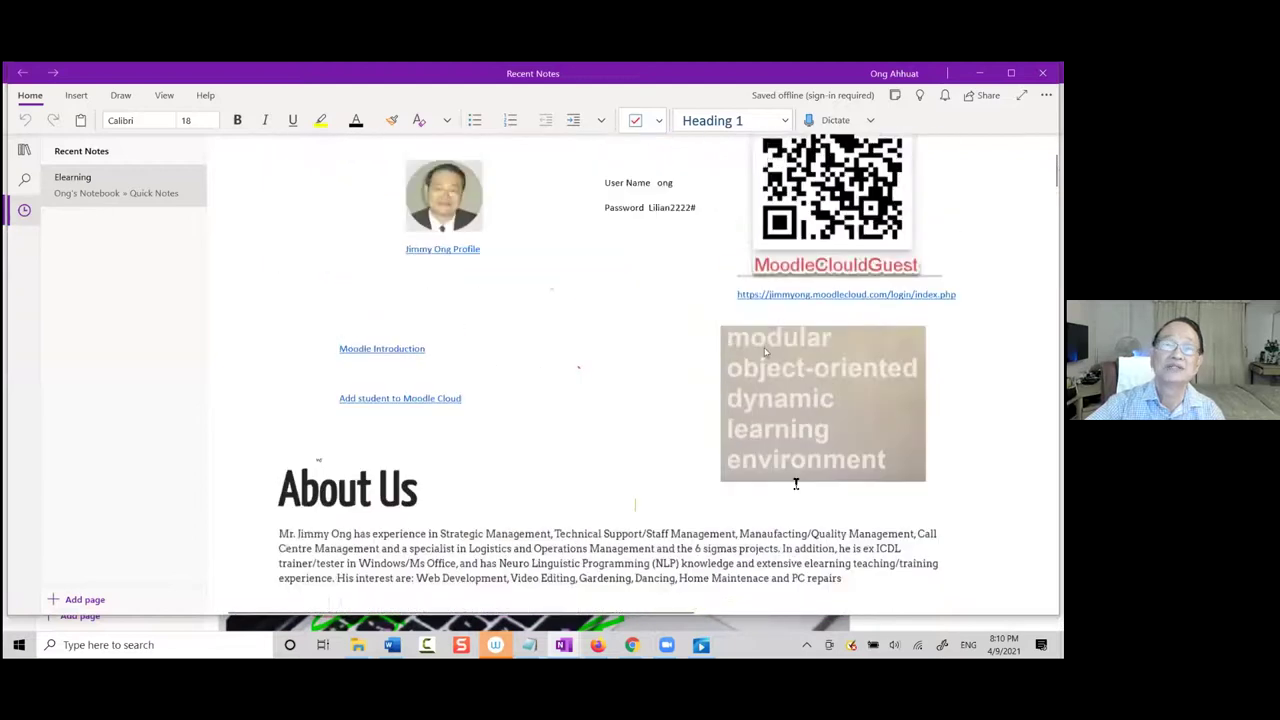
scroll(796, 484, up, 3)
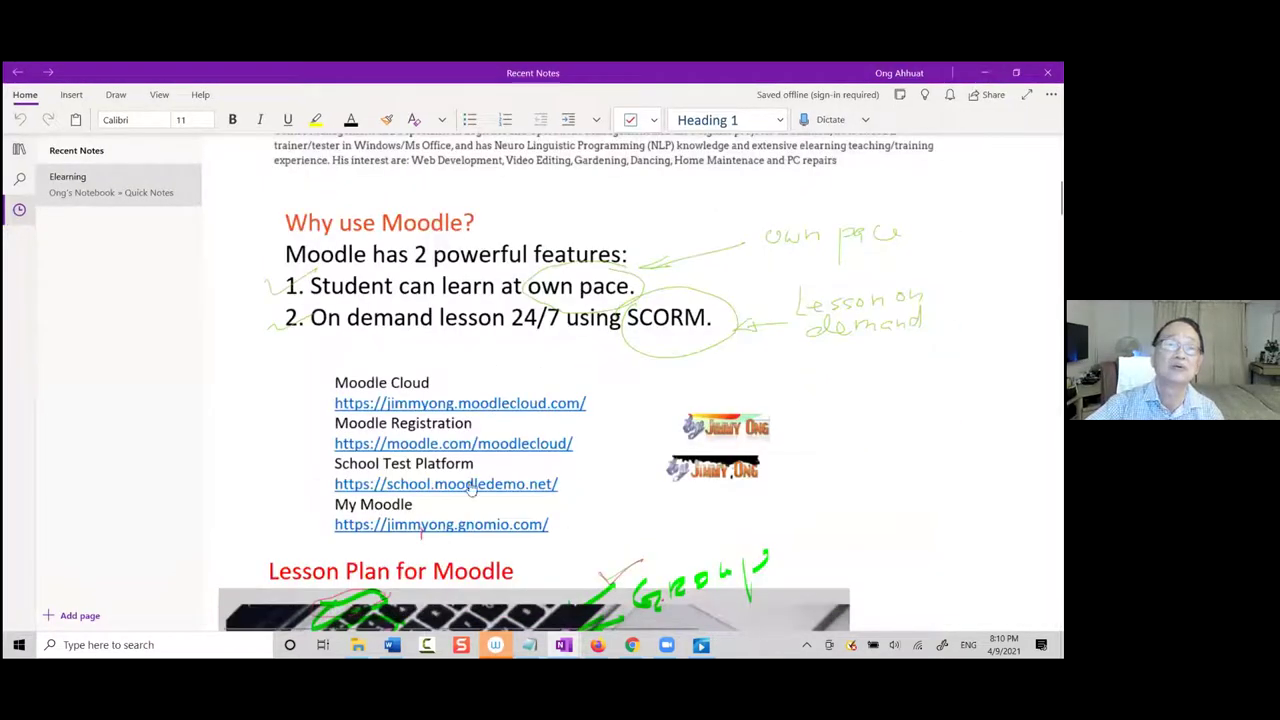
click(984, 72)
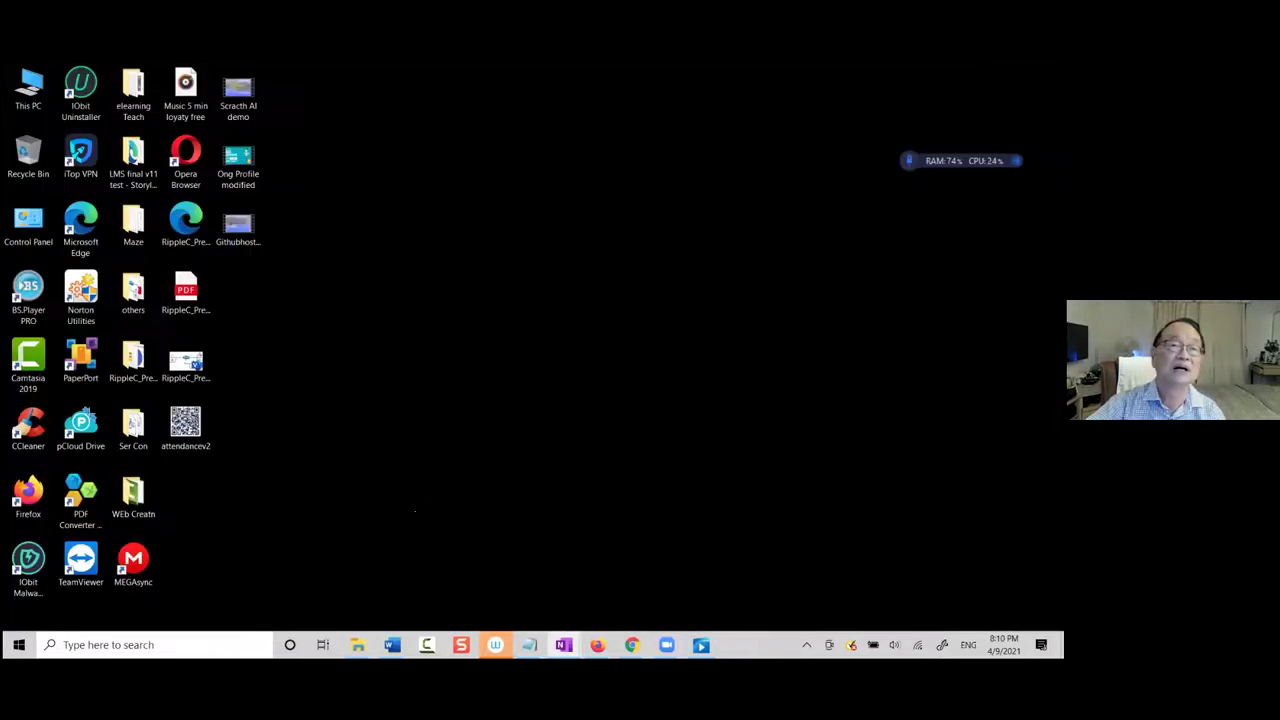
double_click(40, 495)
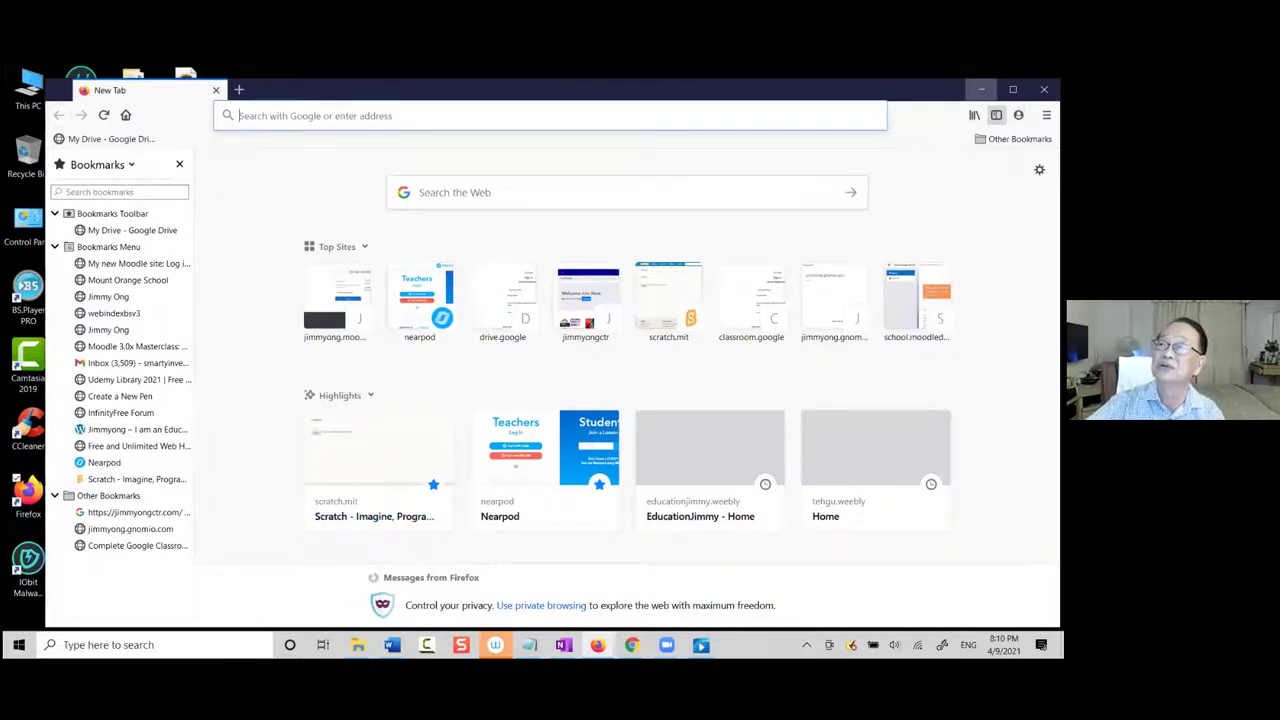
click(981, 89)
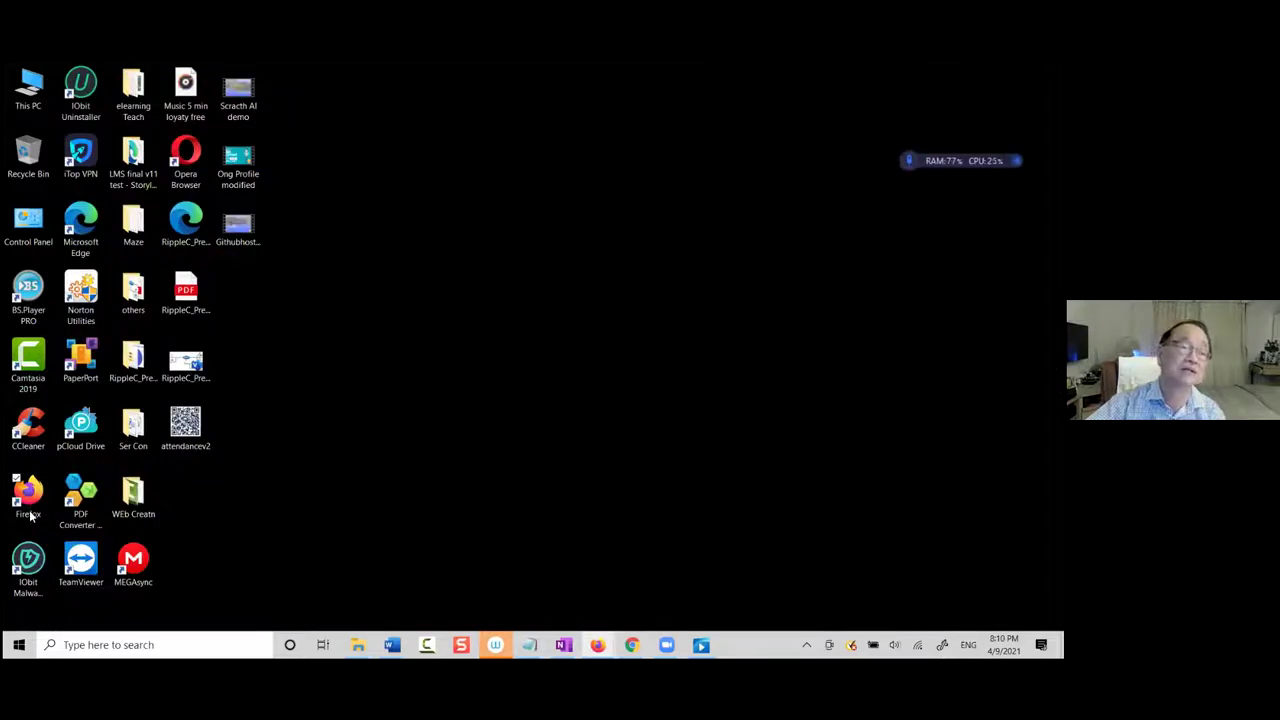
Switch back to the Elearning notes in OneNote and open the My Moodle link
click(18, 645)
scroll(265, 497, down, 5)
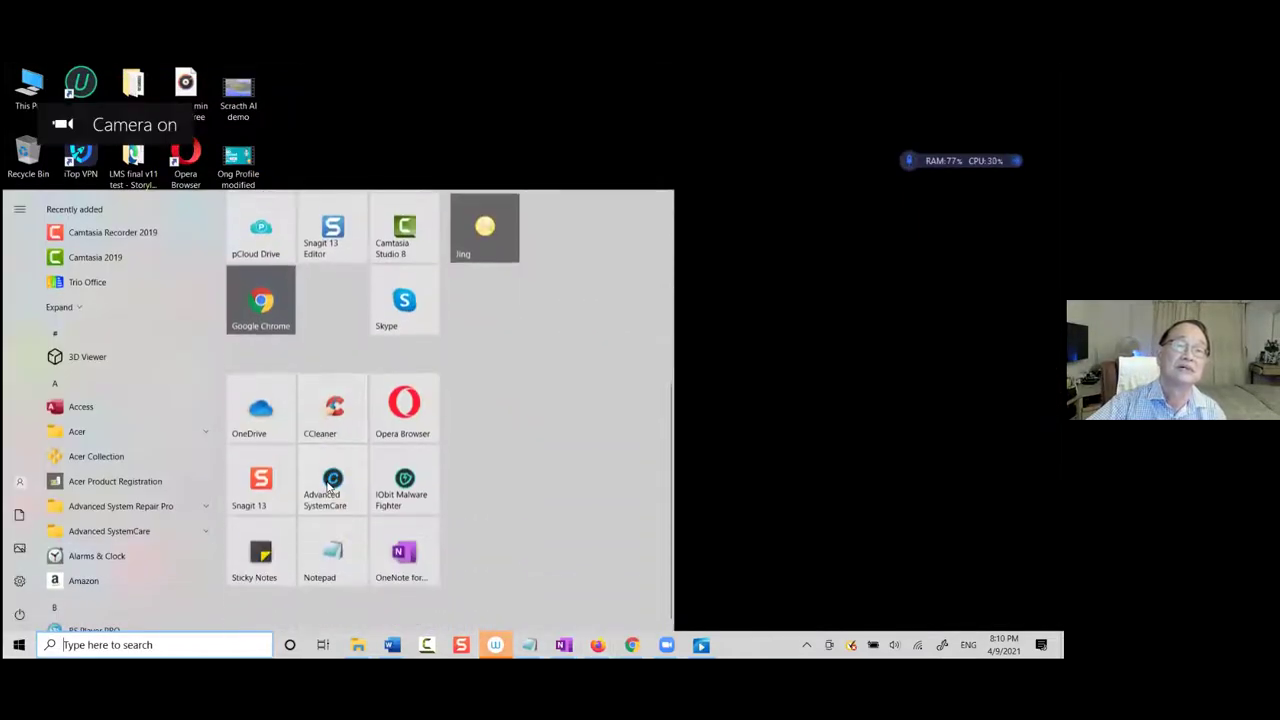
scroll(145, 518, down, 7)
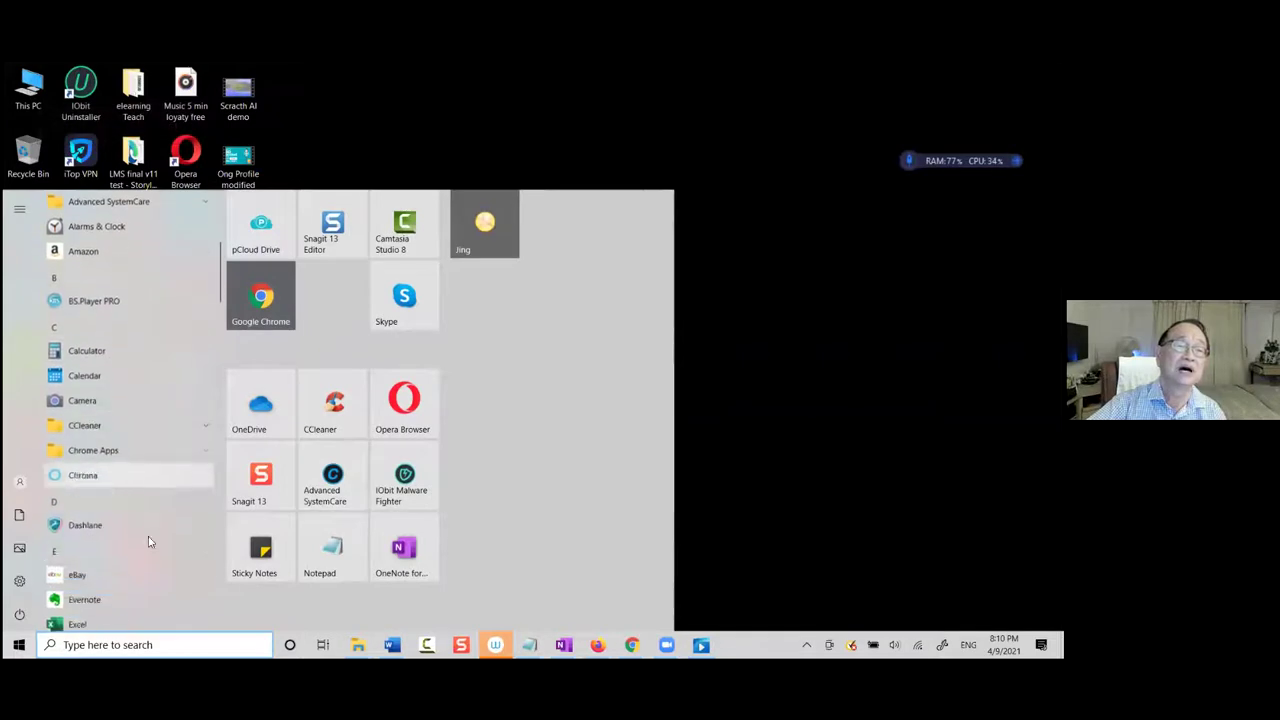
scroll(150, 518, down, 5)
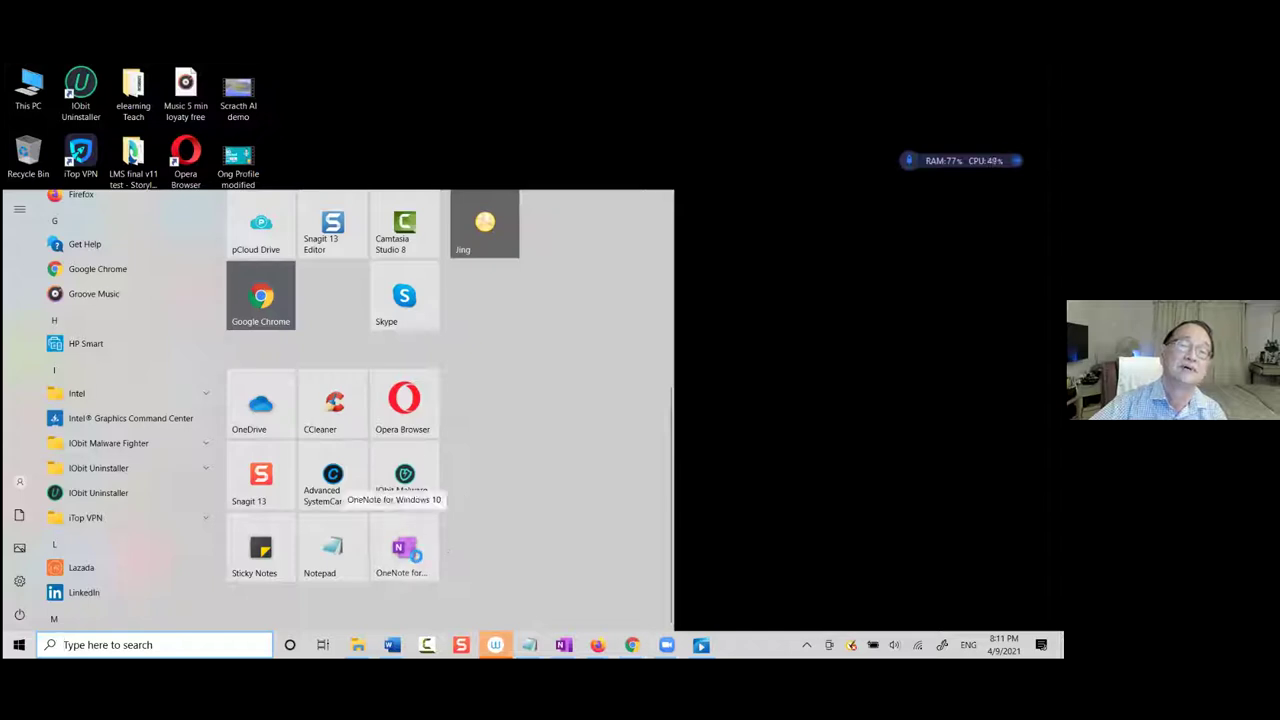
click(402, 546)
scroll(476, 466, down, 5)
scroll(478, 466, down, 1)
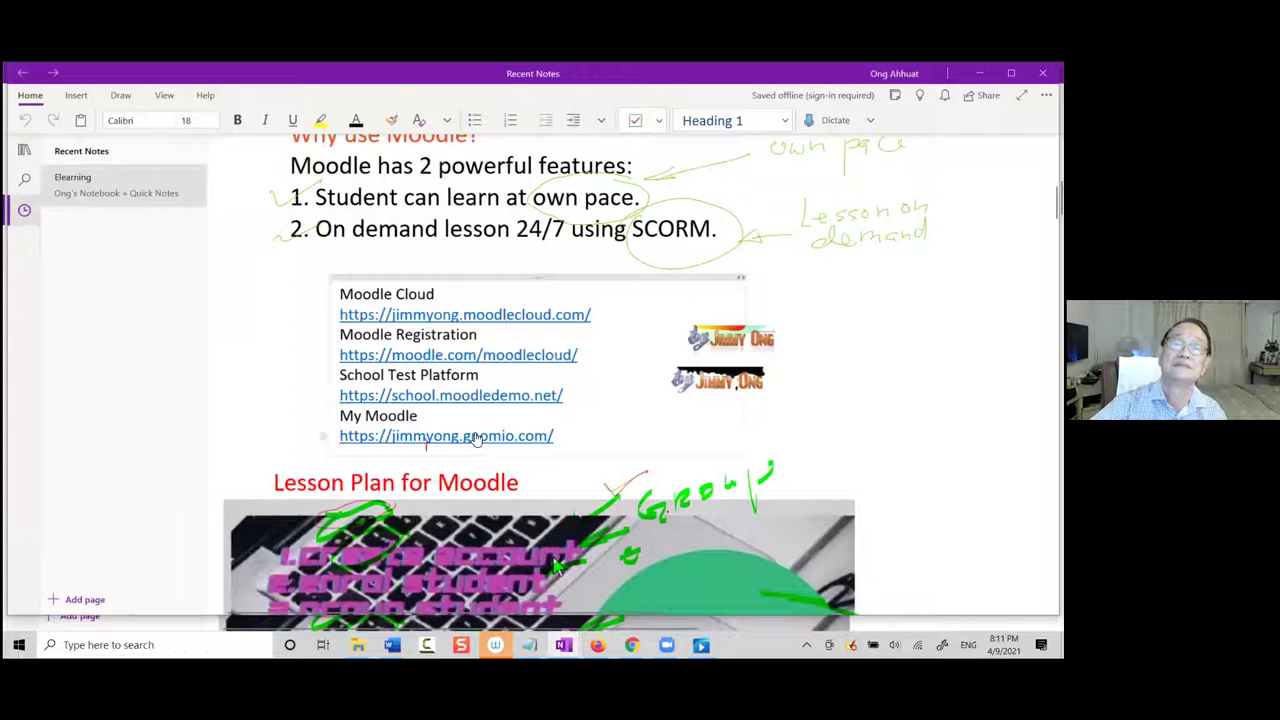
click(478, 437)
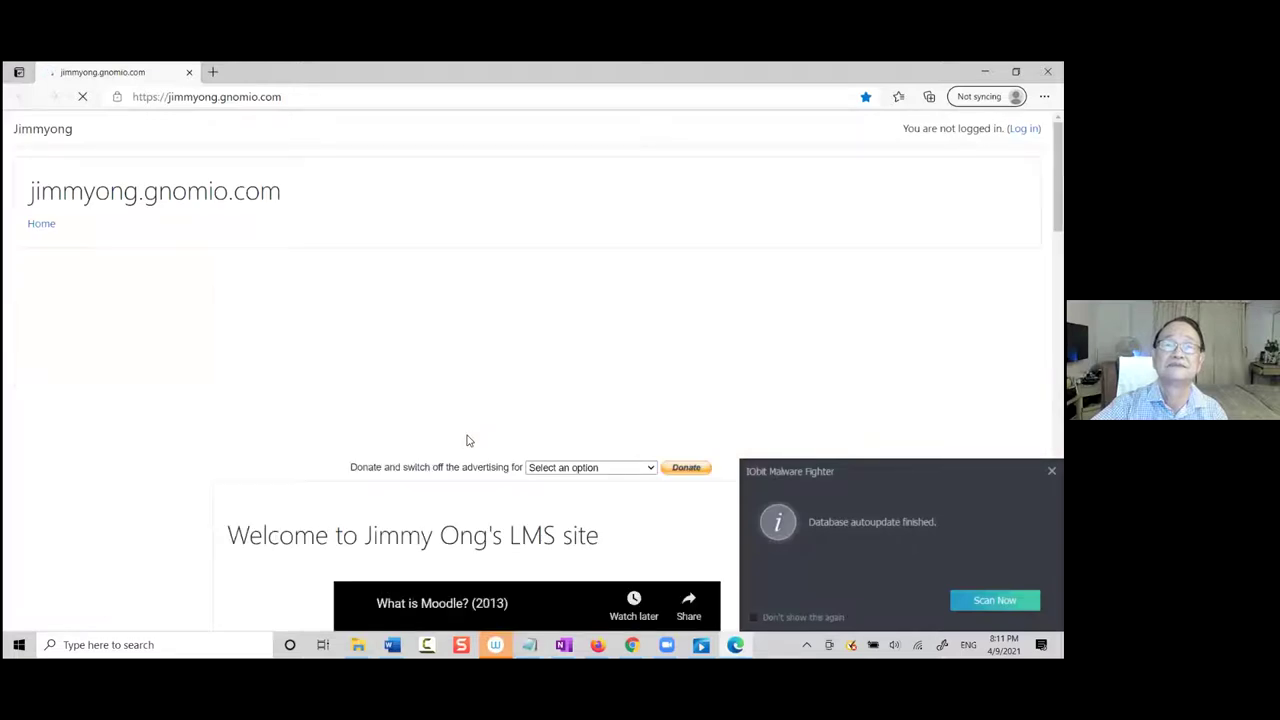
Look through the list of available courses on the My Moodle home page, down to the Course categories heading
scroll(470, 440, down, 5)
scroll(470, 440, down, 10)
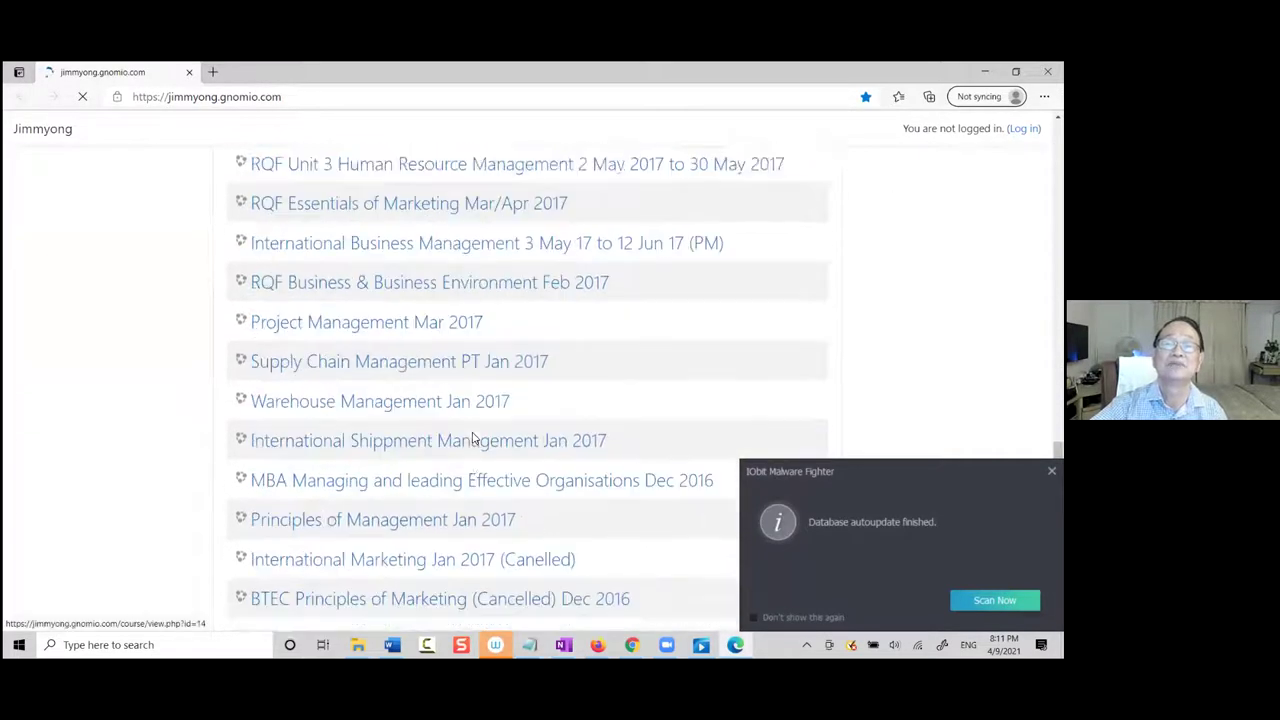
scroll(480, 435, up, 1)
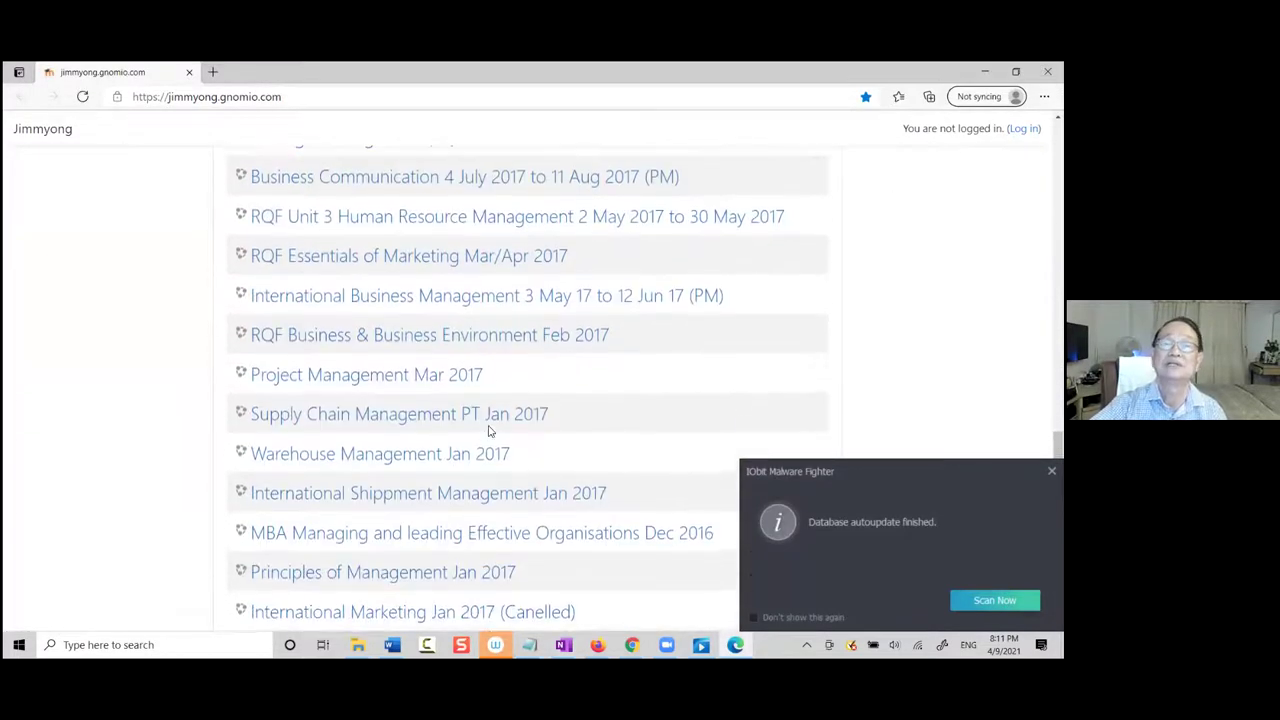
scroll(486, 432, down, 3)
scroll(488, 432, up, 3)
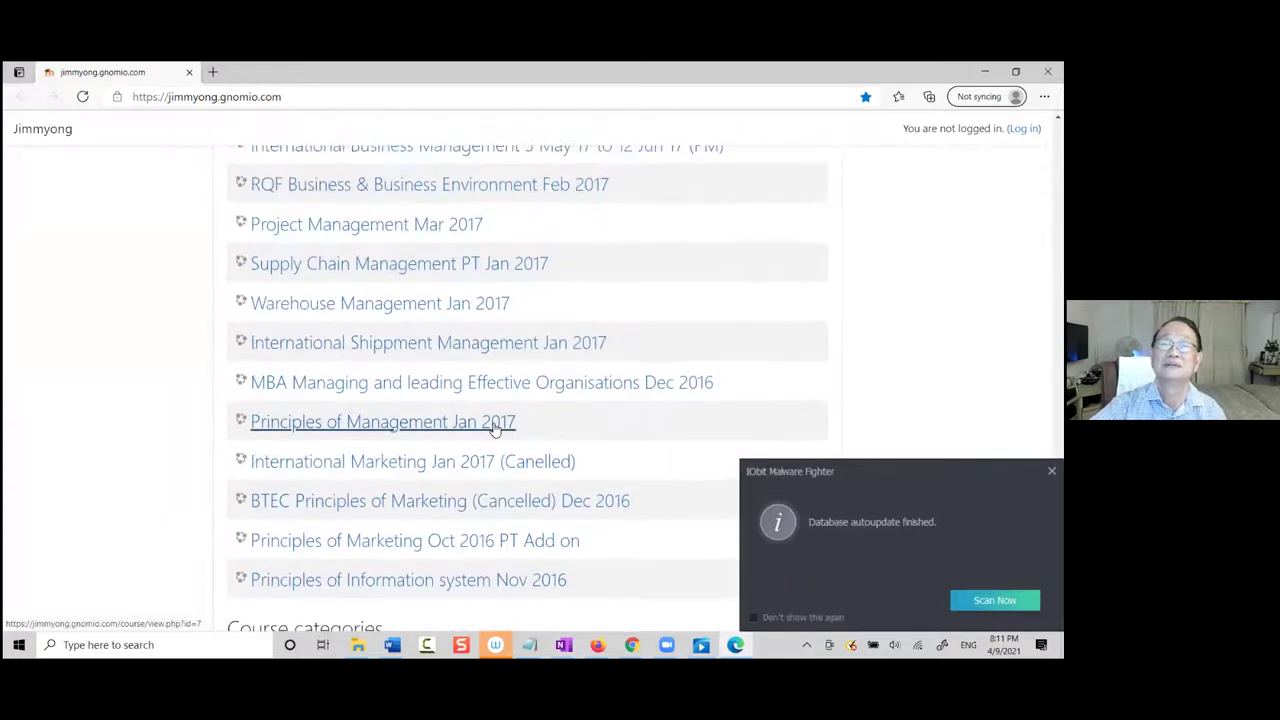
scroll(494, 428, up, 2)
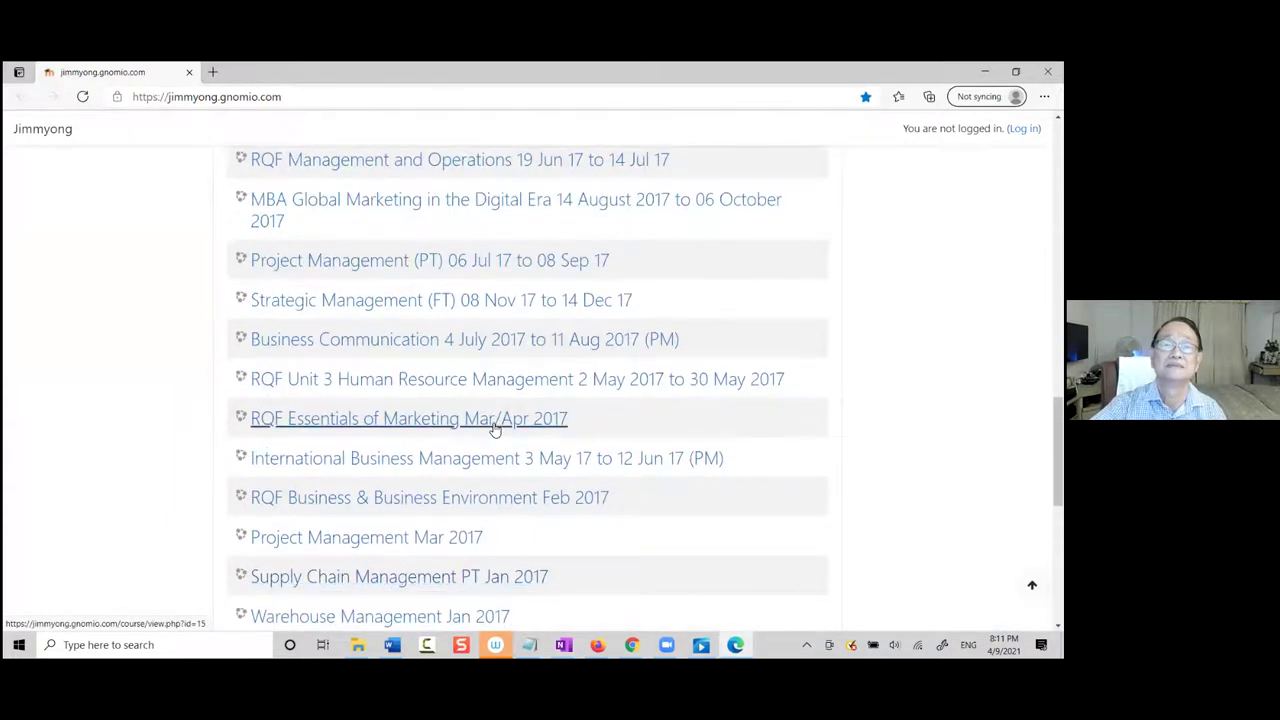
scroll(494, 428, down, 2)
scroll(493, 428, down, 1)
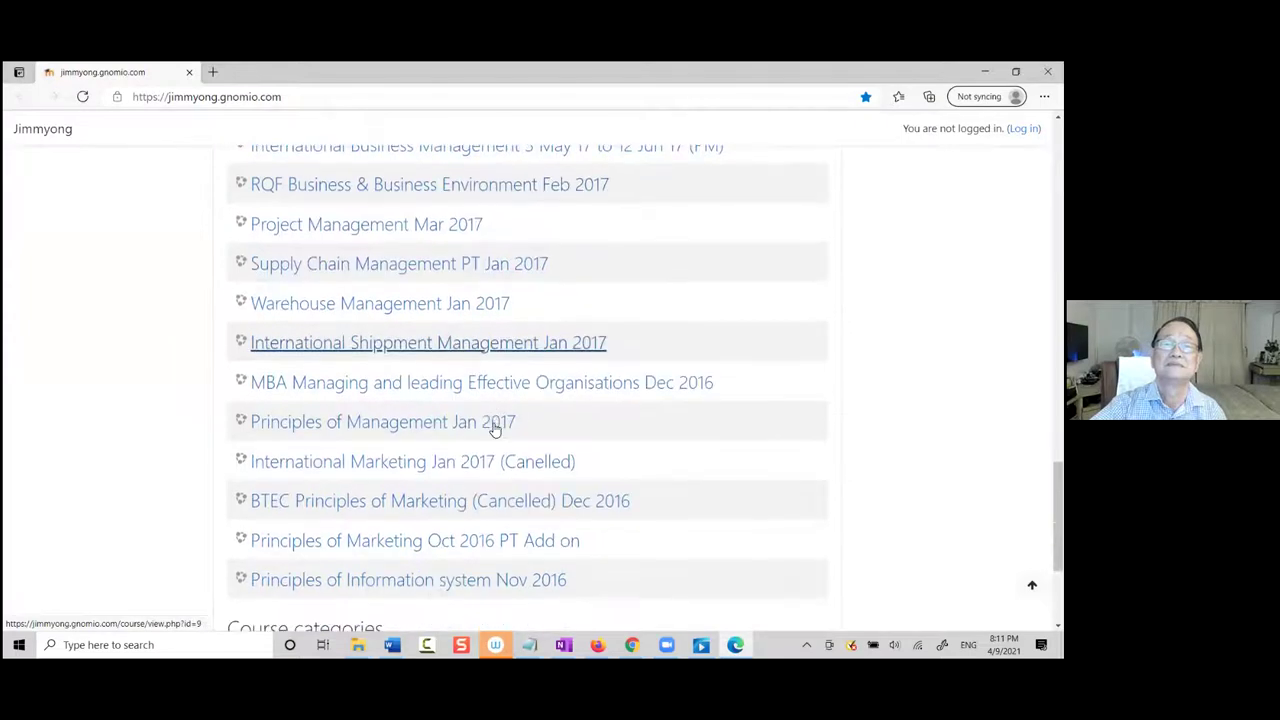
Open the MBA Managing and leading Effective Organisations Dec 2016 course, dismissing the ad and logging in with the saved admin credentials
click(503, 384)
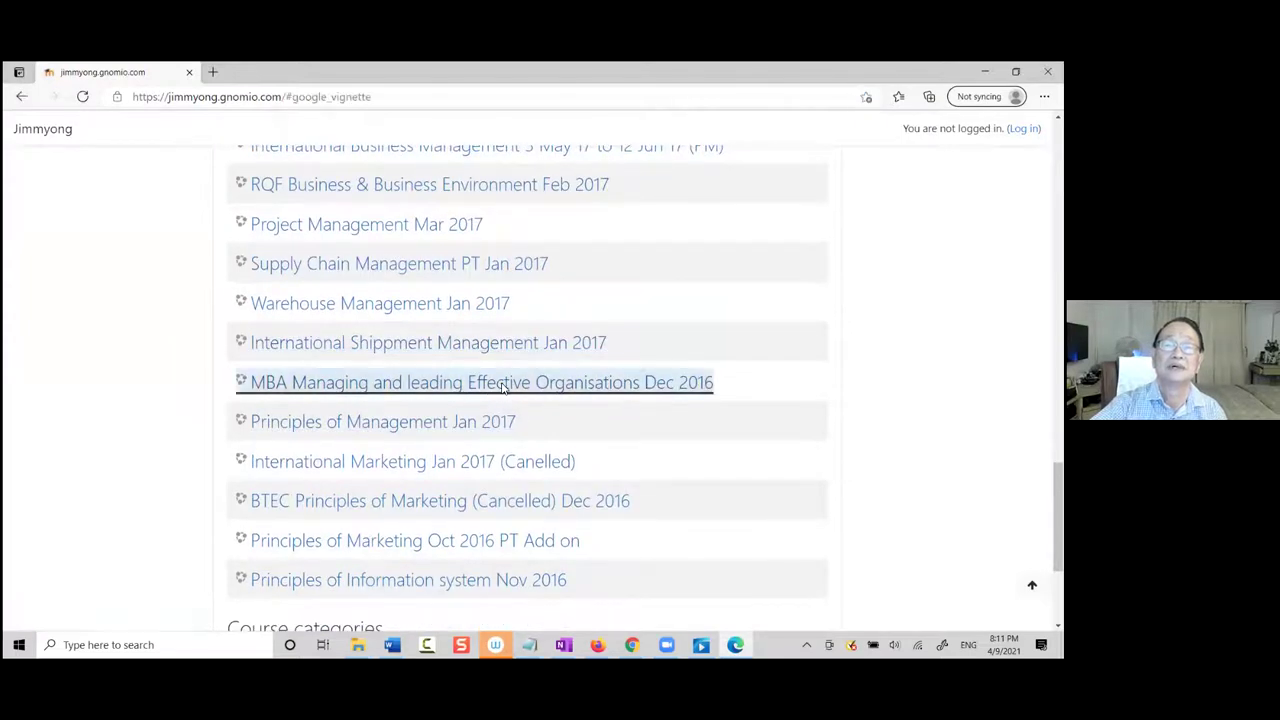
click(473, 478)
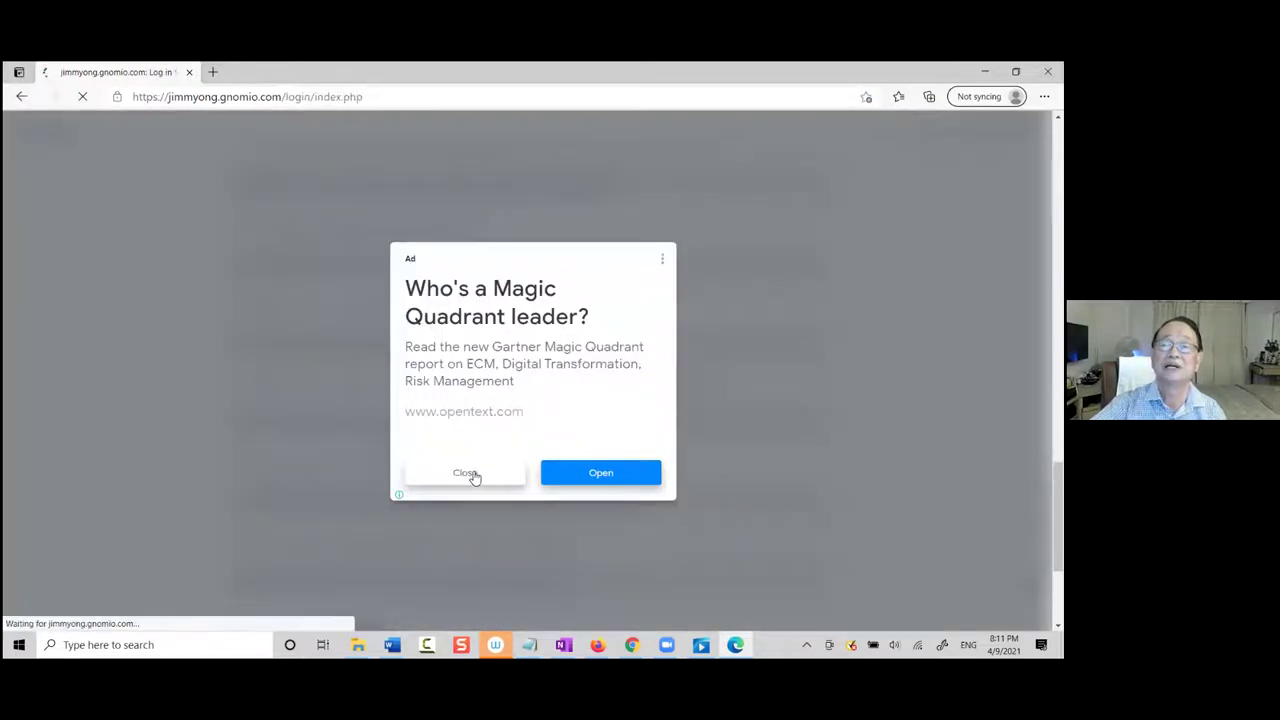
click(444, 345)
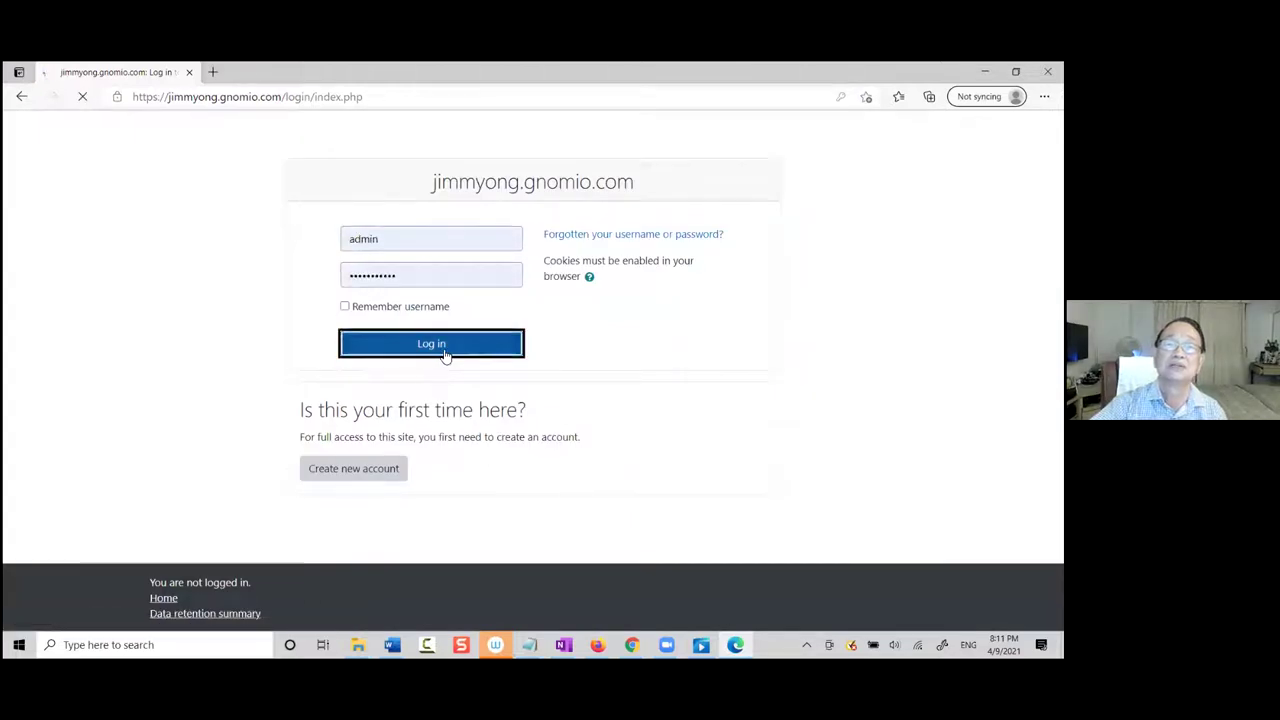
scroll(494, 423, down, 6)
scroll(503, 423, down, 10)
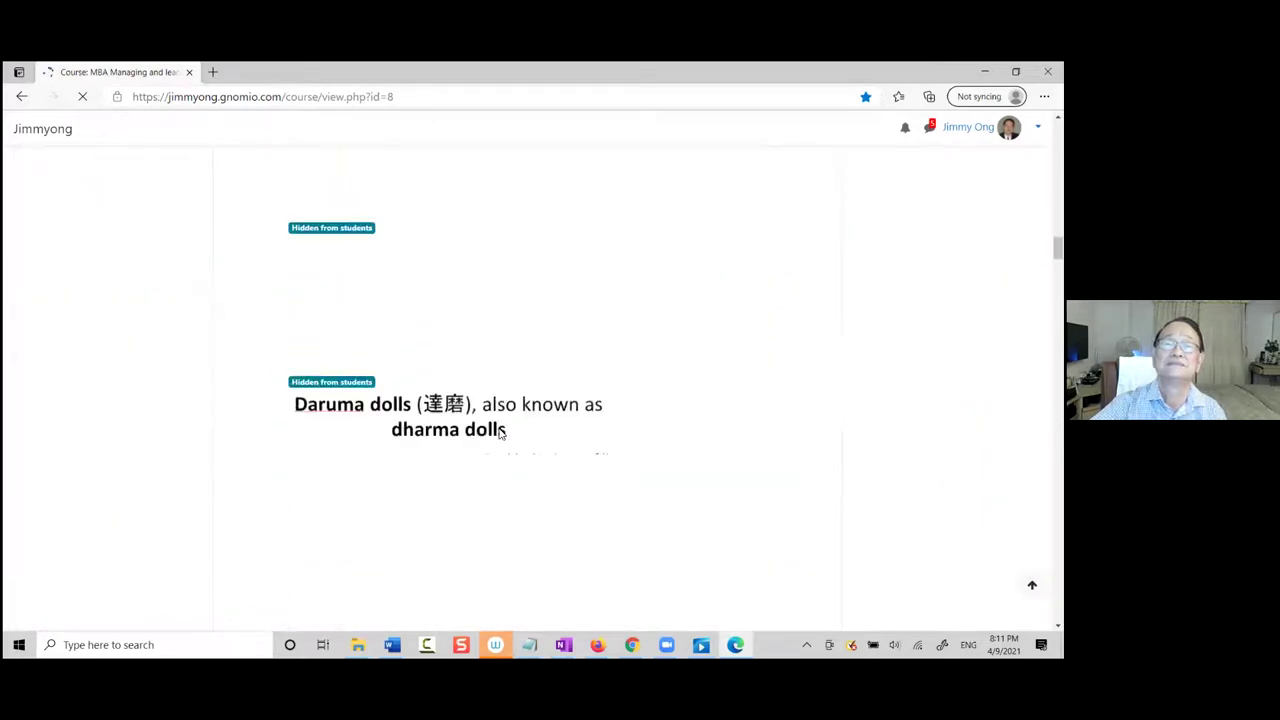
Look over the schedule changes and the discussion and assignment tracking tables near the start of the MBA course page
scroll(521, 415, up, 8)
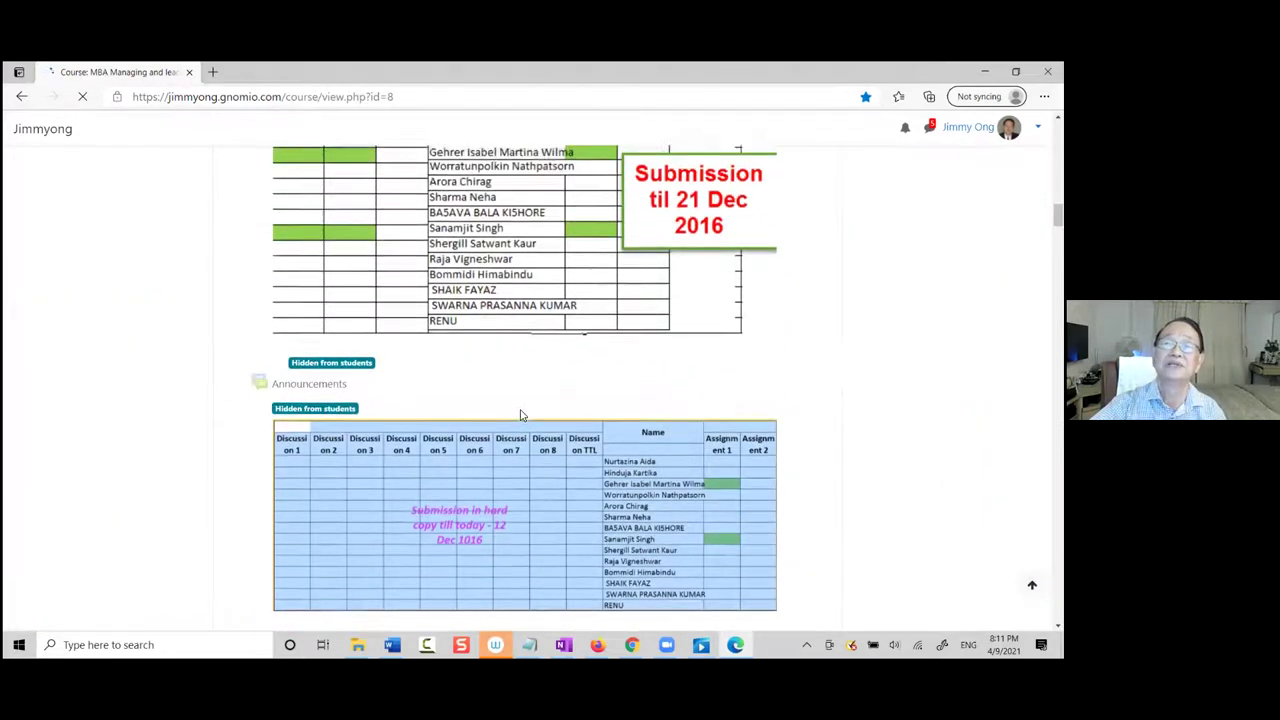
scroll(521, 415, up, 3)
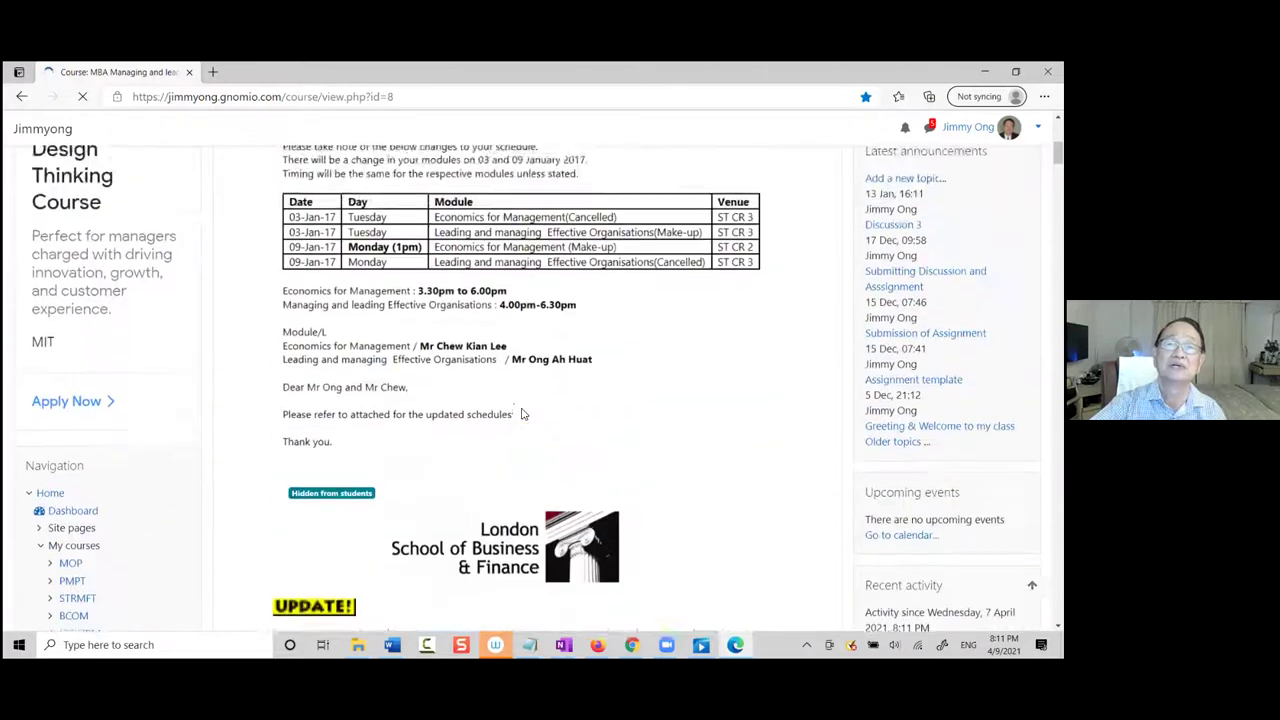
scroll(524, 413, down, 4)
scroll(527, 413, down, 4)
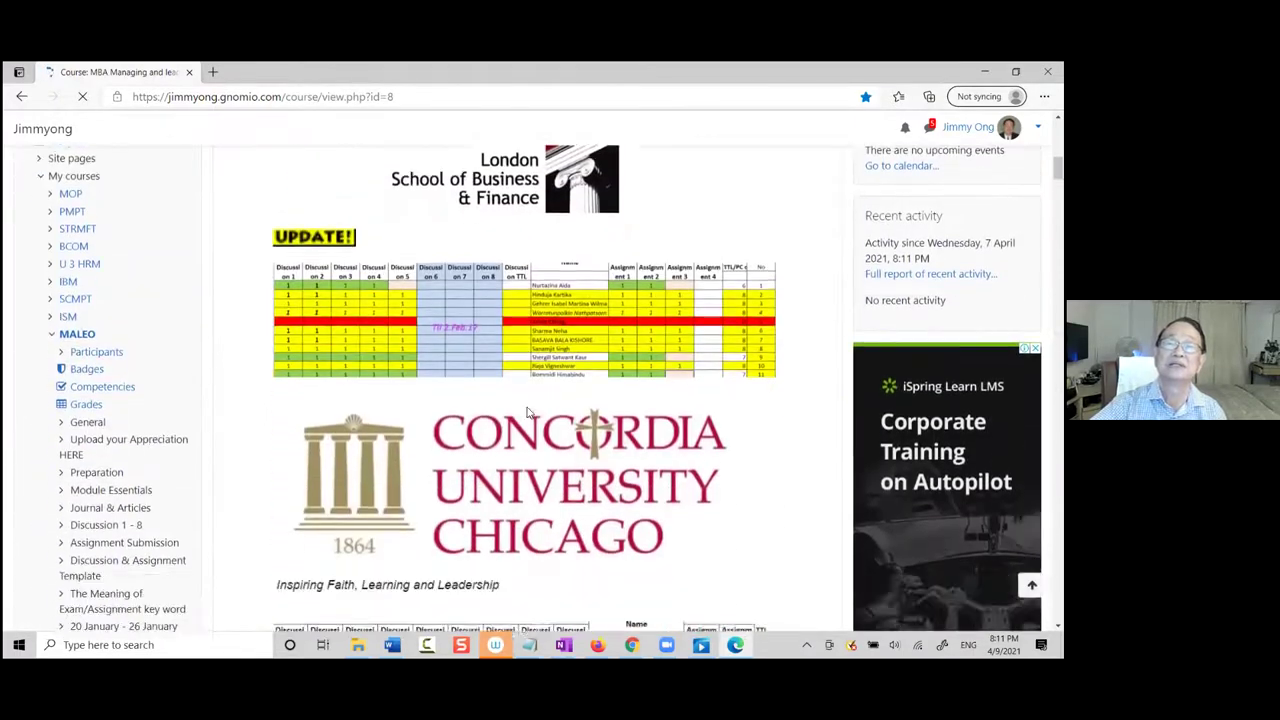
scroll(480, 400, up, 4)
scroll(437, 387, down, 2)
scroll(437, 387, down, 7)
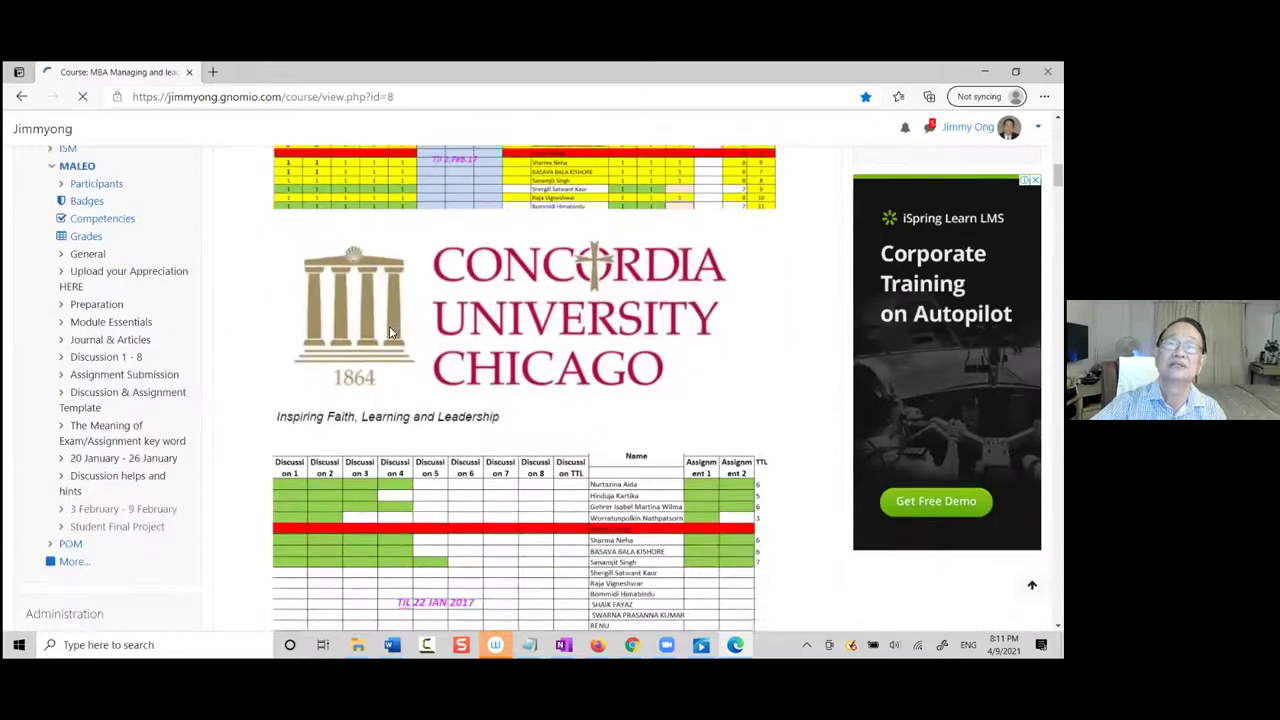
Look through the MBA course page's teaching slides, class date table and hidden web resources
scroll(437, 386, down, 10)
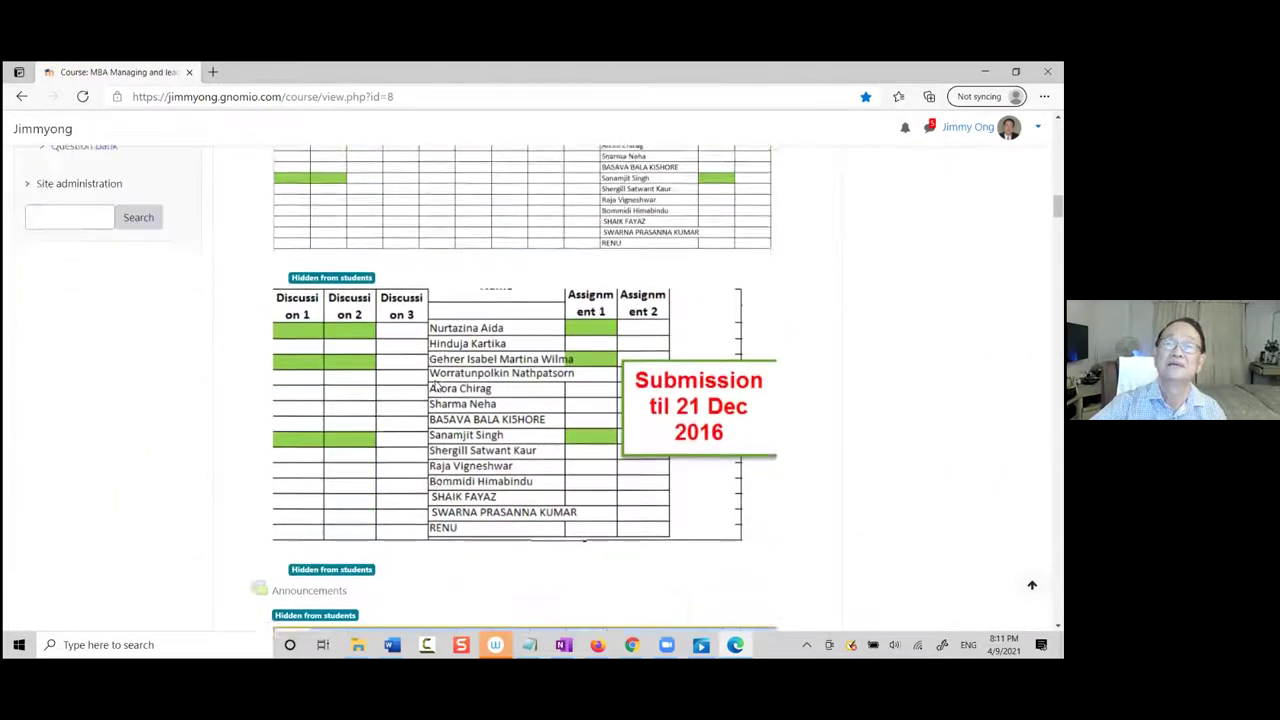
scroll(437, 386, down, 6)
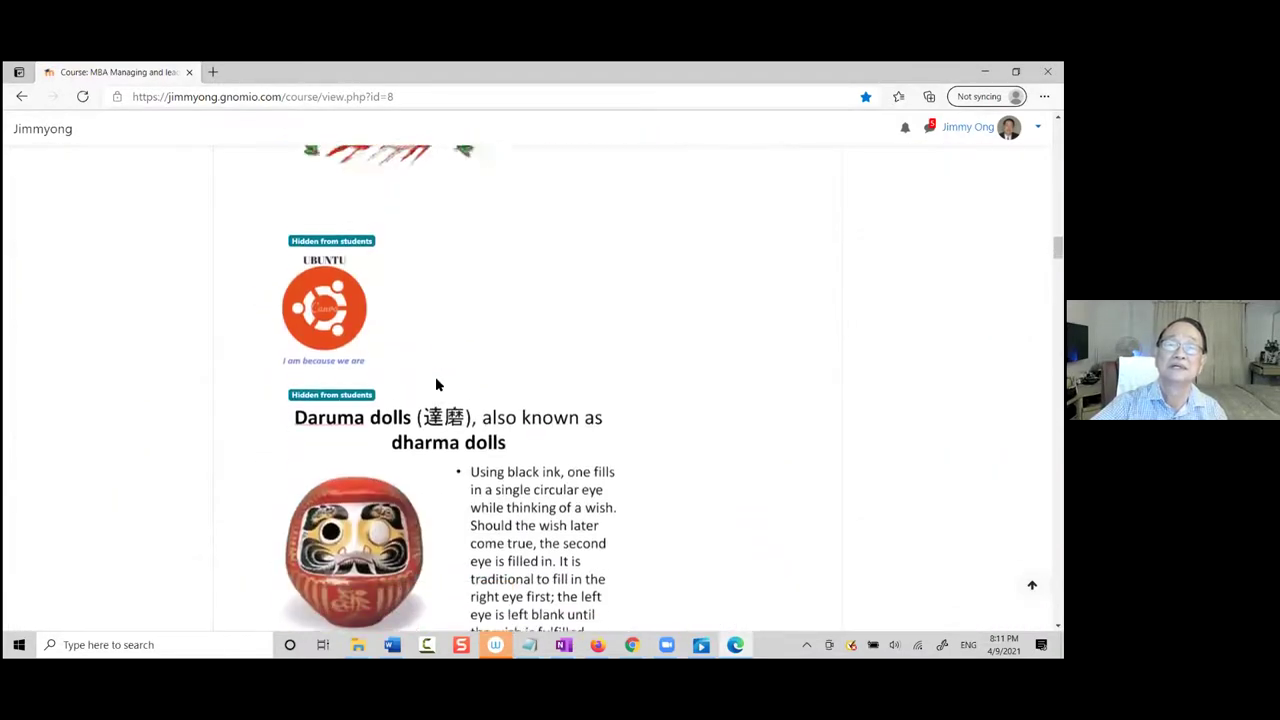
scroll(438, 387, down, 10)
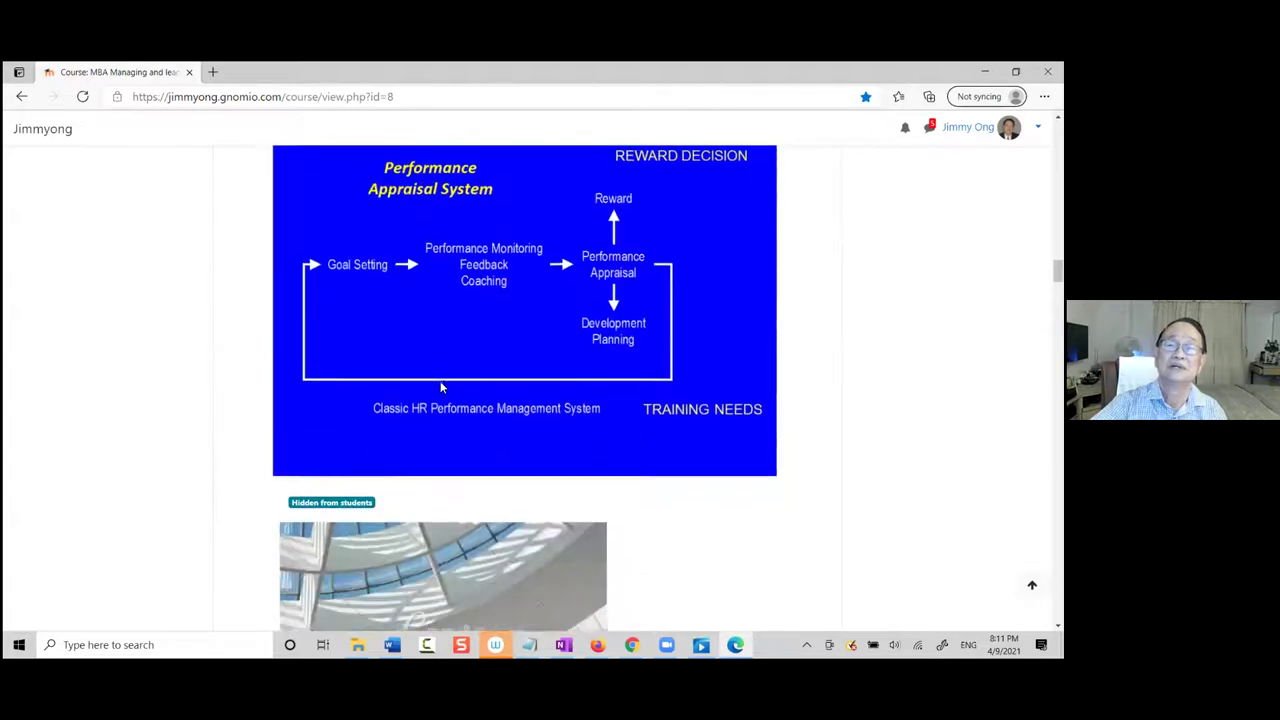
scroll(447, 387, down, 10)
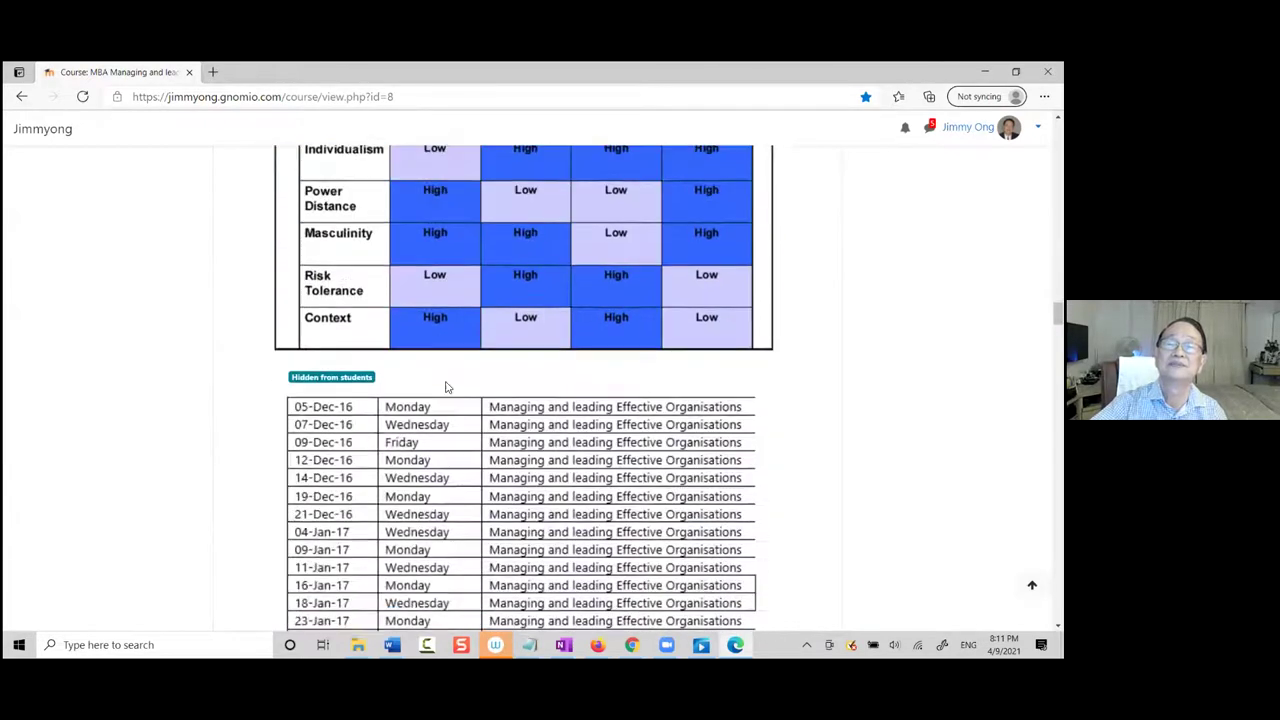
scroll(447, 387, down, 10)
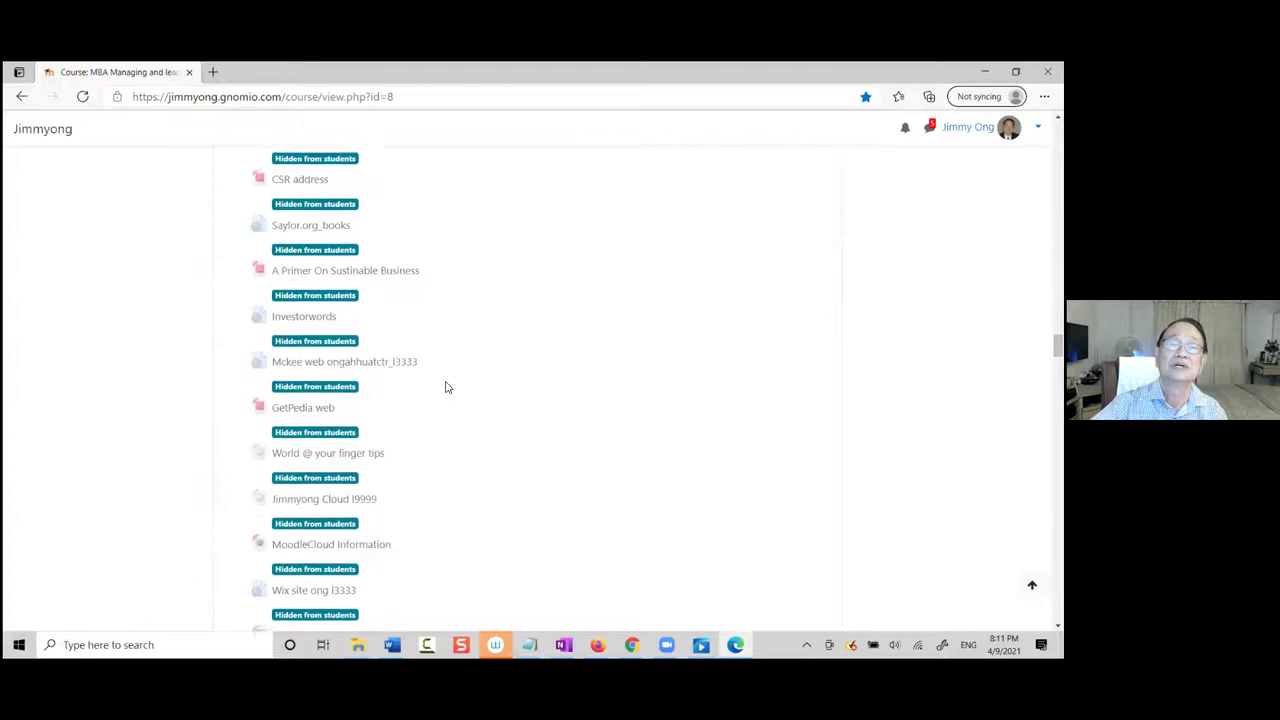
Look through the MBA course's Assignments table, Module Essentials and Journal & Articles readings
scroll(447, 387, down, 3)
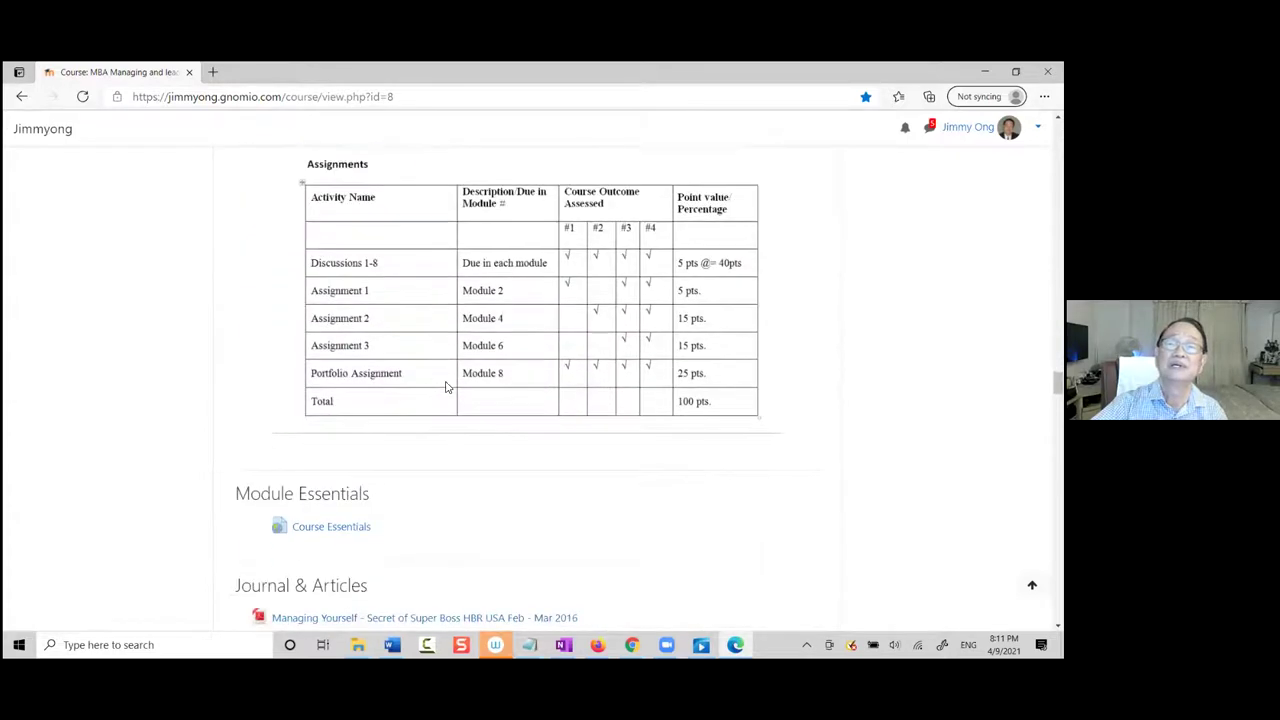
scroll(440, 400, down, 6)
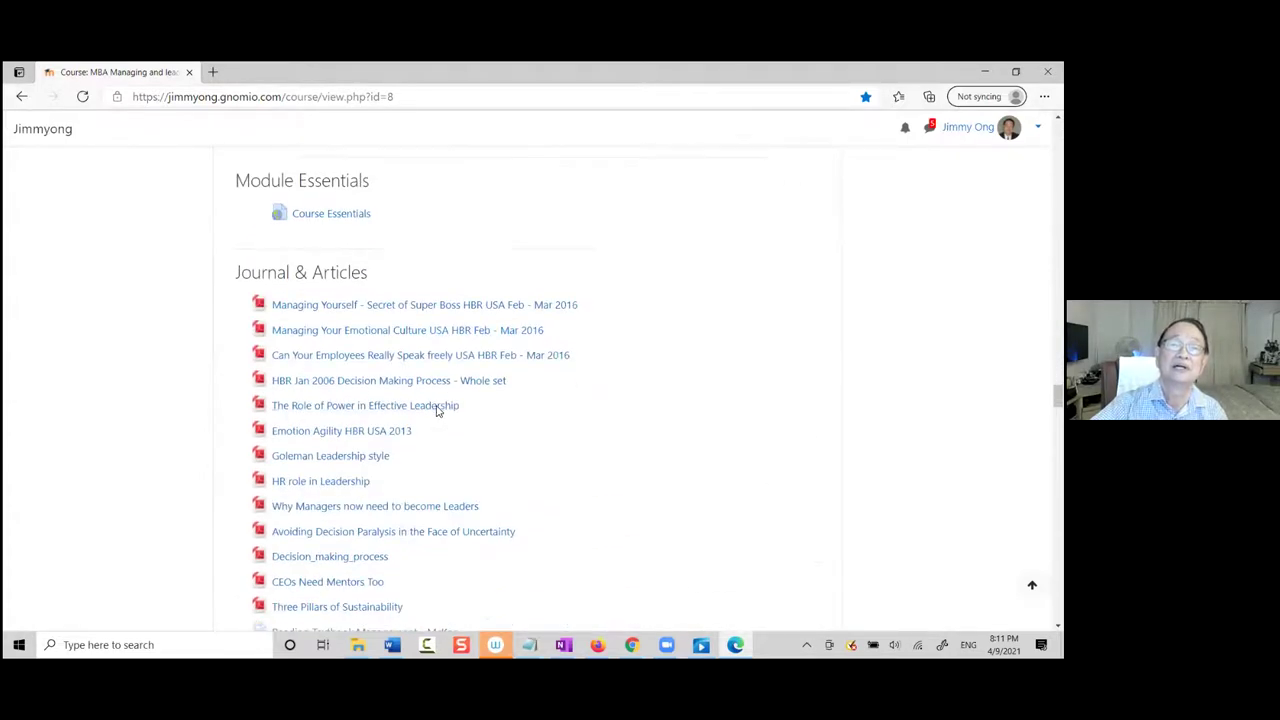
scroll(438, 412, up, 2)
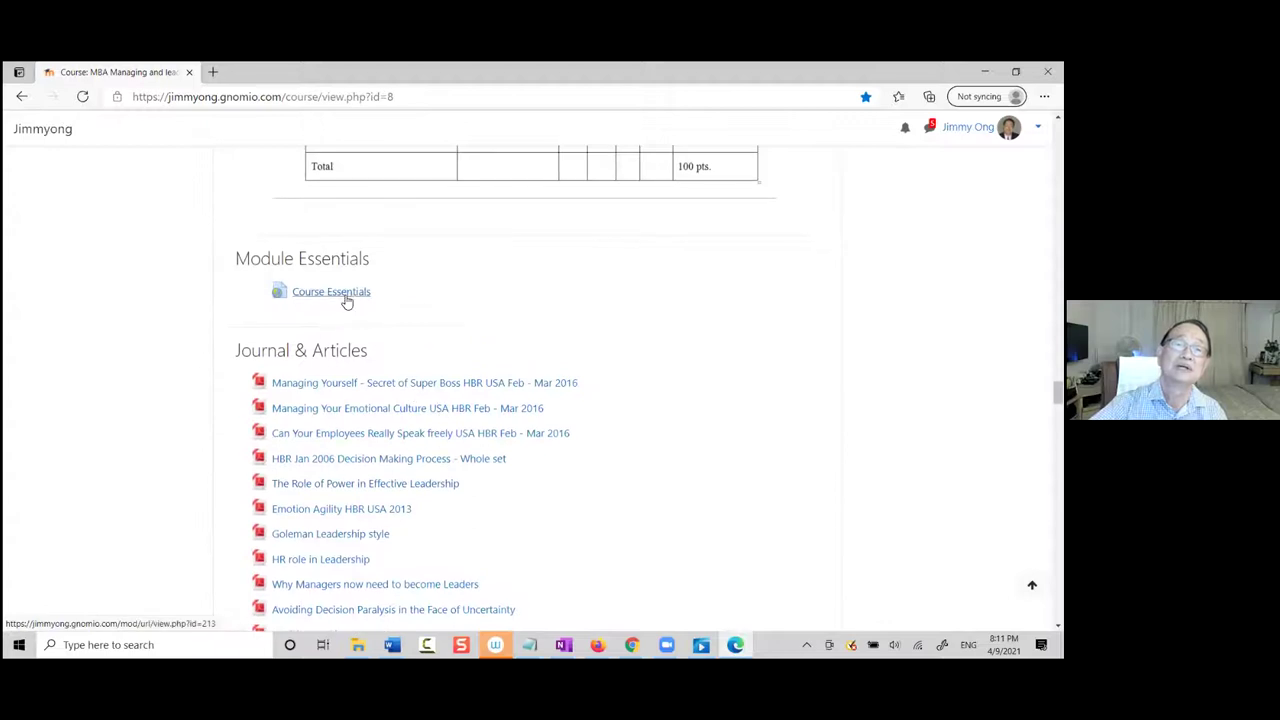
scroll(417, 367, down, 3)
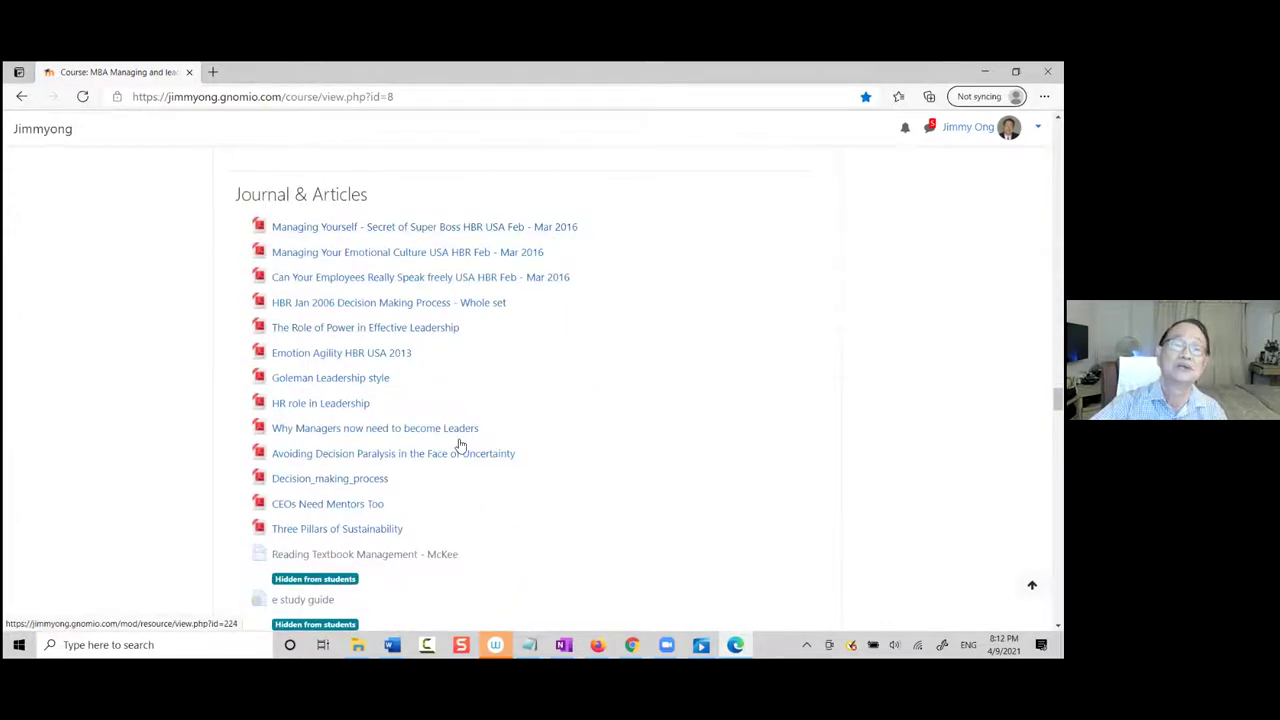
scroll(446, 471, down, 15)
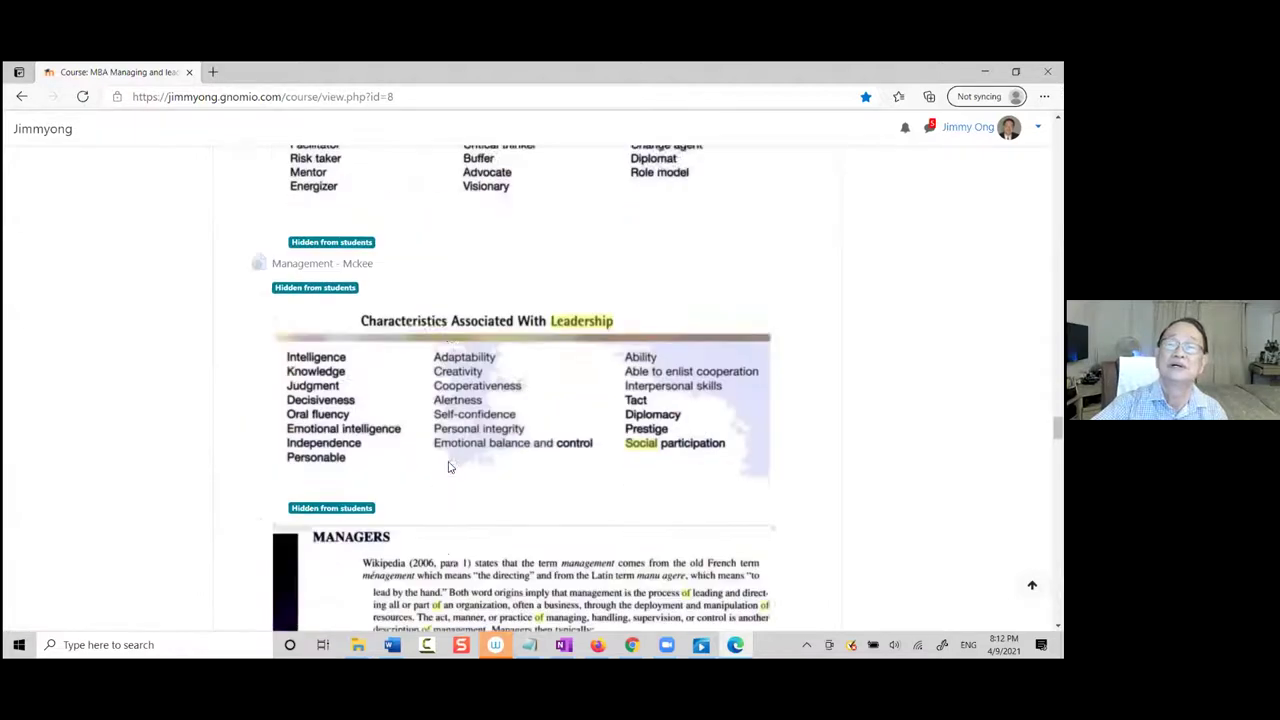
scroll(449, 467, down, 15)
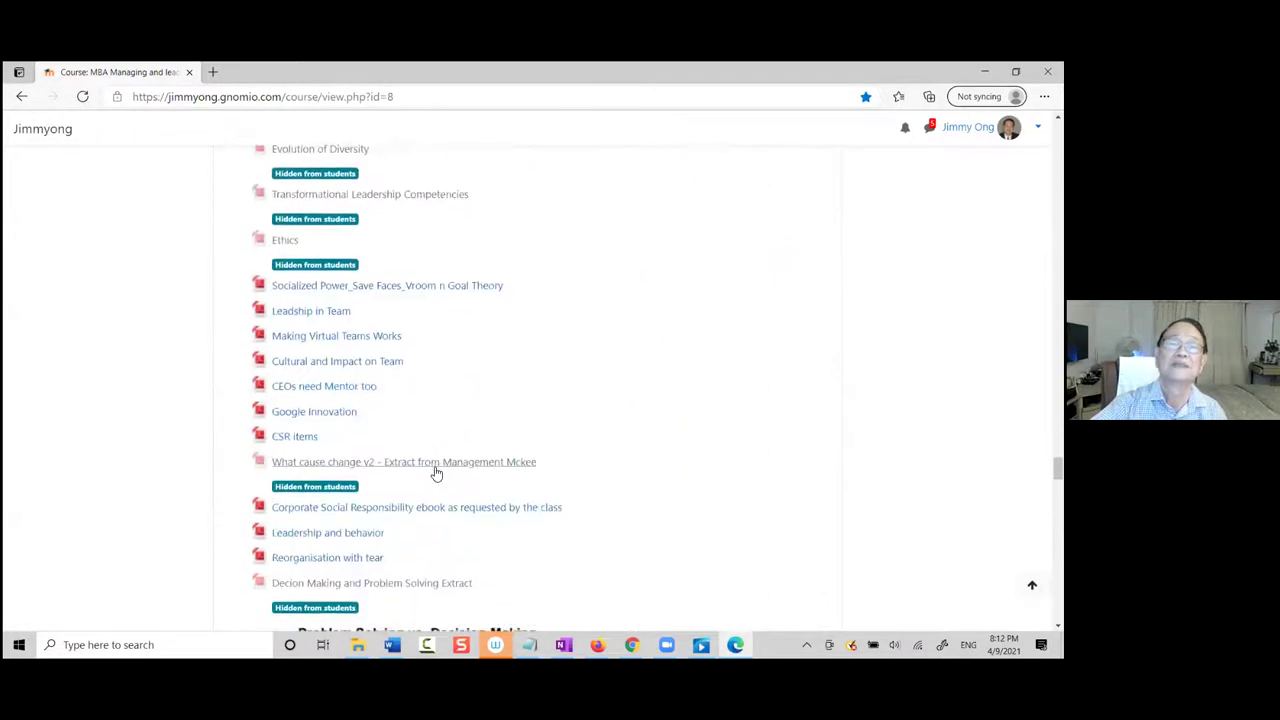
scroll(440, 468, up, 4)
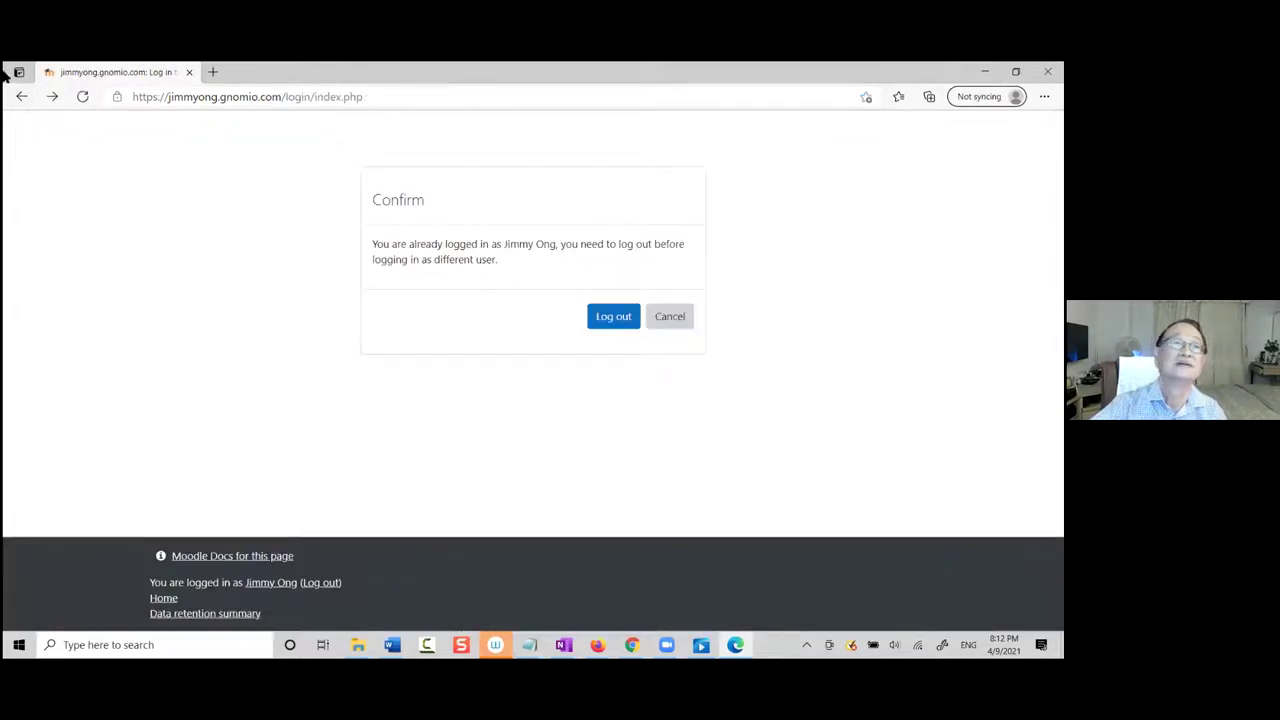
Return to the site's course list, open Principles of Marketing Oct 2016 PT Add on and look through its content
click(22, 100)
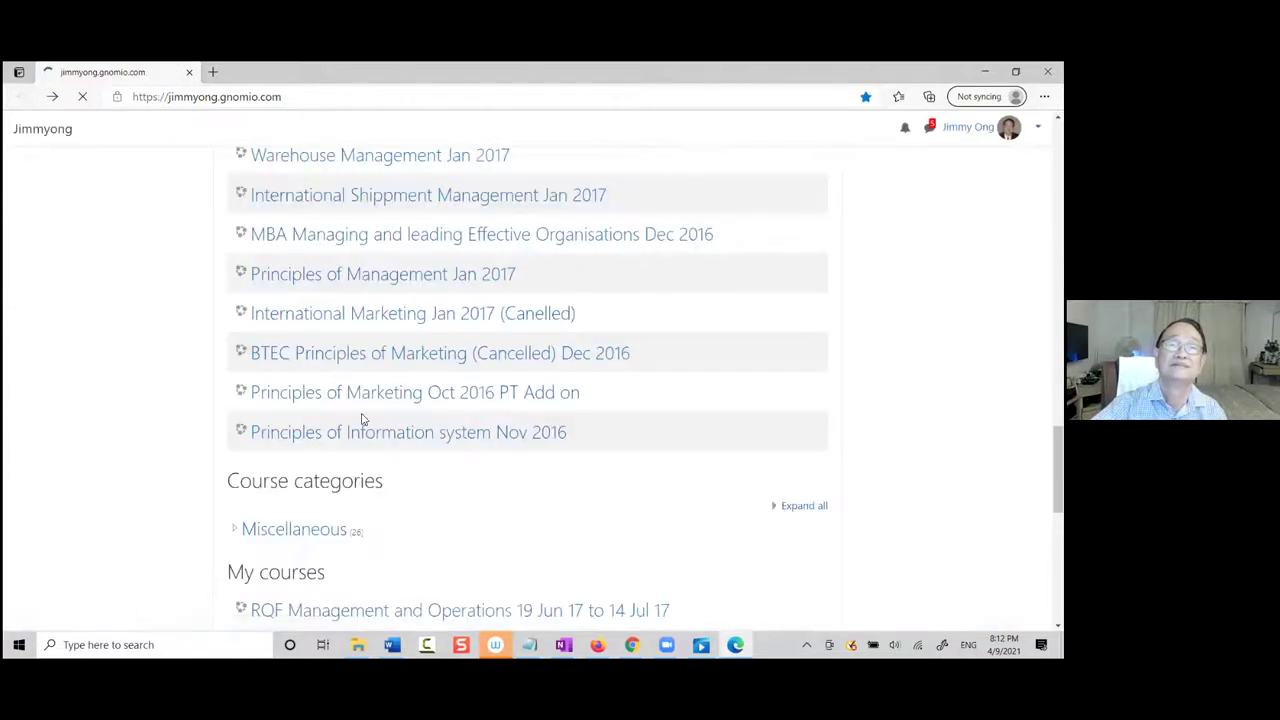
click(466, 394)
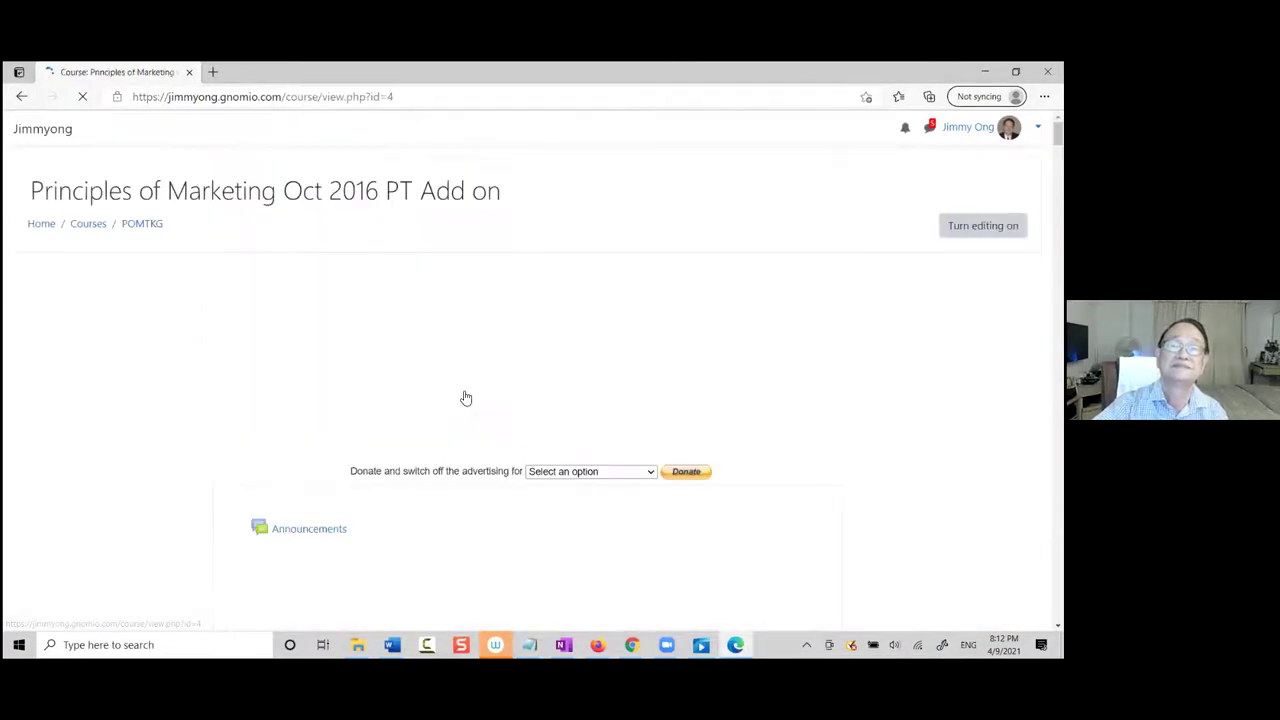
scroll(466, 398, down, 20)
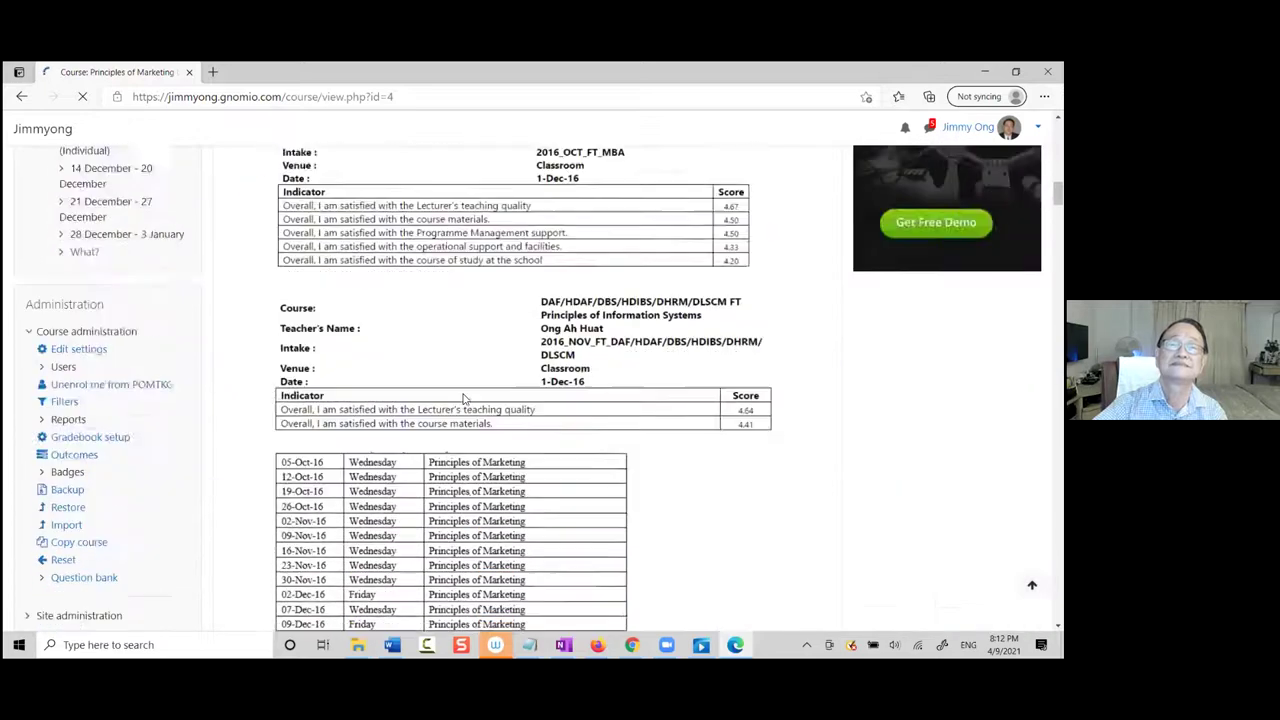
scroll(463, 398, down, 10)
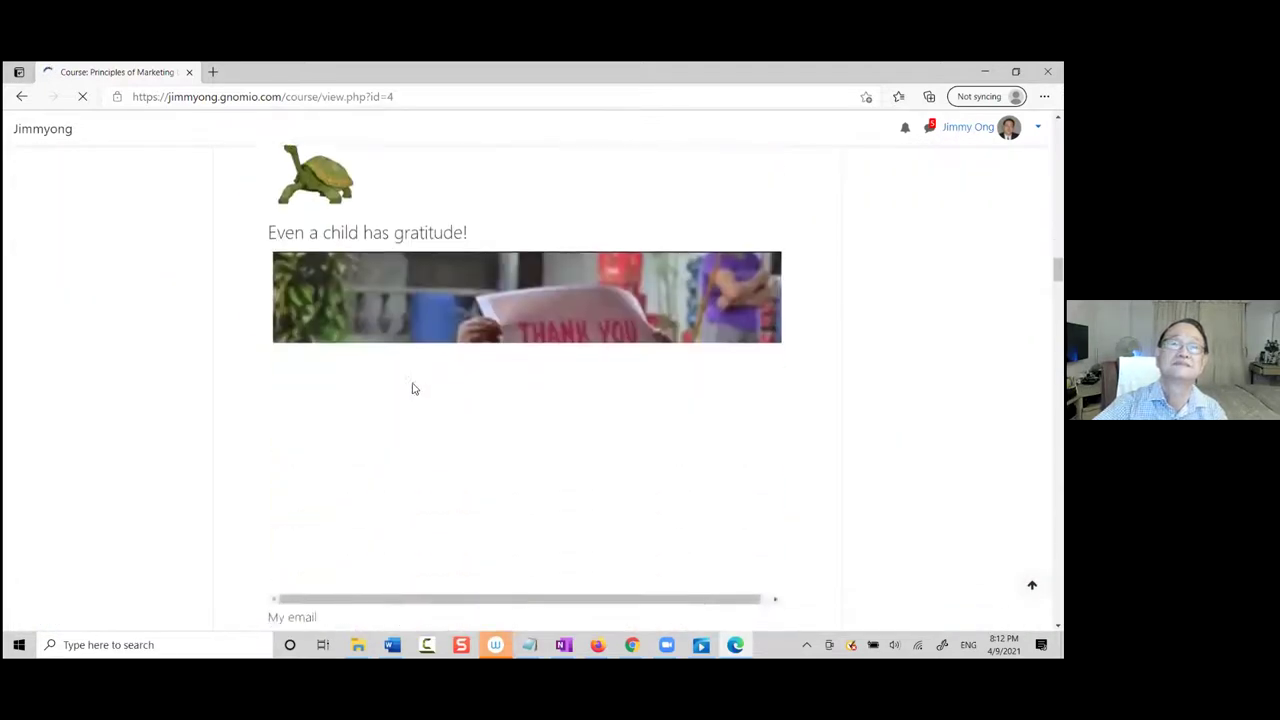
Go back to the course list and open the Business Communication 4 July 2017 to 11 Aug 2017 (PM) course
click(21, 98)
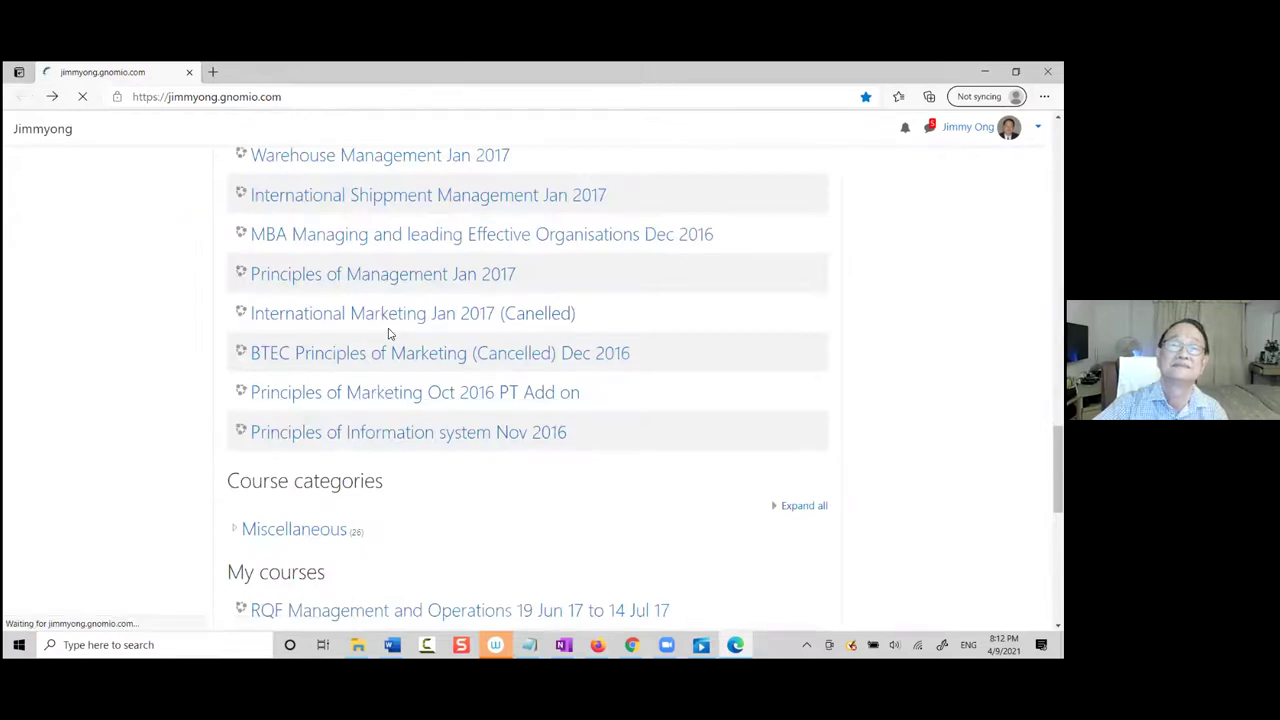
scroll(405, 400, up, 5)
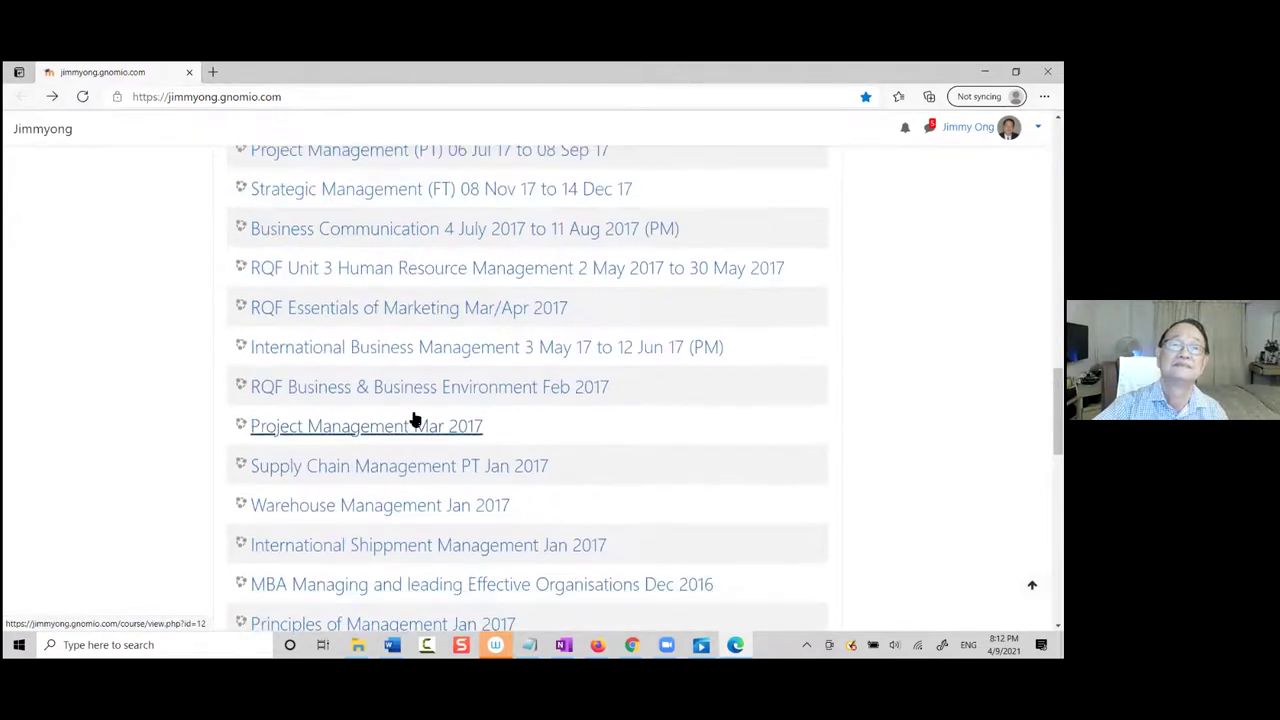
click(395, 384)
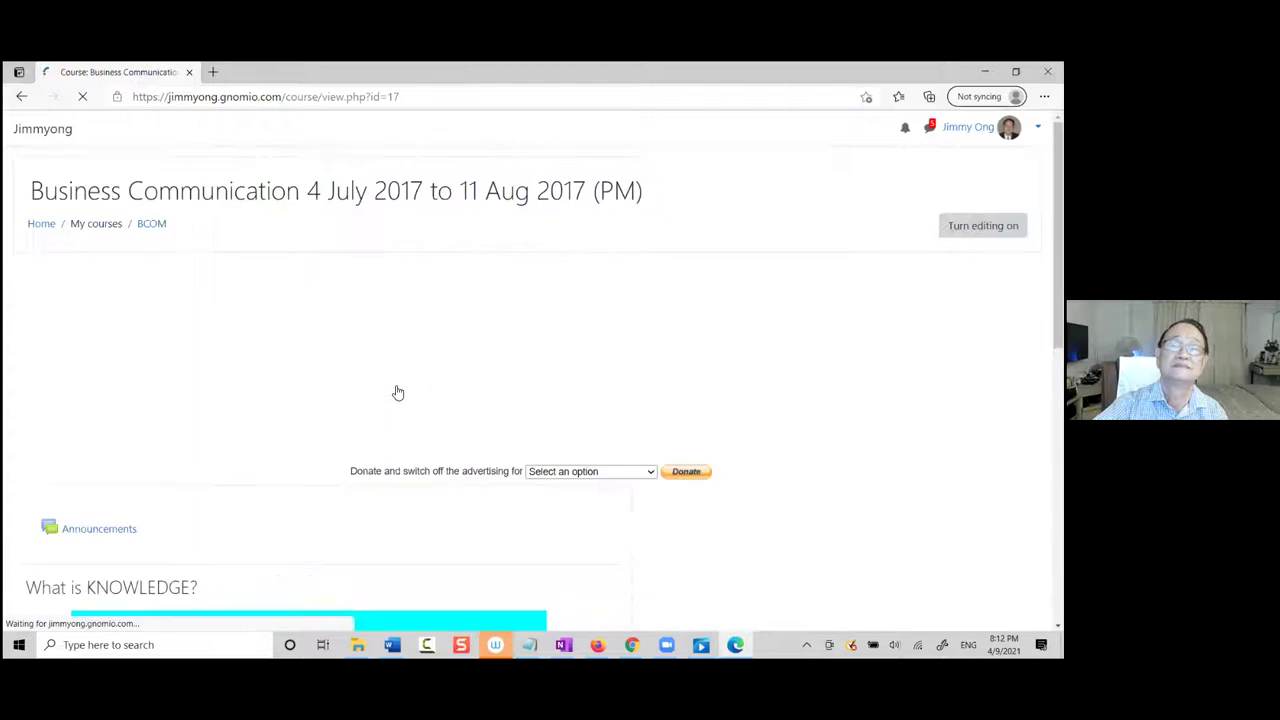
Find the Bus Com Student Video below the class schedule and play it
scroll(395, 410, down, 15)
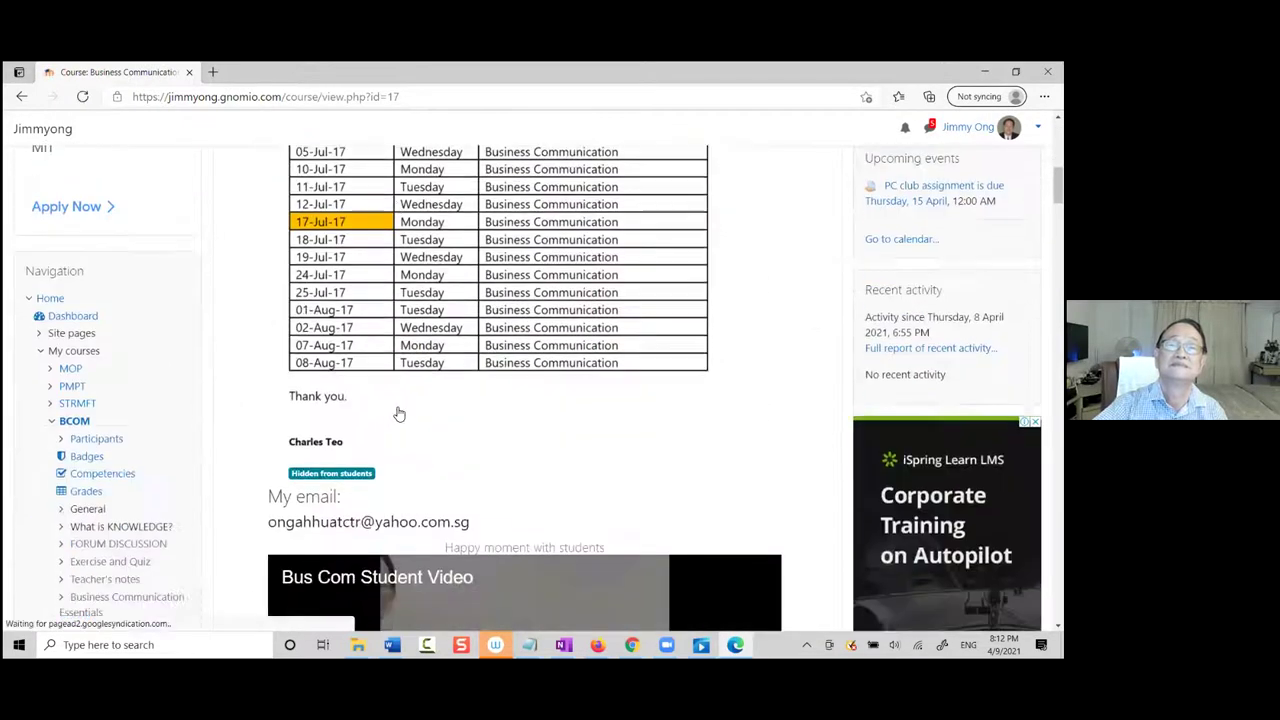
scroll(398, 413, up, 5)
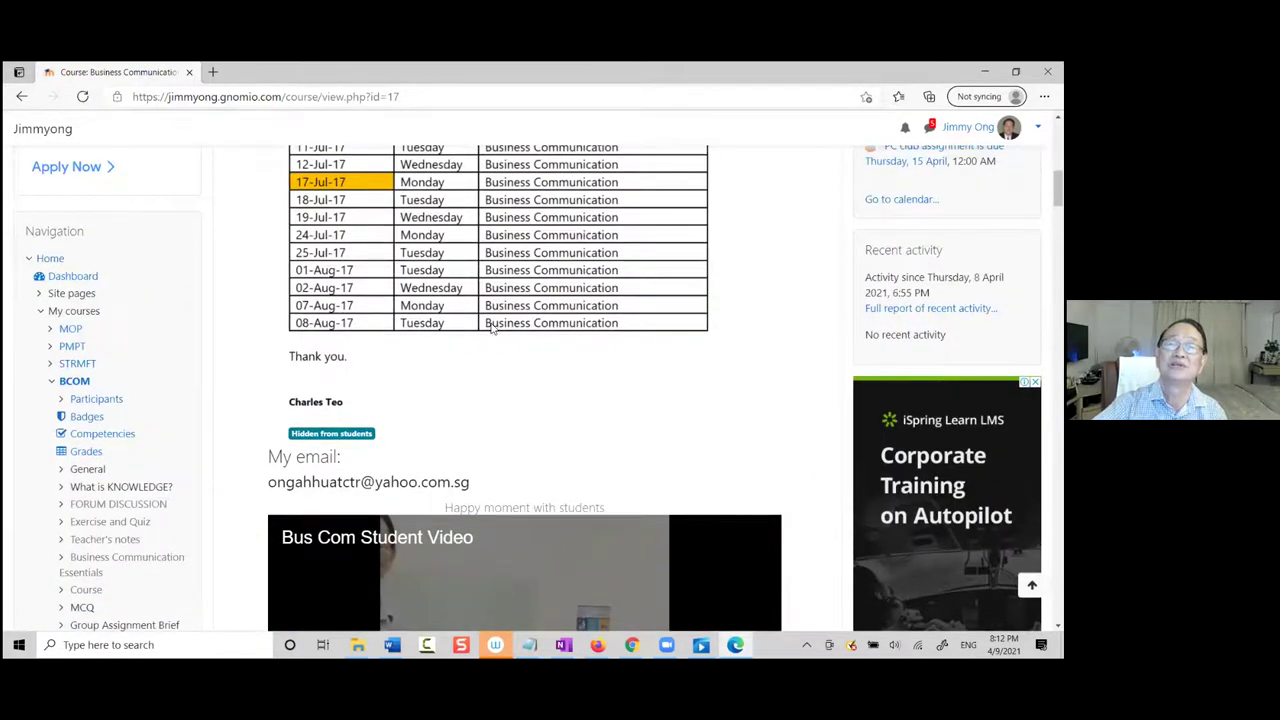
scroll(492, 330, down, 4)
click(505, 333)
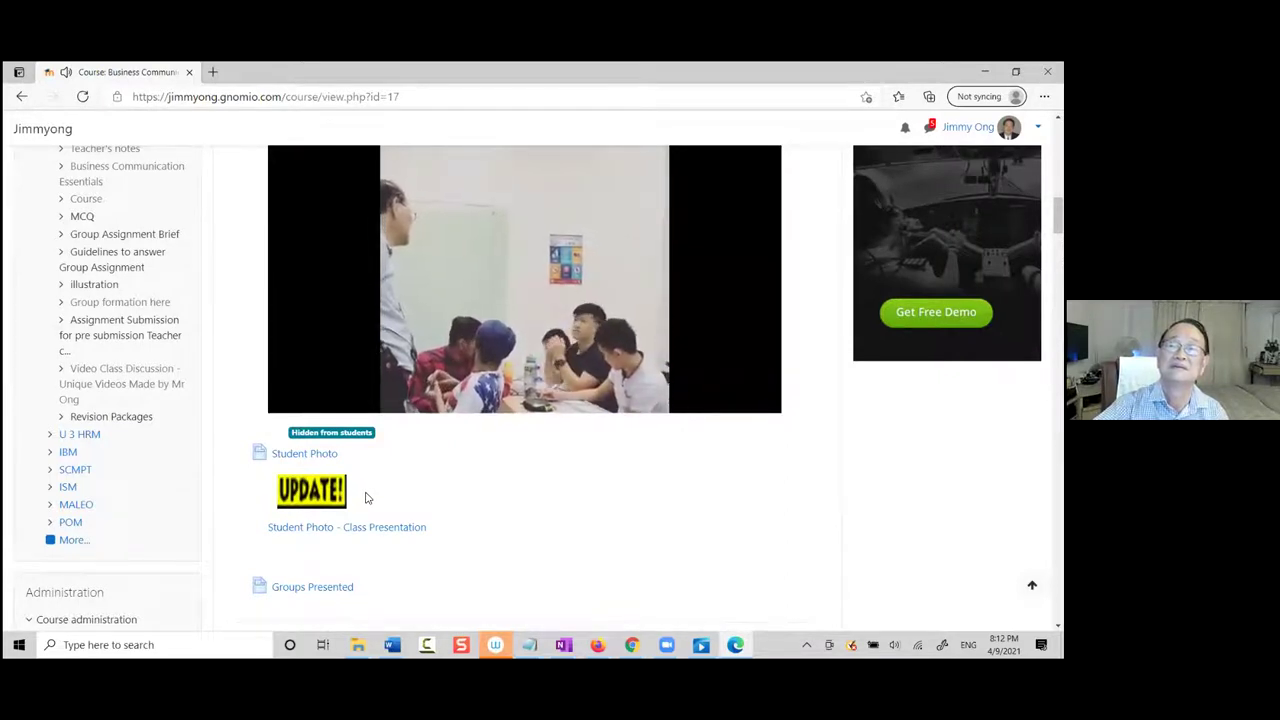
Find the course's MCQ section past the forum discussion and open the 40 MCQ student practice questions document
scroll(370, 495, down, 1)
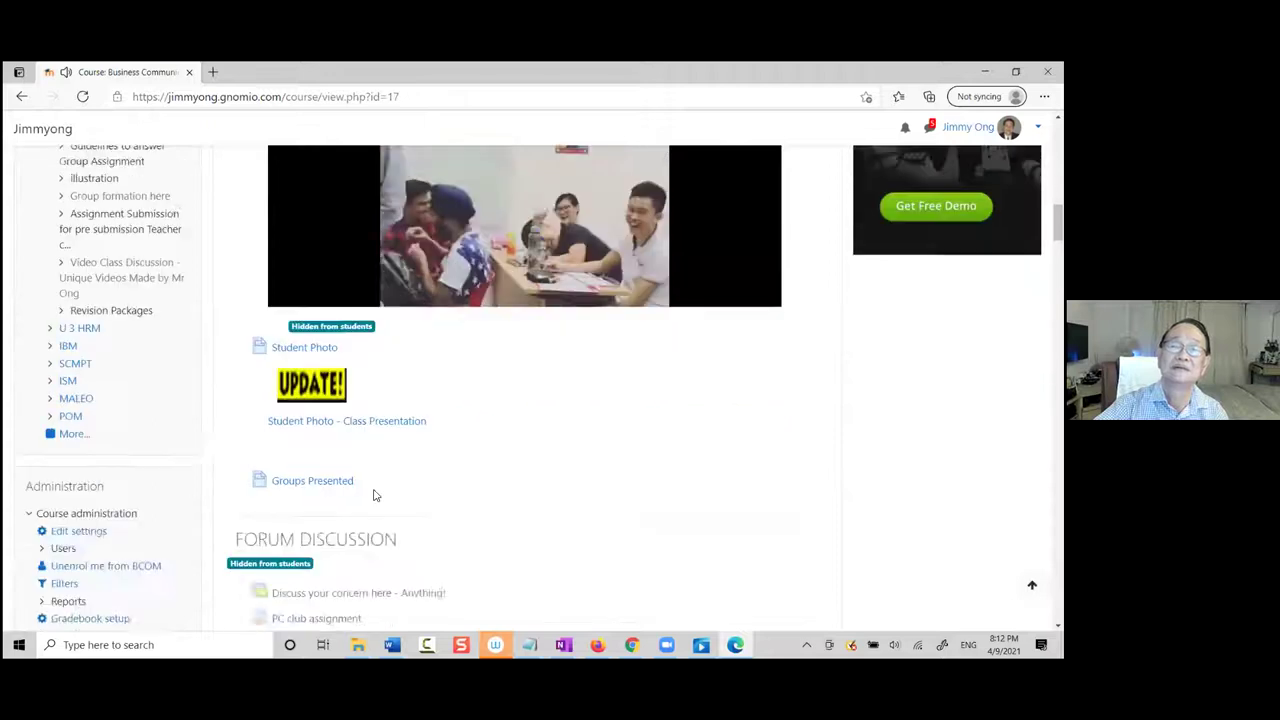
scroll(378, 490, down, 15)
scroll(396, 412, down, 20)
scroll(406, 411, down, 2)
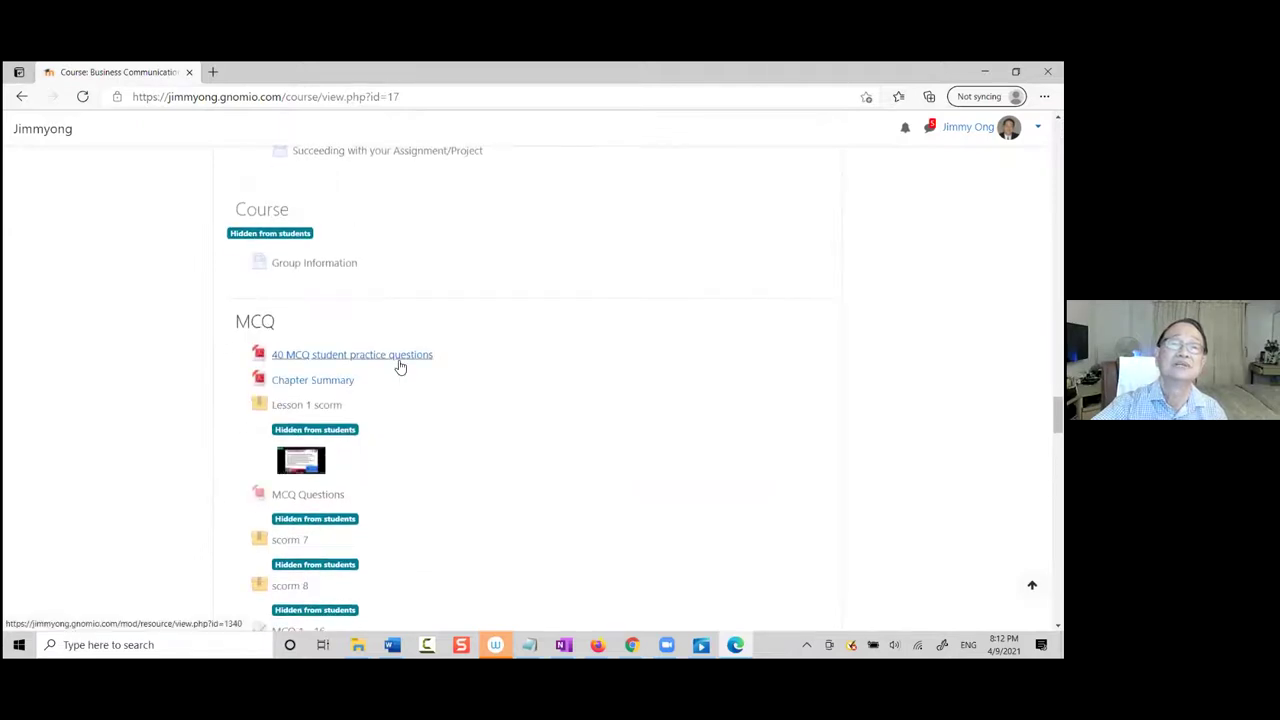
click(399, 357)
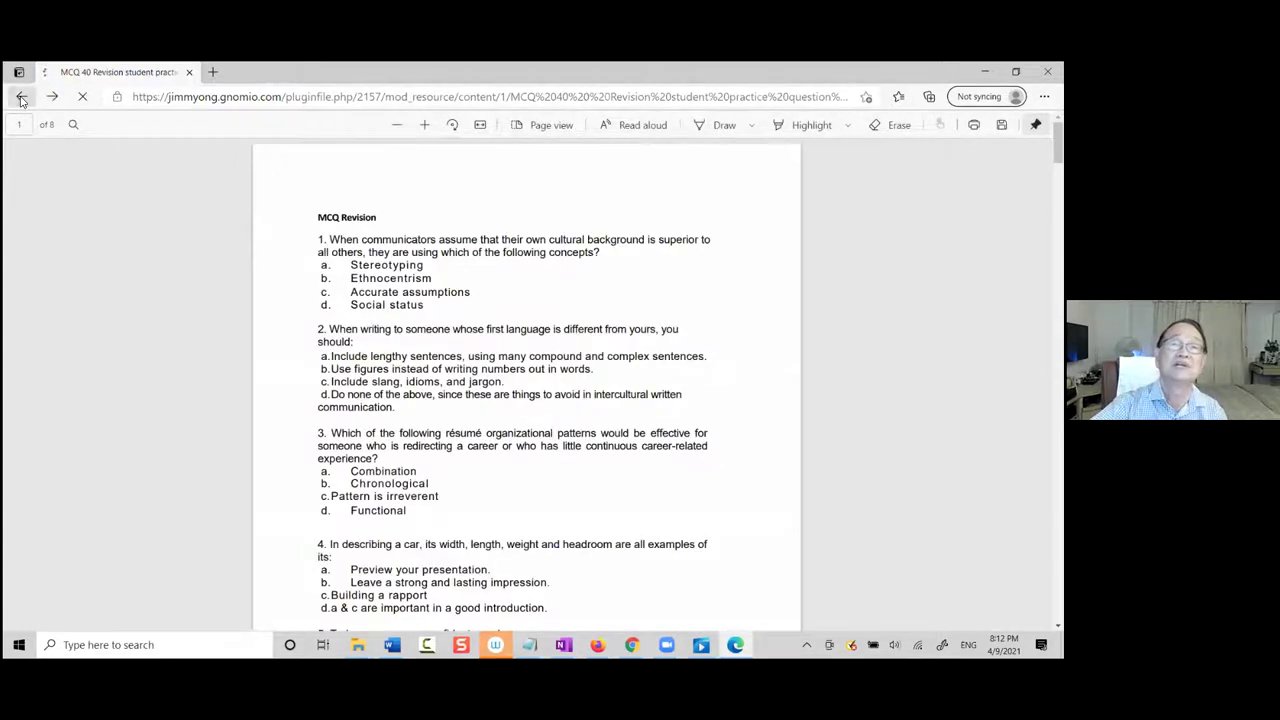
Return to the Business Communication course, open the MCQ 1 - 16 quiz and start a re-attempt
scroll(411, 436, down, 3)
scroll(415, 435, up, 1)
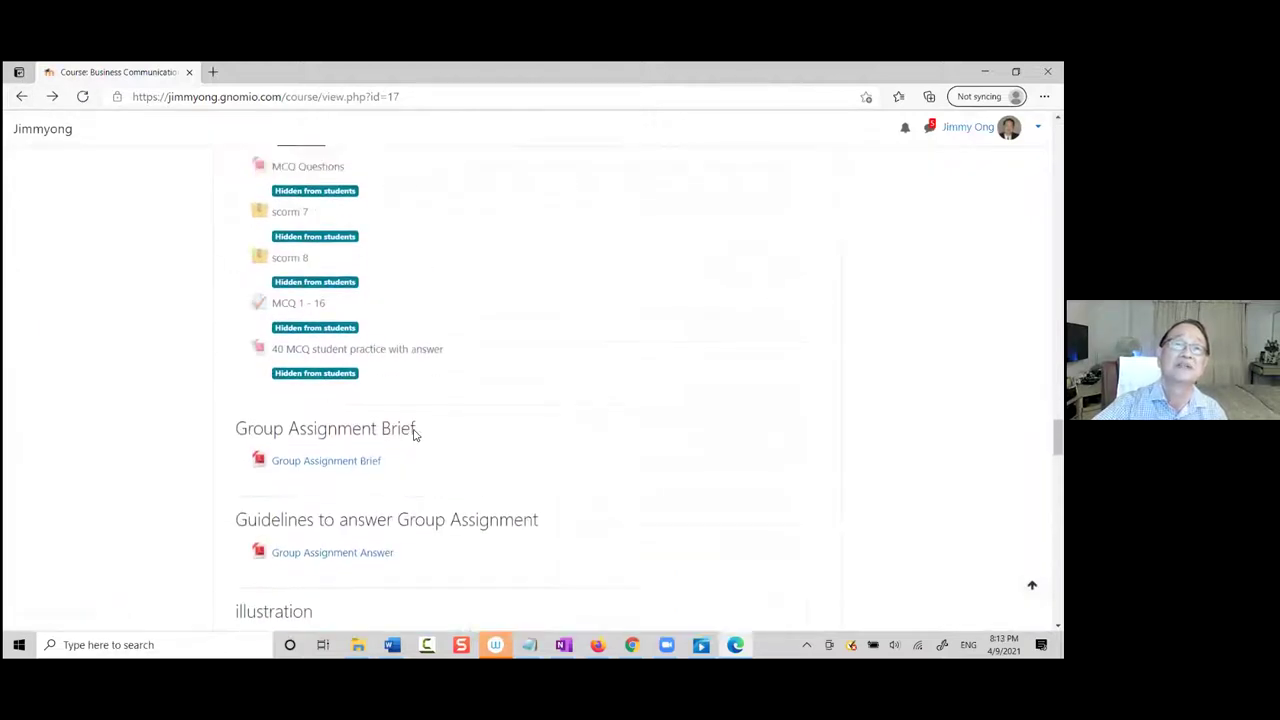
click(298, 318)
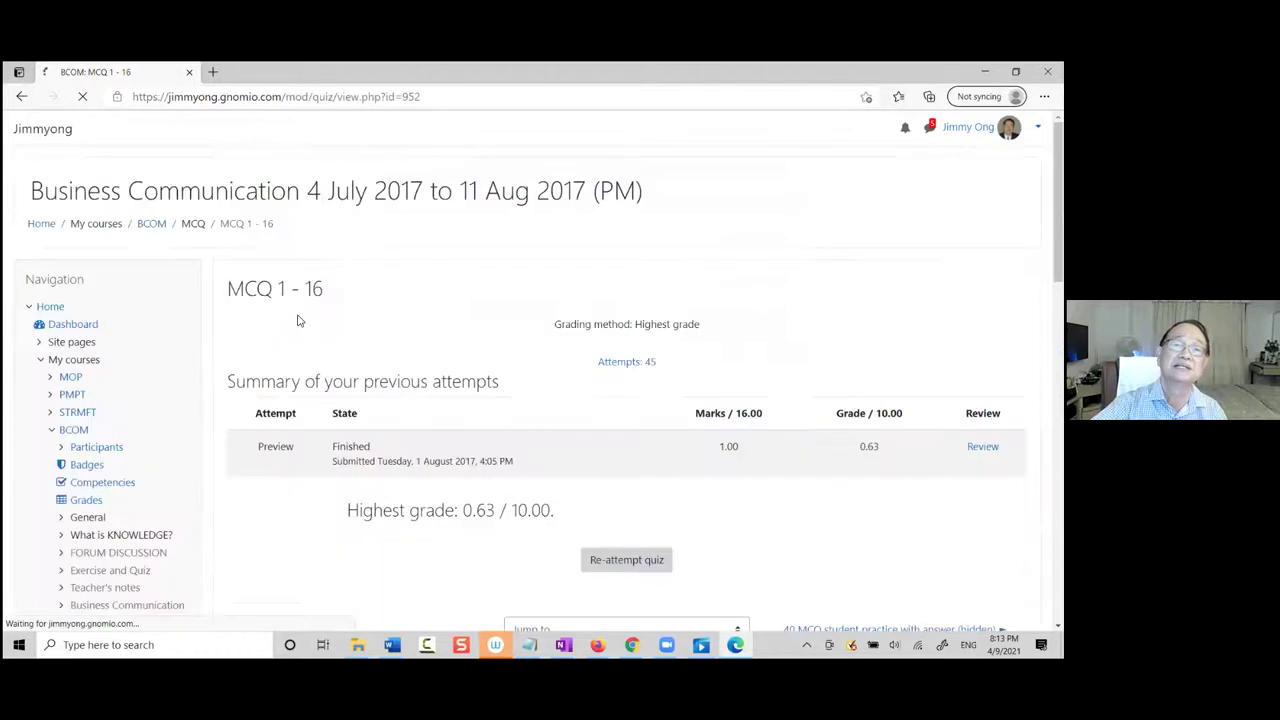
scroll(540, 450, down, 2)
click(630, 326)
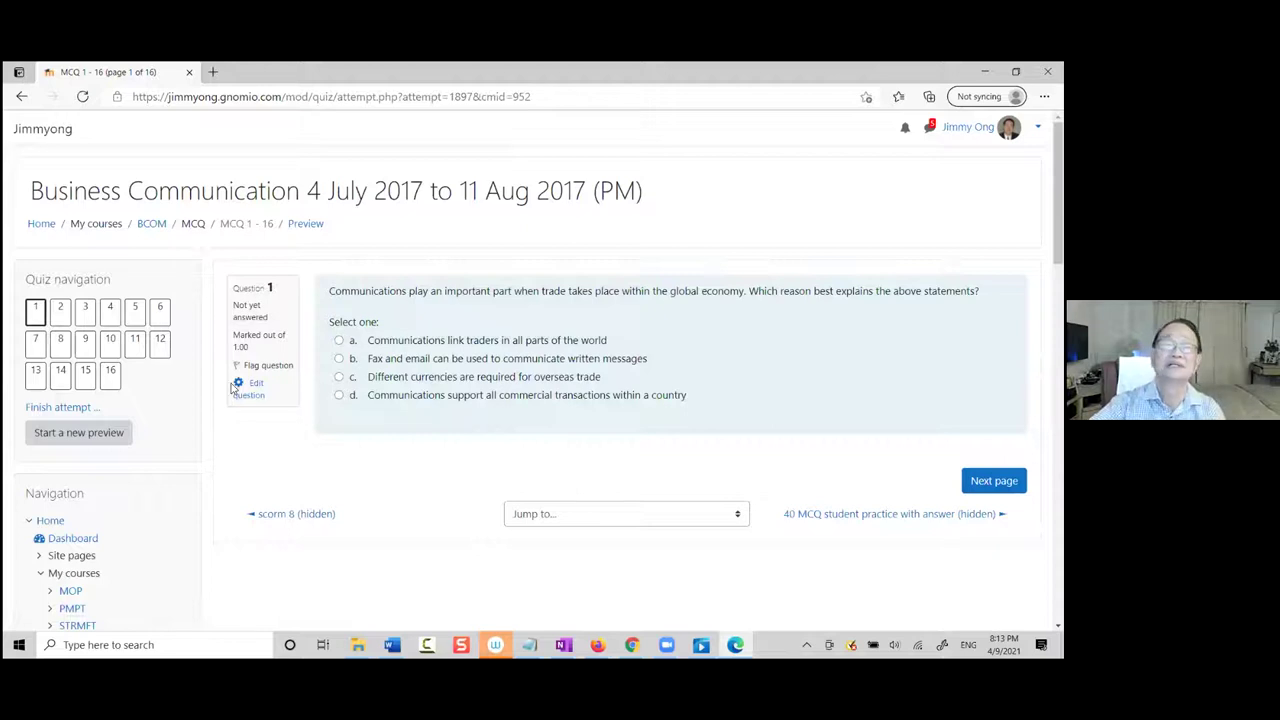
Answer question 1 with "Communications link traders in all parts of the world" and question 2 with "the facts you collect"
click(339, 341)
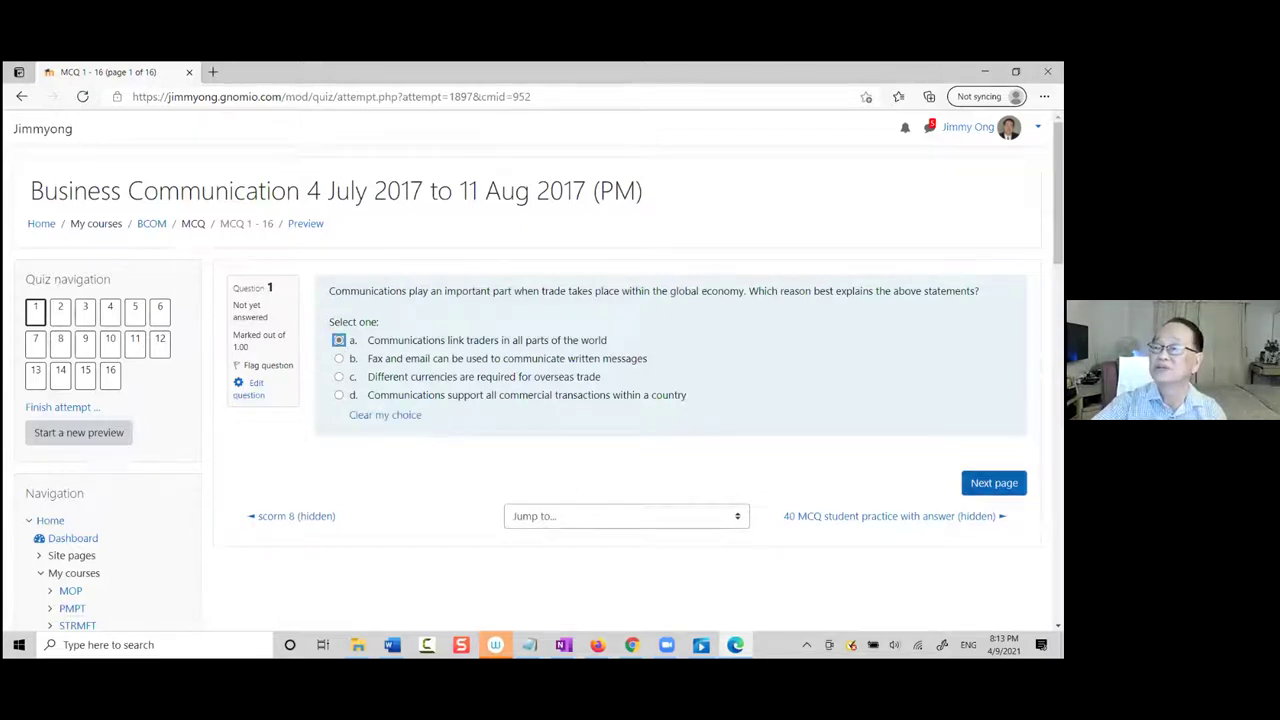
click(994, 483)
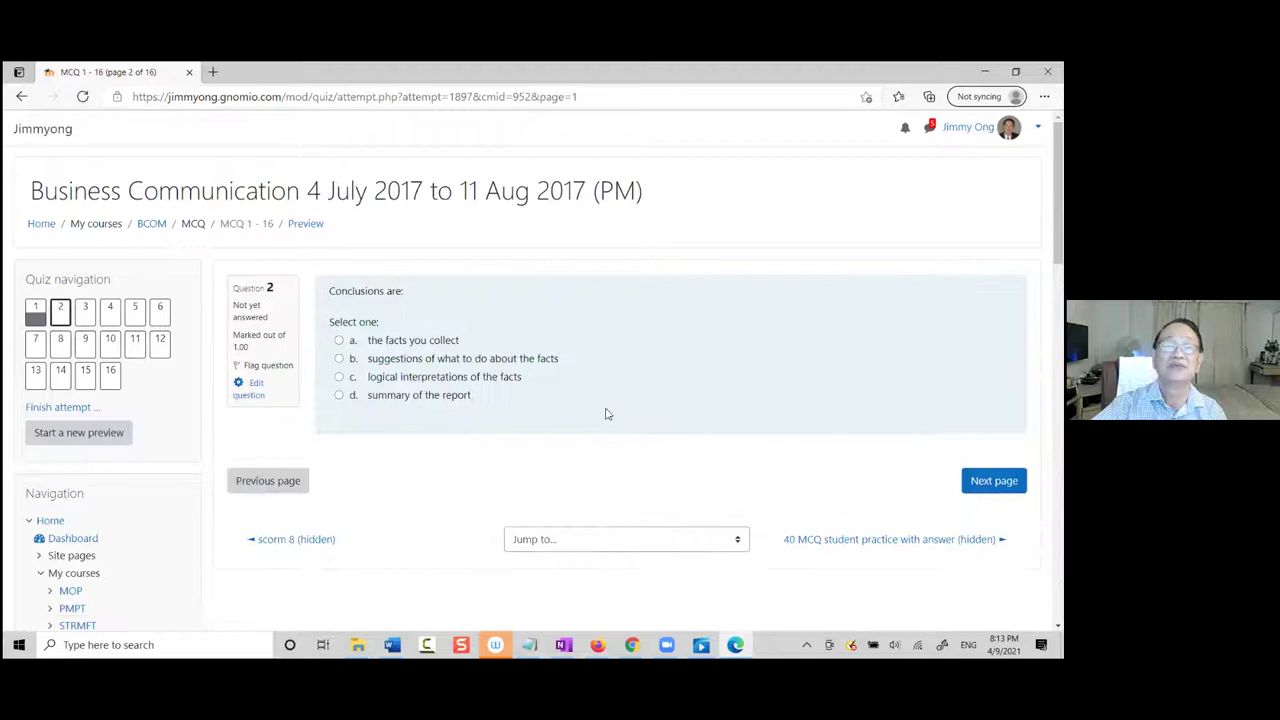
click(339, 341)
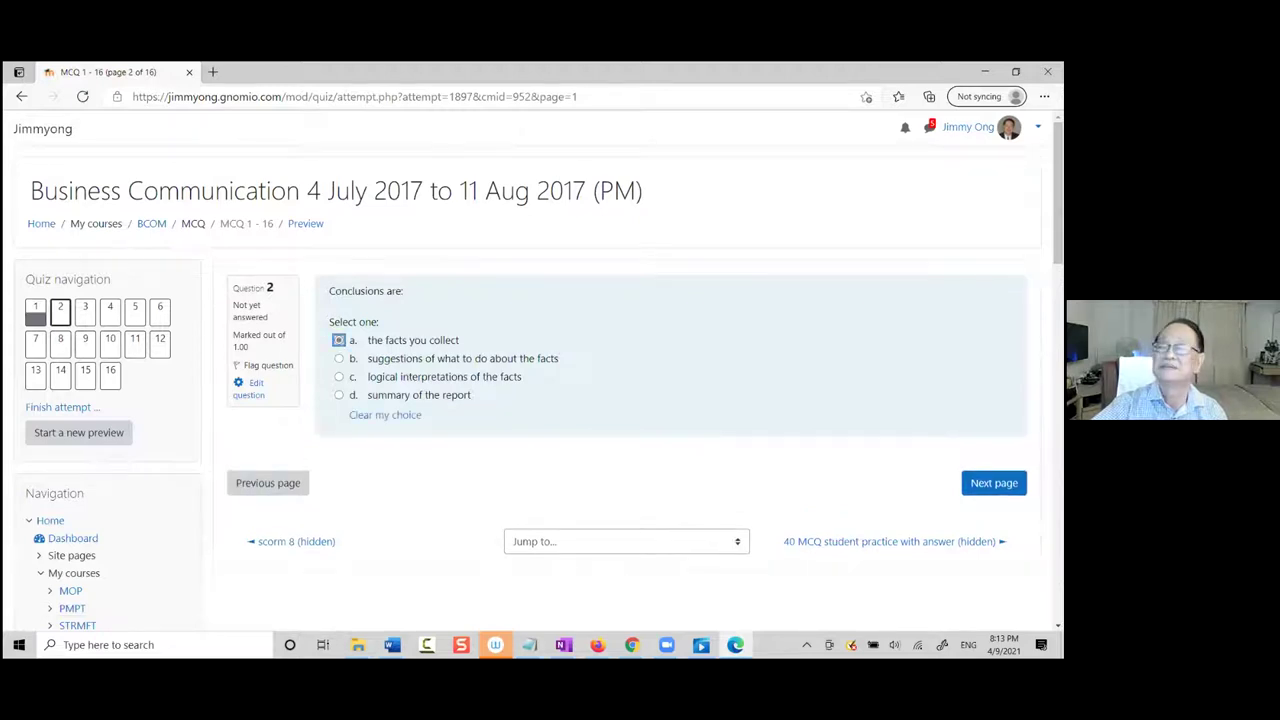
Continue from question 2, skip questions 3 and 5, and answer question 4 with "Building a rapport"
click(994, 483)
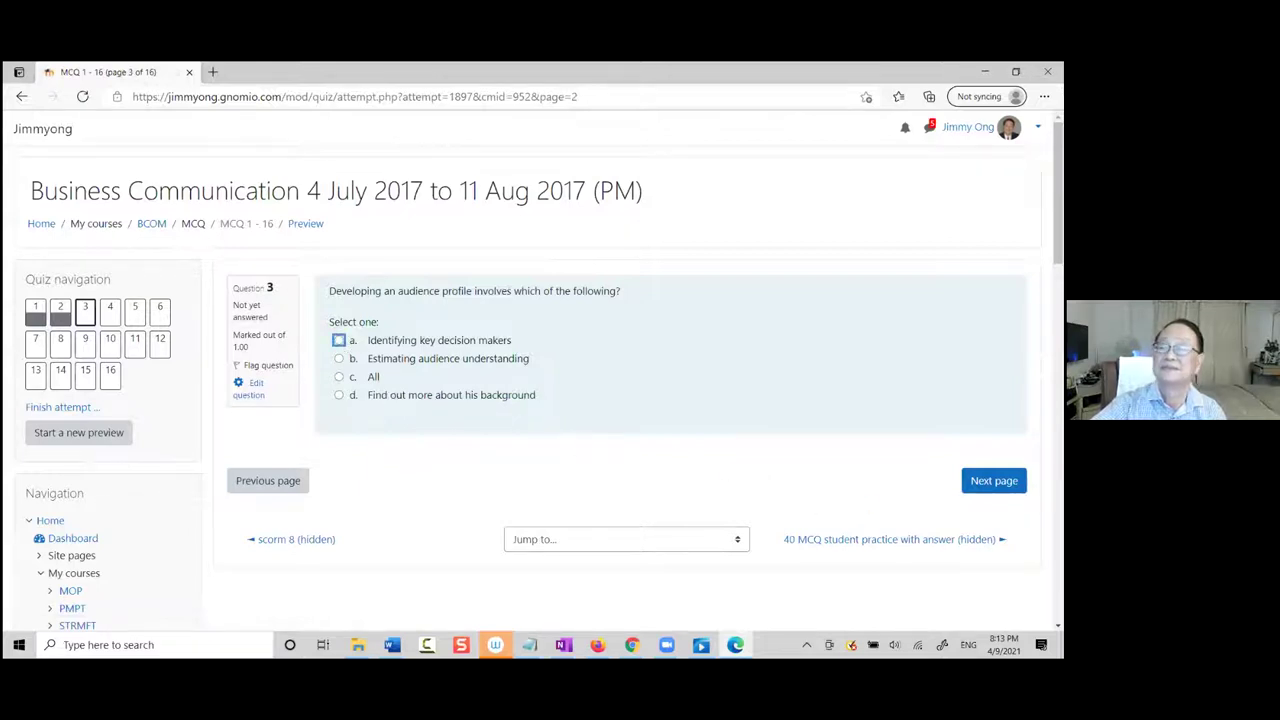
click(994, 480)
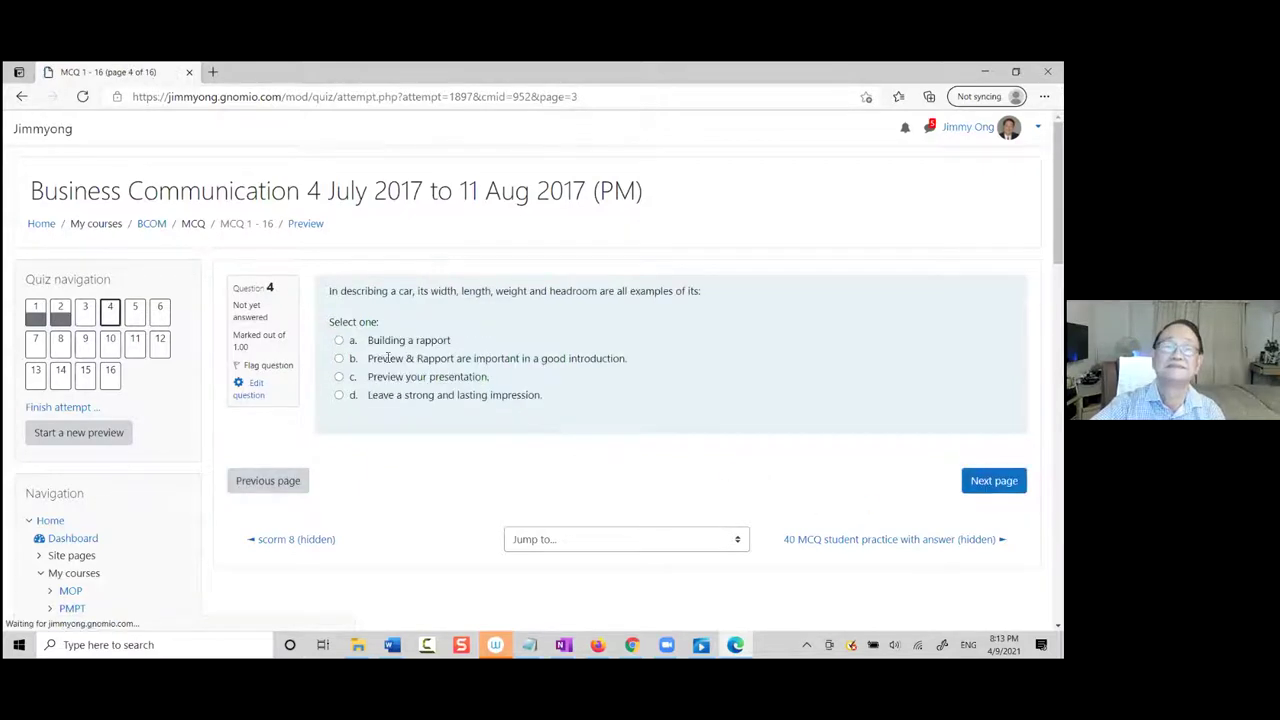
click(339, 341)
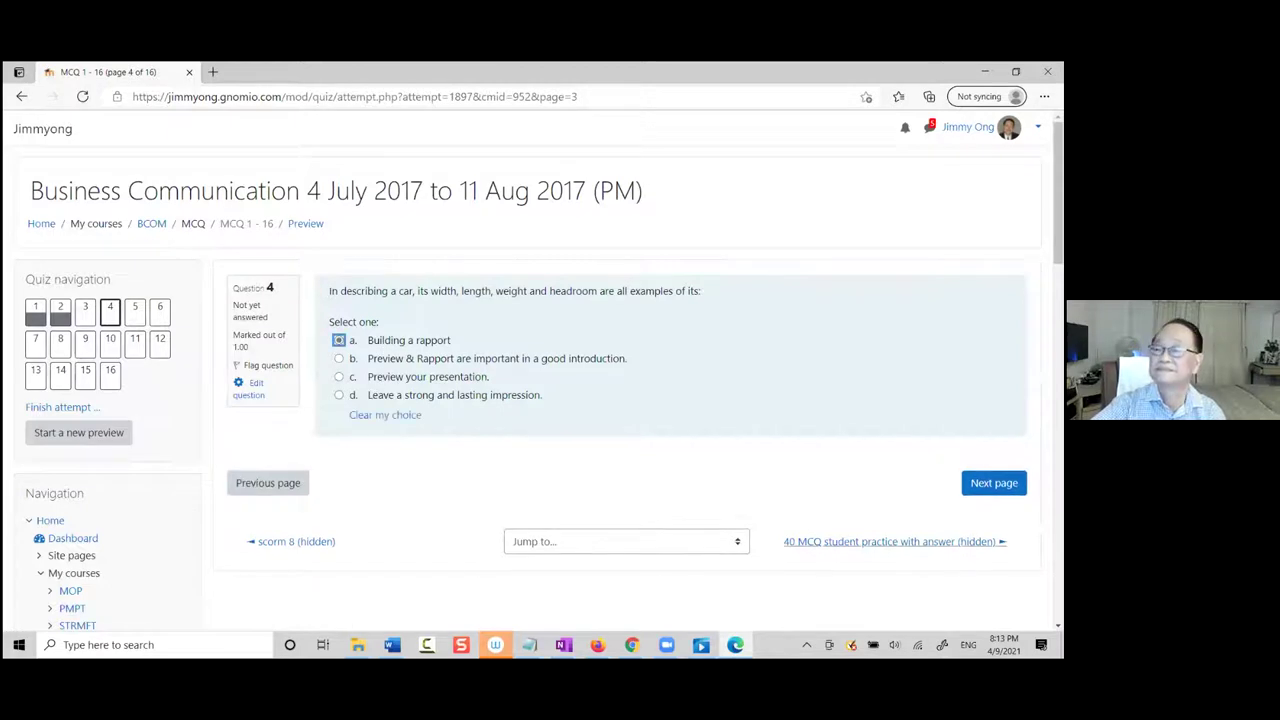
click(994, 482)
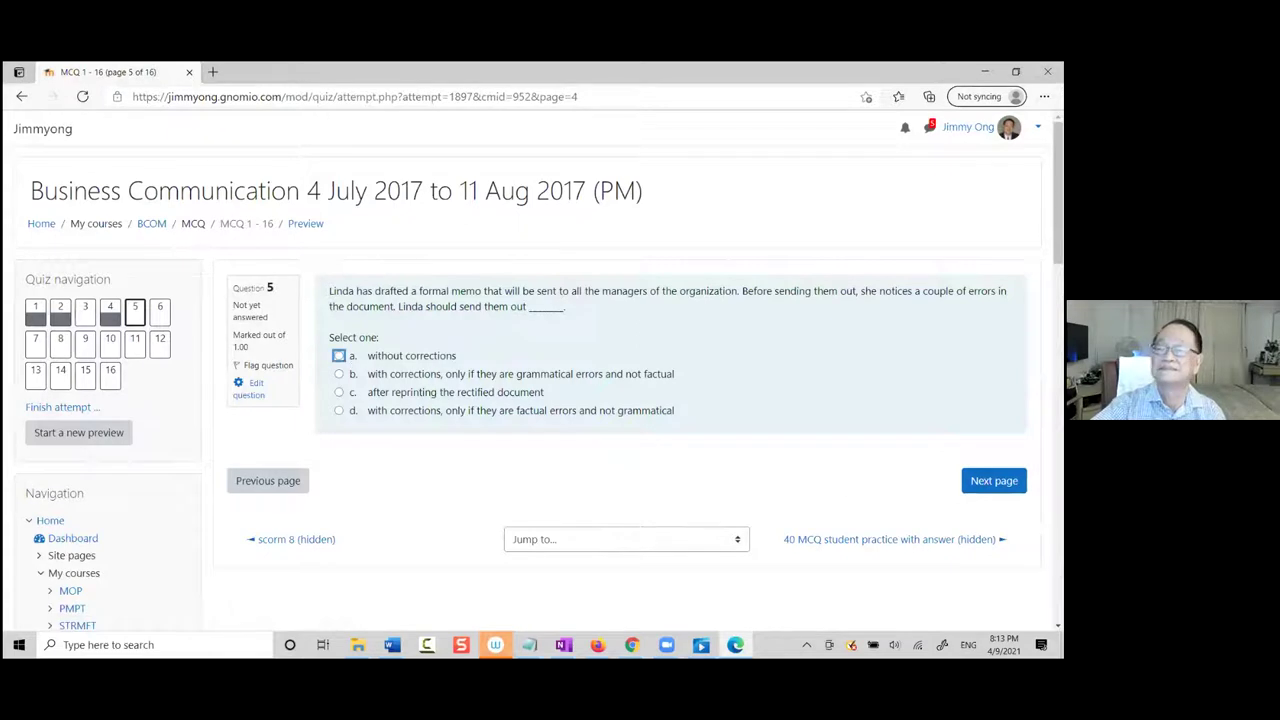
click(994, 481)
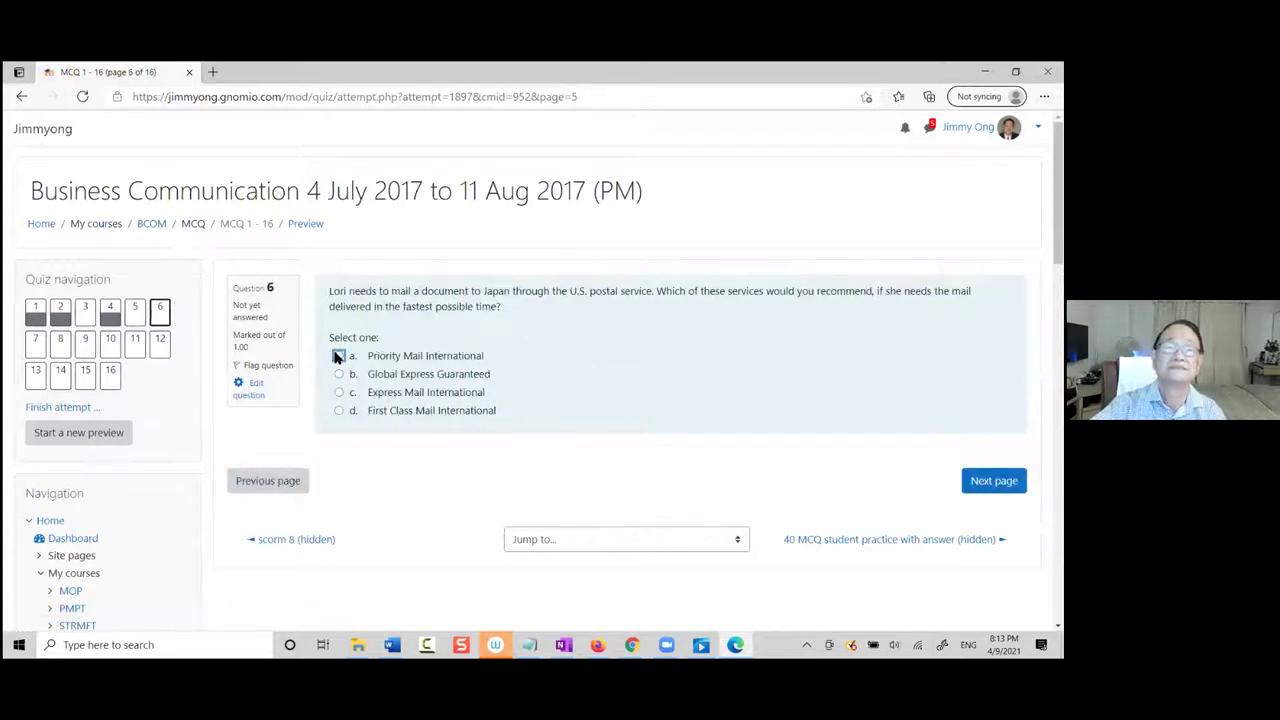
Answer question 6 with "Priority Mail International" and question 7 with "address the mayor as Honorable Mr. Mayor"
click(338, 356)
click(994, 498)
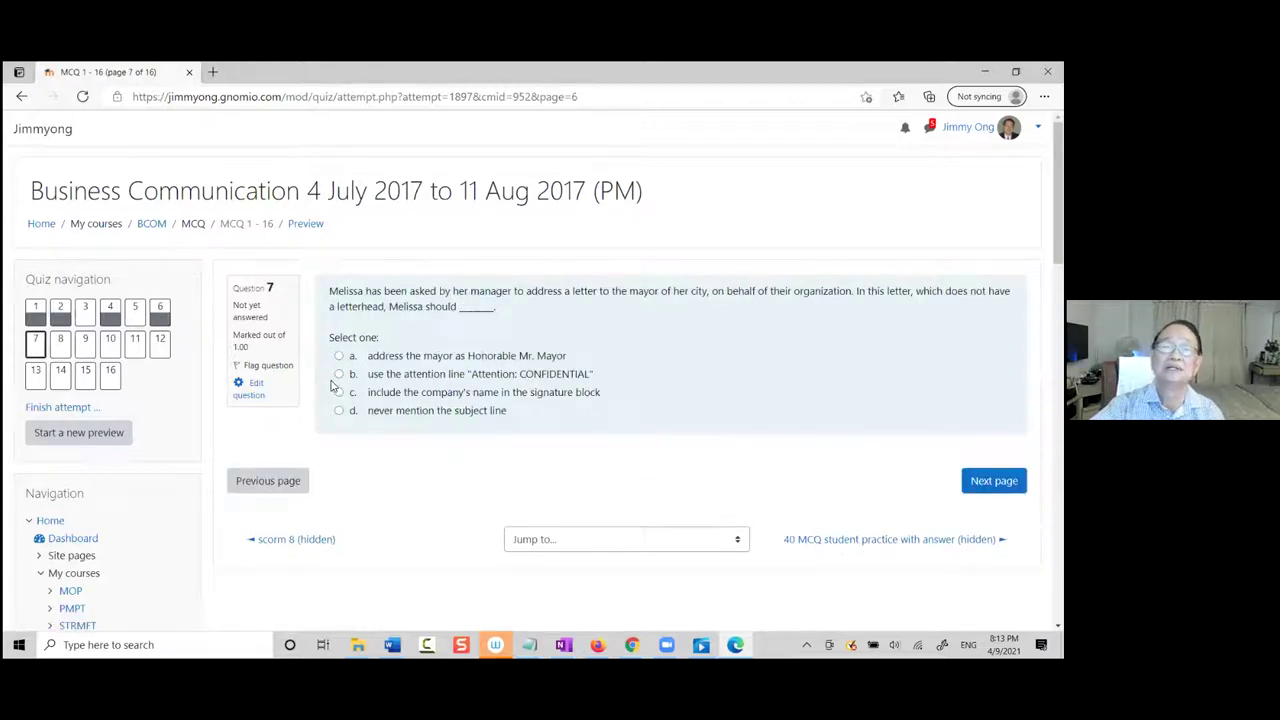
click(339, 356)
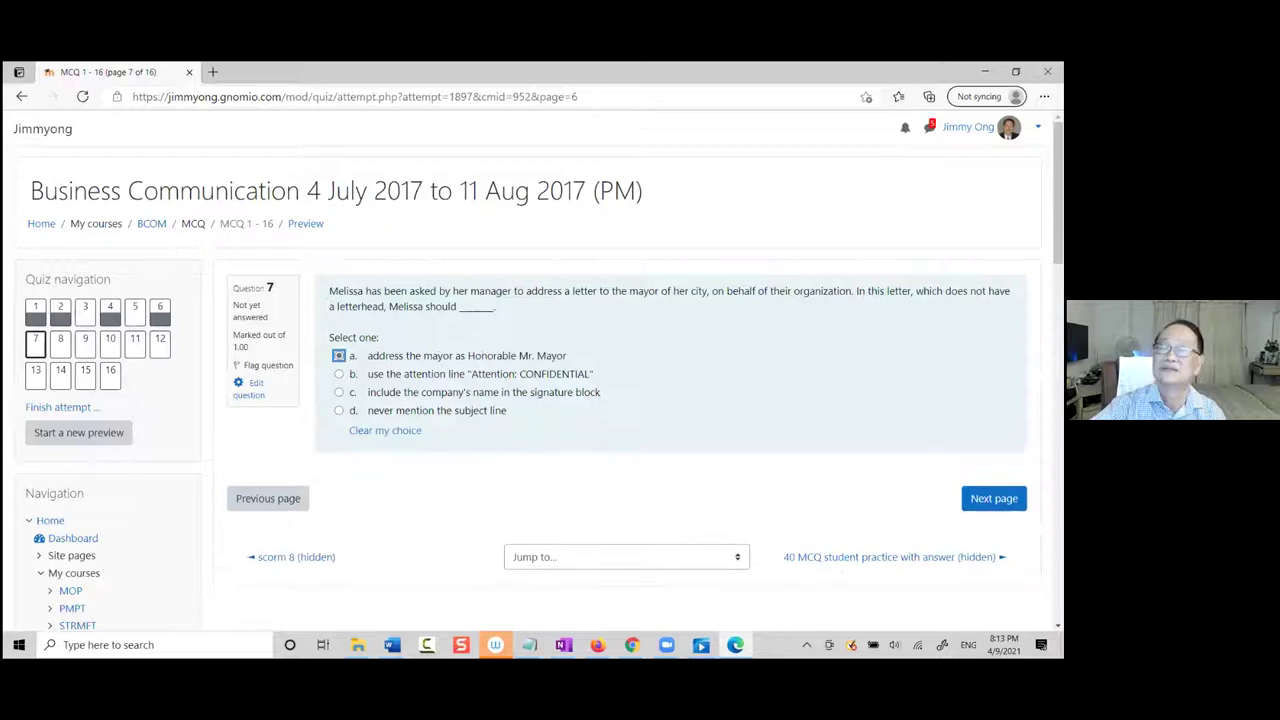
click(994, 498)
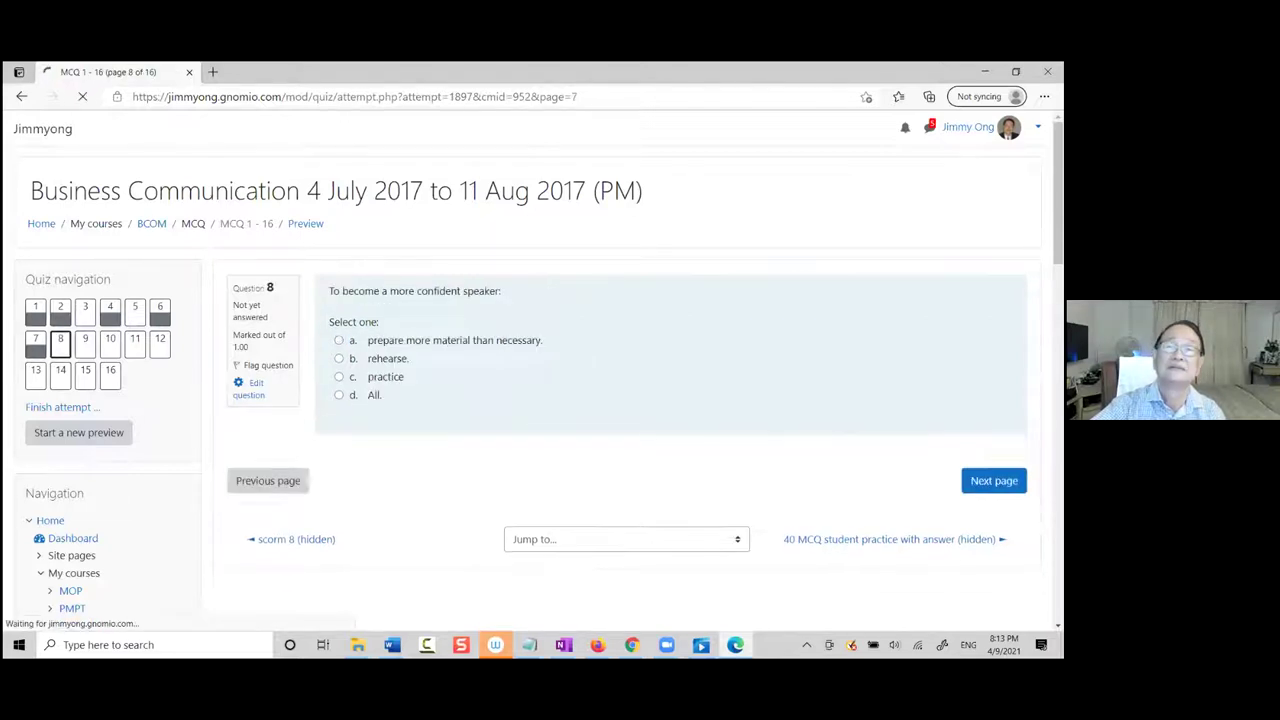
Answer questions 8 to 11 with option a, from "prepare more material than necessary" to "It helps a writer visualize the relationship among parts of a message"
click(340, 342)
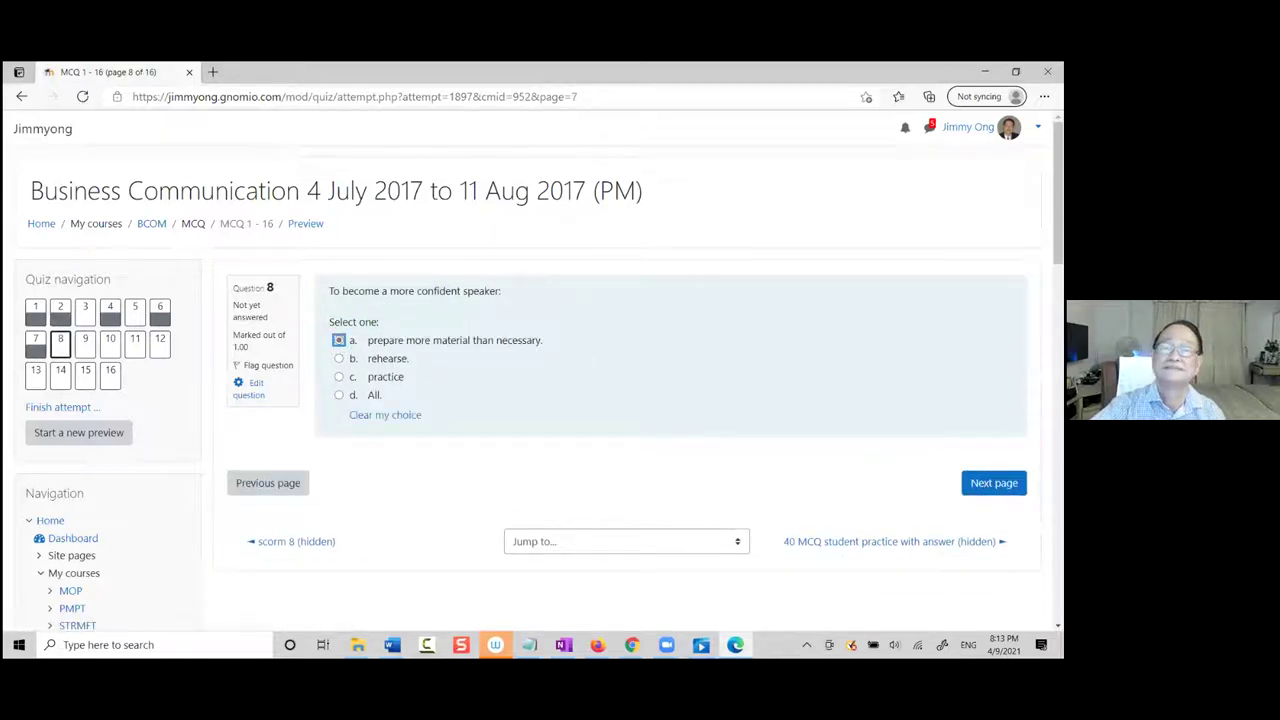
click(994, 483)
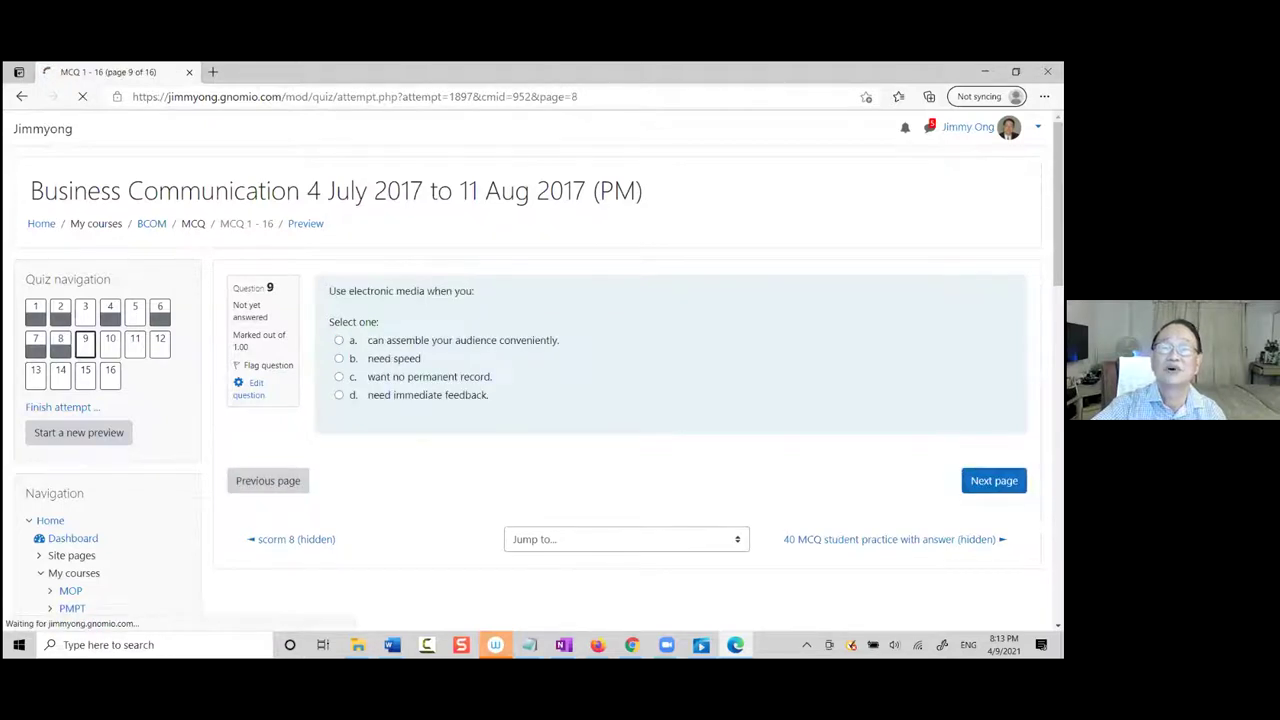
click(340, 341)
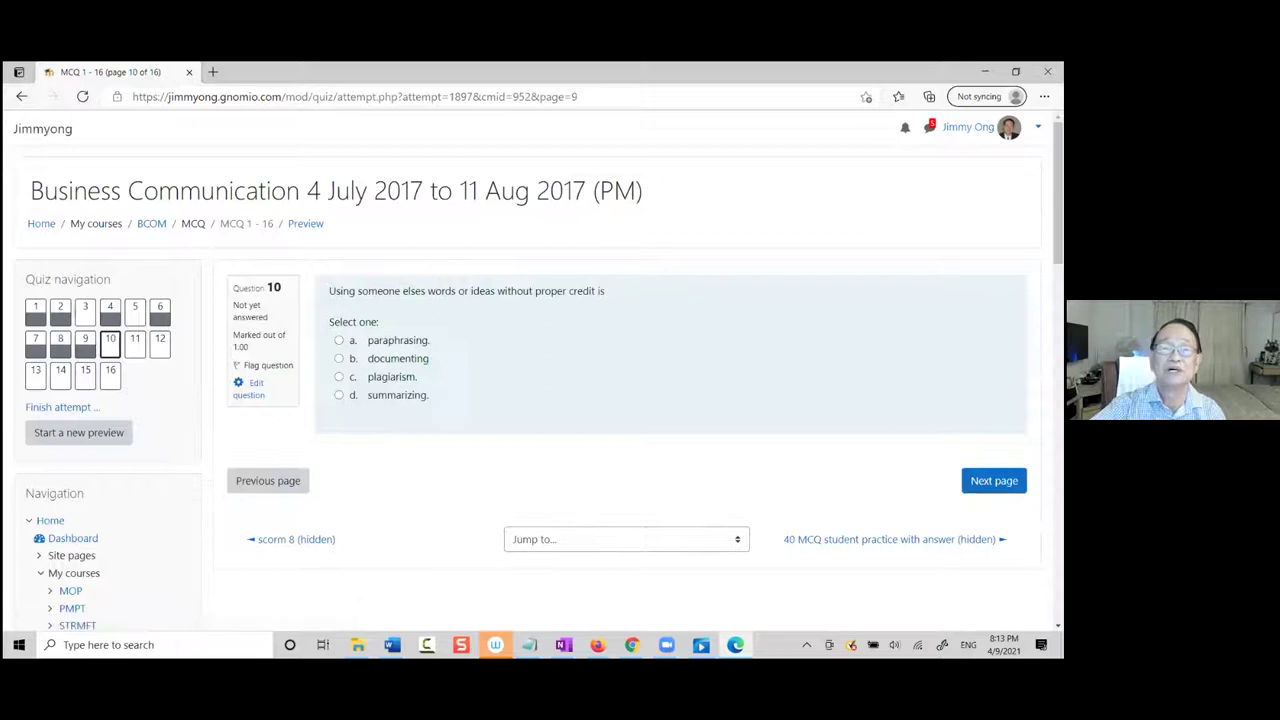
click(339, 341)
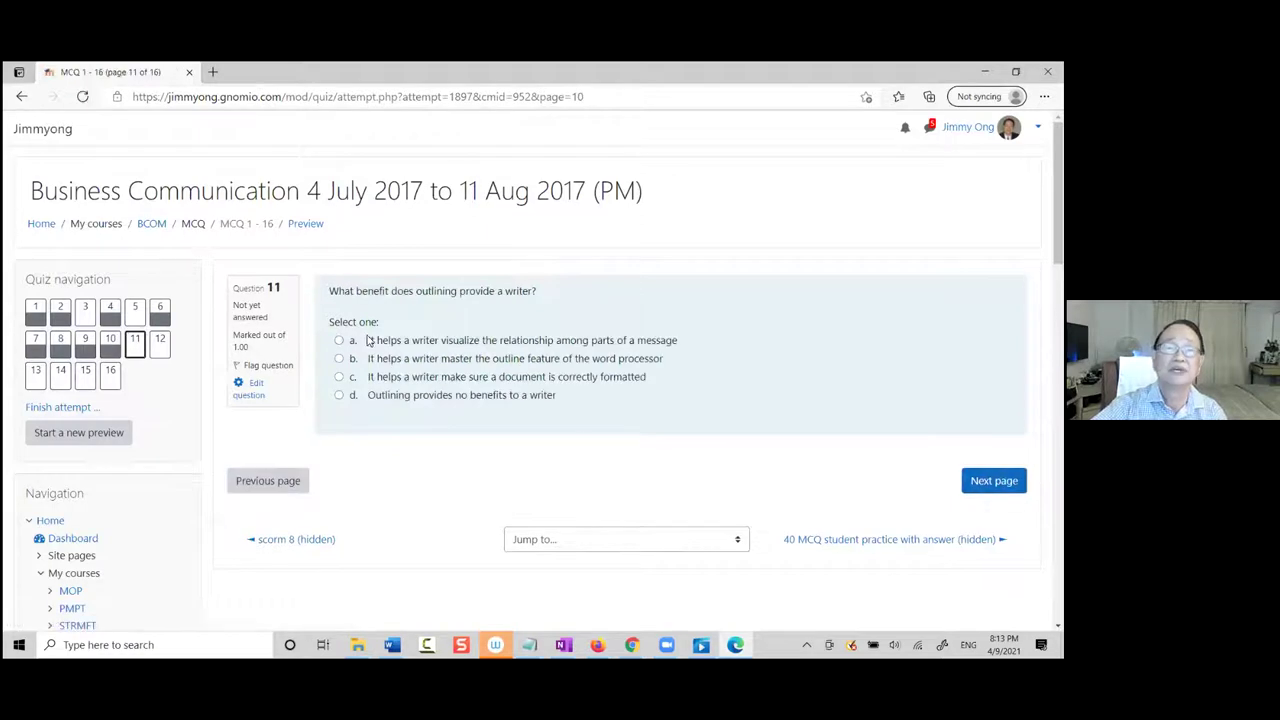
click(339, 341)
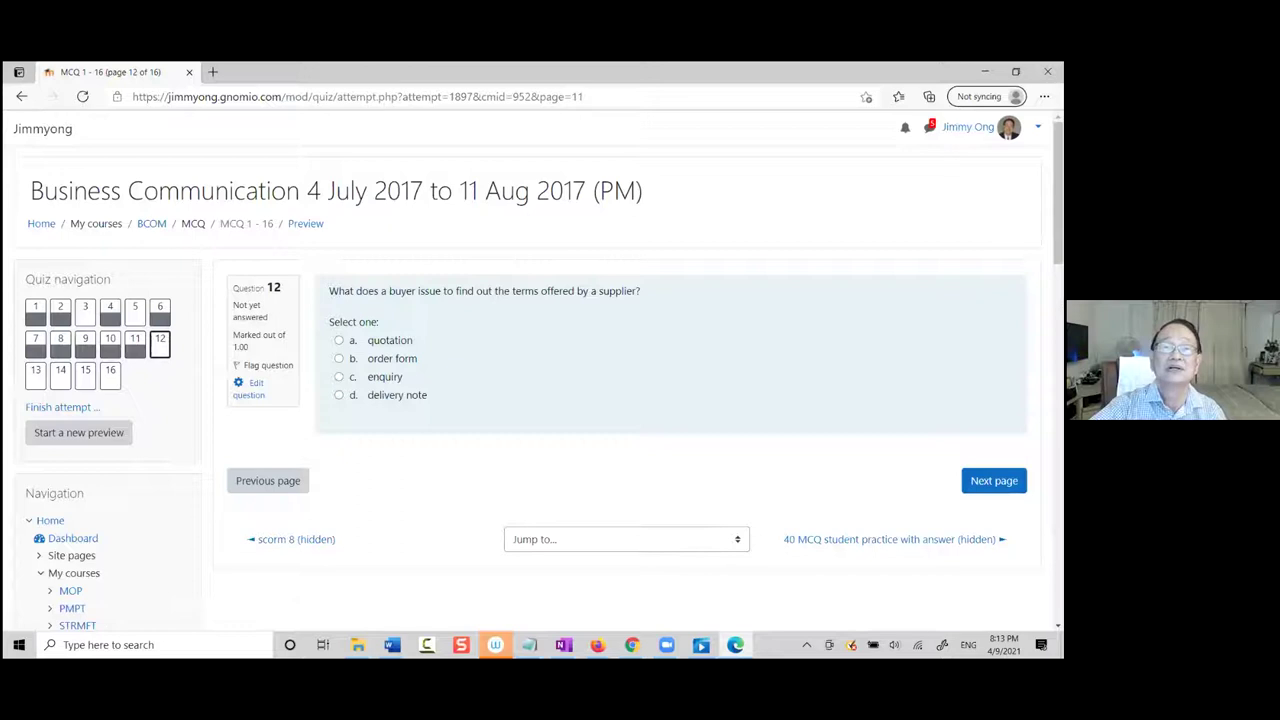
Examine question 12 on what a buyer issues to find out a supplier's terms, along with the quiz page layout
scroll(474, 466, down, 3)
scroll(508, 466, up, 2)
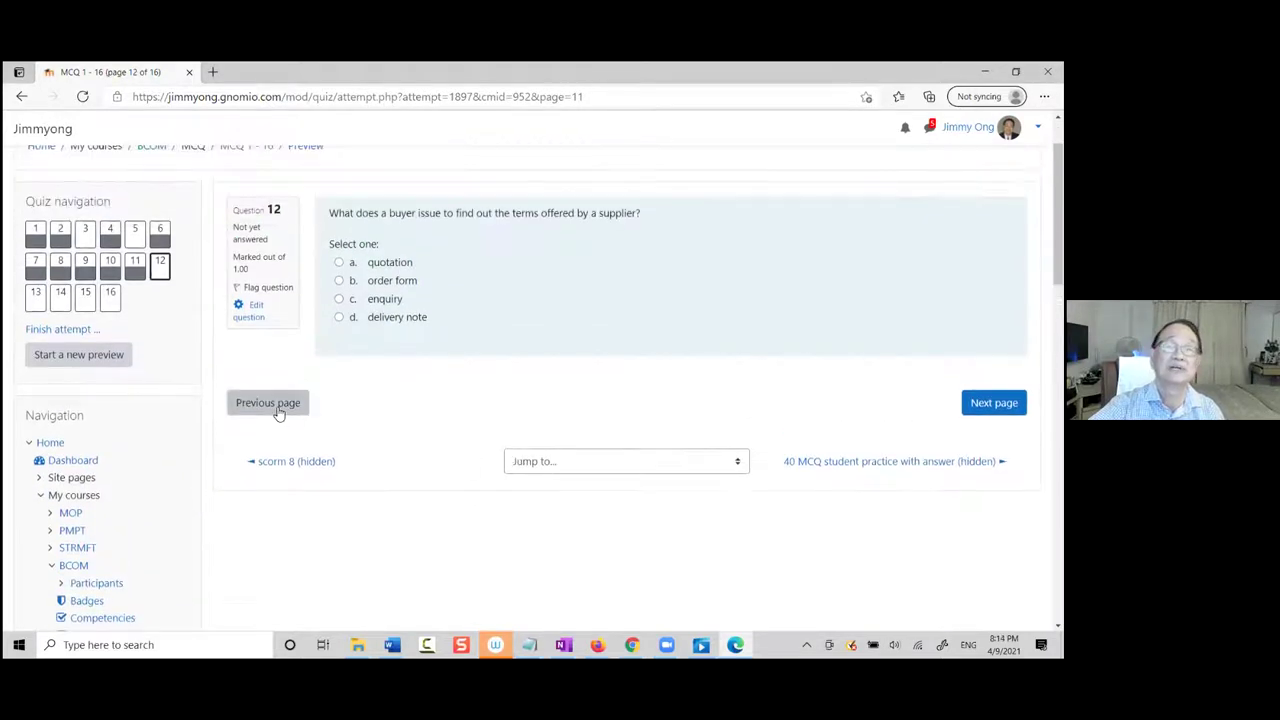
scroll(600, 467, up, 1)
scroll(630, 468, down, 2)
scroll(631, 468, up, 2)
scroll(632, 469, down, 4)
scroll(635, 468, up, 3)
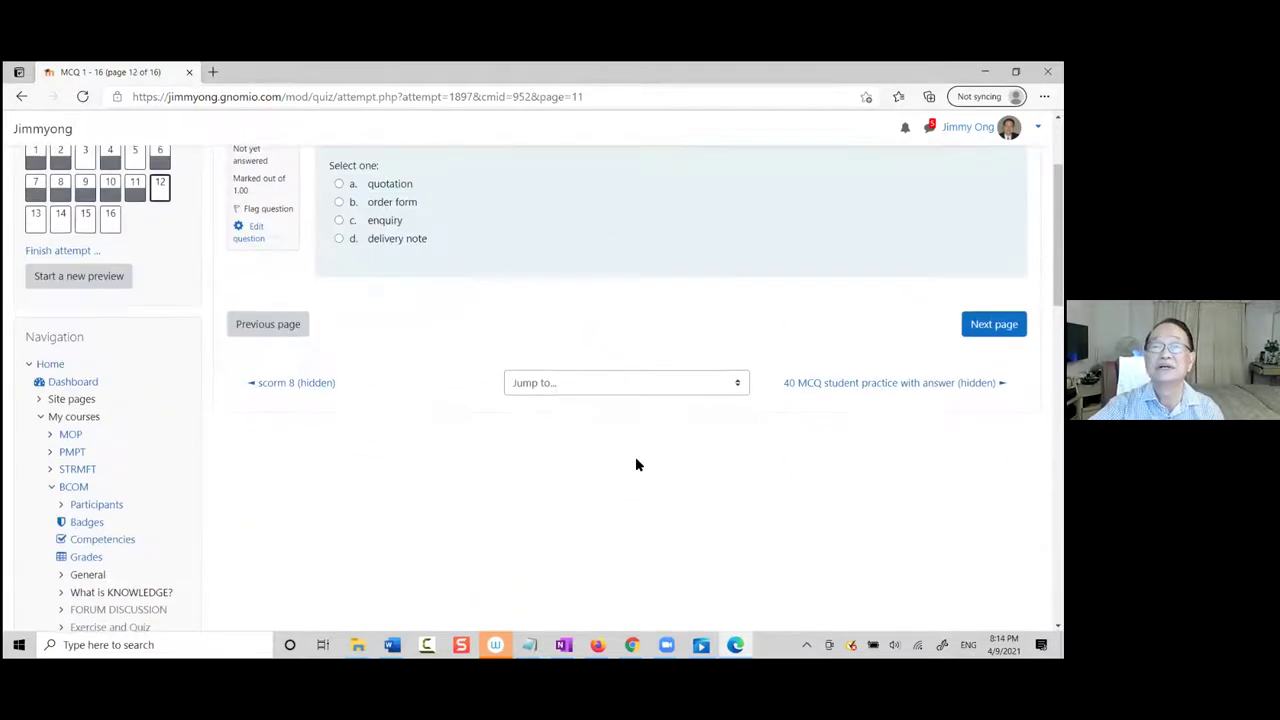
scroll(637, 463, down, 1)
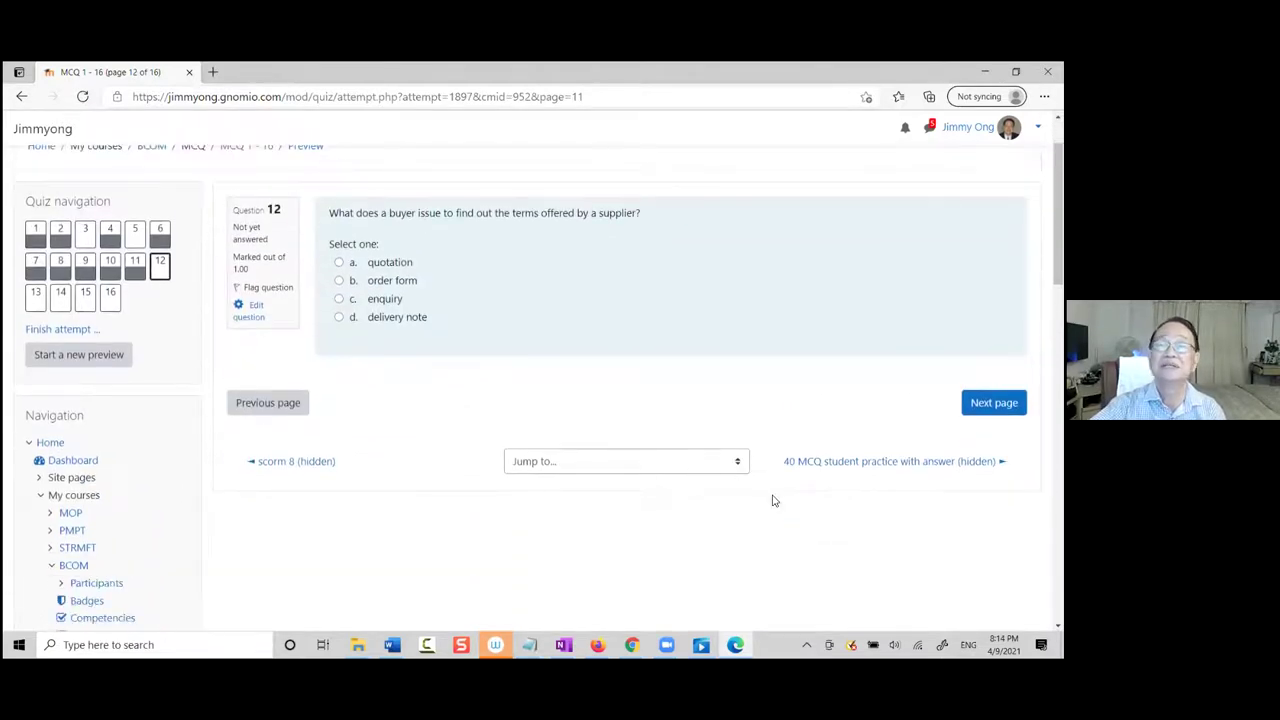
scroll(786, 500, down, 2)
scroll(771, 486, up, 3)
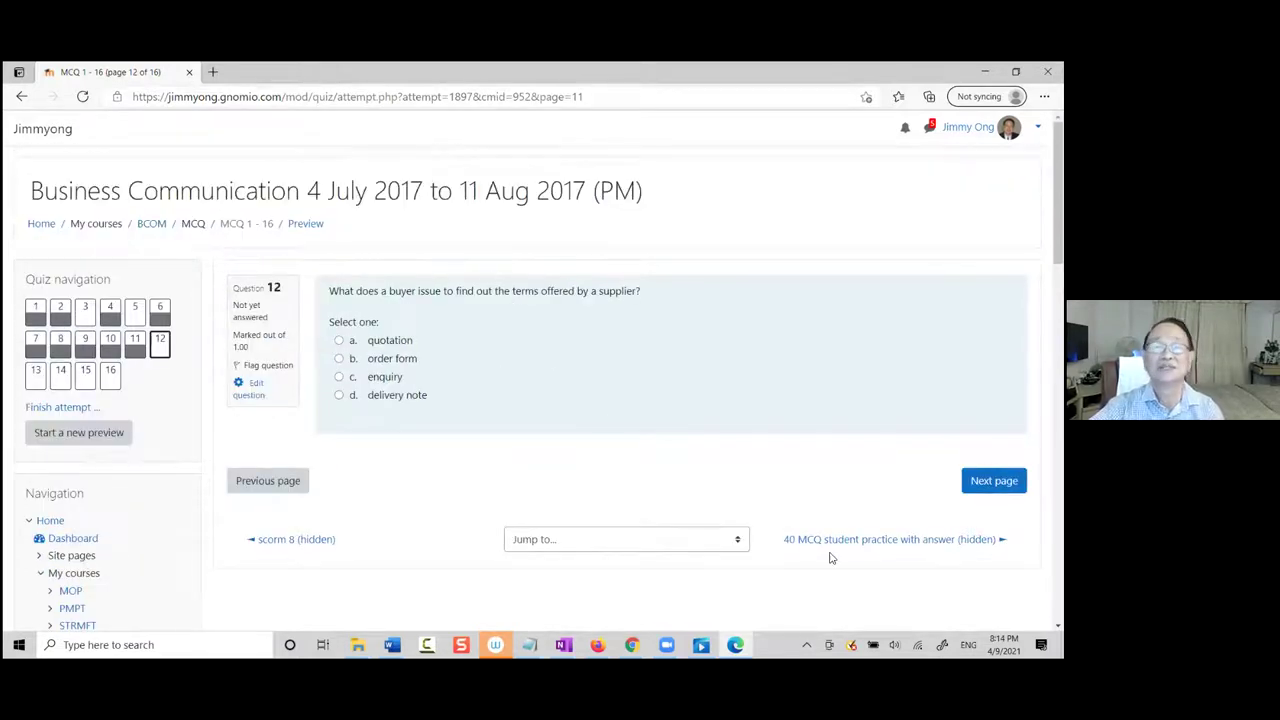
scroll(576, 394, down, 2)
scroll(577, 389, up, 2)
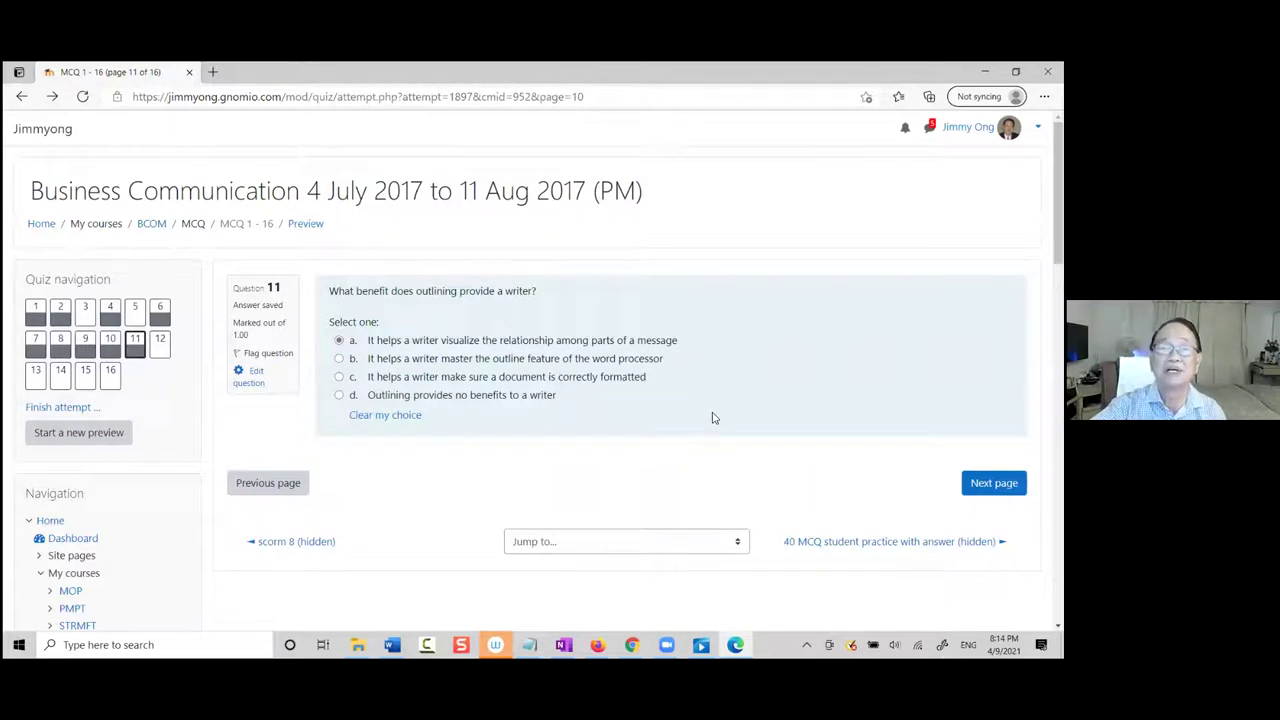
Leave the quiz, close the browser and find the PC Workshop lesson plan mind map in the OneNote Elearning page
click(21, 97)
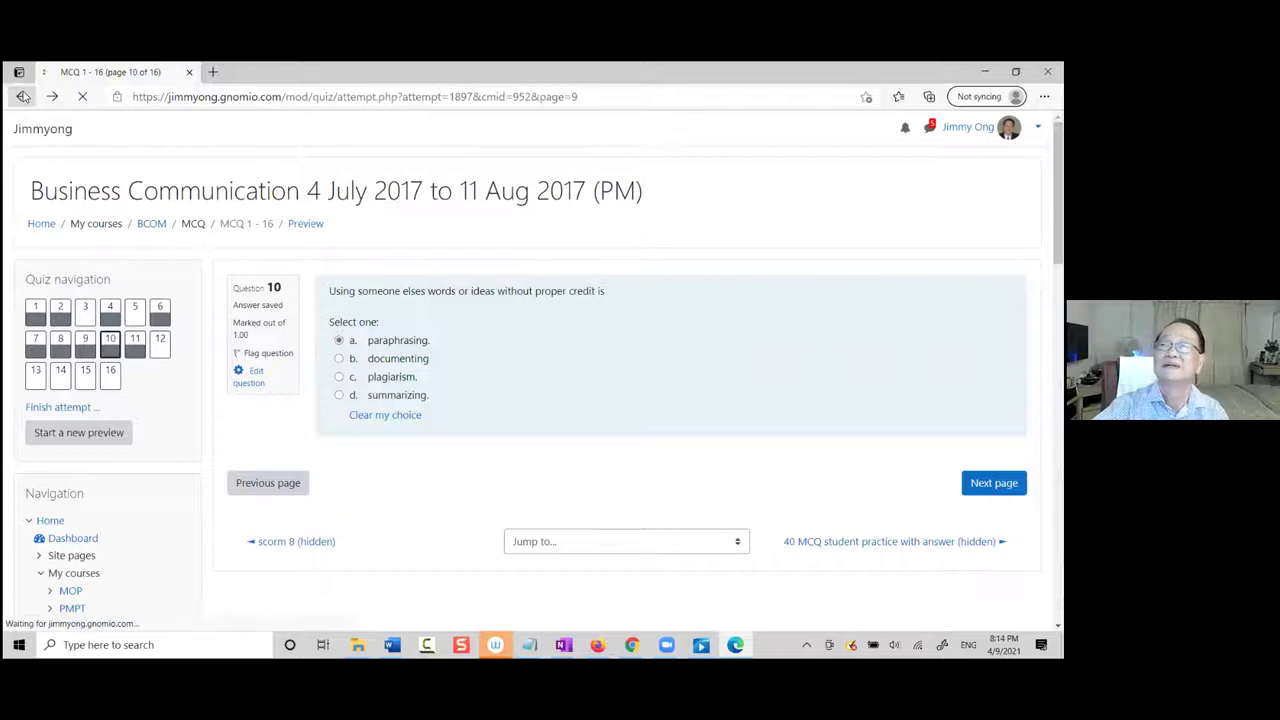
click(1047, 72)
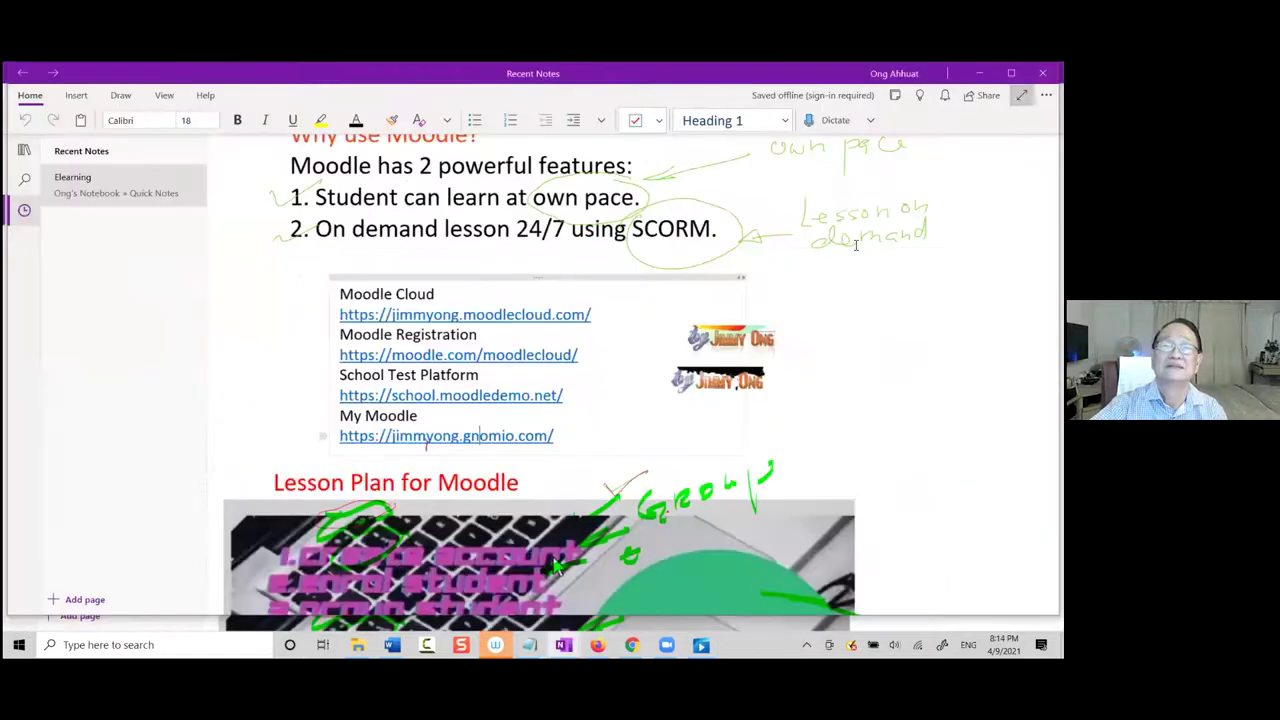
scroll(712, 350, up, 5)
scroll(712, 350, up, 5)
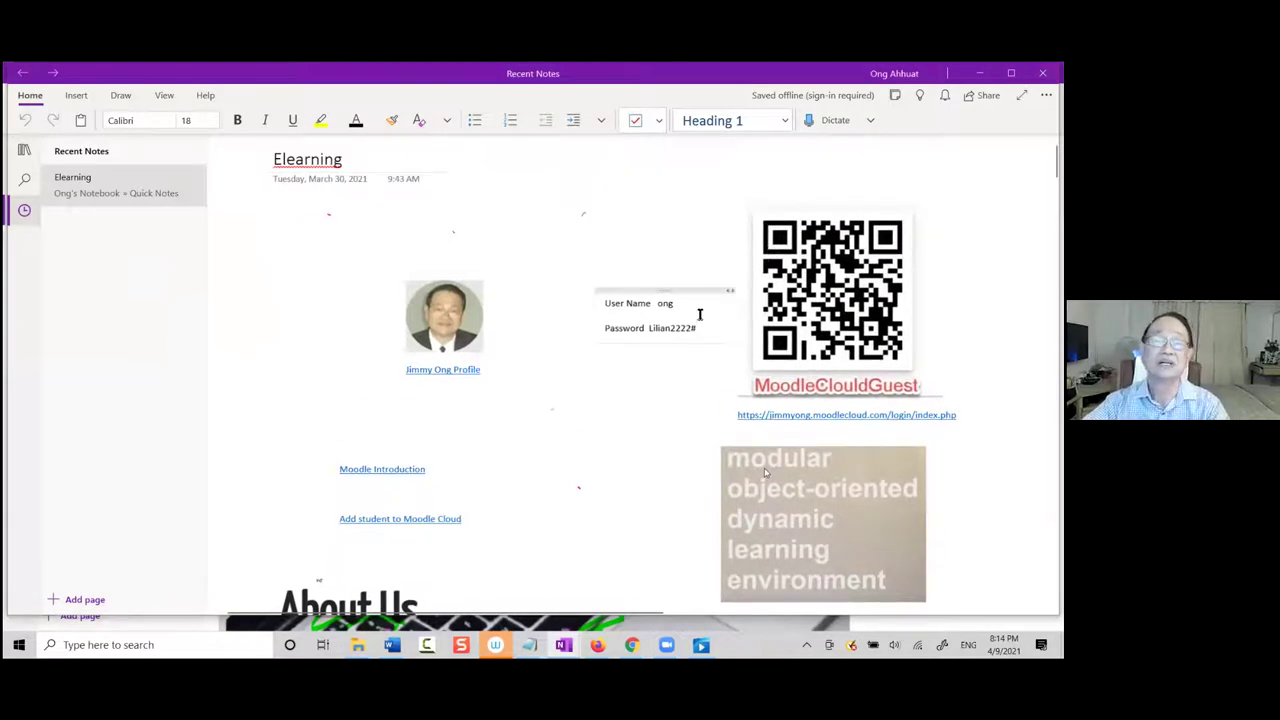
scroll(657, 377, down, 20)
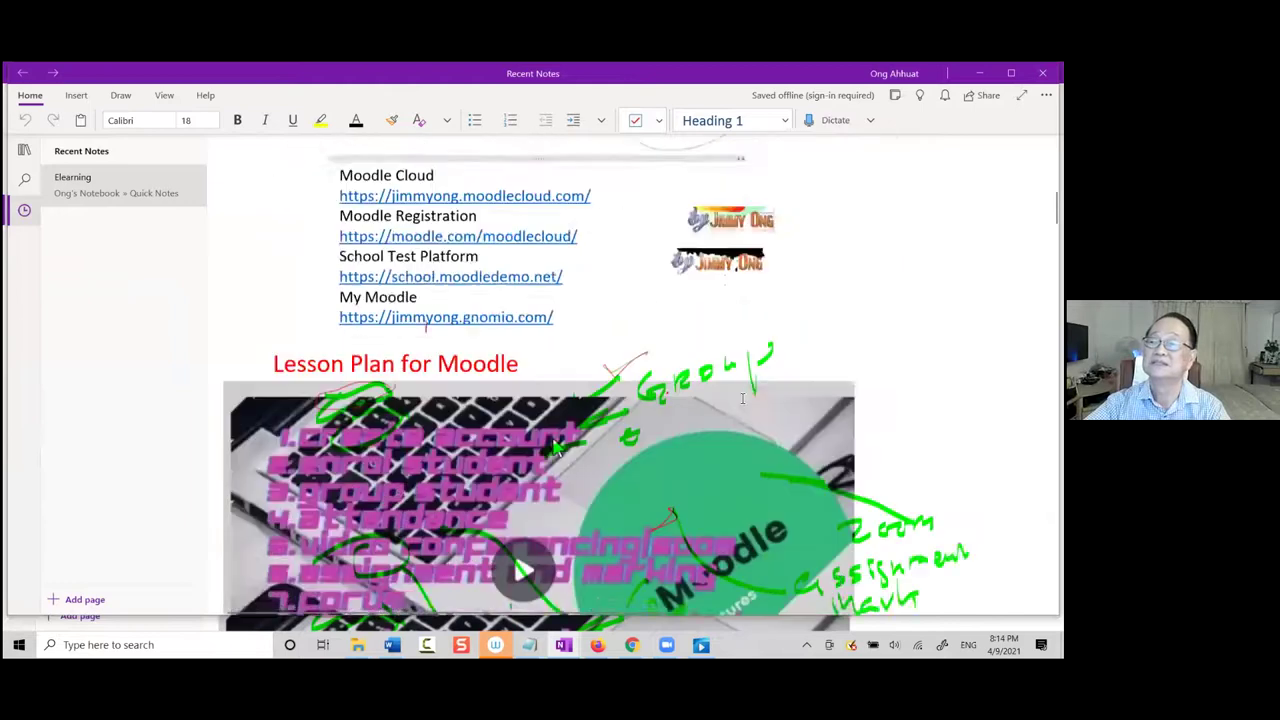
scroll(865, 394, down, 20)
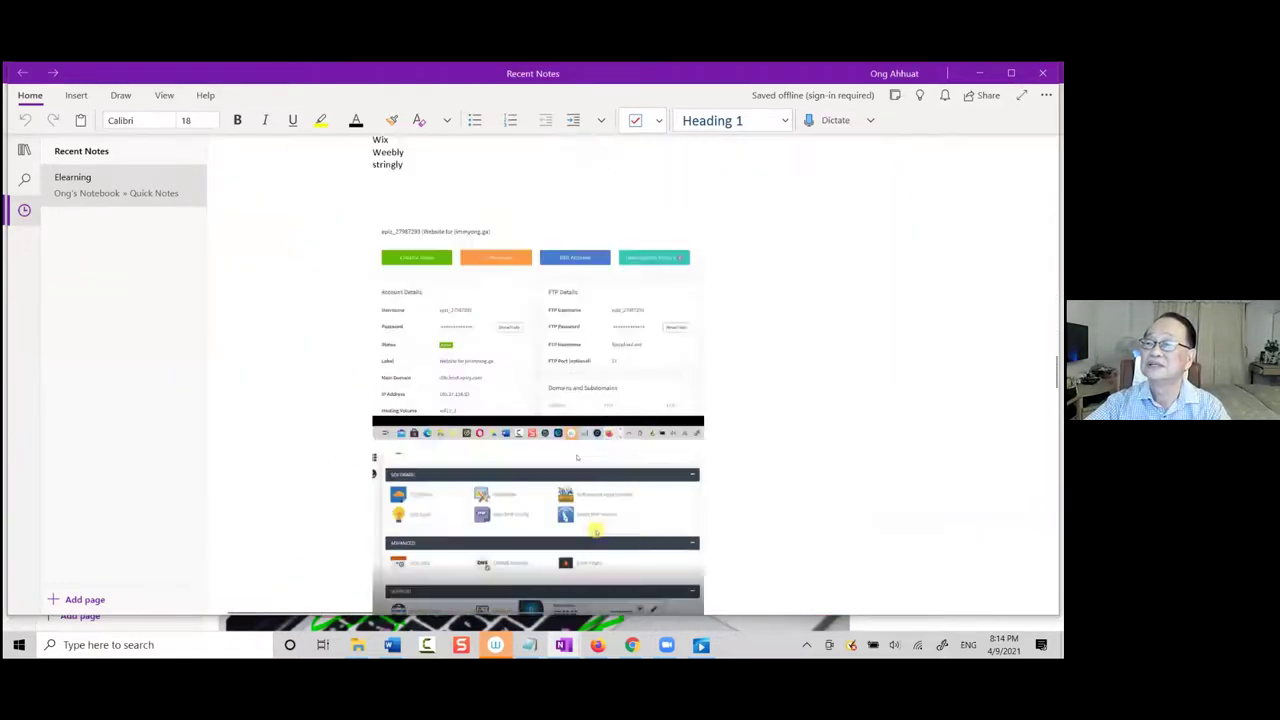
scroll(858, 510, up, 3)
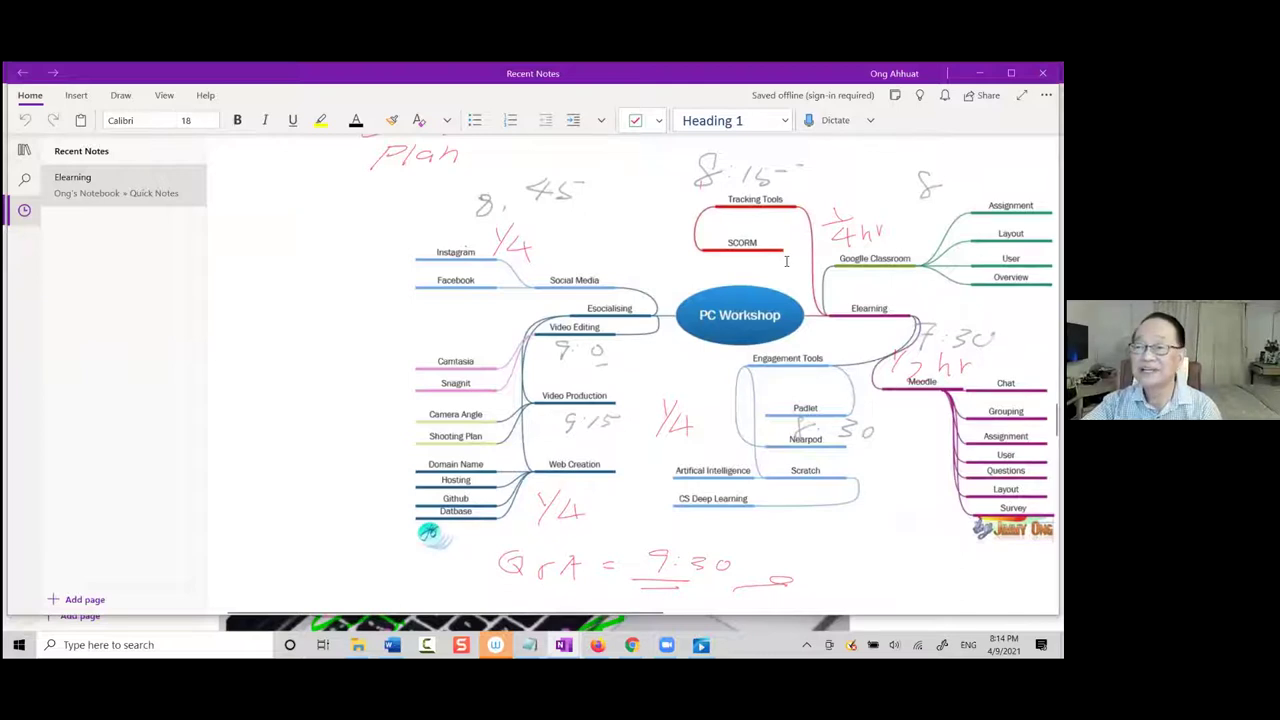
Examine the PC Workshop lesson plan mind map, covering its elearning, engagement tools and esocialising branches with their planned times
scroll(786, 265, down, 2)
scroll(787, 268, up, 2)
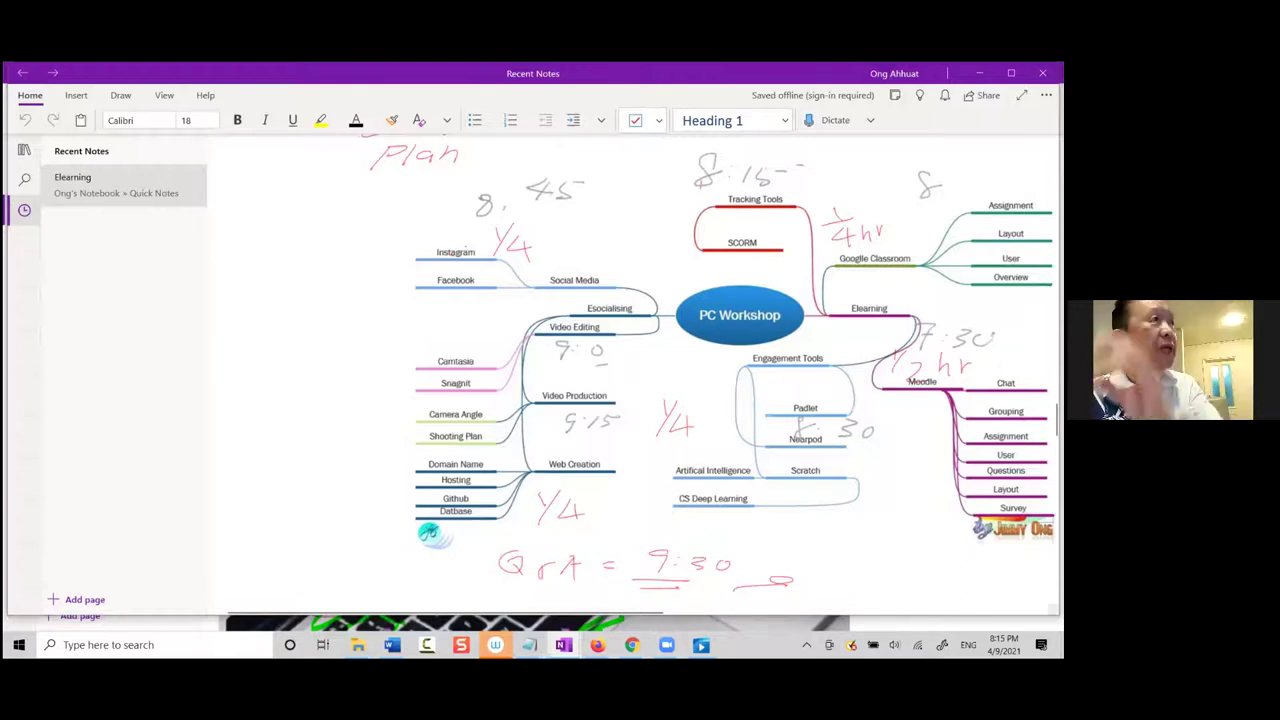
scroll(735, 363, down, 1)
scroll(735, 363, up, 1)
scroll(735, 363, down, 1)
scroll(735, 363, up, 2)
scroll(735, 376, down, 2)
scroll(735, 376, up, 3)
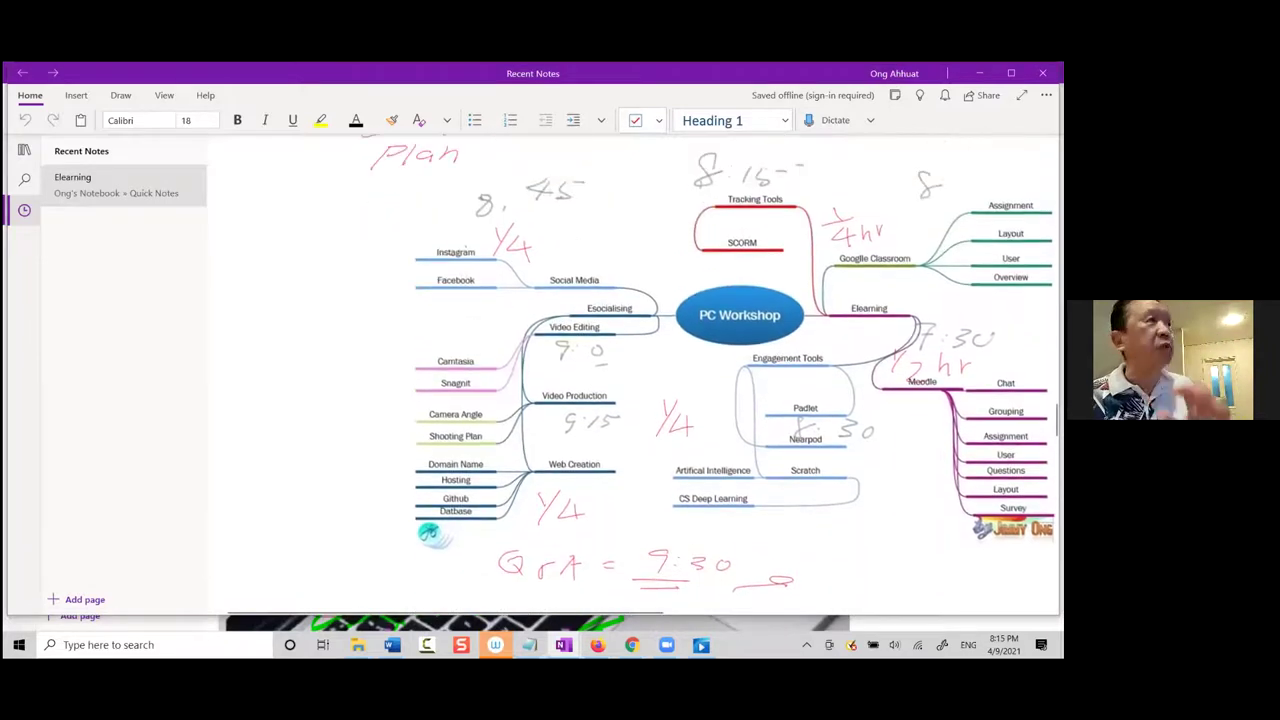
scroll(735, 376, down, 1)
scroll(735, 376, down, 2)
scroll(735, 376, up, 2)
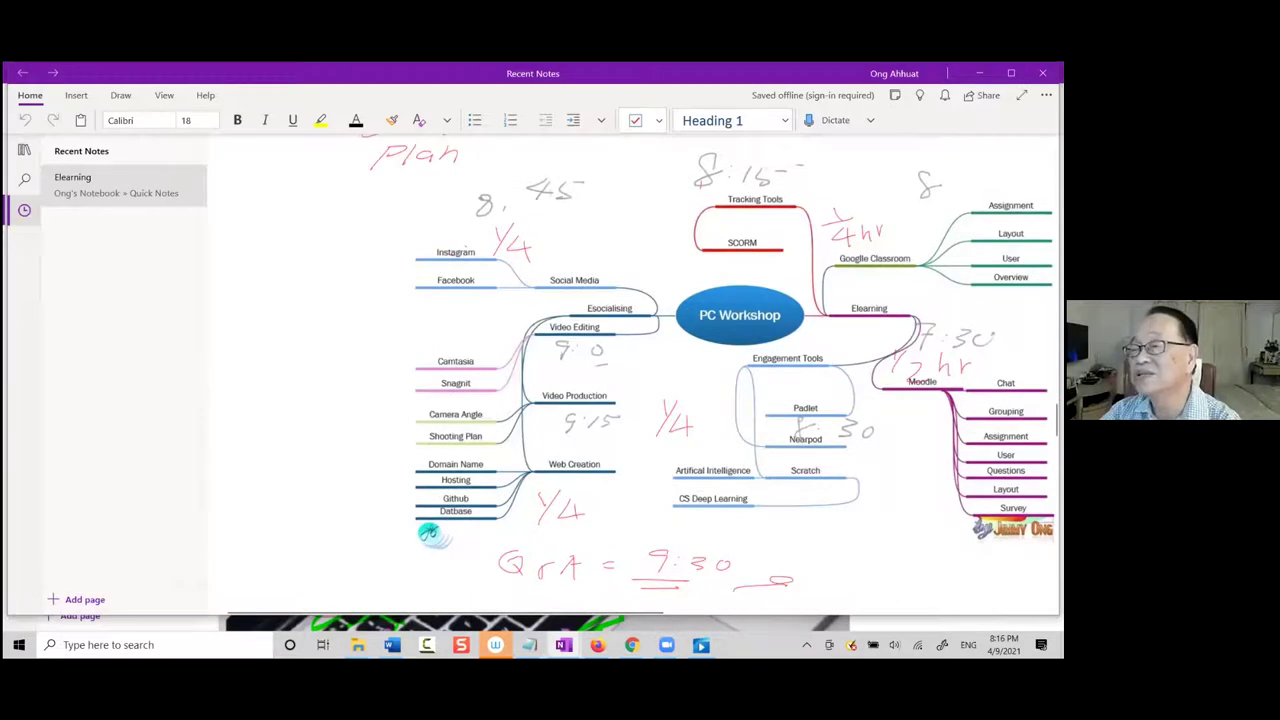
scroll(735, 376, down, 2)
scroll(735, 376, up, 2)
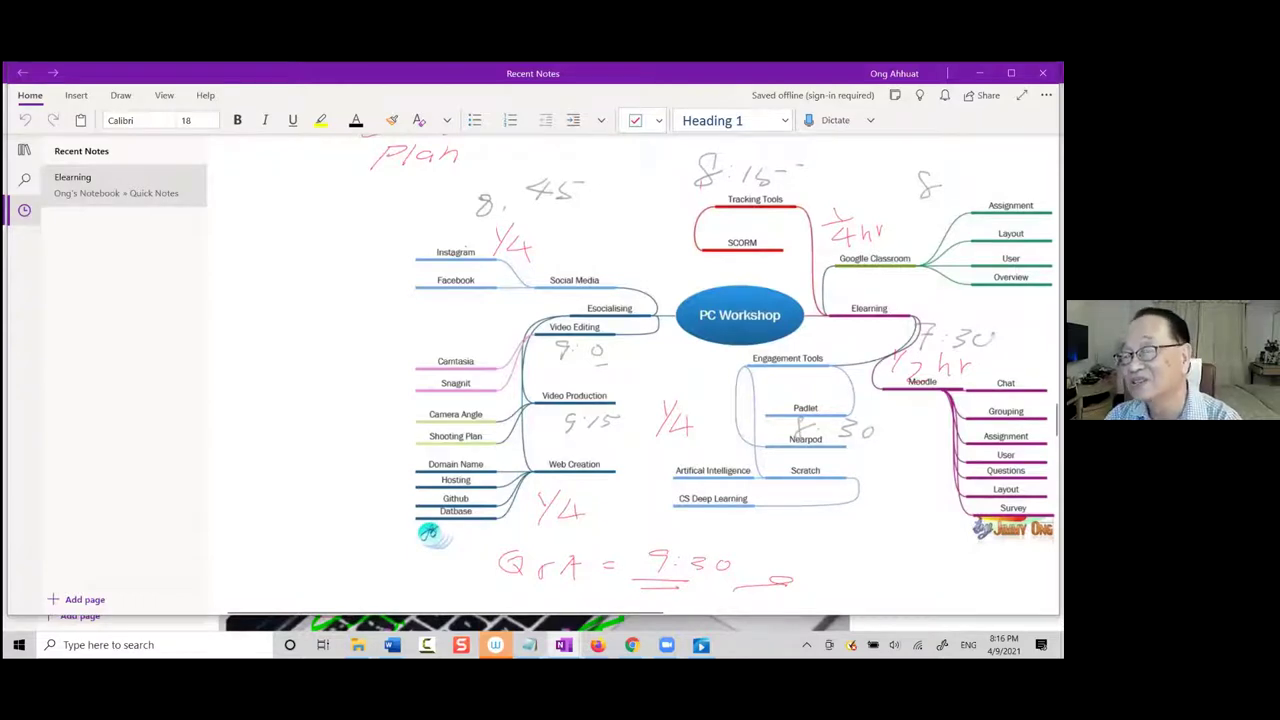
scroll(735, 375, down, 2)
scroll(735, 375, up, 1)
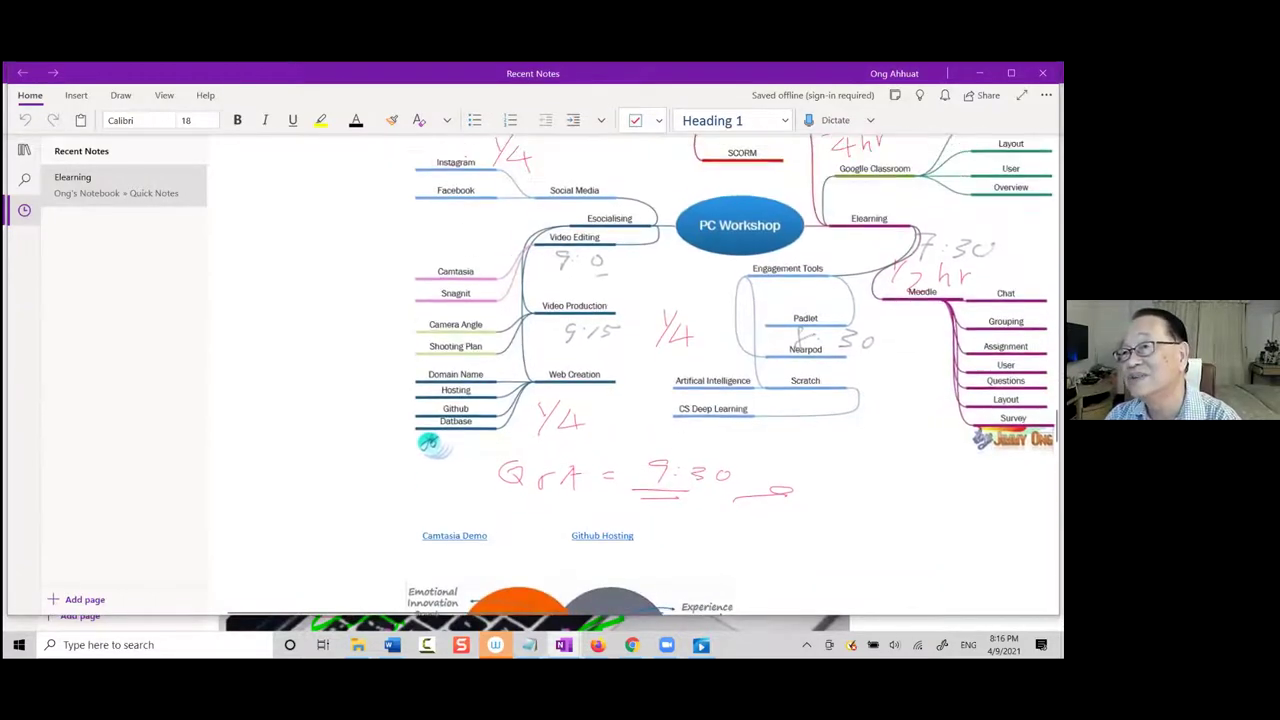
scroll(735, 375, up, 2)
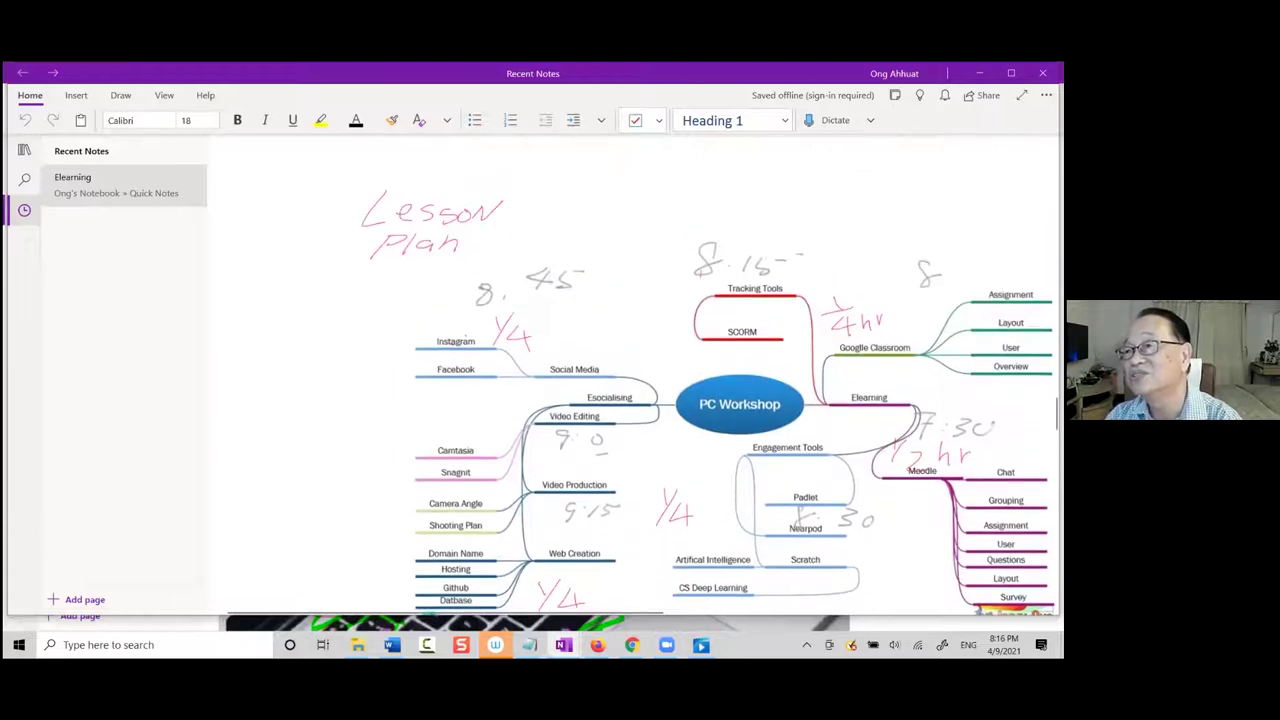
scroll(428, 533, down, 2)
scroll(428, 533, up, 1)
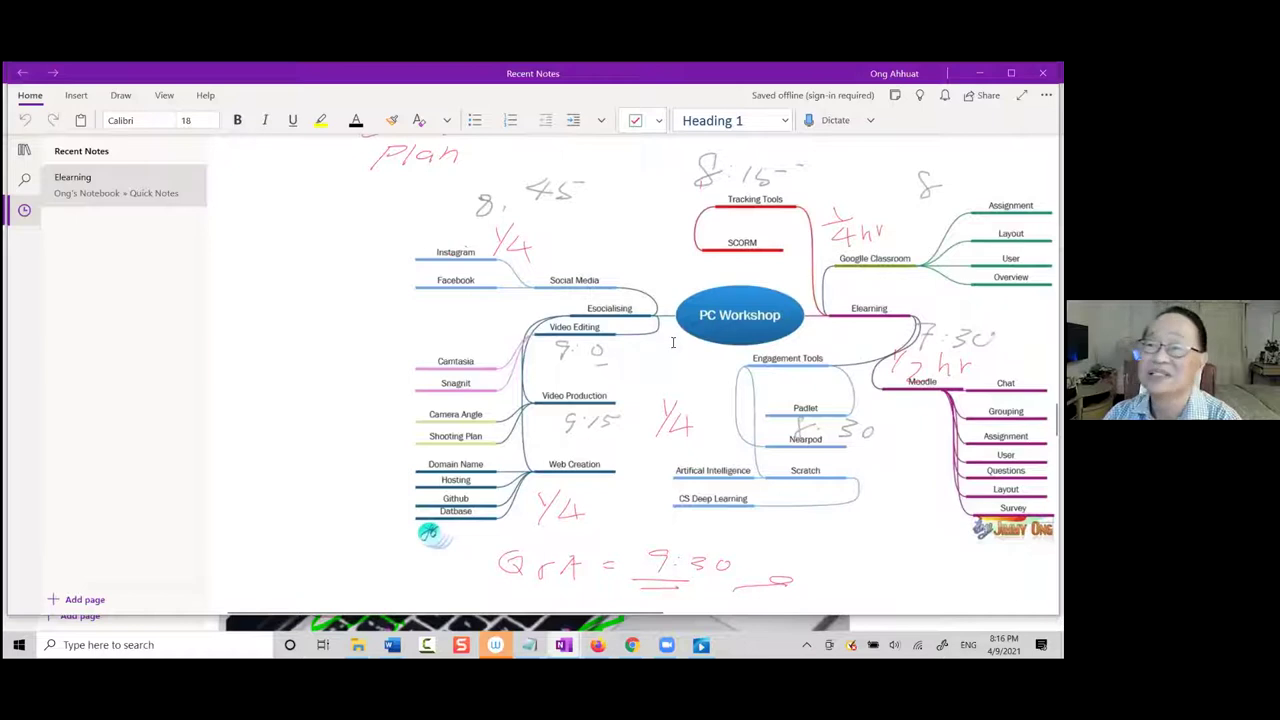
scroll(775, 403, up, 1)
scroll(775, 403, down, 1)
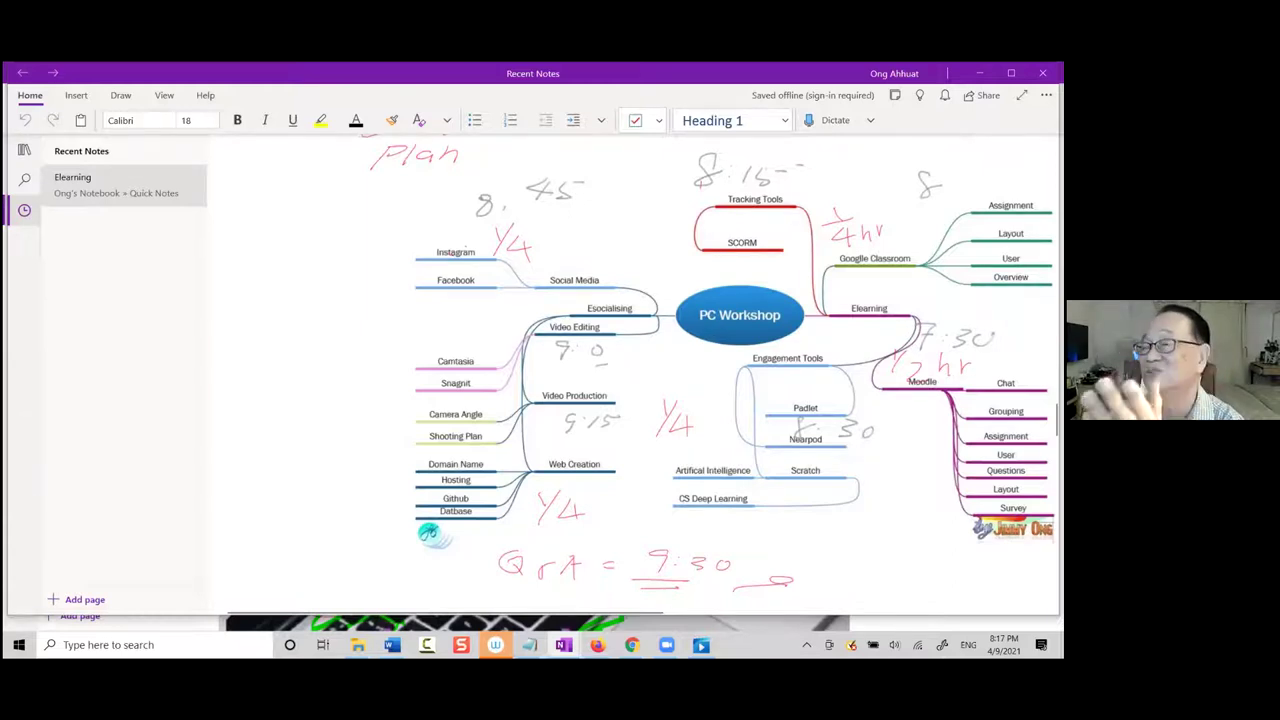
Open the Moodle Cloud site from the link list under "Why use Moodle?" and log in with the saved admin account
scroll(735, 363, down, 2)
scroll(735, 363, up, 5)
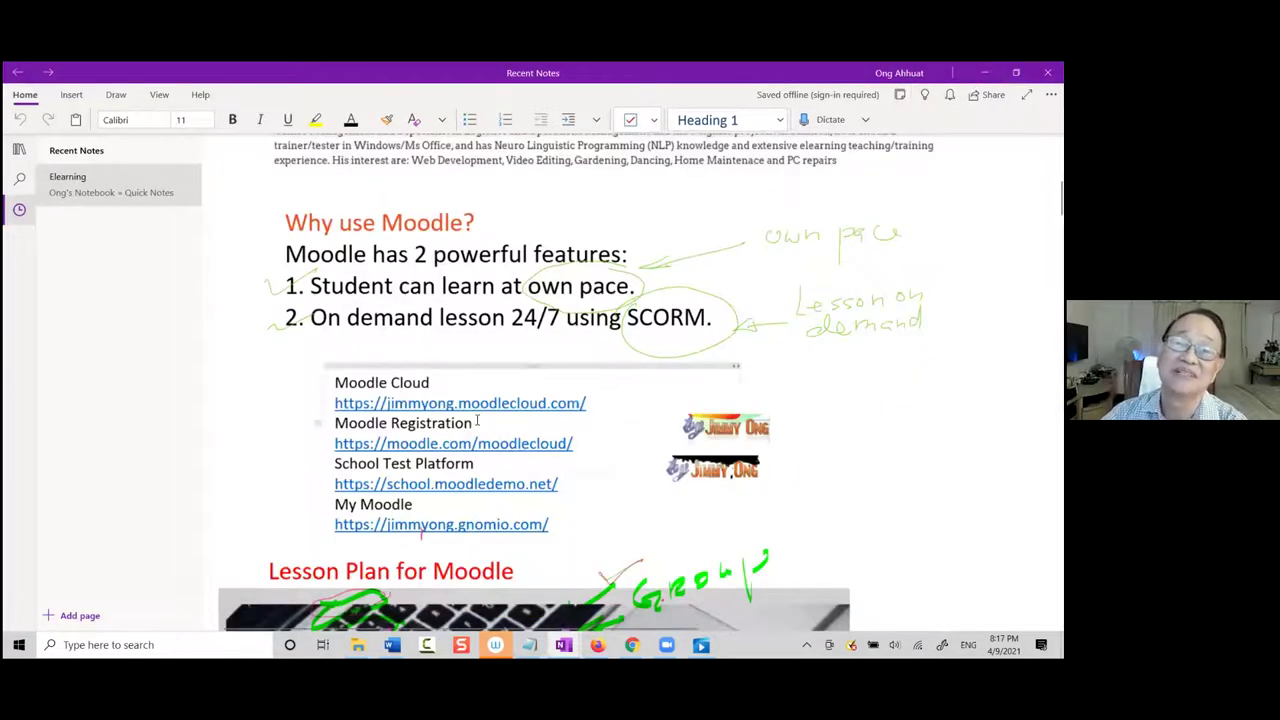
click(481, 404)
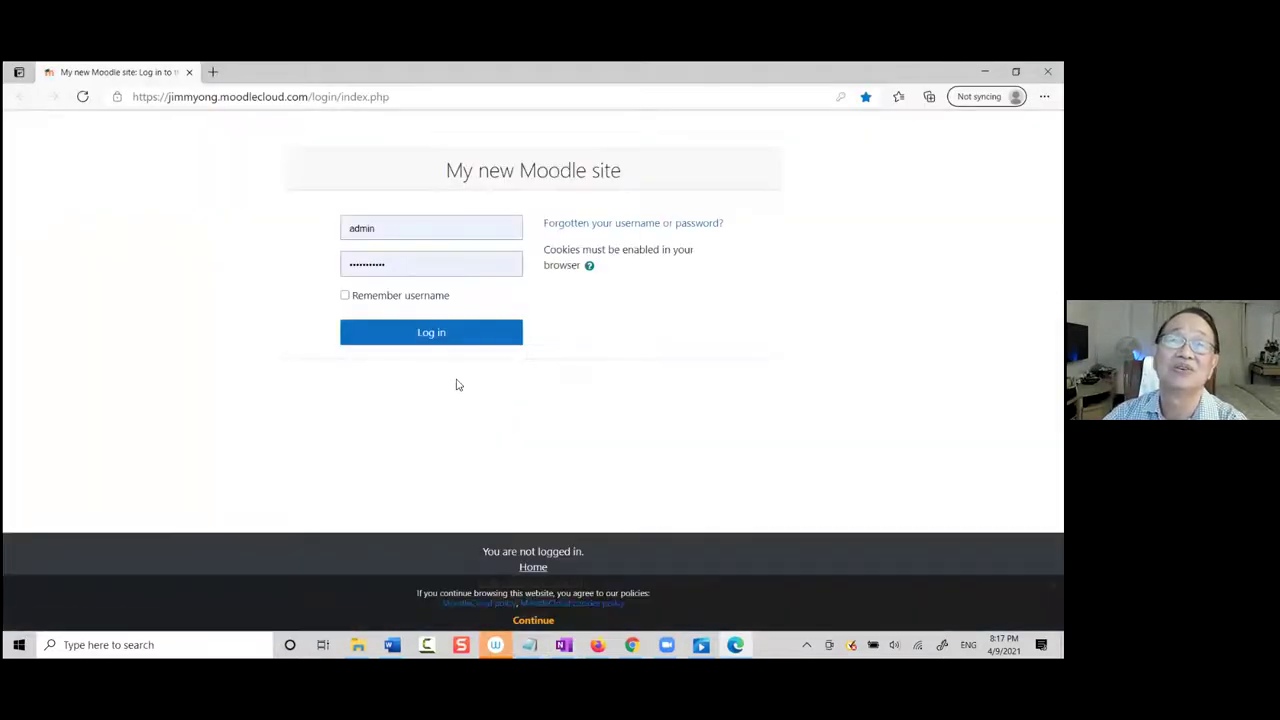
click(432, 333)
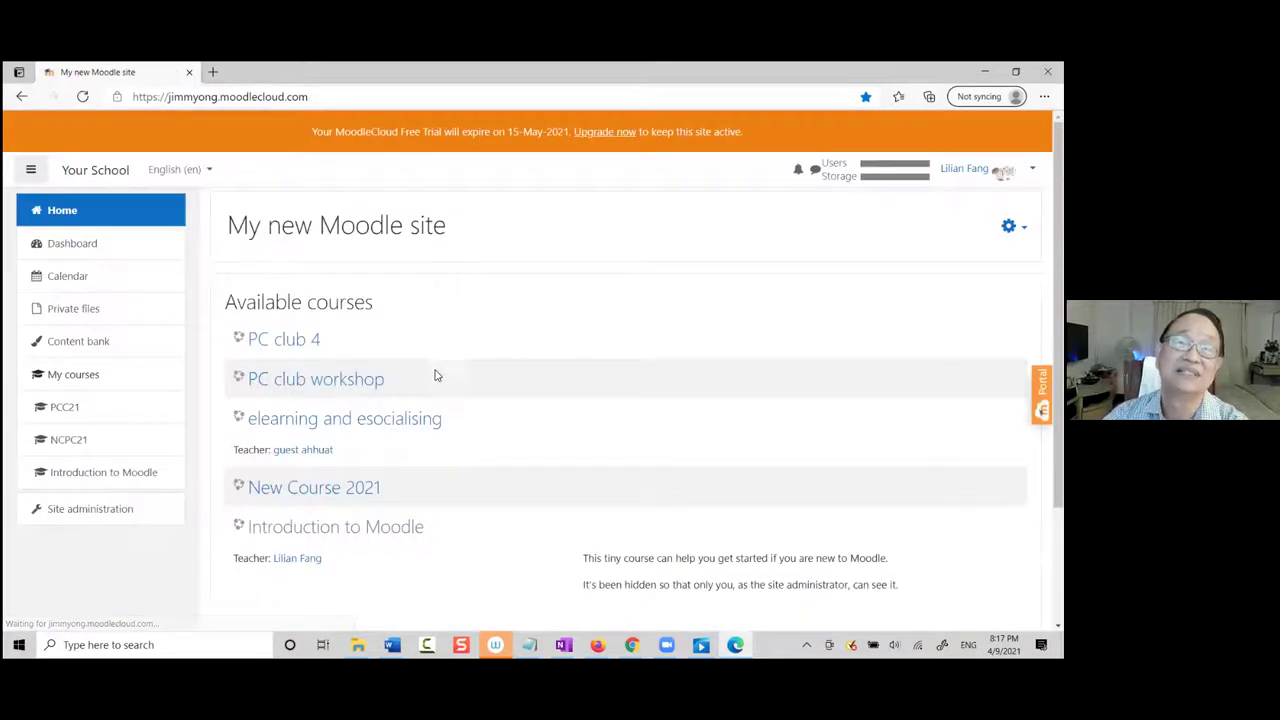
Open the "elearning and esocialising" course from the available courses and find the activity list below its attendance form
scroll(435, 380, down, 2)
scroll(436, 385, up, 1)
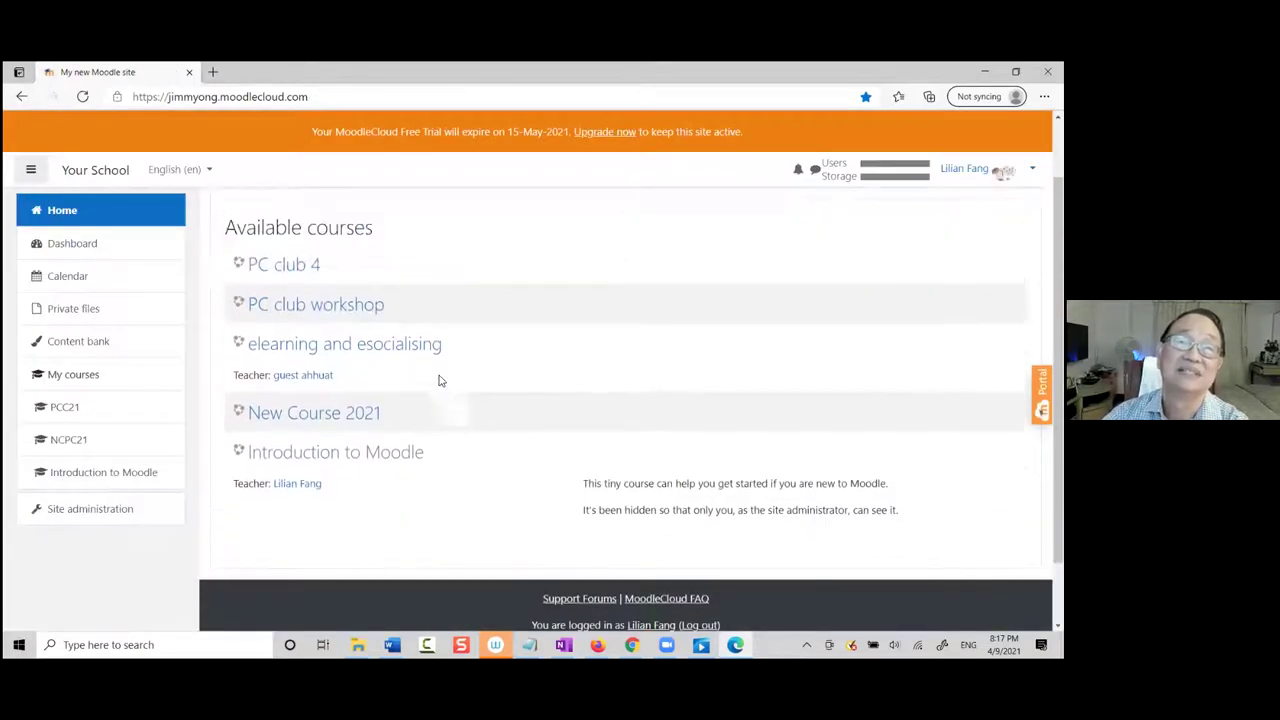
click(376, 345)
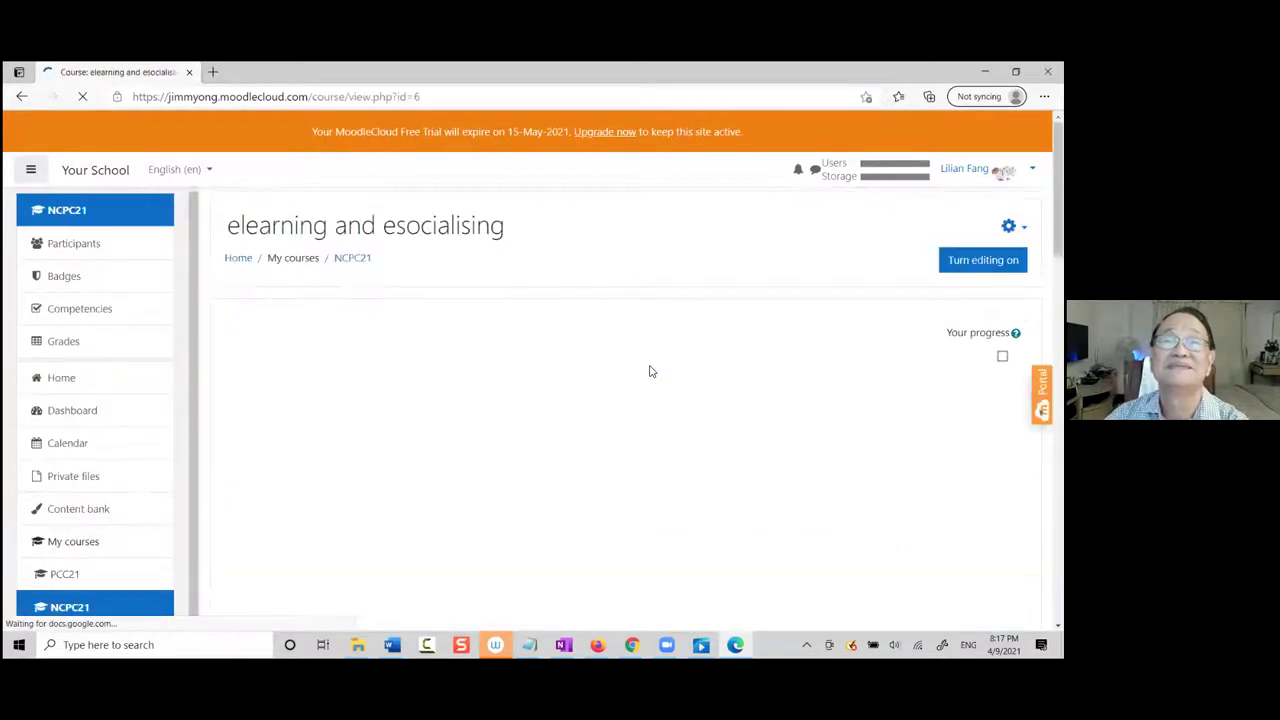
scroll(649, 370, down, 6)
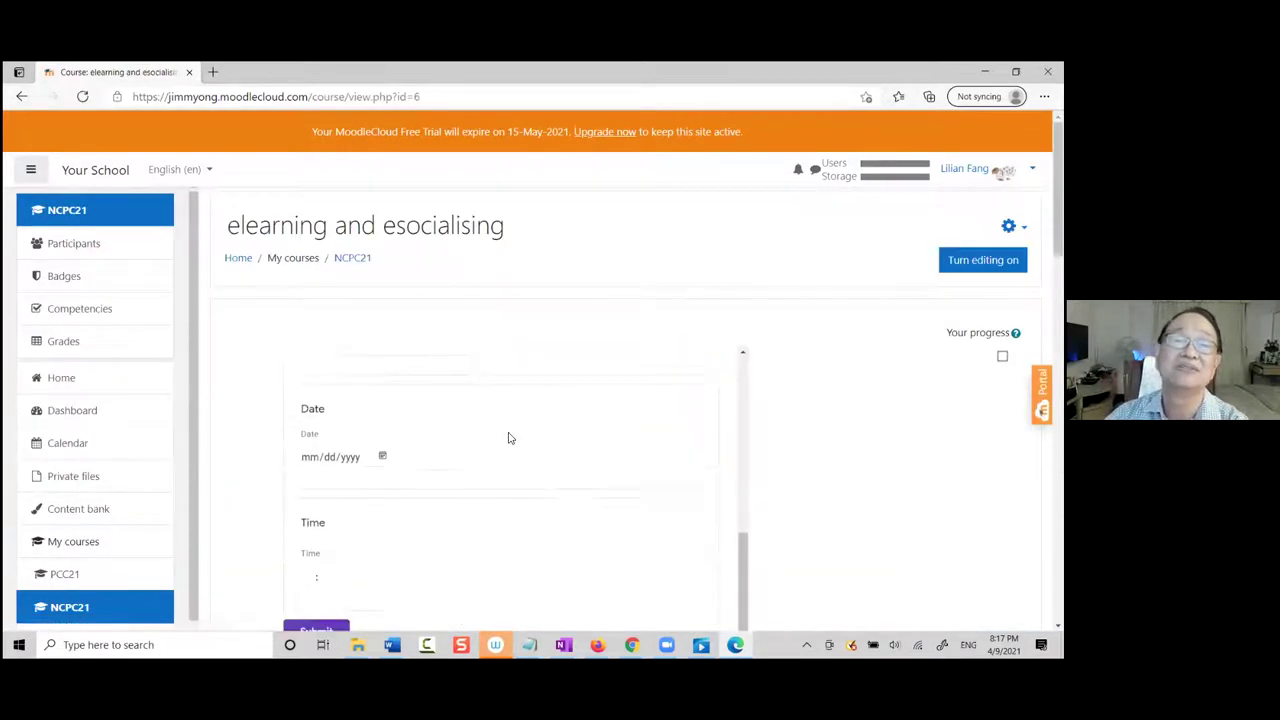
scroll(508, 438, down, 8)
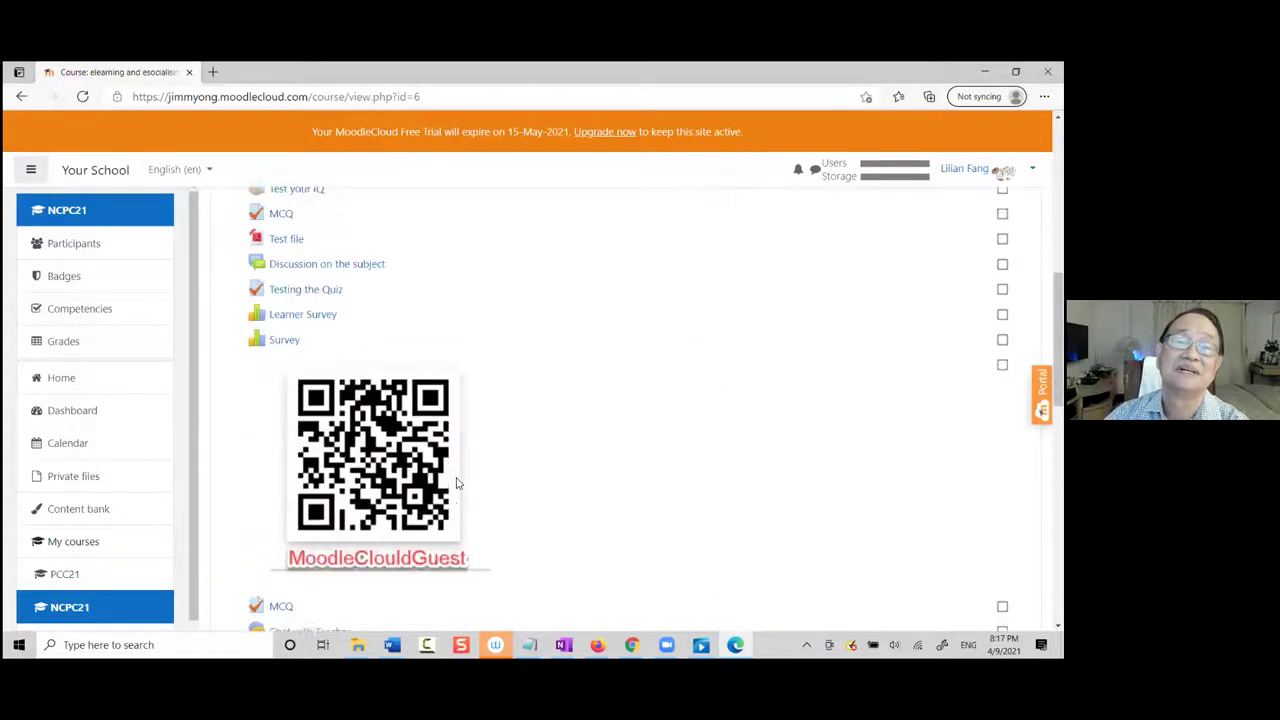
scroll(463, 471, up, 2)
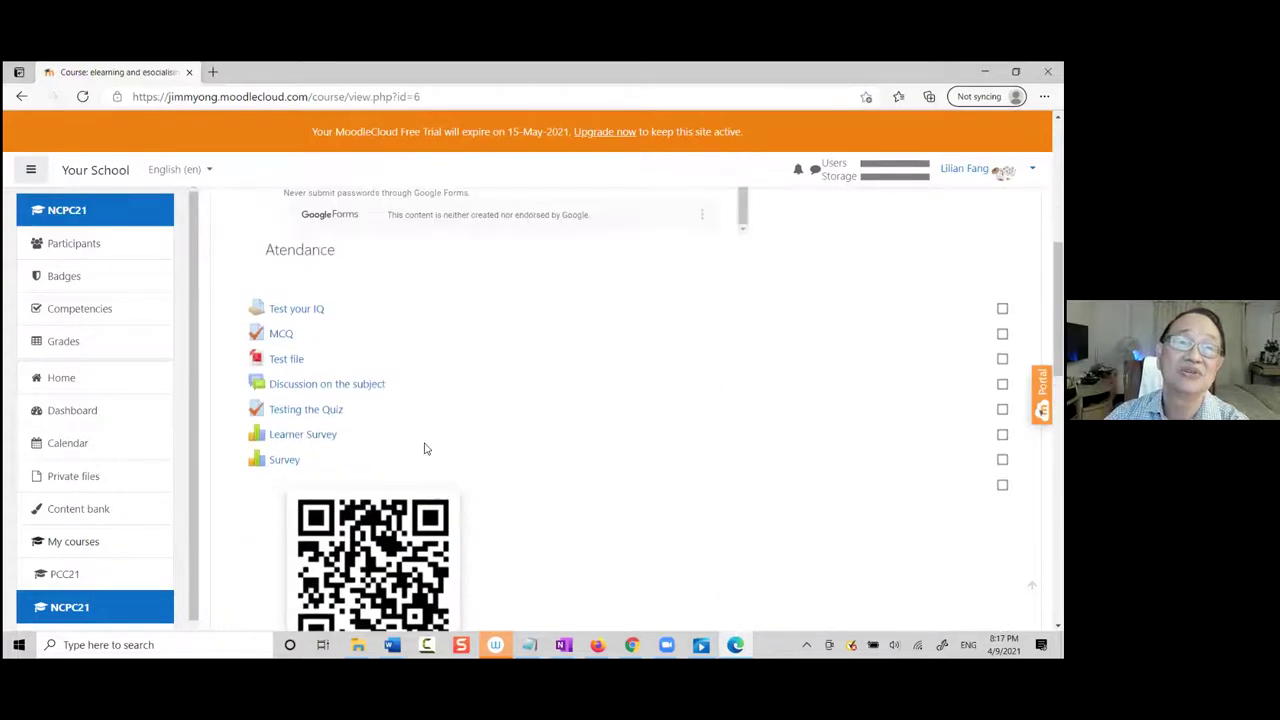
Open the first MCQ quiz in the activity list and continue the last attempt at question 1
click(286, 340)
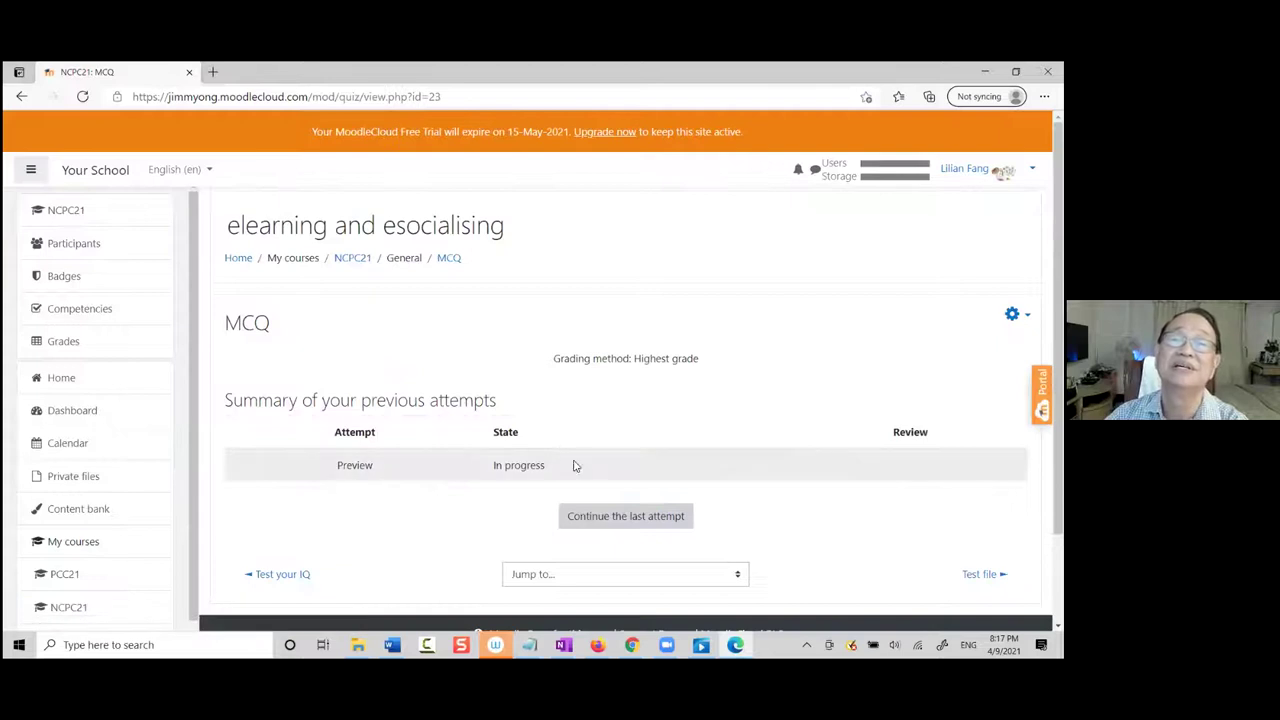
scroll(590, 464, down, 2)
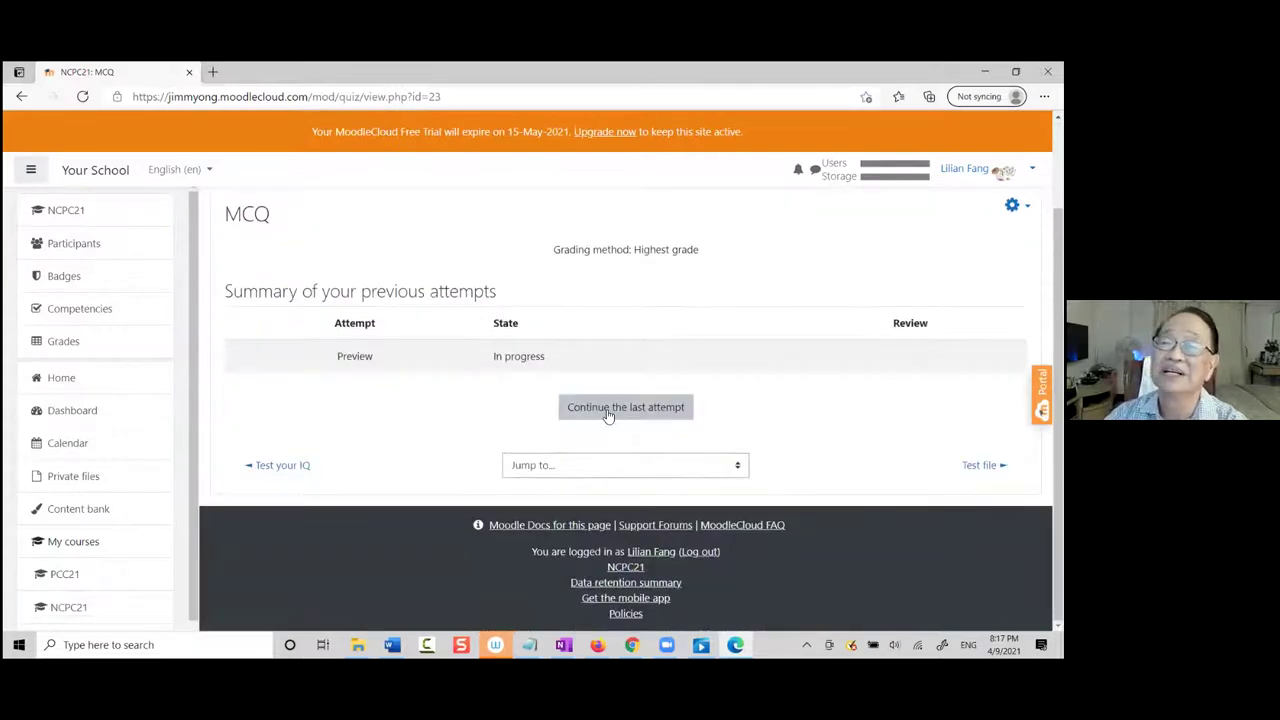
click(607, 410)
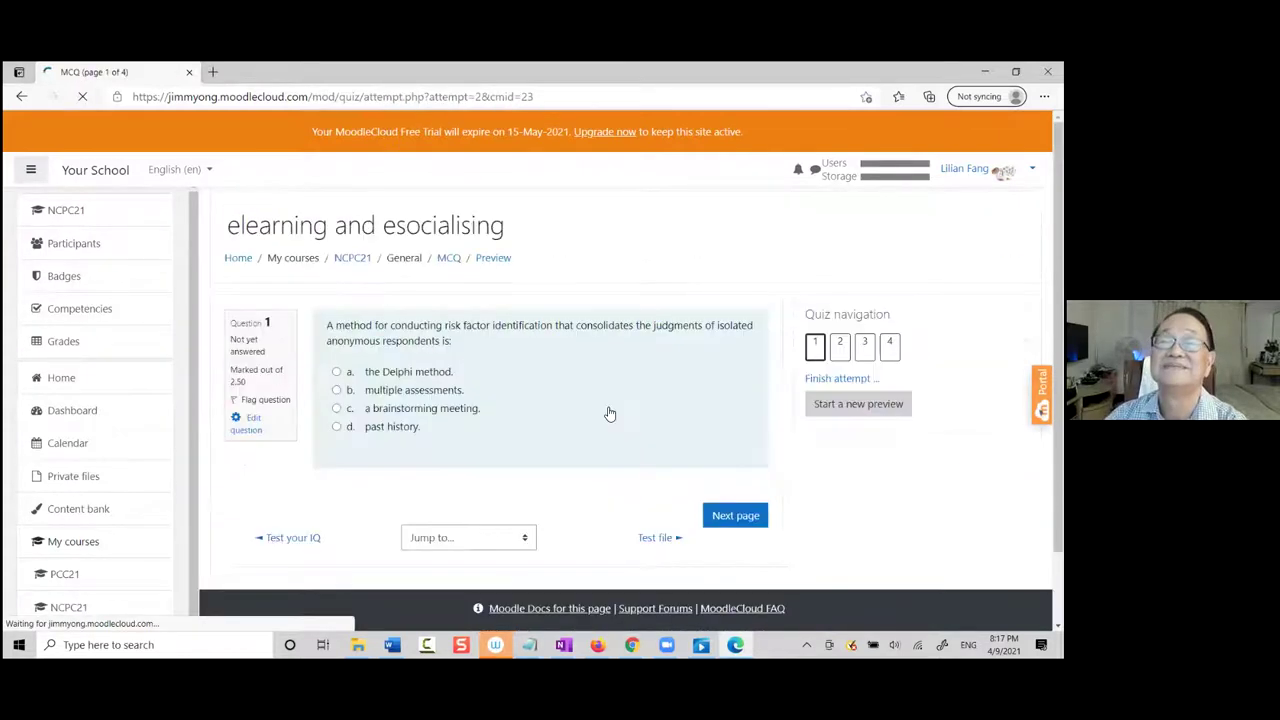
scroll(690, 452, down, 1)
scroll(690, 451, up, 1)
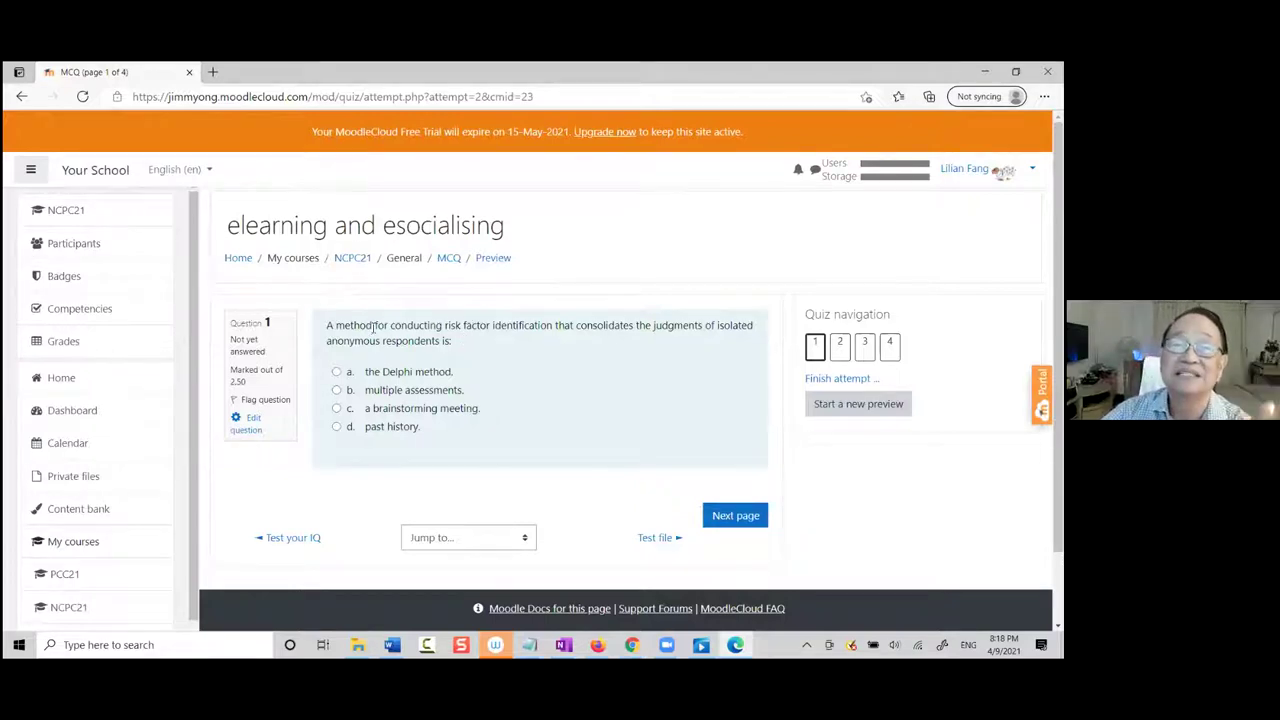
Answer all four quiz questions with option a, going through them in order, and finish the attempt
click(337, 372)
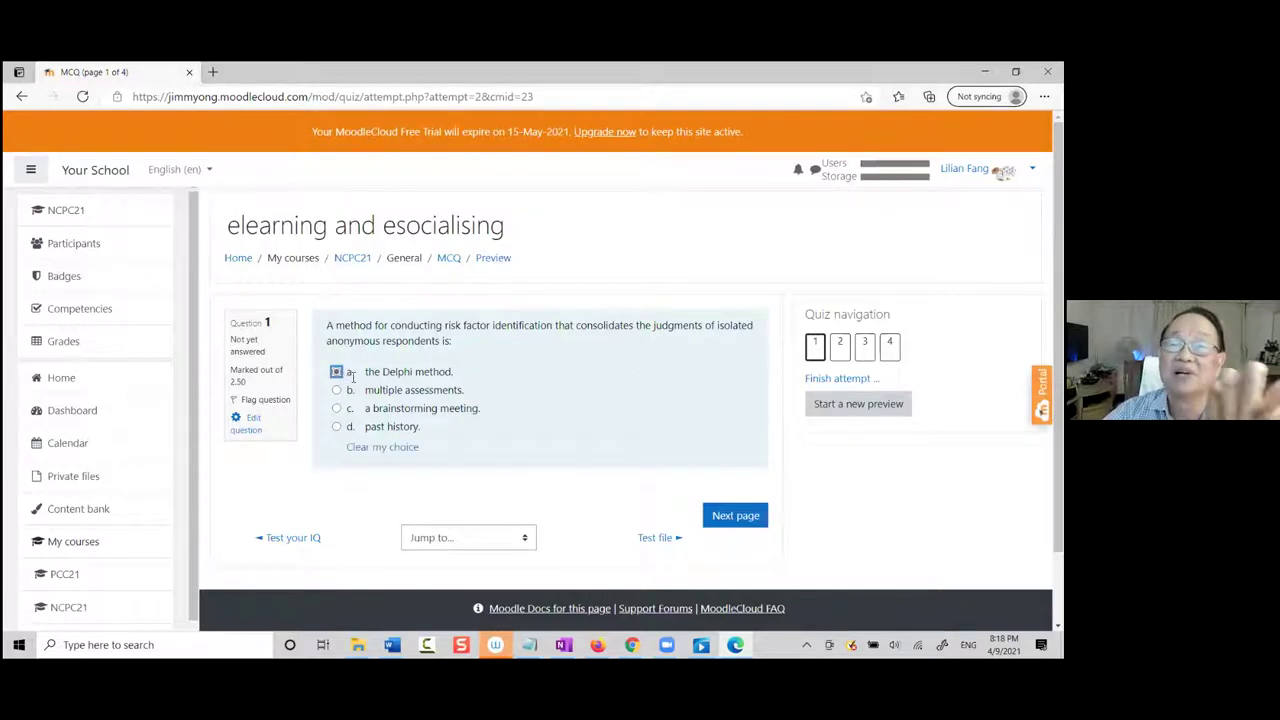
click(735, 517)
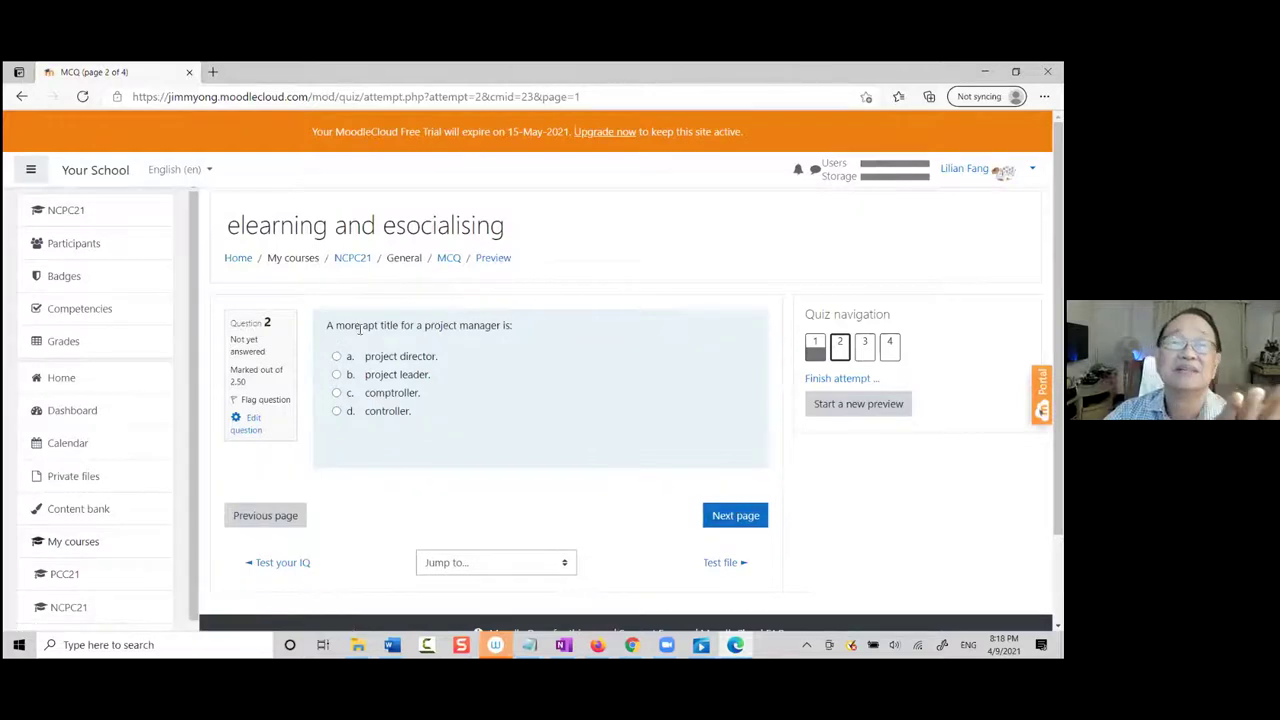
click(337, 356)
click(738, 515)
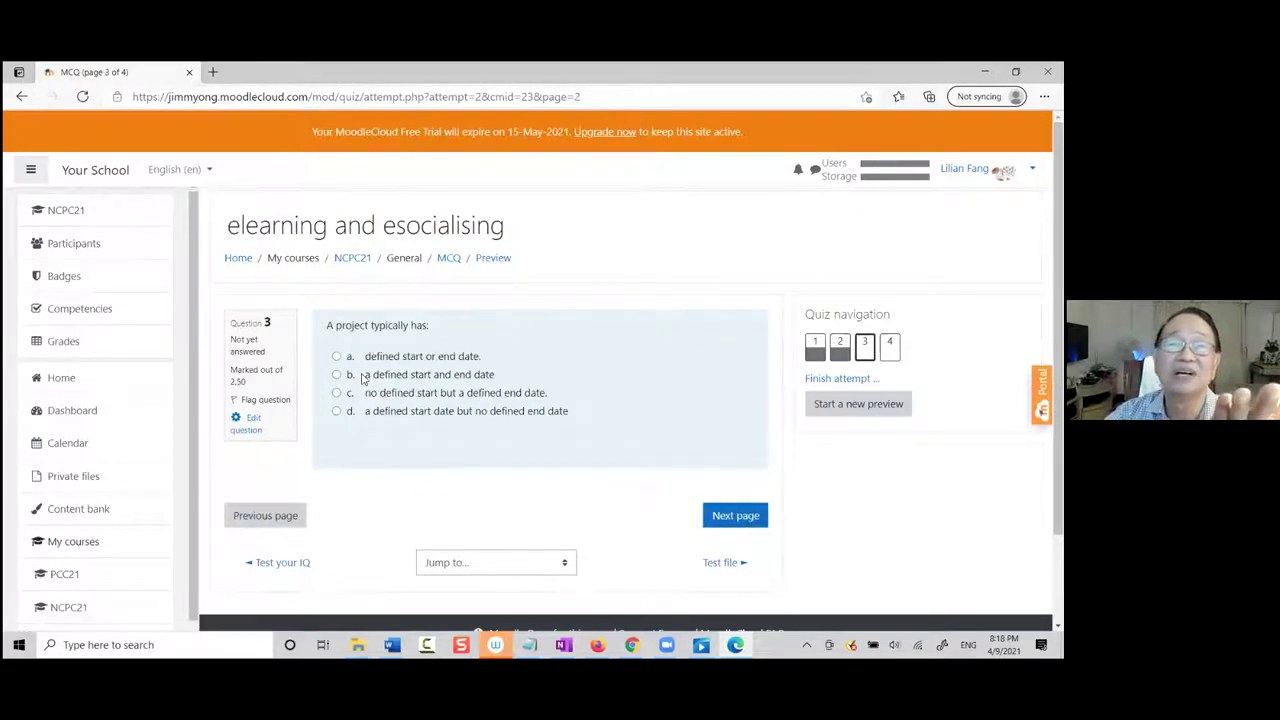
click(337, 356)
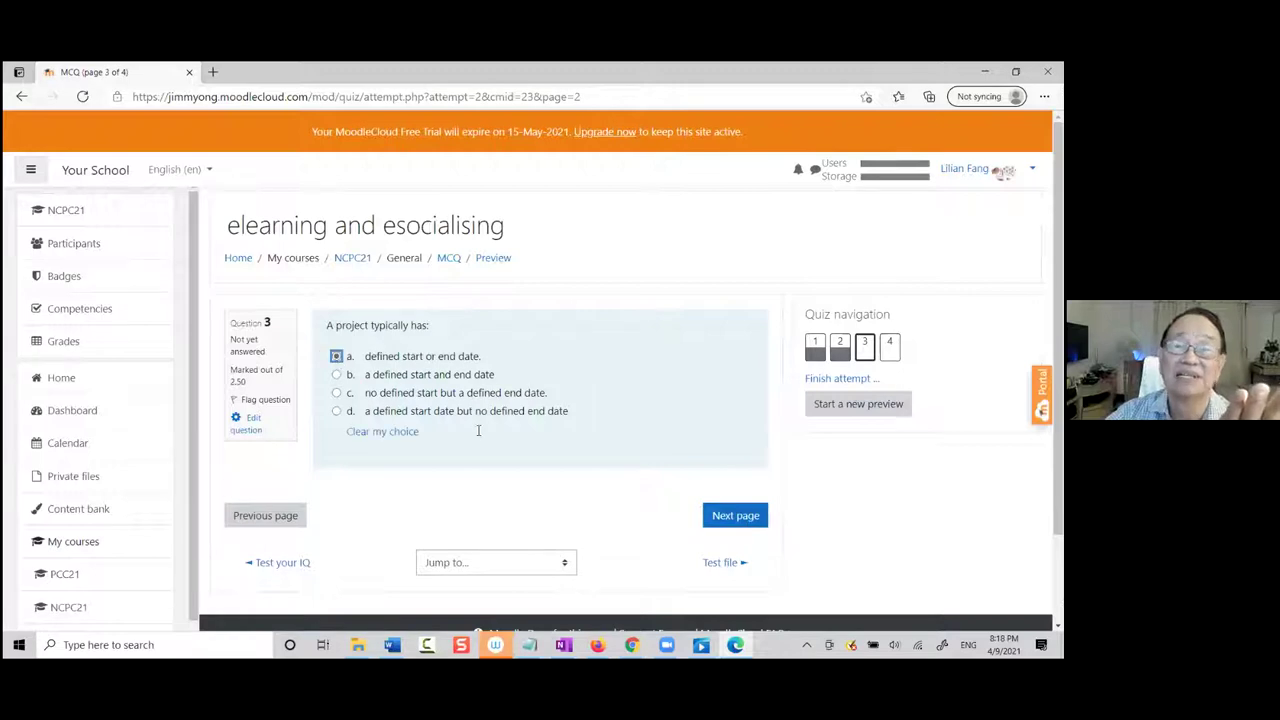
click(738, 515)
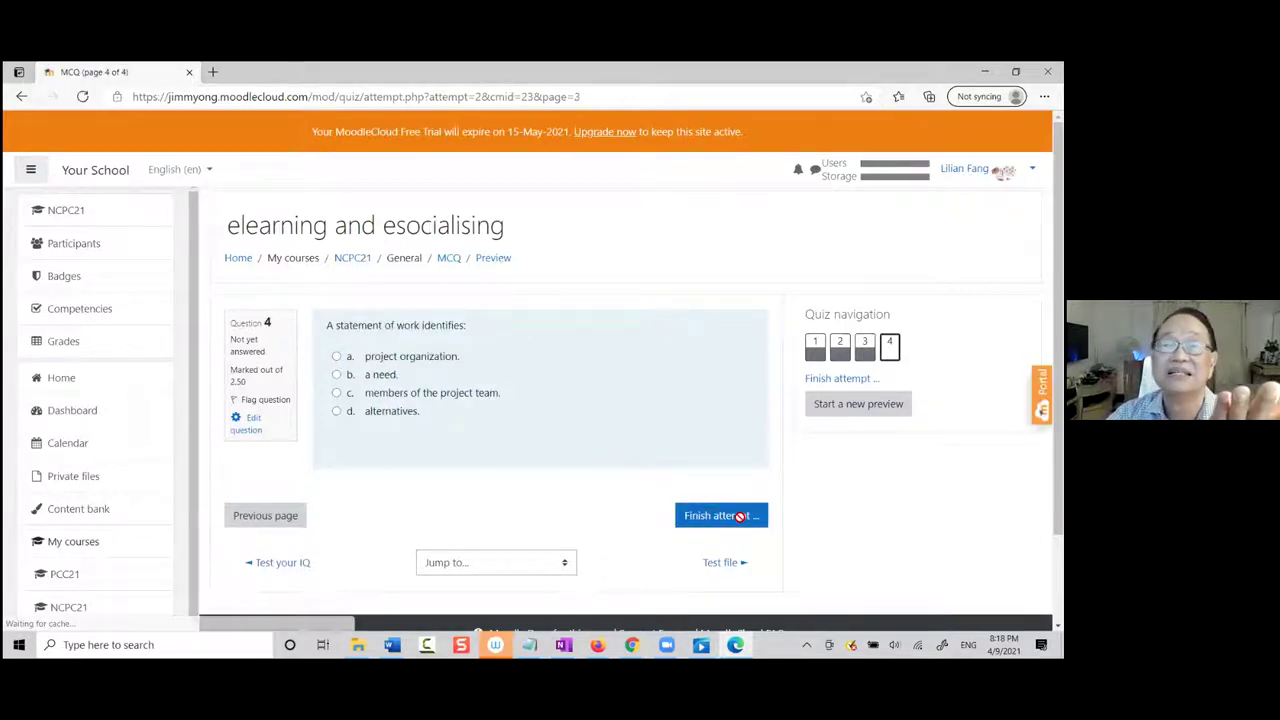
click(337, 357)
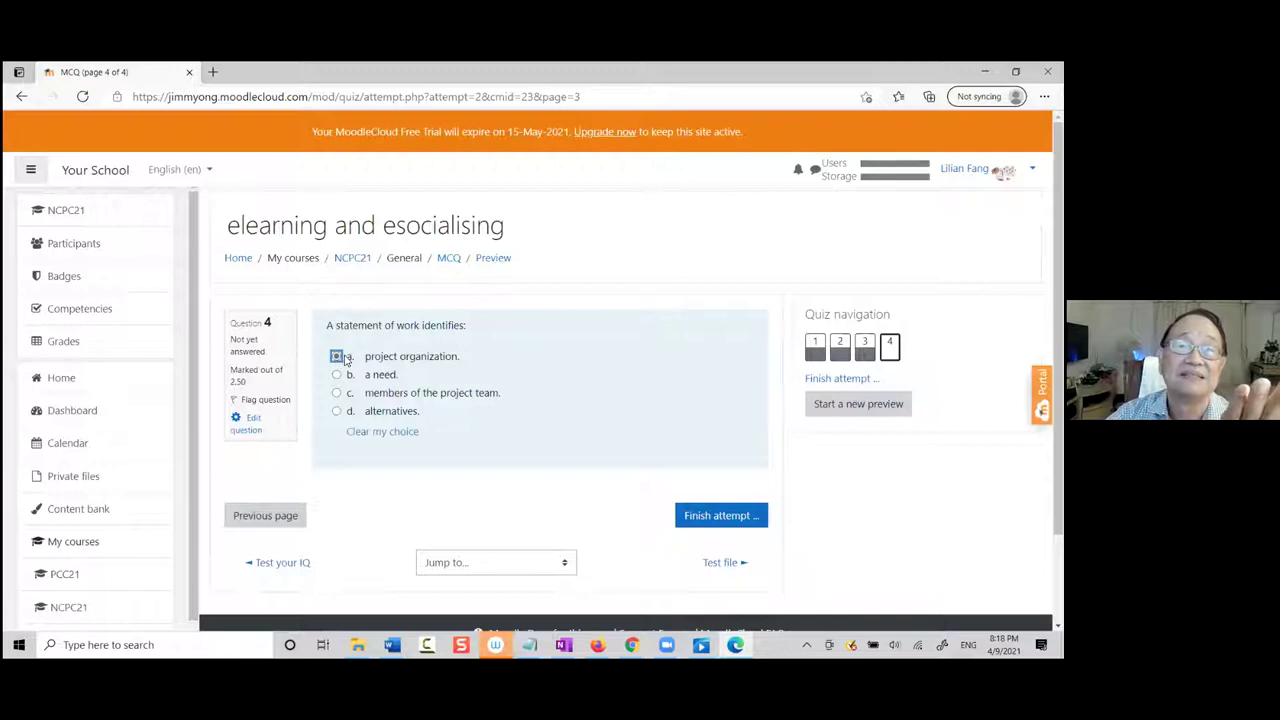
click(712, 516)
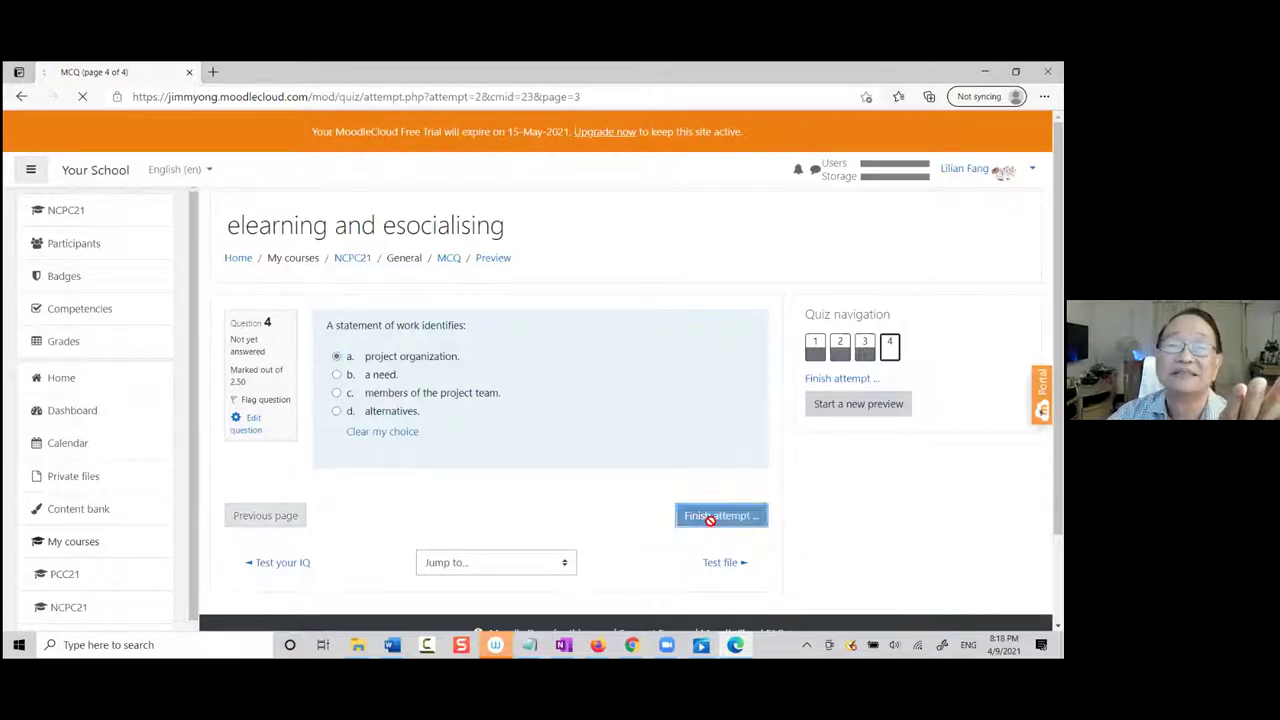
Submit all the saved answers from the attempt summary and confirm the submission
scroll(700, 528, down, 2)
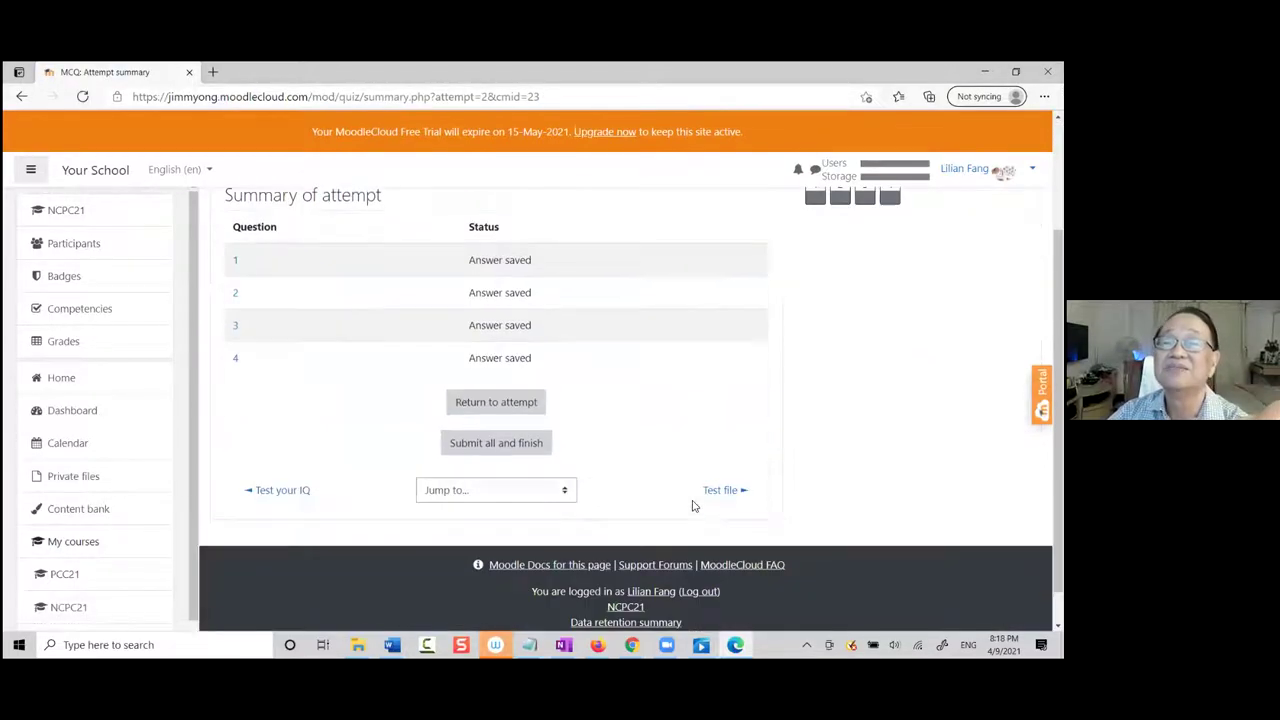
click(536, 451)
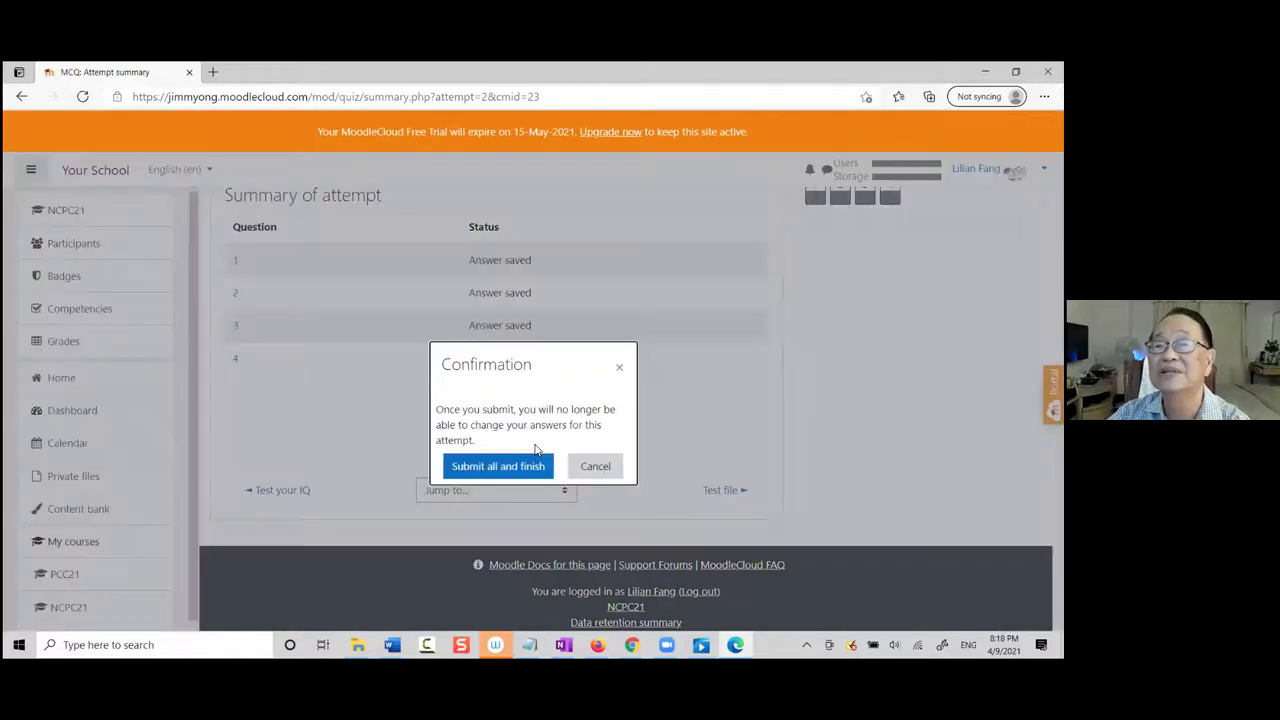
click(518, 466)
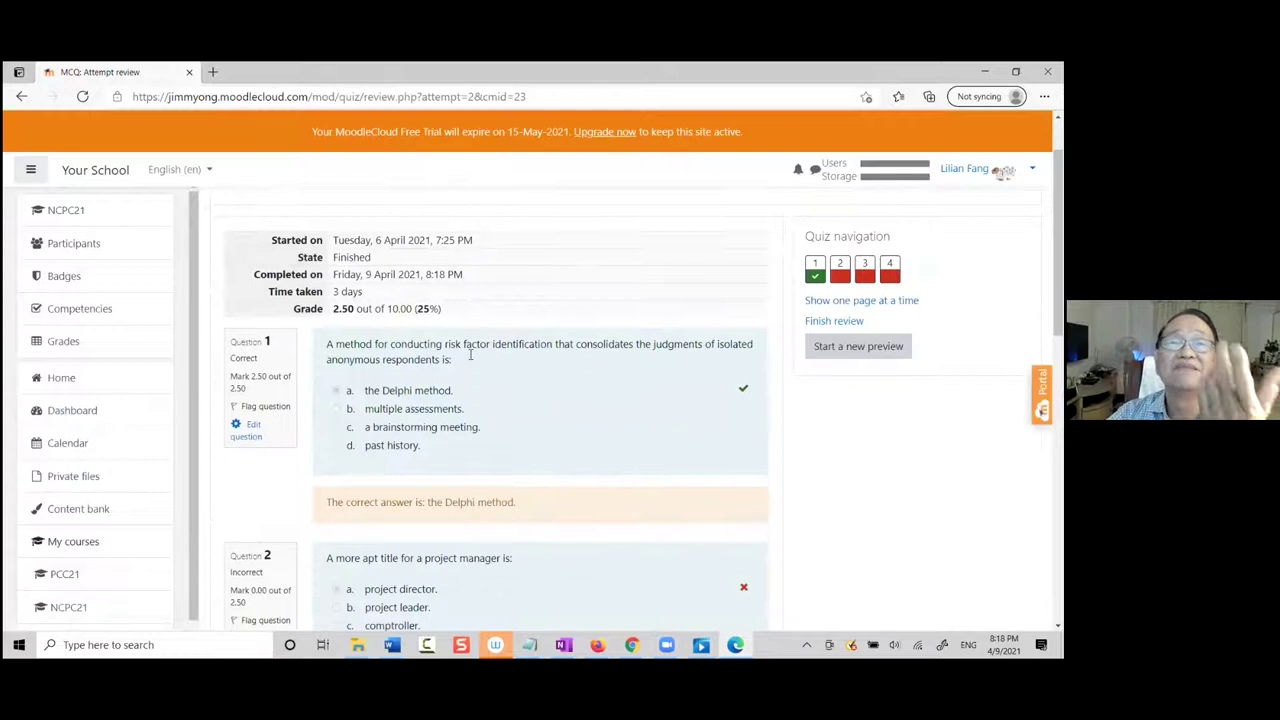
Examine the attempt review for all four questions, comparing each chosen answer with the correct one
scroll(372, 323, up, 1)
scroll(380, 320, down, 1)
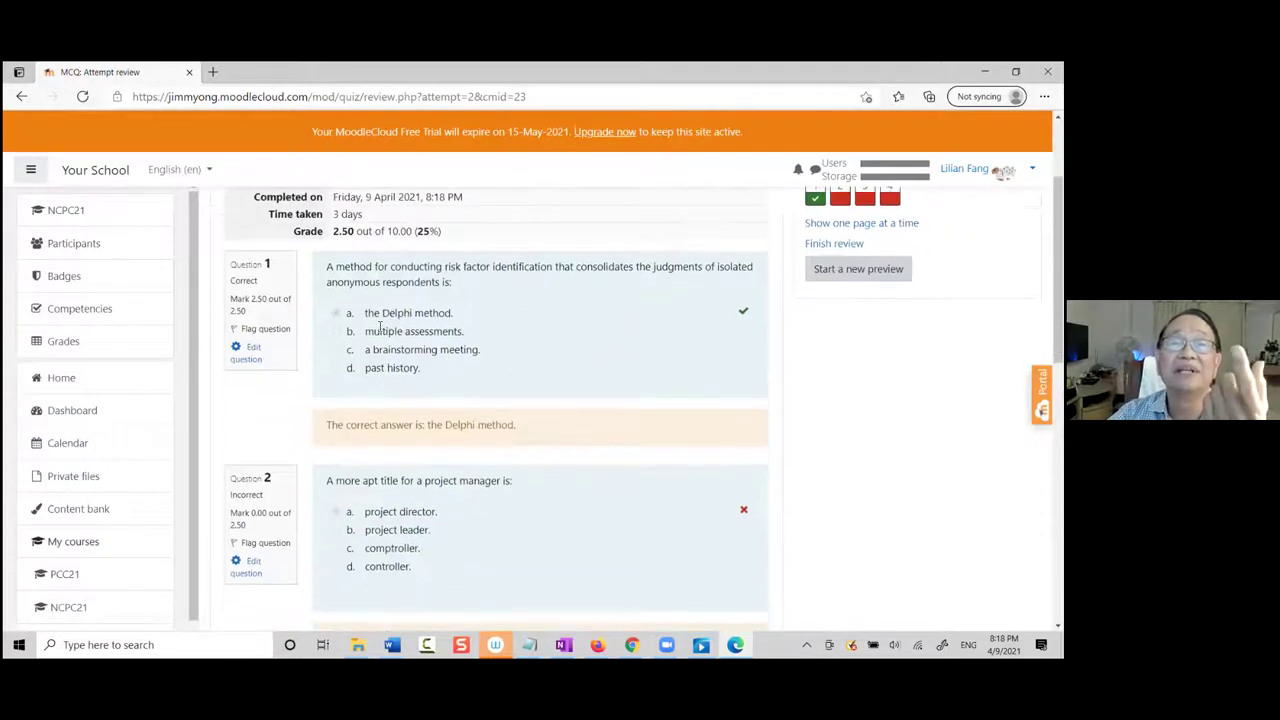
scroll(392, 316, up, 1)
scroll(430, 322, down, 1)
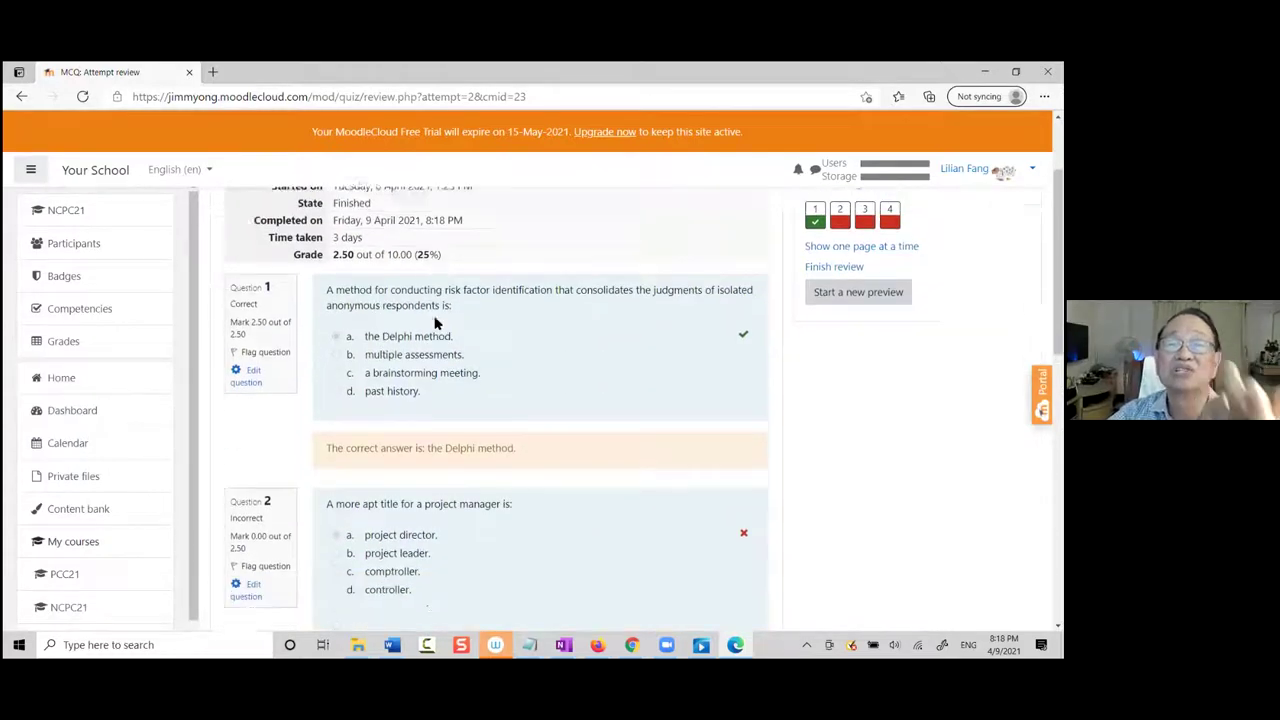
scroll(437, 318, down, 1)
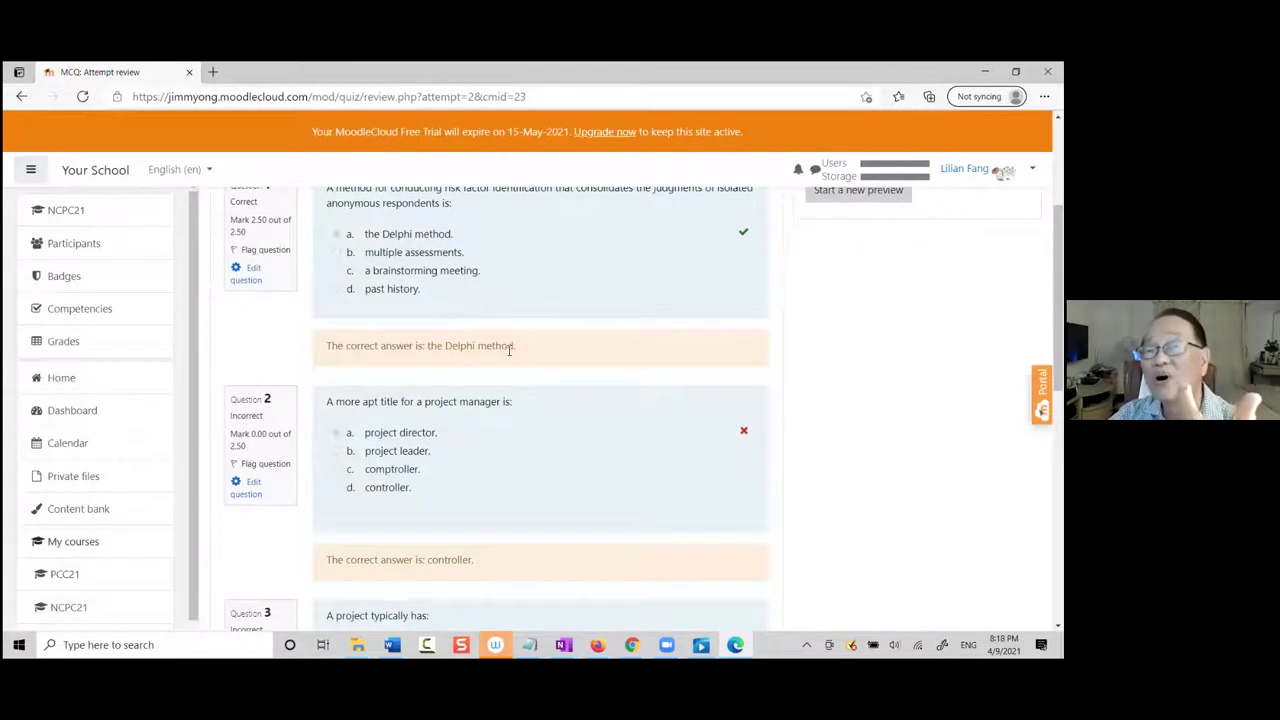
scroll(471, 352, down, 5)
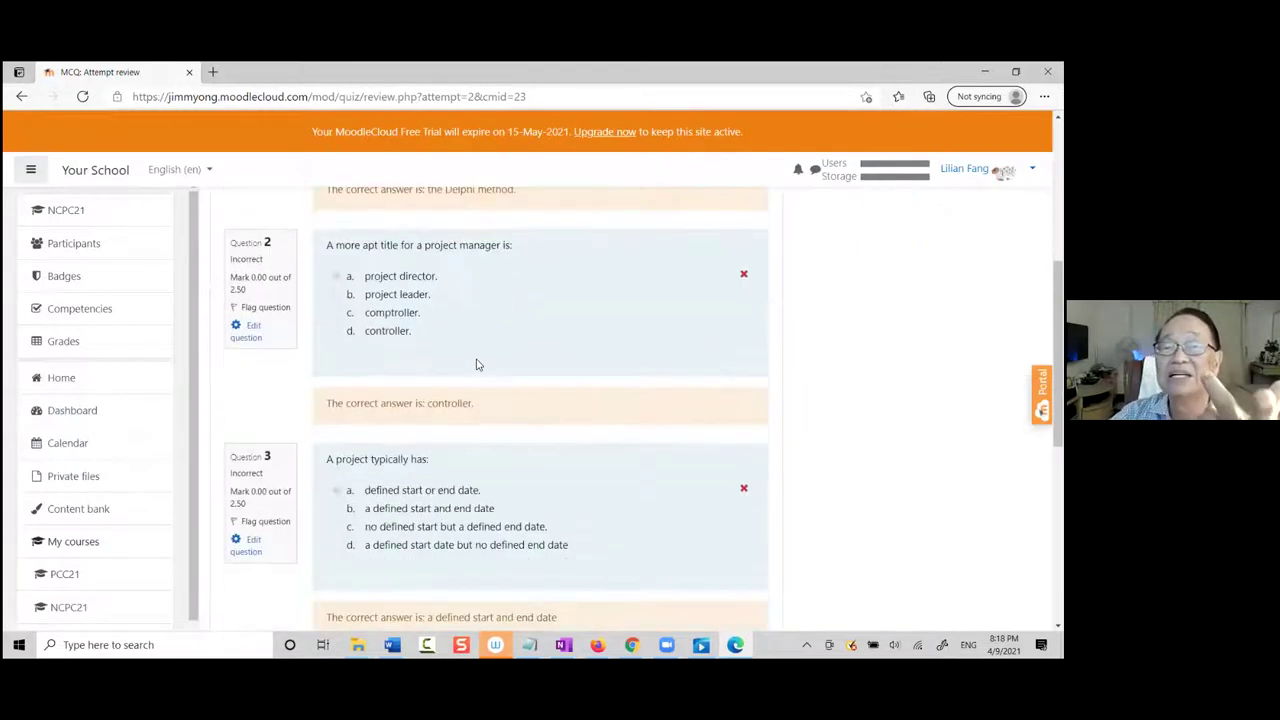
scroll(479, 370, down, 3)
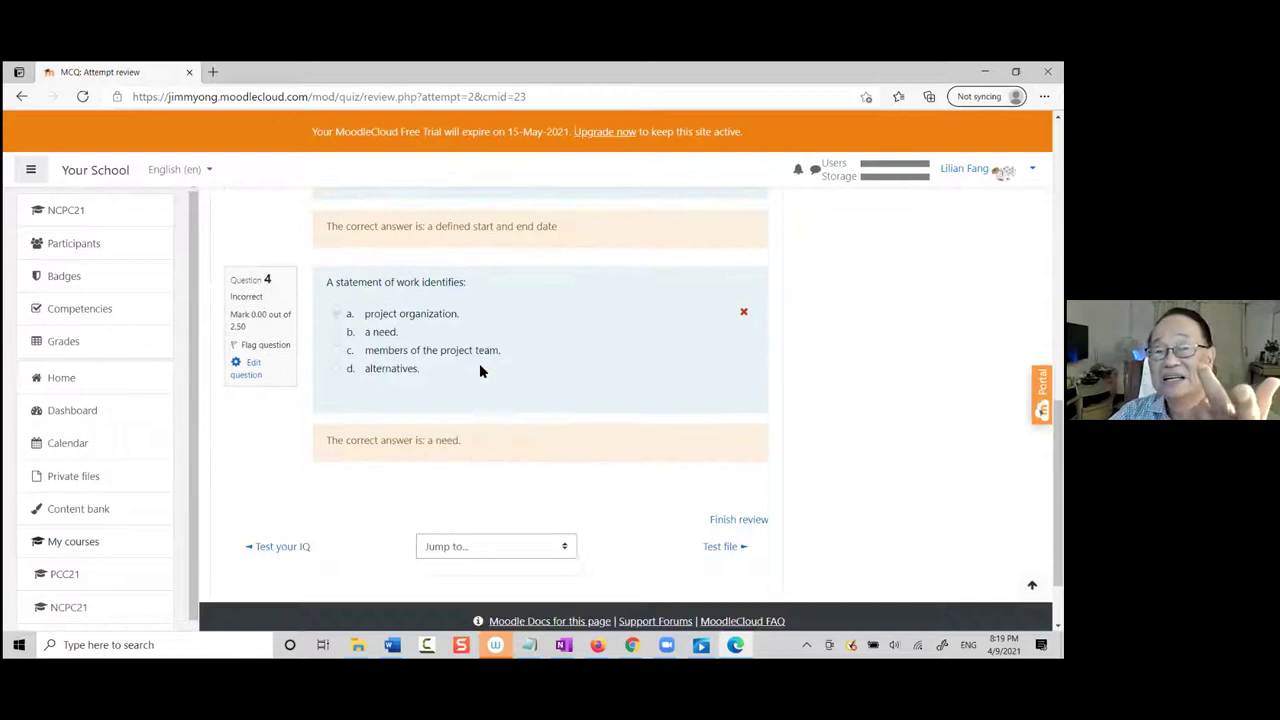
scroll(481, 370, up, 2)
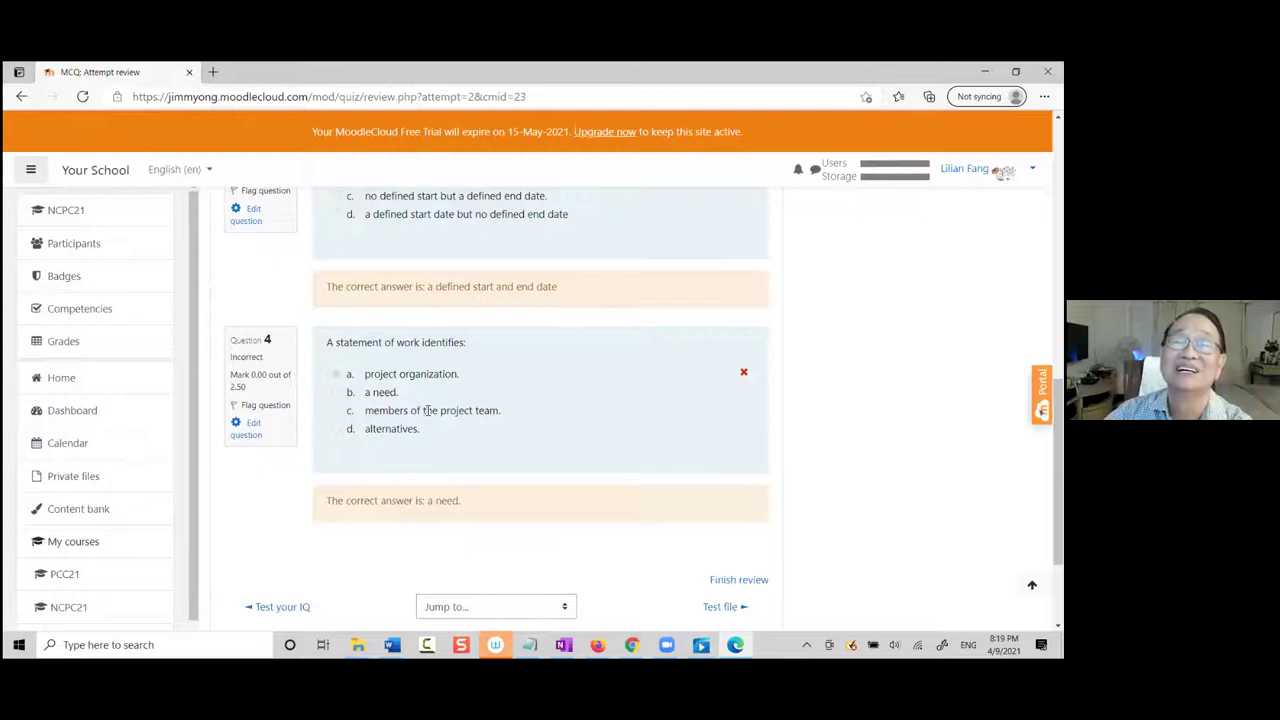
scroll(427, 410, up, 3)
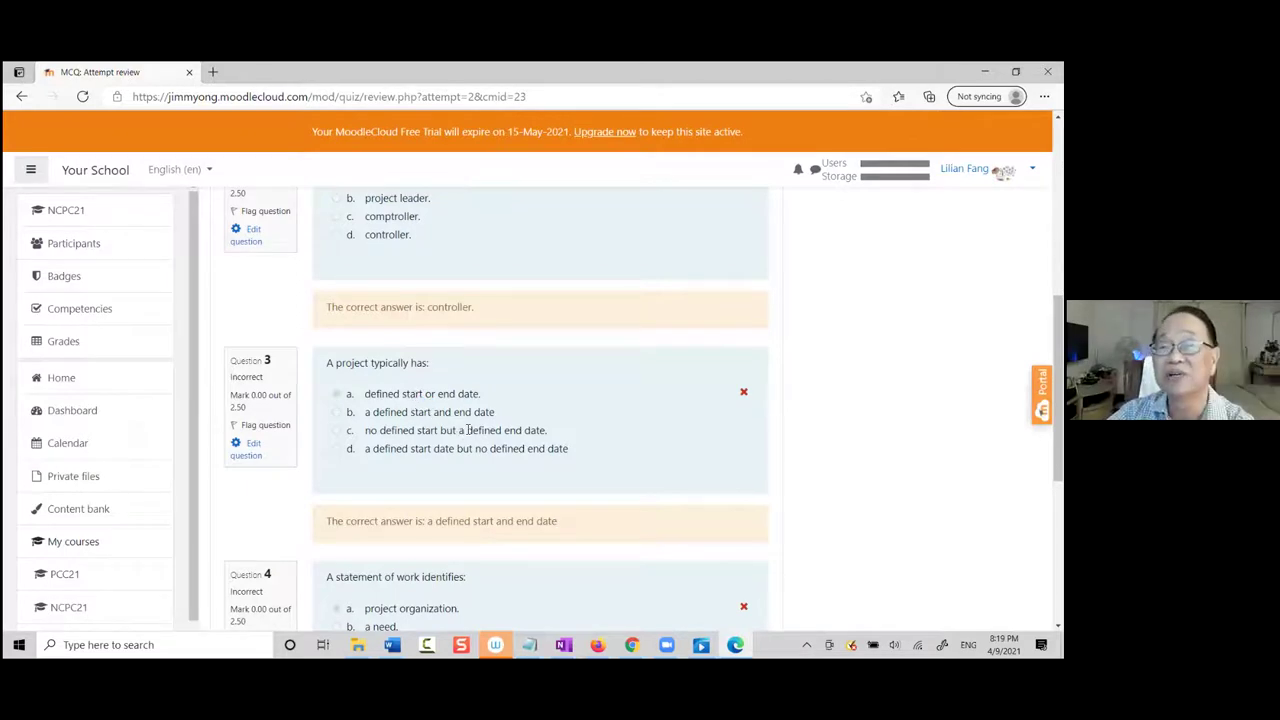
Examine the attempt's grade summary and the marking of questions 1 to 3, and close the browser to return to OneNote
scroll(465, 425, up, 8)
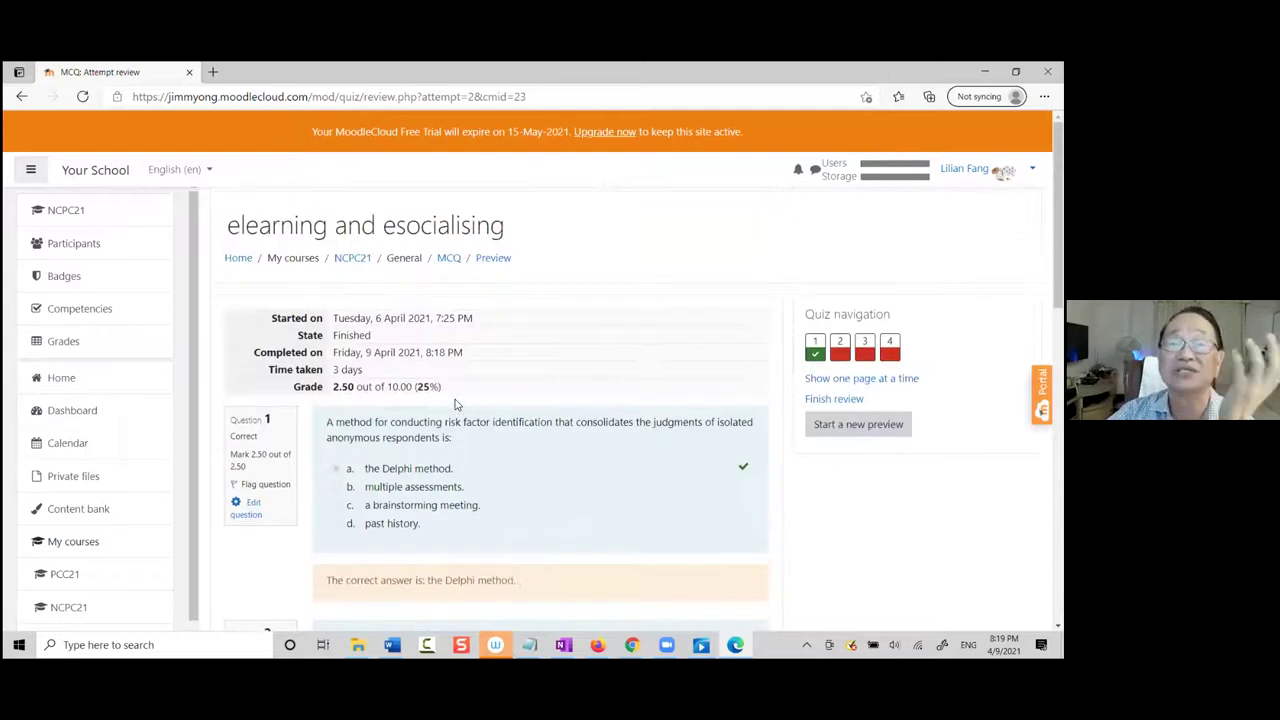
scroll(455, 402, down, 2)
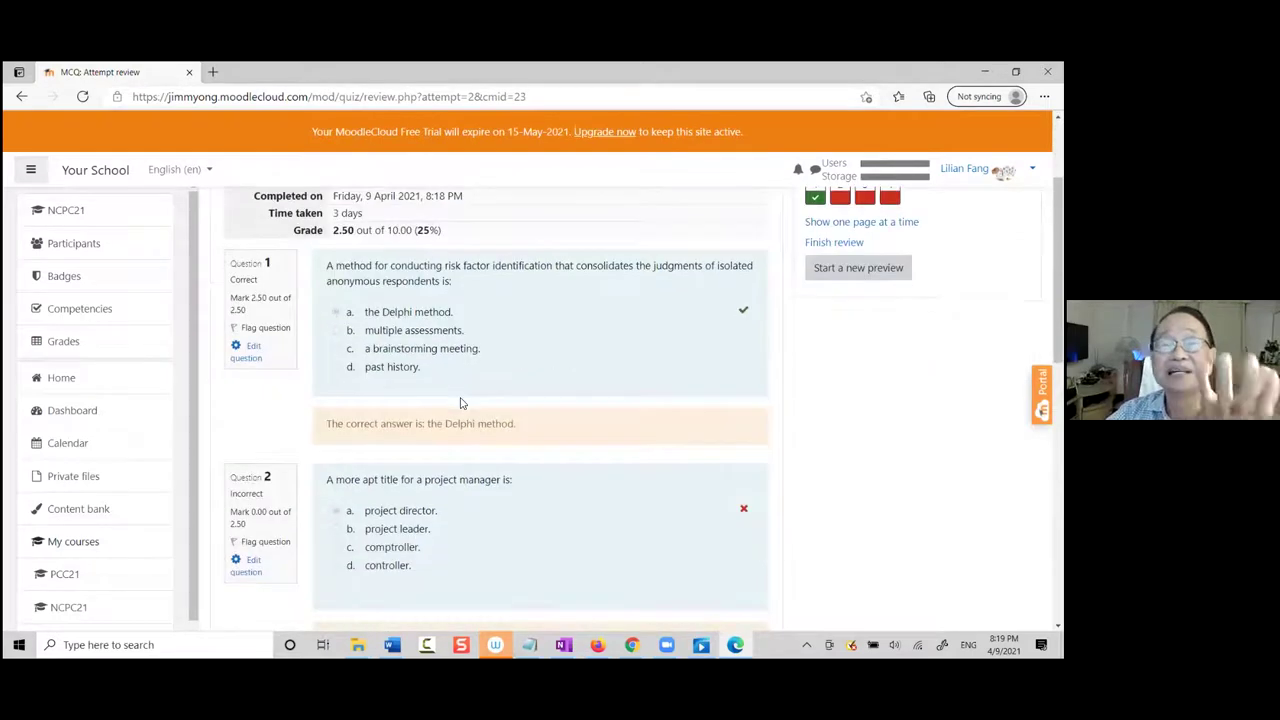
scroll(468, 406, down, 2)
scroll(472, 380, up, 4)
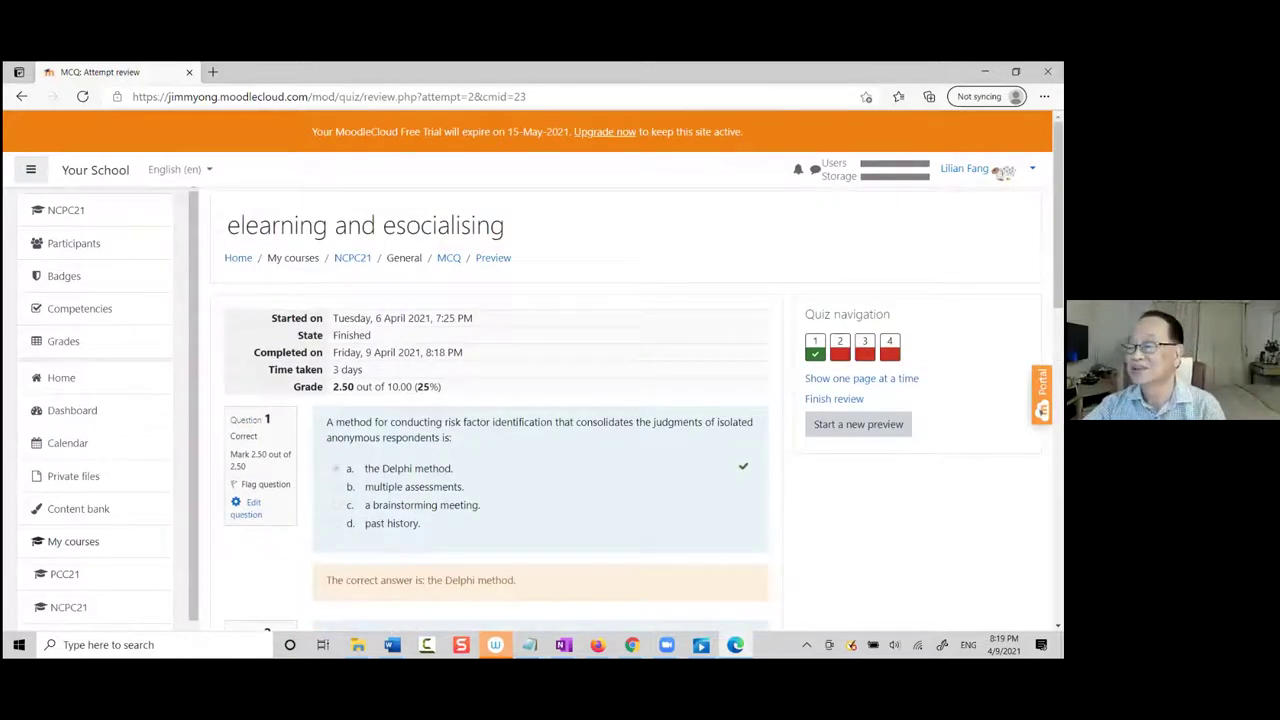
scroll(496, 400, down, 1)
scroll(496, 400, up, 1)
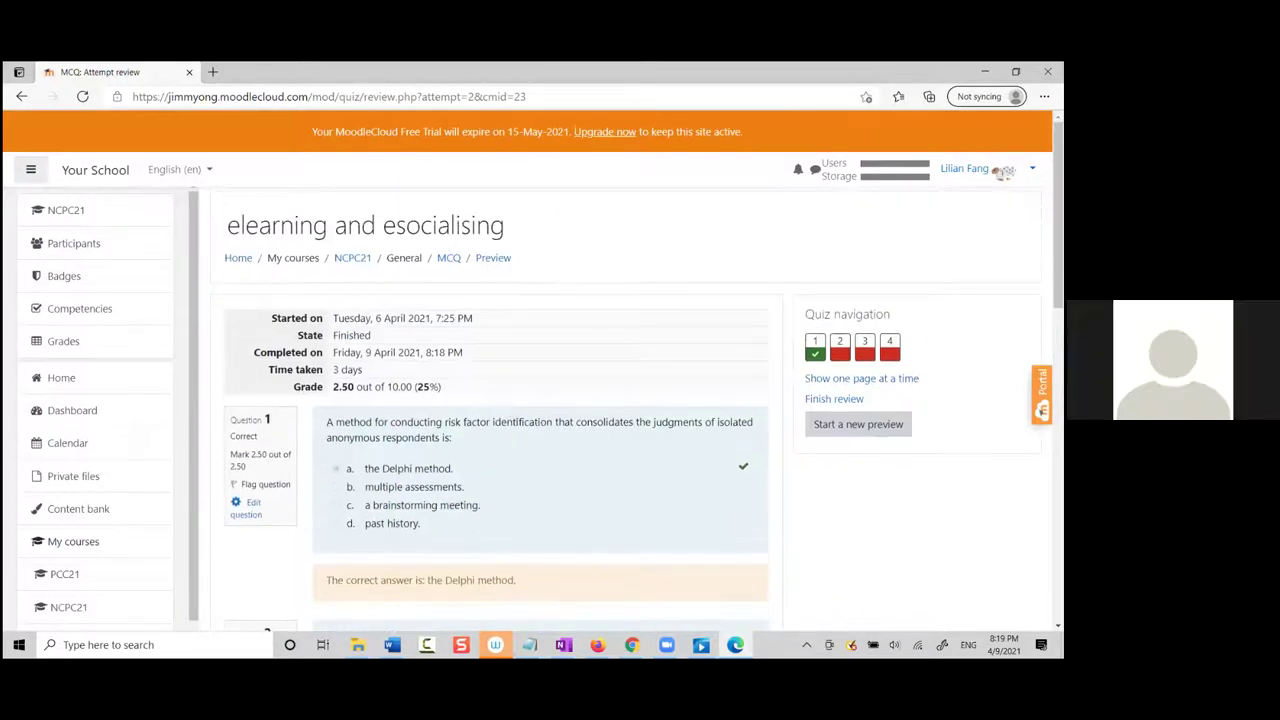
scroll(640, 377, down, 1)
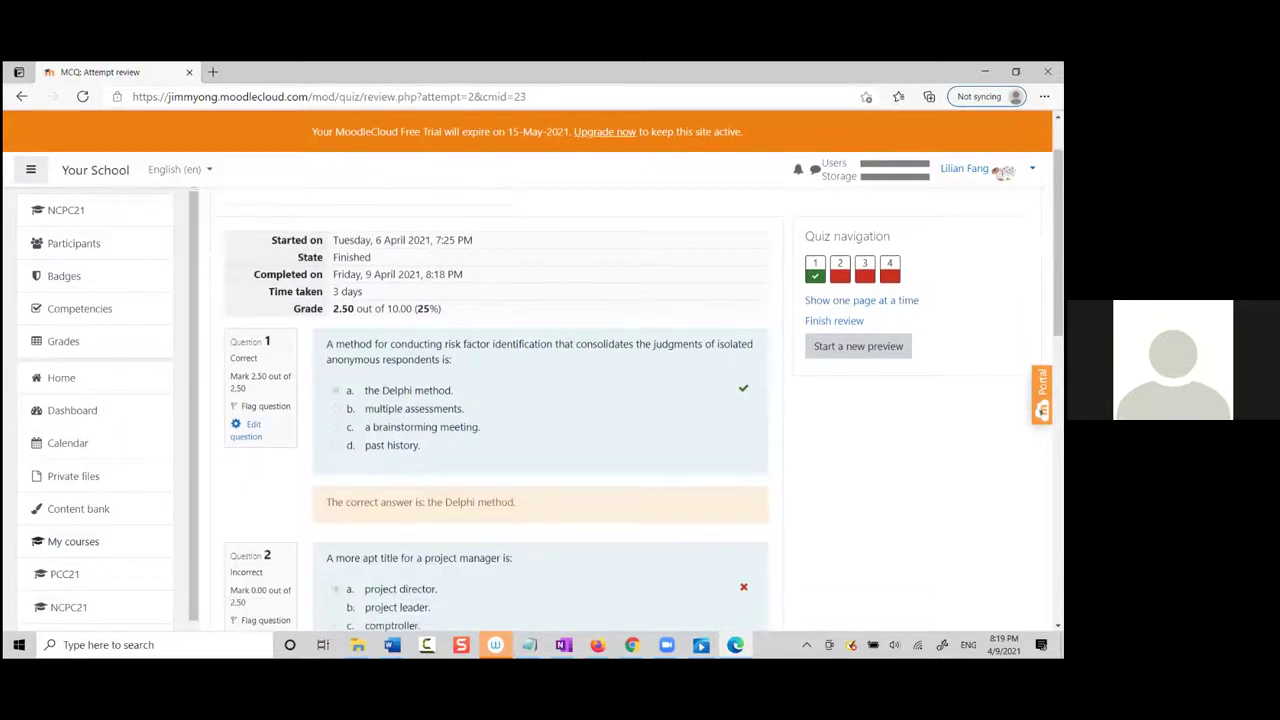
scroll(640, 400, down, 2)
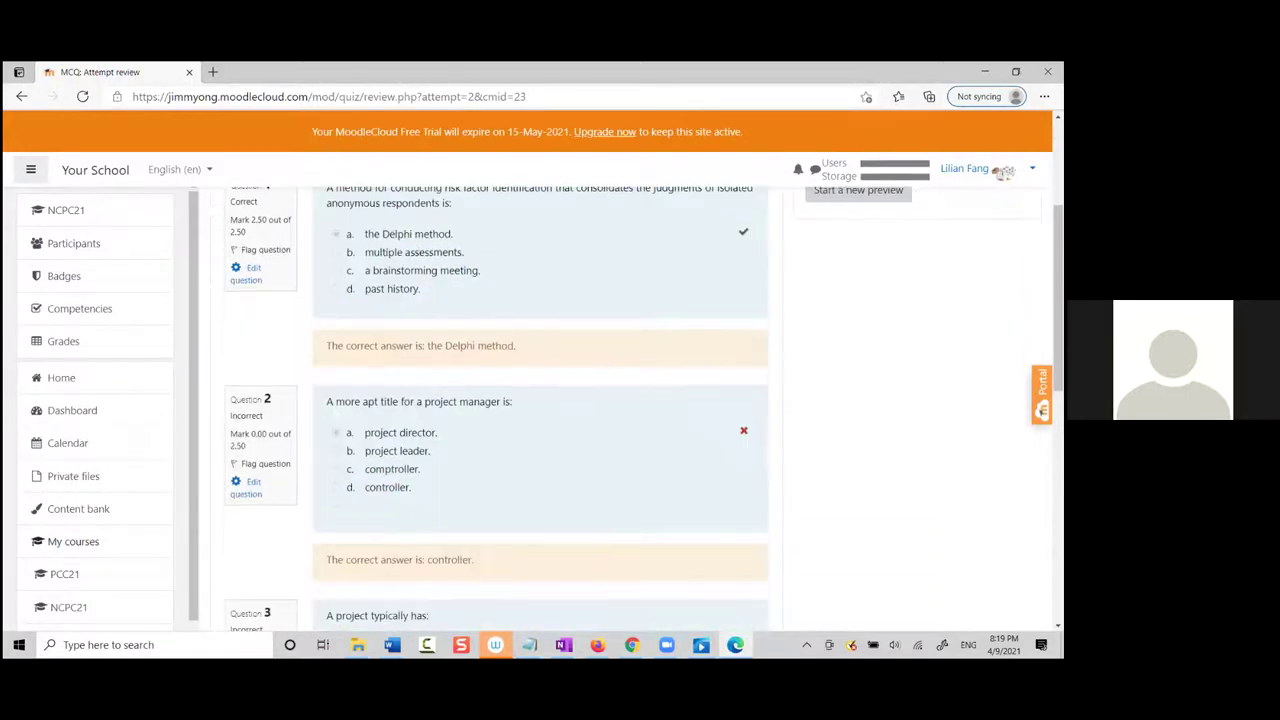
scroll(640, 400, down, 2)
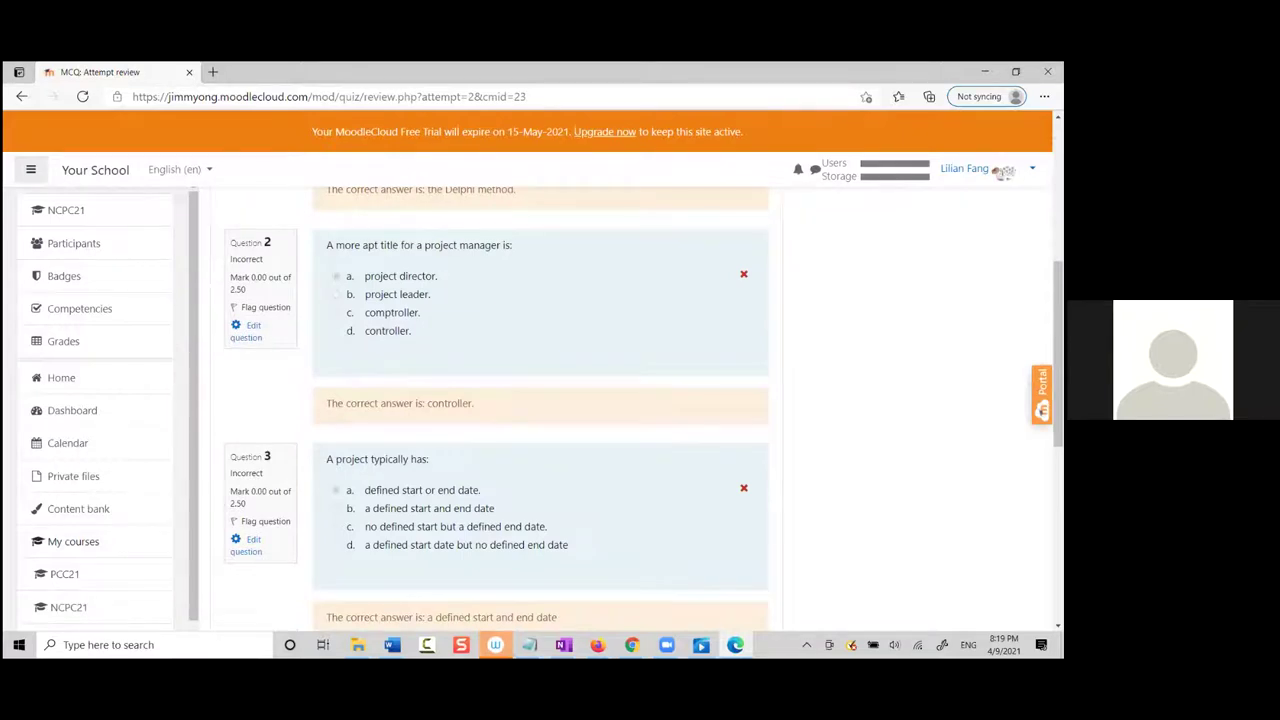
scroll(640, 400, down, 1)
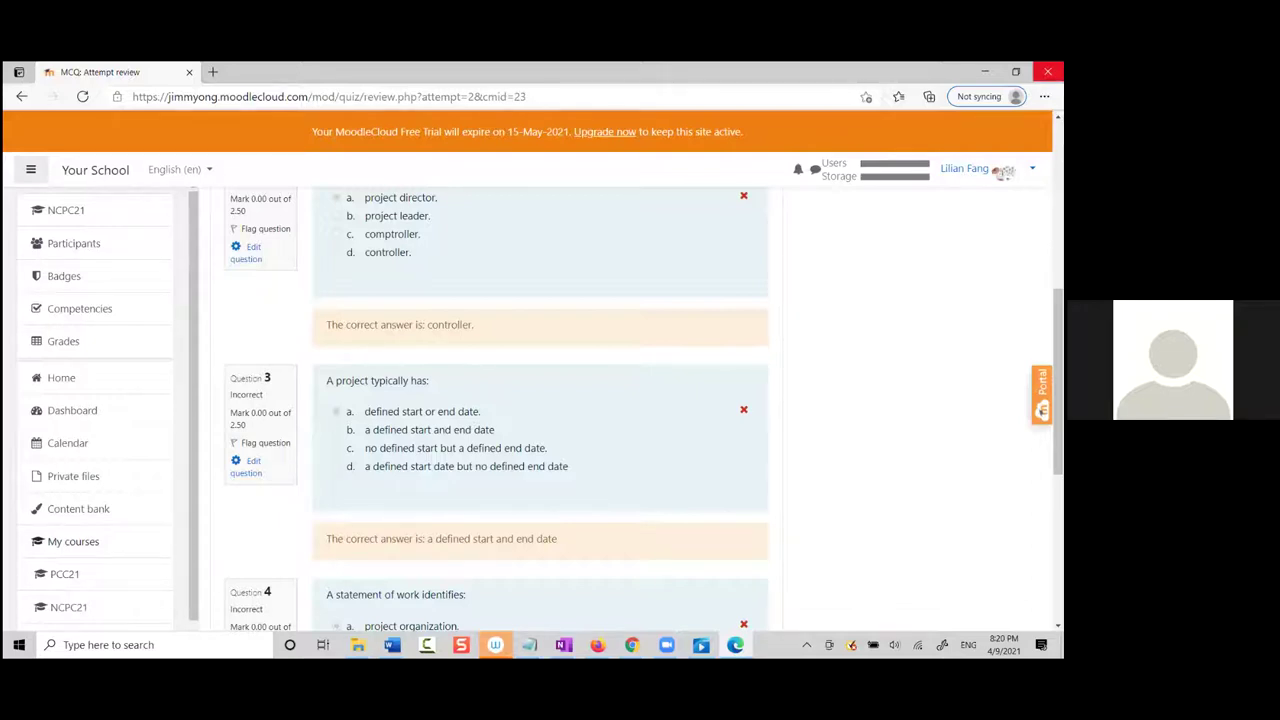
click(1047, 72)
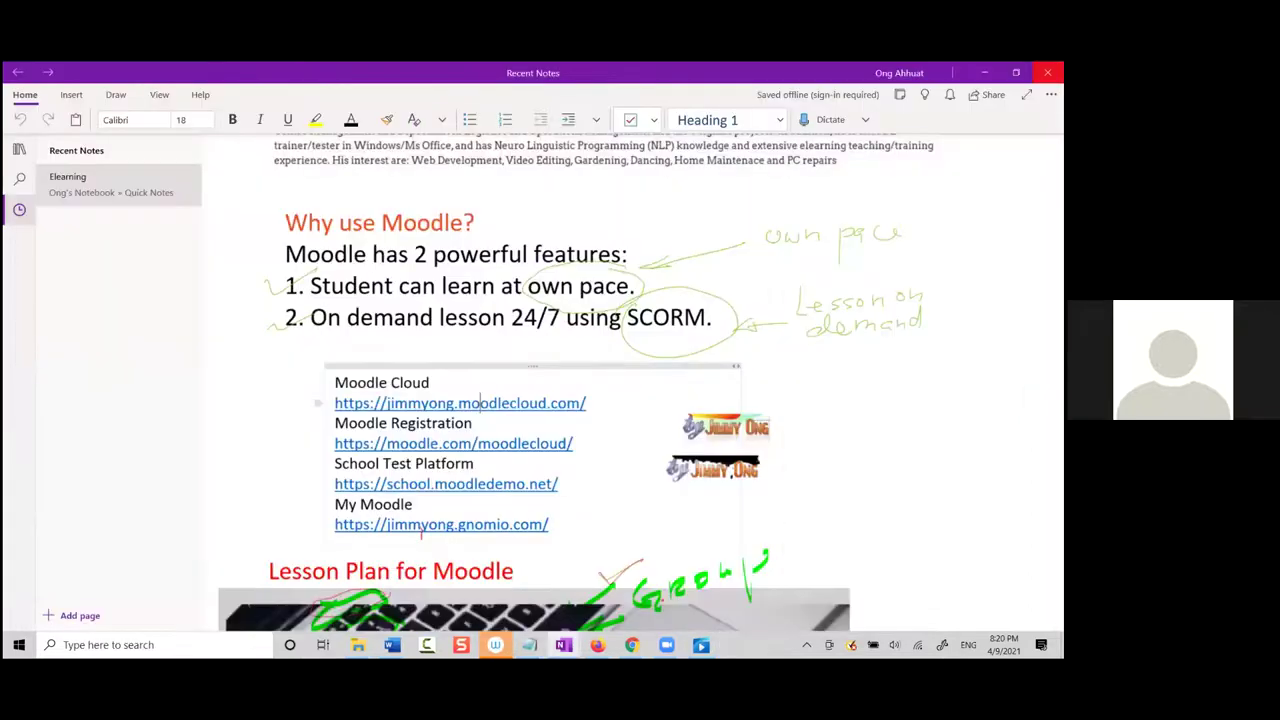
Review the Elearning notes around the Moodle acronym, About Us, Why use Moodle and the list of Moodle site links
scroll(833, 355, down, 5)
scroll(833, 355, up, 5)
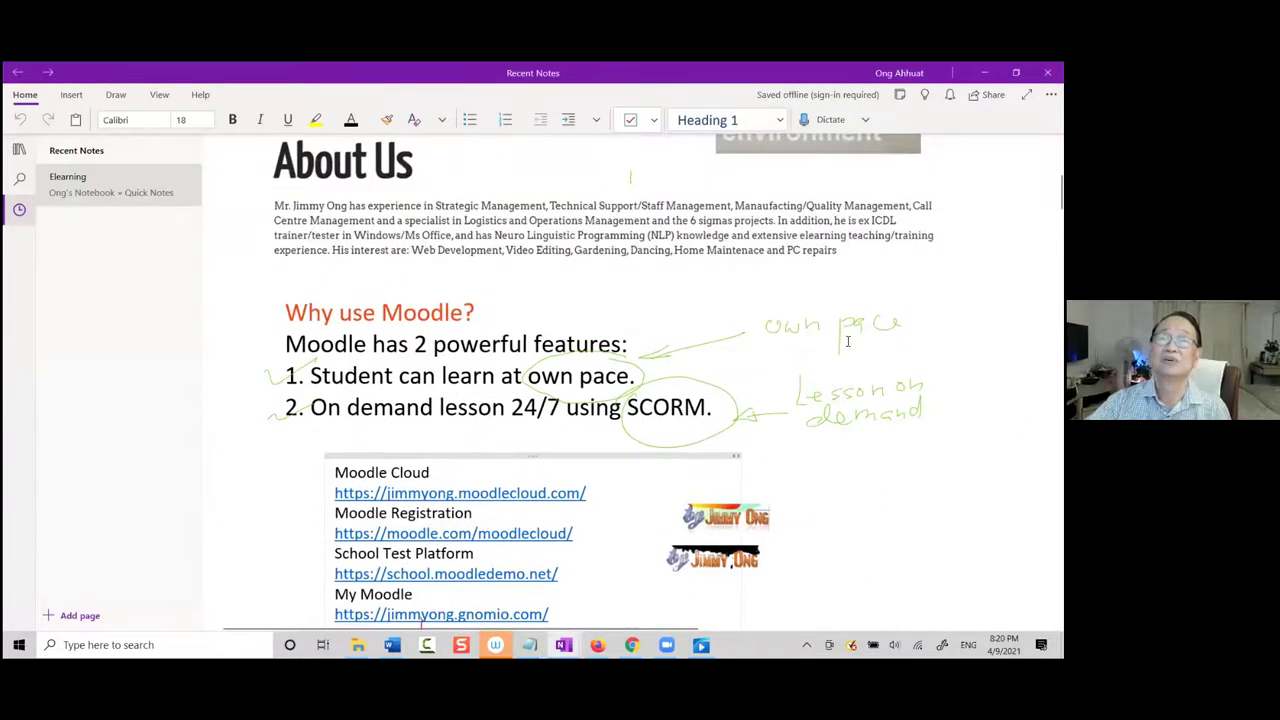
scroll(862, 333, up, 5)
scroll(862, 333, down, 3)
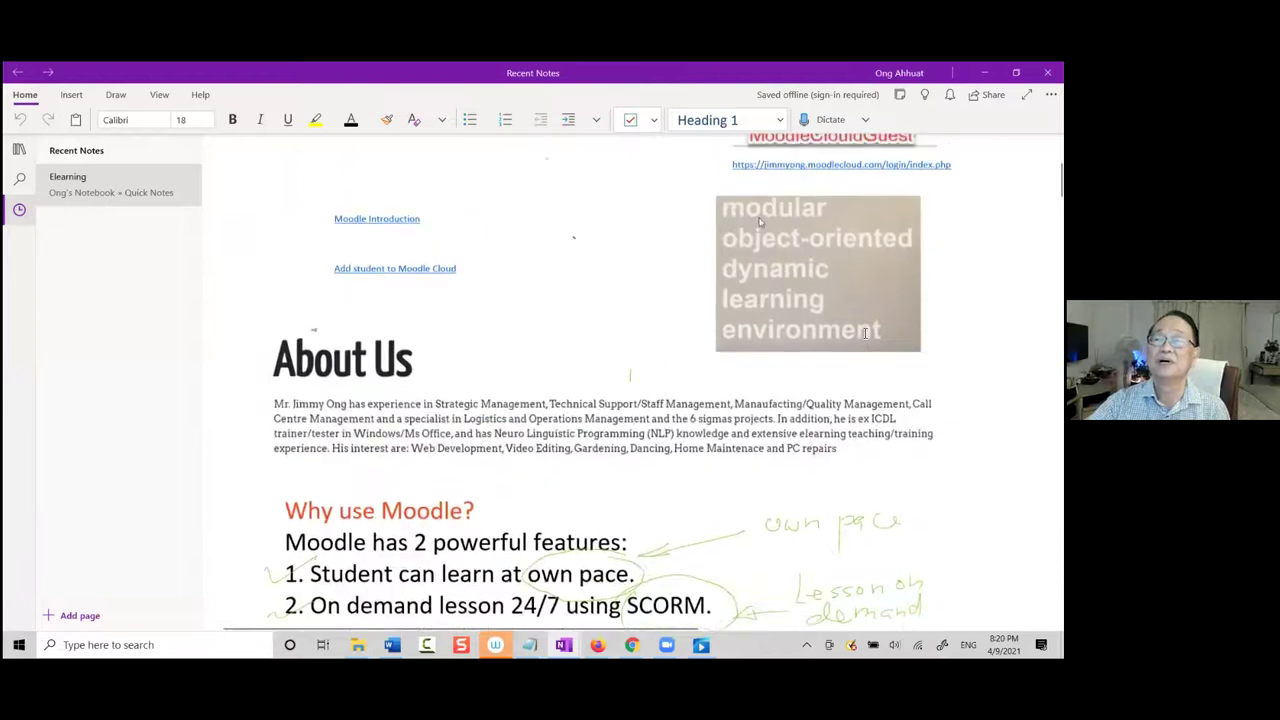
scroll(864, 333, up, 1)
scroll(866, 333, down, 3)
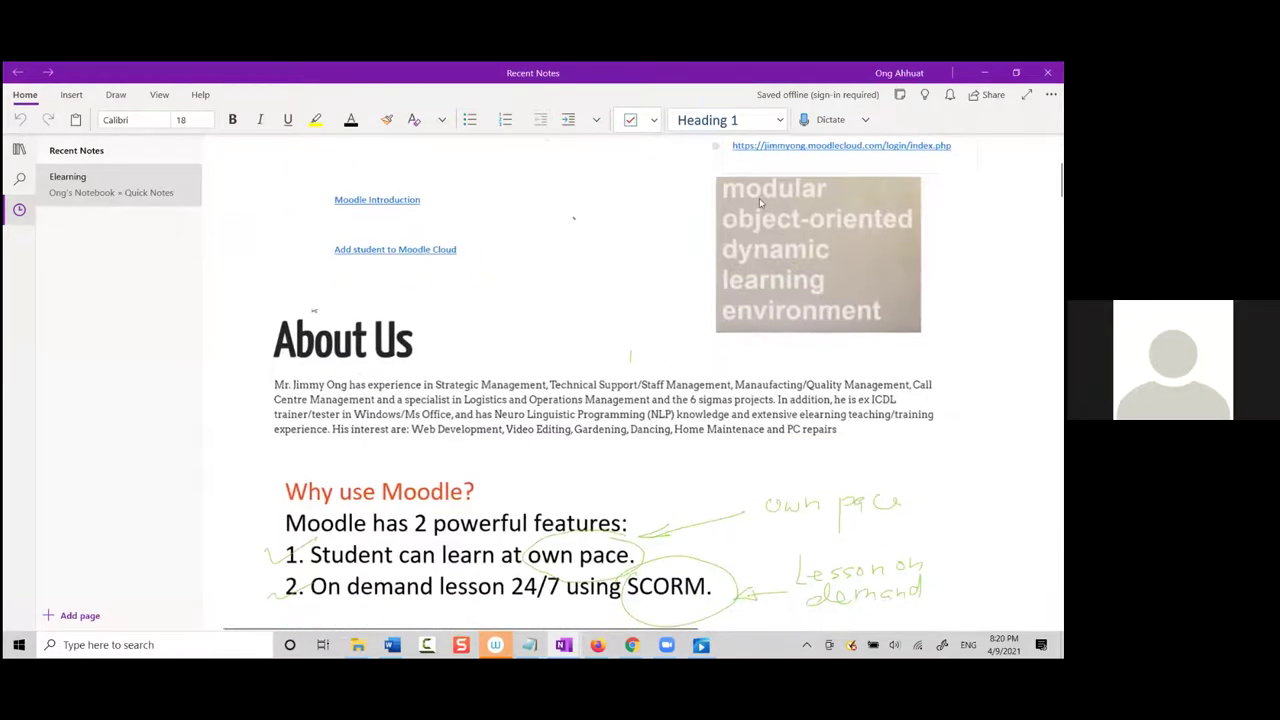
scroll(866, 333, up, 2)
scroll(760, 292, up, 1)
scroll(760, 292, down, 1)
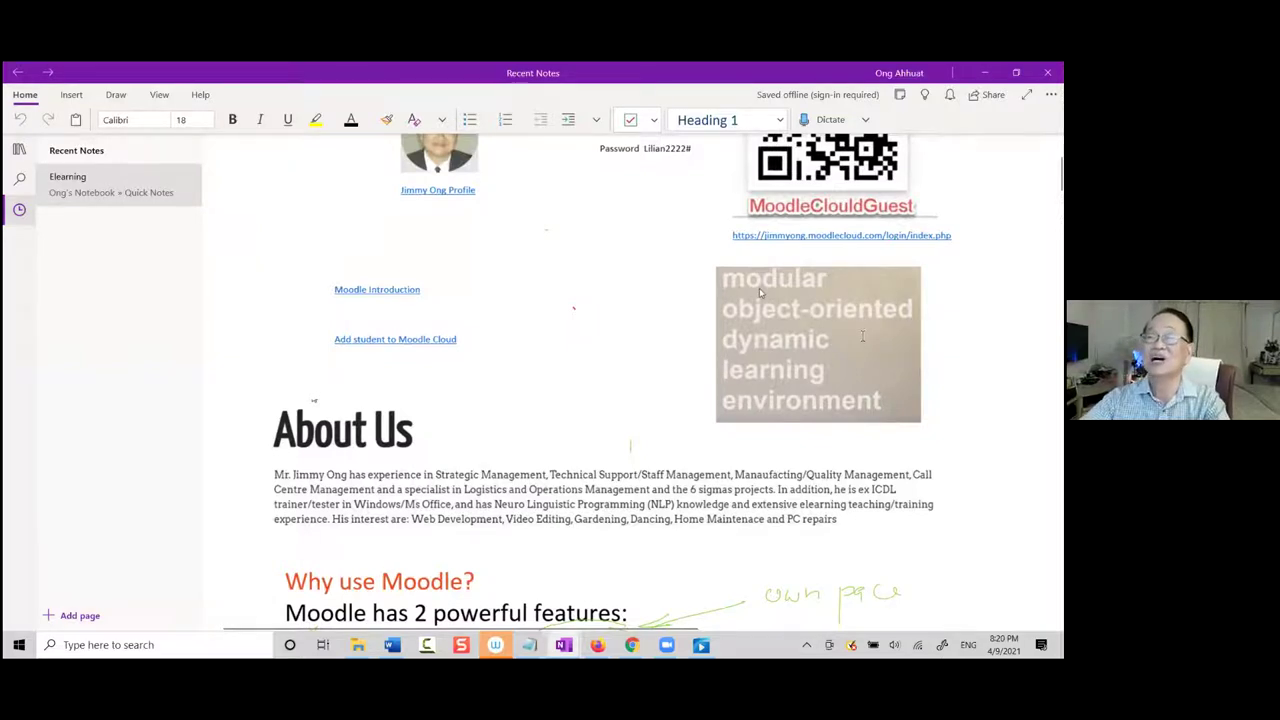
scroll(850, 370, down, 2)
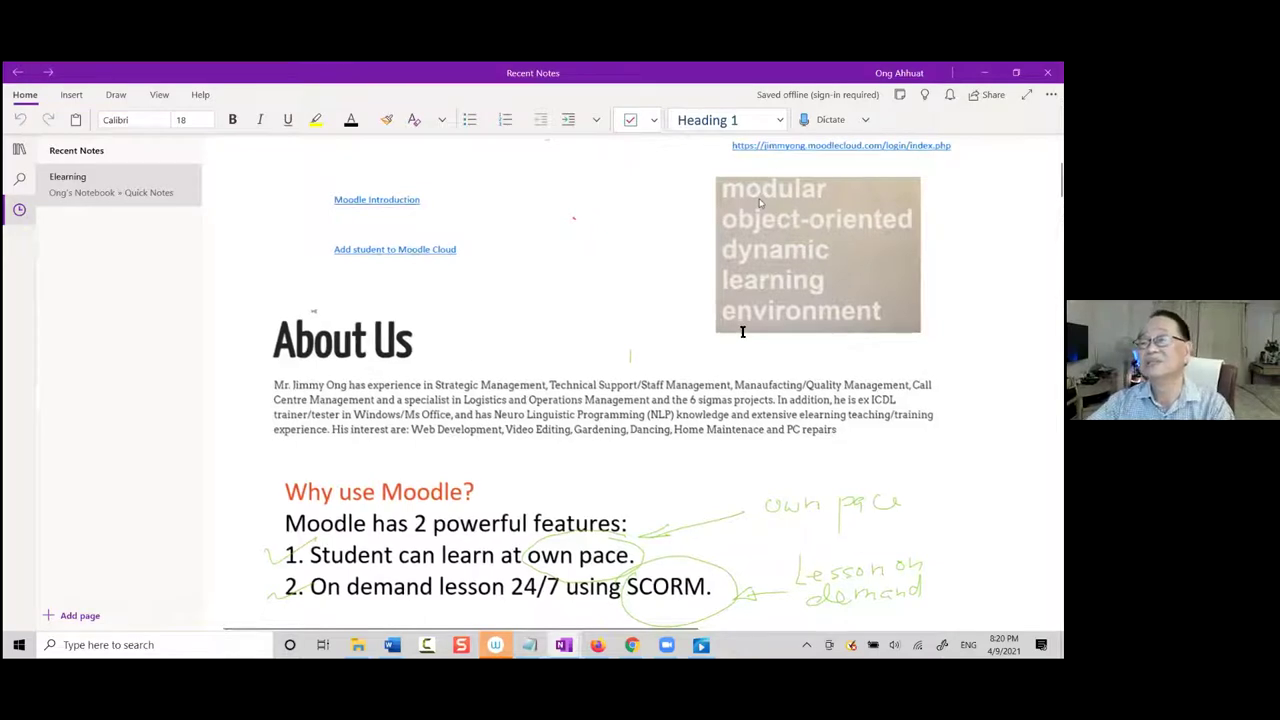
scroll(742, 330, down, 5)
scroll(743, 328, up, 5)
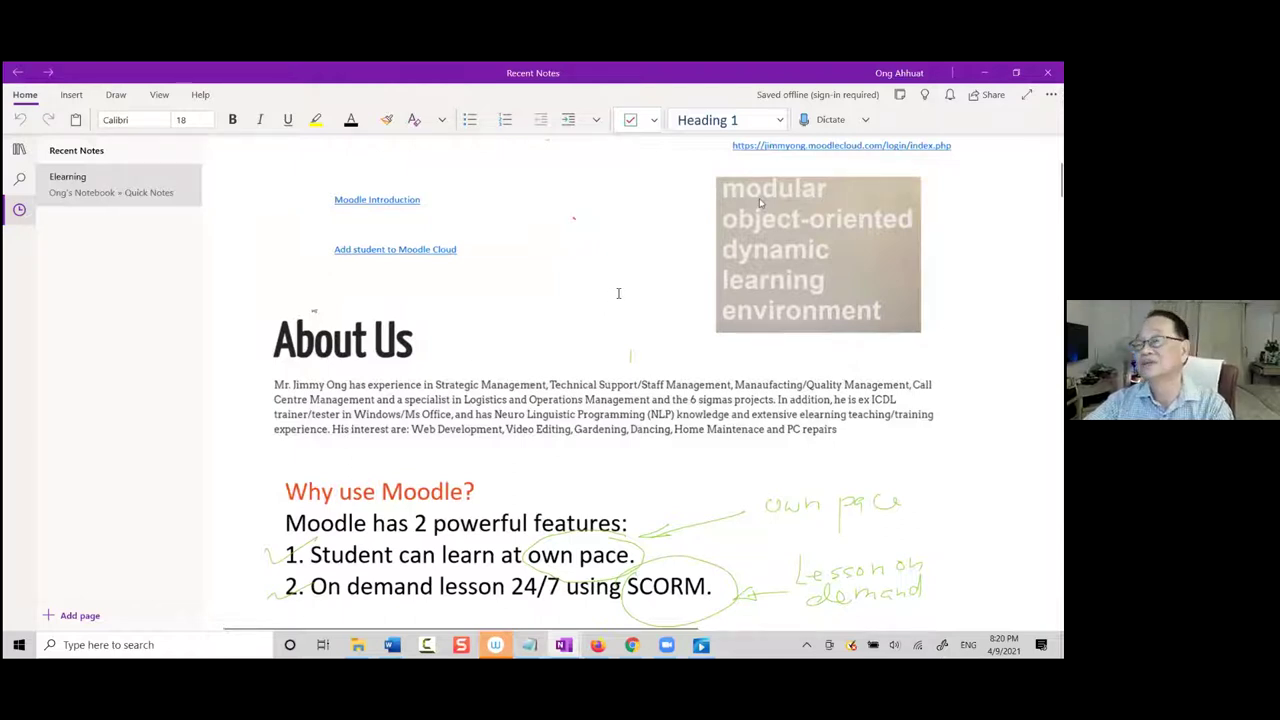
scroll(618, 293, down, 2)
scroll(618, 292, up, 2)
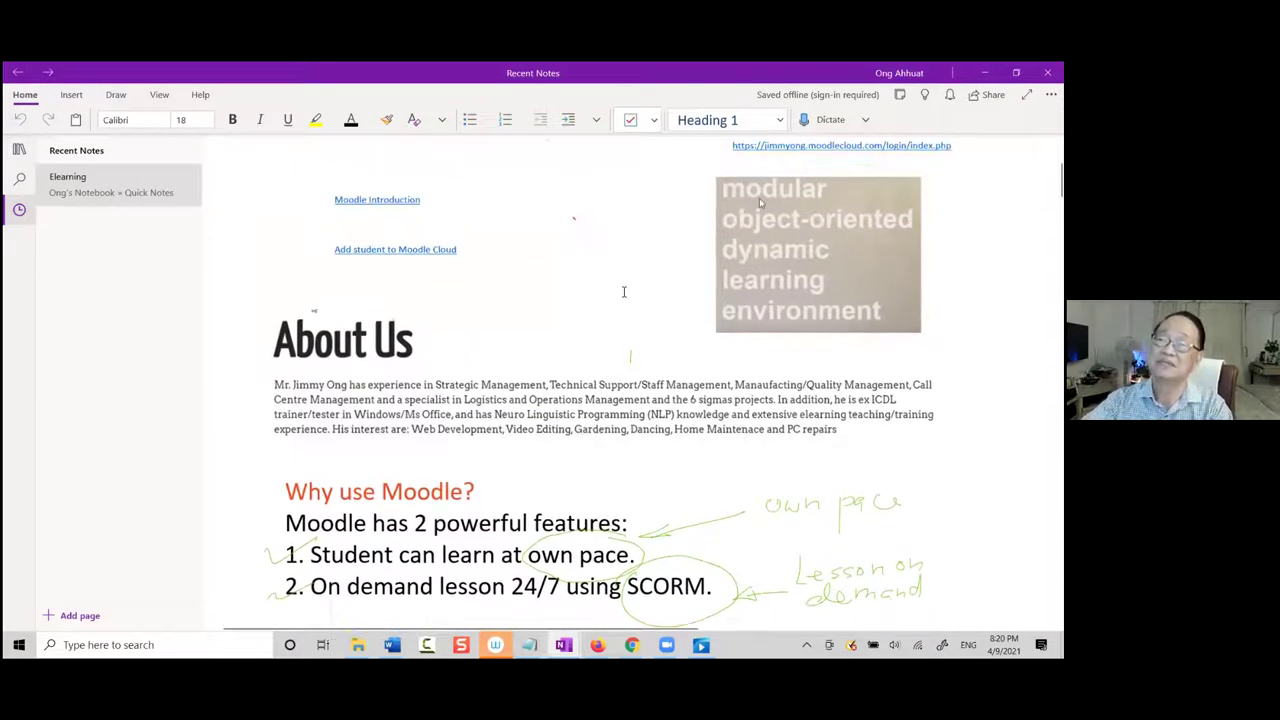
Review the beginning of the Elearning page, including the MoodleCloud guest QR code, login link and Moodle Introduction links
scroll(623, 292, up, 2)
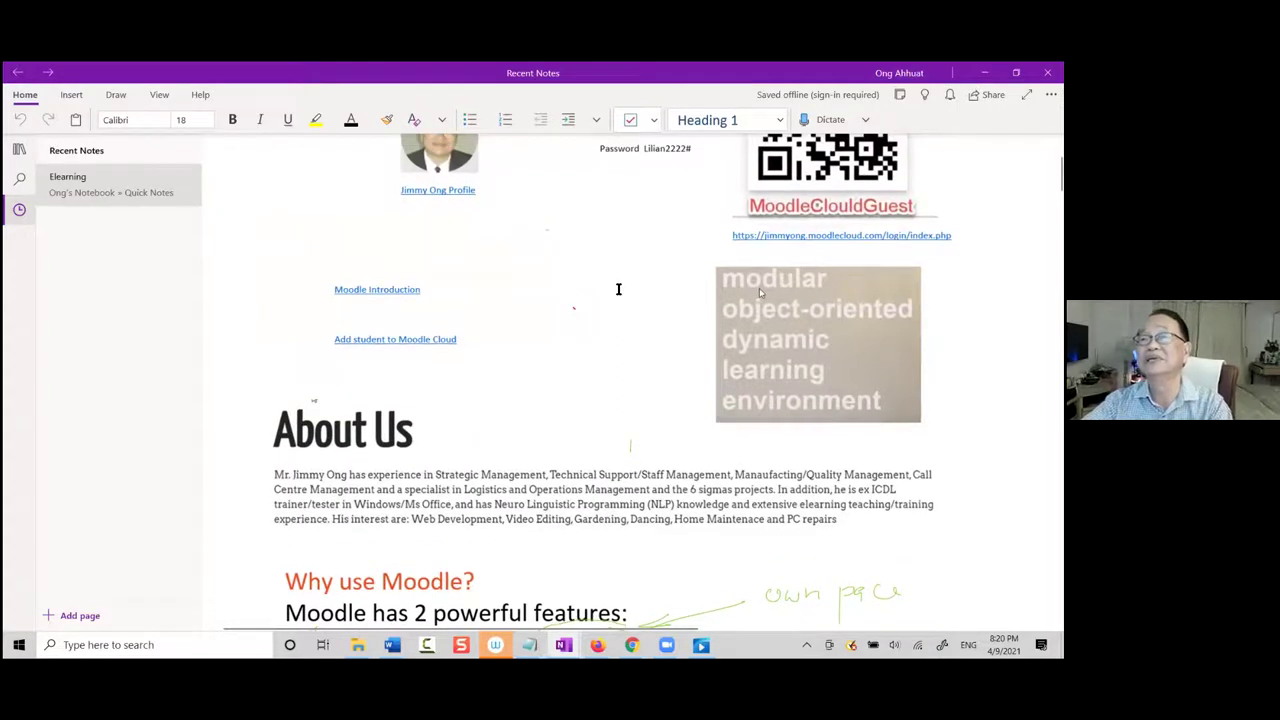
scroll(621, 292, up, 3)
scroll(623, 290, down, 1)
scroll(623, 290, down, 2)
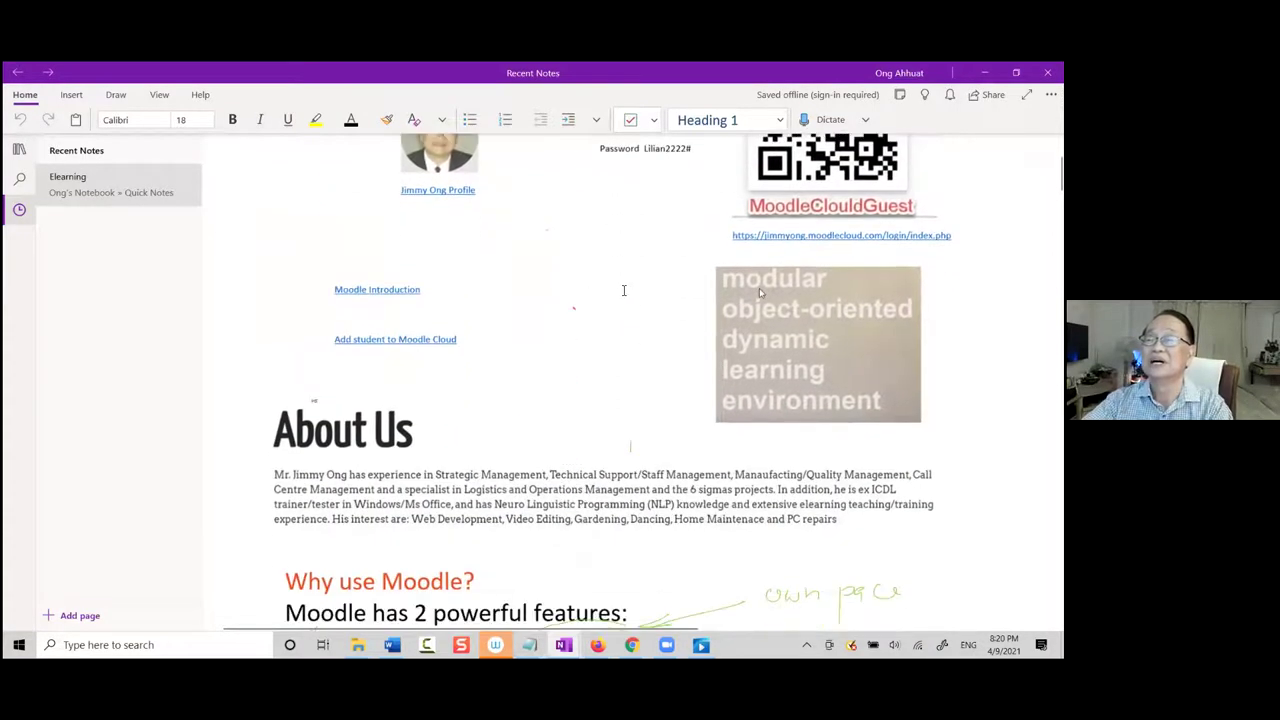
scroll(623, 290, up, 2)
scroll(623, 290, up, 2)
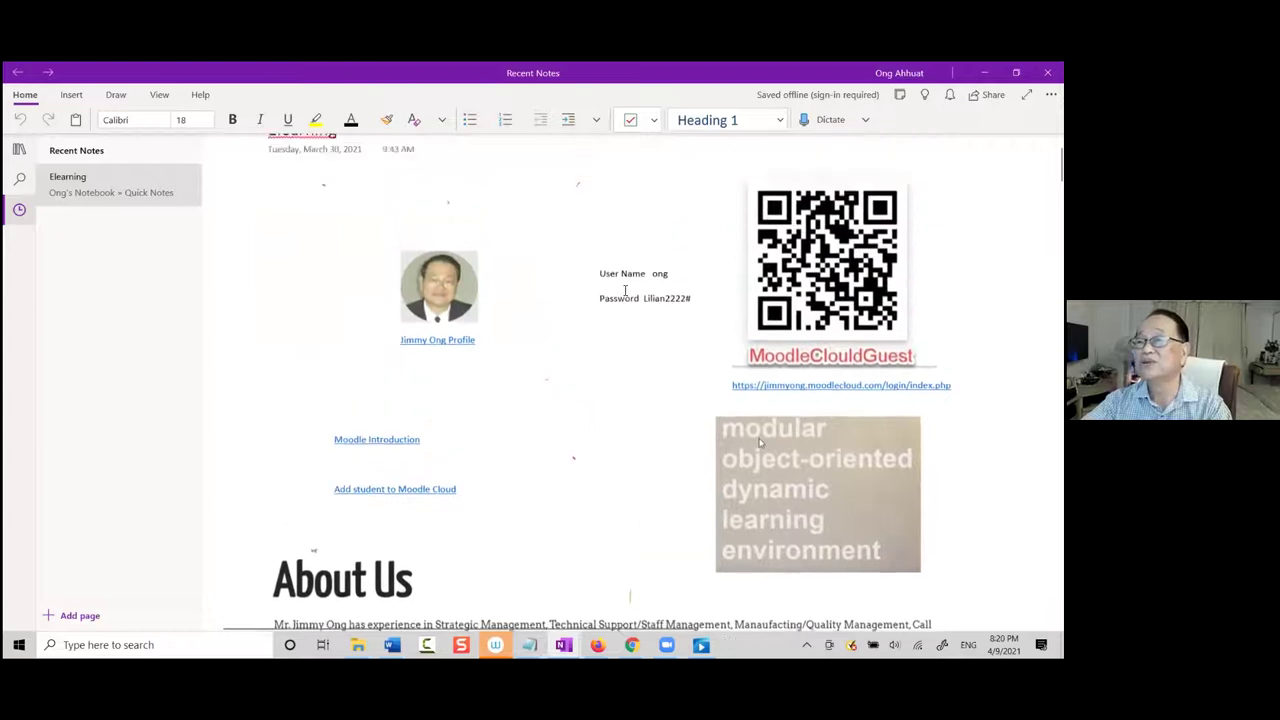
scroll(623, 290, down, 2)
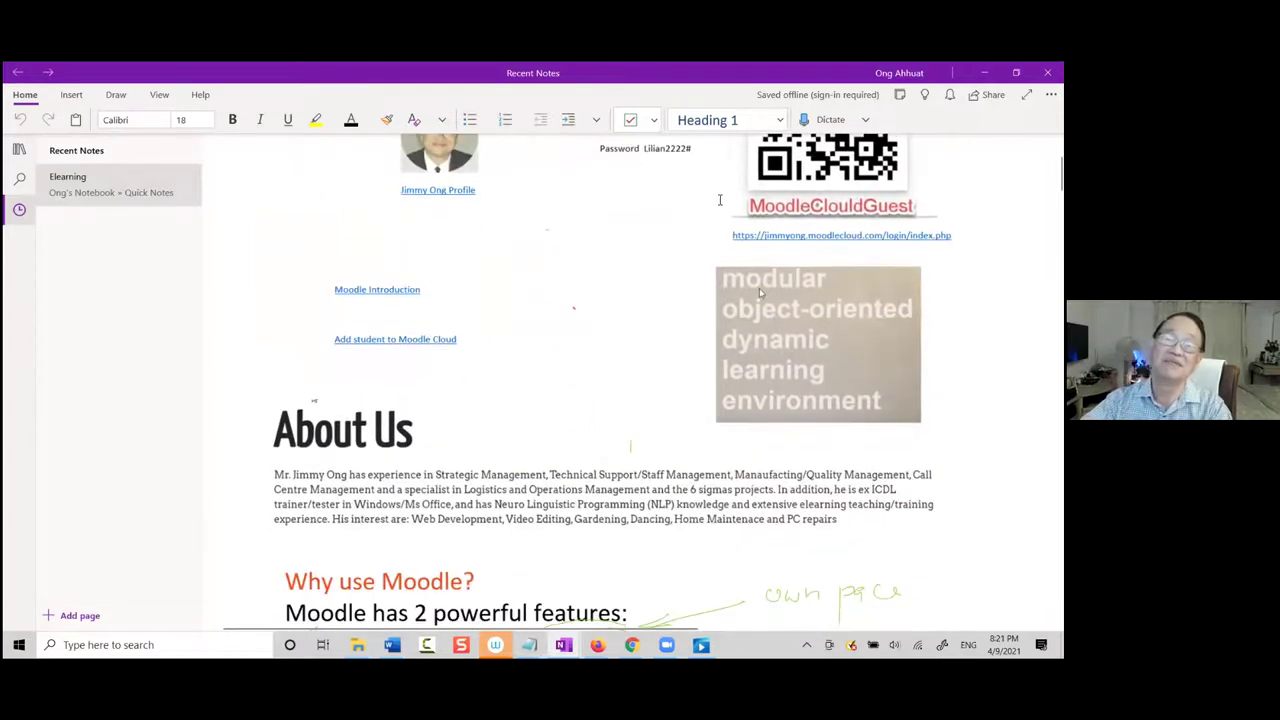
scroll(672, 185, up, 4)
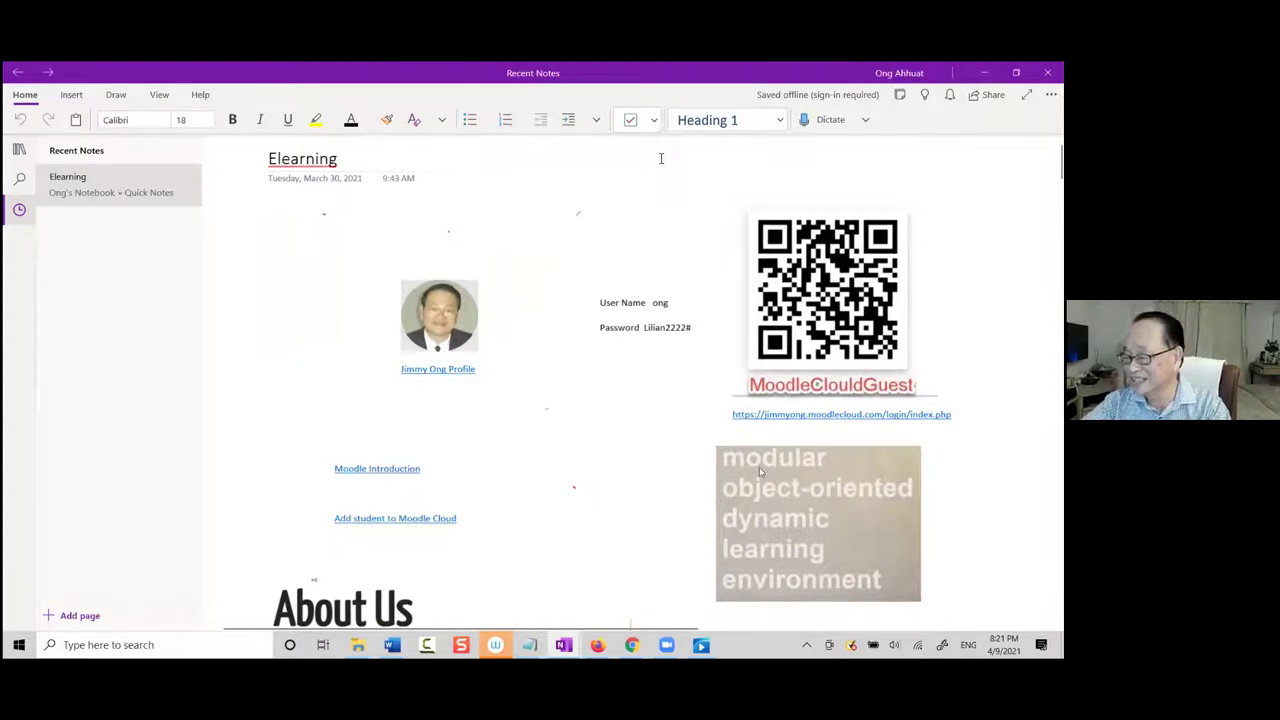
scroll(672, 175, down, 3)
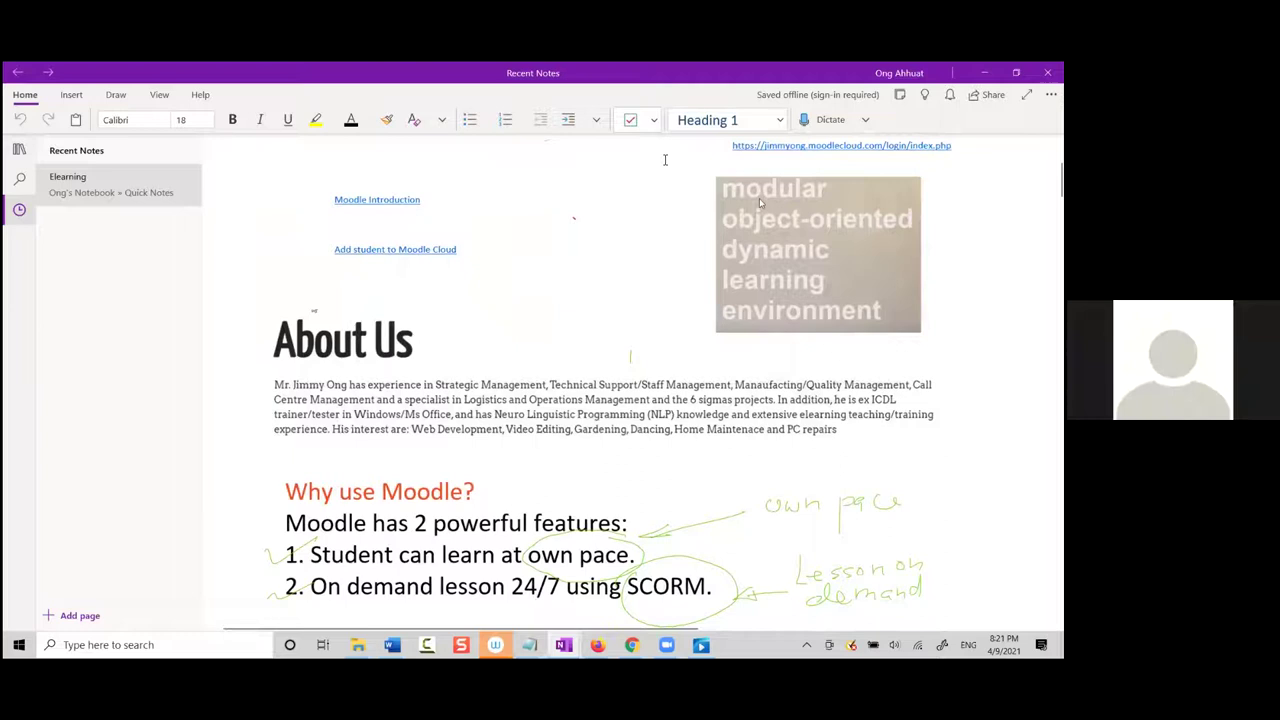
scroll(668, 170, up, 2)
scroll(668, 170, up, 1)
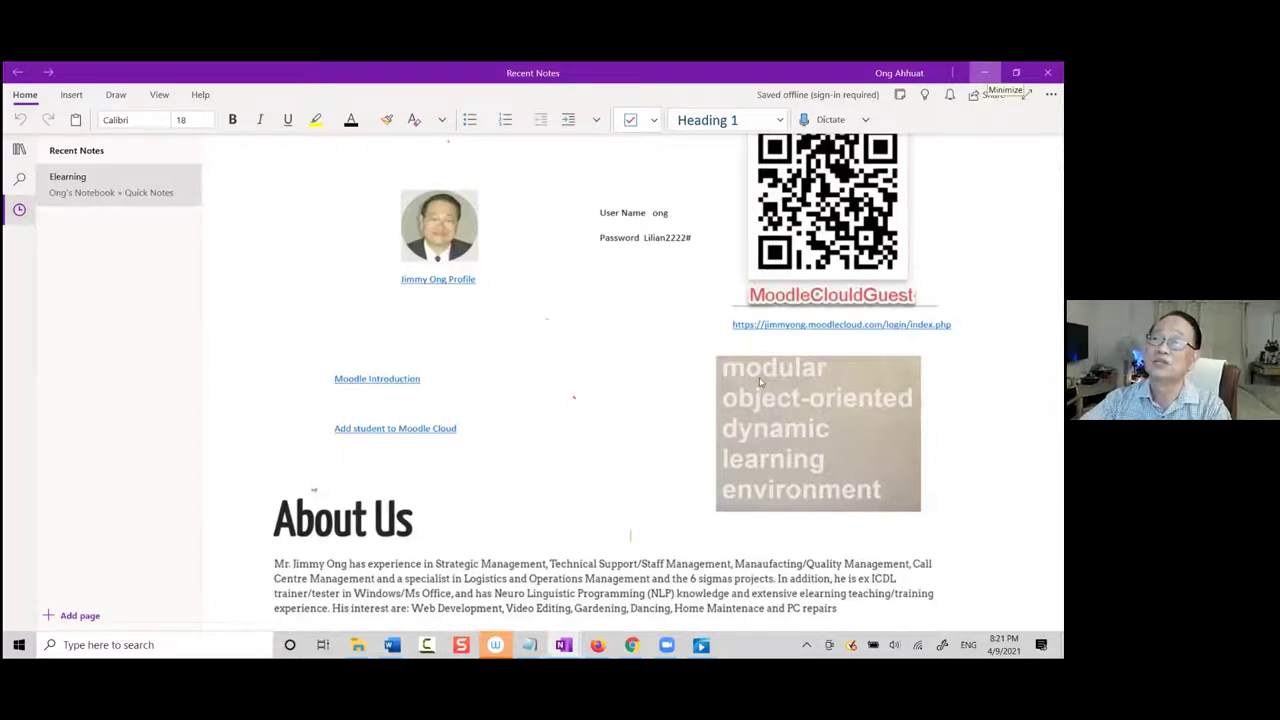
Show the desktop, reopen OneNote, and find the PC Workshop lesson plan mind map in the Elearning notes
key(super+d)
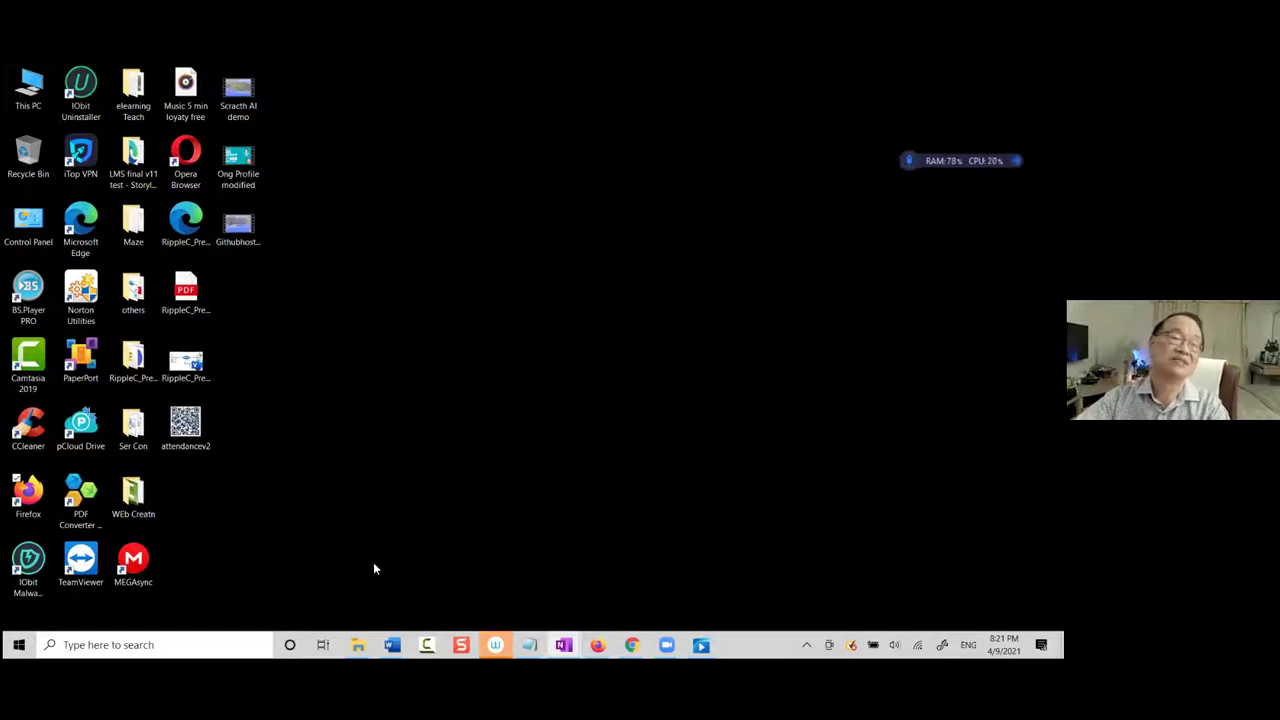
key(super)
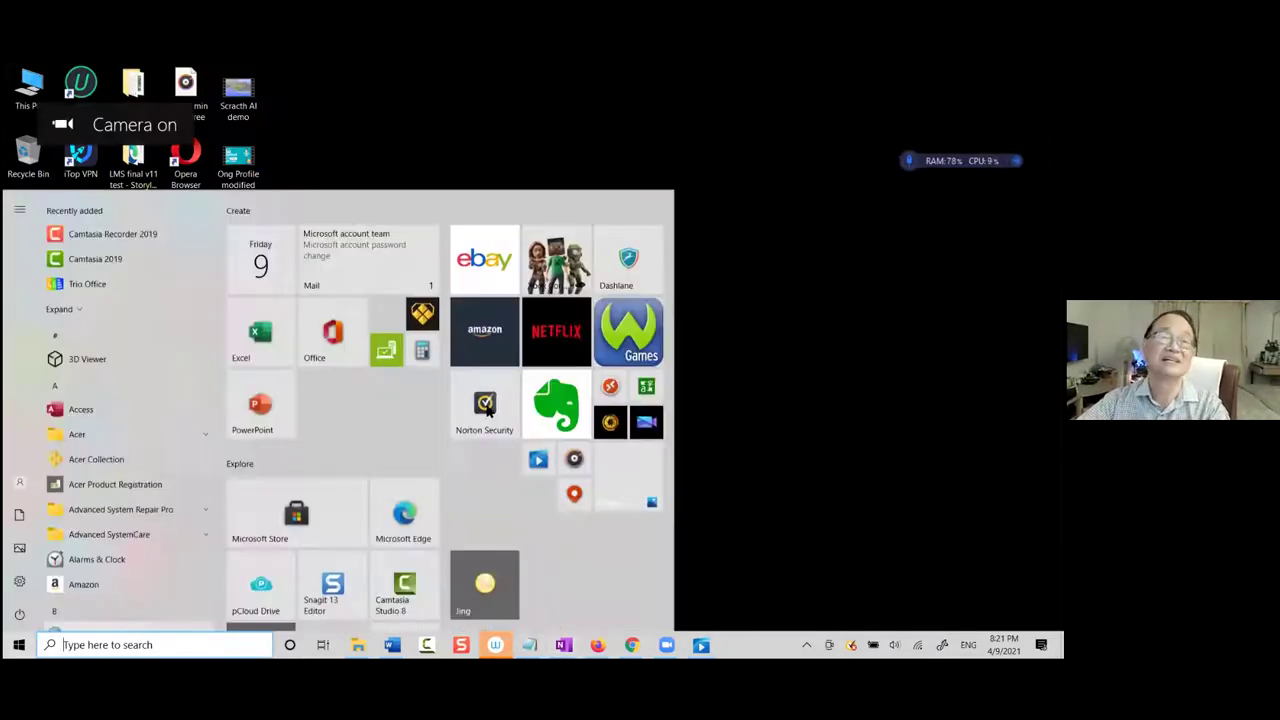
scroll(577, 337, down, 5)
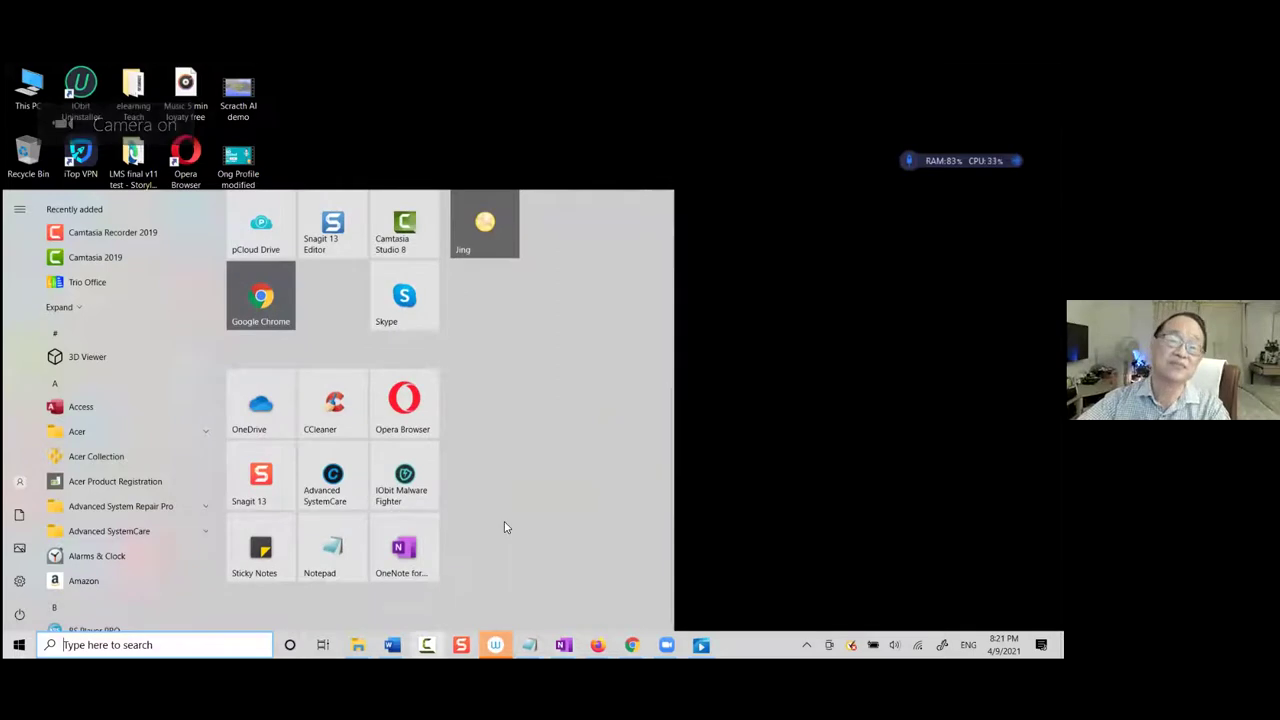
click(392, 540)
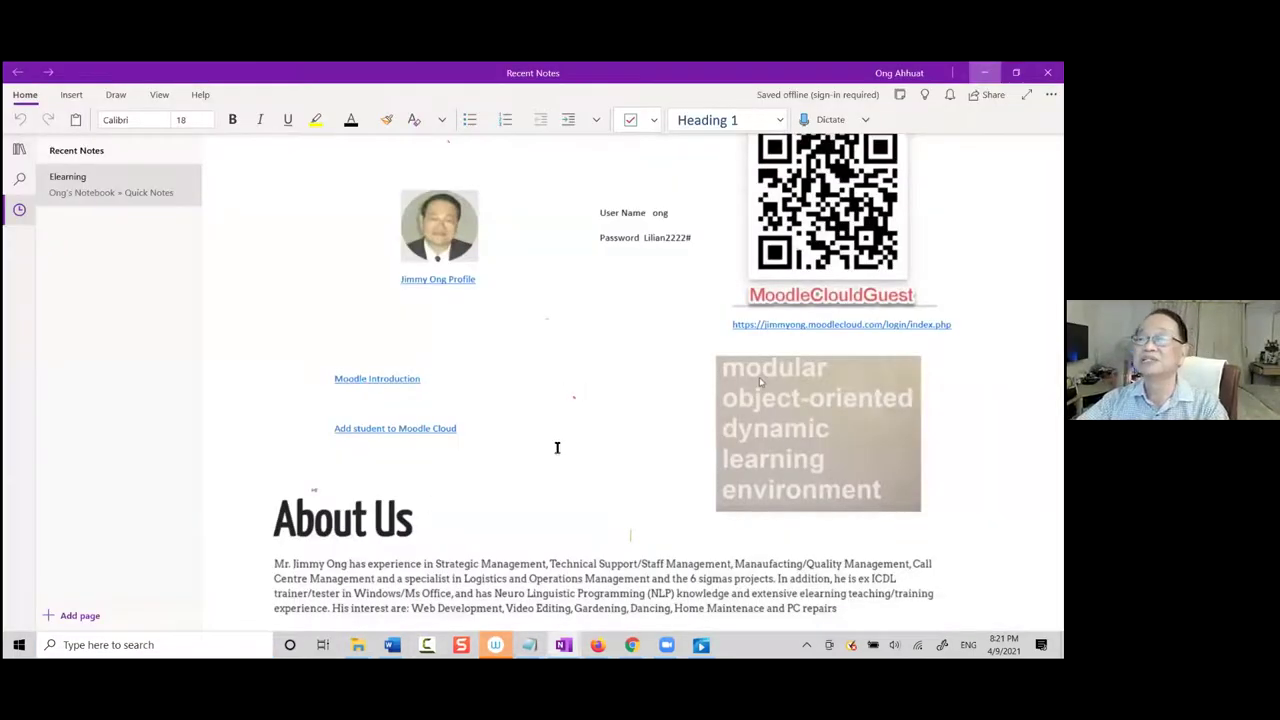
scroll(560, 446, down, 6)
scroll(565, 447, down, 15)
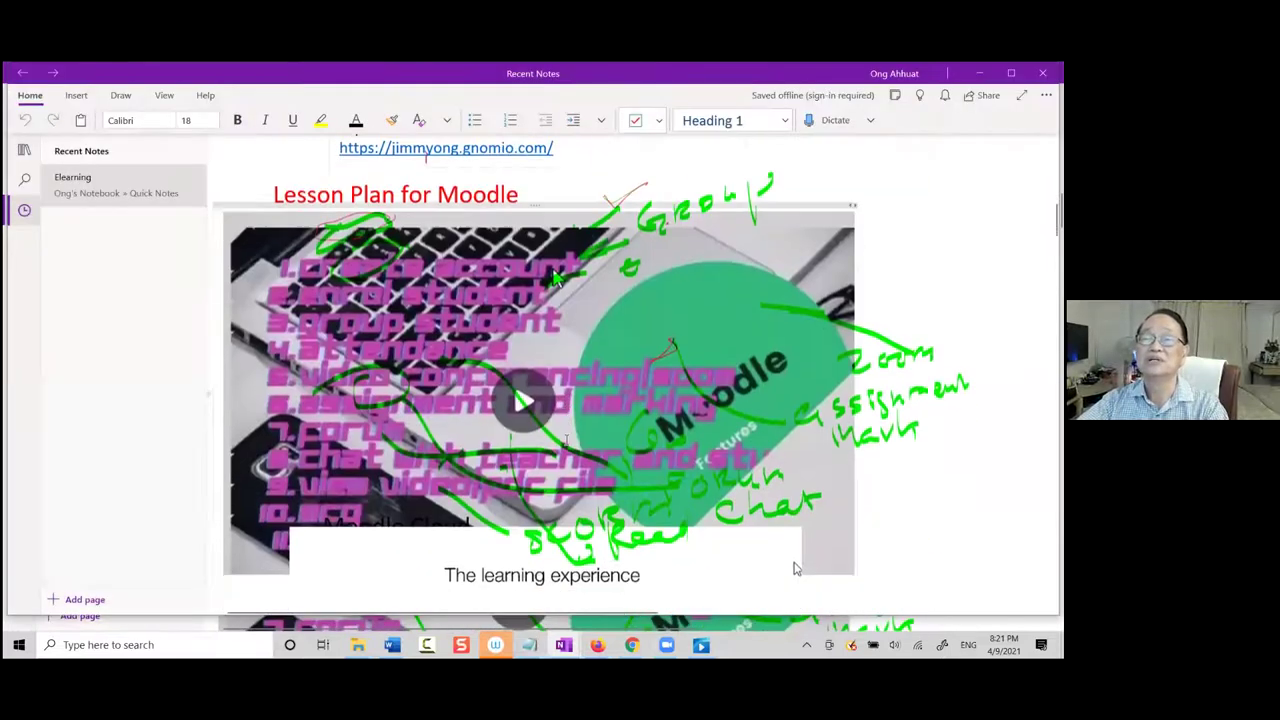
scroll(567, 438, down, 12)
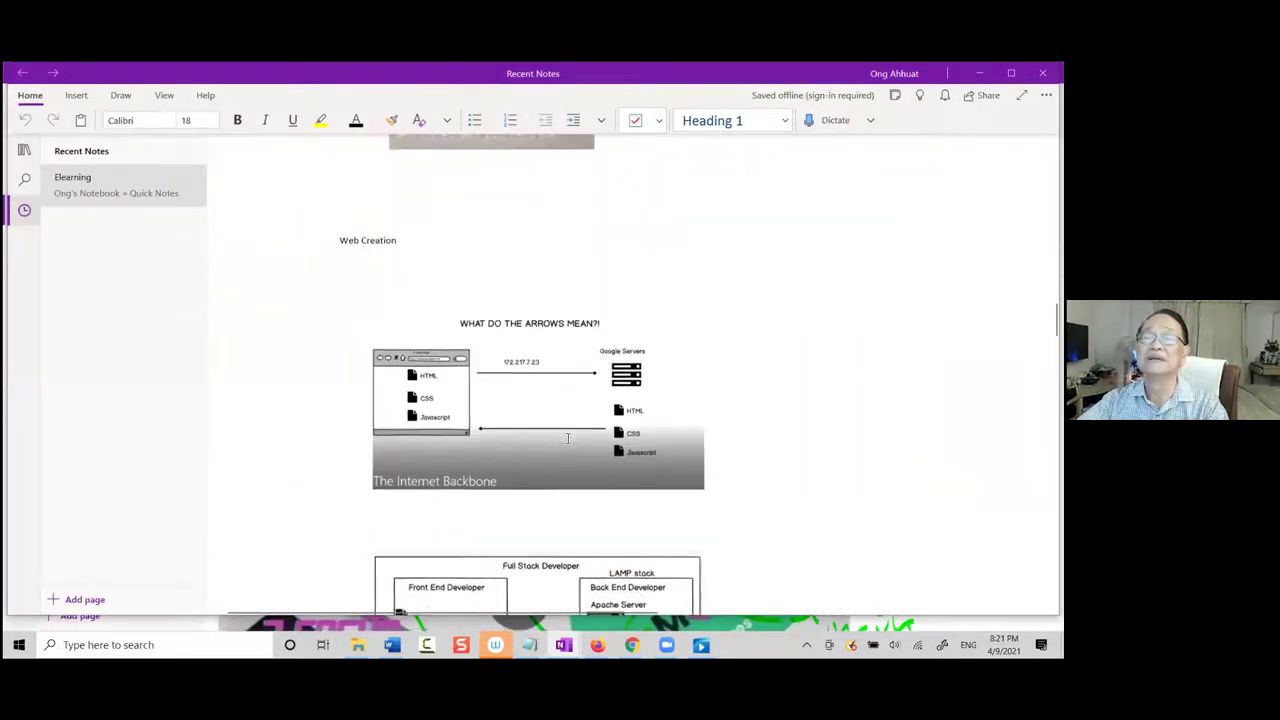
scroll(570, 438, down, 8)
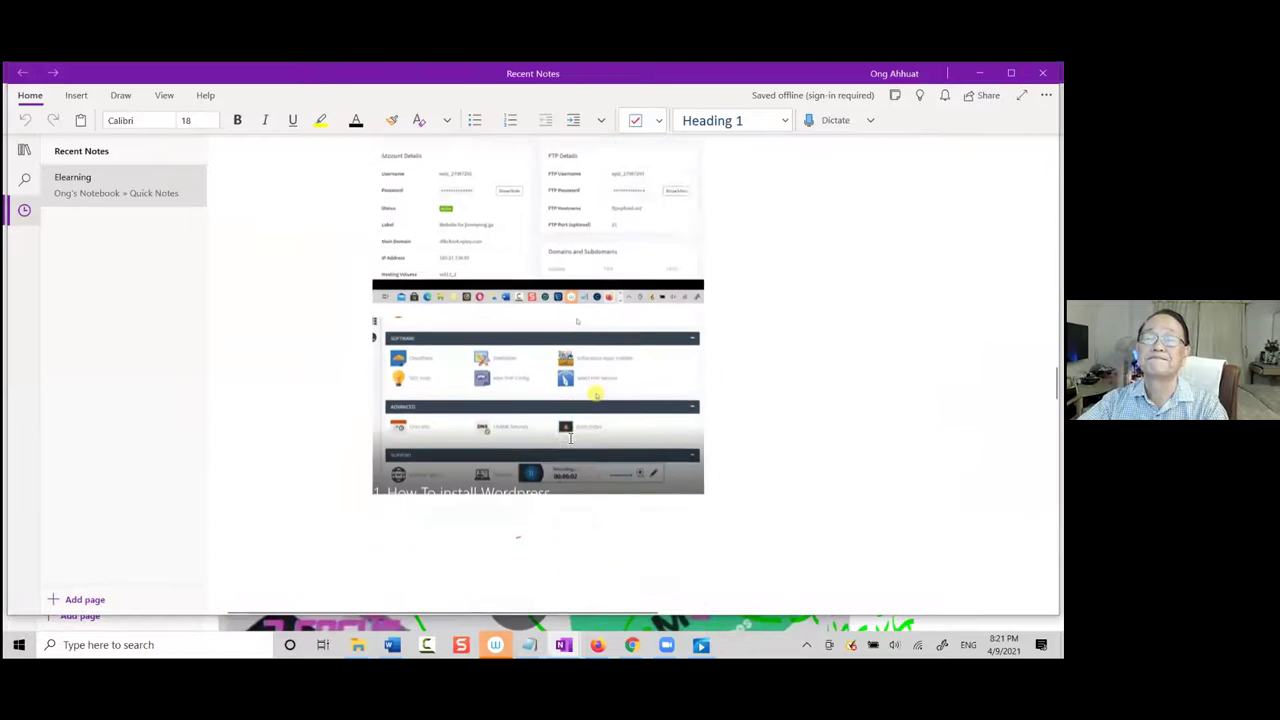
scroll(570, 438, up, 2)
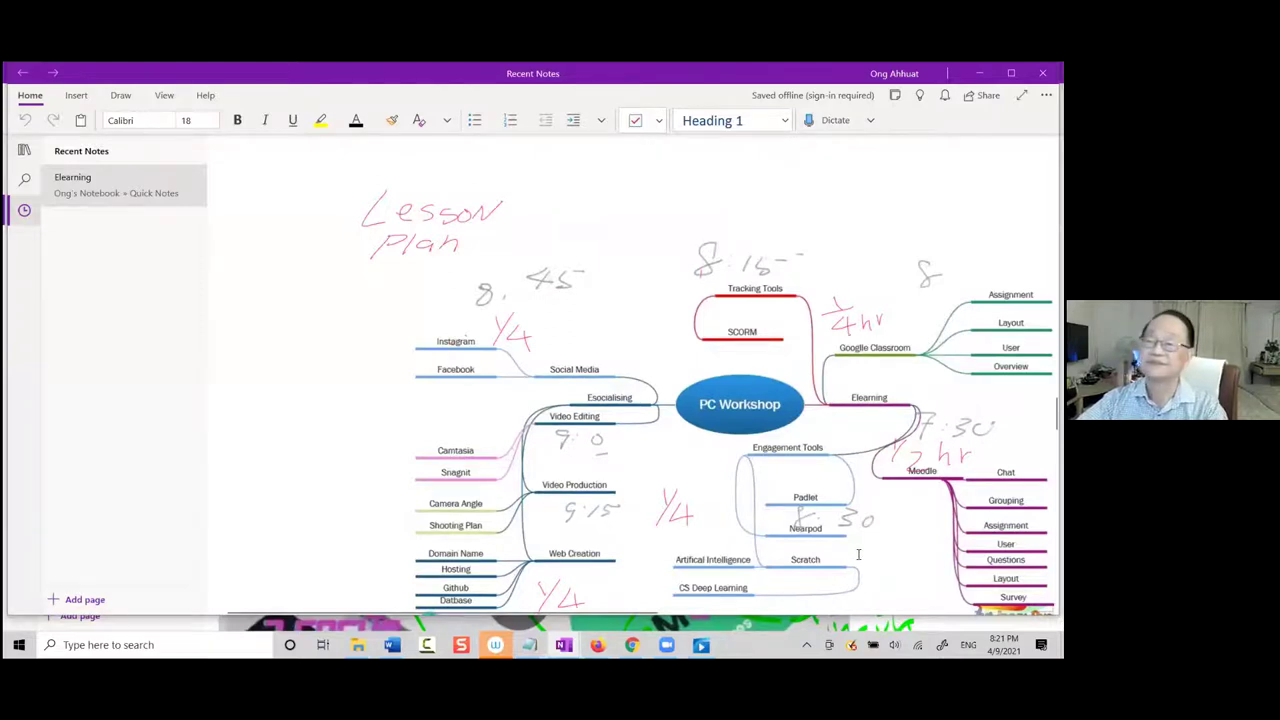
Examine the lesson plan's timings for each workshop topic and the Q&A, and return to the Moodle notes window
scroll(858, 554, down, 2)
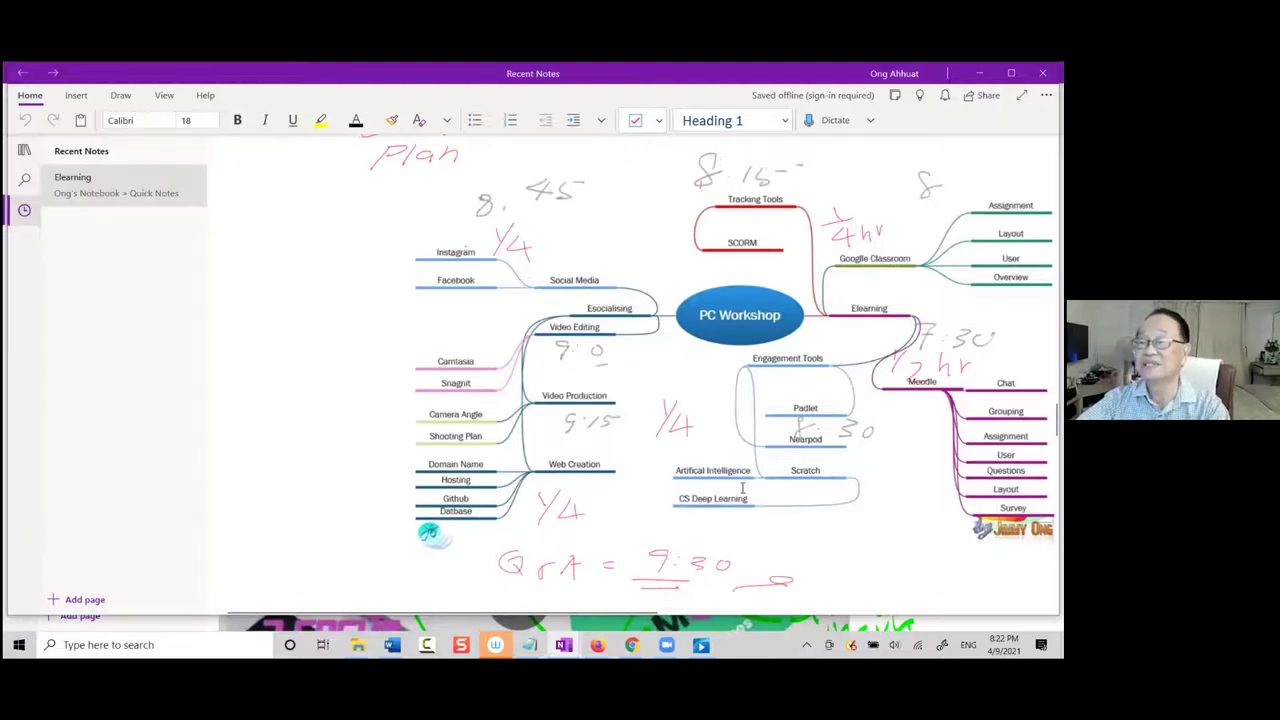
scroll(745, 484, down, 2)
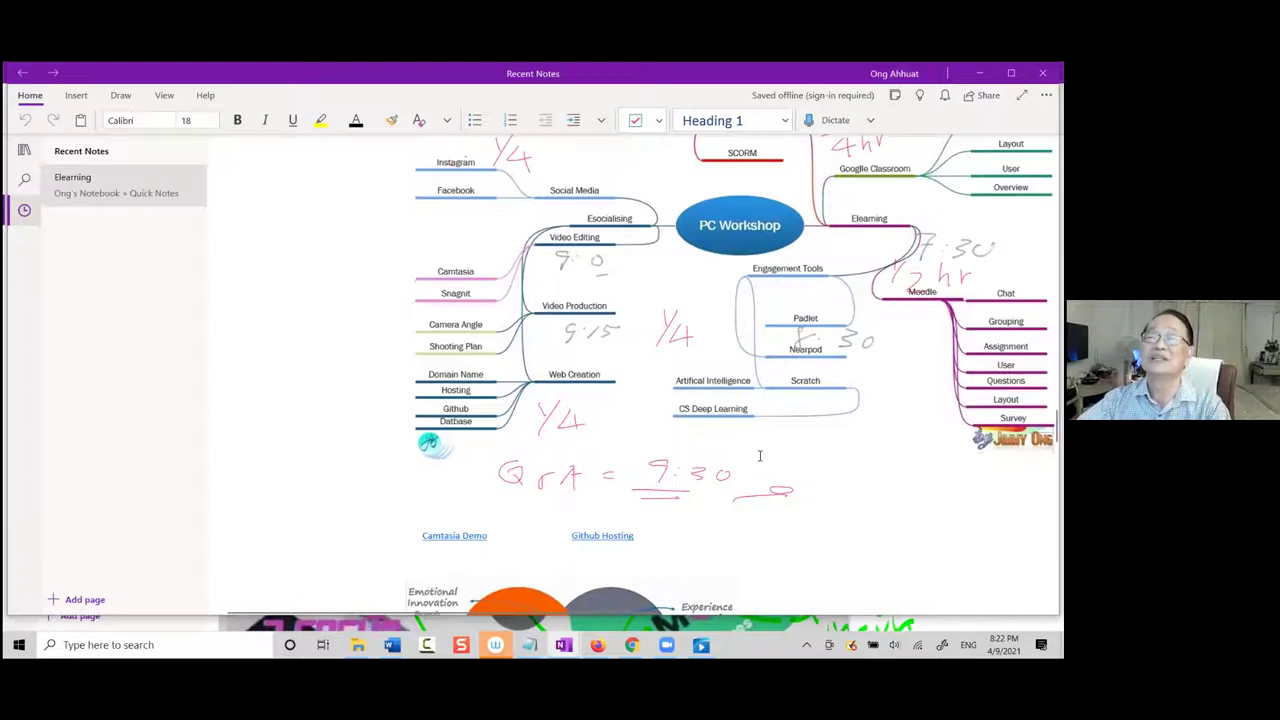
scroll(756, 455, down, 4)
scroll(754, 450, up, 2)
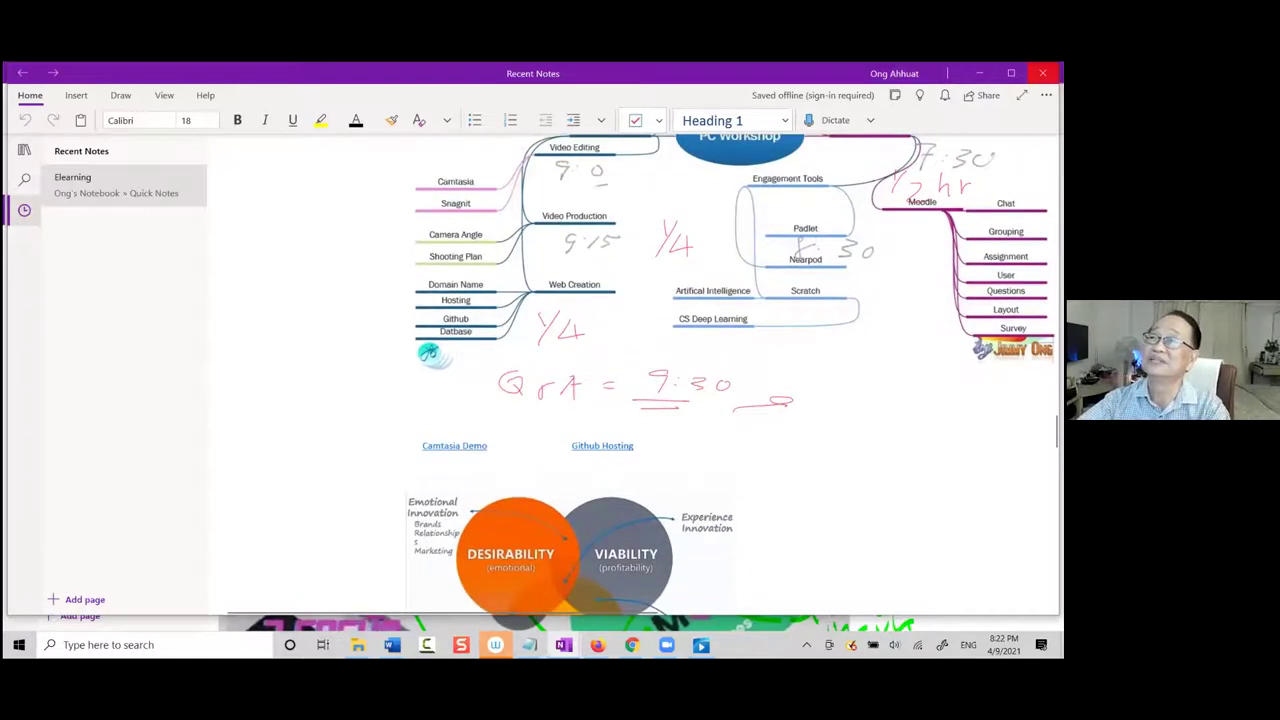
scroll(745, 313, up, 2)
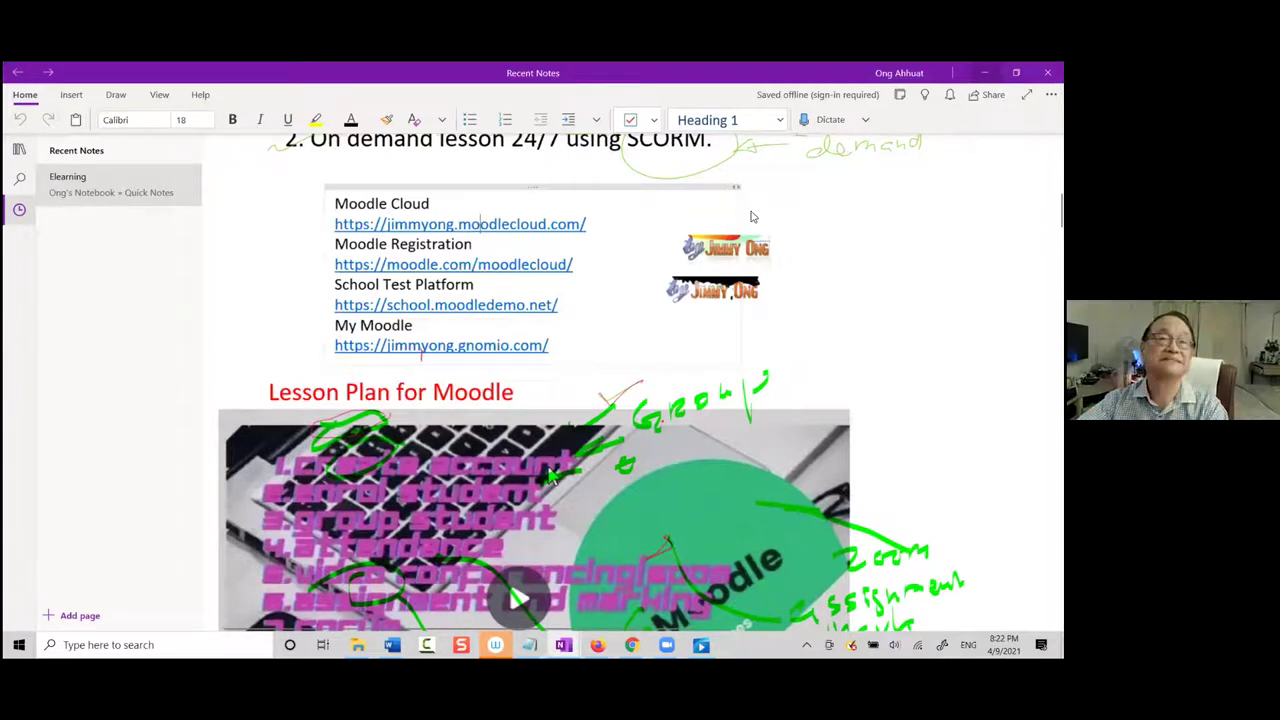
Return to the desktop and open the RippleC_Prestnv2 drawing in Visio
key(super+d)
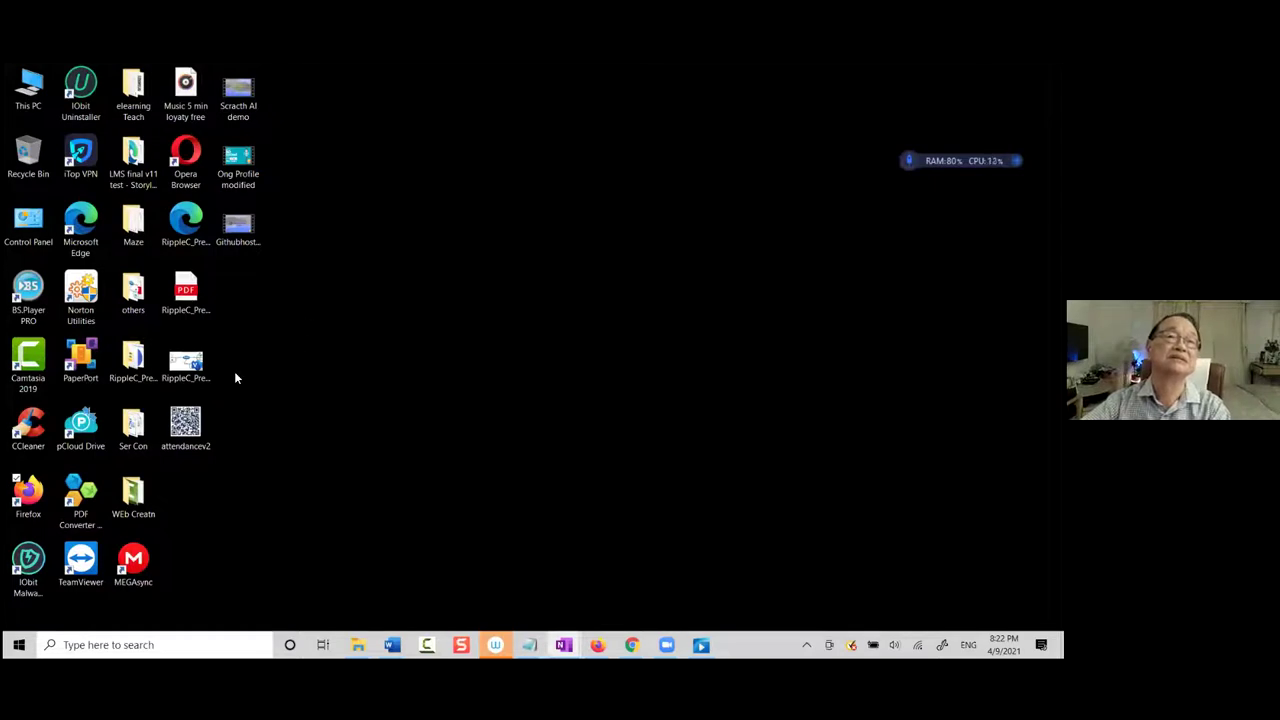
click(200, 371)
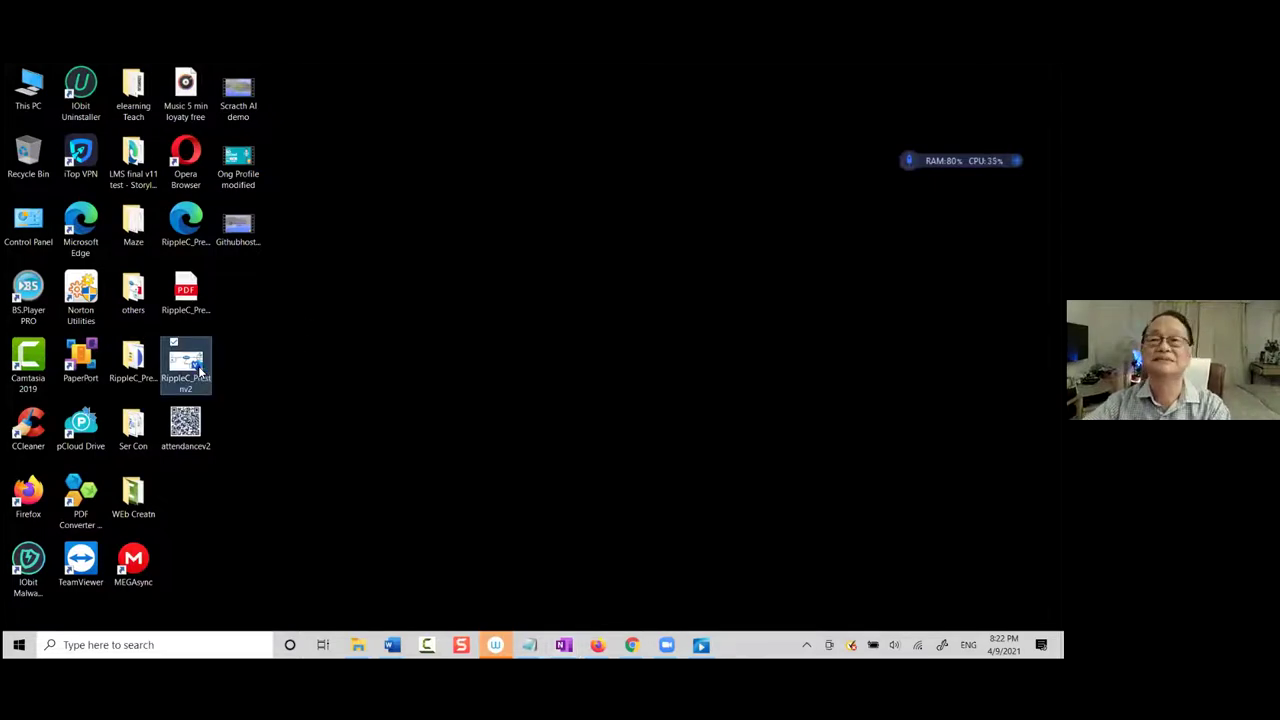
double_click(200, 371)
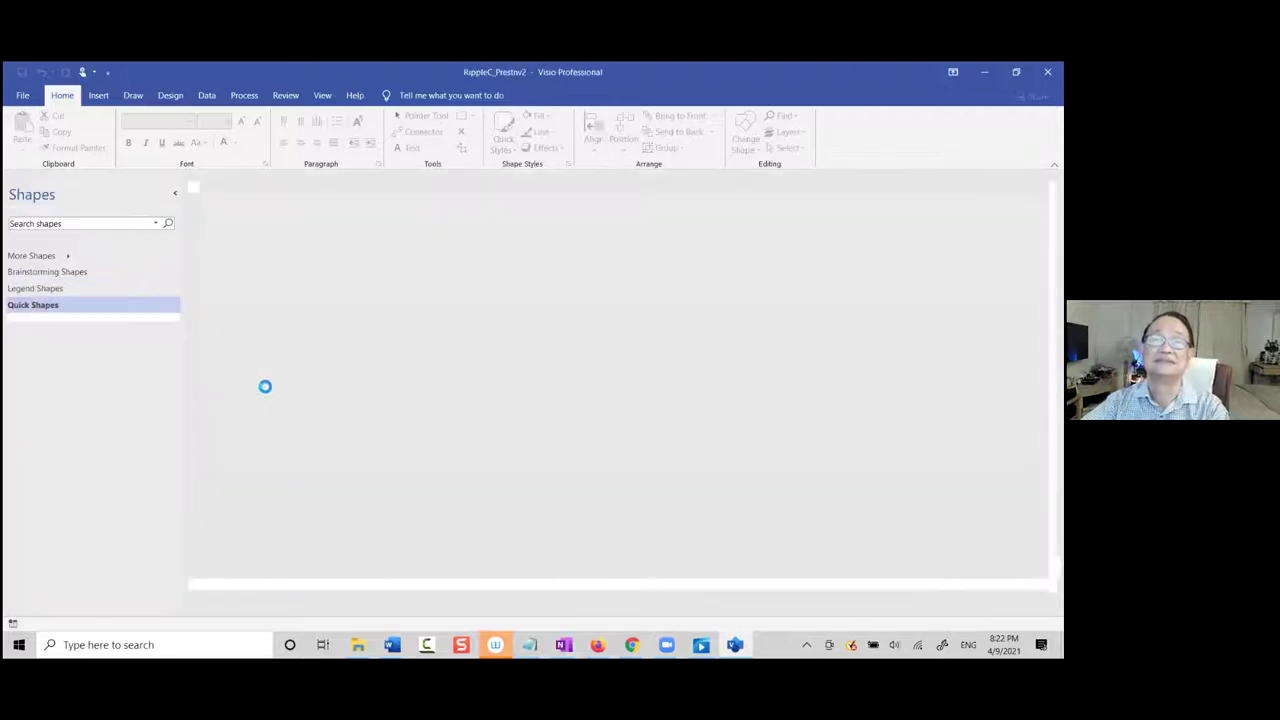
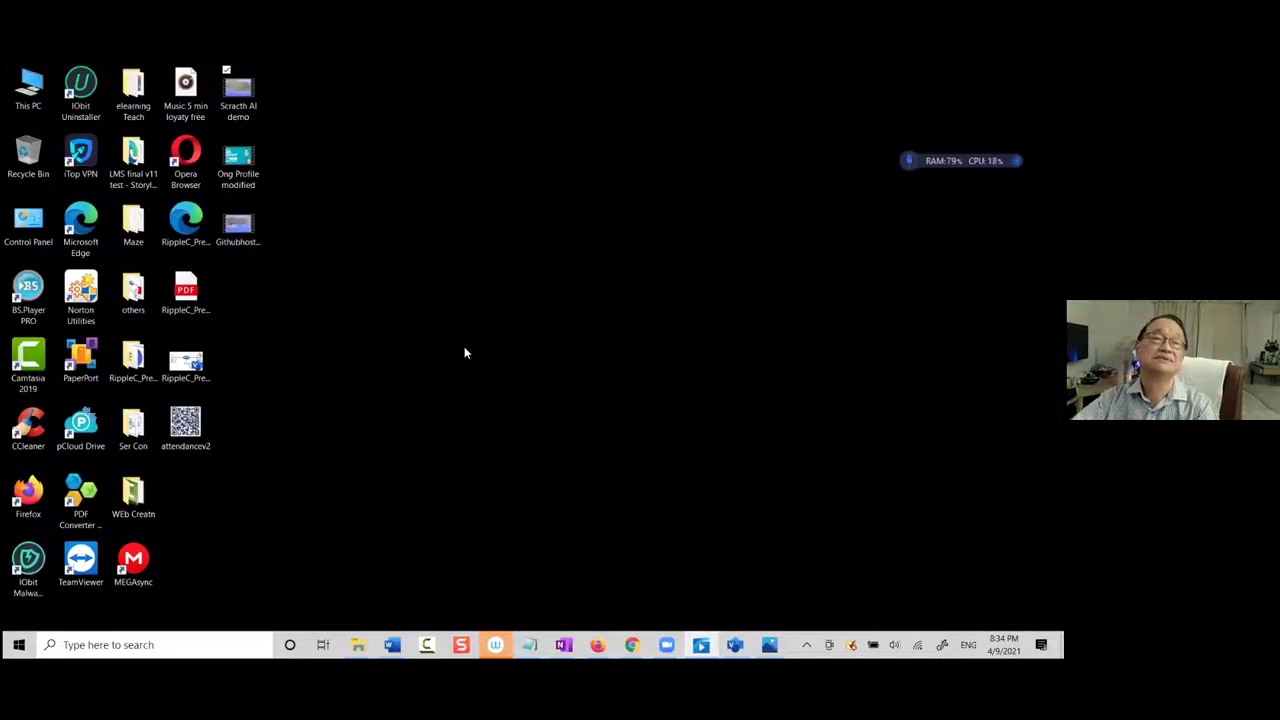
click(18, 644)
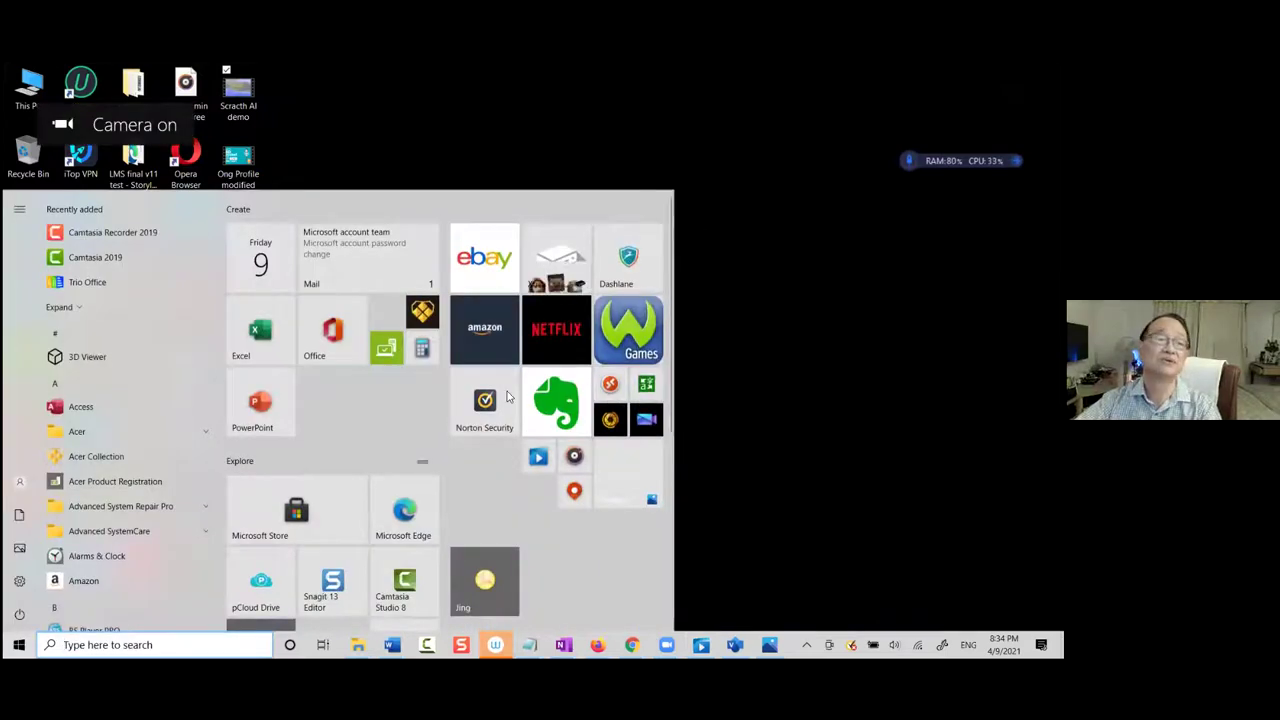
click(18, 644)
click(18, 644)
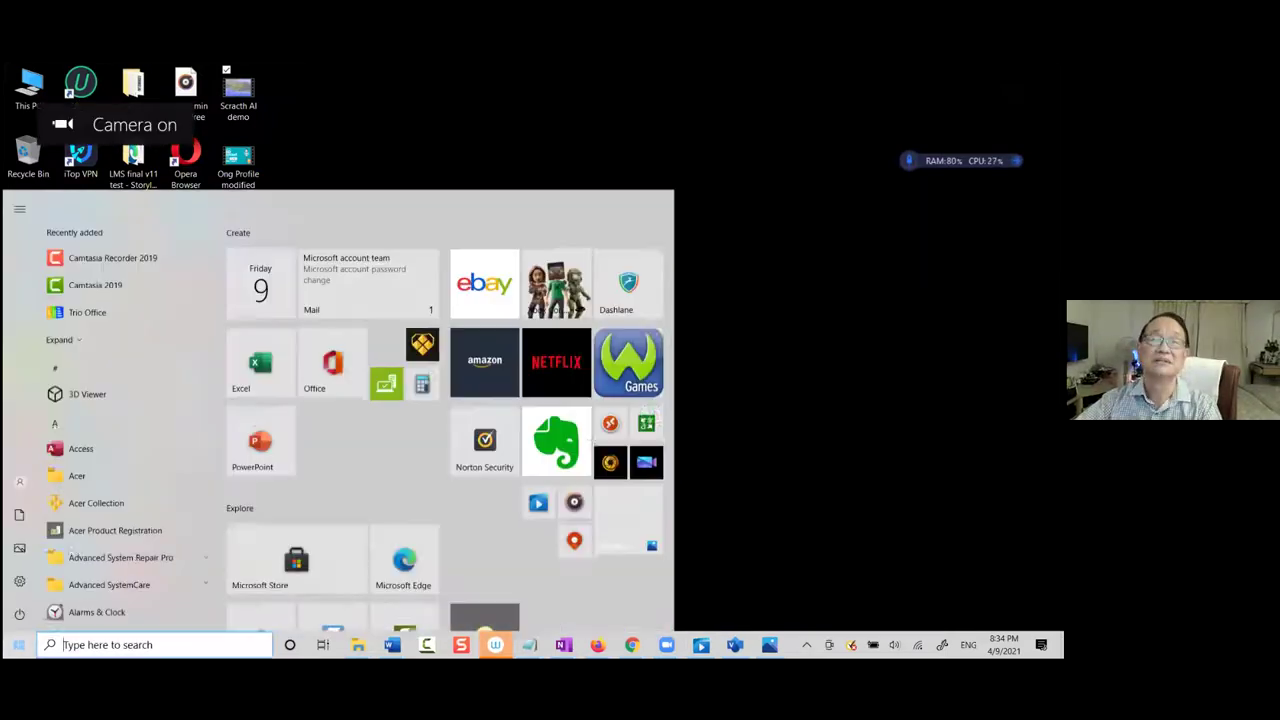
key(Escape)
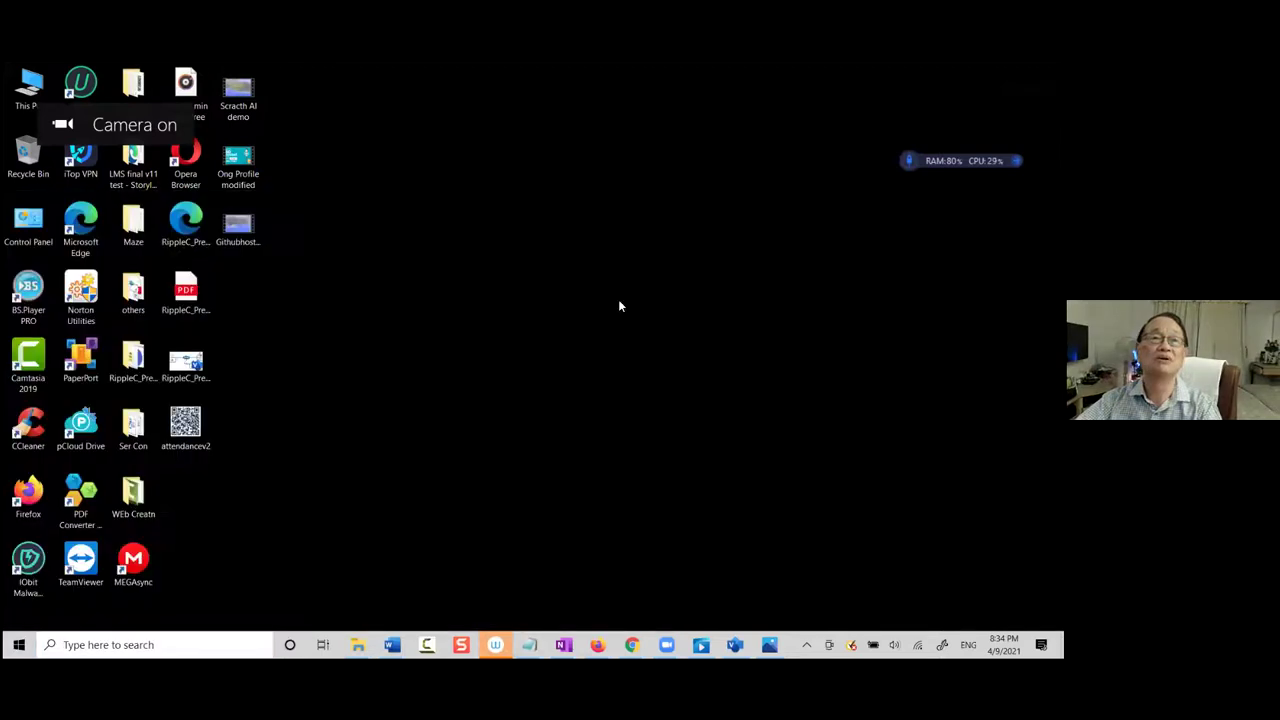
Open the Maze folder from the desktop and select its story HTML file
double_click(146, 222)
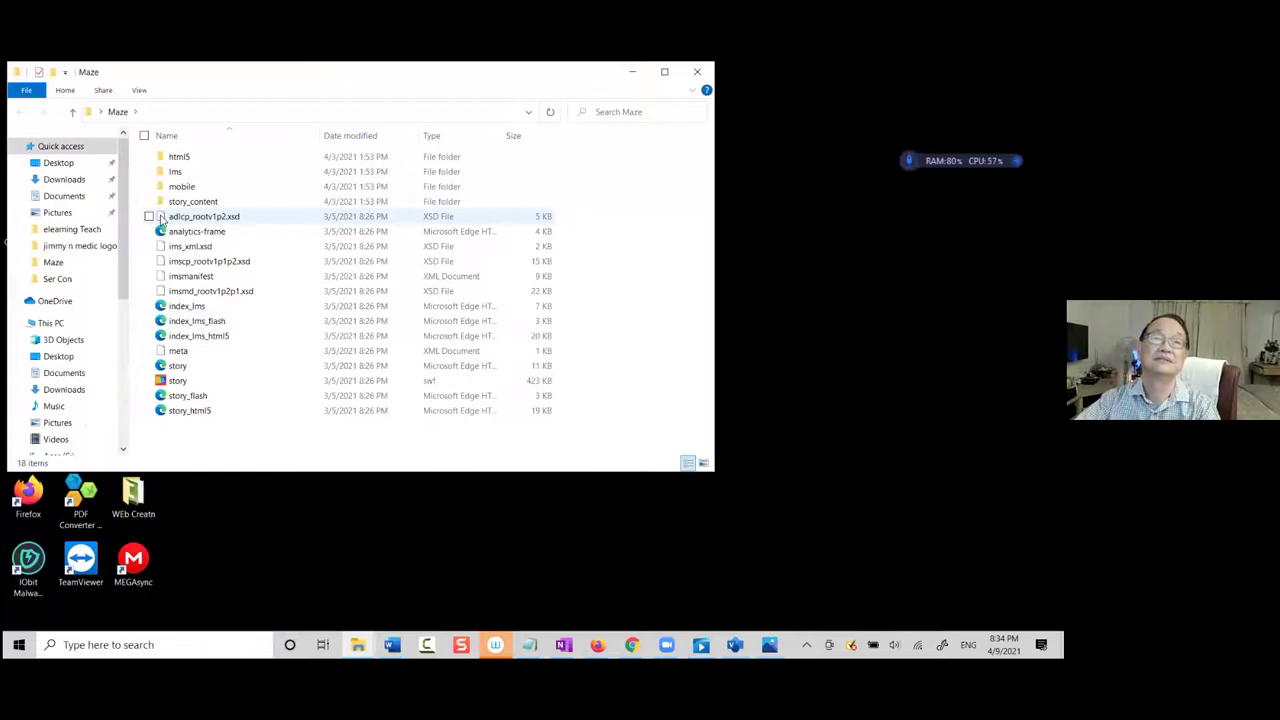
click(185, 366)
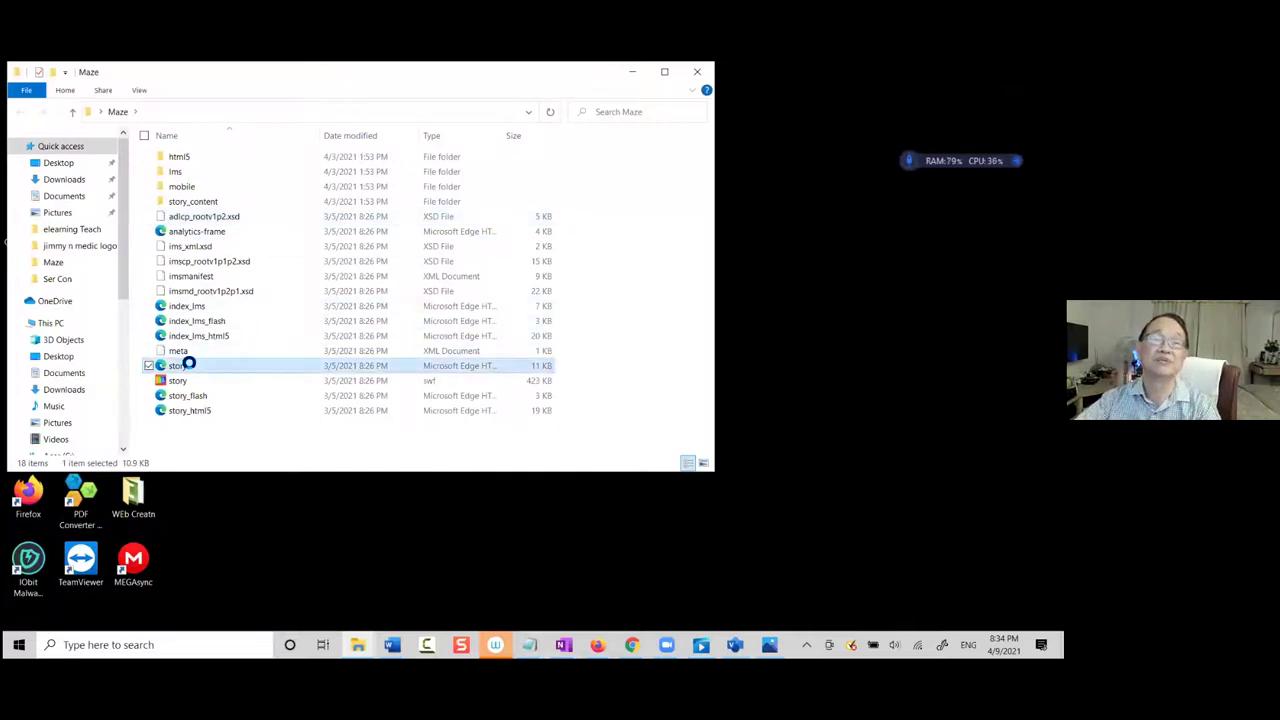
right_click(190, 366)
mouse_move(191, 366)
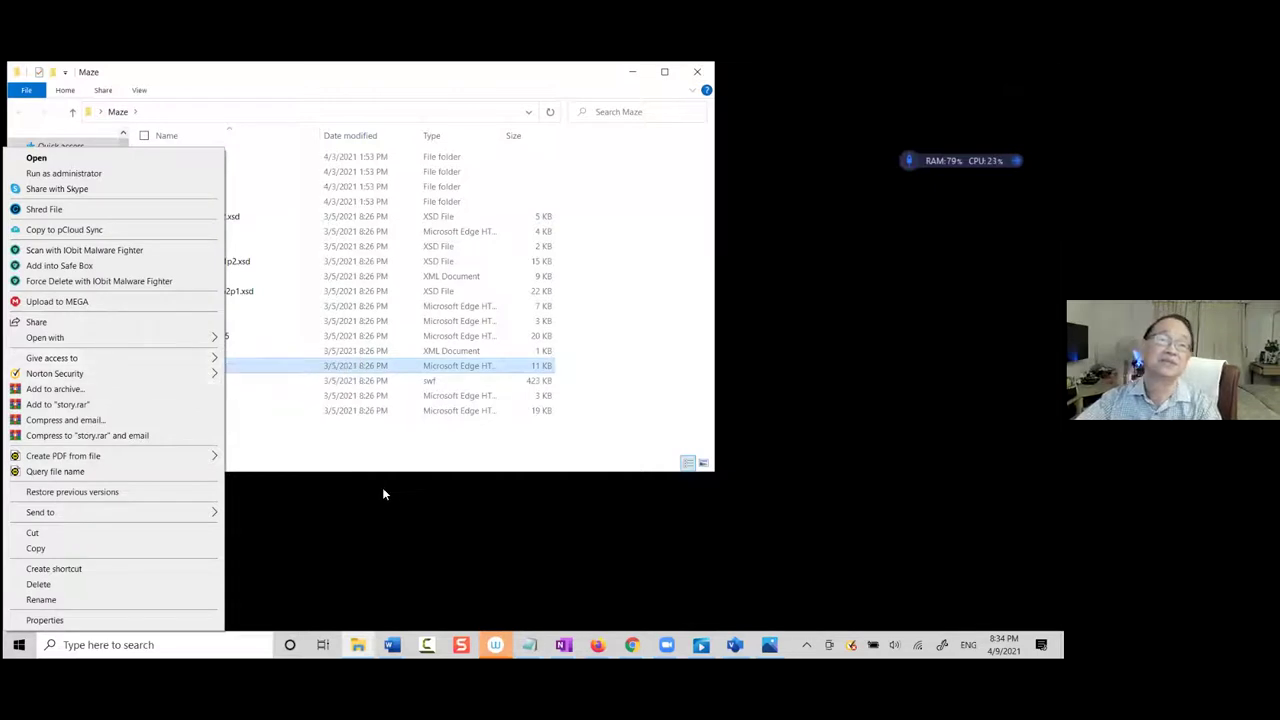
click(833, 406)
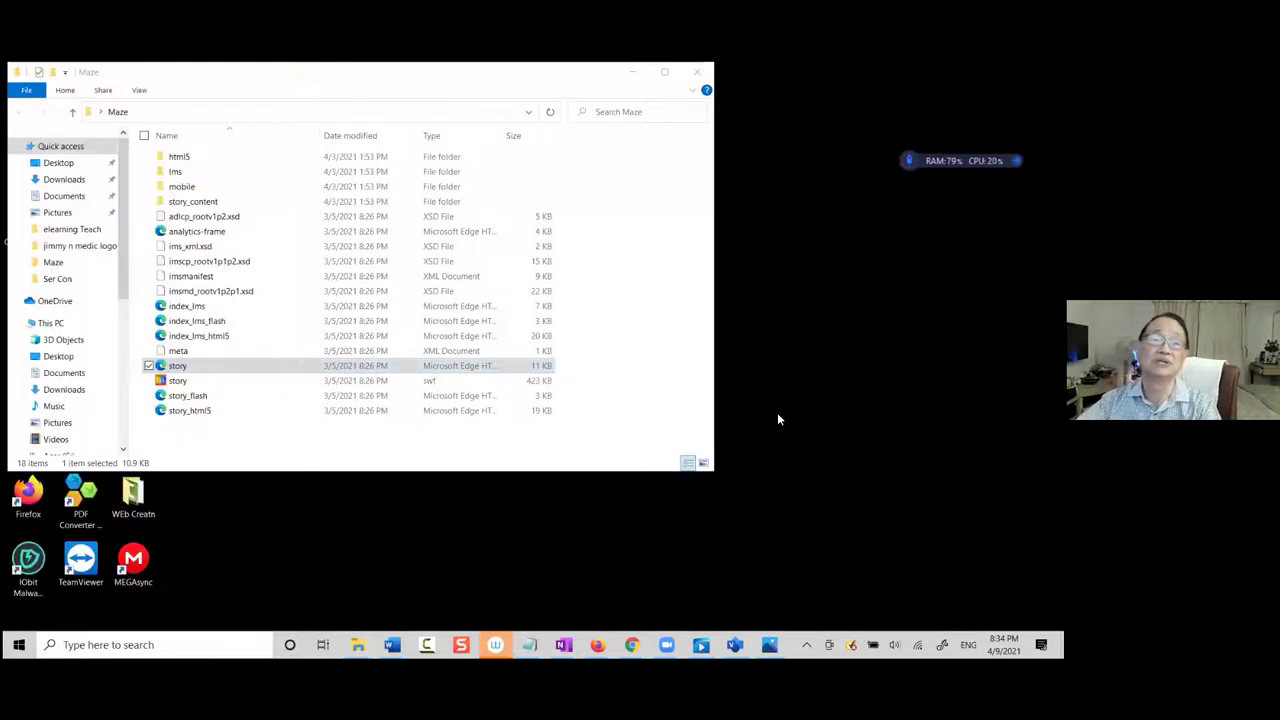
Open the story HTML page from the Maze folder and view the Cat and Apple slides on sprite preparation
click(264, 369)
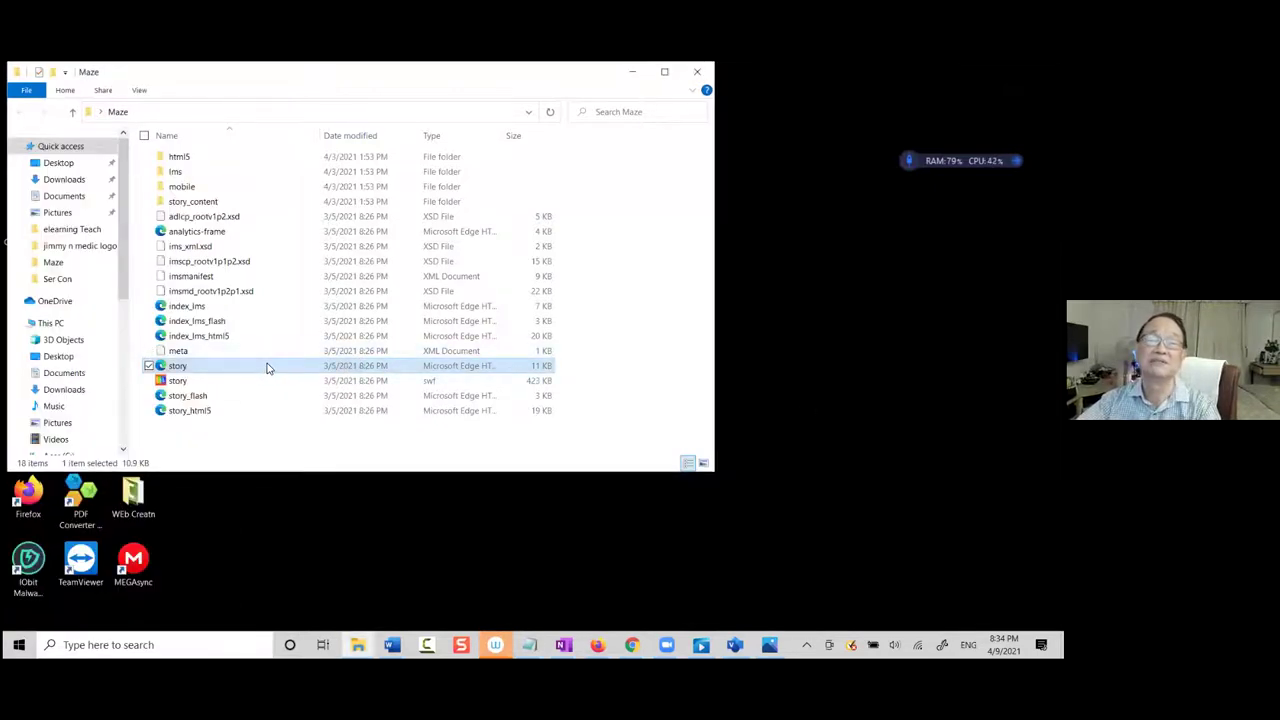
double_click(267, 368)
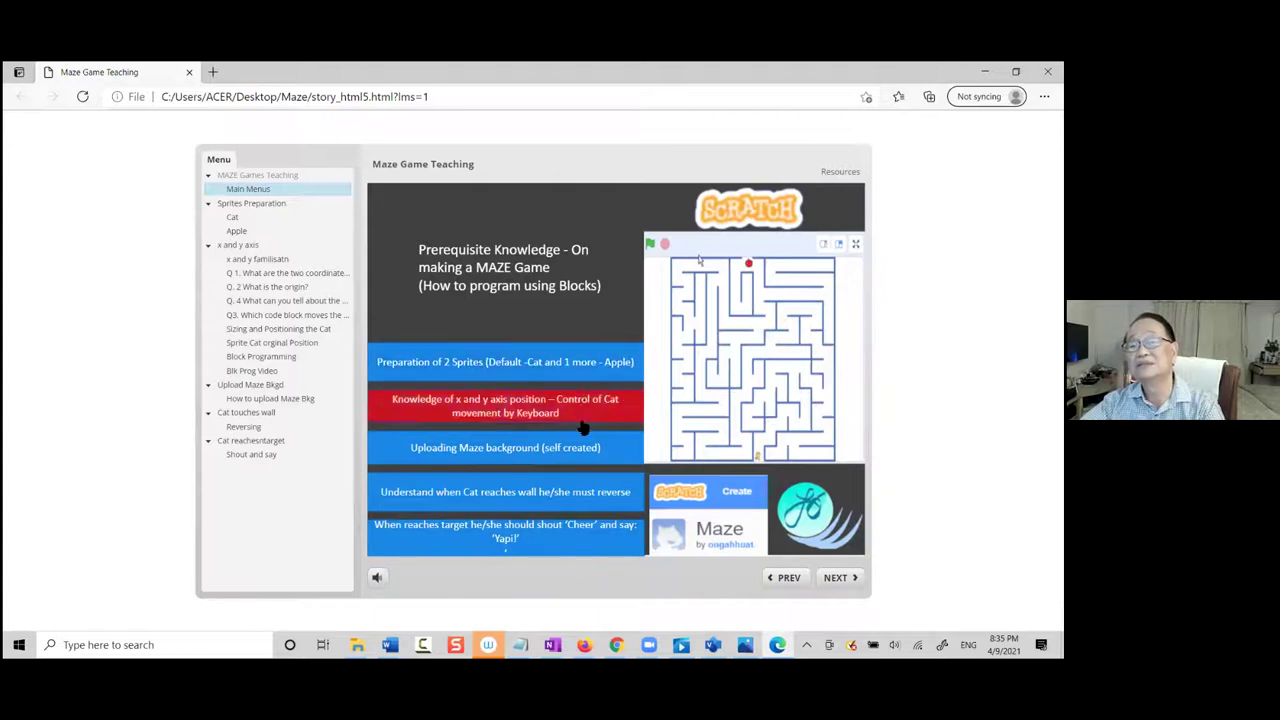
click(578, 384)
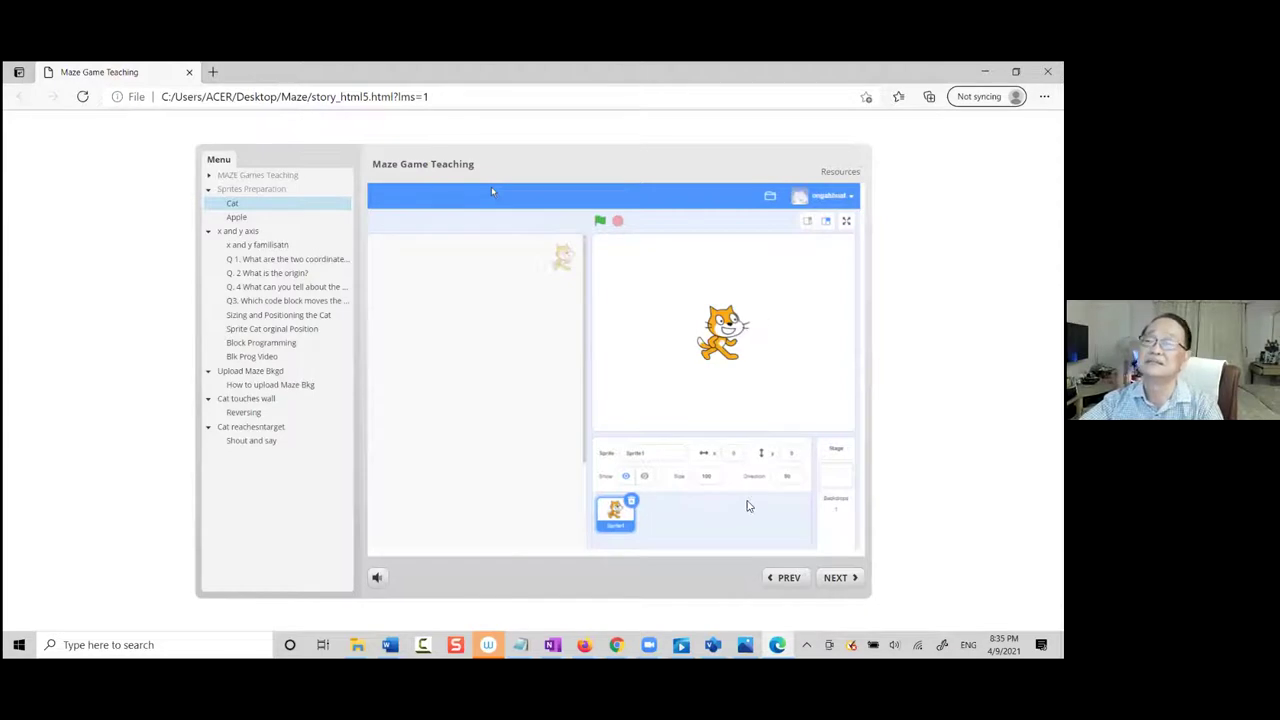
click(238, 218)
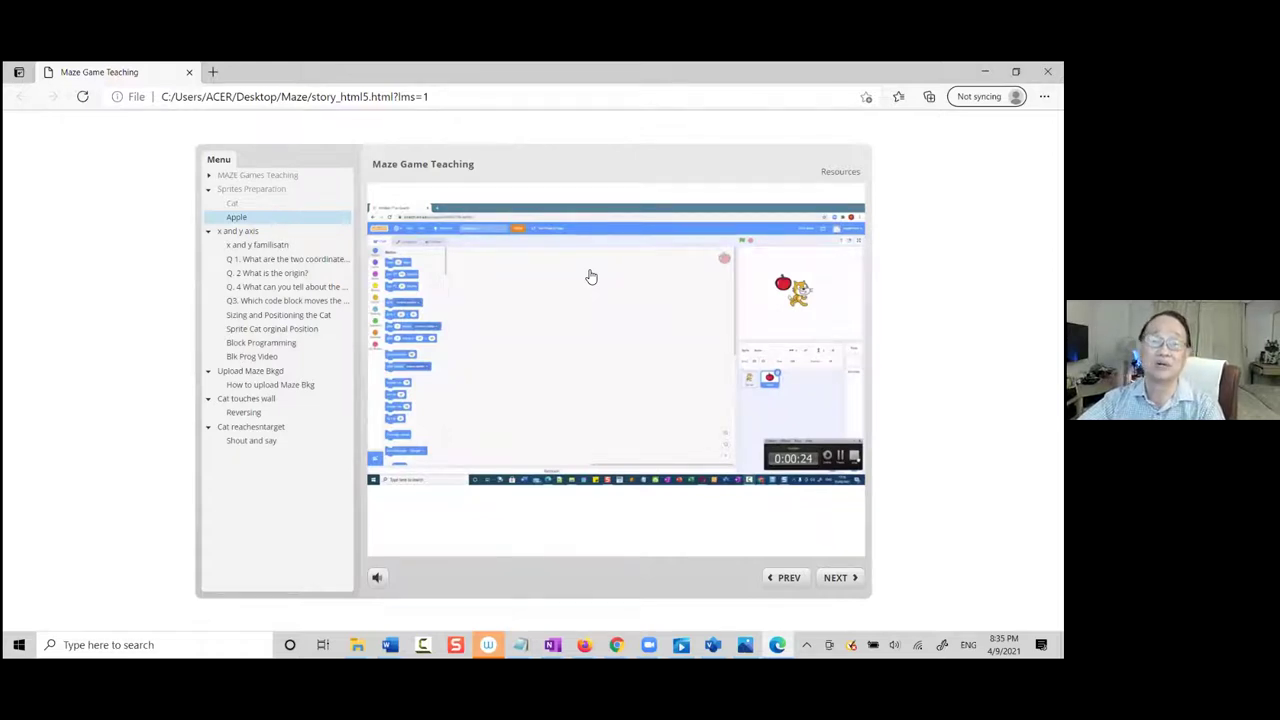
Open the x and y axis slide on Cartesian coordinates, and submit "x and y coordinates" as the answer to Q1
click(254, 242)
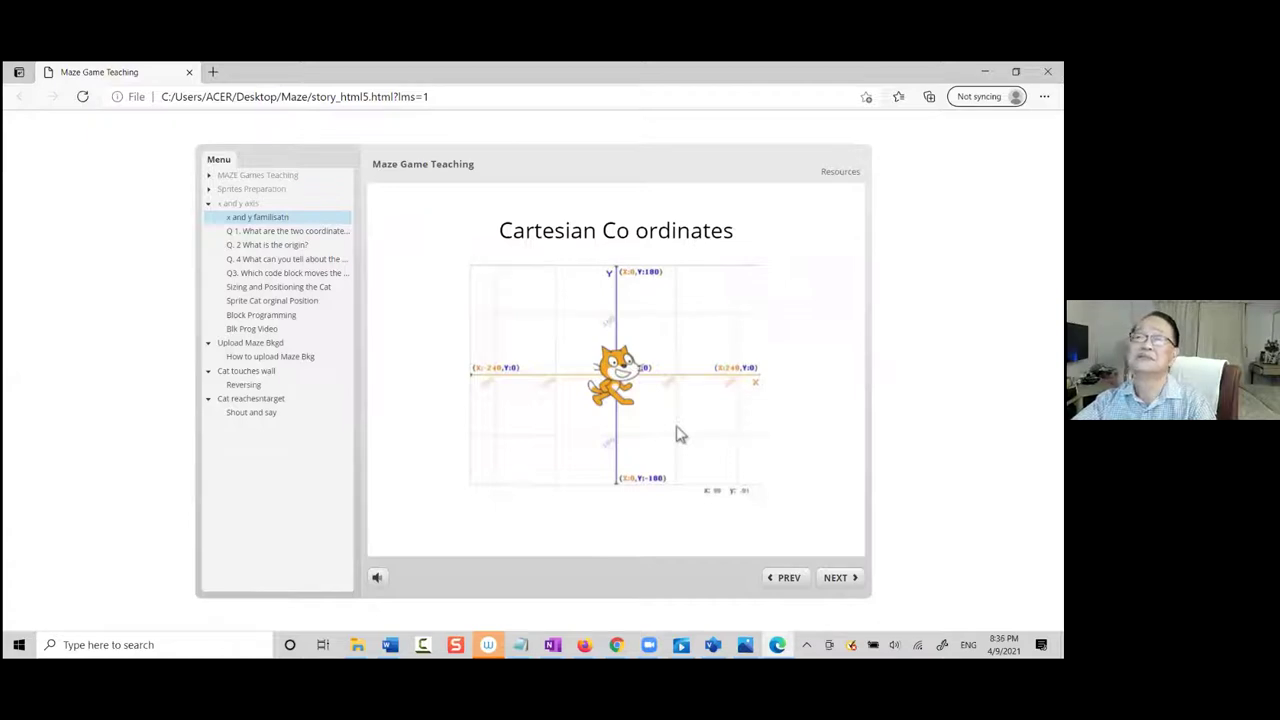
click(840, 578)
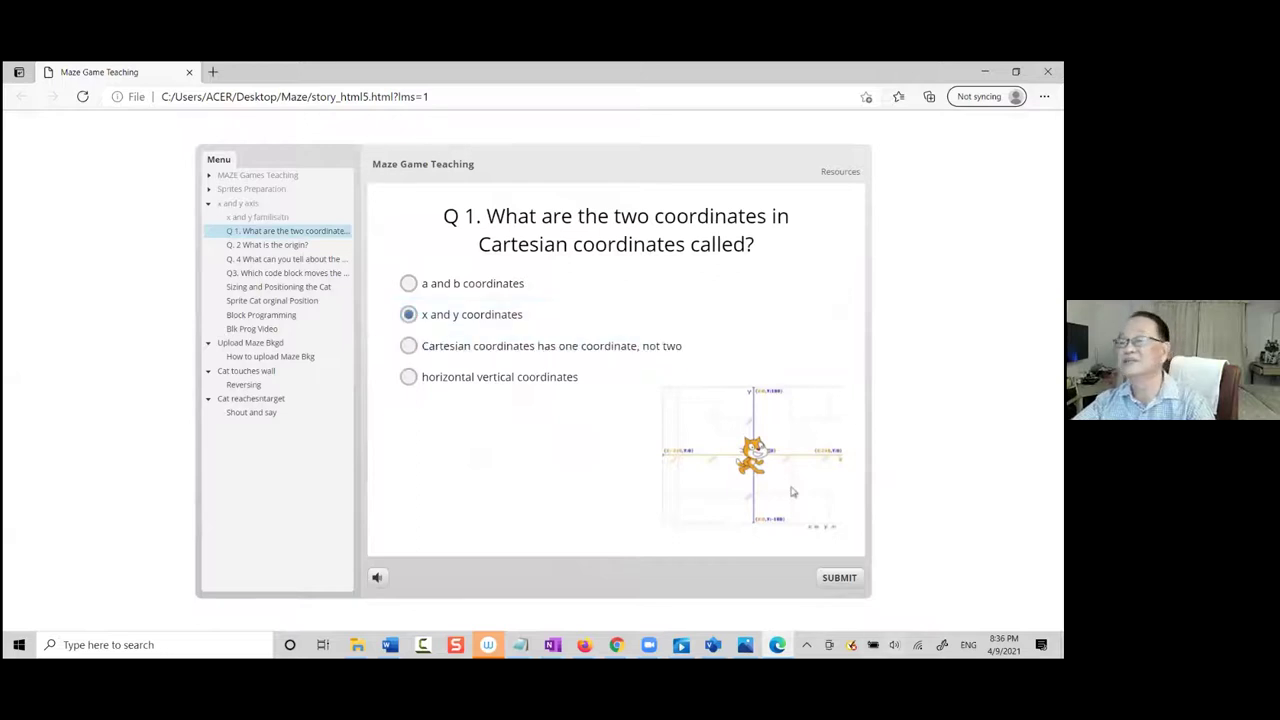
click(850, 586)
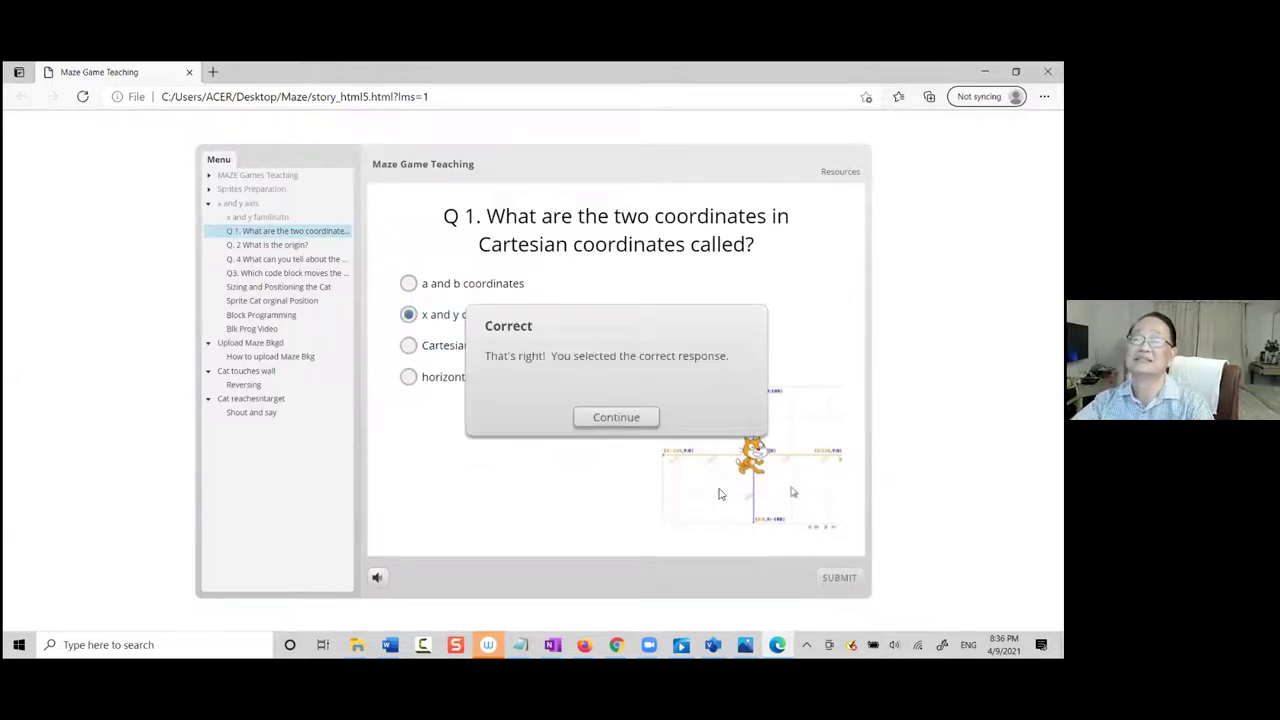
click(615, 418)
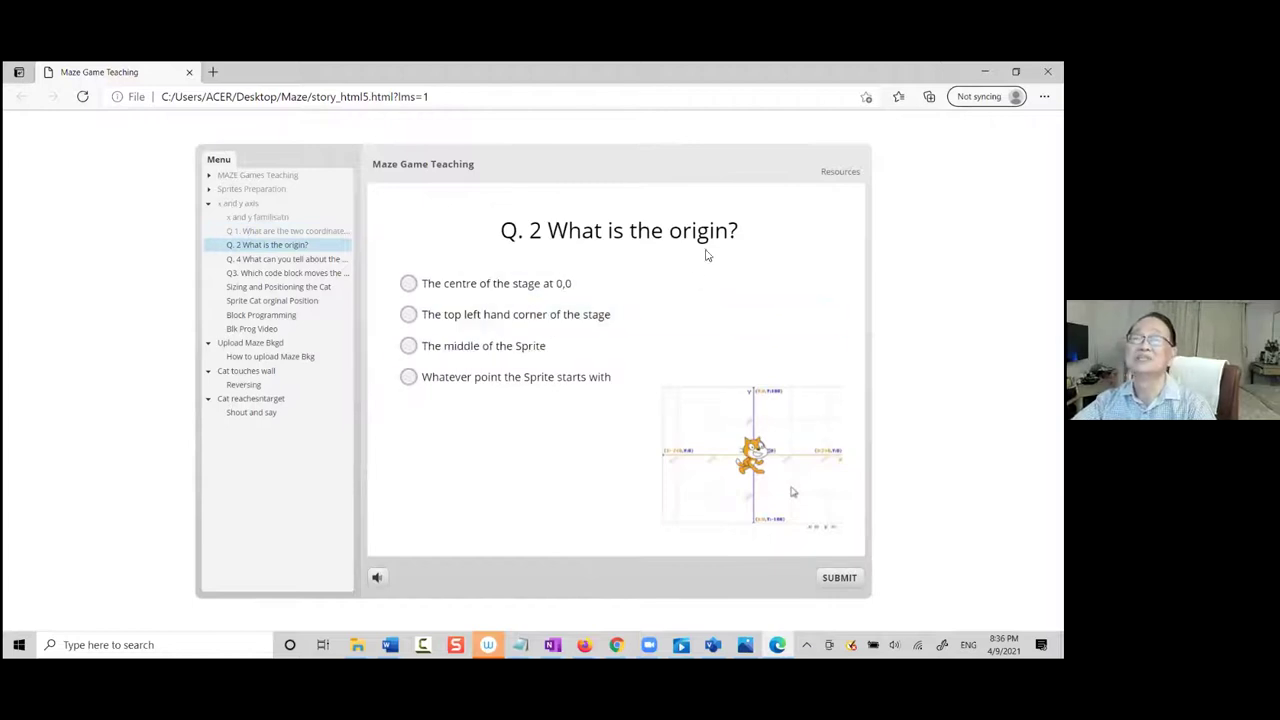
Answer Q2 about the origin with "The centre of the stage at 0,0" and continue to the following question
click(421, 284)
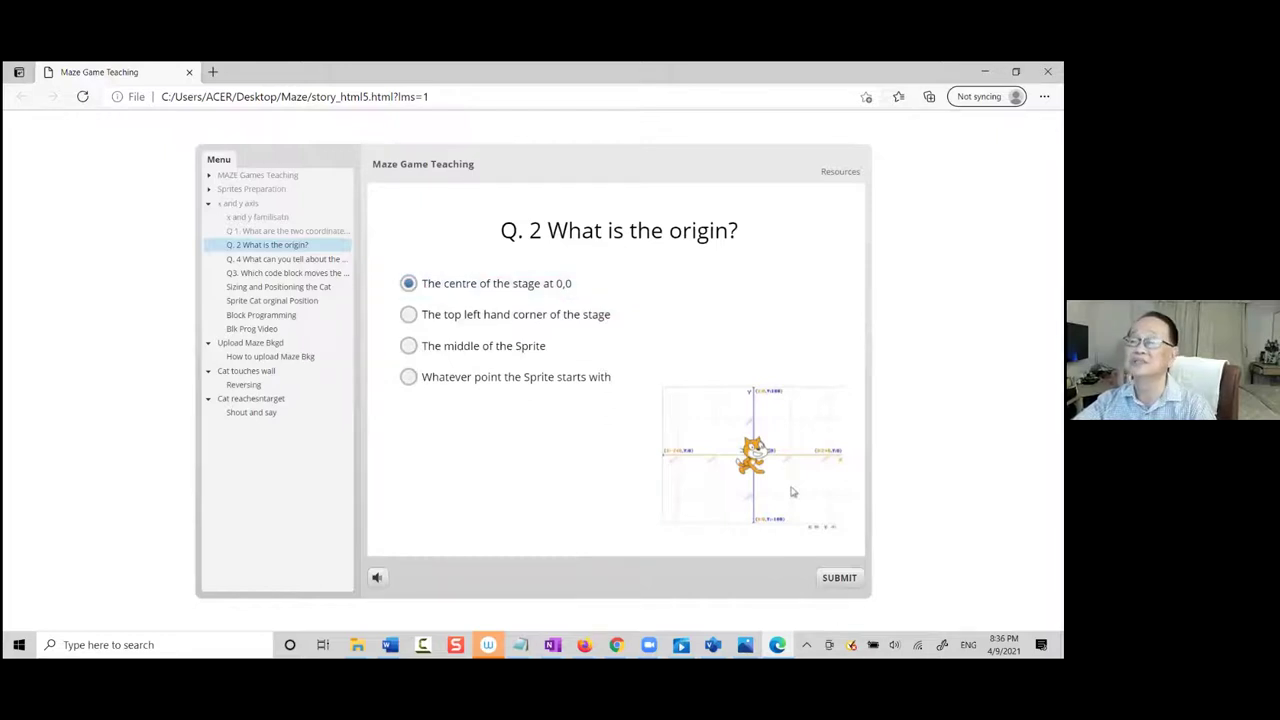
click(849, 585)
click(628, 418)
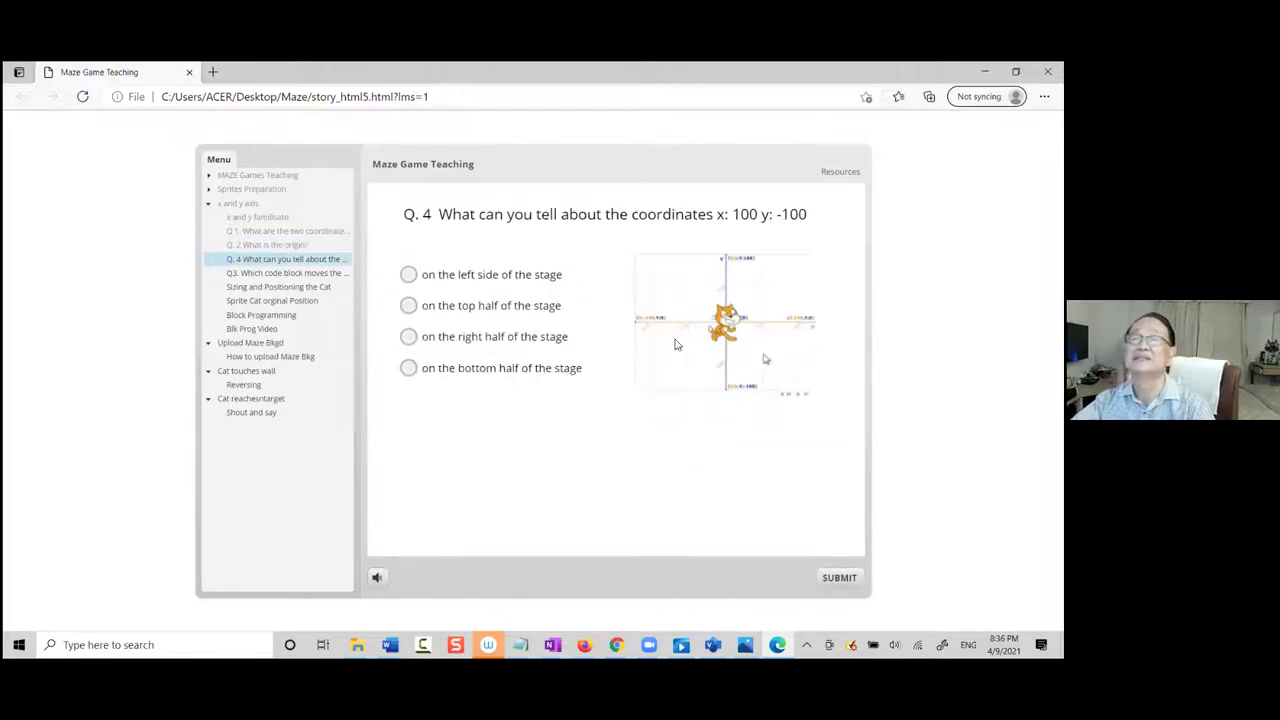
Submit "on the top half of the stage" for the Q4 coordinates question and continue
click(408, 308)
click(841, 582)
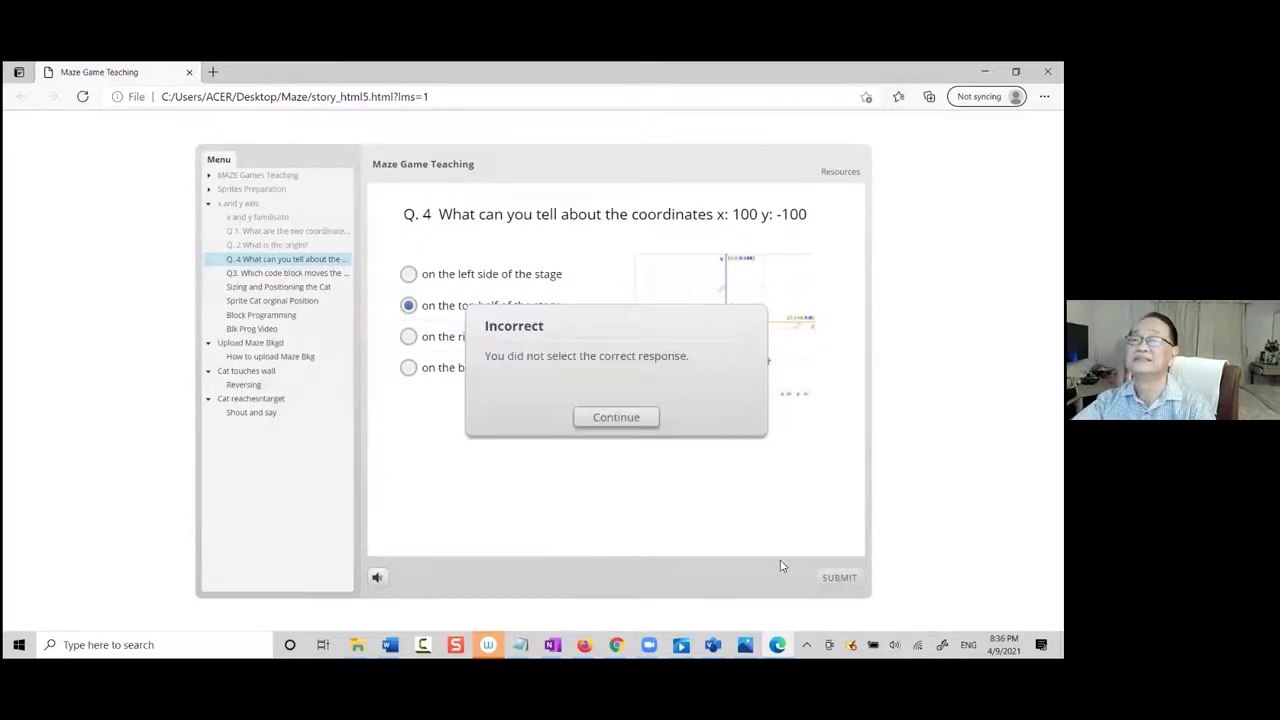
click(620, 418)
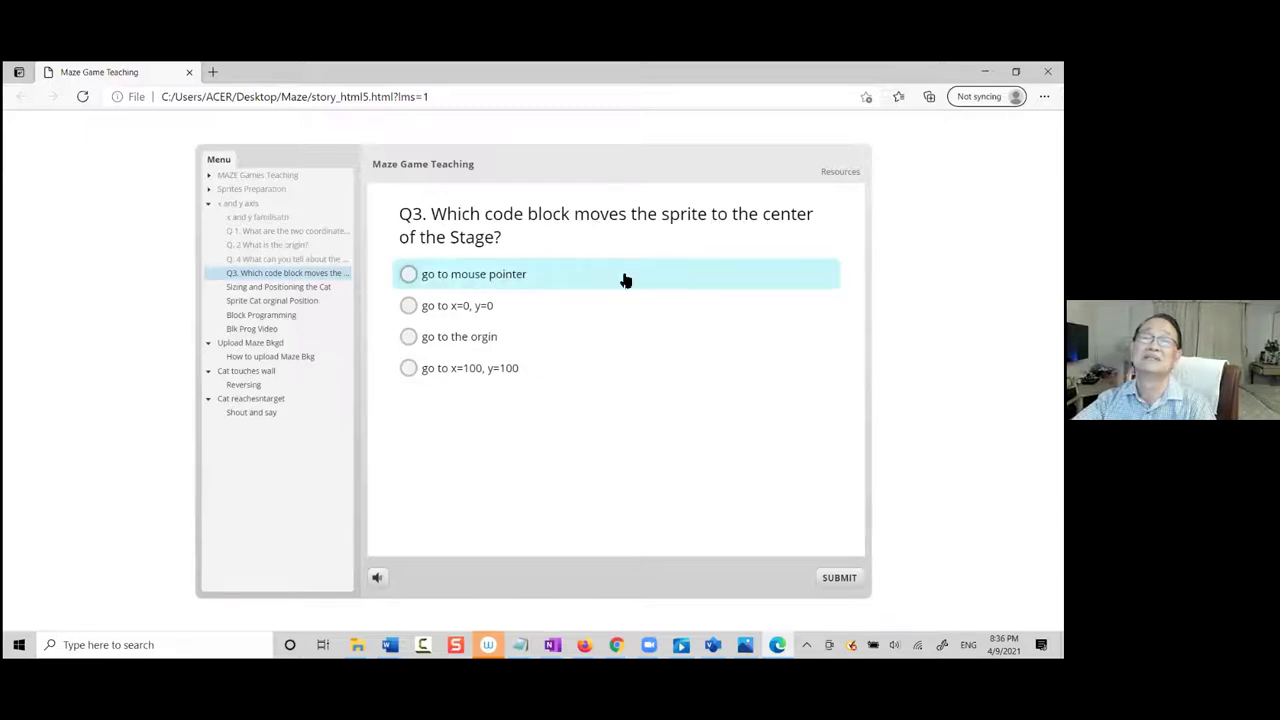
Submit "go to x=0, y=0" as the answer to Q3 and continue to the quiz results
click(412, 310)
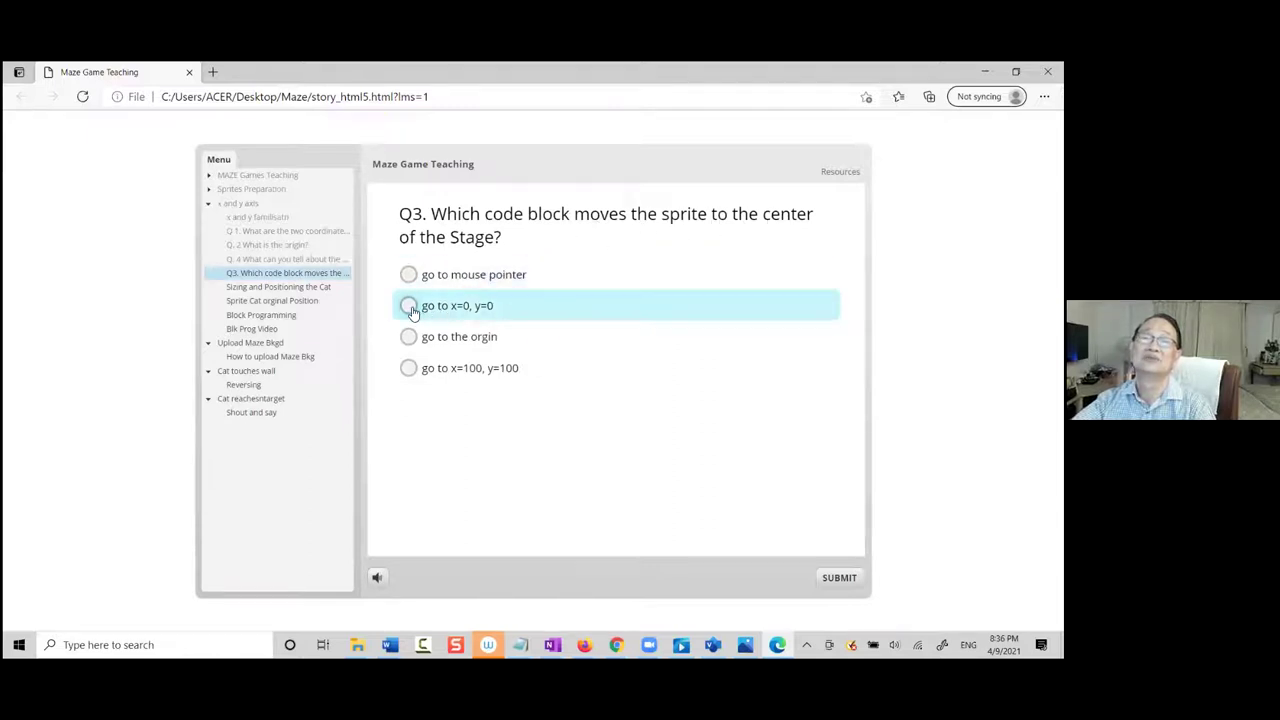
click(836, 579)
click(616, 418)
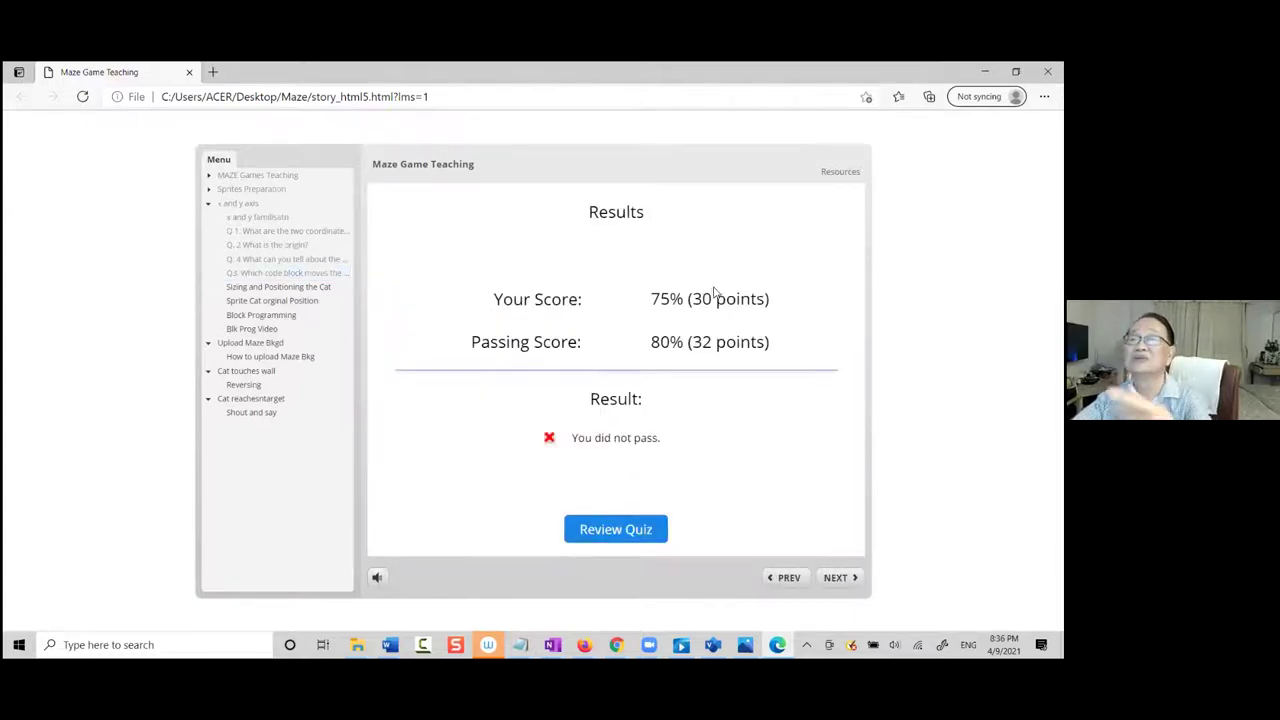
Review all four answered quiz questions and continue to the Sizing and Positioning the Cat slide
click(630, 529)
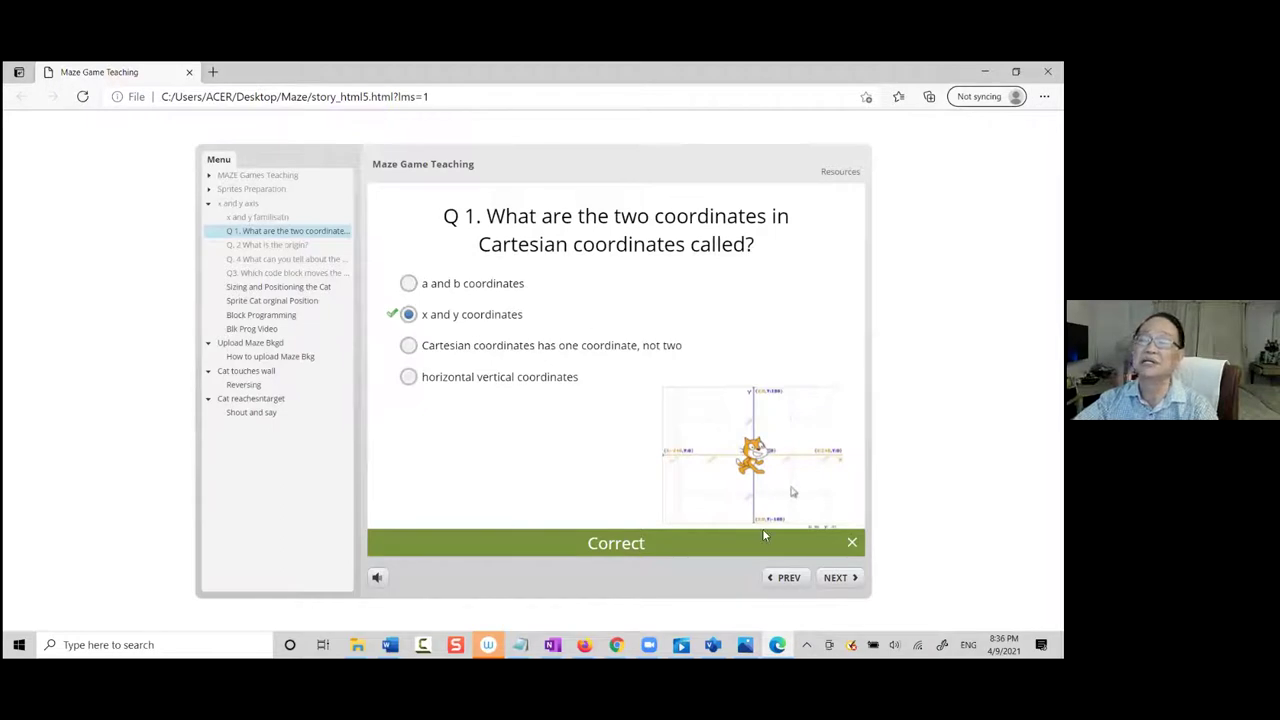
click(836, 579)
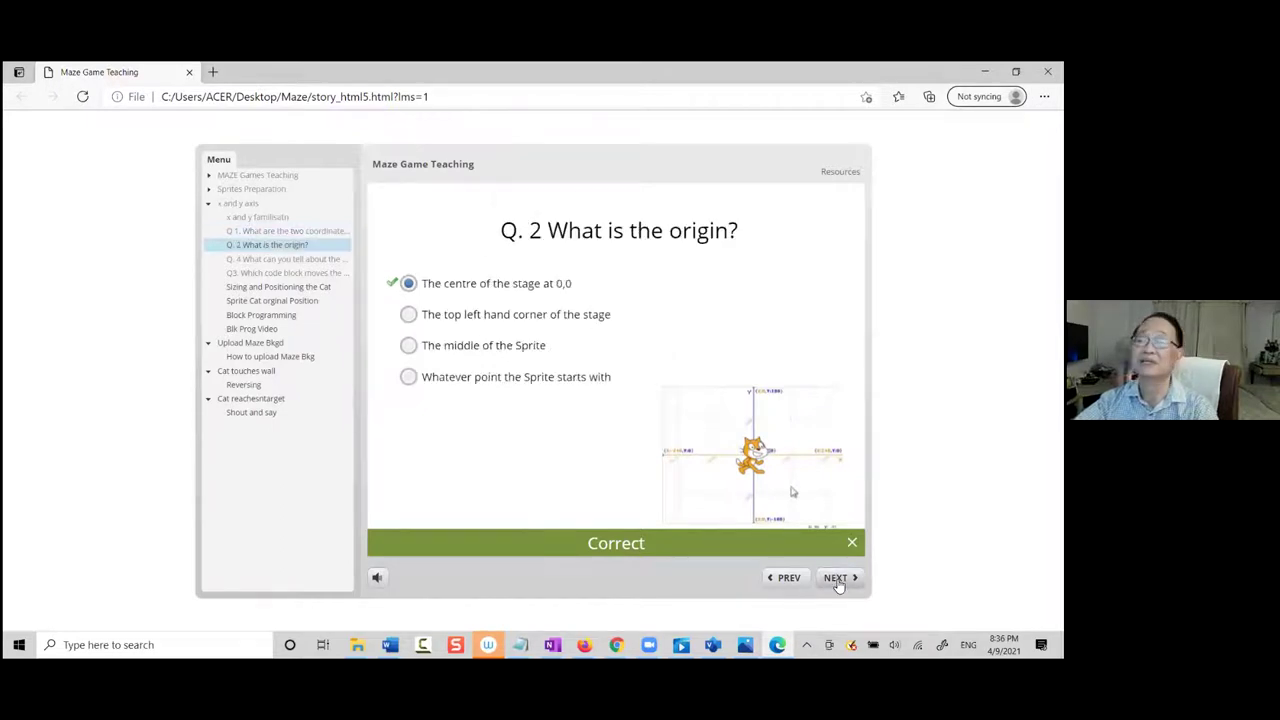
click(837, 582)
click(837, 582)
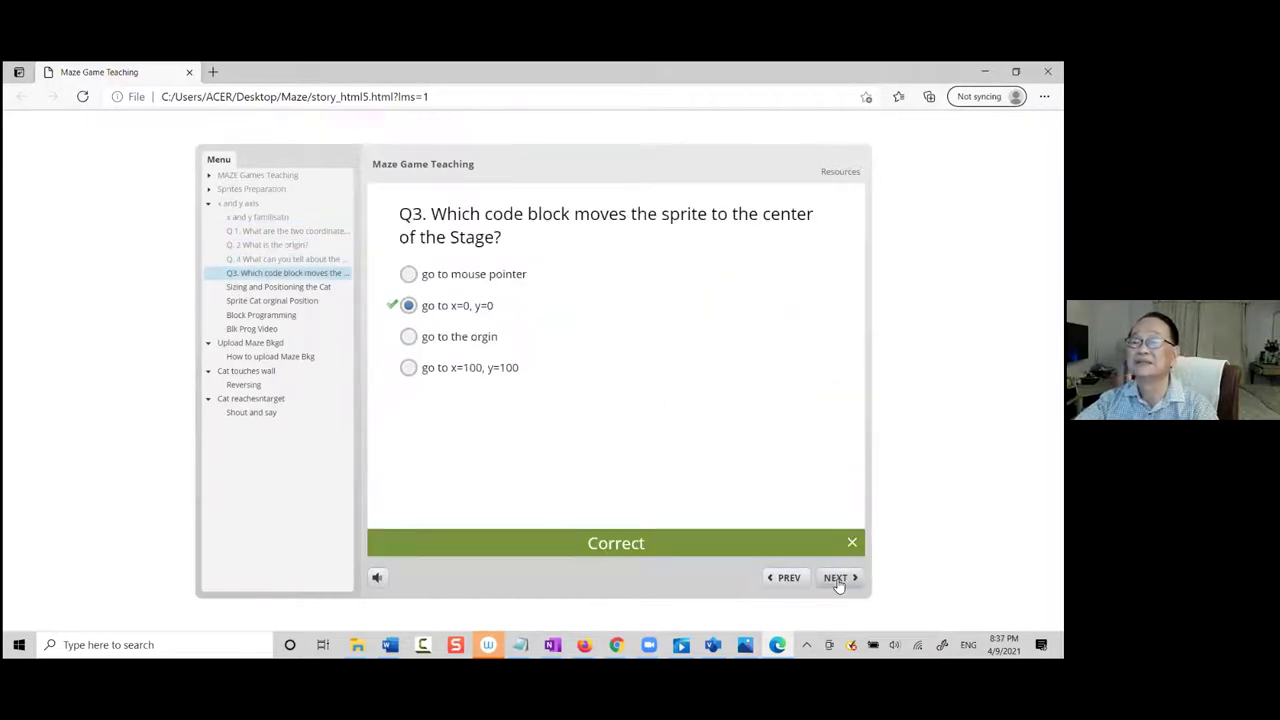
click(837, 582)
click(837, 580)
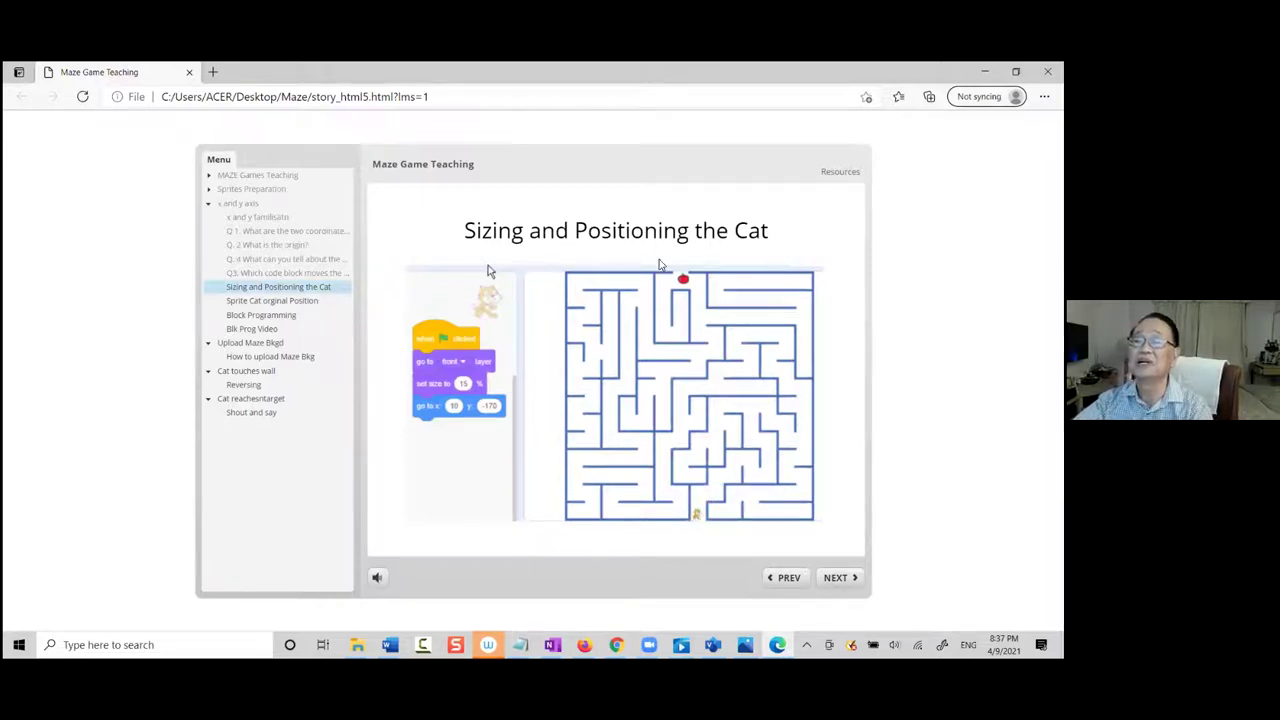
View the remaining course slides, from the cat's original position and block programming through maze background upload, wall reversing and reaching the target
click(273, 300)
click(272, 318)
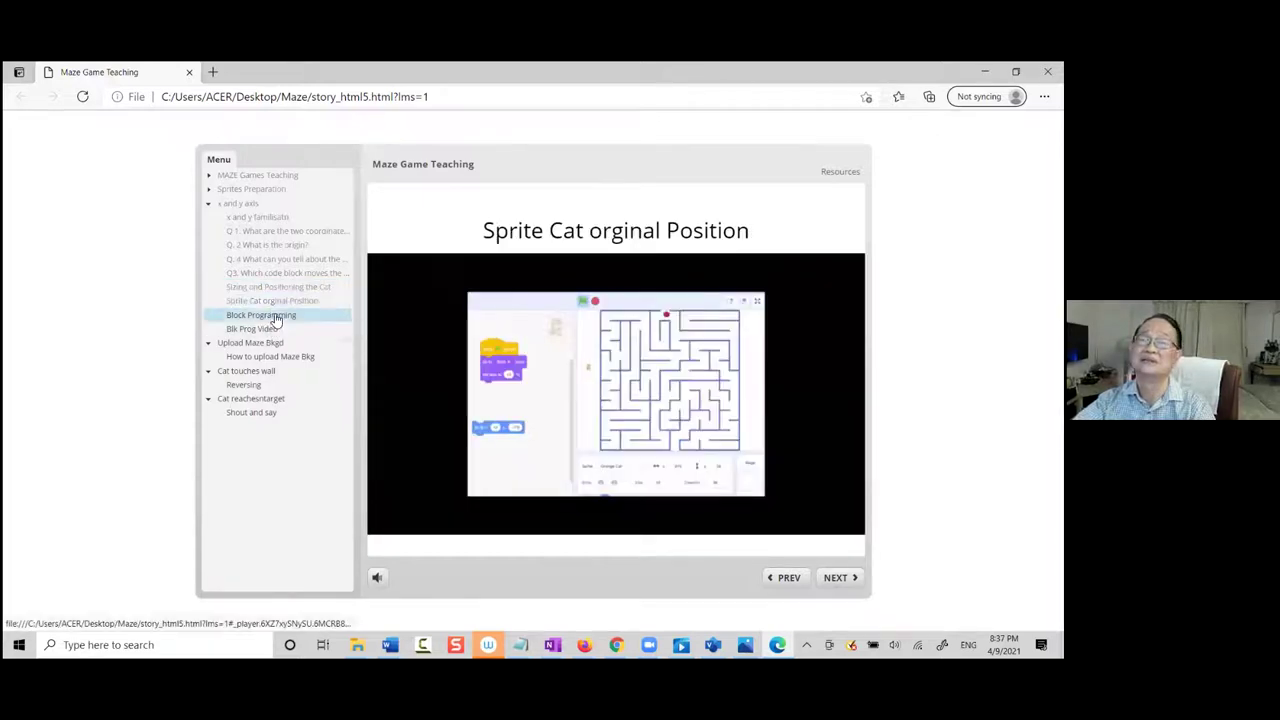
click(262, 329)
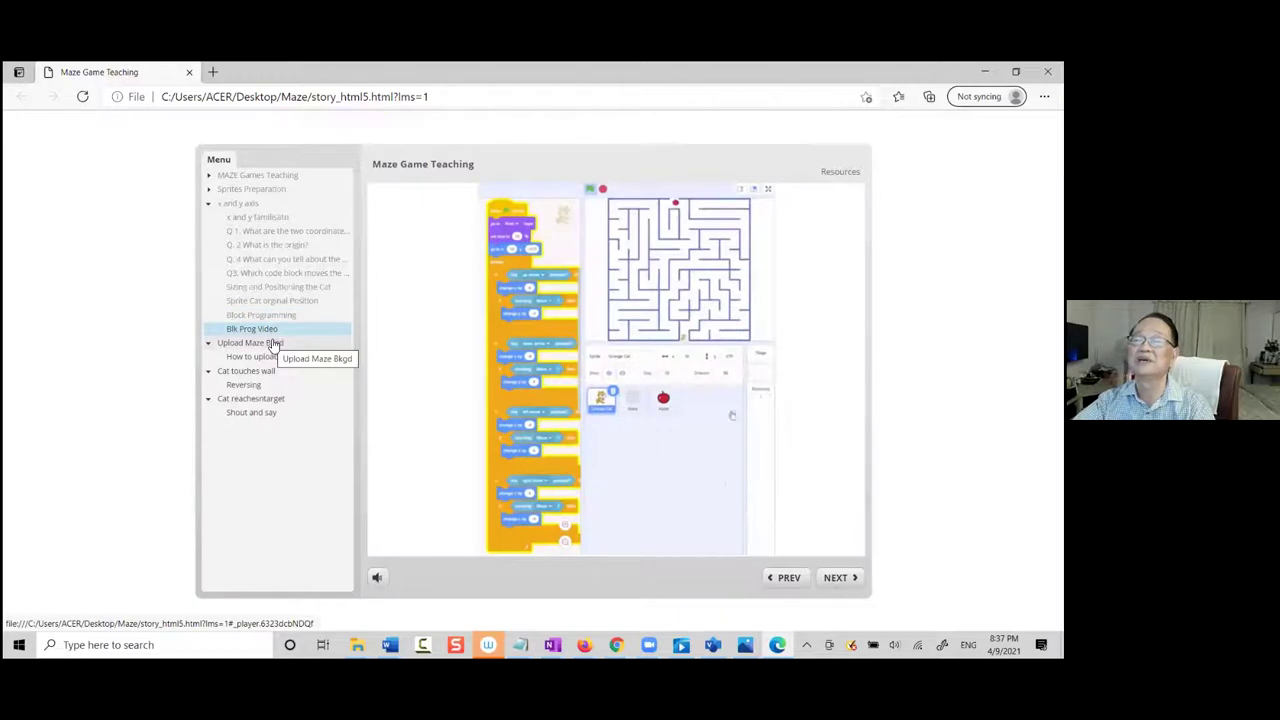
click(268, 356)
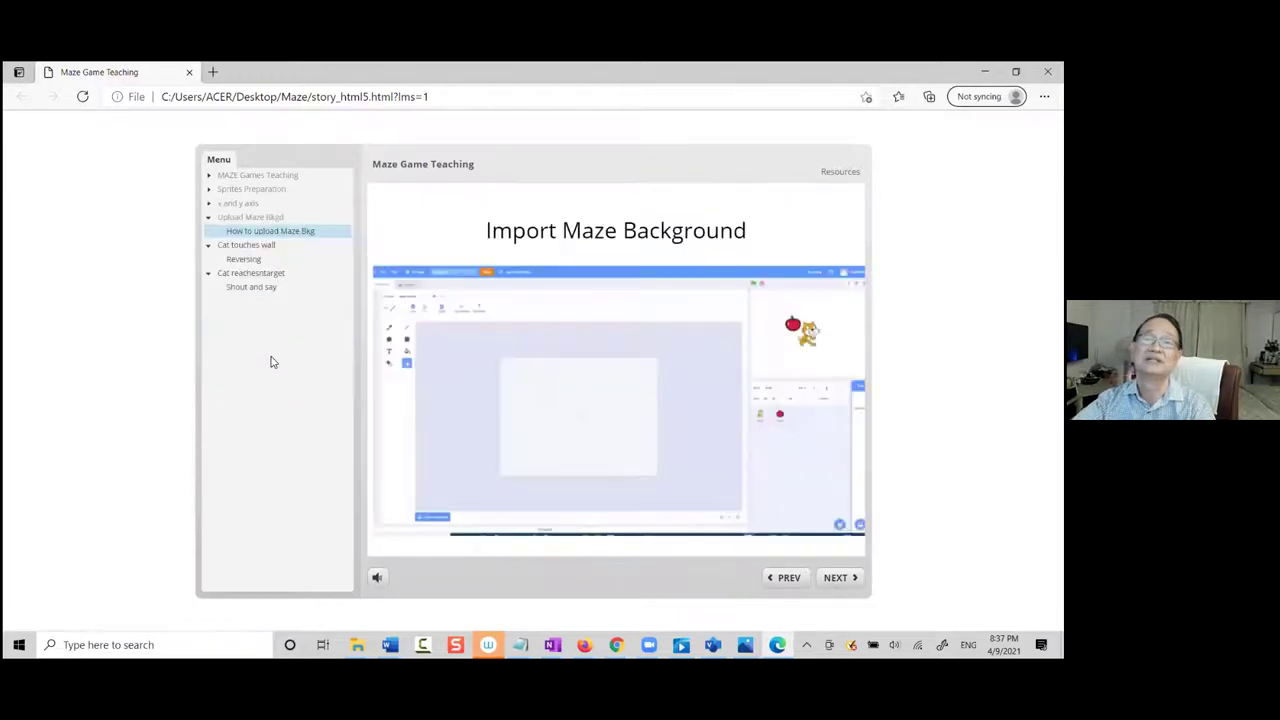
click(246, 247)
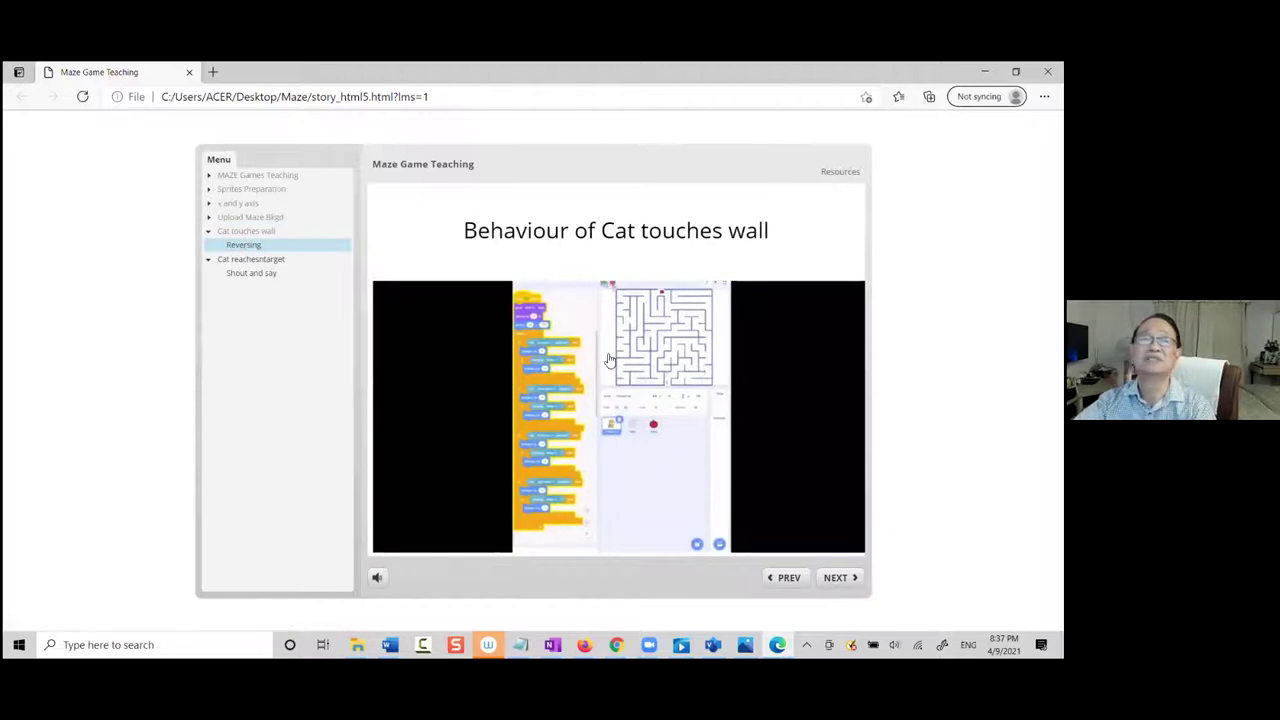
click(278, 261)
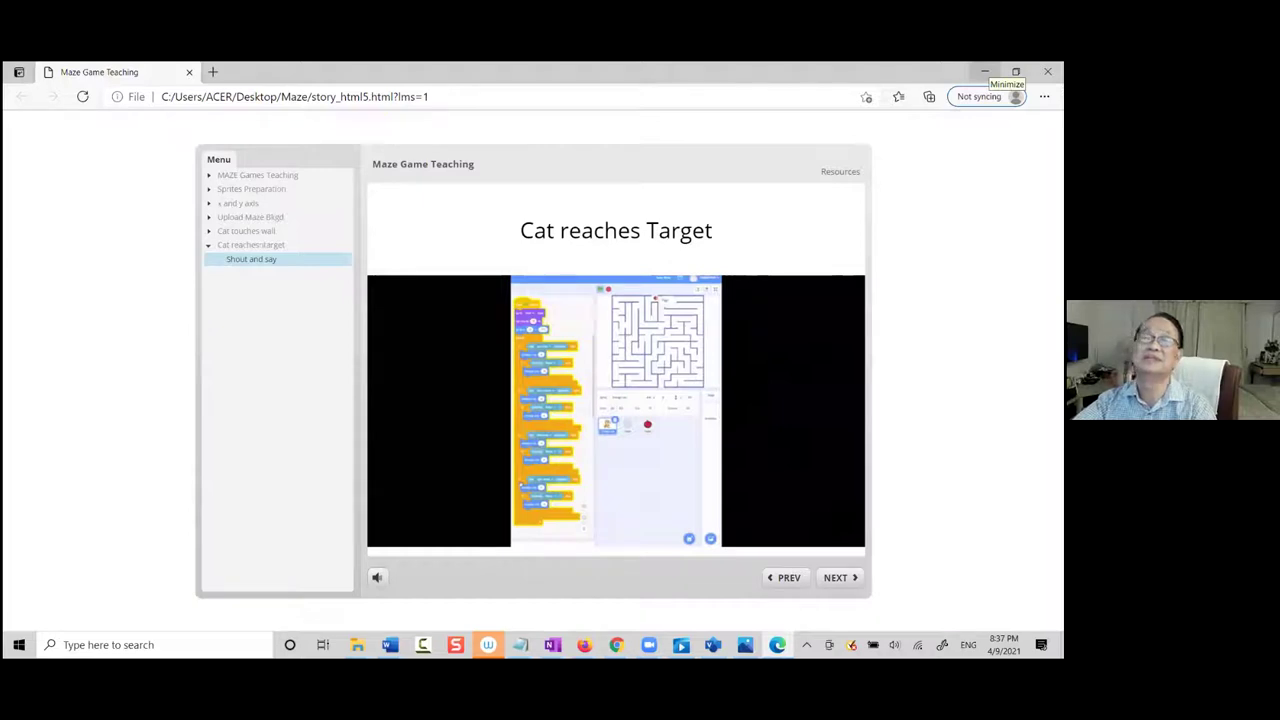
Minimize the Maze Game Teaching course window and close the Maze folder window
click(985, 72)
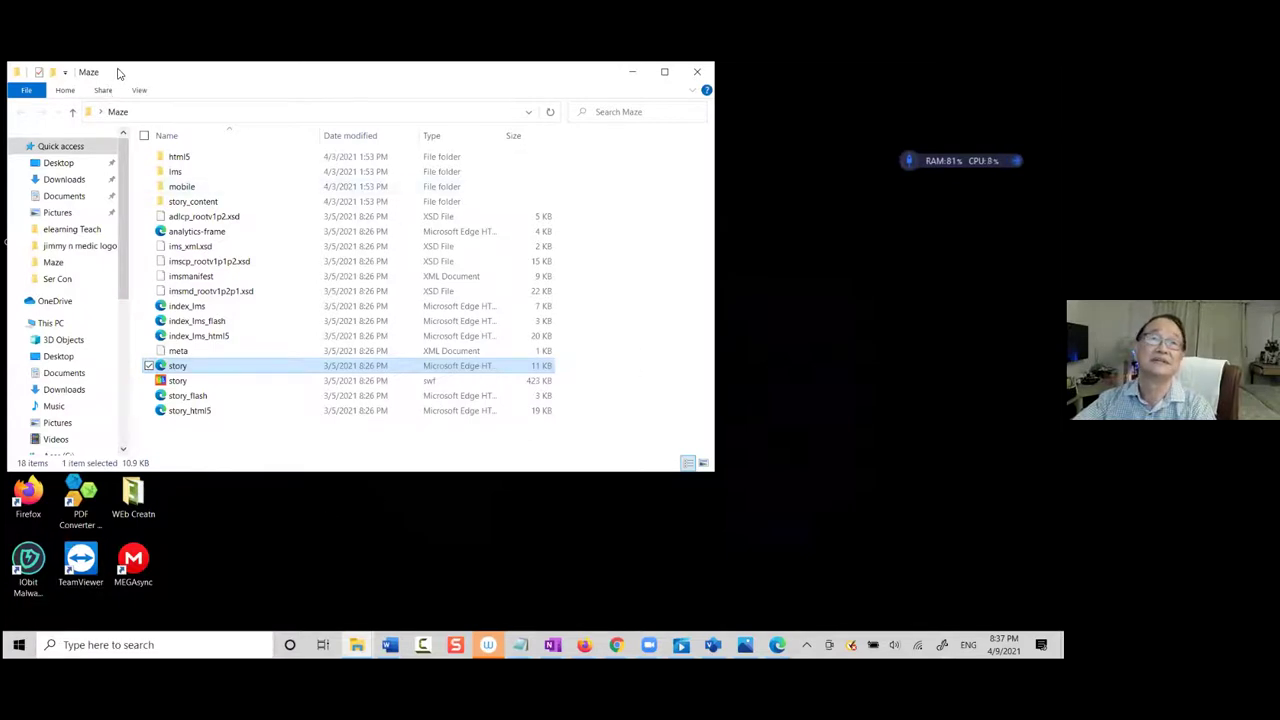
drag(381, 306, 584, 346)
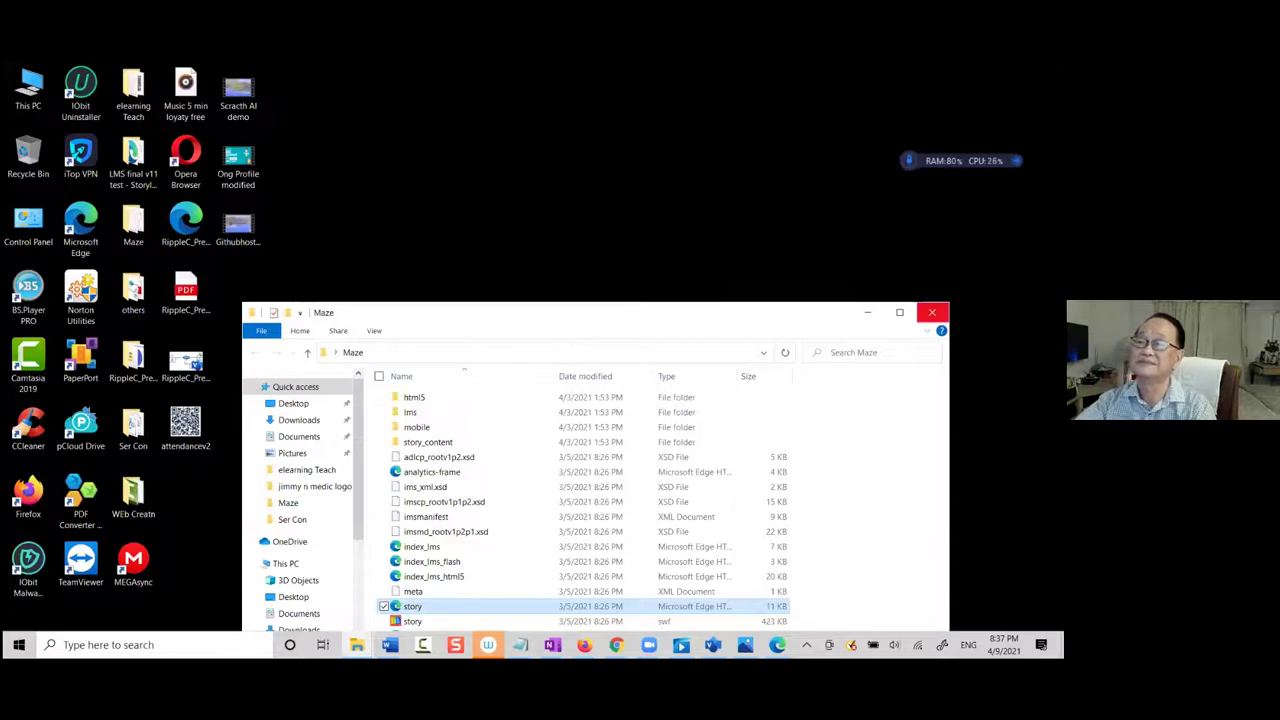
click(932, 312)
Switch to OneNote to show the Elearning notes
key(super)
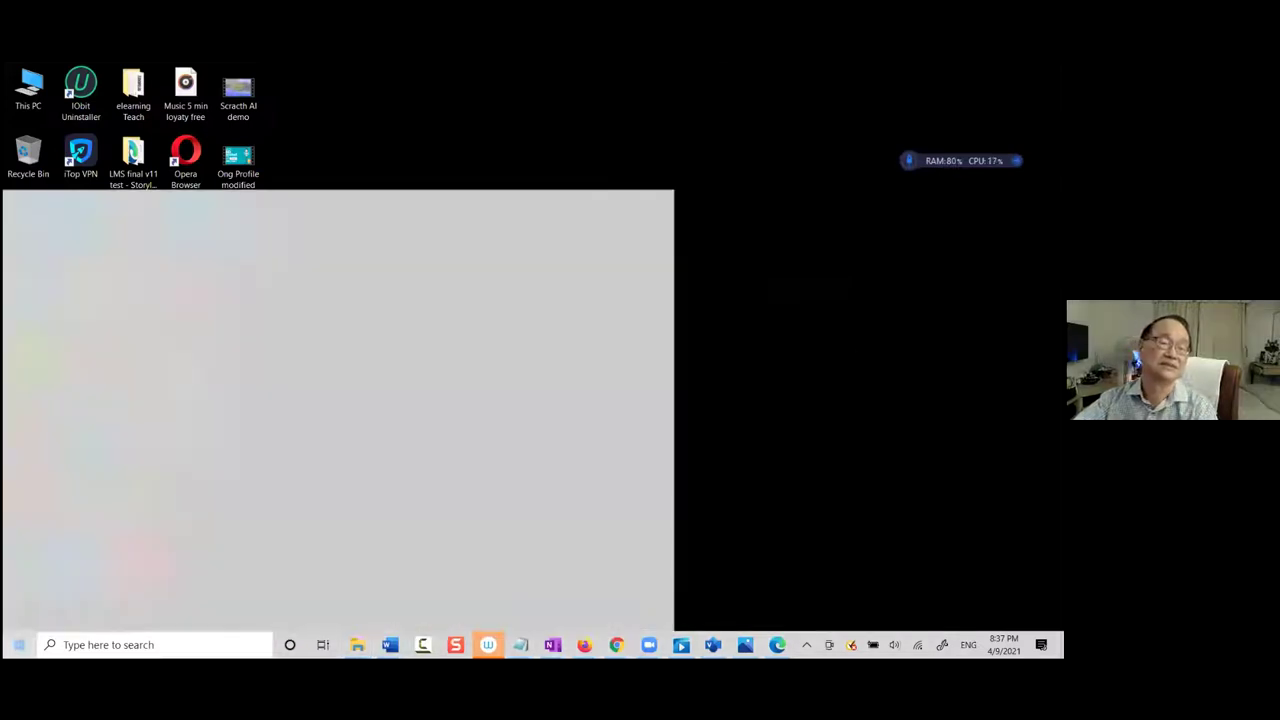
scroll(543, 517, down, 5)
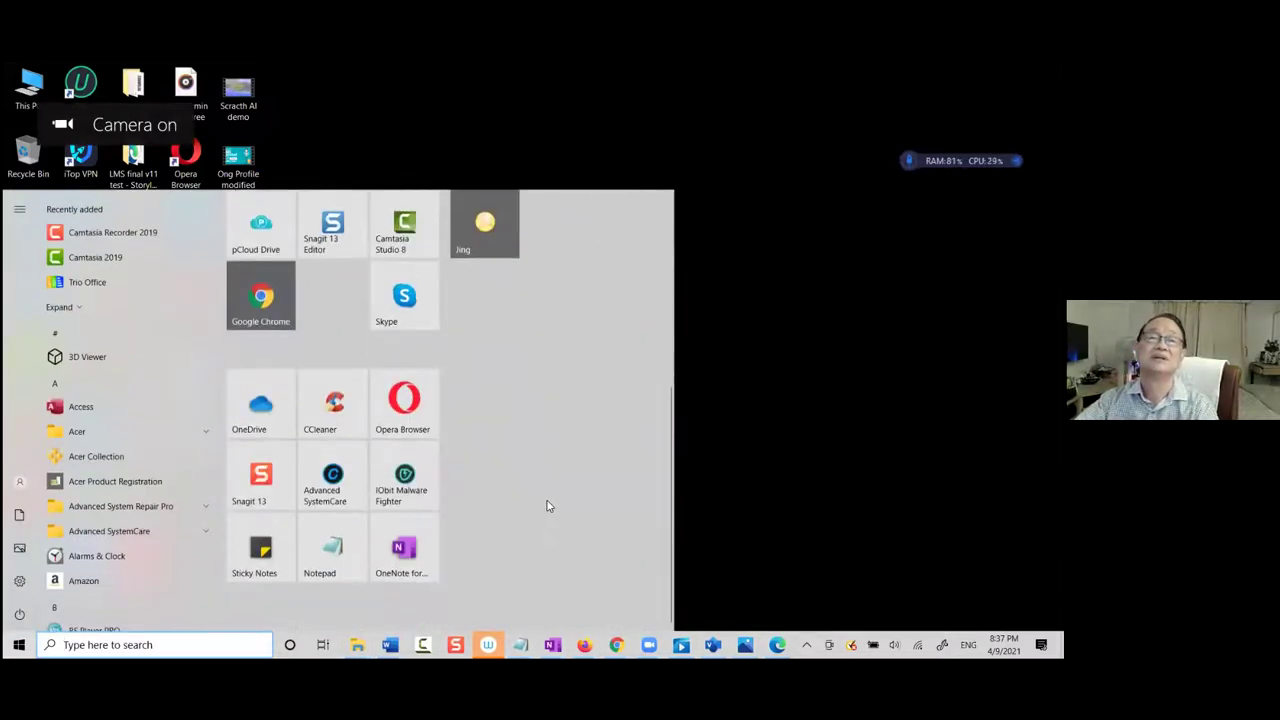
click(416, 540)
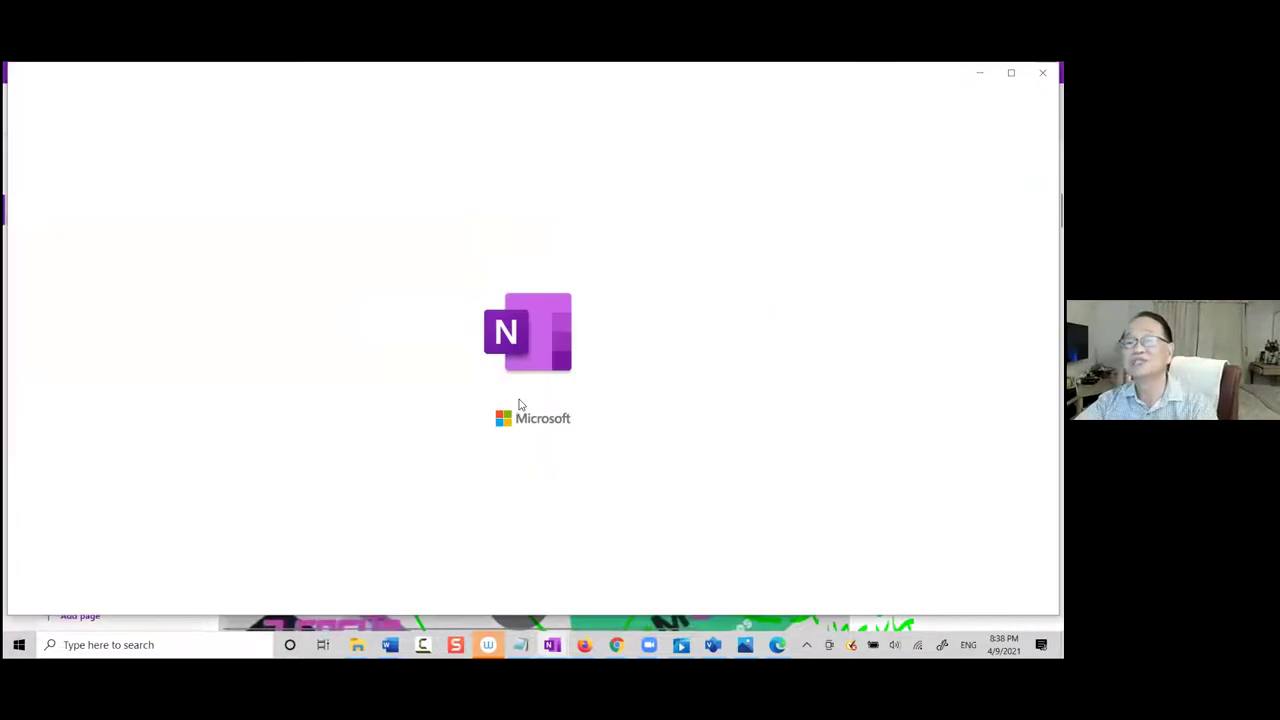
Examine the PC Workshop lesson plan mind map, including its topics, handwritten times and Q&A slot
scroll(662, 430, up, 3)
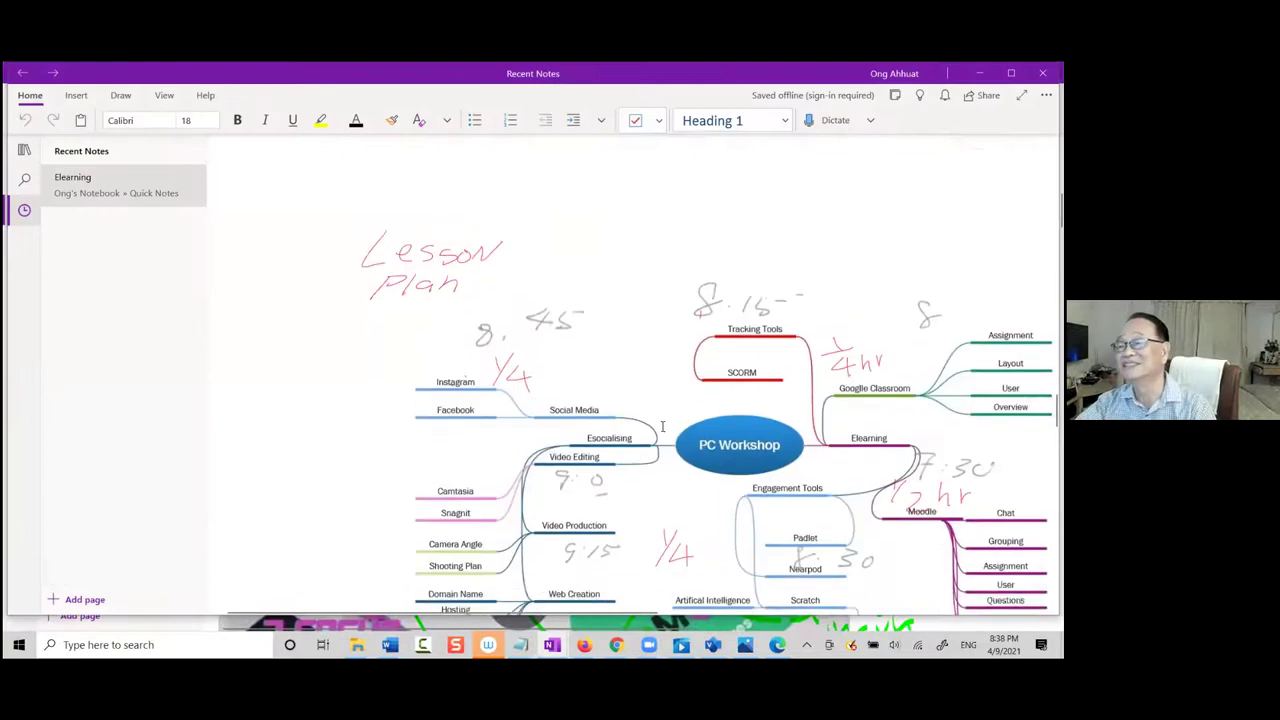
scroll(662, 427, down, 3)
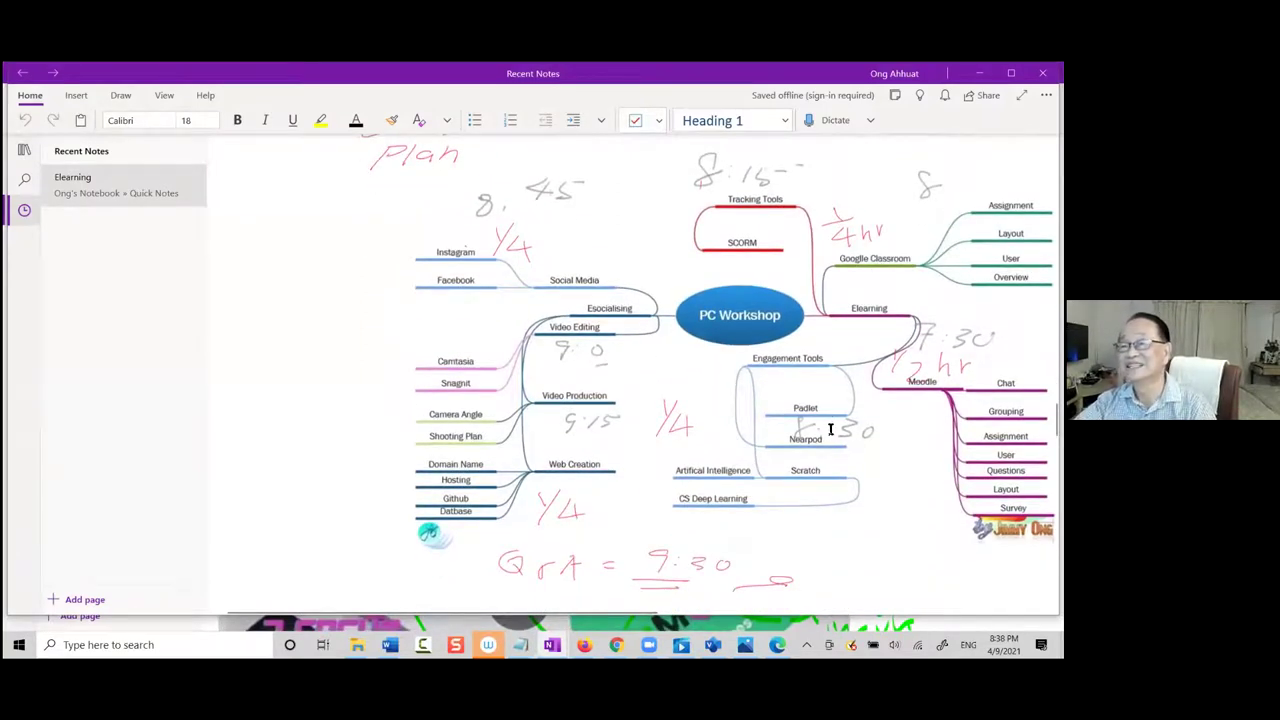
scroll(830, 430, up, 2)
scroll(843, 425, down, 4)
scroll(843, 425, up, 4)
scroll(843, 425, down, 2)
scroll(843, 425, up, 2)
scroll(843, 425, down, 2)
scroll(843, 425, up, 2)
scroll(843, 425, down, 2)
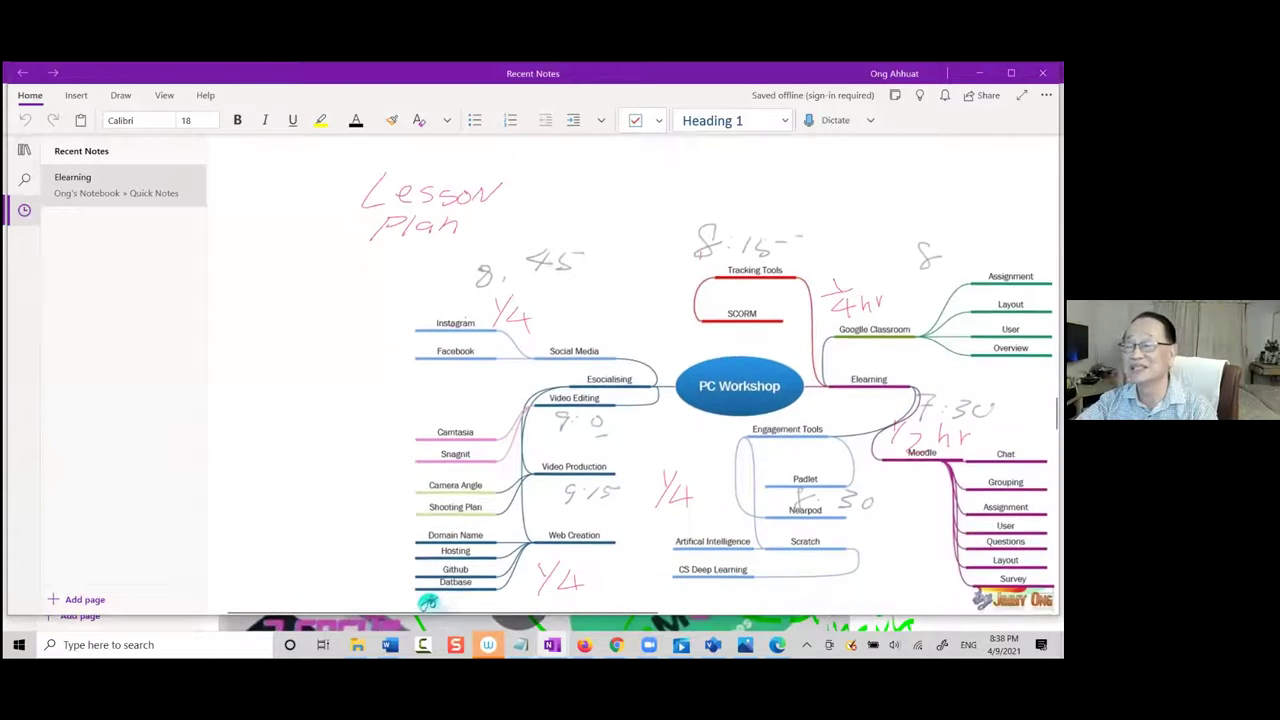
scroll(843, 425, up, 2)
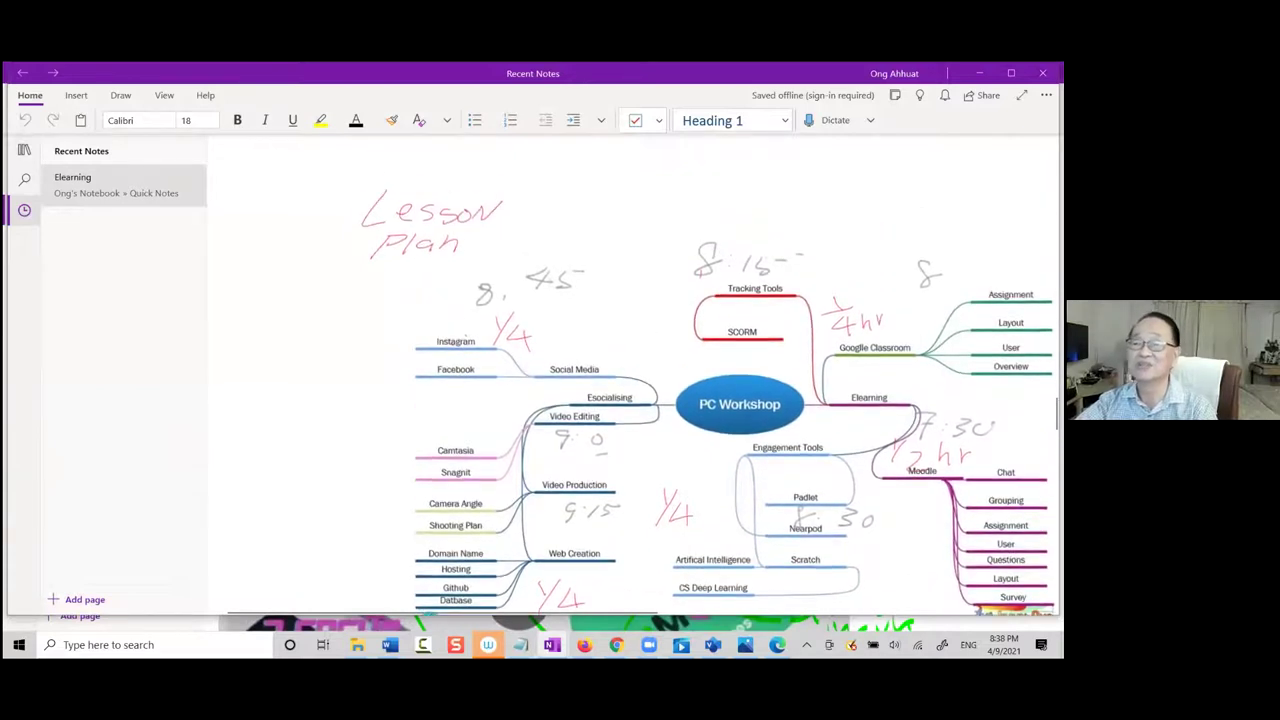
scroll(428, 533, down, 2)
scroll(428, 533, up, 2)
scroll(428, 533, down, 2)
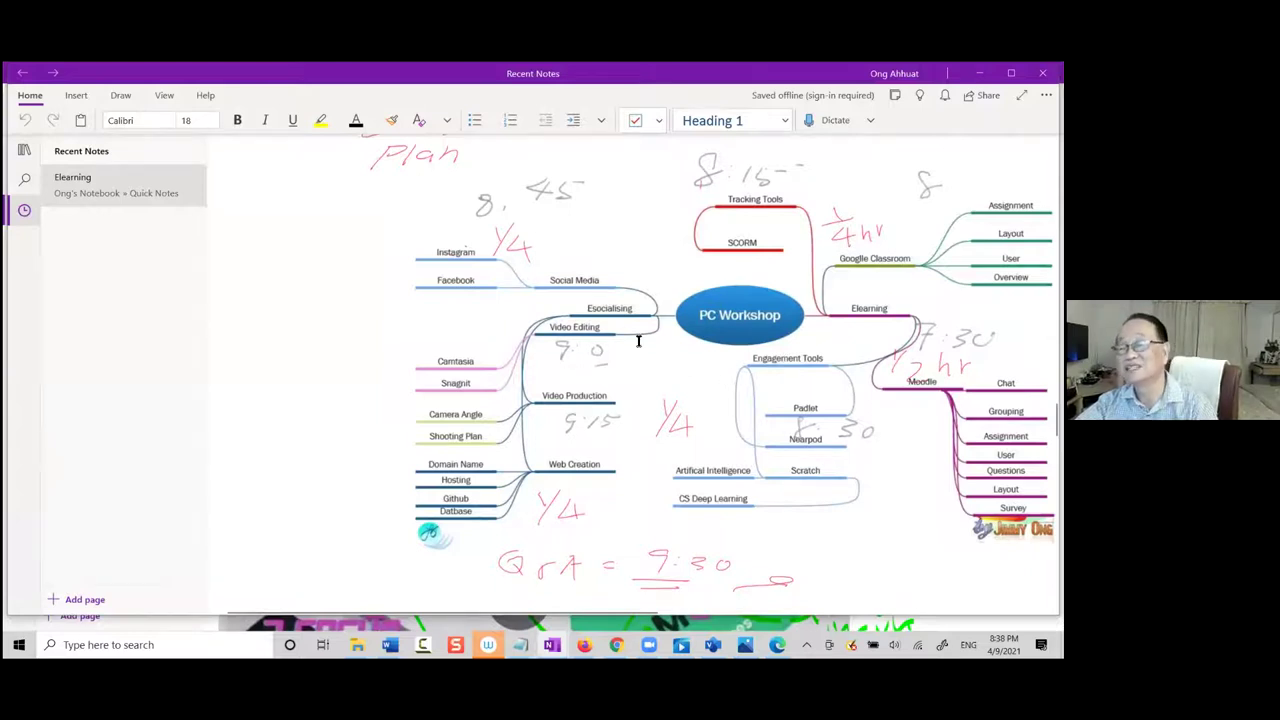
scroll(542, 350, up, 5)
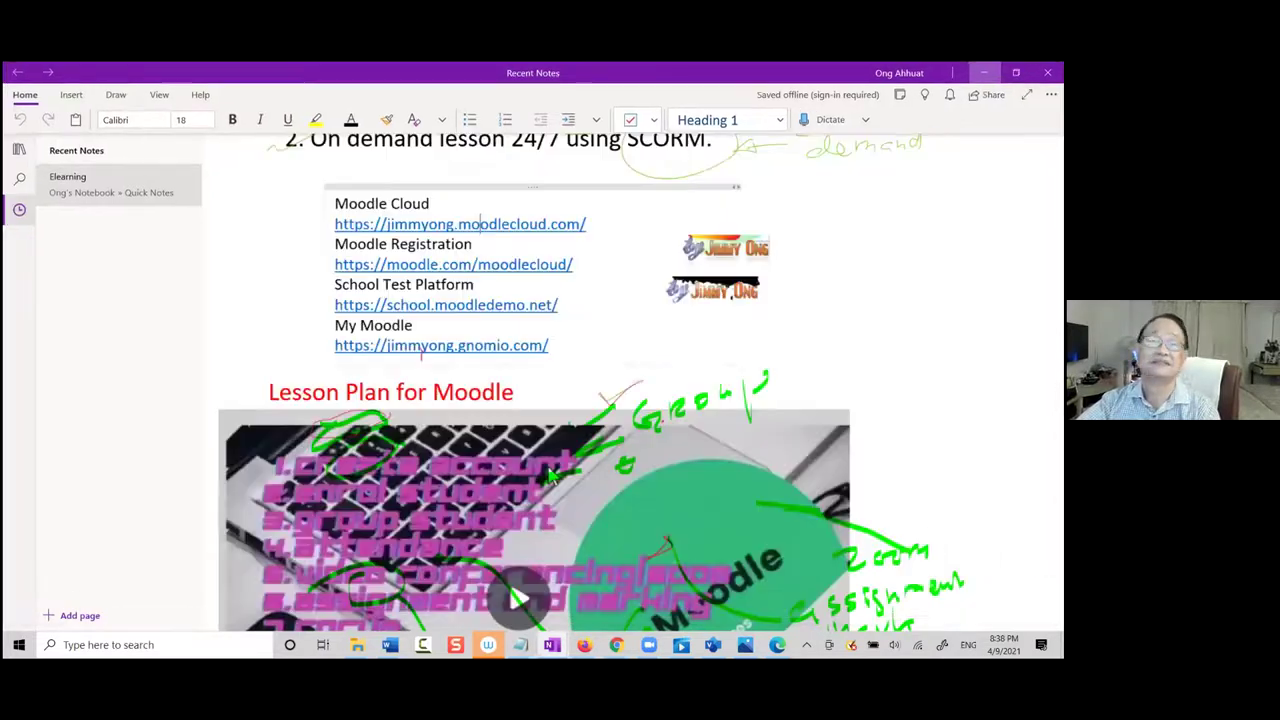
click(19, 644)
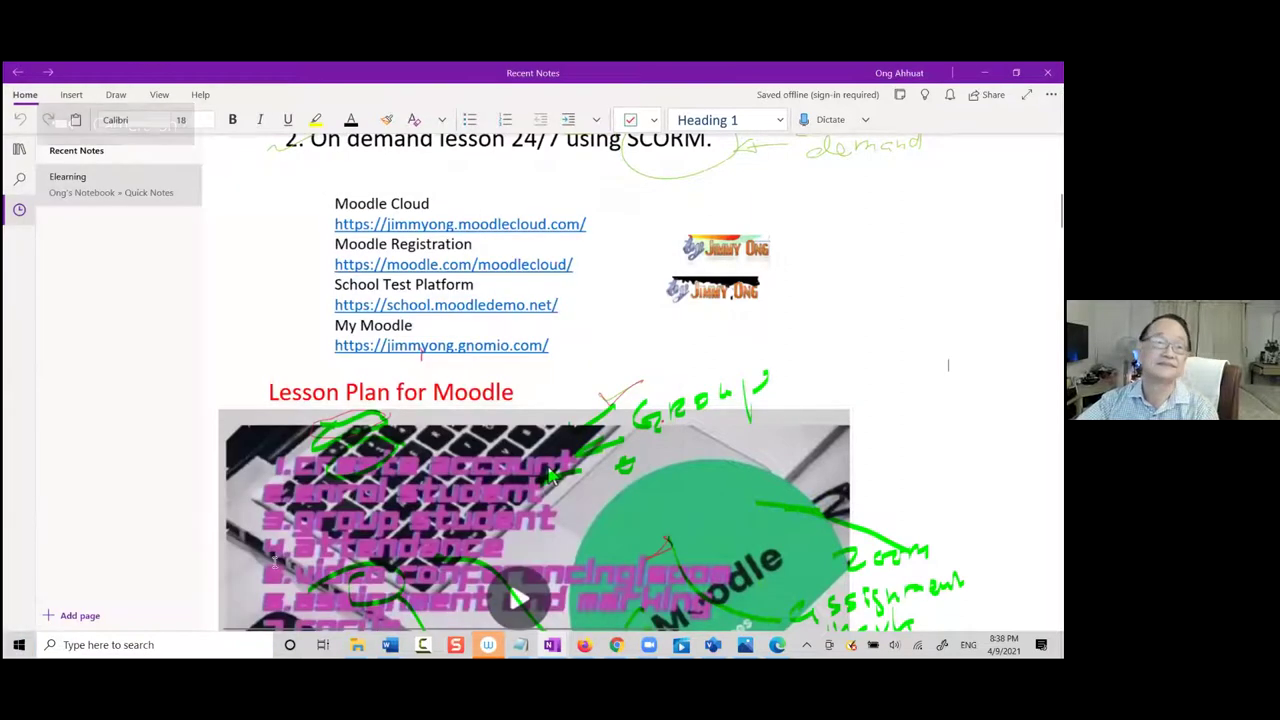
Switch to Firefox and search the web for nearpod
click(19, 644)
key(super)
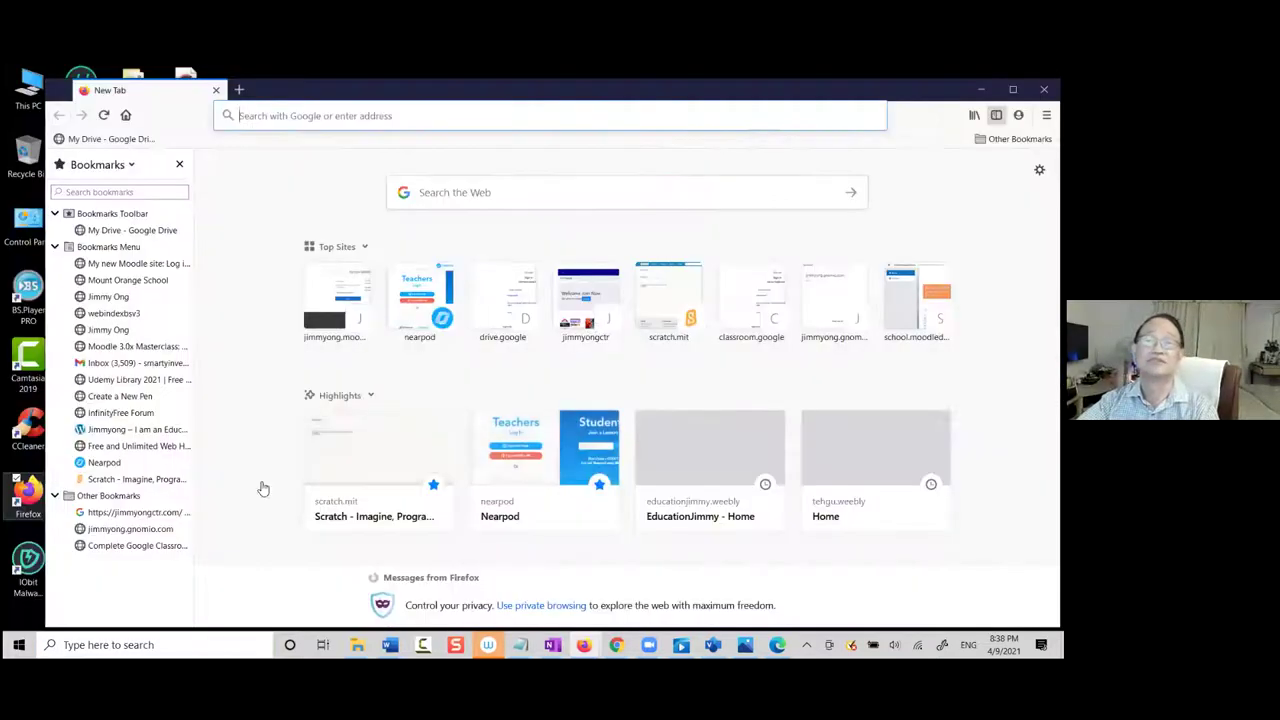
click(526, 190)
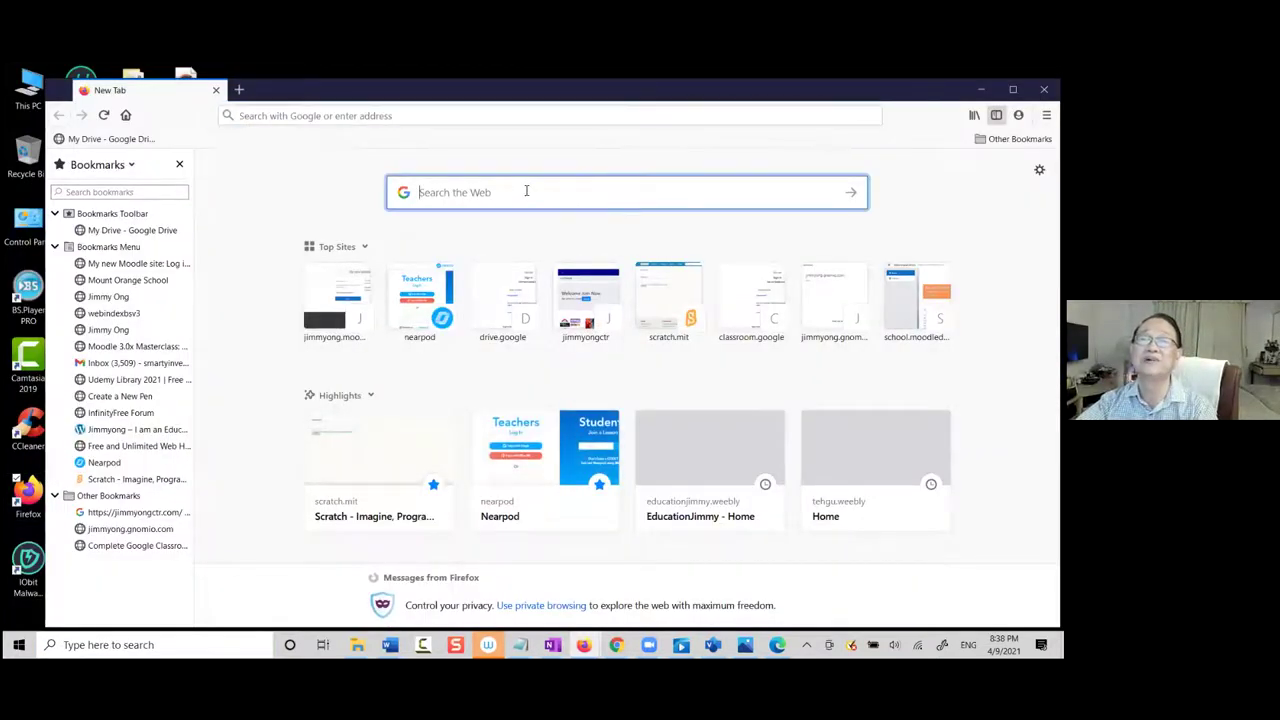
text(n)
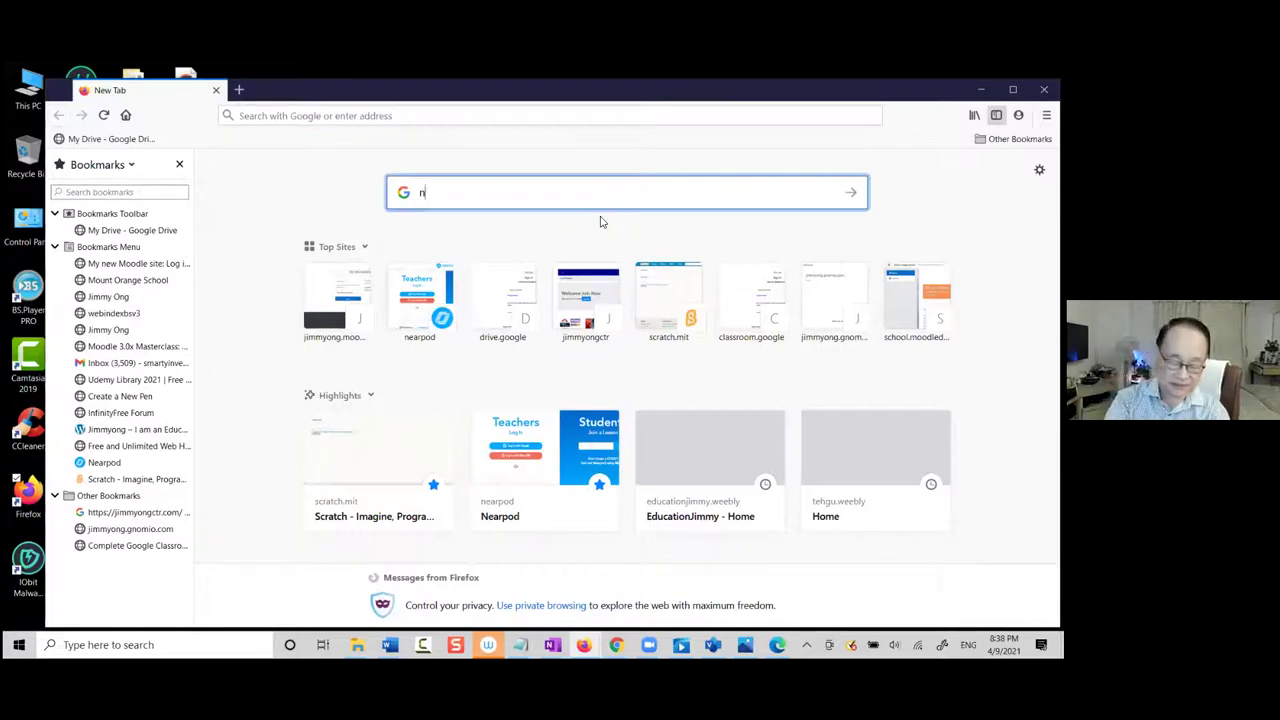
text(earpod)
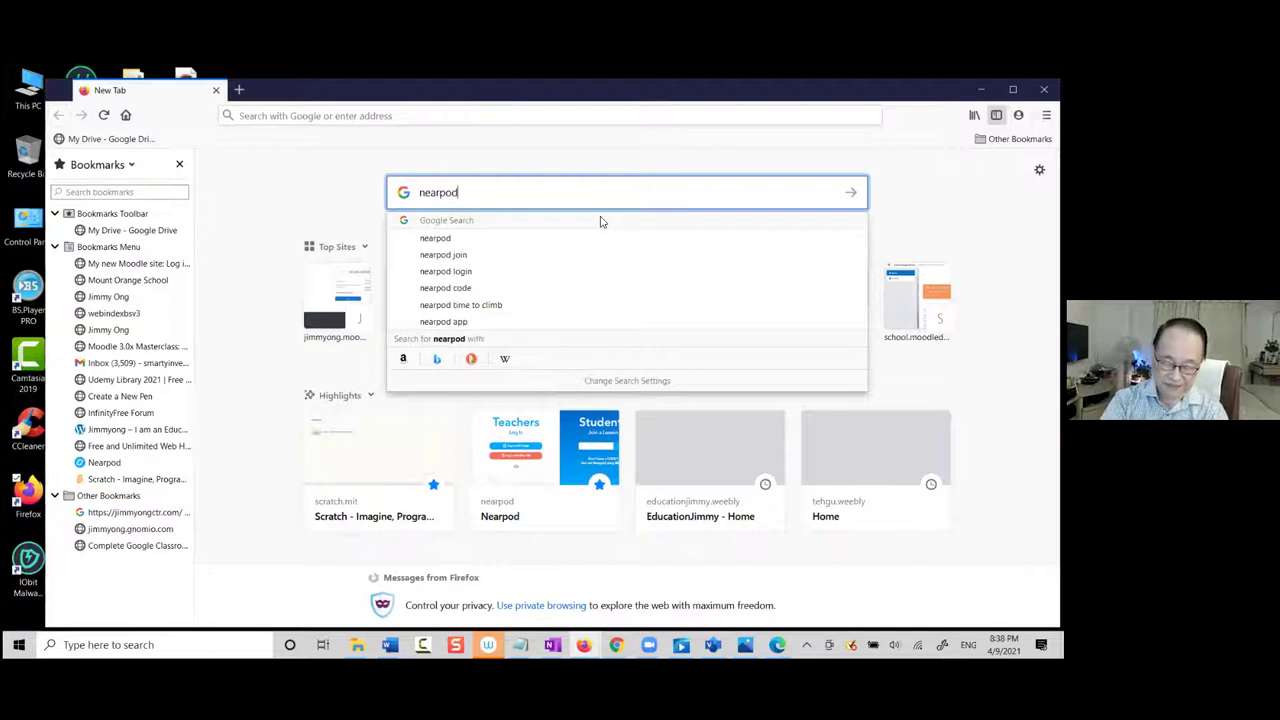
key(Return)
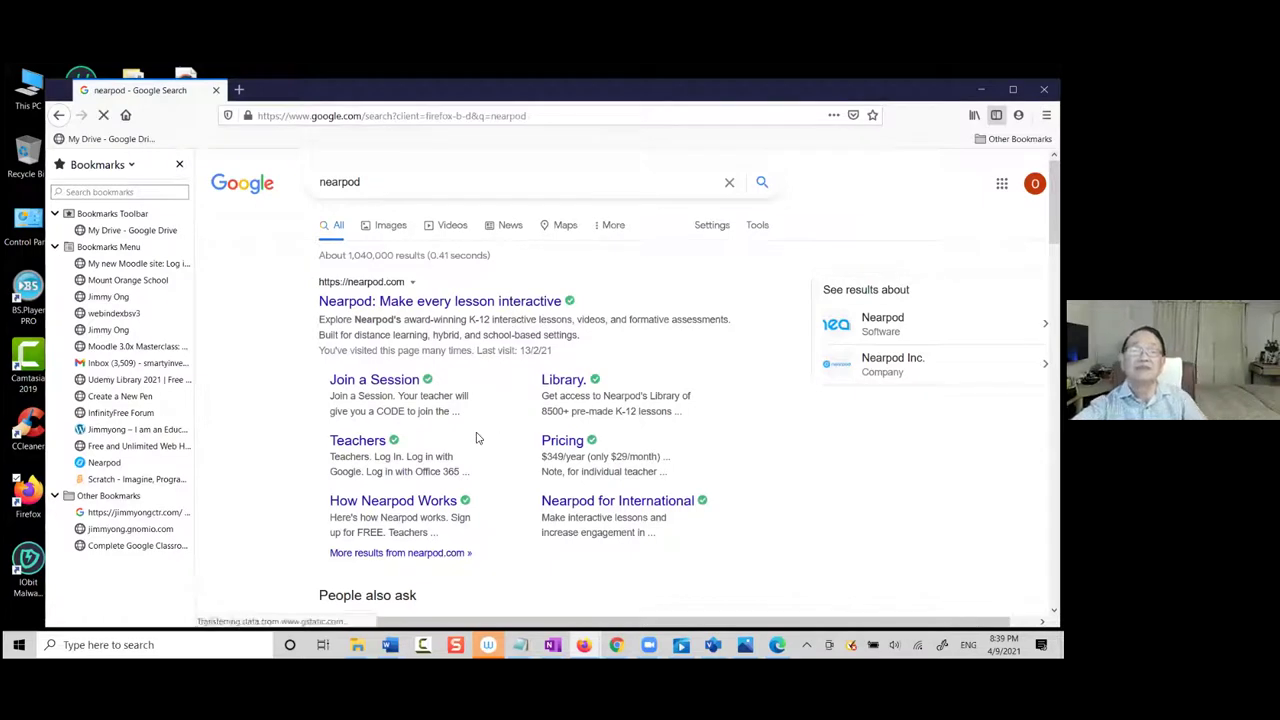
Look through the search results and open the Nearpod My Lessons library, reloading it from the saved Nearpod bookmark
scroll(488, 400, down, 2)
scroll(484, 380, up, 2)
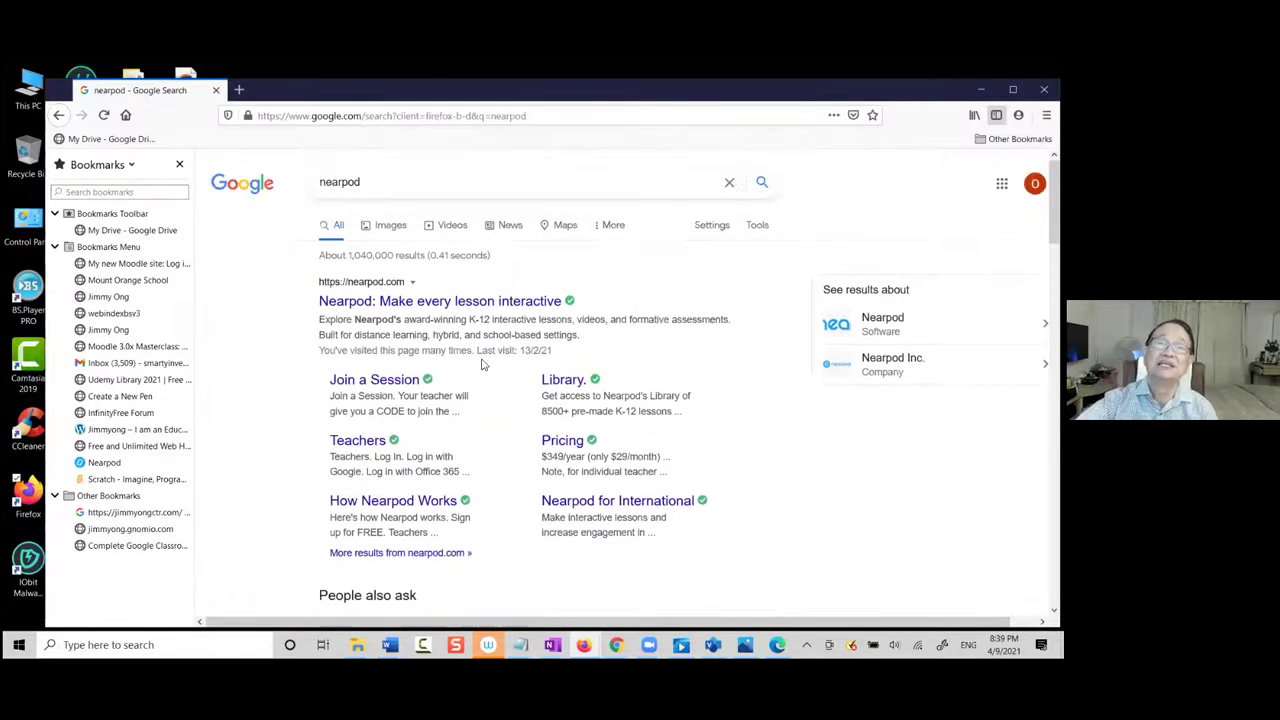
scroll(486, 358, down, 1)
scroll(486, 358, up, 1)
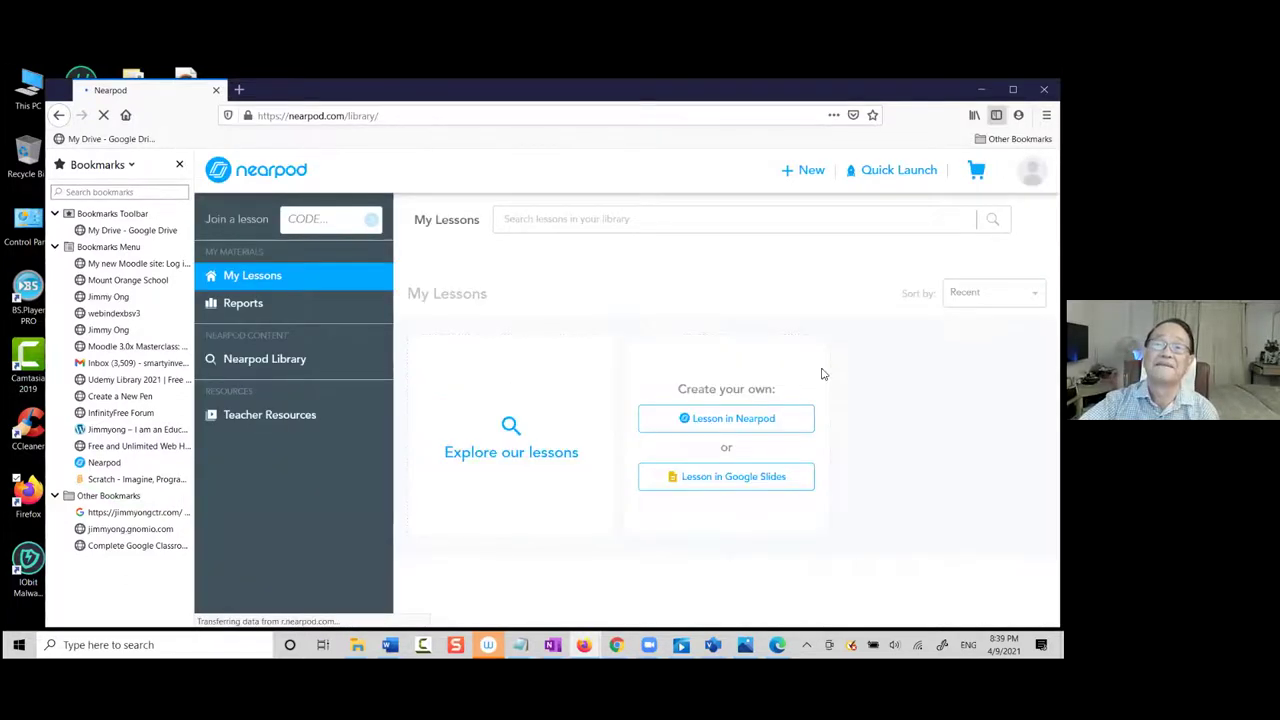
mouse_move(660, 397)
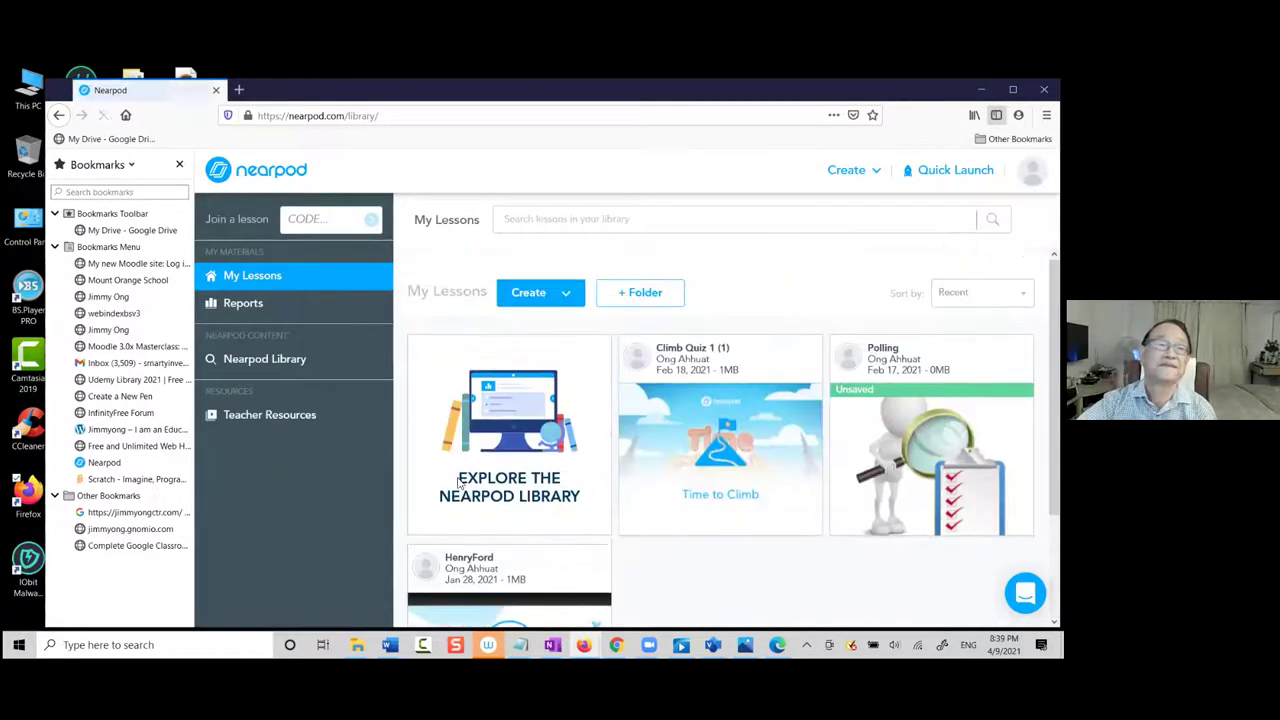
click(103, 462)
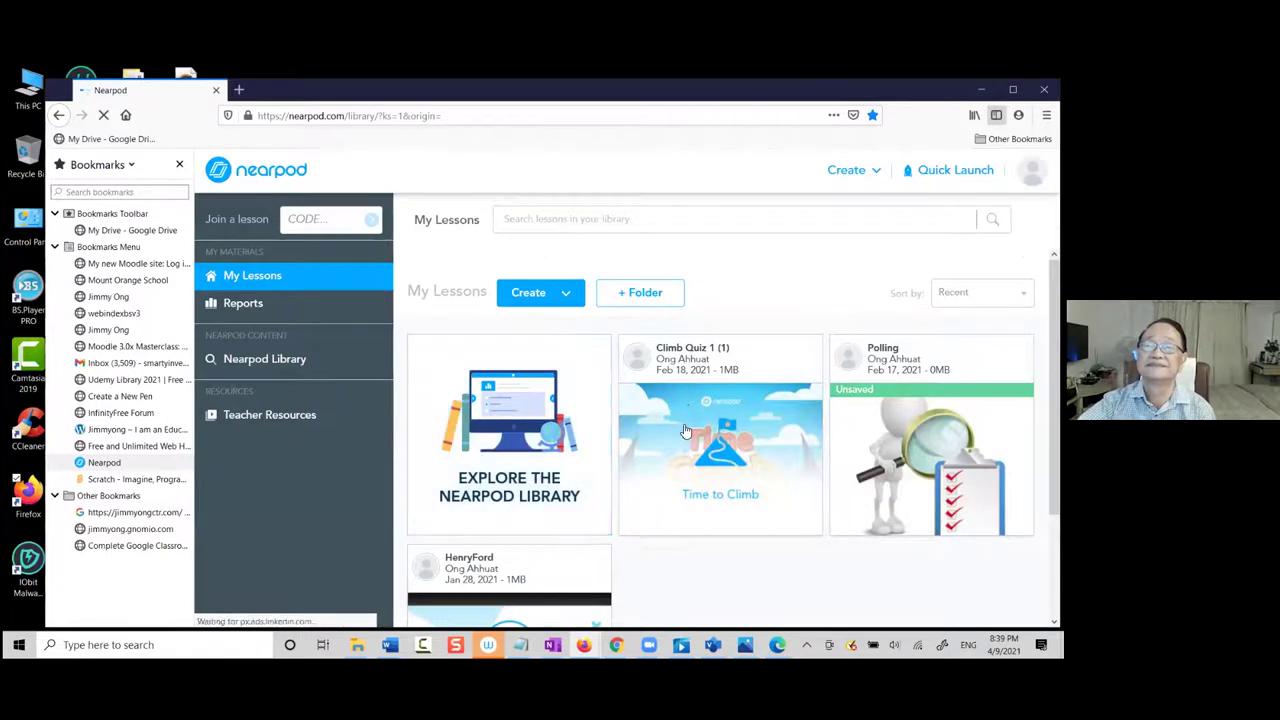
Start a new Live Participation session of the HenryFord lesson and copy its join code
scroll(583, 441, down, 2)
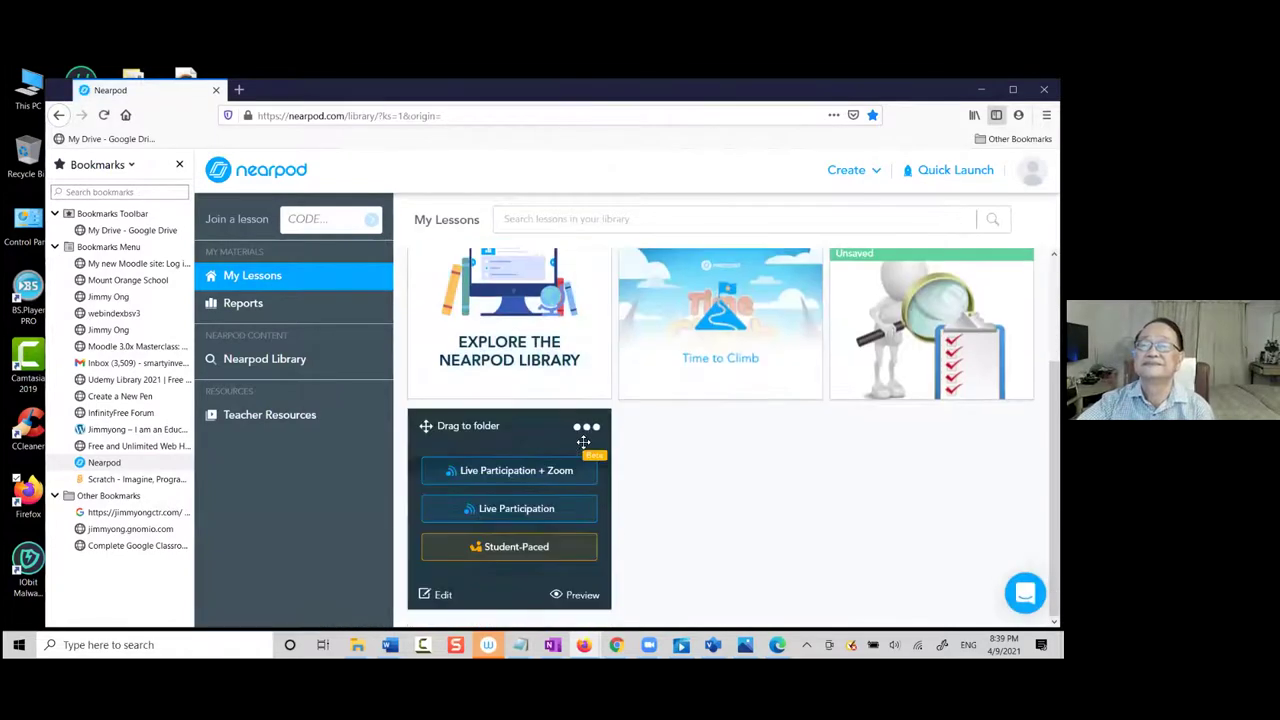
click(545, 513)
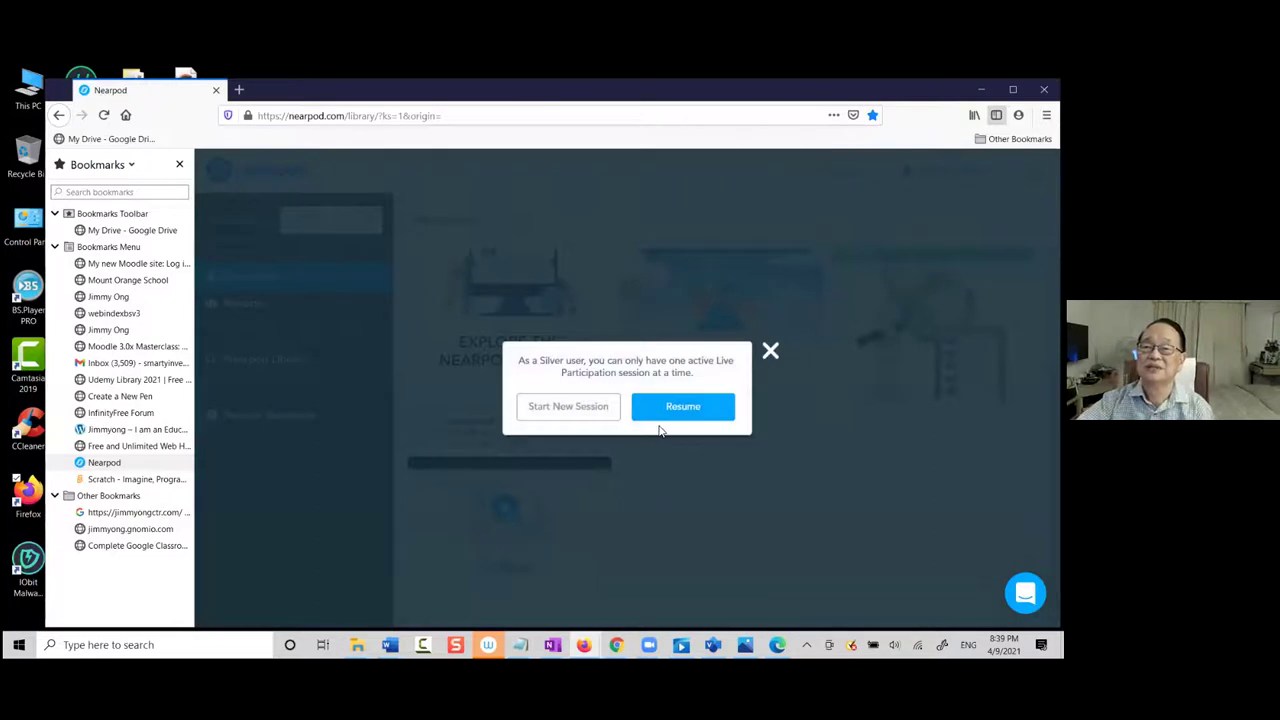
click(567, 414)
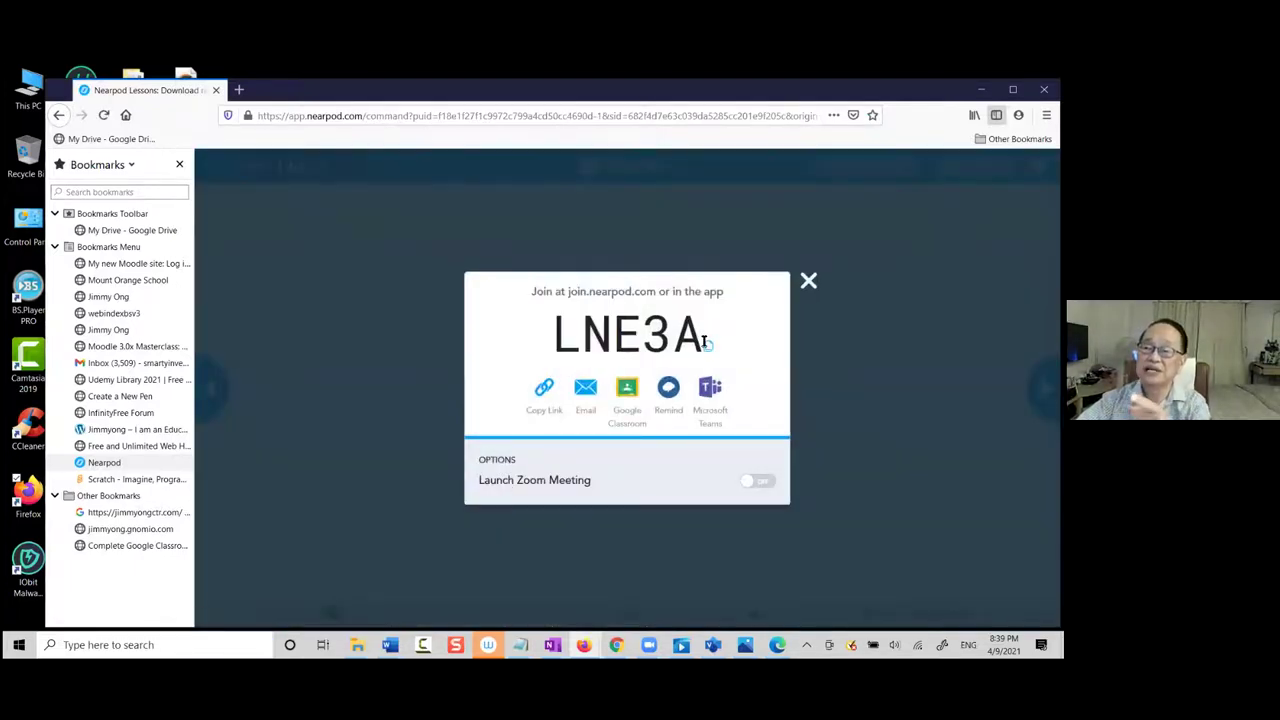
drag(706, 342, 542, 336)
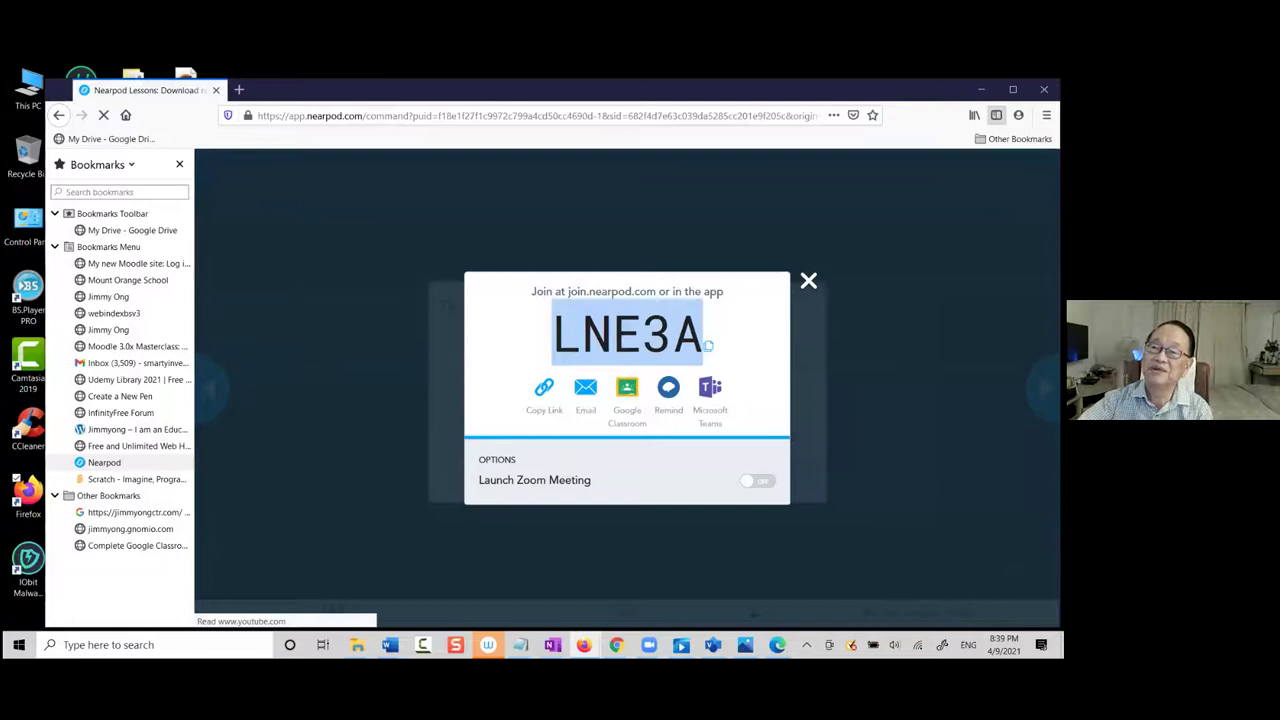
click(708, 345)
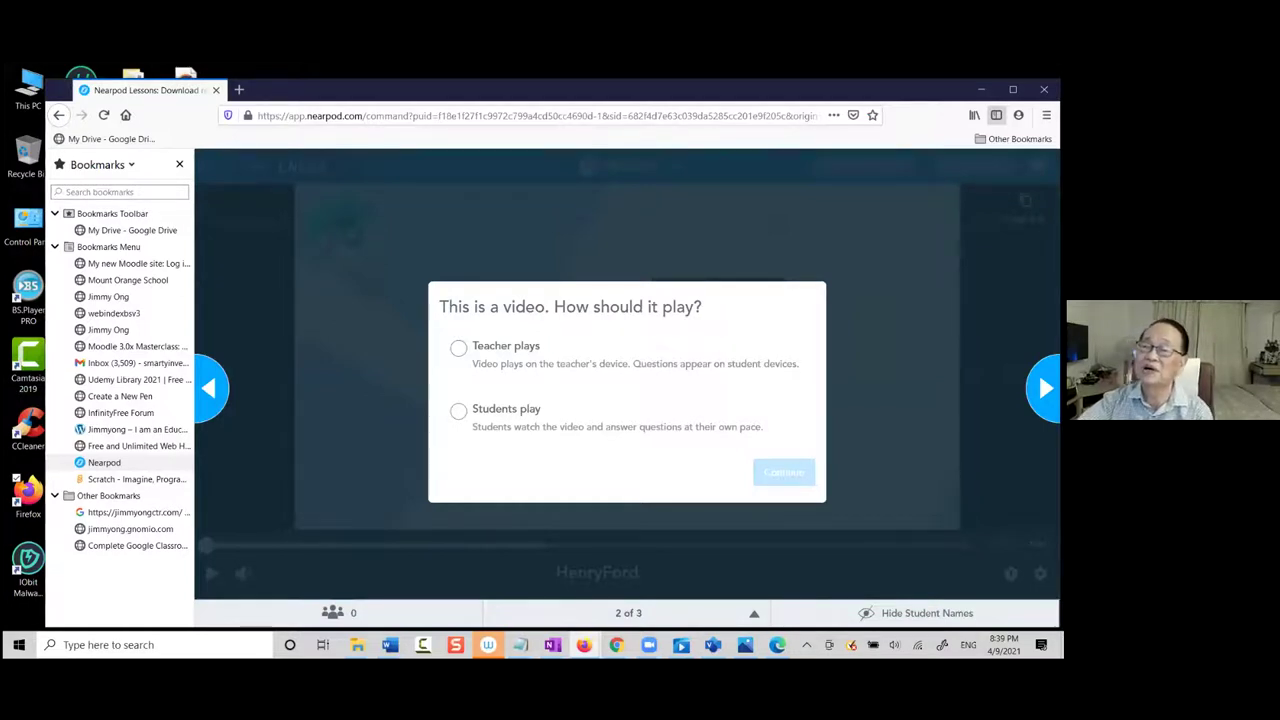
Set the HenryFord video to be played by the teacher and play it to the end
click(465, 370)
click(778, 472)
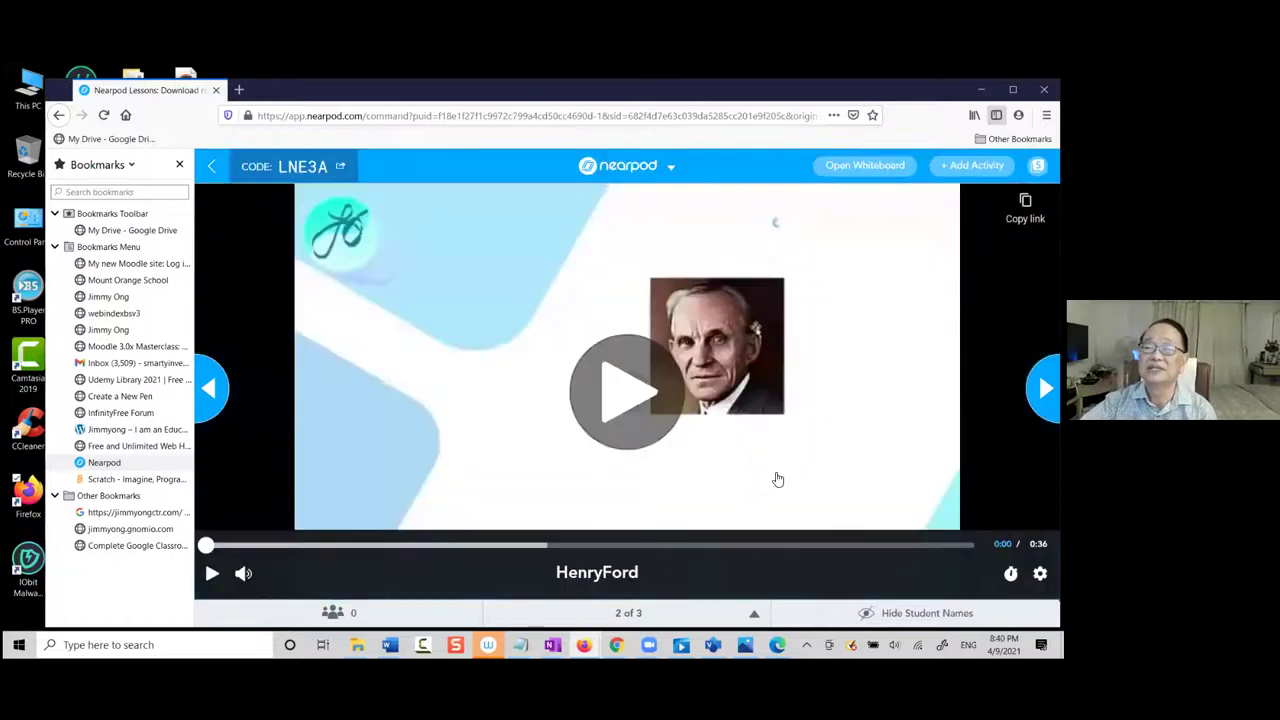
click(623, 391)
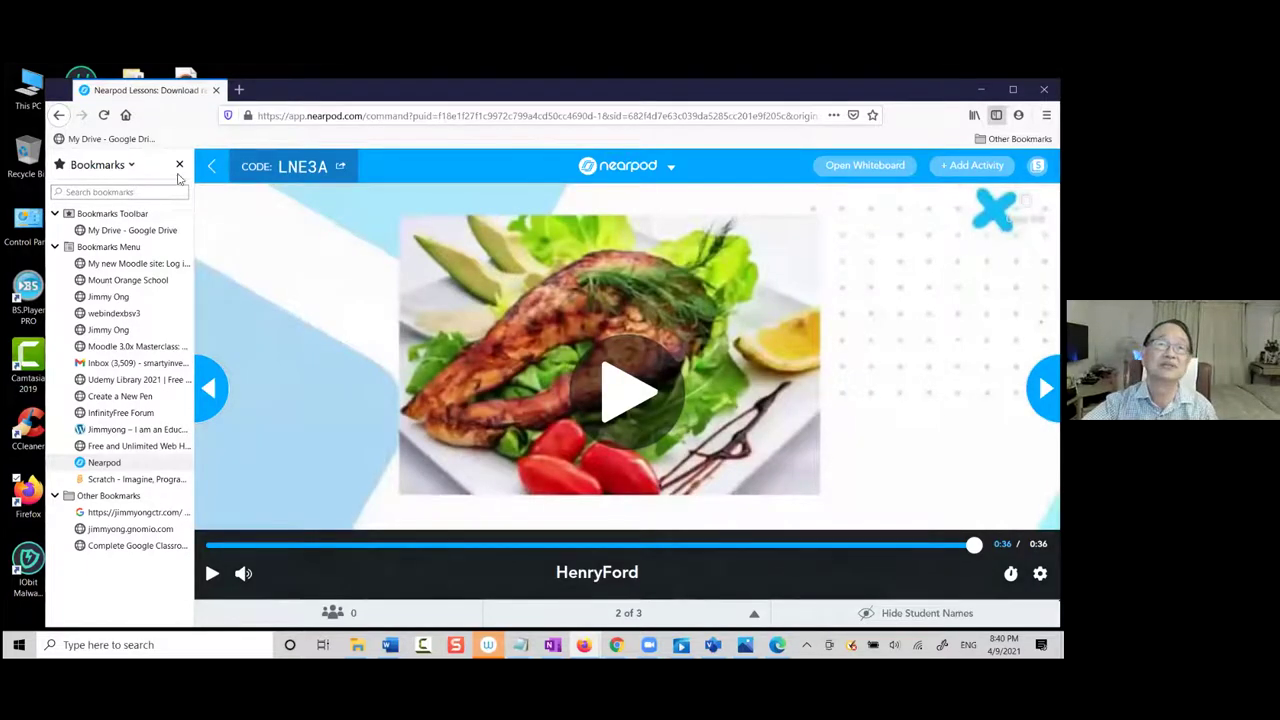
Return to My Lessons and start a new Live Participation session of Climb Quiz 1 (1)
click(61, 116)
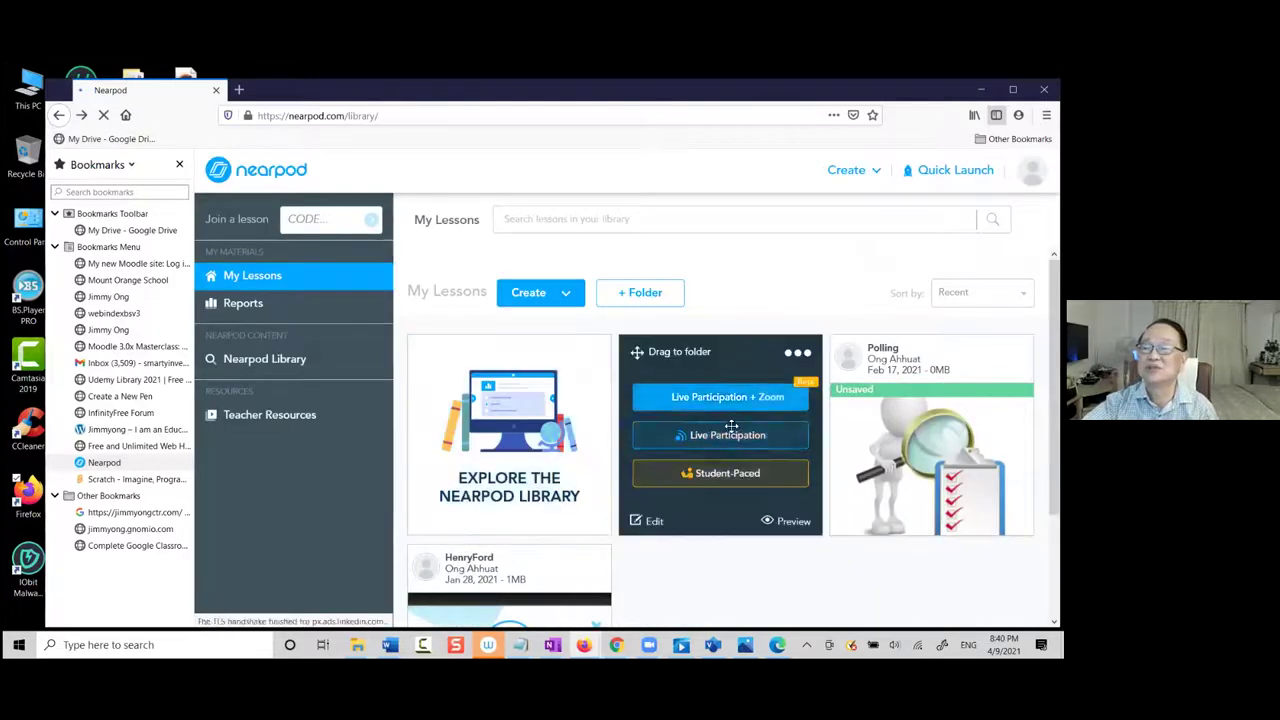
click(727, 437)
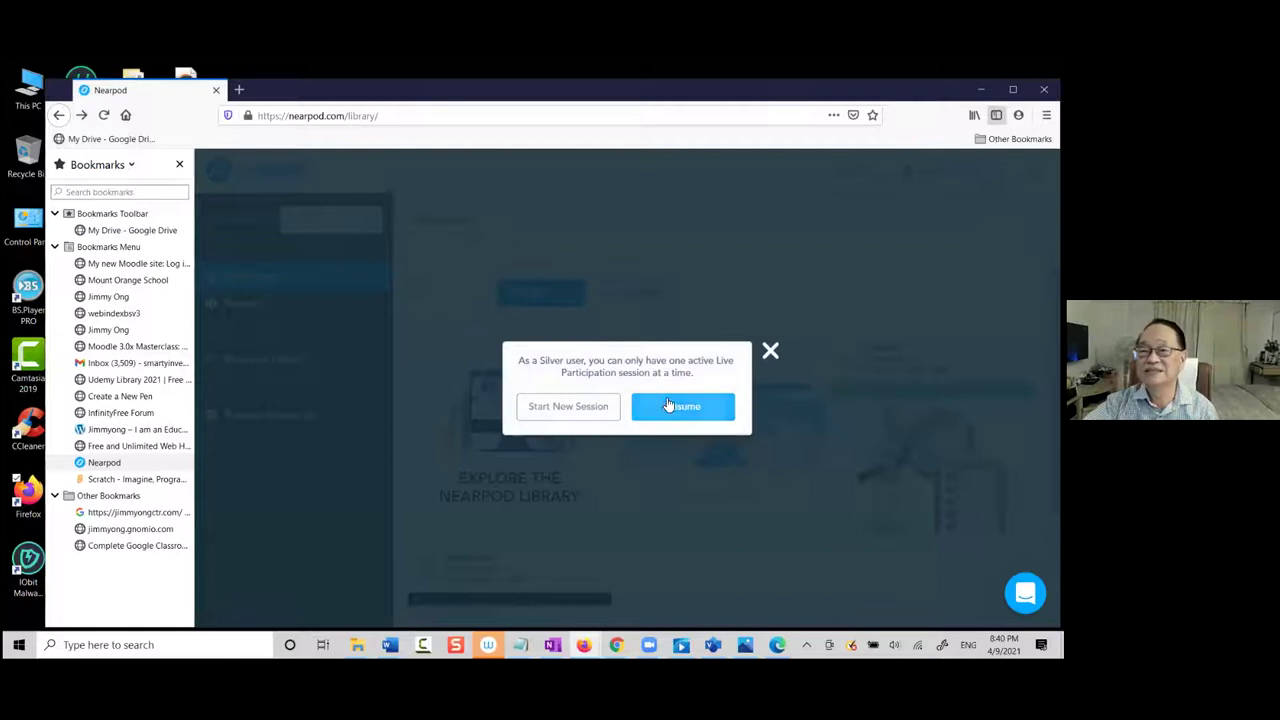
click(580, 418)
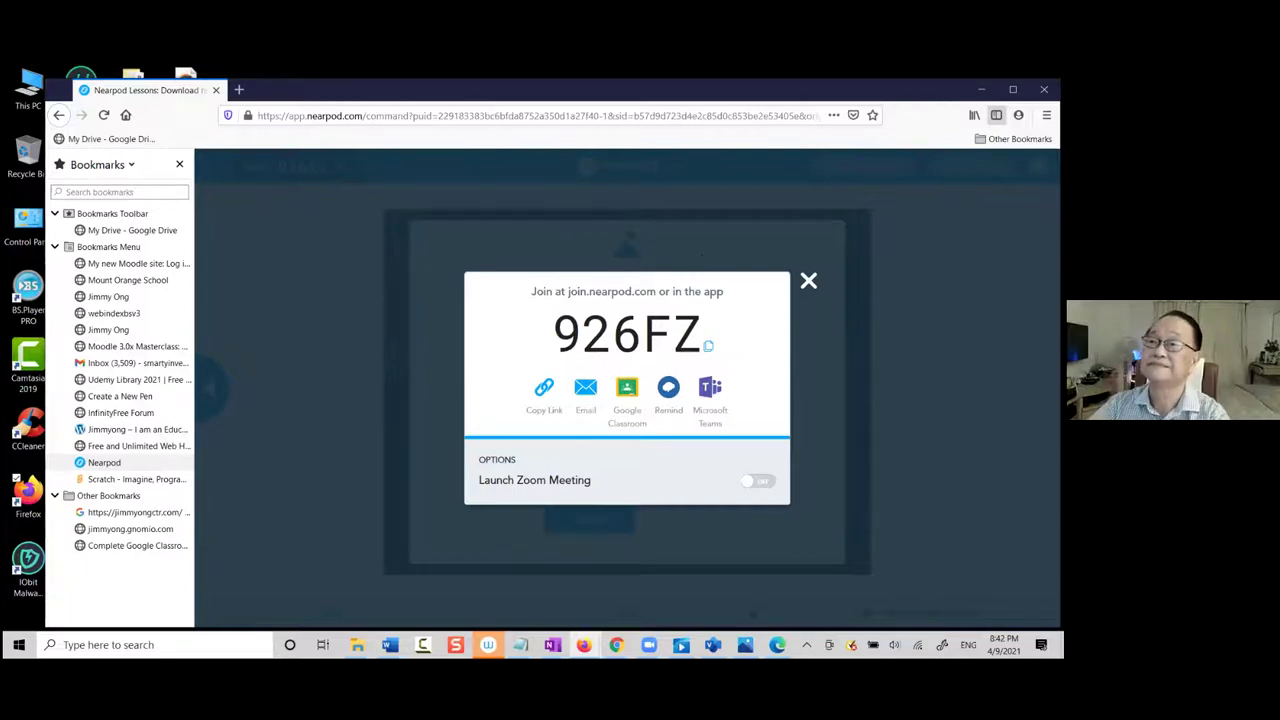
Dismiss the join code, continue with the Underwater Time to Climb theme, and start the game once a player has joined
click(808, 281)
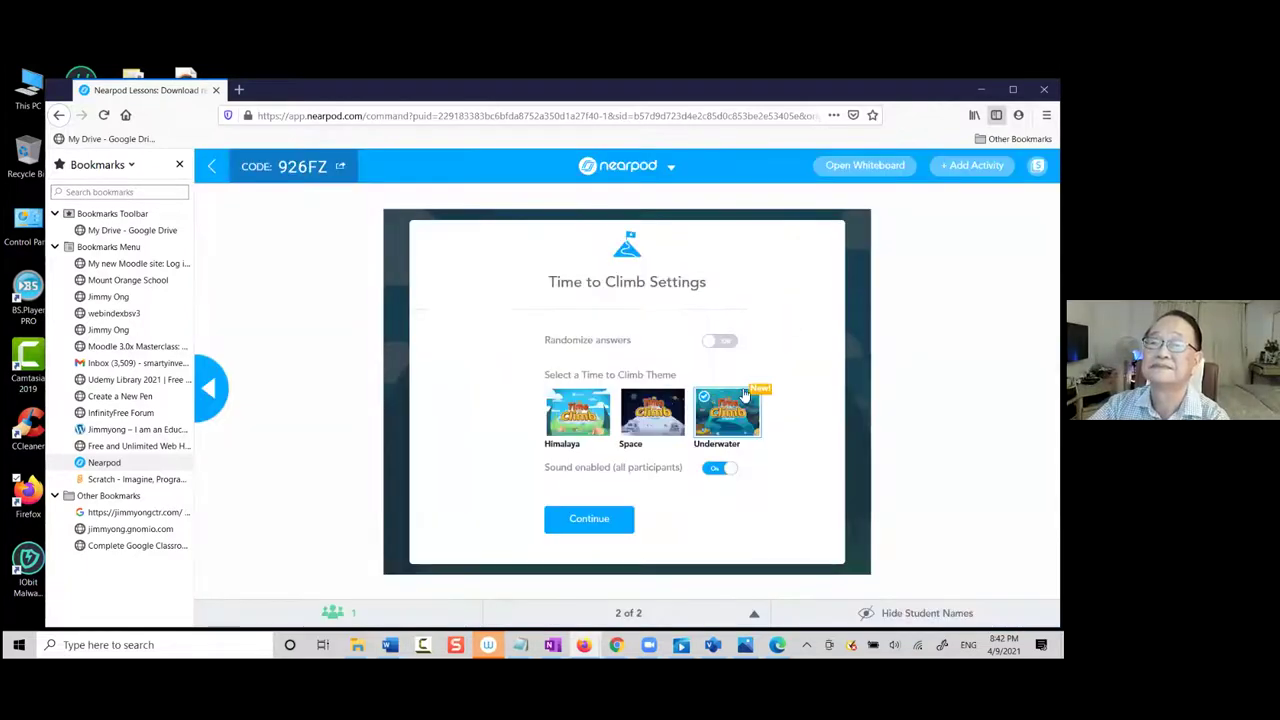
click(615, 530)
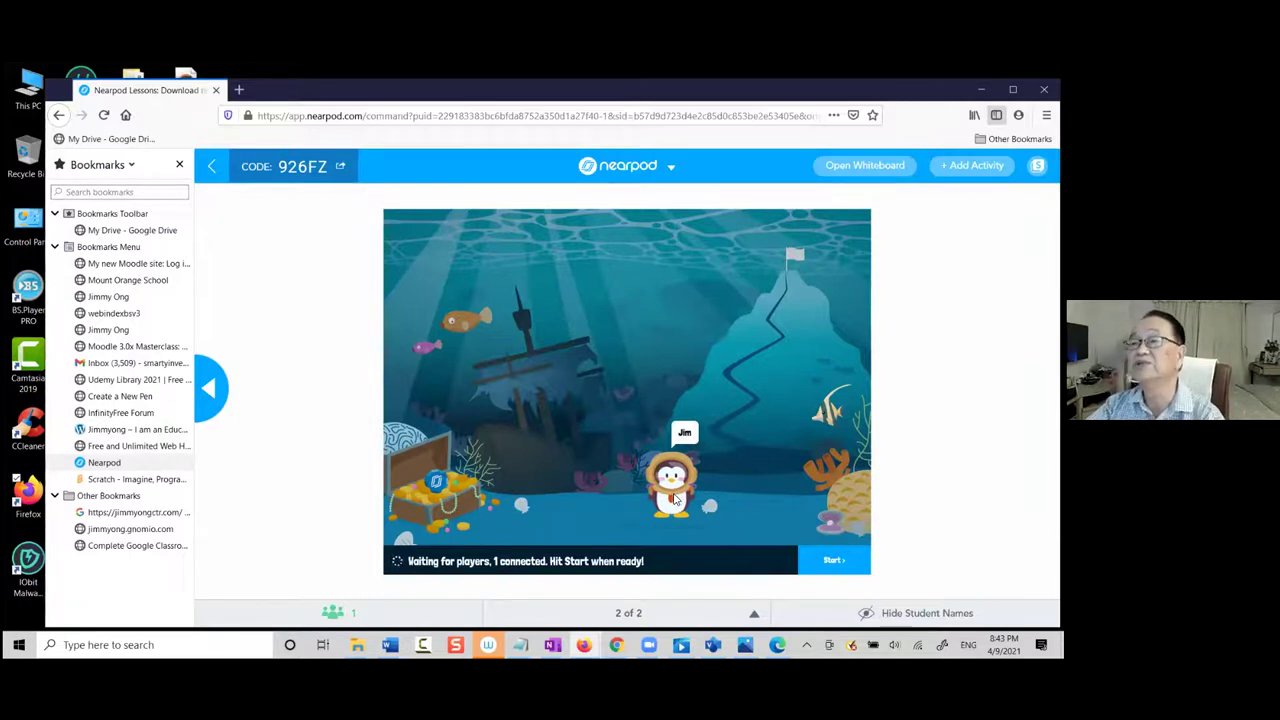
click(830, 564)
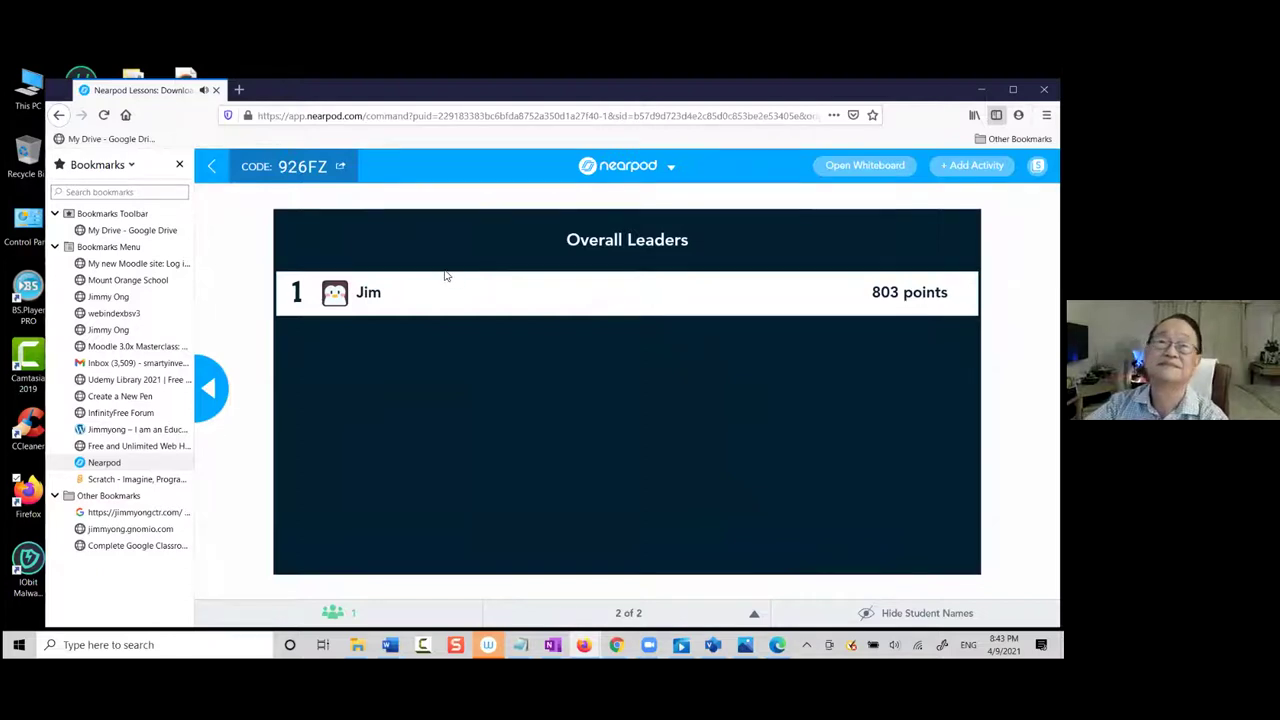
Hide the bookmarks sidebar and dismiss the prompt about leaving the session
click(215, 169)
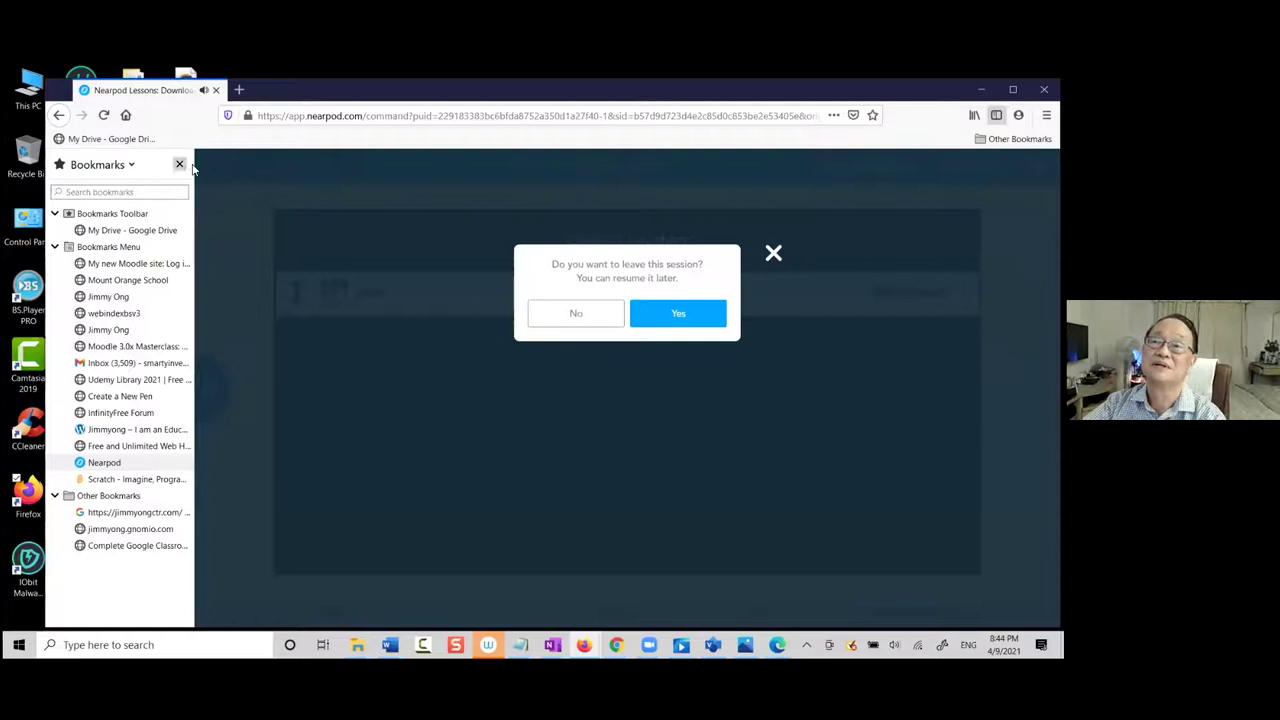
click(180, 164)
click(698, 255)
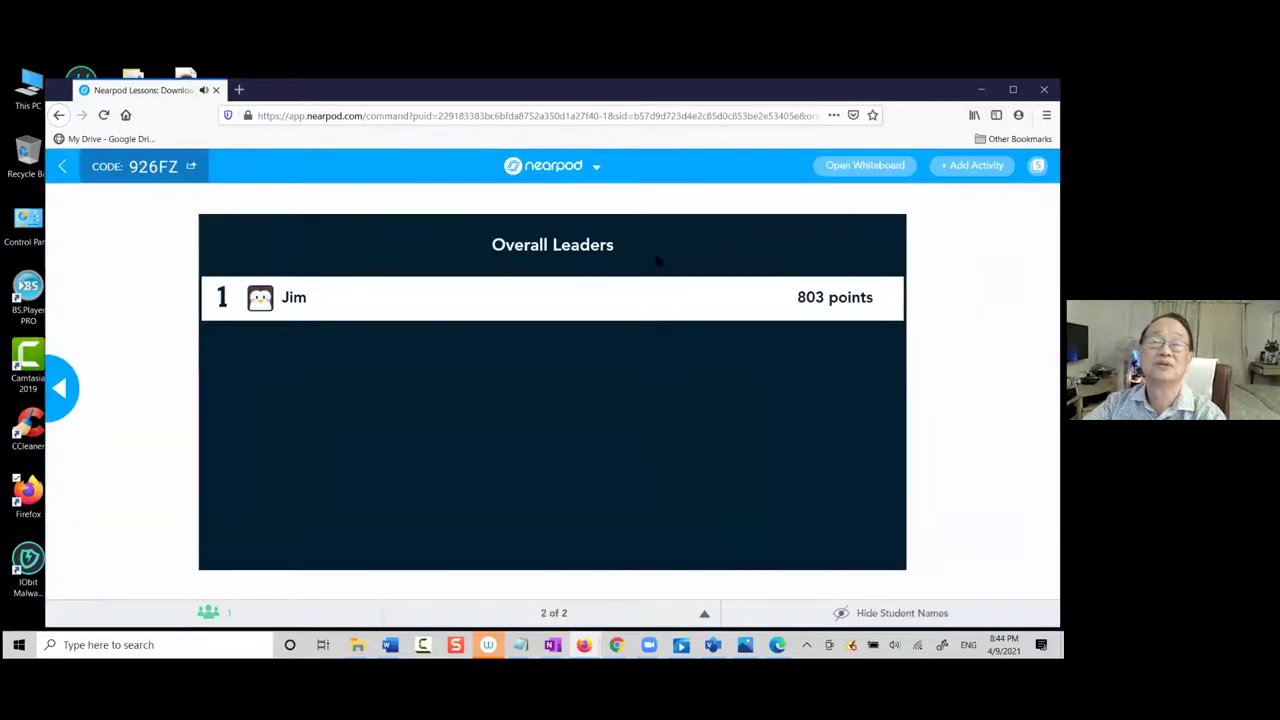
Leave the Climb Quiz session page and go back to the My Lessons library
click(62, 119)
click(63, 166)
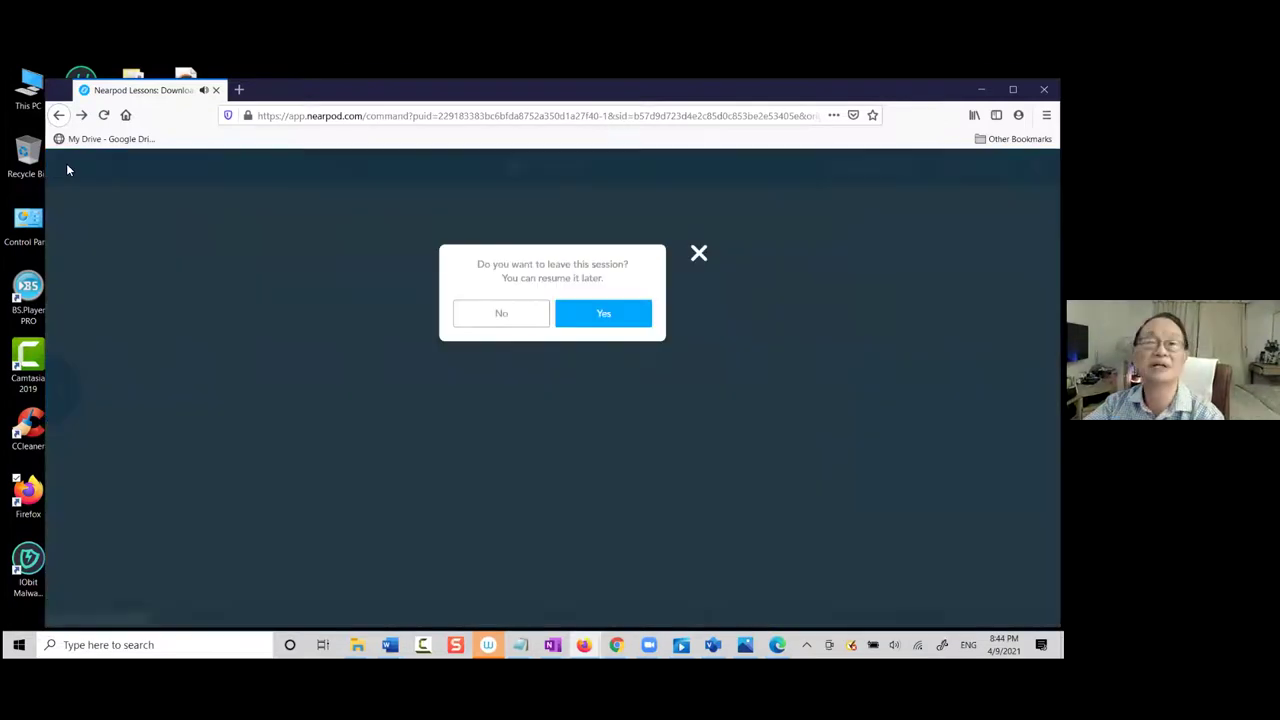
click(488, 315)
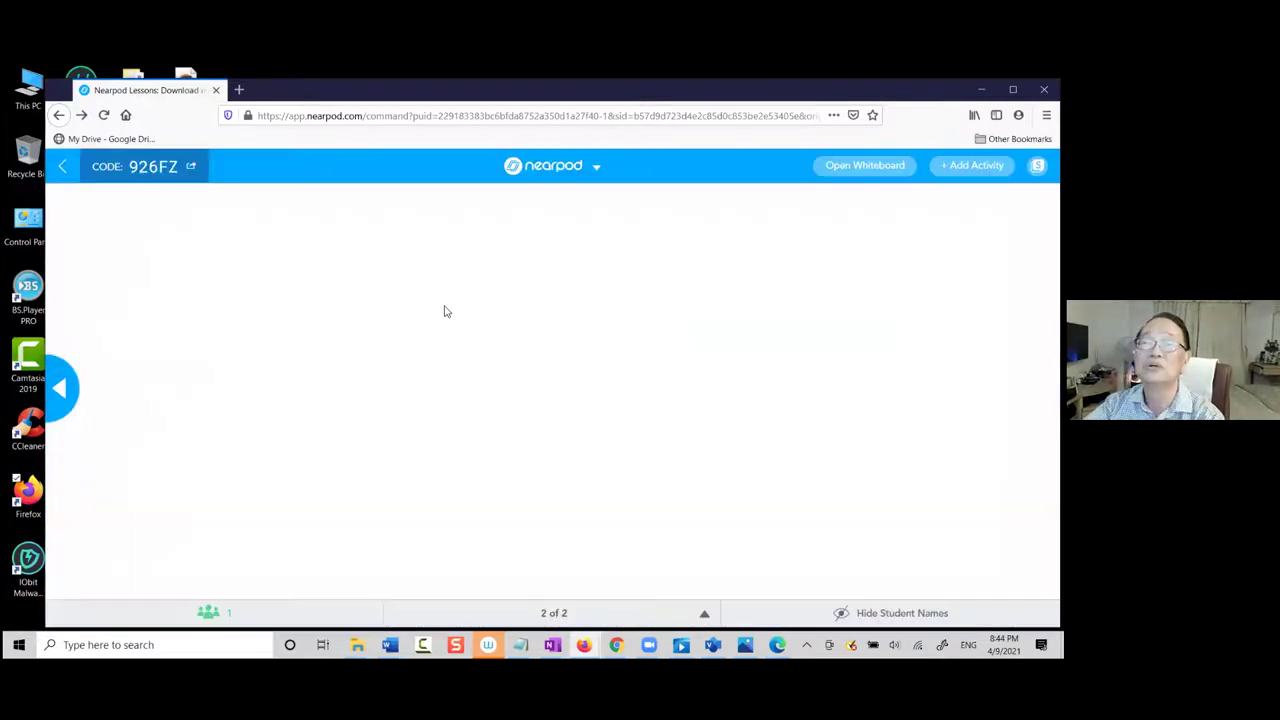
click(59, 116)
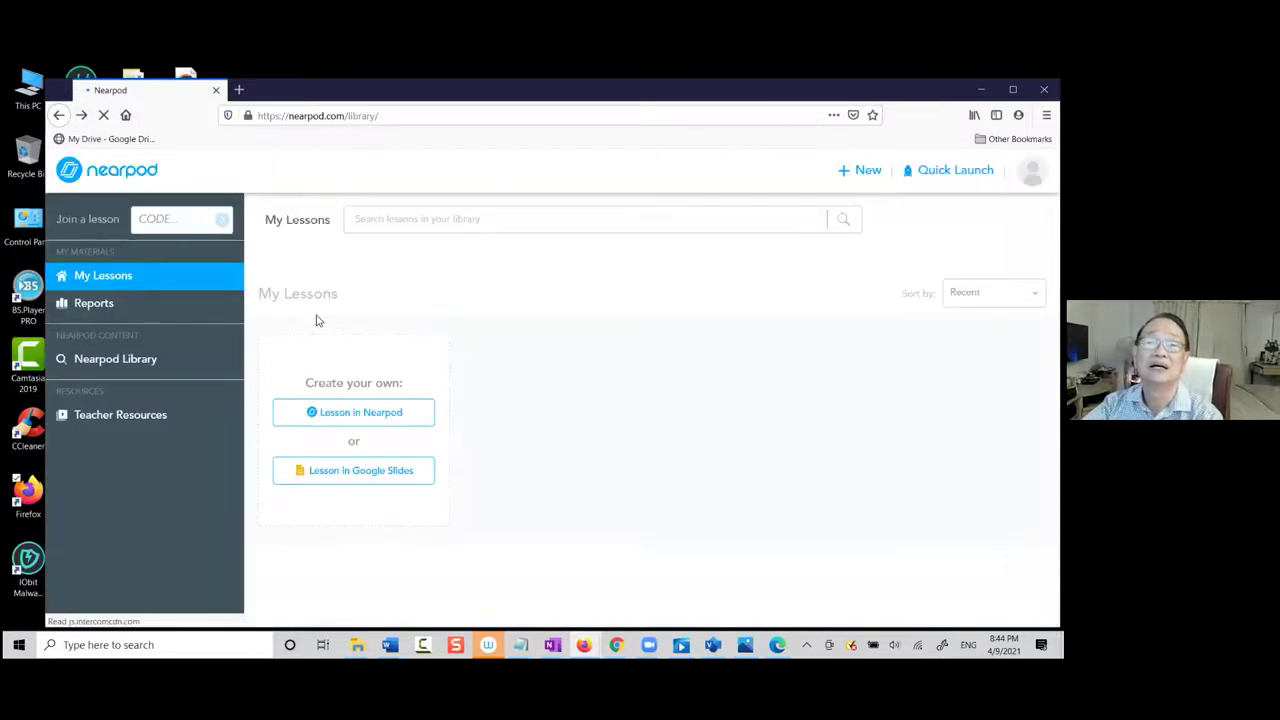
mouse_move(546, 443)
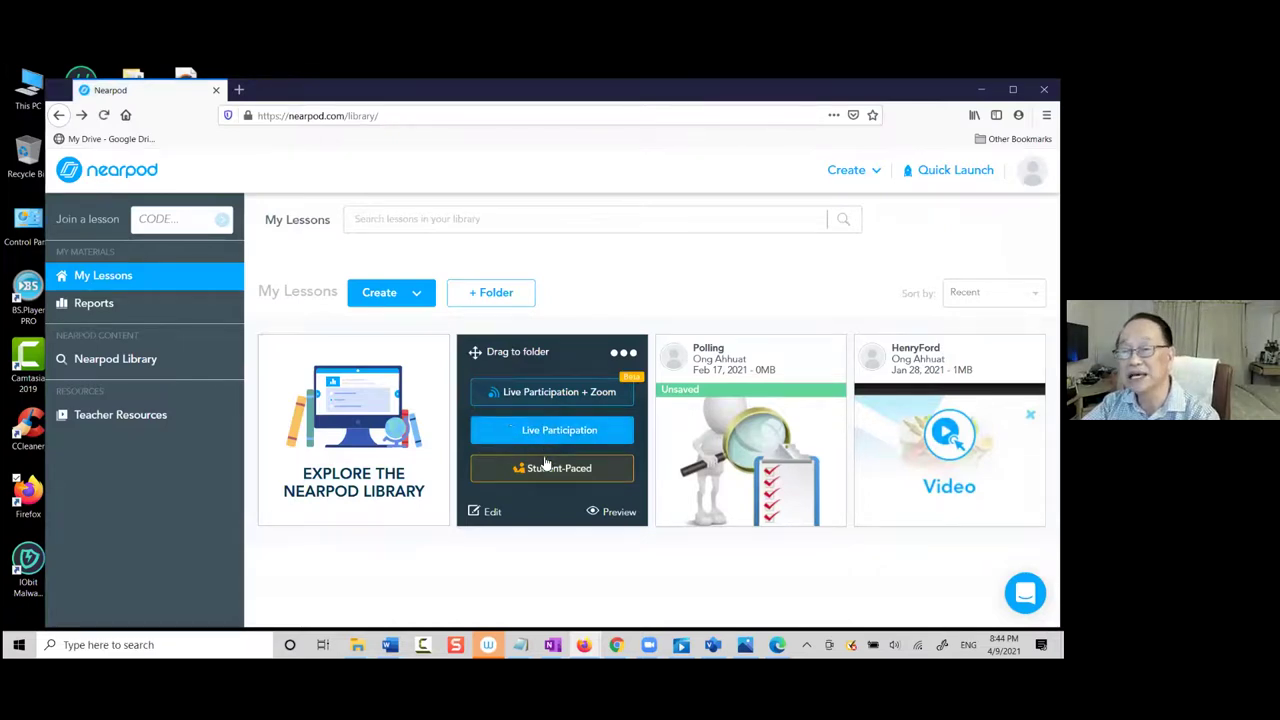
key(alt)
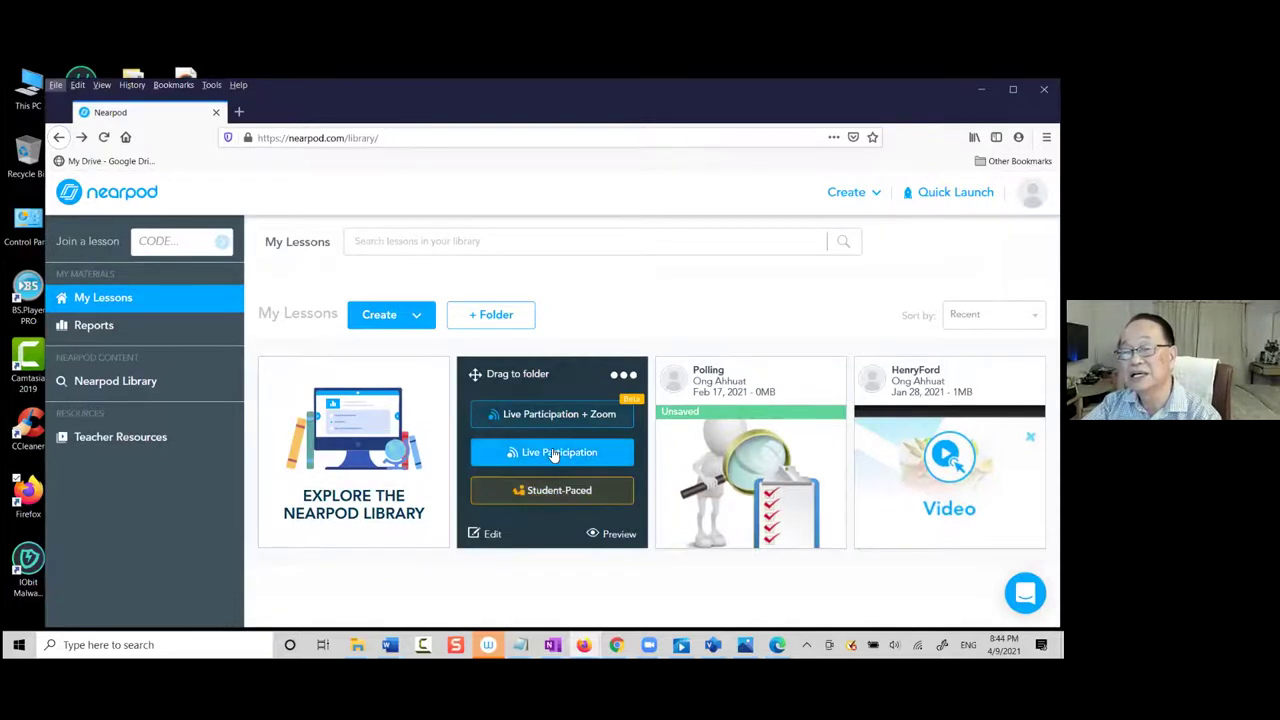
key(alt)
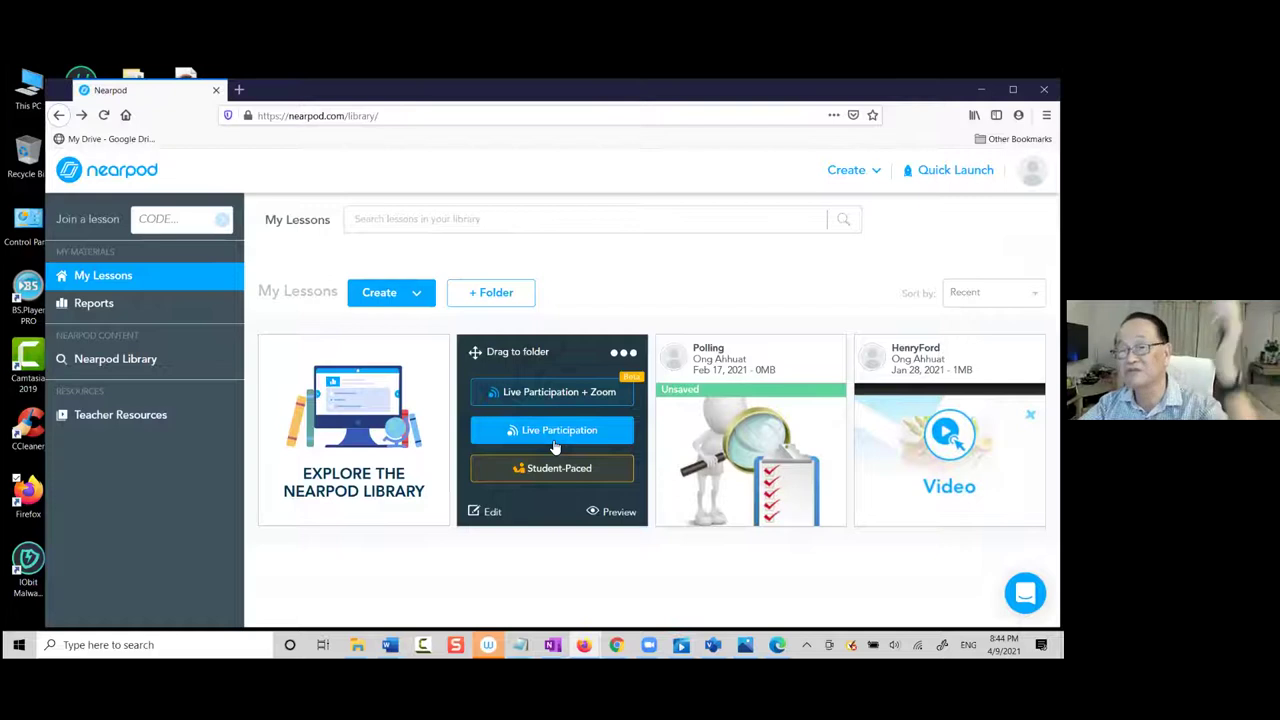
key(alt)
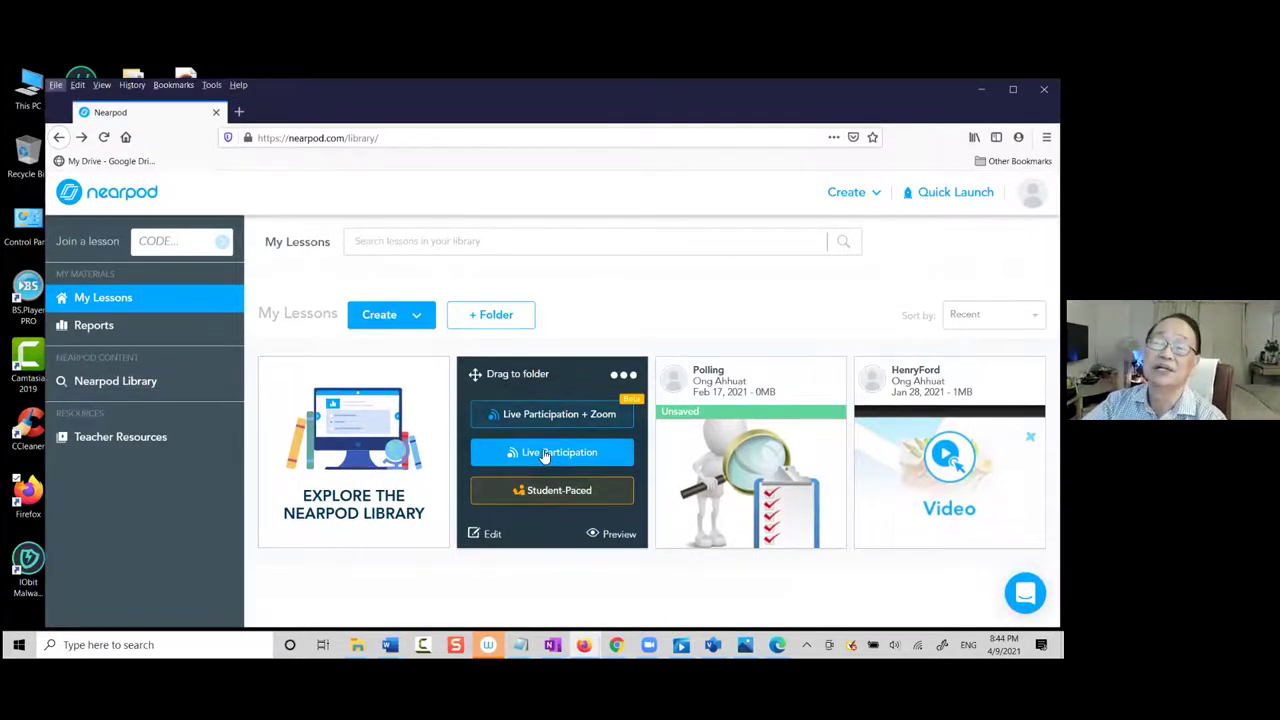
Leave the Nearpod browser window, return to the desktop and open the Windows Start screen
key(super)
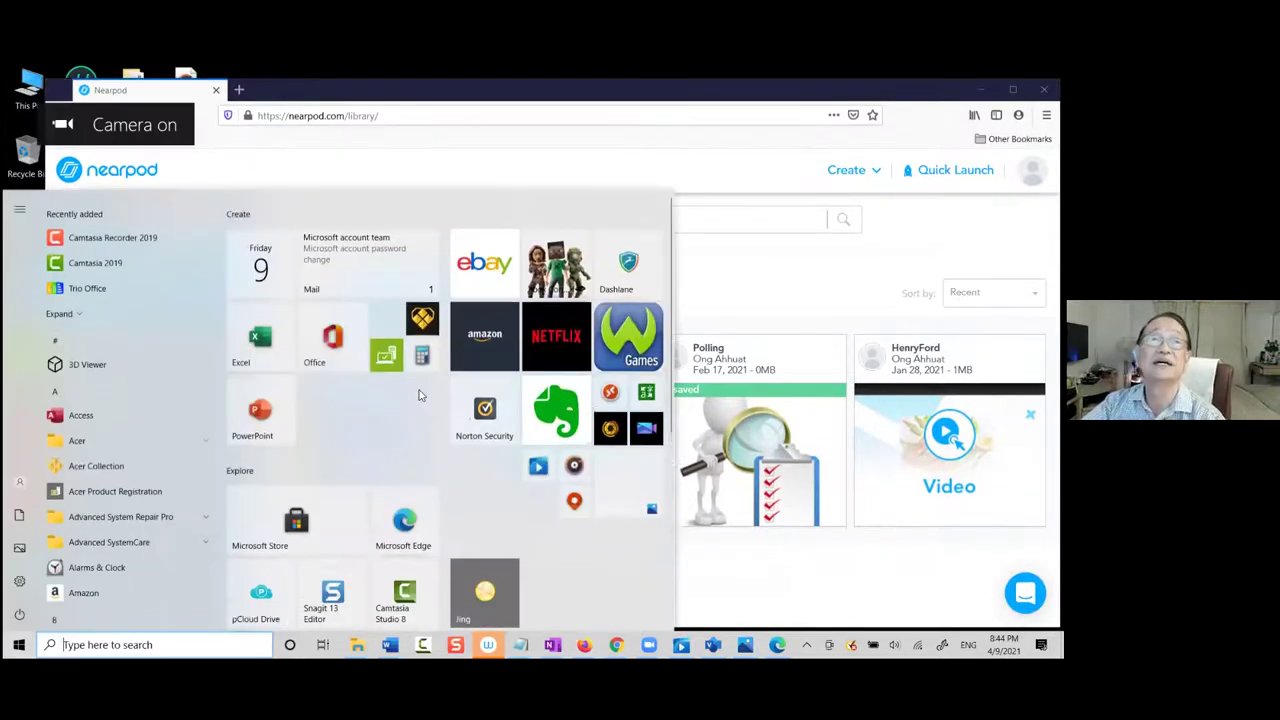
key(Escape)
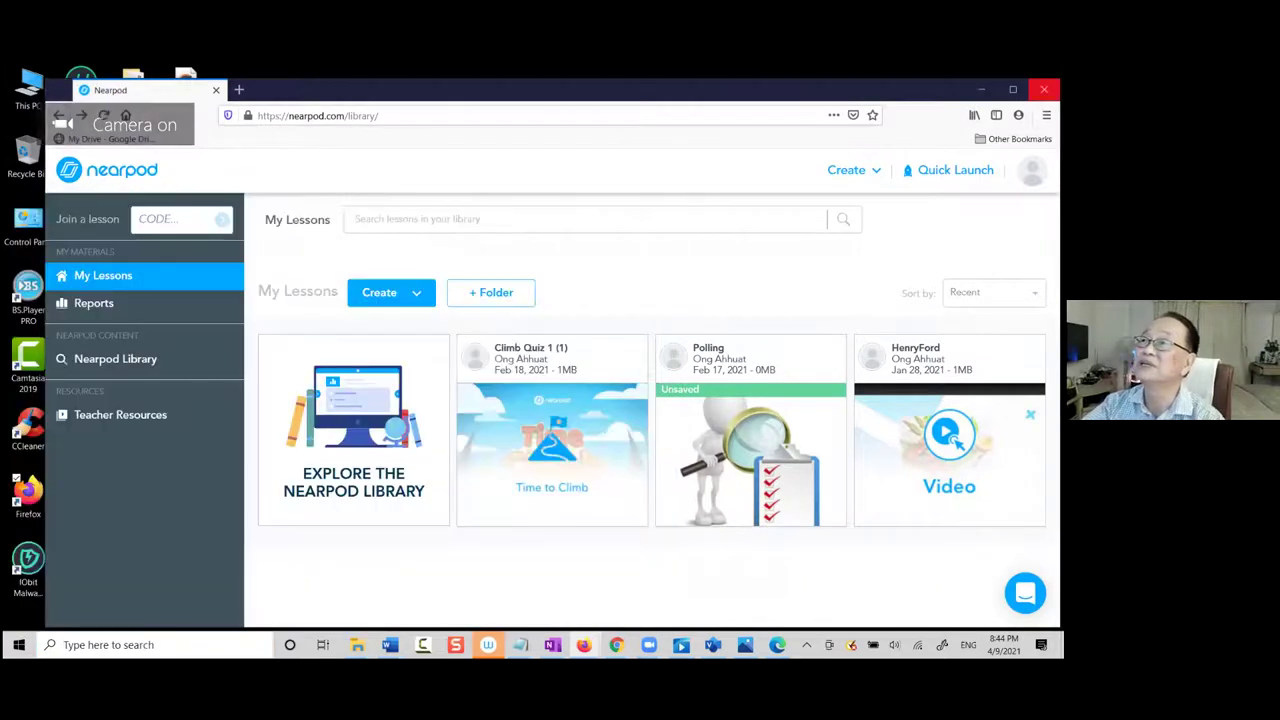
key(super+d)
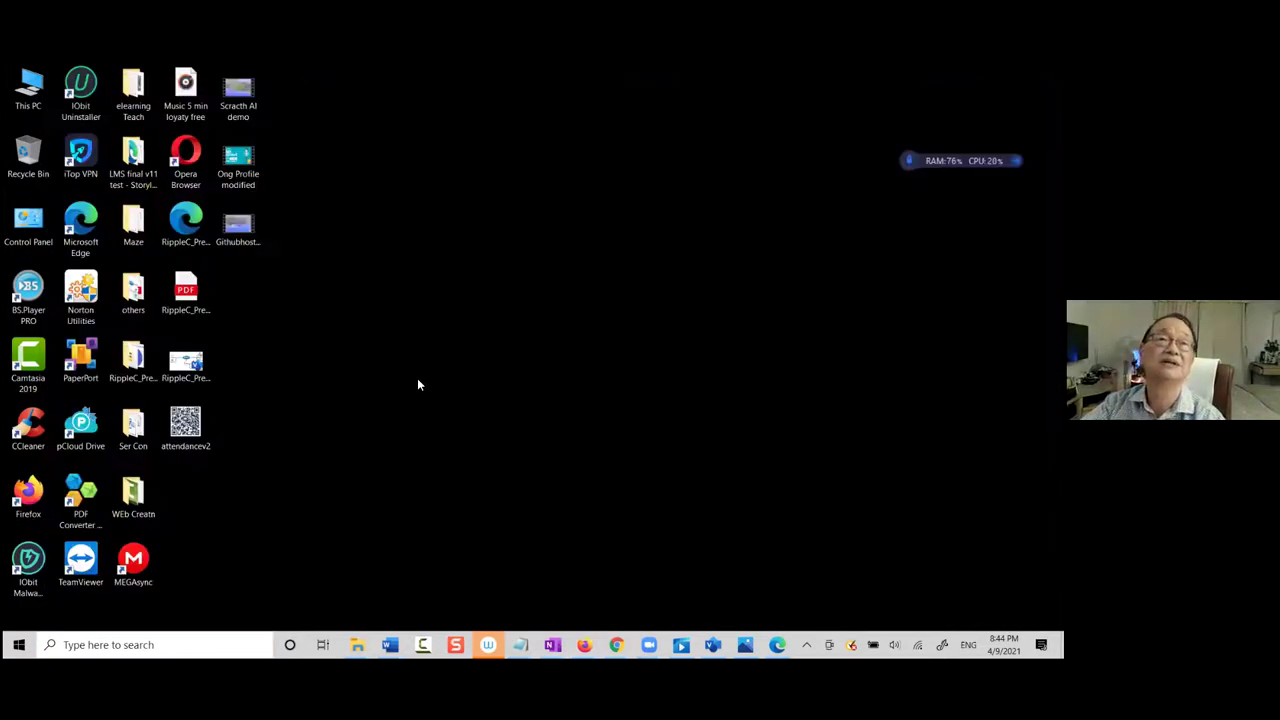
key(super)
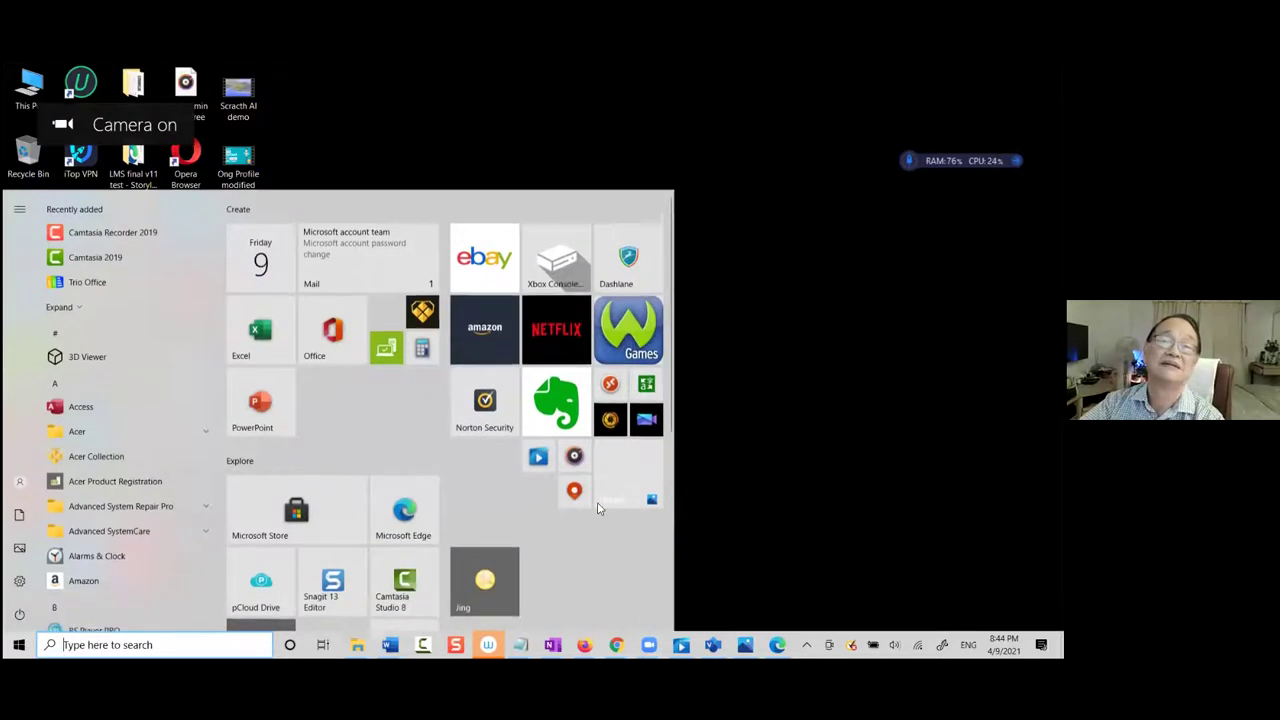
Switch to OneNote and examine the PC Workshop mind map in the Elearning note
scroll(651, 431, down, 5)
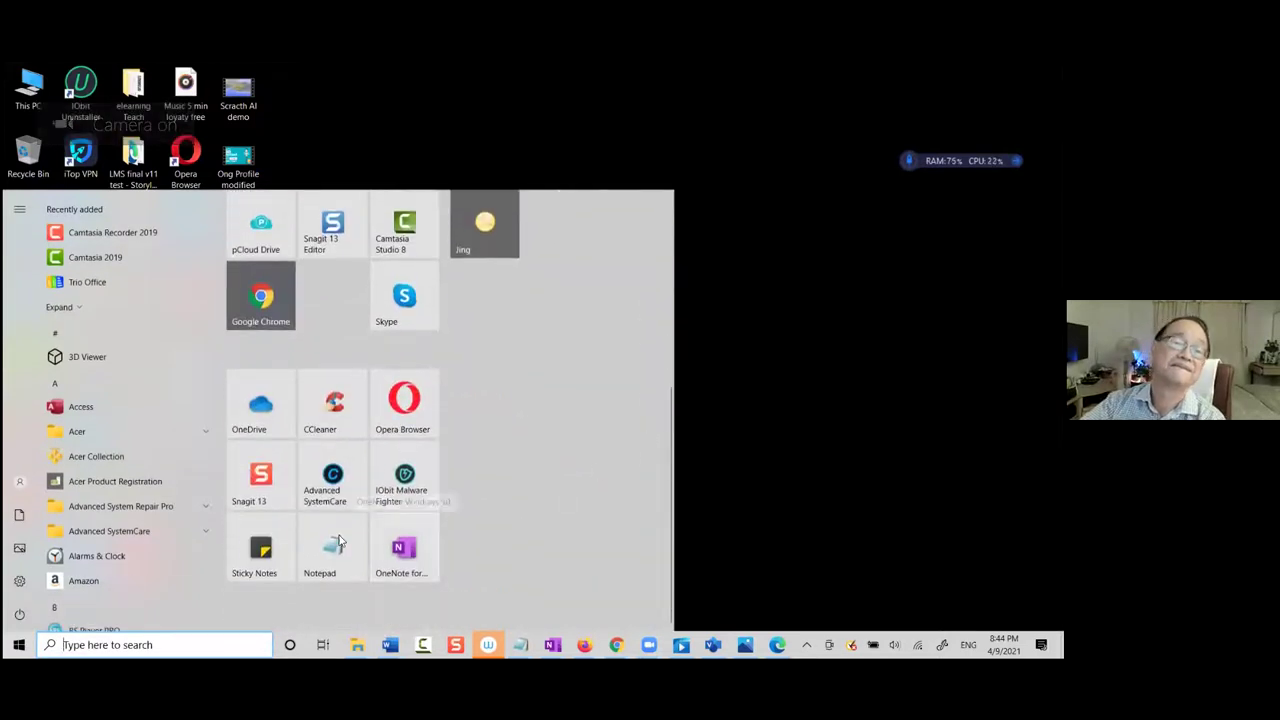
click(403, 550)
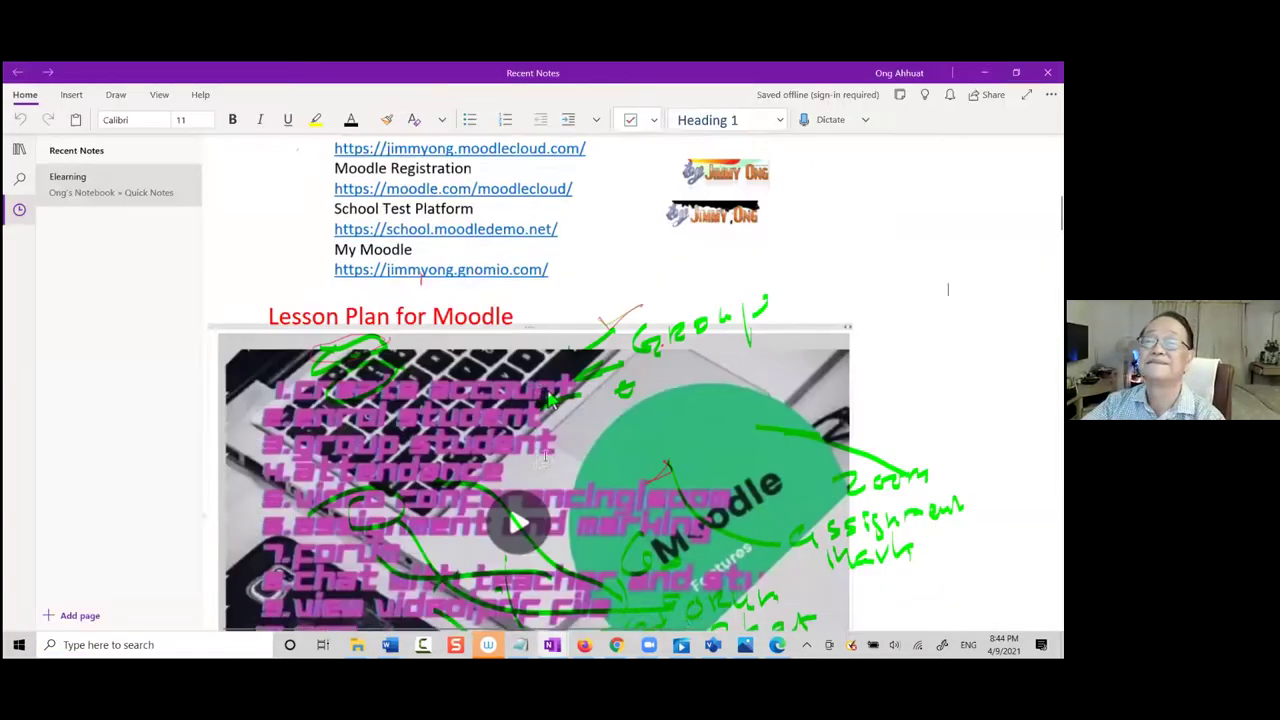
scroll(816, 444, down, 10)
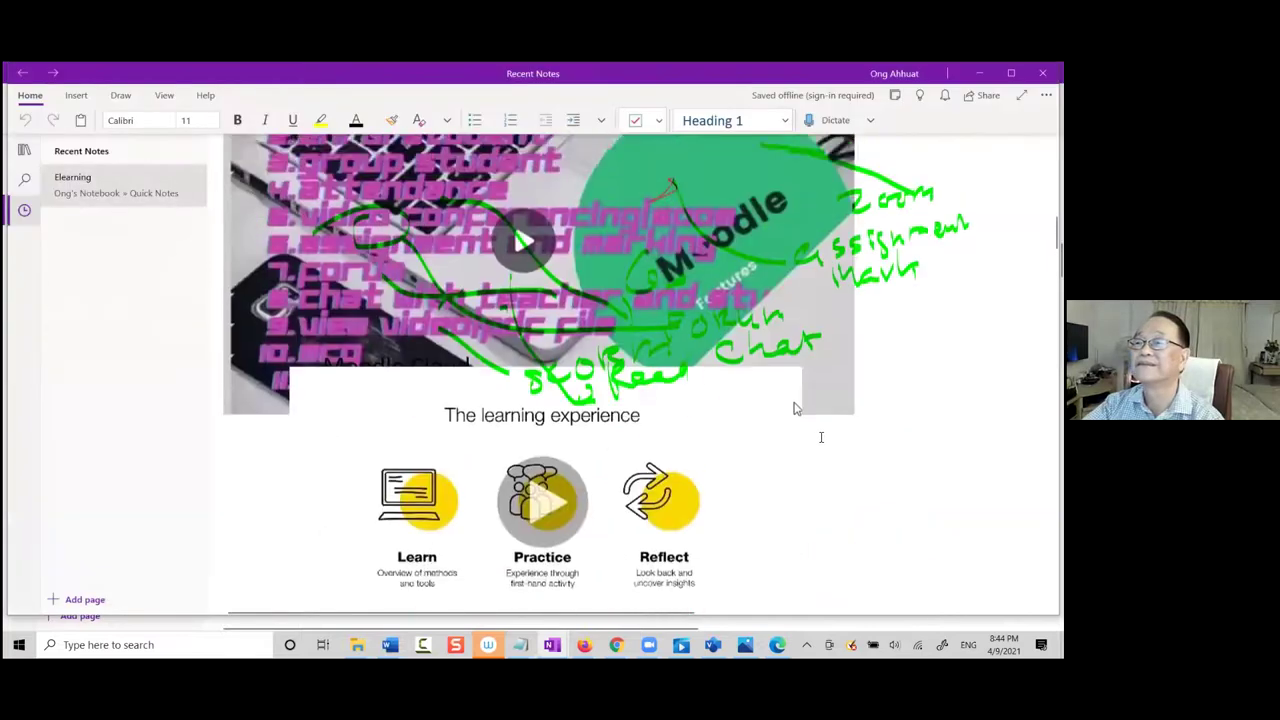
scroll(819, 447, down, 15)
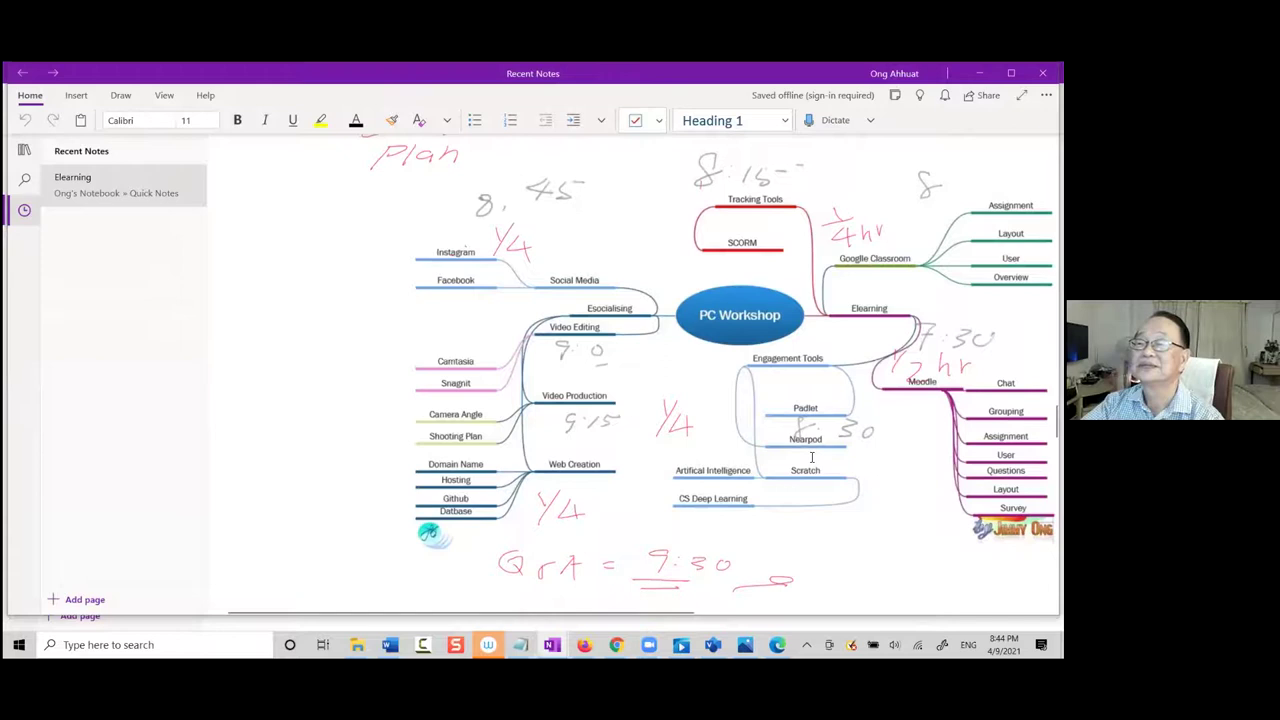
scroll(811, 457, up, 2)
Browse the other content of the Elearning note and minimize OneNote to return to the desktop
key(super)
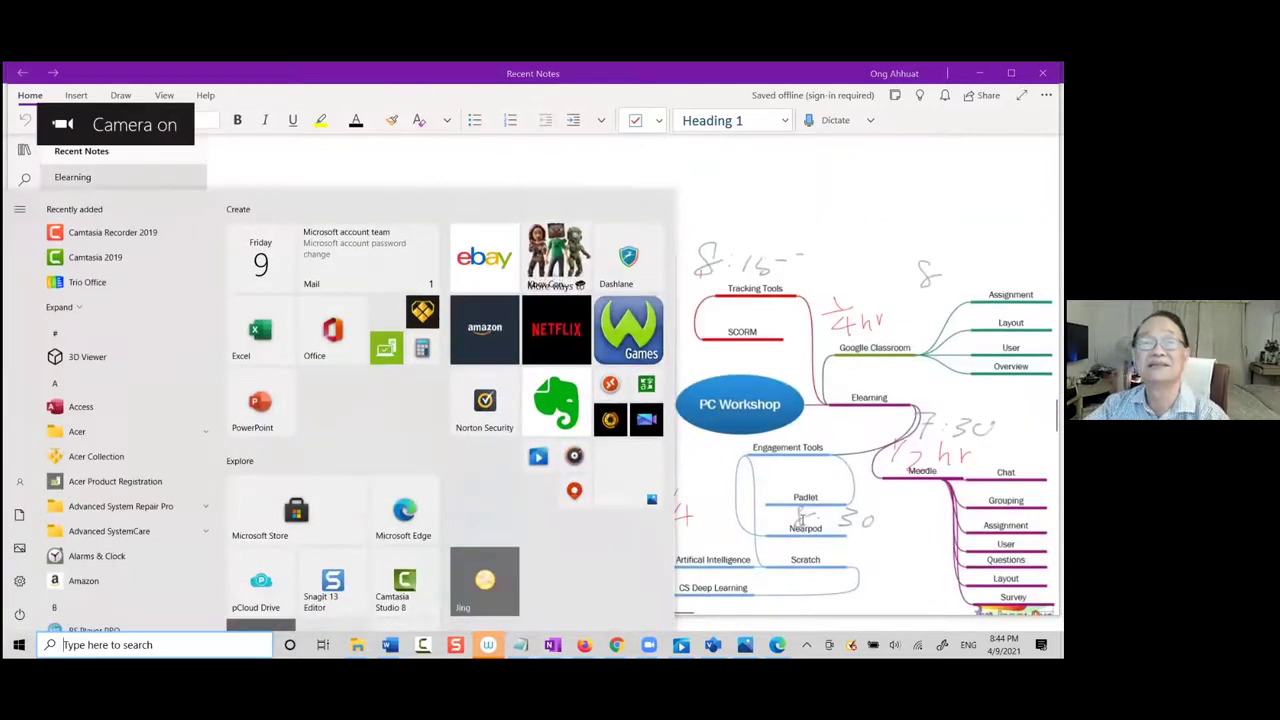
click(801, 516)
scroll(801, 516, up, 10)
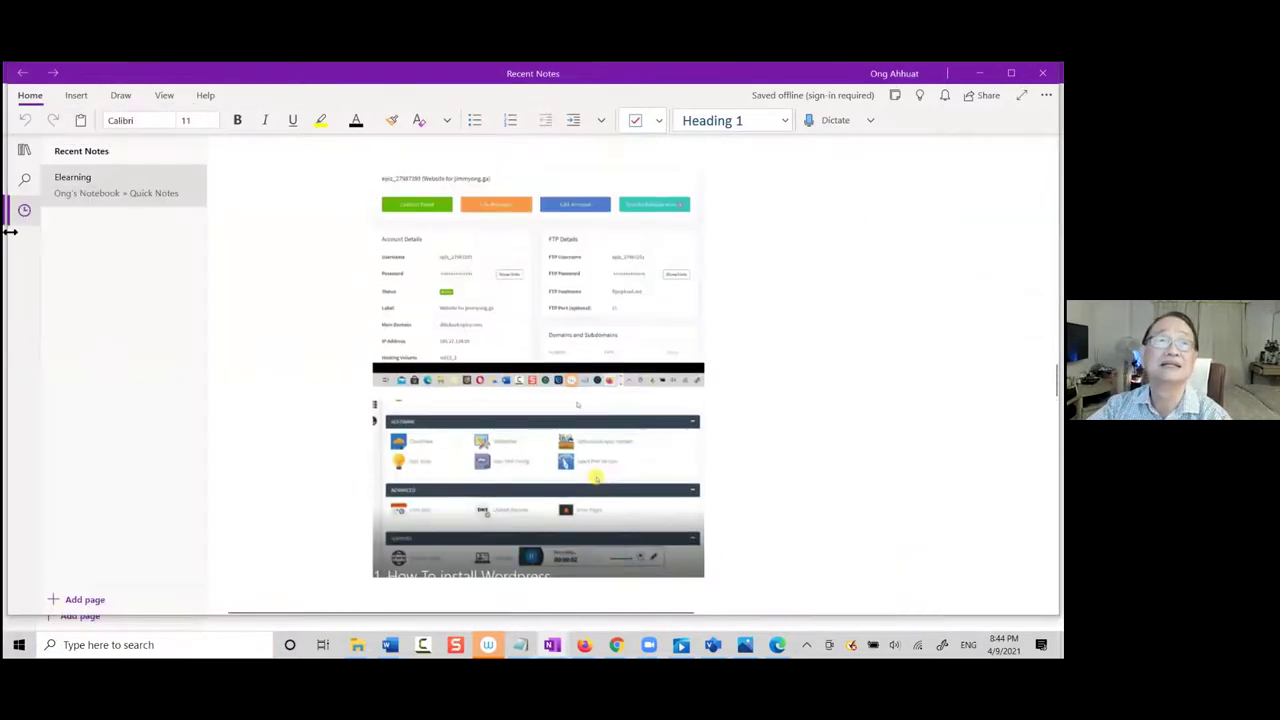
key(super)
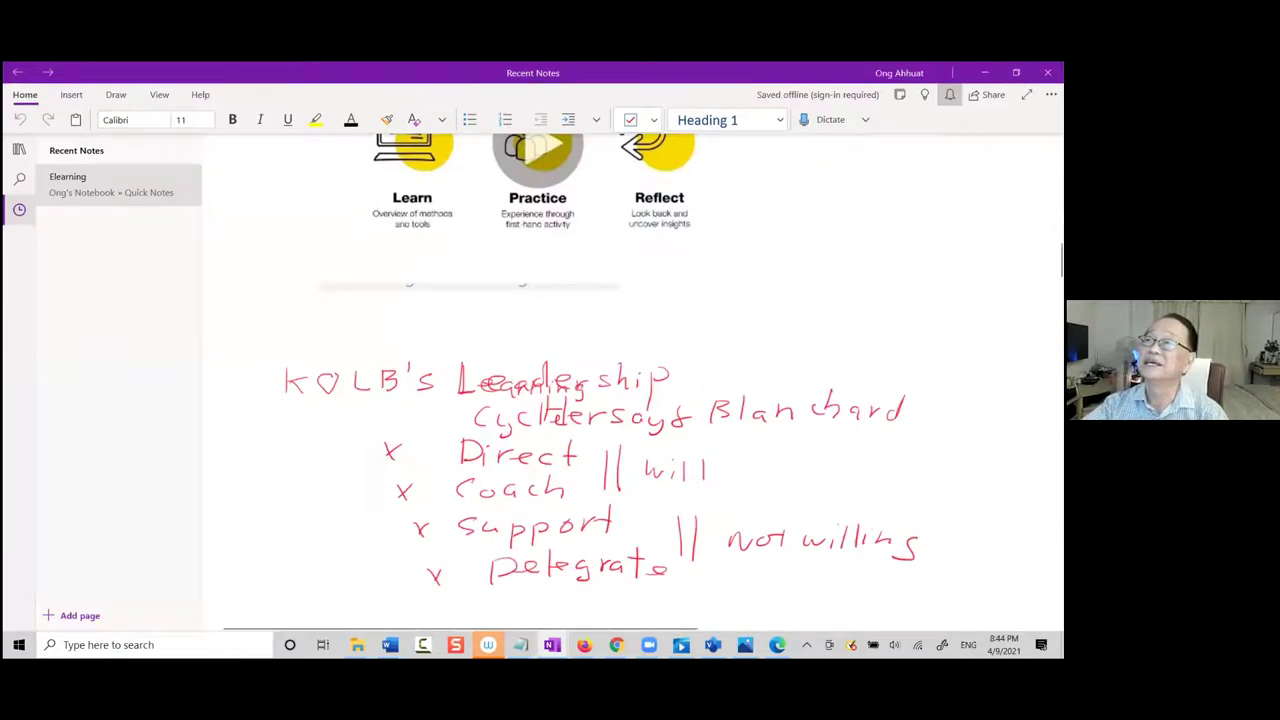
click(984, 72)
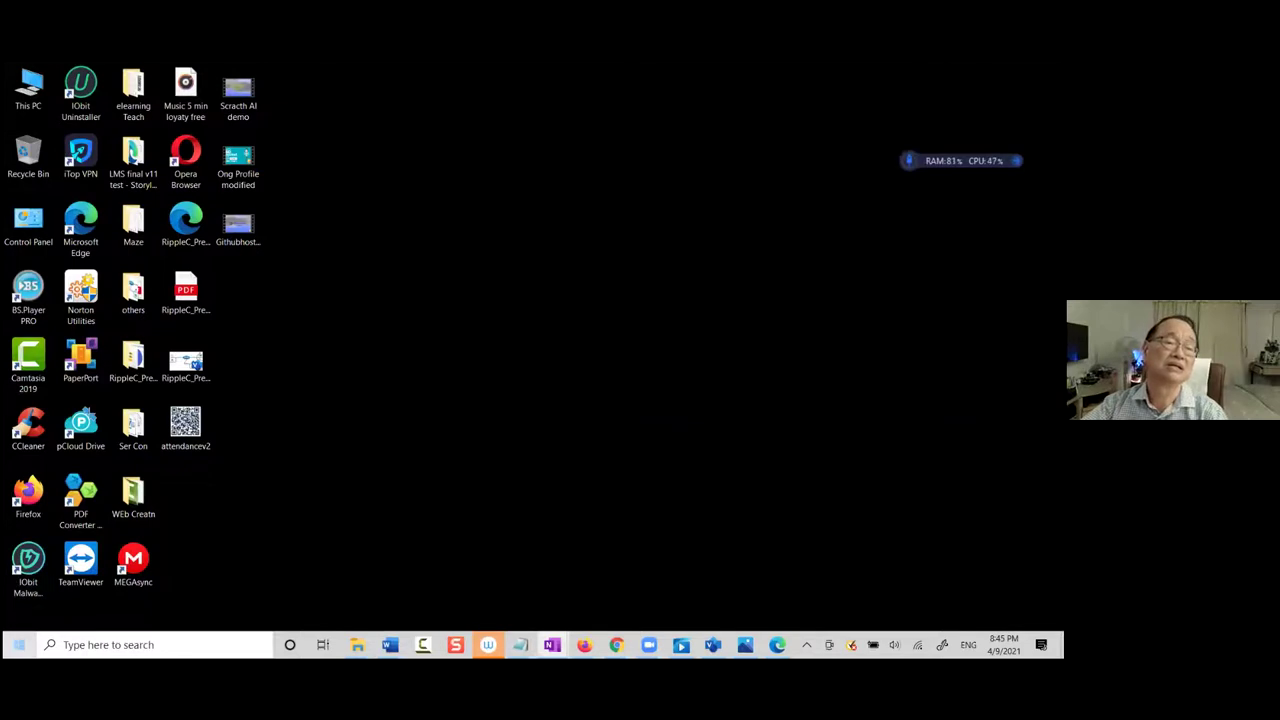
Open a new Google Chrome window
click(19, 644)
scroll(295, 486, down, 3)
scroll(295, 486, down, 1)
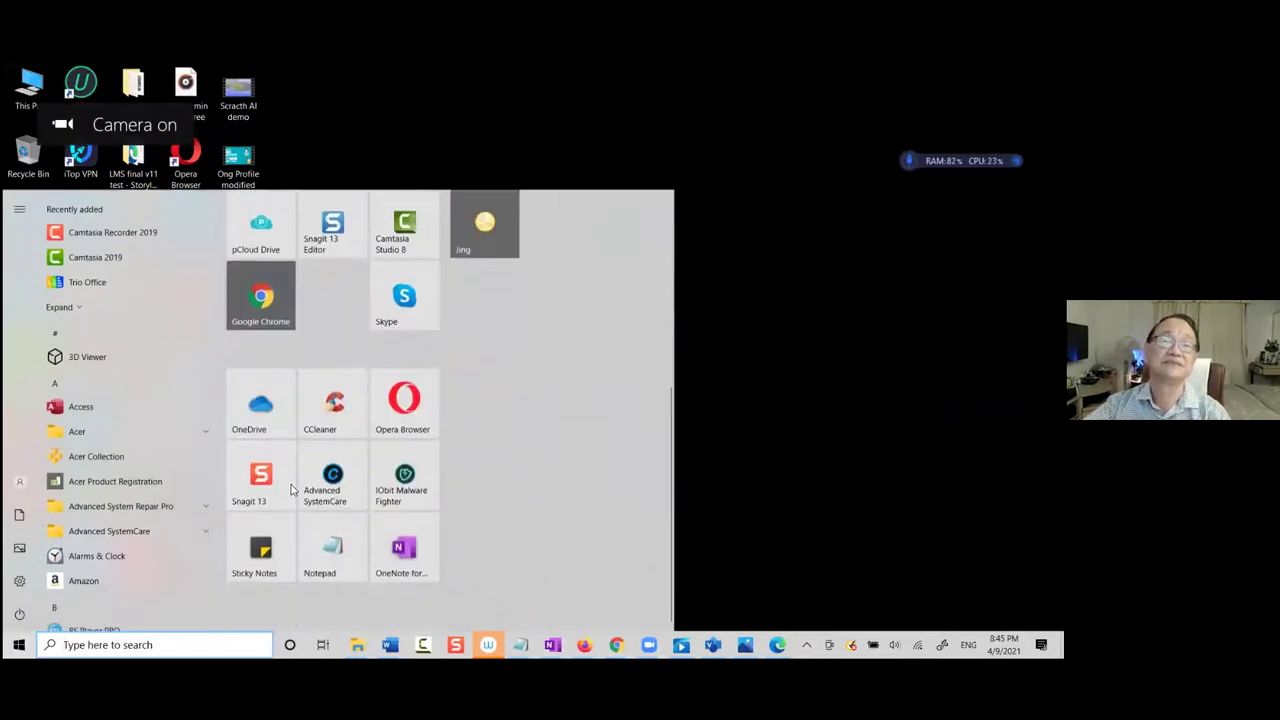
scroll(289, 486, up, 2)
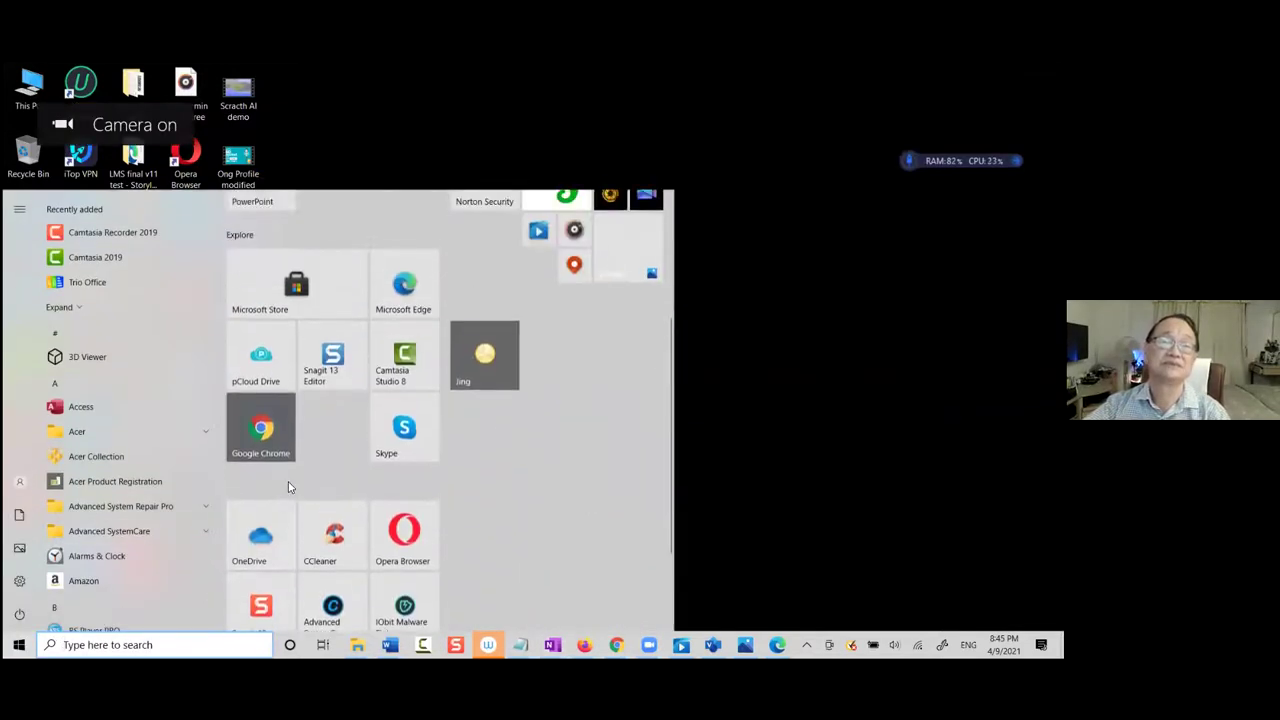
click(261, 428)
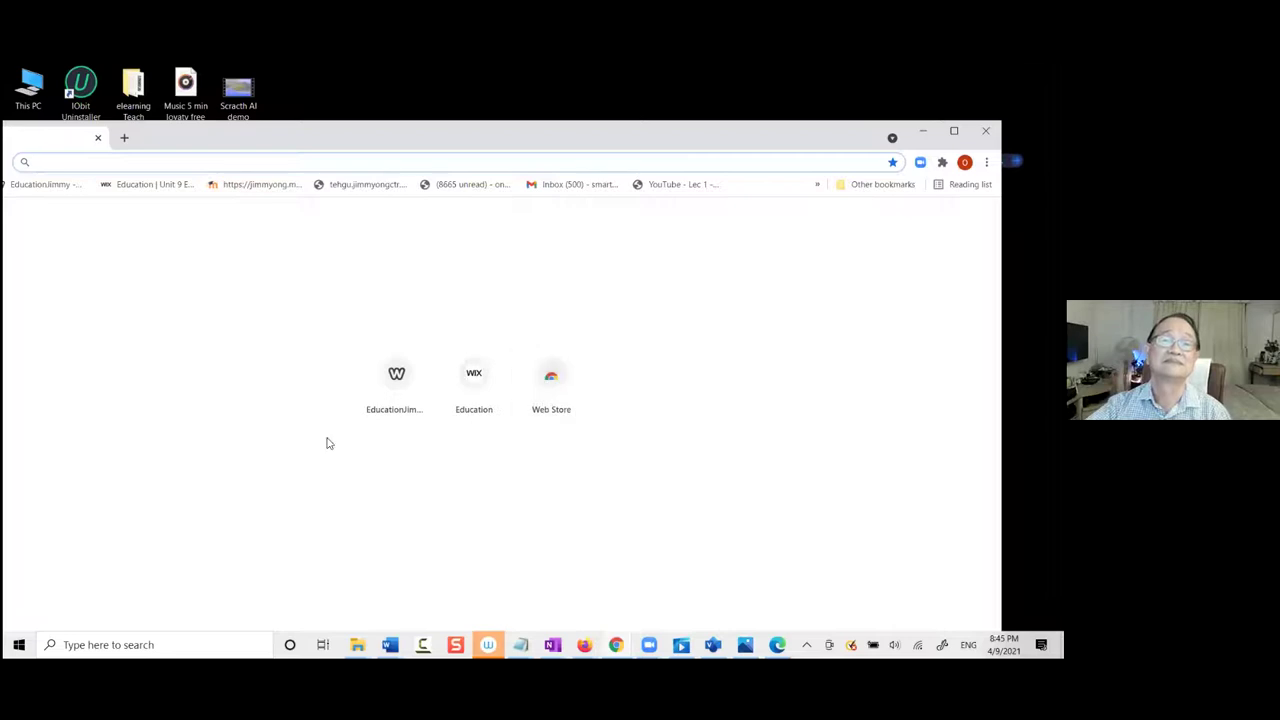
Open the bookmarked Weebly education site and follow its Gnomio logo link to the Moodle site
click(45, 187)
scroll(314, 346, down, 10)
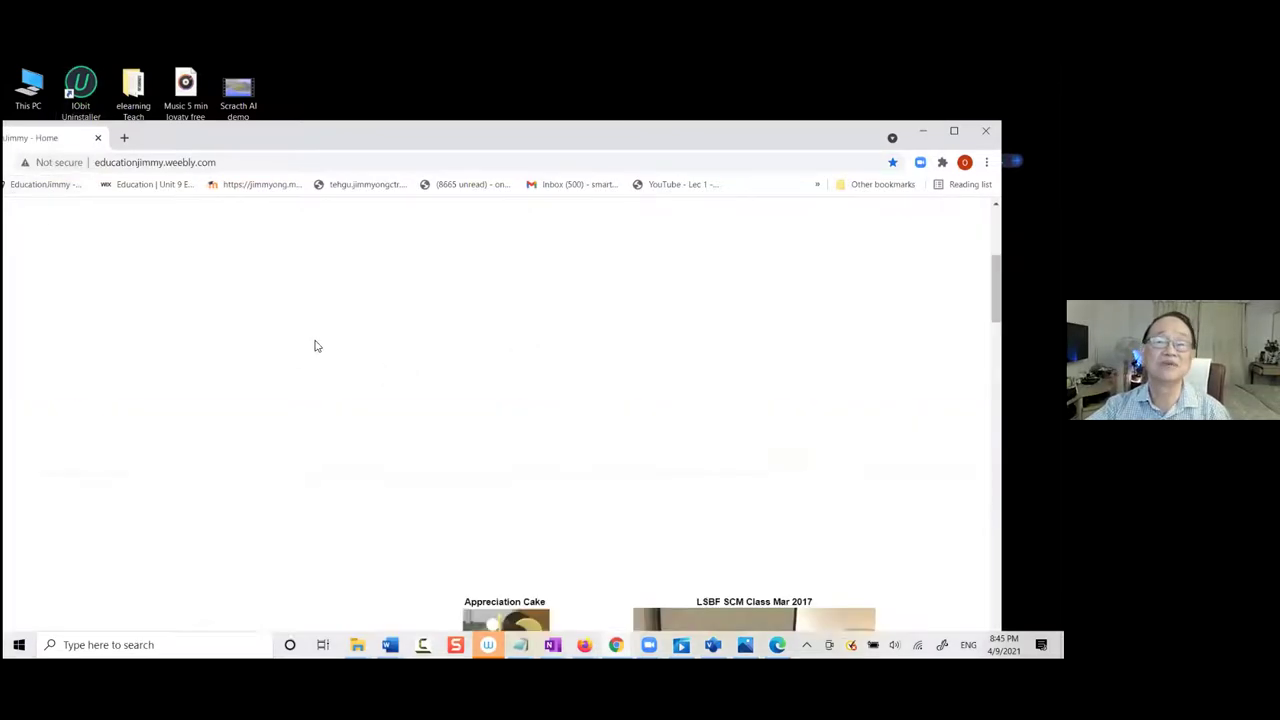
scroll(263, 341, up, 3)
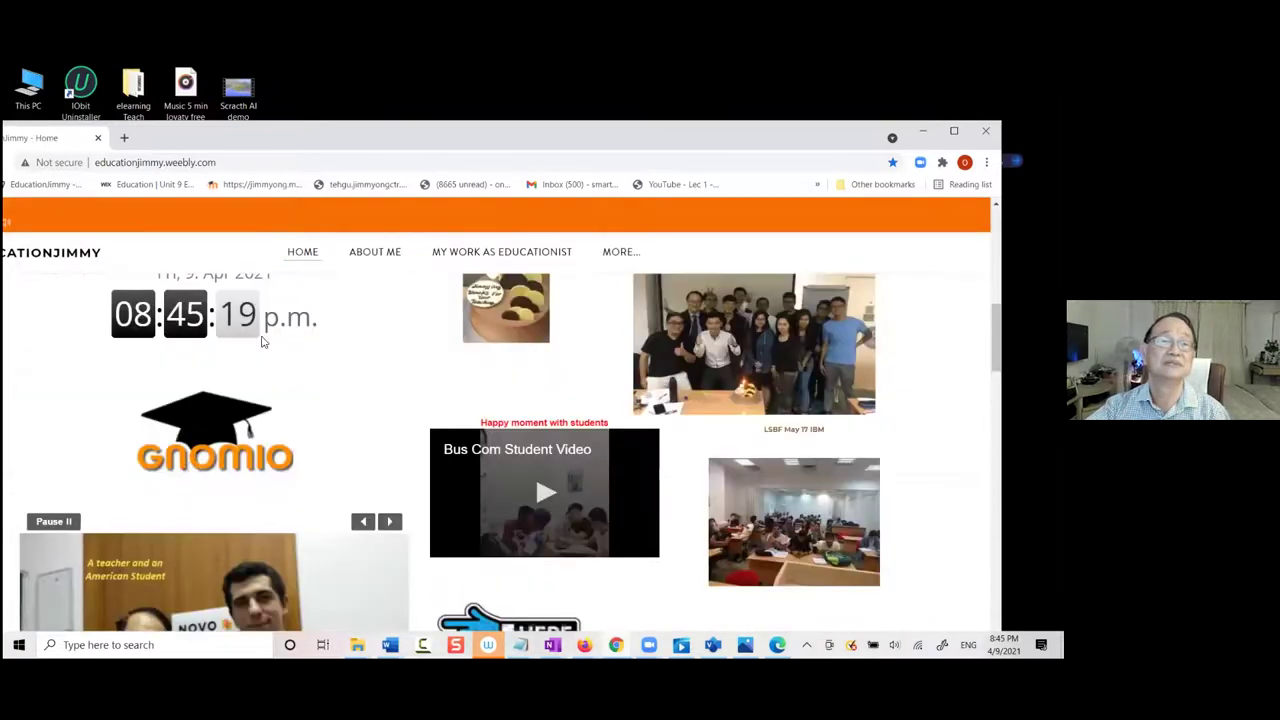
click(210, 428)
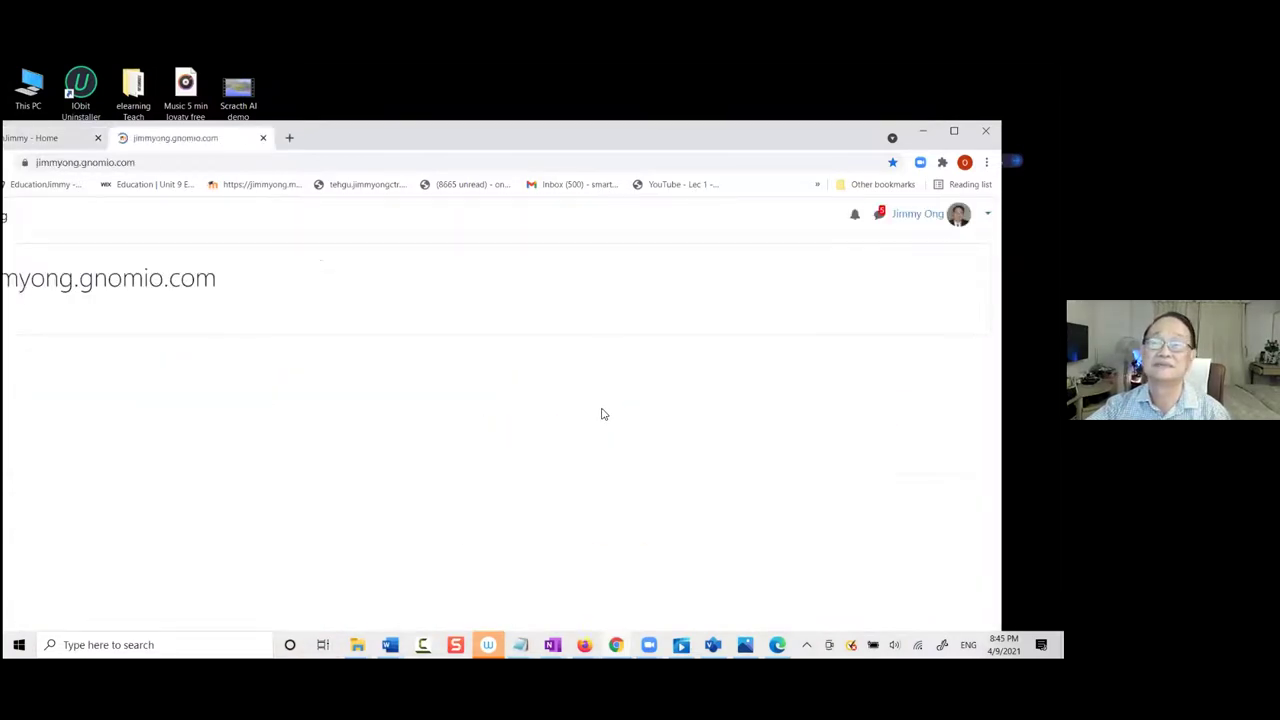
Find "E learning & e socialising 2021" among the available courses and open it
scroll(601, 413, down, 15)
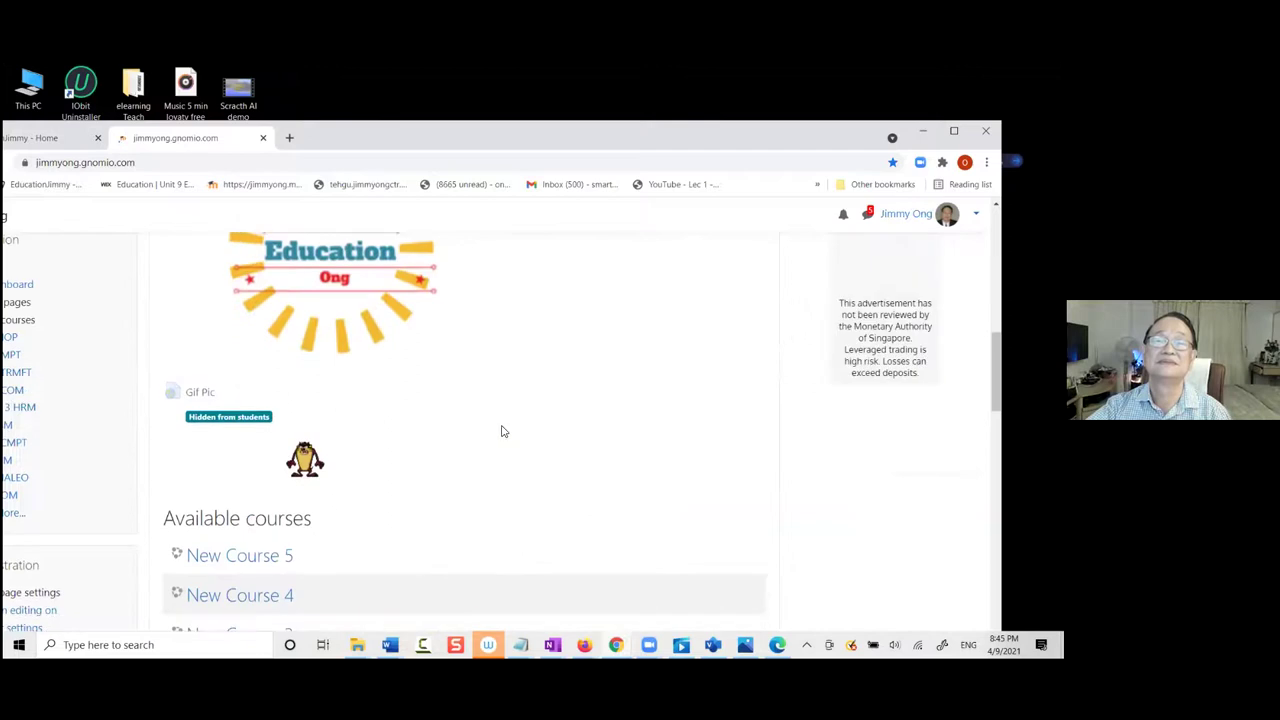
scroll(407, 432, up, 1)
scroll(410, 432, down, 3)
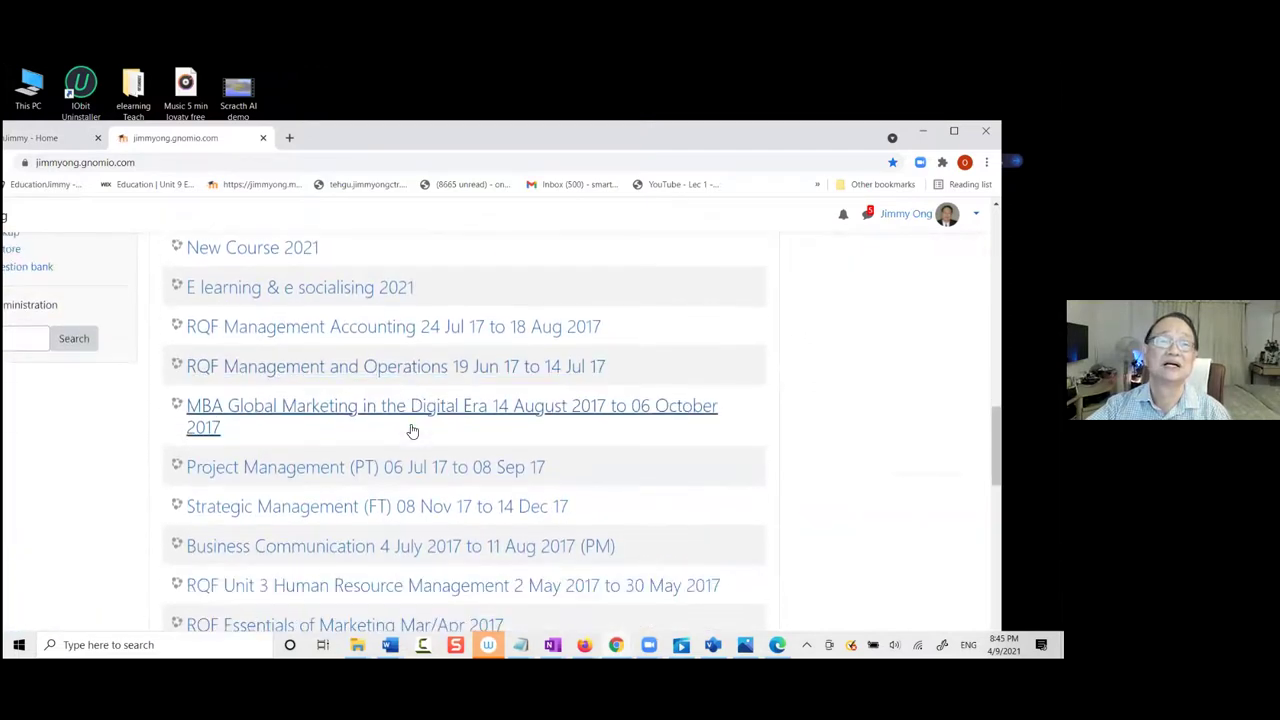
scroll(415, 428, up, 5)
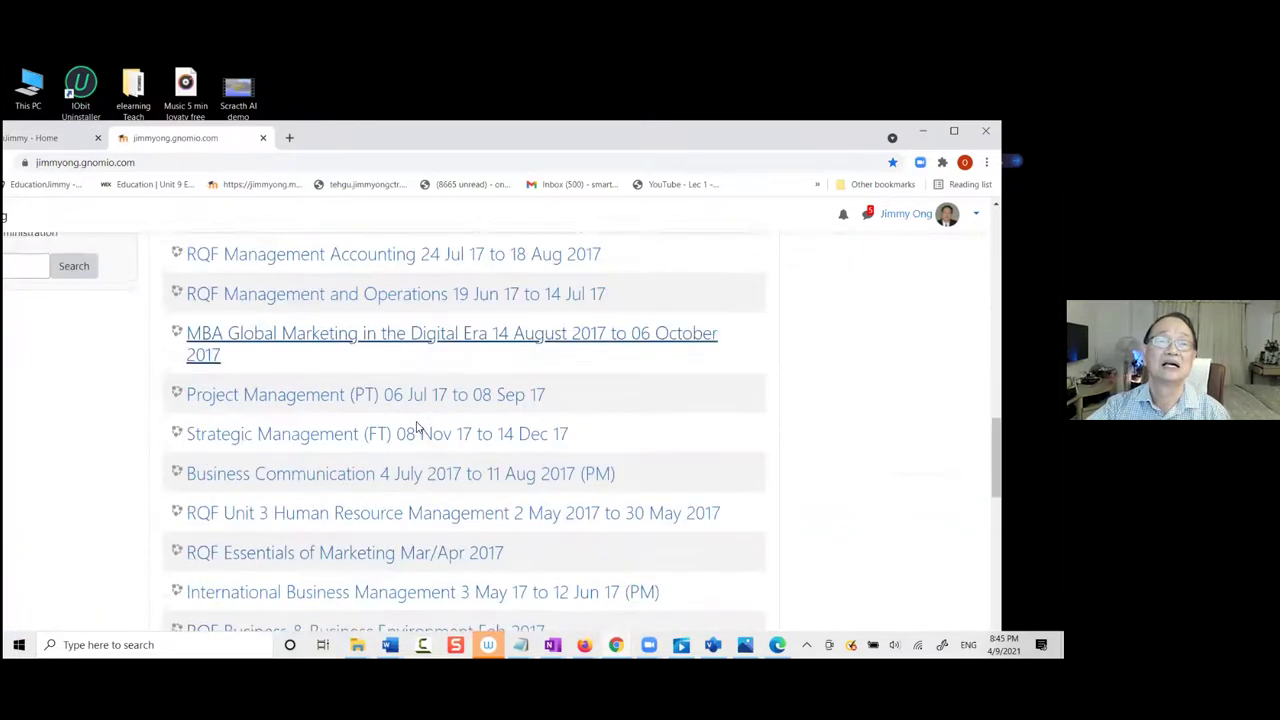
scroll(420, 426, down, 2)
scroll(418, 424, up, 2)
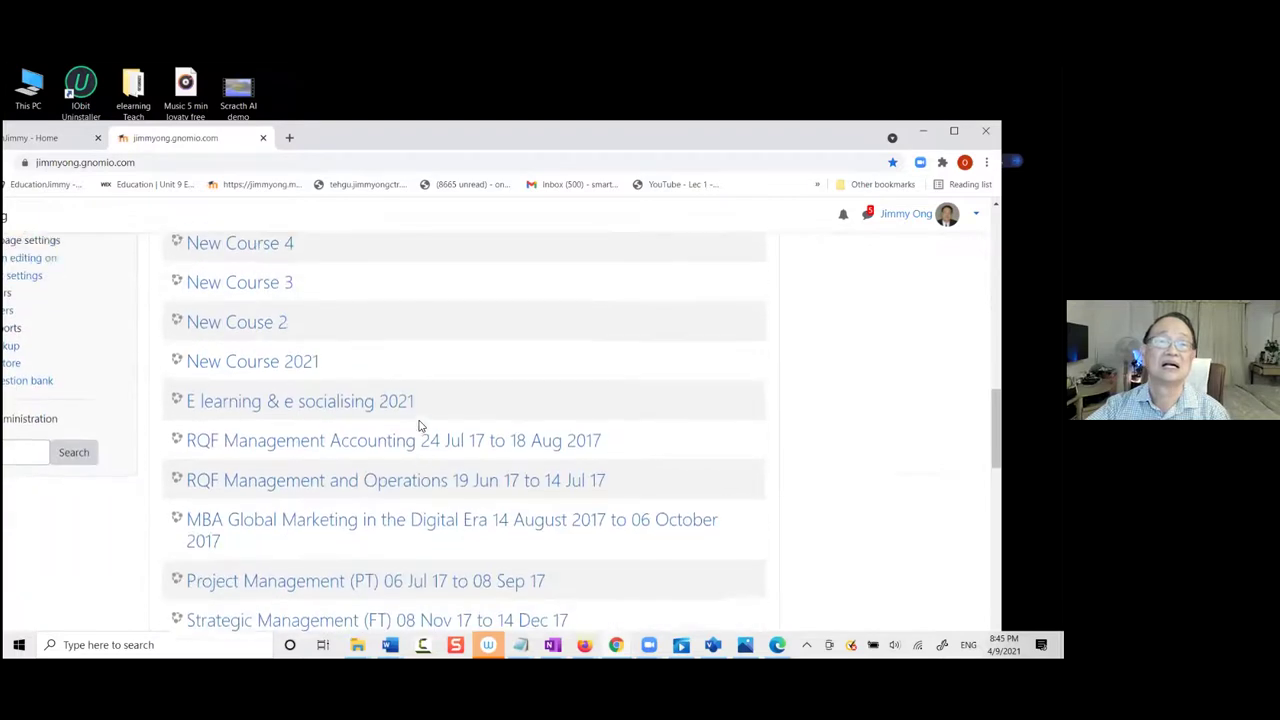
scroll(418, 424, down, 1)
click(340, 427)
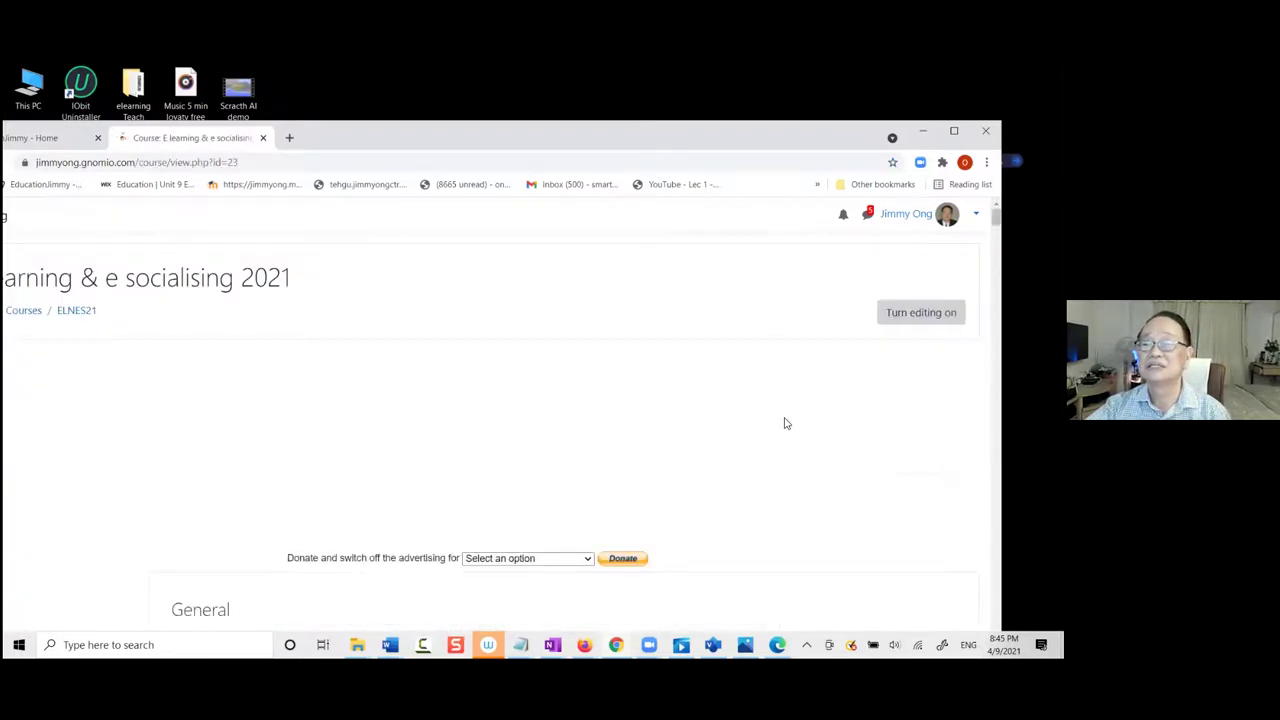
Open the LMS11 SCORM package in the General section and enter it in Normal mode
scroll(760, 422, down, 10)
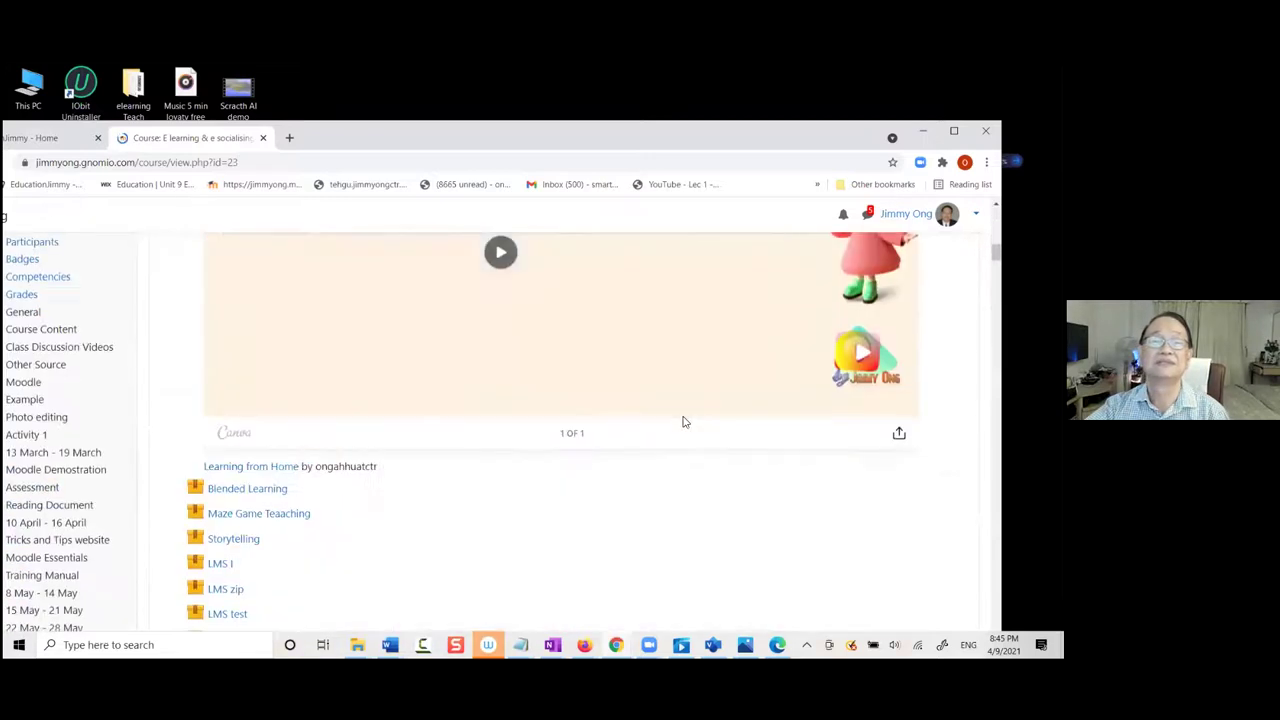
scroll(680, 428, down, 2)
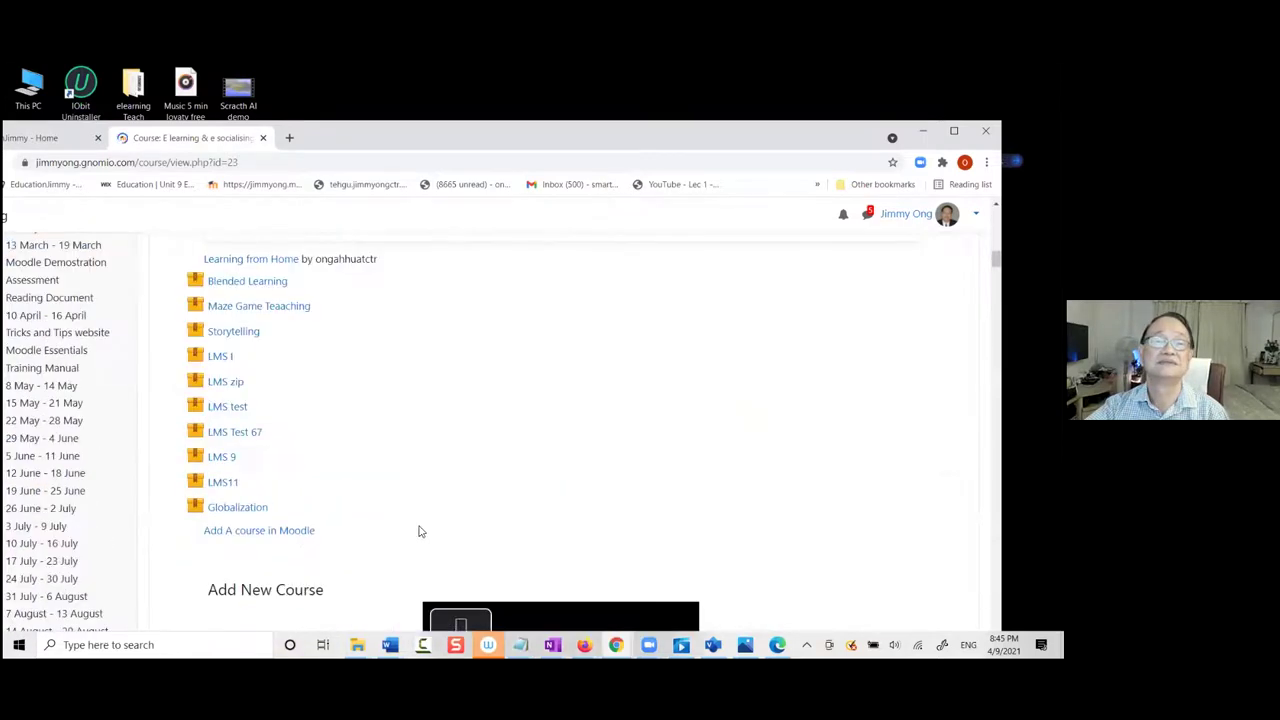
click(222, 483)
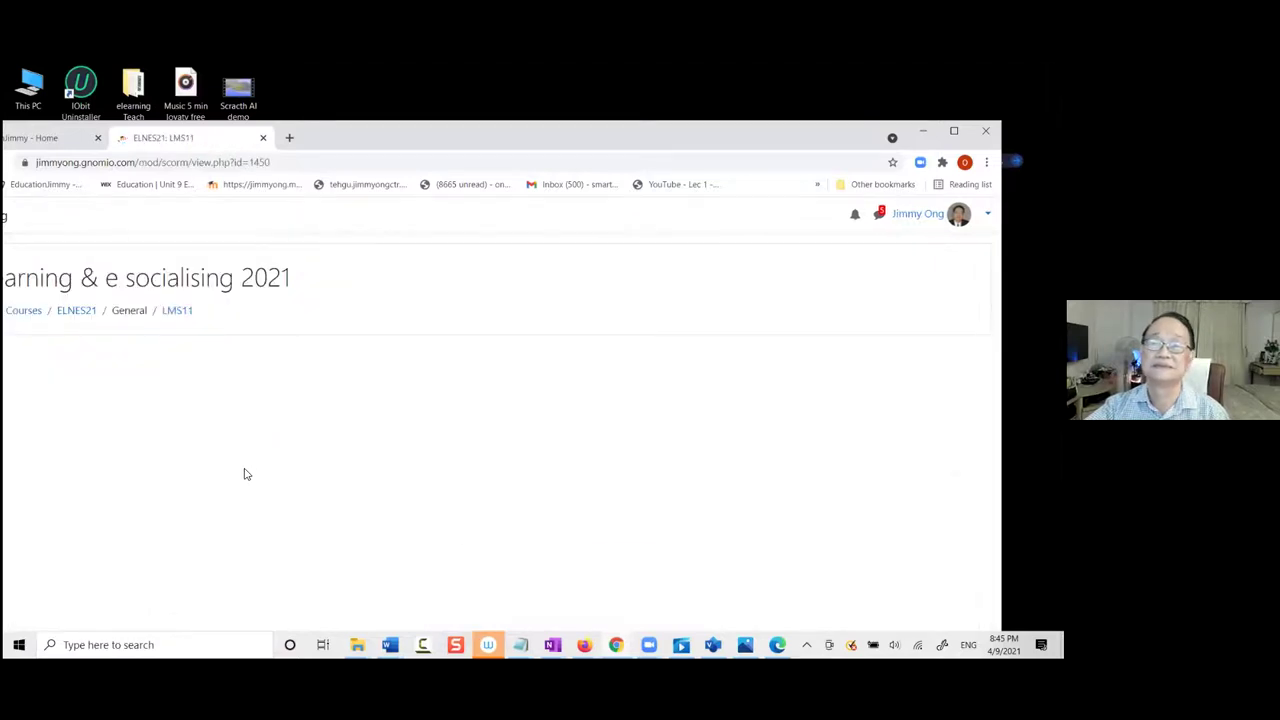
scroll(569, 423, down, 5)
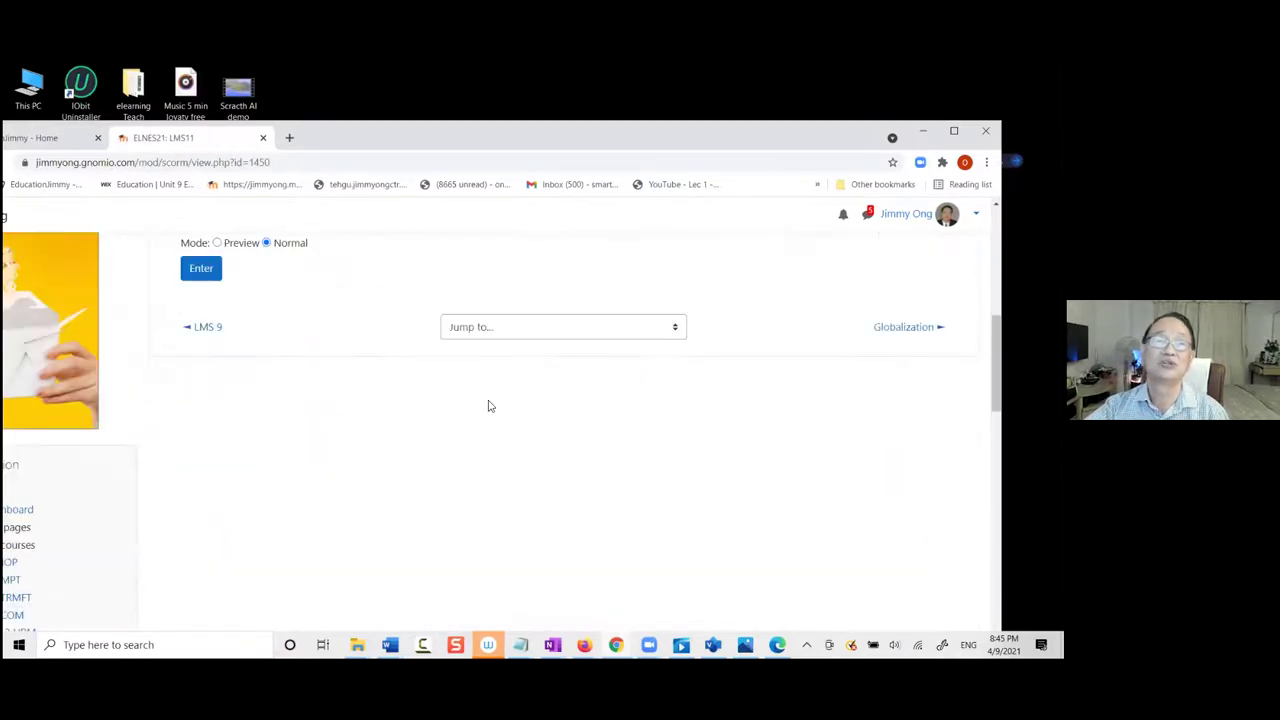
scroll(300, 380, up, 1)
click(201, 407)
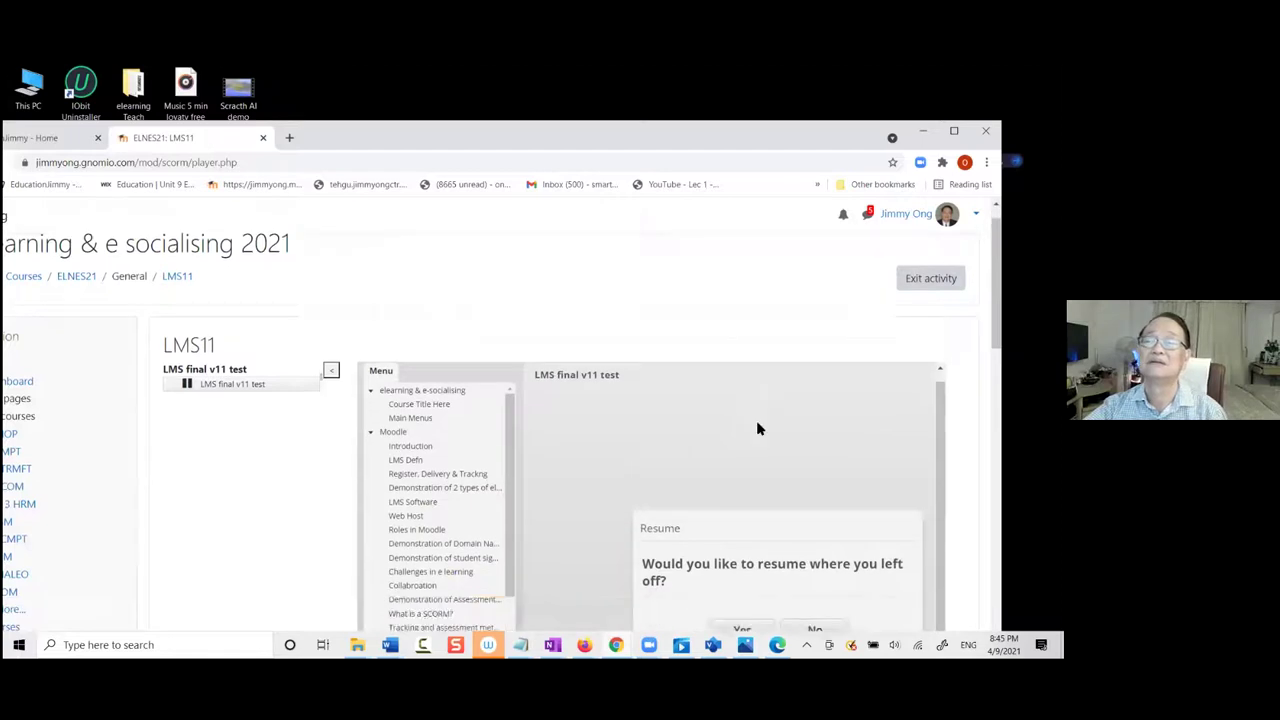
Collapse the LMS11 content outline beside the player and decline to resume where the previous attempt left off
scroll(757, 428, down, 3)
scroll(559, 407, up, 2)
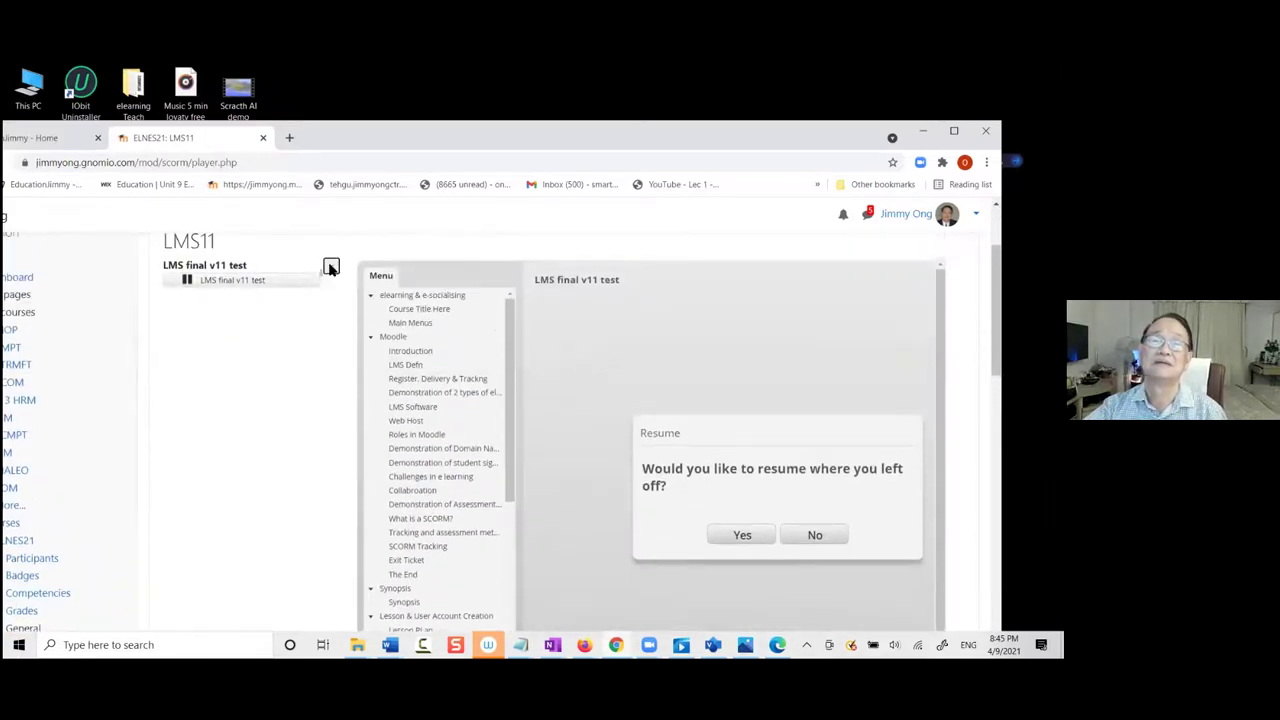
click(331, 268)
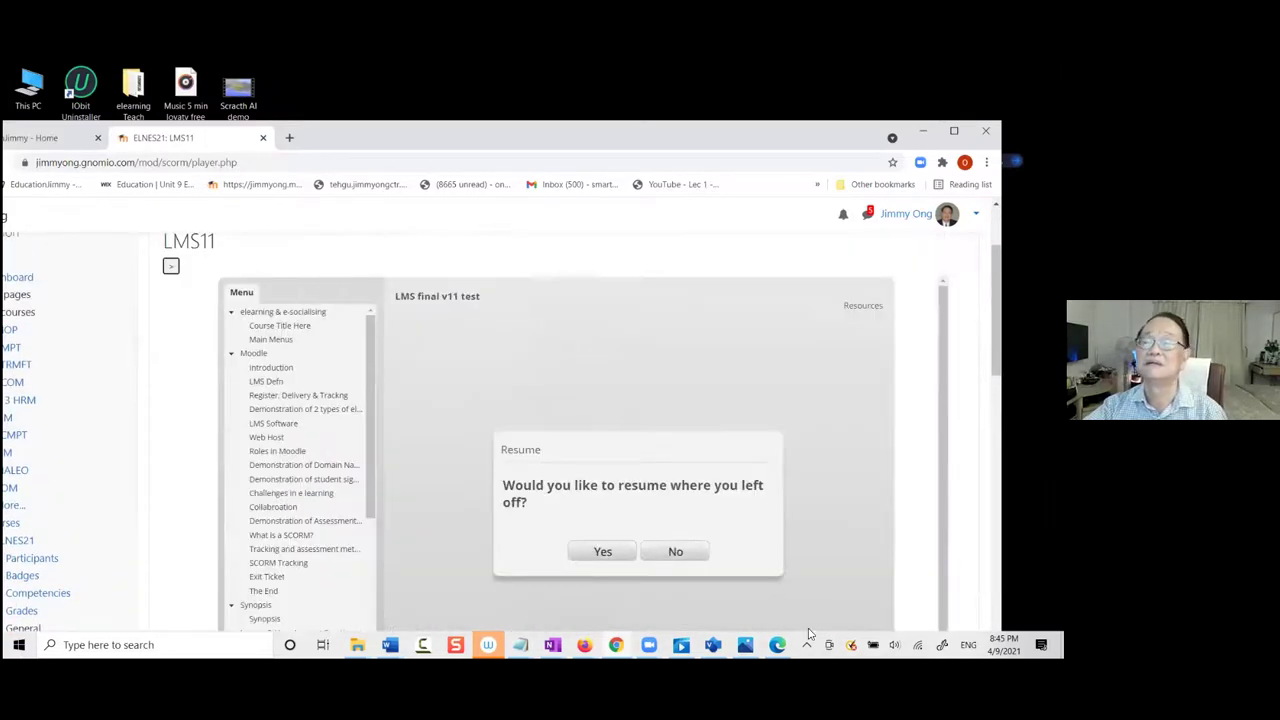
click(677, 553)
Advance past the course introduction slide and open Interactive Engagement from the Main Menus slide
scroll(781, 451, down, 2)
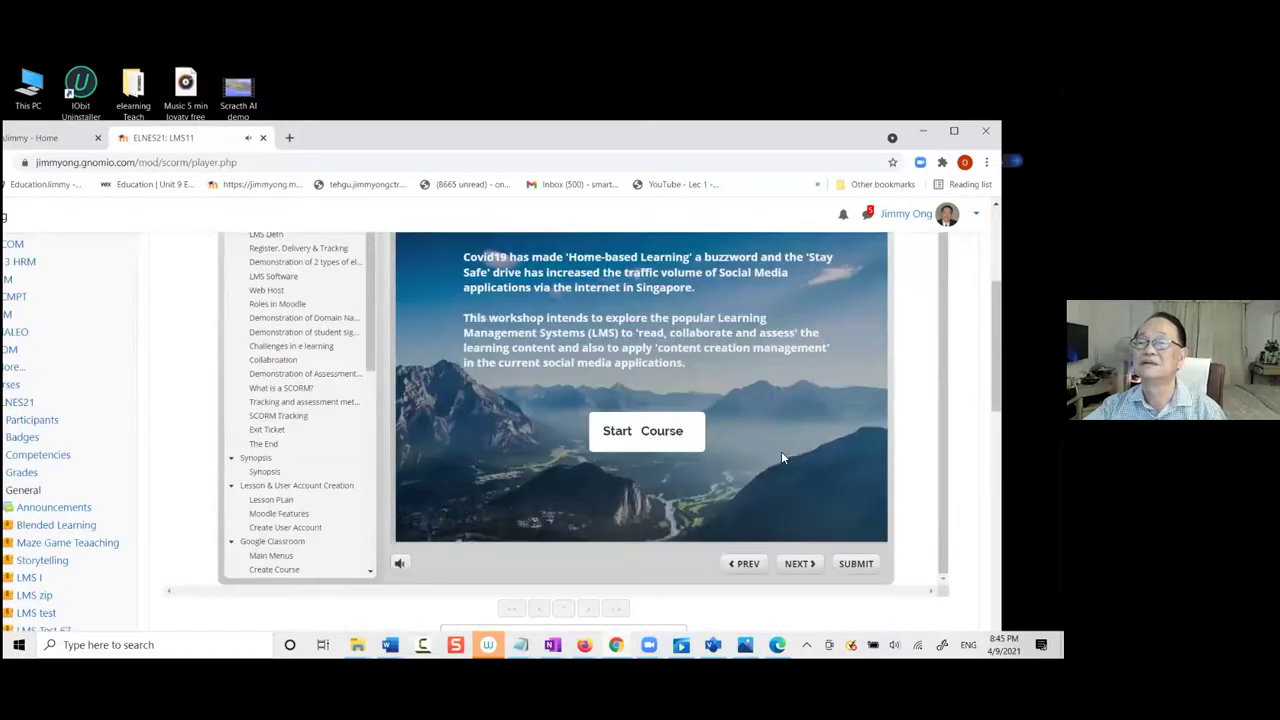
scroll(781, 451, up, 1)
scroll(840, 568, down, 2)
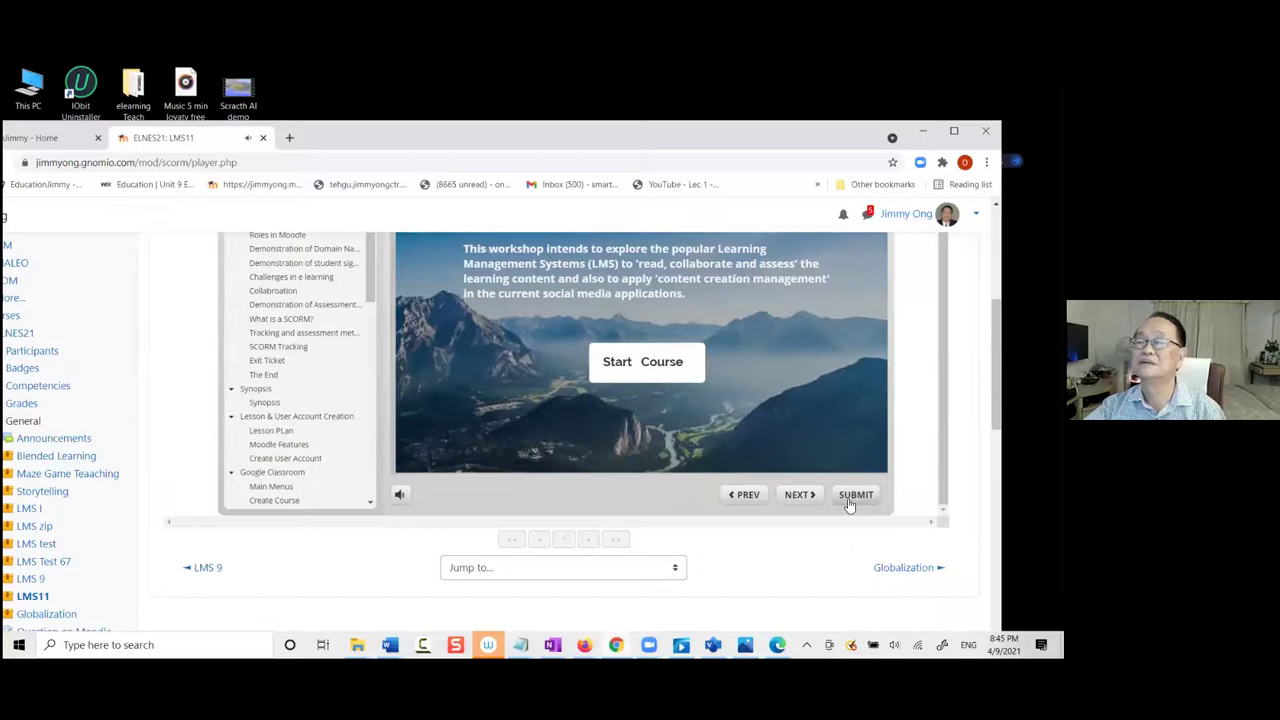
click(800, 495)
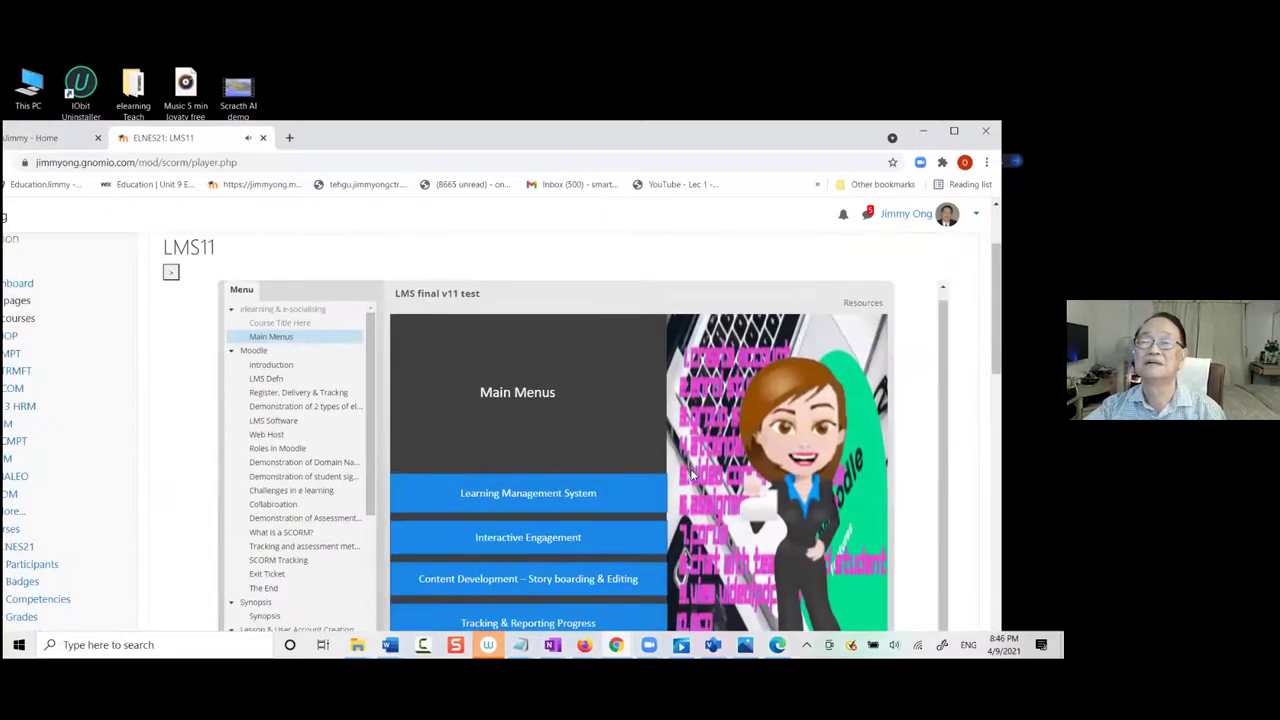
scroll(717, 458, down, 1)
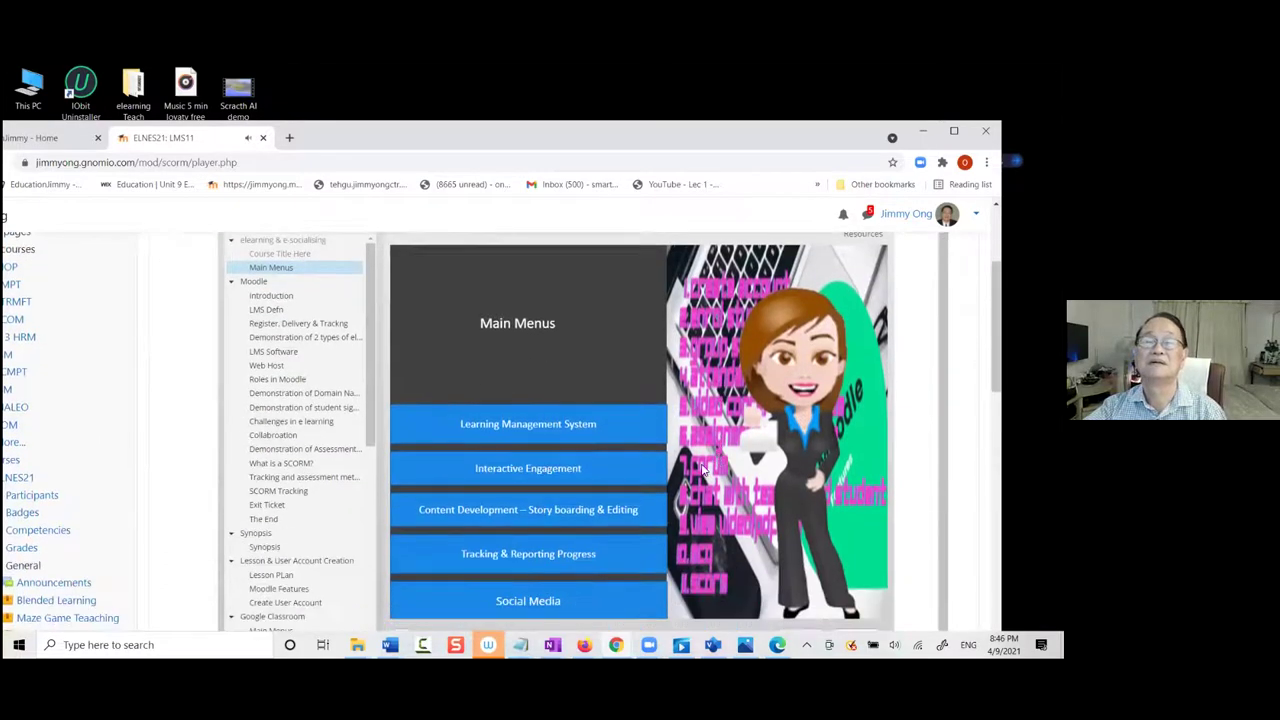
click(578, 472)
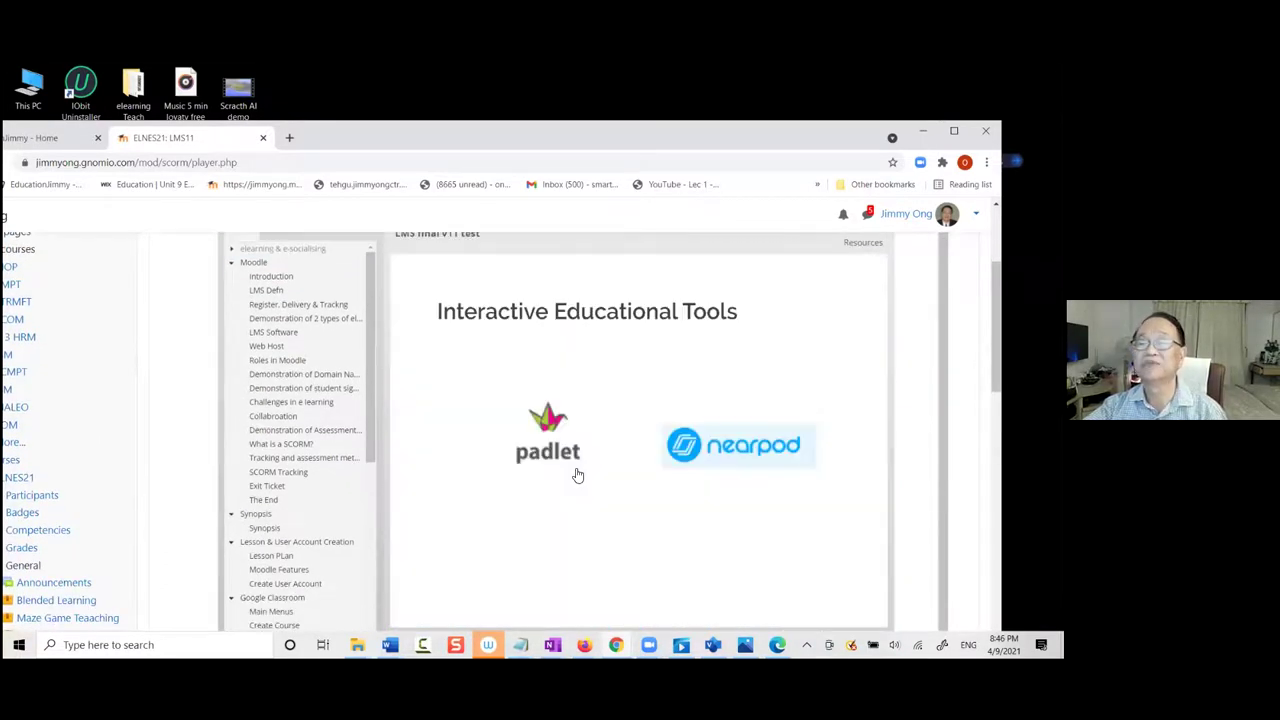
Open the Nearpod topic from the Interactive Educational Tools slide and view its introductory slide
click(714, 447)
scroll(718, 448, down, 1)
scroll(721, 452, down, 2)
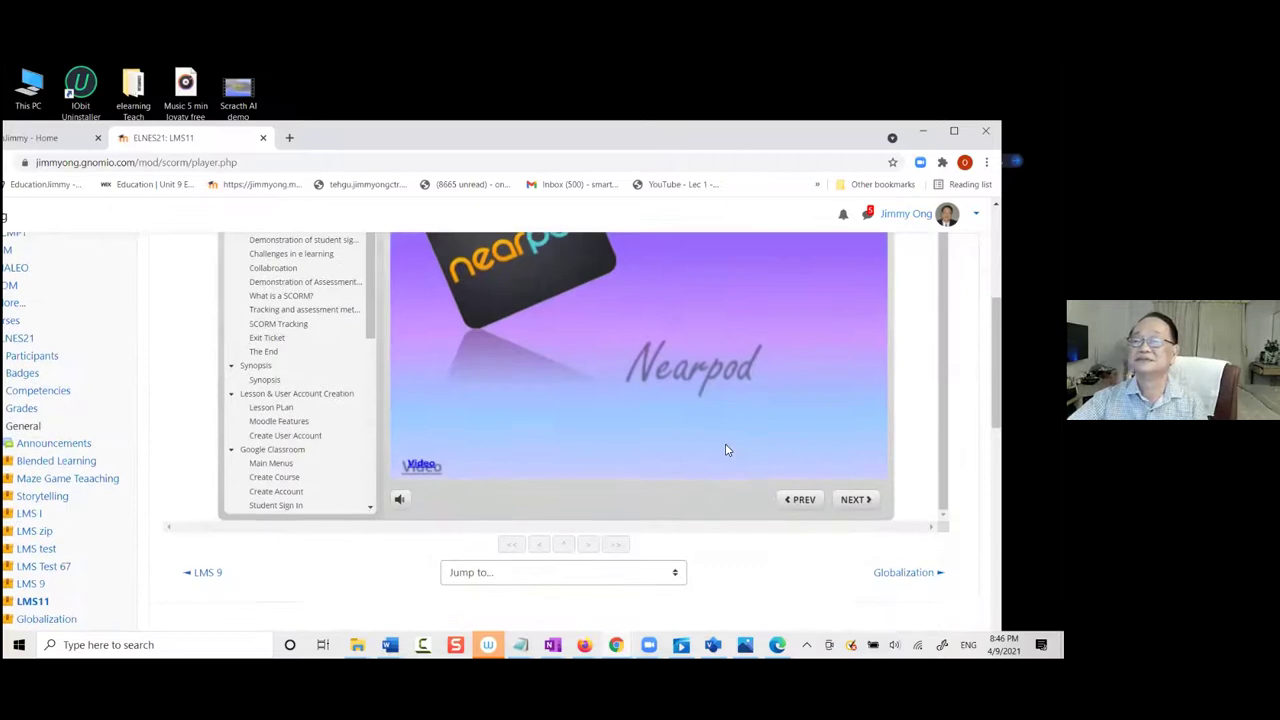
scroll(762, 450, up, 1)
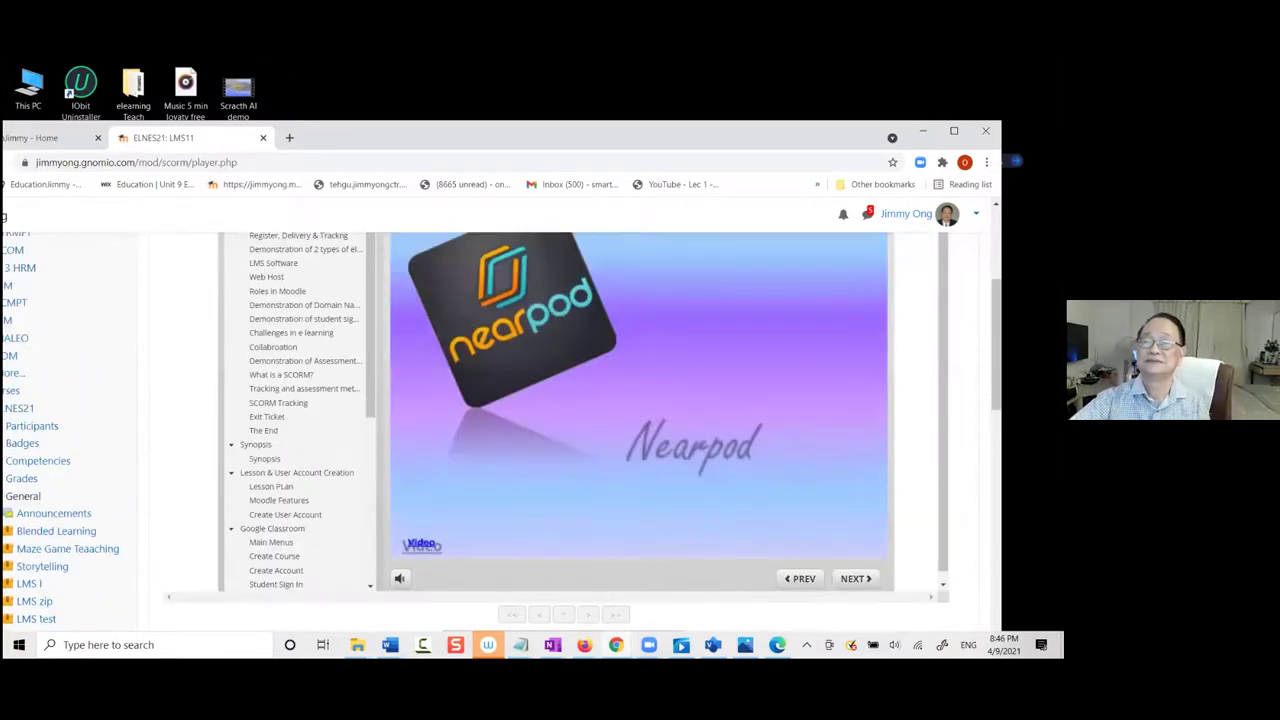
scroll(640, 430, up, 2)
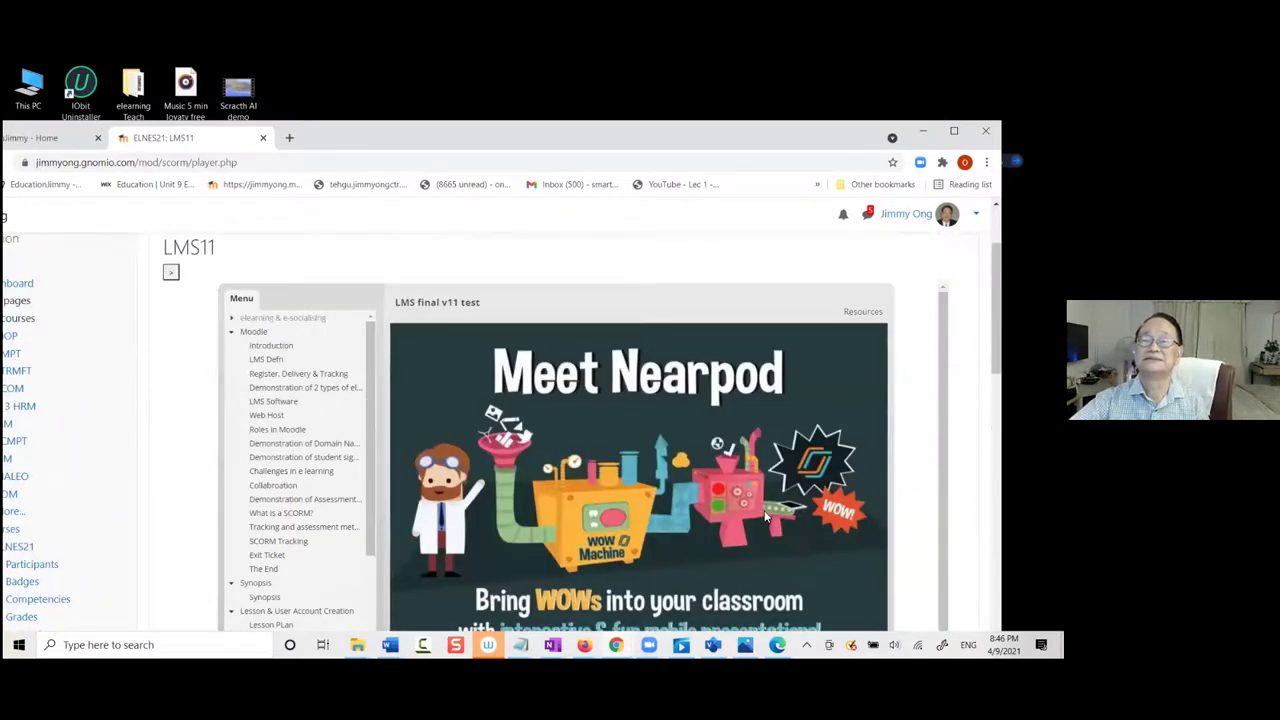
scroll(770, 510, down, 2)
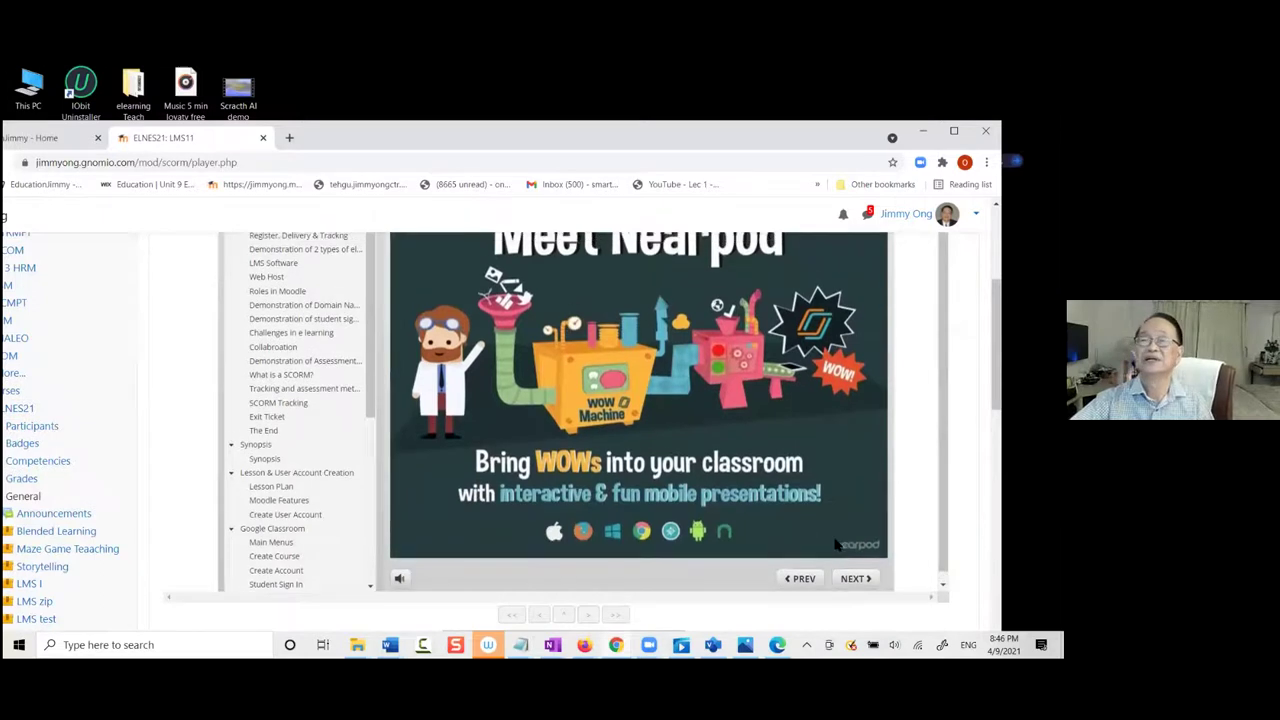
Advance from the Meet Nearpod slide to the four-stage create, share, interact and assess slide and view it
scroll(837, 530, up, 2)
scroll(838, 535, down, 3)
scroll(838, 537, up, 1)
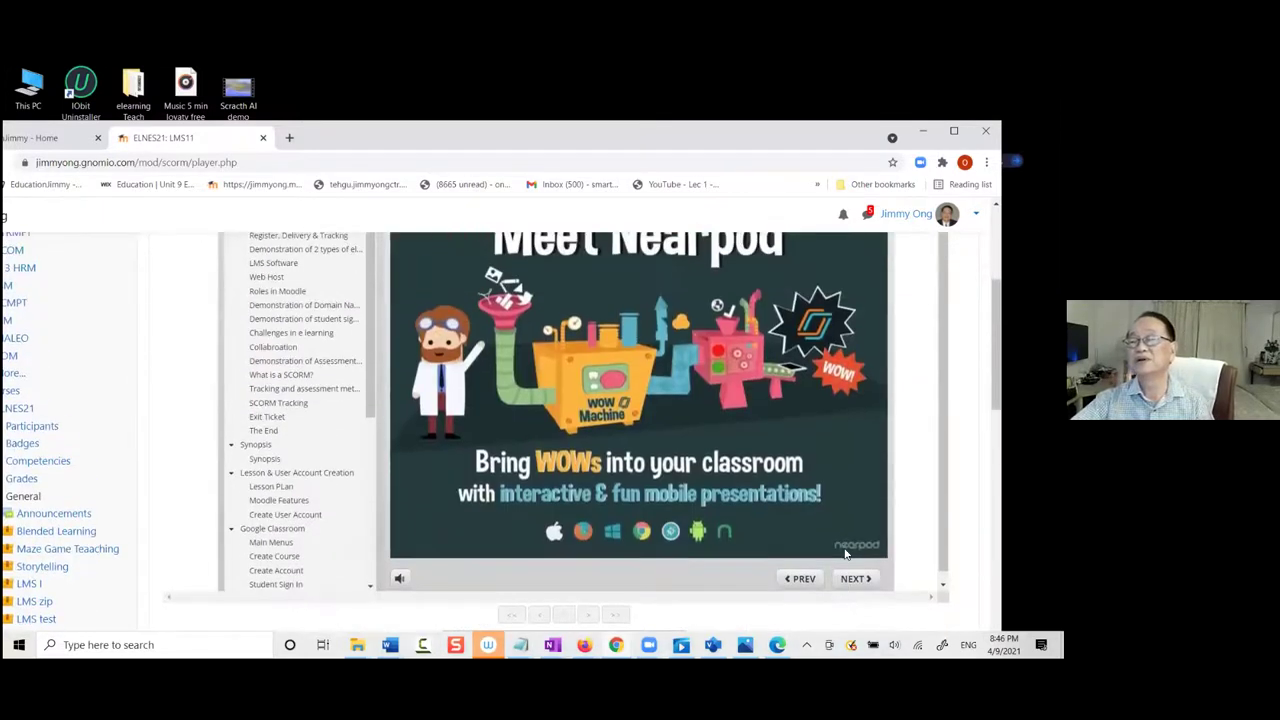
click(852, 580)
scroll(853, 585, up, 2)
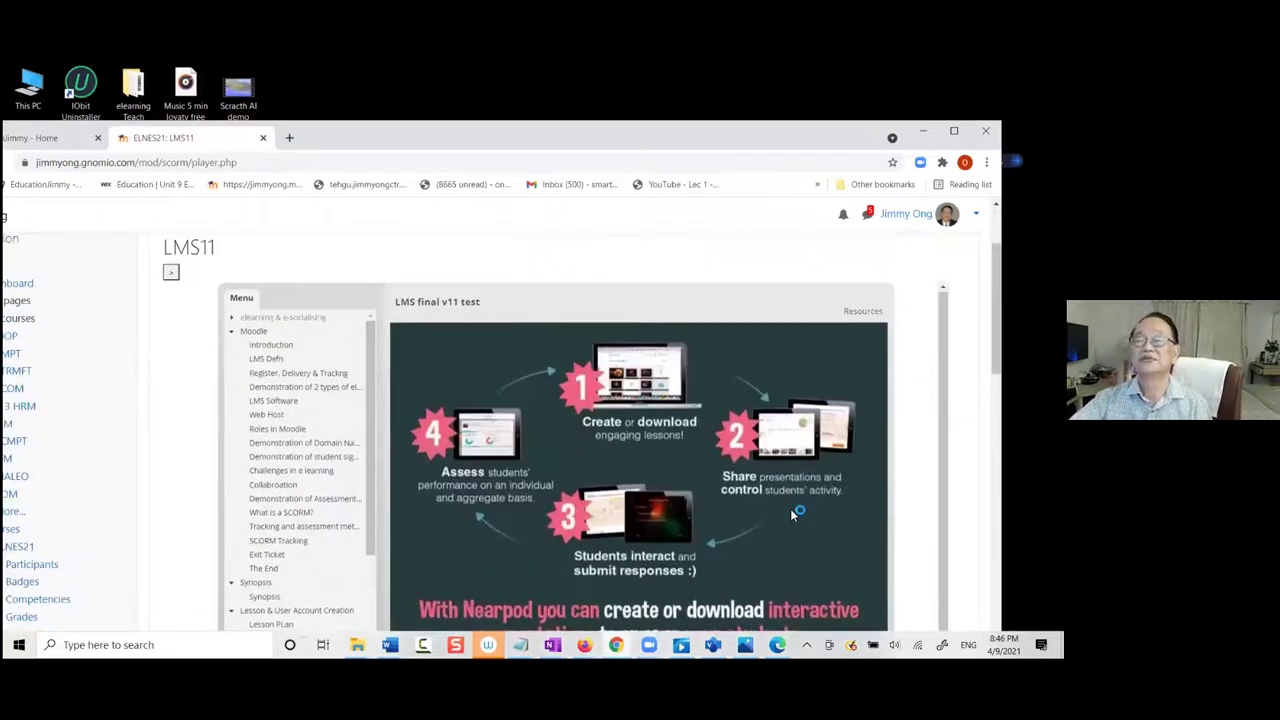
scroll(851, 600, down, 1)
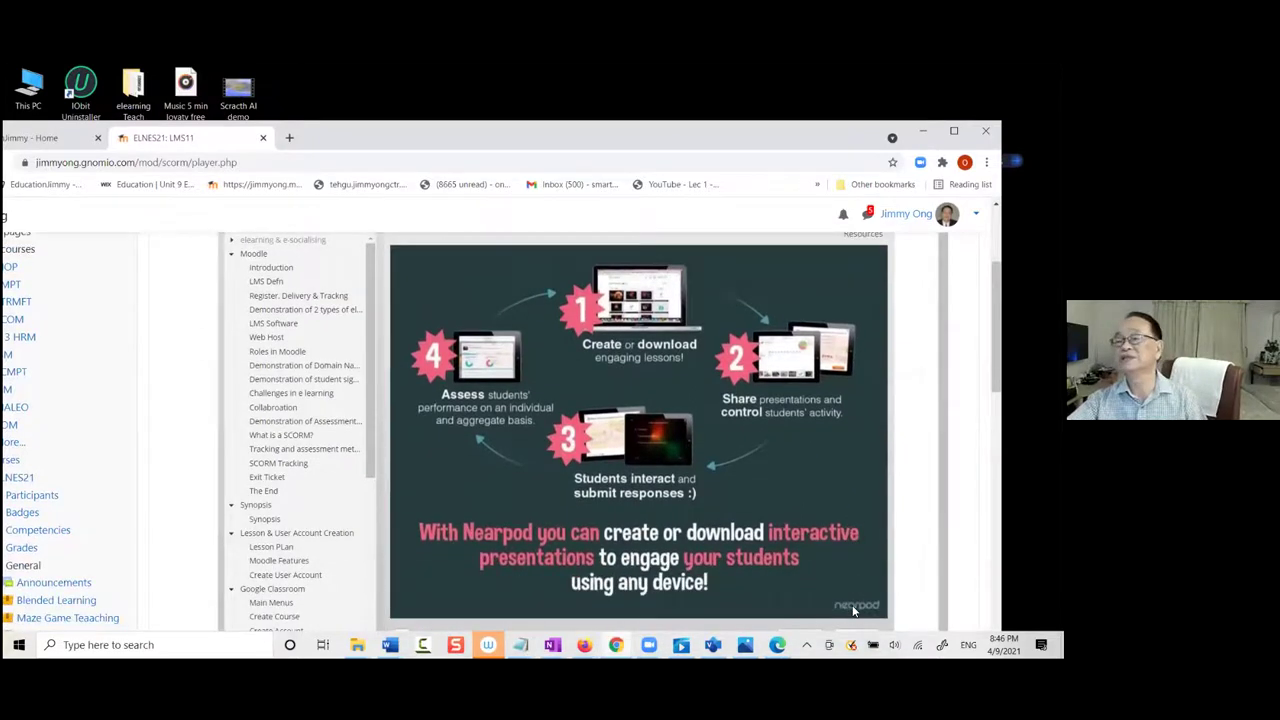
Advance through the ready-to-use lessons slide to the slide on creating new Nearpods
scroll(853, 612, down, 2)
click(853, 501)
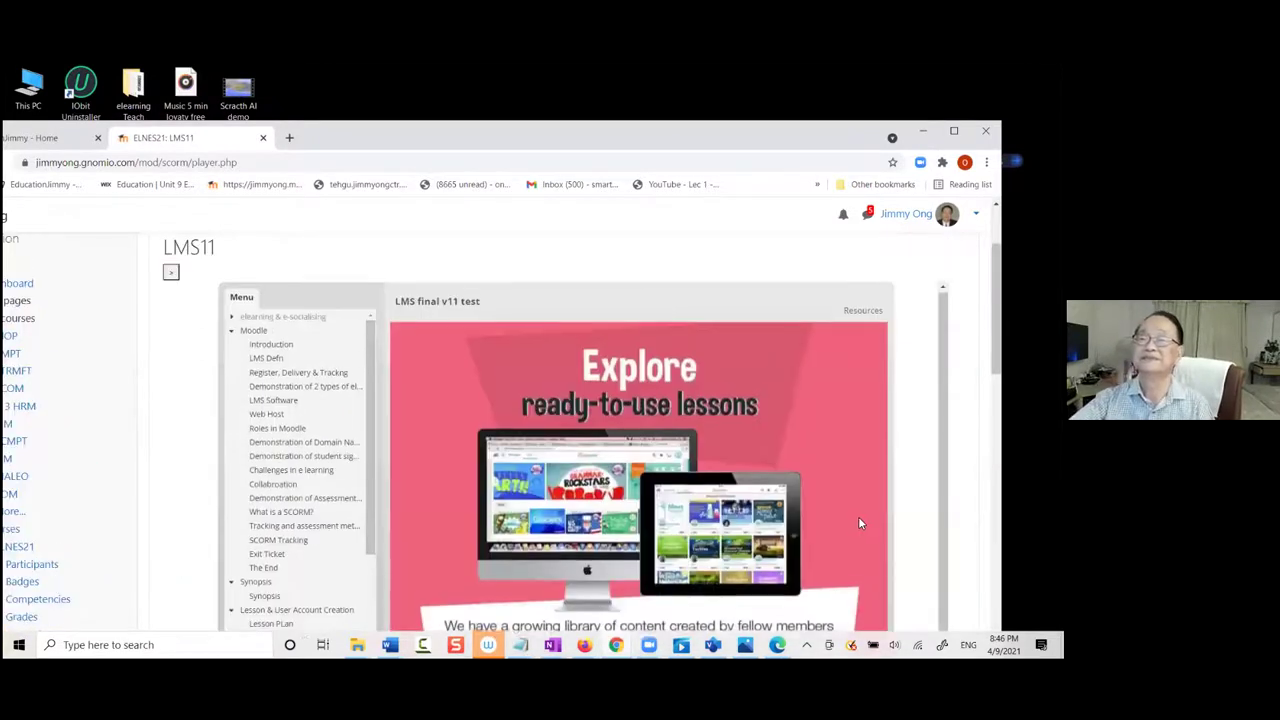
scroll(858, 516, down, 2)
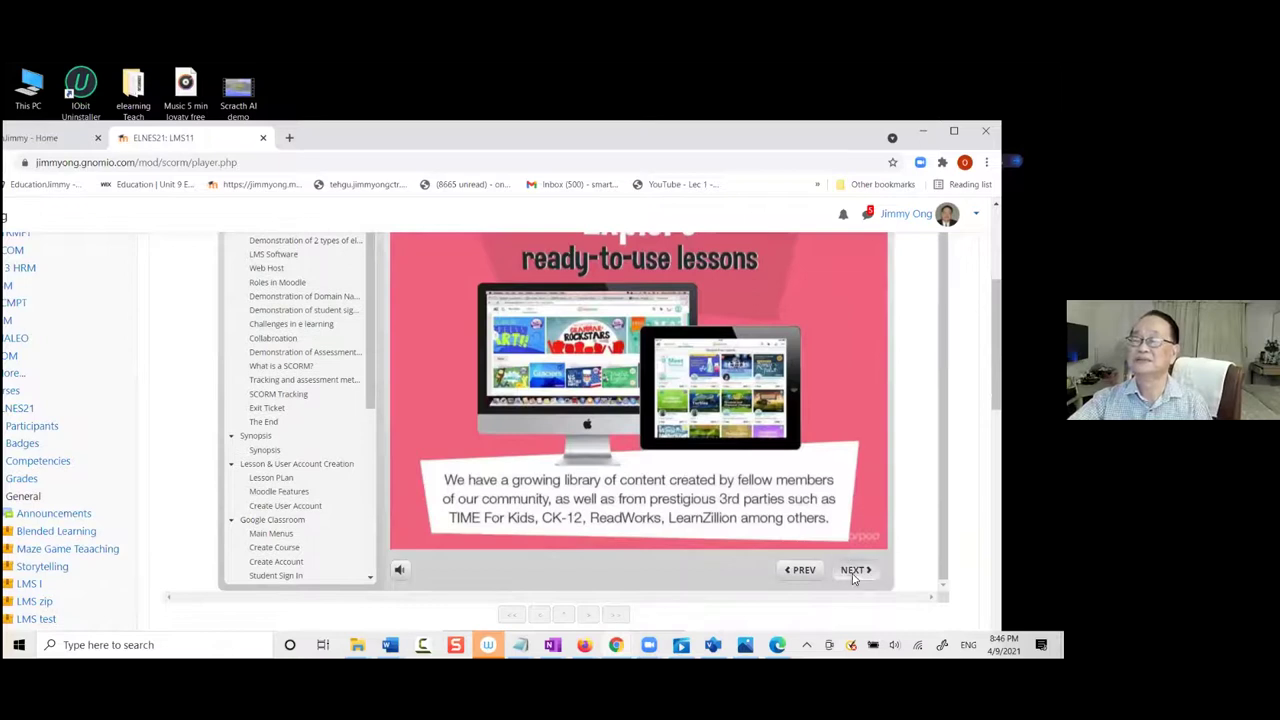
click(854, 576)
scroll(852, 560, down, 3)
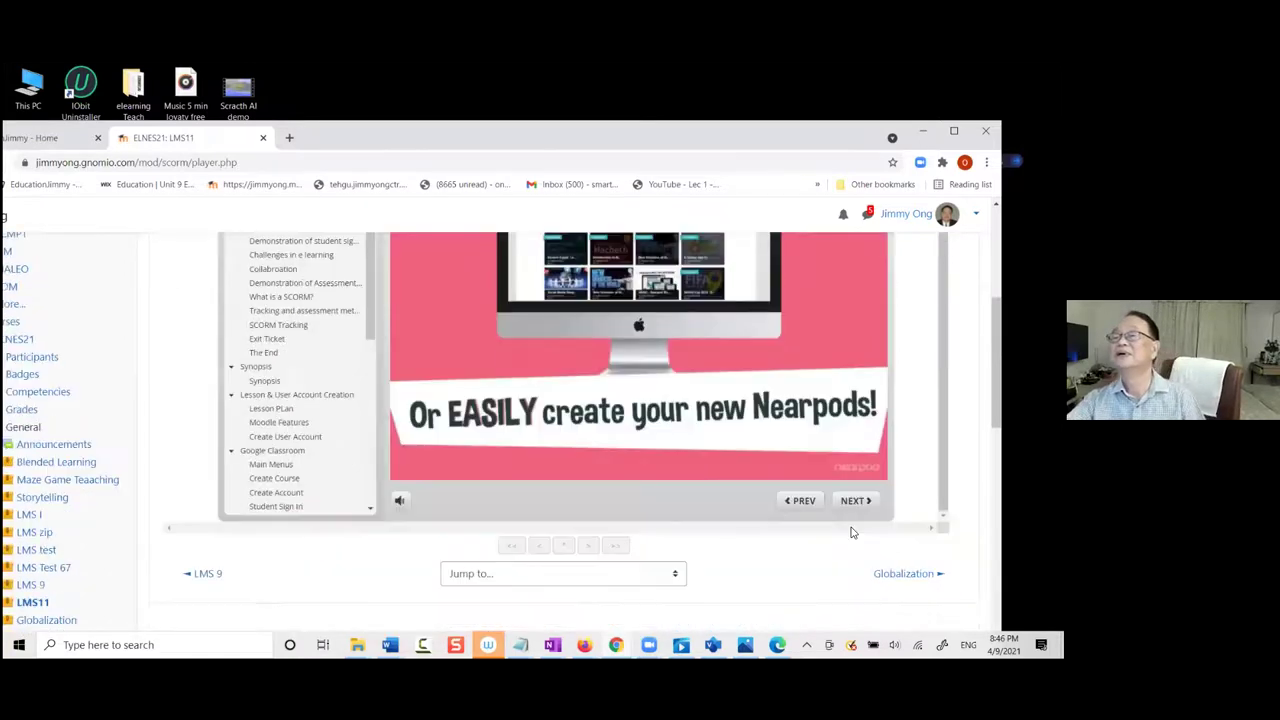
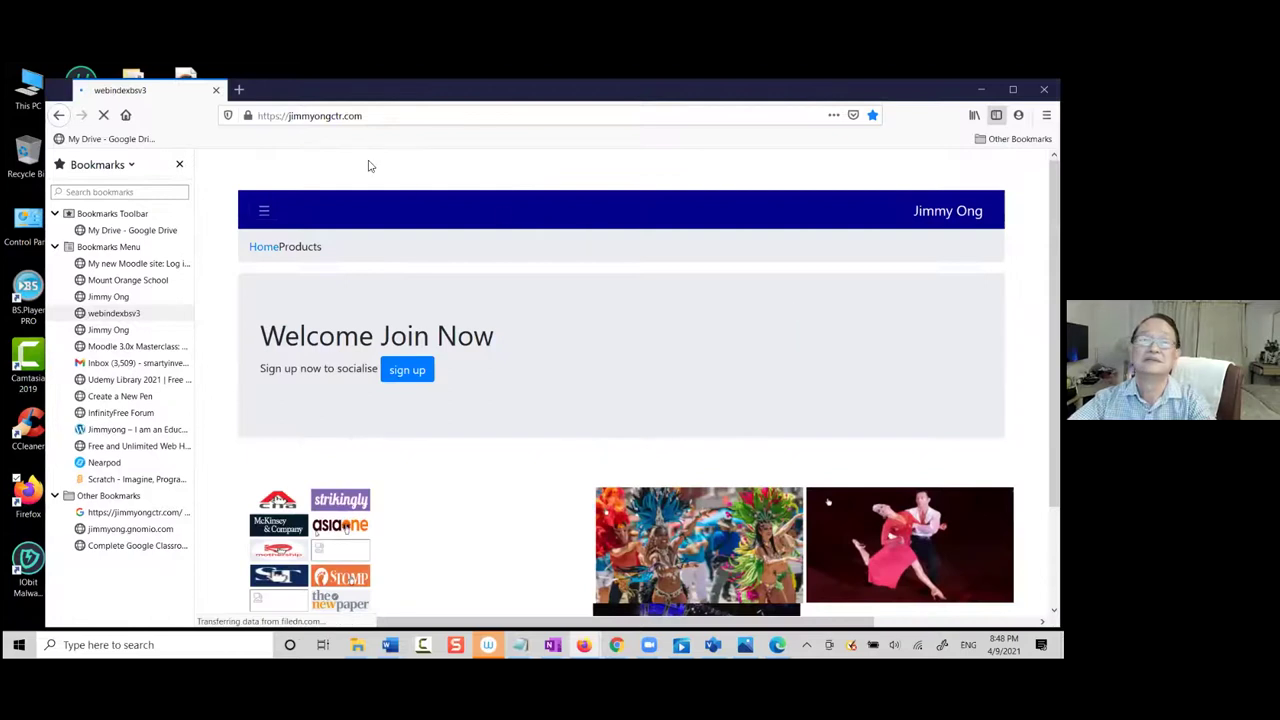
Expand the website's navigation and open the elearning and esocialising workshop board from the Services list
click(264, 210)
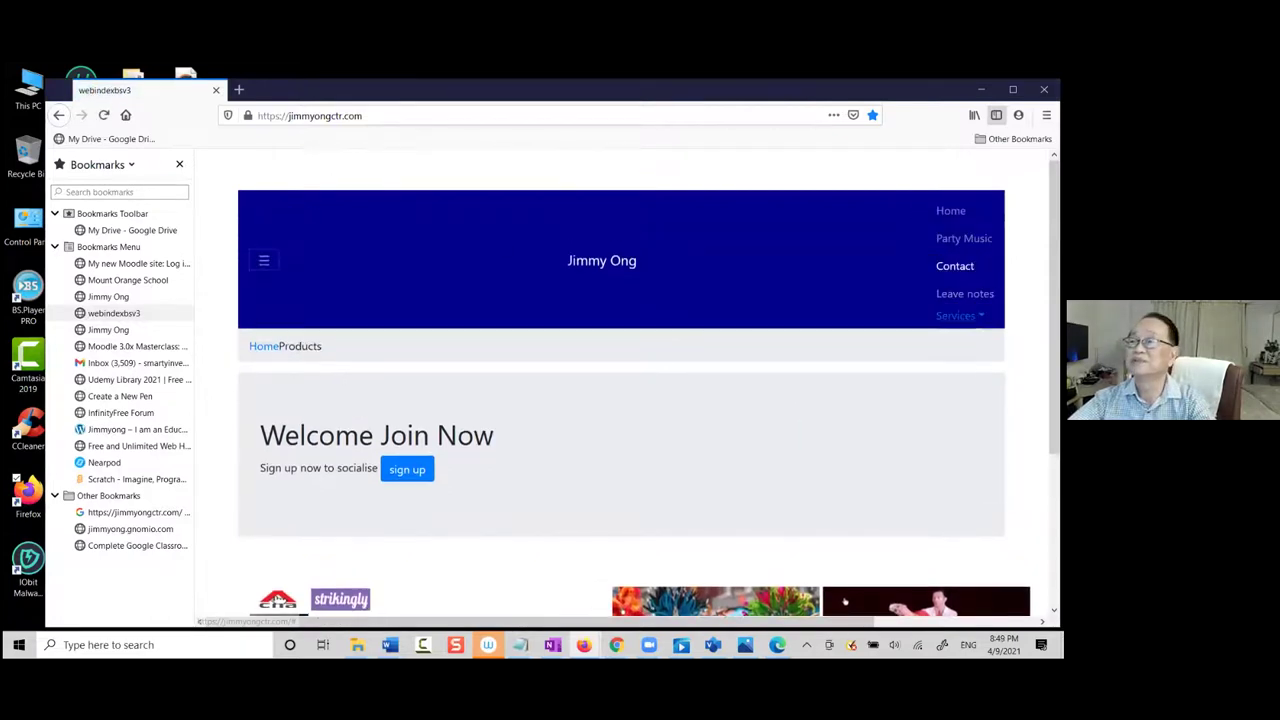
click(955, 315)
scroll(905, 486, down, 2)
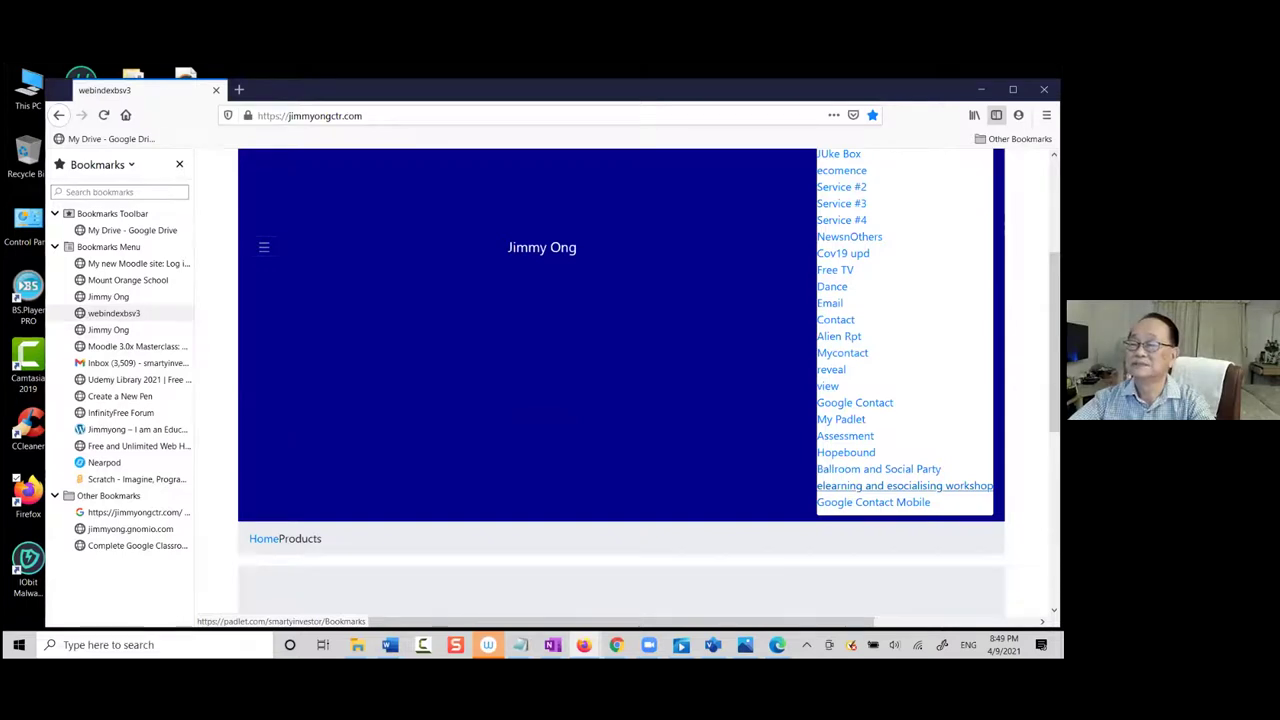
click(905, 486)
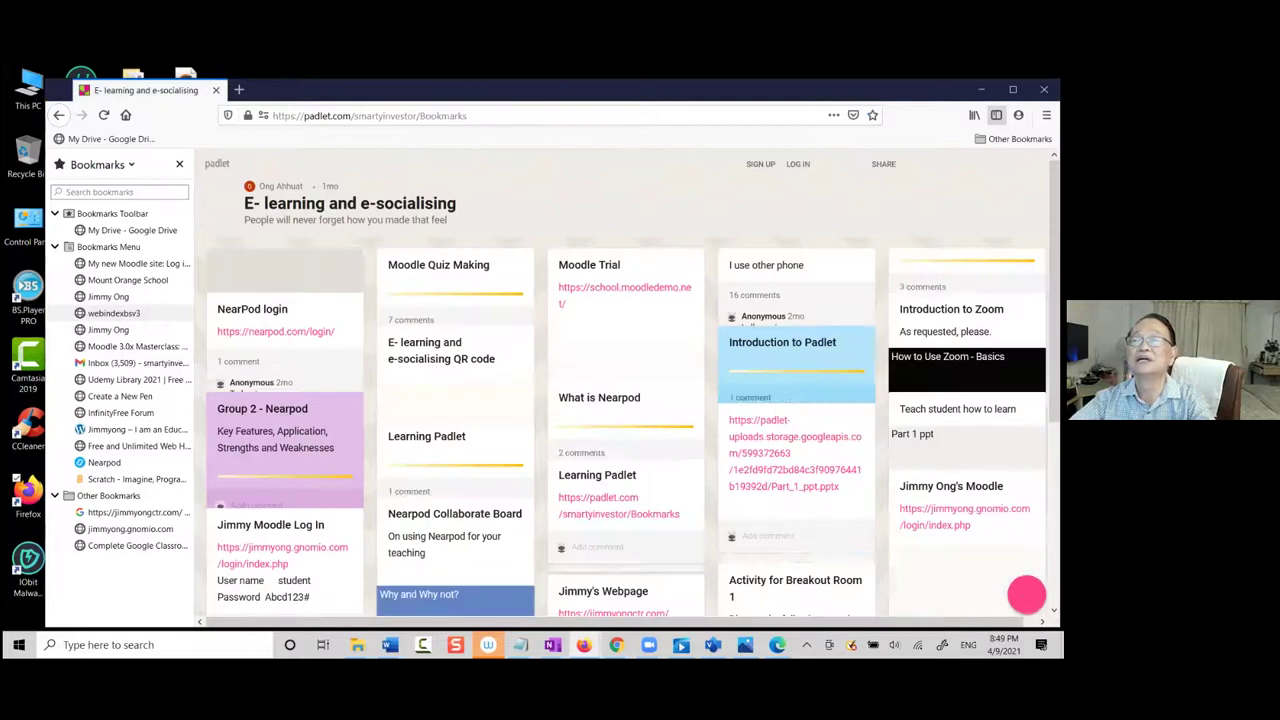
Look through the posts, QR codes, videos and comments on the E- learning and e-socialising Padlet board
scroll(786, 477, down, 5)
scroll(286, 448, down, 2)
scroll(260, 380, up, 2)
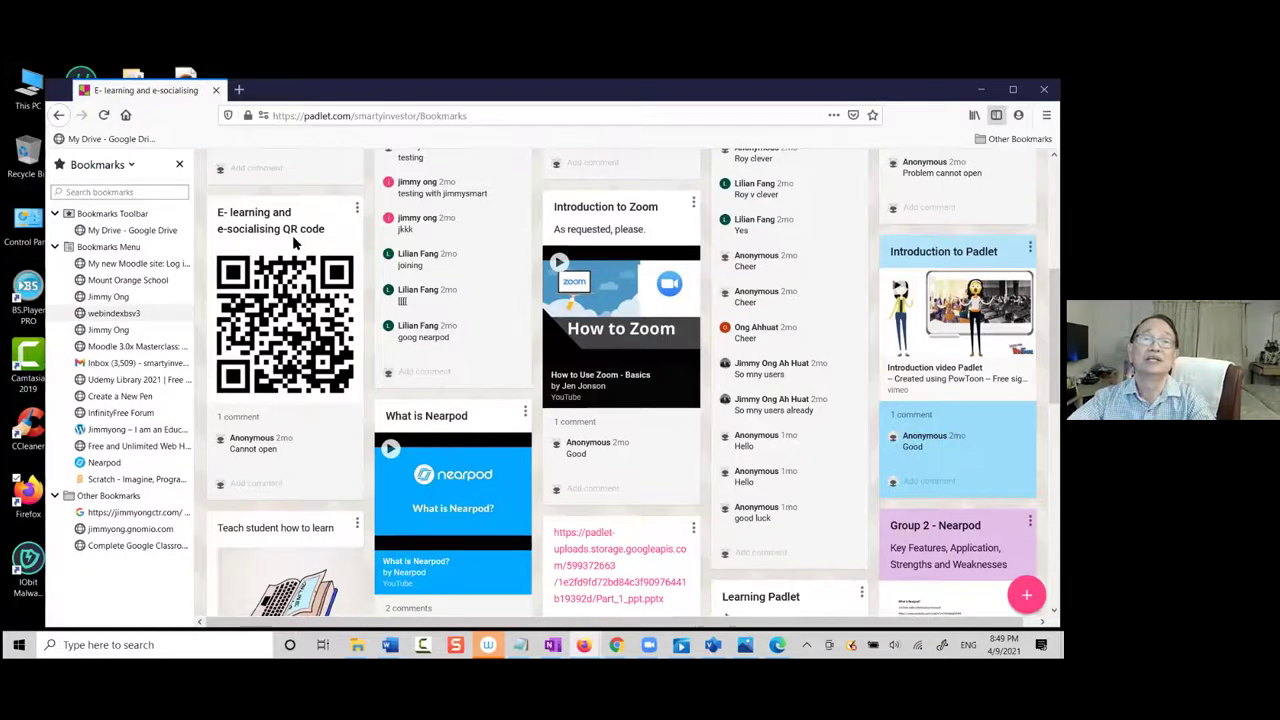
scroll(333, 325, down, 4)
scroll(728, 410, up, 3)
scroll(727, 553, down, 4)
scroll(726, 340, up, 4)
Enter "hello" in the comment field of the NearPod login post
scroll(727, 553, up, 5)
click(313, 382)
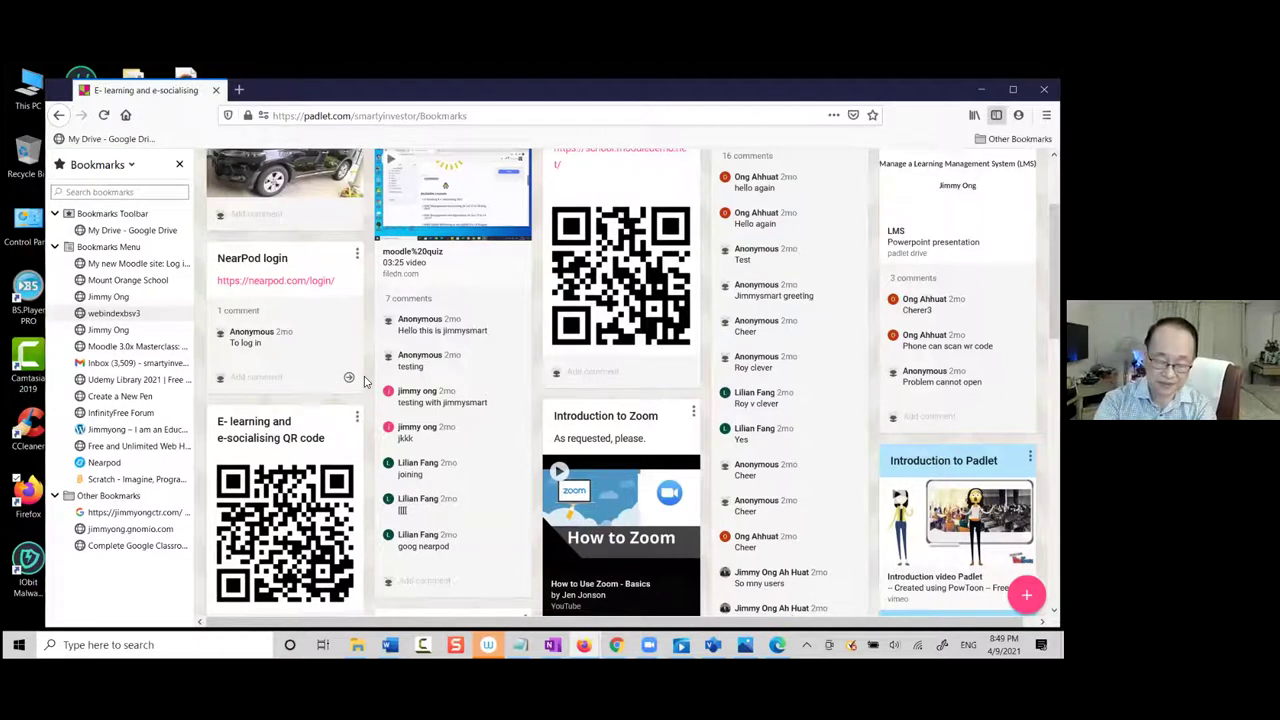
text(hello)
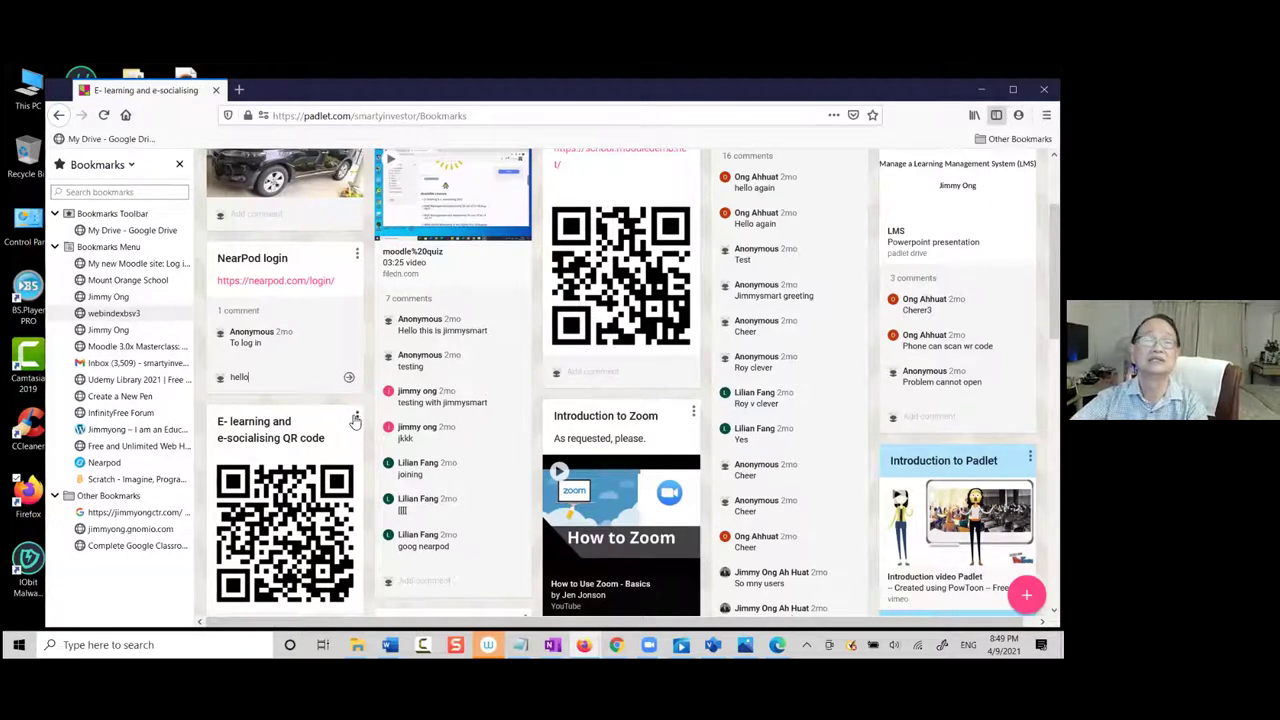
Review the board's Zoom, Padlet, Nearpod and Moodle posts along with their comments
scroll(355, 430, down, 3)
scroll(355, 430, up, 3)
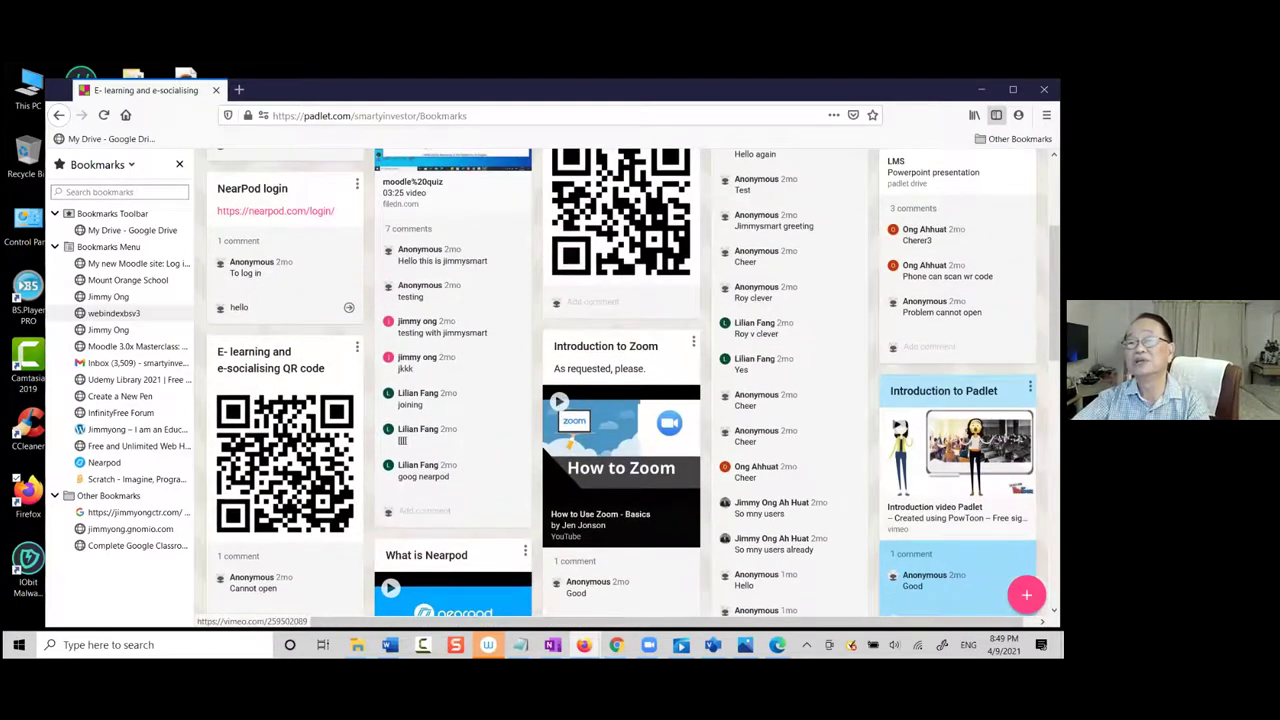
scroll(633, 381, up, 3)
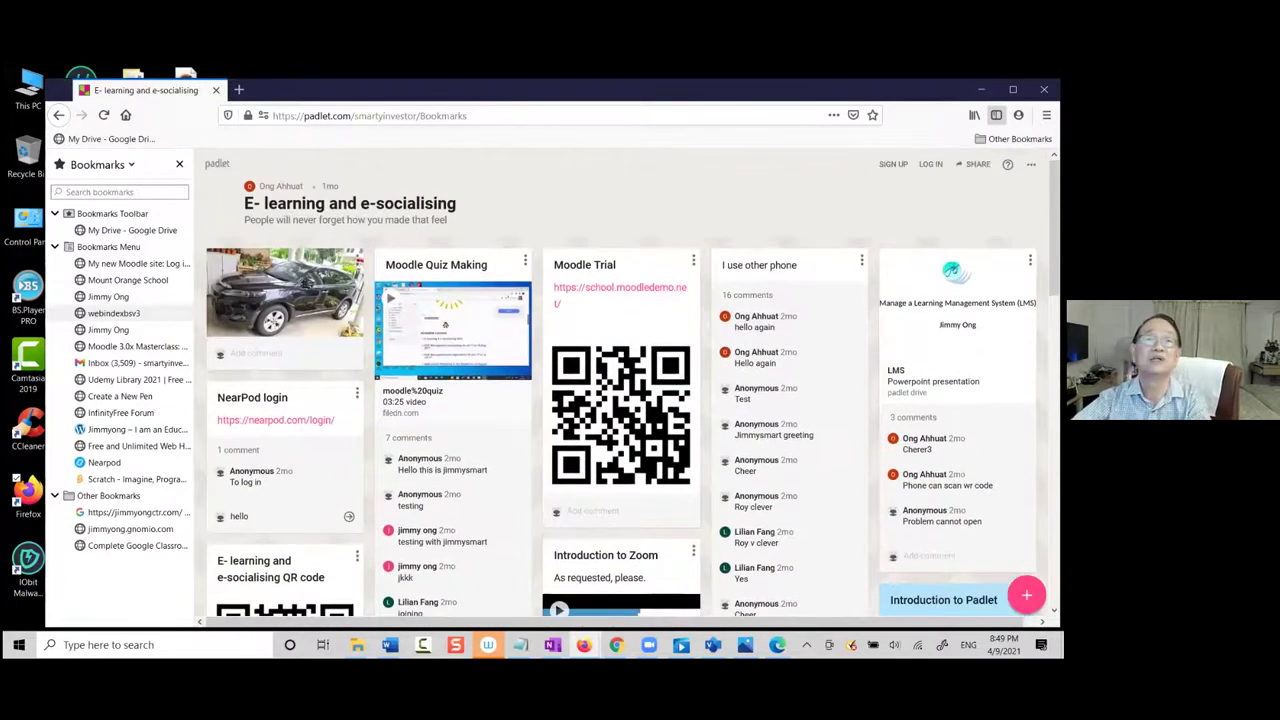
scroll(633, 381, down, 4)
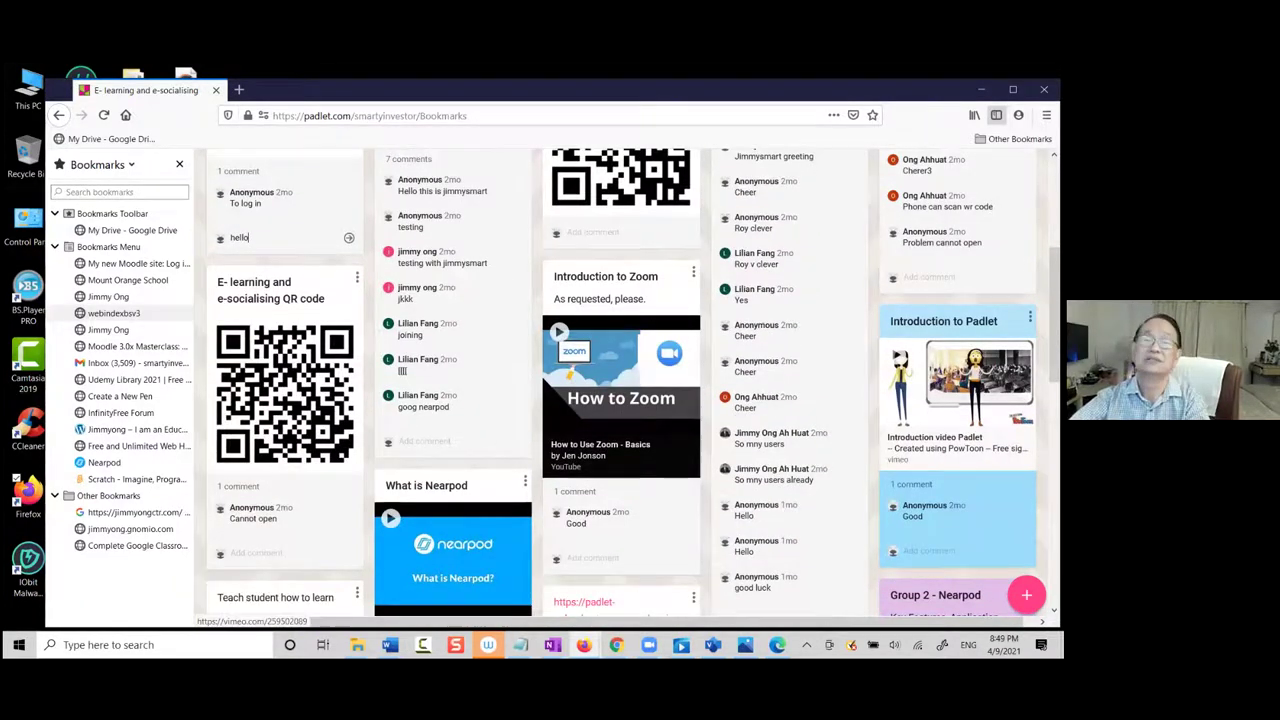
scroll(728, 341, down, 5)
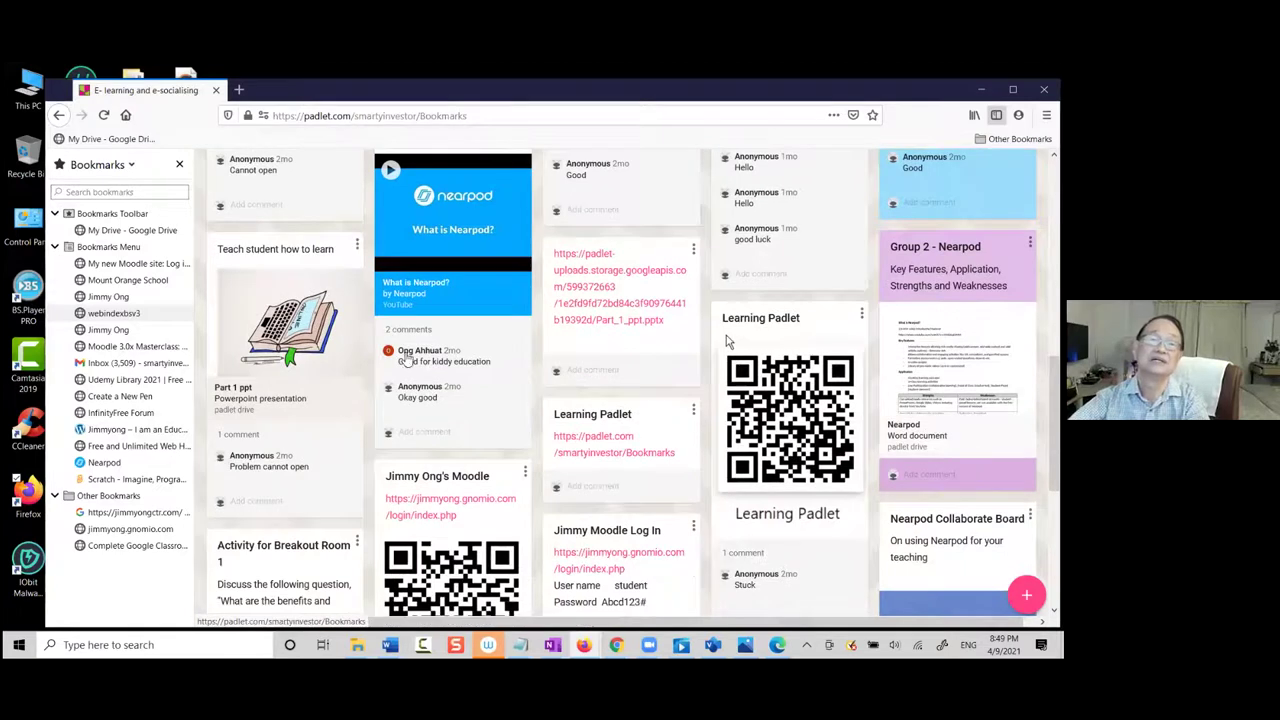
scroll(723, 338, up, 8)
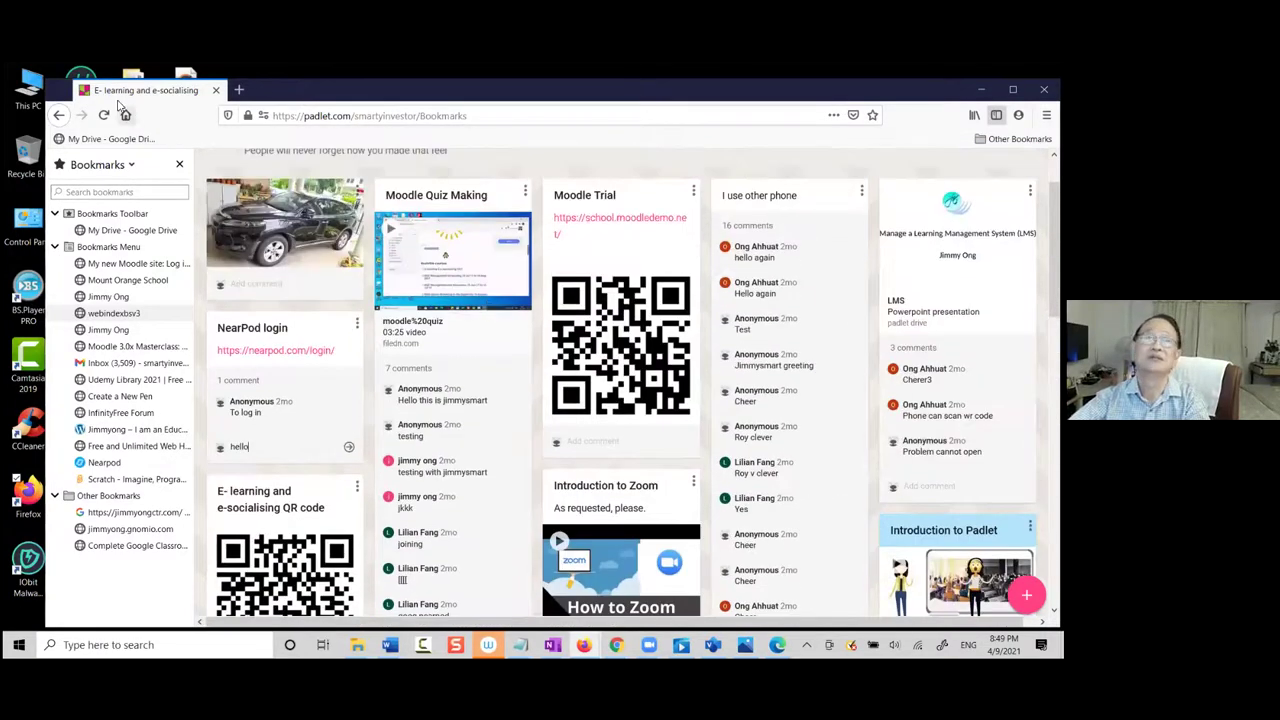
Return to the website, open My Padlet from the Services list and look over its posts
click(59, 116)
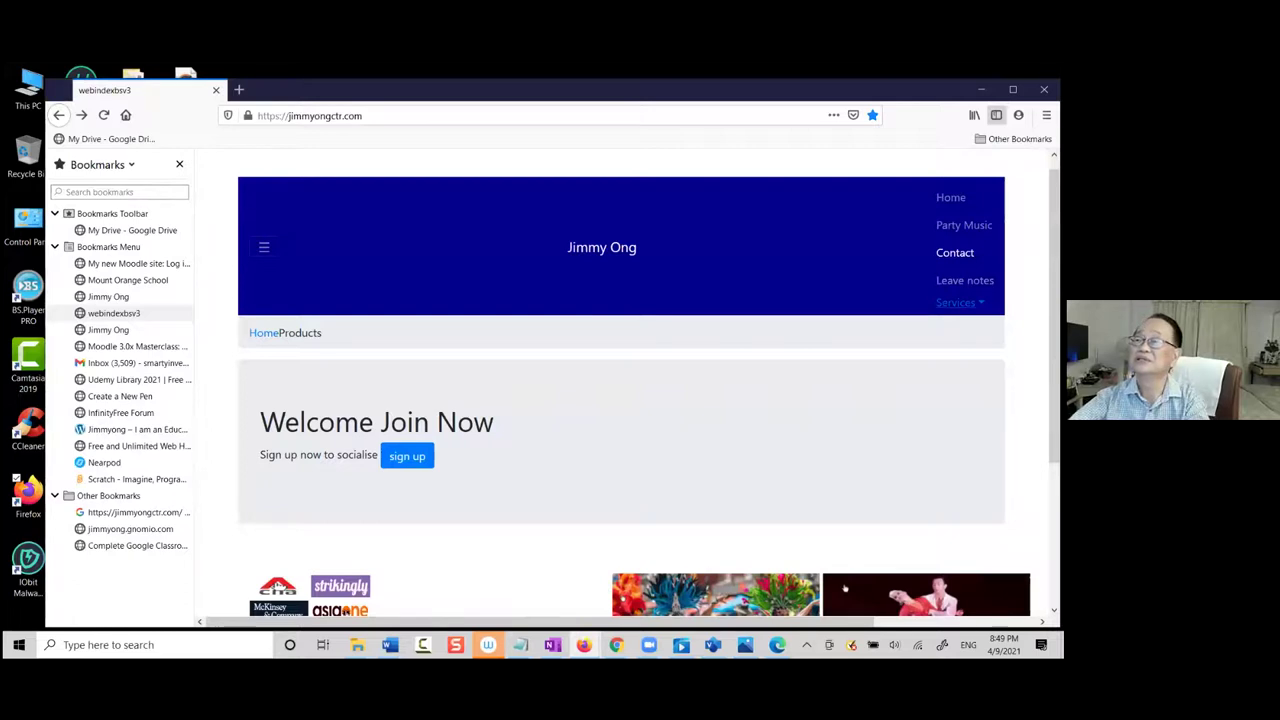
click(958, 302)
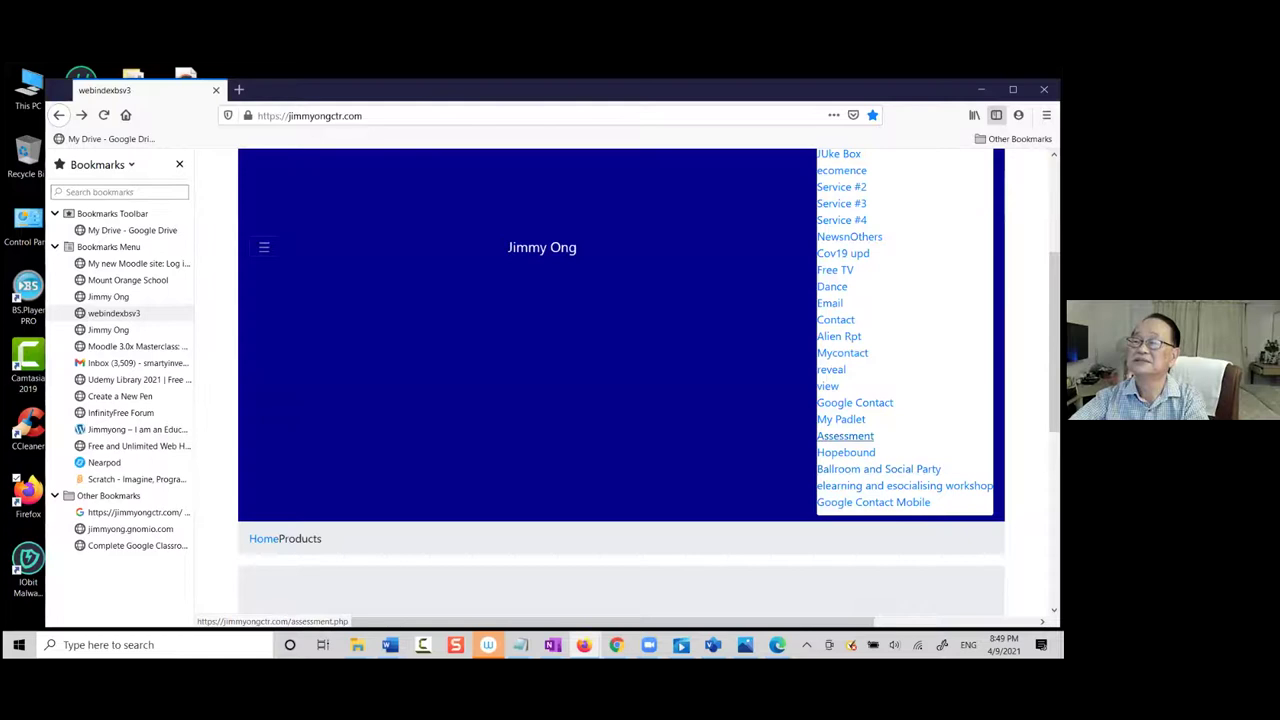
click(845, 419)
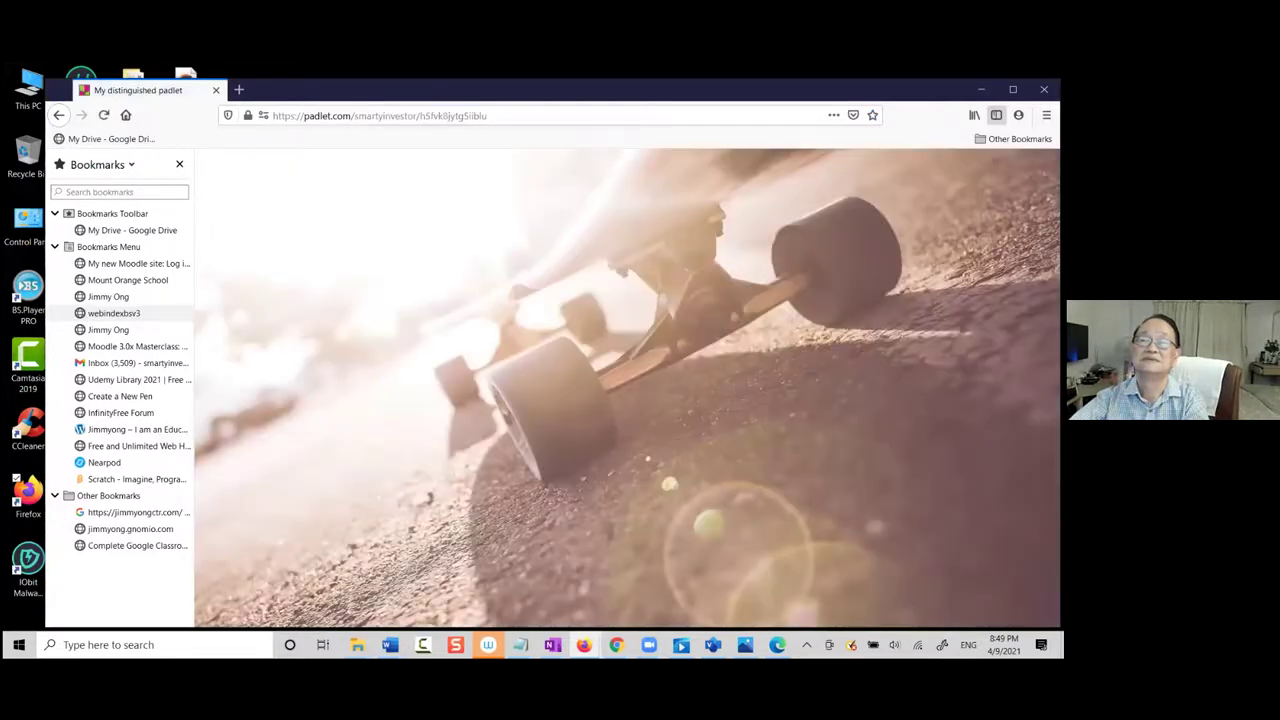
scroll(830, 488, down, 3)
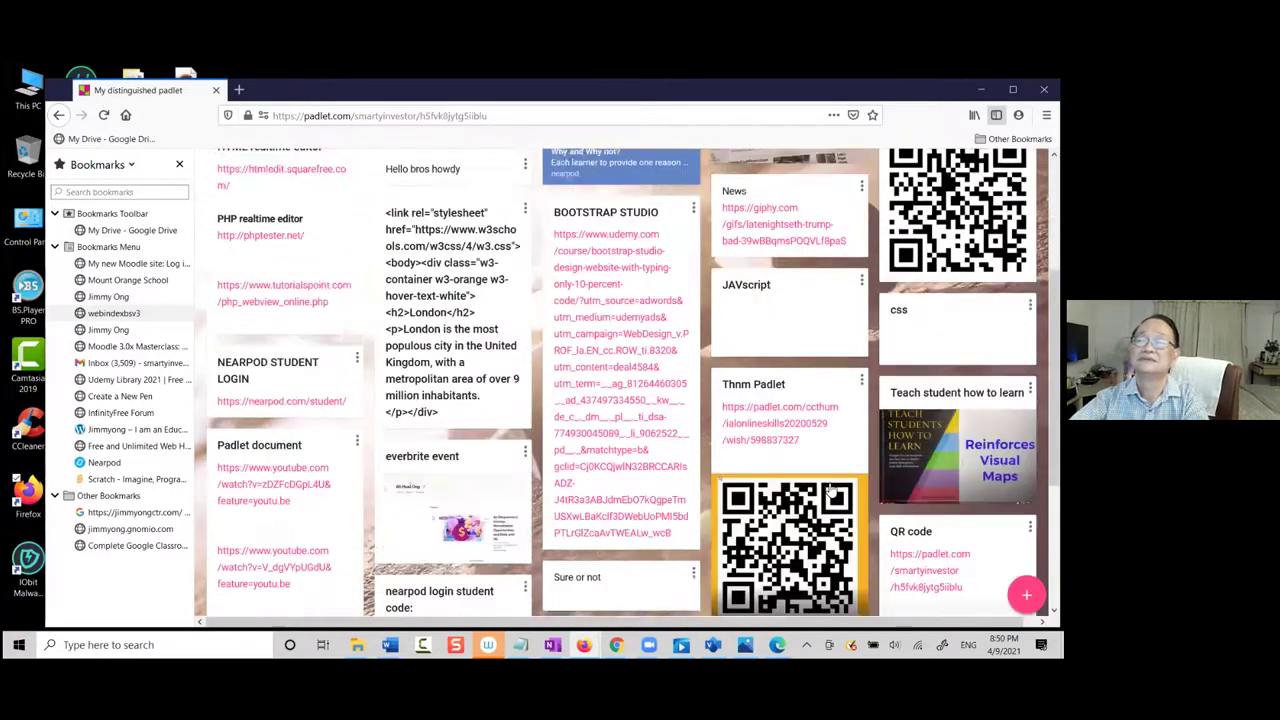
scroll(500, 329, up, 3)
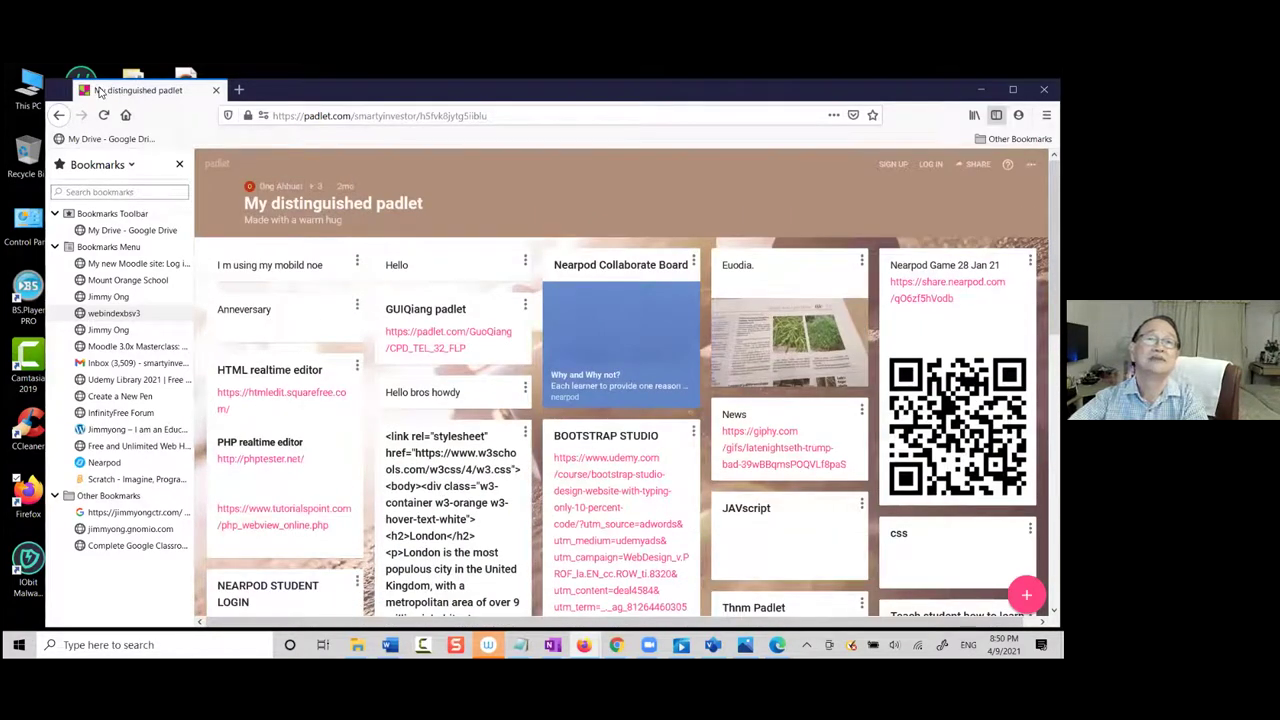
Go back to the website, collapse and re-expand its navigation, and reopen My Padlet from the Services list
click(58, 115)
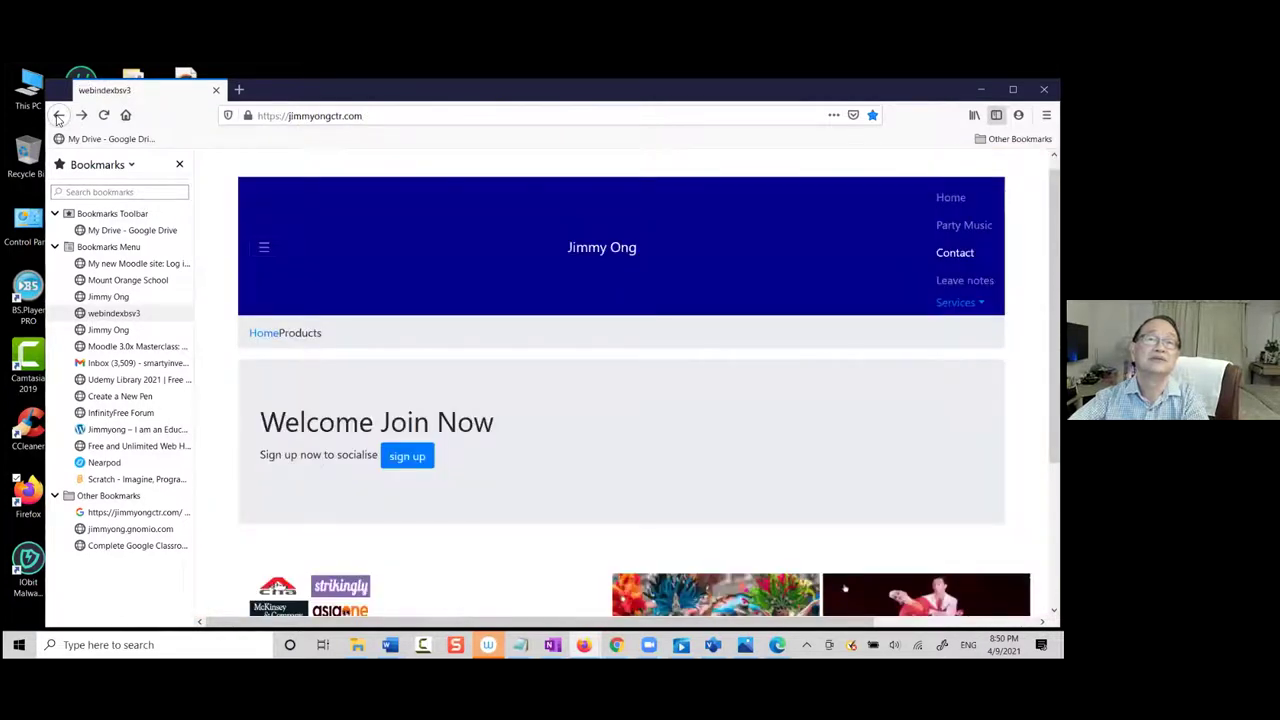
click(265, 248)
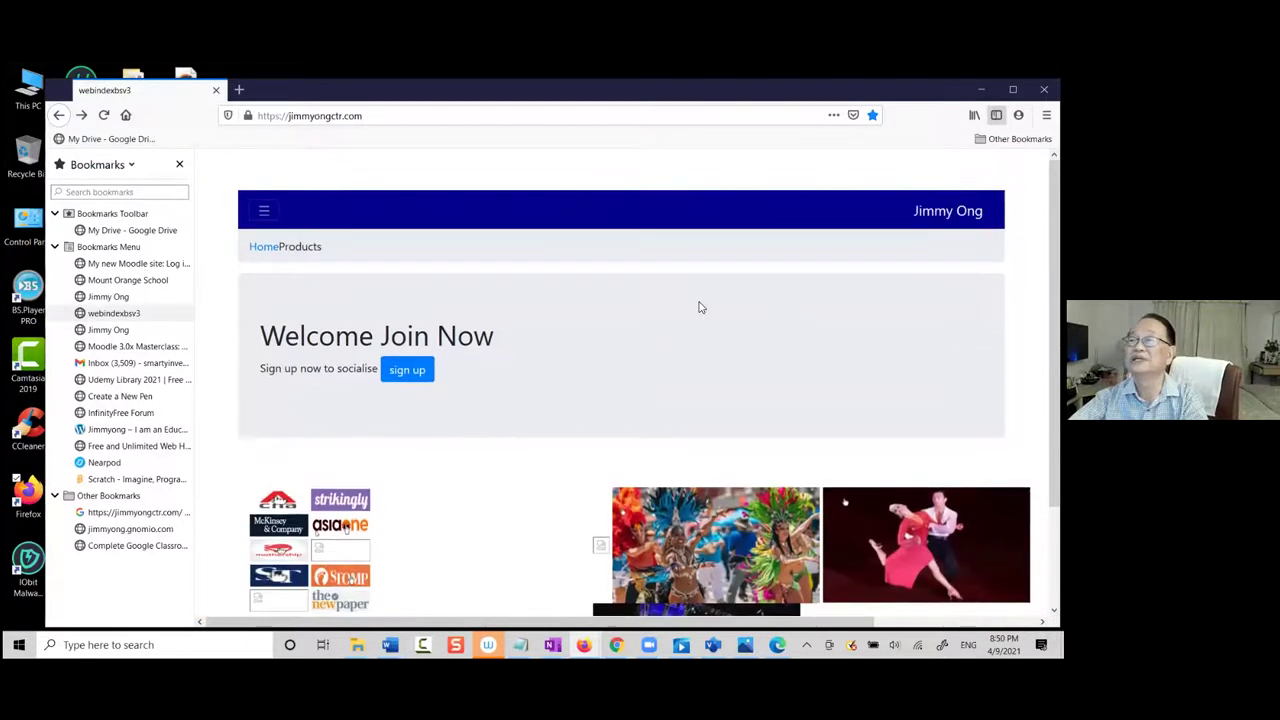
click(263, 213)
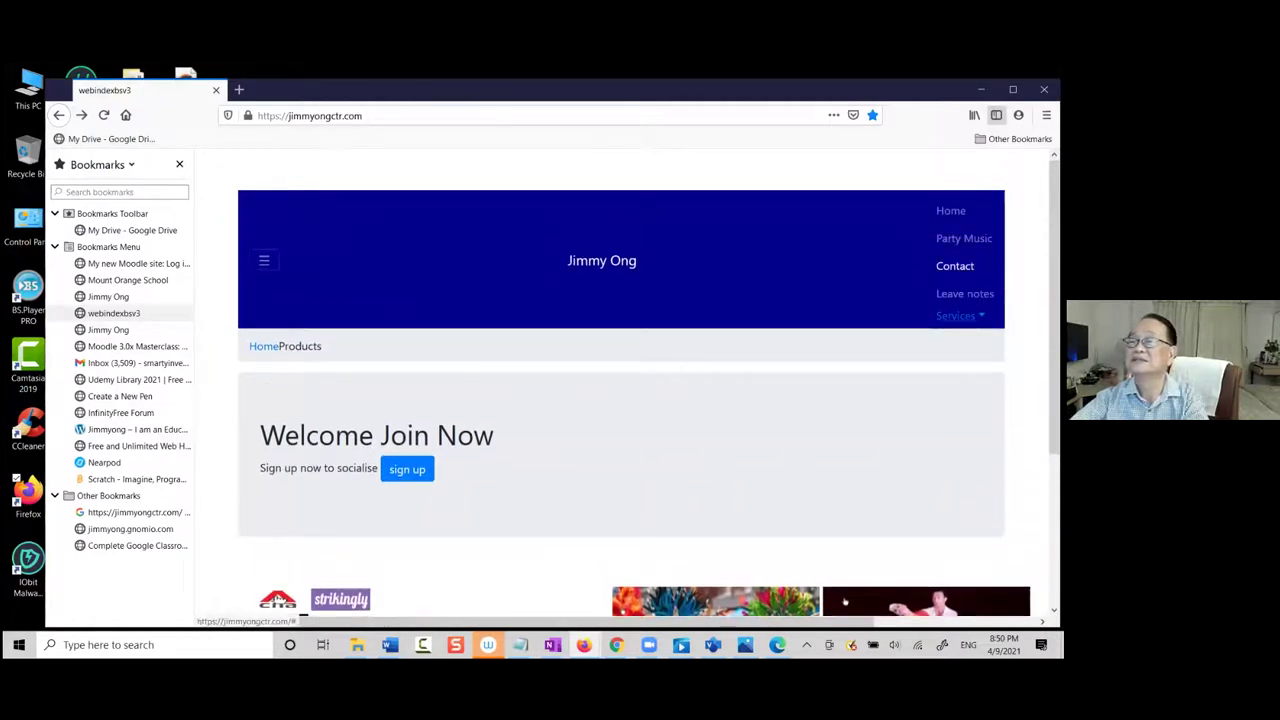
click(955, 315)
scroll(880, 486, down, 3)
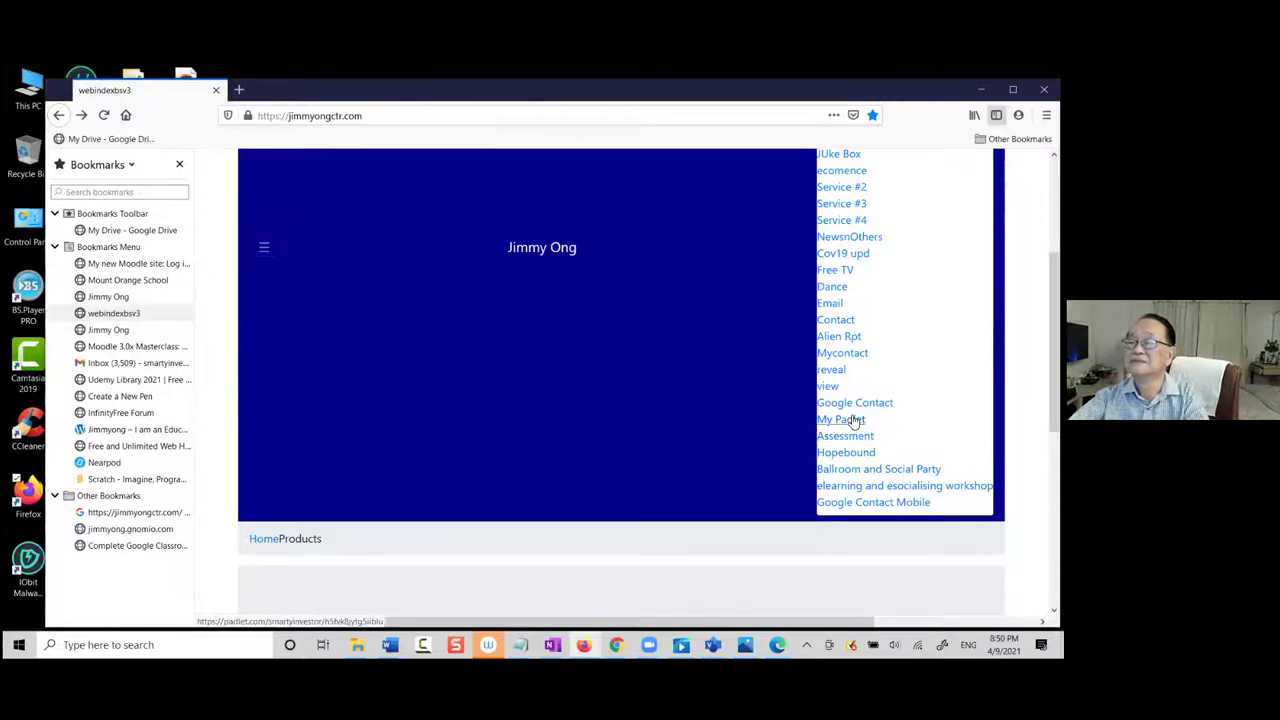
click(841, 419)
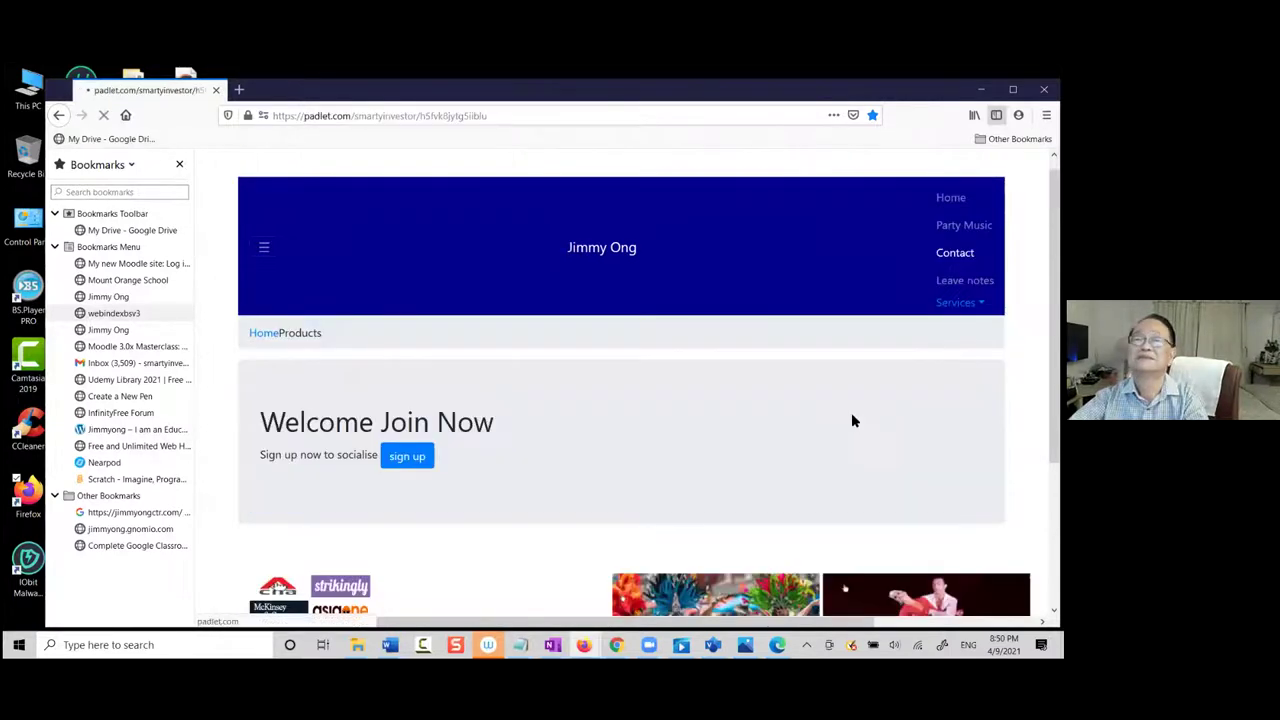
Find the Almostfreeshop post at the end of the My distinguished padlet board and open its My Selling shop link
scroll(853, 420, down, 5)
scroll(853, 427, up, 5)
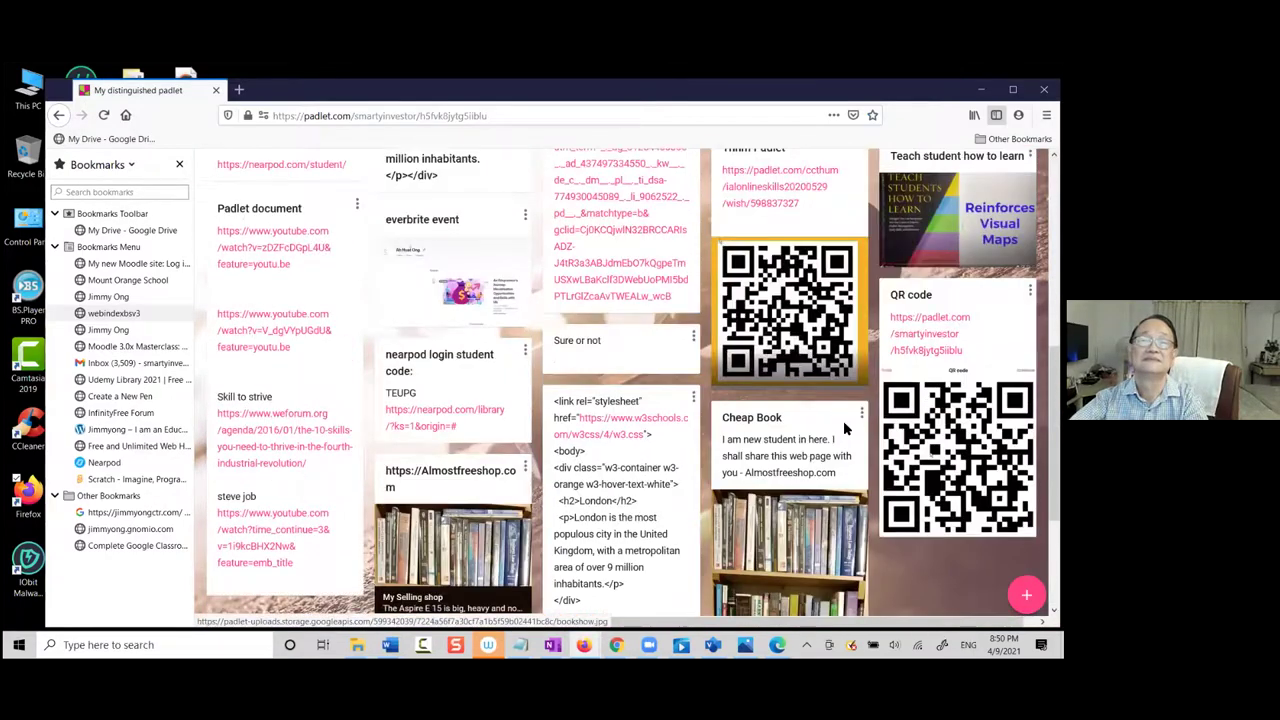
scroll(848, 428, down, 3)
scroll(848, 428, down, 1)
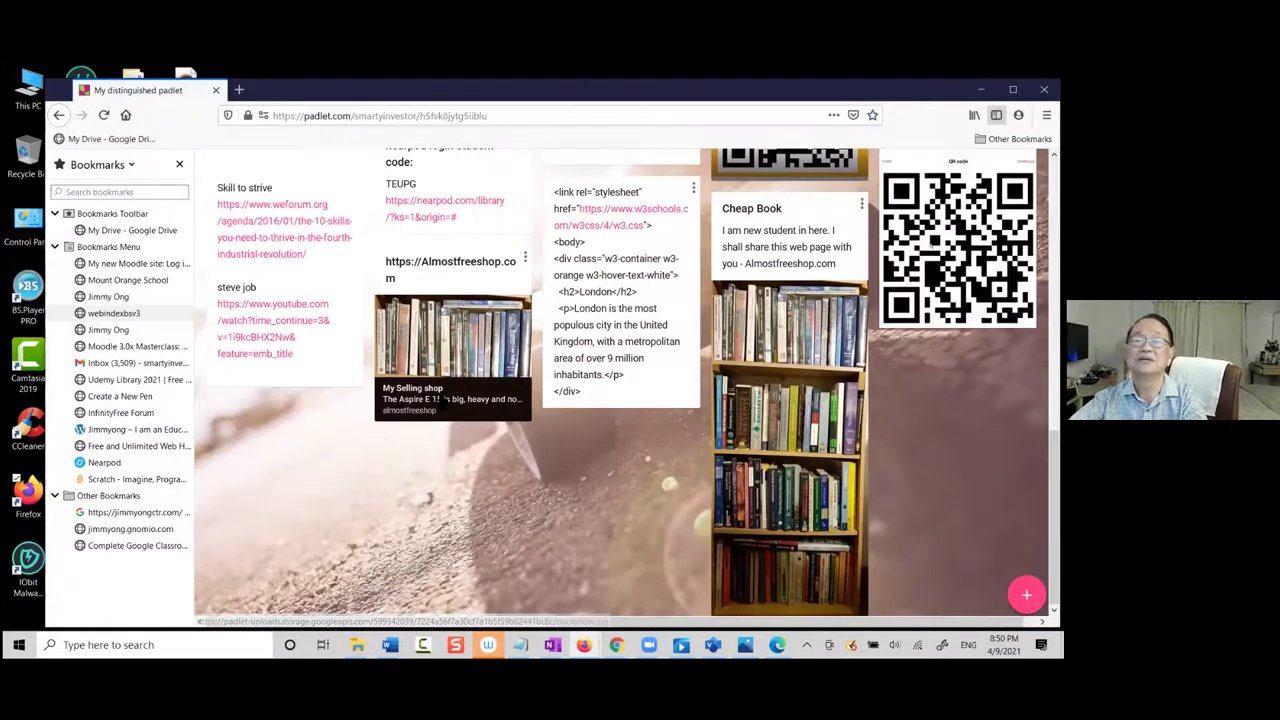
click(440, 392)
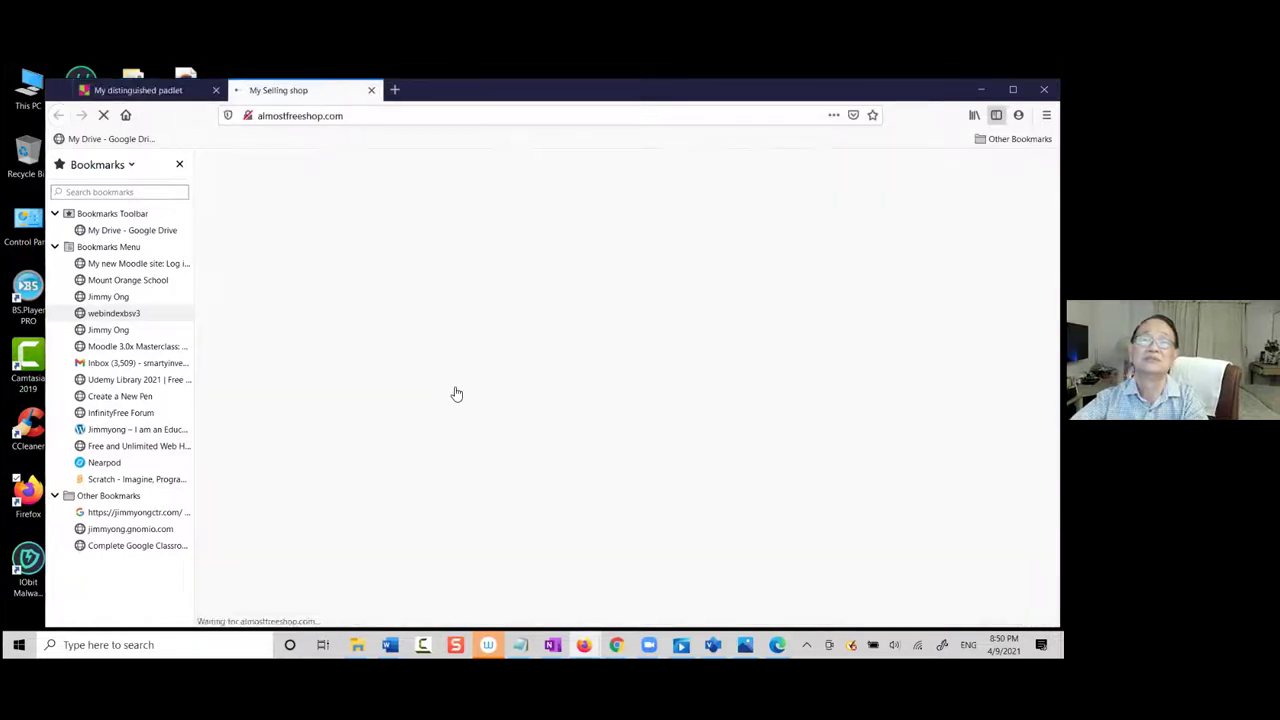
Browse the product listings on the My Selling shop page and return to its welcome banner
scroll(546, 452, down, 5)
scroll(555, 457, down, 4)
scroll(552, 455, up, 8)
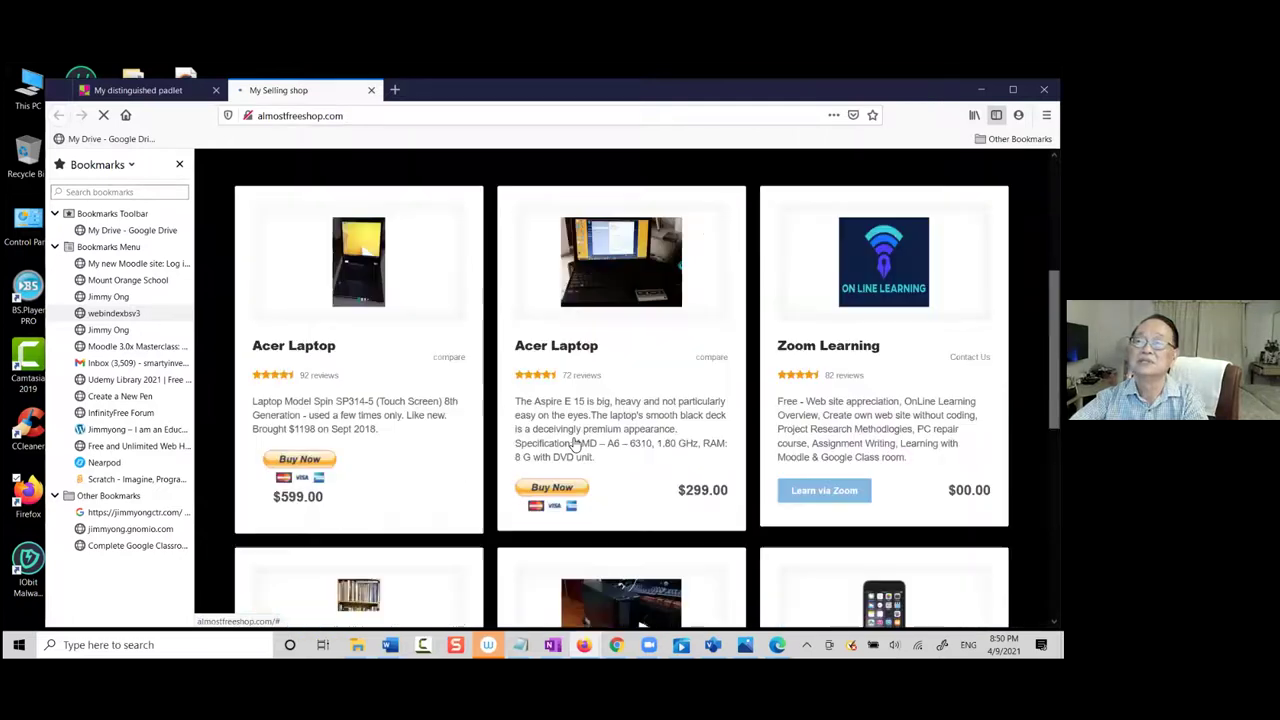
scroll(580, 400, down, 8)
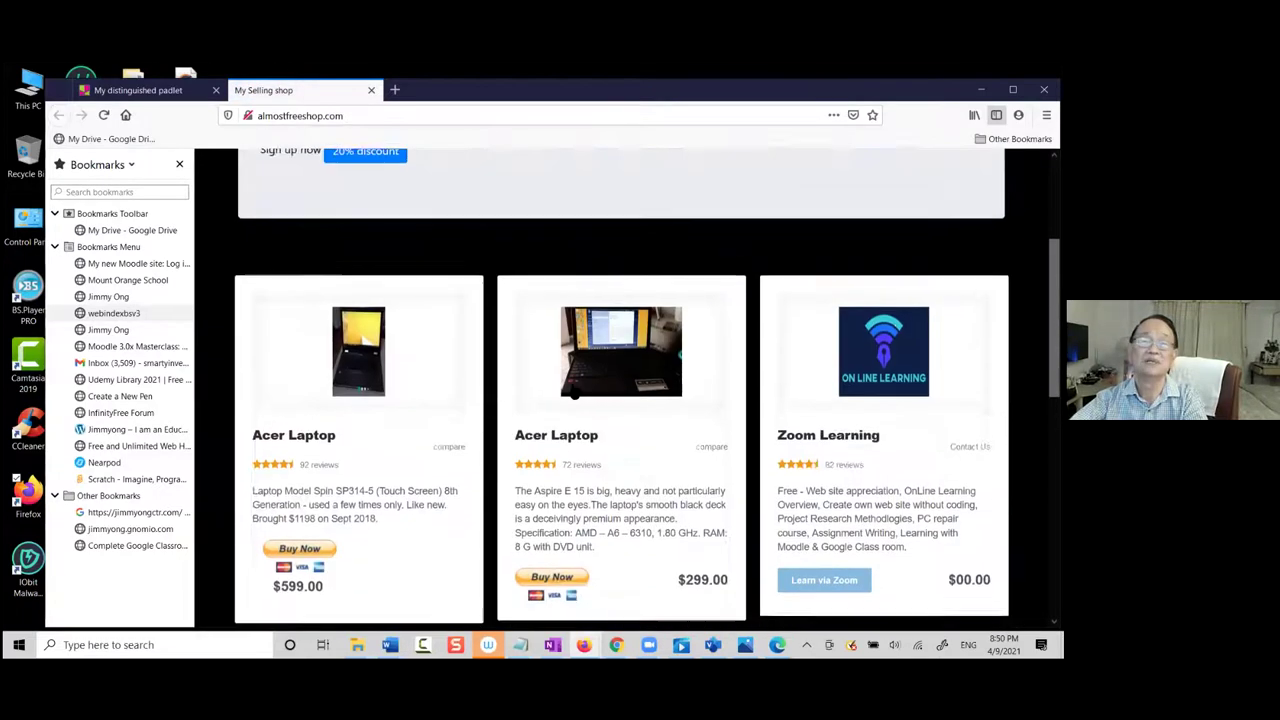
scroll(586, 410, up, 8)
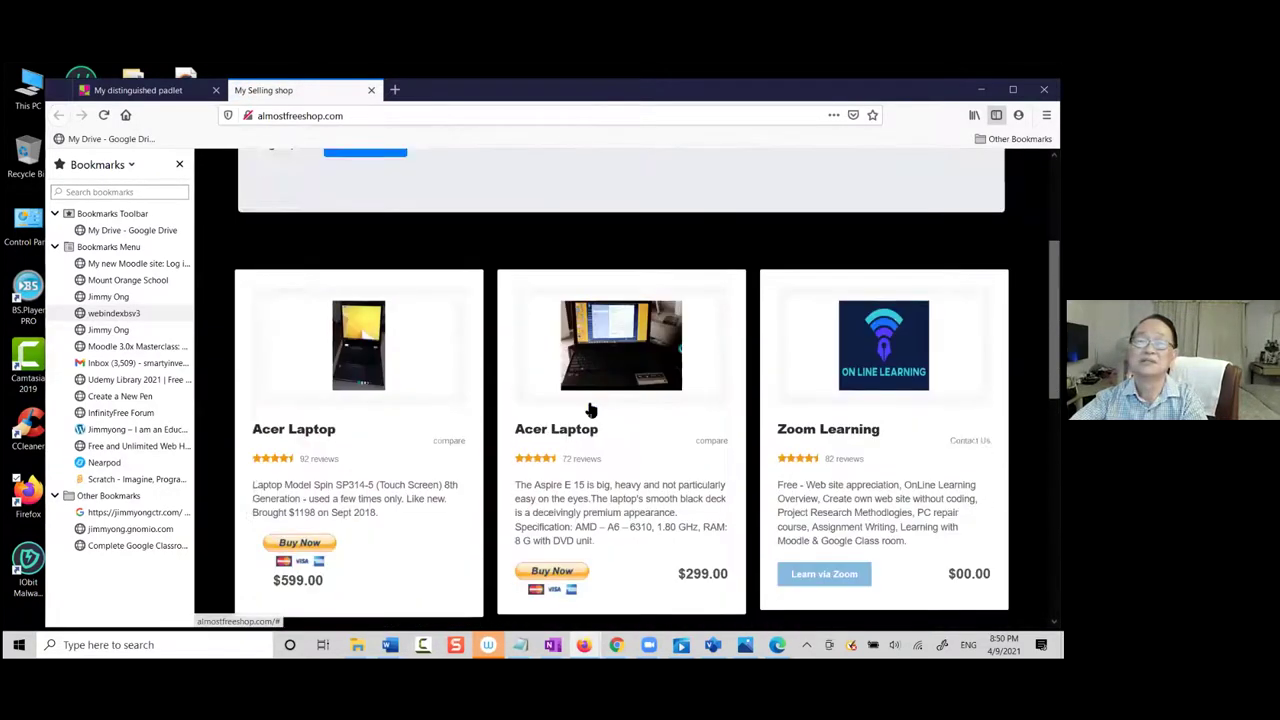
scroll(586, 415, down, 2)
scroll(592, 410, up, 2)
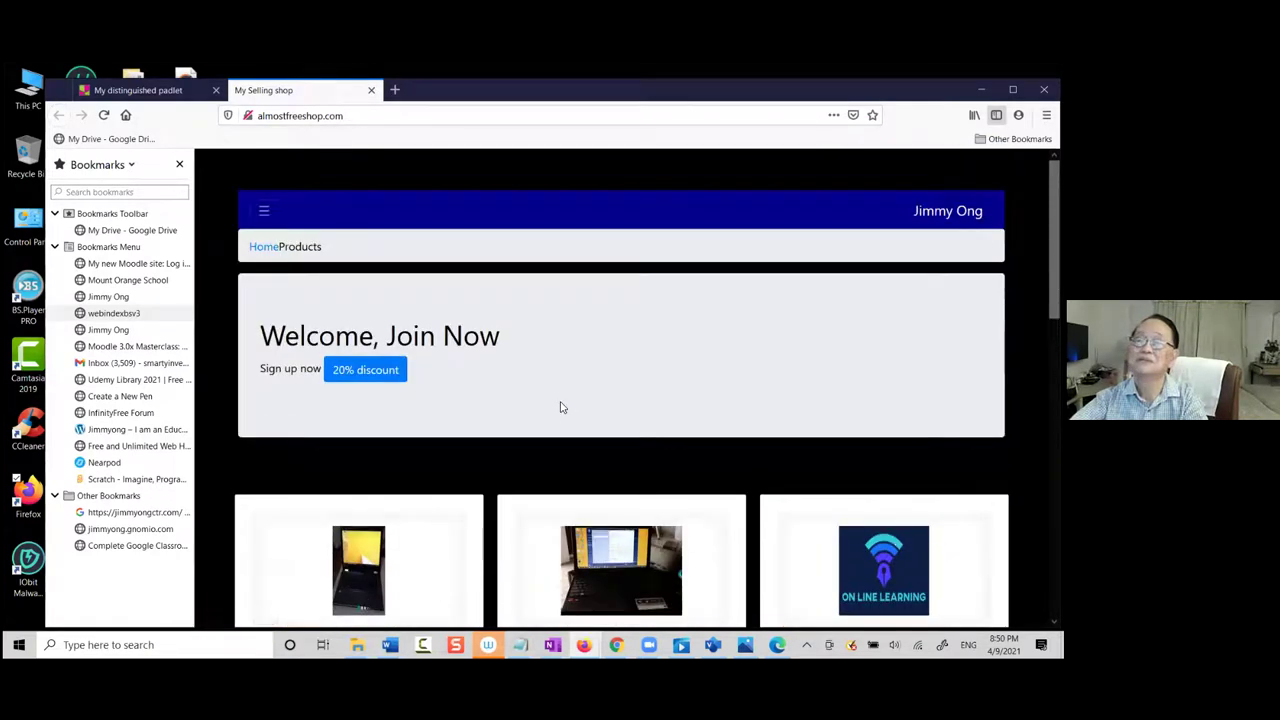
Expand the navigation links in the My Selling shop page's header
click(265, 211)
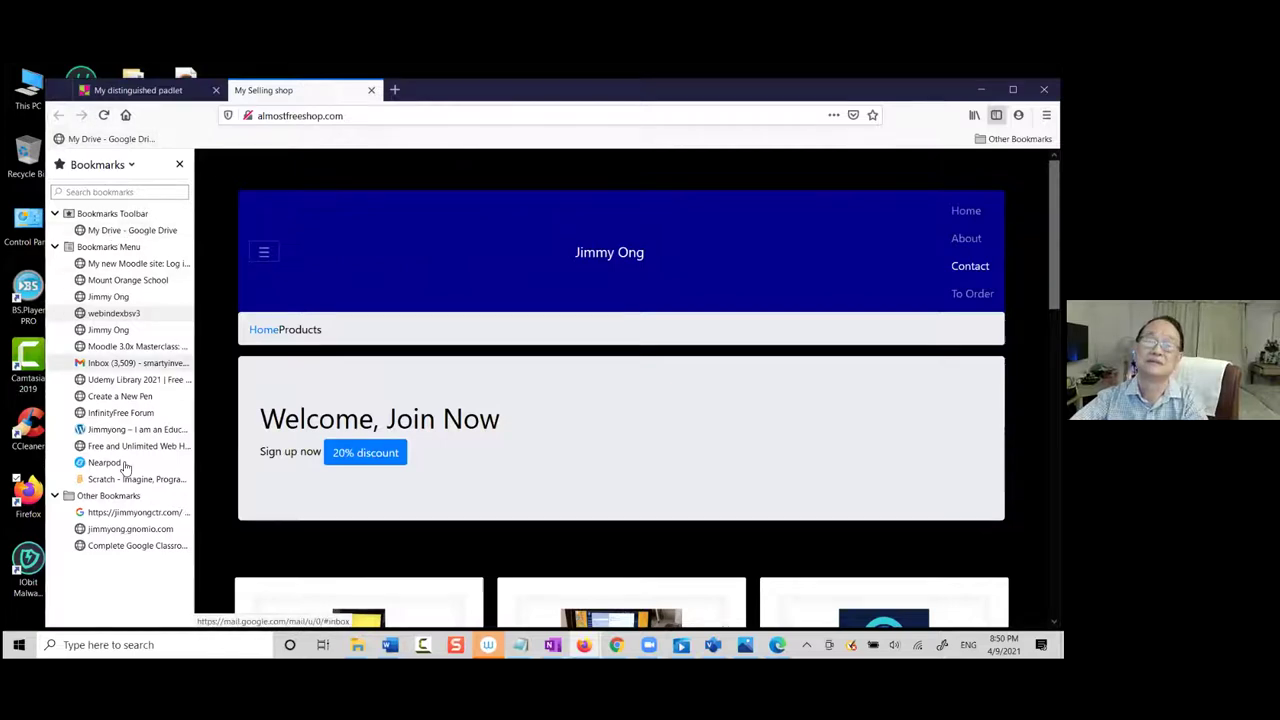
click(18, 644)
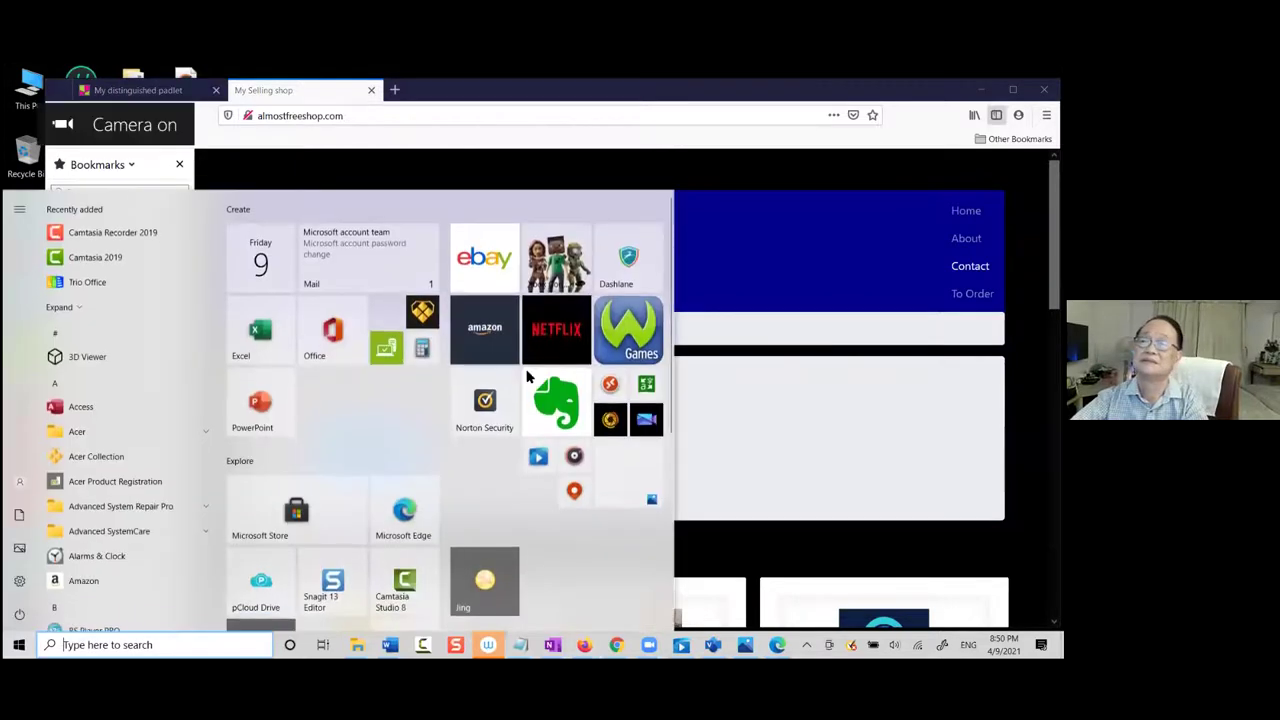
click(770, 250)
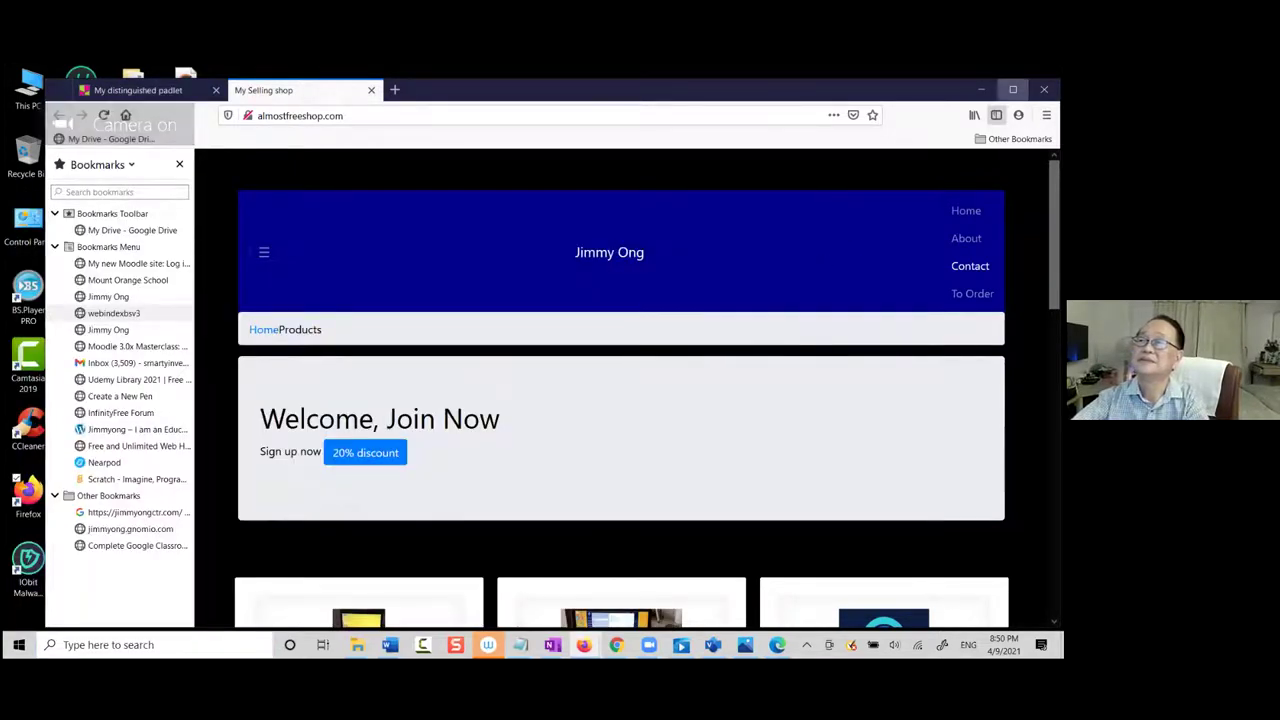
Minimise the browser and switch to OneNote for Windows 10 to show the Elearning page
click(981, 89)
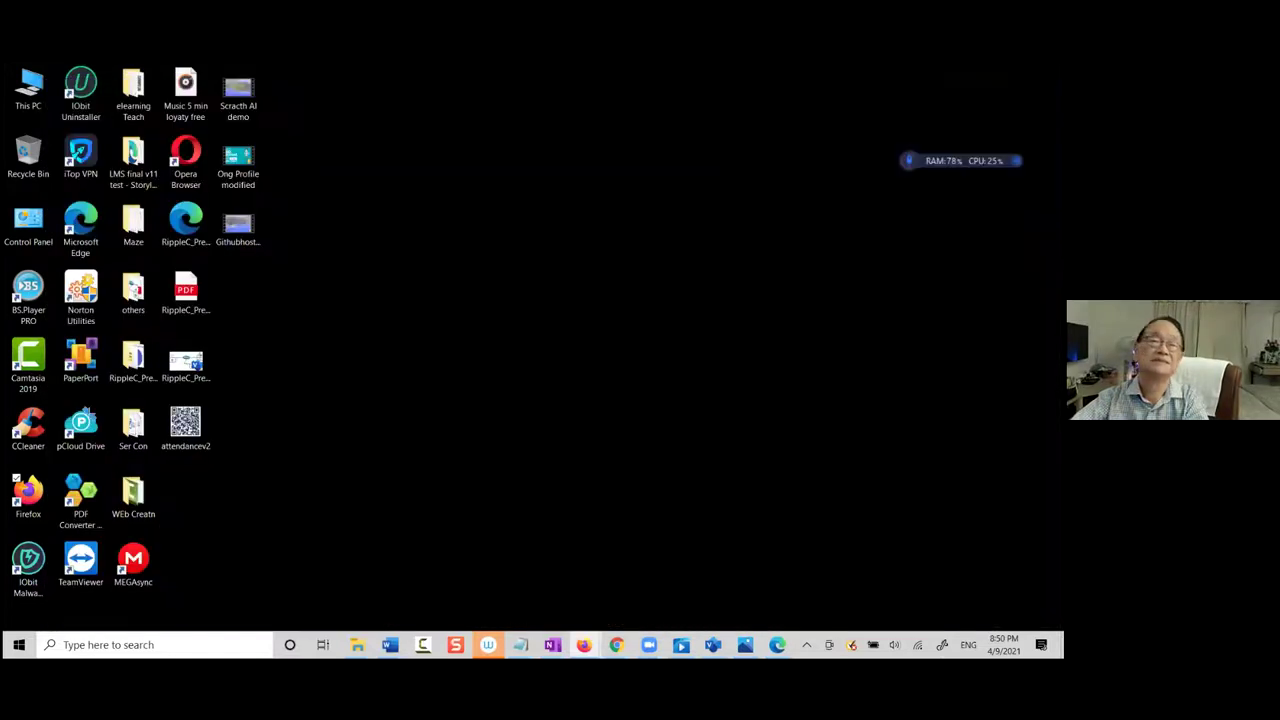
click(18, 644)
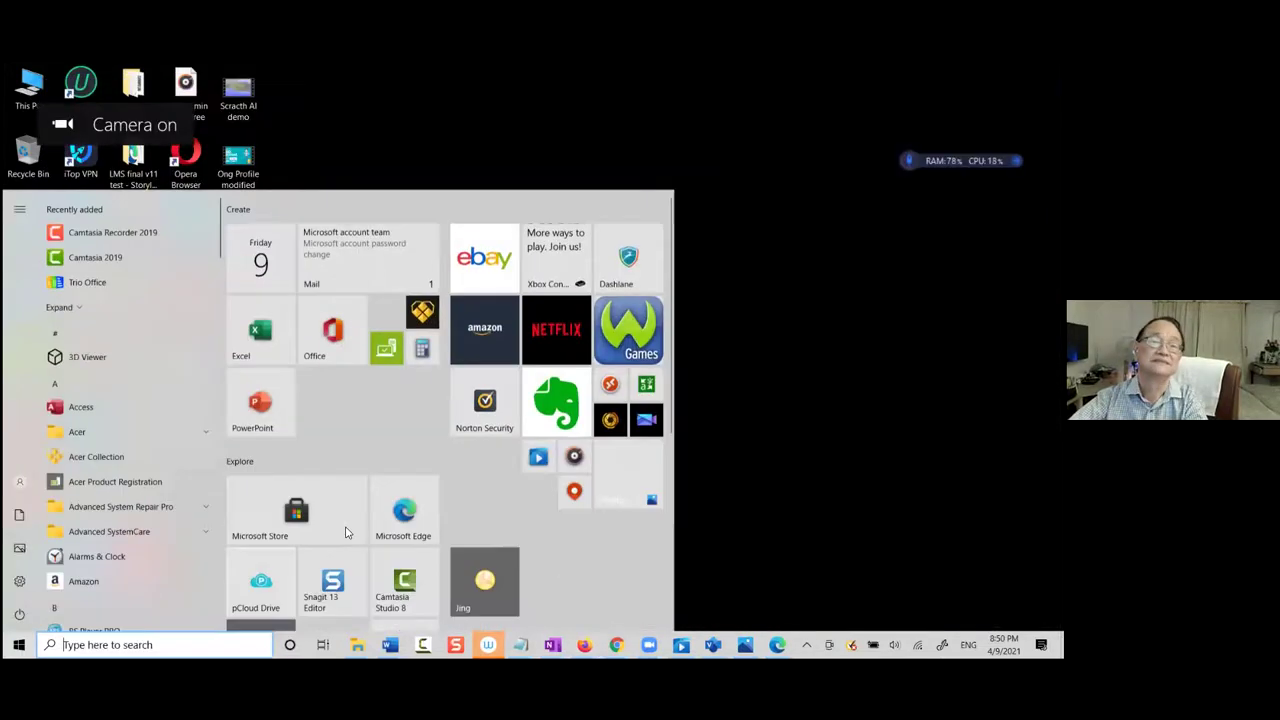
scroll(530, 447, down, 3)
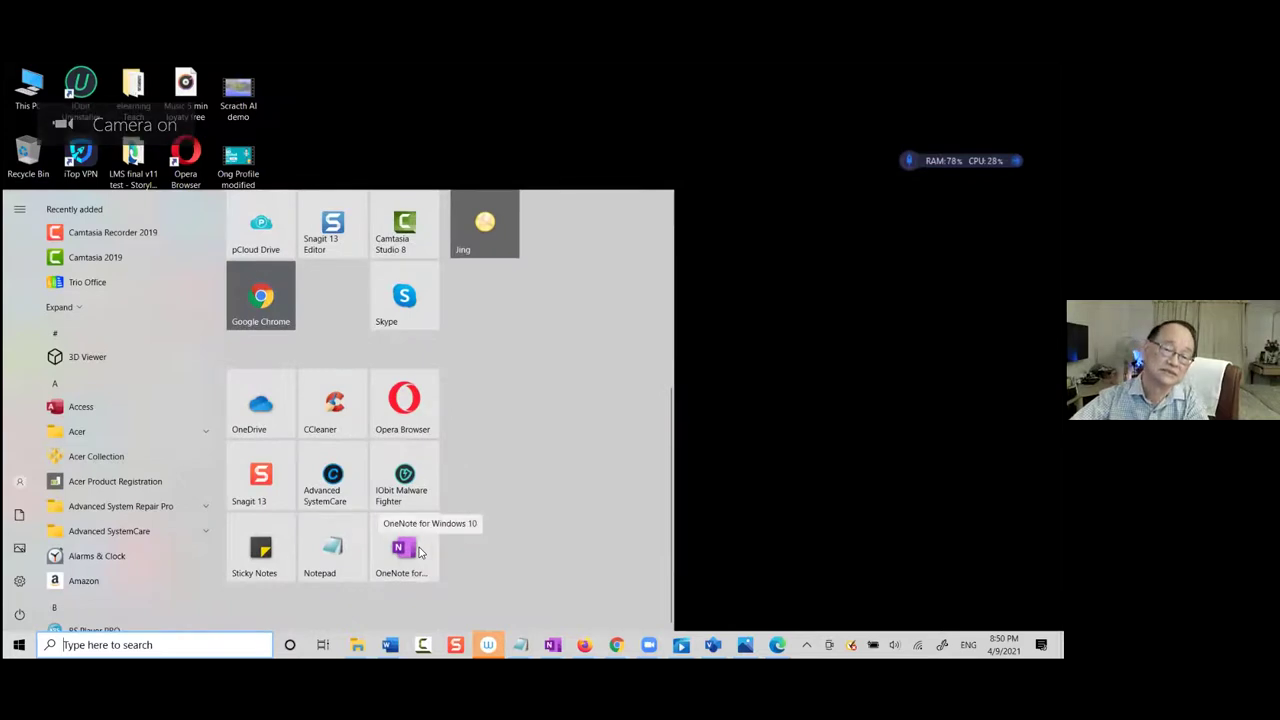
click(422, 550)
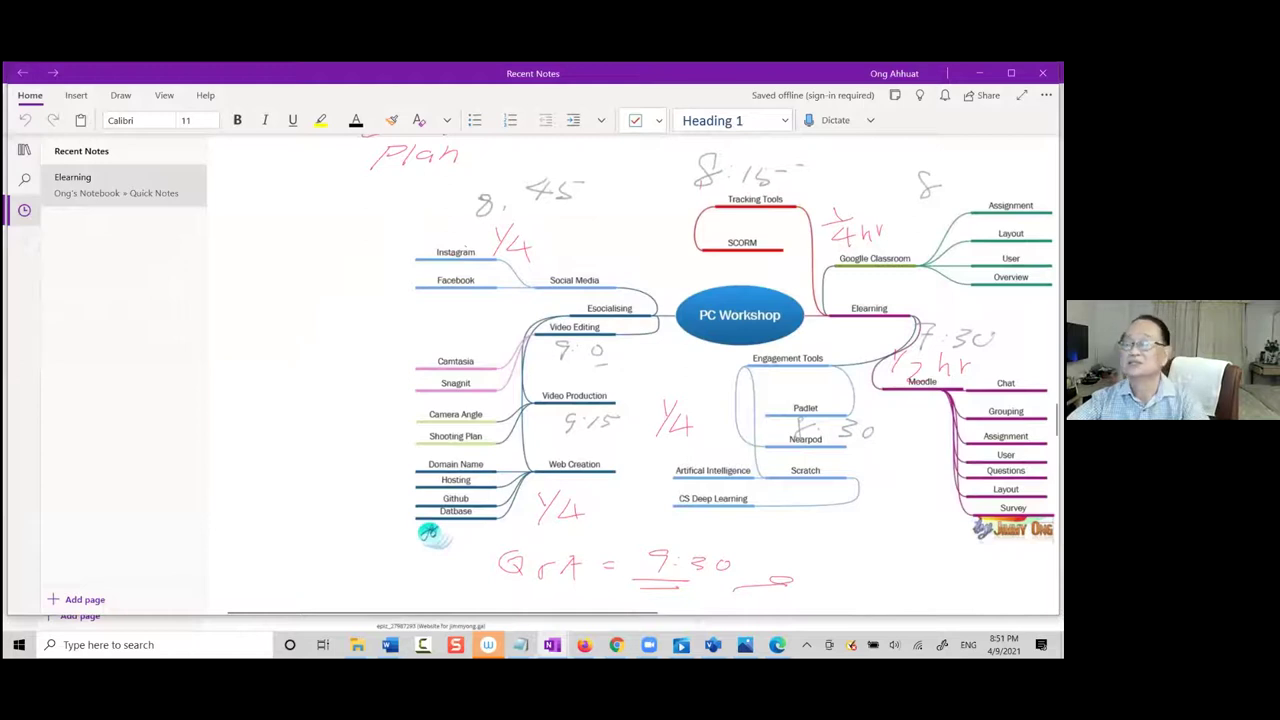
Look over the Lesson Plan mind map's Elearning, Tracking Tools and Engagement Tools branches around PC Workshop
scroll(857, 274, up, 3)
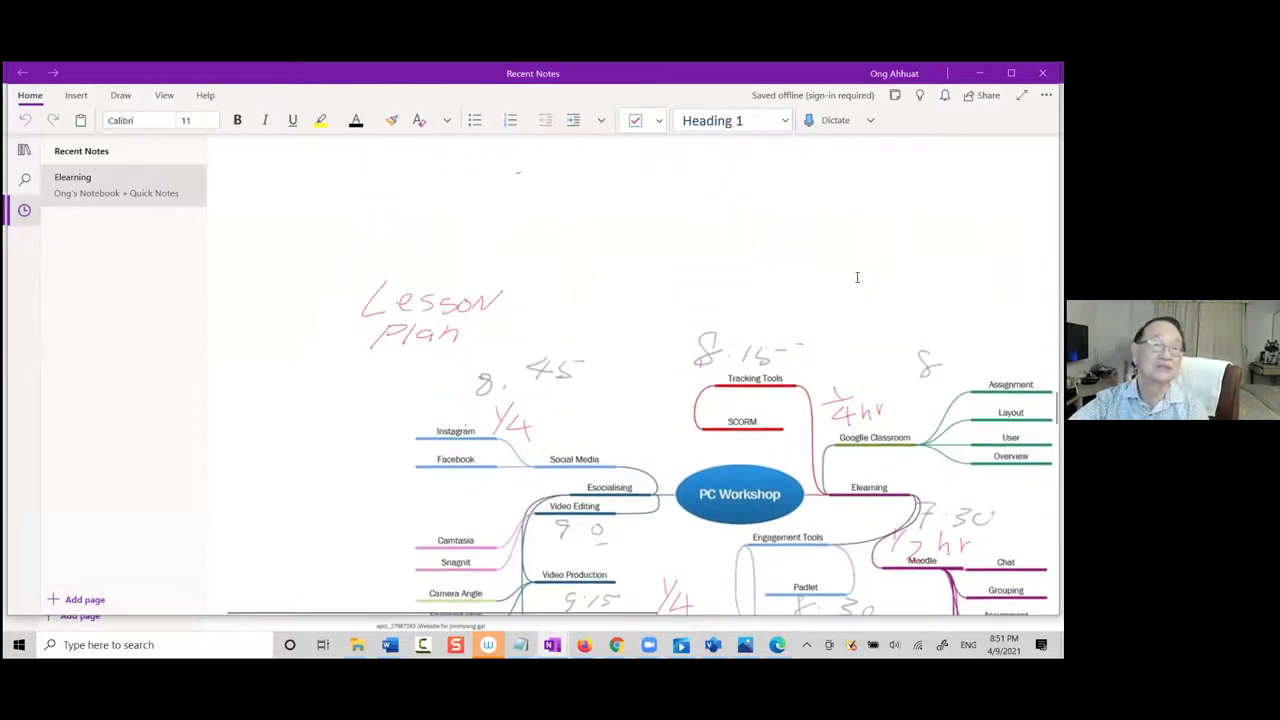
scroll(849, 283, down, 2)
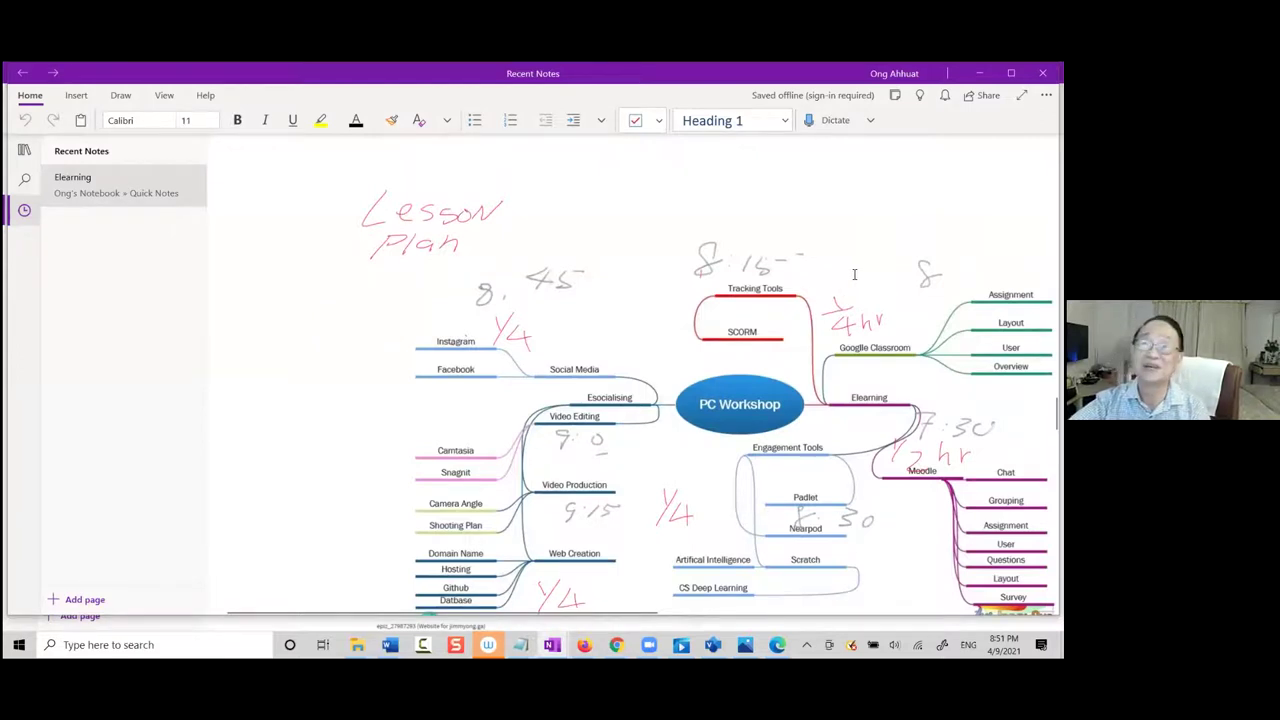
scroll(428, 533, down, 2)
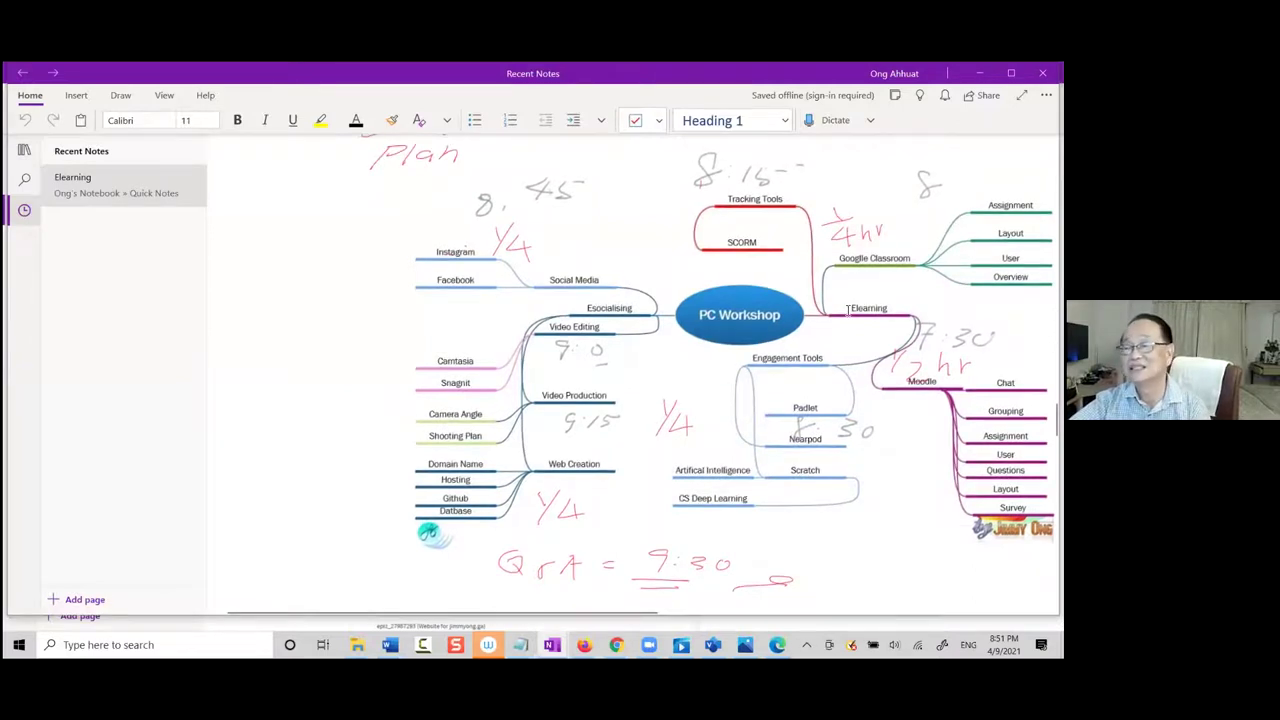
scroll(848, 311, up, 2)
scroll(848, 311, down, 2)
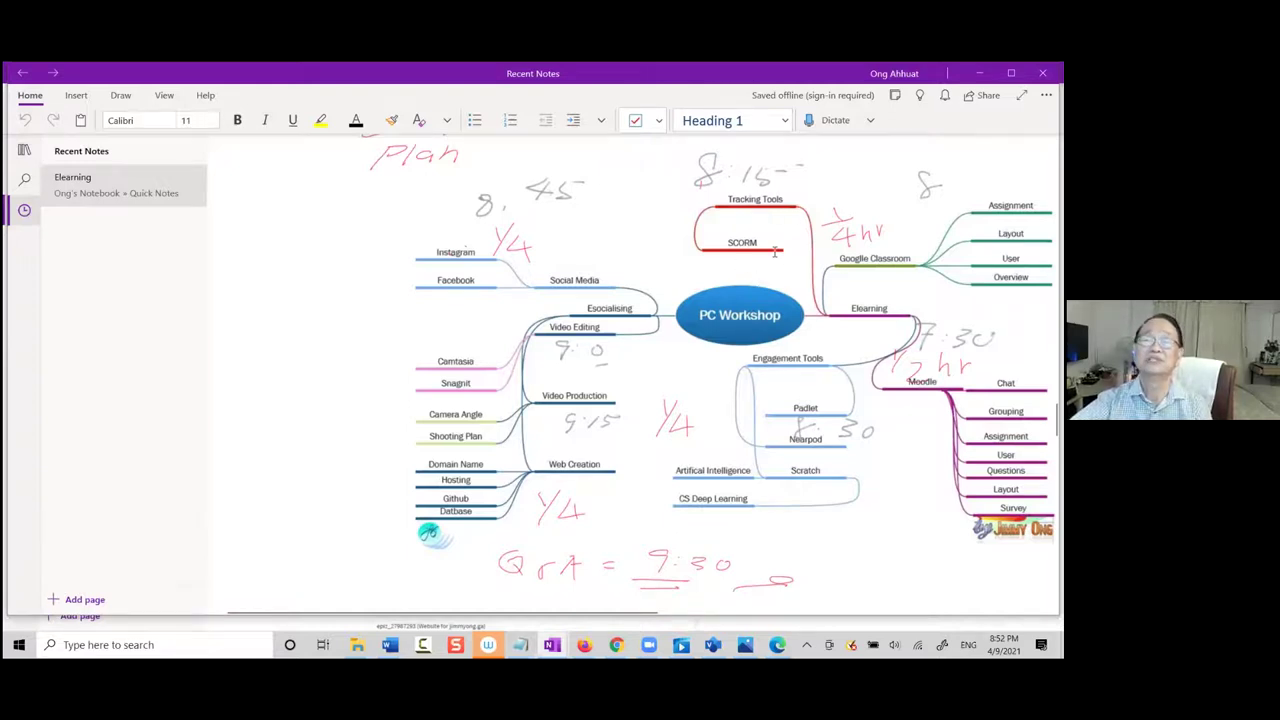
scroll(723, 411, down, 2)
scroll(732, 402, up, 2)
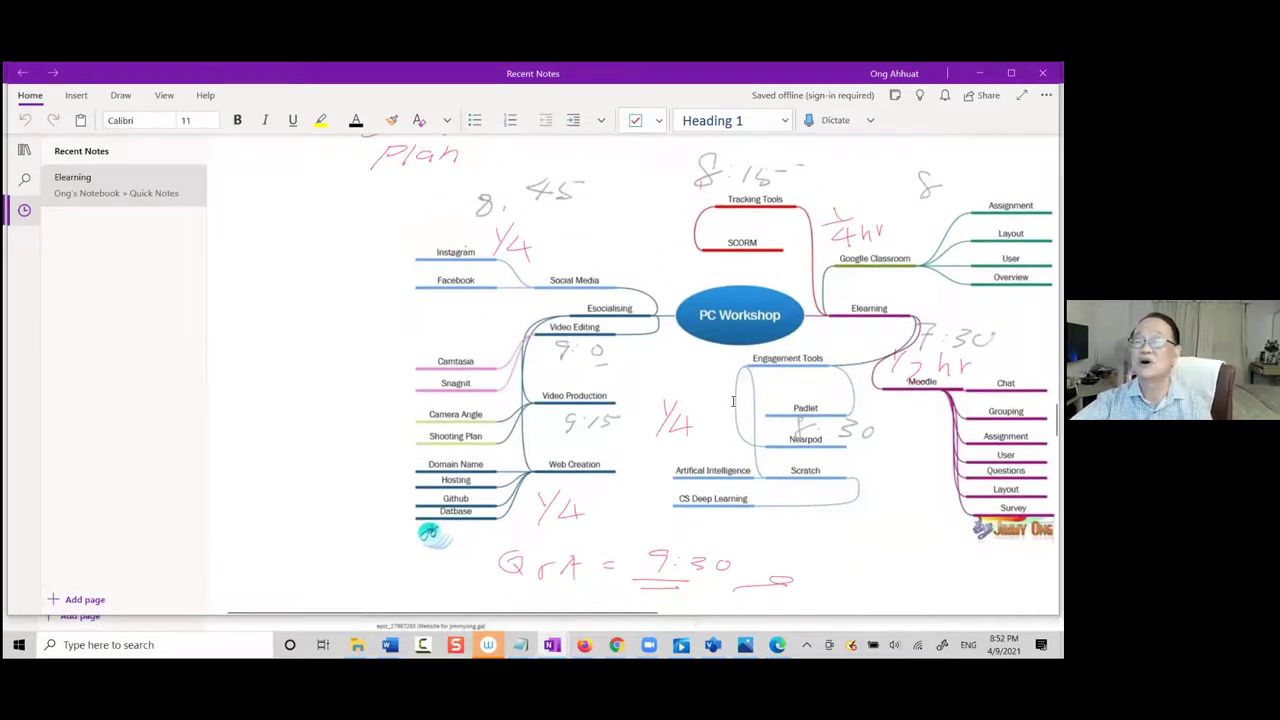
scroll(758, 341, down, 2)
scroll(758, 341, up, 2)
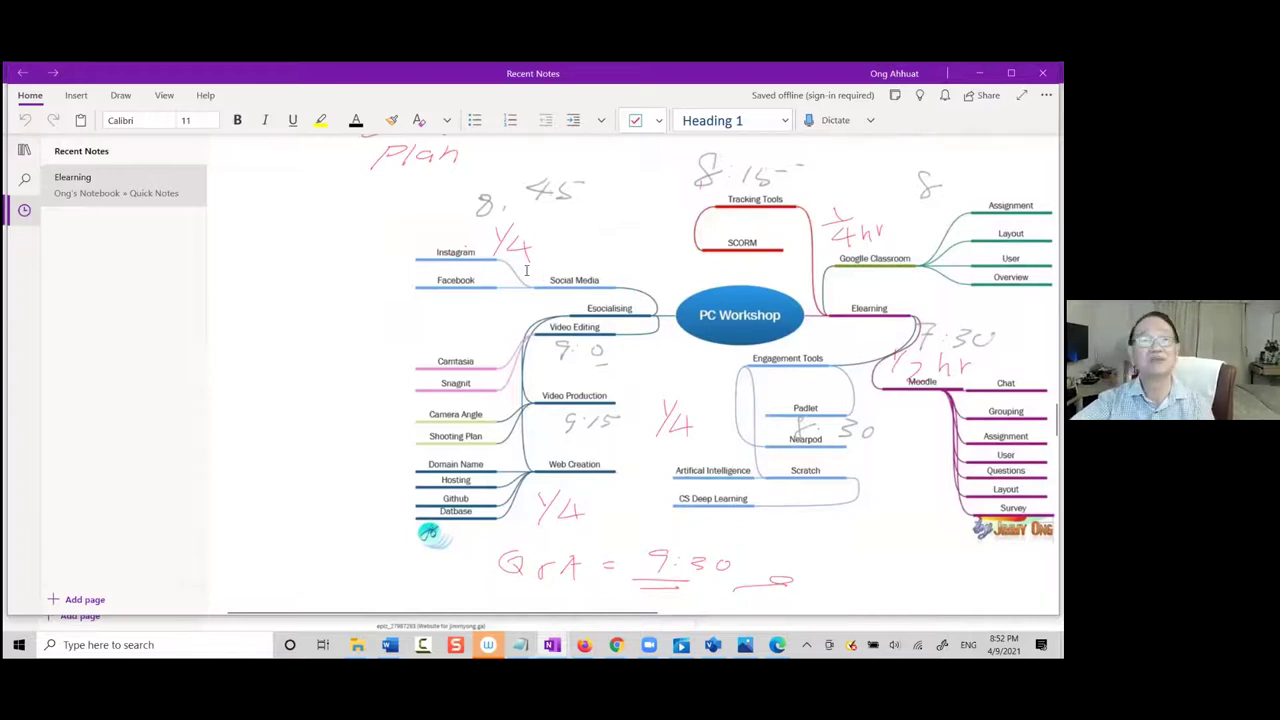
Examine the Esocialising side of the mind map, covering Social Media, Video Editing, Video Production and Web Creation
scroll(515, 282, up, 2)
scroll(521, 273, down, 2)
scroll(526, 270, up, 2)
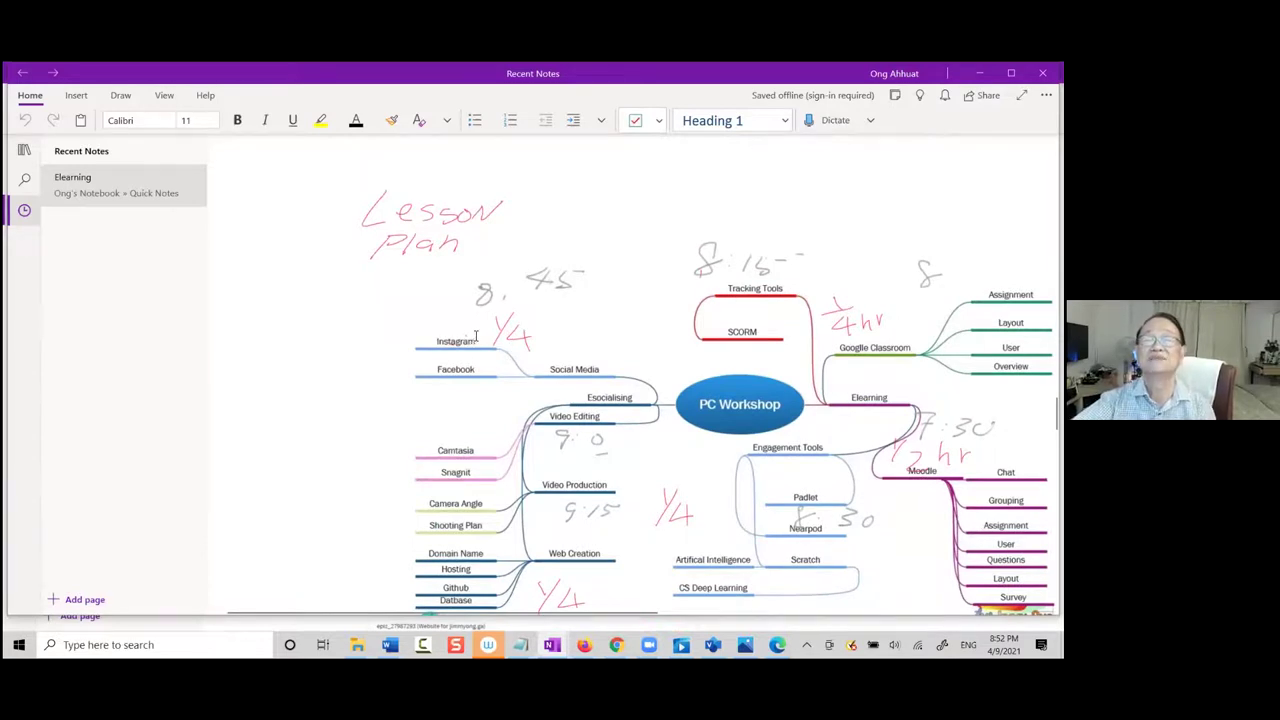
scroll(470, 370, down, 3)
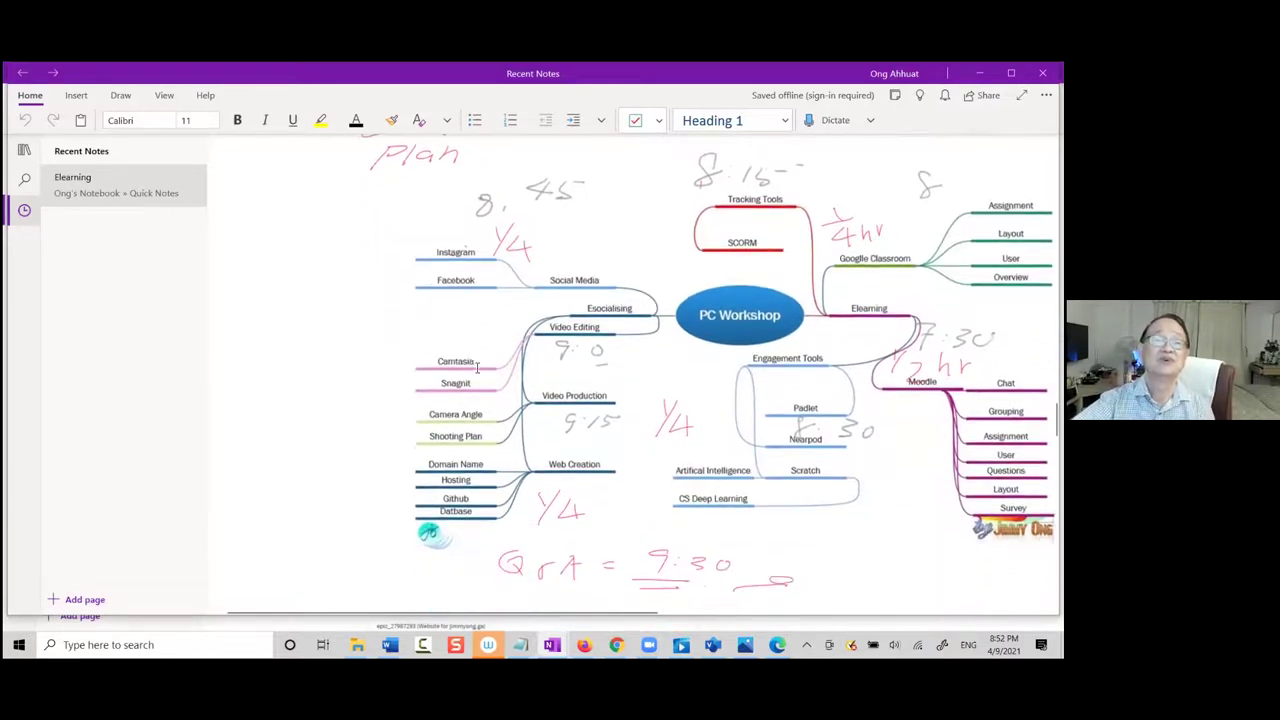
scroll(480, 340, up, 1)
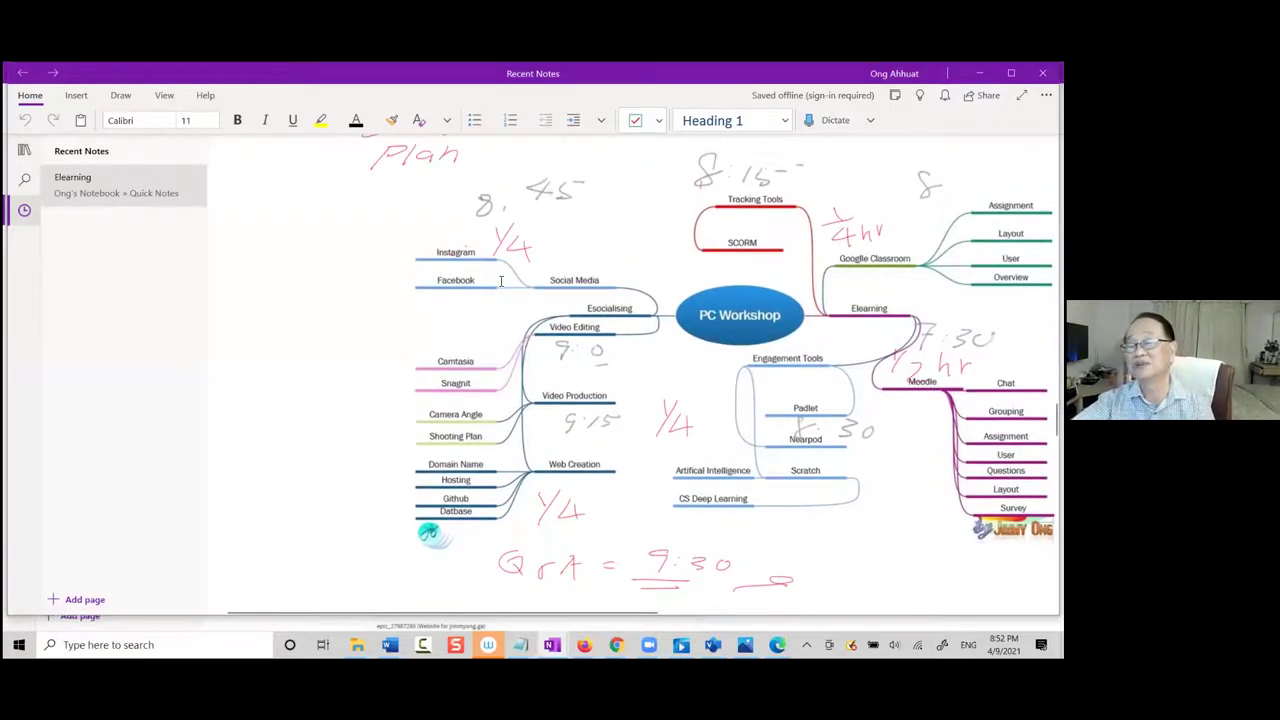
scroll(537, 297, up, 3)
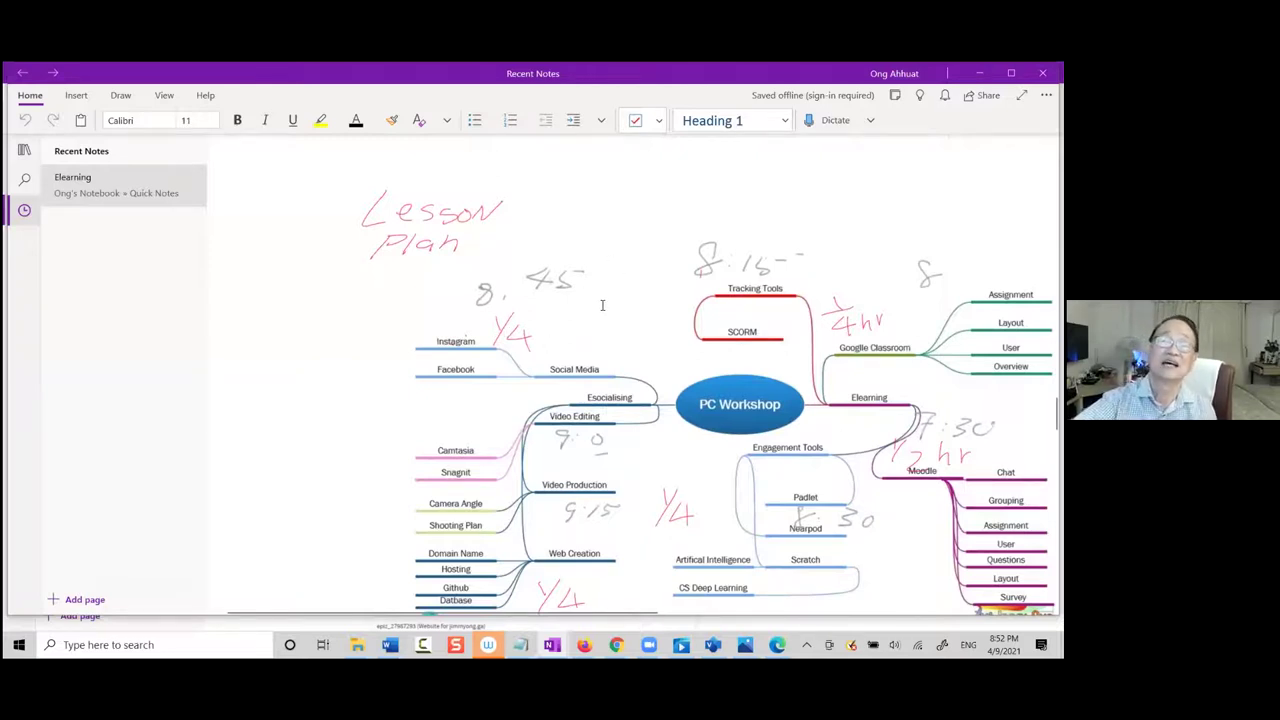
scroll(539, 322, down, 4)
scroll(504, 267, up, 2)
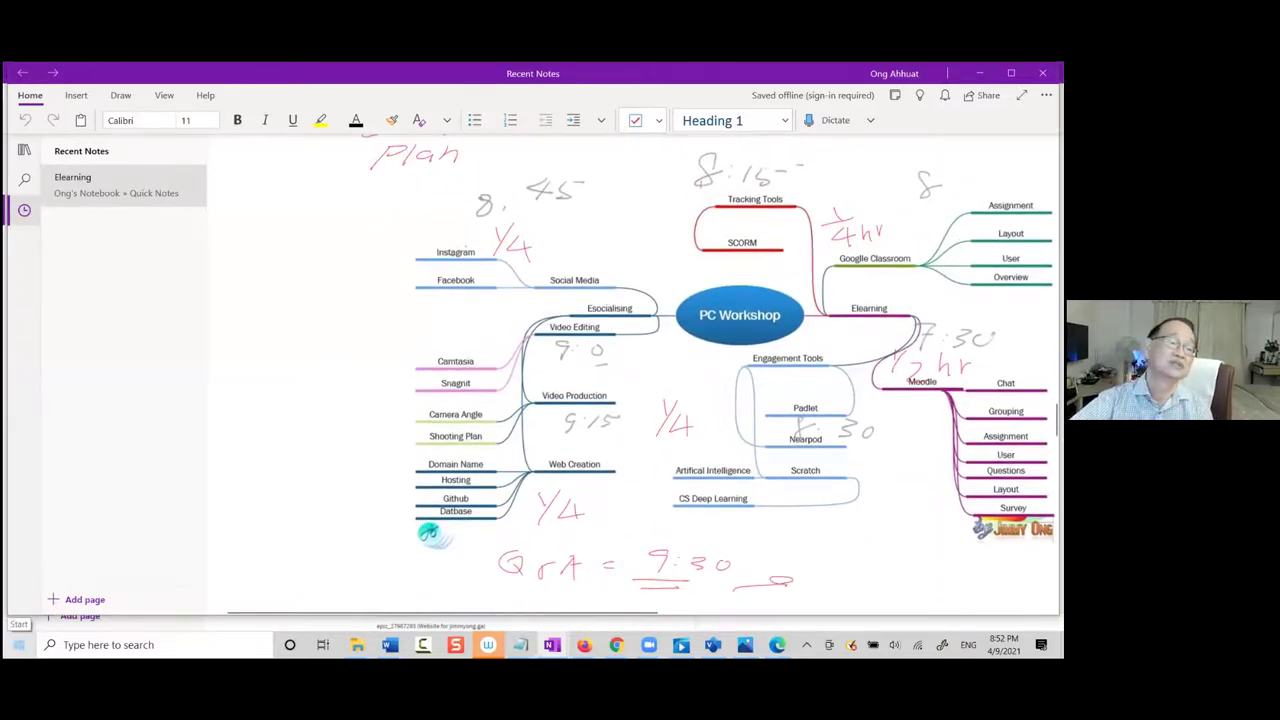
Minimise the notes, start Firefox and open the presenter's bookmarked website
click(18, 645)
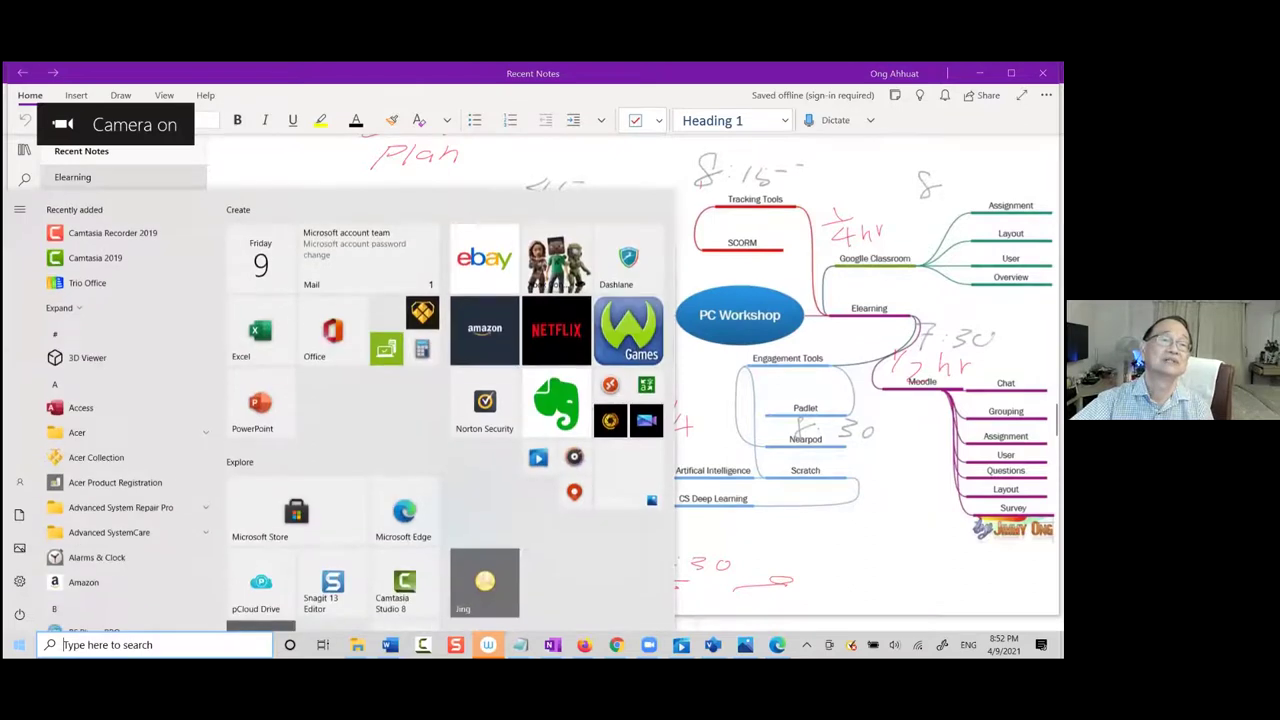
key(Escape)
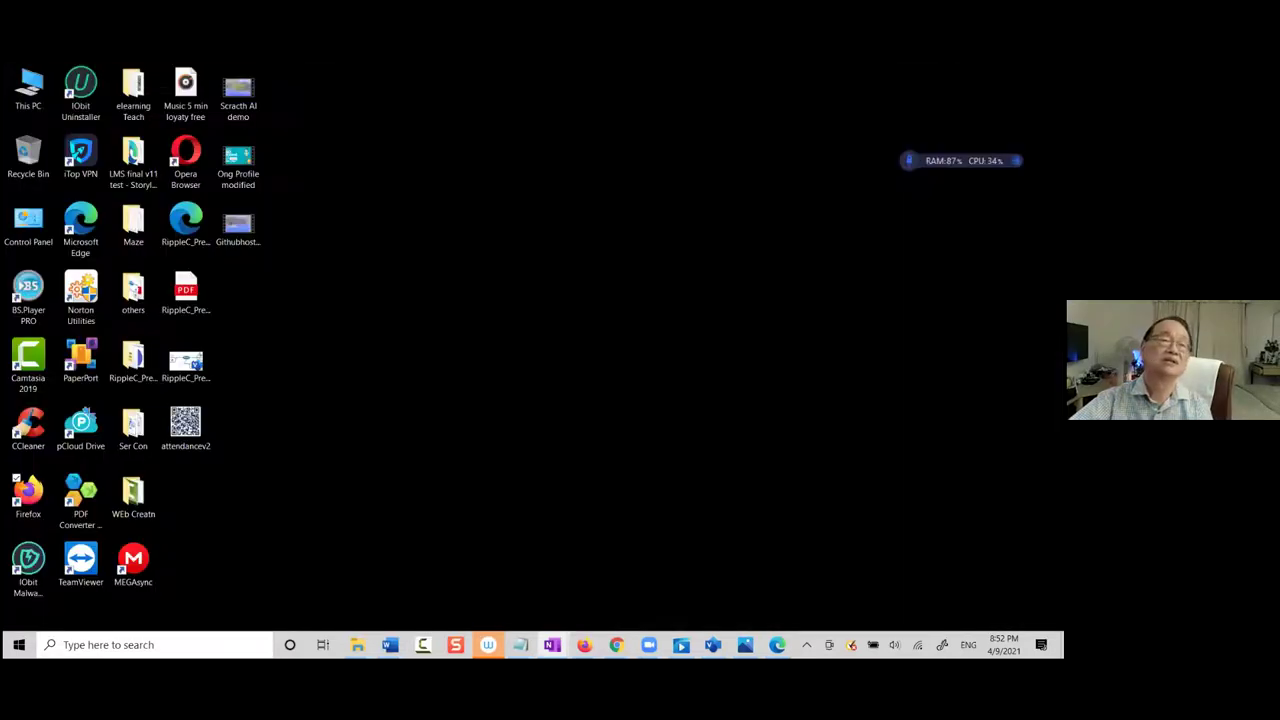
double_click(28, 490)
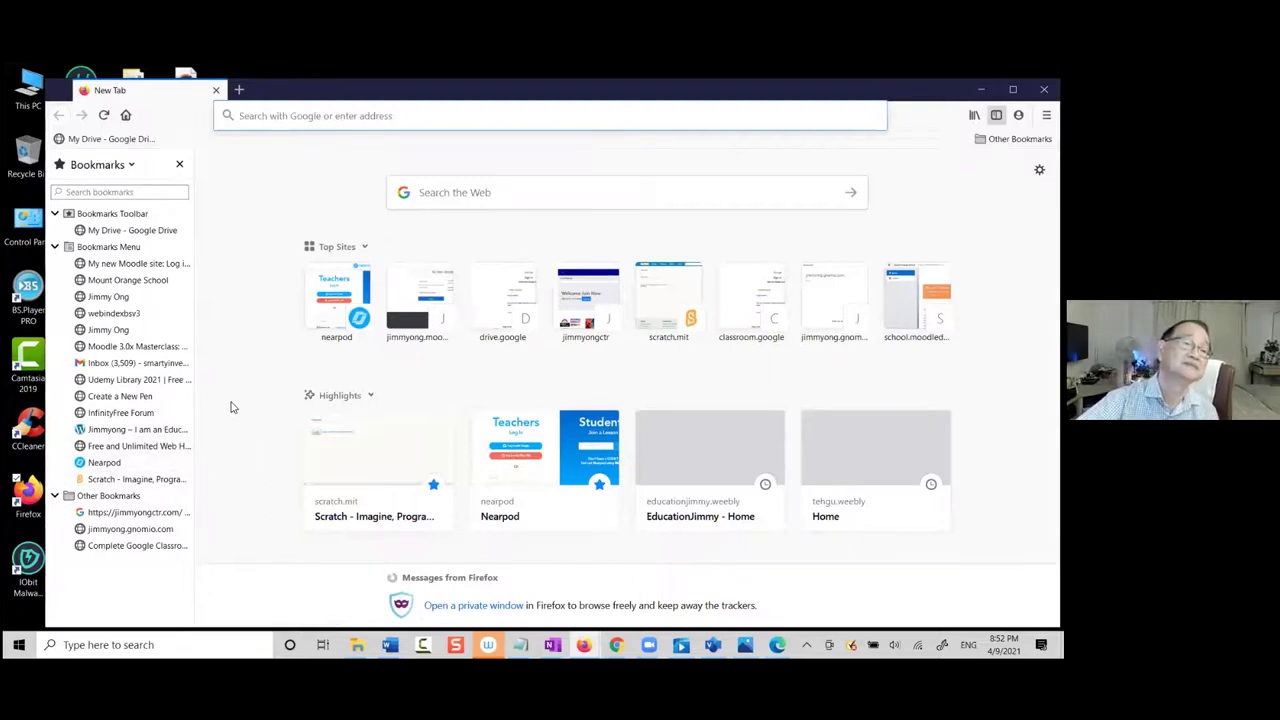
click(122, 331)
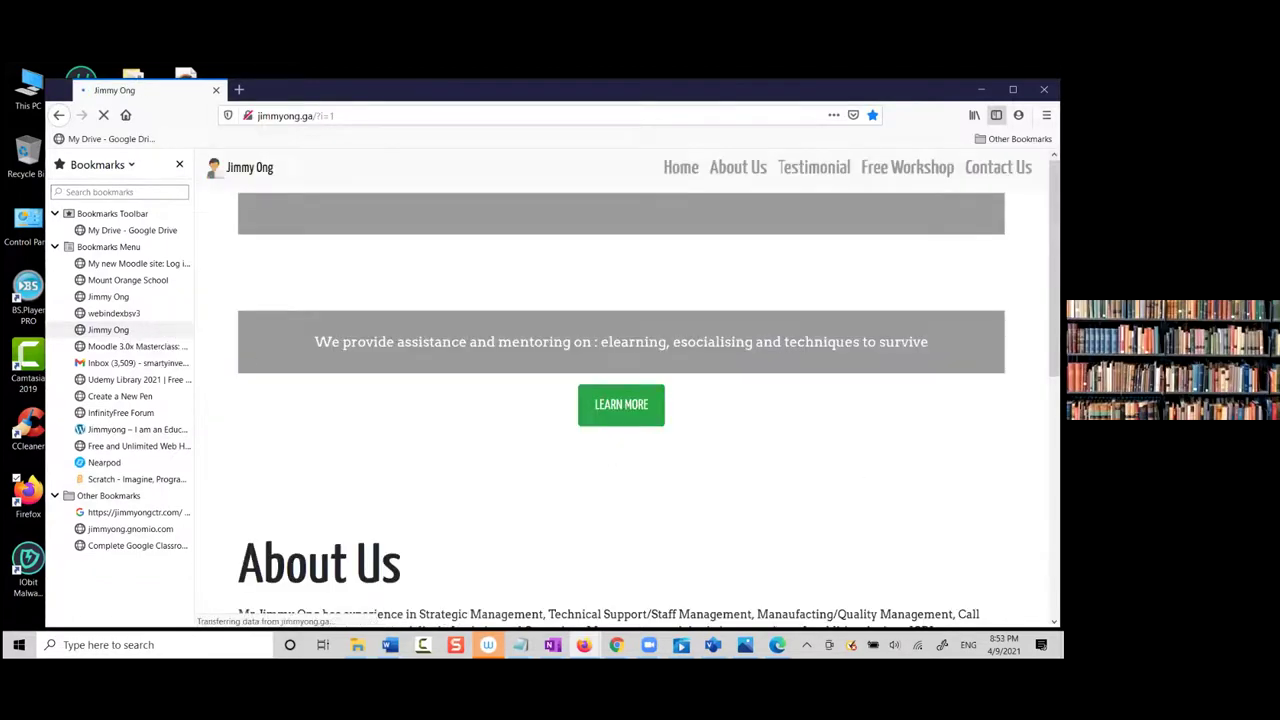
Find the Social Media section at the end of the website and open its Facebook link
scroll(712, 488, down, 5)
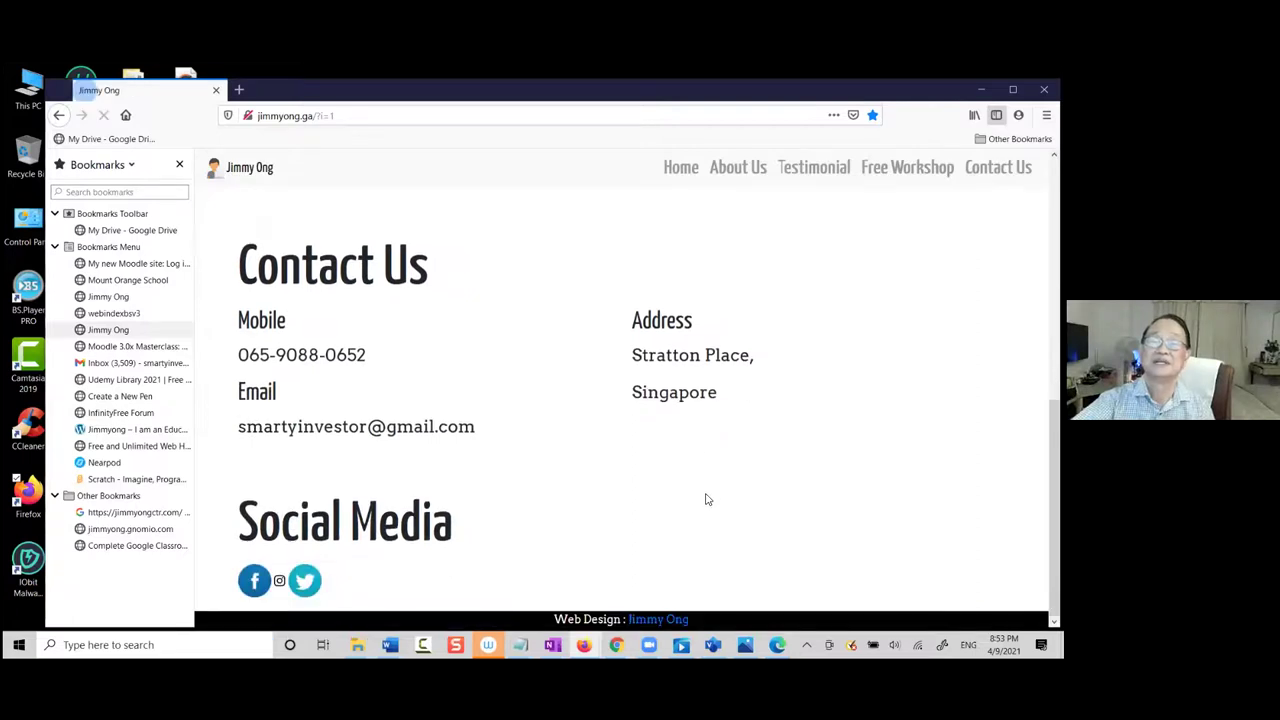
scroll(714, 490, down, 3)
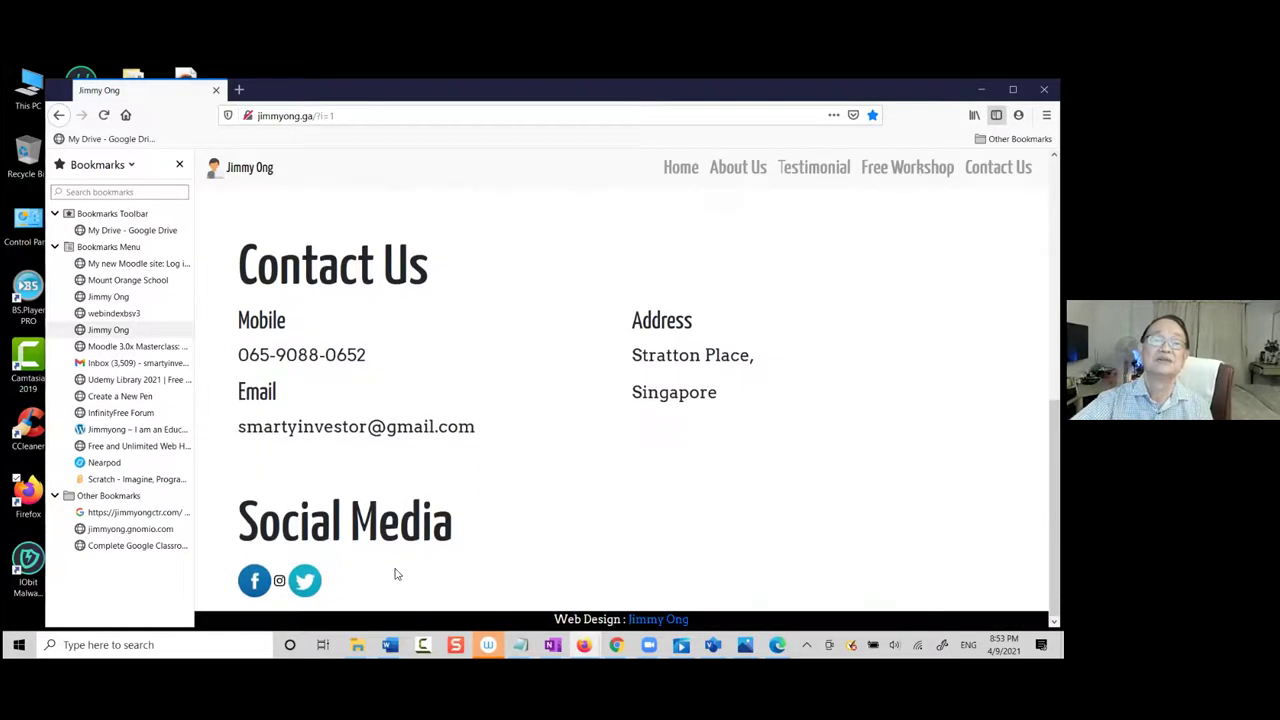
click(253, 580)
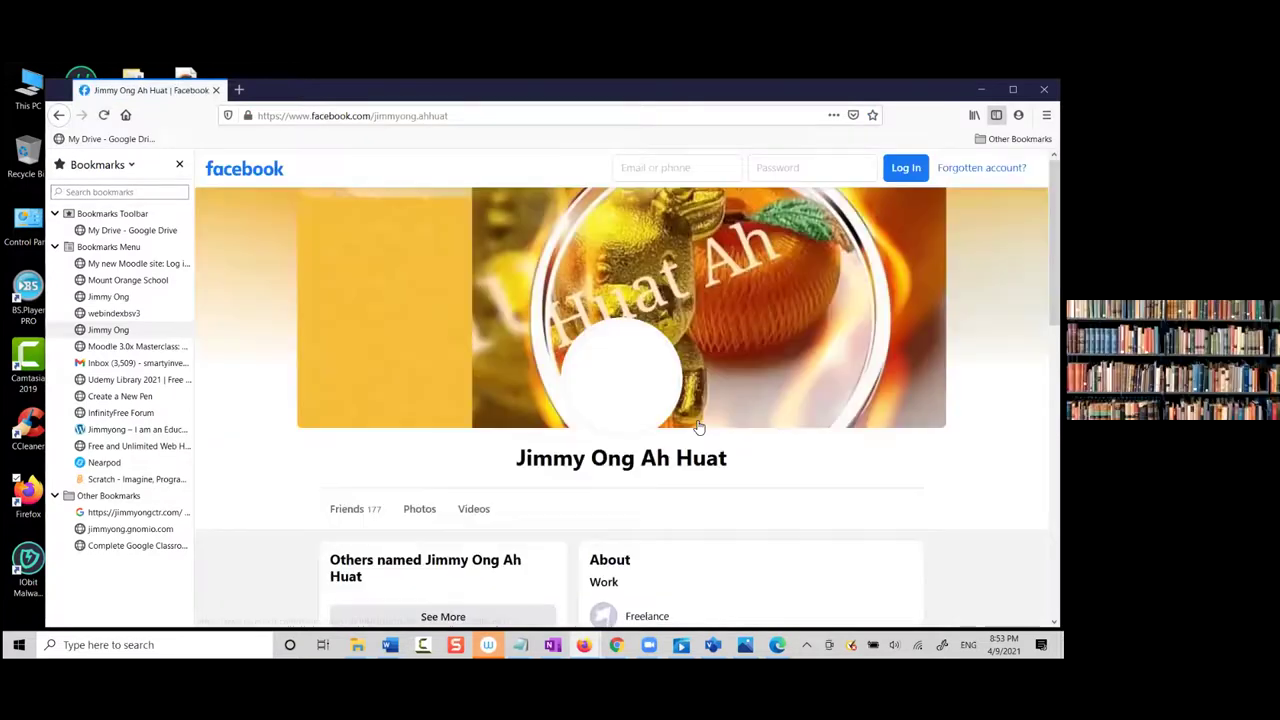
Browse the presenter's Facebook profile as far as the Photos section and return to the cover image
scroll(714, 400, down, 3)
scroll(714, 400, up, 2)
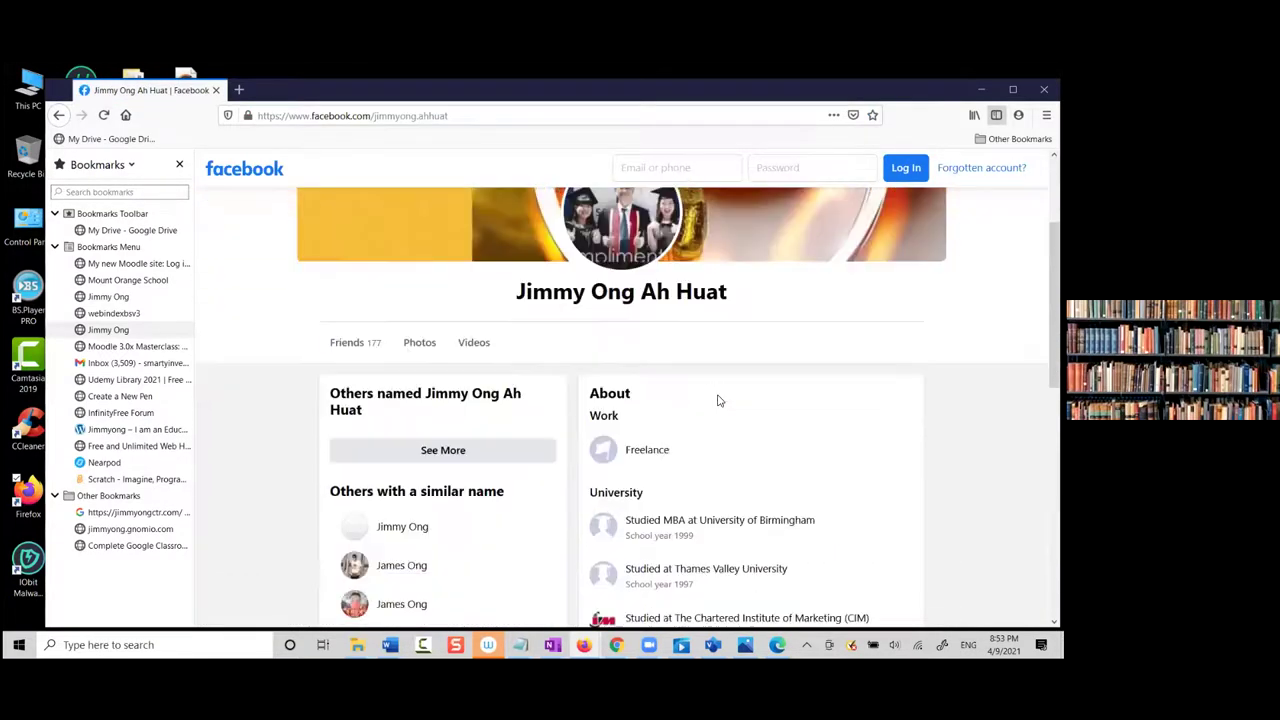
scroll(717, 400, down, 6)
scroll(521, 383, down, 1)
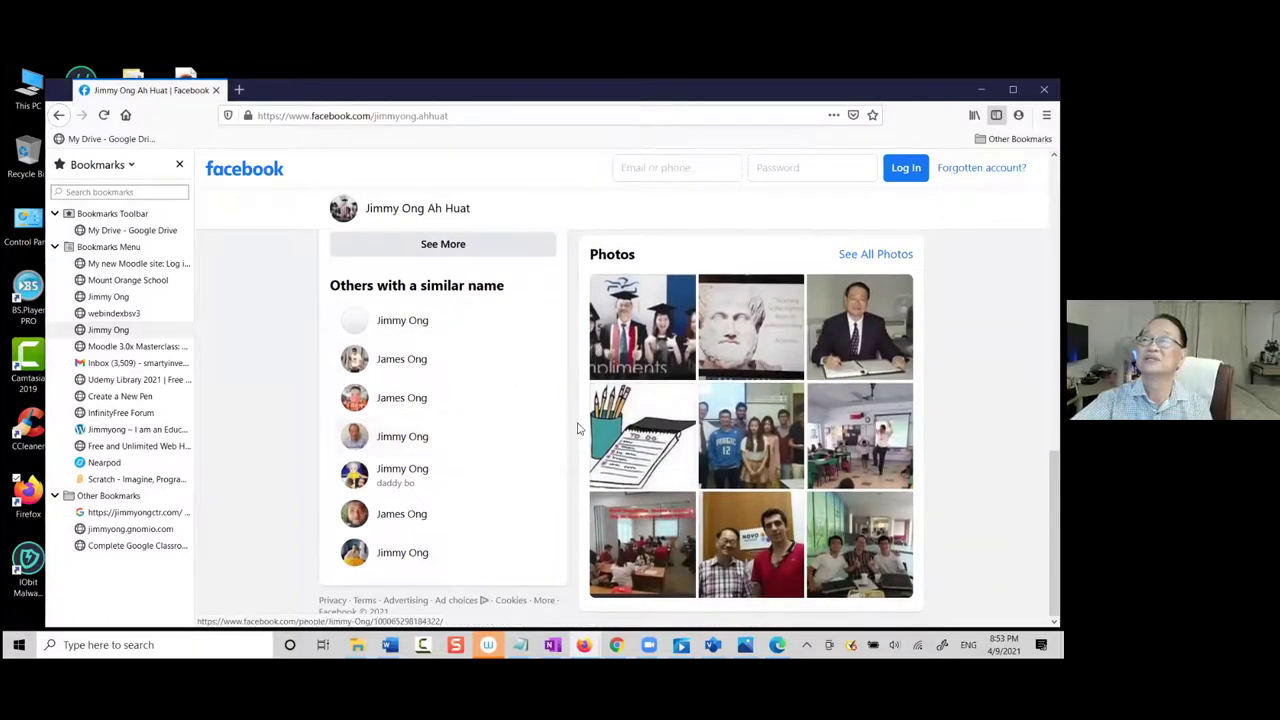
scroll(571, 429, up, 10)
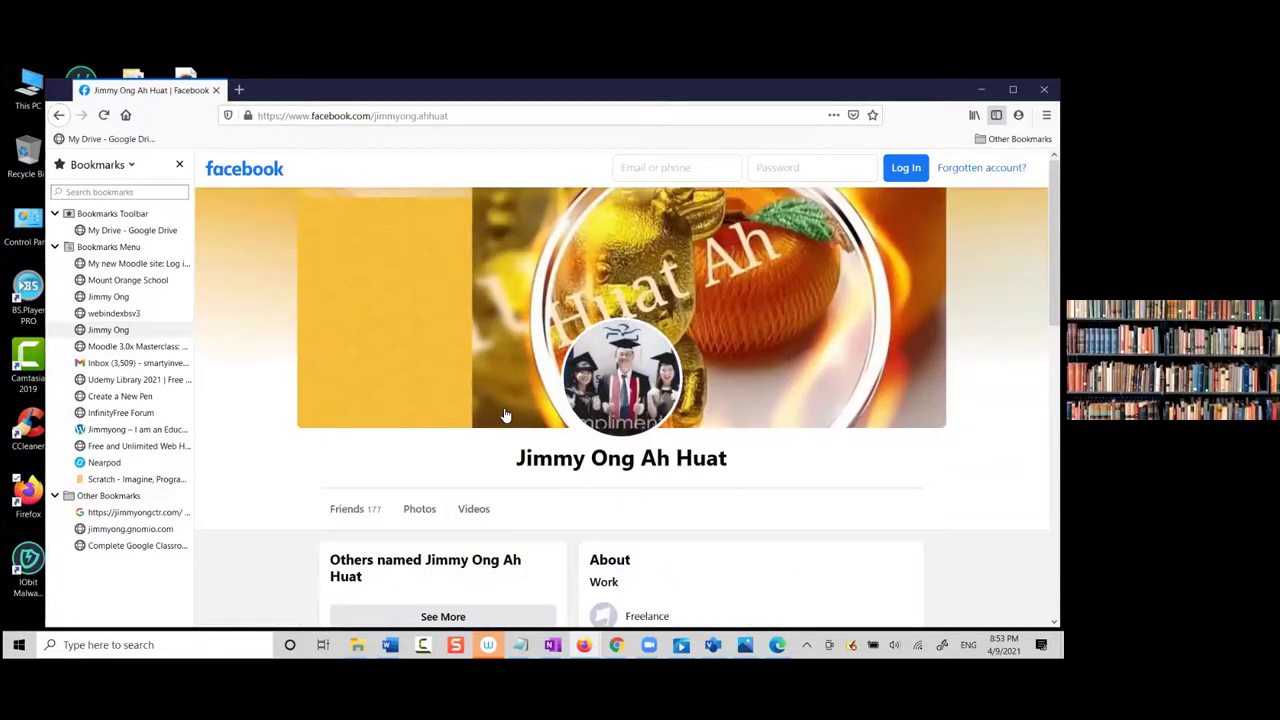
Look over the Facebook profile's header and its About section with the work and university entries
scroll(540, 415, down, 1)
scroll(580, 425, up, 1)
scroll(630, 434, down, 1)
scroll(630, 434, down, 3)
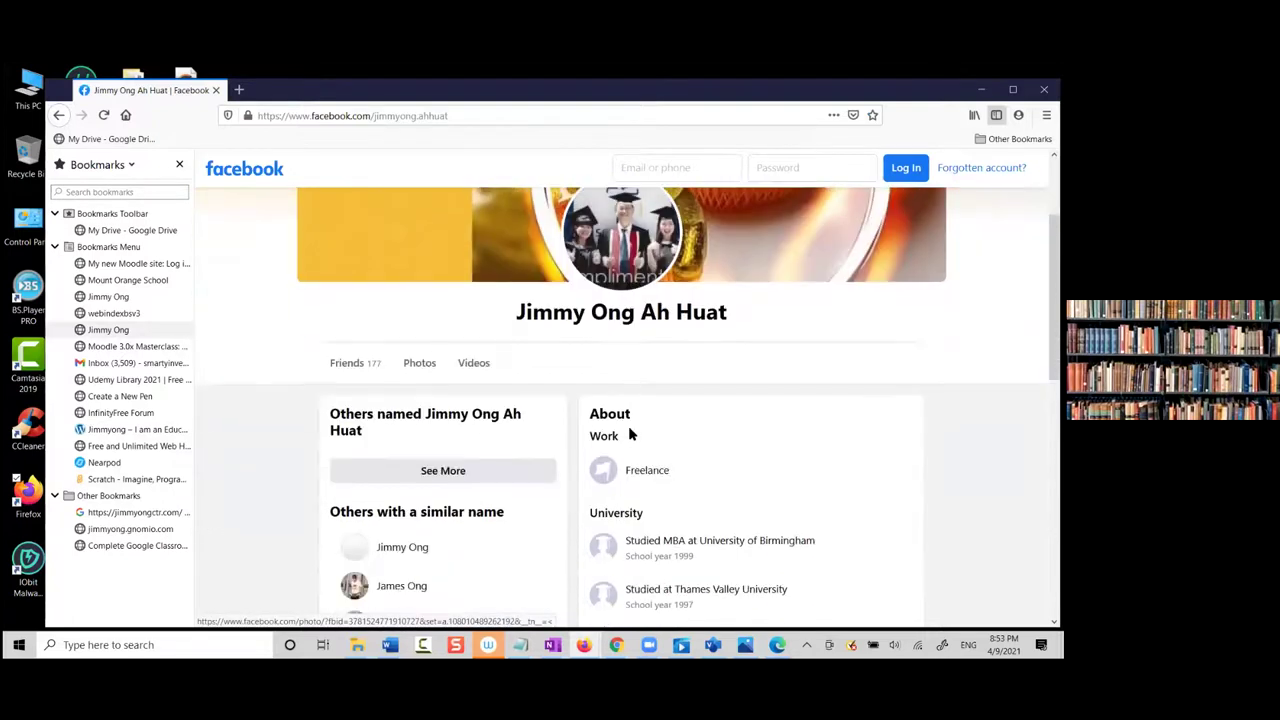
scroll(630, 434, up, 3)
scroll(630, 434, down, 2)
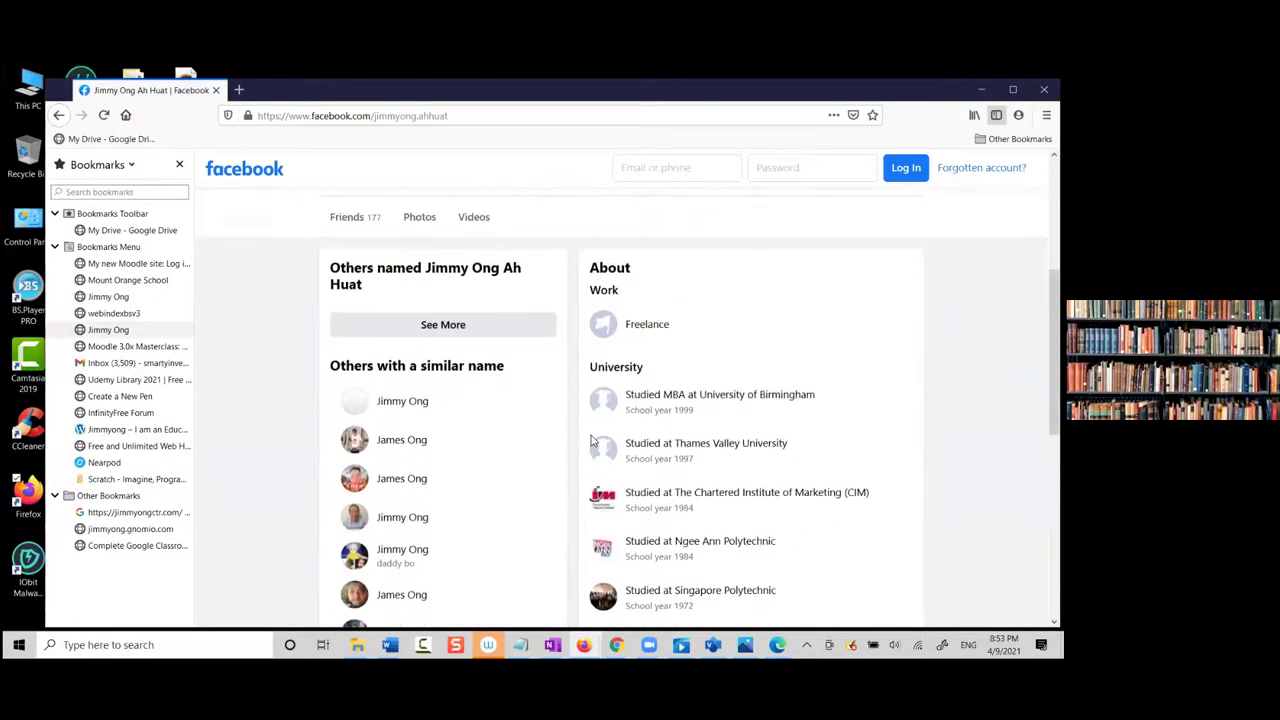
scroll(590, 440, up, 2)
scroll(545, 480, down, 1)
scroll(575, 458, up, 1)
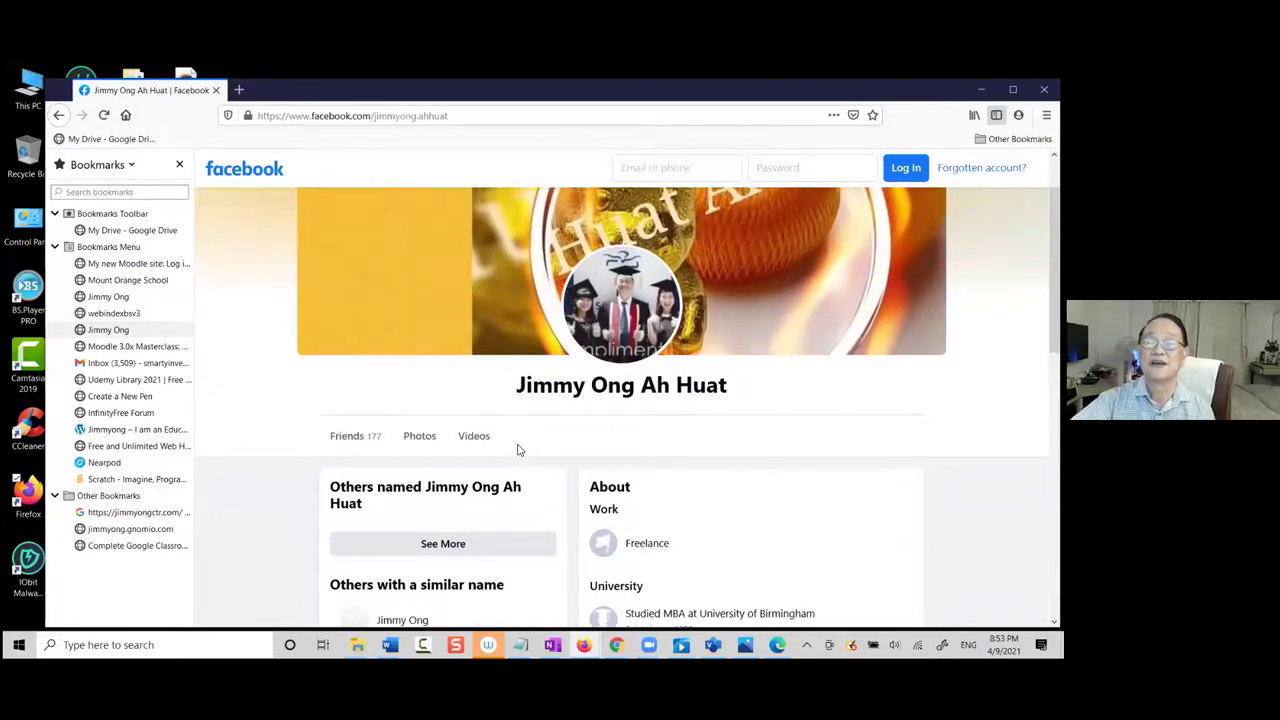
scroll(570, 437, up, 1)
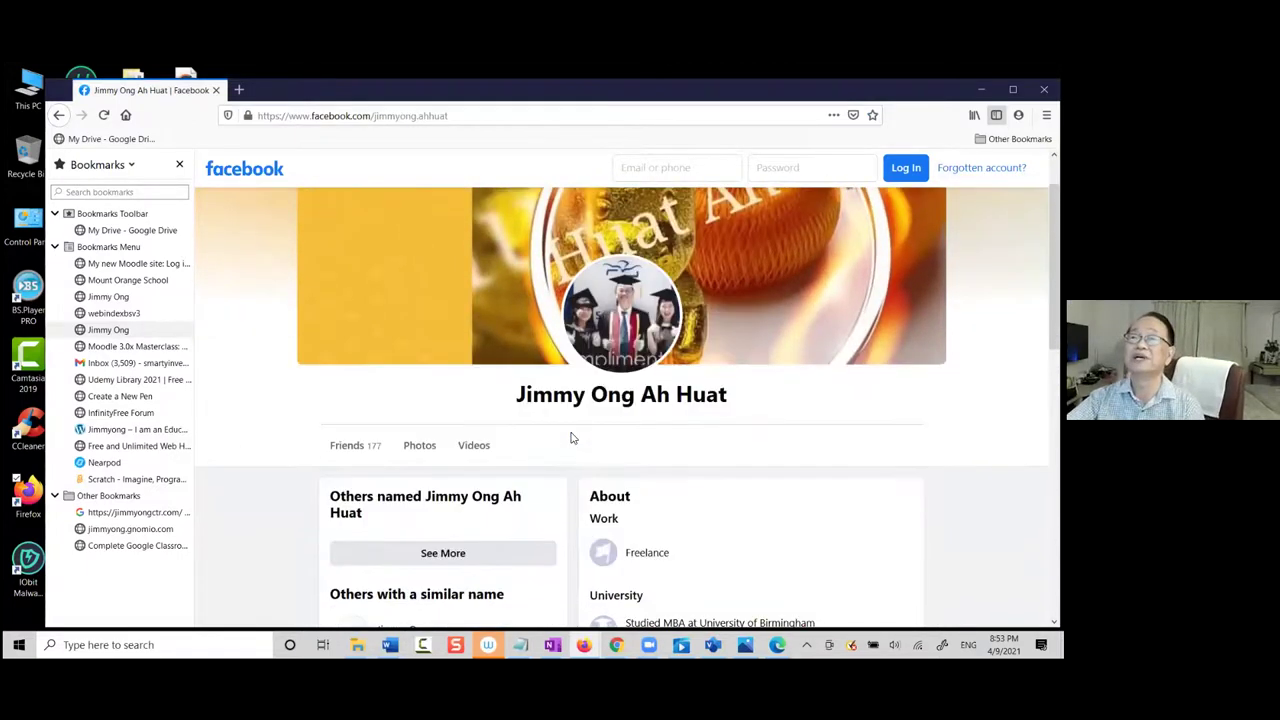
scroll(572, 437, up, 1)
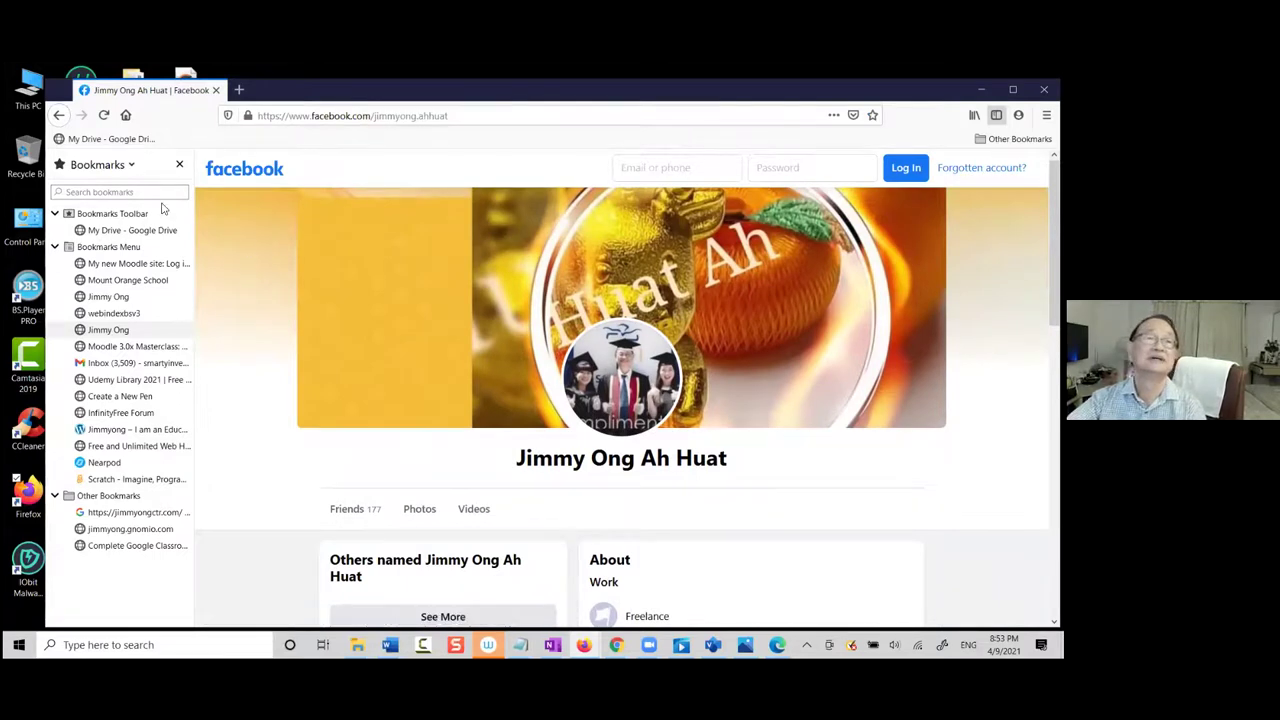
Return to the website's Social Media section and open the Instagram link
click(57, 115)
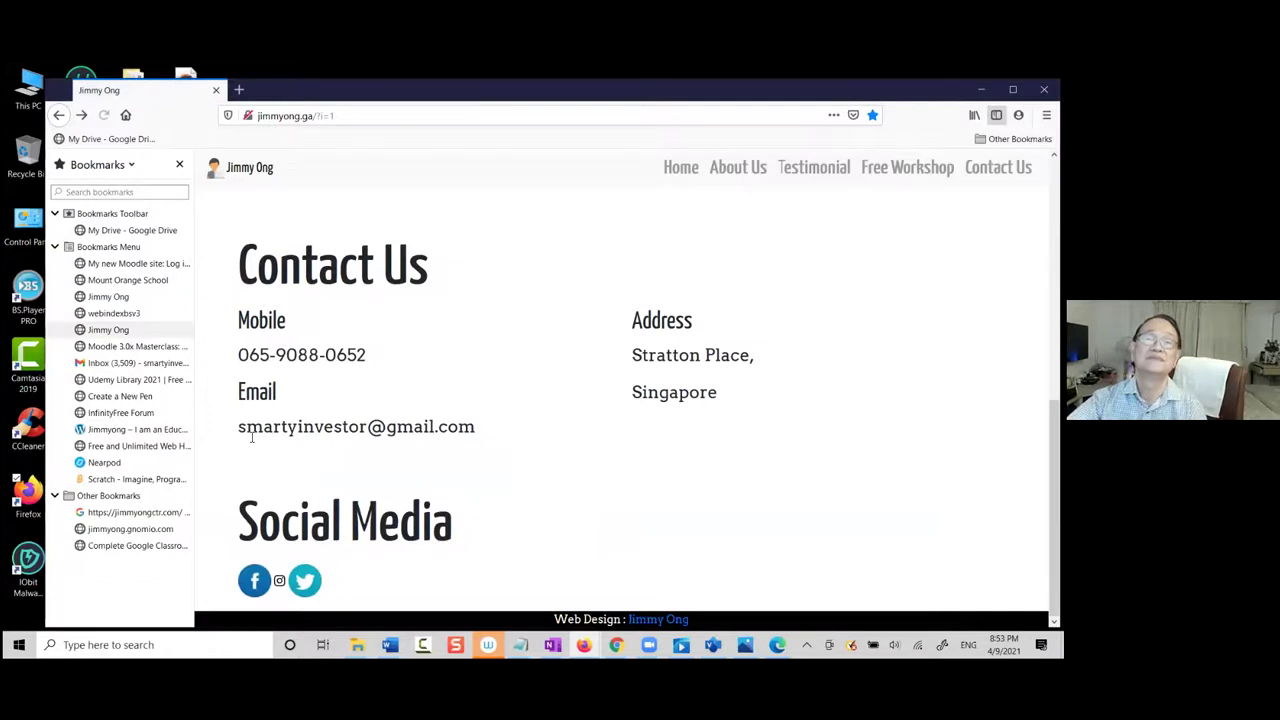
click(282, 583)
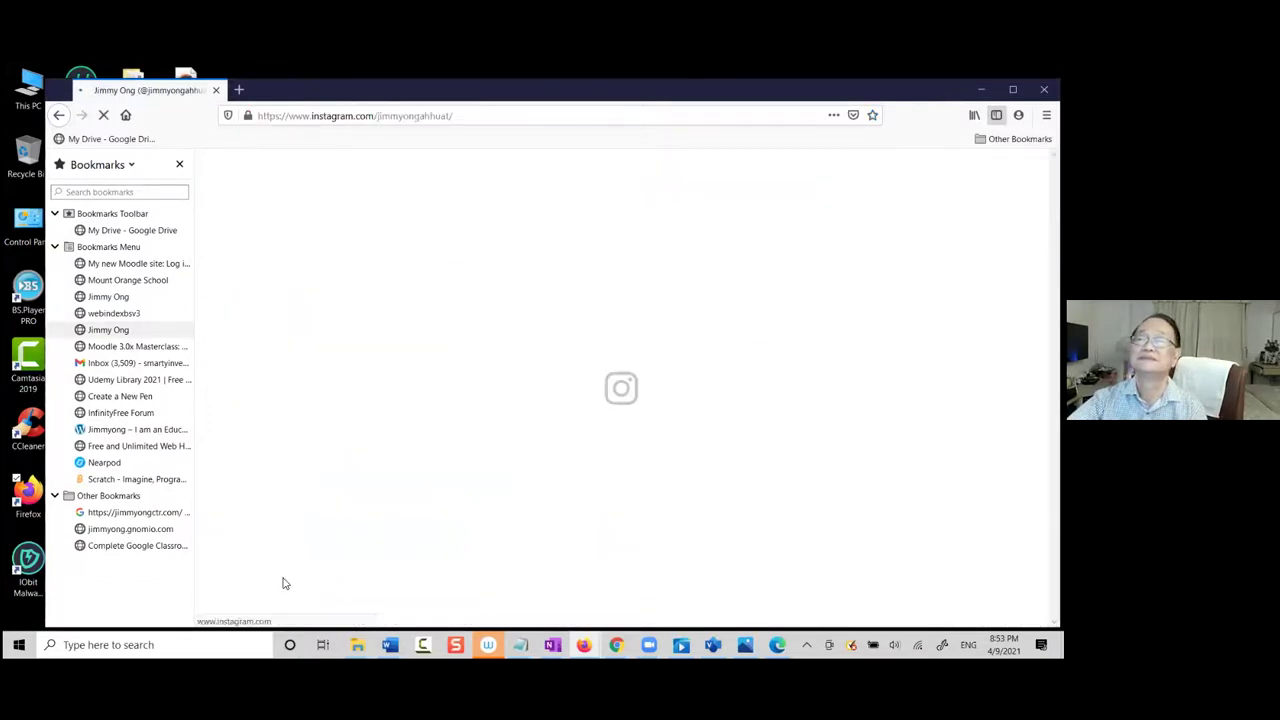
Look through the posts on the presenter's Instagram profile and return to the website's Social Media section
scroll(672, 416, down, 3)
scroll(679, 420, down, 5)
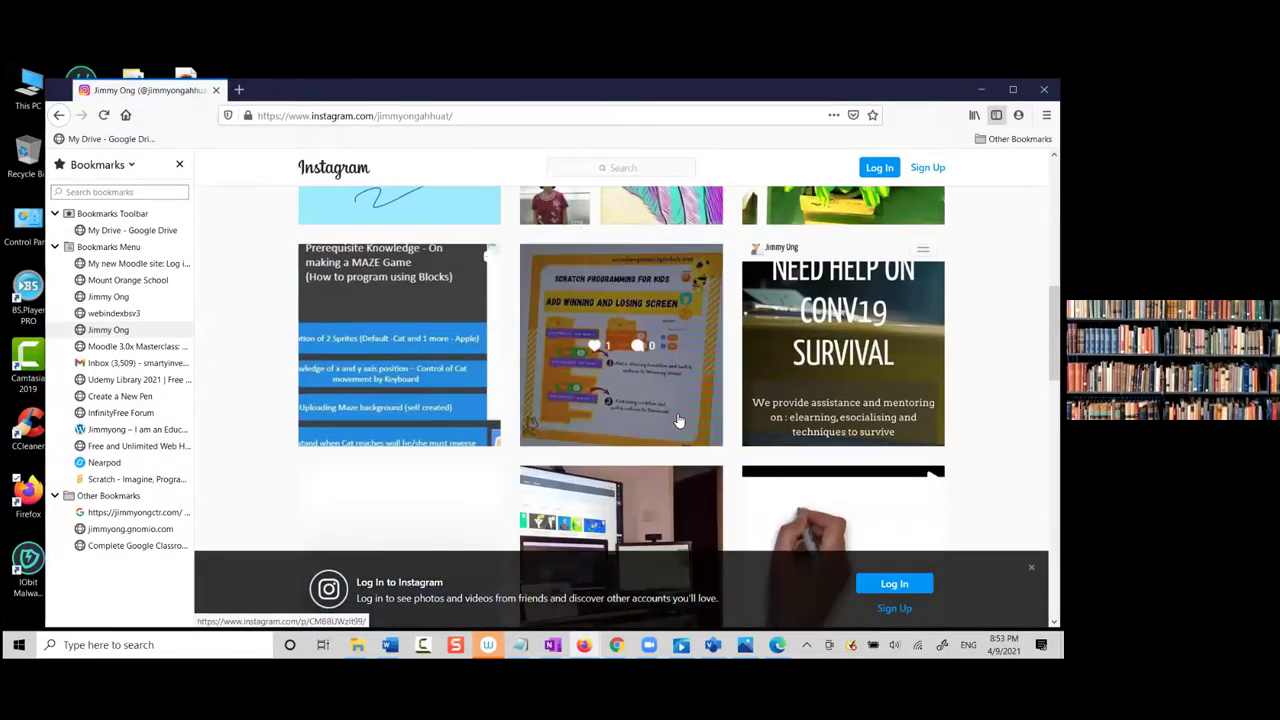
scroll(681, 420, up, 5)
scroll(681, 420, up, 3)
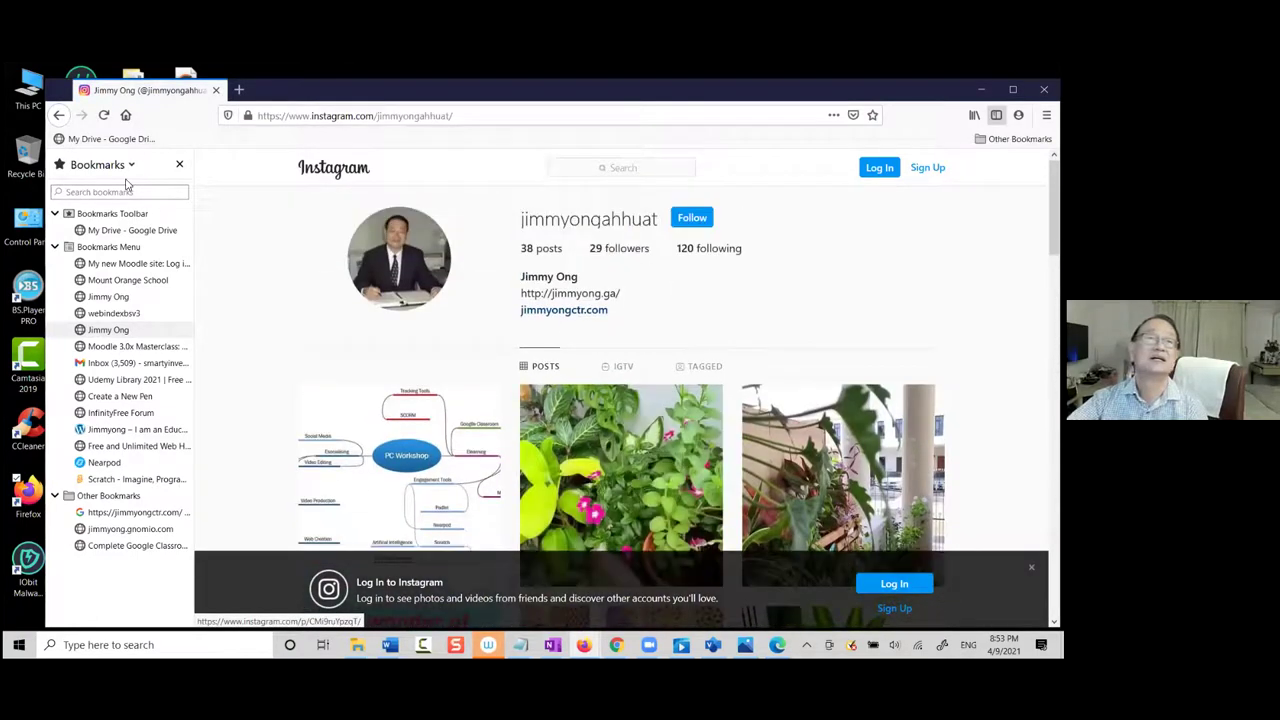
click(59, 115)
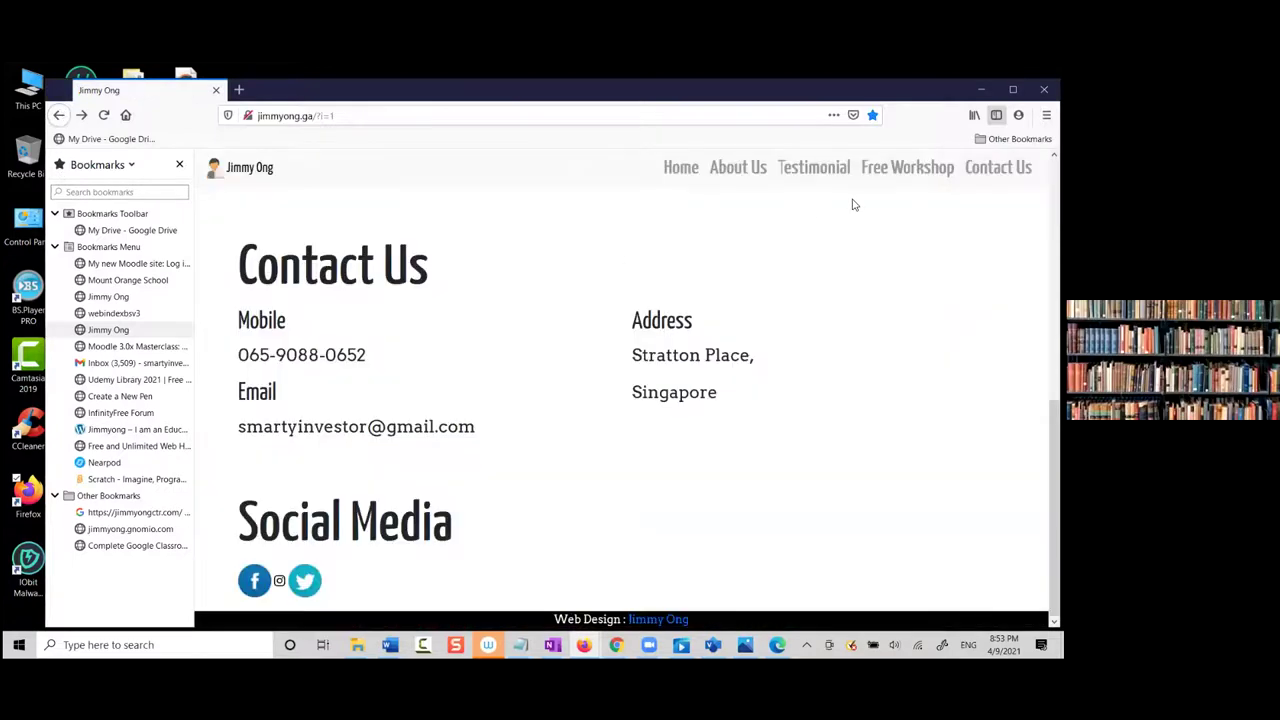
Switch to OneNote and find the video editing Course Outline below the Facebook link on the Elearning page
click(981, 90)
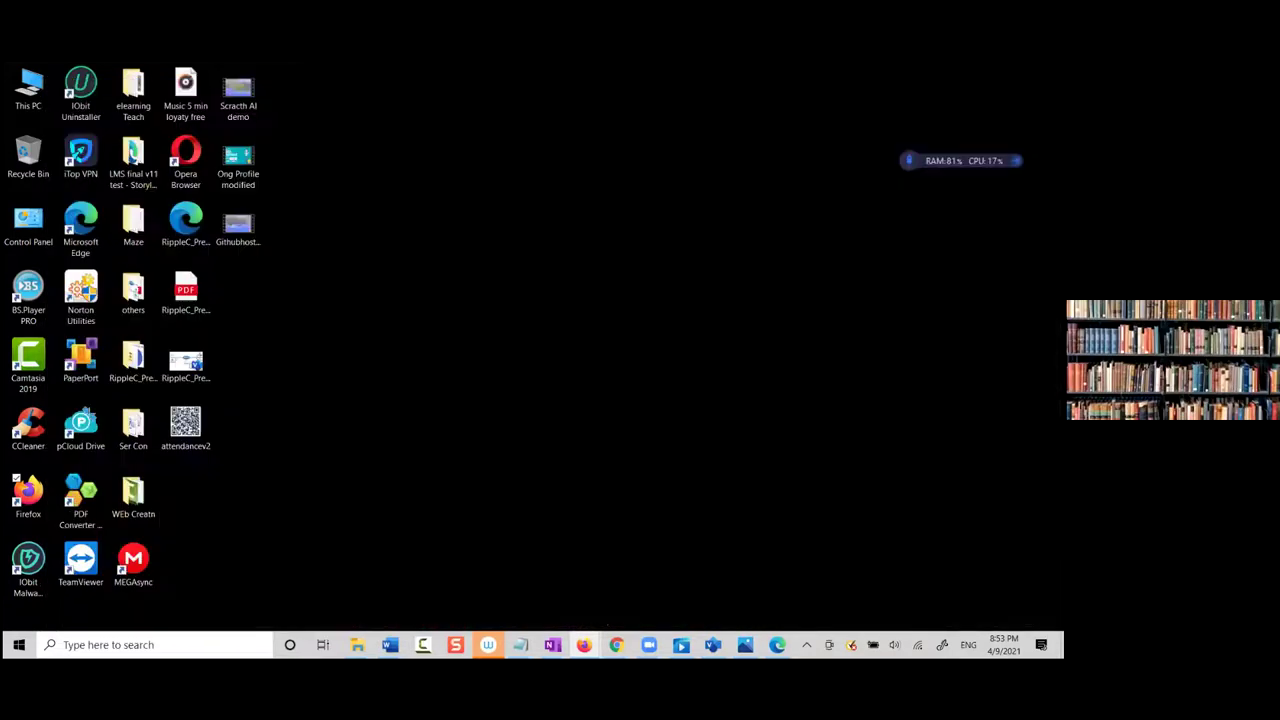
click(19, 644)
scroll(417, 424, down, 5)
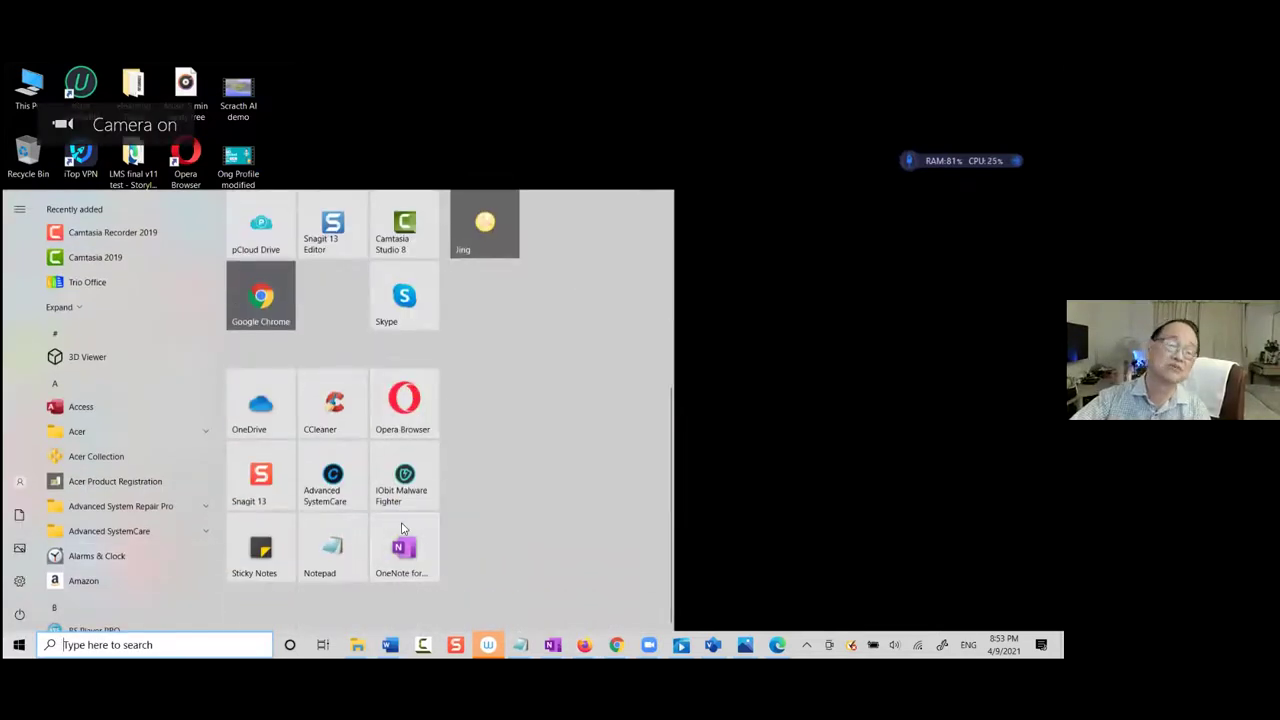
click(403, 550)
scroll(516, 363, down, 15)
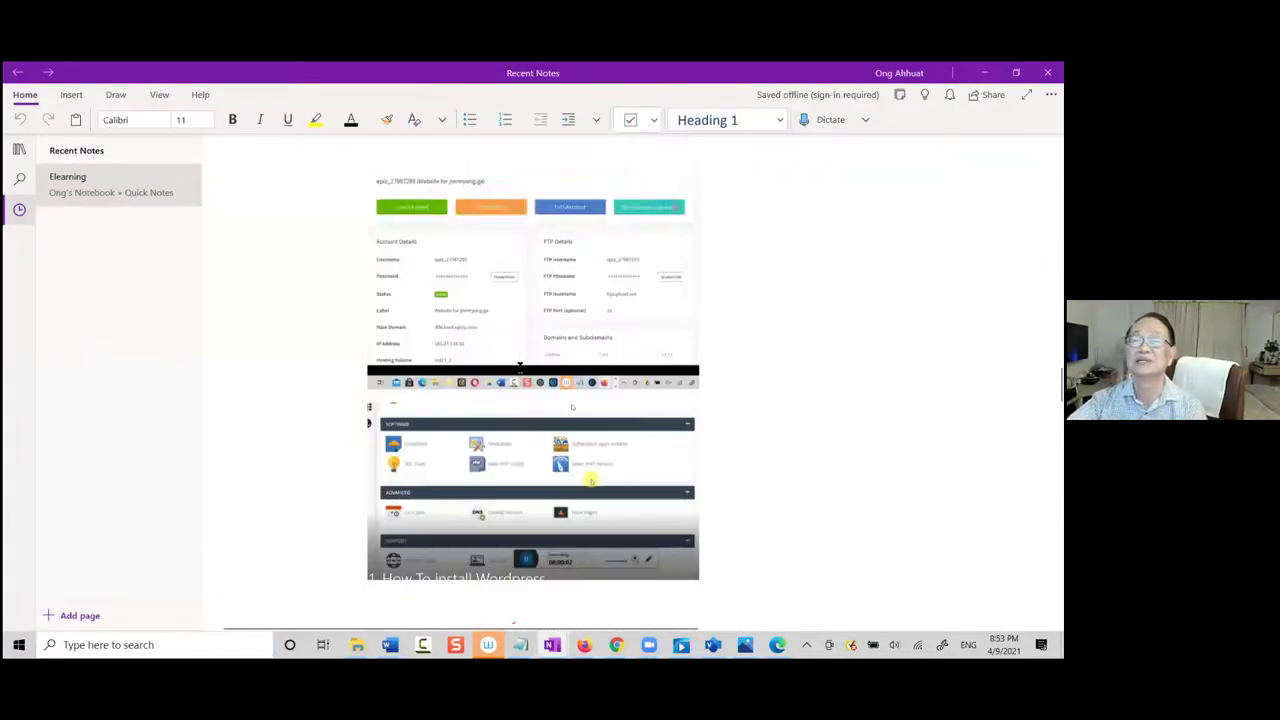
scroll(703, 424, down, 15)
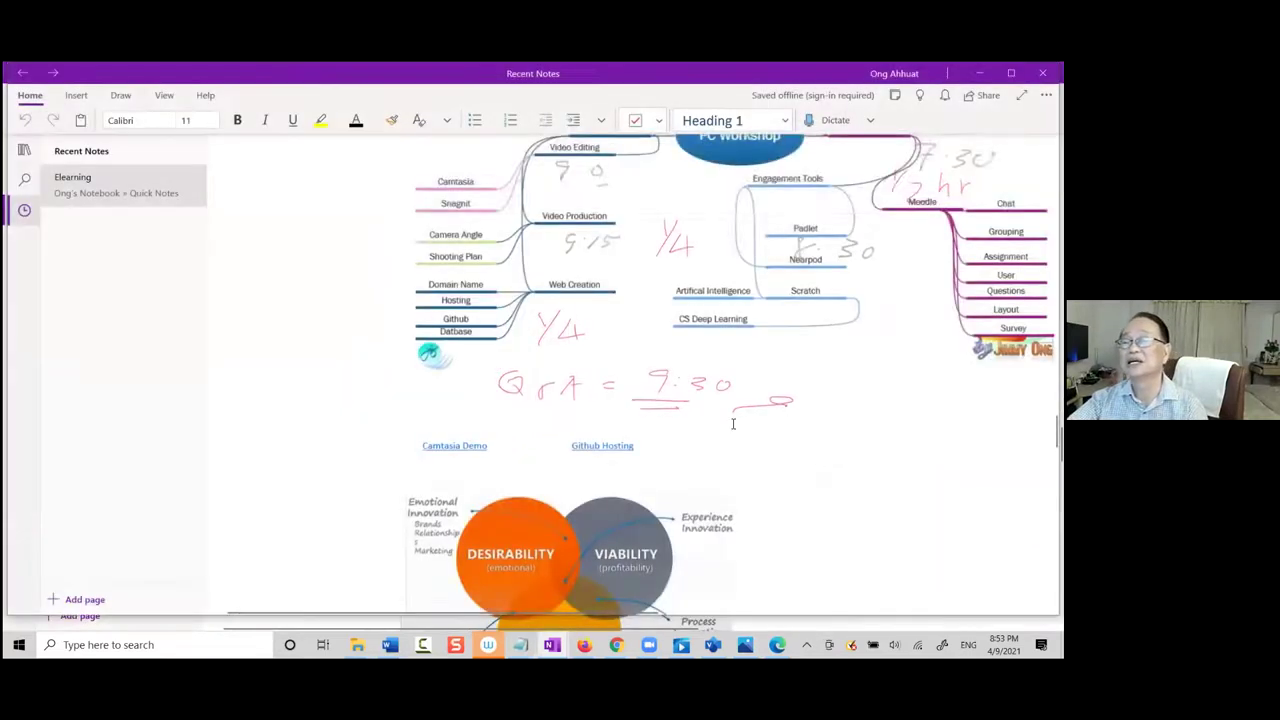
scroll(703, 424, down, 15)
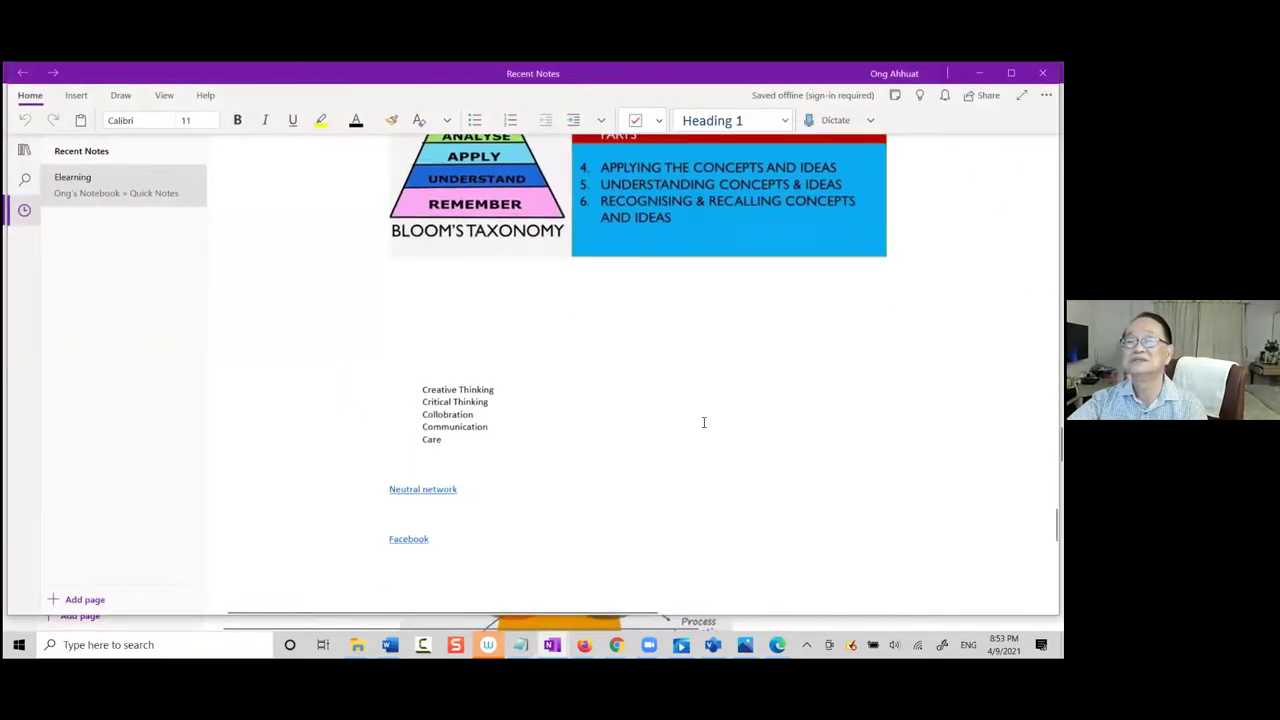
scroll(703, 417, up, 3)
scroll(703, 417, down, 3)
scroll(697, 409, up, 1)
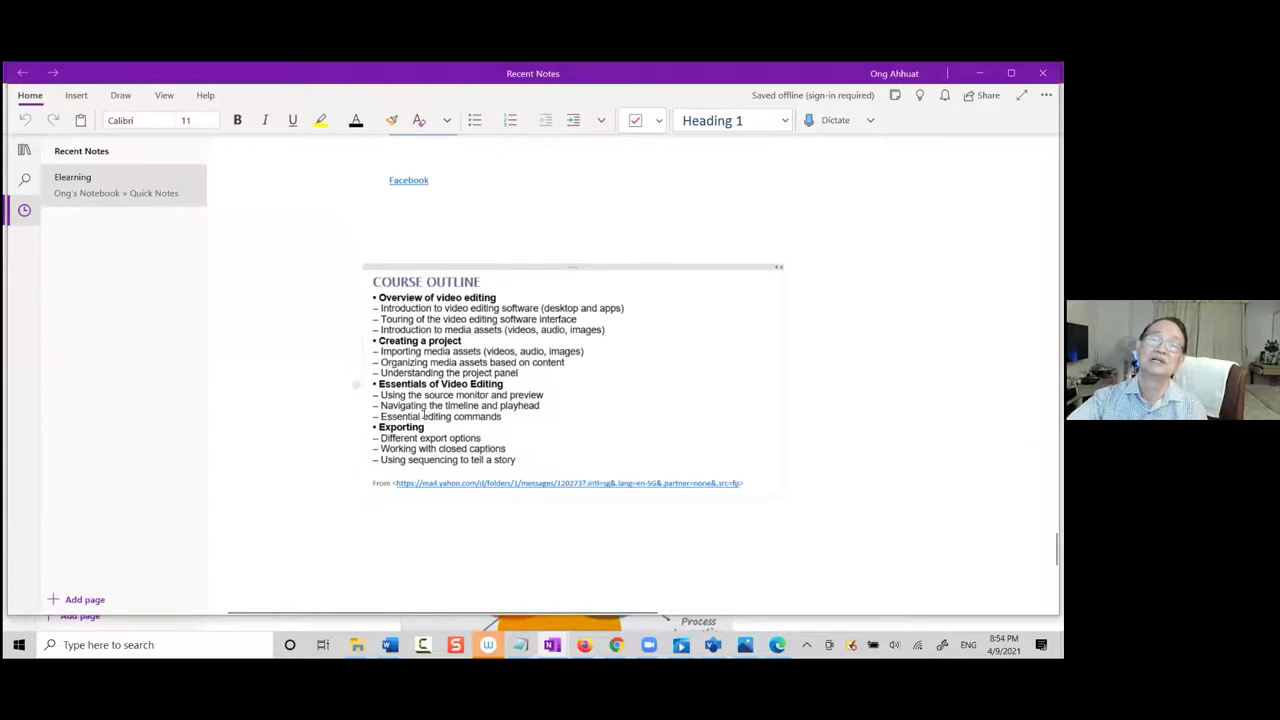
Open the outline's Yahoo Mail source link, review the Camtasia course e-mail and open its online registration page
click(561, 484)
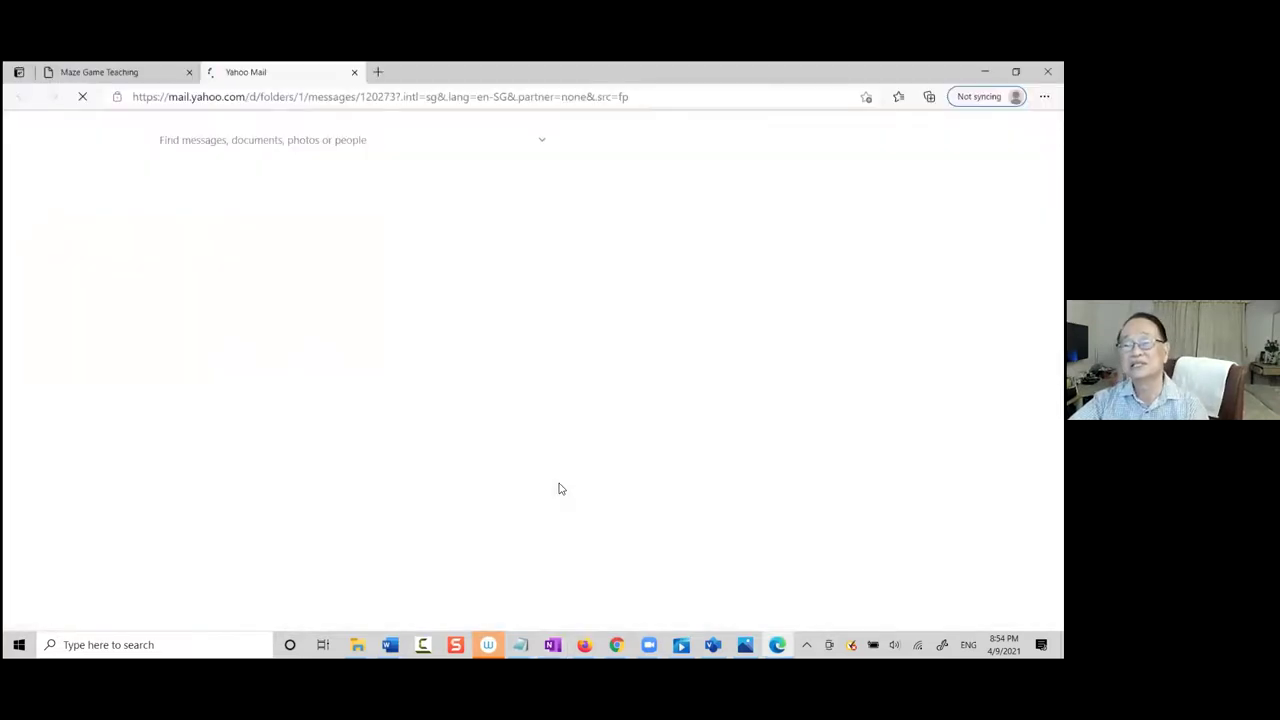
scroll(565, 475, down, 2)
scroll(562, 470, down, 8)
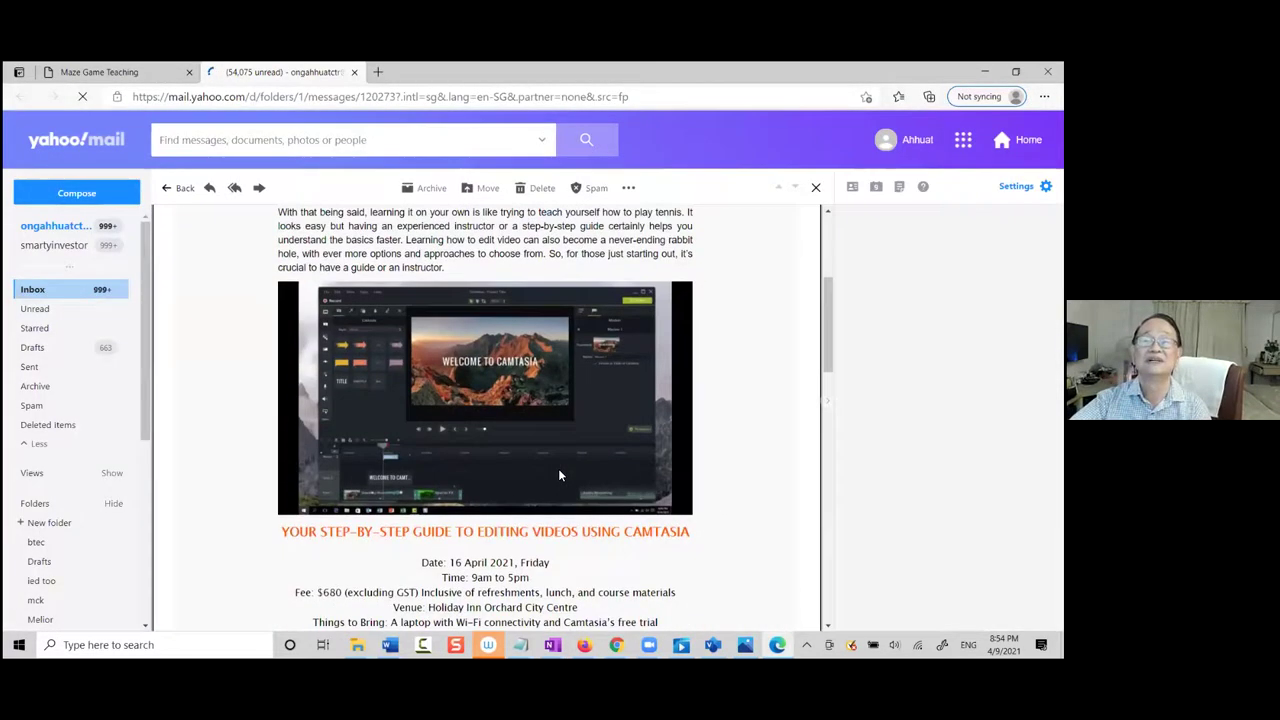
scroll(560, 470, down, 2)
scroll(514, 380, up, 1)
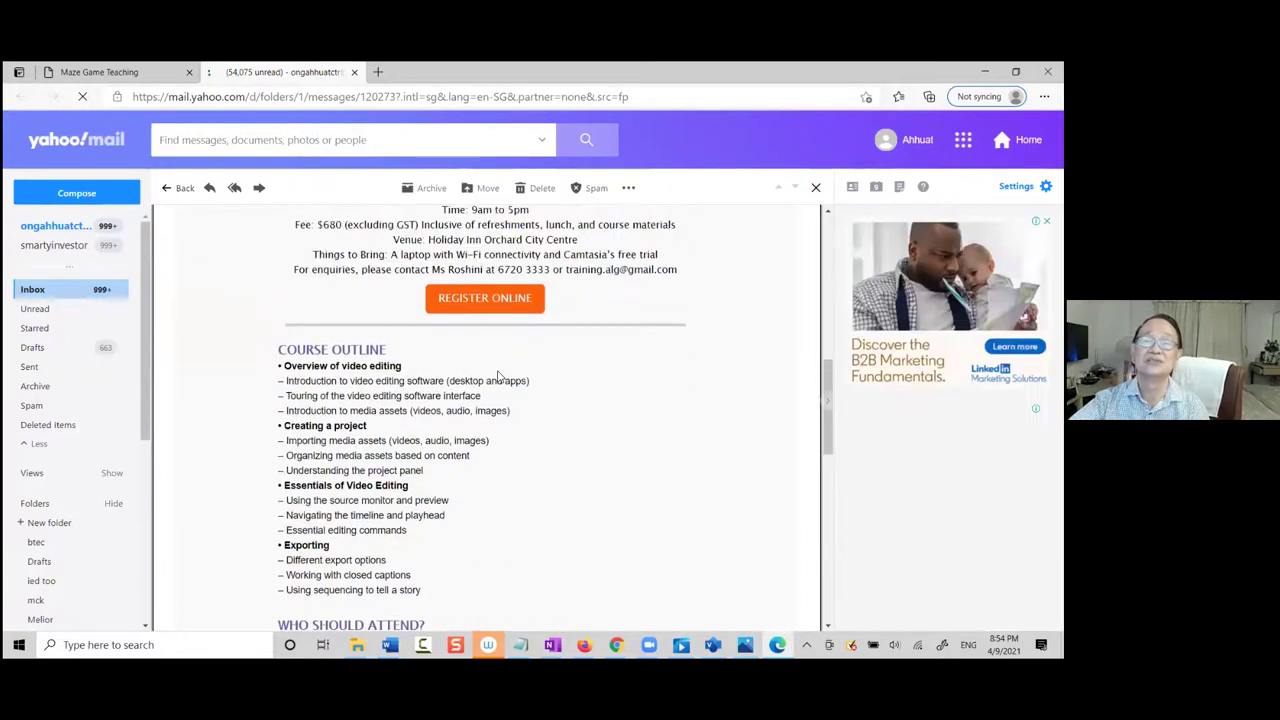
click(484, 302)
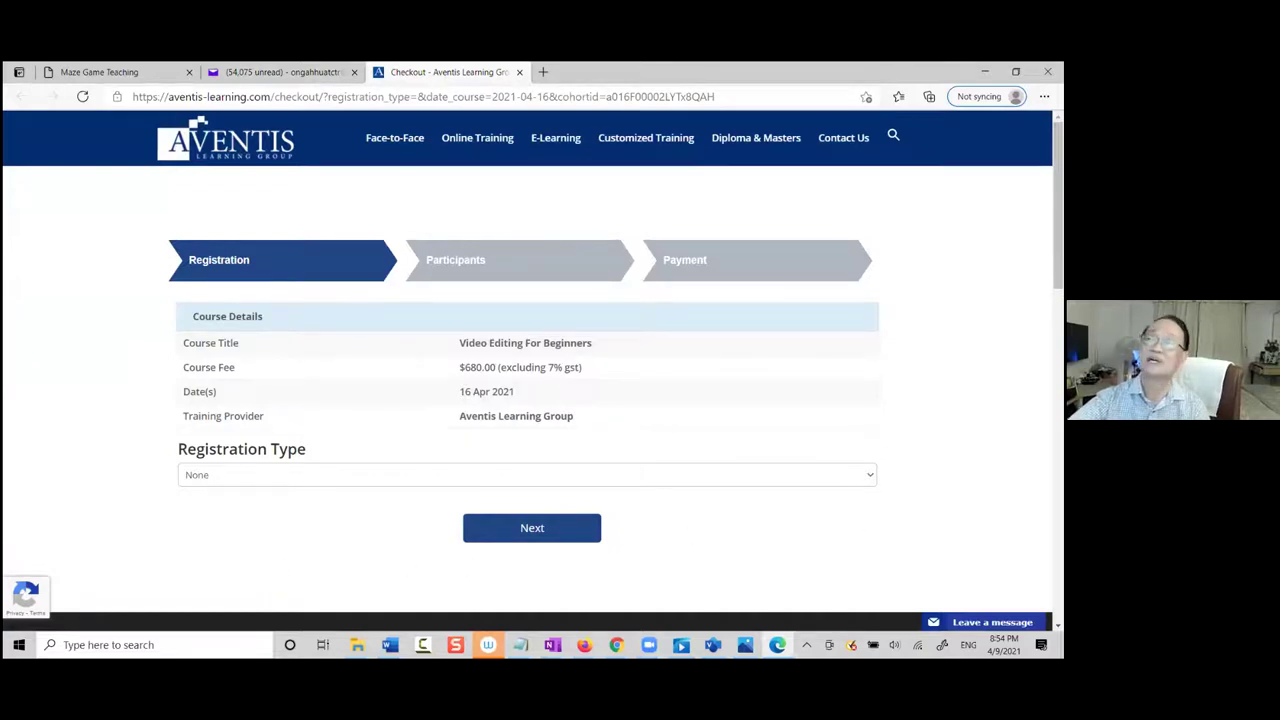
Leave the registration page, close the OneNote notes and start Camtasia 2019 with a new project
click(985, 72)
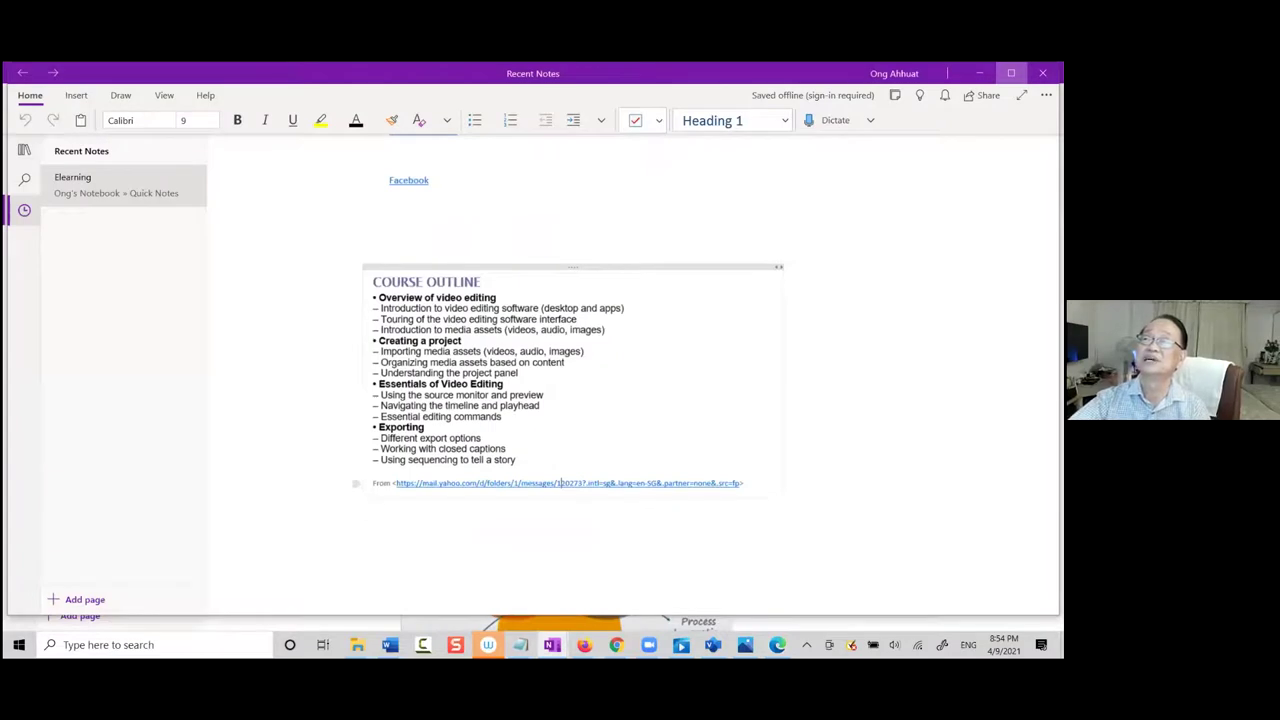
scroll(664, 441, up, 20)
scroll(664, 441, up, 3)
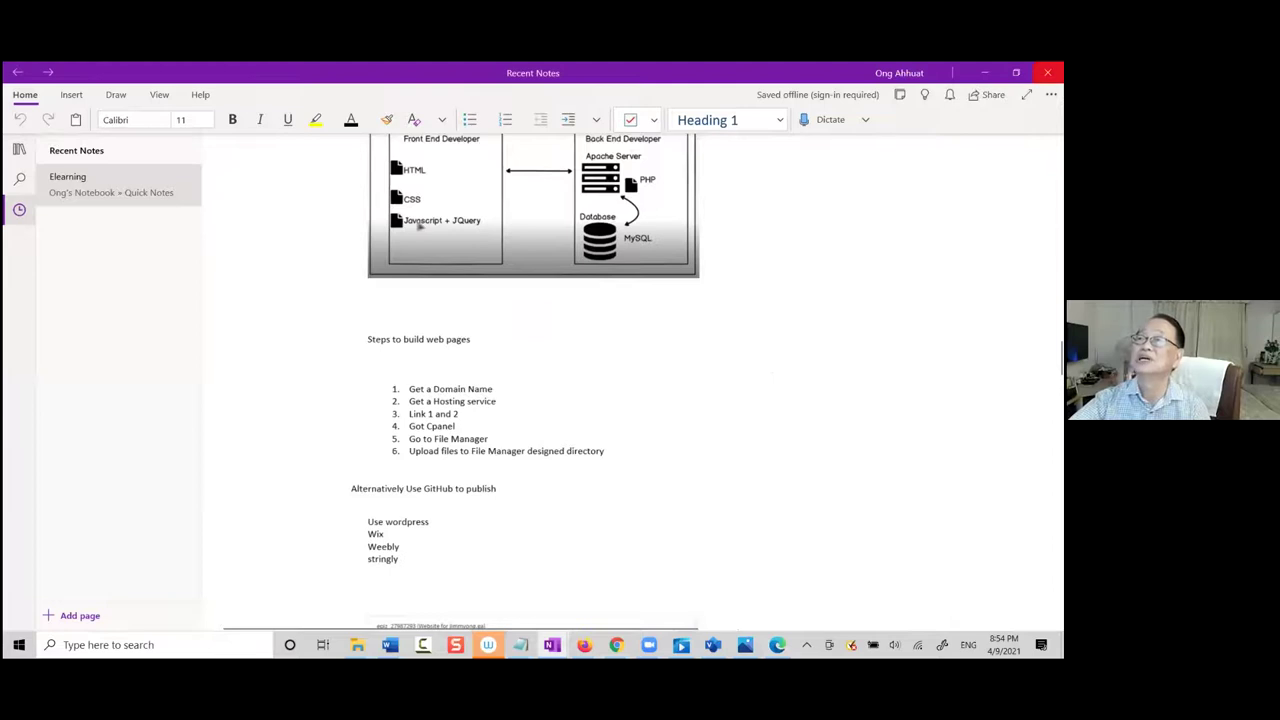
click(1047, 72)
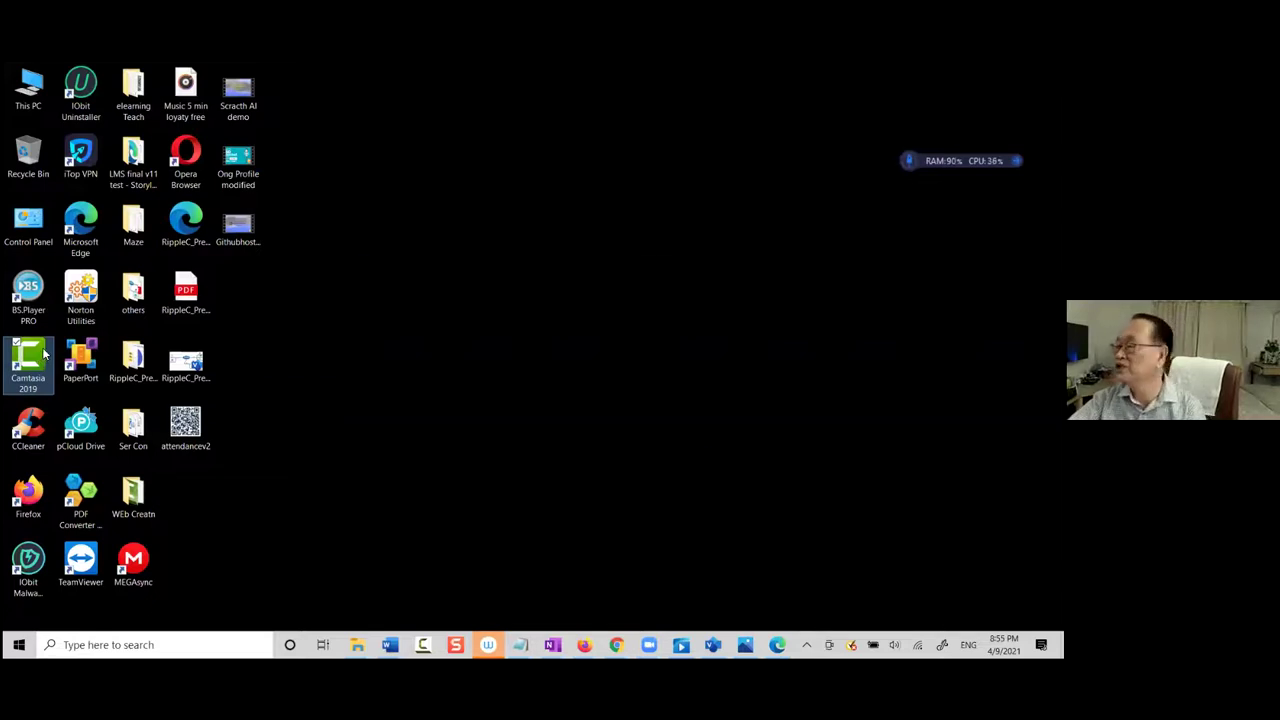
double_click(43, 352)
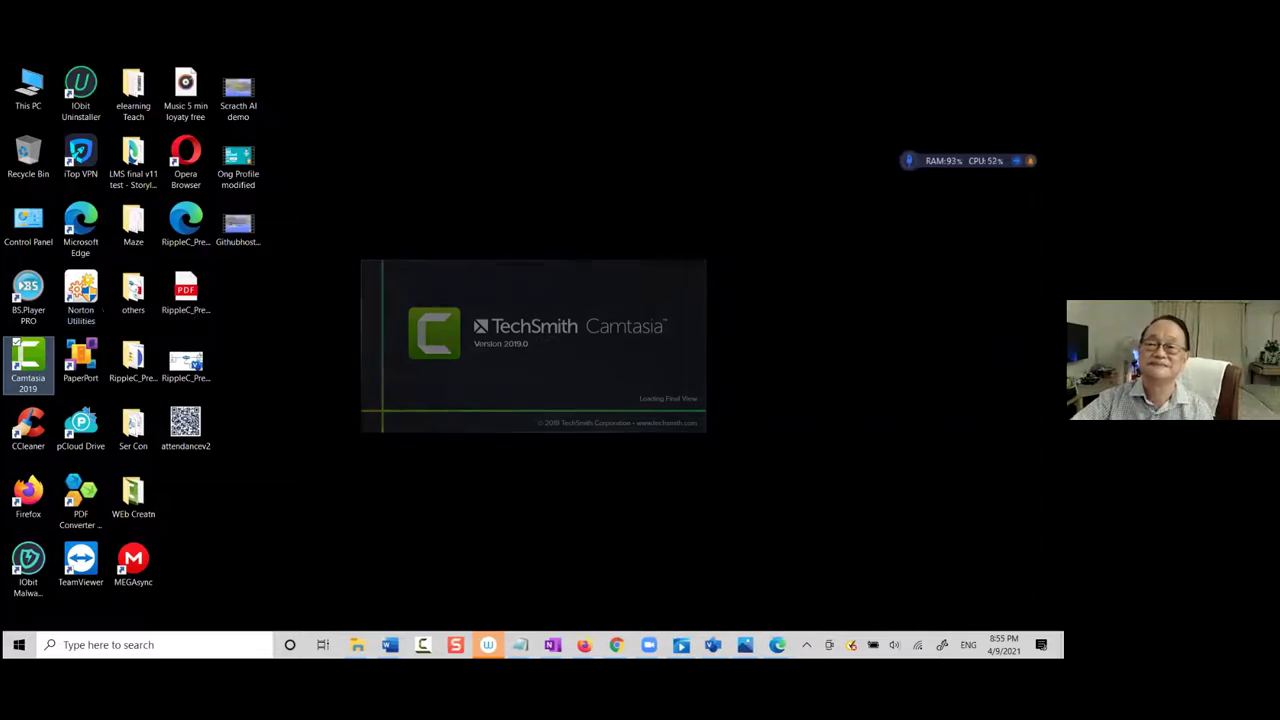
click(345, 258)
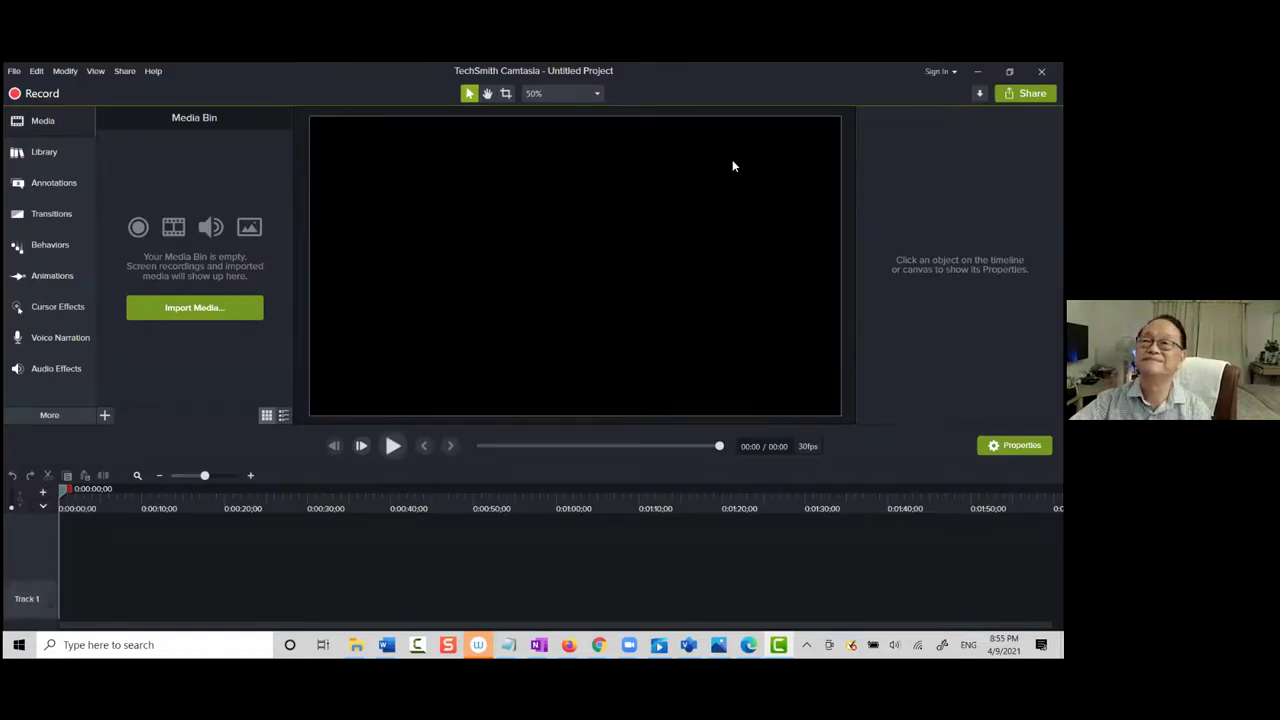
Import the closing image from the New folder inside Pictures > Camera Roll into the Media Bin
click(105, 415)
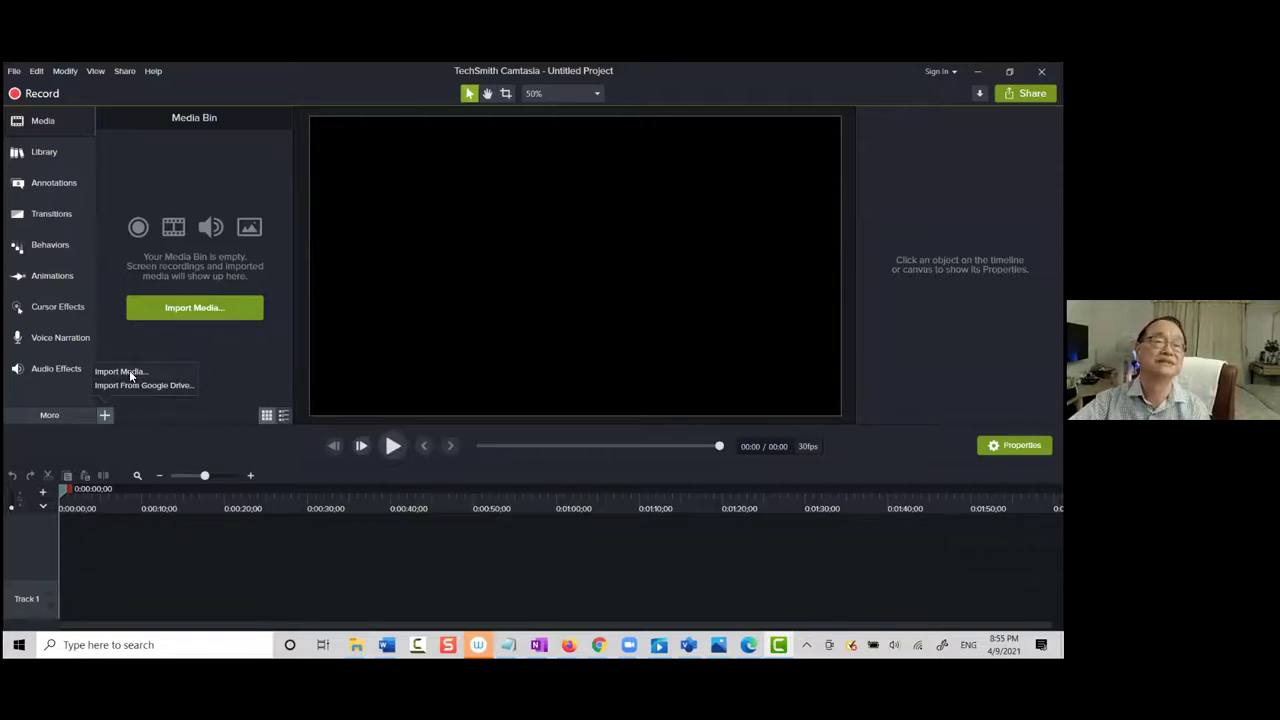
click(130, 372)
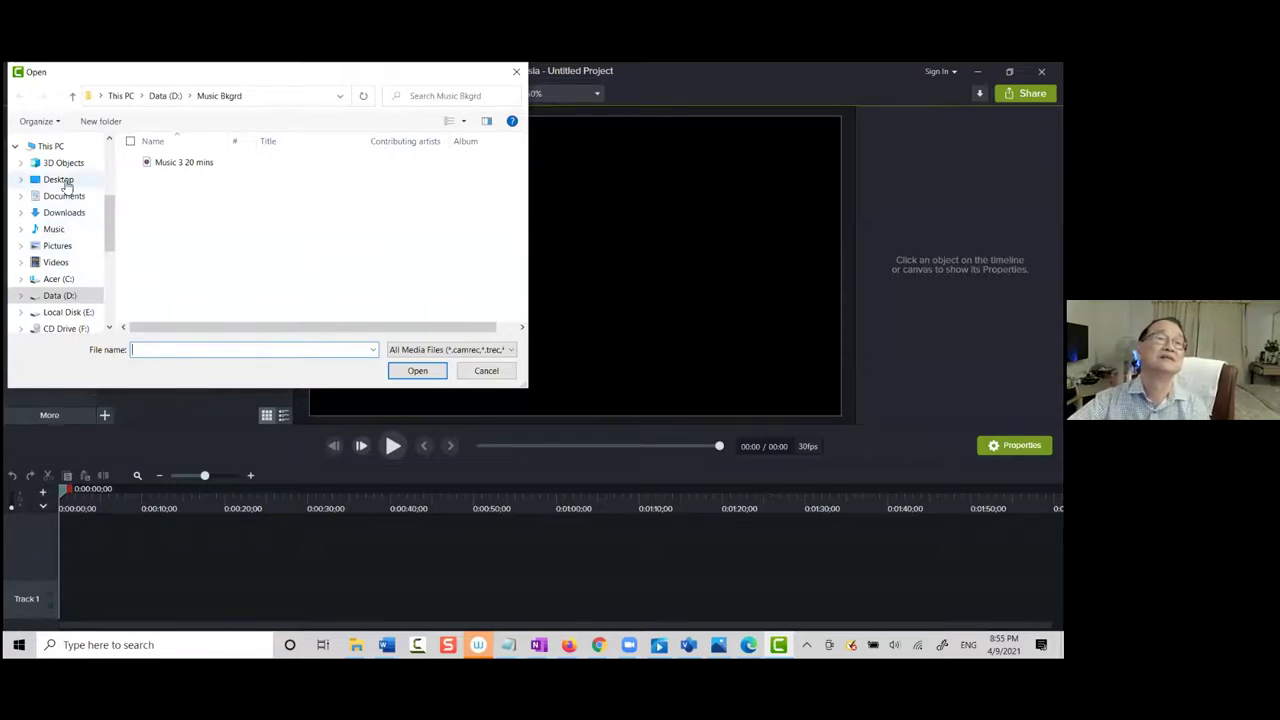
click(66, 179)
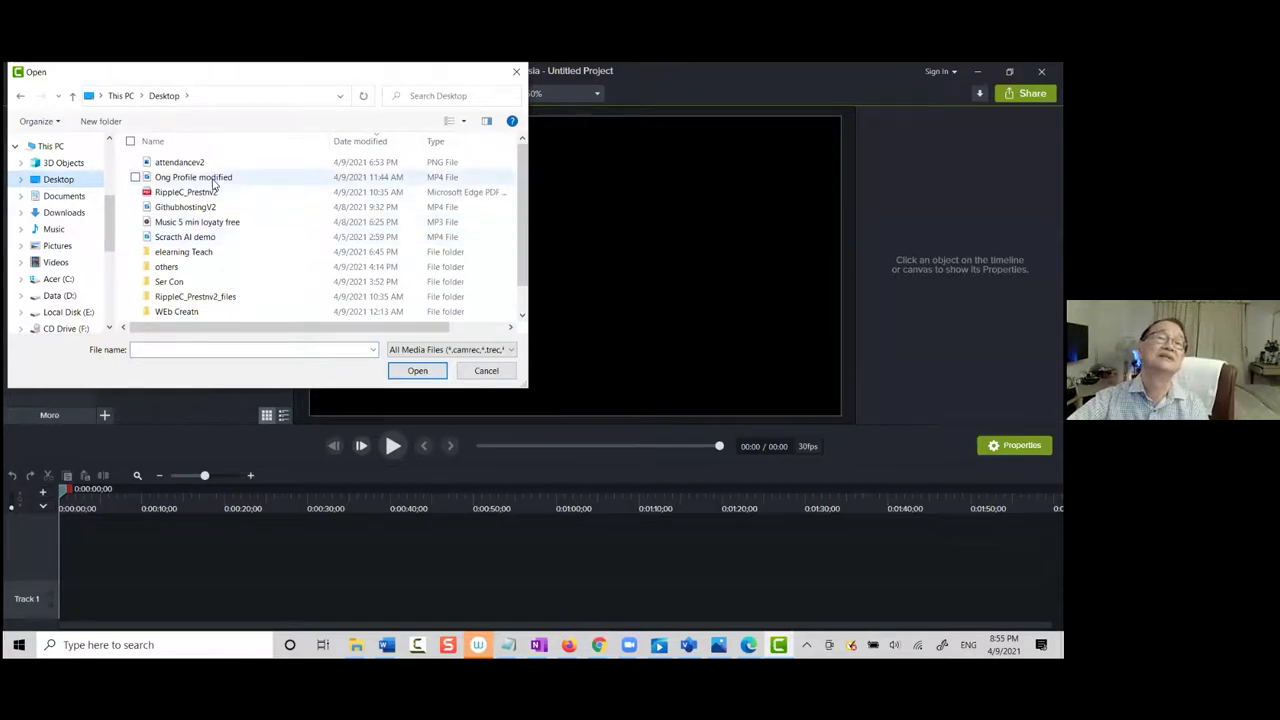
scroll(230, 265, down, 1)
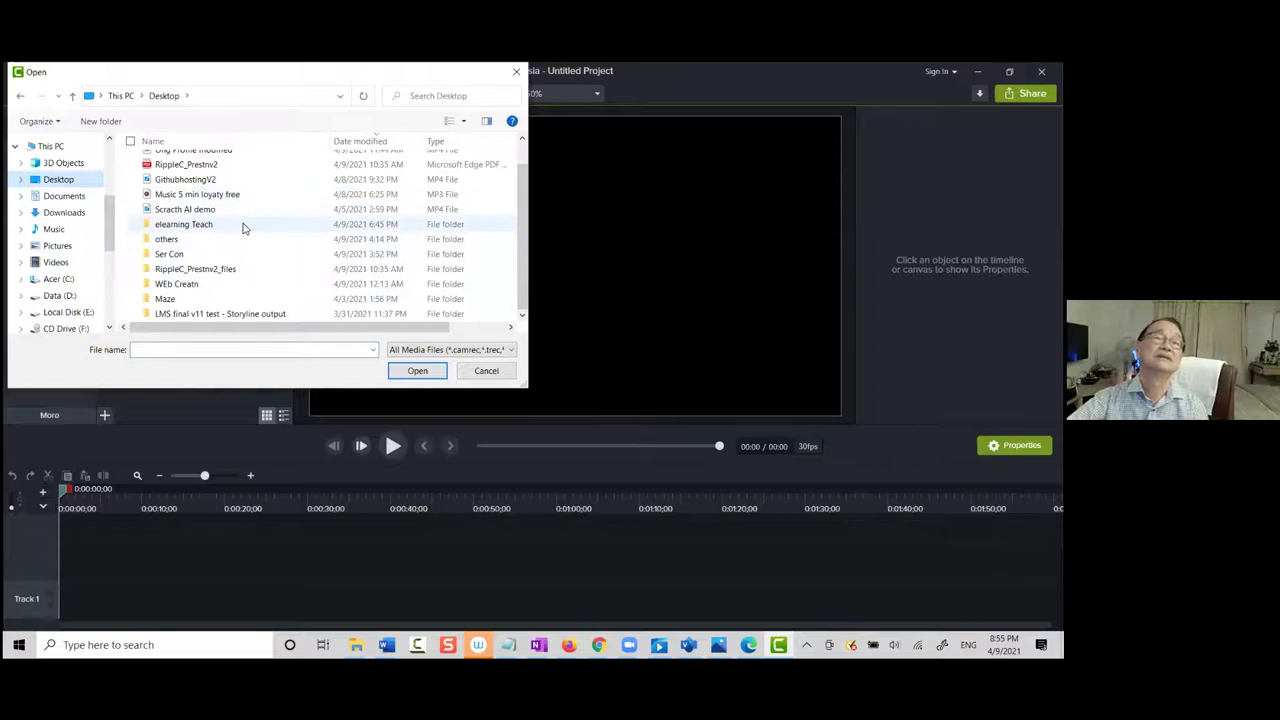
scroll(242, 228, up, 1)
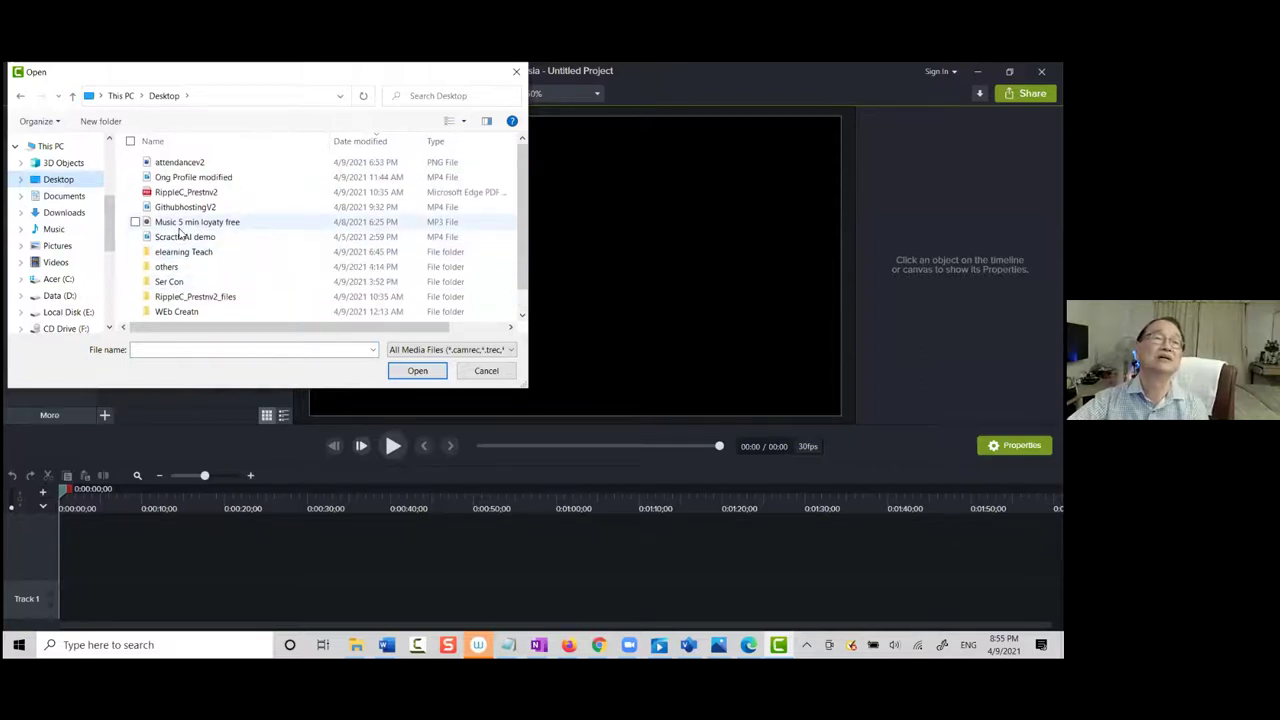
scroll(250, 248, down, 1)
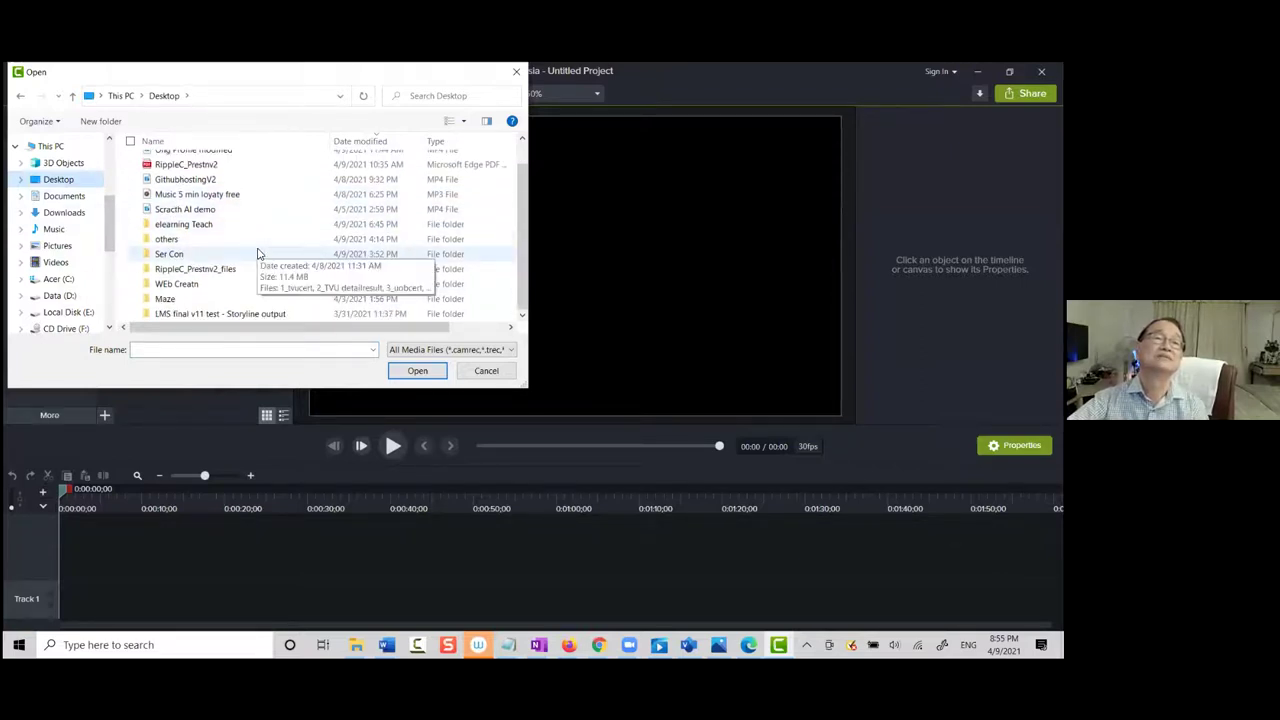
click(68, 248)
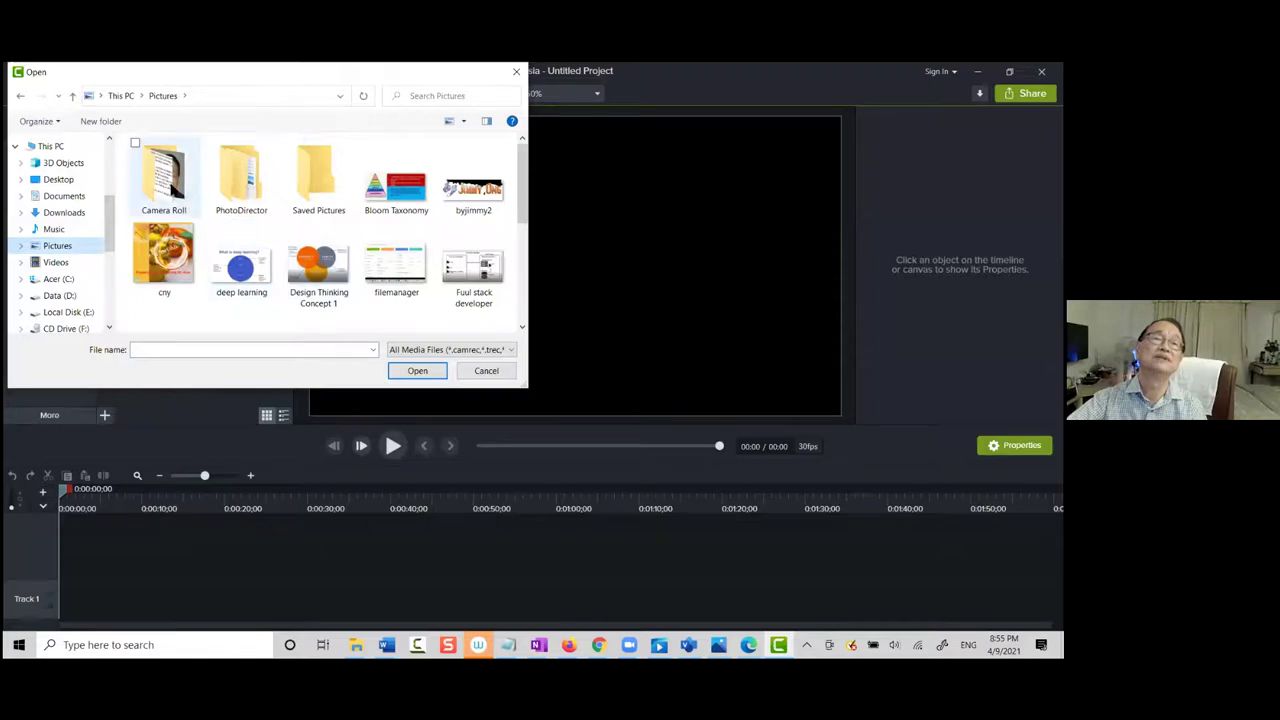
double_click(167, 185)
click(172, 192)
double_click(172, 192)
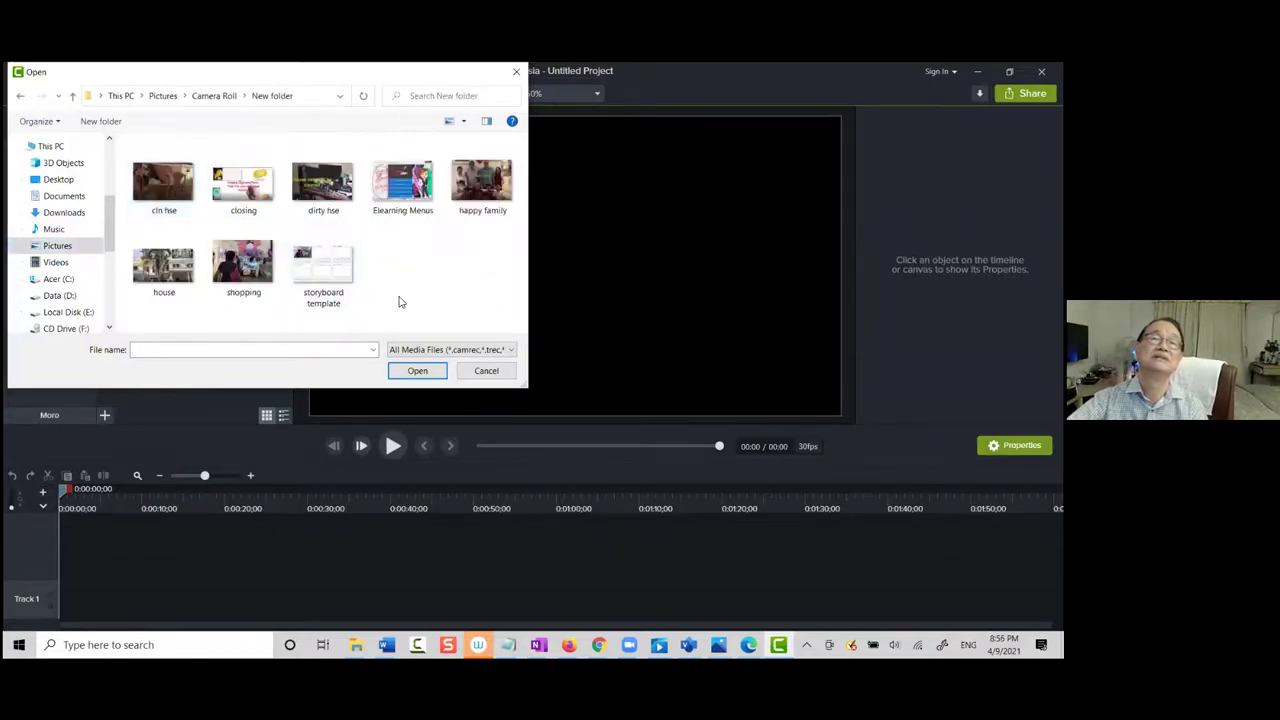
click(244, 184)
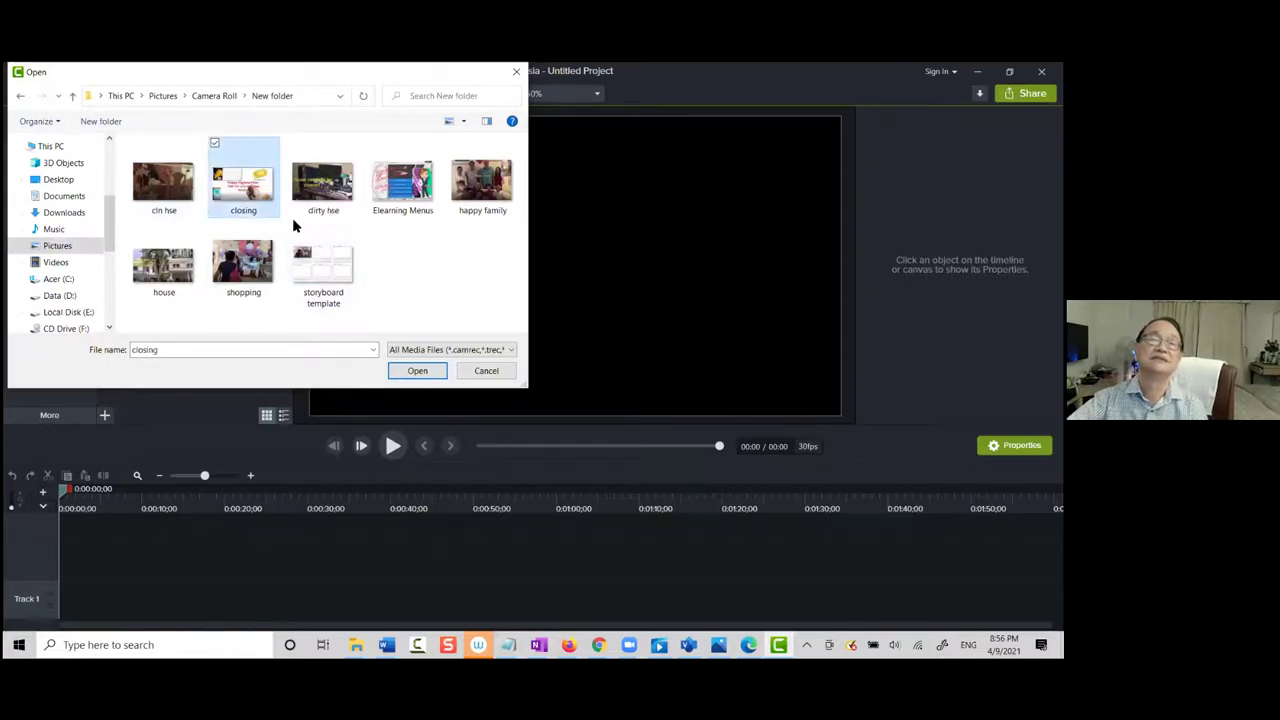
click(426, 370)
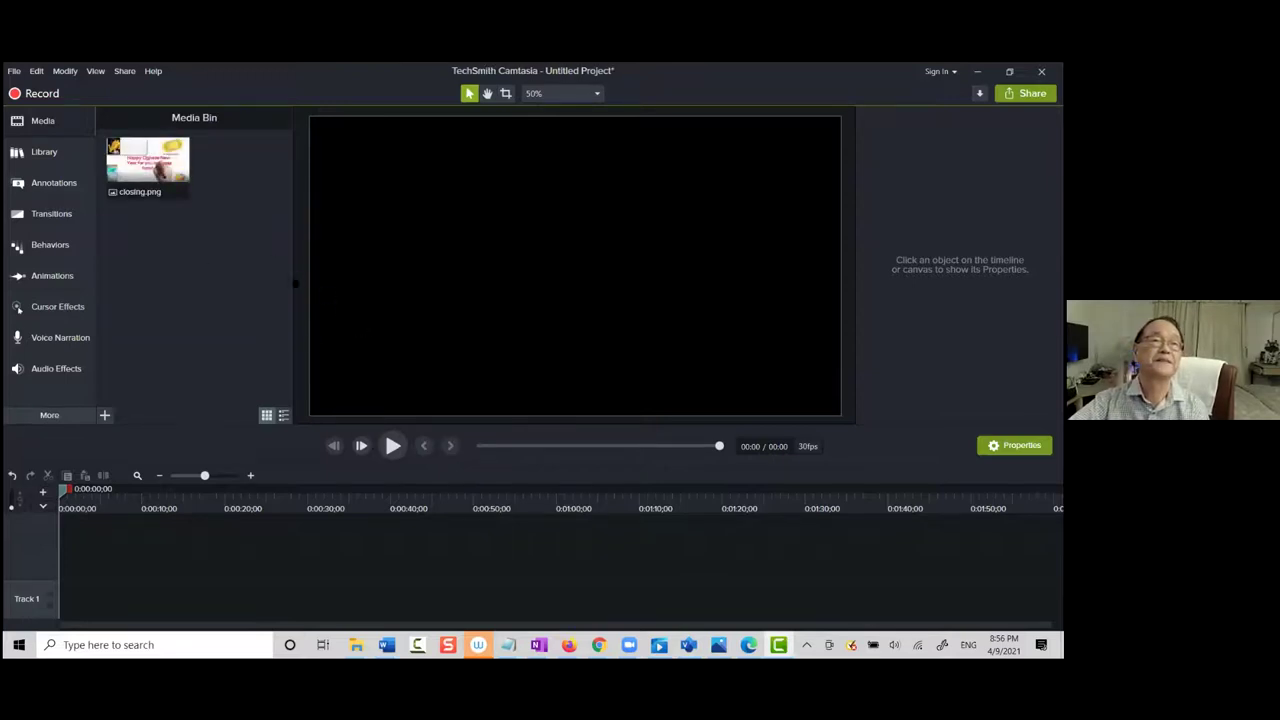
Add closing.png to the timeline at the playhead and extend the clip to about 22 seconds
click(158, 158)
right_click(158, 158)
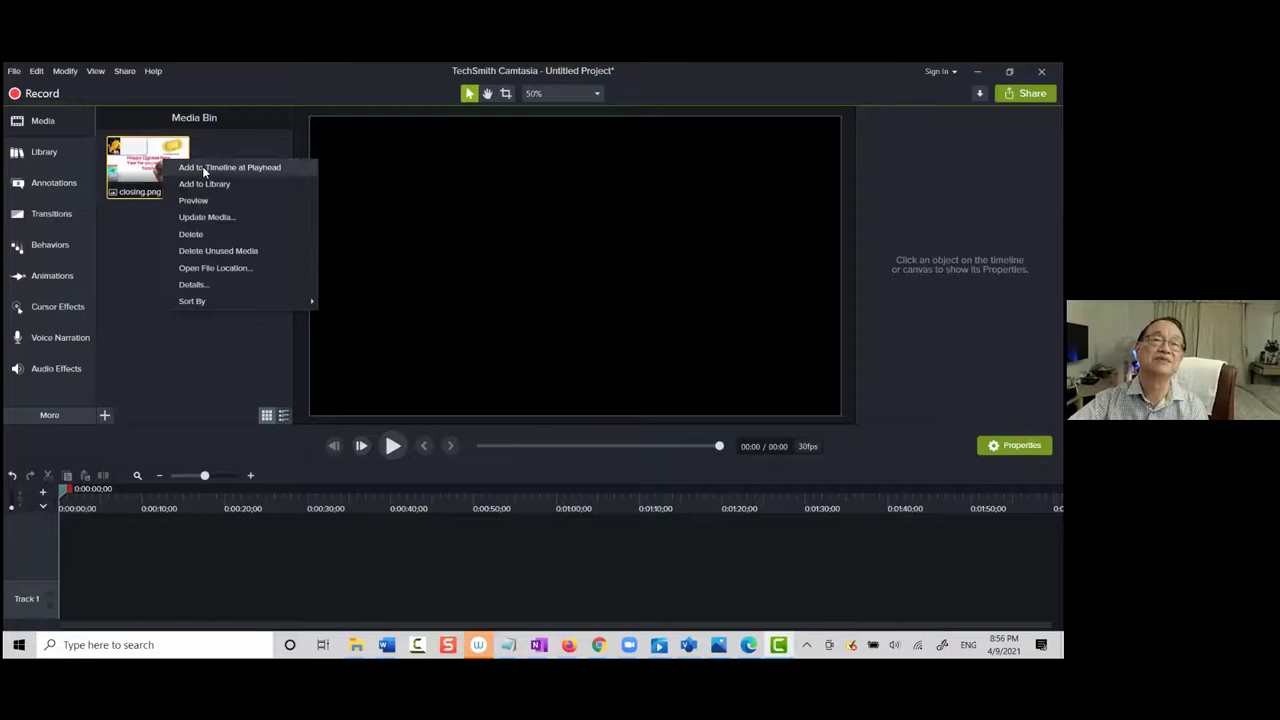
click(207, 168)
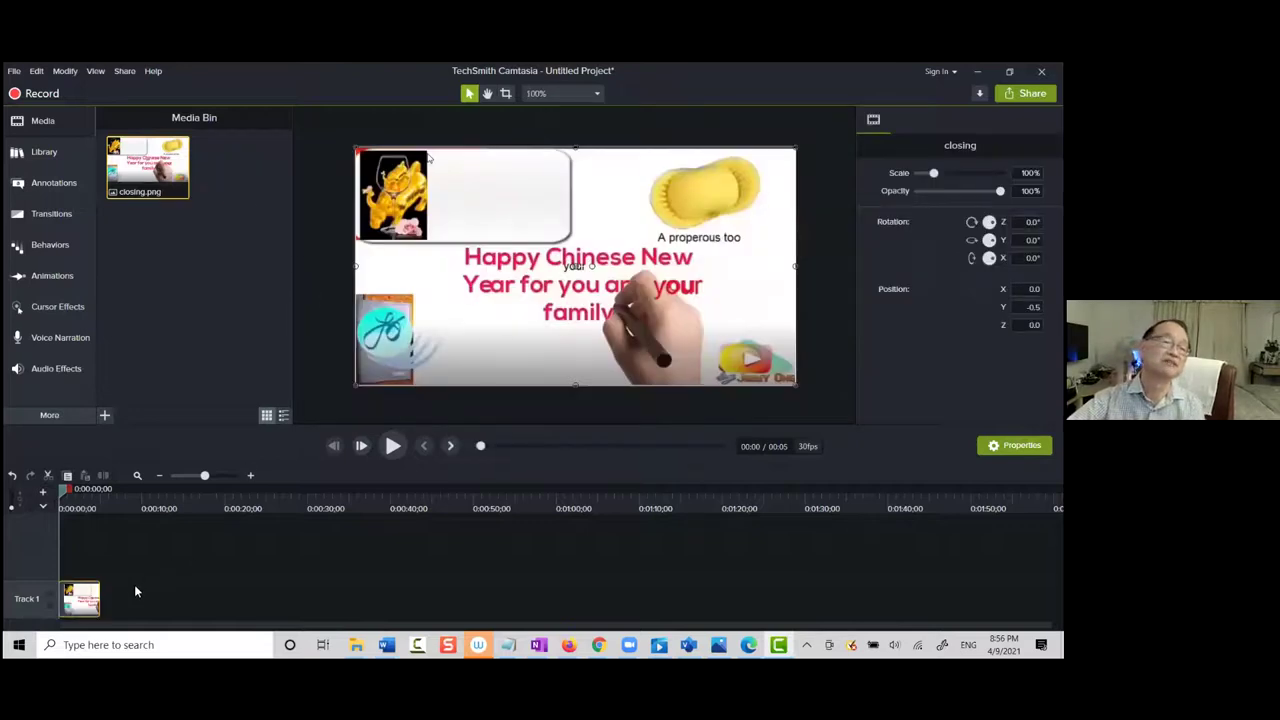
mouse_move(478, 305)
mouse_down()
mouse_move(443, 334)
mouse_move(520, 317)
mouse_move(488, 295)
mouse_move(478, 303)
mouse_up()
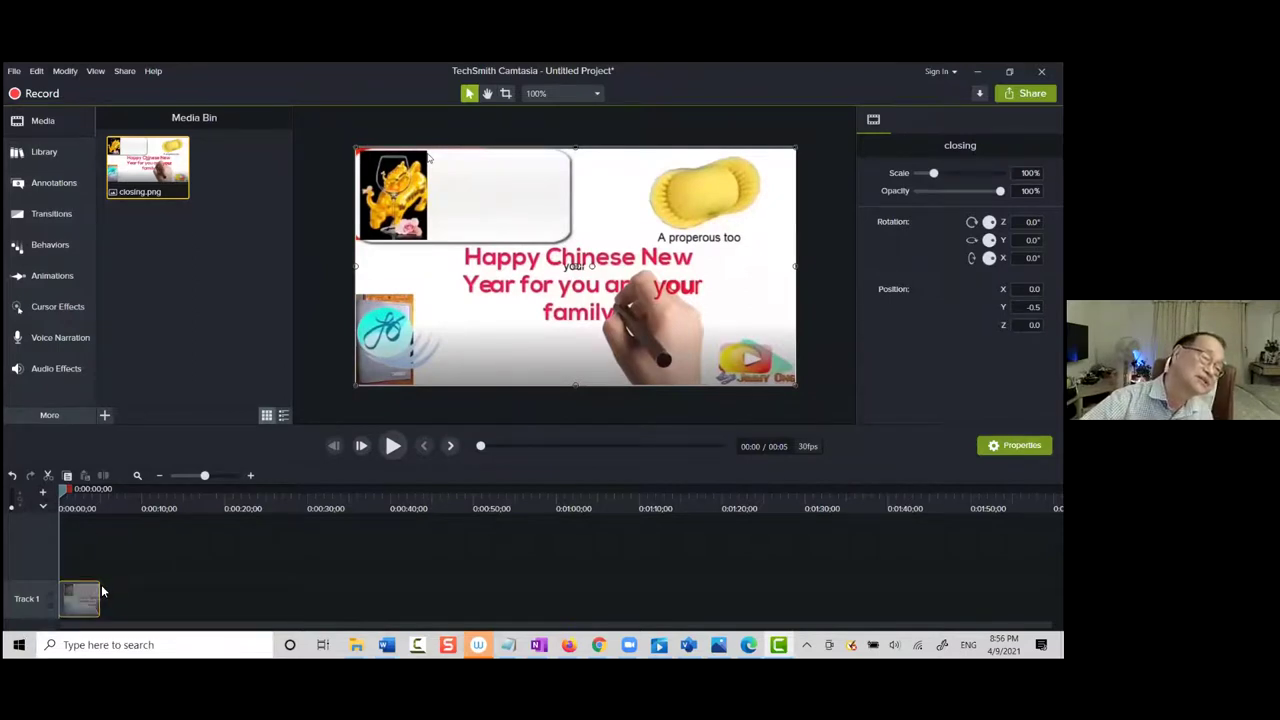
drag(100, 589, 241, 598)
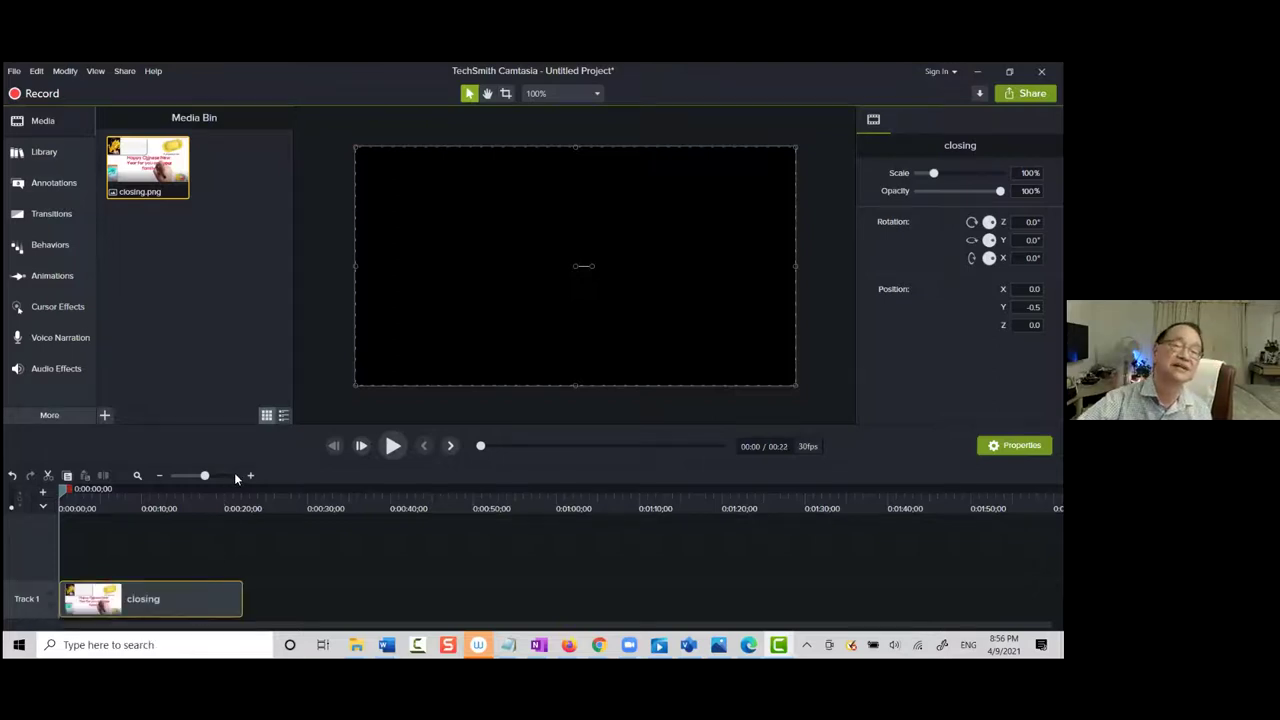
Shift the closing clip on Track 1 to start at about 00:00:00;04 and look over its clip options
click(231, 476)
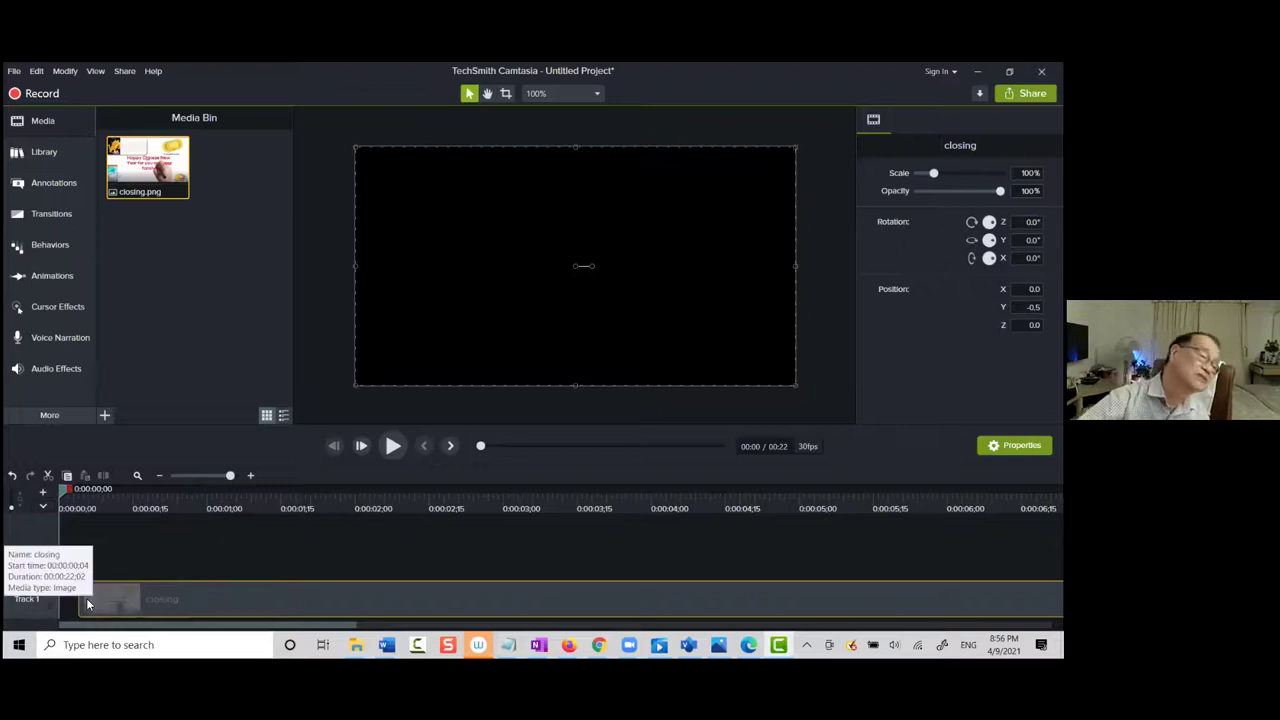
right_click(104, 597)
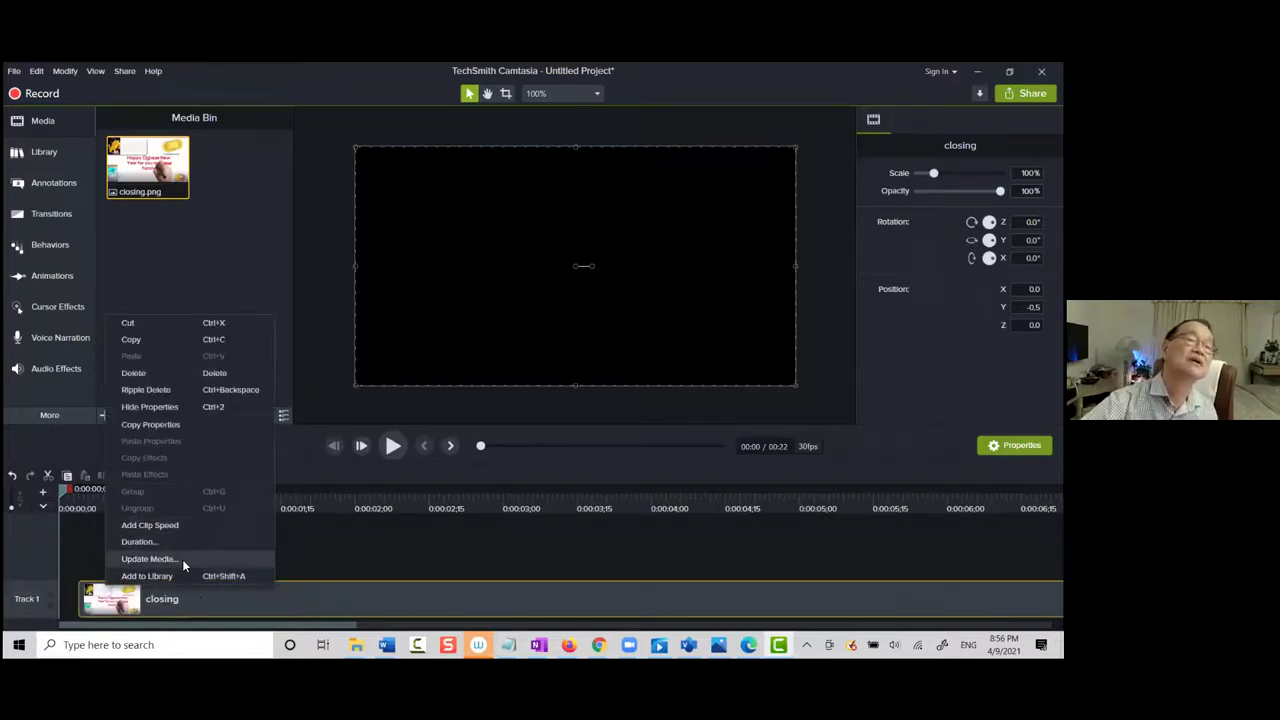
click(322, 548)
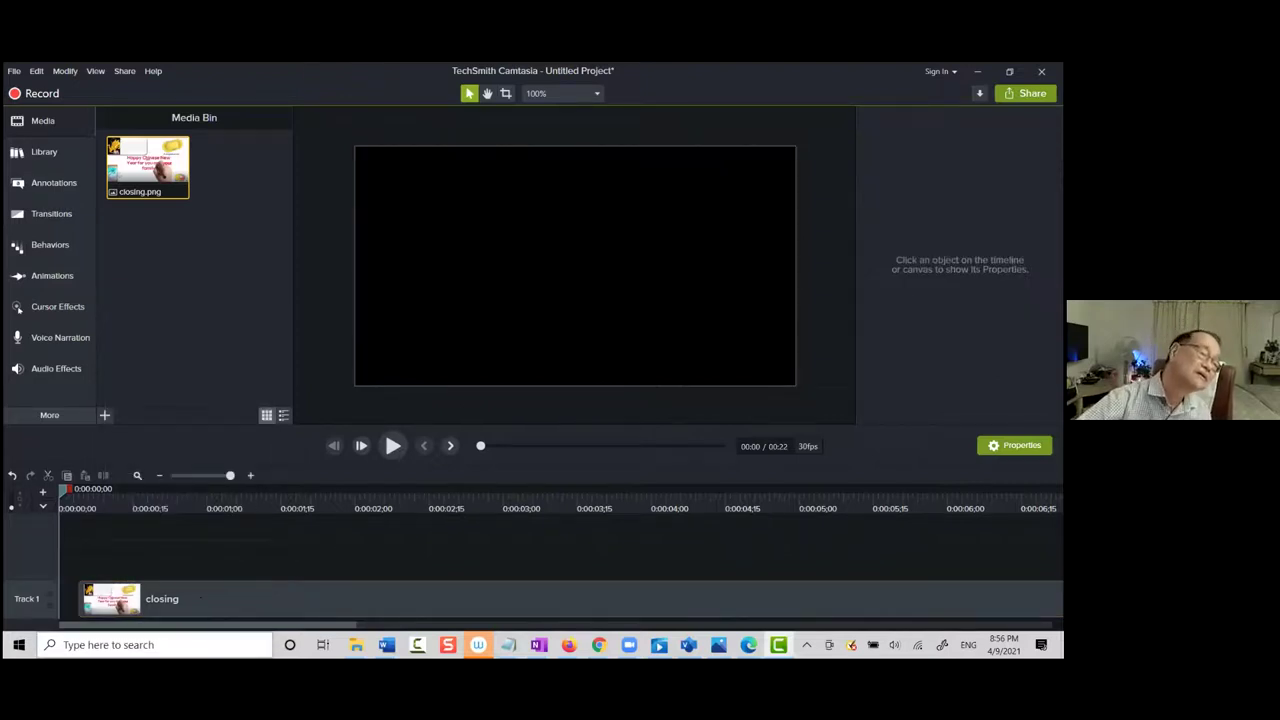
click(150, 644)
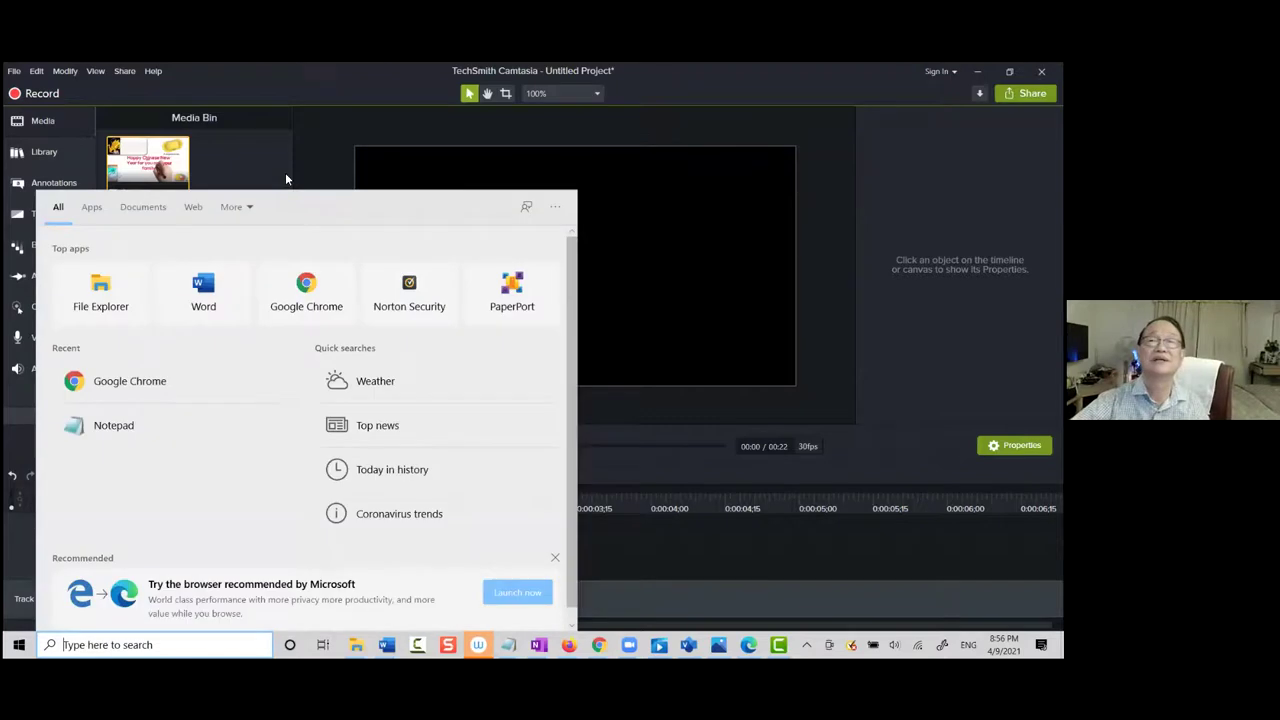
click(617, 247)
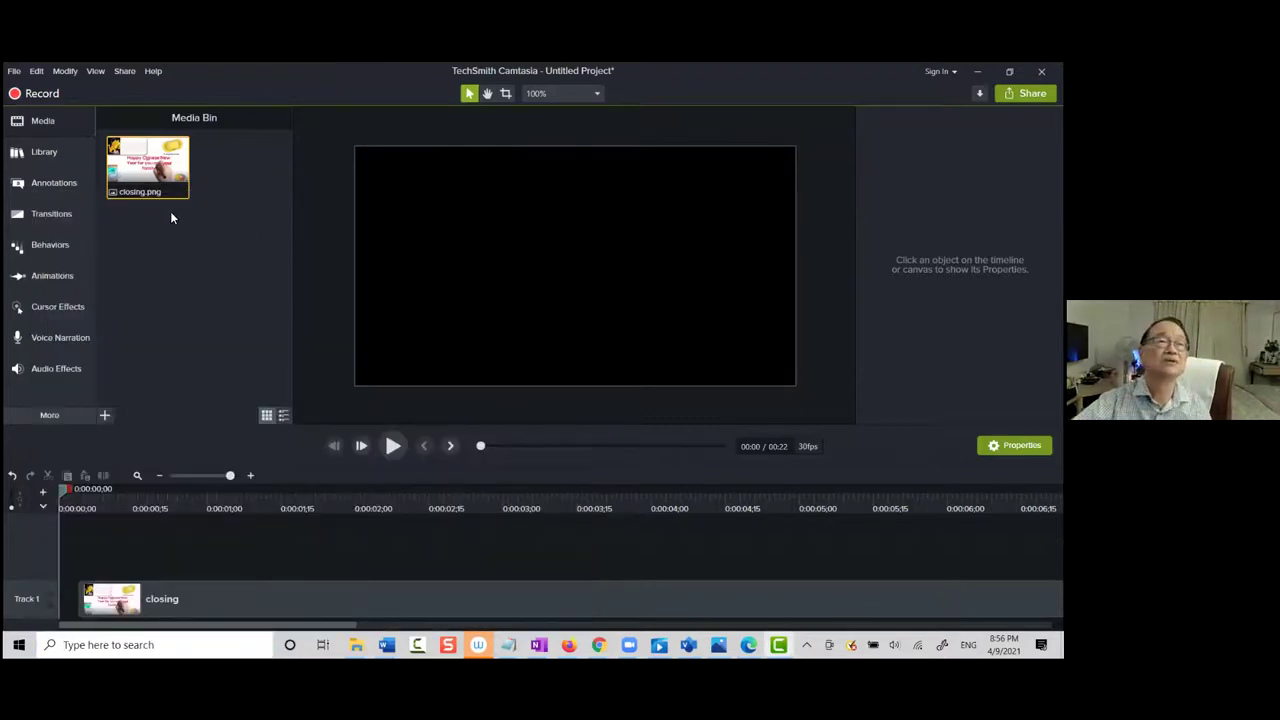
Add the spinningcomputer intro from the Intros folder of the Camtasia 2019 library to the timeline at the playhead
click(50, 150)
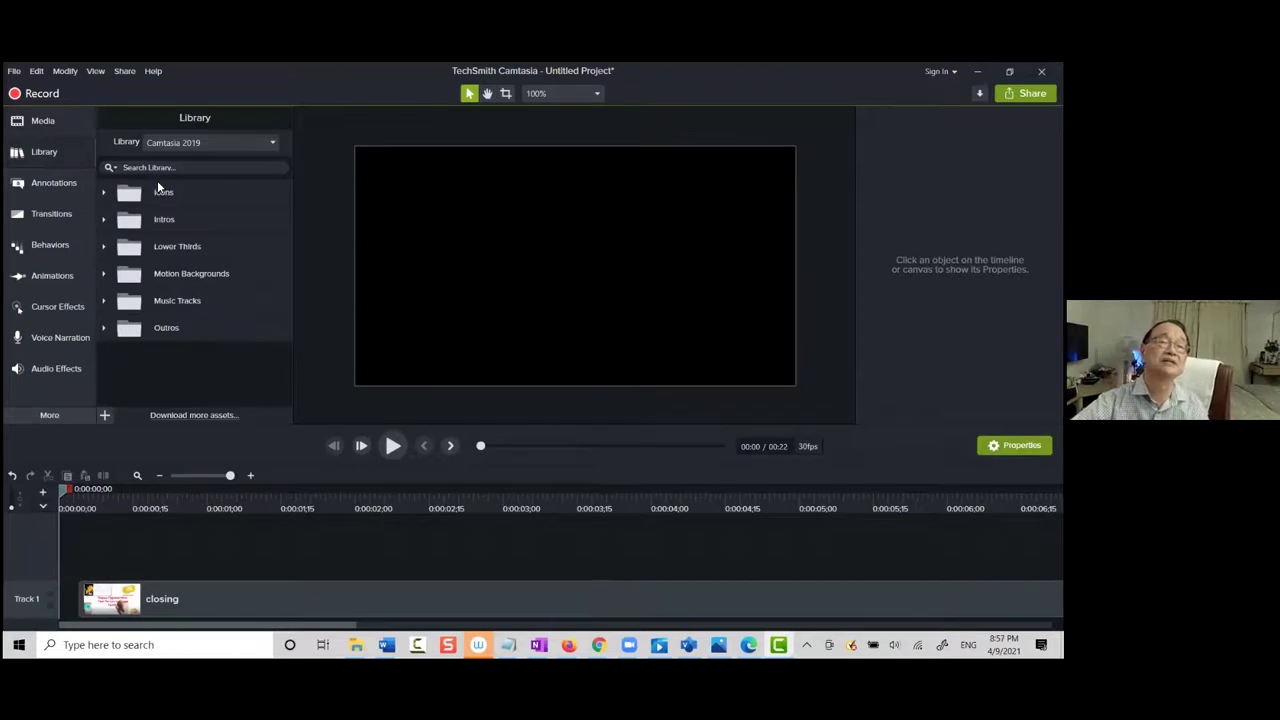
click(156, 222)
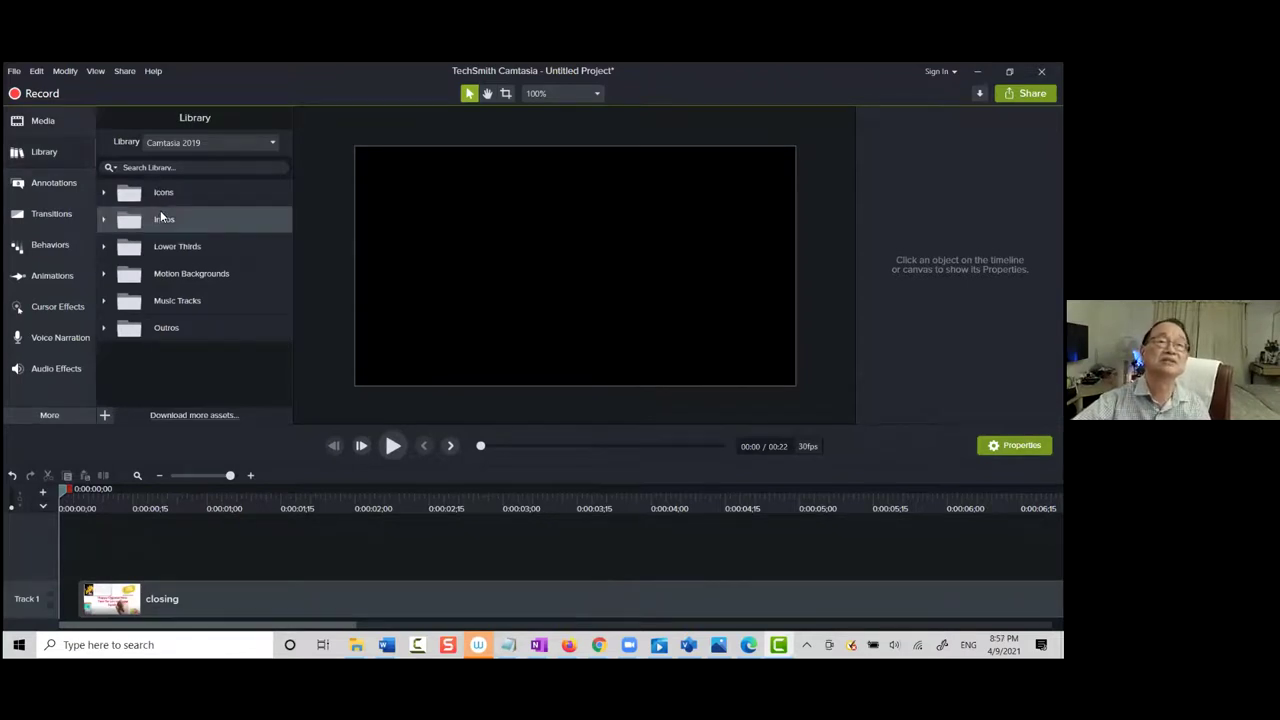
double_click(157, 222)
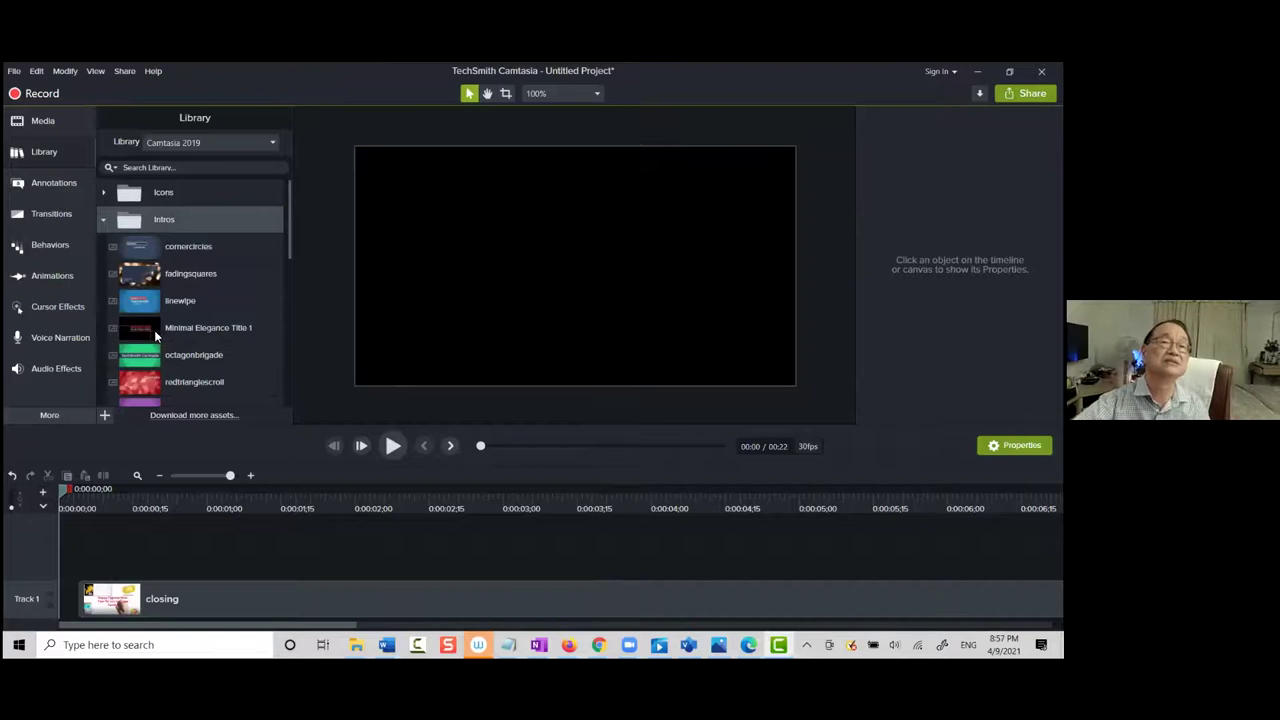
scroll(142, 246, down, 3)
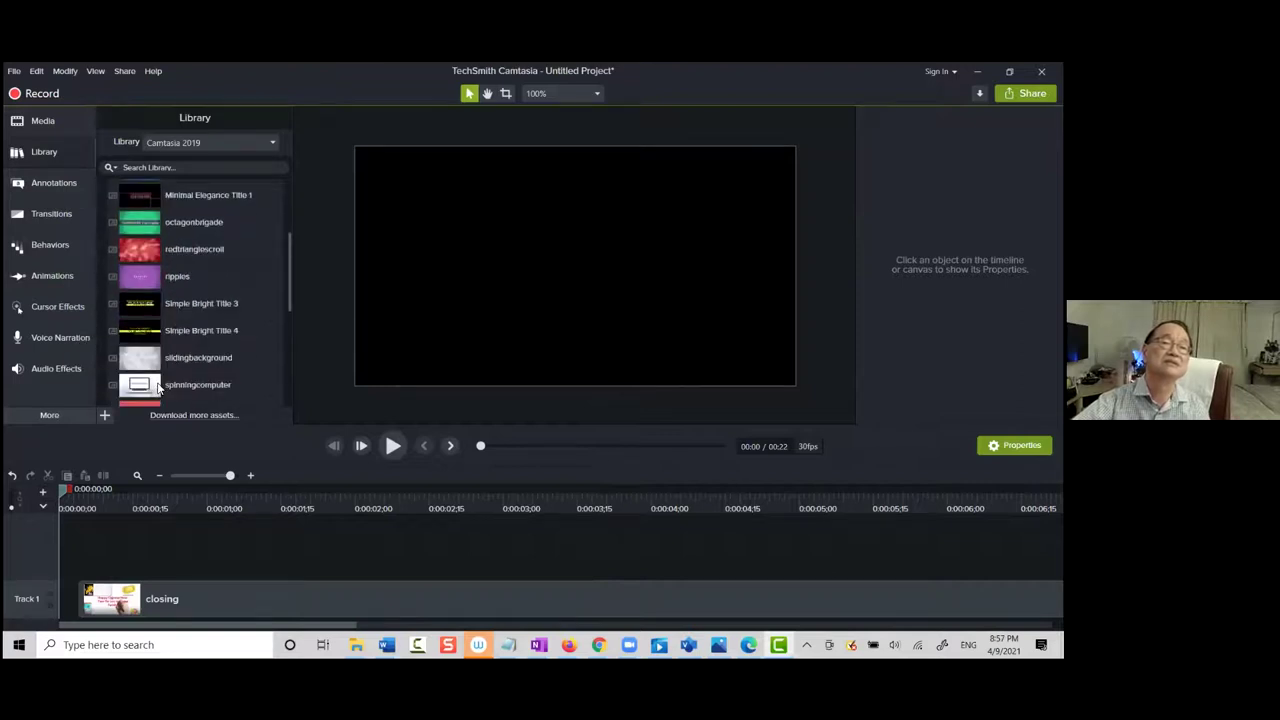
right_click(154, 385)
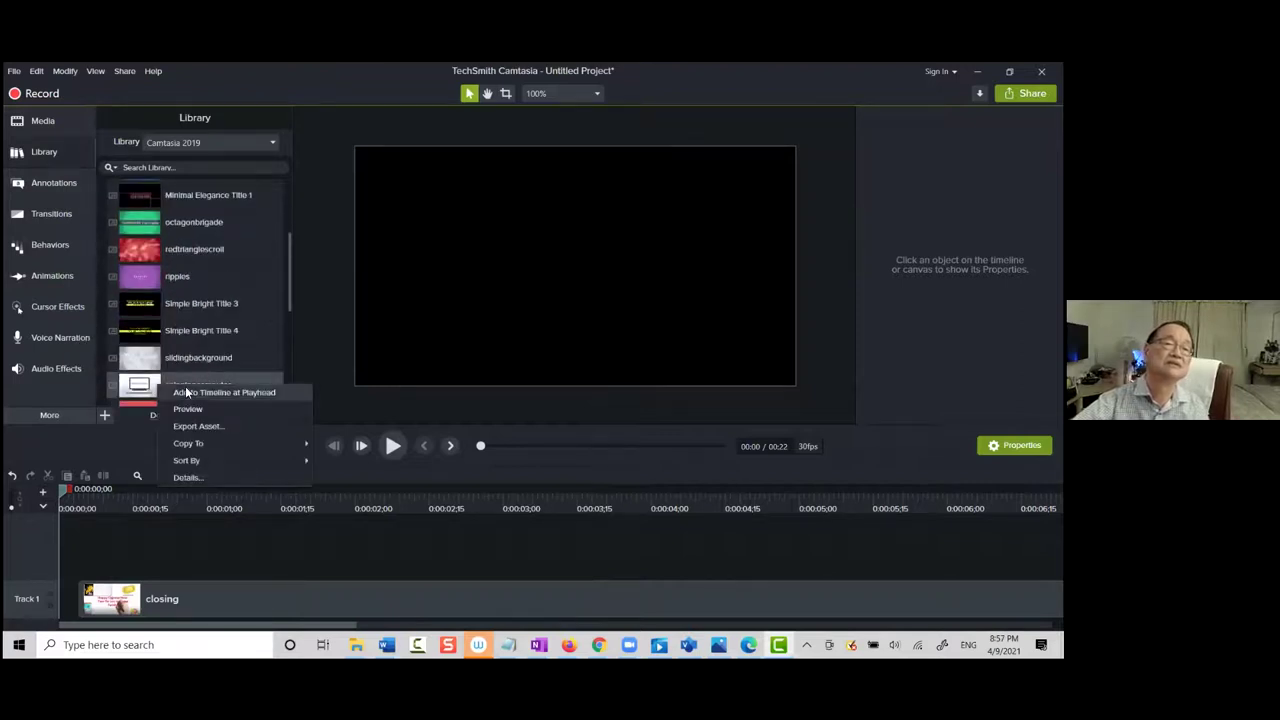
click(196, 404)
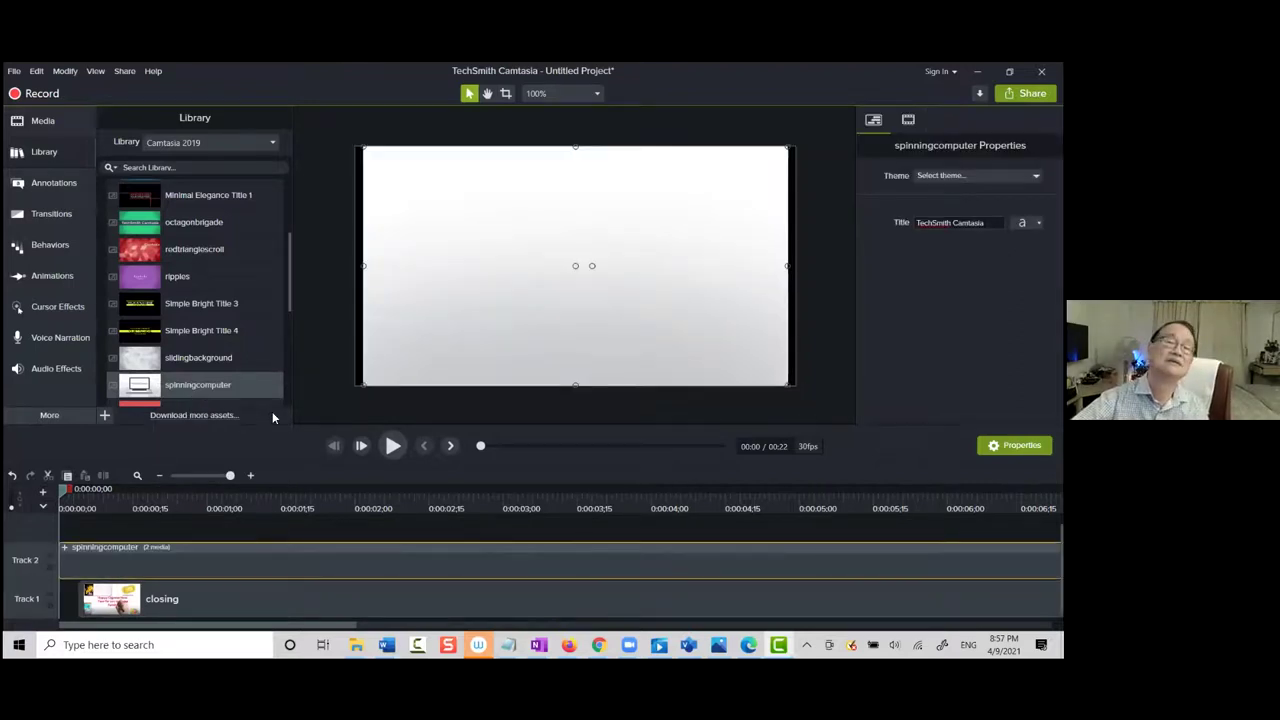
Play the timeline from the start to preview the intro and closing clips, and close the Camtasia project
click(393, 446)
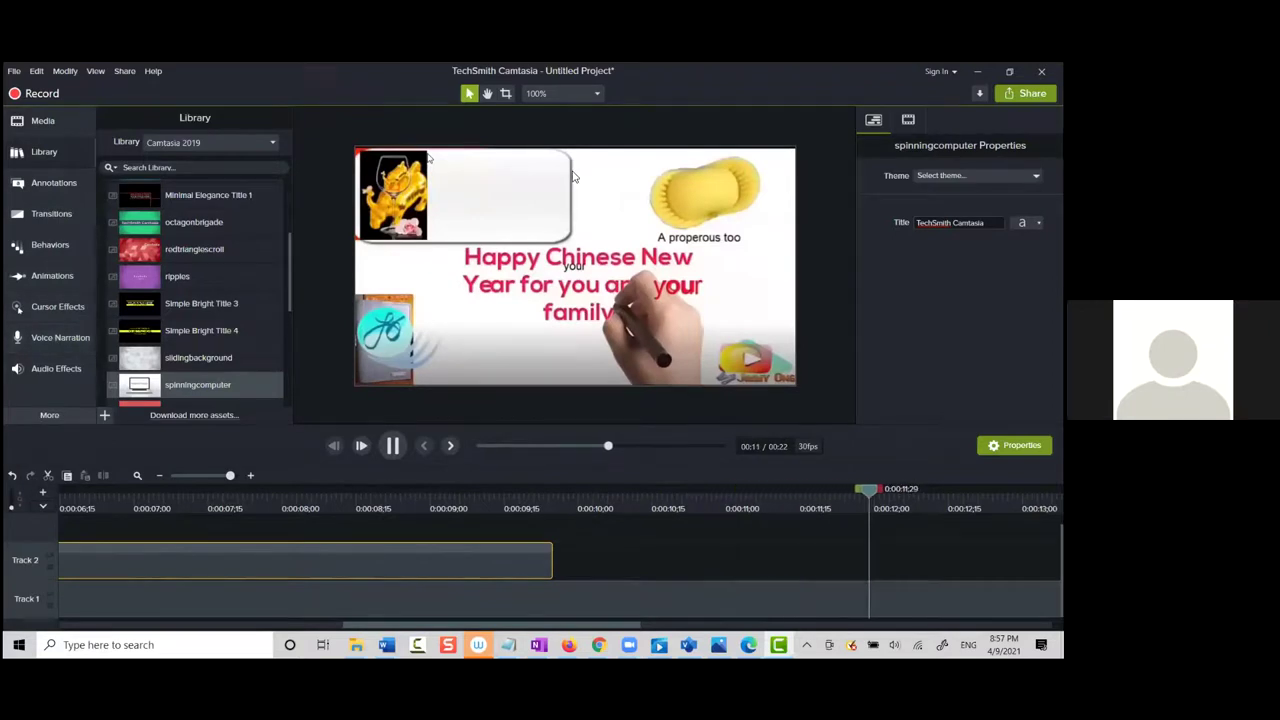
click(566, 403)
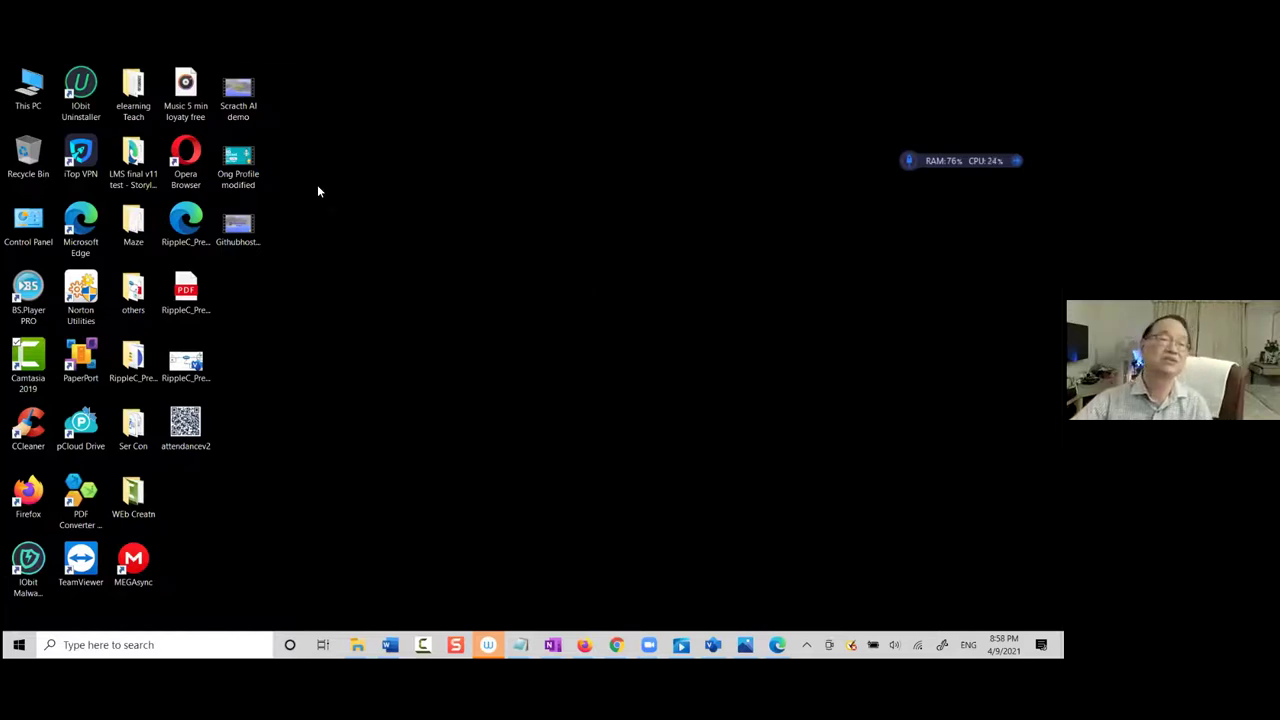
click(19, 644)
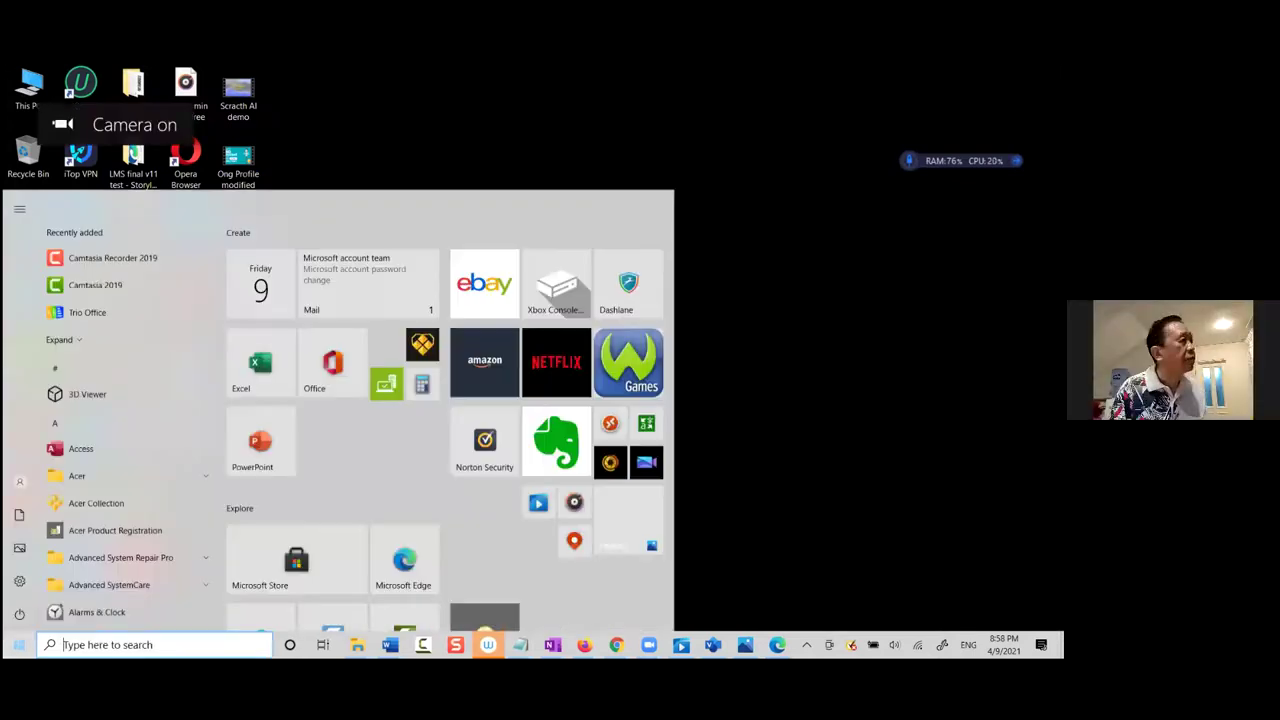
click(19, 644)
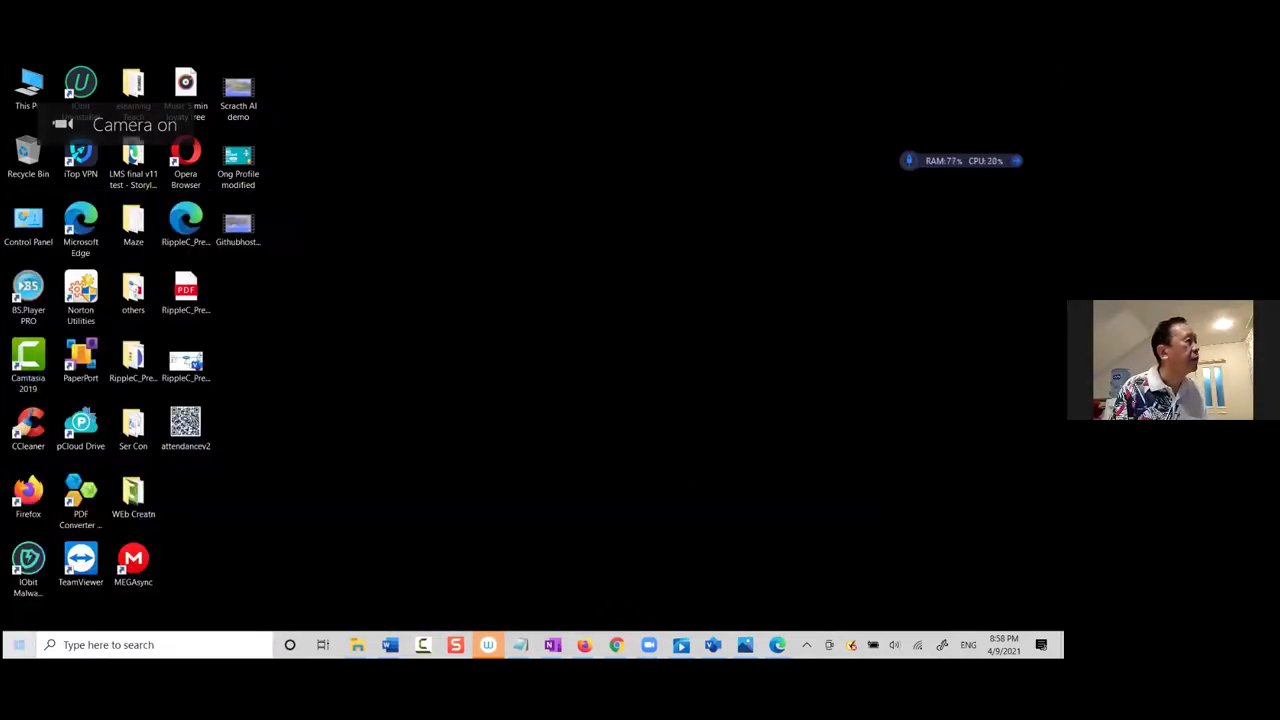
click(19, 644)
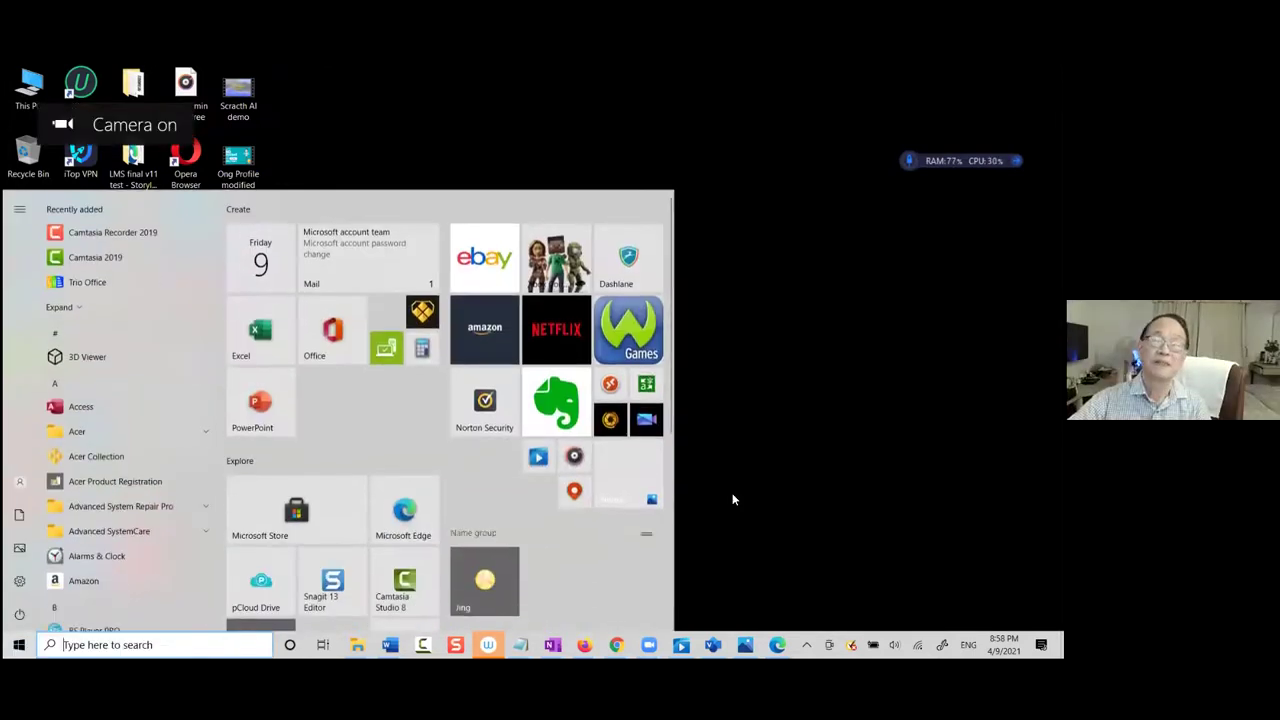
click(846, 444)
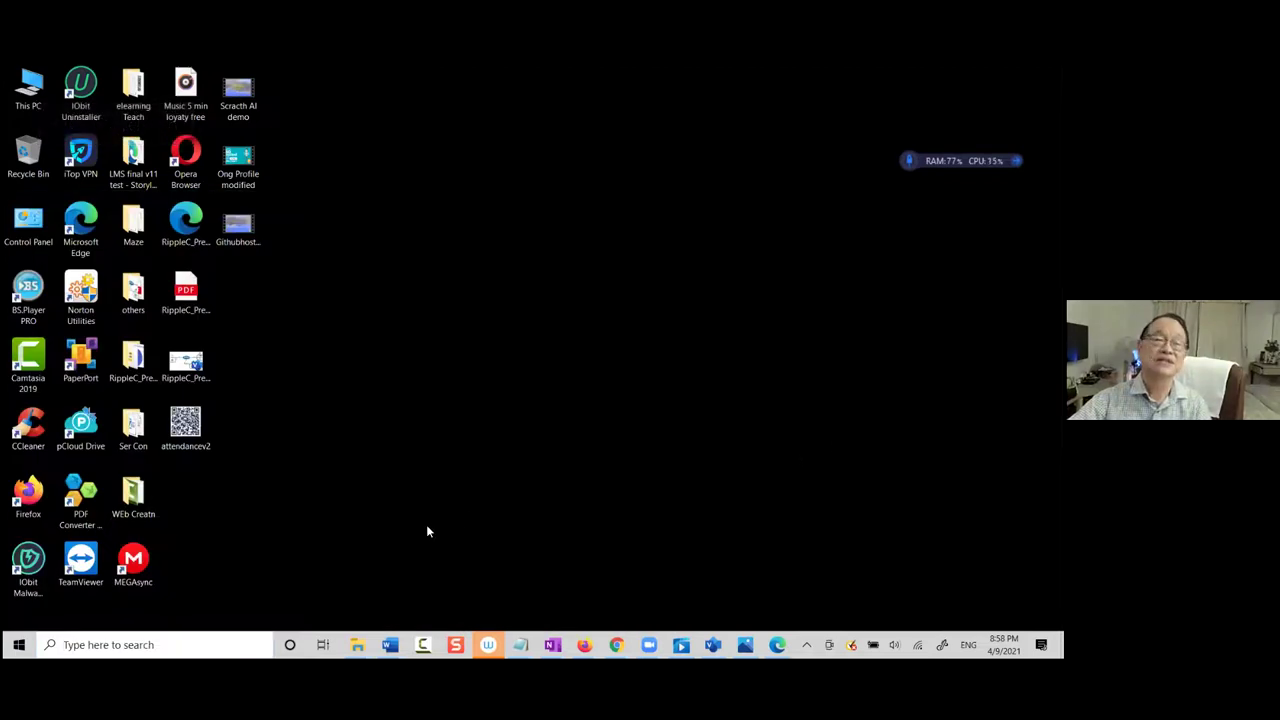
click(19, 644)
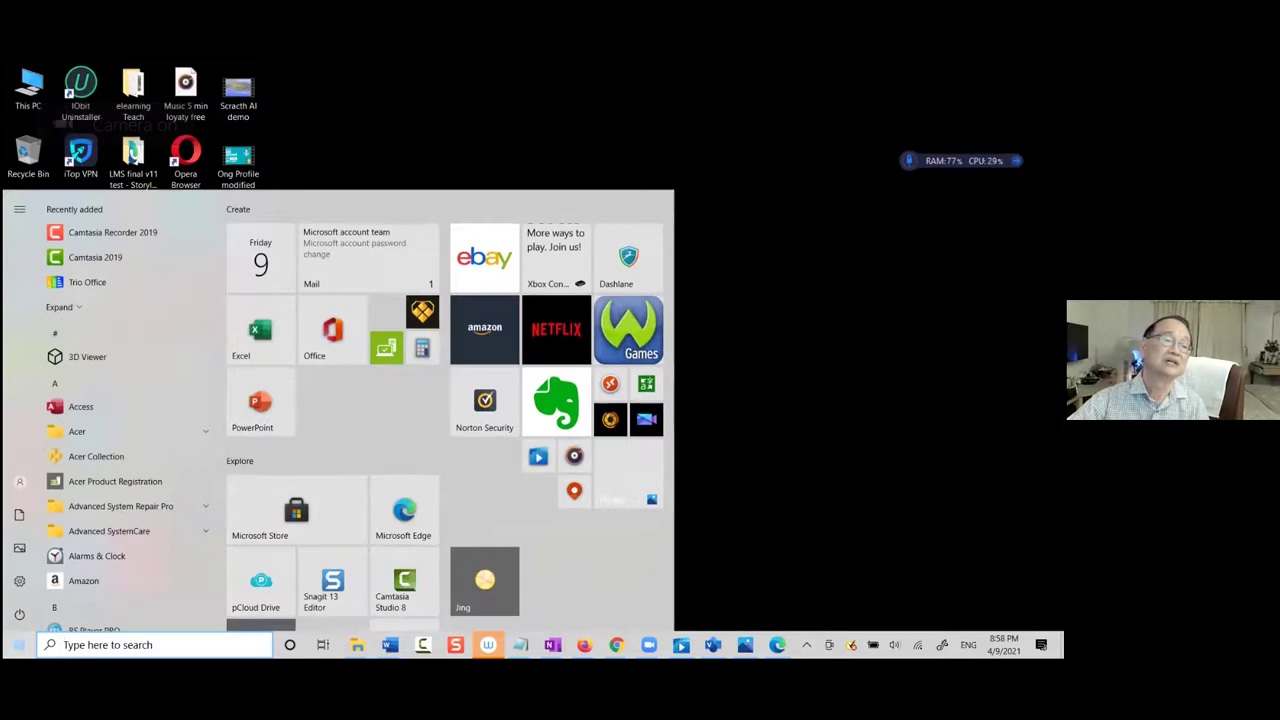
click(19, 644)
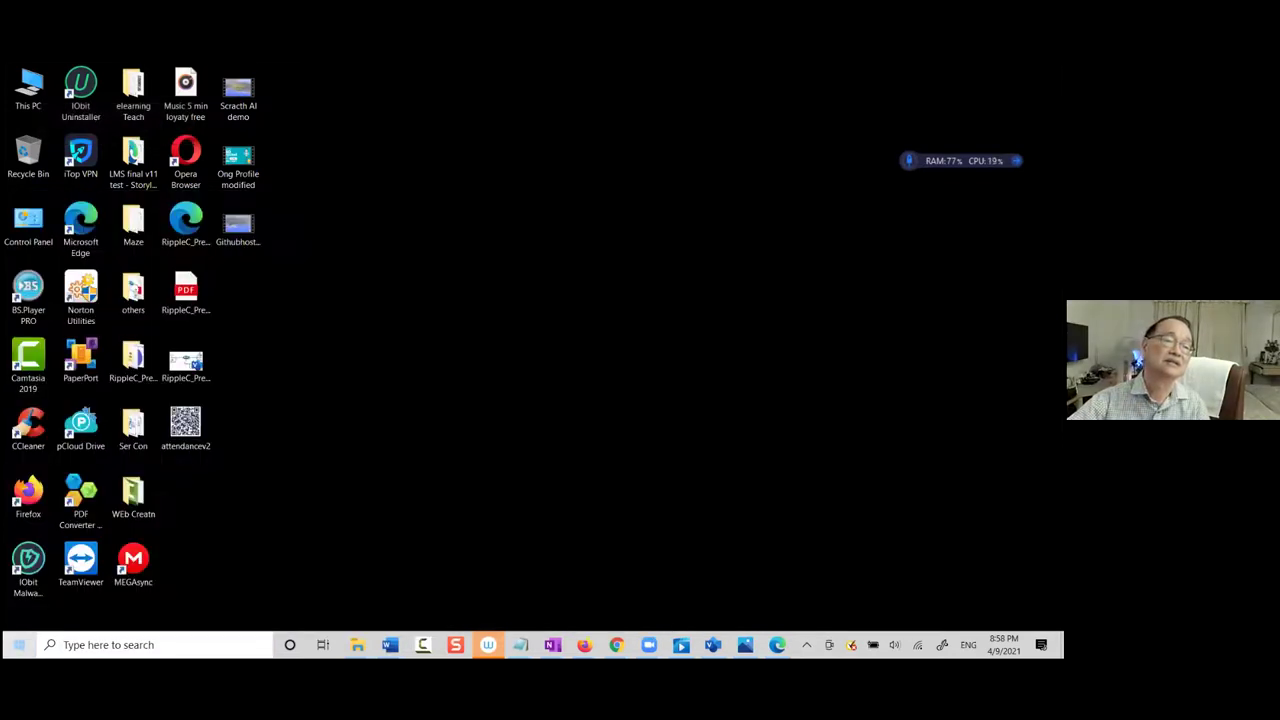
click(19, 644)
click(825, 406)
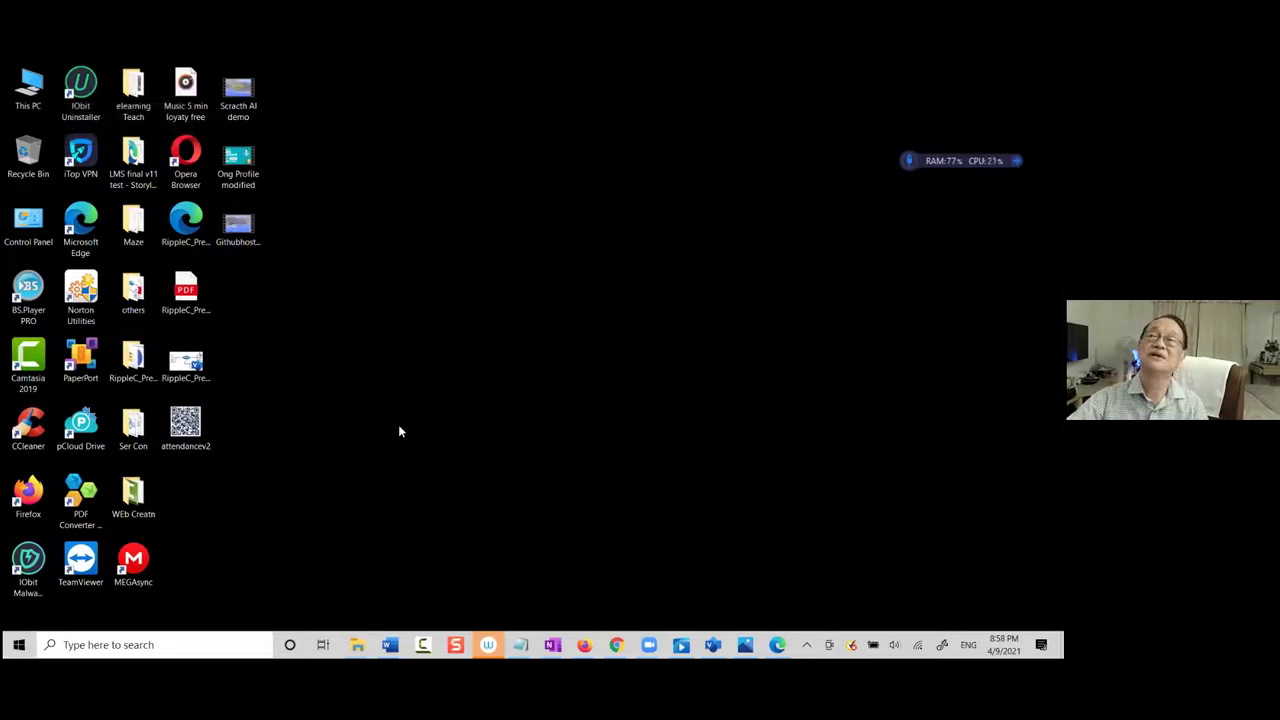
Open Firefox from the desktop repeatedly to look over its new tab page and bookmarks, minimizing its window each time
double_click(28, 490)
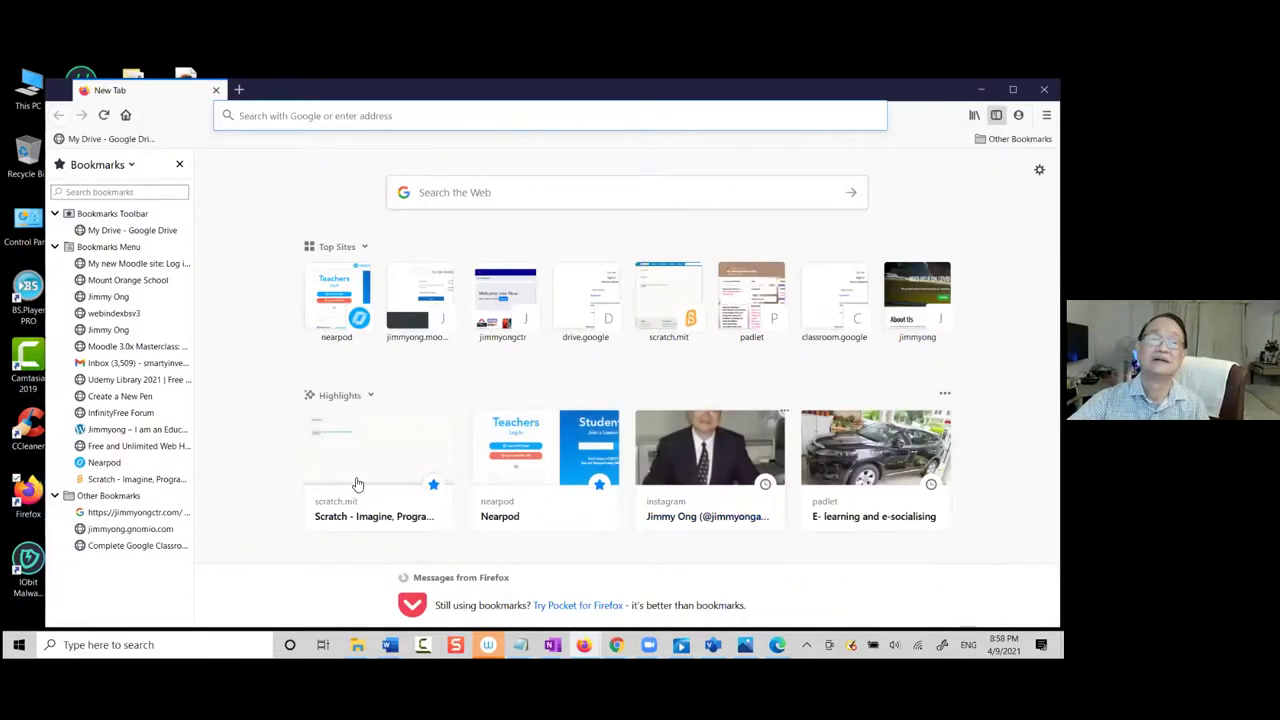
click(30, 505)
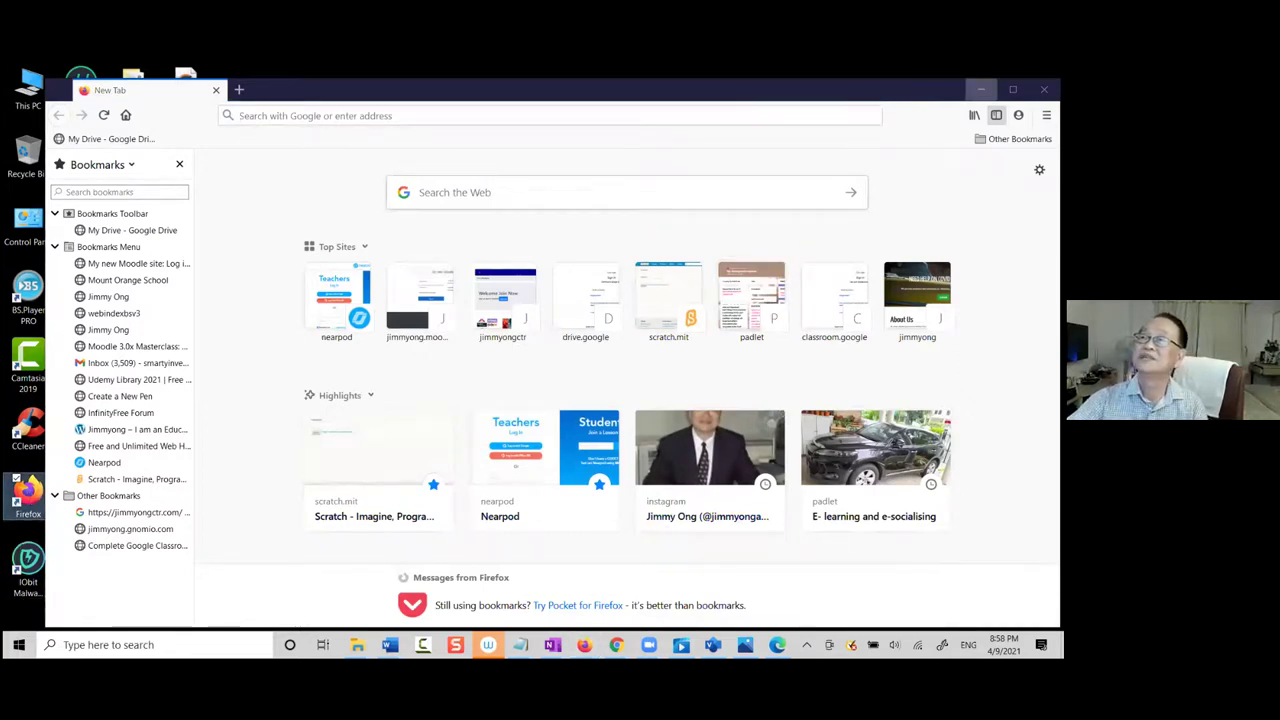
click(981, 89)
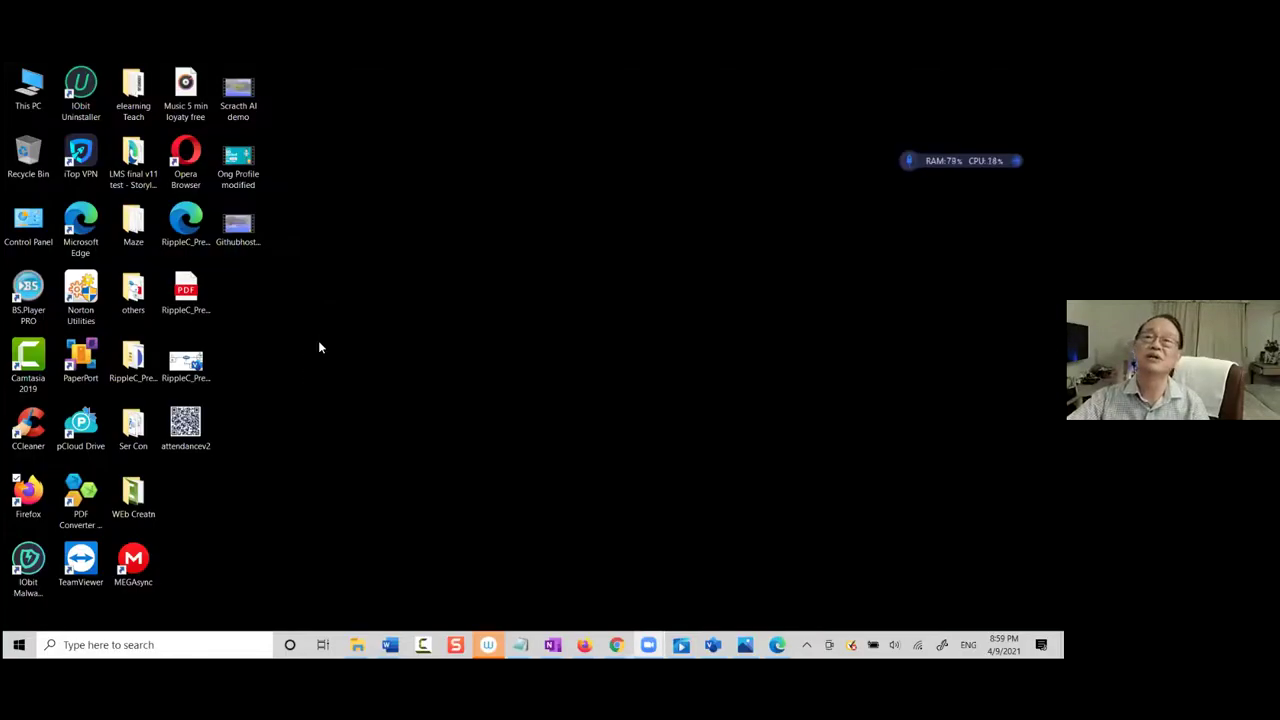
double_click(30, 500)
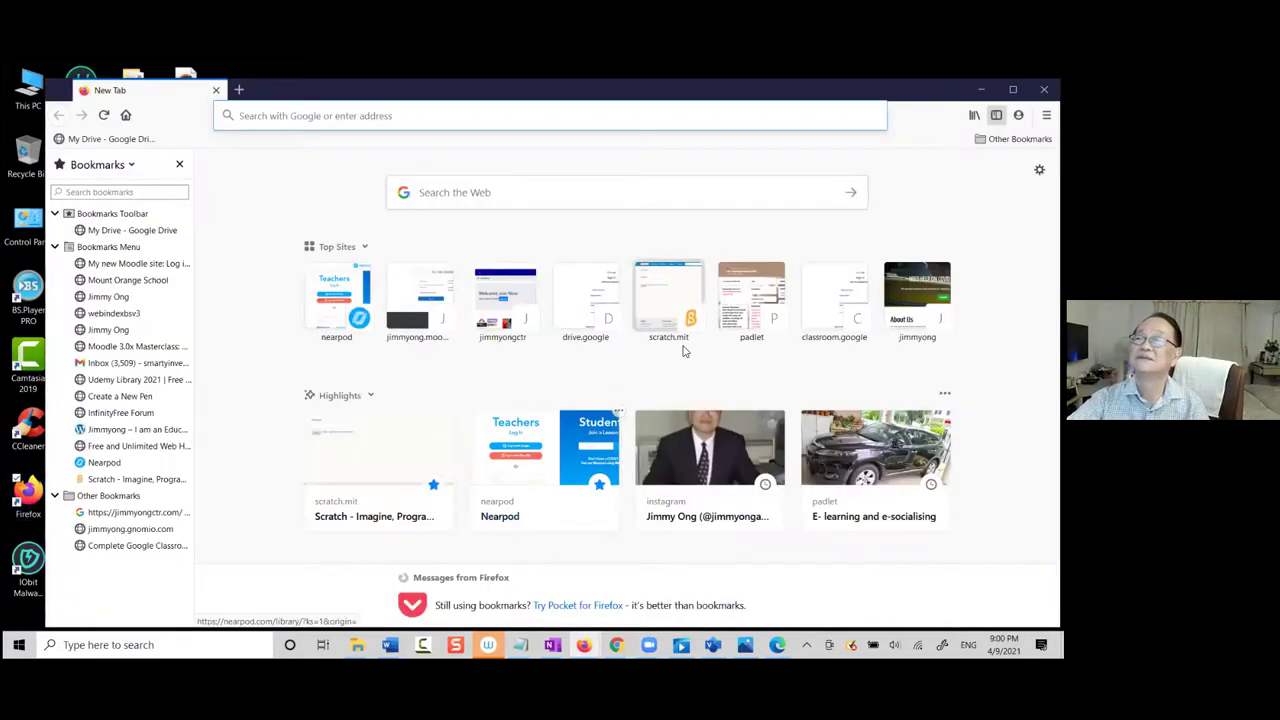
click(700, 158)
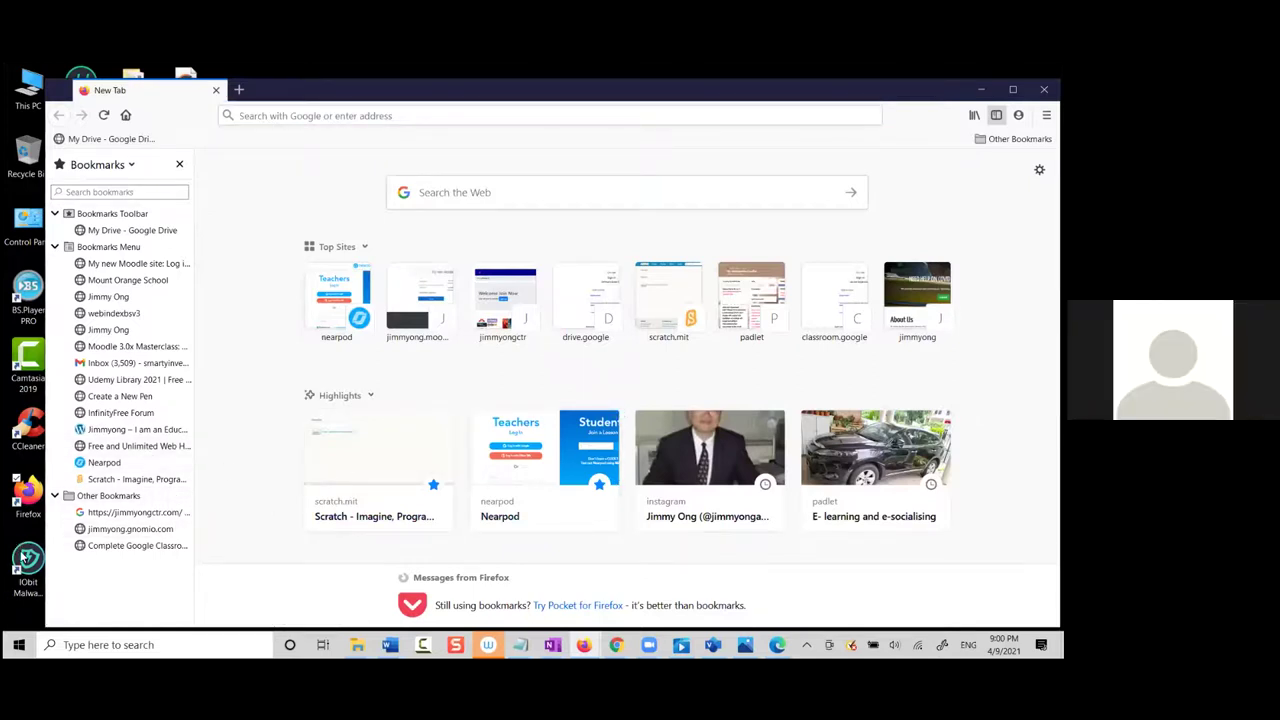
click(28, 488)
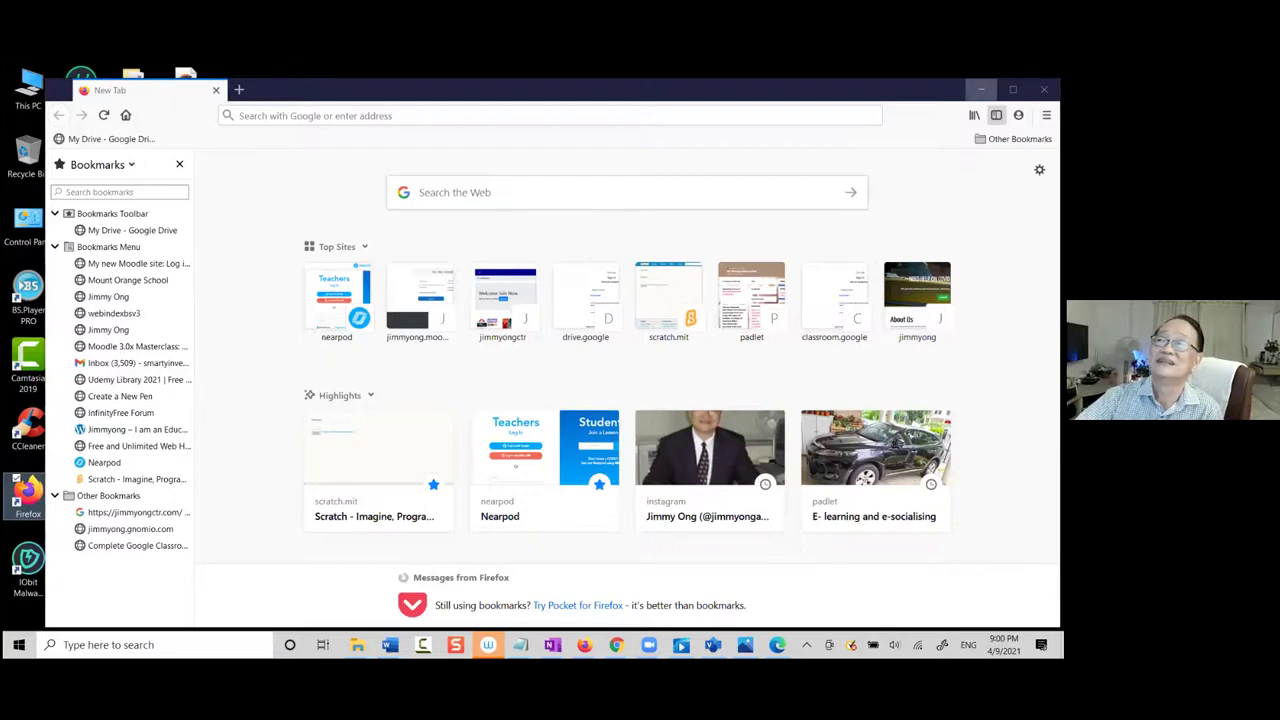
click(981, 90)
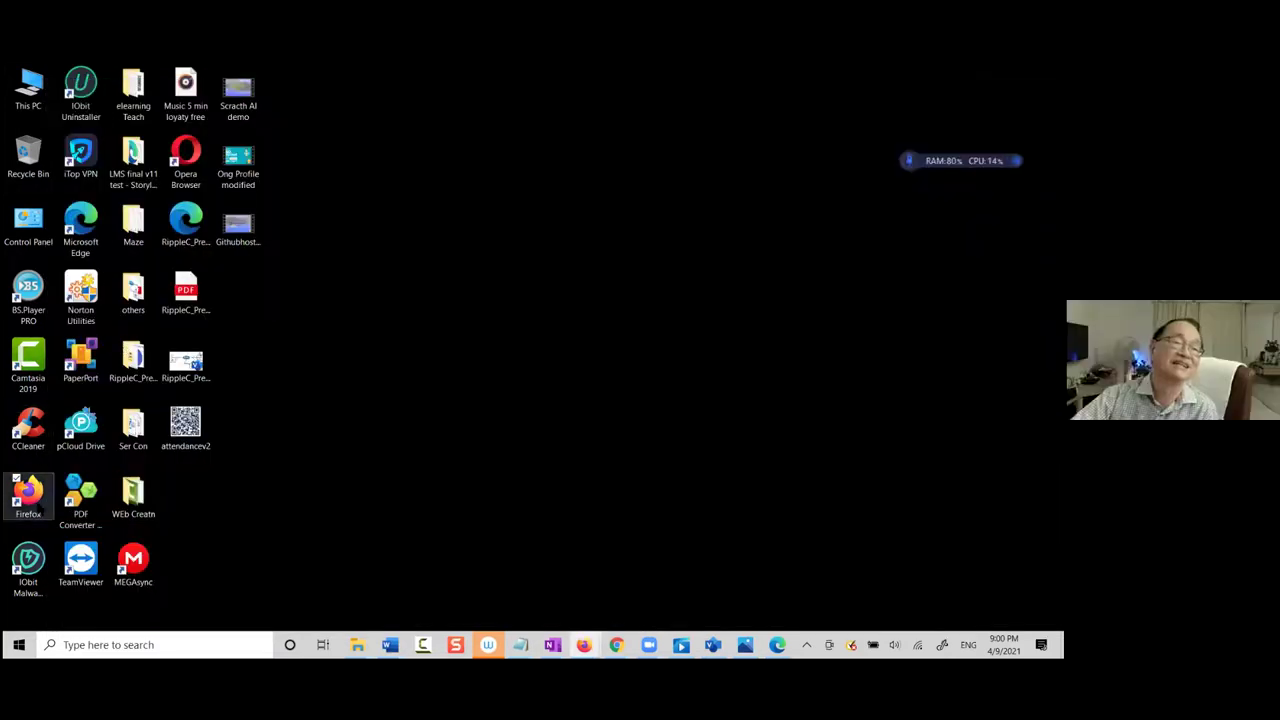
double_click(28, 492)
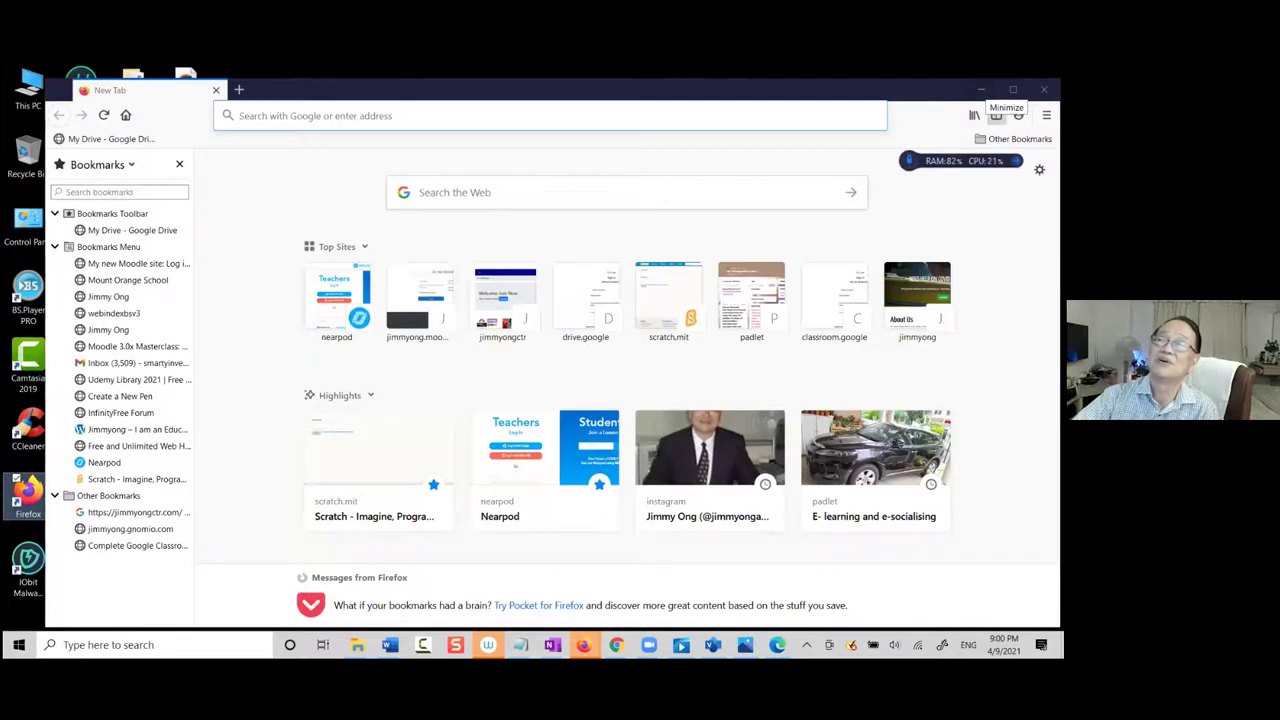
click(981, 90)
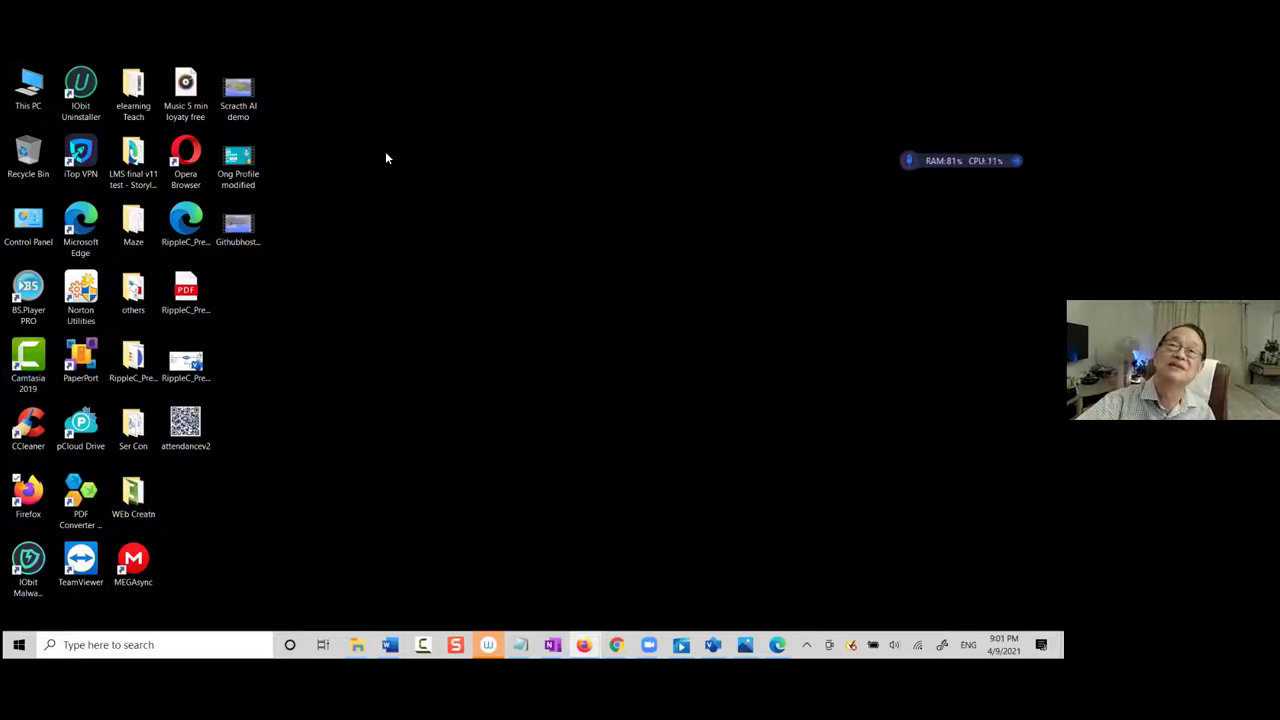
Open the Githubhosting V2 video from the desktop to watch it
drag(392, 151, 492, 150)
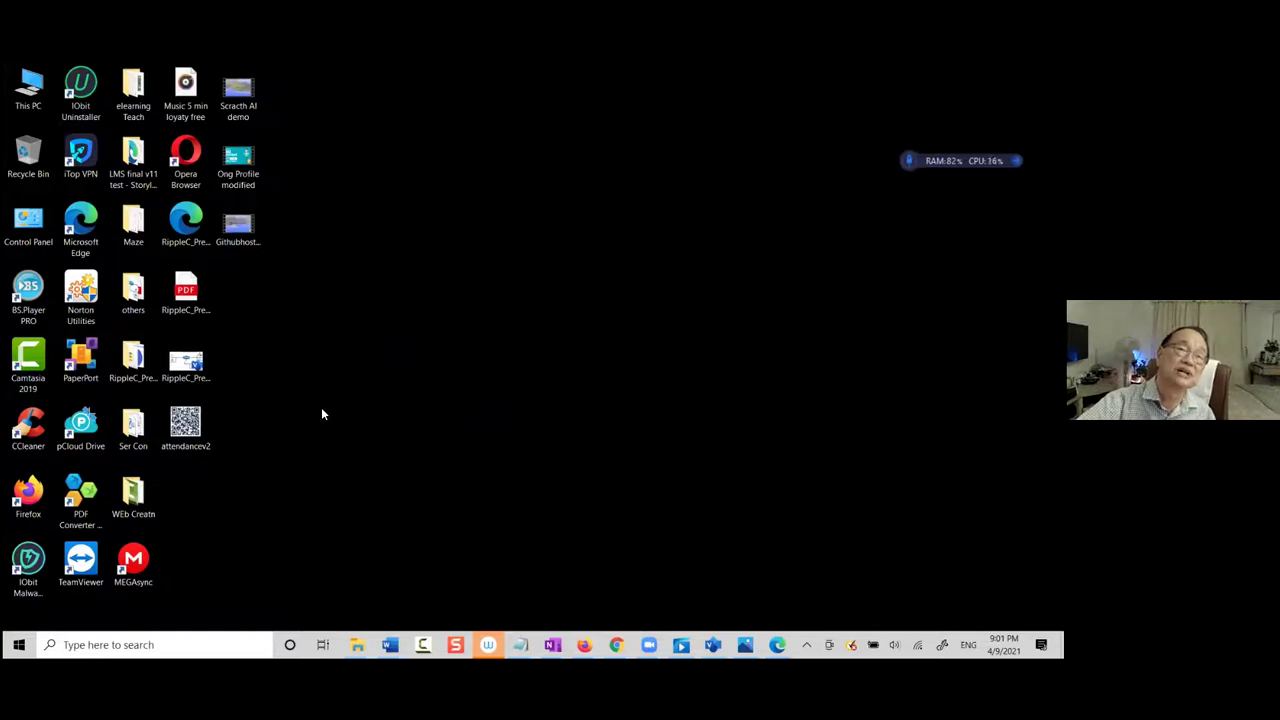
click(236, 233)
double_click(236, 233)
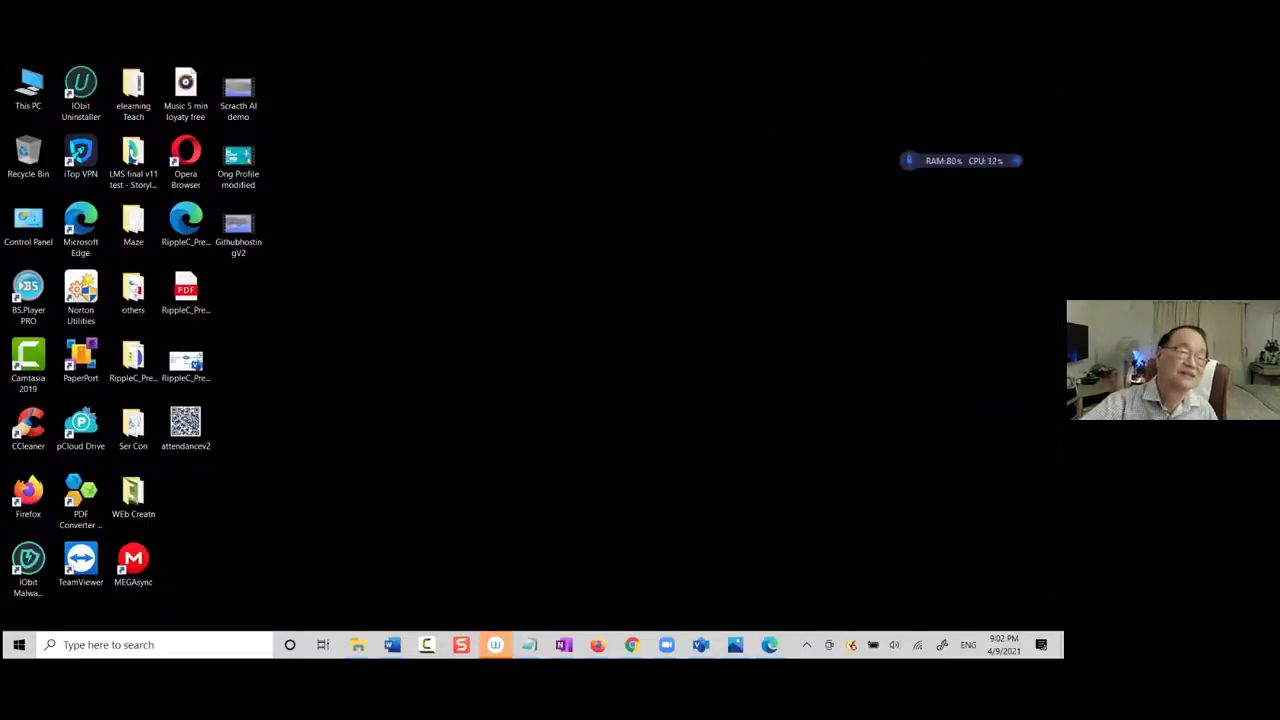
Find OneNote among the installed apps and open it on the Elearning notes
click(19, 644)
scroll(314, 400, down, 5)
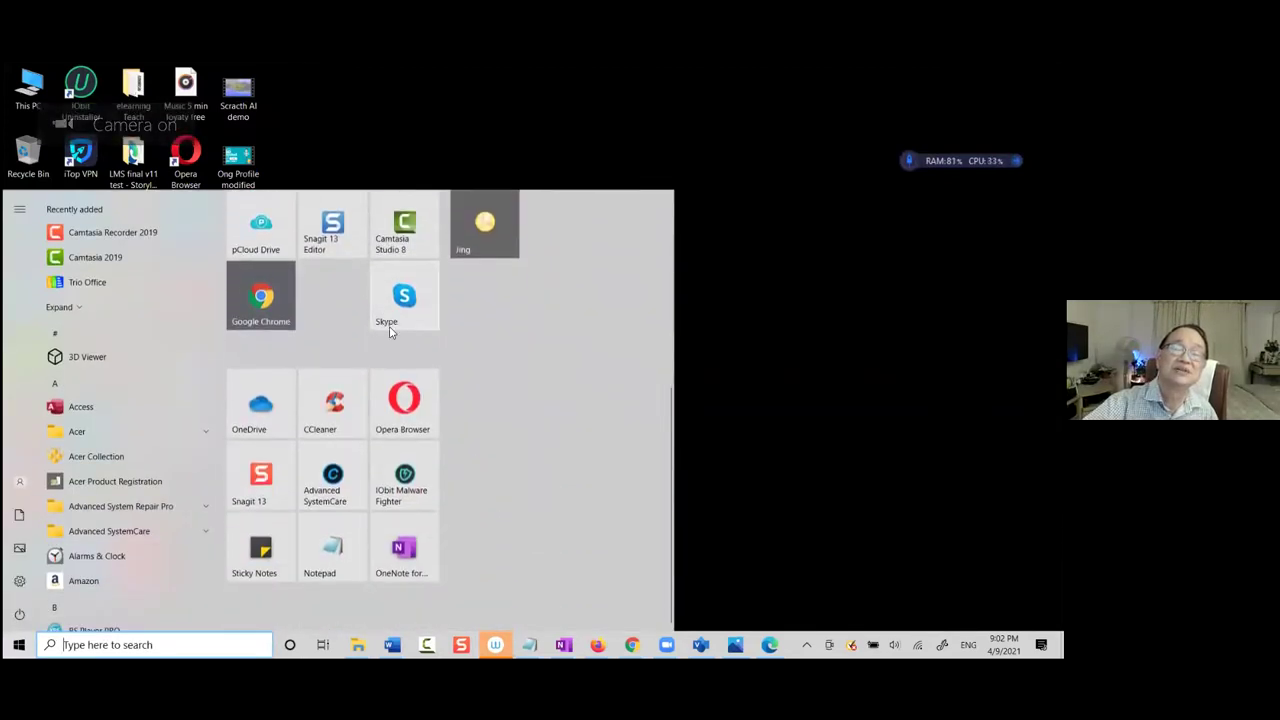
scroll(394, 331, up, 3)
scroll(394, 331, down, 1)
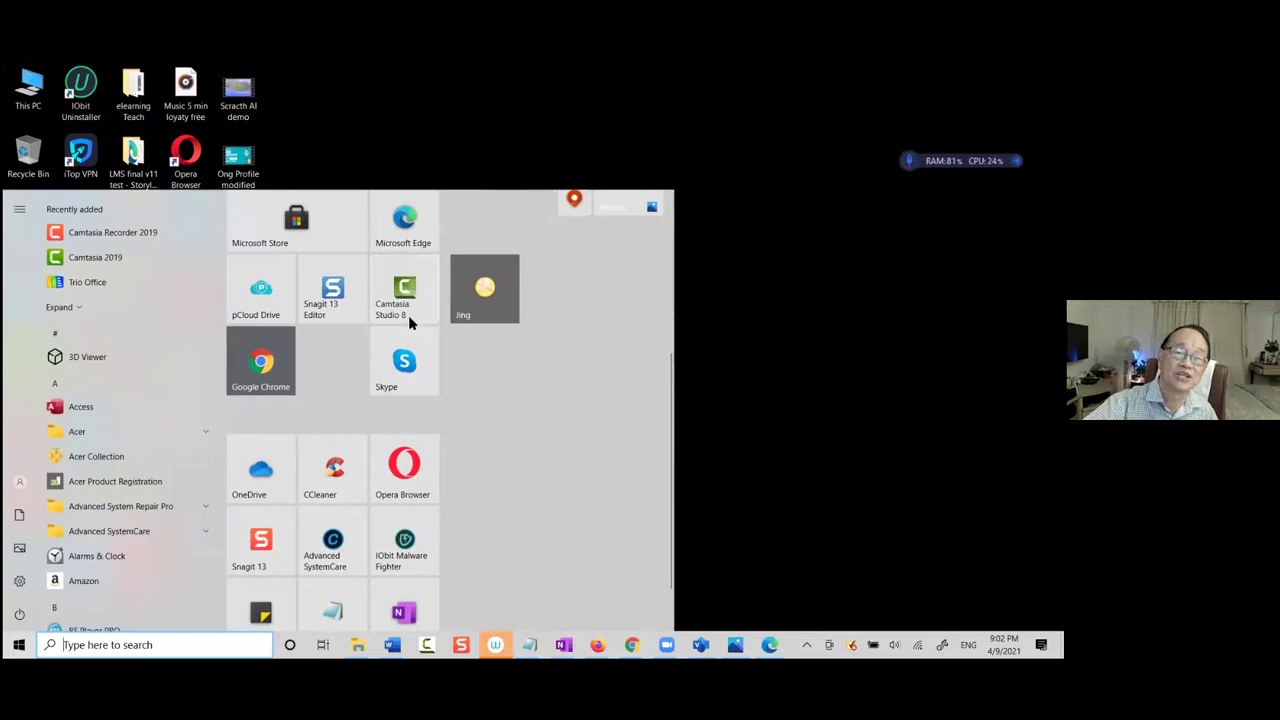
scroll(409, 322, down, 1)
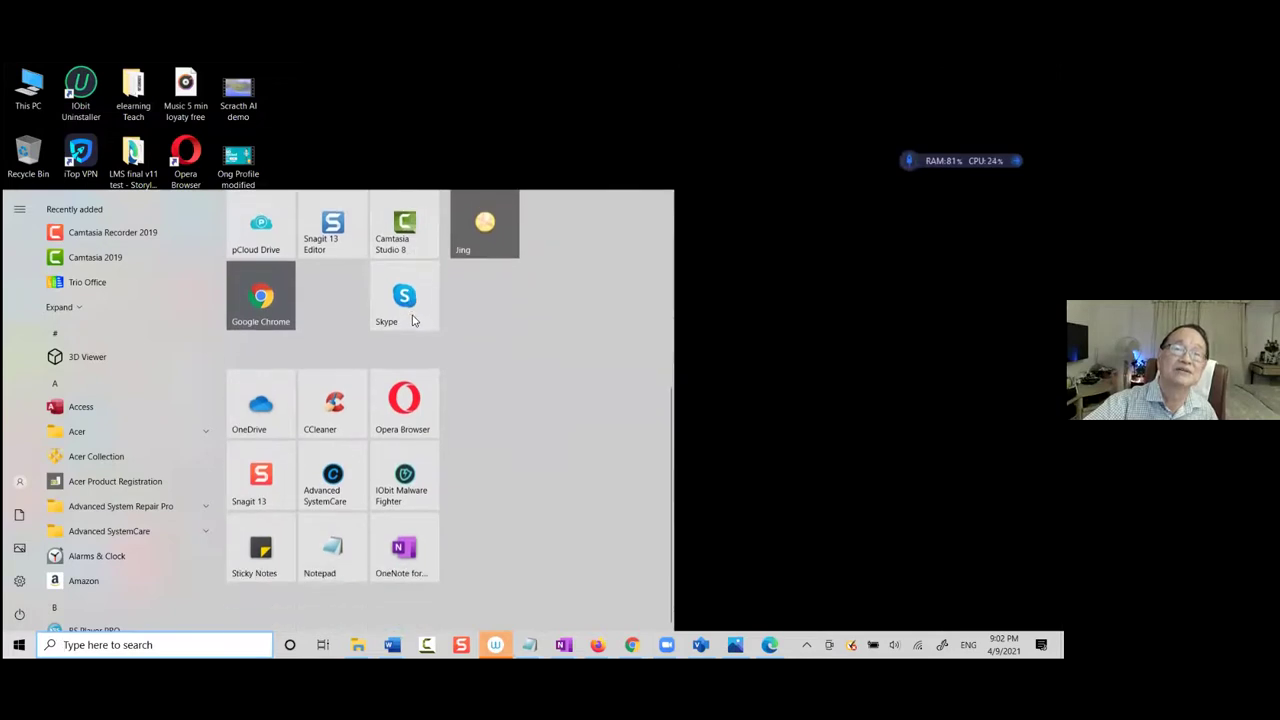
click(405, 540)
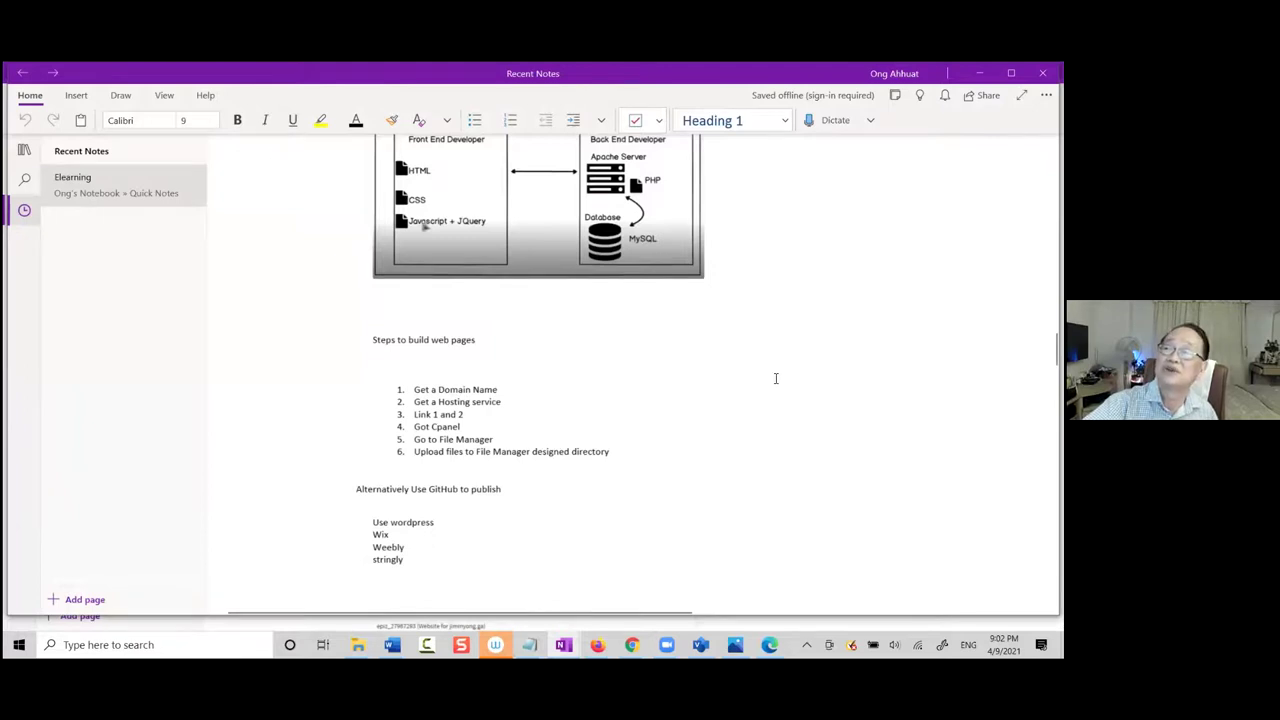
Look over the Elearning notes on web creation, the handwritten Kolb's leadership list and the e-learning mind map
scroll(780, 382, down, 1)
scroll(480, 329, up, 5)
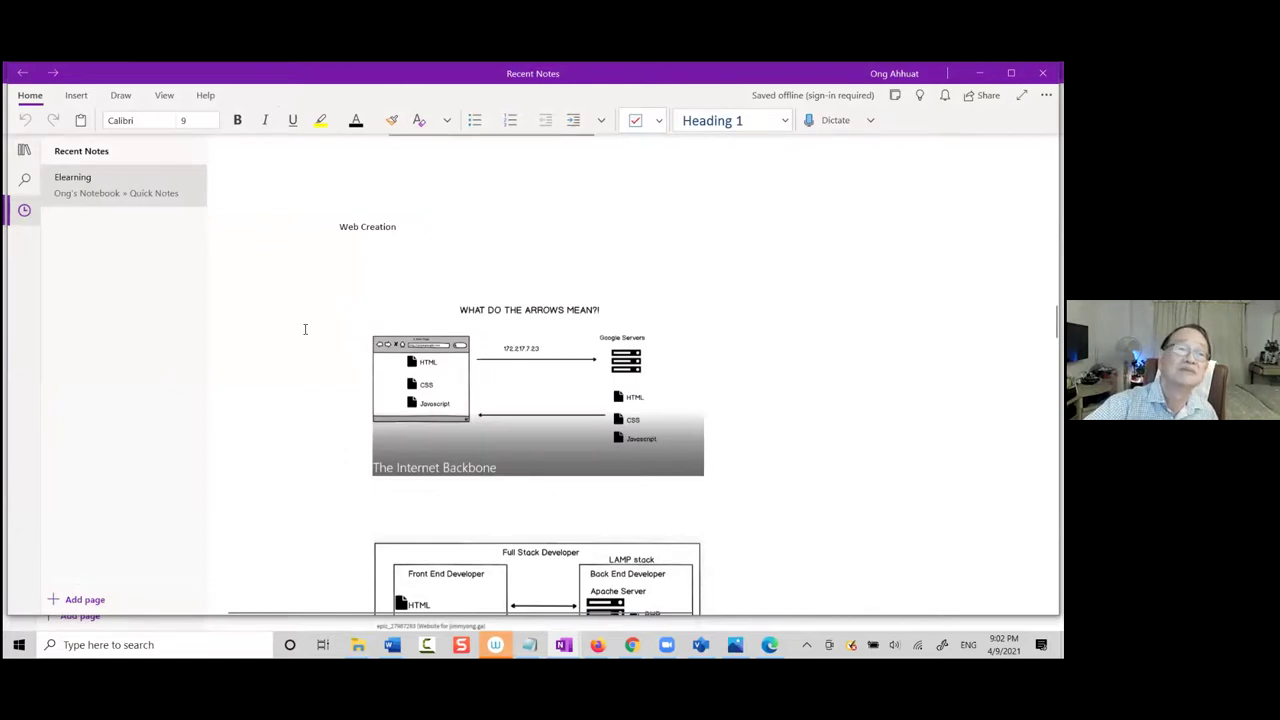
scroll(706, 340, up, 15)
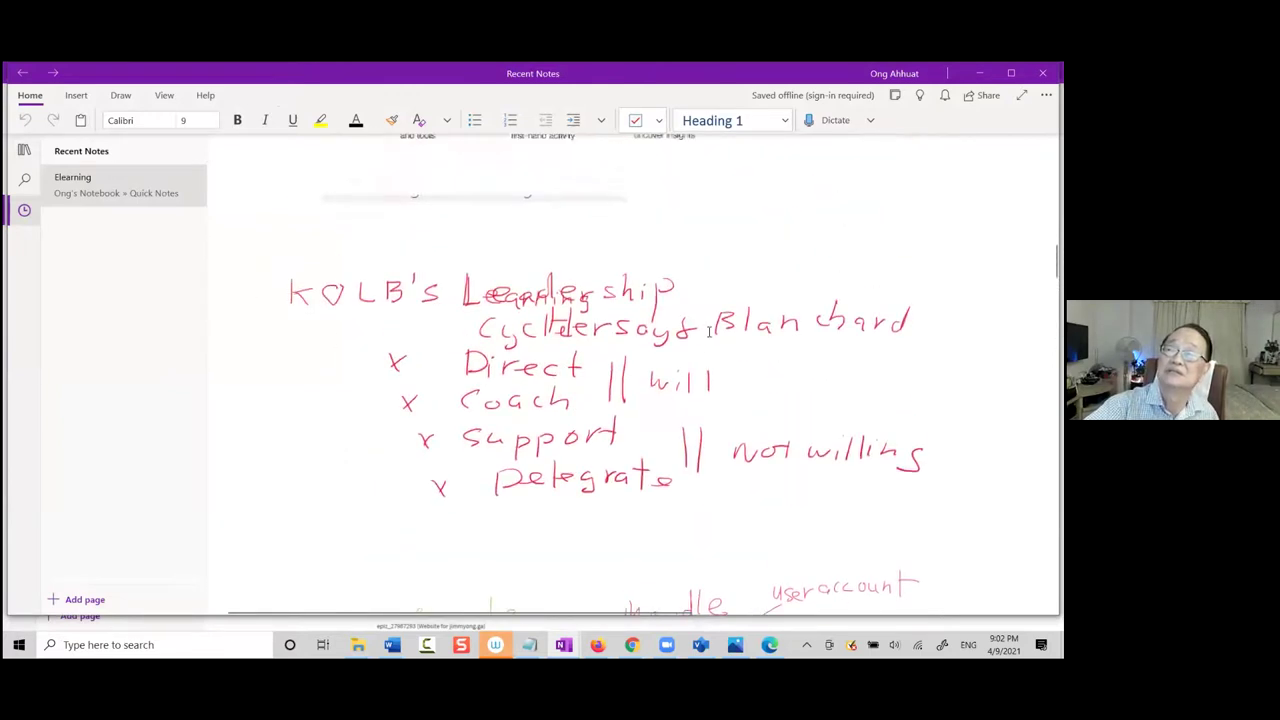
scroll(706, 322, down, 5)
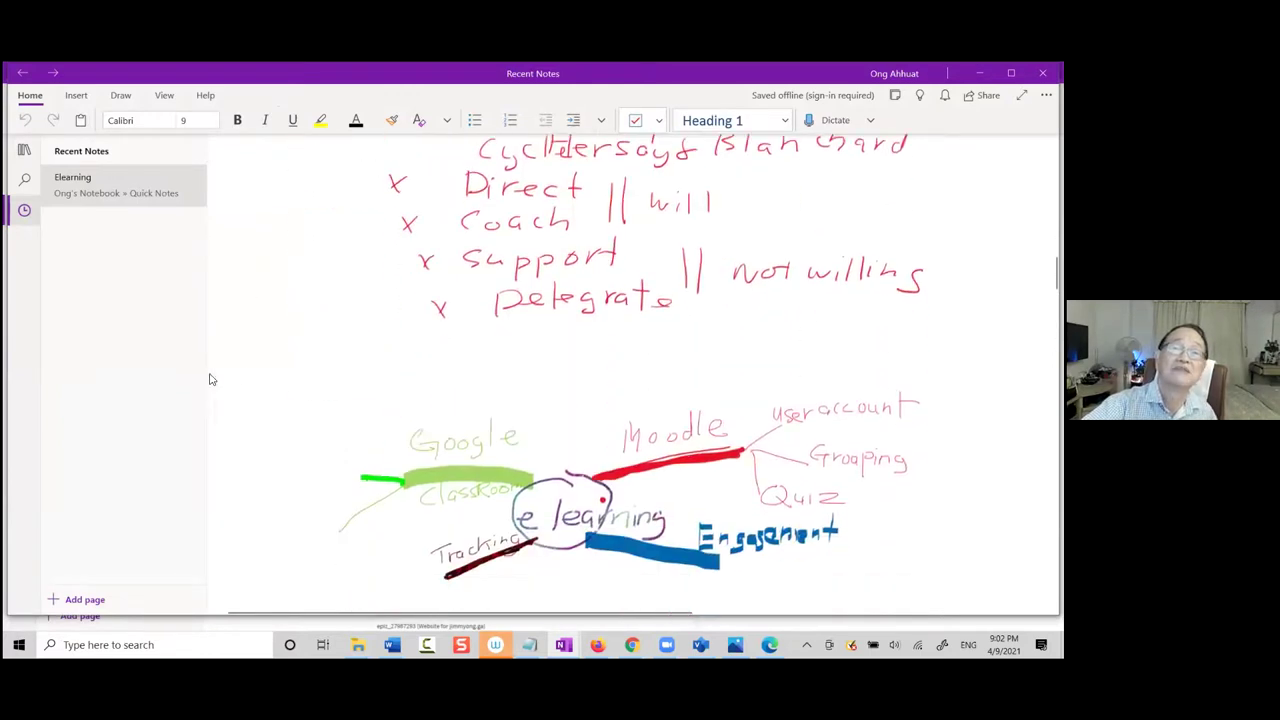
scroll(623, 366, up, 1)
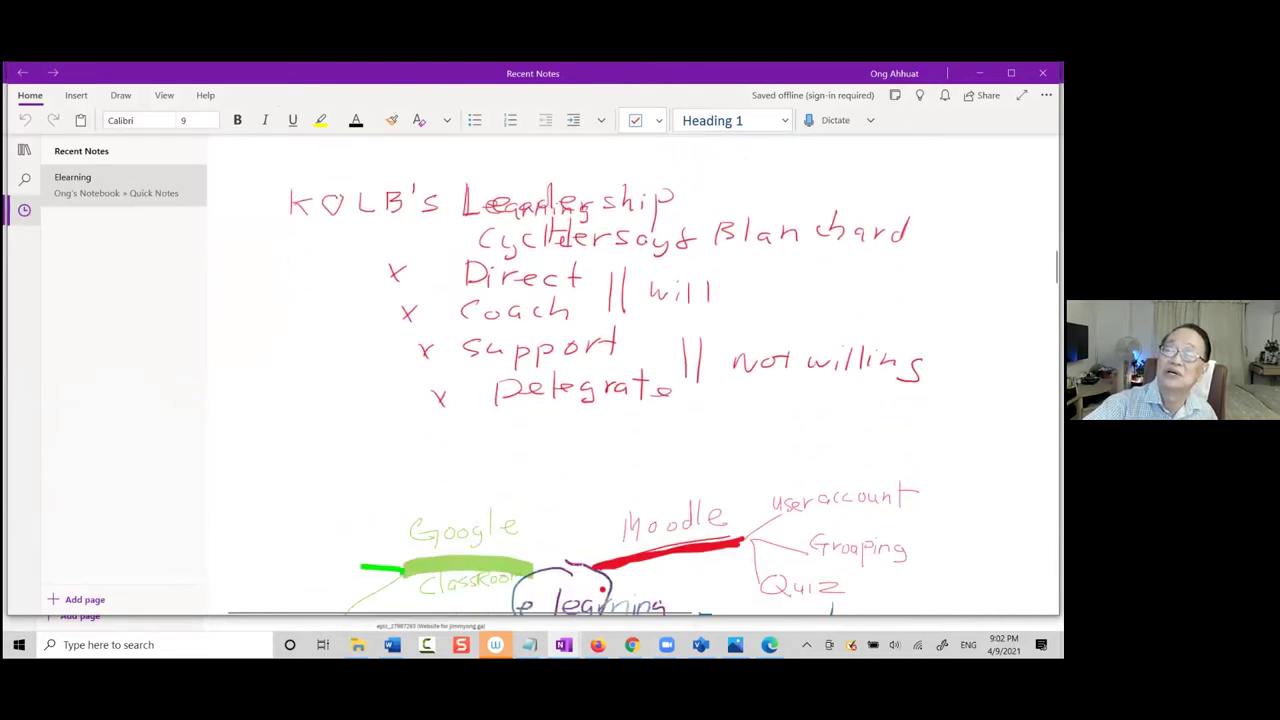
scroll(525, 404, down, 2)
scroll(443, 392, down, 1)
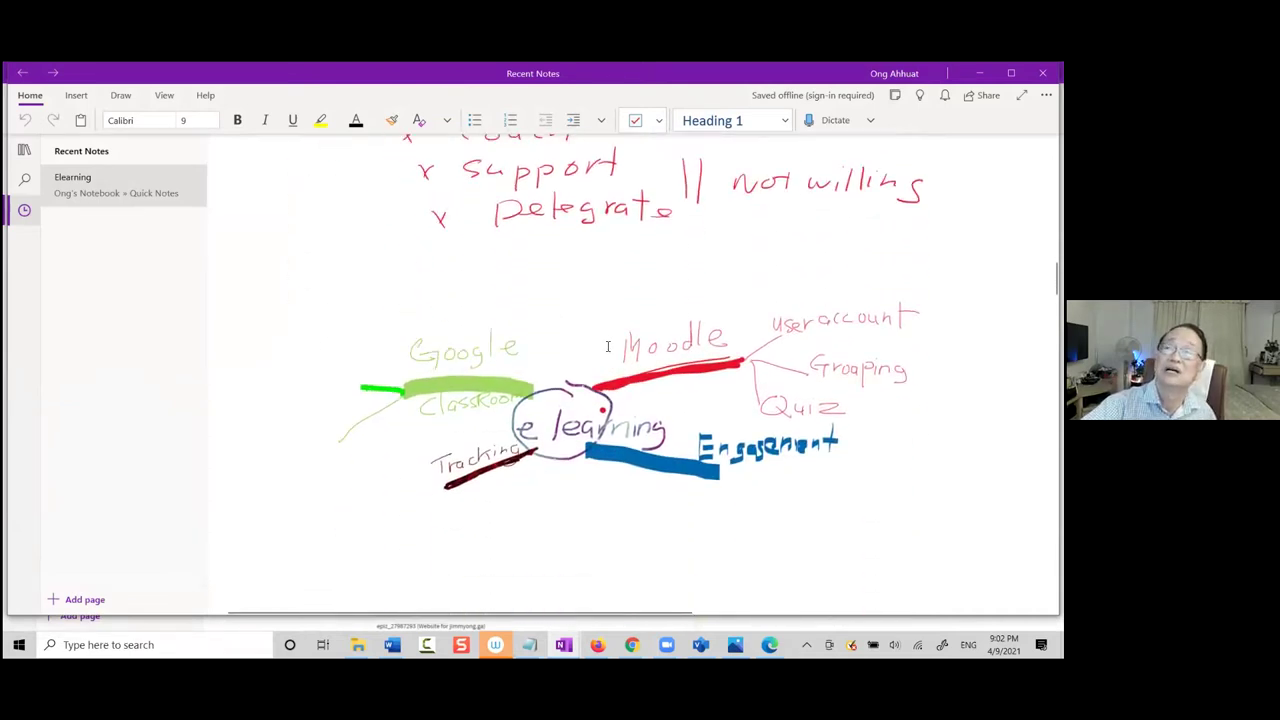
scroll(508, 366, up, 1)
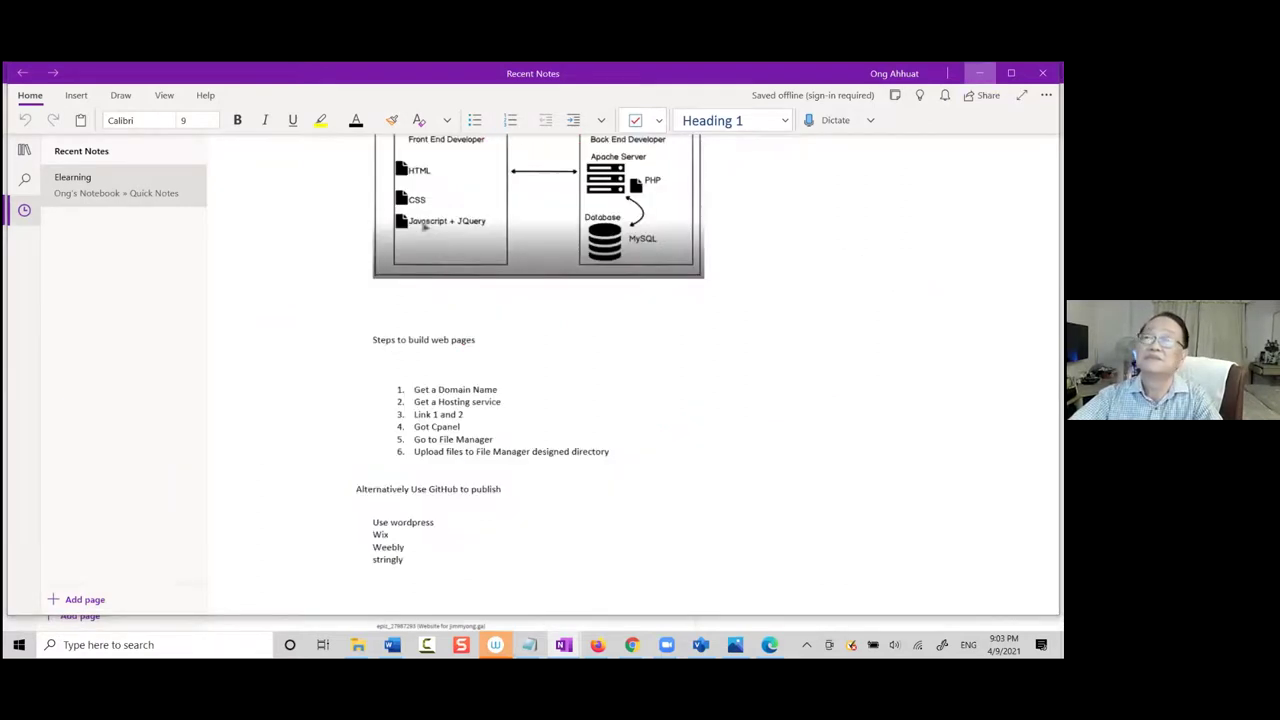
Review the web page building steps and the PC Workshop lesson plan in the notes, and minimize OneNote
scroll(709, 451, down, 3)
scroll(710, 454, up, 3)
scroll(712, 453, down, 2)
scroll(720, 450, up, 7)
scroll(720, 449, up, 8)
scroll(708, 460, down, 4)
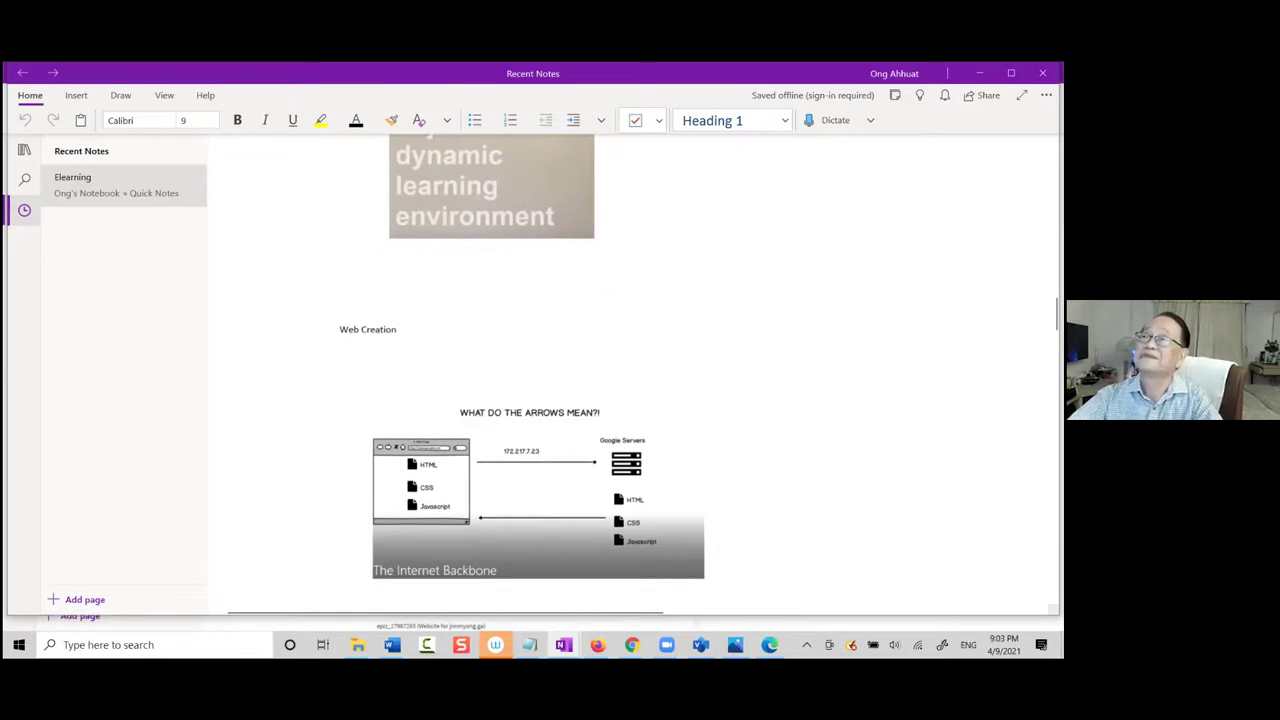
scroll(428, 607, down, 12)
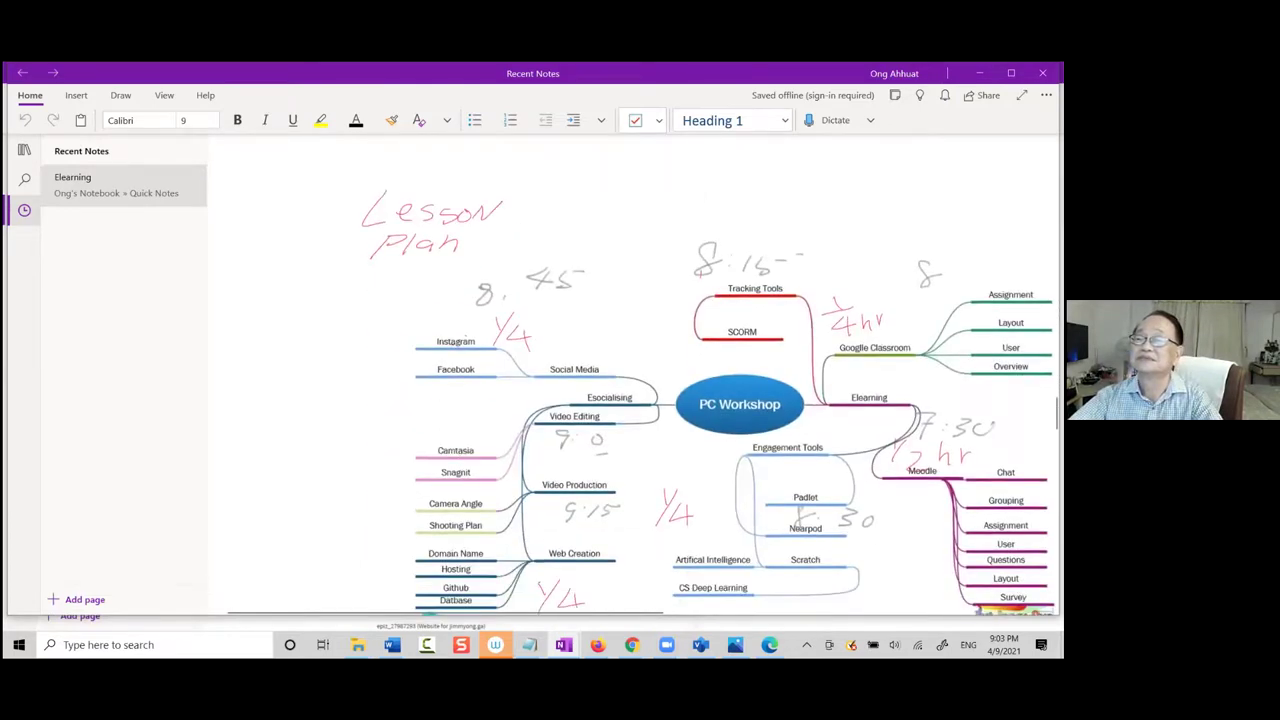
scroll(513, 414, down, 4)
scroll(513, 414, up, 2)
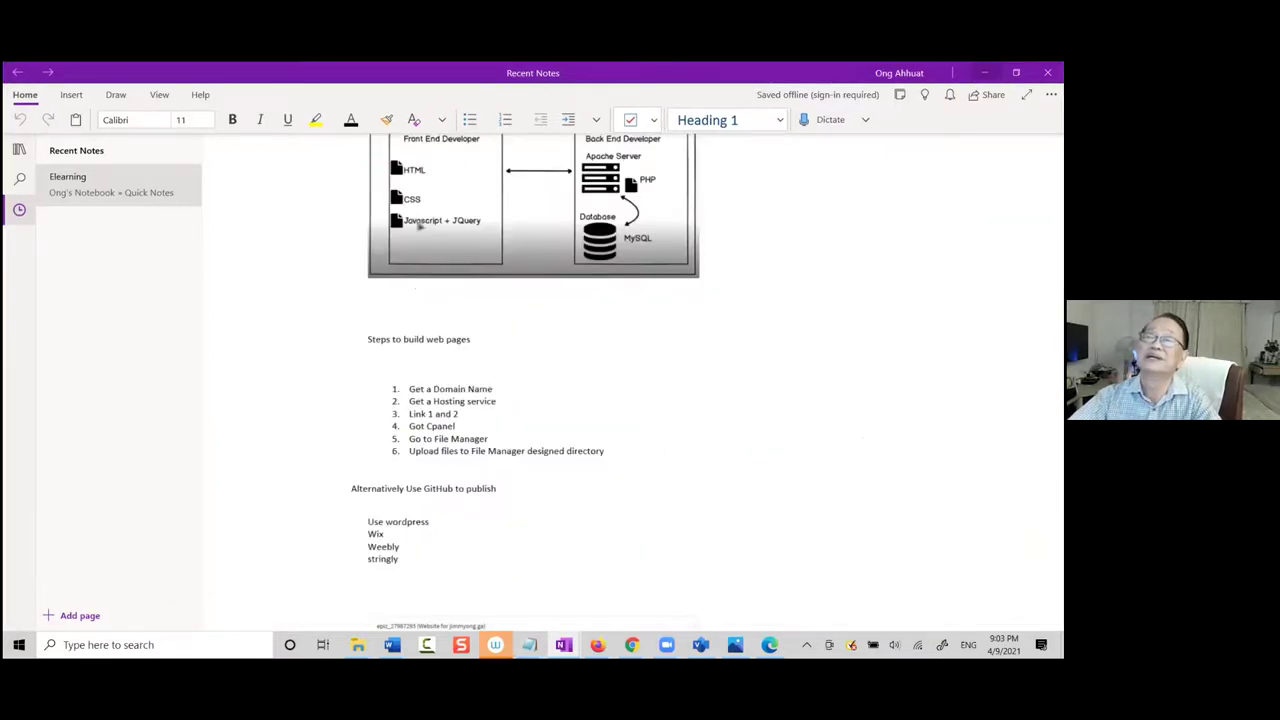
click(984, 72)
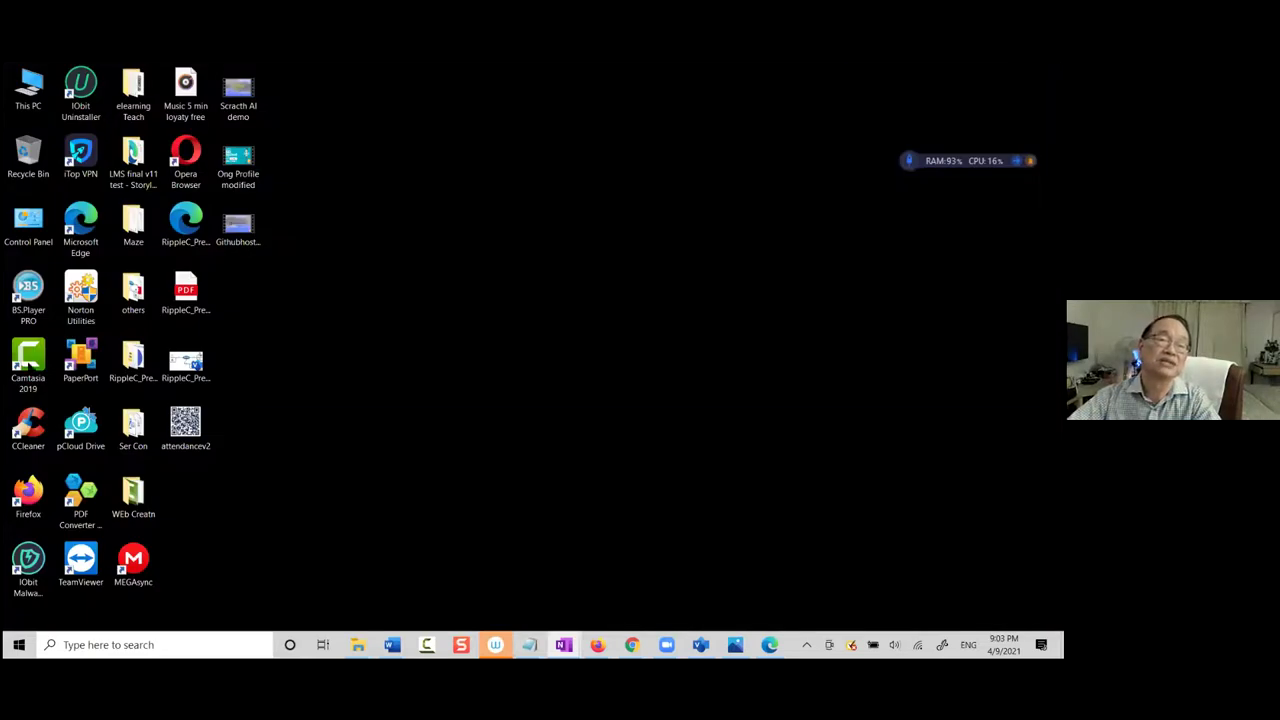
drag(728, 142, 786, 94)
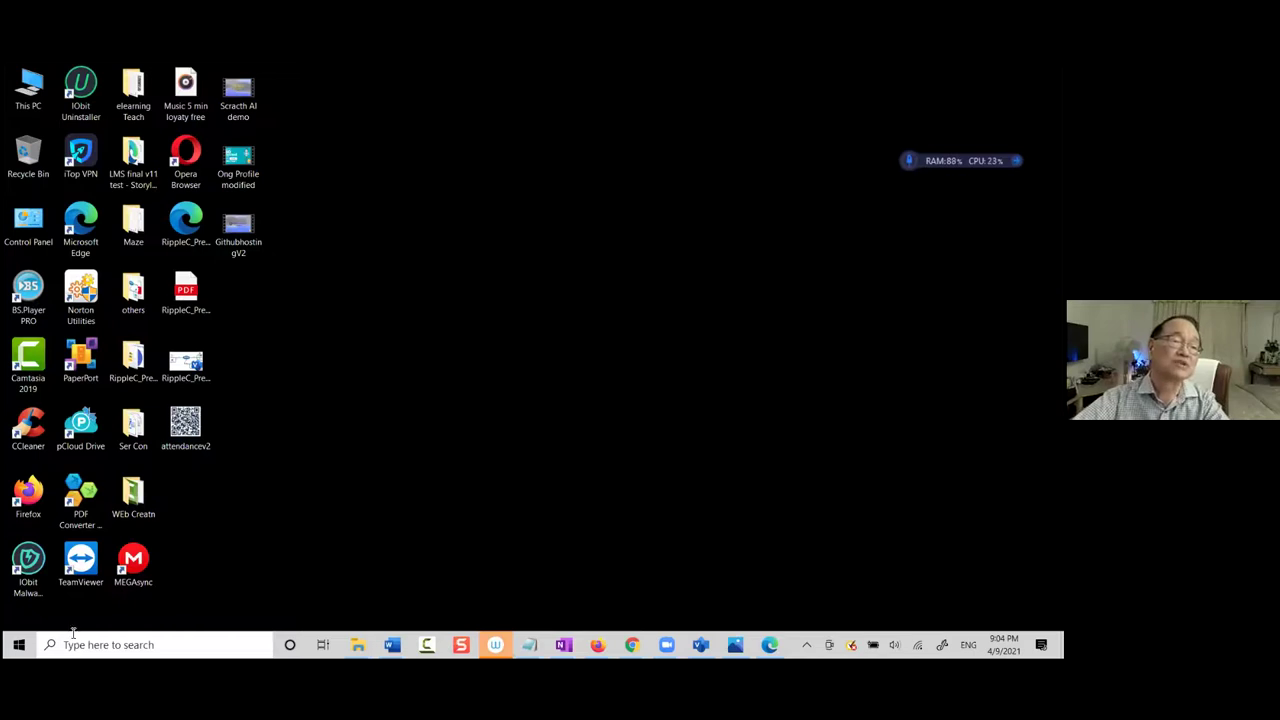
Open Snagit 13 and capture the presenter's webcam thumbnail as a region of about 166 x 122 pixels
click(19, 644)
scroll(318, 513, down, 5)
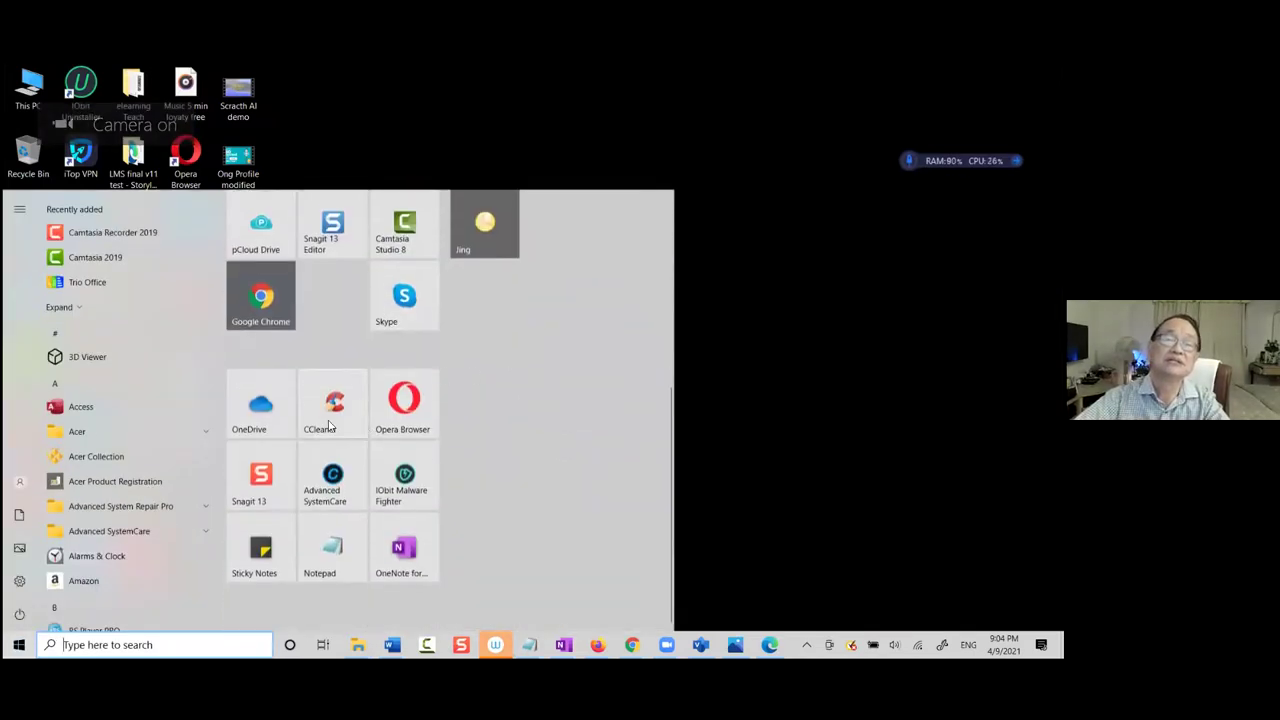
click(291, 474)
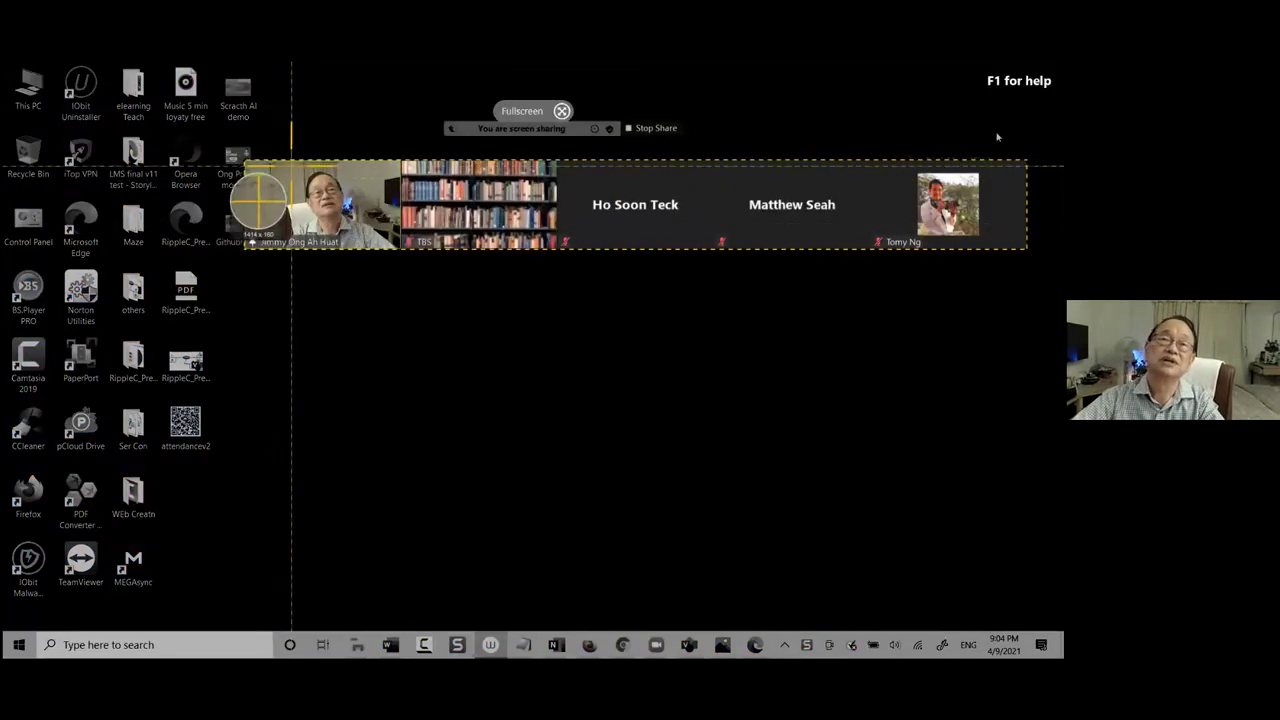
drag(285, 170, 377, 233)
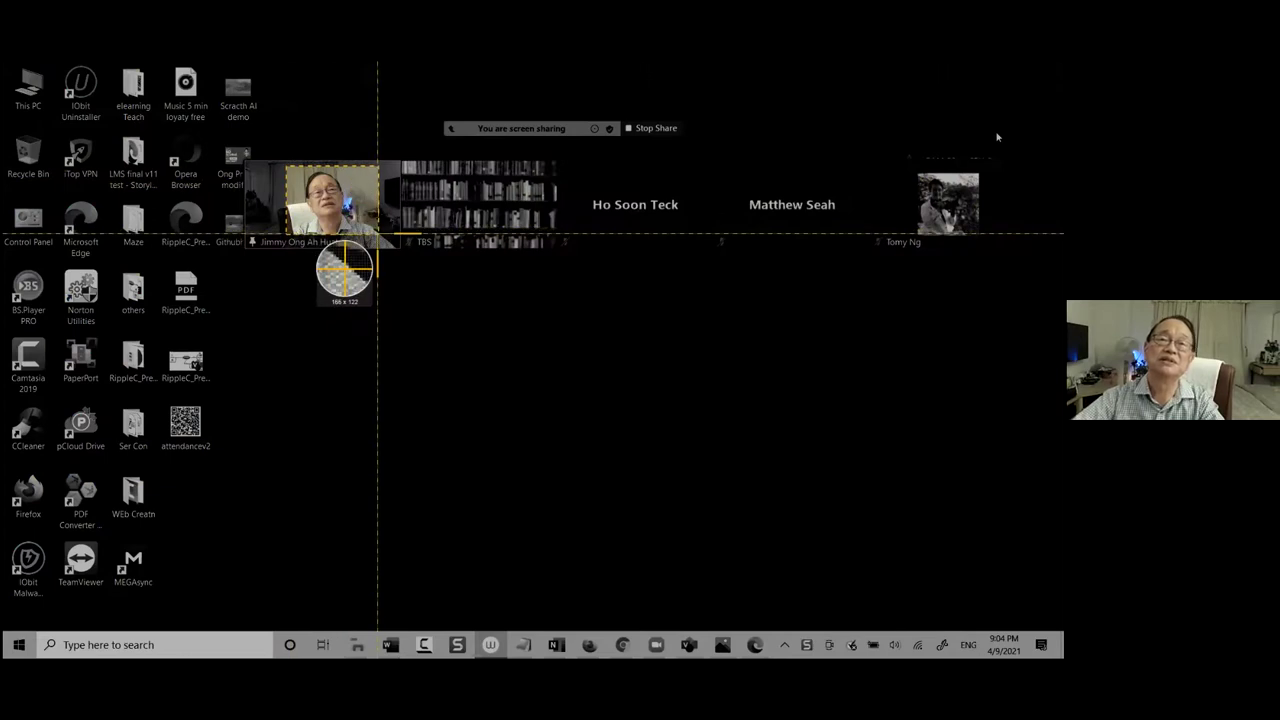
key(Escape)
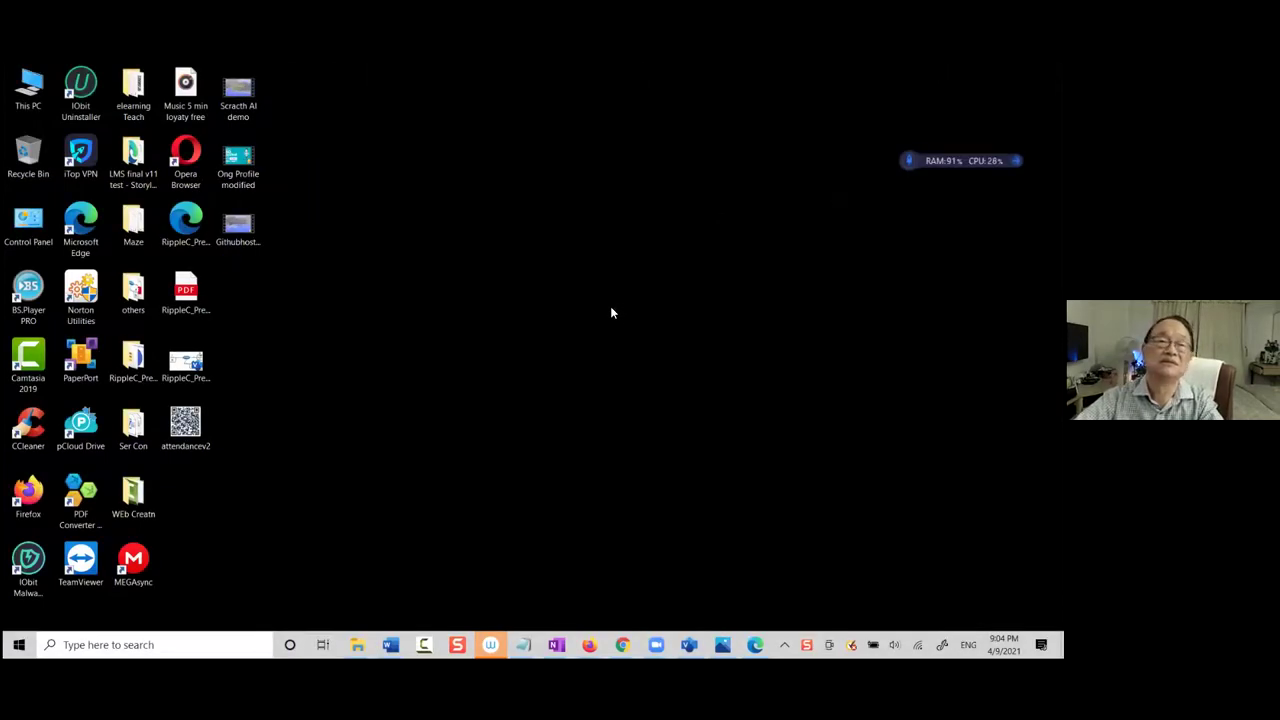
Open Snagit 13 Editor from the pinned apps to show the captured webcam image
click(18, 644)
scroll(473, 398, down, 3)
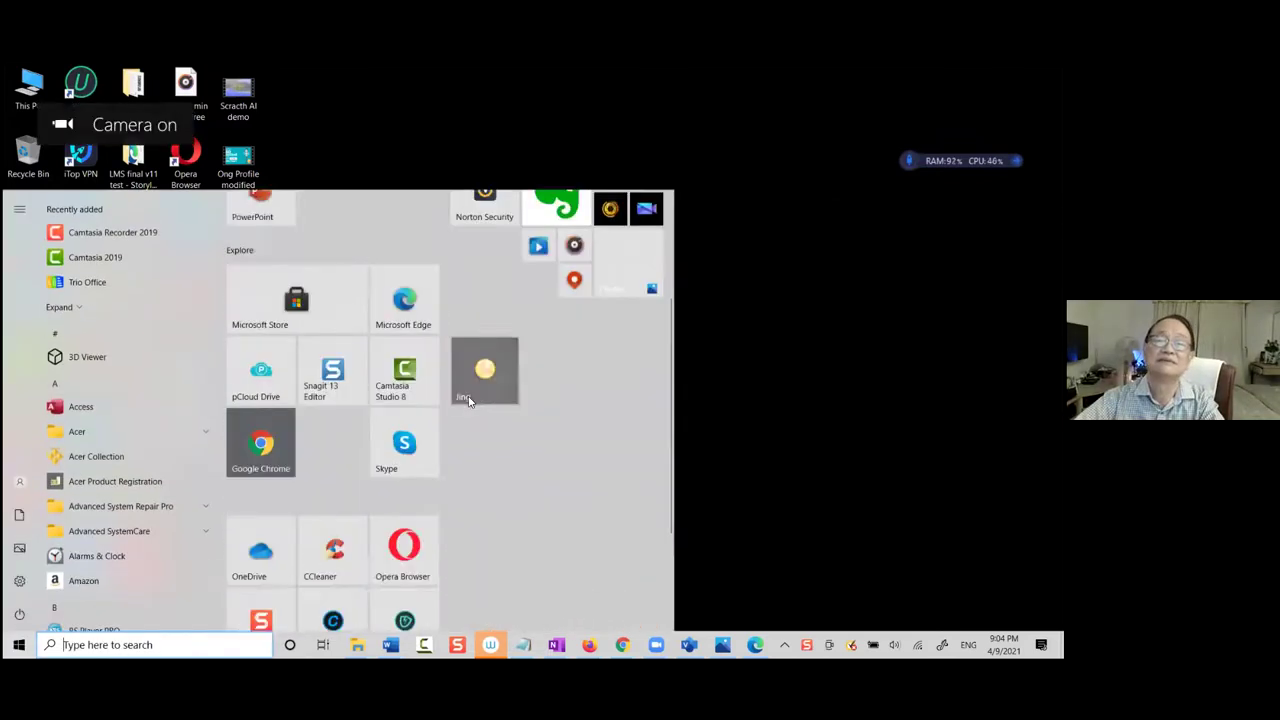
scroll(473, 398, down, 2)
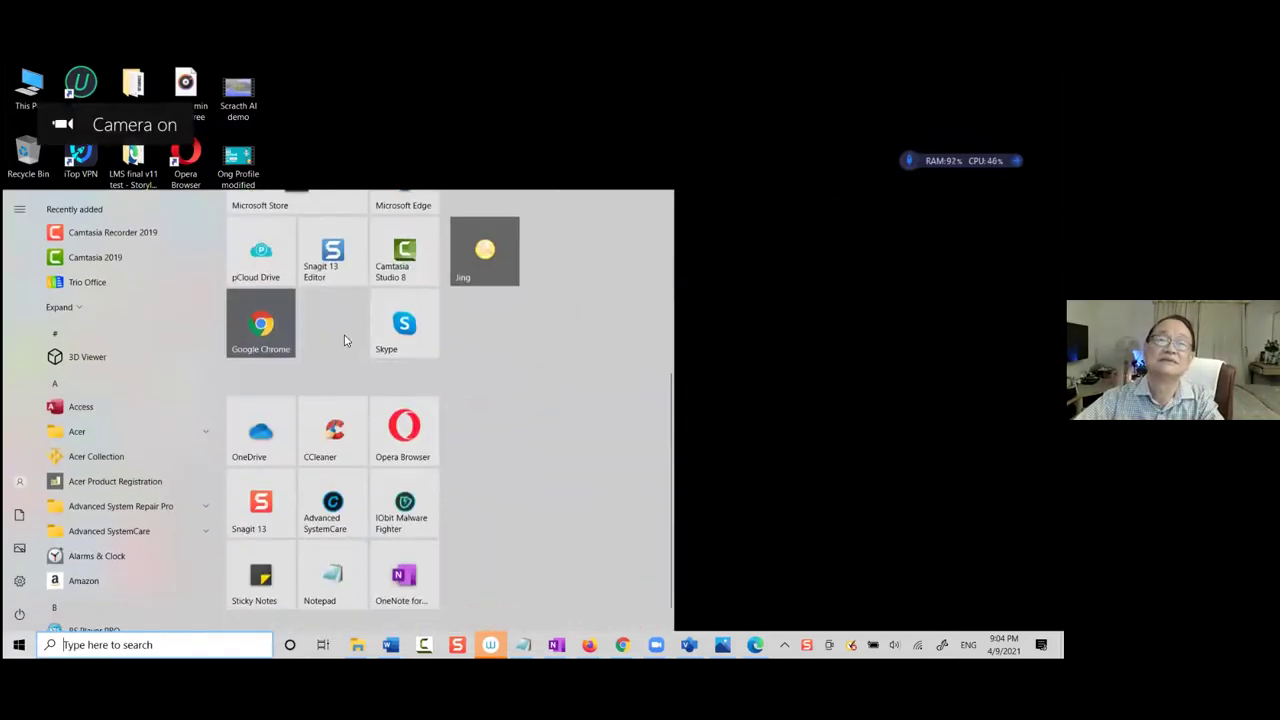
click(338, 262)
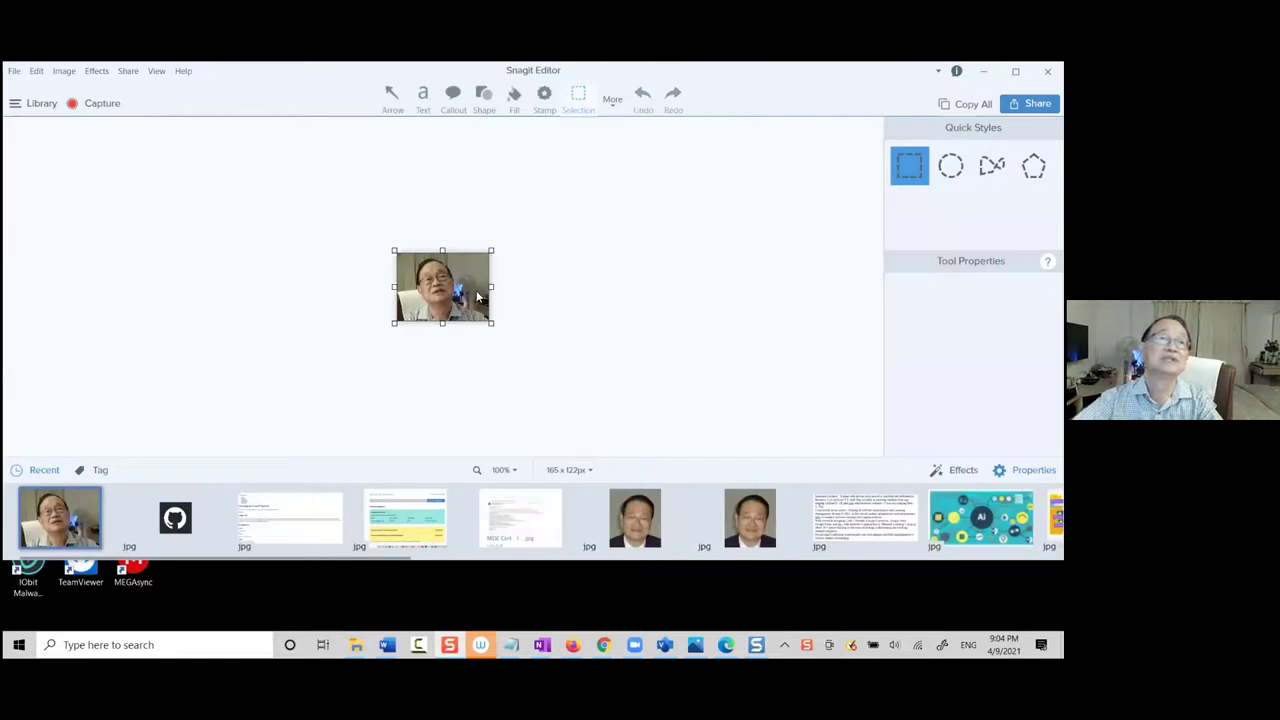
Zoom the captured image to fit the canvas, return it to actual size and close Snagit Editor
click(159, 74)
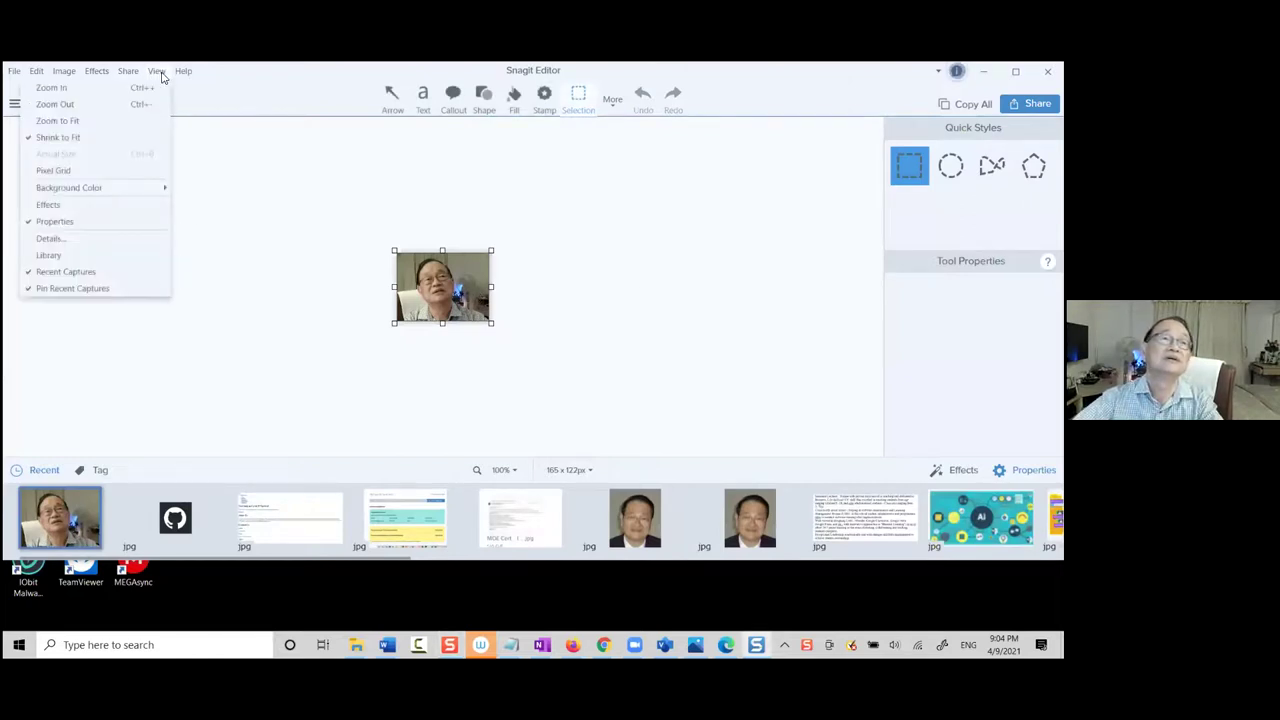
click(76, 122)
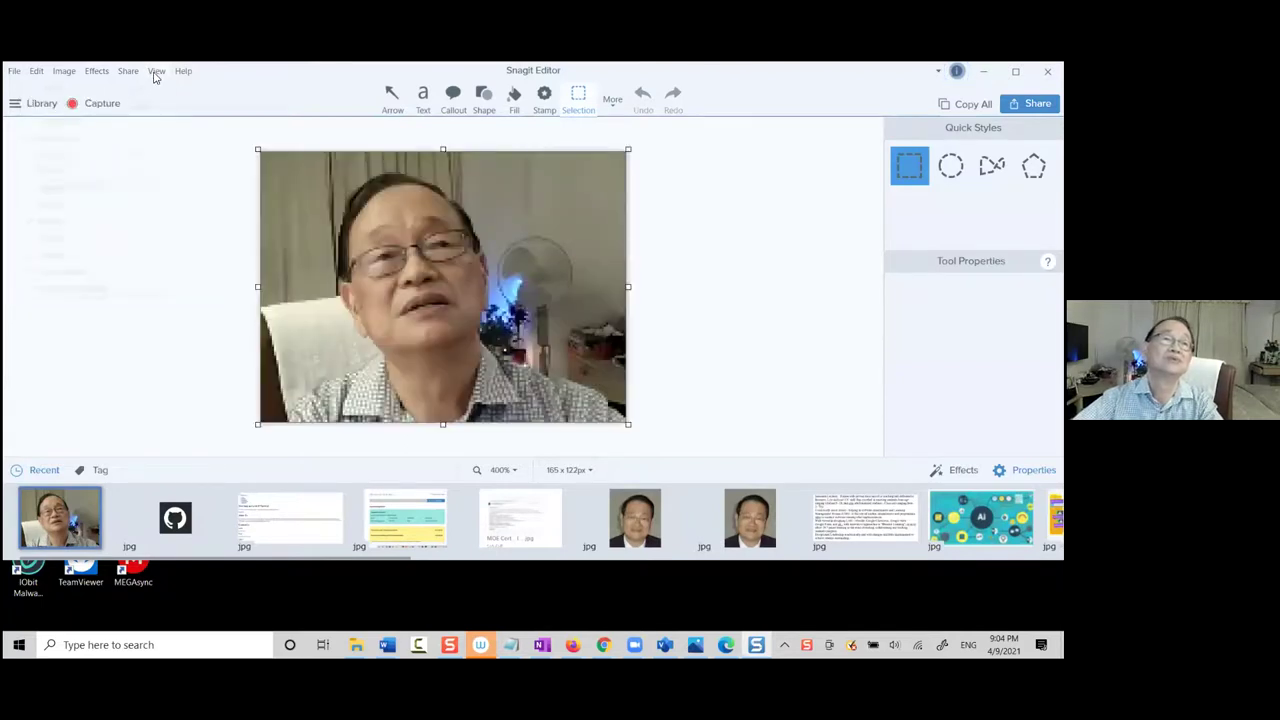
click(155, 74)
click(85, 124)
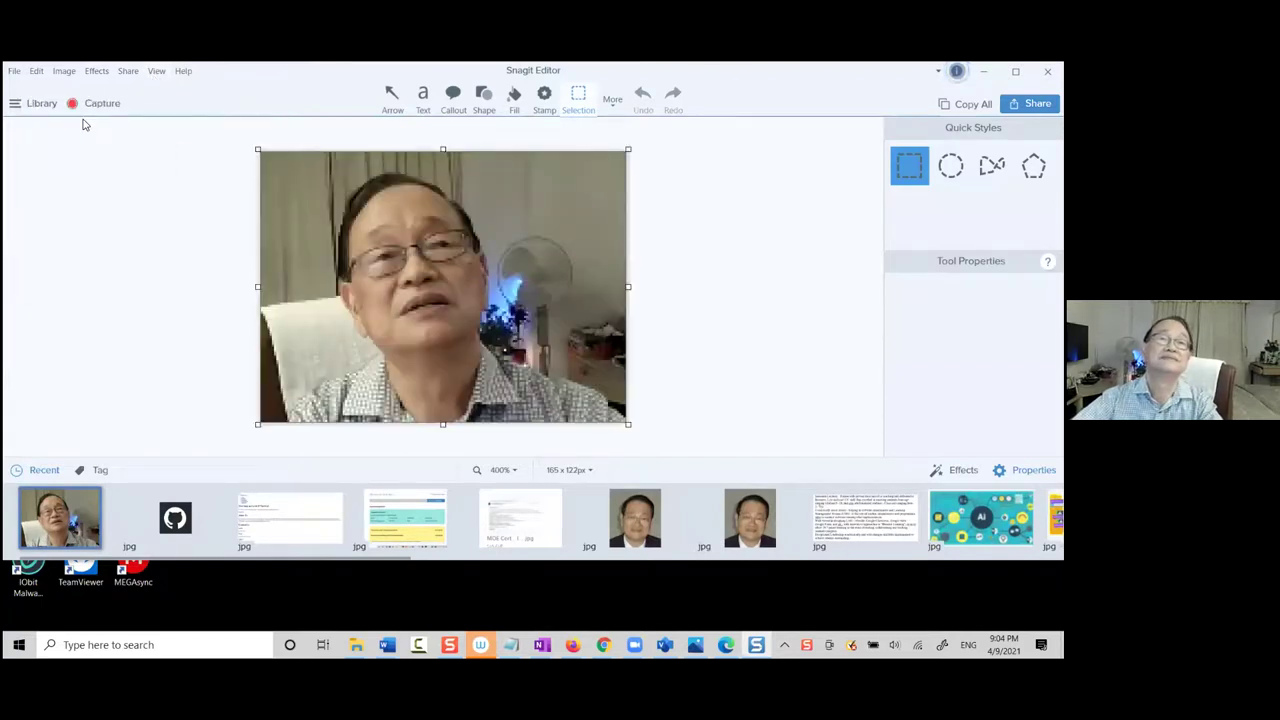
click(158, 74)
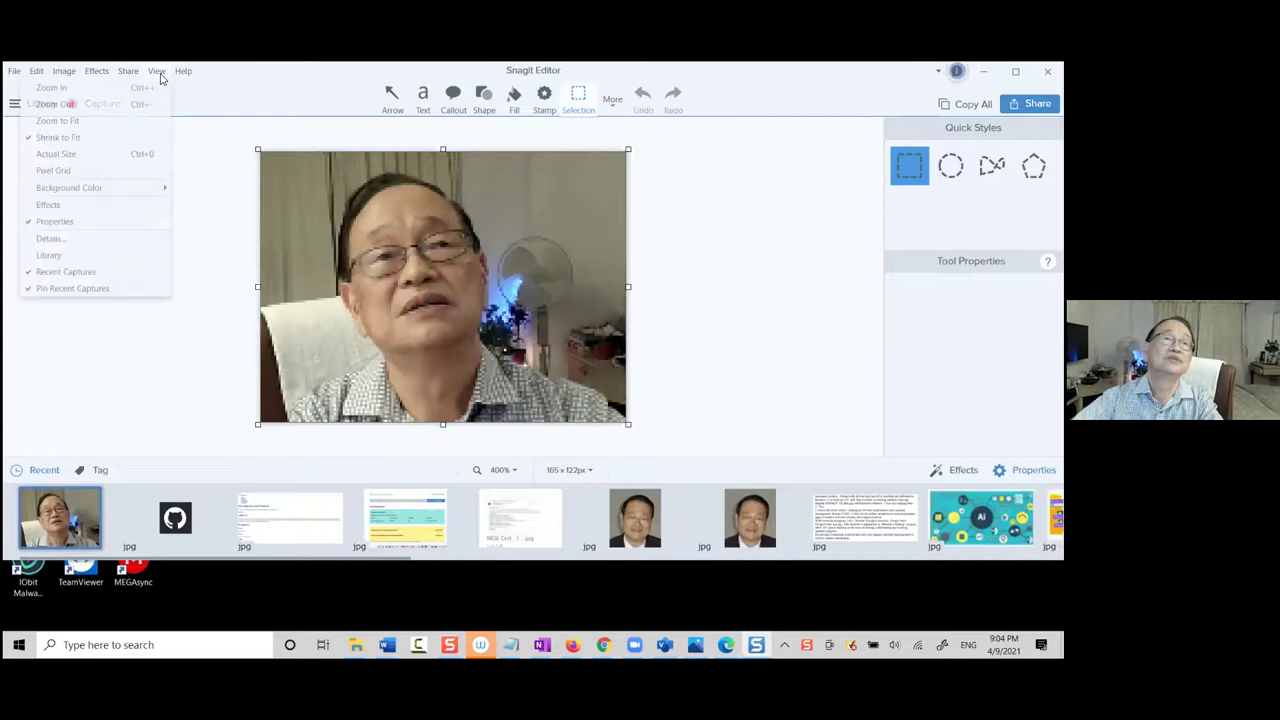
click(76, 155)
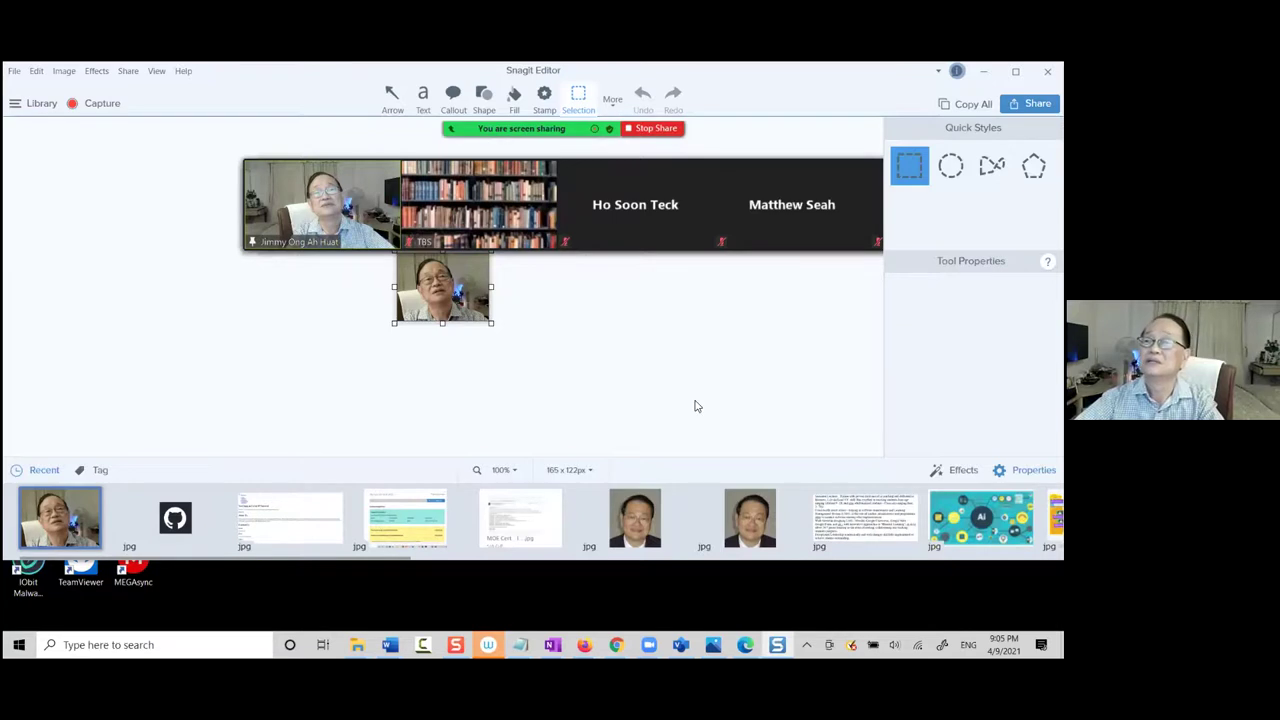
key(alt+F4)
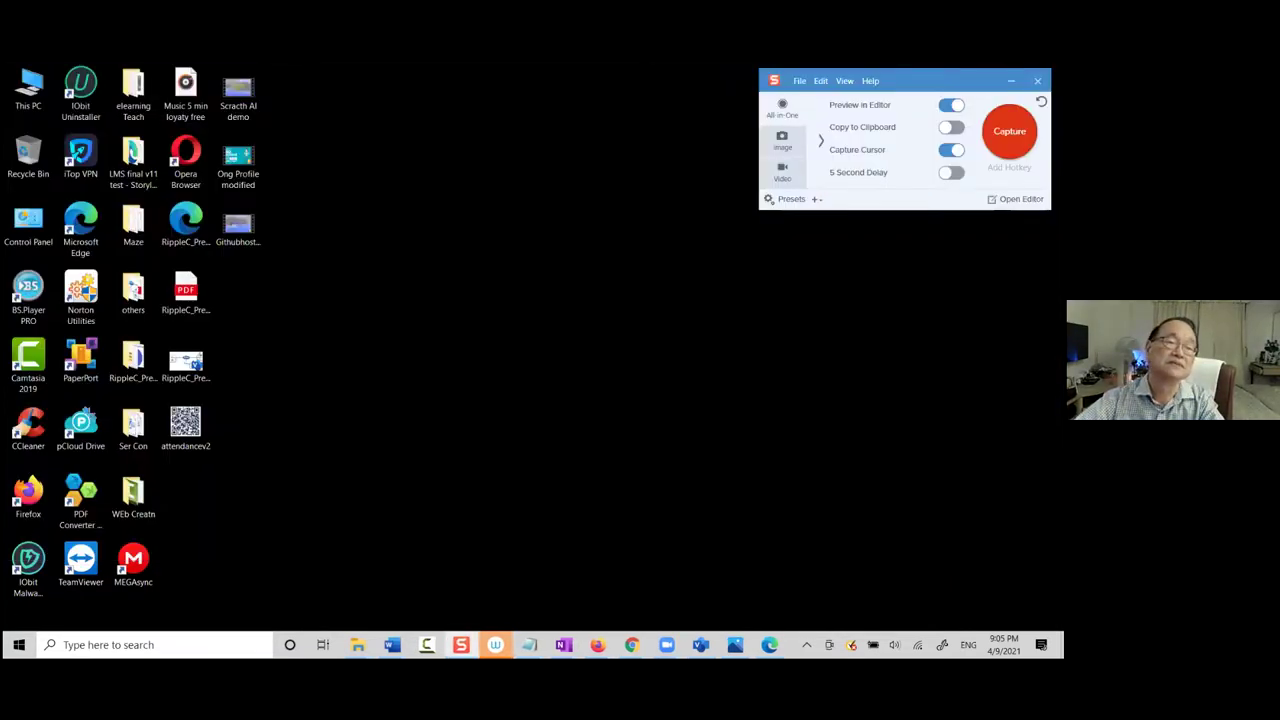
Reopen OneNote from the pinned apps and find the PC Workshop lesson plan mind map in the Elearning notes
key(super)
scroll(623, 295, down, 5)
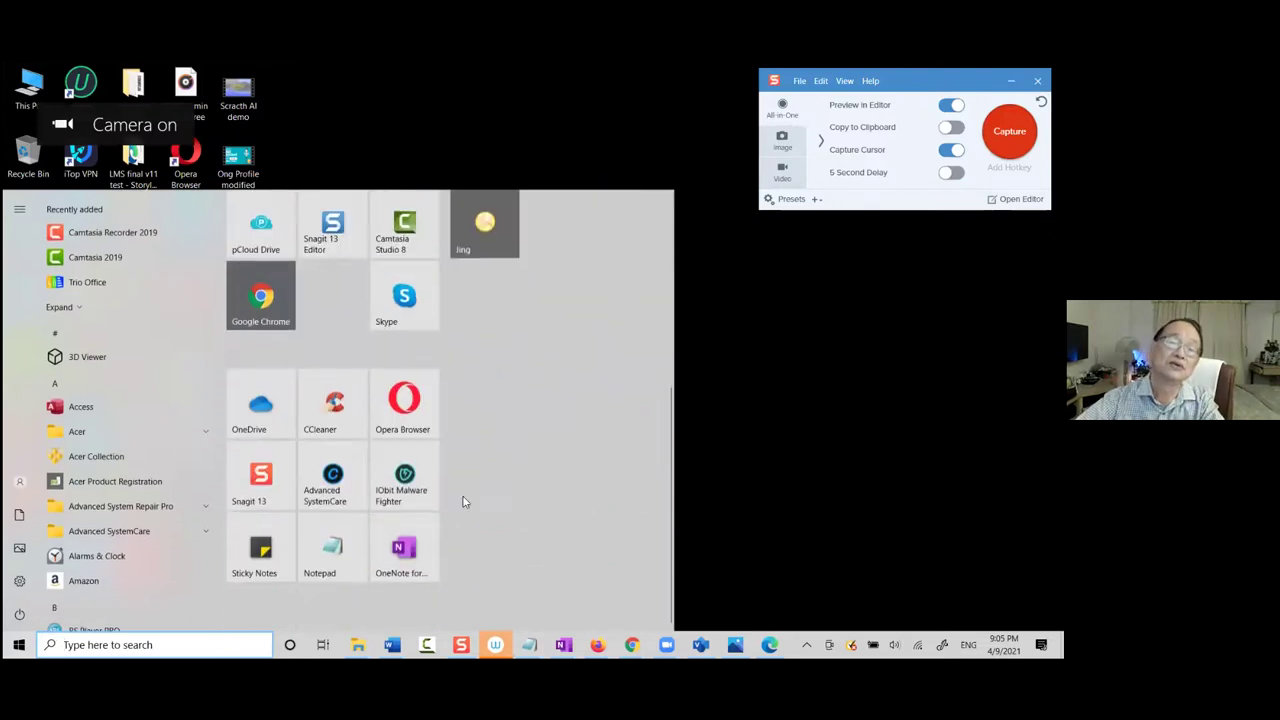
click(401, 531)
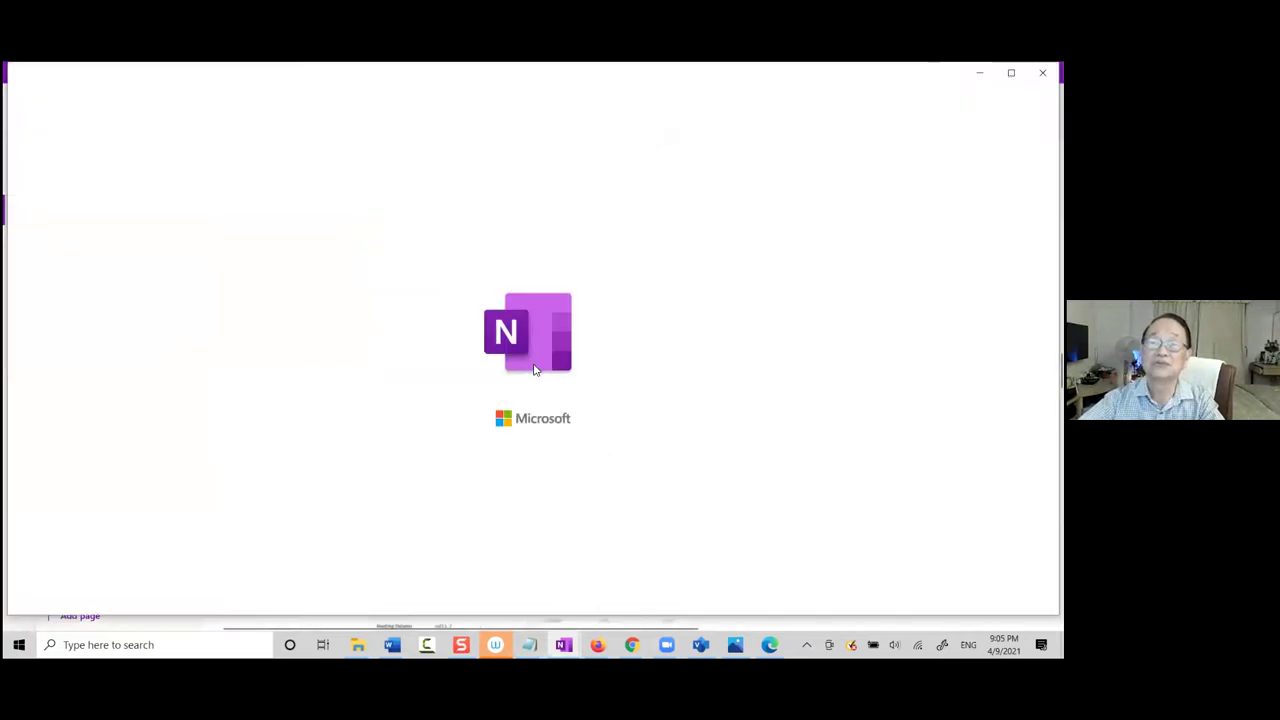
scroll(575, 290, up, 10)
scroll(575, 290, up, 15)
scroll(591, 277, up, 15)
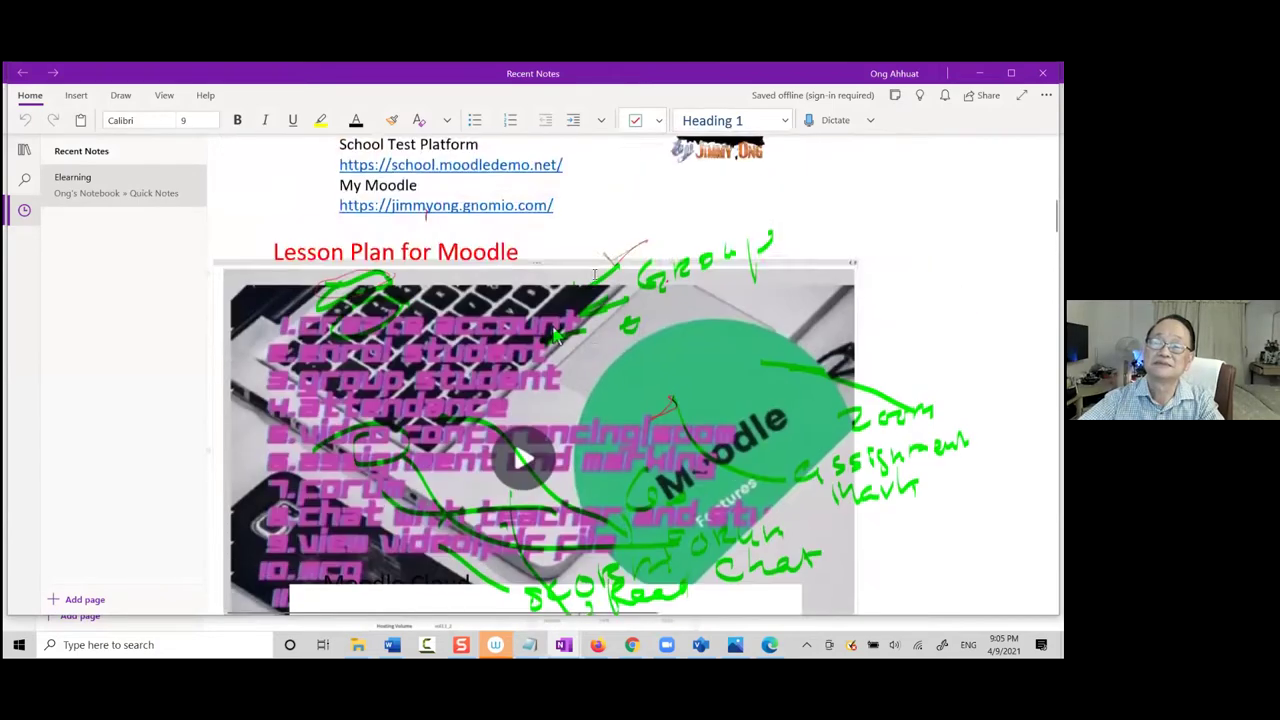
scroll(596, 275, down, 20)
scroll(601, 275, down, 3)
scroll(605, 263, up, 4)
scroll(605, 263, down, 1)
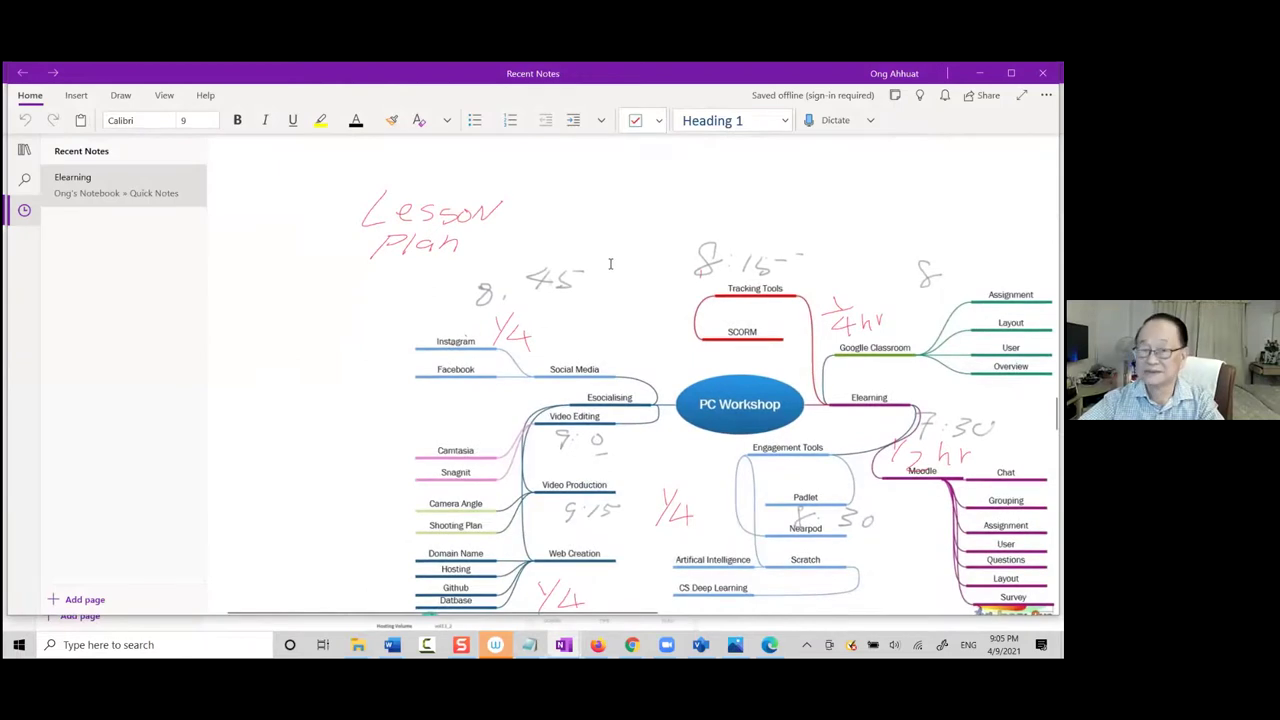
Review the video editing, video production and web creation branches of the PC Workshop lesson plan mind map
scroll(610, 264, down, 2)
scroll(478, 381, down, 5)
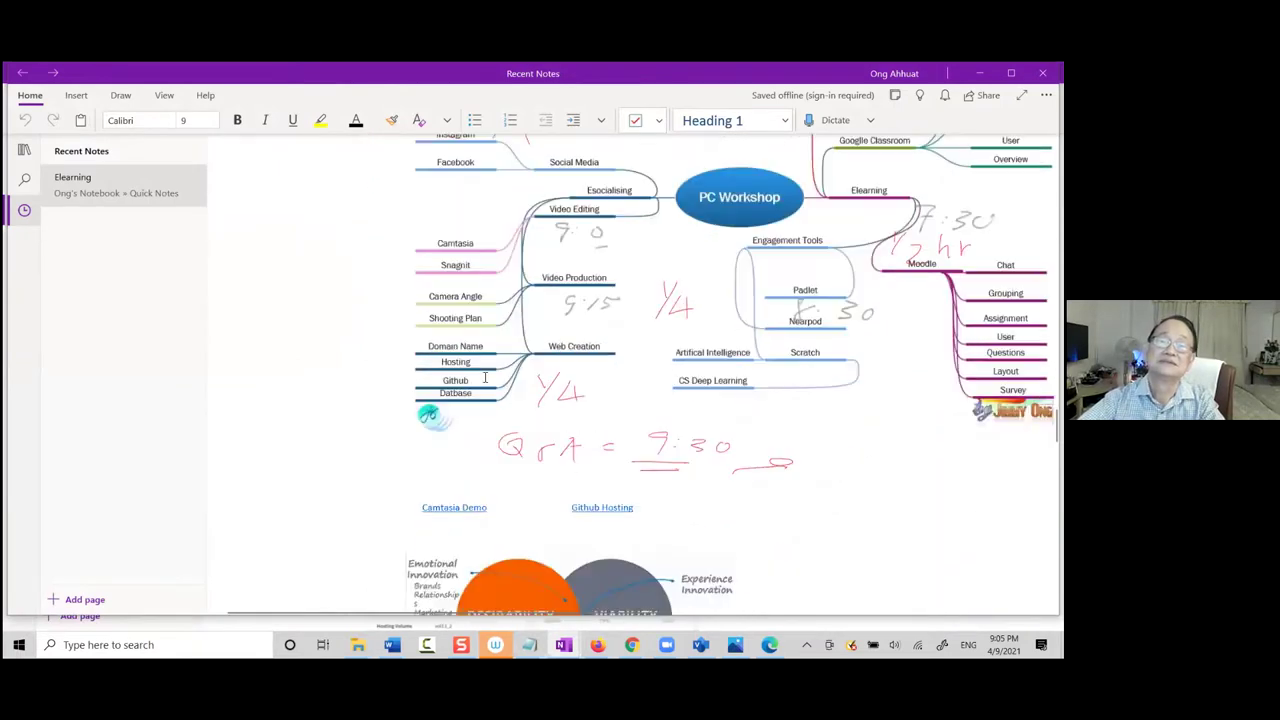
scroll(478, 381, up, 3)
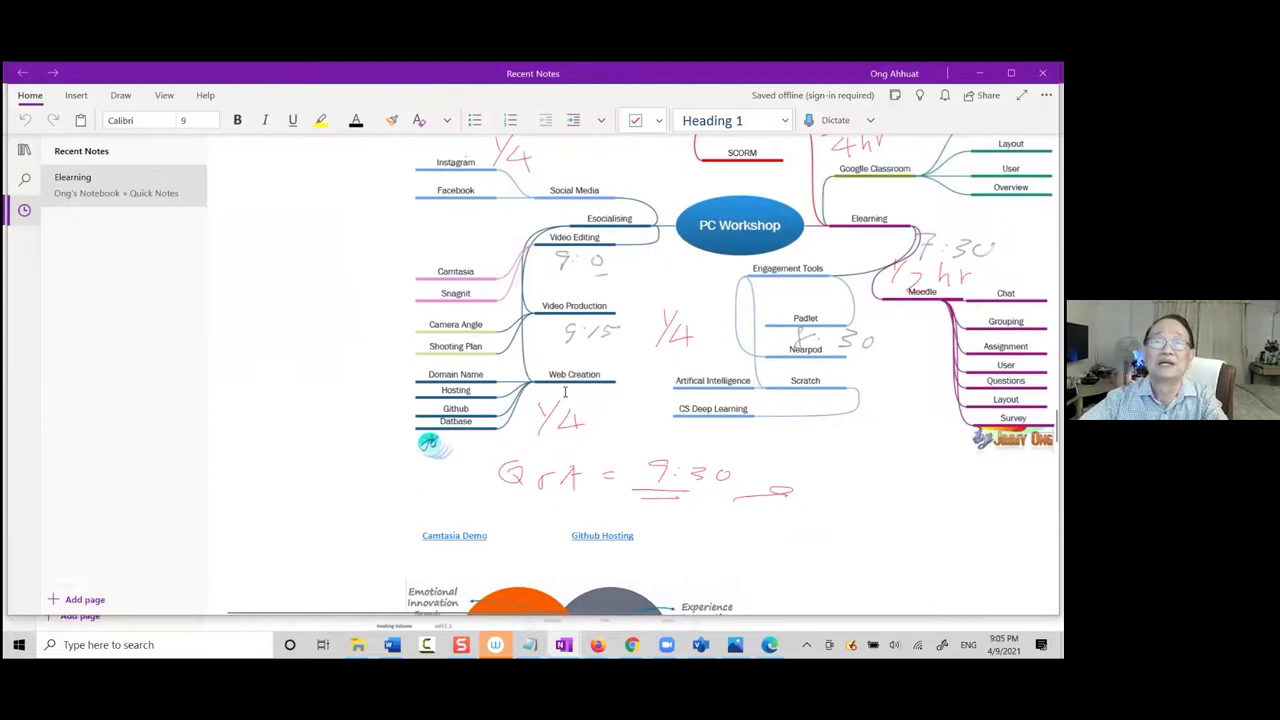
scroll(565, 392, up, 6)
scroll(565, 385, down, 4)
scroll(565, 386, down, 2)
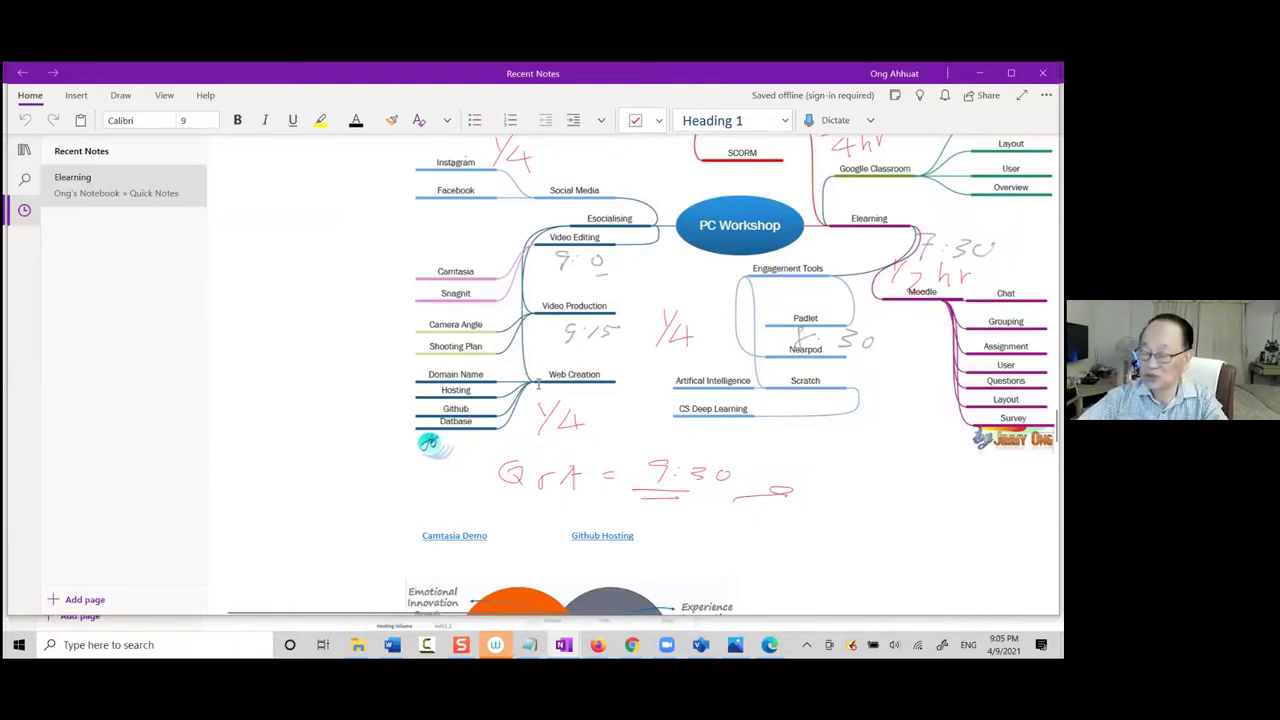
Examine the notes below the lesson plan on design thinking, deep learning, types of learner and video editing essentials
scroll(587, 437, down, 8)
scroll(593, 430, up, 3)
scroll(593, 430, up, 3)
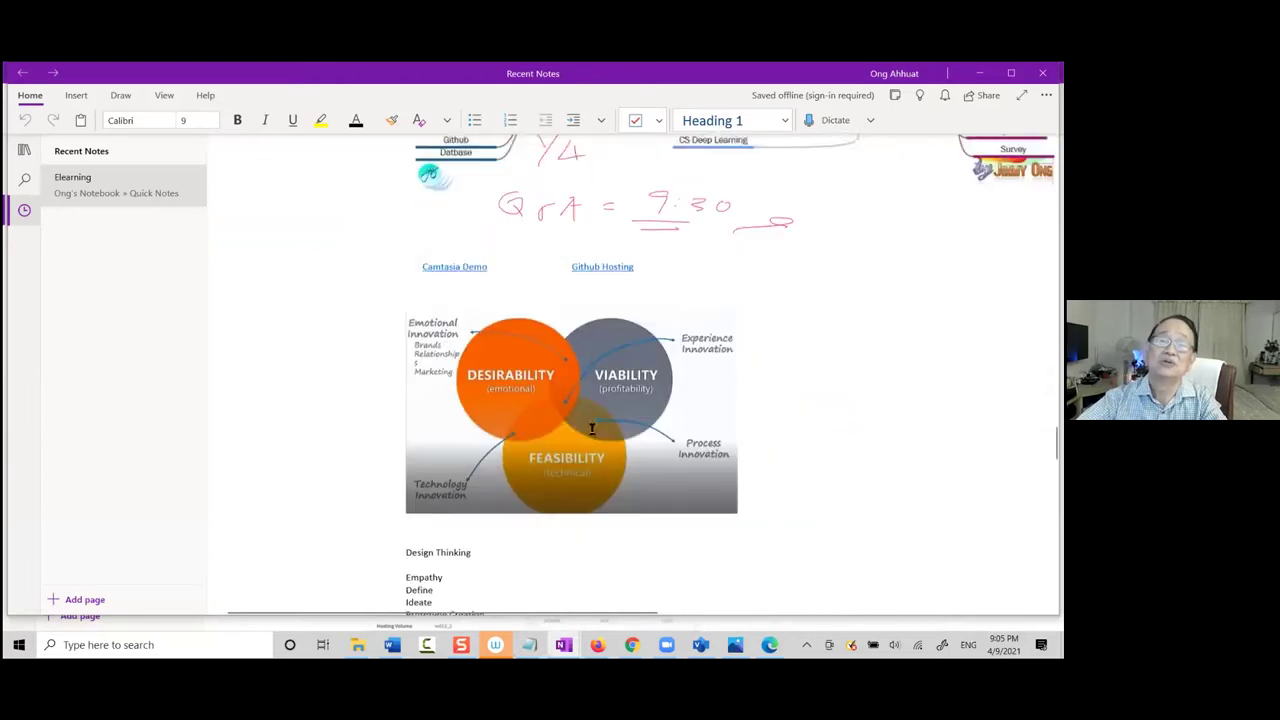
scroll(591, 429, down, 2)
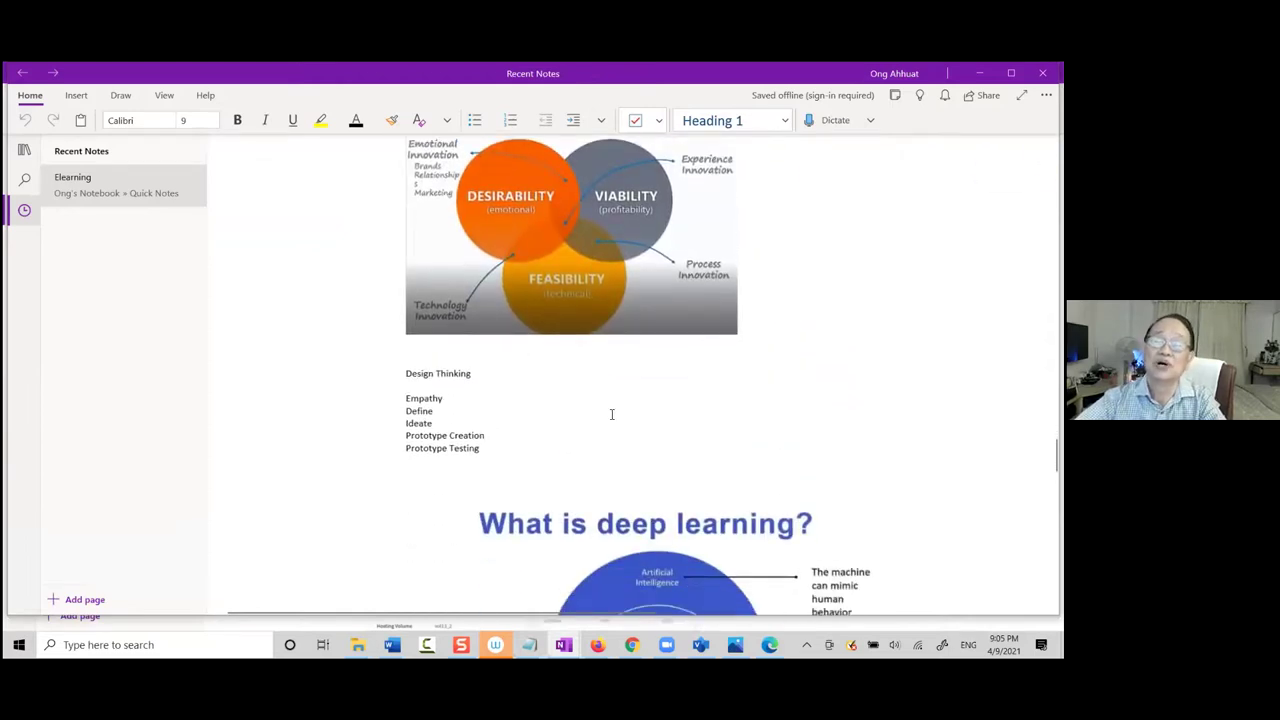
scroll(609, 414, down, 3)
scroll(442, 409, down, 8)
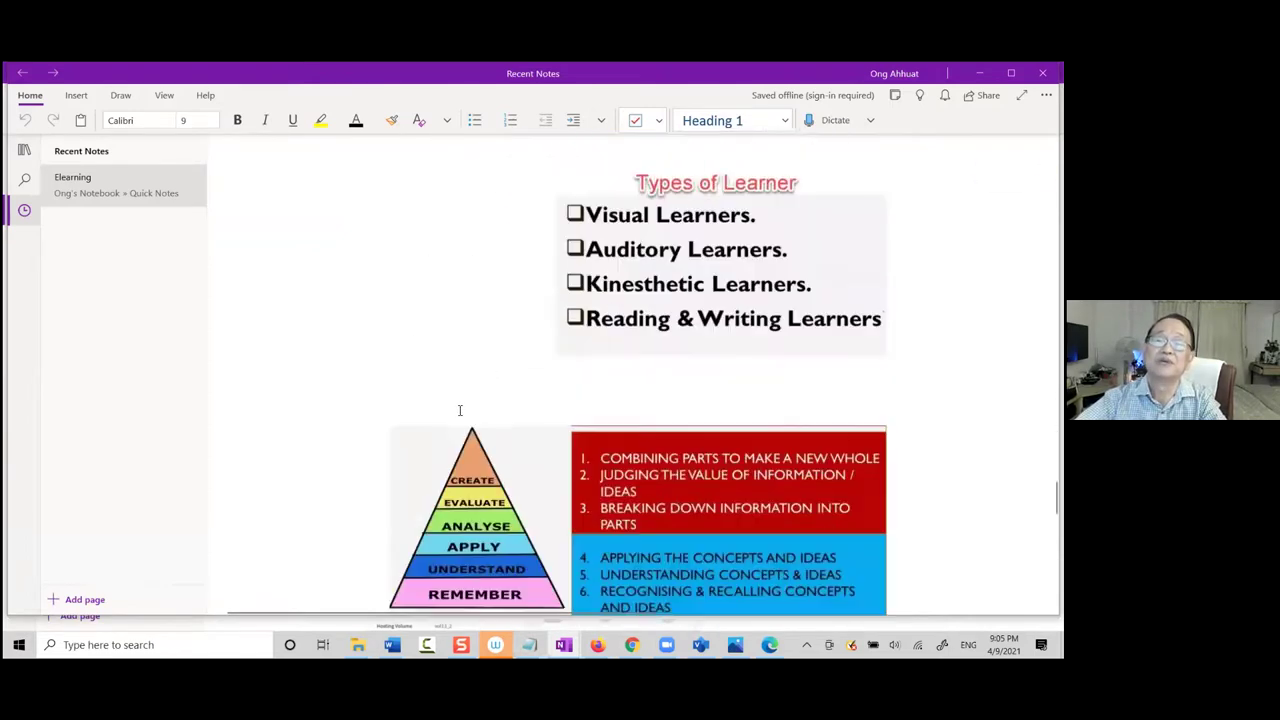
scroll(467, 406, up, 1)
scroll(466, 404, up, 1)
scroll(468, 403, down, 5)
scroll(476, 397, up, 3)
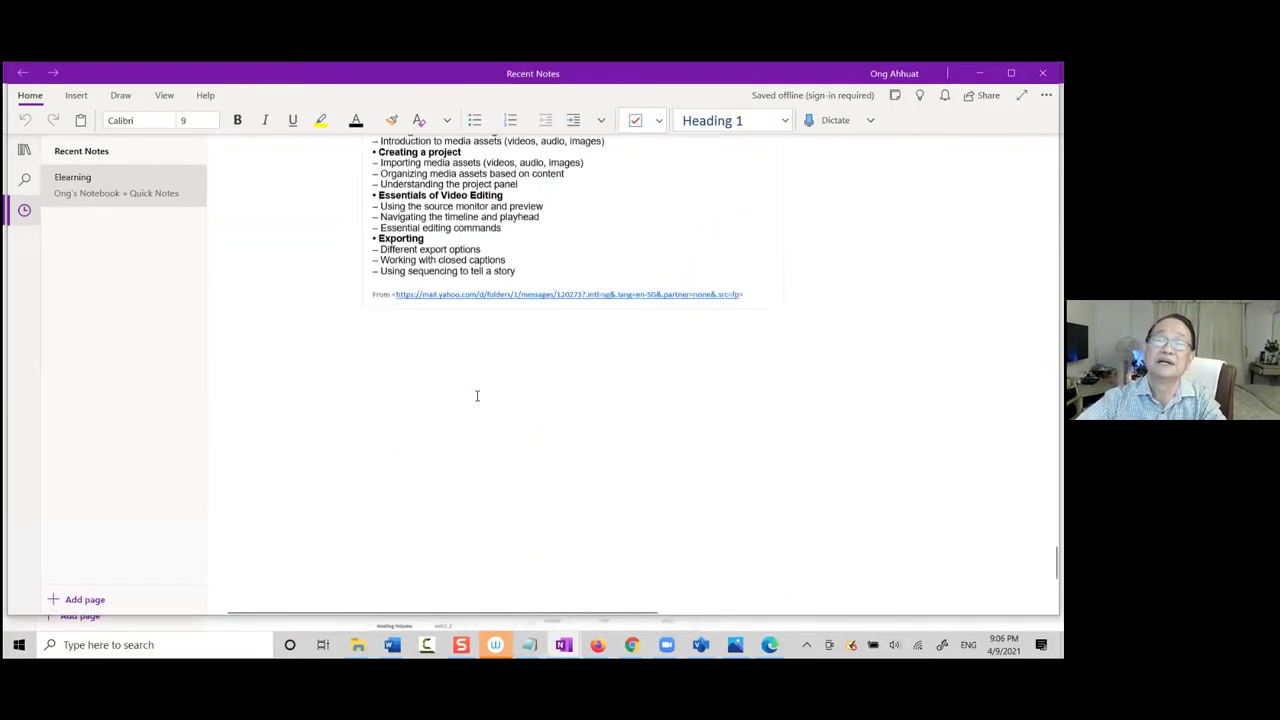